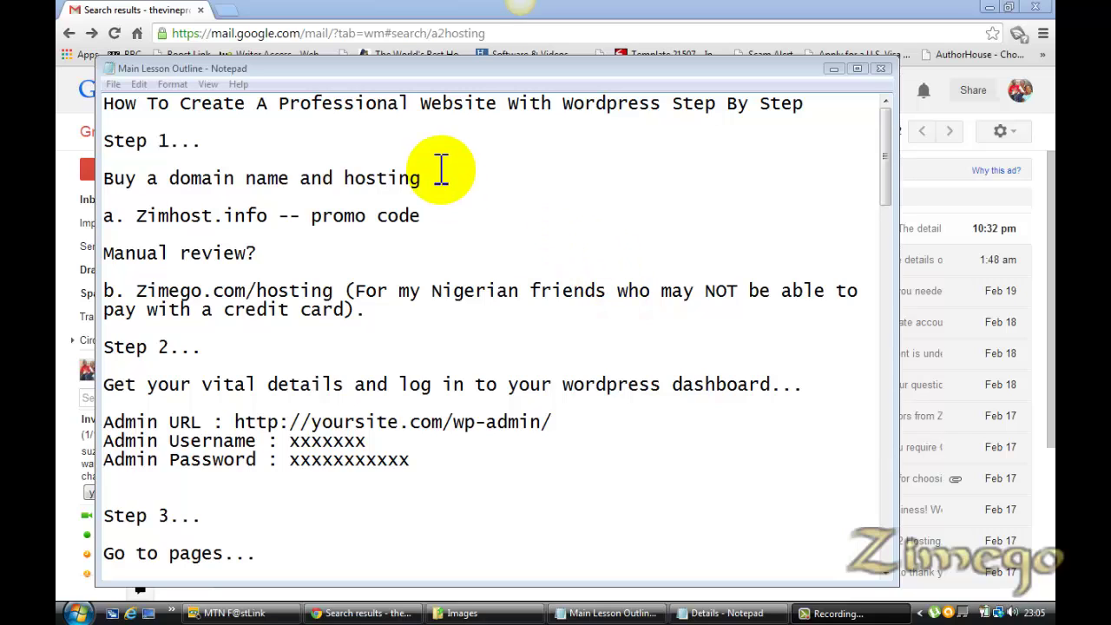
Select the Zimhost.info address on Step 1 of the Notepad lesson outline
{"action": "left_click", "coordinate": [379, 179]}
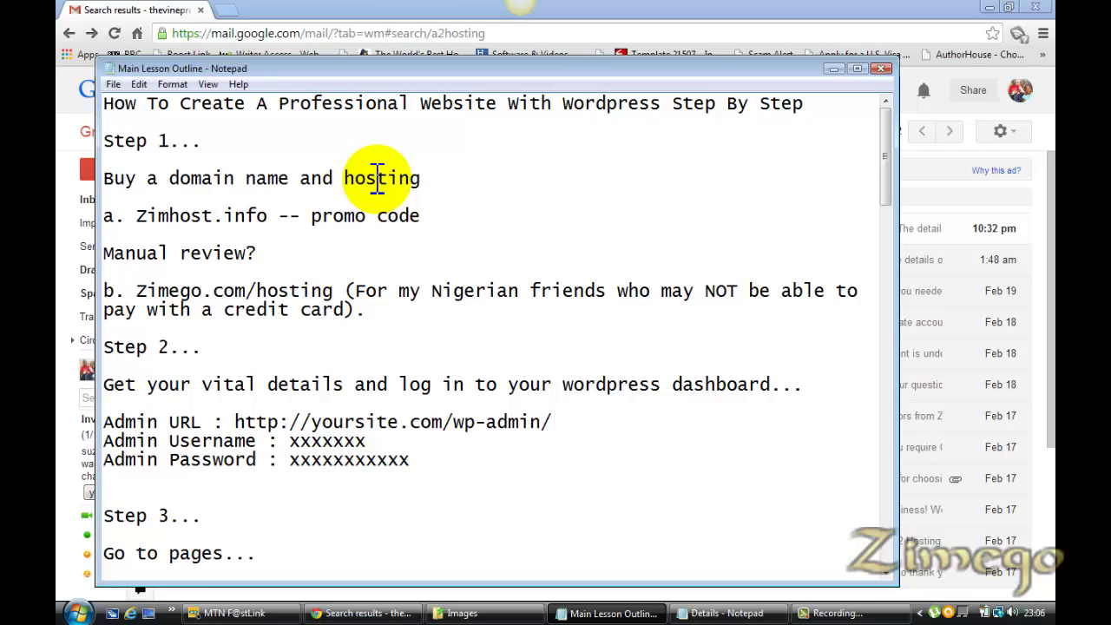
{"action": "left_click", "coordinate": [408, 173]}
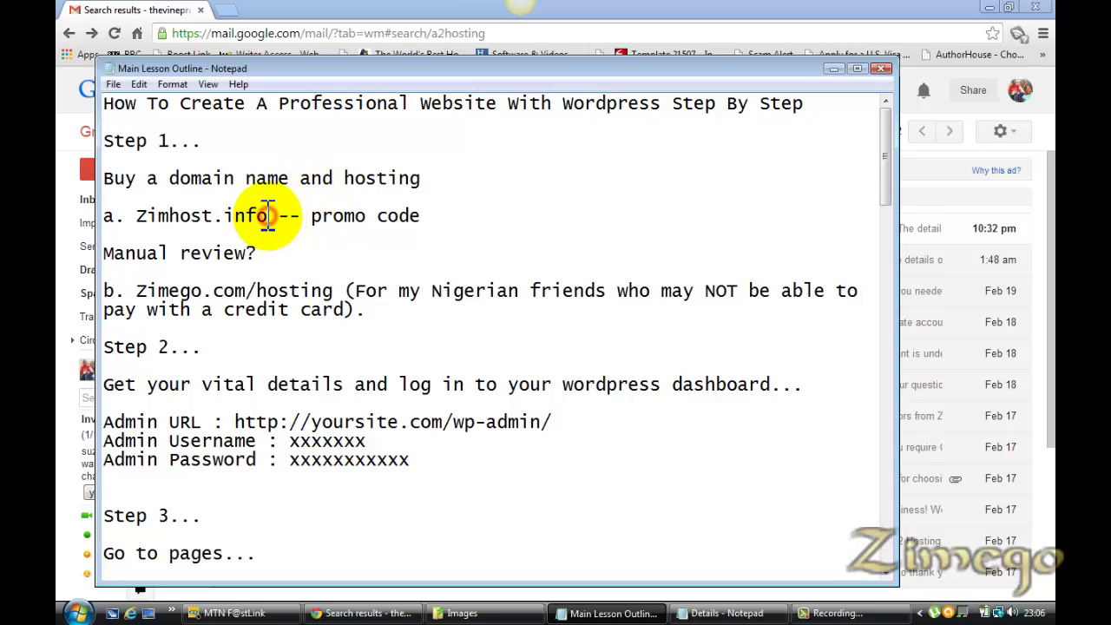
{"action": "left_click_drag", "start_coordinate": [268, 215], "coordinate": [139, 217]}
{"action": "key", "text": "ctrl+c"}
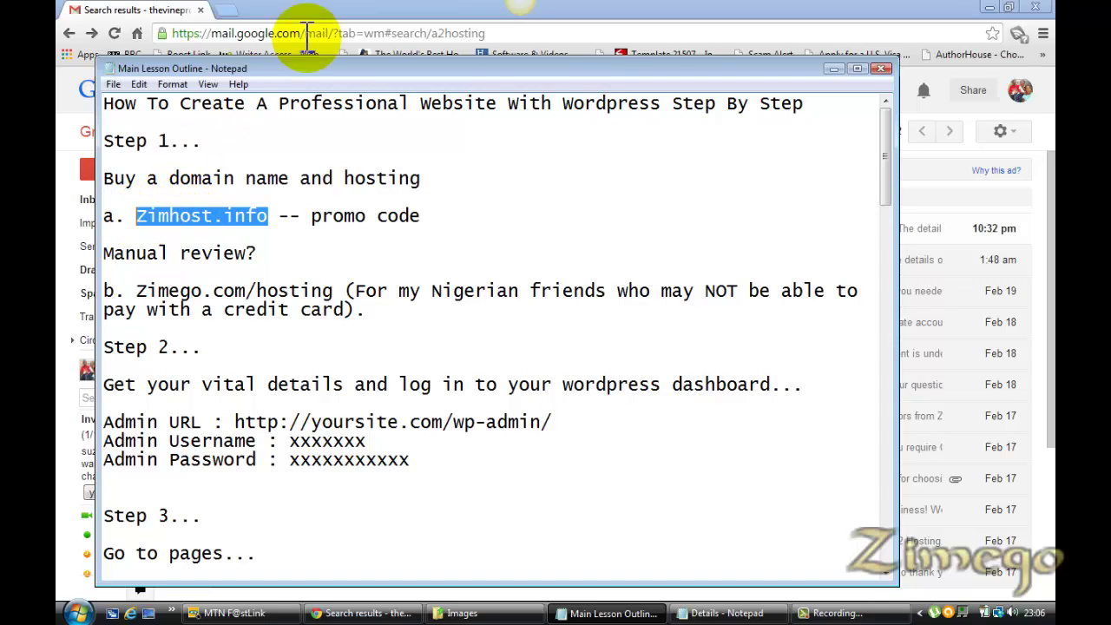
Load Zimhost.info in a new Chrome tab and show the WordPress hosting slide
{"action": "left_click", "coordinate": [227, 10]}
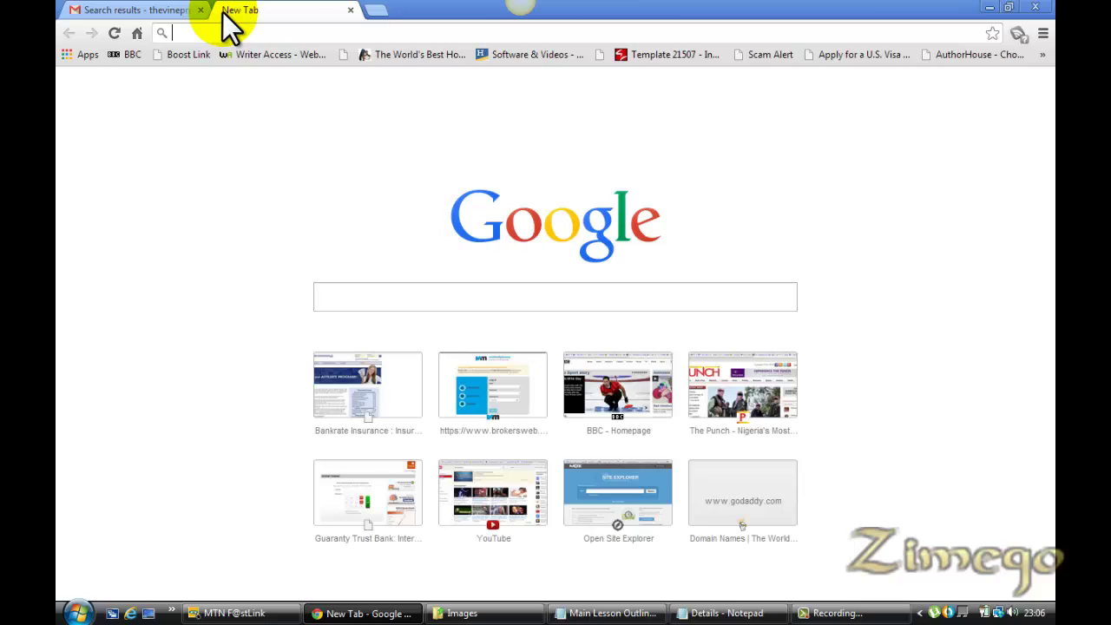
{"action": "key", "text": "ctrl+v"}
{"action": "key", "text": "Return"}
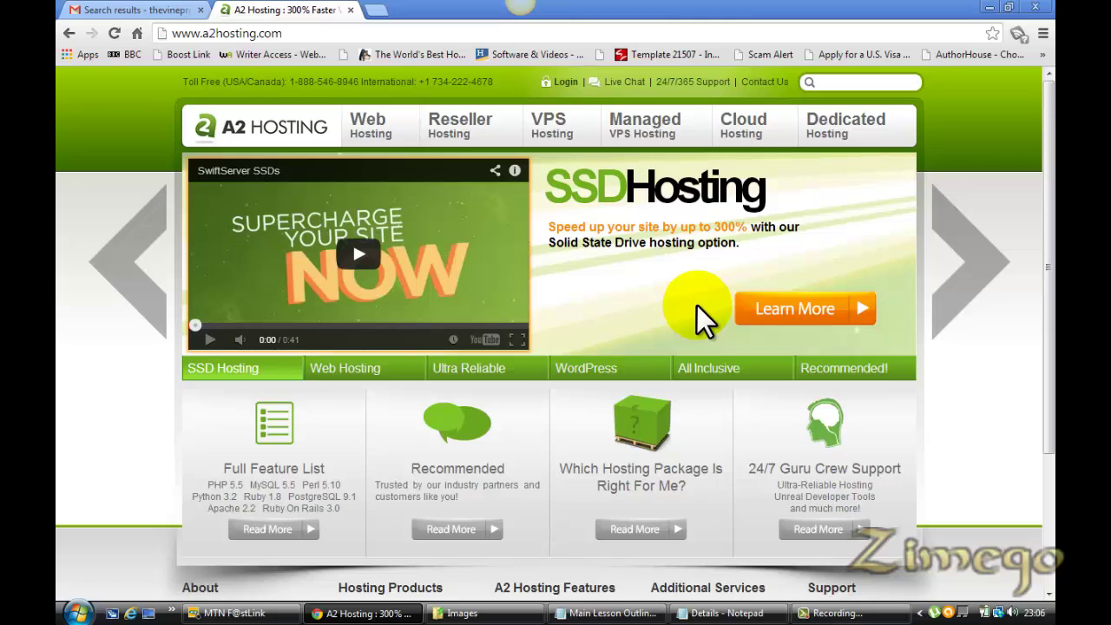
{"action": "left_click", "coordinate": [599, 369]}
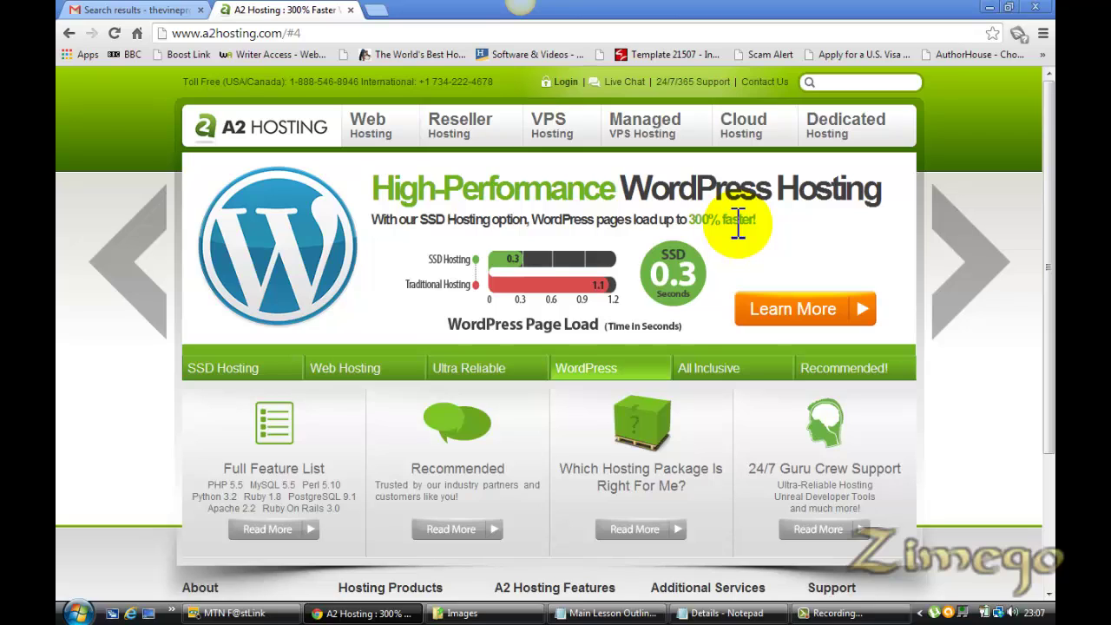
Open the Blazing Fast WordPress Hosting page and select its promo code WORDPRESS
{"action": "left_click", "coordinate": [758, 309]}
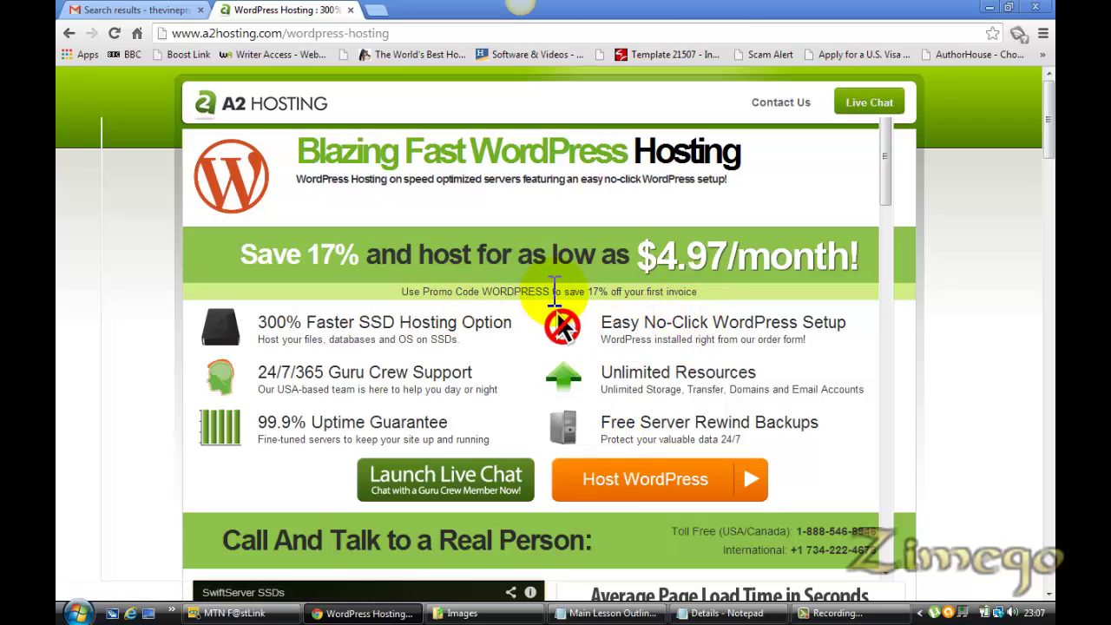
{"action": "double_click", "coordinate": [523, 292]}
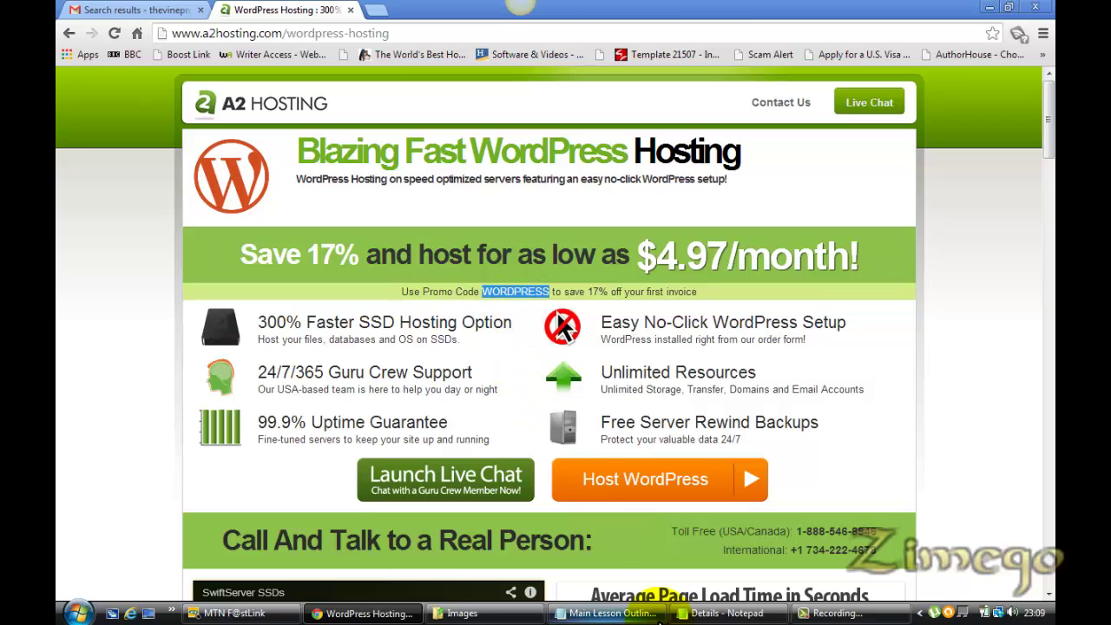
Add WORDPRESS after 'promo code' on the Zimhost.info line in Notepad, then return to Chrome
{"action": "left_click", "coordinate": [658, 616]}
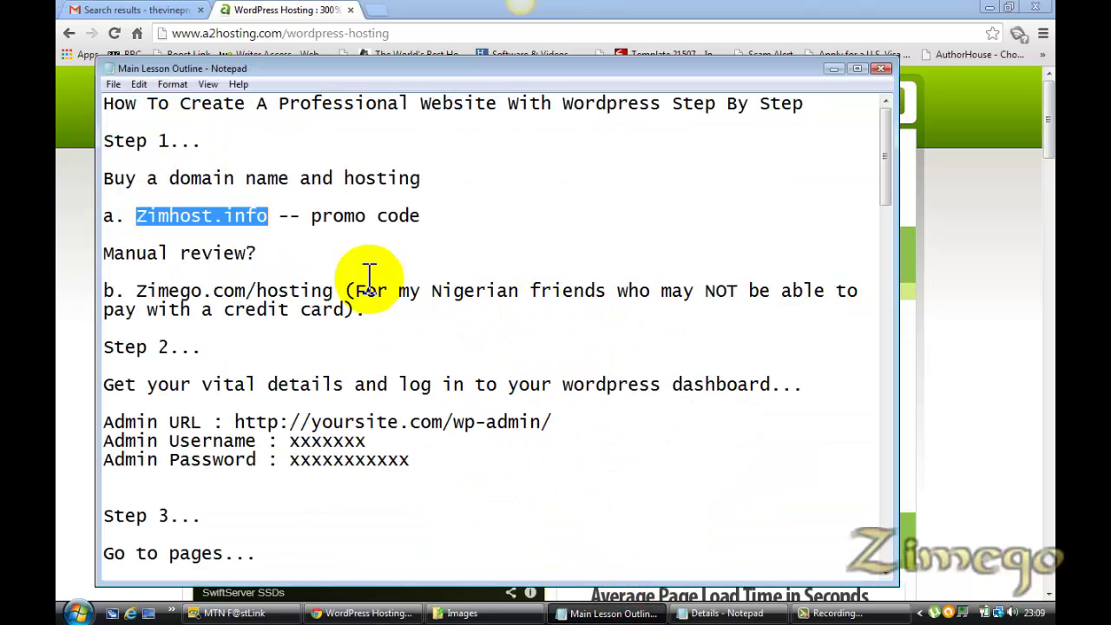
{"action": "left_click", "coordinate": [449, 213]}
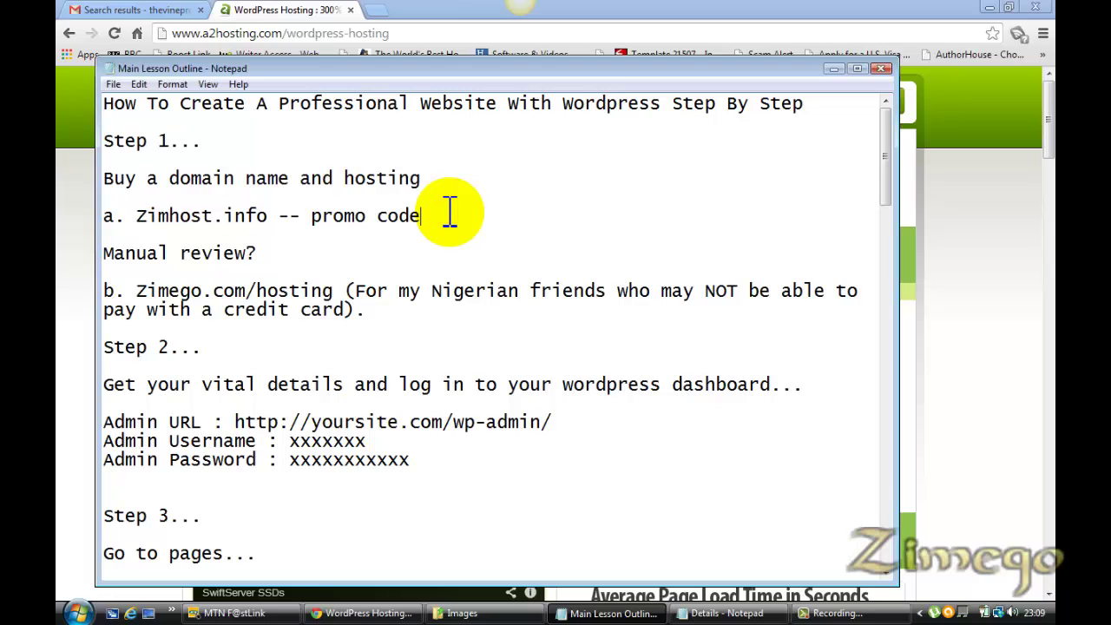
{"action": "type", "text": "WORDPRESS"}
{"action": "left_click", "coordinate": [361, 614]}
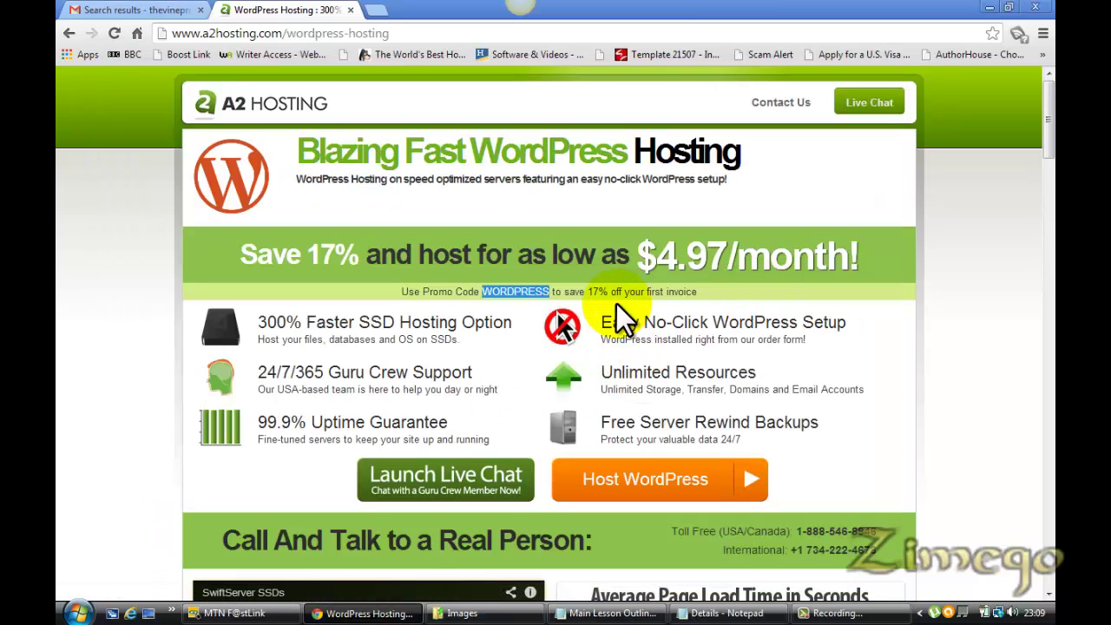
Start the WordPress hosting order and choose 'I have an existing domain'
{"action": "left_click", "coordinate": [663, 479]}
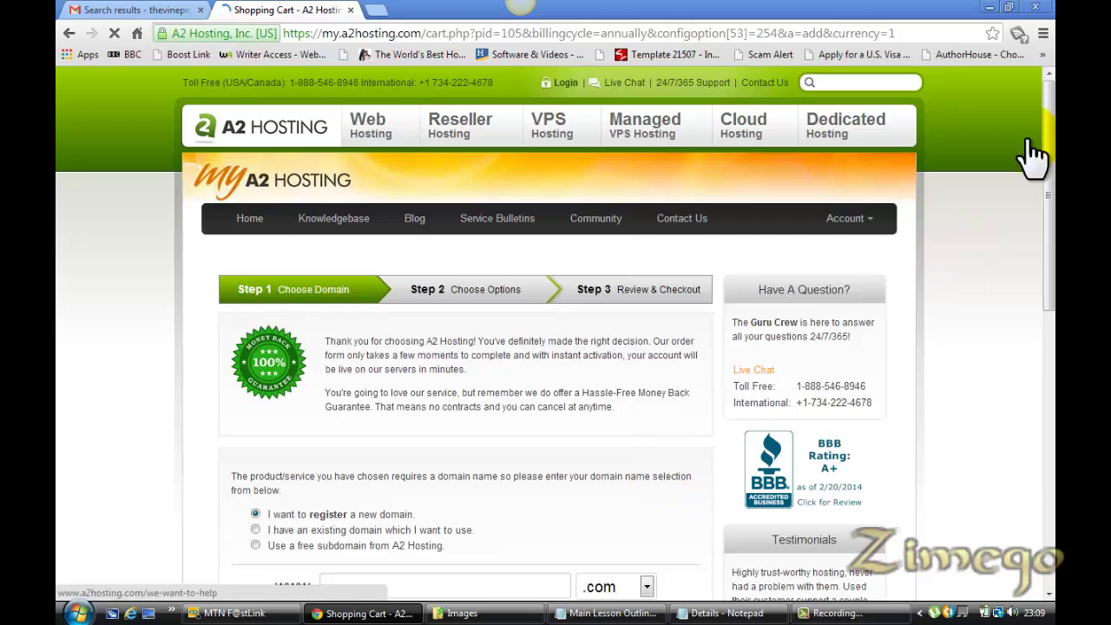
{"action": "scroll", "coordinate": [1048, 165], "scroll_direction": "down", "scroll_amount": 2}
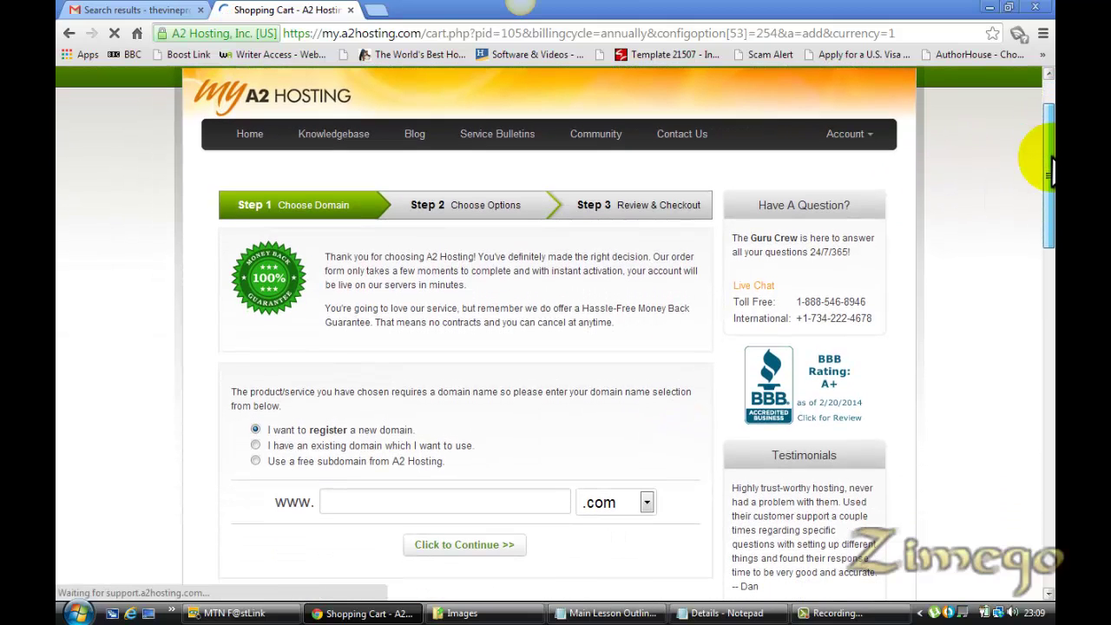
{"action": "scroll", "coordinate": [1050, 169], "scroll_direction": "down", "scroll_amount": 2}
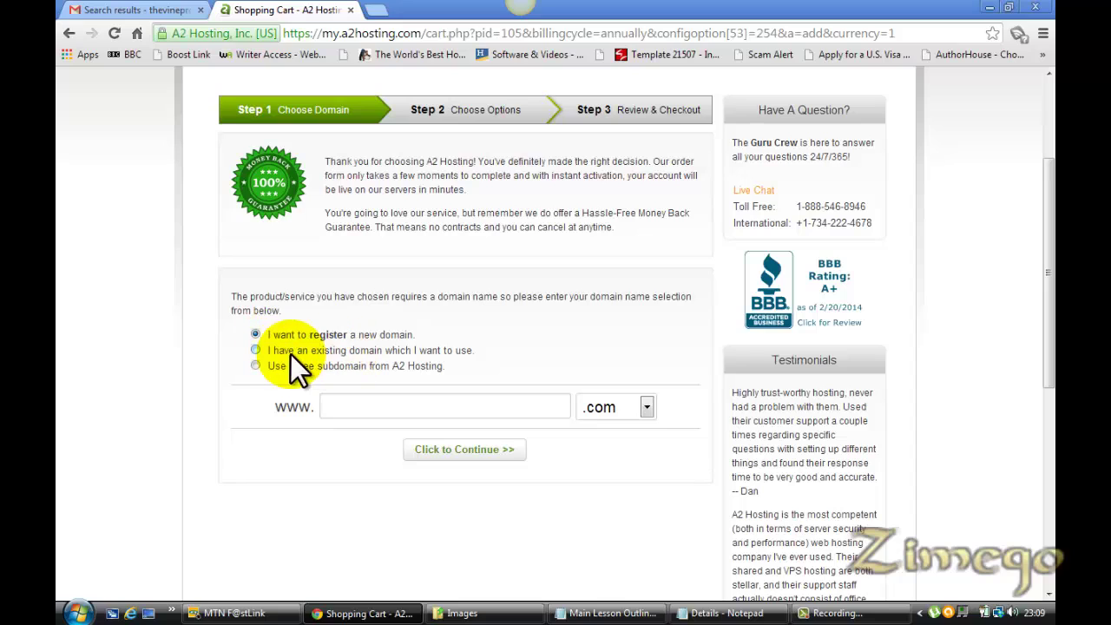
{"action": "left_click", "coordinate": [255, 351]}
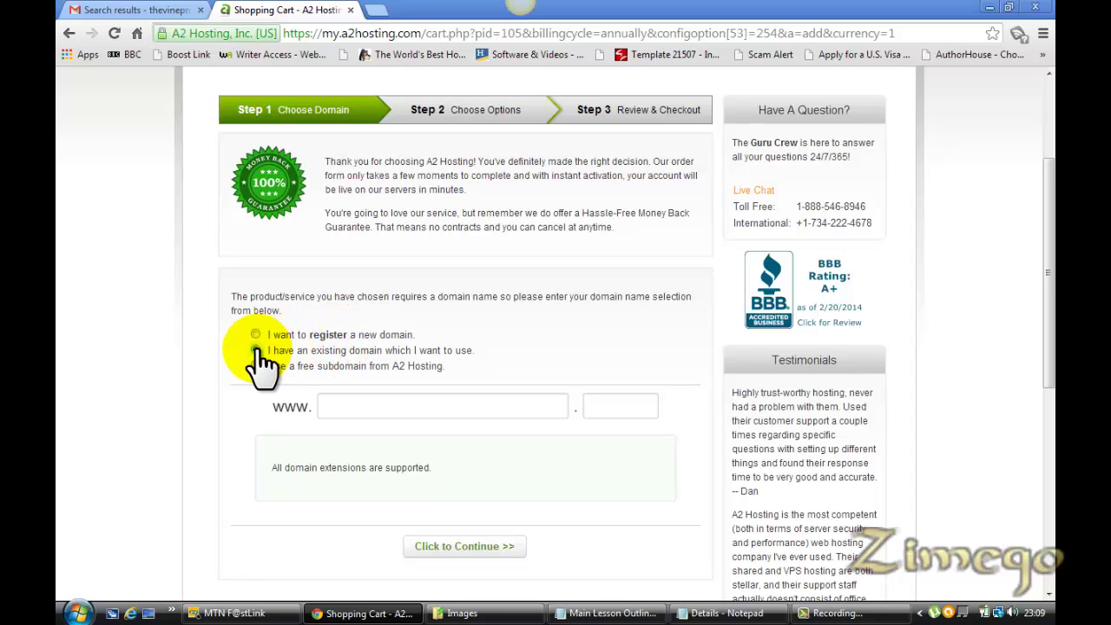
Enter zimego as the domain name with the com extension
{"action": "left_click", "coordinate": [360, 406]}
{"action": "type", "text": "z"}
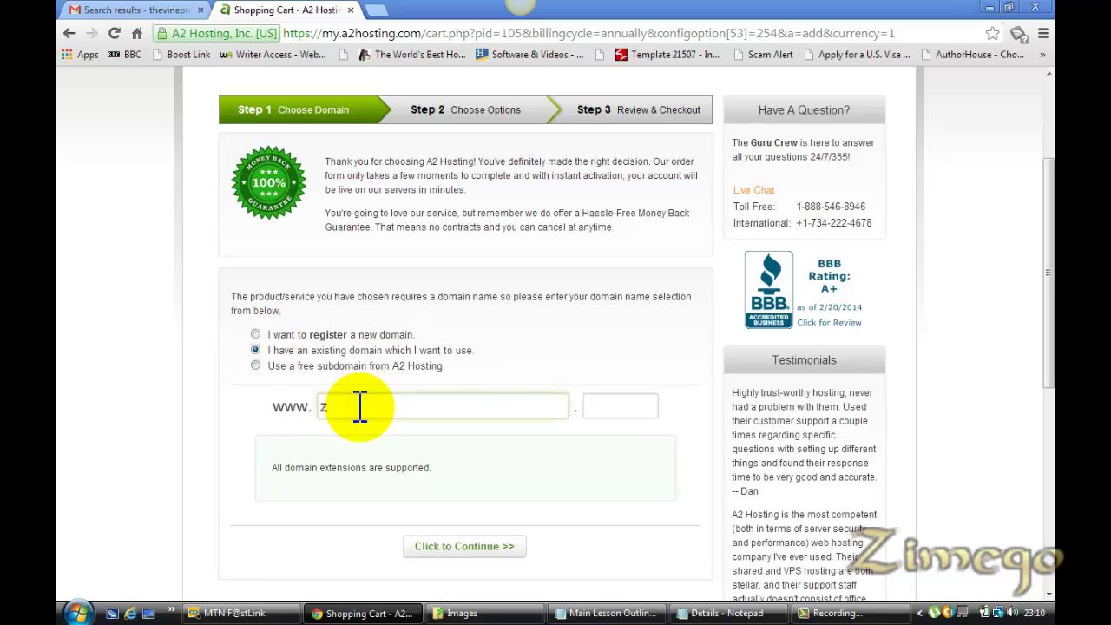
{"action": "type", "text": "imego"}
{"action": "left_click", "coordinate": [617, 404]}
{"action": "type", "text": "c"}
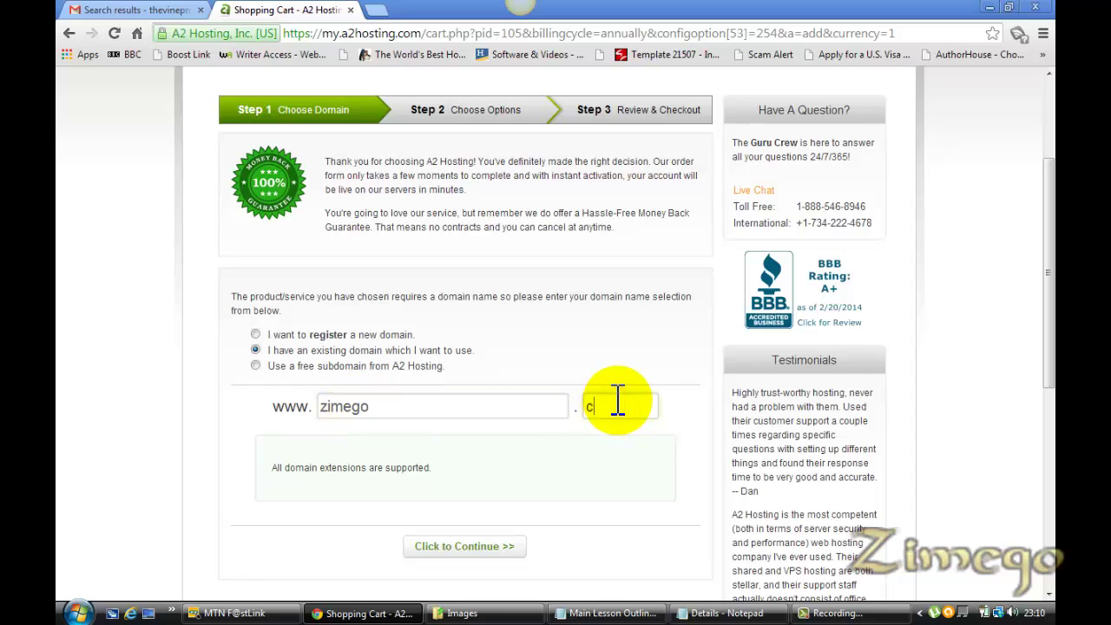
{"action": "type", "text": "om"}
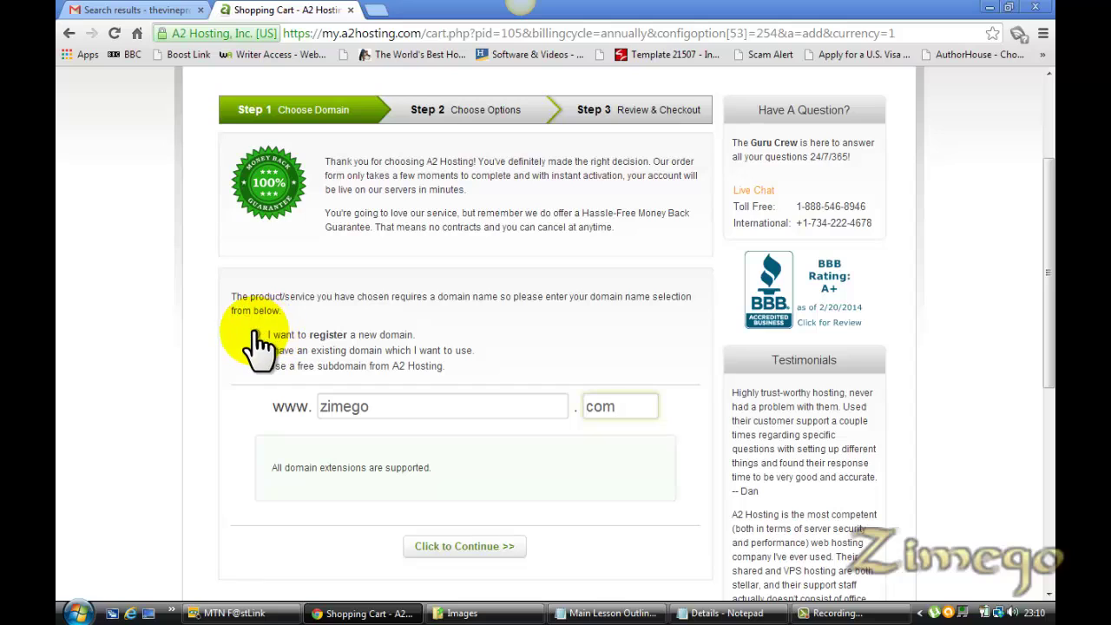
Switch to registering a new domain and check google.com availability
{"action": "left_click", "coordinate": [260, 349]}
{"action": "left_click", "coordinate": [256, 334]}
{"action": "left_click", "coordinate": [379, 410]}
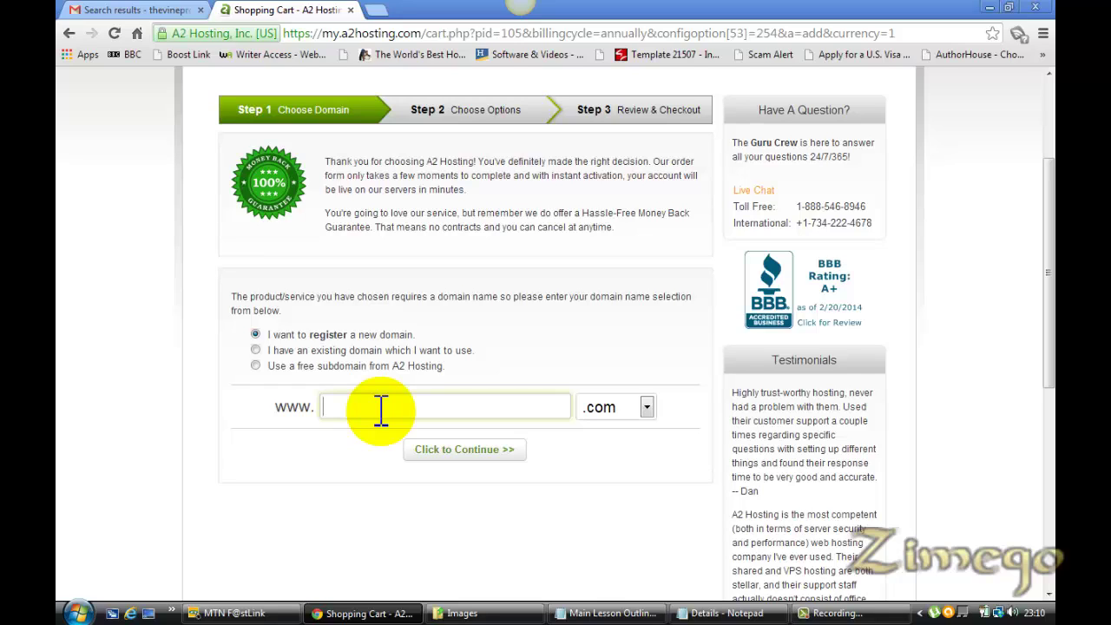
{"action": "type", "text": "c"}
{"action": "key", "text": "BackSpace"}
{"action": "type", "text": "g"}
{"action": "type", "text": "poo"}
{"action": "key", "text": "BackSpace"}
{"action": "key", "text": "BackSpace"}
{"action": "key", "text": "BackSpace"}
{"action": "type", "text": "oogle"}
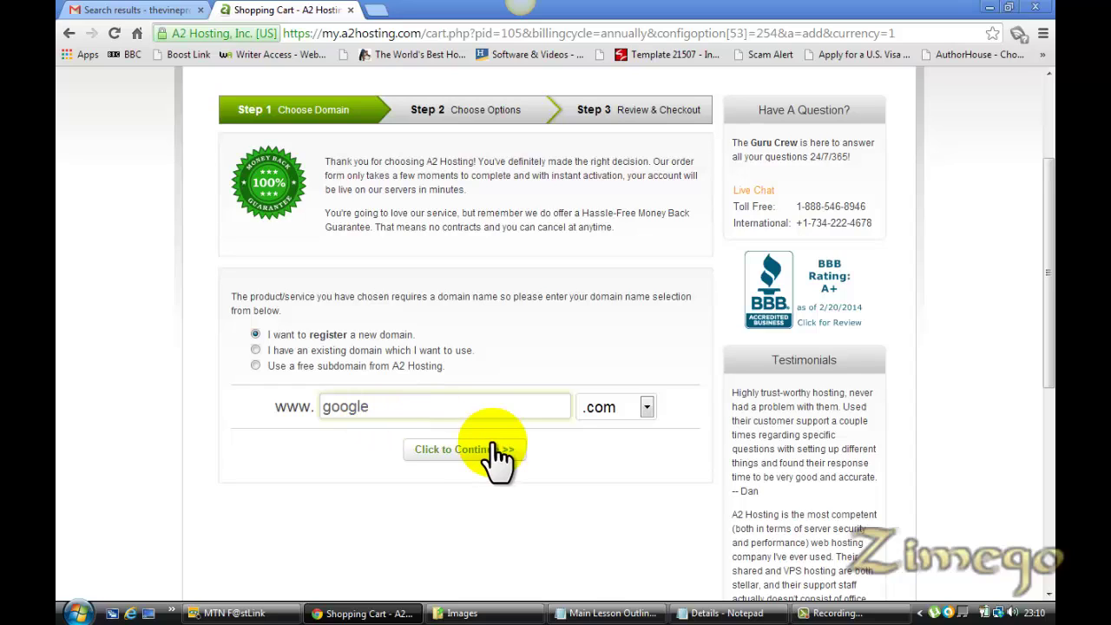
{"action": "left_click", "coordinate": [475, 449]}
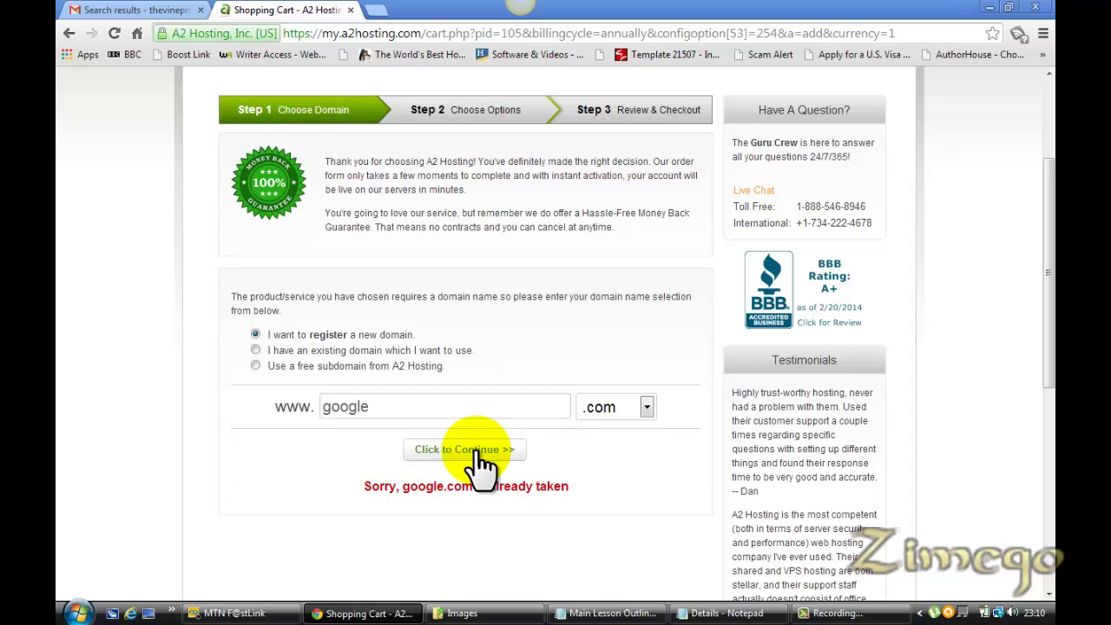
Replace google with travelers and check travelers.com availability
{"action": "double_click", "coordinate": [374, 406]}
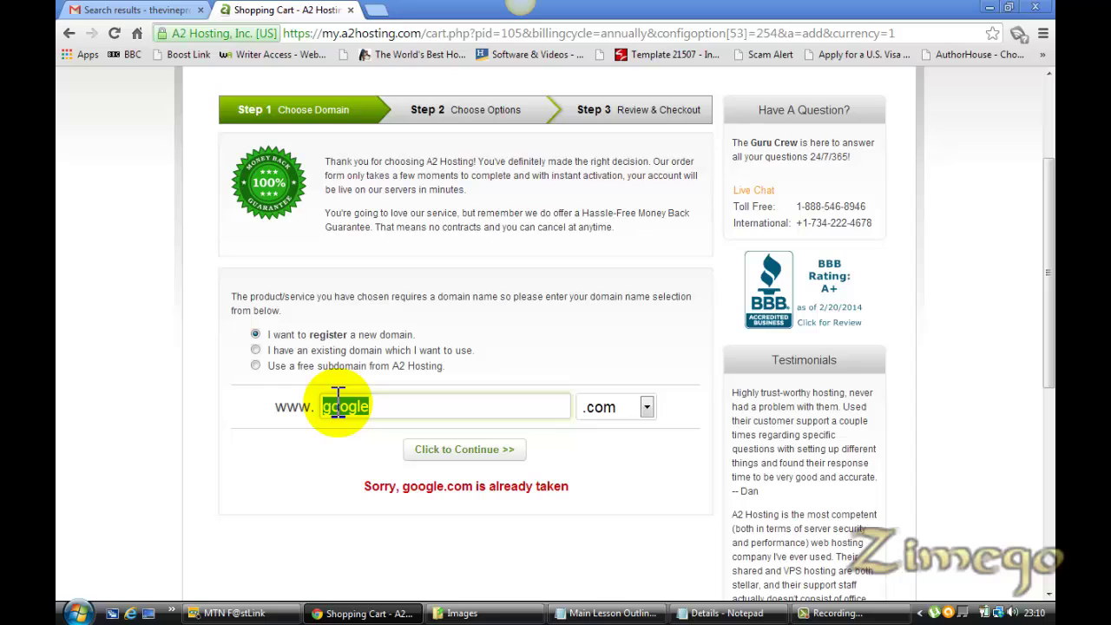
{"action": "type", "text": "travelers"}
{"action": "left_click", "coordinate": [436, 450]}
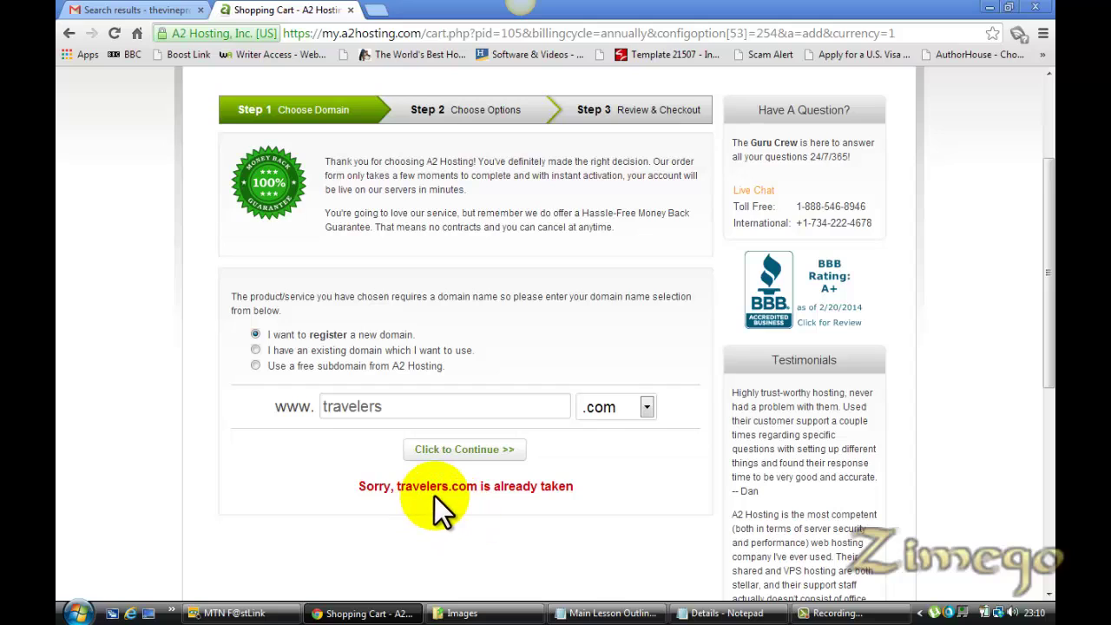
{"action": "left_click", "coordinate": [387, 406]}
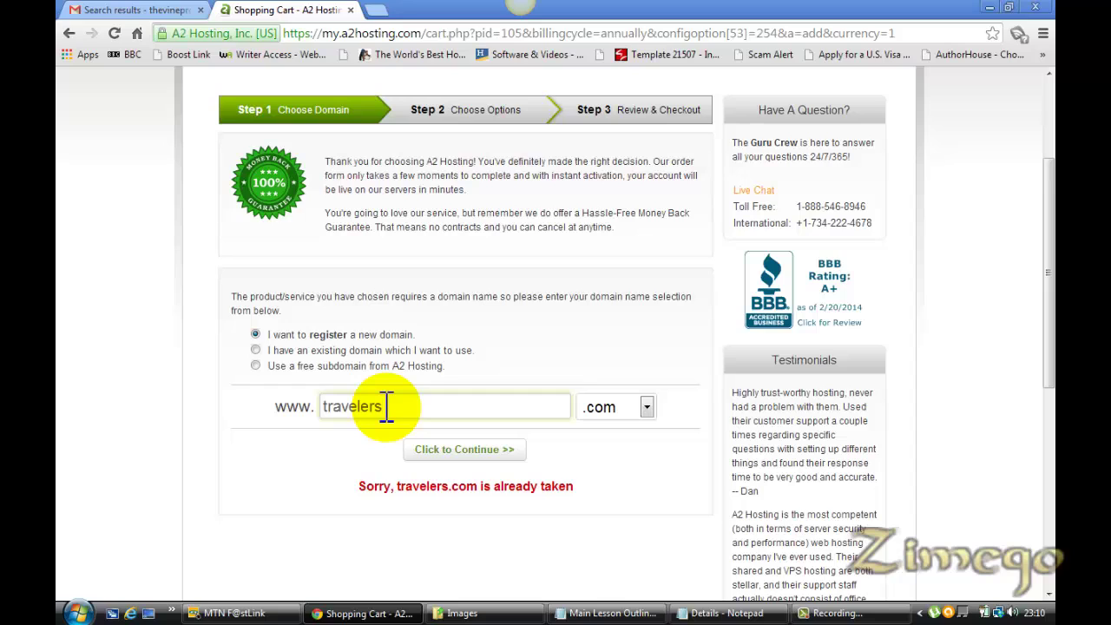
Switch back to the existing domain zimego.com
{"action": "left_click", "coordinate": [255, 350]}
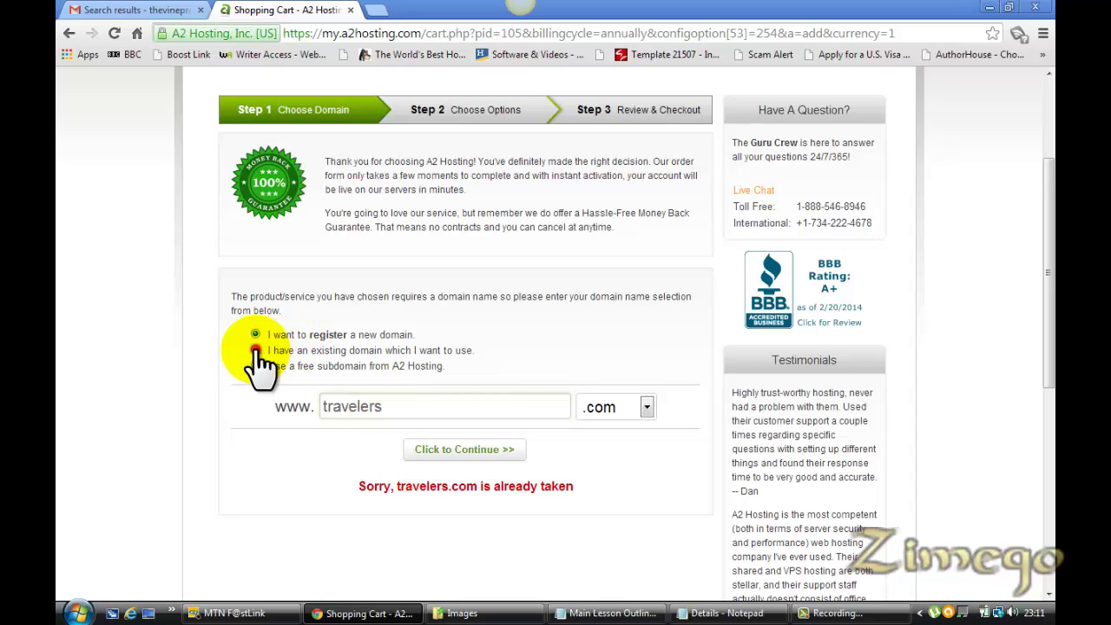
{"action": "left_click", "coordinate": [255, 334]}
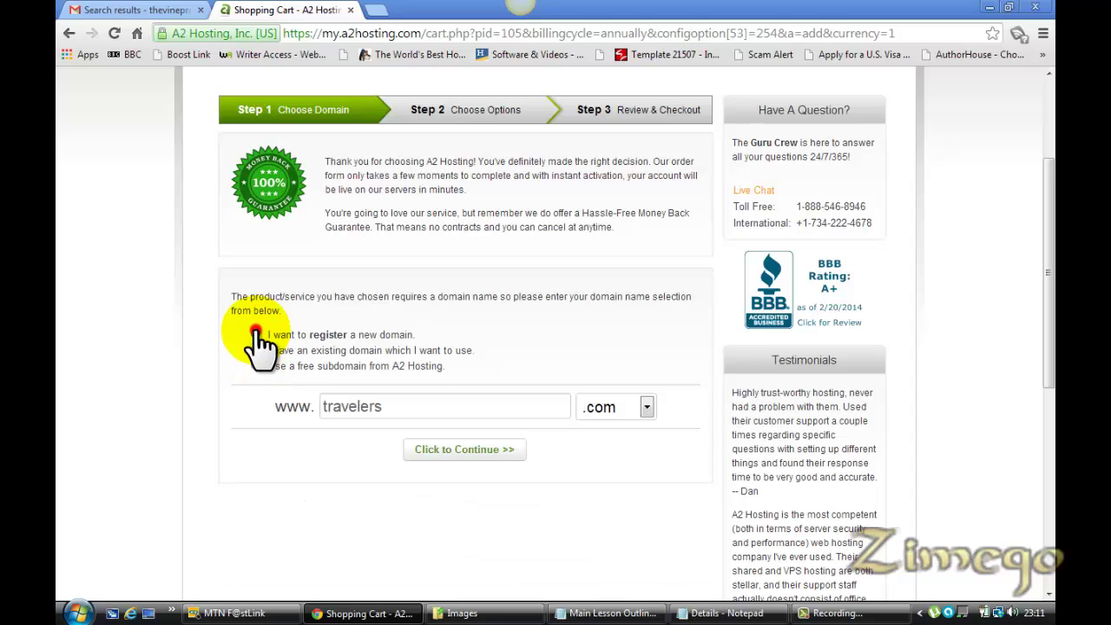
{"action": "left_click", "coordinate": [256, 350]}
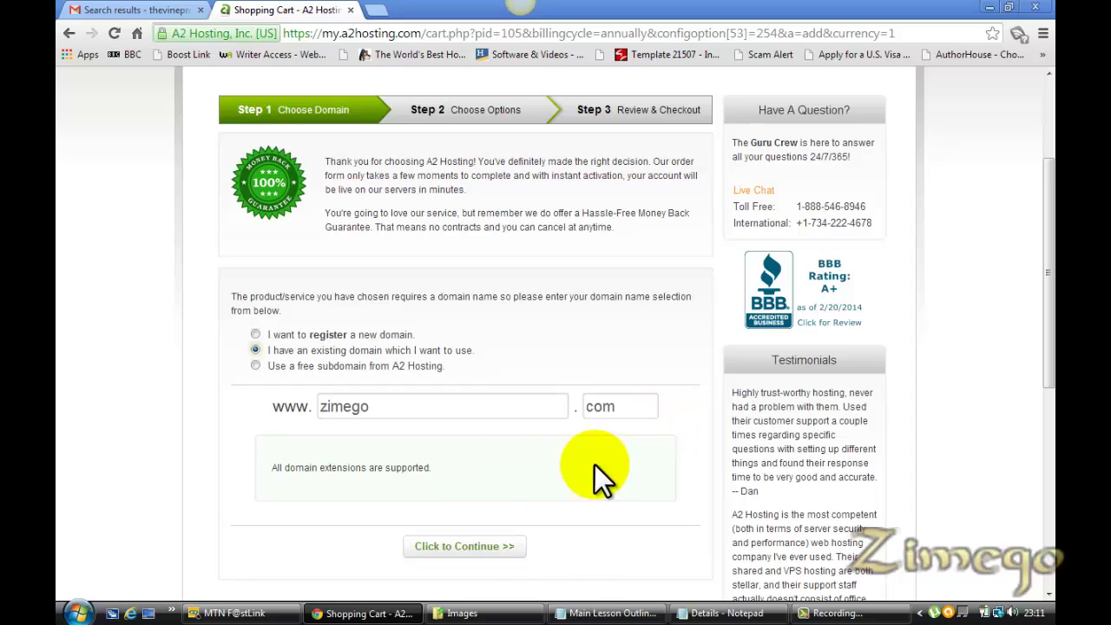
Configure the product with USA + SSD Storage, no SSL and WordPress auto-install
{"action": "left_click", "coordinate": [463, 546]}
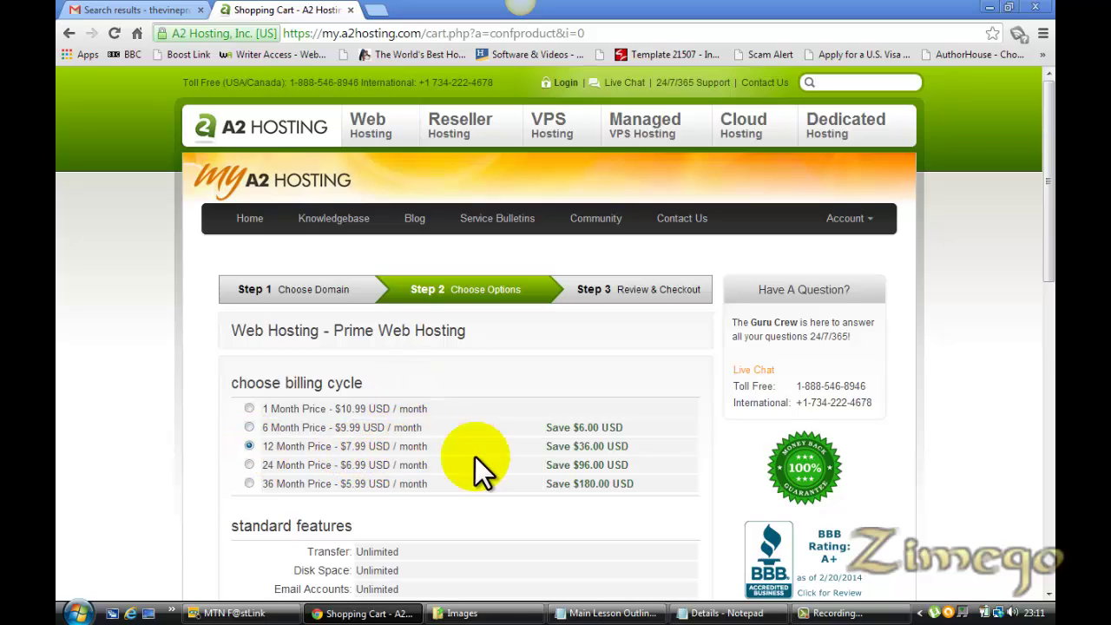
{"action": "left_click_drag", "start_coordinate": [1048, 238], "coordinate": [1050, 430]}
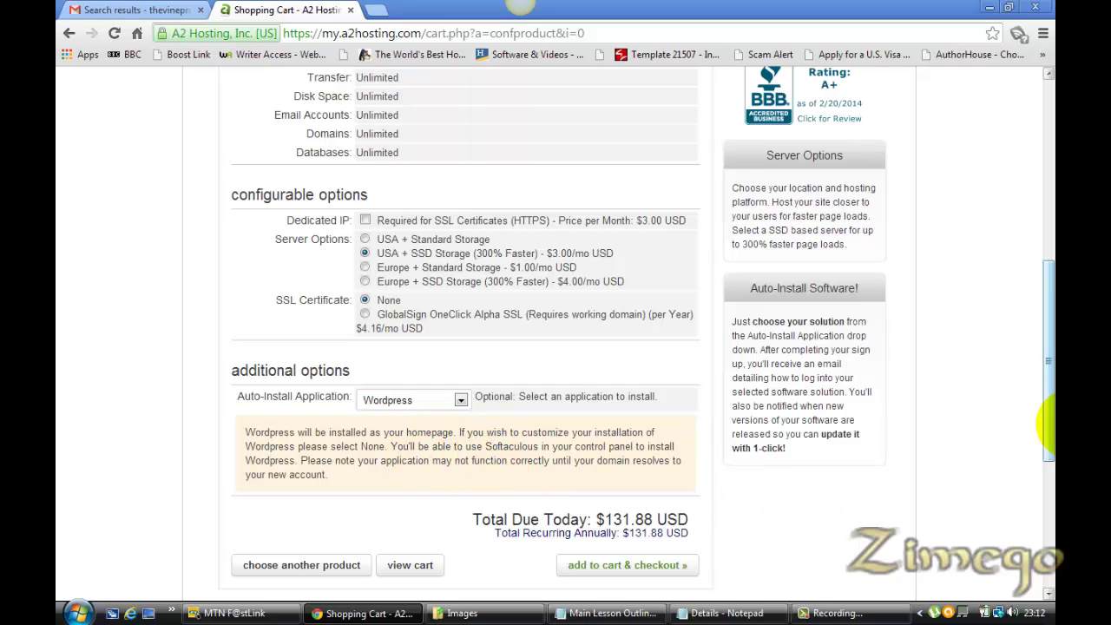
{"action": "left_click_drag", "start_coordinate": [1050, 317], "coordinate": [1051, 366]}
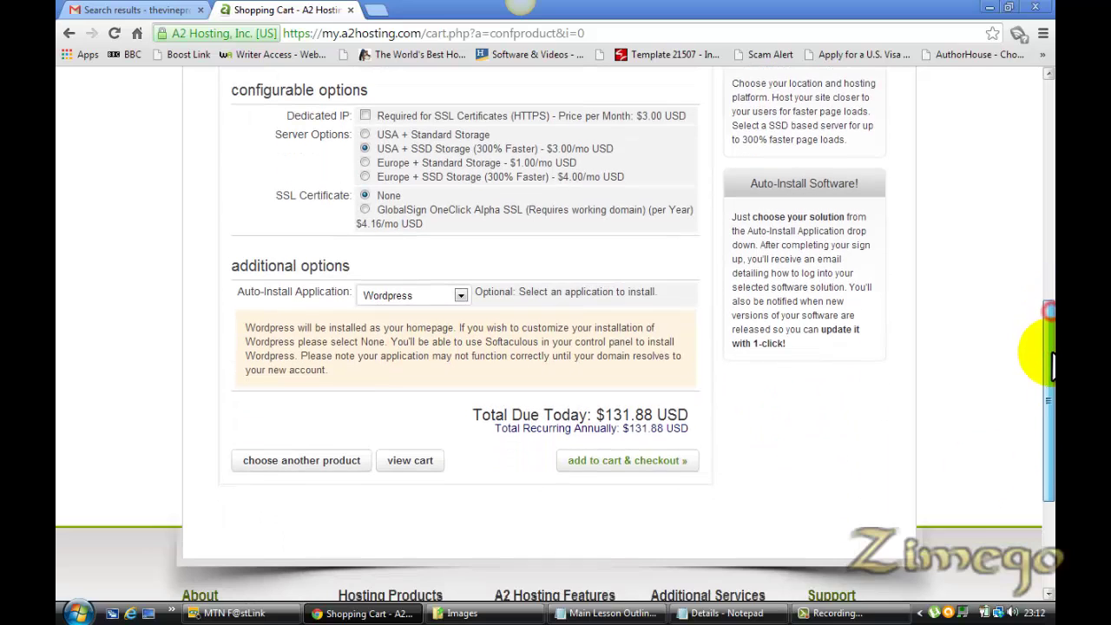
Add the hosting to the cart, reach checkout, and select WORDPRESS in the Notepad outline
{"action": "left_click", "coordinate": [620, 464]}
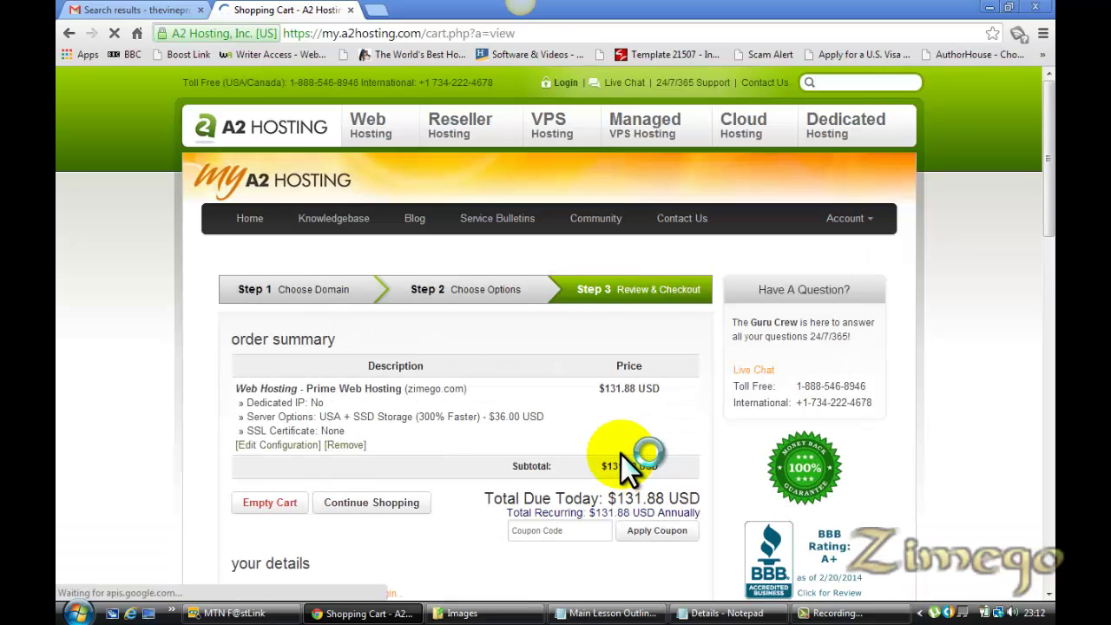
{"action": "scroll", "coordinate": [1050, 139], "scroll_direction": "down", "scroll_amount": 1}
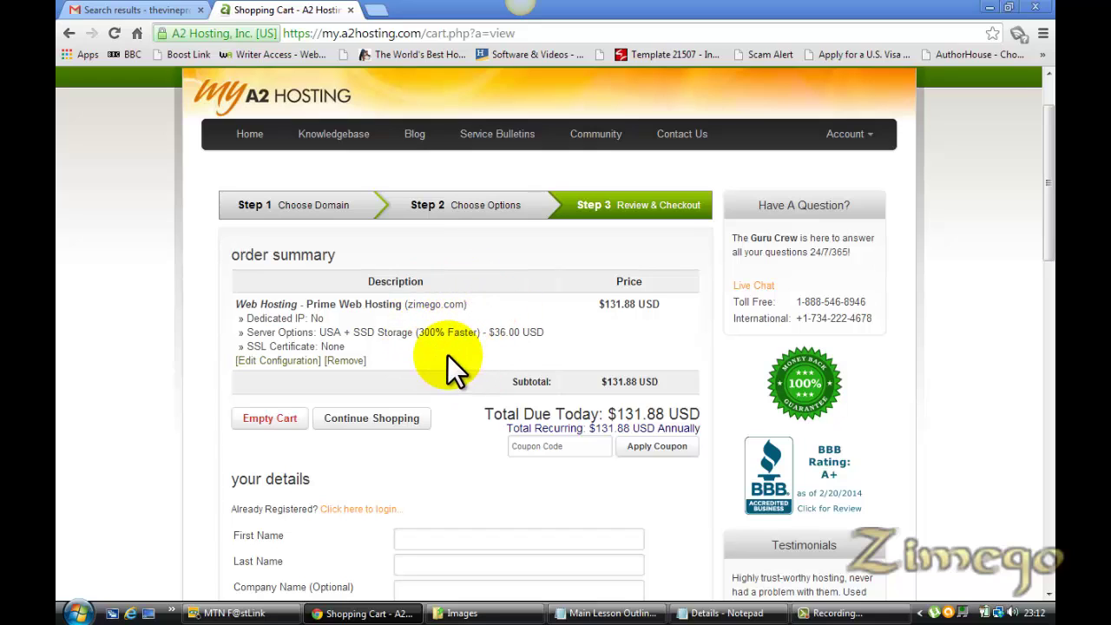
{"action": "left_click", "coordinate": [554, 453]}
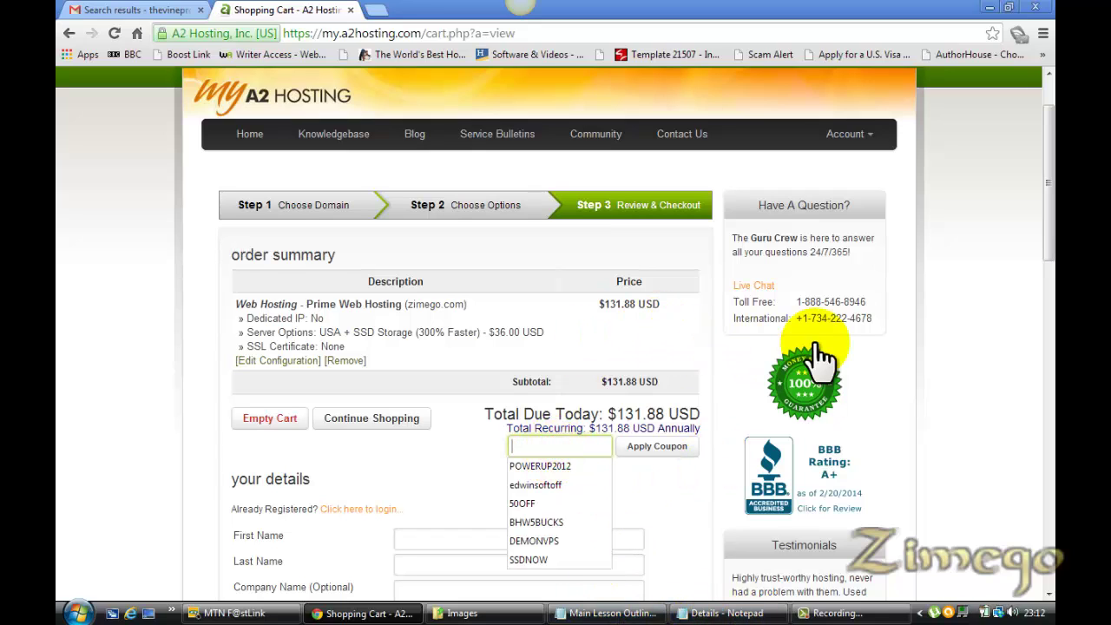
{"action": "left_click", "coordinate": [964, 375]}
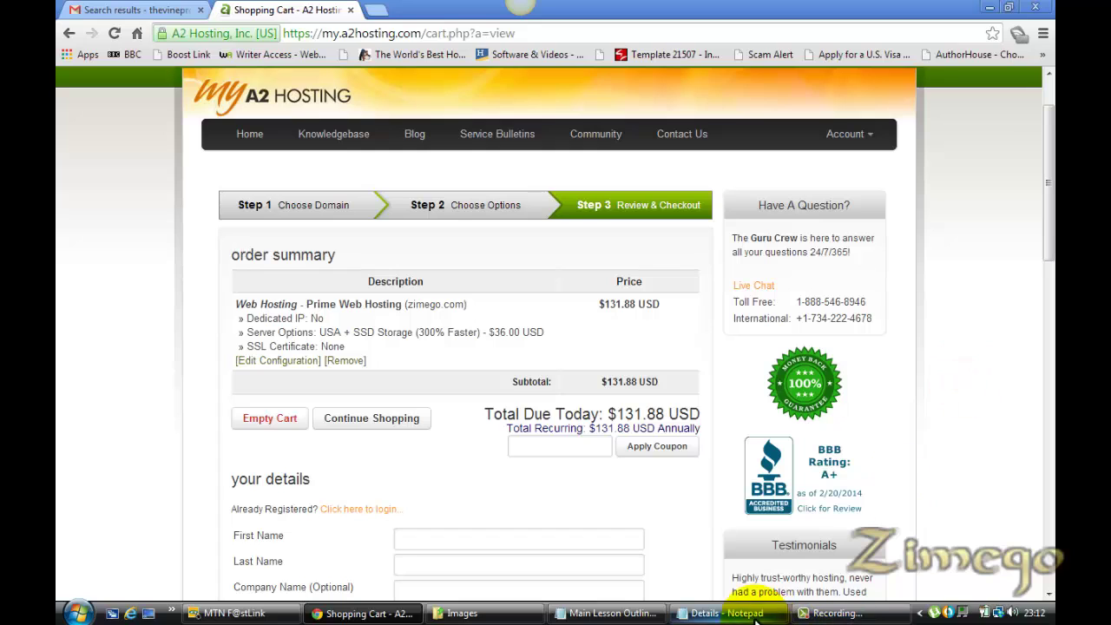
{"action": "left_click", "coordinate": [645, 613]}
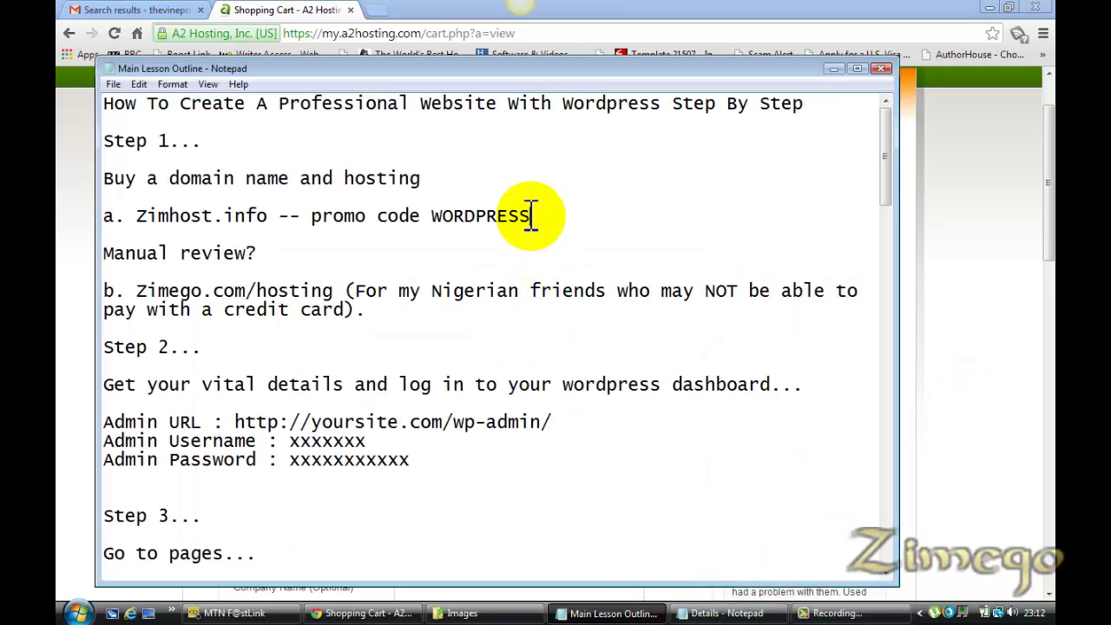
{"action": "left_click_drag", "start_coordinate": [529, 216], "coordinate": [435, 217]}
{"action": "key", "text": "ctrl+c"}
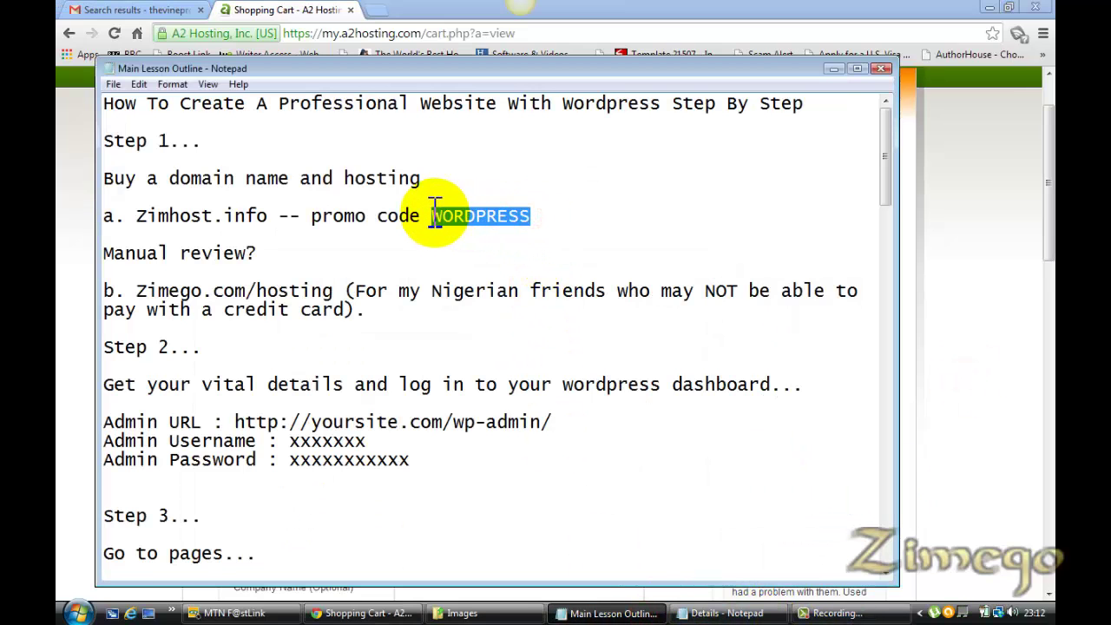
Paste WORDPRESS into the checkout's Coupon Code field and submit it
{"action": "left_click", "coordinate": [946, 384]}
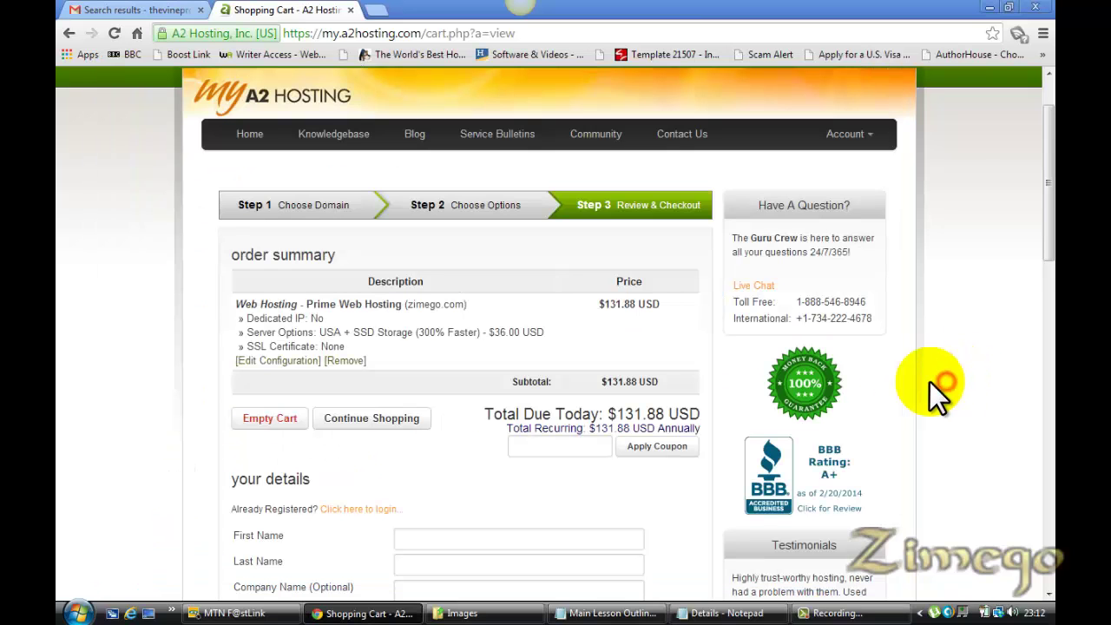
{"action": "left_click", "coordinate": [548, 446]}
{"action": "key", "text": "ctrl+v"}
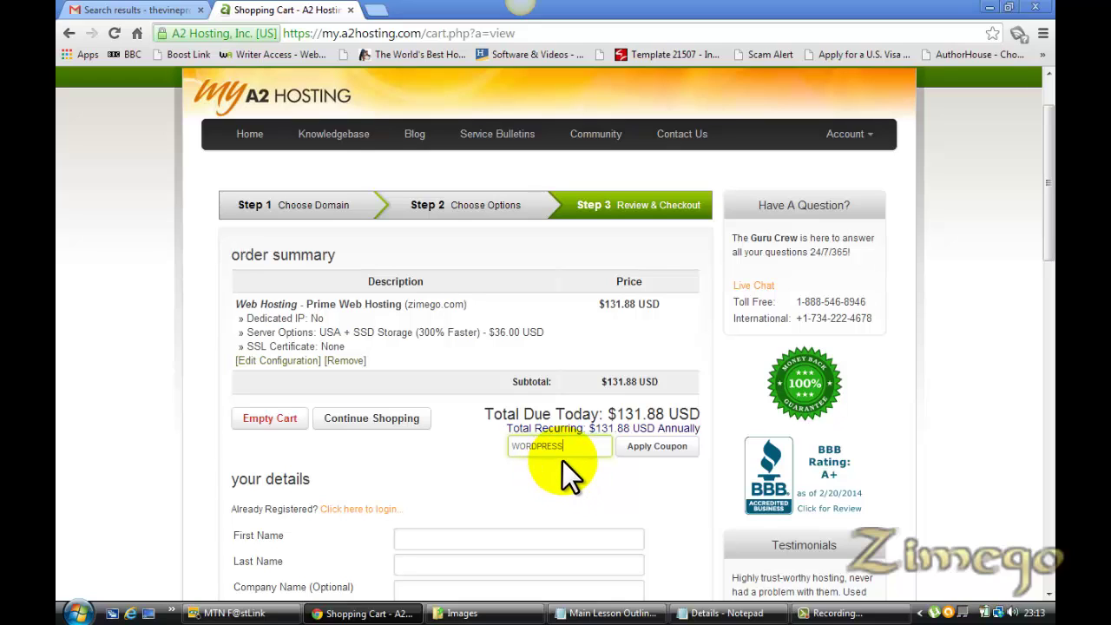
{"action": "left_click", "coordinate": [649, 449]}
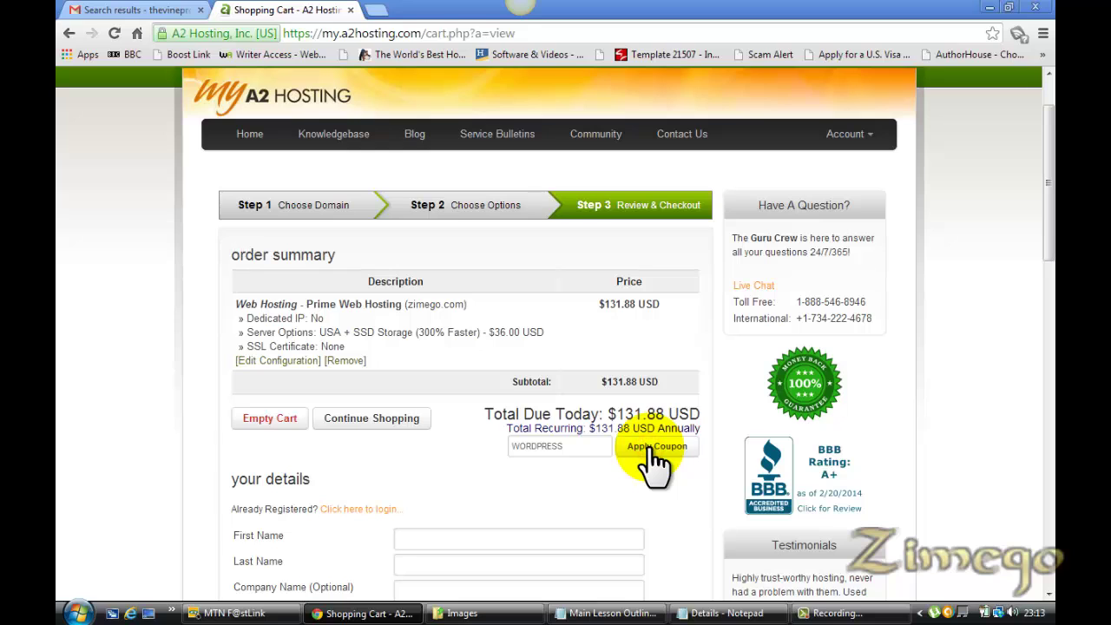
Apply the 17% WORDPRESS discount, bringing today's total to $109.46, then review the details and payment form
{"action": "left_click", "coordinate": [655, 460]}
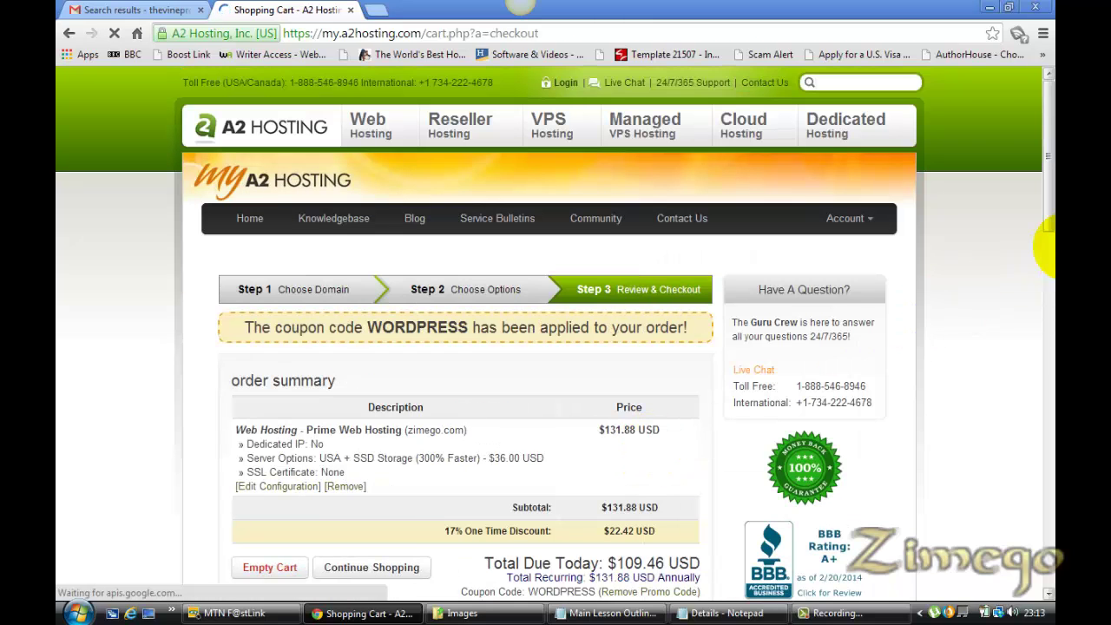
{"action": "scroll", "coordinate": [1048, 208], "scroll_direction": "down", "scroll_amount": 2}
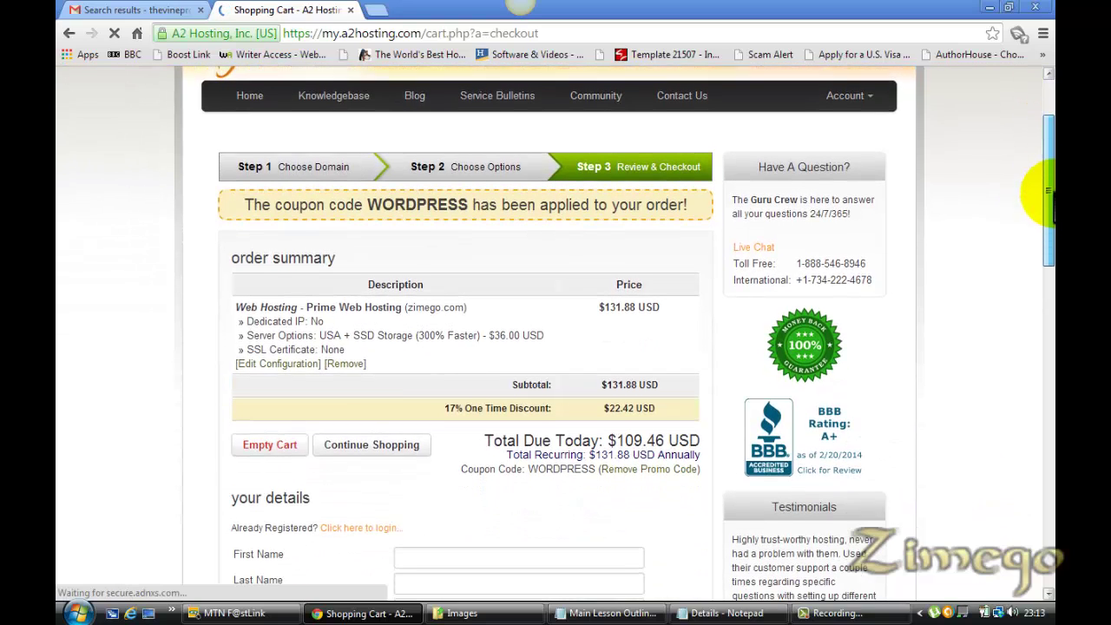
{"action": "left_click_drag", "start_coordinate": [1051, 192], "coordinate": [1050, 203]}
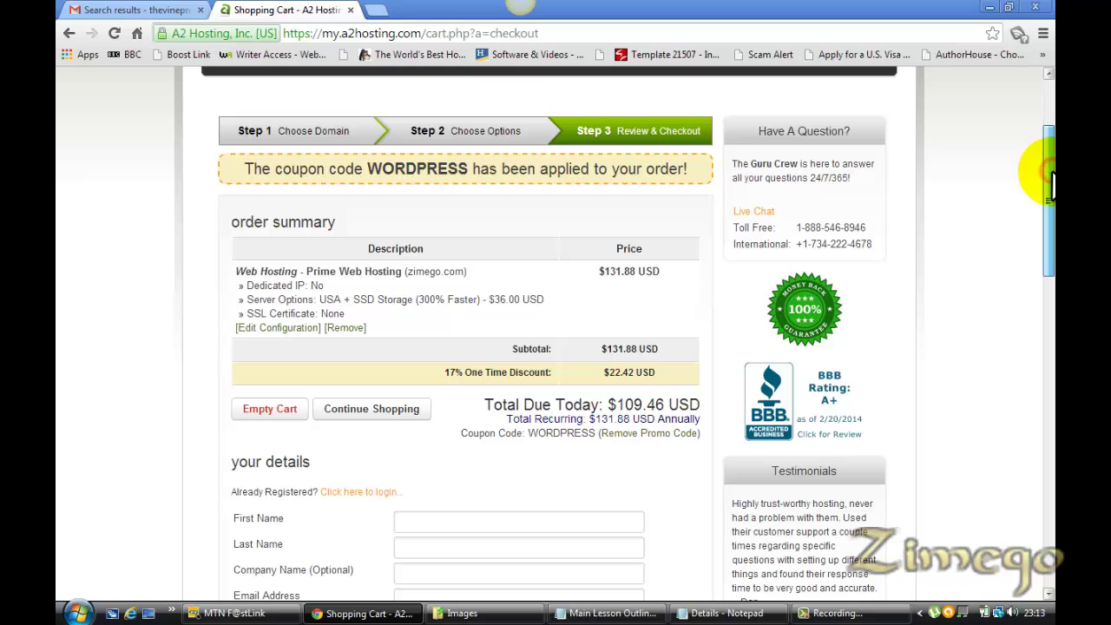
{"action": "scroll", "coordinate": [1052, 182], "scroll_direction": "down", "scroll_amount": 1}
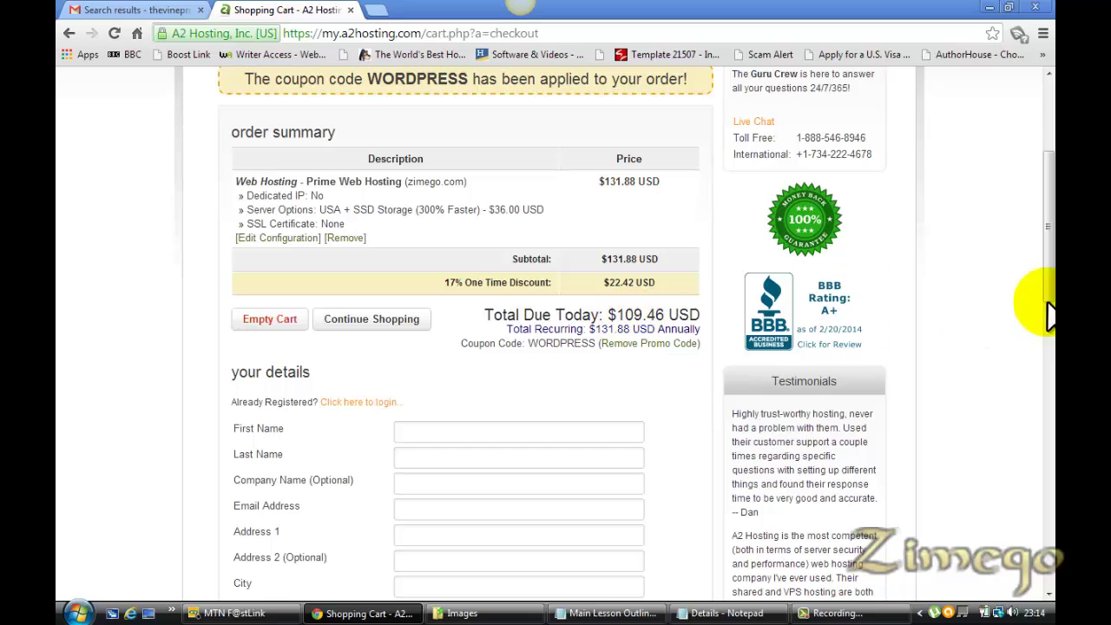
{"action": "scroll", "coordinate": [1048, 313], "scroll_direction": "down", "scroll_amount": 3}
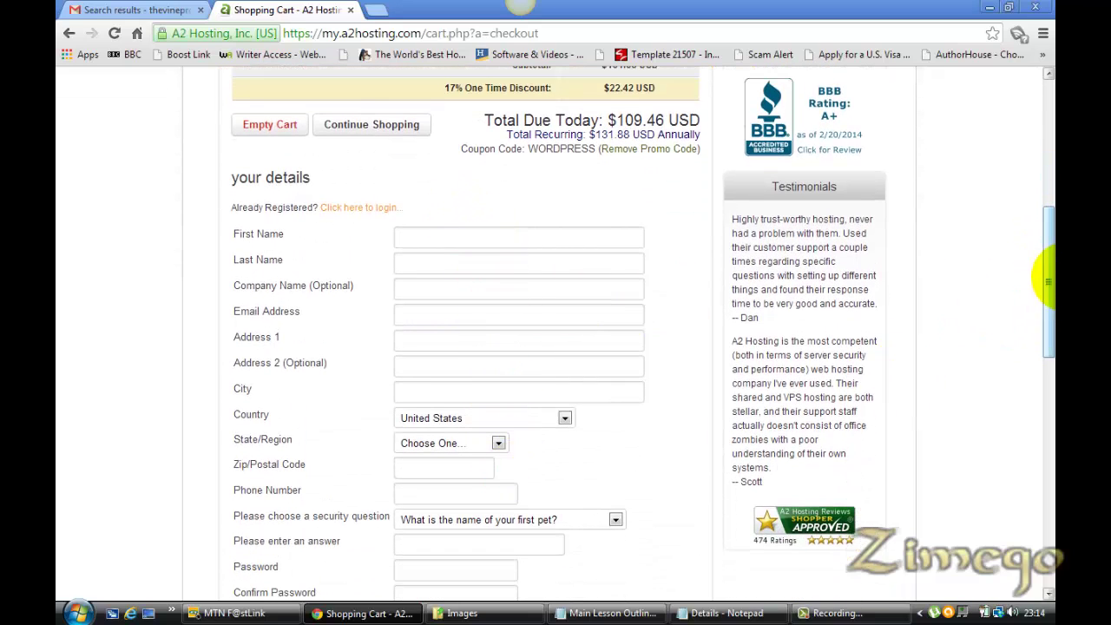
{"action": "scroll", "coordinate": [1048, 295], "scroll_direction": "down", "scroll_amount": 3}
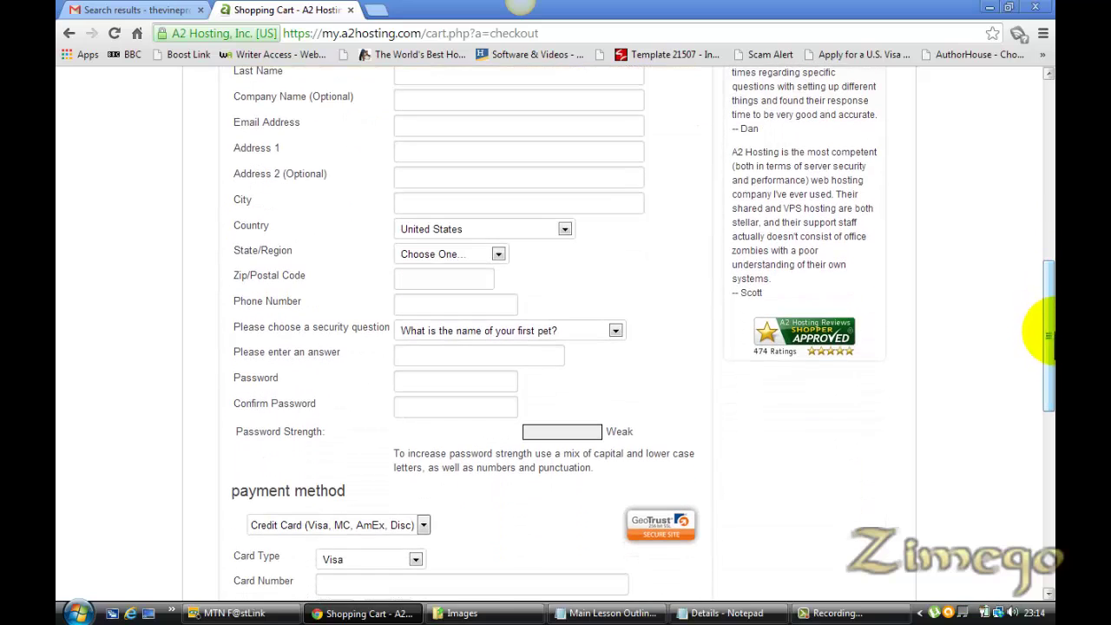
{"action": "left_click_drag", "start_coordinate": [1052, 335], "coordinate": [1053, 367]}
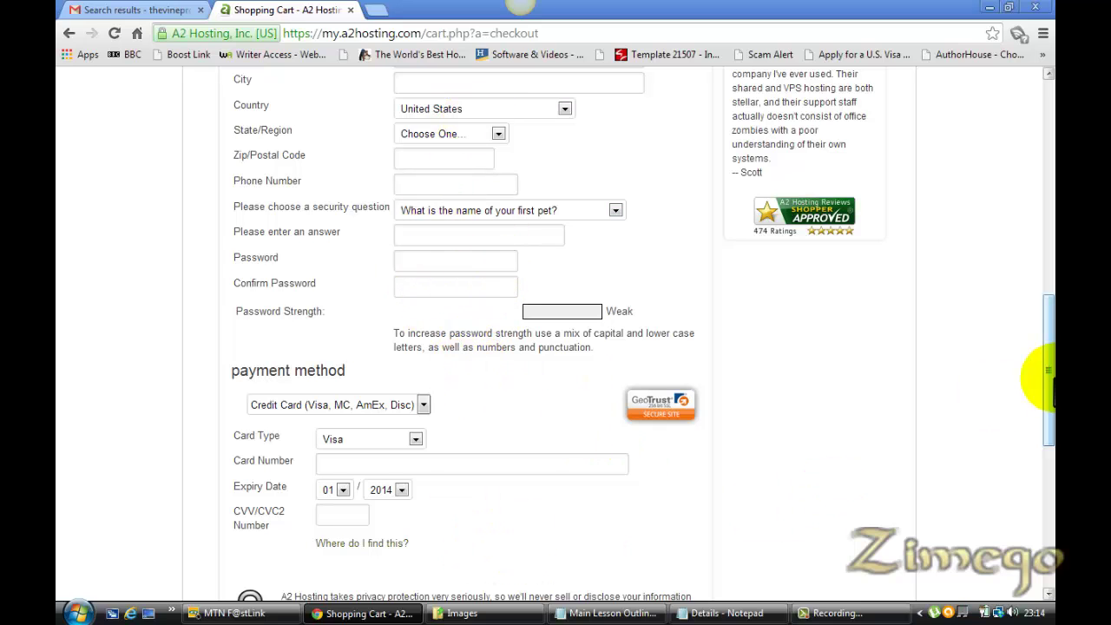
{"action": "left_click_drag", "start_coordinate": [1047, 372], "coordinate": [1041, 441]}
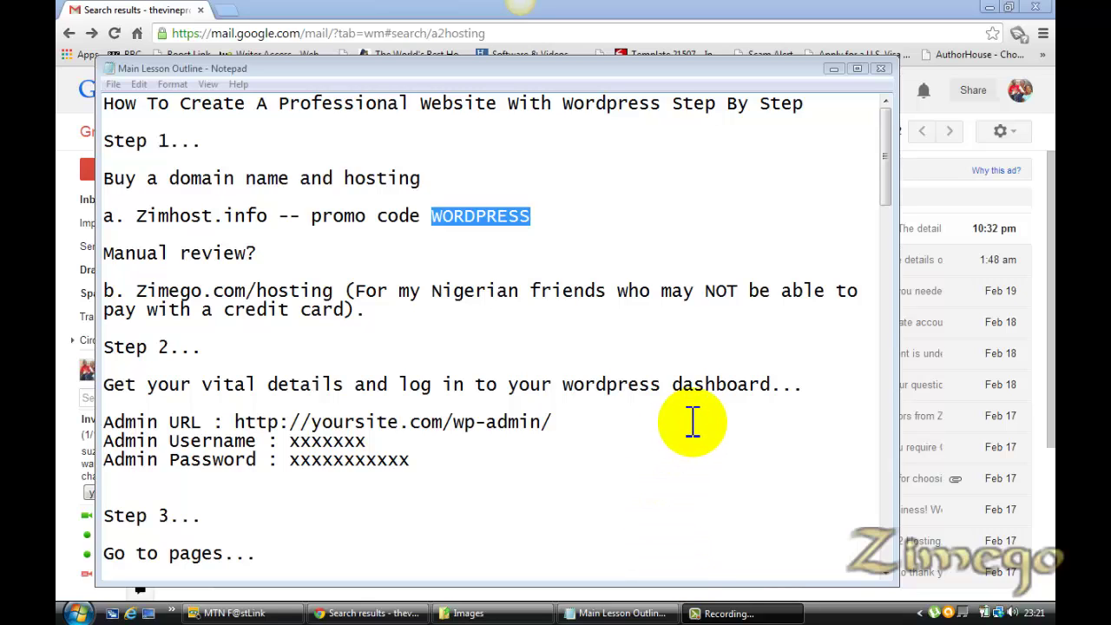
Check the lesson notes, then open the 'A2 Hosting :: Order Requires Manual Review' Gmail message
{"action": "left_click", "coordinate": [358, 9]}
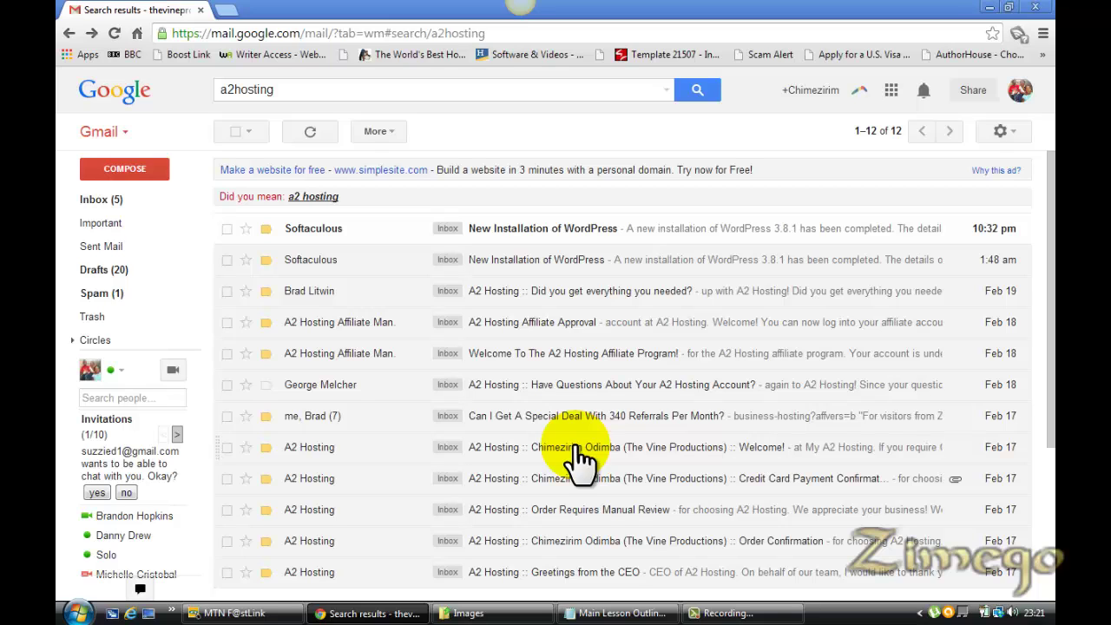
{"action": "left_click", "coordinate": [621, 613]}
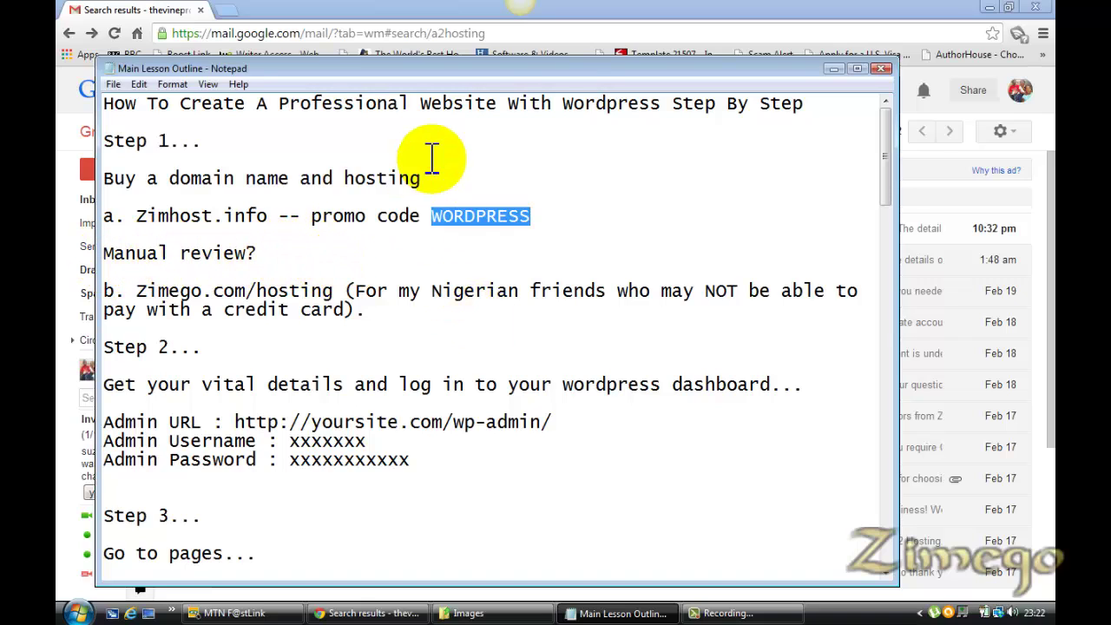
{"action": "left_click", "coordinate": [141, 12]}
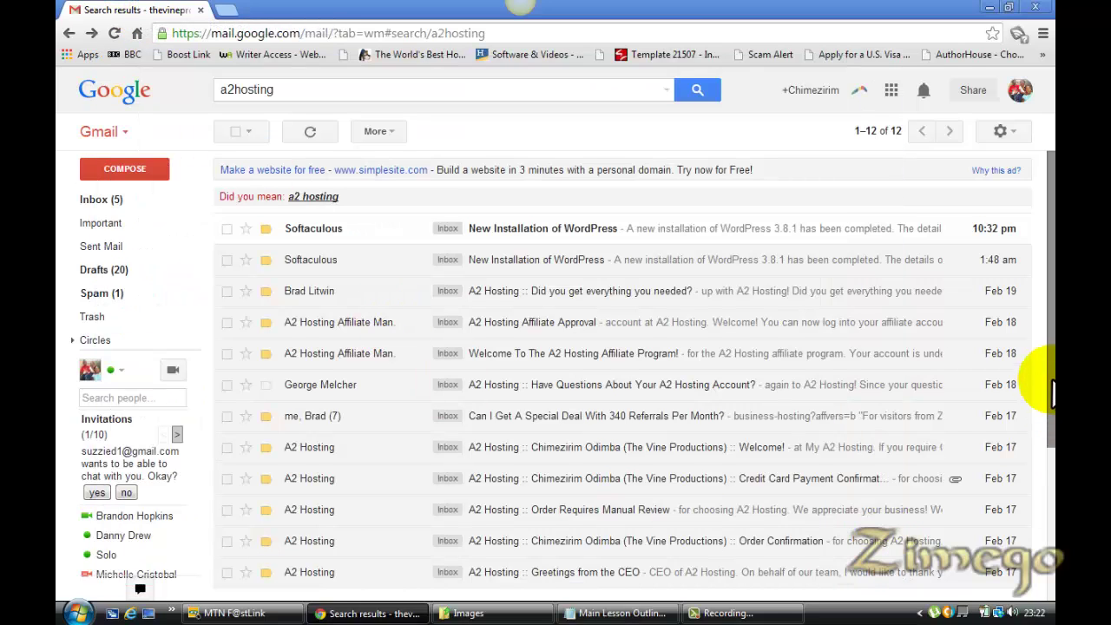
{"action": "left_click_drag", "start_coordinate": [1041, 372], "coordinate": [1047, 439]}
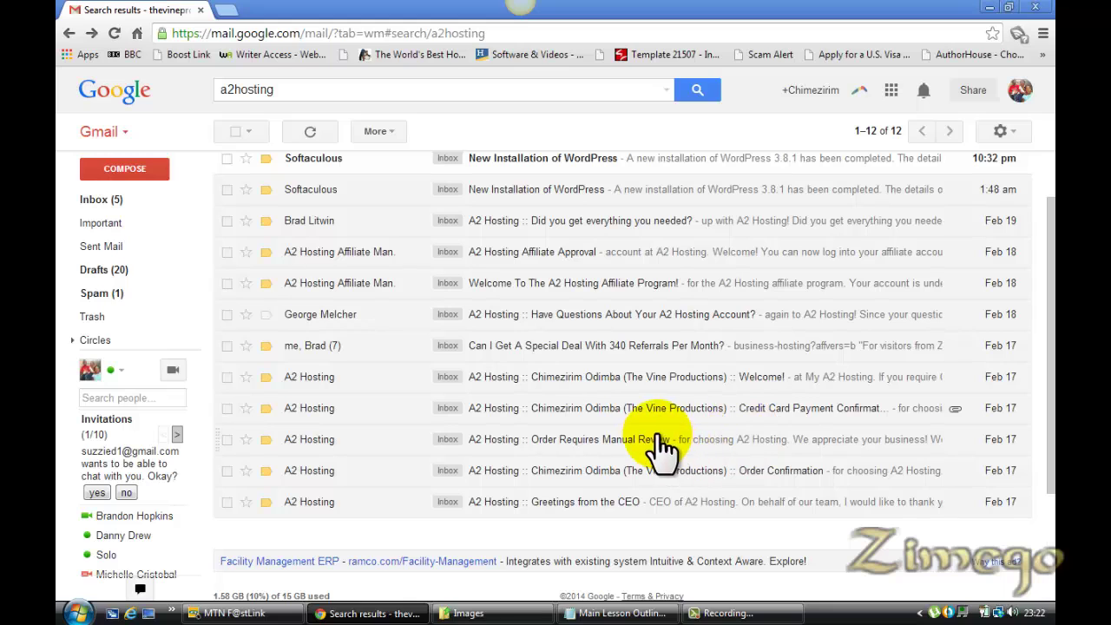
{"action": "left_click", "coordinate": [651, 439]}
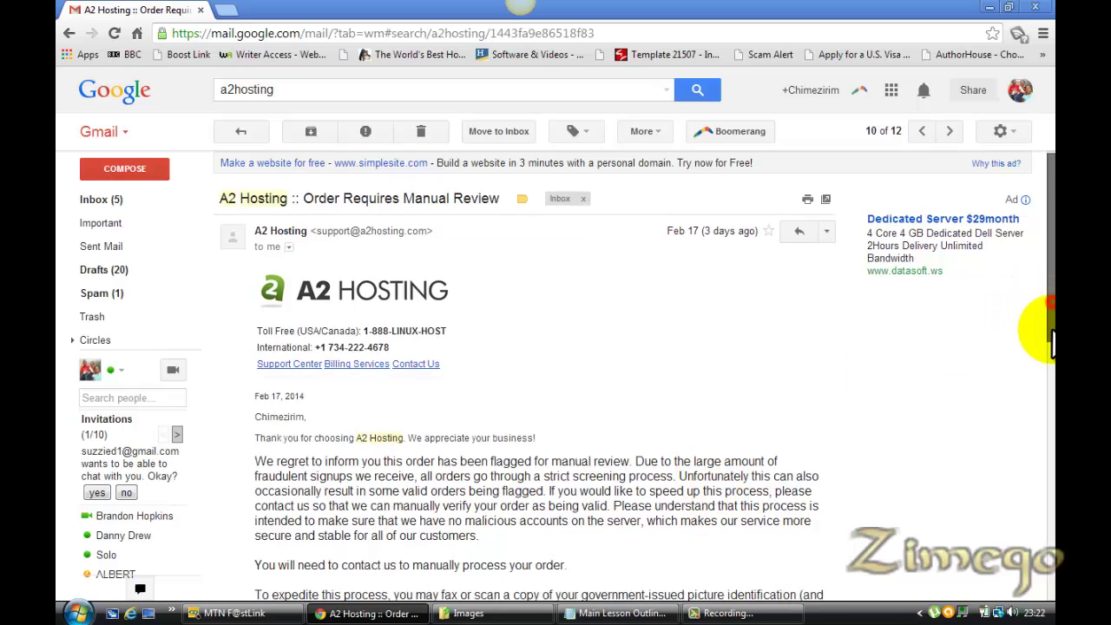
Scroll through the manual review email, then go back to the a2hosting results list
{"action": "left_click_drag", "start_coordinate": [1049, 313], "coordinate": [1052, 382]}
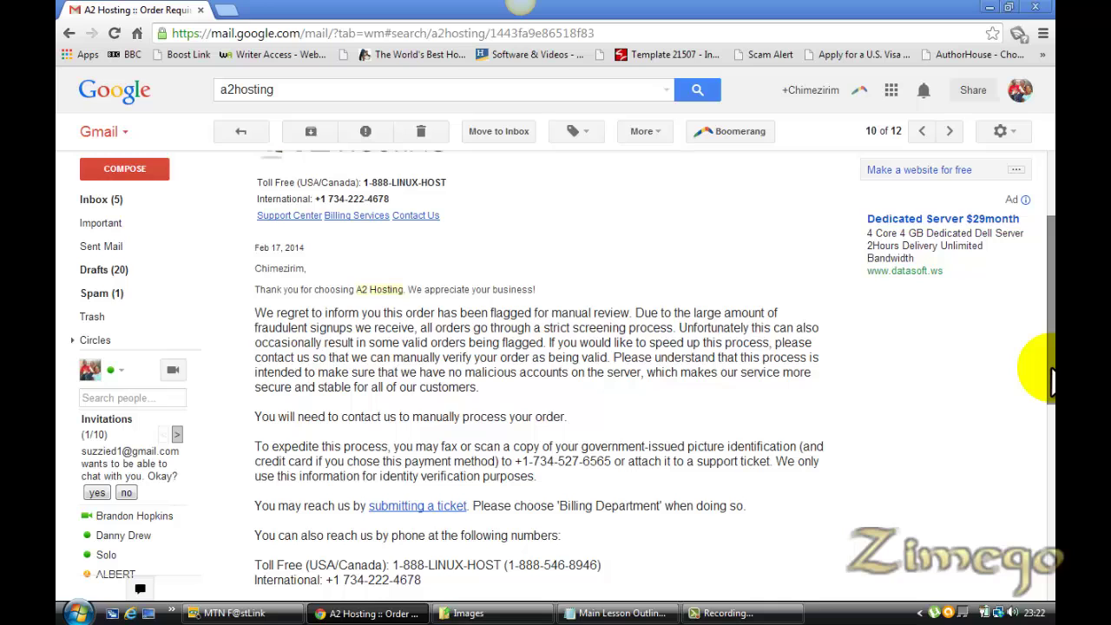
{"action": "left_click_drag", "start_coordinate": [1051, 369], "coordinate": [1052, 415]}
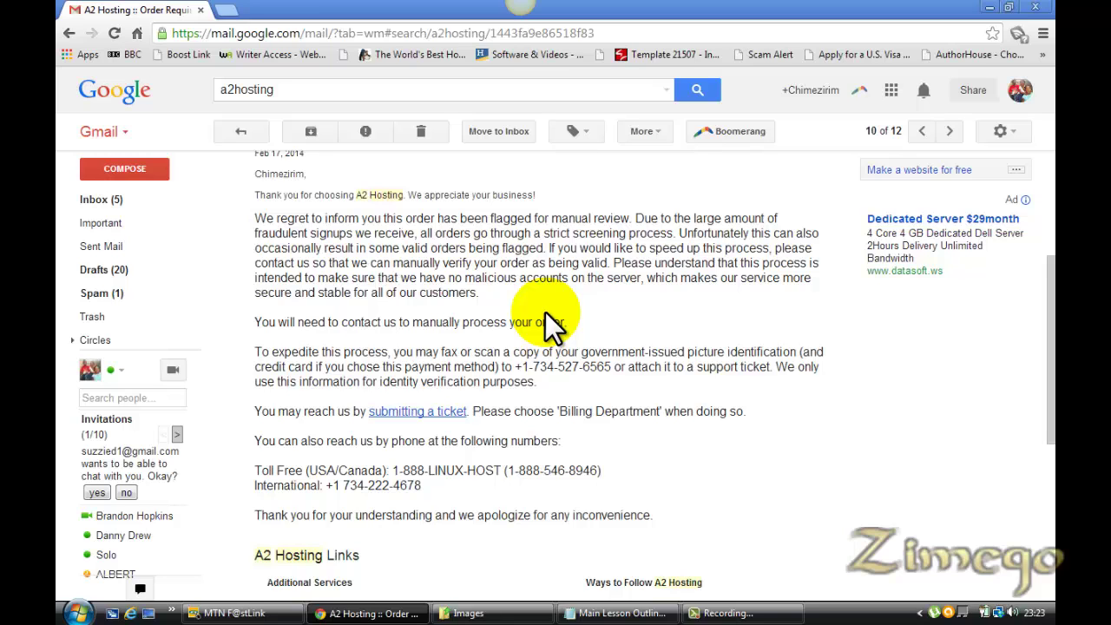
{"action": "key", "text": "alt+Left"}
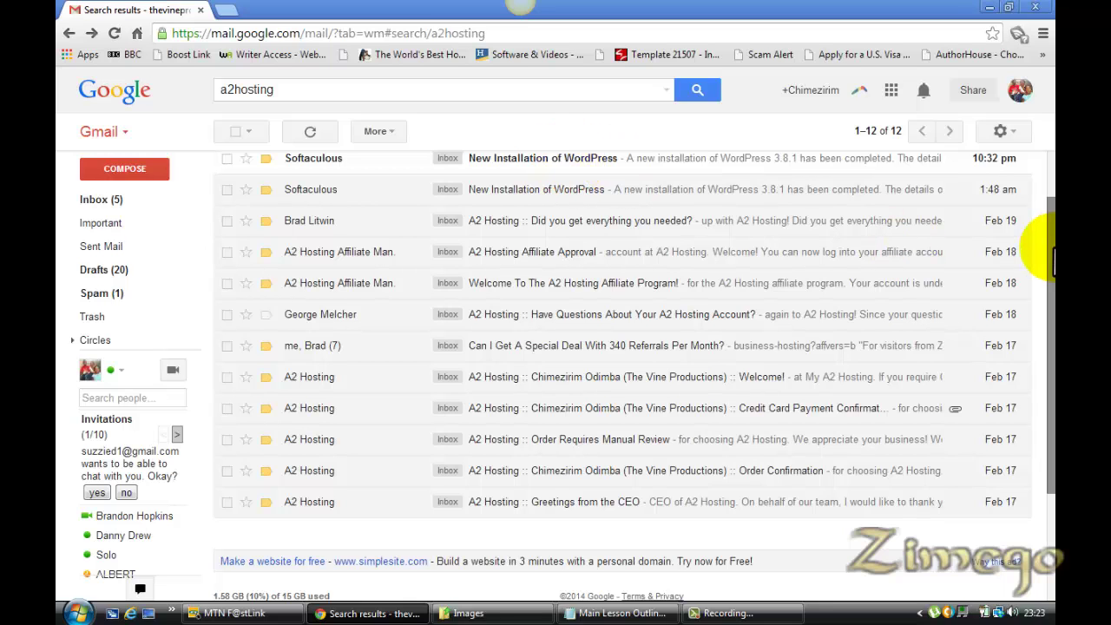
{"action": "scroll", "coordinate": [1051, 236], "scroll_direction": "up", "scroll_amount": 1}
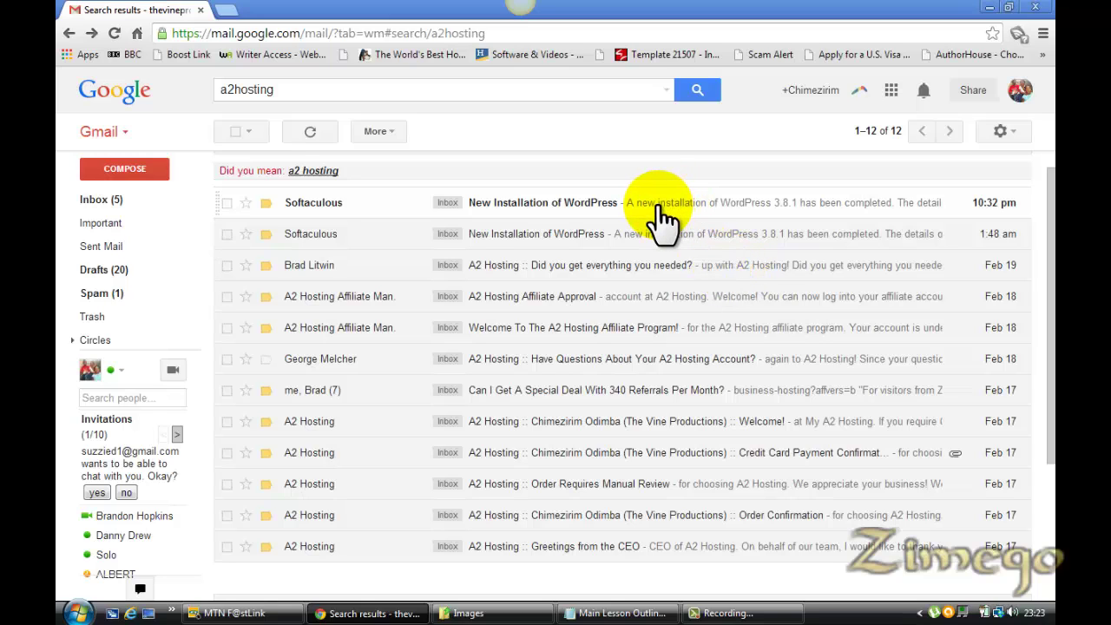
{"action": "left_click", "coordinate": [626, 613]}
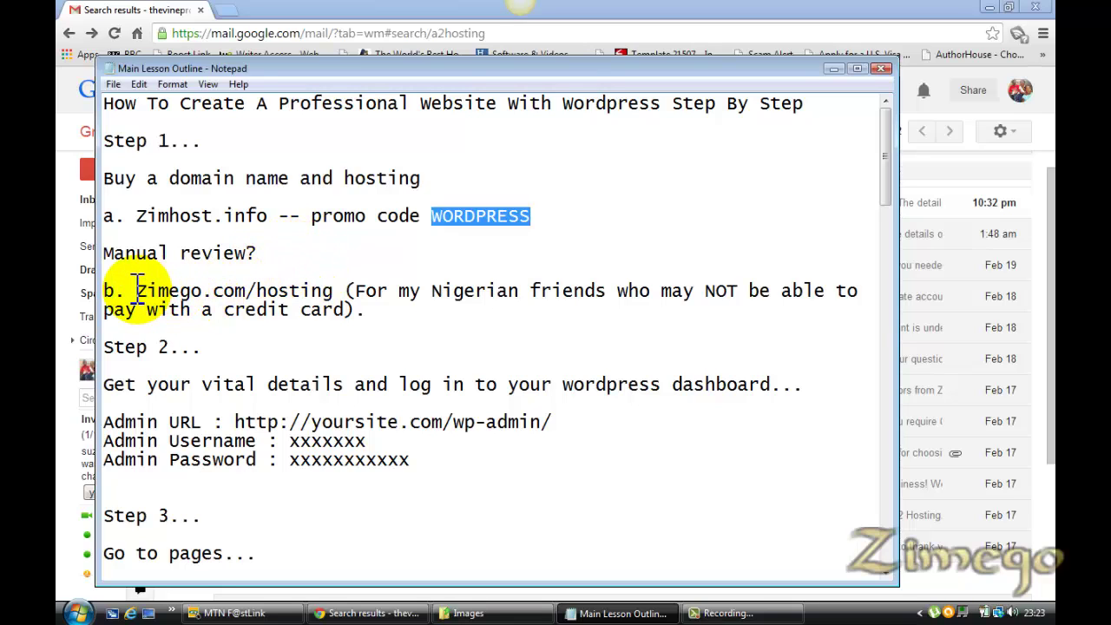
{"action": "left_click_drag", "start_coordinate": [139, 291], "coordinate": [315, 280]}
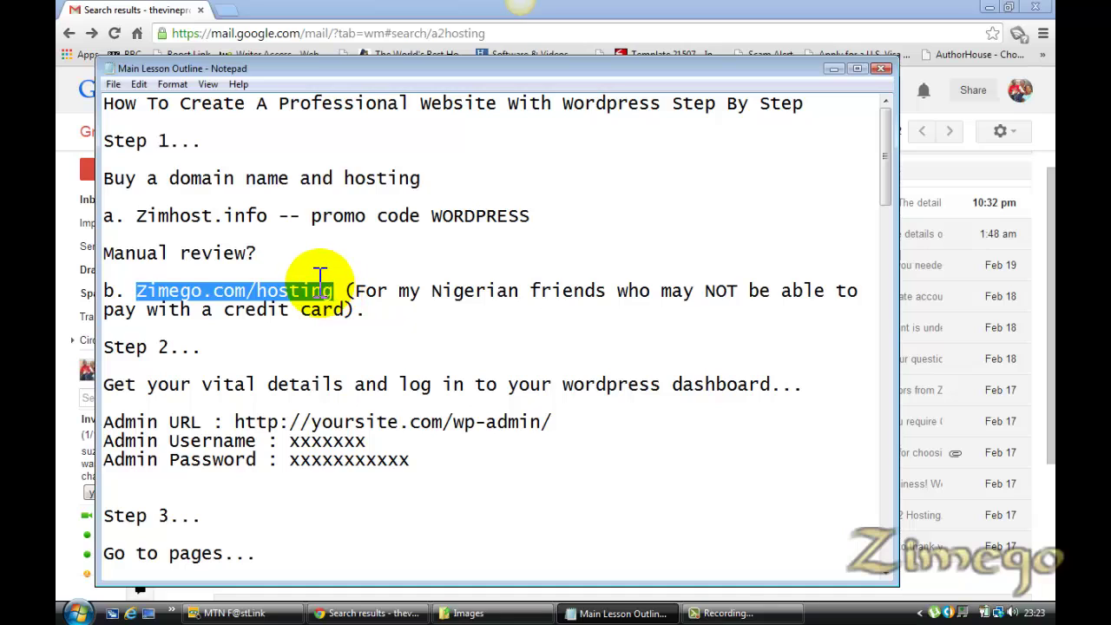
{"action": "left_click", "coordinate": [315, 279]}
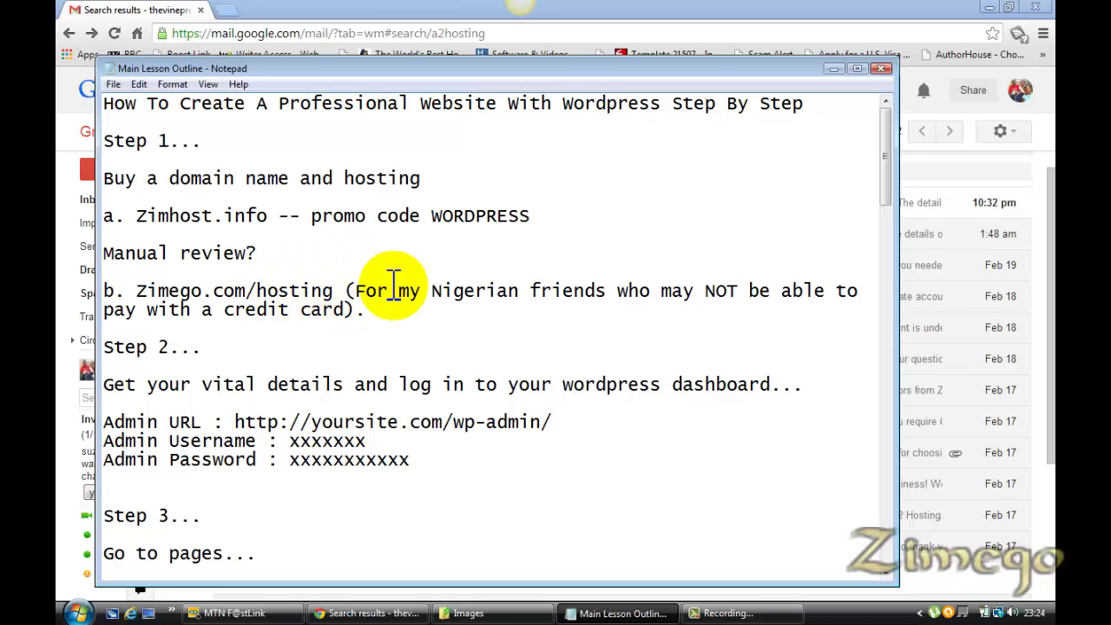
{"action": "left_click", "coordinate": [1046, 200]}
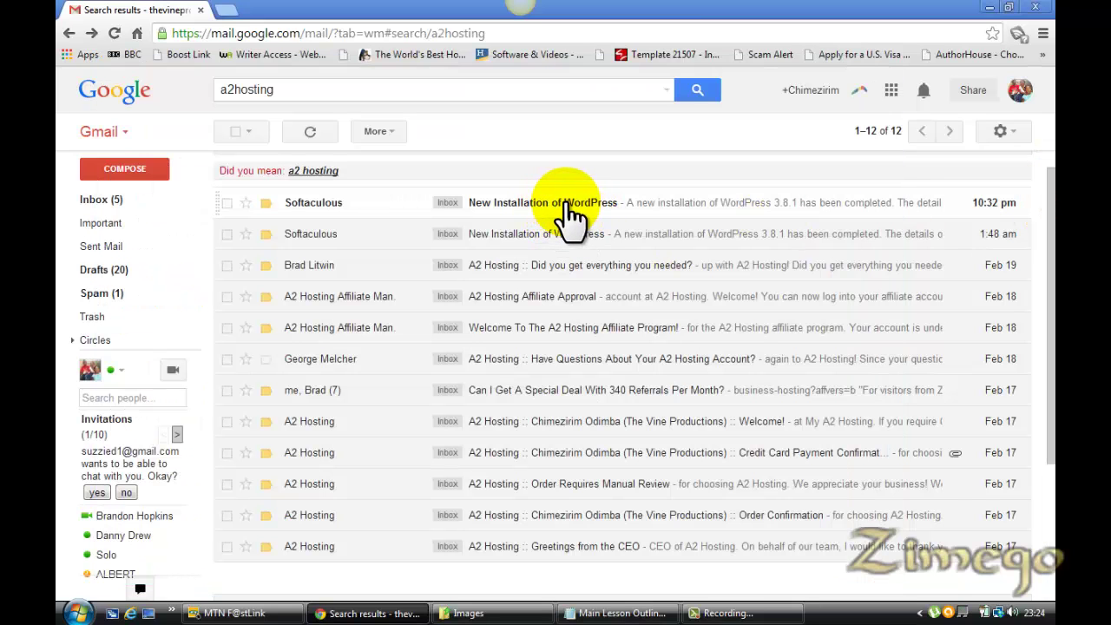
{"action": "left_click", "coordinate": [640, 612]}
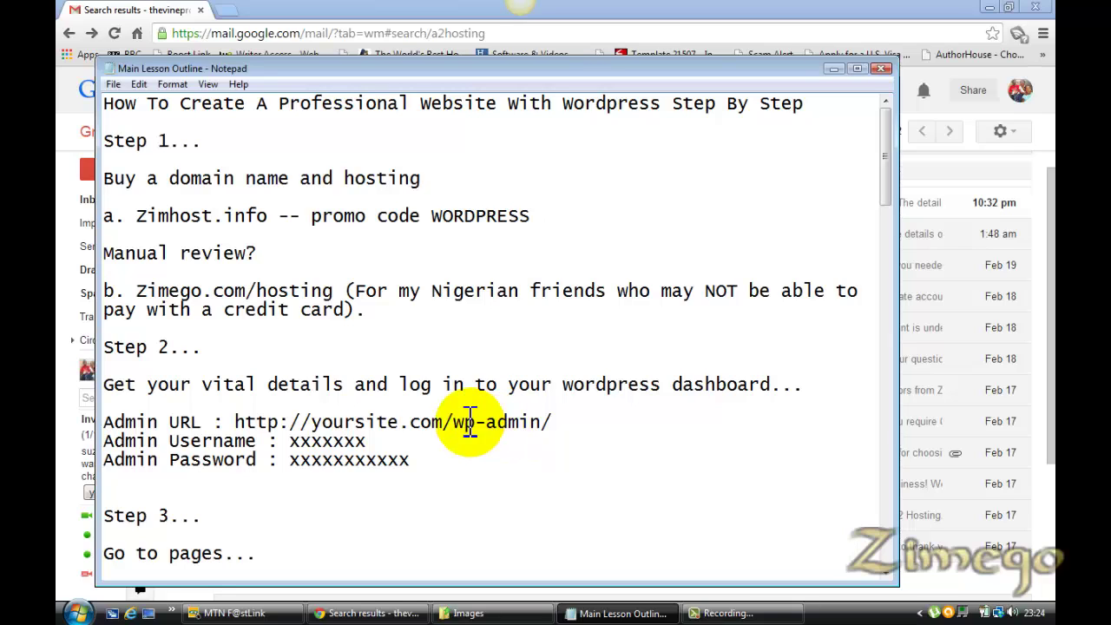
Highlight the Admin URL, username and password placeholders in the Notepad outline
{"action": "left_click_drag", "start_coordinate": [556, 422], "coordinate": [237, 413]}
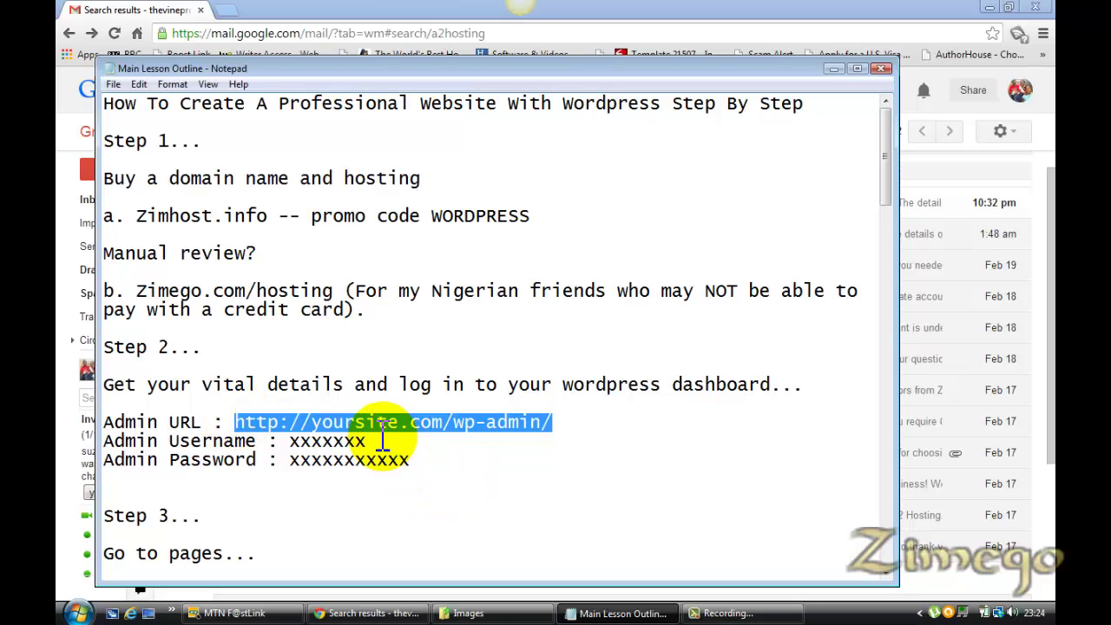
{"action": "left_click_drag", "start_coordinate": [366, 440], "coordinate": [289, 441]}
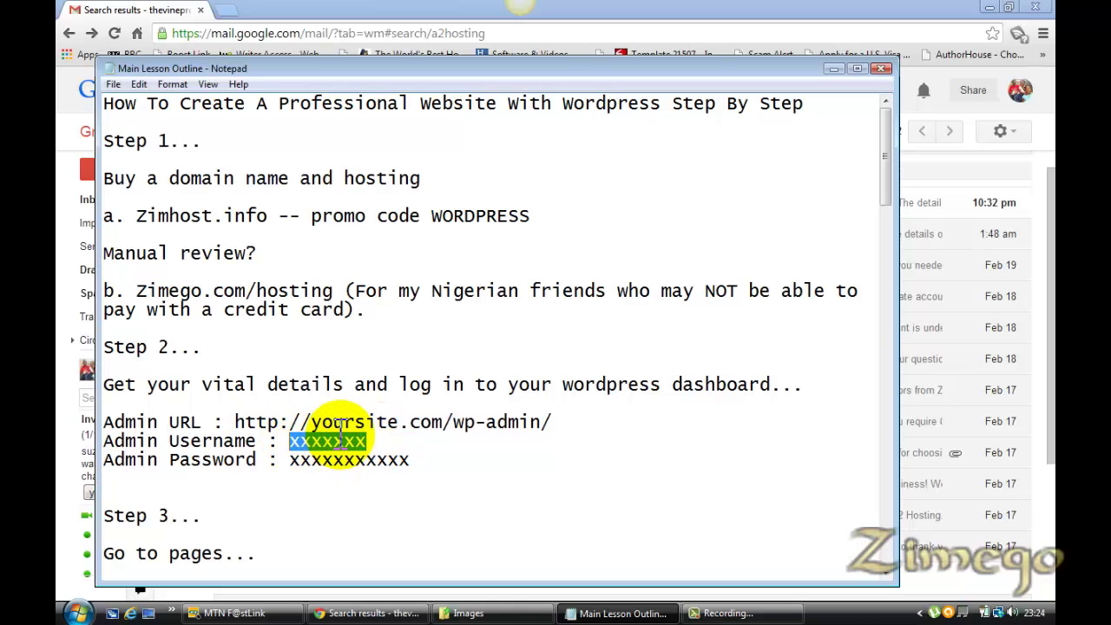
{"action": "left_click_drag", "start_coordinate": [413, 462], "coordinate": [293, 466]}
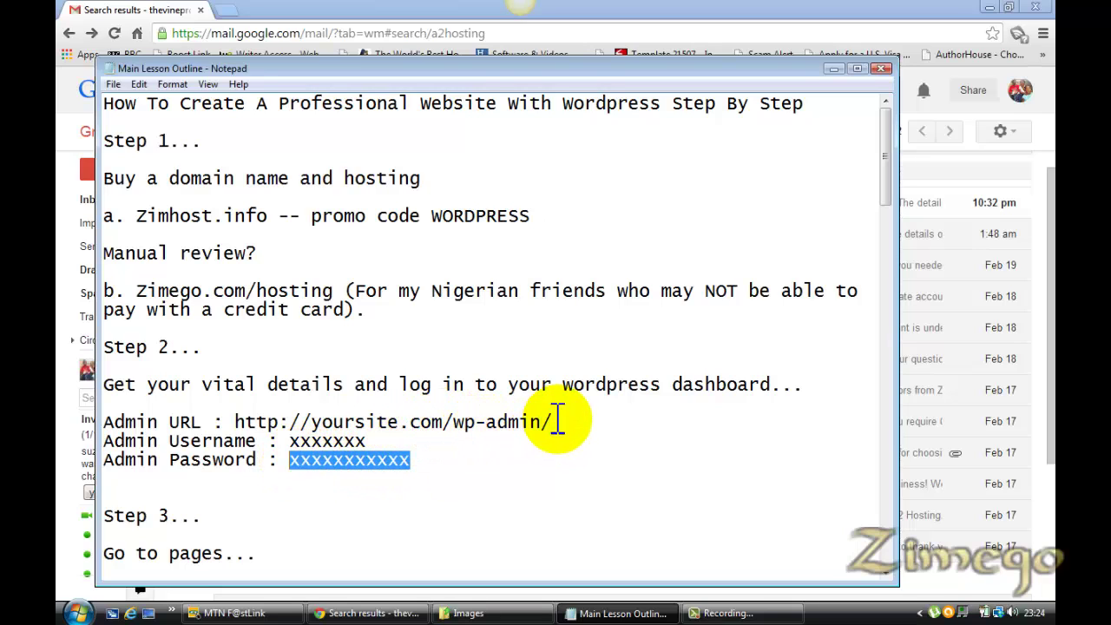
{"action": "left_click_drag", "start_coordinate": [556, 420], "coordinate": [245, 415]}
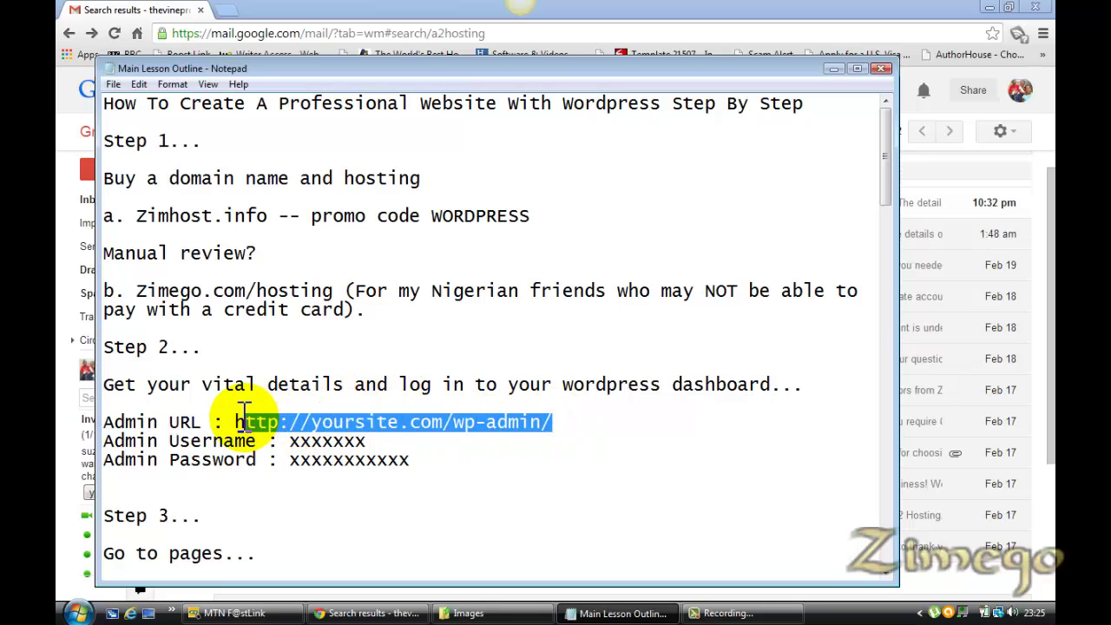
{"action": "left_click", "coordinate": [397, 421]}
{"action": "key", "text": "BackSpace"}
{"action": "key", "text": "BackSpace"}
{"action": "key", "text": "BackSpace"}
{"action": "key", "text": "BackSpace"}
{"action": "key", "text": "BackSpace"}
{"action": "key", "text": "BackSpace"}
{"action": "key", "text": "BackSpace"}
{"action": "key", "text": "BackSpace"}
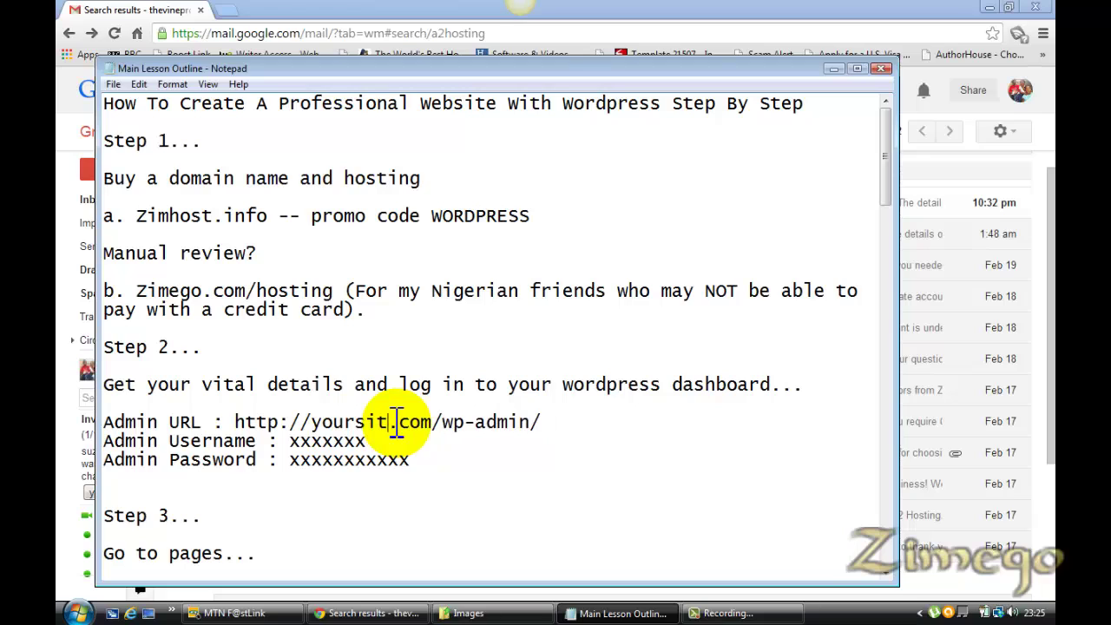
{"action": "type", "text": "zimego"}
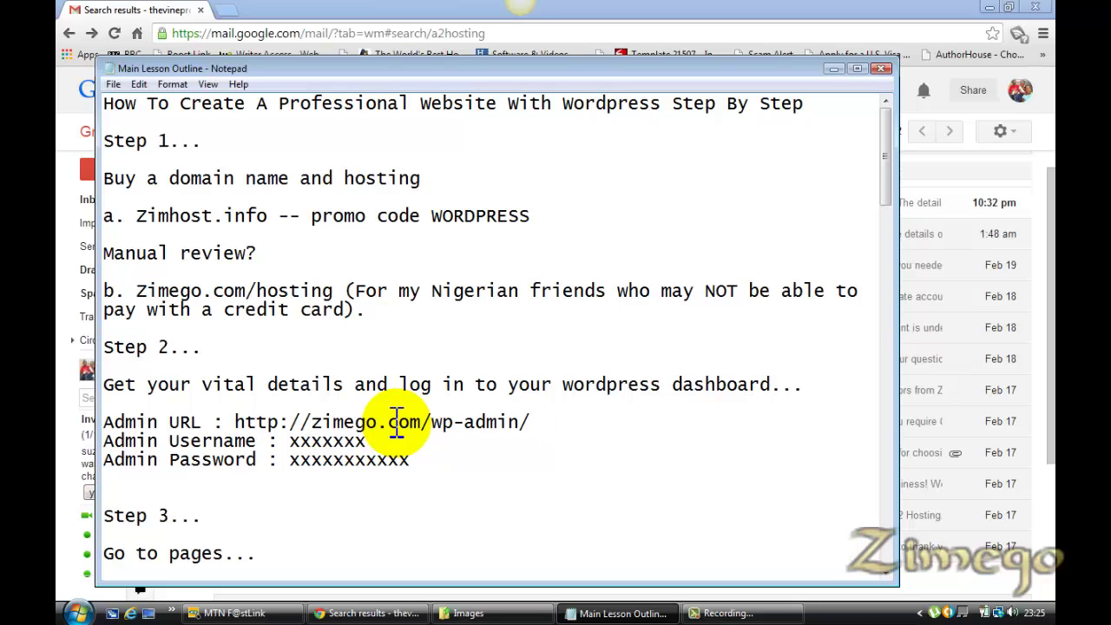
{"action": "left_click", "coordinate": [540, 420]}
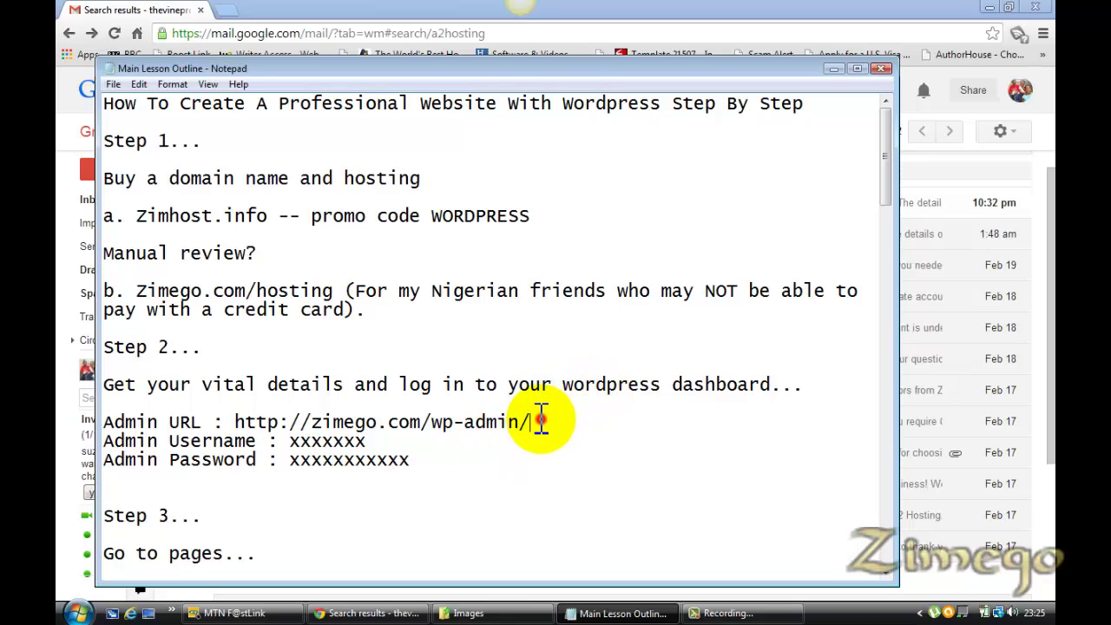
{"action": "left_click_drag", "start_coordinate": [539, 420], "coordinate": [236, 414]}
{"action": "key", "text": "ctrl+c"}
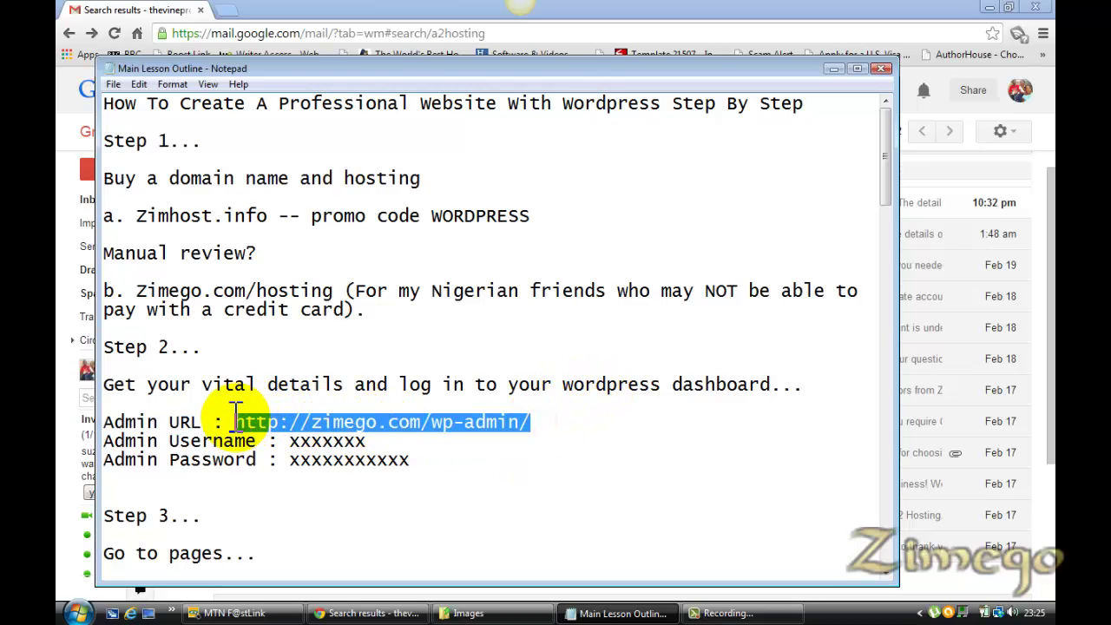
{"action": "left_click", "coordinate": [228, 10]}
{"action": "key", "text": "ctrl+v"}
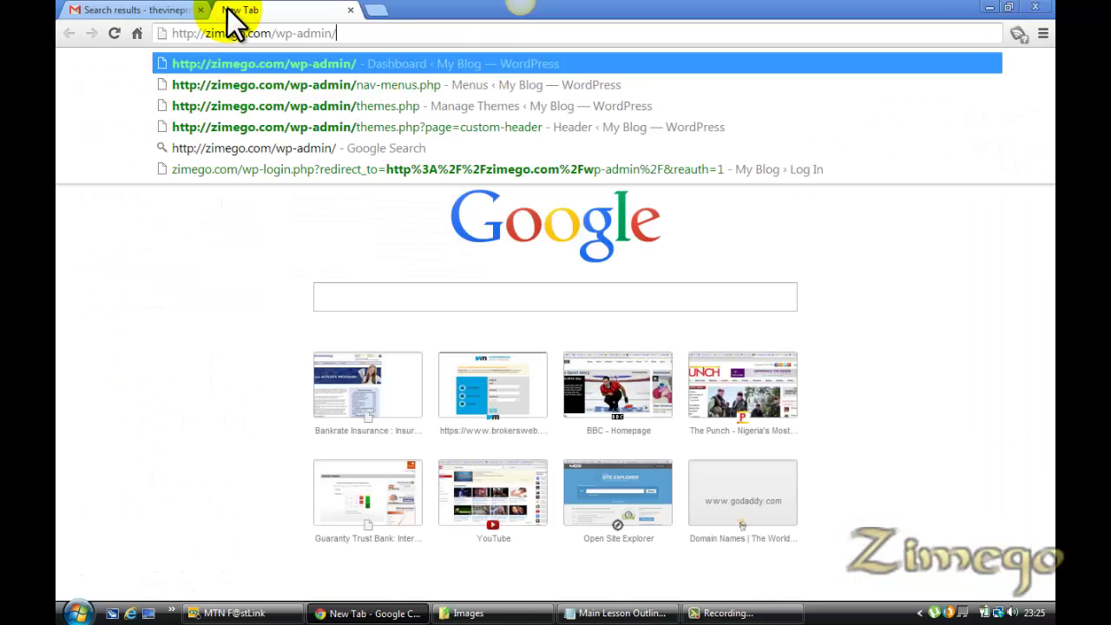
{"action": "key", "text": "Return"}
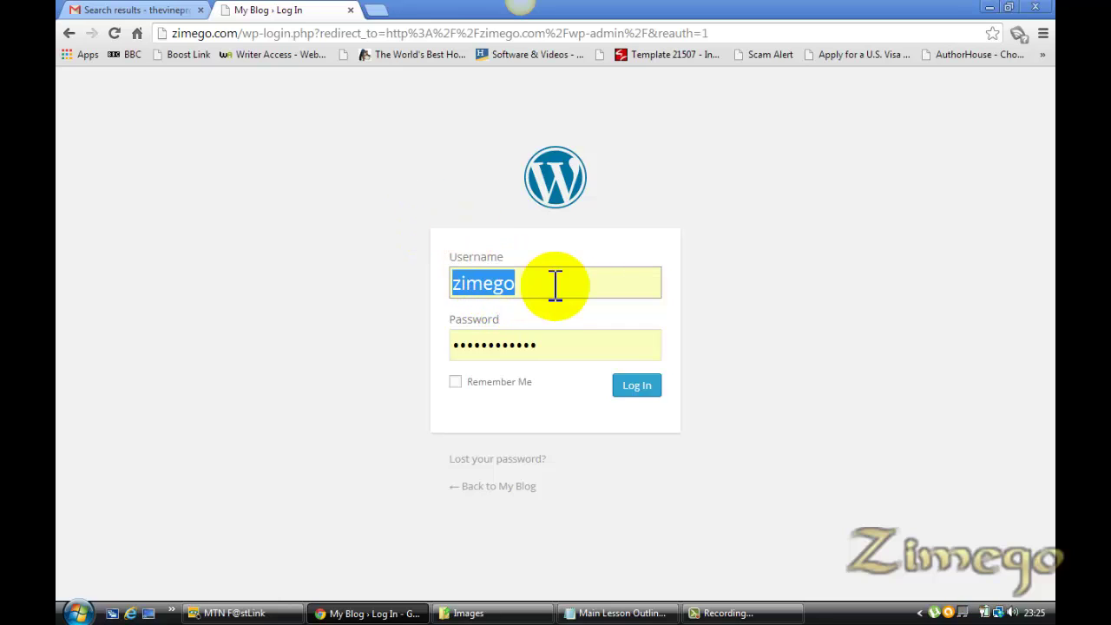
{"action": "left_click", "coordinate": [521, 284]}
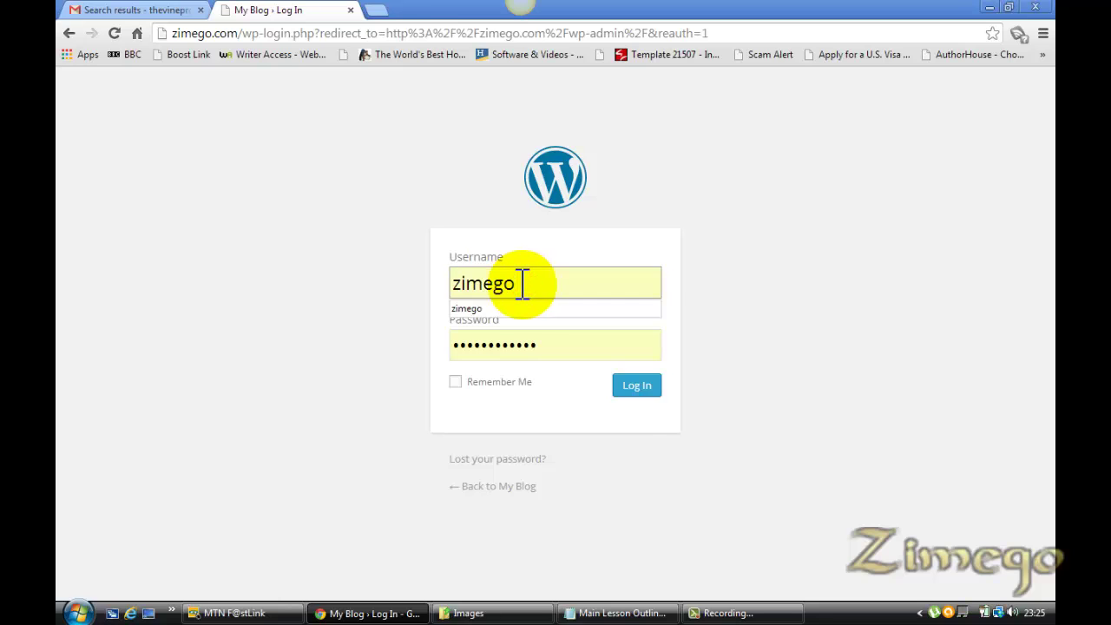
{"action": "left_click", "coordinate": [644, 393]}
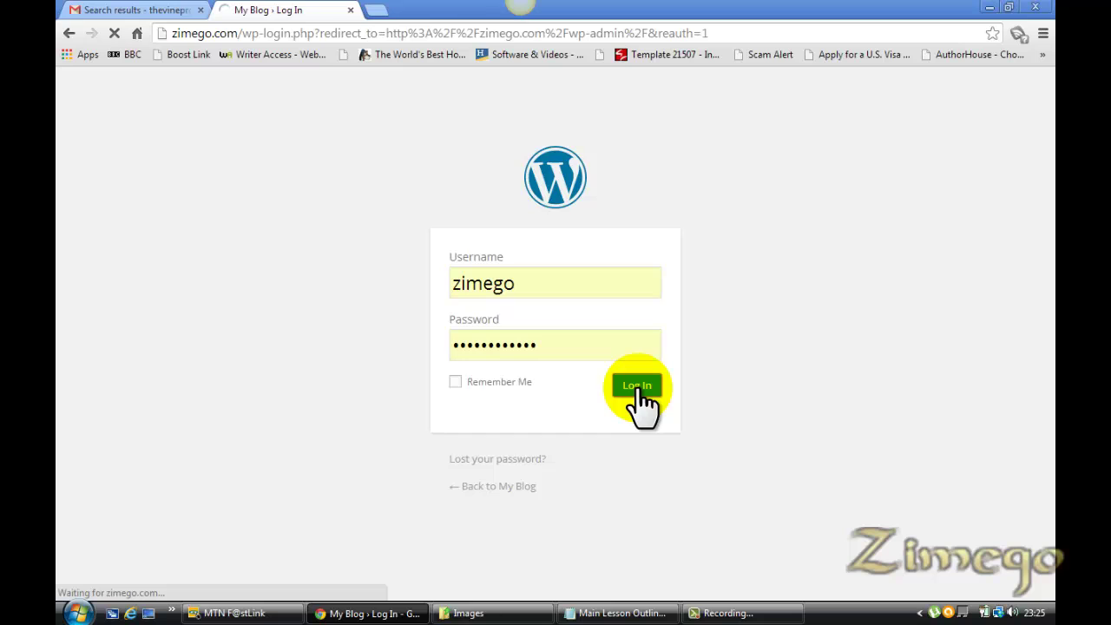
Scroll through the lesson outline in Notepad, then return to the WordPress Dashboard
{"action": "left_click", "coordinate": [644, 617]}
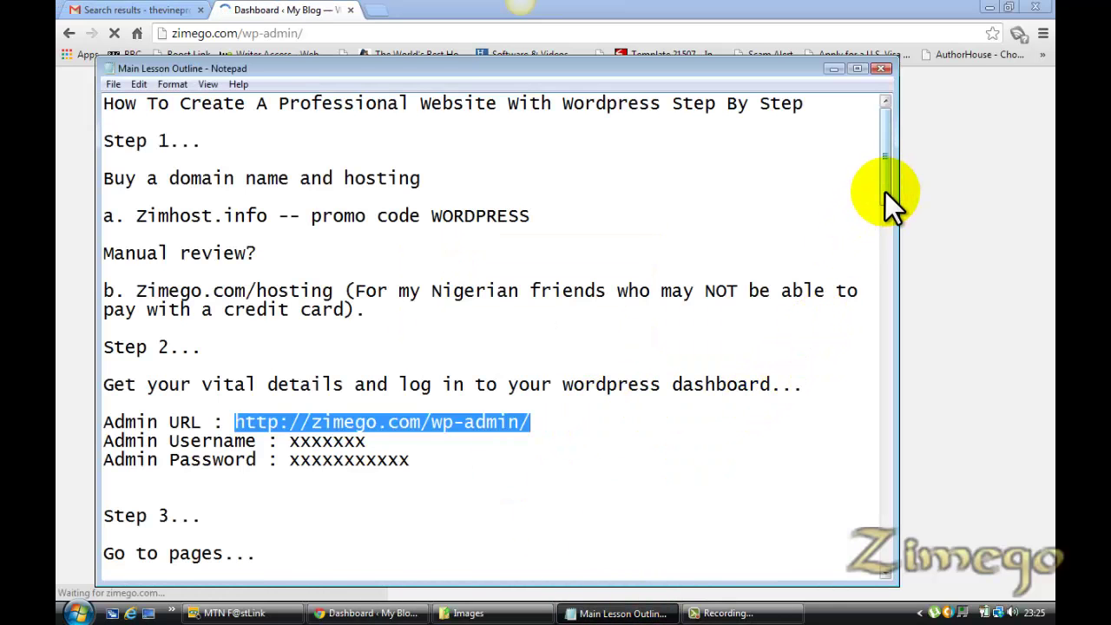
{"action": "left_click_drag", "start_coordinate": [885, 192], "coordinate": [879, 234]}
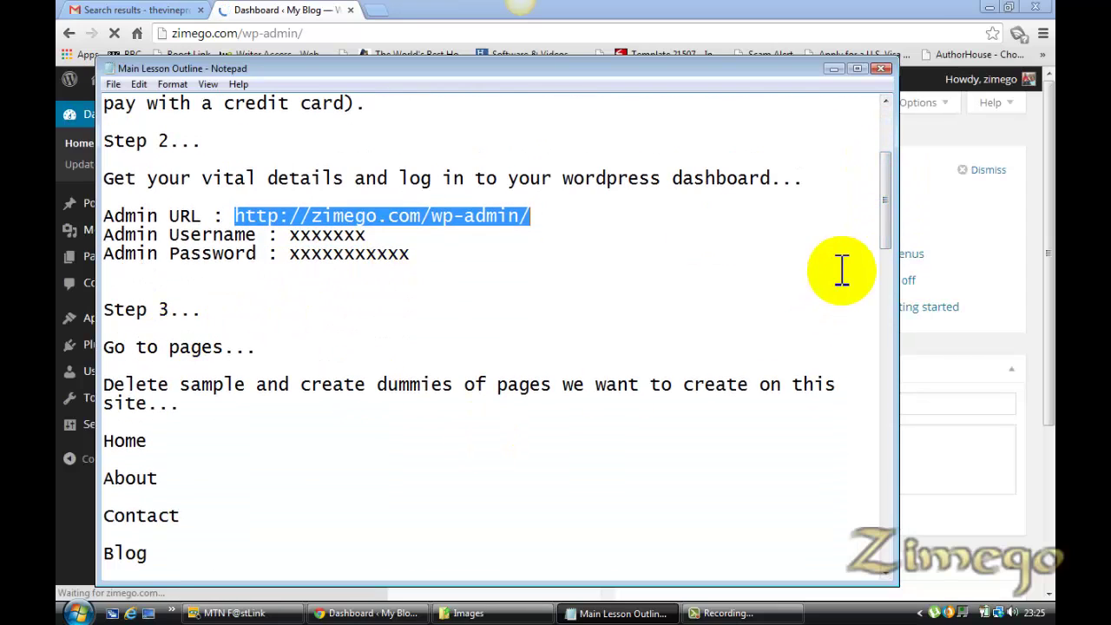
{"action": "left_click_drag", "start_coordinate": [883, 235], "coordinate": [886, 260]}
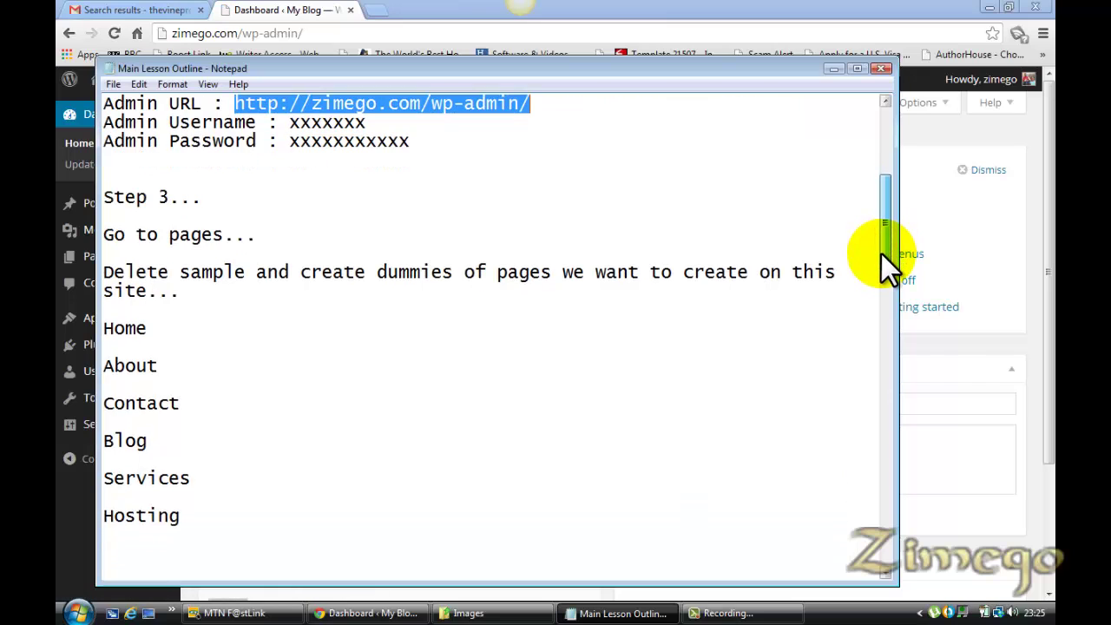
{"action": "left_click", "coordinate": [299, 12]}
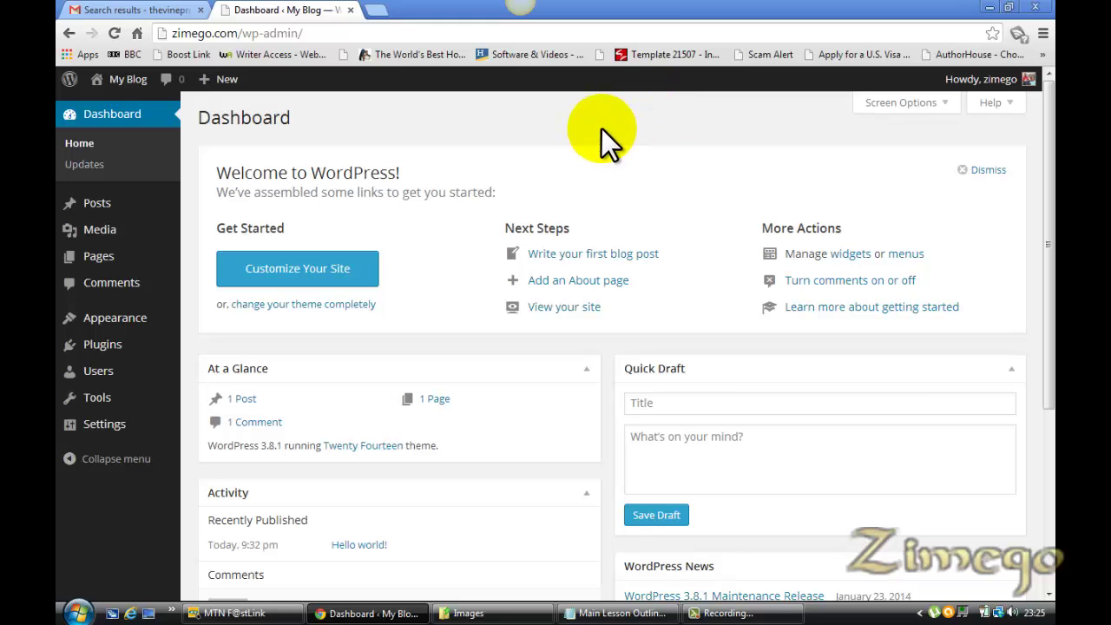
Glance at the outline, then open Pages > All Pages from the Dashboard sidebar
{"action": "left_click", "coordinate": [616, 613]}
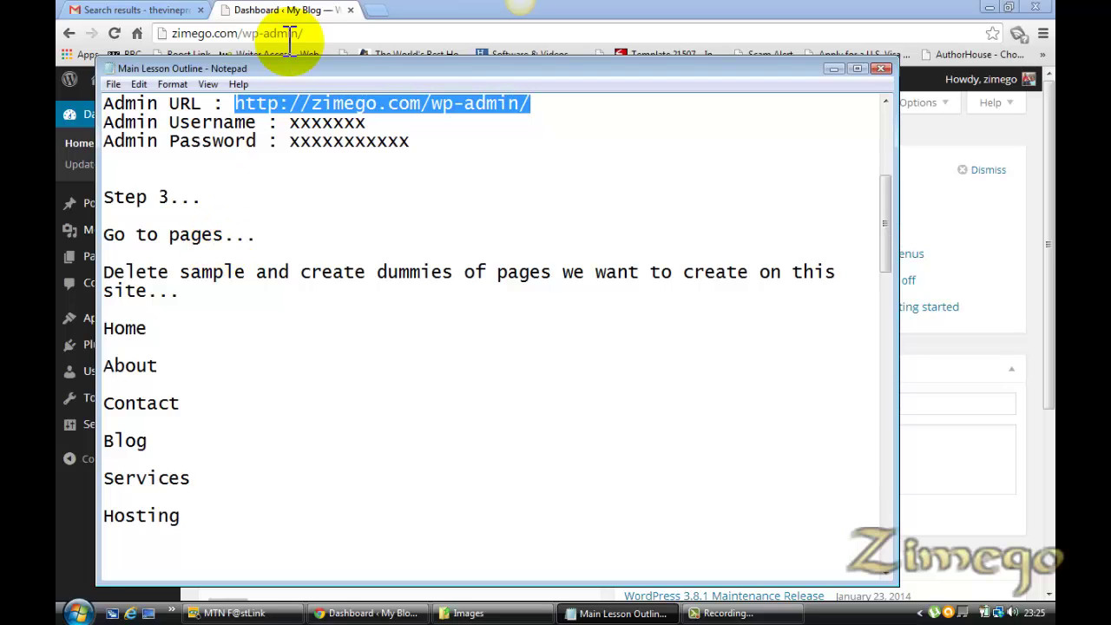
{"action": "left_click", "coordinate": [268, 10]}
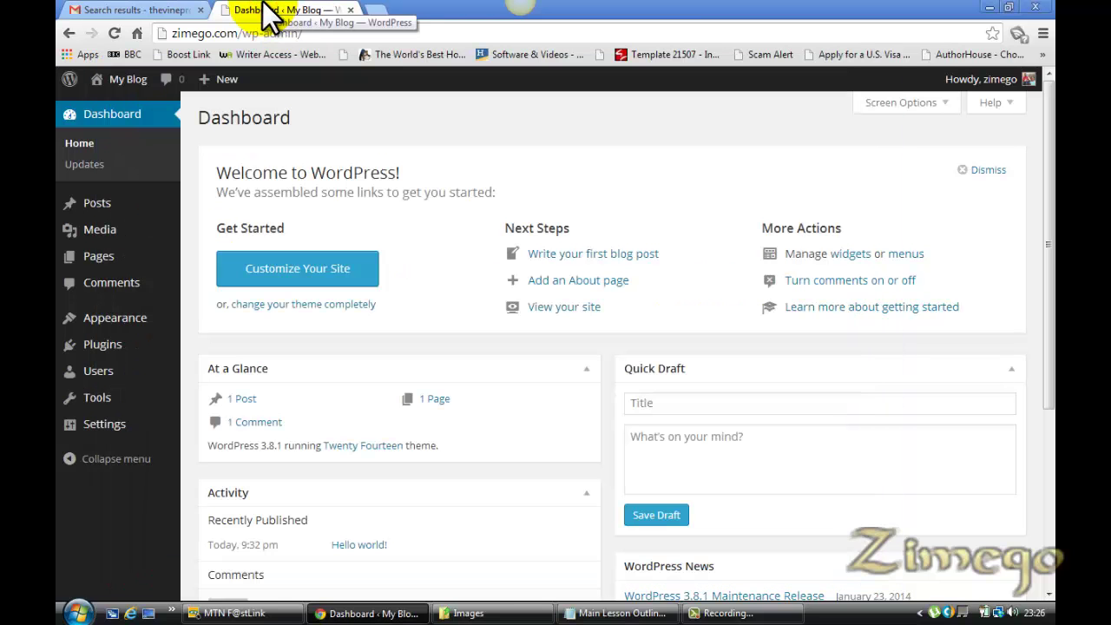
{"action": "mouse_move", "coordinate": [123, 262]}
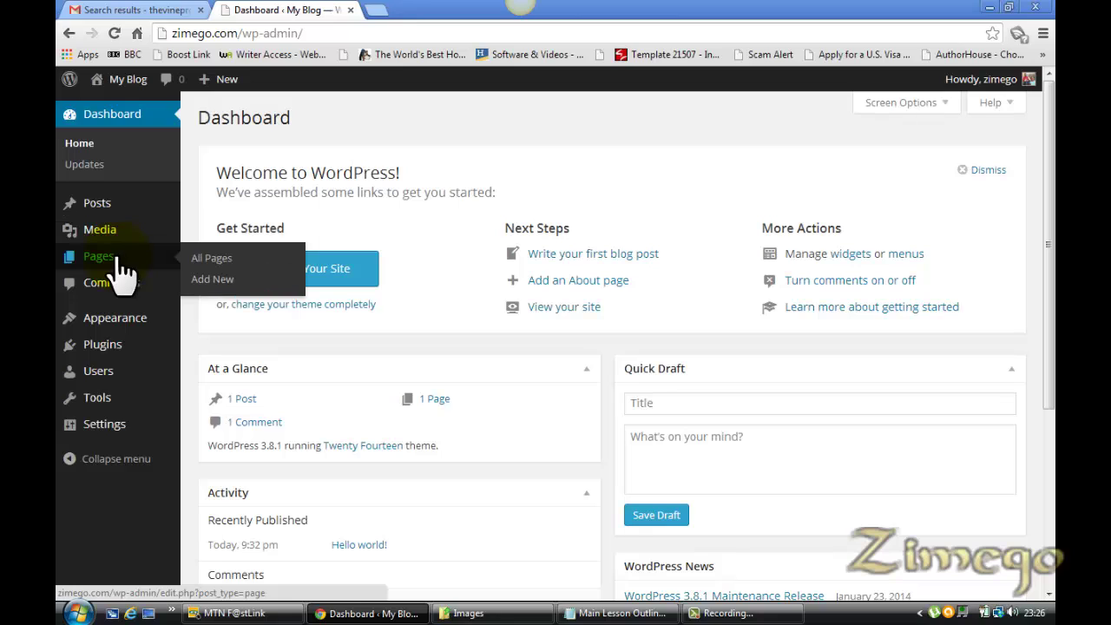
{"action": "left_click", "coordinate": [227, 260]}
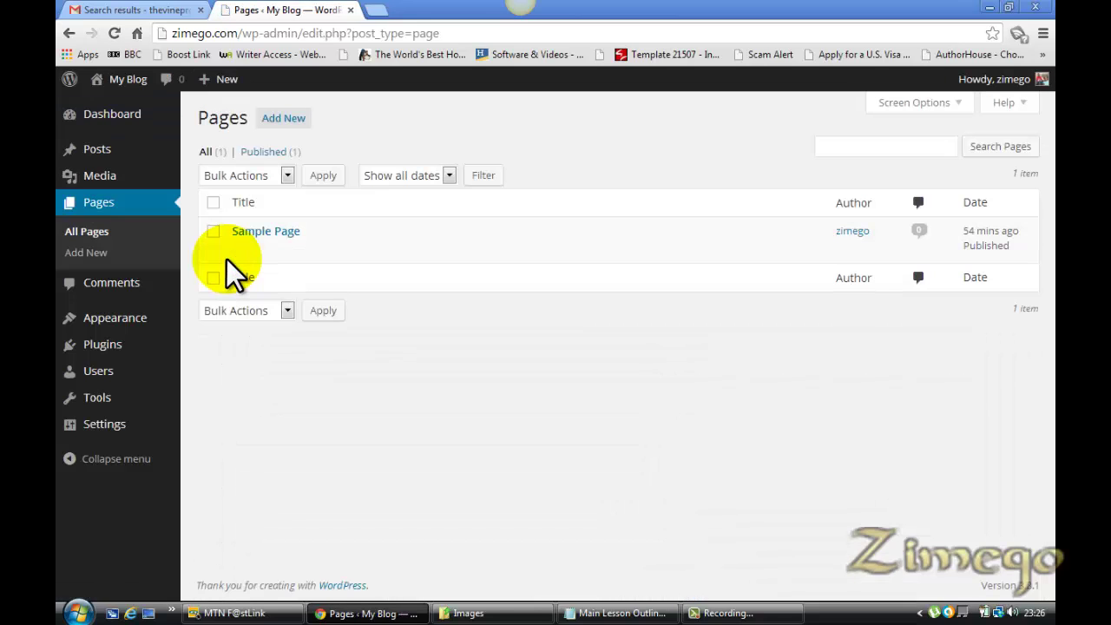
Open the live site's front page in a new tab, then return to the Pages admin list
{"action": "mouse_move", "coordinate": [104, 104]}
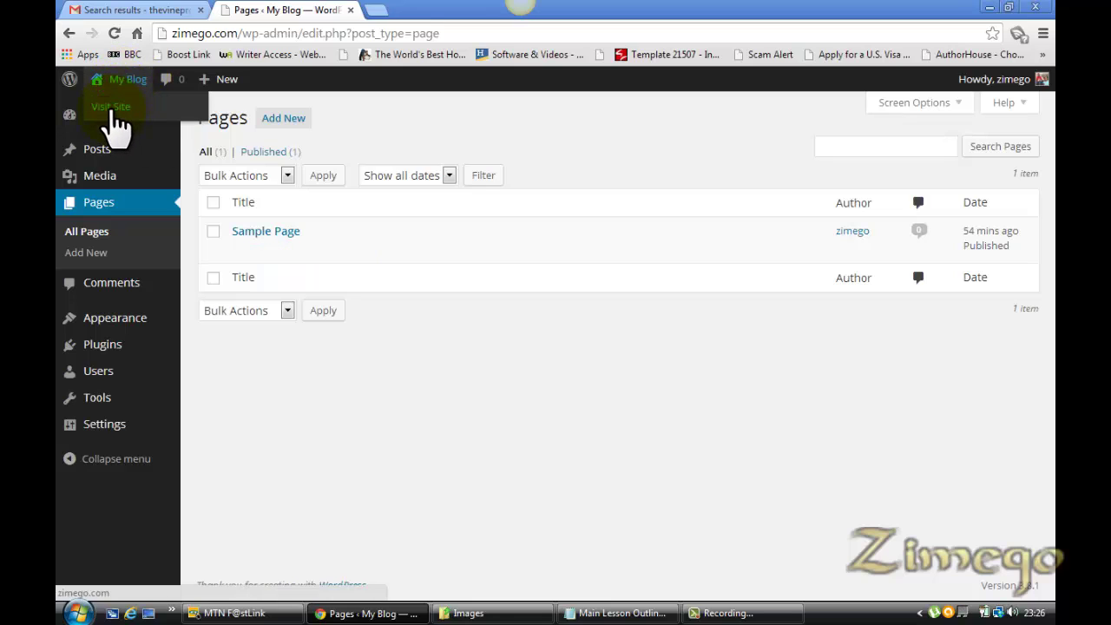
{"action": "right_click", "coordinate": [111, 109]}
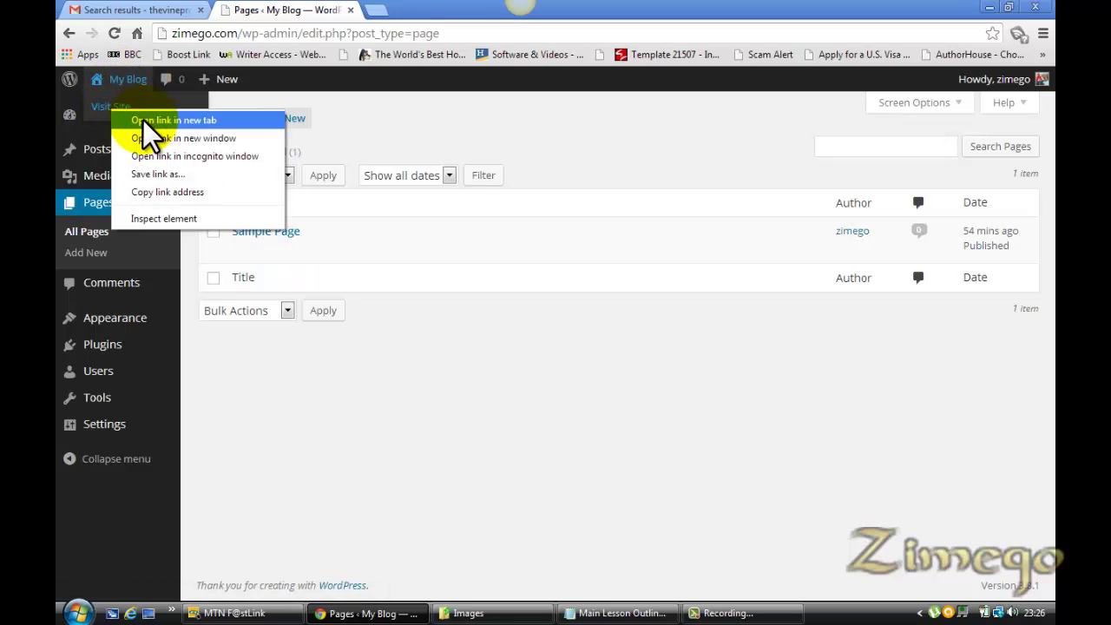
{"action": "left_click", "coordinate": [152, 122]}
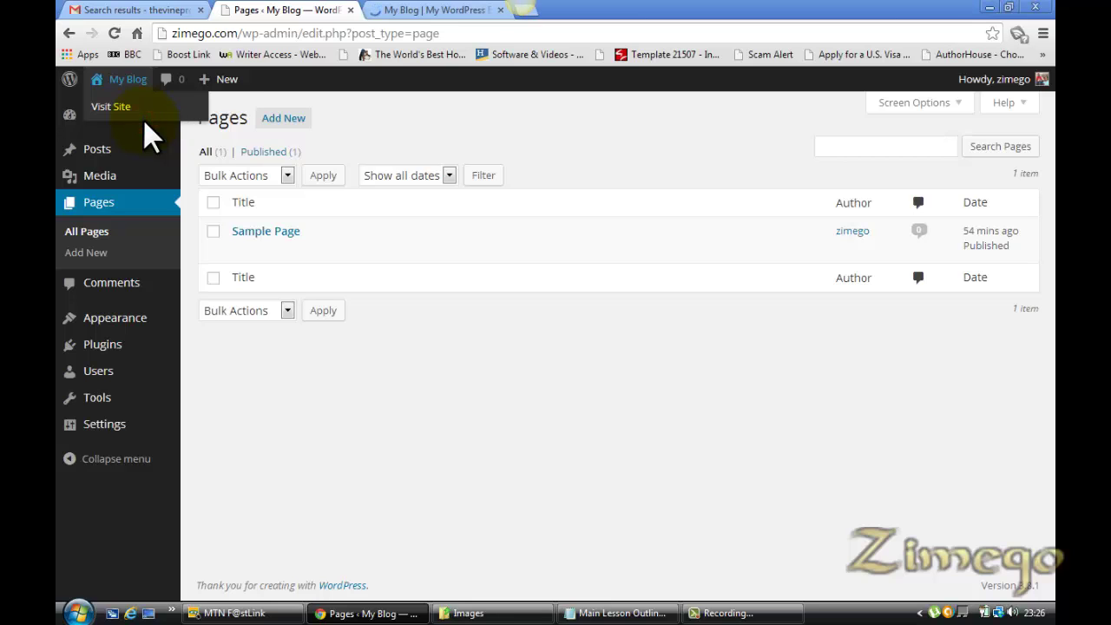
{"action": "left_click", "coordinate": [415, 10]}
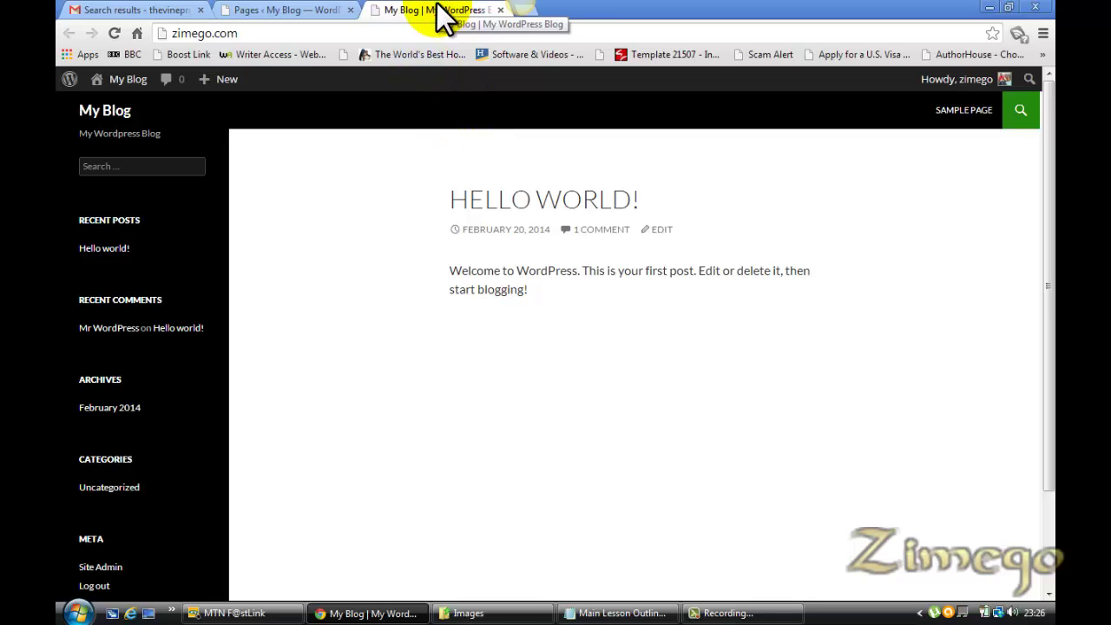
{"action": "left_click", "coordinate": [305, 12]}
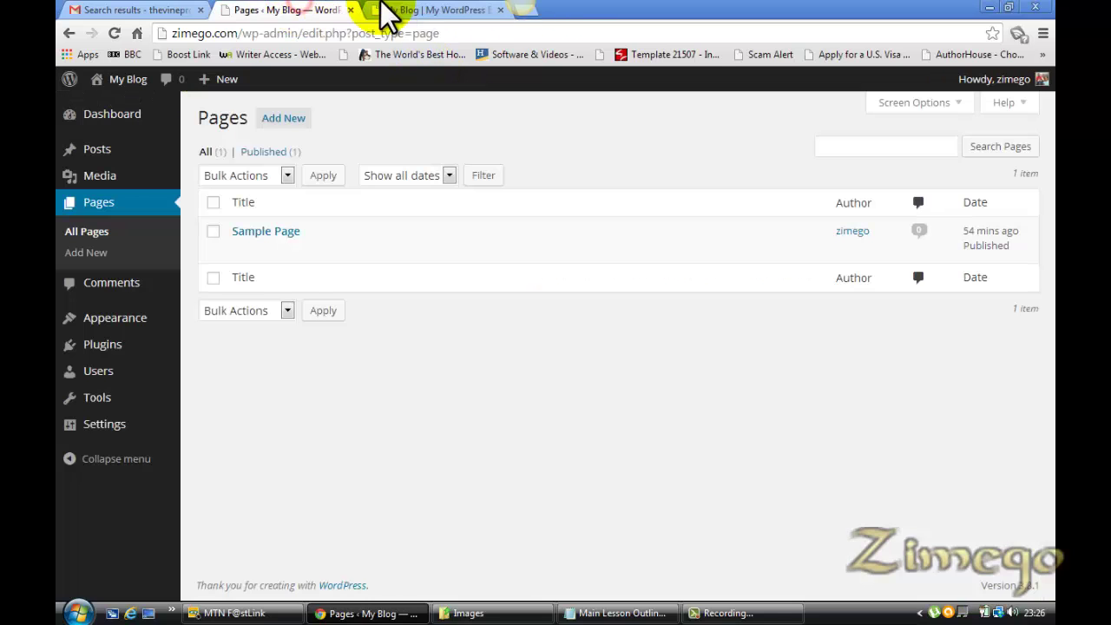
{"action": "left_click", "coordinate": [432, 10]}
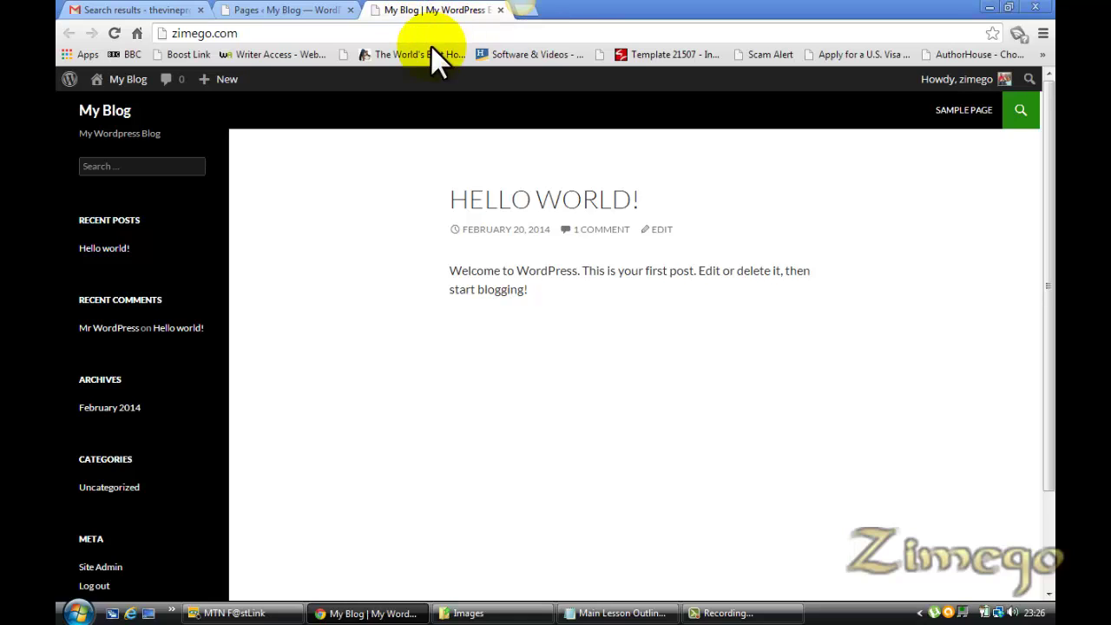
{"action": "left_click", "coordinate": [286, 9]}
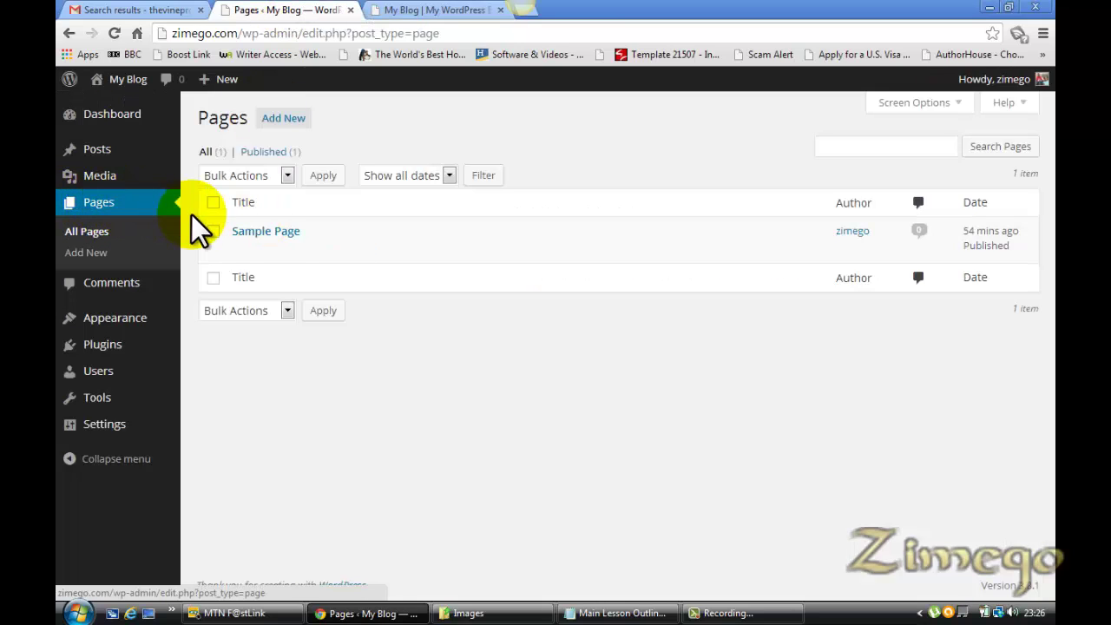
Trash the Sample Page, check the Notepad outline, and return to the empty Pages list
{"action": "left_click", "coordinate": [211, 232]}
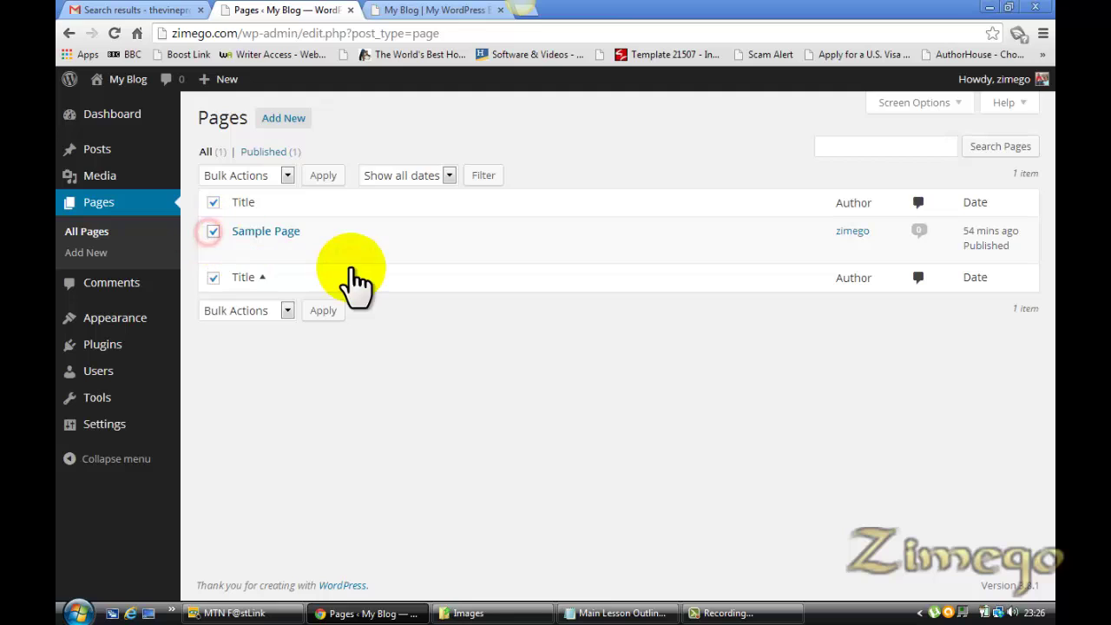
{"action": "left_click", "coordinate": [330, 250]}
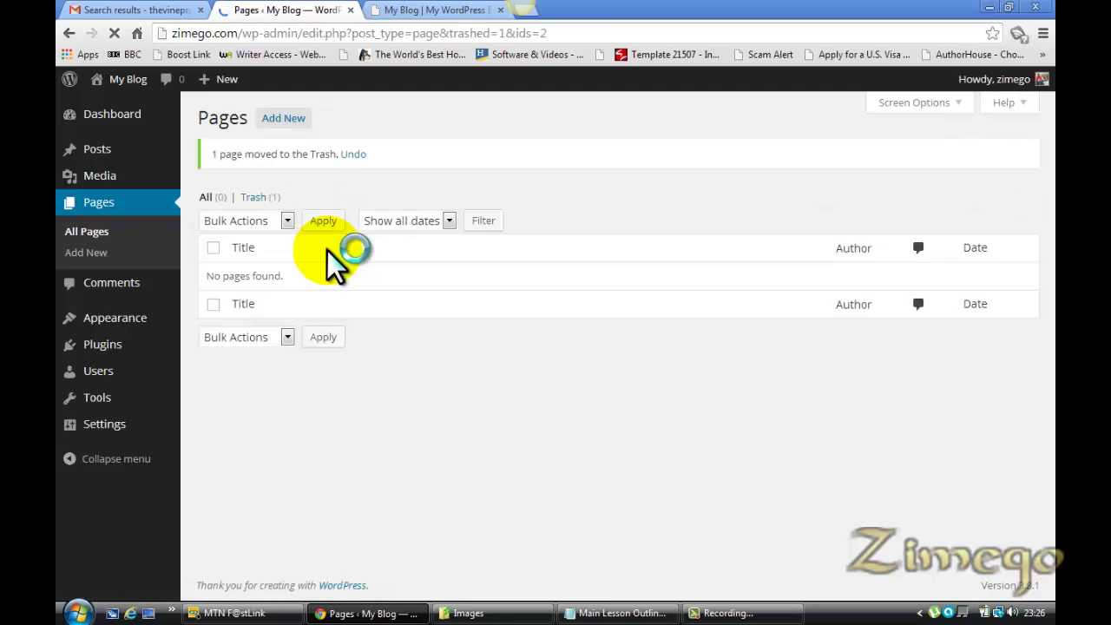
{"action": "left_click", "coordinate": [617, 613]}
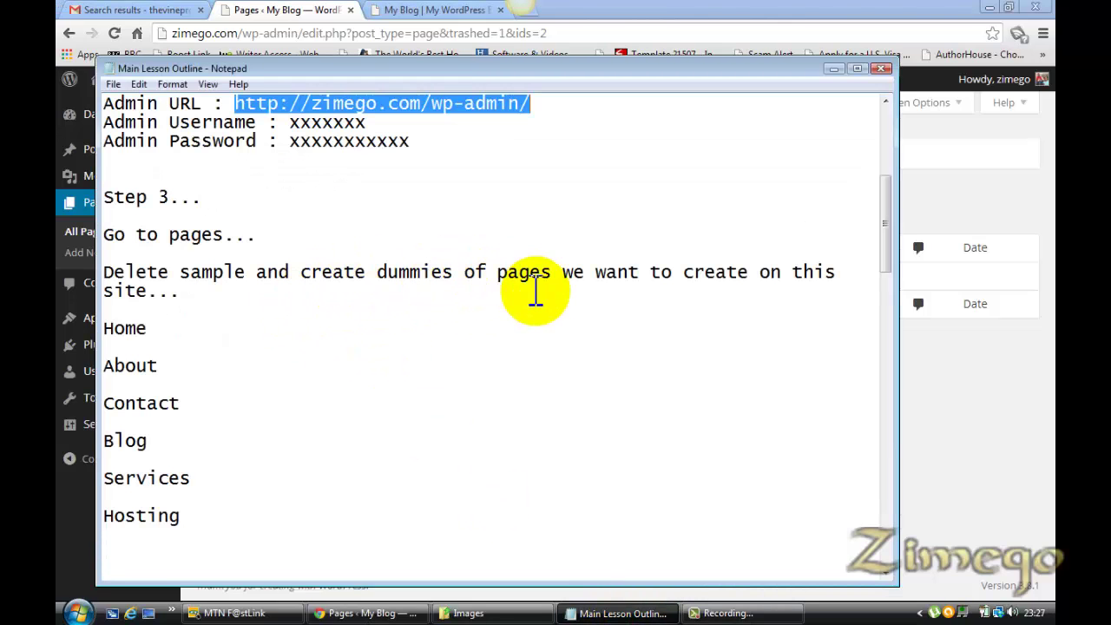
{"action": "left_click_drag", "start_coordinate": [884, 259], "coordinate": [884, 271]}
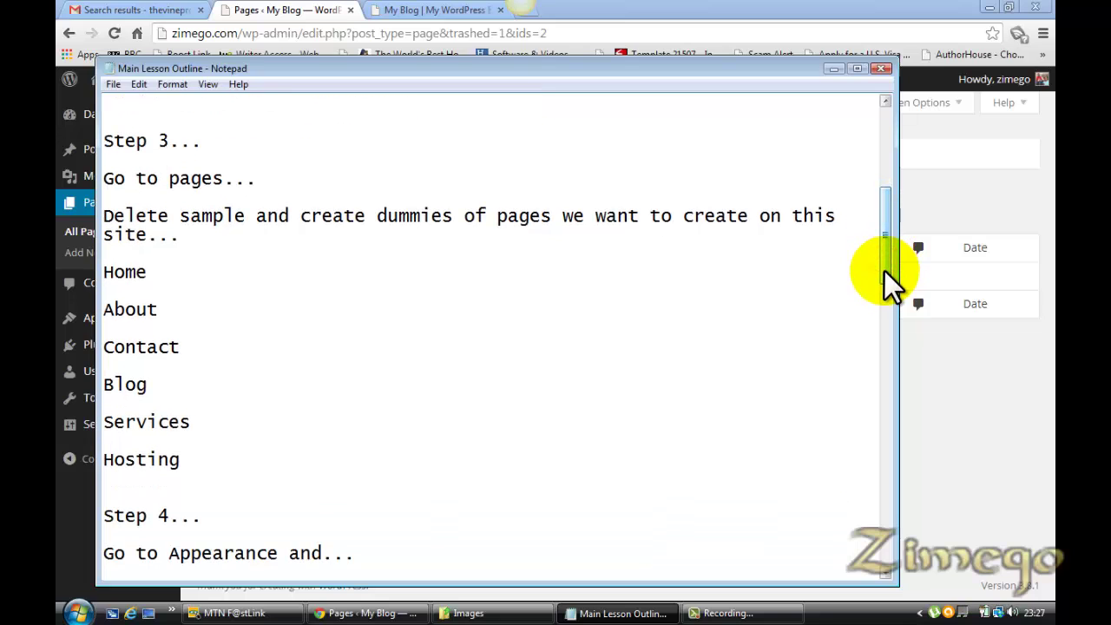
{"action": "left_click_drag", "start_coordinate": [884, 271], "coordinate": [884, 271]}
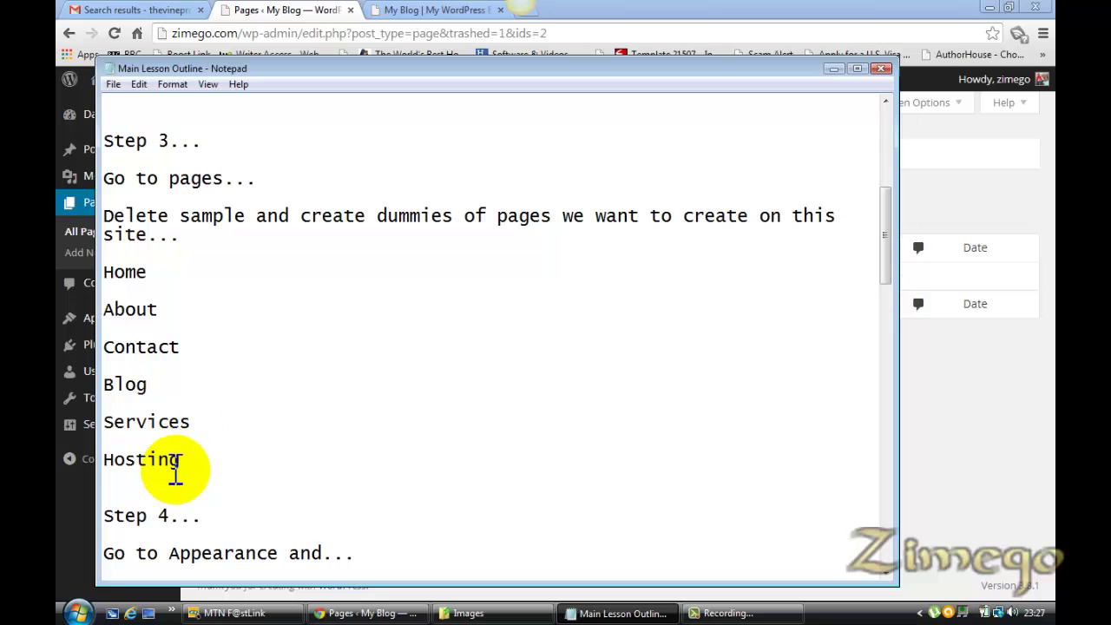
{"action": "left_click", "coordinate": [272, 10]}
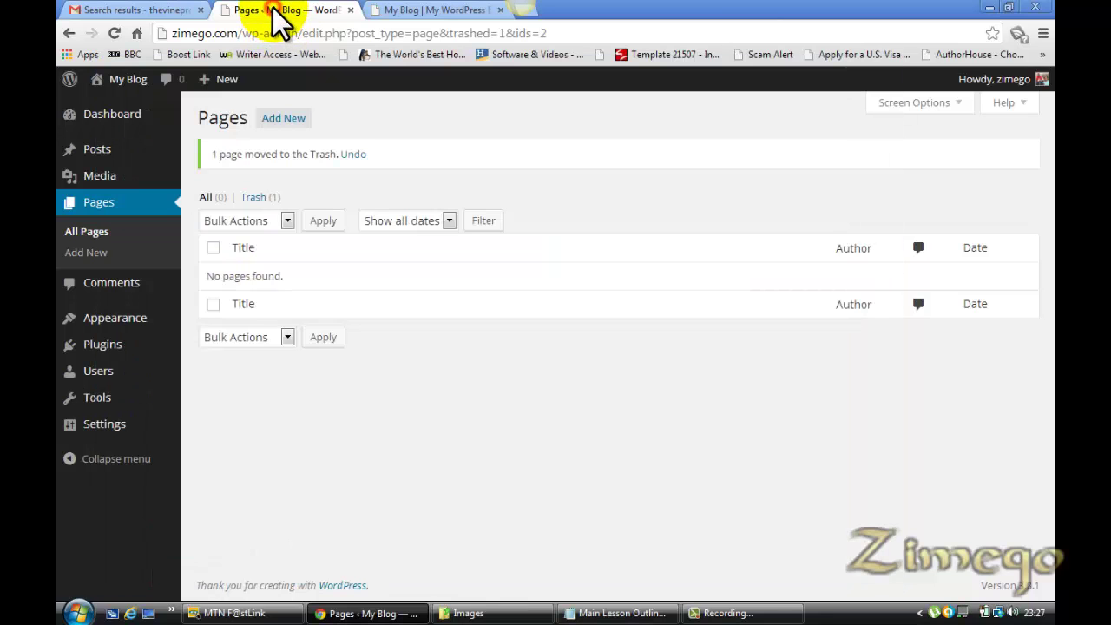
{"action": "left_click", "coordinate": [605, 614]}
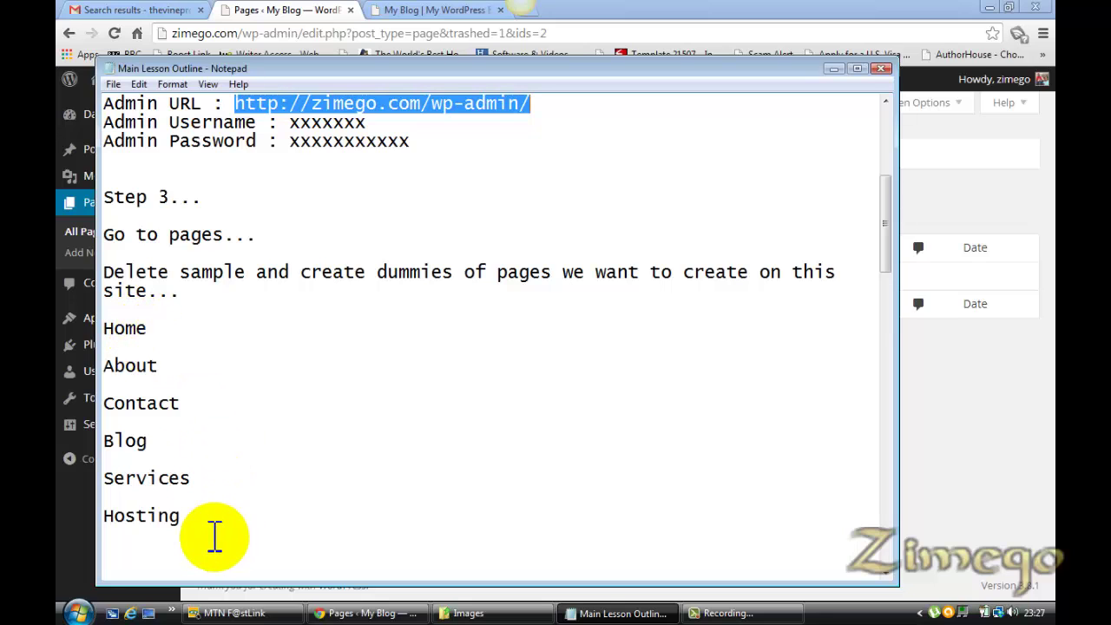
{"action": "left_click", "coordinate": [273, 11]}
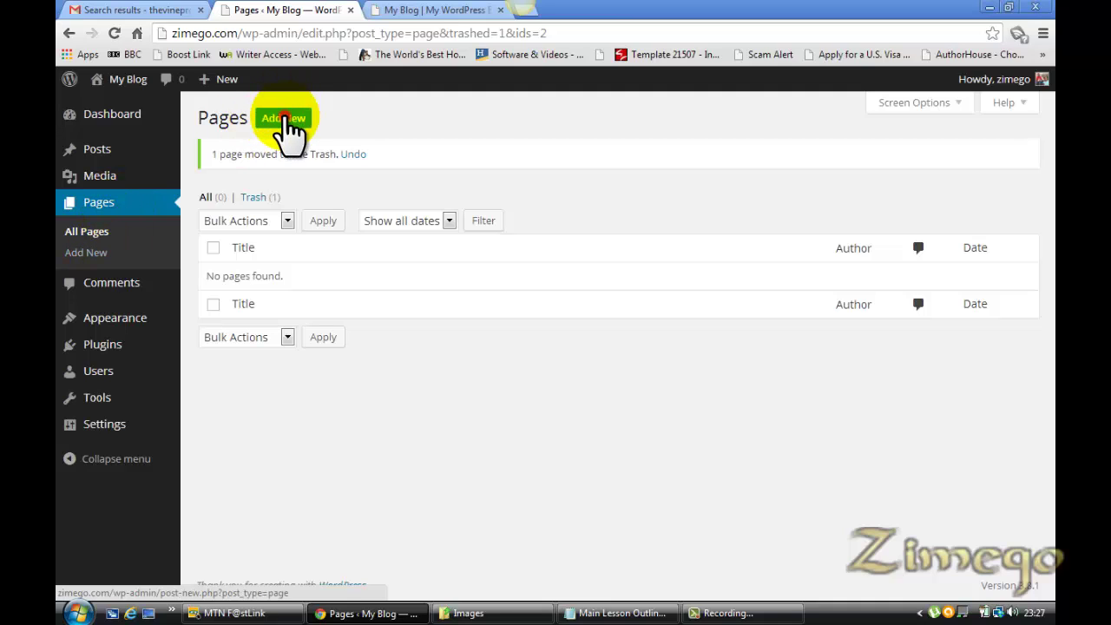
Add a new page titled 'Home', taken from the outline, and publish it
{"action": "left_click", "coordinate": [287, 120]}
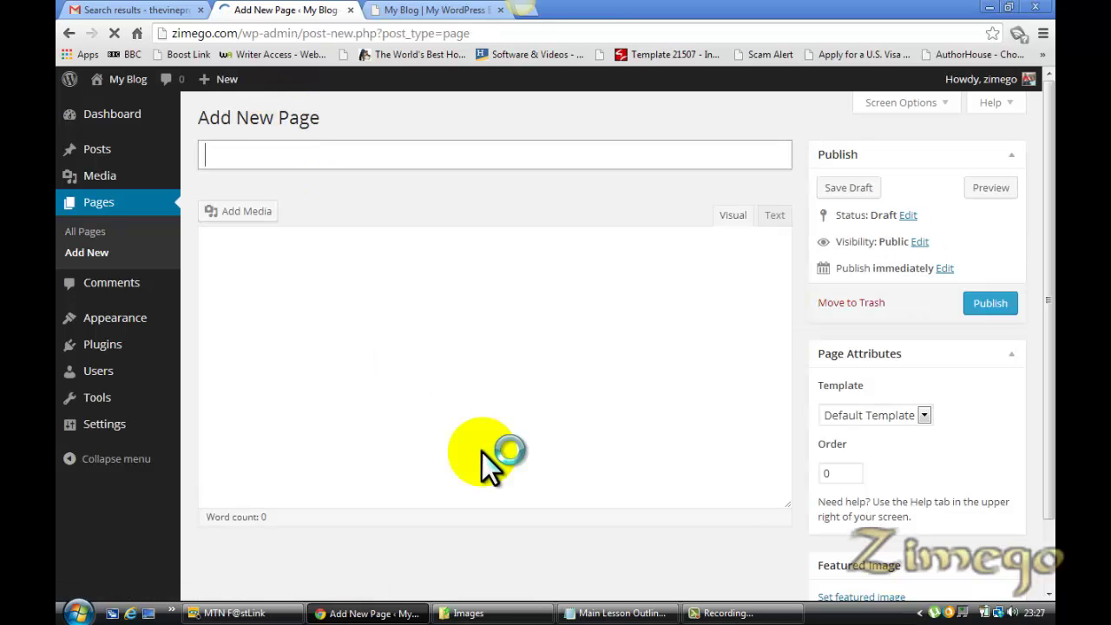
{"action": "left_click", "coordinate": [922, 418]}
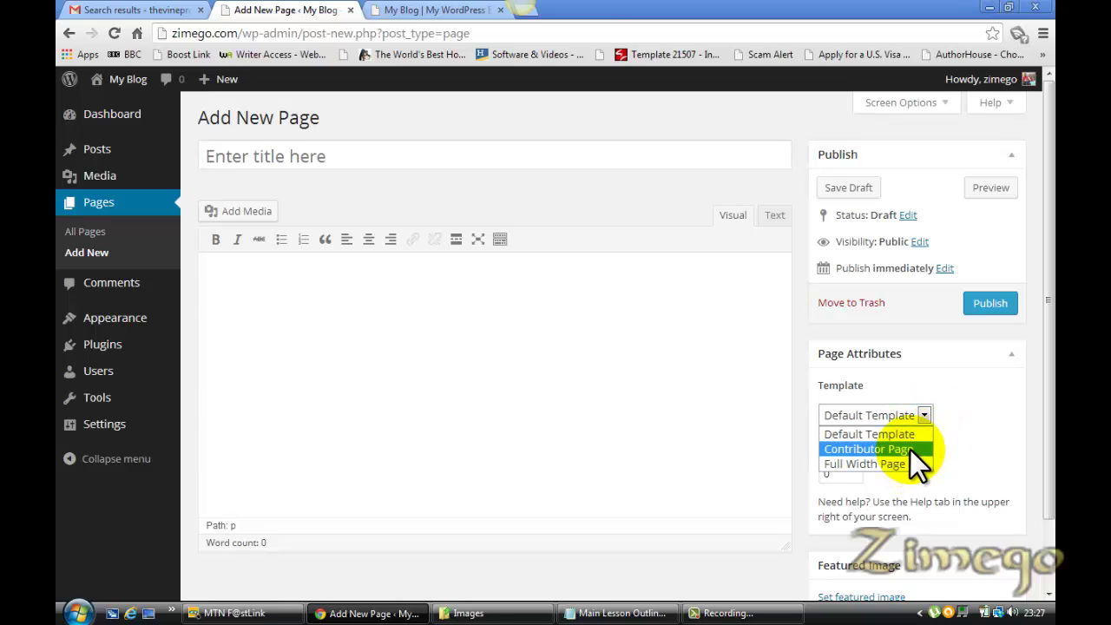
{"action": "left_click", "coordinate": [1010, 356]}
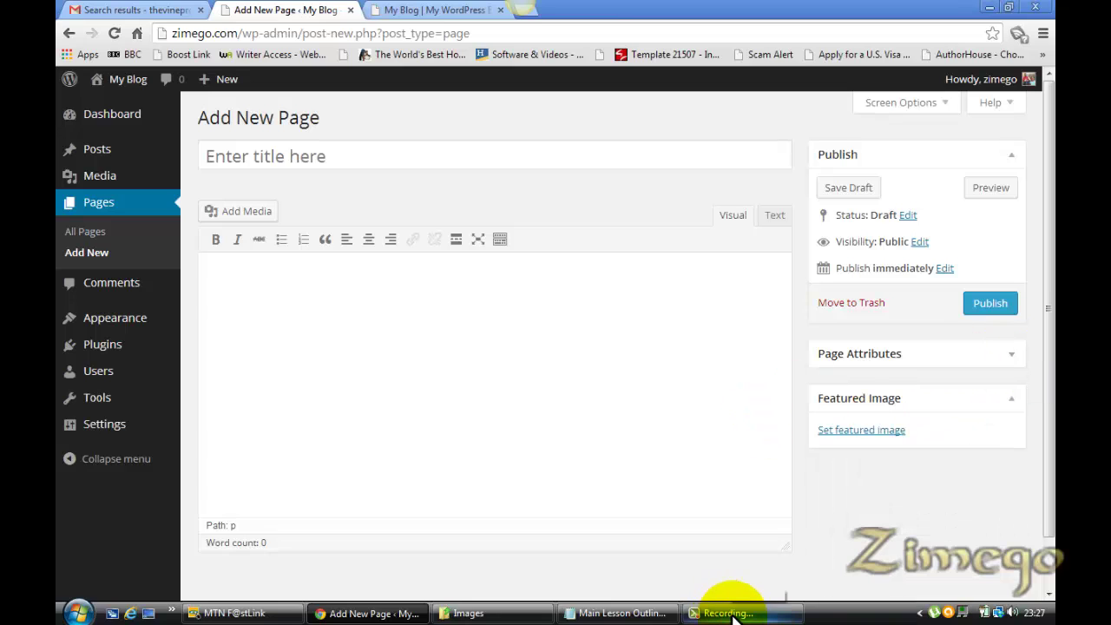
{"action": "left_click", "coordinate": [622, 614]}
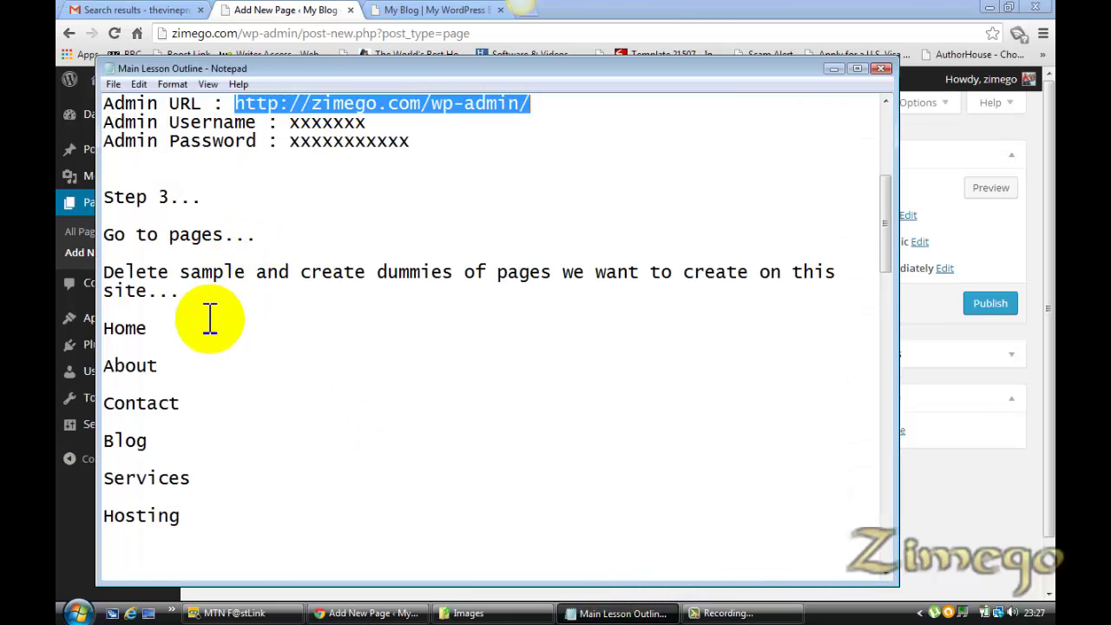
{"action": "left_click_drag", "start_coordinate": [153, 329], "coordinate": [104, 329]}
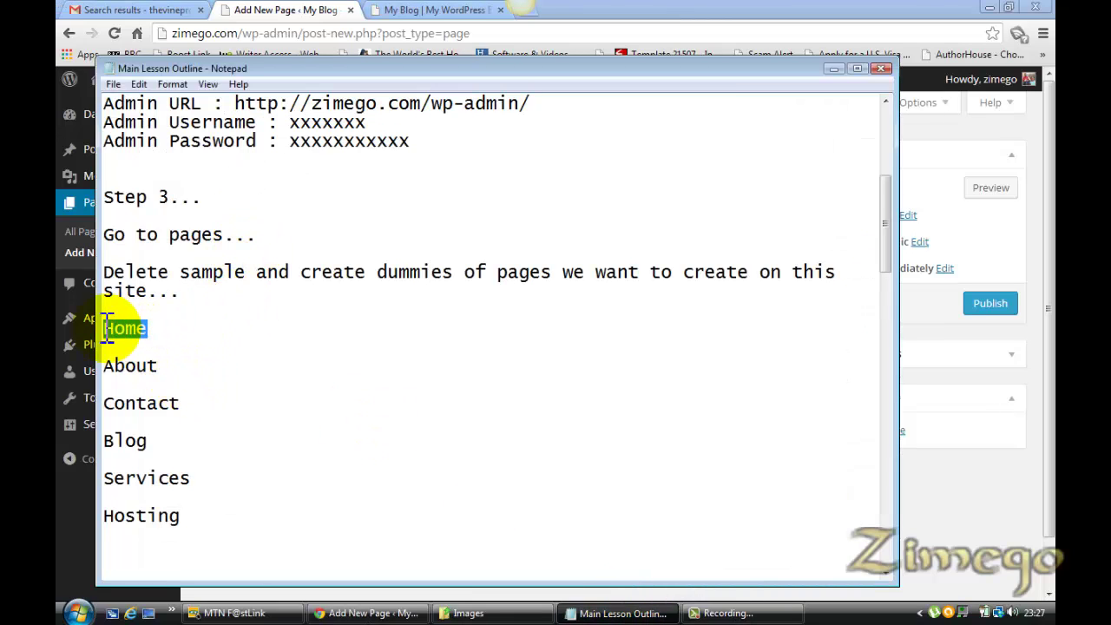
{"action": "left_click", "coordinate": [252, 10]}
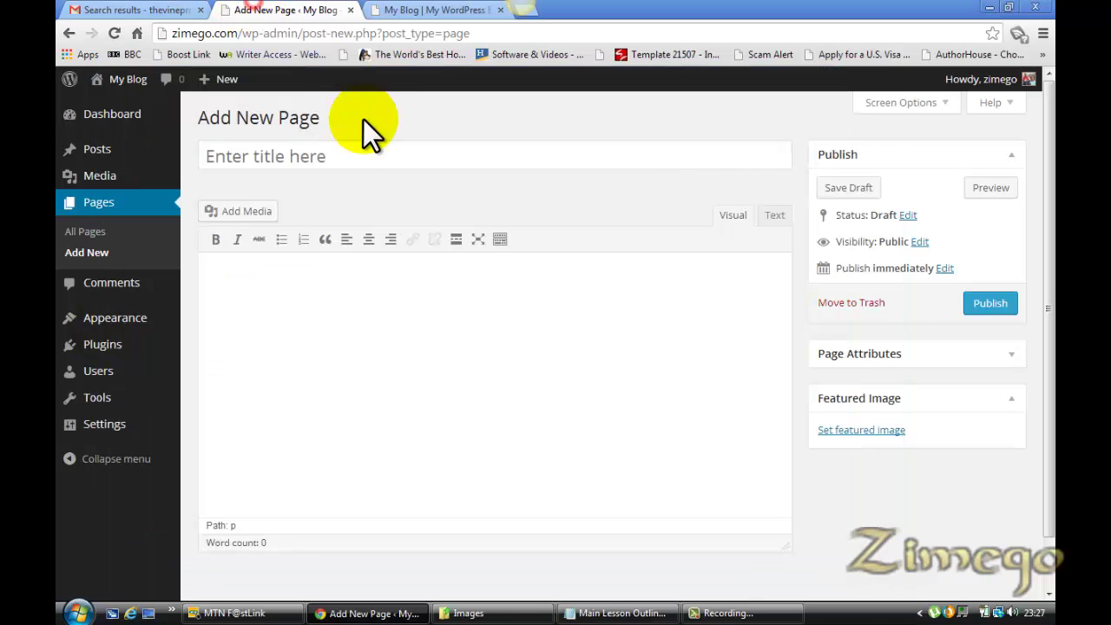
{"action": "left_click", "coordinate": [339, 155]}
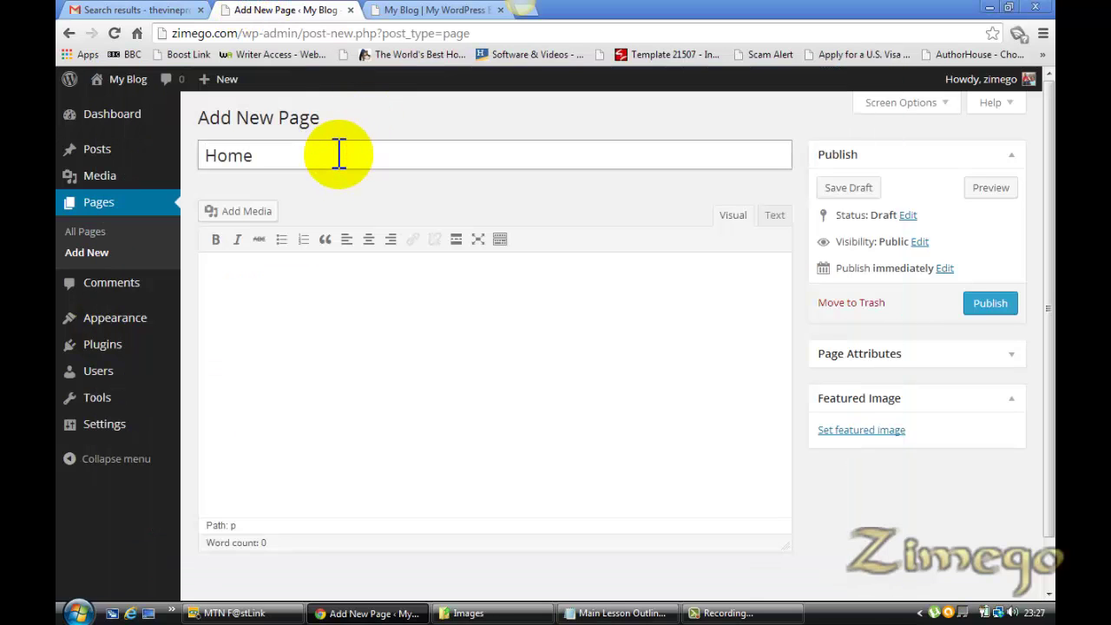
{"action": "left_click", "coordinate": [989, 303]}
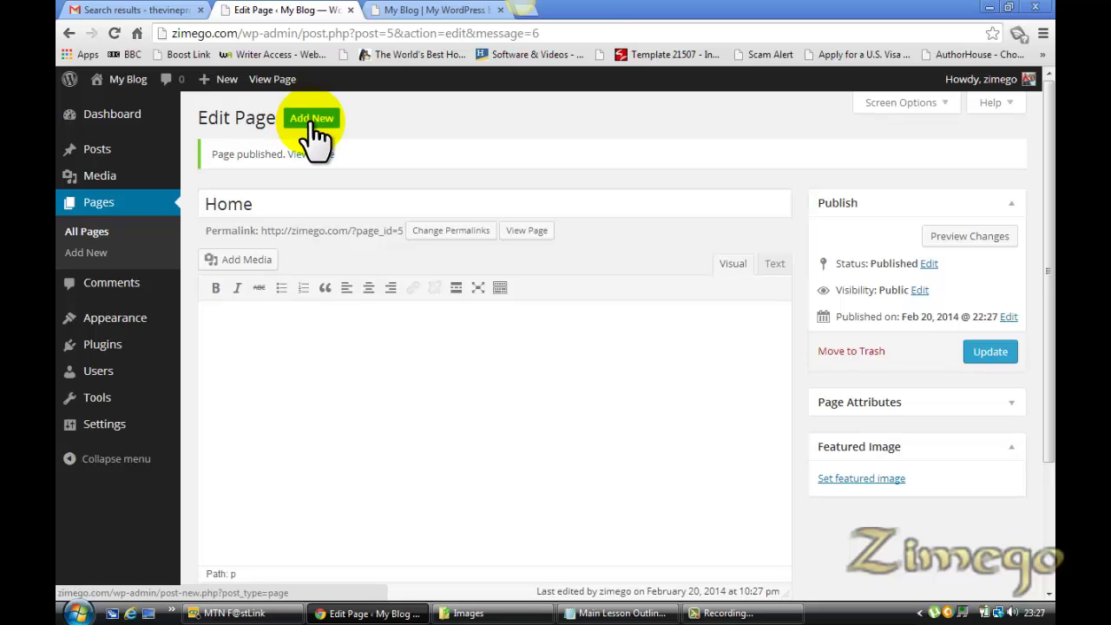
{"action": "left_click", "coordinate": [642, 613]}
Create and publish an 'About' page using the name from the outline
{"action": "left_click_drag", "start_coordinate": [156, 367], "coordinate": [106, 366]}
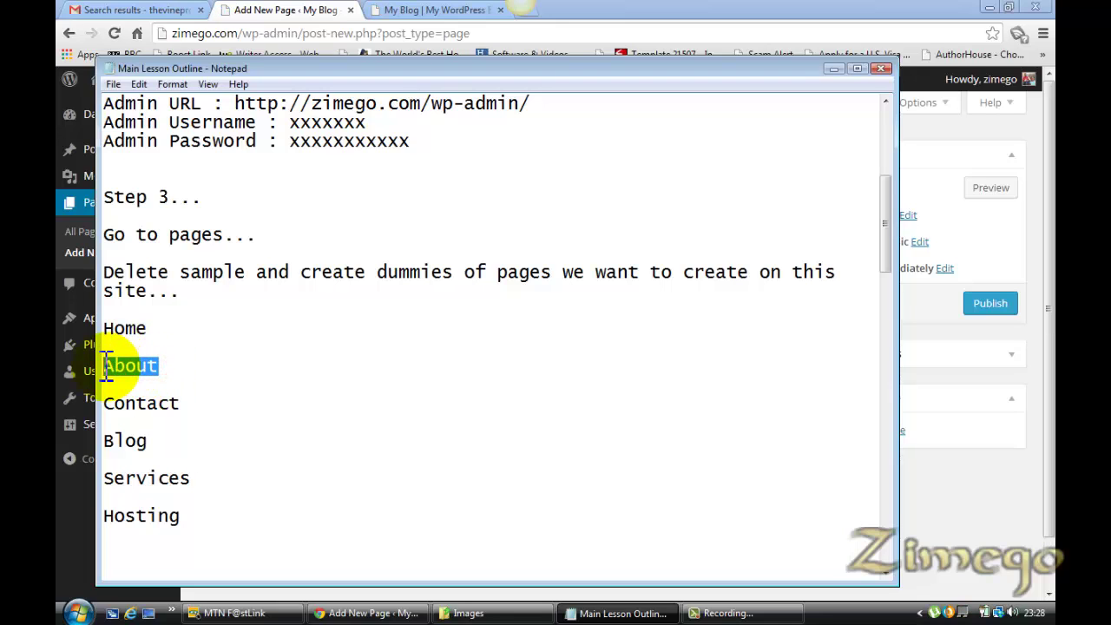
{"action": "left_click", "coordinate": [236, 11]}
{"action": "left_click", "coordinate": [372, 153]}
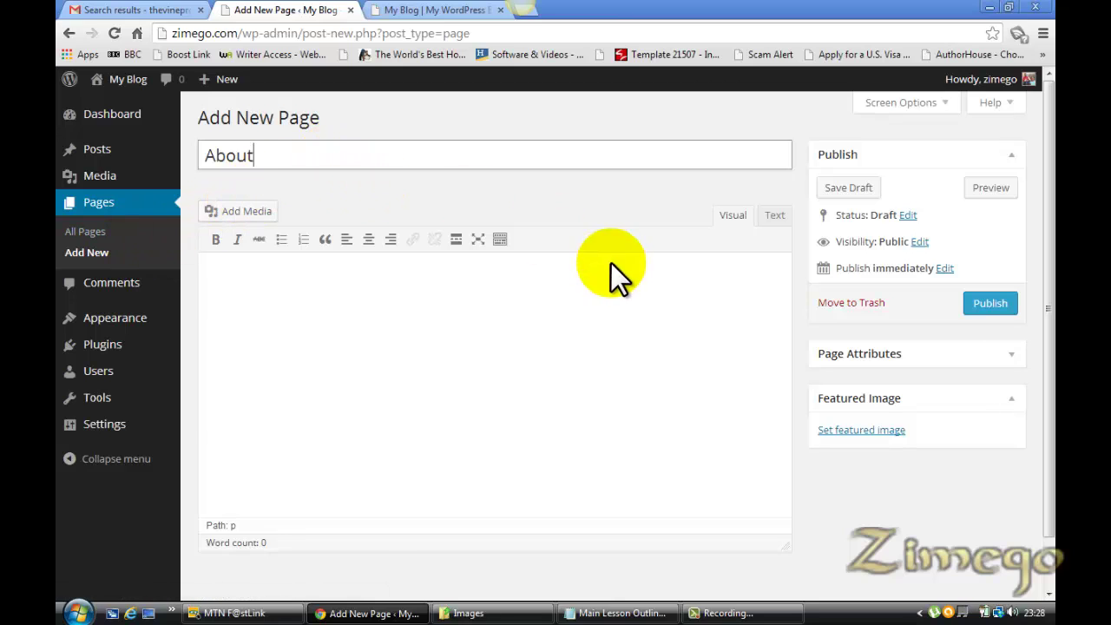
{"action": "left_click", "coordinate": [998, 304]}
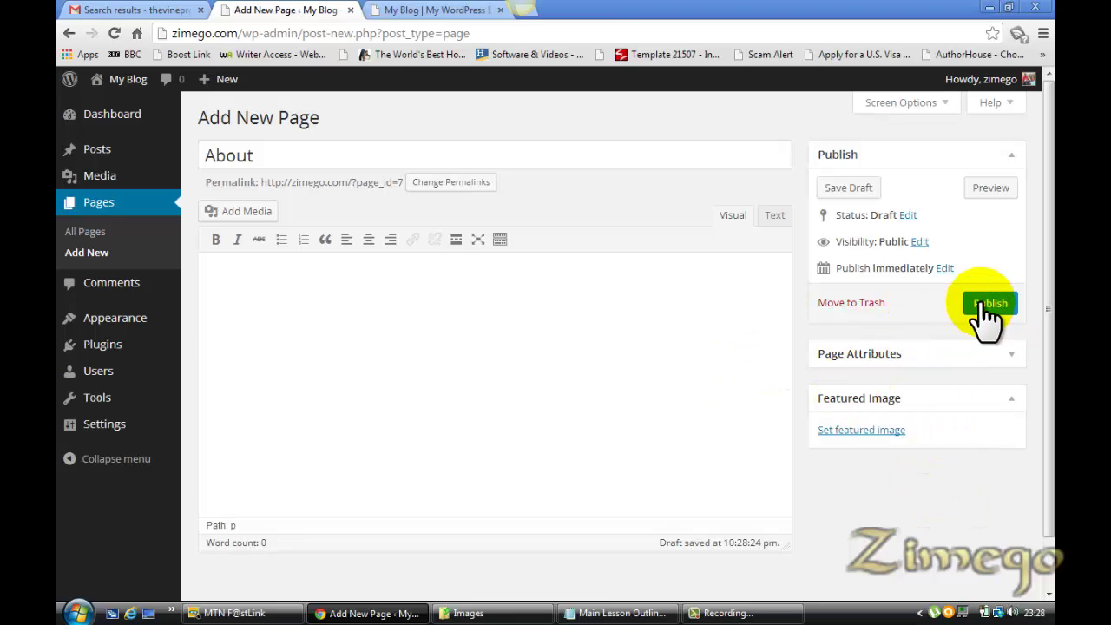
{"action": "left_click", "coordinate": [984, 302]}
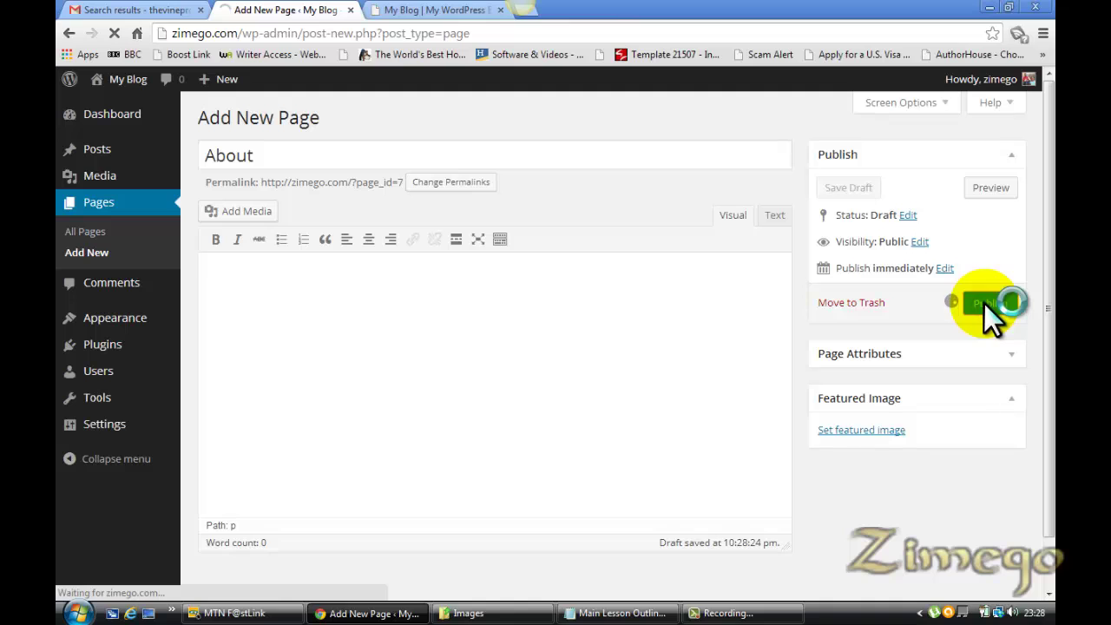
Add another new page titled 'Contact' and publish it
{"action": "left_click", "coordinate": [622, 613]}
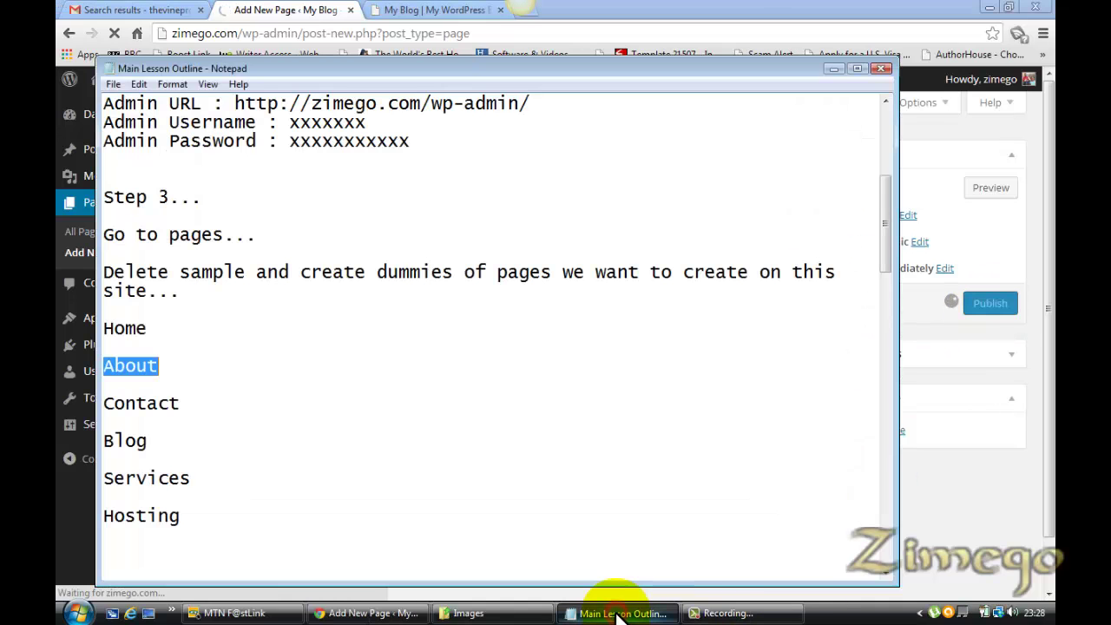
{"action": "left_click_drag", "start_coordinate": [181, 404], "coordinate": [106, 404]}
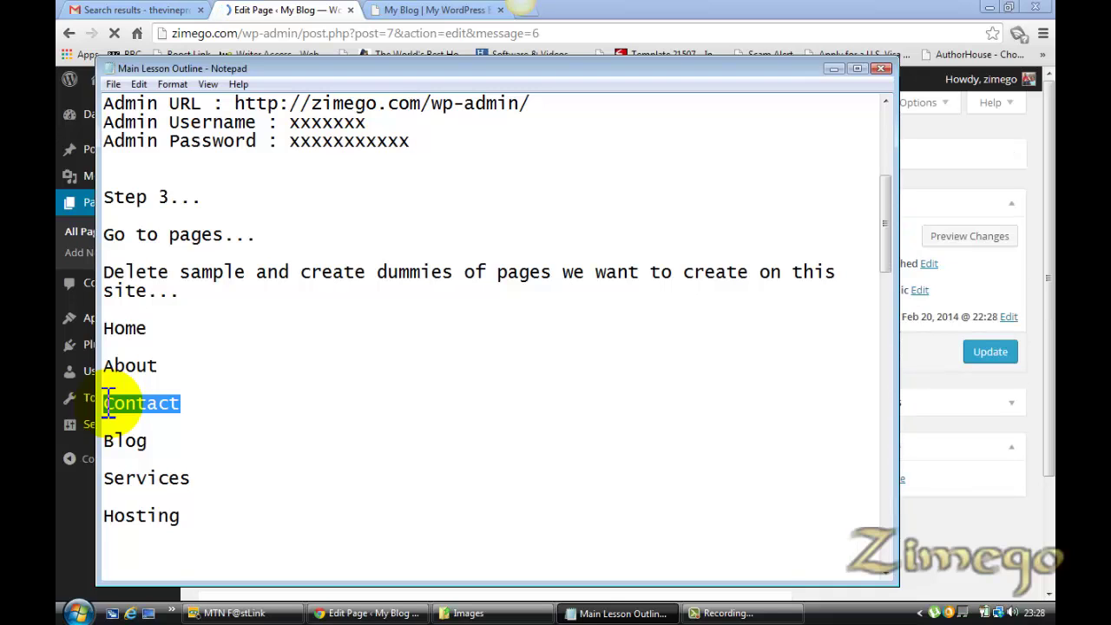
{"action": "left_click", "coordinate": [304, 10]}
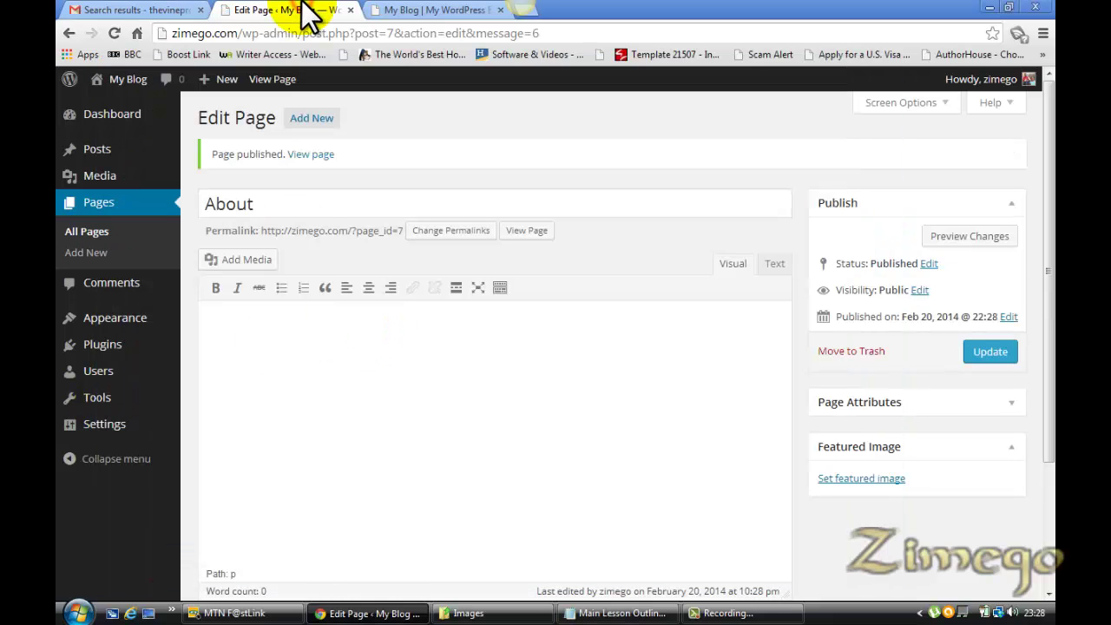
{"action": "left_click", "coordinate": [312, 119]}
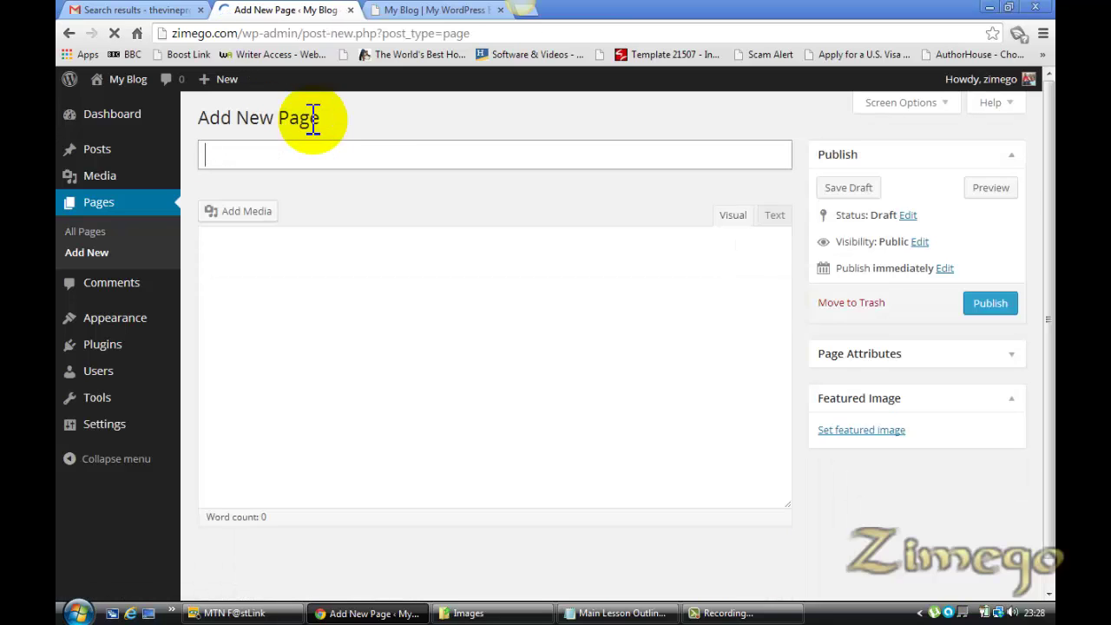
{"action": "left_click", "coordinate": [416, 166]}
{"action": "type", "text": "Contact"}
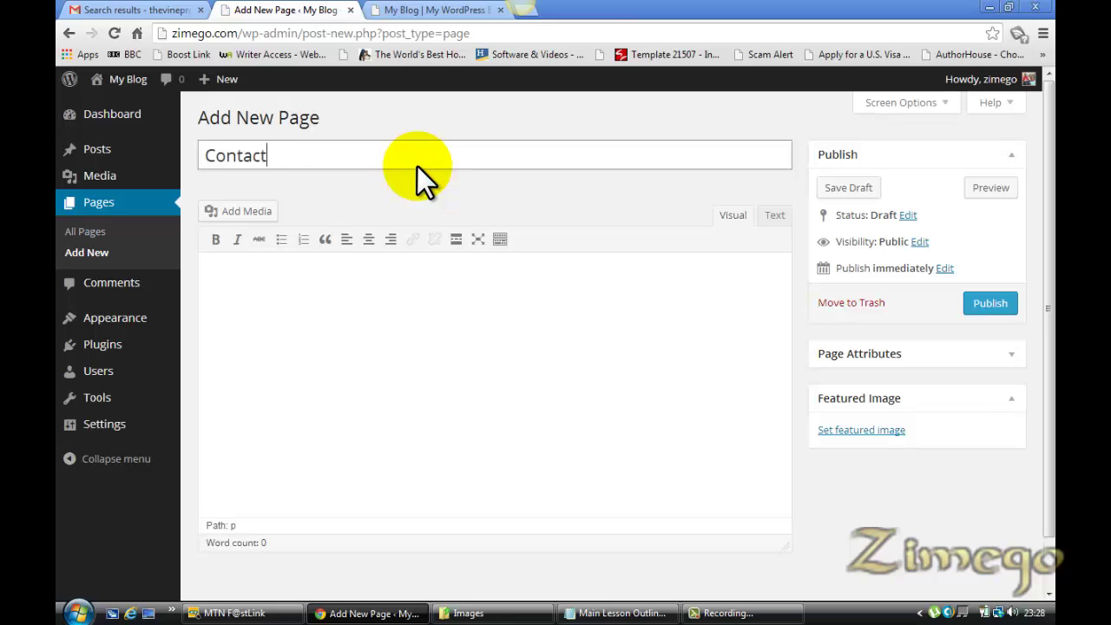
{"action": "left_click", "coordinate": [990, 305]}
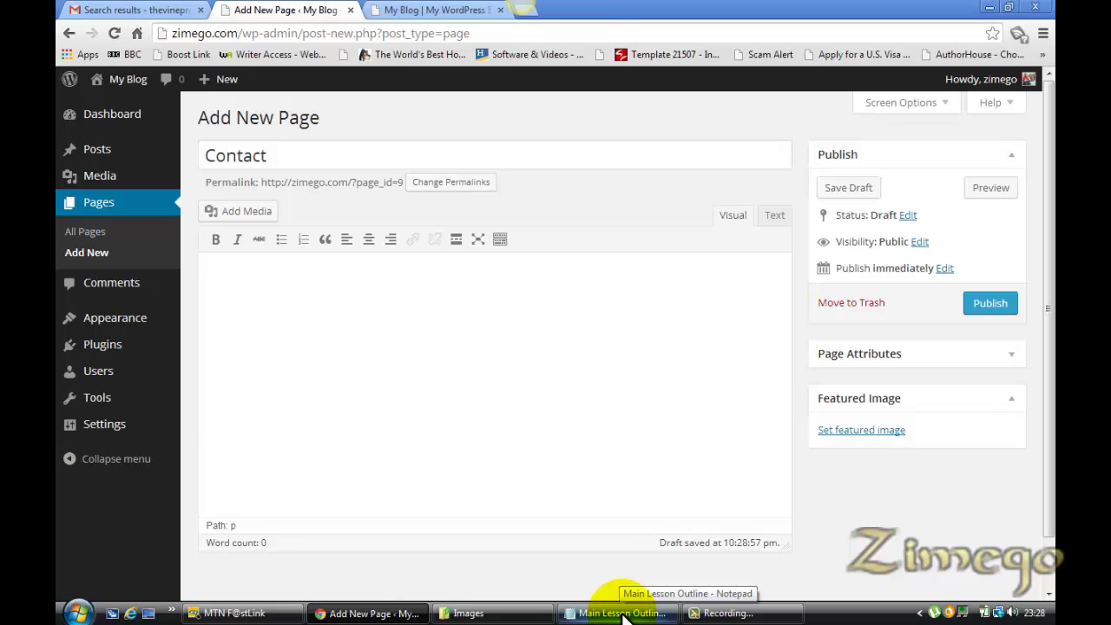
{"action": "left_click", "coordinate": [990, 303]}
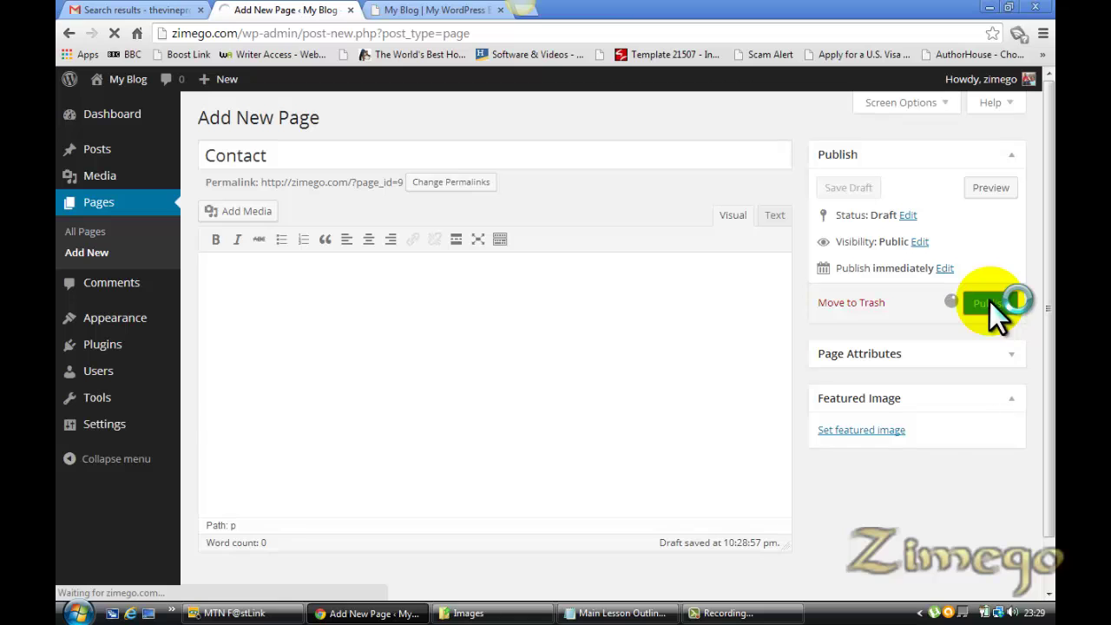
Select the next page name, Blog, in the outline and return to the editor
{"action": "left_click", "coordinate": [647, 613]}
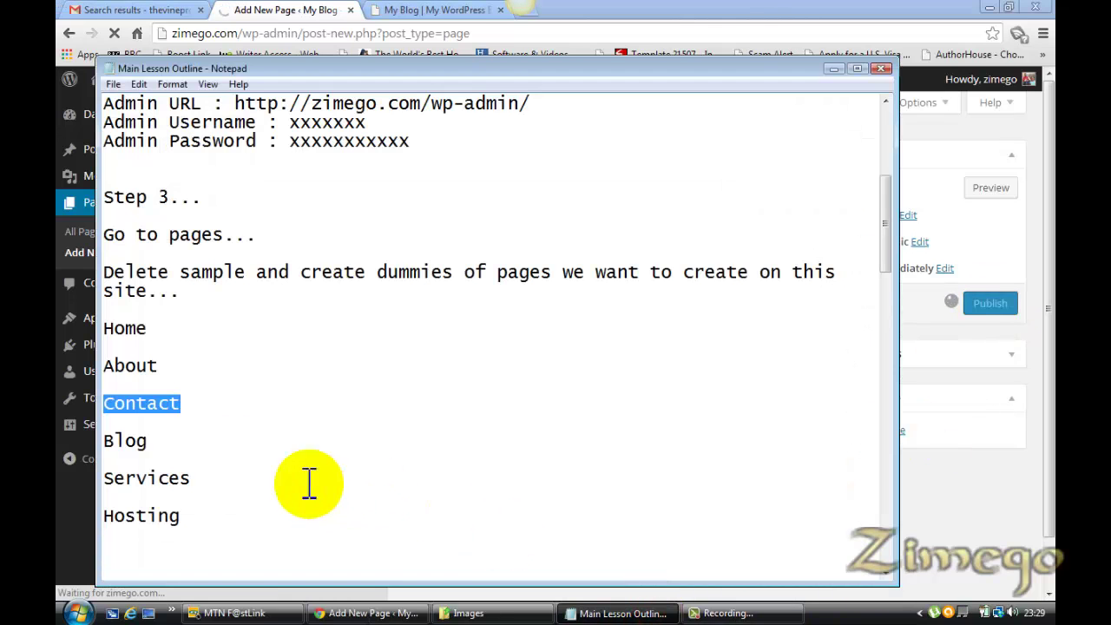
{"action": "left_click_drag", "start_coordinate": [148, 440], "coordinate": [104, 441]}
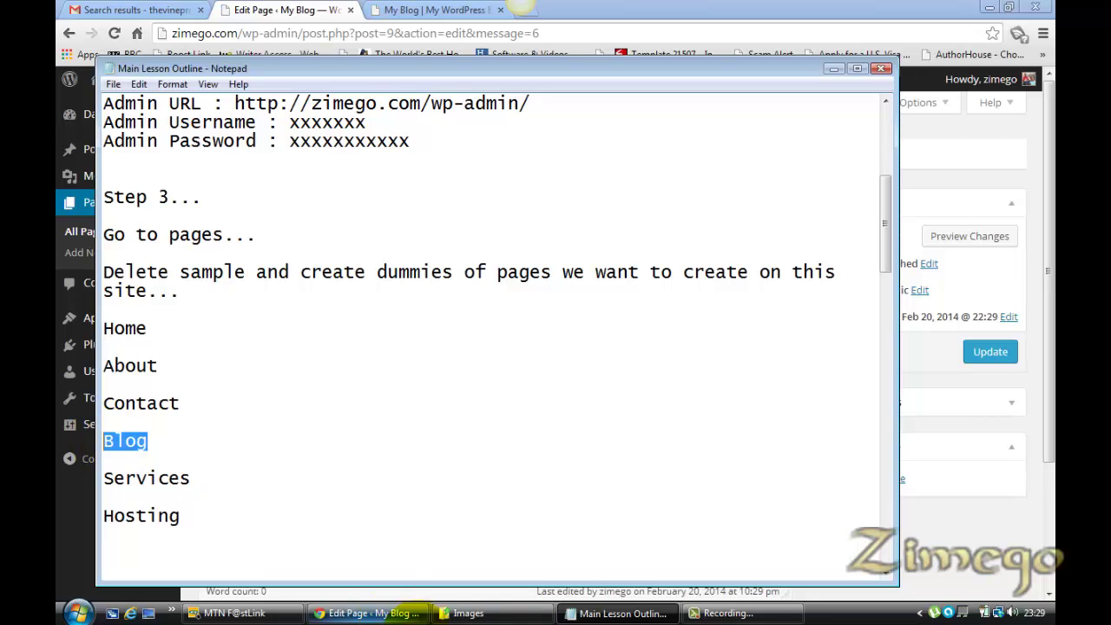
{"action": "left_click", "coordinate": [373, 613]}
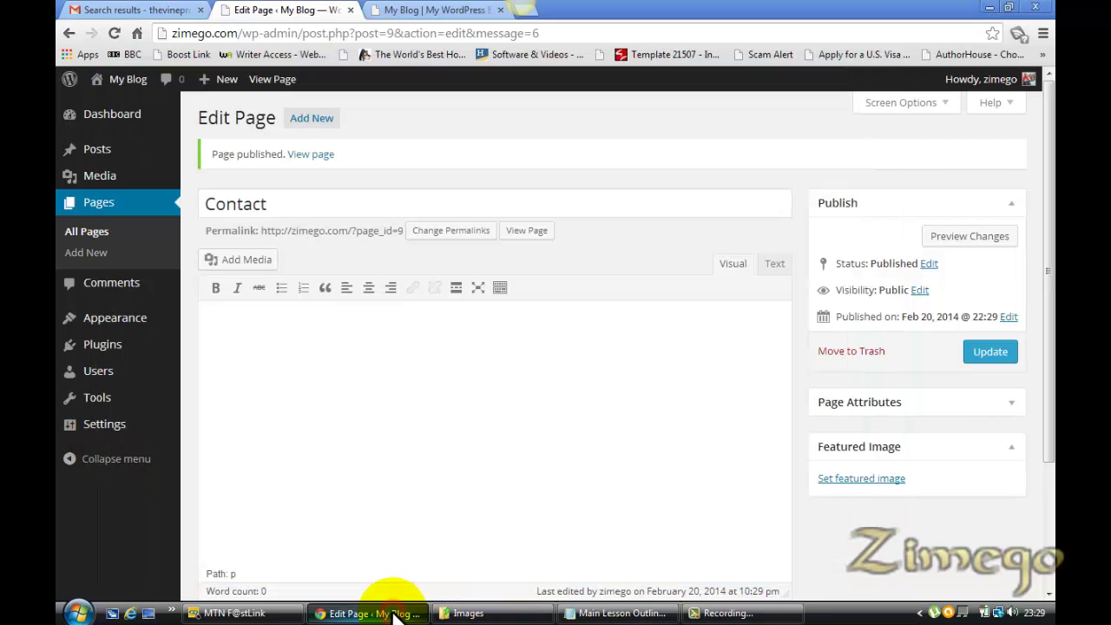
Add a new page titled 'Blog' and publish it
{"action": "left_click", "coordinate": [314, 119]}
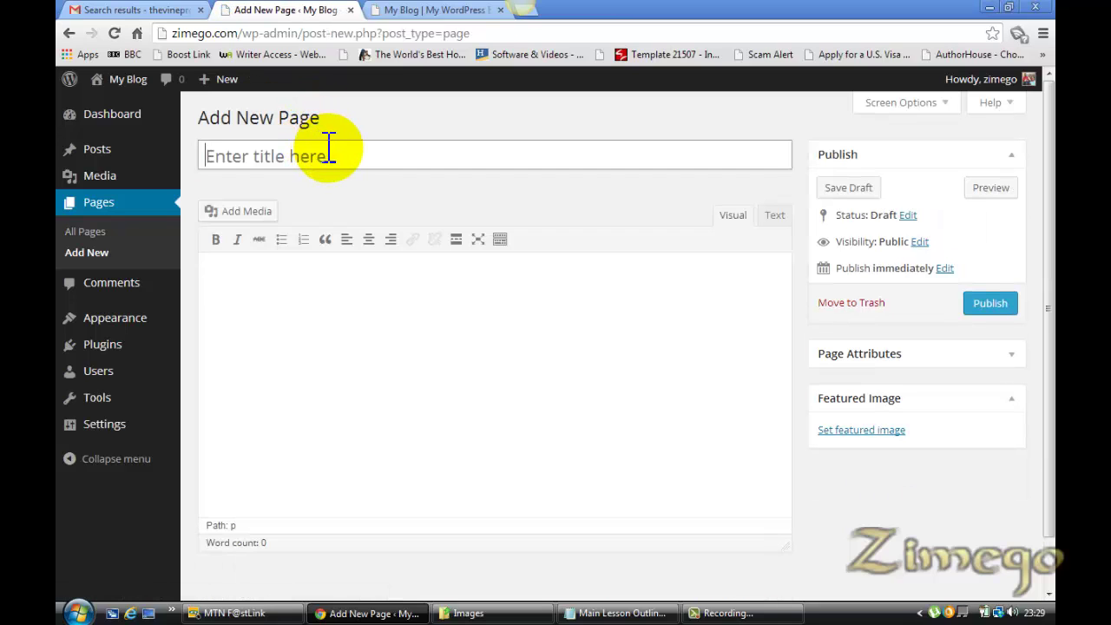
{"action": "left_click", "coordinate": [323, 151]}
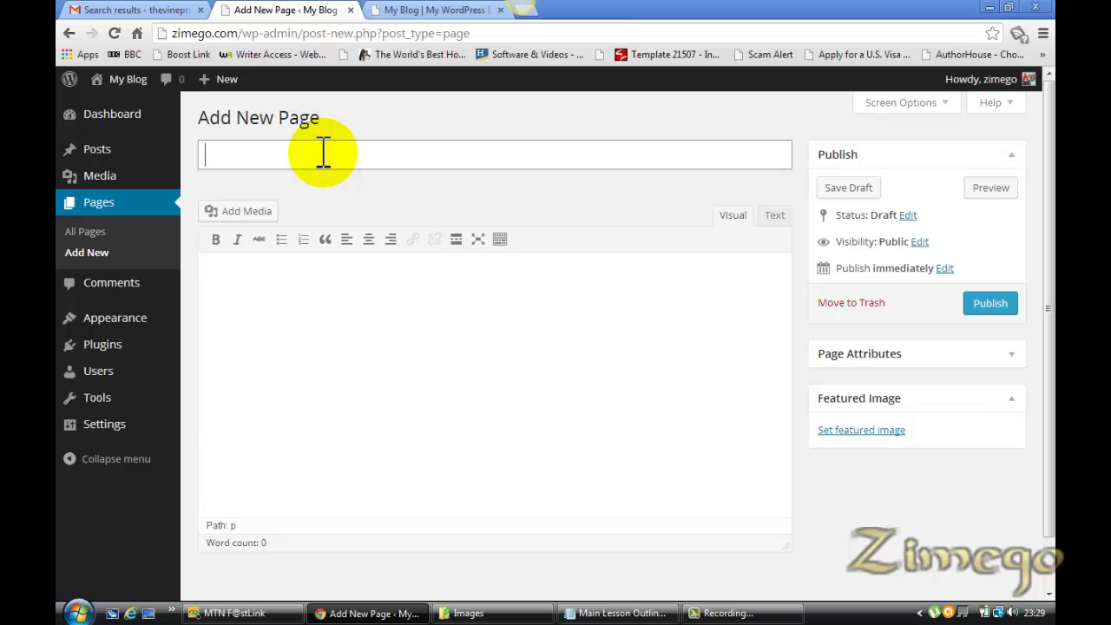
{"action": "type", "text": "Blog"}
{"action": "left_click", "coordinate": [988, 304]}
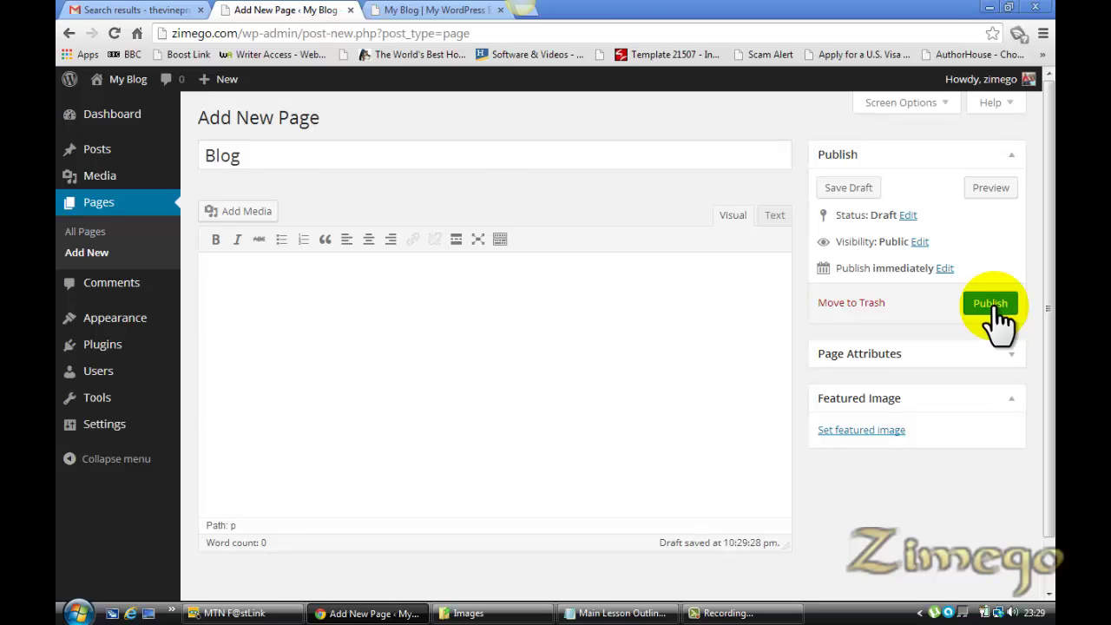
{"action": "left_click", "coordinate": [992, 305]}
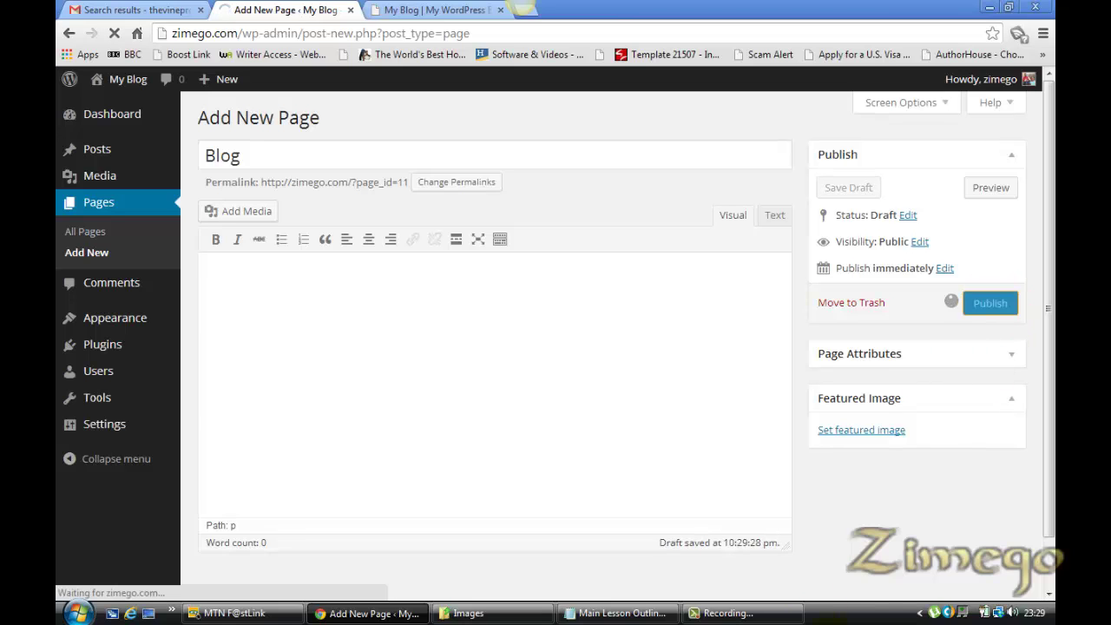
Pick 'Services' from the outline, then create and publish a page with that title
{"action": "left_click", "coordinate": [638, 614]}
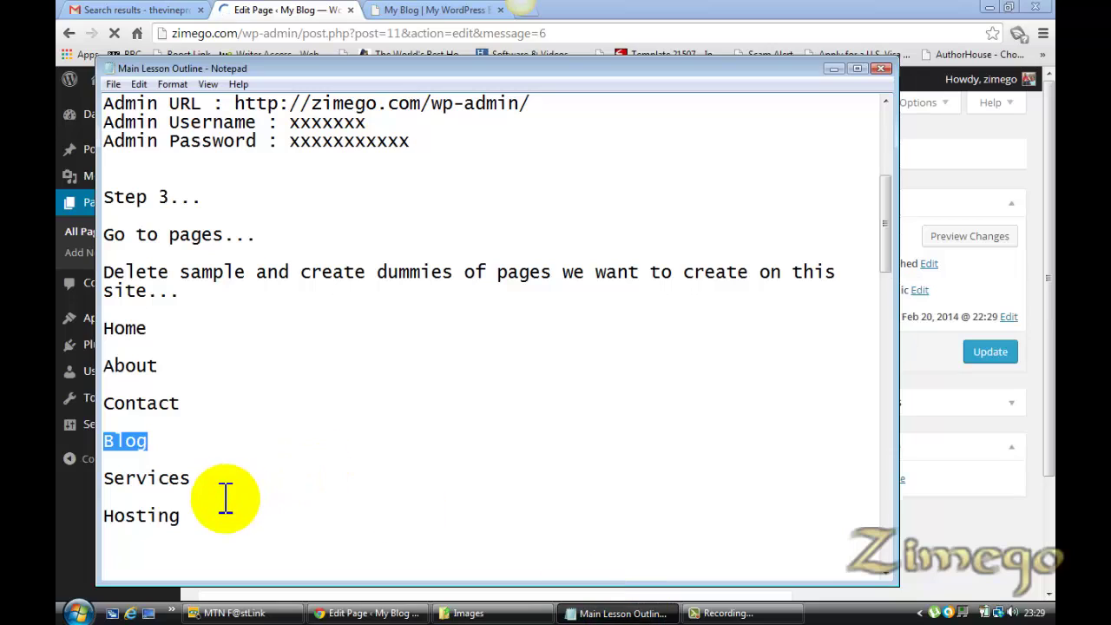
{"action": "left_click", "coordinate": [189, 479]}
{"action": "left_click_drag", "start_coordinate": [178, 480], "coordinate": [107, 477]}
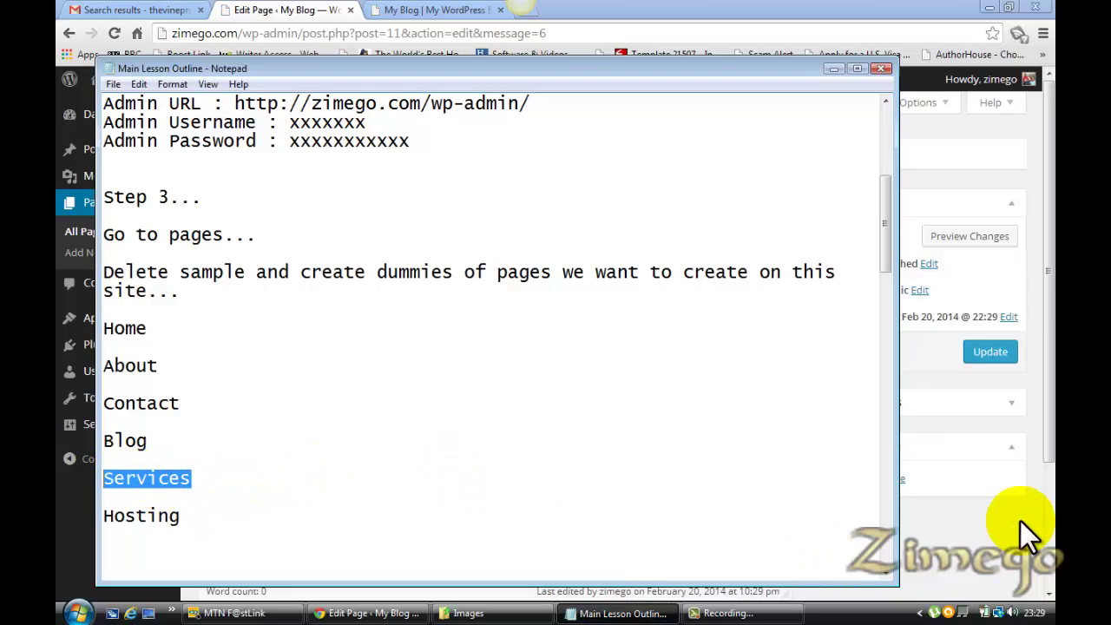
{"action": "left_click", "coordinate": [1048, 403]}
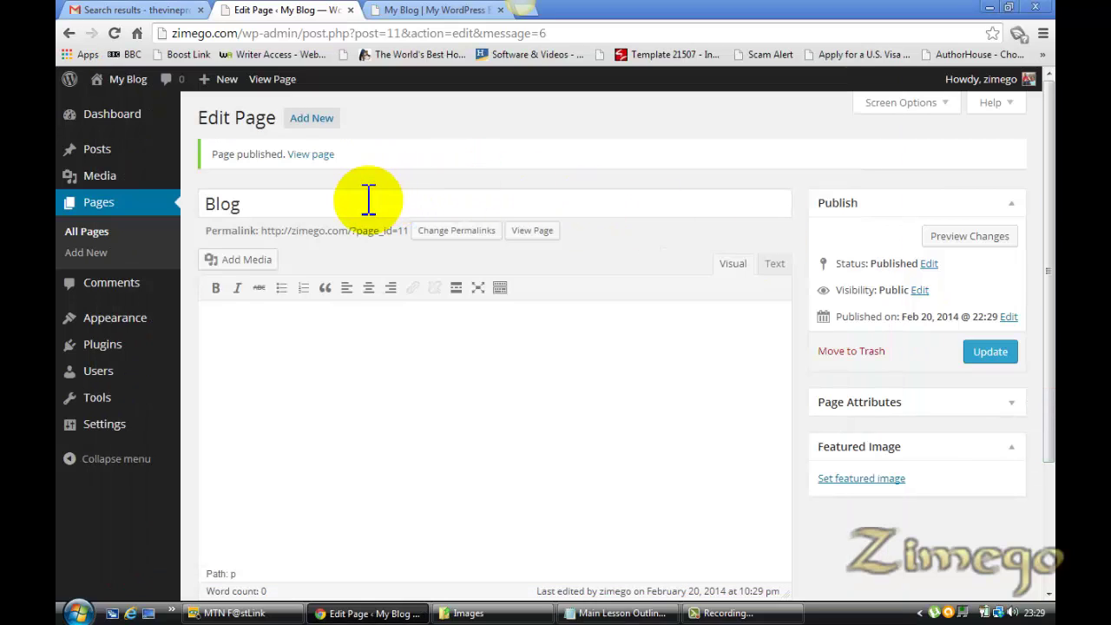
{"action": "left_click", "coordinate": [314, 120]}
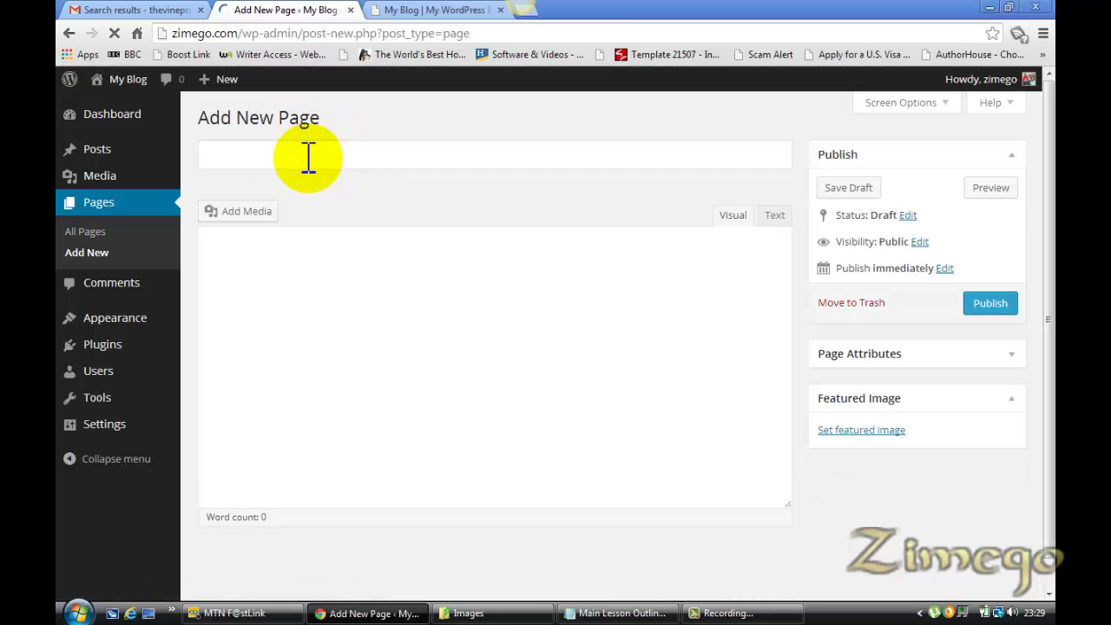
{"action": "left_click", "coordinate": [308, 157]}
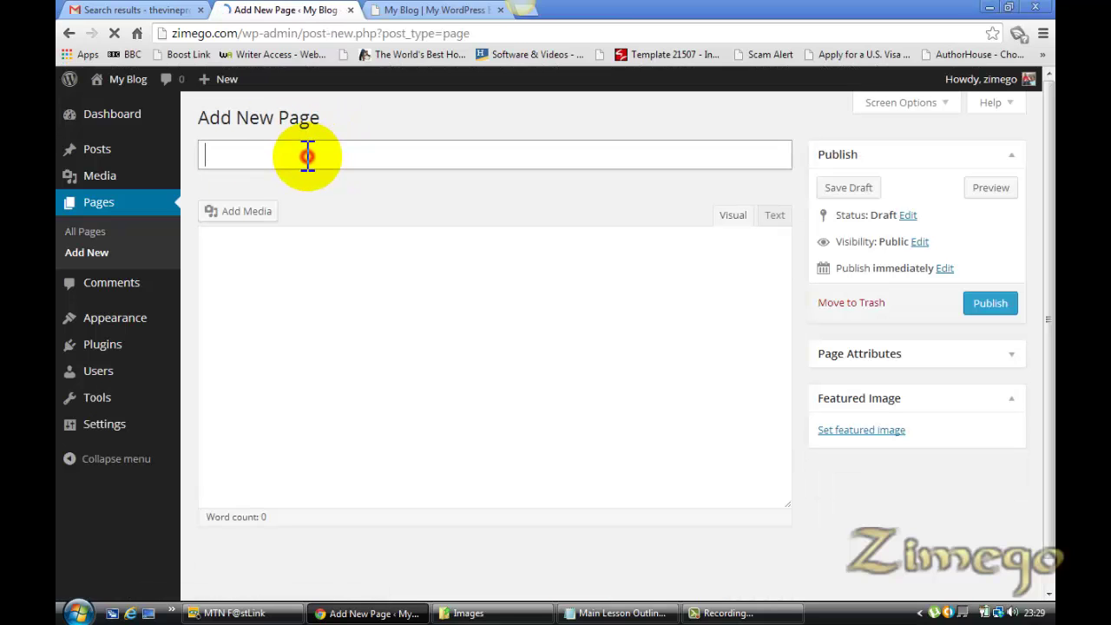
{"action": "type", "text": "Services"}
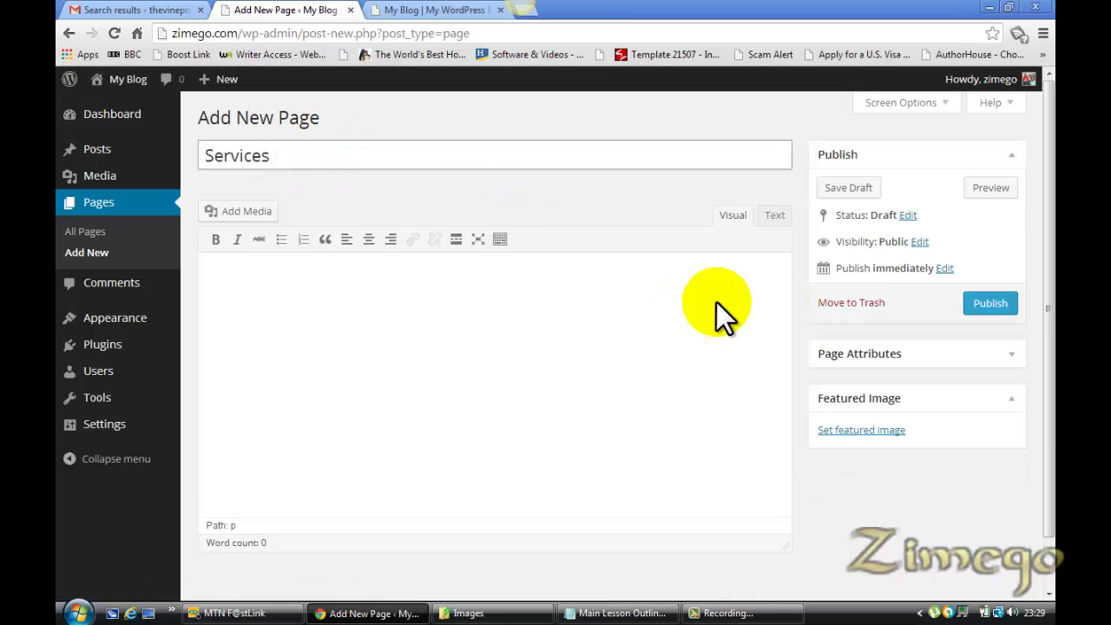
{"action": "left_click", "coordinate": [1005, 303]}
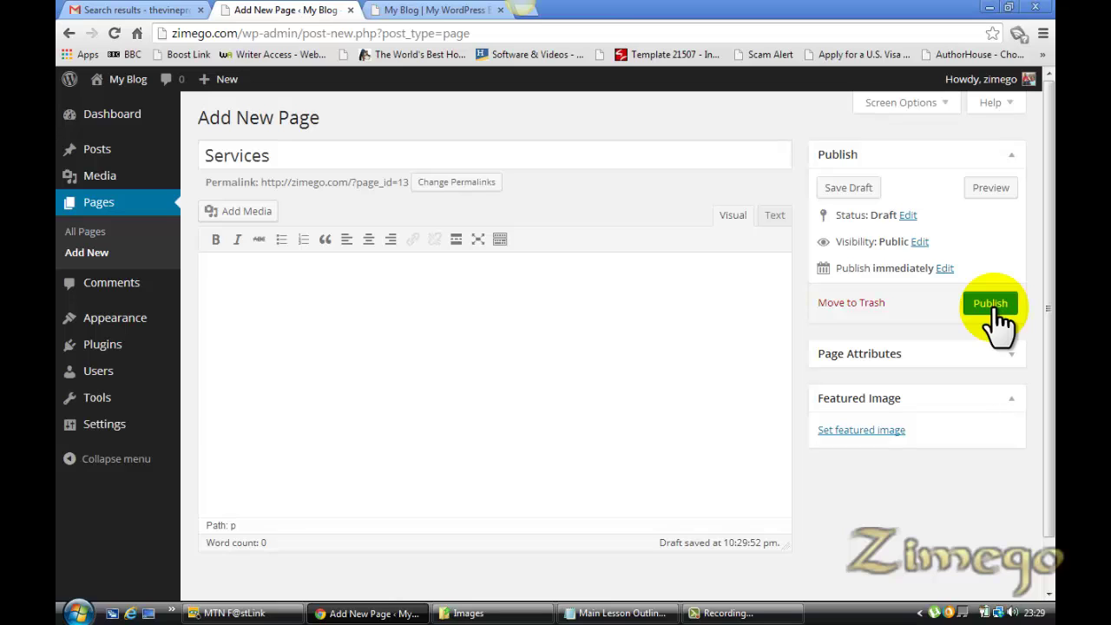
{"action": "left_click", "coordinate": [998, 313]}
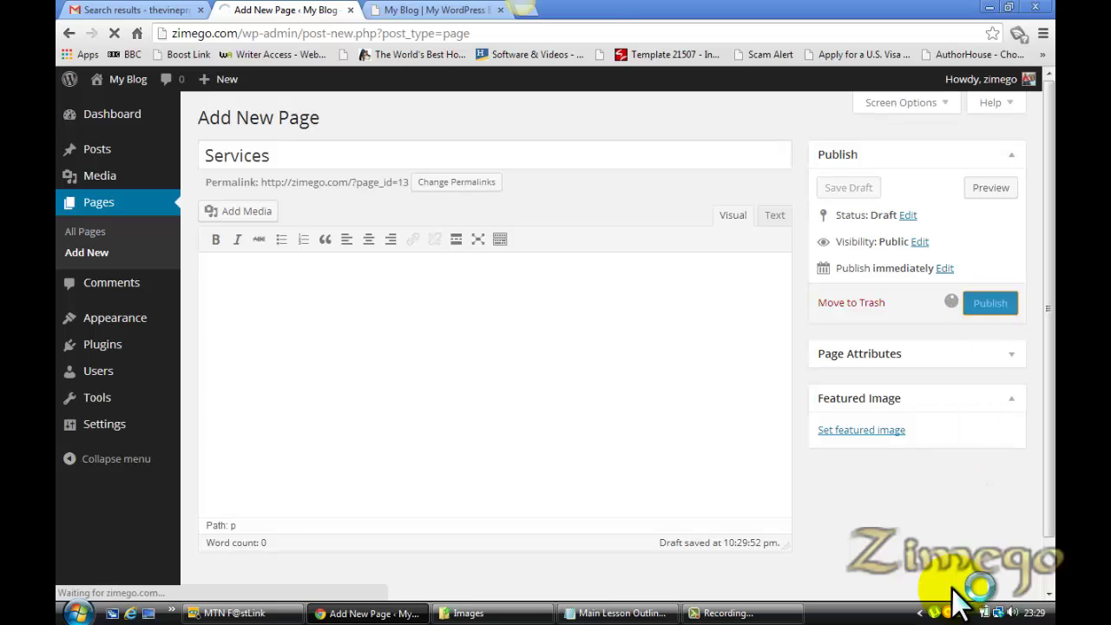
{"action": "left_click", "coordinate": [621, 612]}
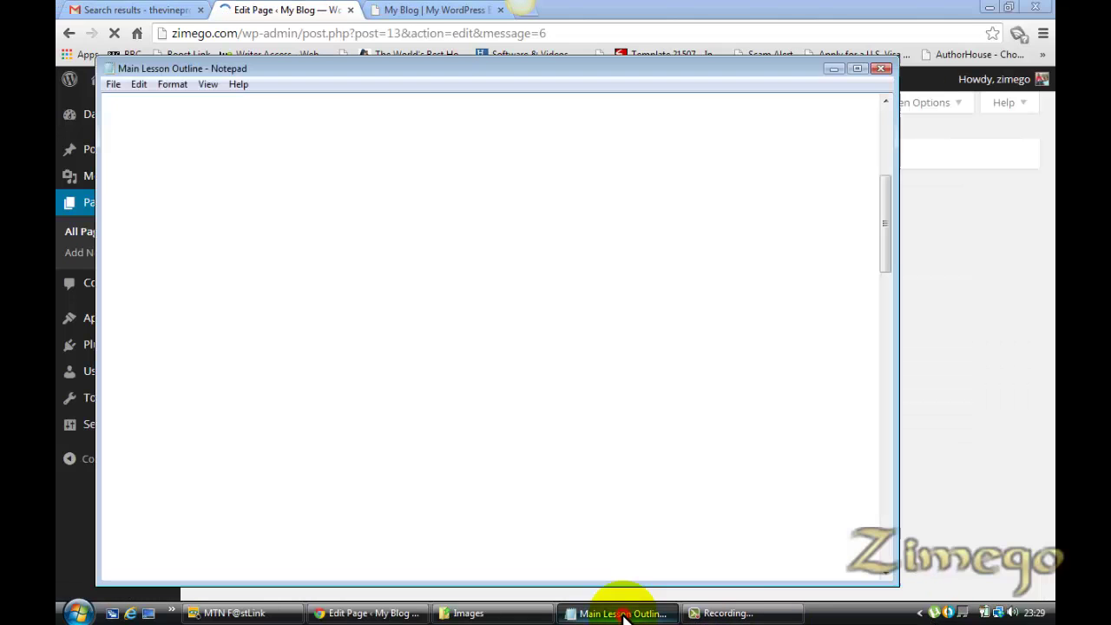
Take the name 'Hosting' from the notes and publish a new page with that title
{"action": "left_click", "coordinate": [180, 516]}
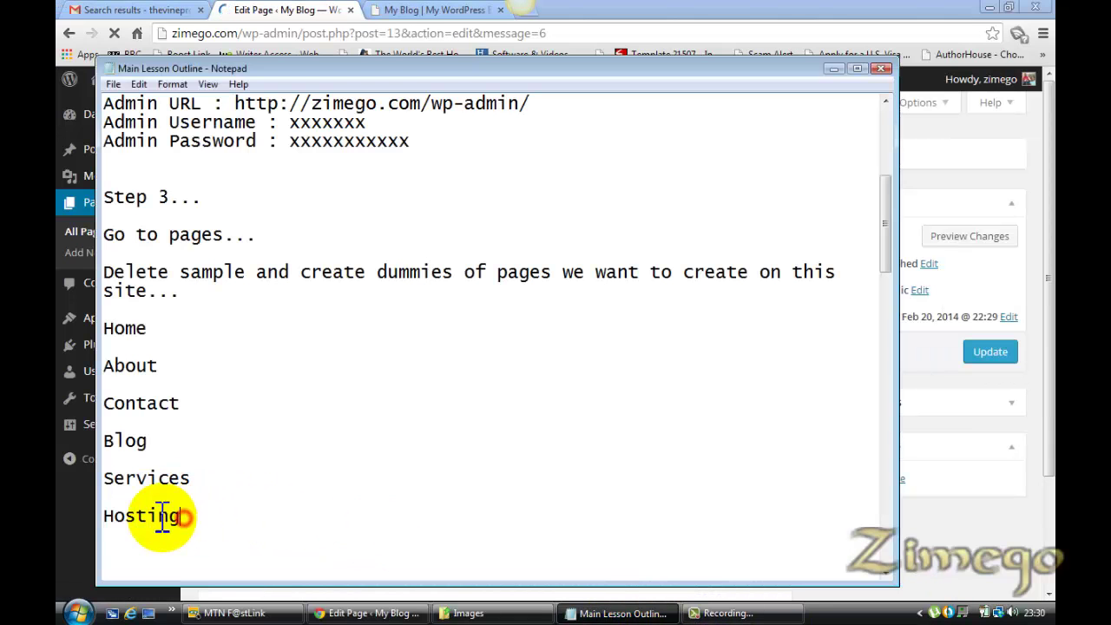
{"action": "left_click_drag", "start_coordinate": [163, 516], "coordinate": [106, 516]}
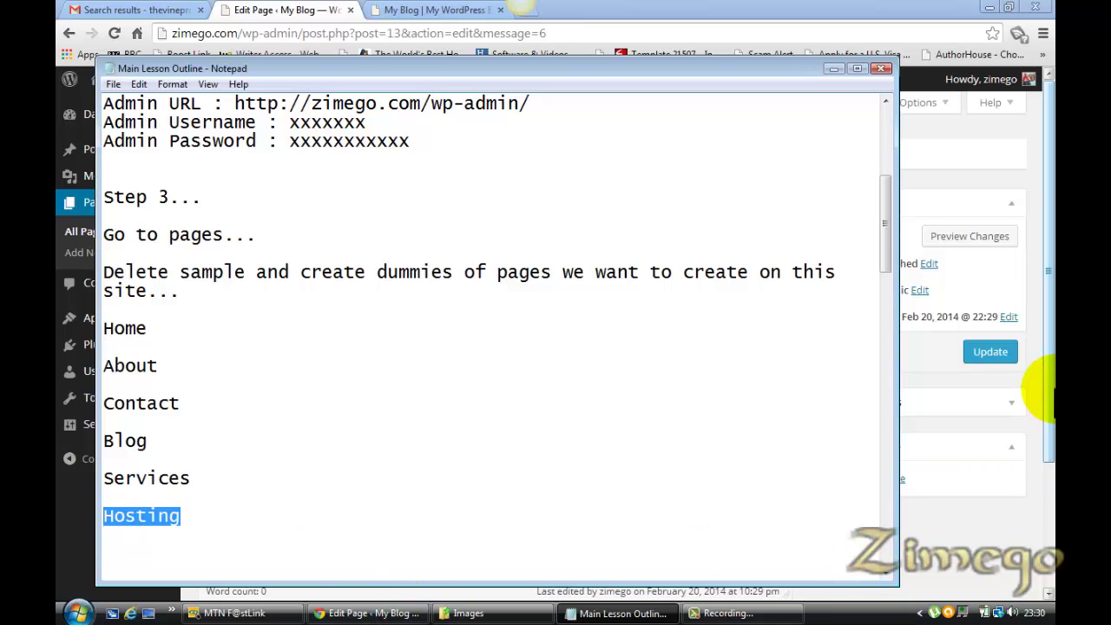
{"action": "left_click", "coordinate": [1047, 388]}
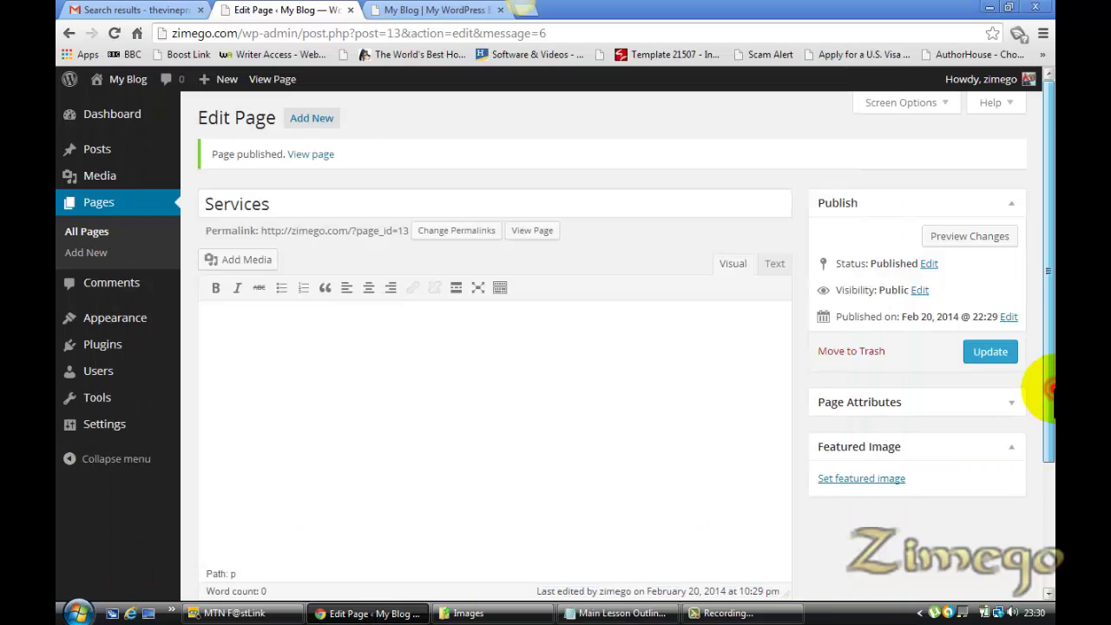
{"action": "left_click", "coordinate": [316, 122]}
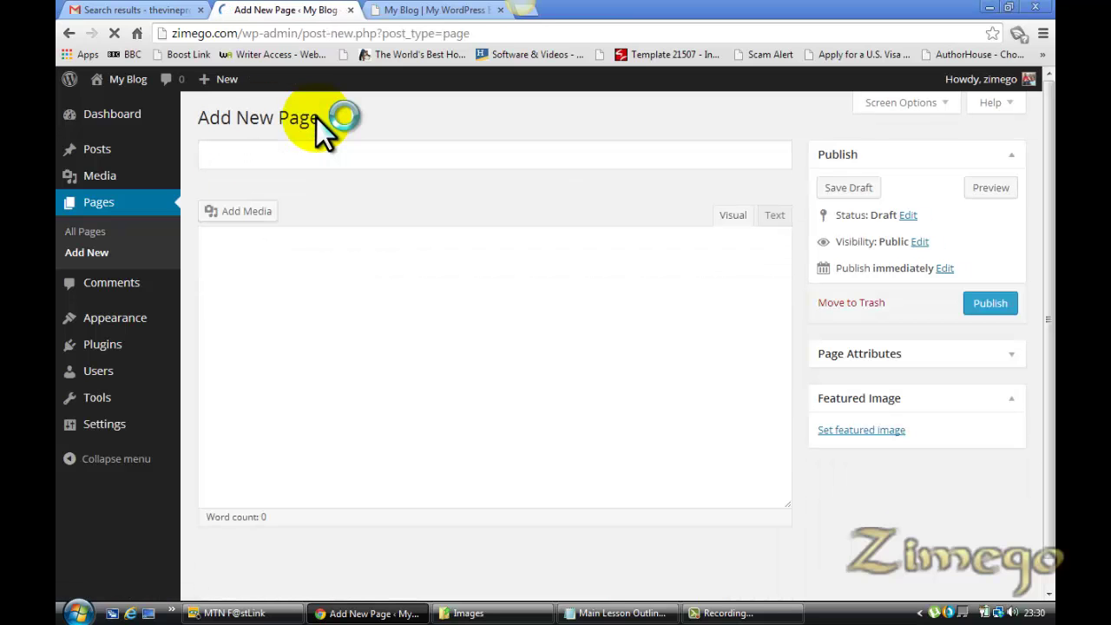
{"action": "type", "text": "Hosting"}
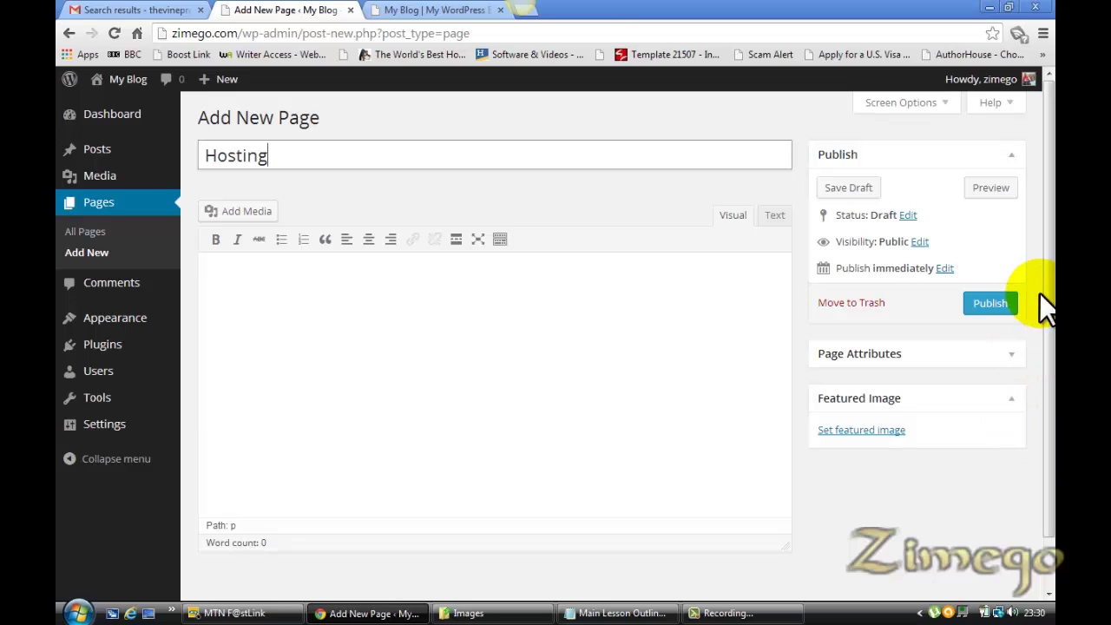
{"action": "left_click", "coordinate": [991, 304]}
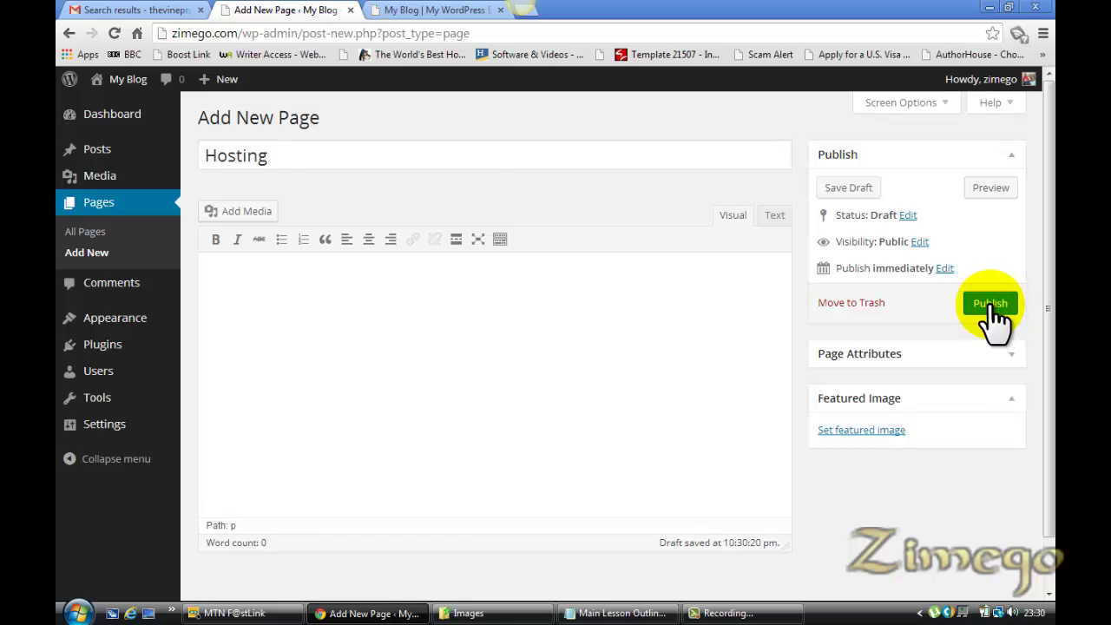
{"action": "left_click", "coordinate": [990, 304]}
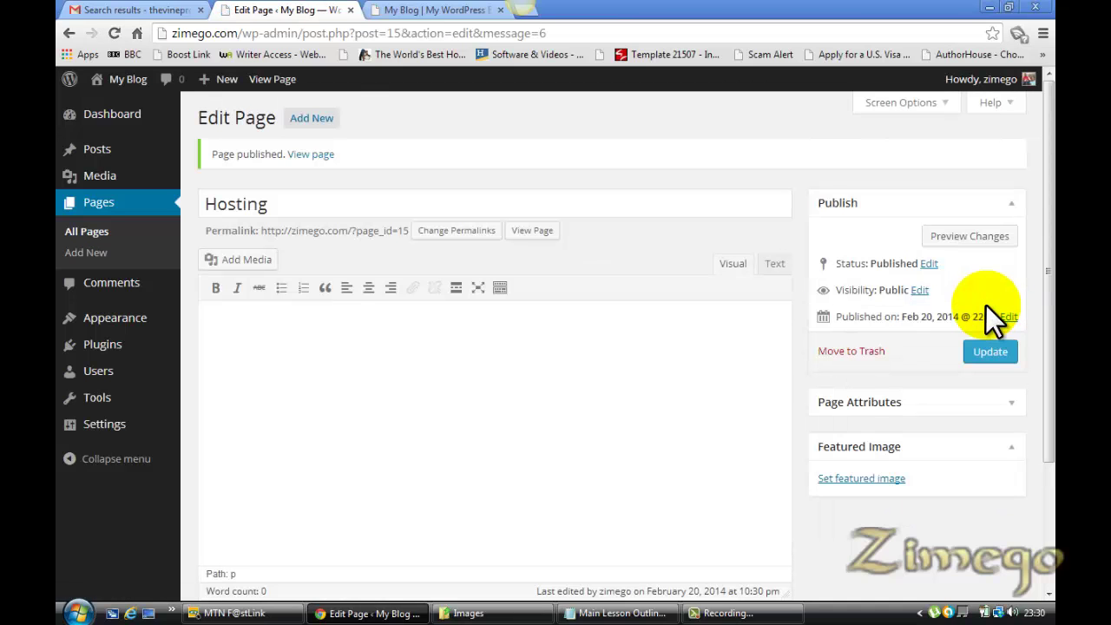
Show the All Pages list with the six published pages
{"action": "left_click", "coordinate": [89, 232]}
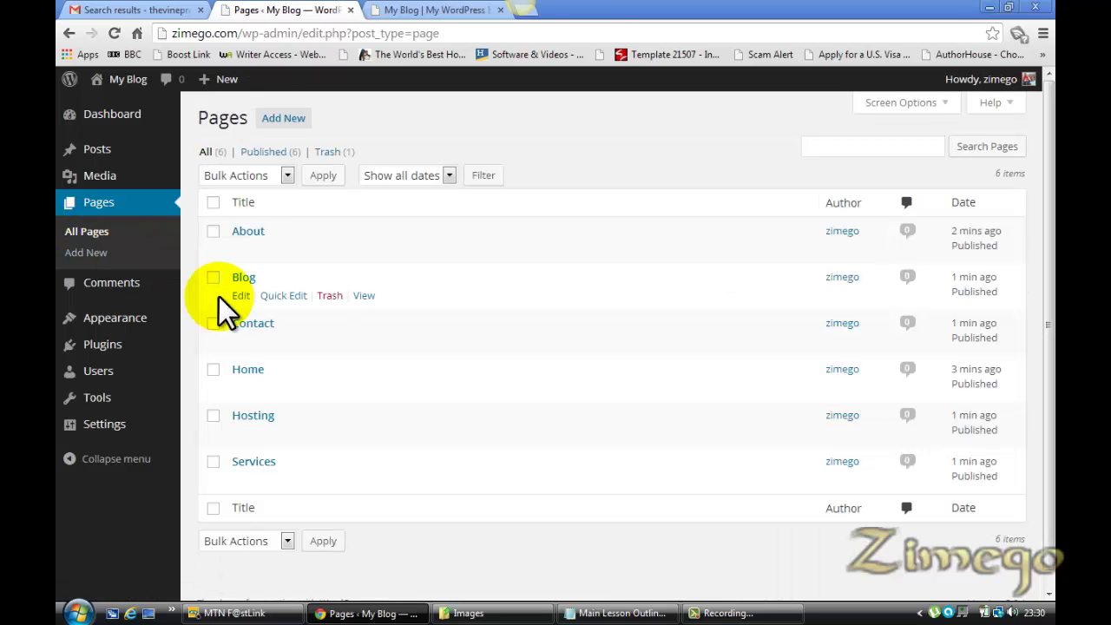
{"action": "mouse_move", "coordinate": [263, 247]}
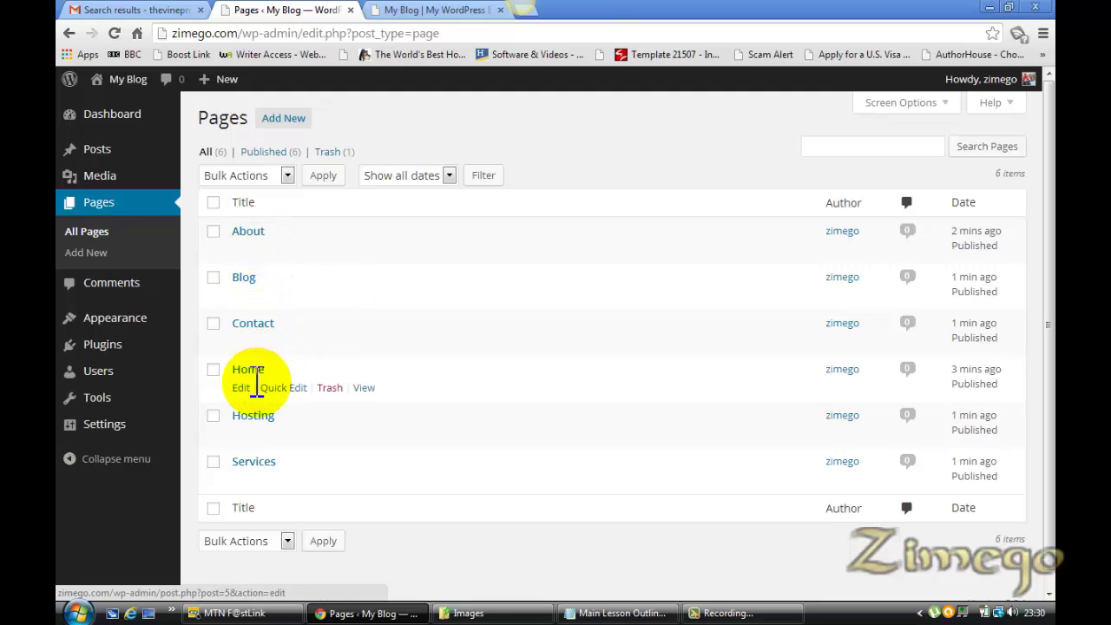
{"action": "mouse_move", "coordinate": [265, 443]}
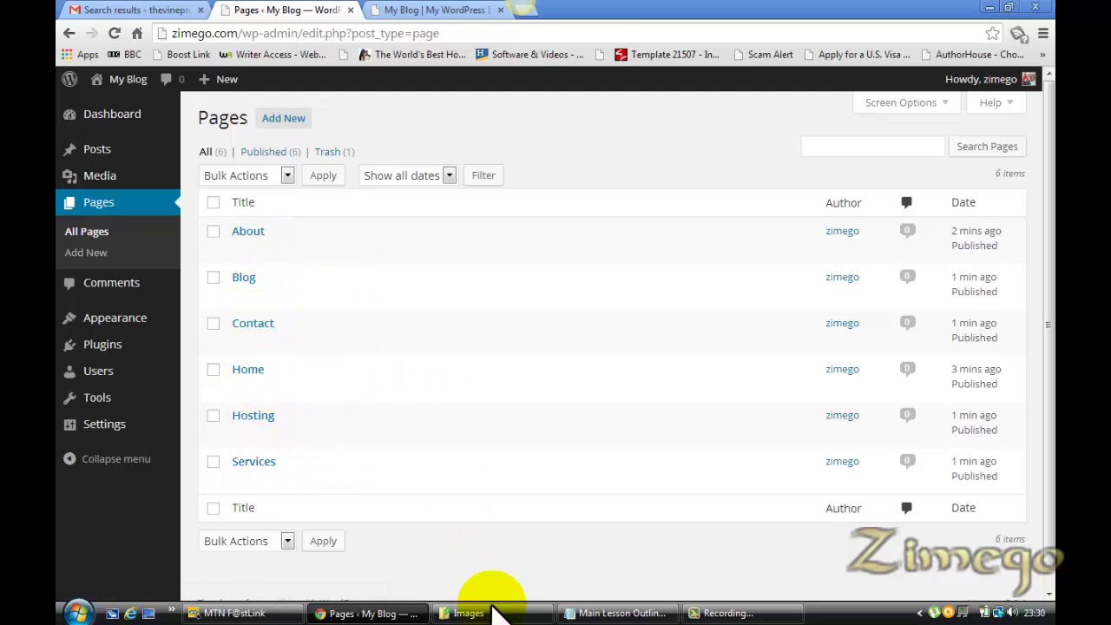
Check Step 4 in the Notepad lesson outline, then return to the pages list
{"action": "left_click", "coordinate": [614, 612]}
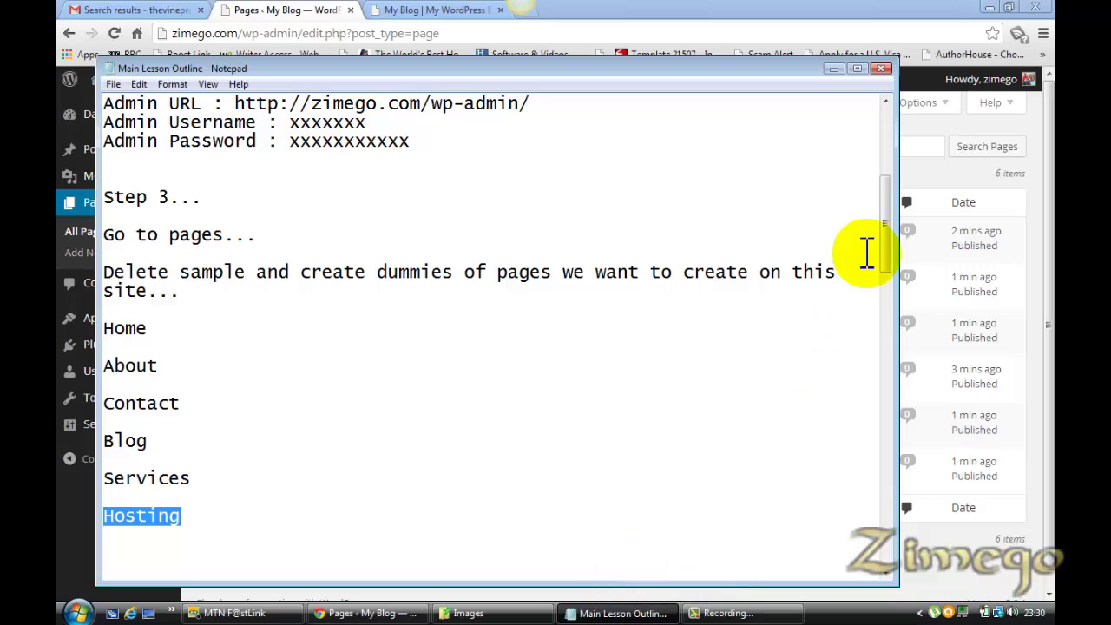
{"action": "left_click_drag", "start_coordinate": [884, 249], "coordinate": [885, 315]}
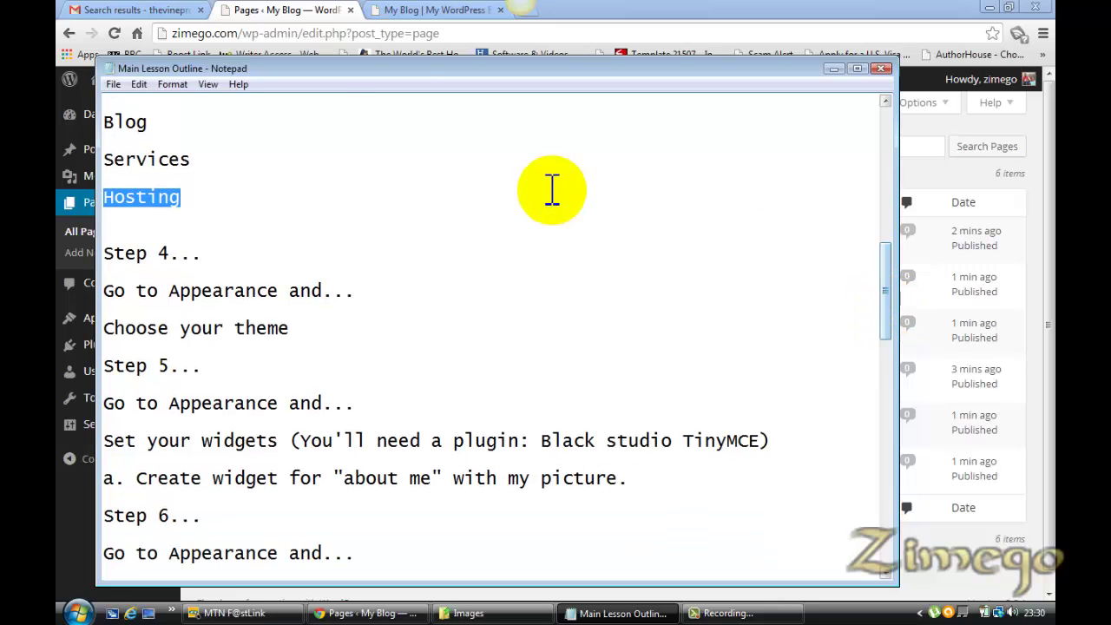
{"action": "left_click", "coordinate": [295, 19]}
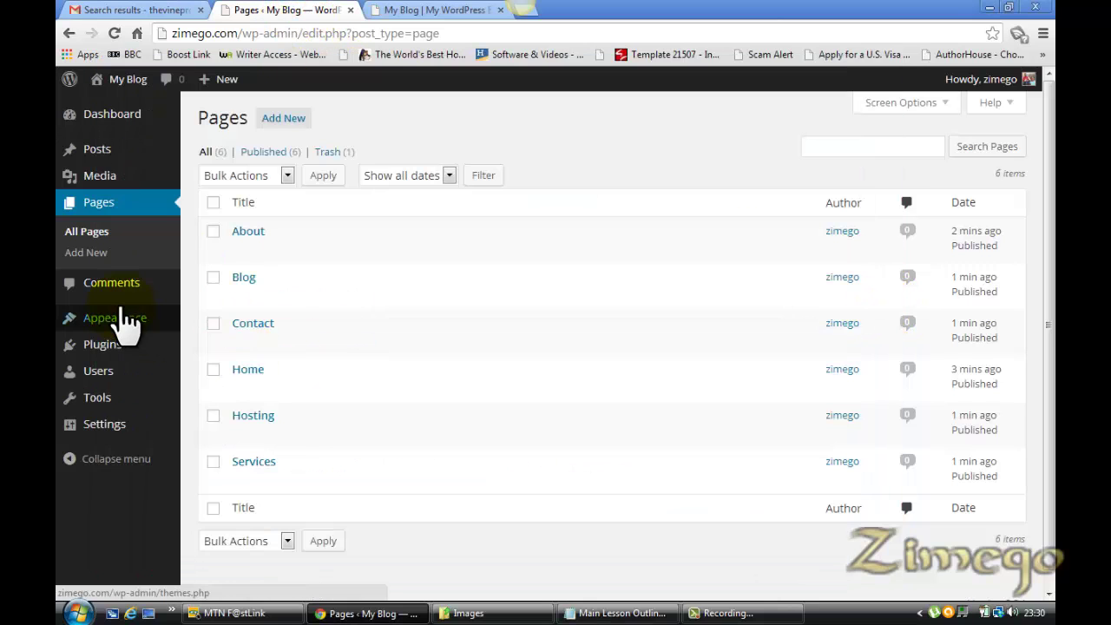
Go to Appearance > Themes and open Add New for installing themes
{"action": "mouse_move", "coordinate": [131, 323]}
{"action": "left_click", "coordinate": [212, 334]}
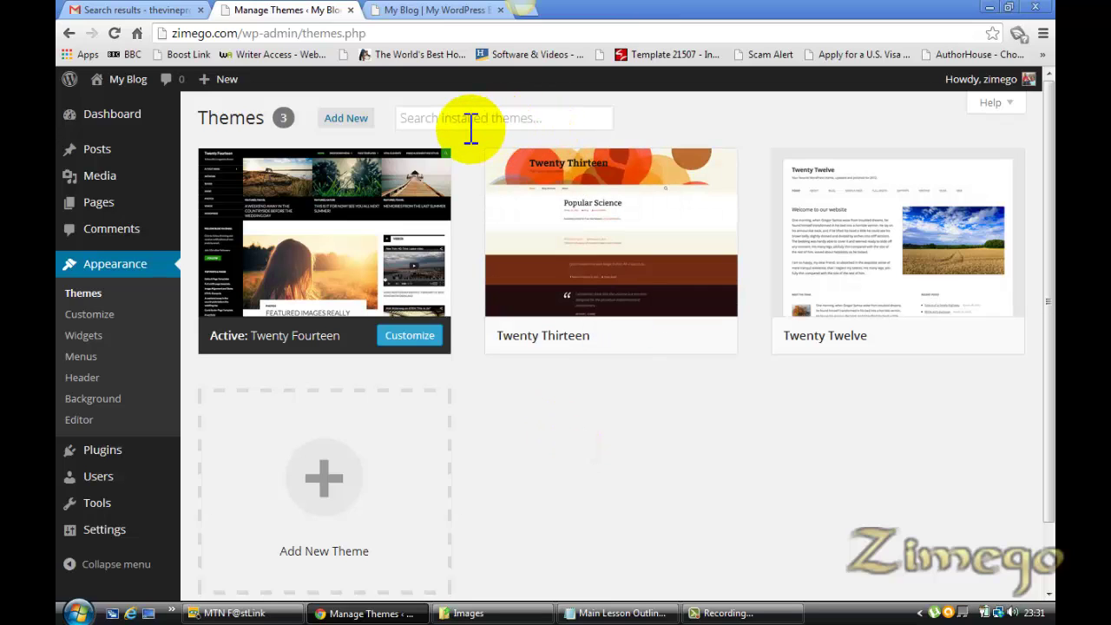
{"action": "left_click", "coordinate": [351, 123]}
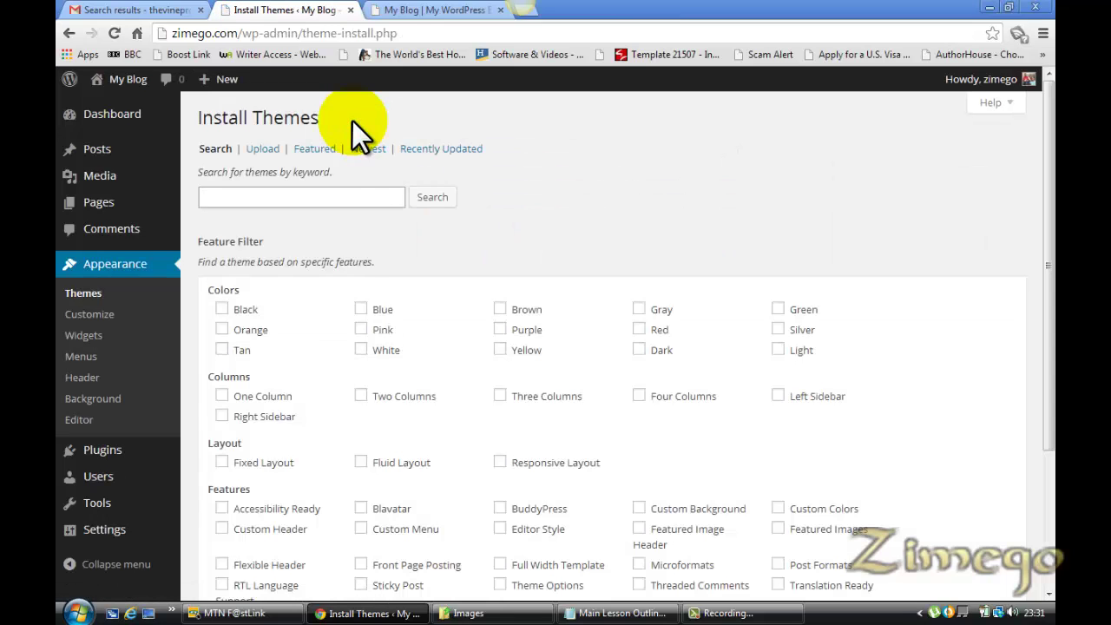
Scroll through the colour, layout and subject feature filter checkboxes
{"action": "left_click_drag", "start_coordinate": [1046, 186], "coordinate": [1045, 228]}
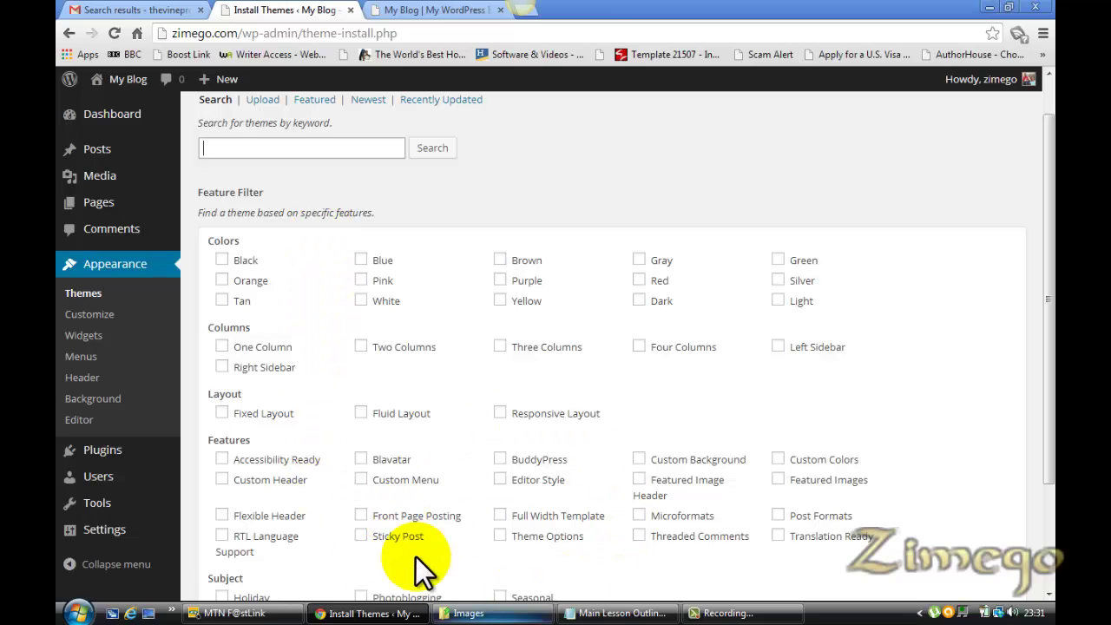
{"action": "mouse_move", "coordinate": [1051, 299]}
{"action": "left_mouse_down"}
{"action": "mouse_move", "coordinate": [1050, 397]}
{"action": "mouse_move", "coordinate": [1050, 308]}
{"action": "left_mouse_up"}
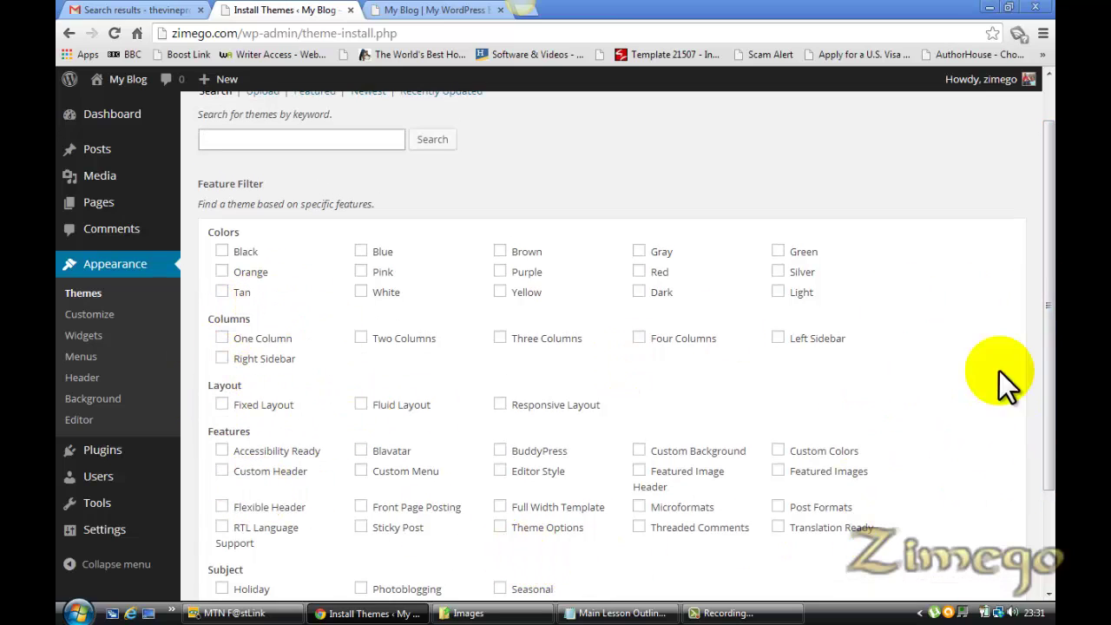
{"action": "left_click_drag", "start_coordinate": [1048, 273], "coordinate": [1049, 328]}
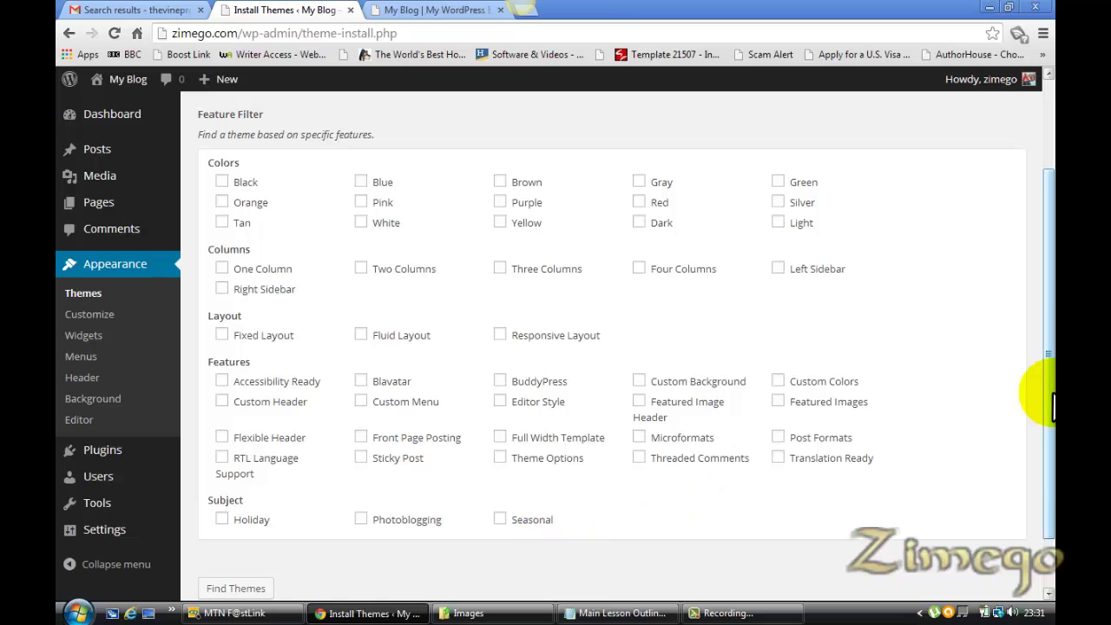
{"action": "left_click_drag", "start_coordinate": [1051, 362], "coordinate": [1051, 347]}
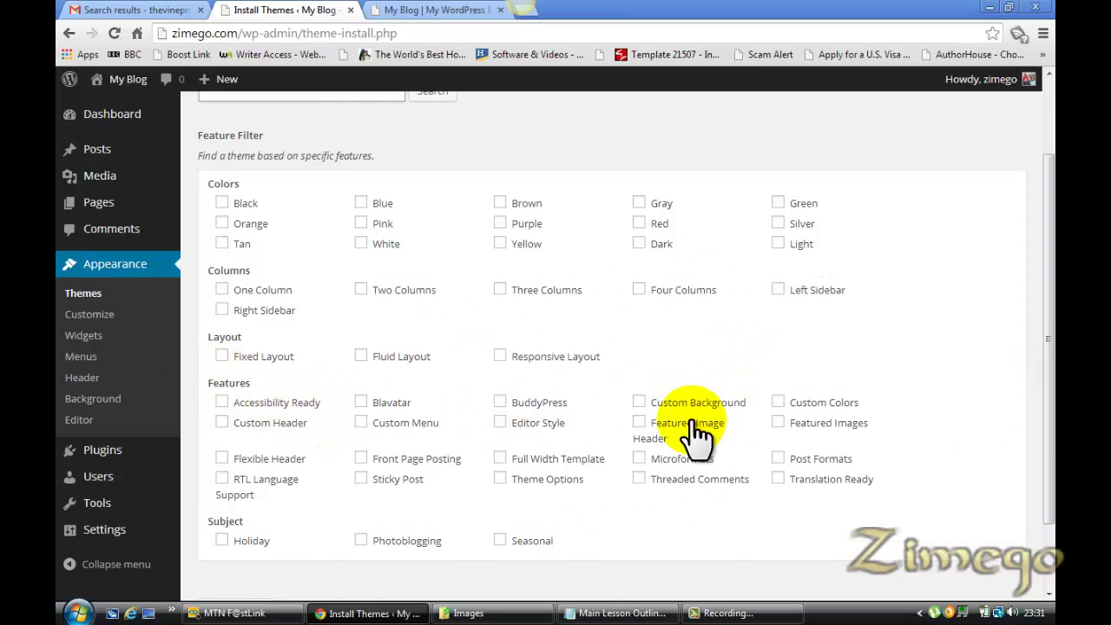
{"action": "left_click_drag", "start_coordinate": [1051, 290], "coordinate": [1039, 188]}
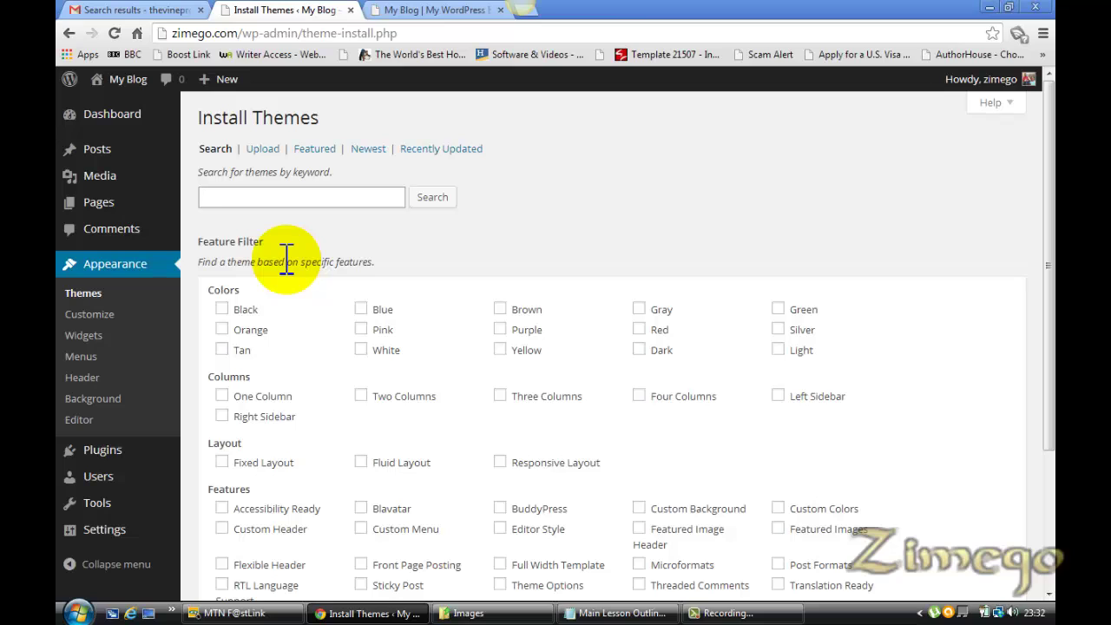
Return to the three installed themes, then bring the Notepad lesson outline forward
{"action": "left_click", "coordinate": [84, 295]}
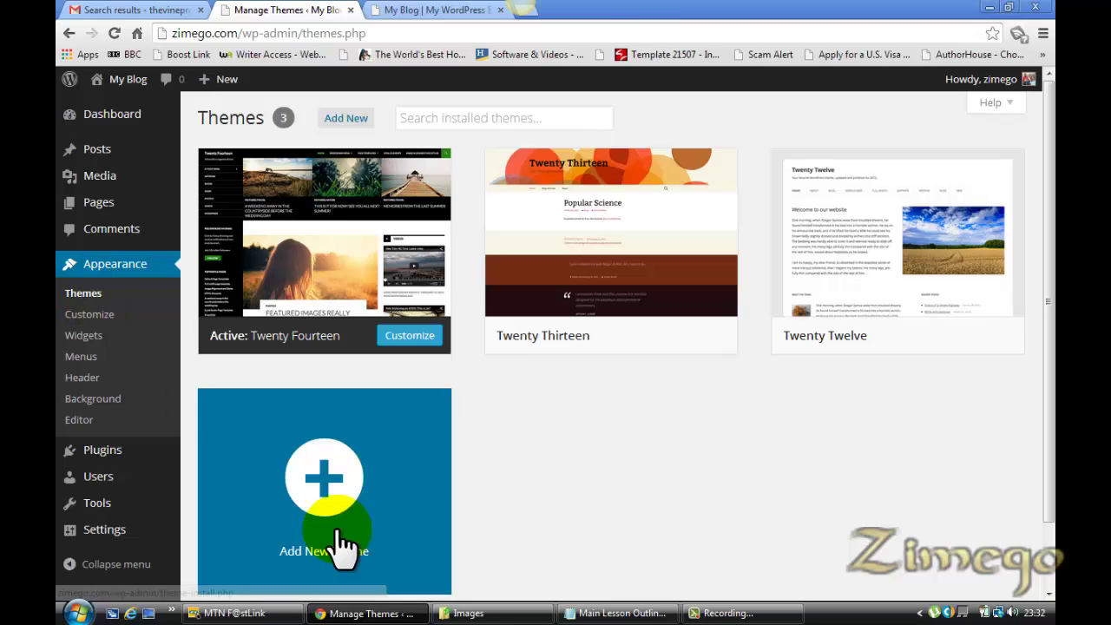
{"action": "left_click", "coordinate": [639, 609]}
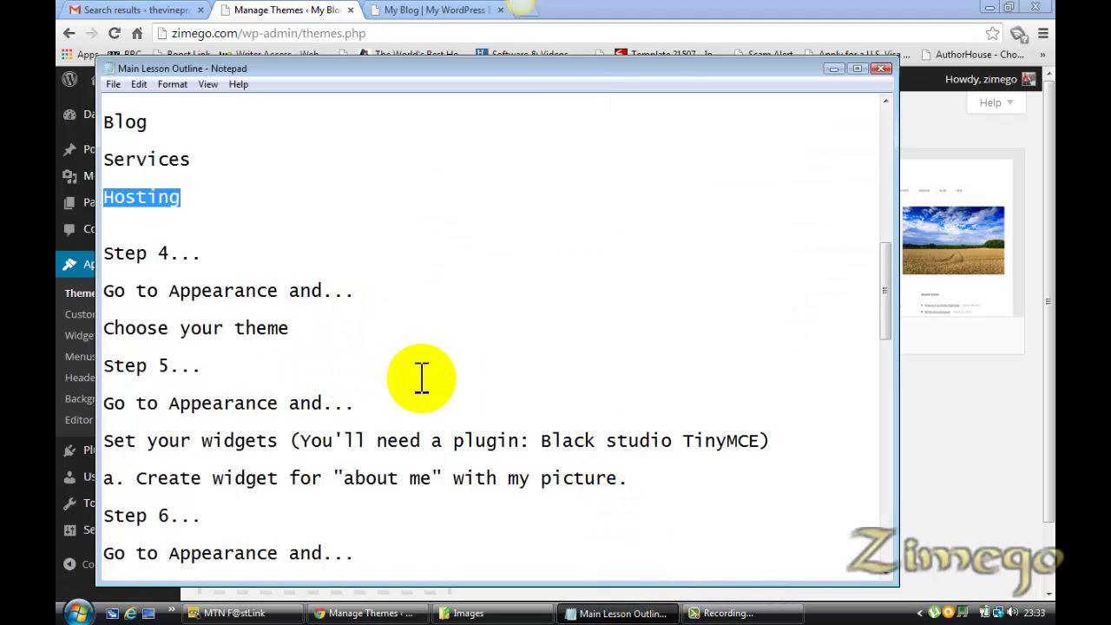
{"action": "left_click", "coordinate": [321, 11]}
{"action": "mouse_move", "coordinate": [111, 208]}
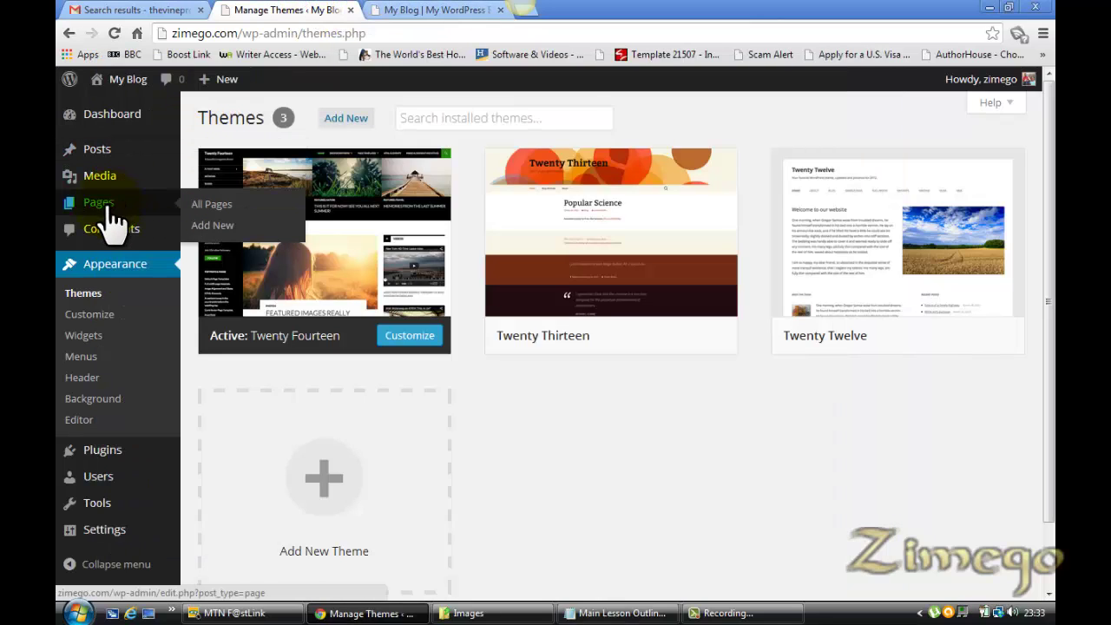
{"action": "right_click", "coordinate": [116, 107]}
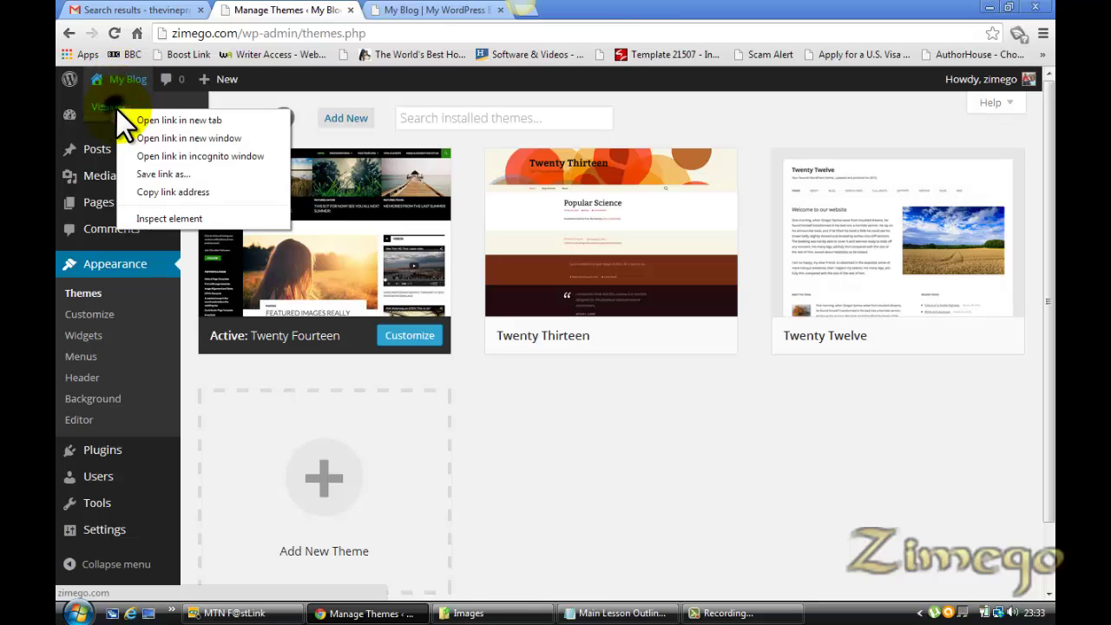
{"action": "left_click", "coordinate": [157, 119]}
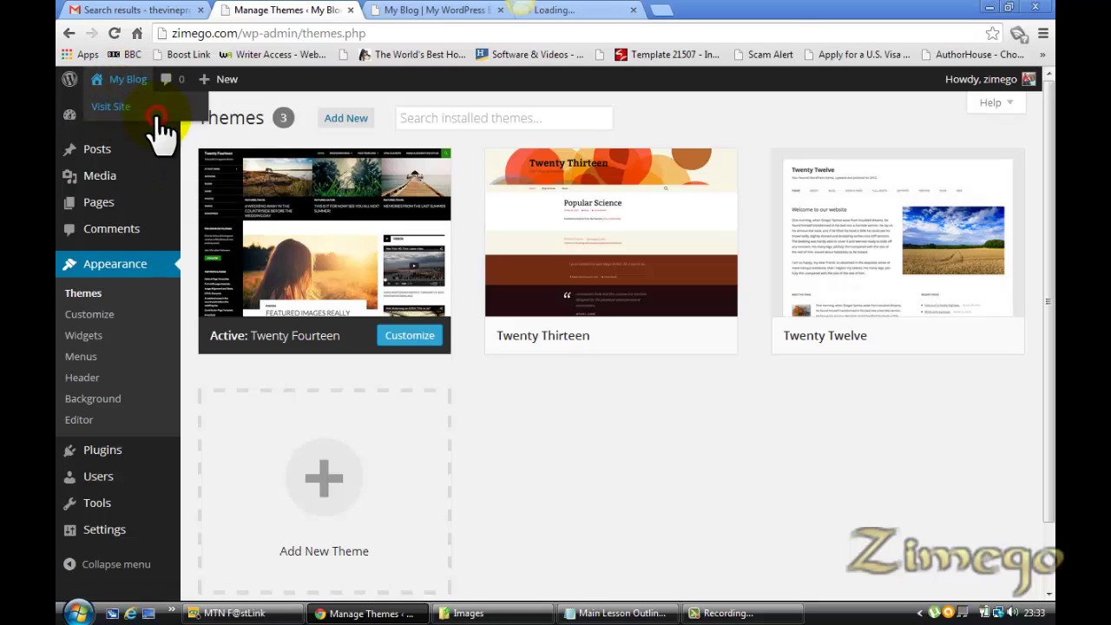
{"action": "left_click", "coordinate": [615, 10]}
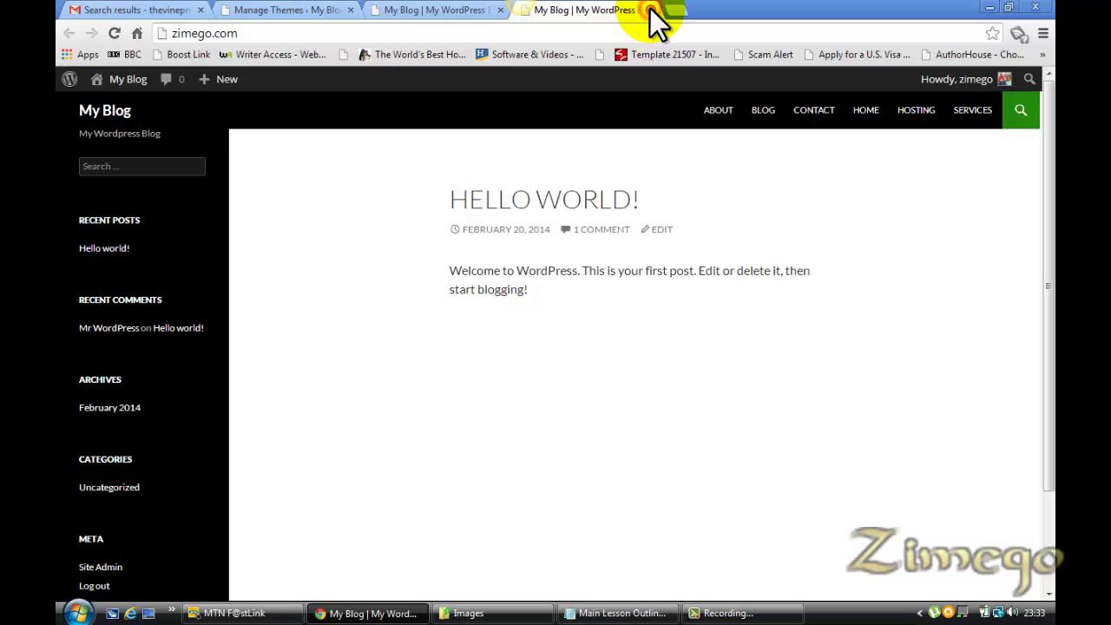
{"action": "left_click", "coordinate": [651, 9]}
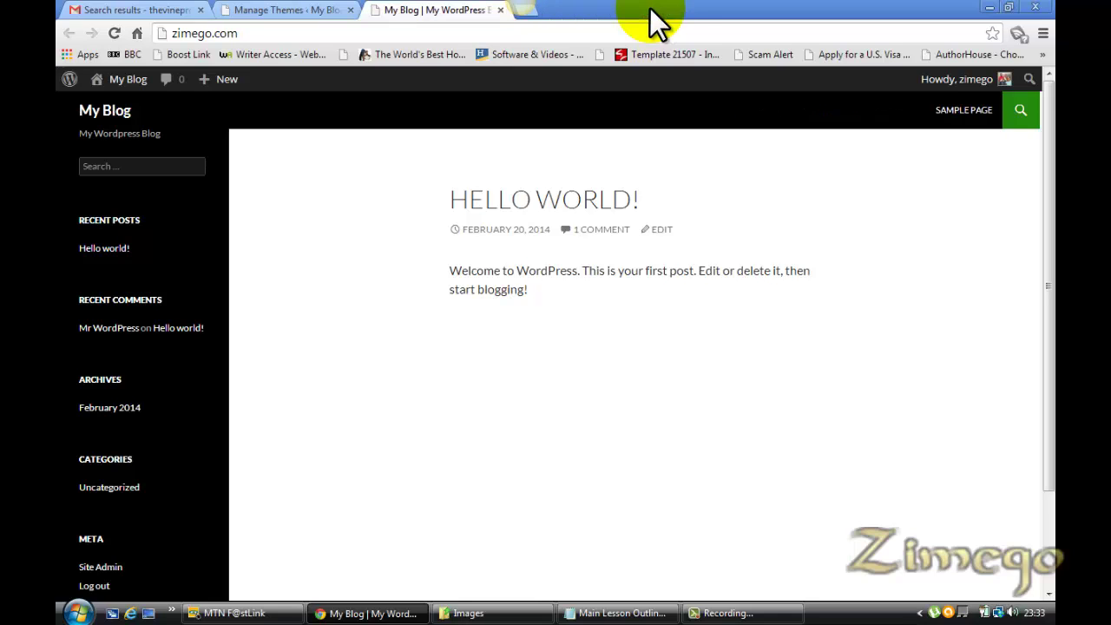
{"action": "left_click", "coordinate": [276, 9]}
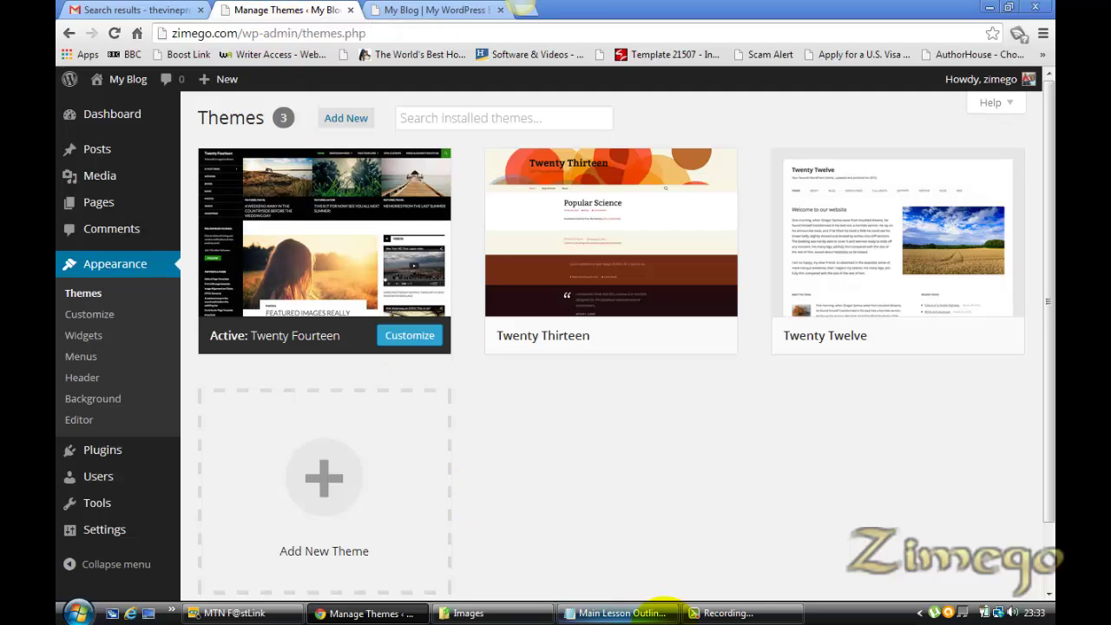
{"action": "left_click", "coordinate": [644, 615]}
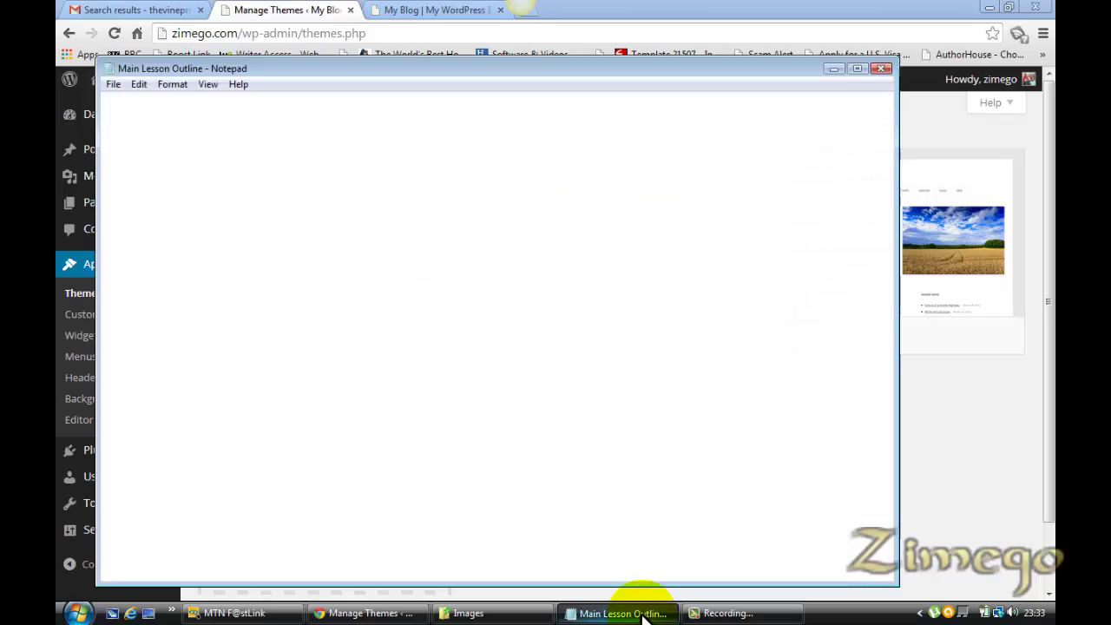
{"action": "key", "text": "alt+Tab"}
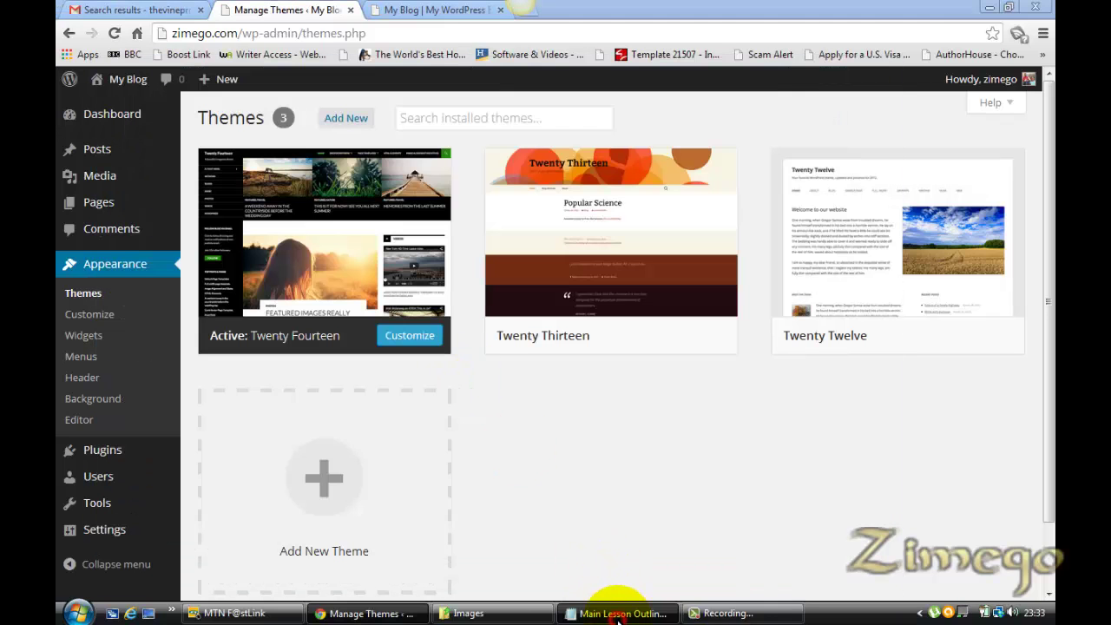
{"action": "left_click", "coordinate": [617, 612]}
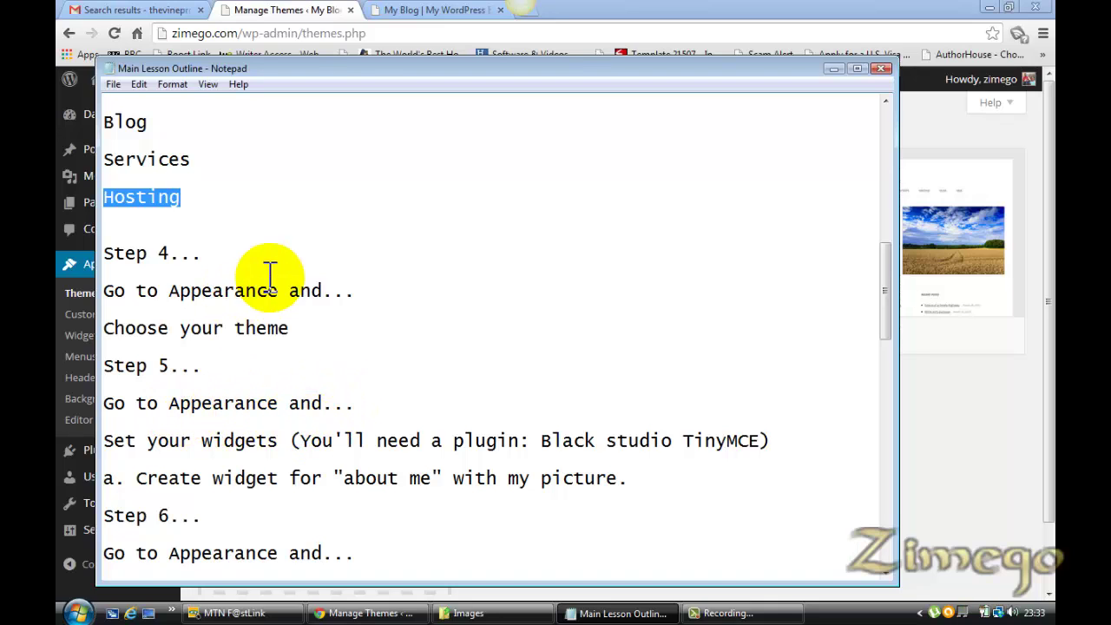
Open Appearance > Widgets and compare it with the live blog's current sidebar
{"action": "left_click", "coordinate": [295, 11]}
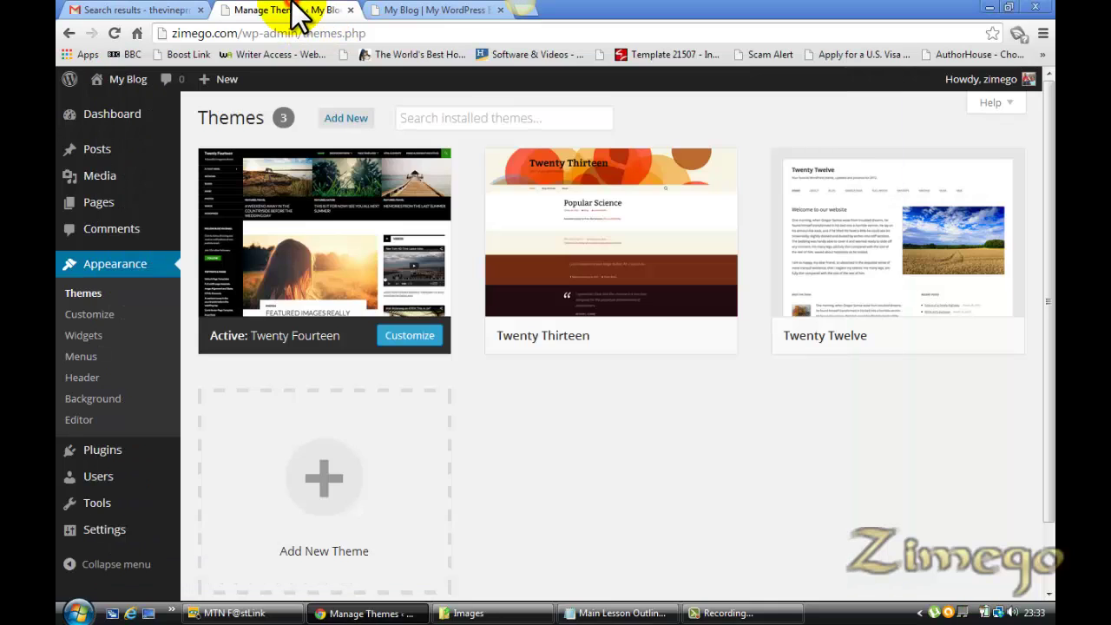
{"action": "left_click", "coordinate": [96, 339]}
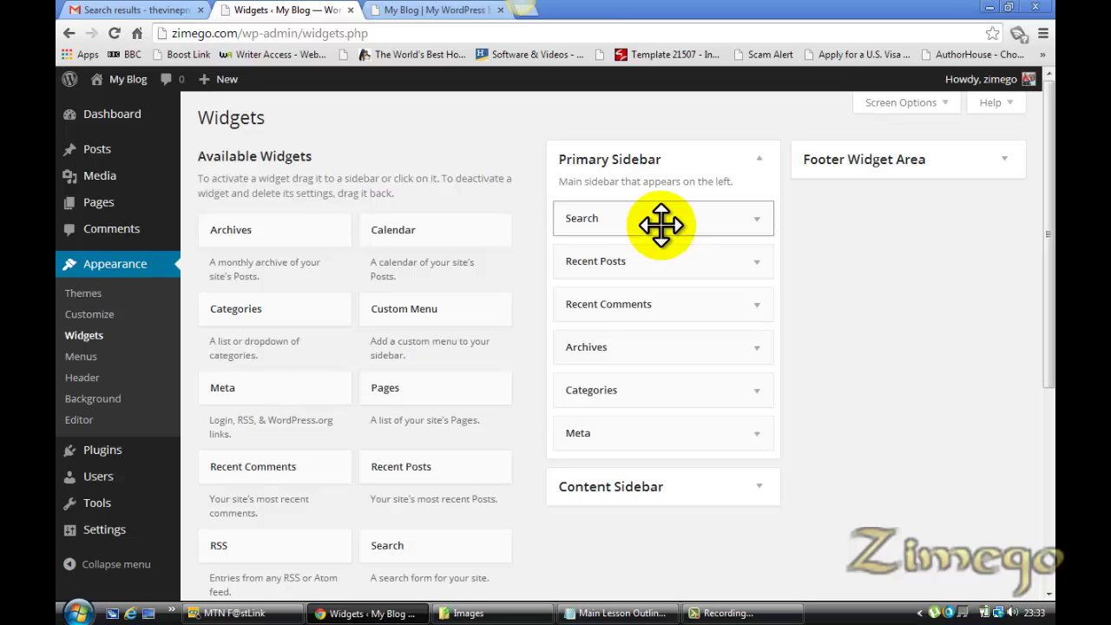
{"action": "left_click", "coordinate": [453, 12]}
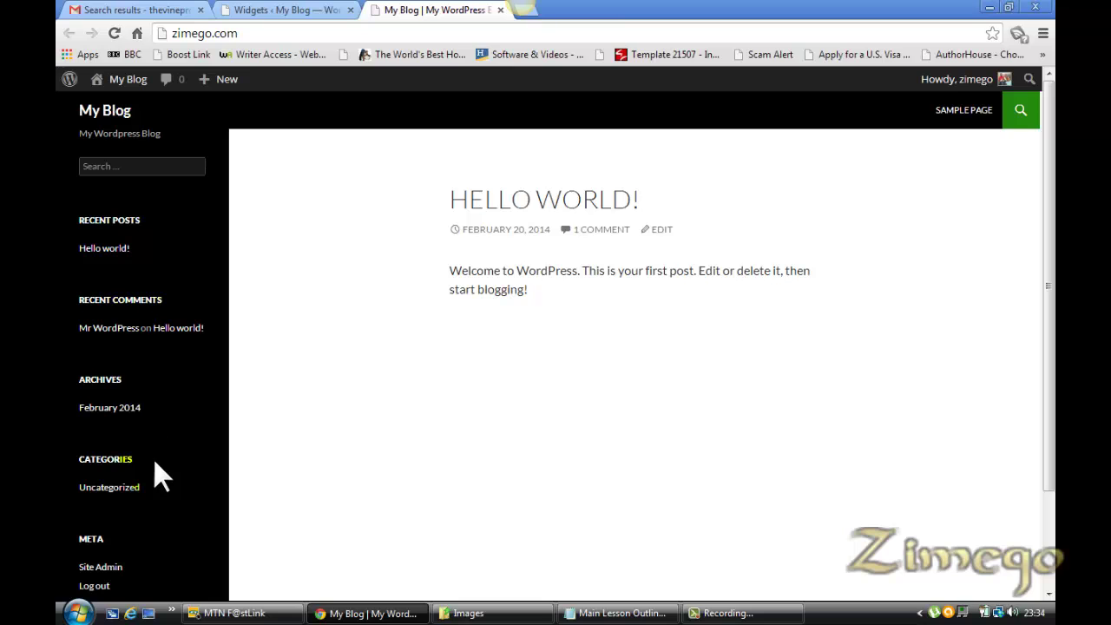
{"action": "left_click_drag", "start_coordinate": [1048, 224], "coordinate": [1050, 263]}
{"action": "left_click", "coordinate": [563, 390]}
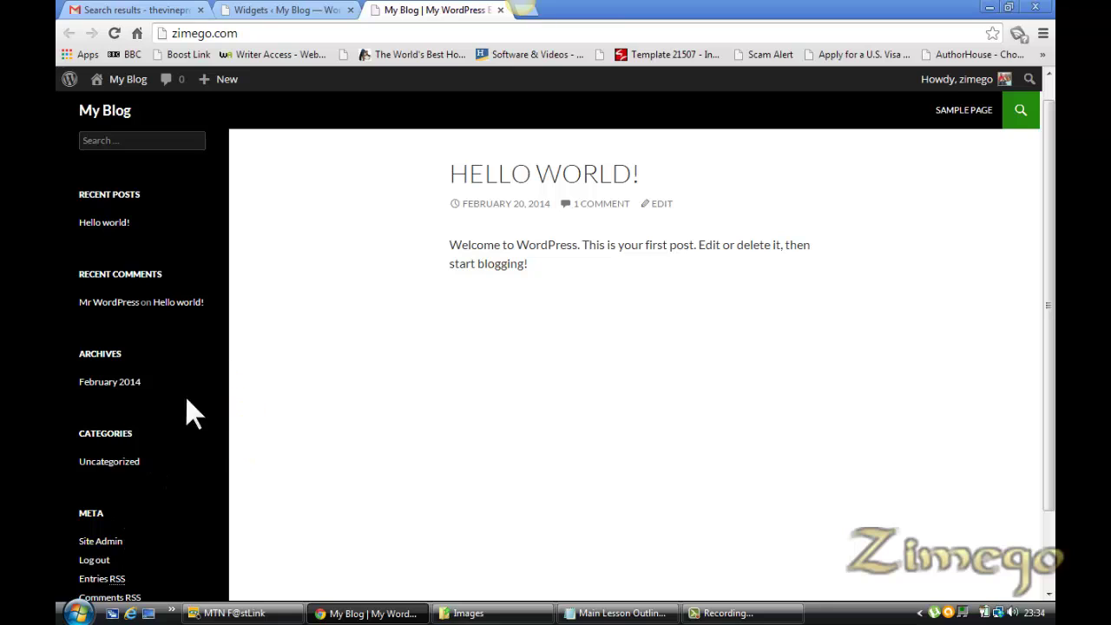
{"action": "left_click", "coordinate": [268, 10]}
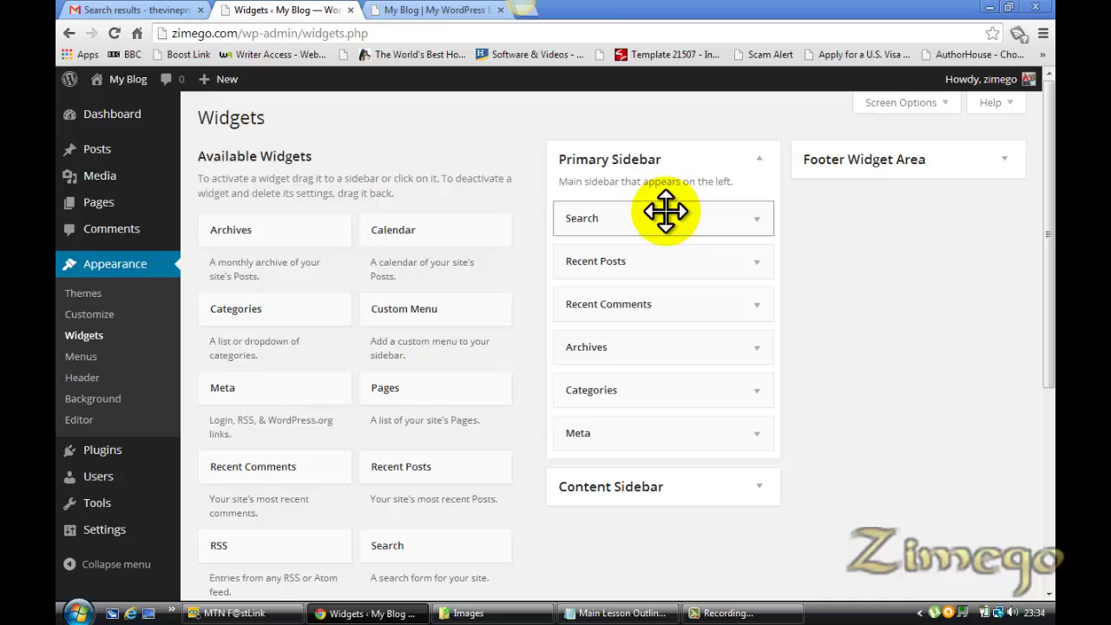
Drag Recent Comments, Archives, Recent Posts, Categories and Meta out of the Primary Sidebar
{"action": "left_click_drag", "start_coordinate": [642, 304], "coordinate": [263, 275]}
{"action": "left_click_drag", "start_coordinate": [633, 315], "coordinate": [390, 282]}
{"action": "left_click_drag", "start_coordinate": [653, 271], "coordinate": [255, 276]}
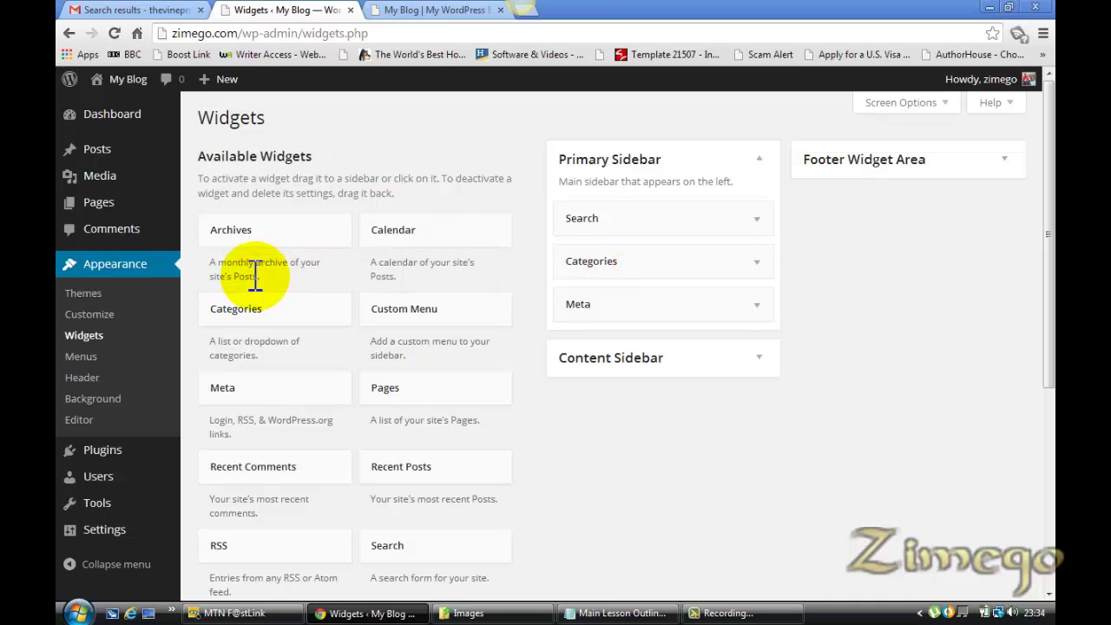
{"action": "left_click_drag", "start_coordinate": [608, 265], "coordinate": [223, 276]}
{"action": "left_click_drag", "start_coordinate": [627, 265], "coordinate": [252, 280]}
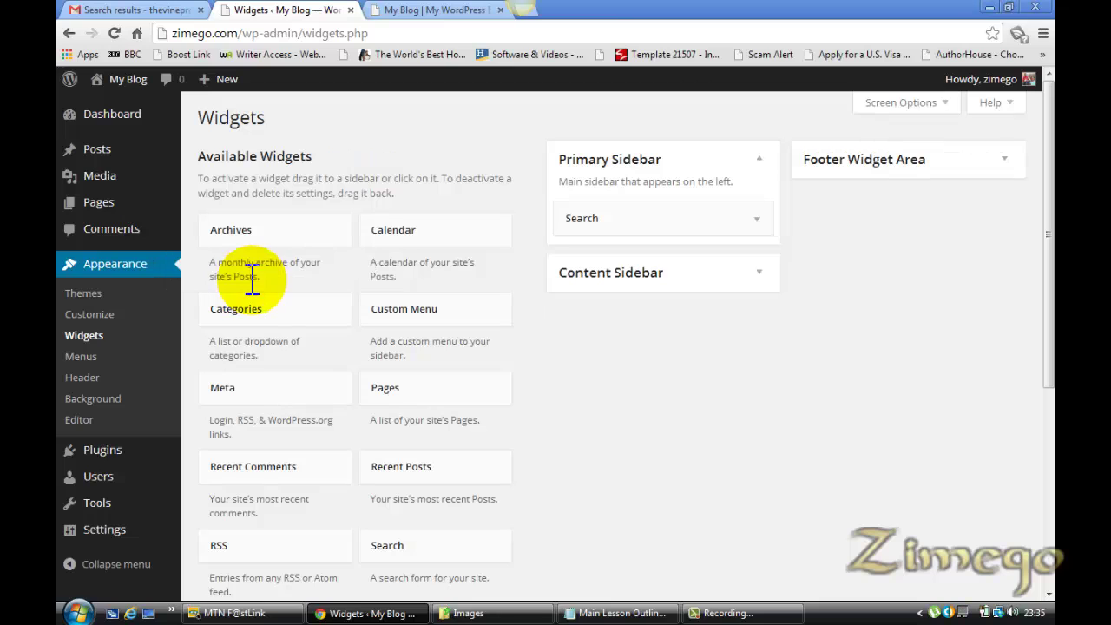
{"action": "left_click", "coordinate": [639, 612]}
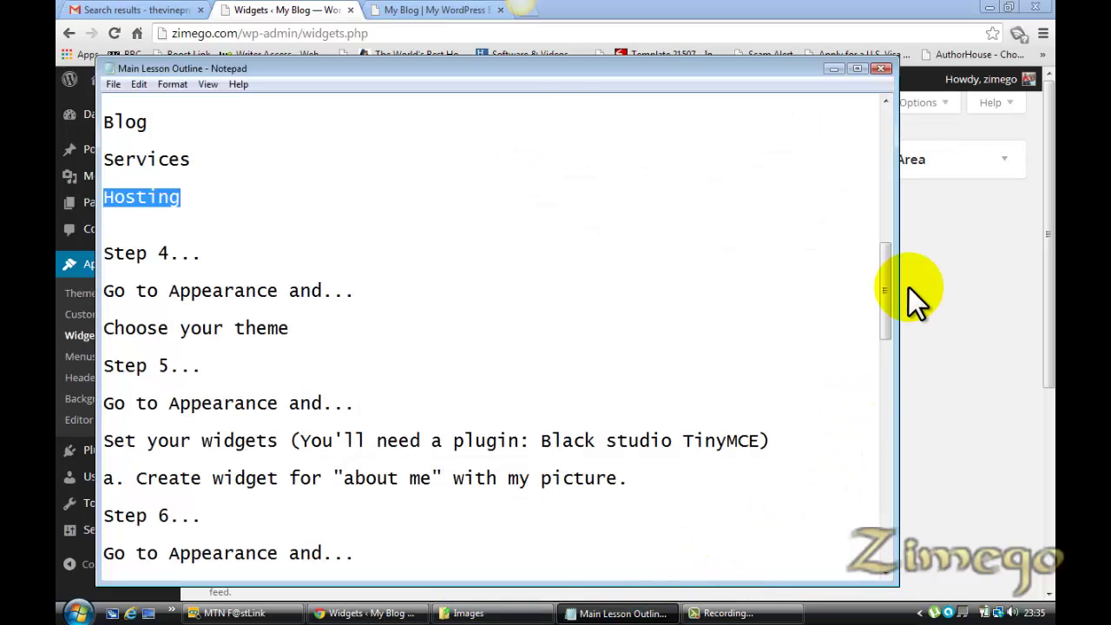
{"action": "left_click_drag", "start_coordinate": [889, 297], "coordinate": [886, 320]}
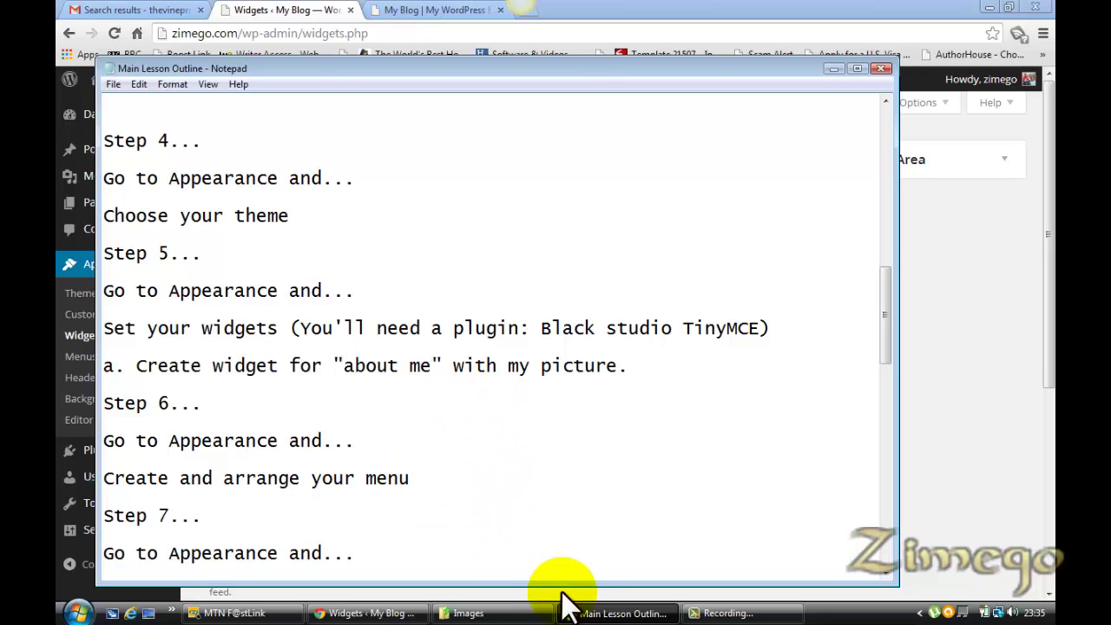
{"action": "left_click", "coordinate": [304, 12]}
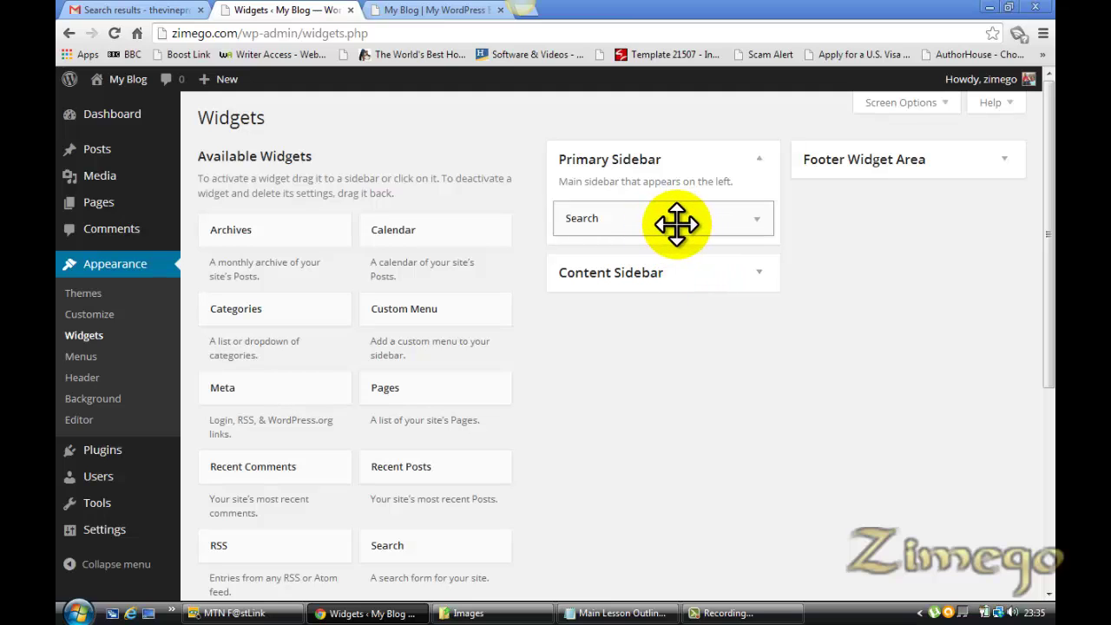
{"action": "left_click", "coordinate": [642, 224]}
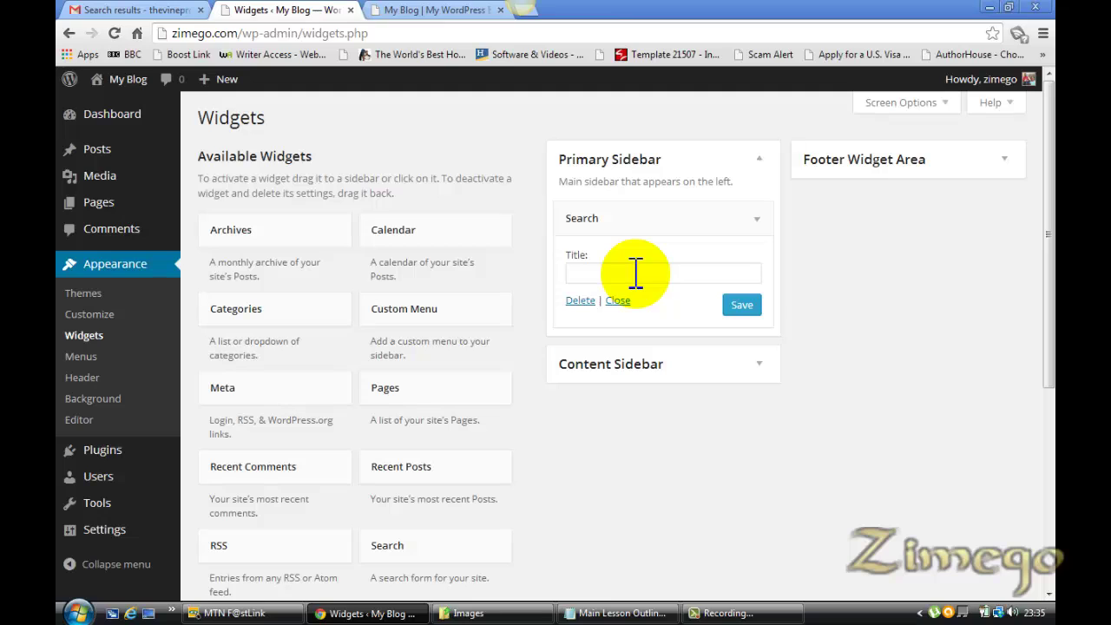
{"action": "left_click", "coordinate": [402, 156]}
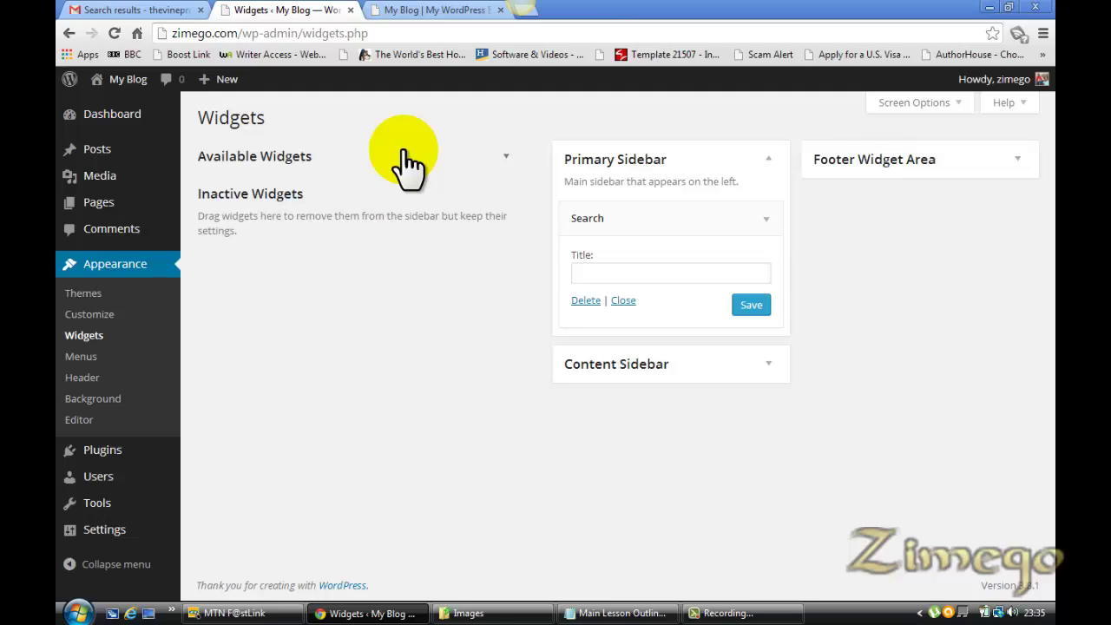
{"action": "left_click", "coordinate": [109, 450]}
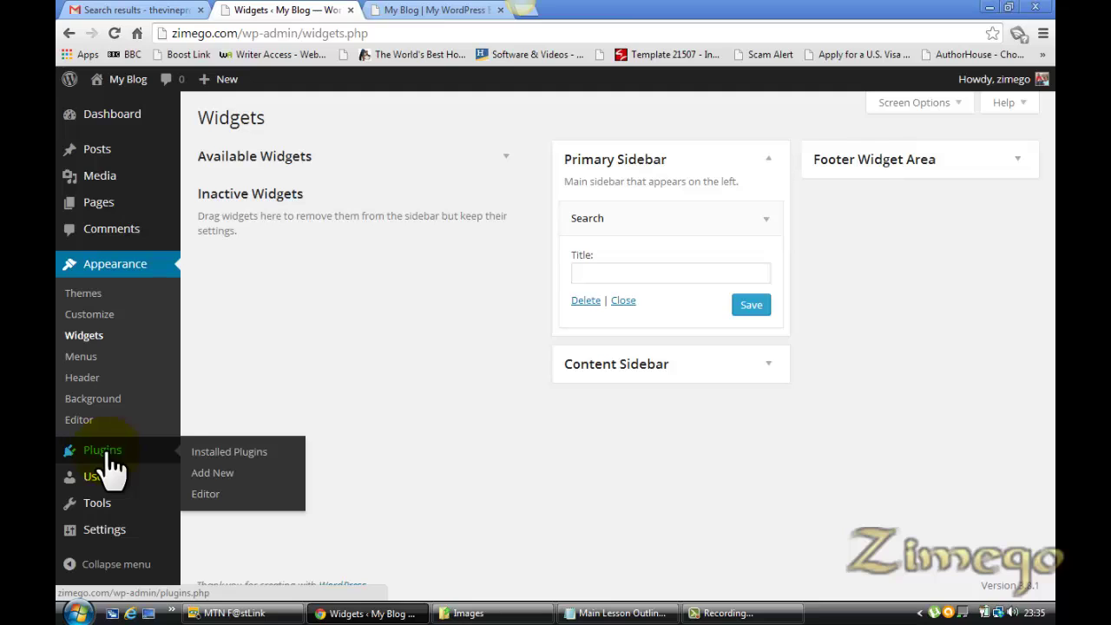
{"action": "mouse_move", "coordinate": [108, 456]}
{"action": "left_mouse_down"}
{"action": "mouse_move", "coordinate": [182, 467]}
{"action": "mouse_move", "coordinate": [174, 446]}
{"action": "mouse_move", "coordinate": [124, 458]}
{"action": "left_mouse_up"}
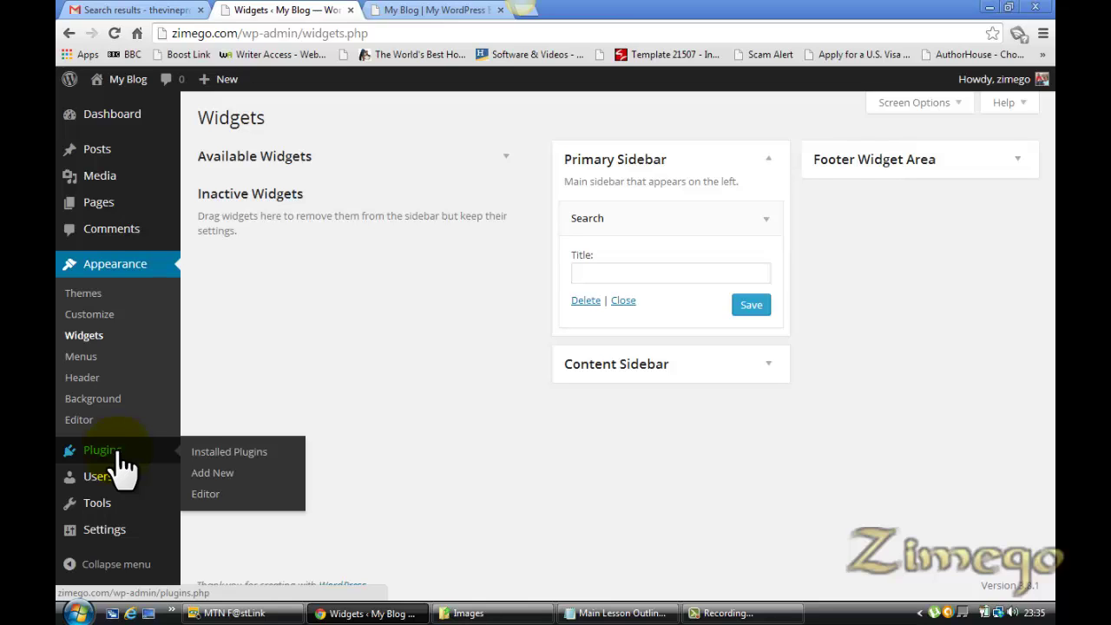
Open Plugins > Add New and copy 'Black studio TinyMCE' from the lesson outline
{"action": "left_click", "coordinate": [230, 491]}
{"action": "left_click", "coordinate": [620, 612]}
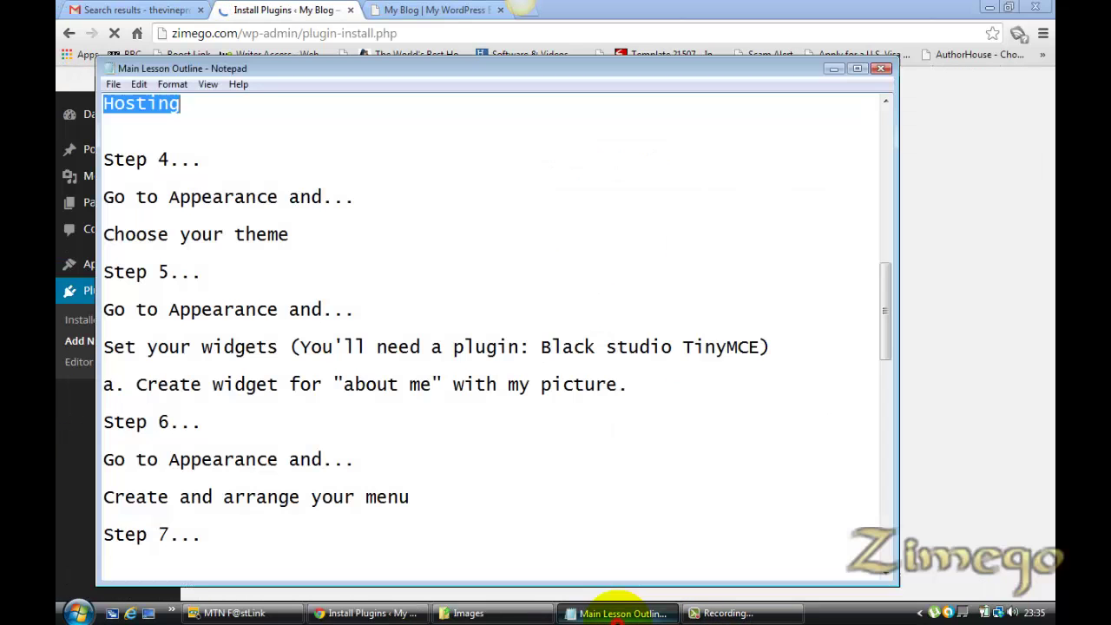
{"action": "left_click", "coordinate": [760, 346]}
{"action": "double_click", "coordinate": [760, 347]}
{"action": "left_click_drag", "start_coordinate": [764, 346], "coordinate": [758, 347]}
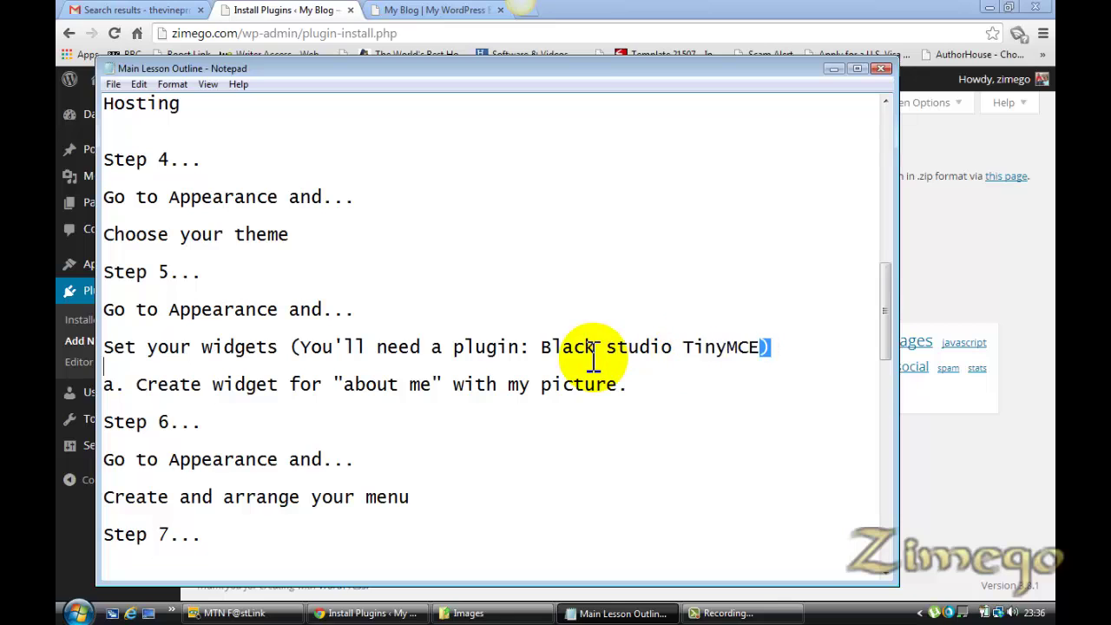
{"action": "left_click_drag", "start_coordinate": [594, 355], "coordinate": [543, 343]}
{"action": "key", "text": "ctrl+c"}
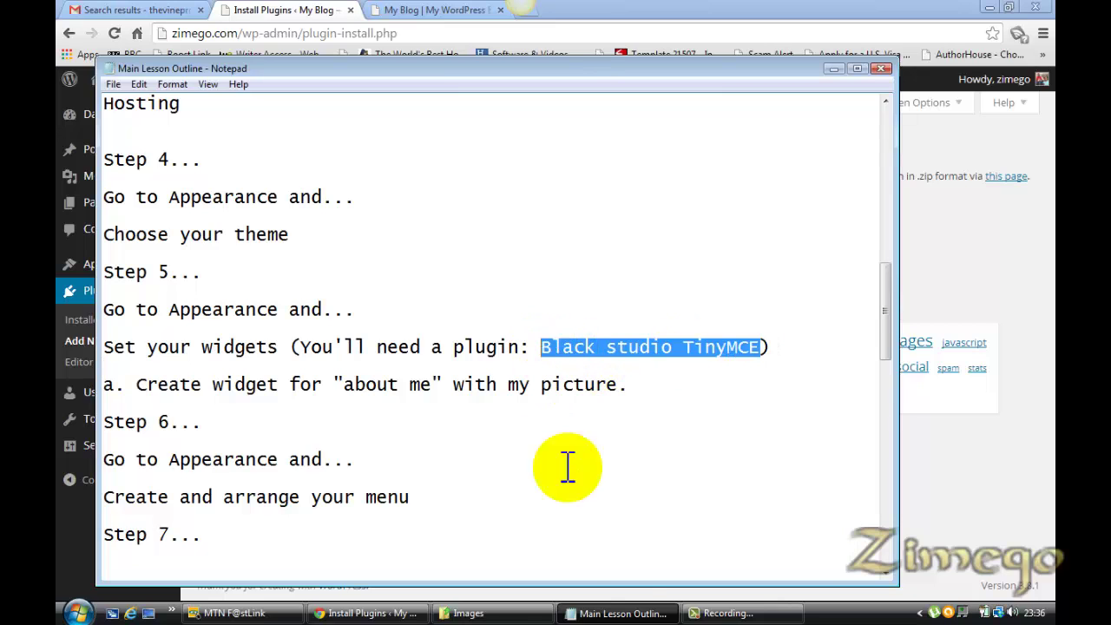
{"action": "left_click", "coordinate": [375, 614]}
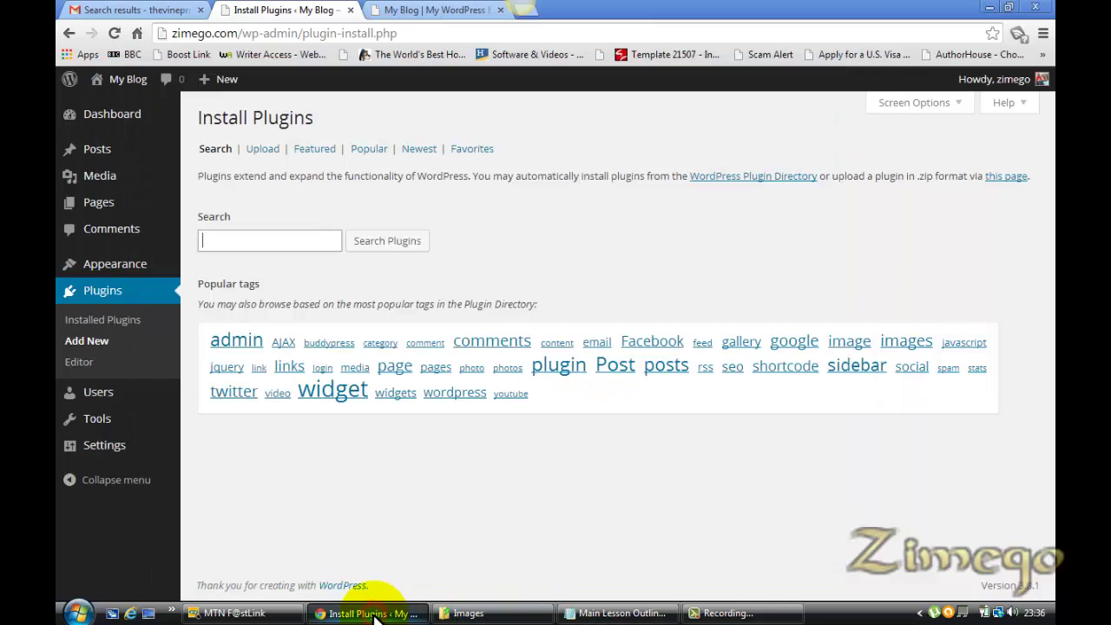
Paste 'Black studio TinyMCE' into the plugin search and run the search
{"action": "key", "text": "ctrl+v"}
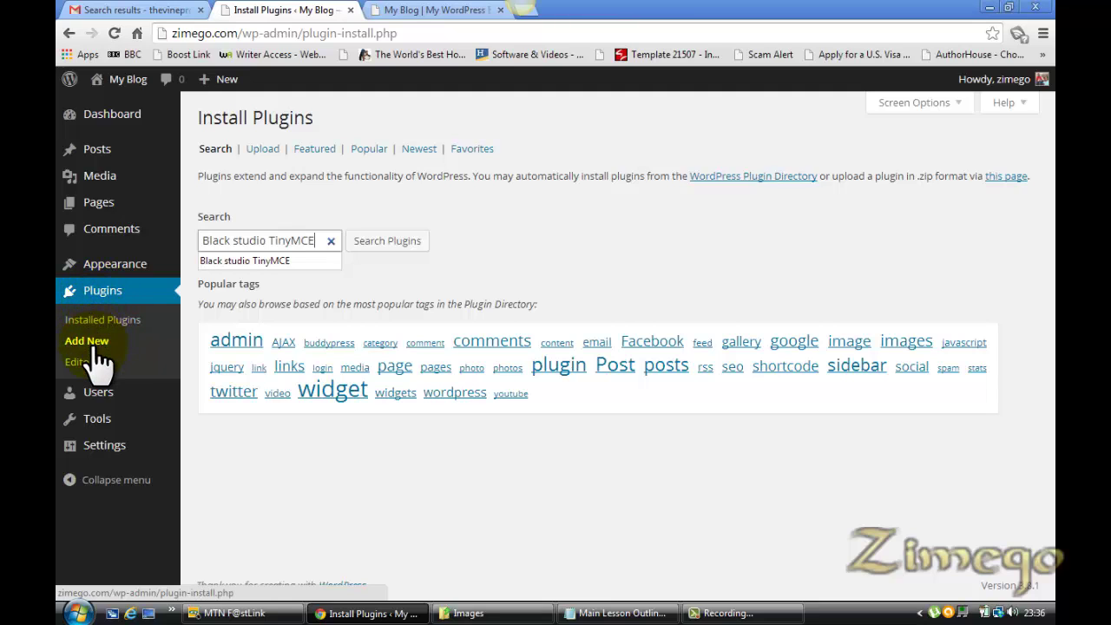
{"action": "left_click", "coordinate": [398, 242]}
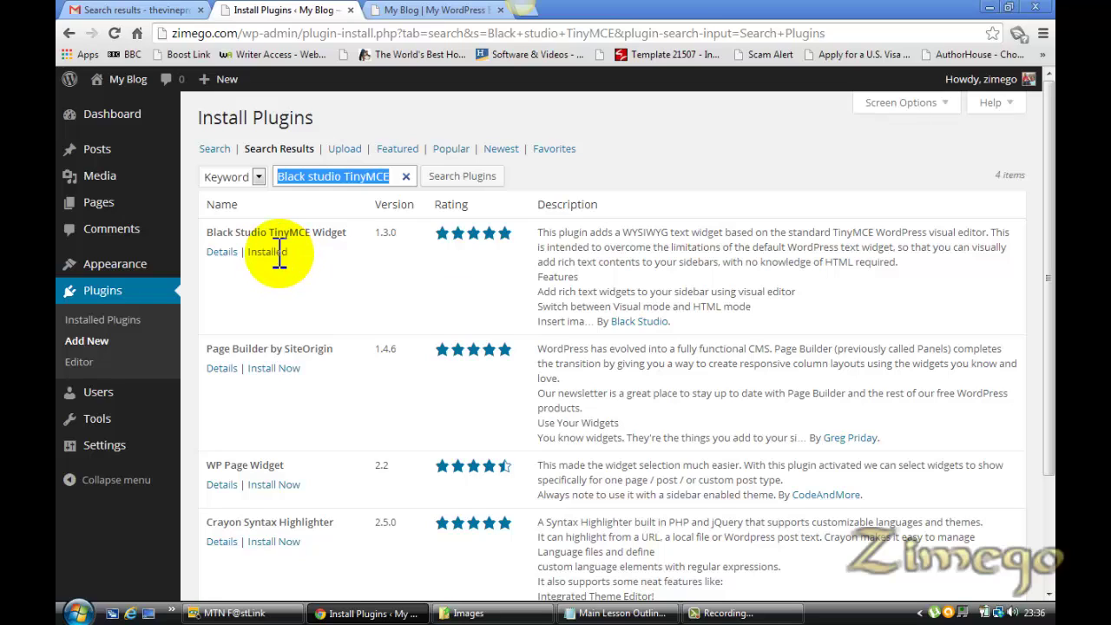
{"action": "mouse_move", "coordinate": [123, 392]}
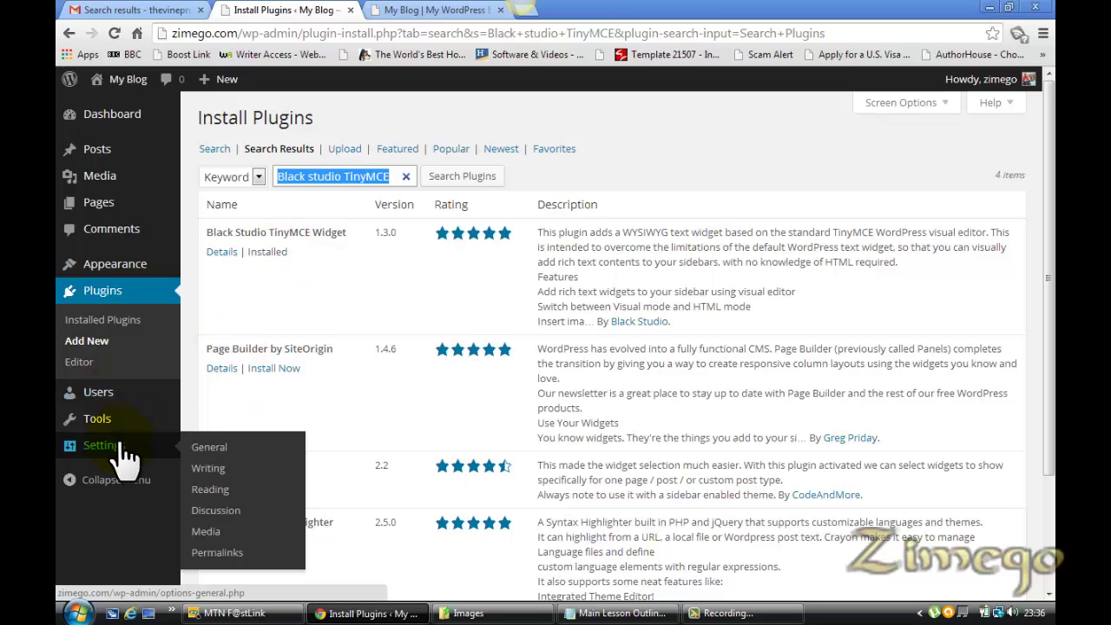
Activate Black Studio TinyMCE Widget from the Installed Plugins list
{"action": "left_click", "coordinate": [113, 321]}
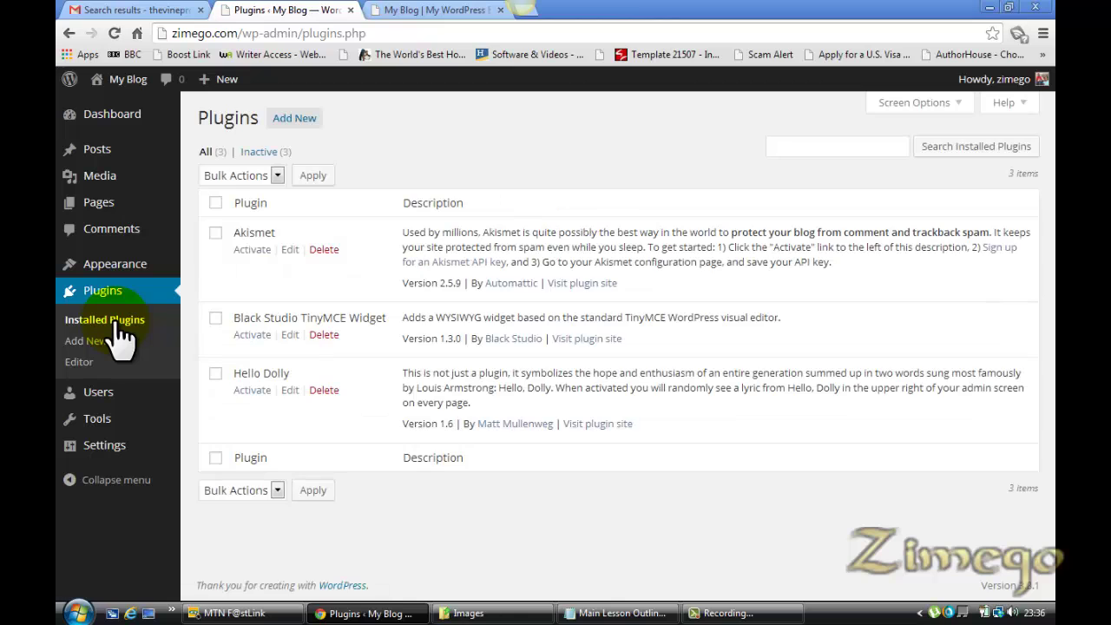
{"action": "left_click", "coordinate": [246, 336]}
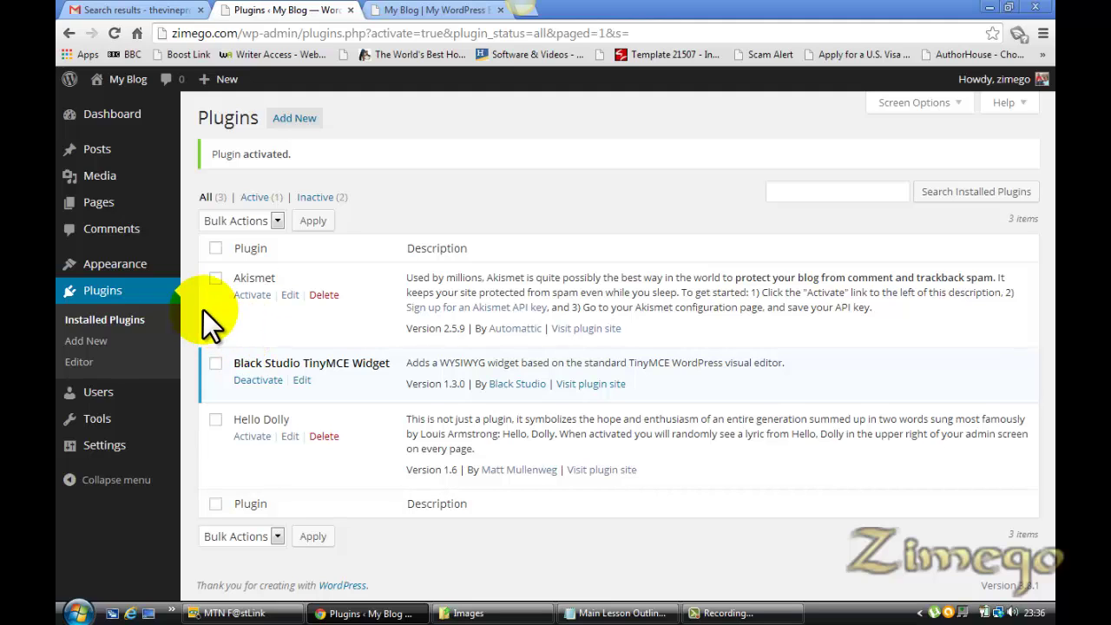
{"action": "left_click", "coordinate": [611, 614]}
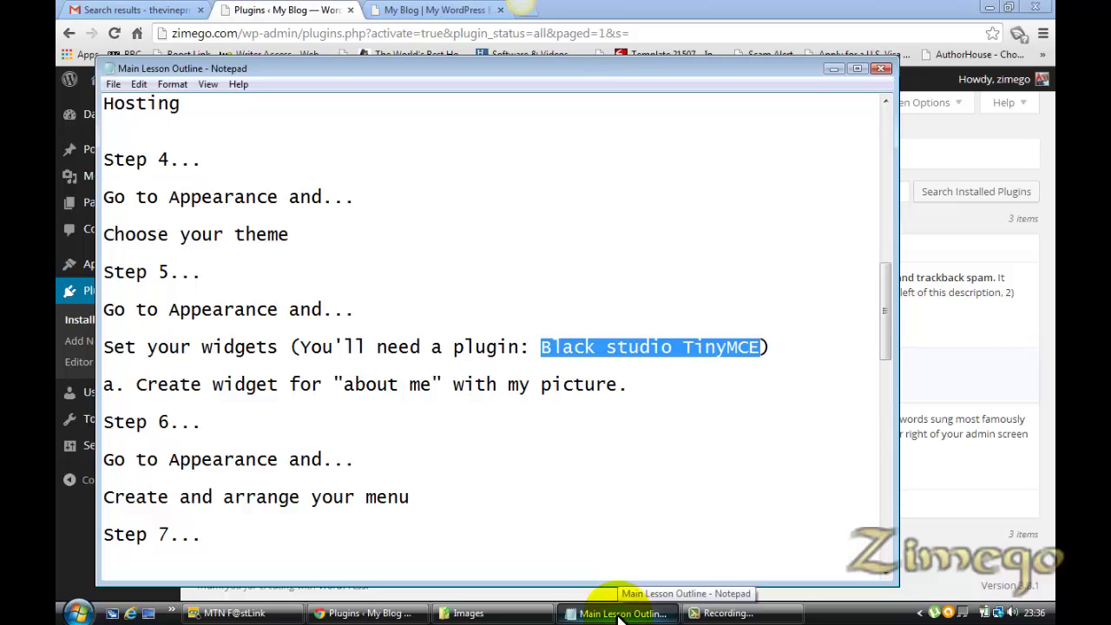
{"action": "left_click", "coordinate": [293, 11]}
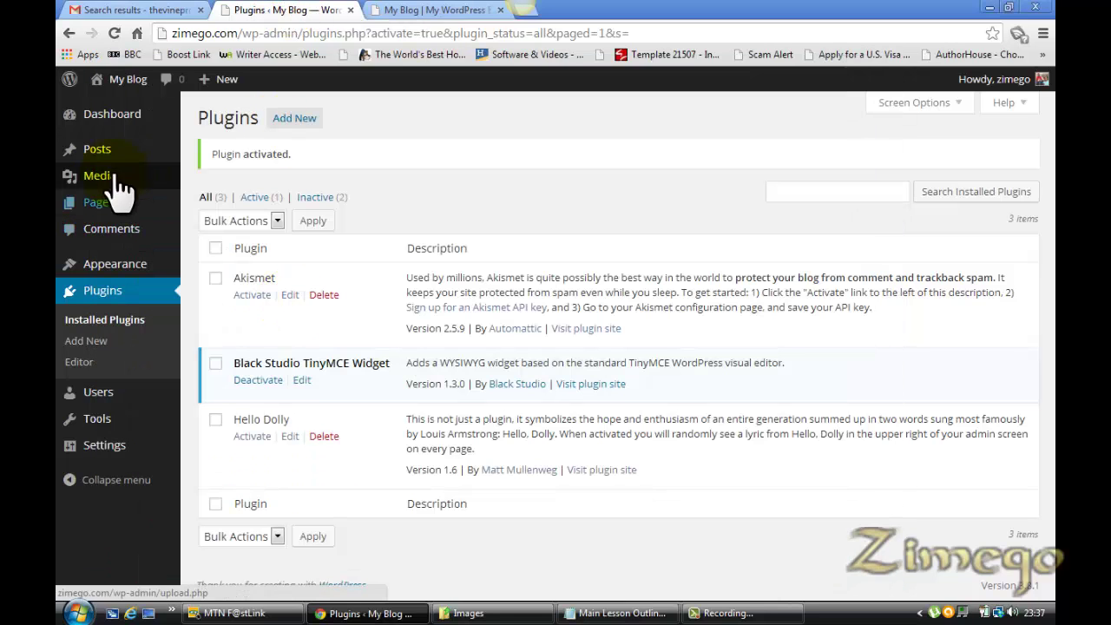
{"action": "mouse_move", "coordinate": [122, 266]}
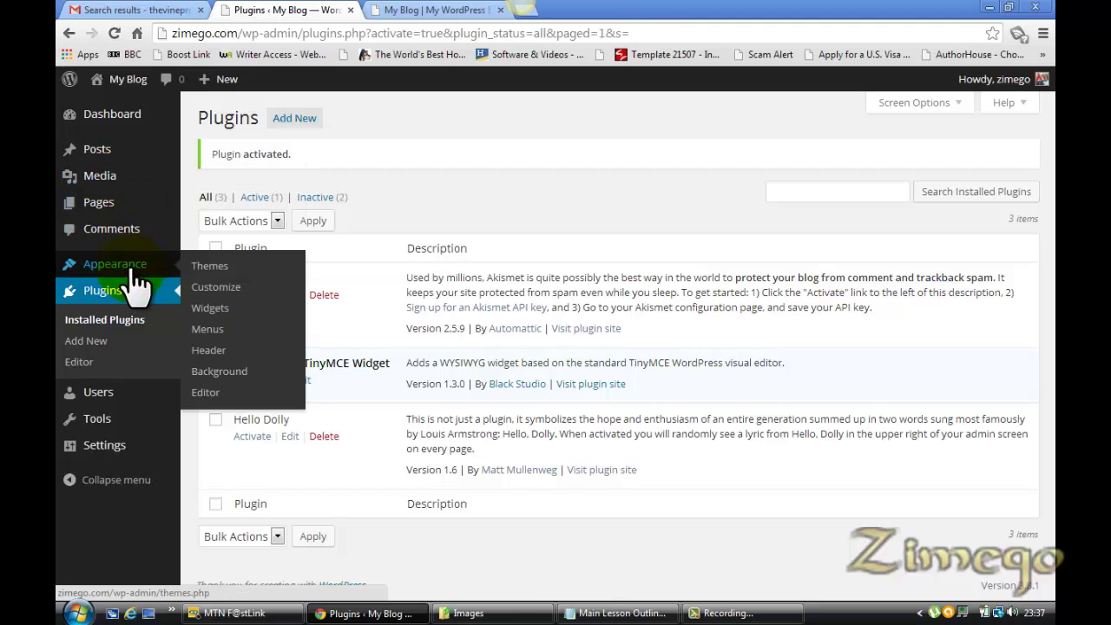
Drop a Black Studio TinyMCE widget below Search and type 'I am a veteran internet marketer.'
{"action": "left_click", "coordinate": [209, 309]}
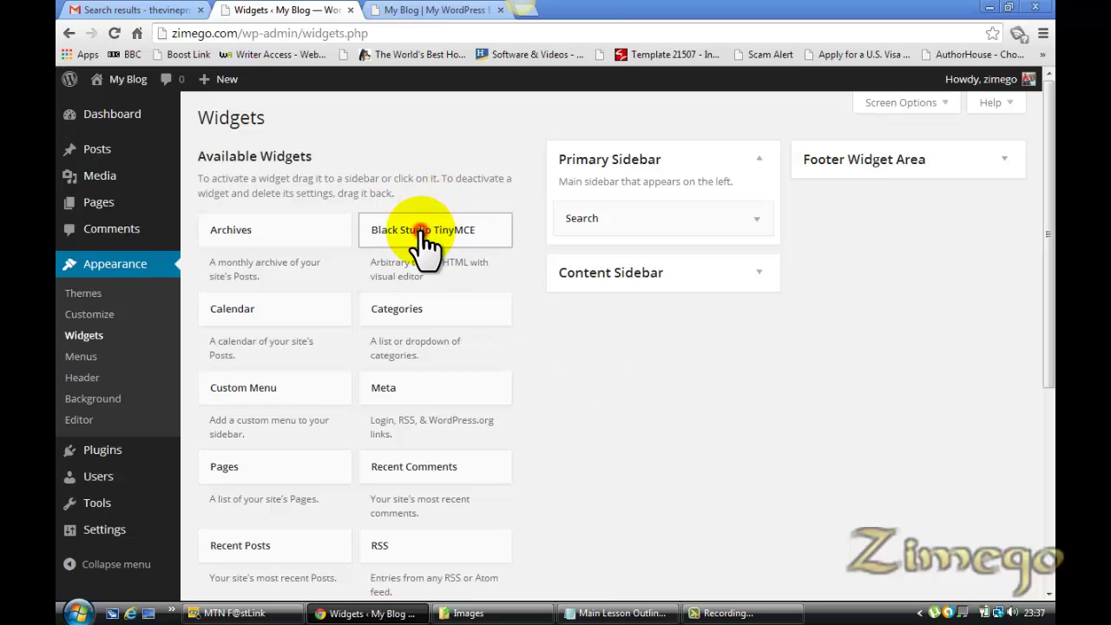
{"action": "left_click_drag", "start_coordinate": [426, 246], "coordinate": [648, 313]}
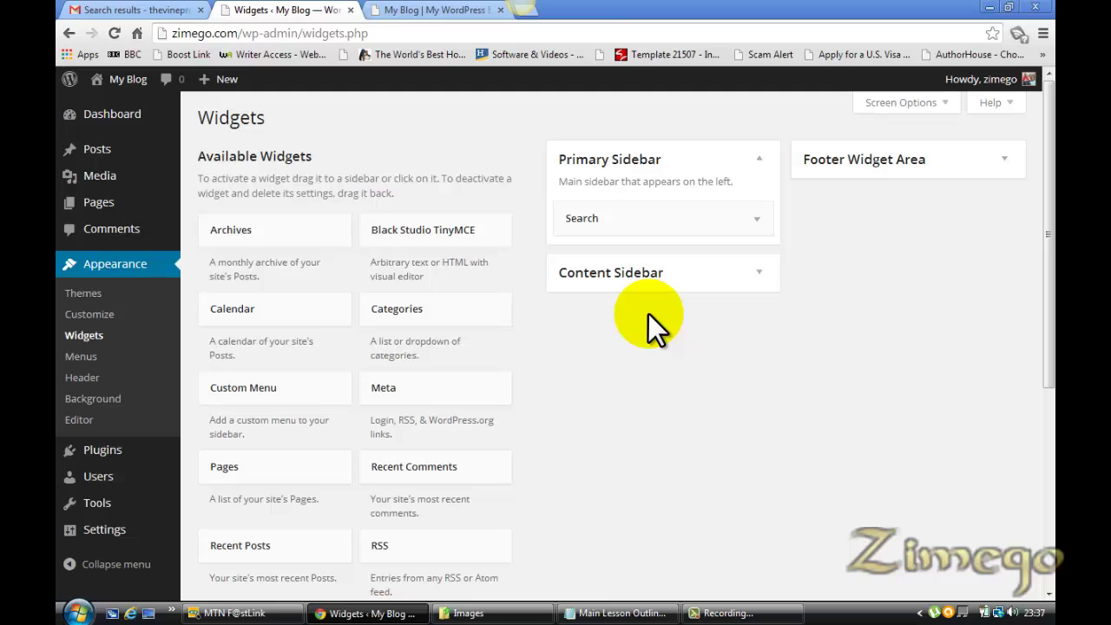
{"action": "left_click_drag", "start_coordinate": [437, 236], "coordinate": [712, 312]}
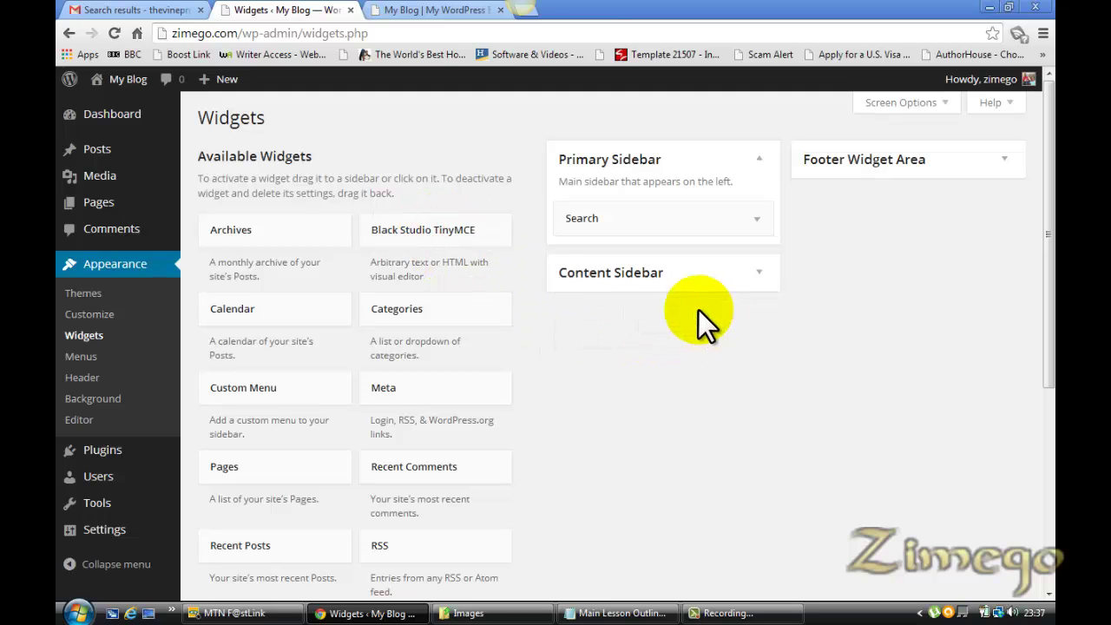
{"action": "left_click_drag", "start_coordinate": [456, 229], "coordinate": [663, 262]}
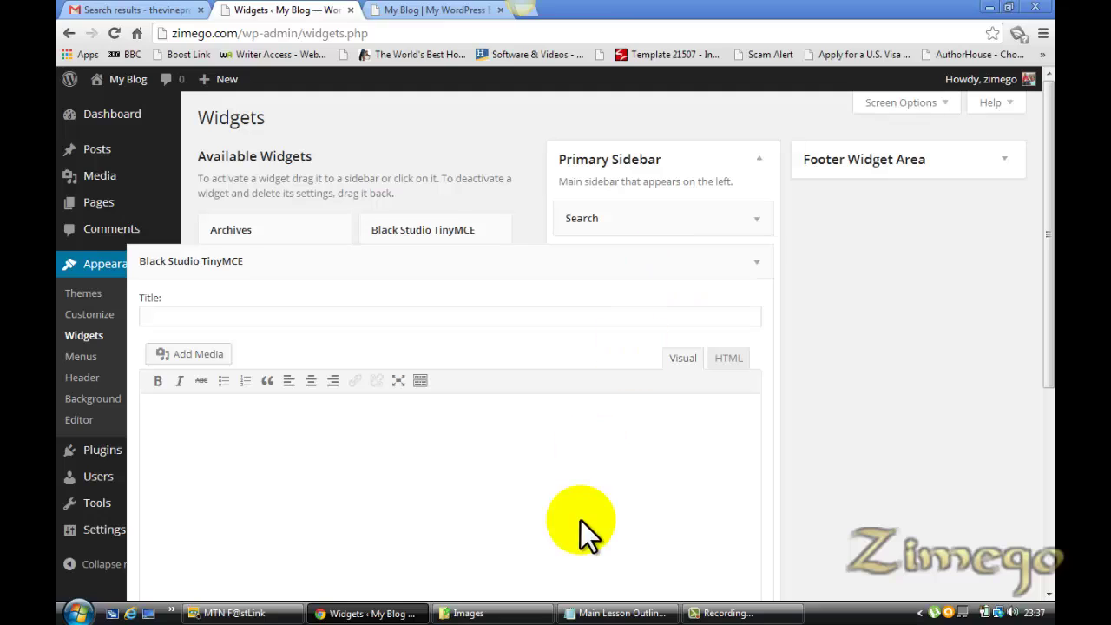
{"action": "left_click", "coordinate": [237, 447]}
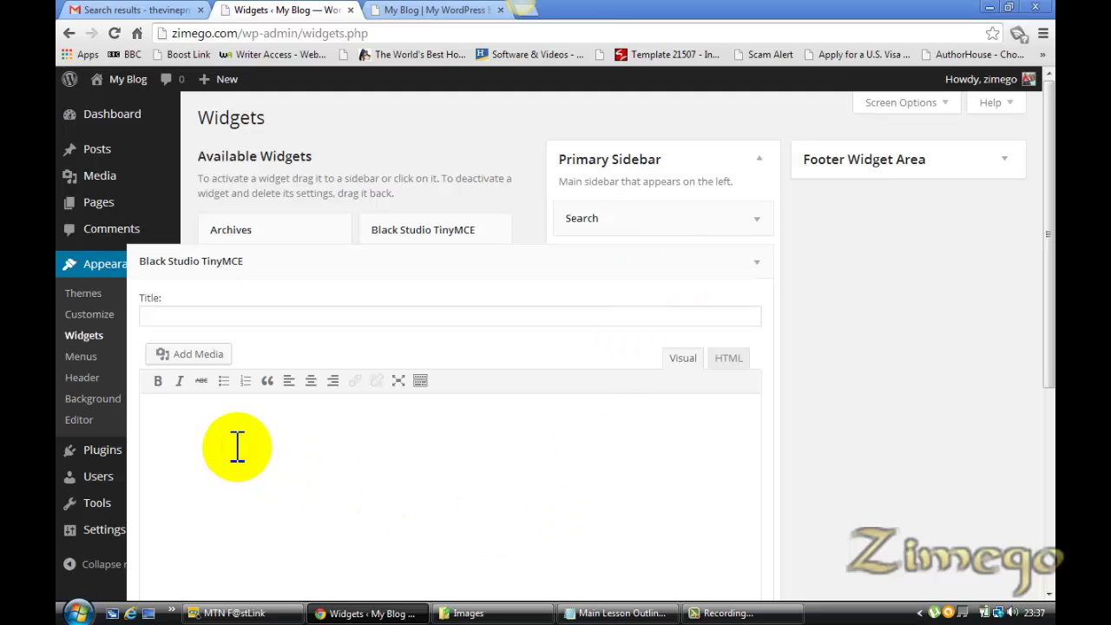
{"action": "type", "text": "I am a veteran internet marketer."}
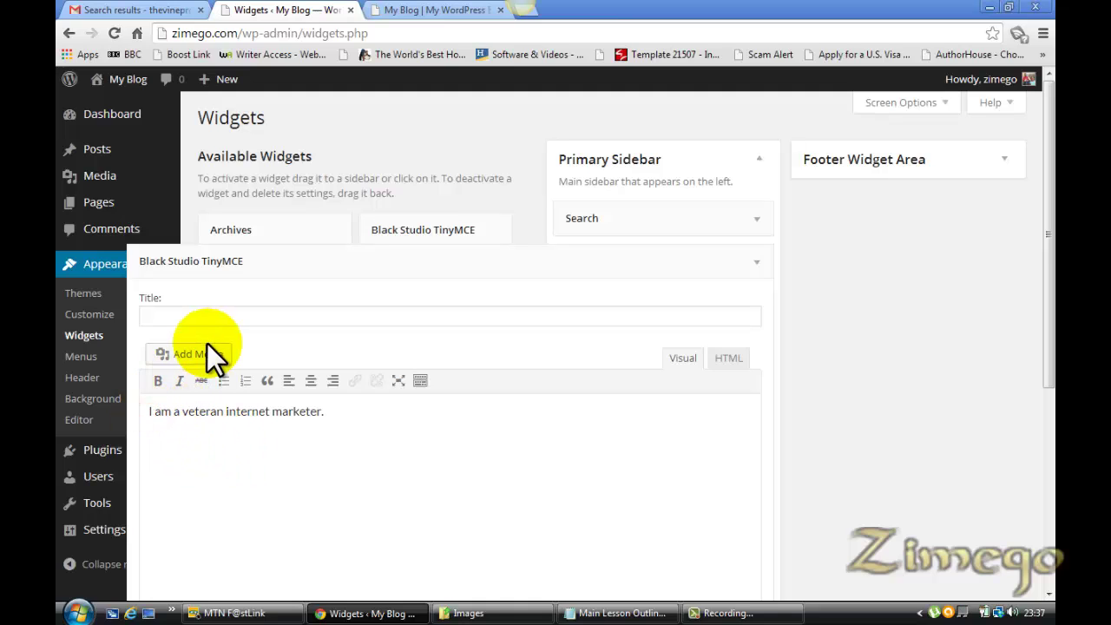
Upload the My Pic photo through the widget's media inserter
{"action": "left_click", "coordinate": [197, 357]}
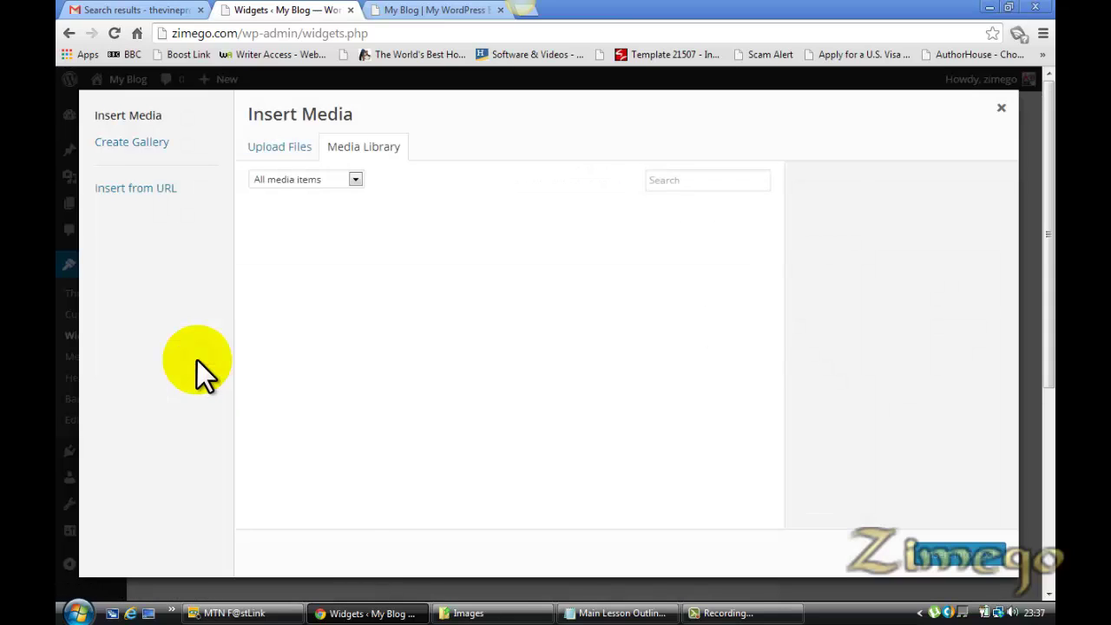
{"action": "left_click", "coordinate": [280, 152]}
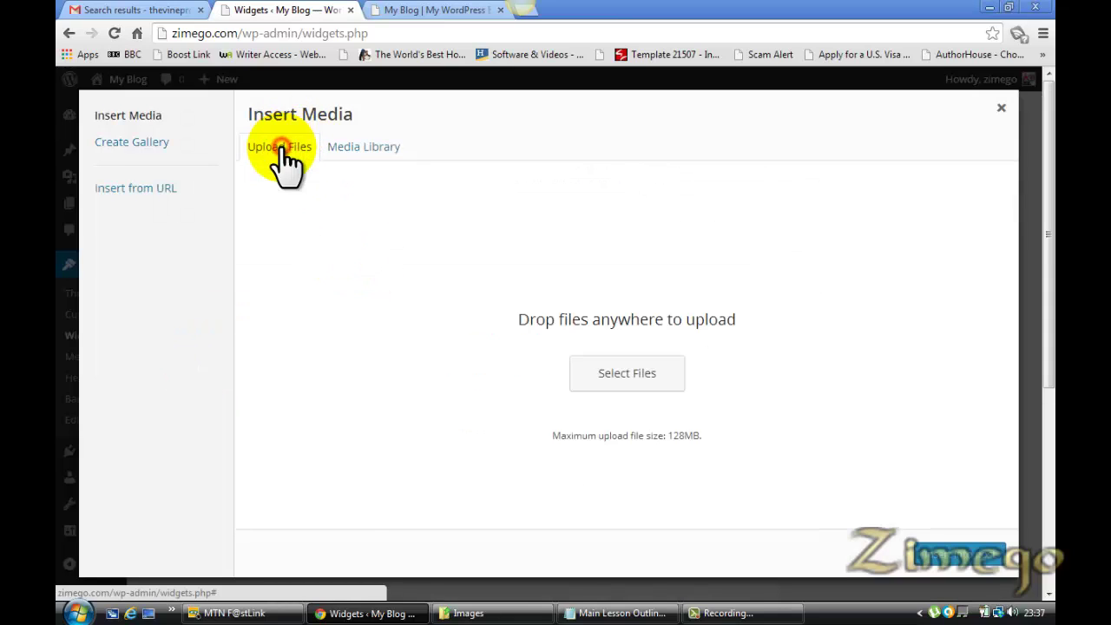
{"action": "left_click", "coordinate": [642, 375]}
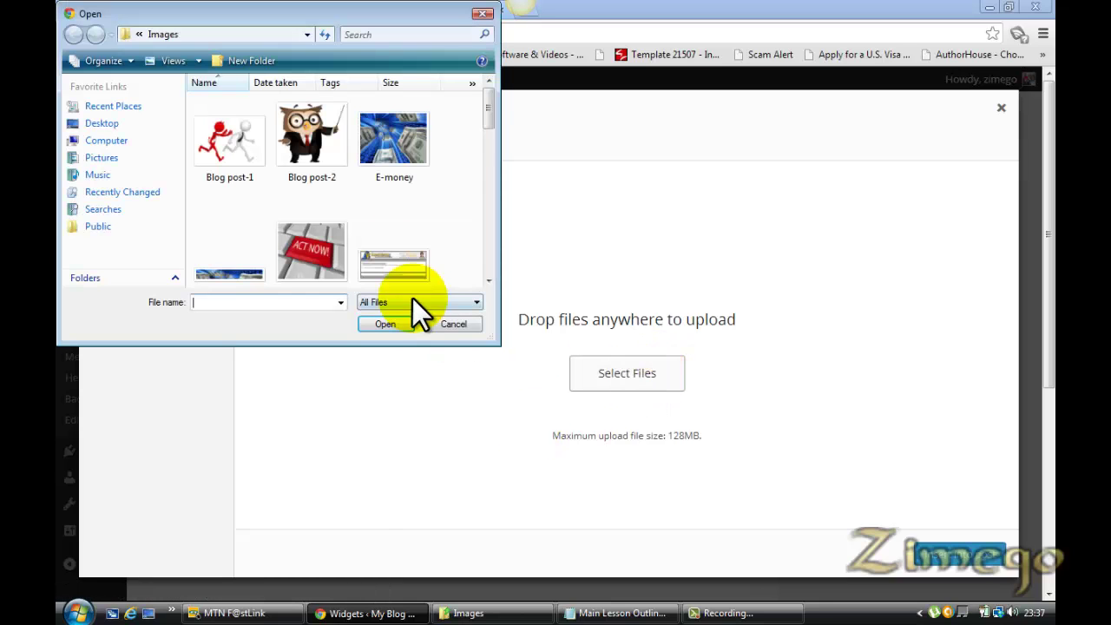
{"action": "left_click_drag", "start_coordinate": [490, 107], "coordinate": [486, 184]}
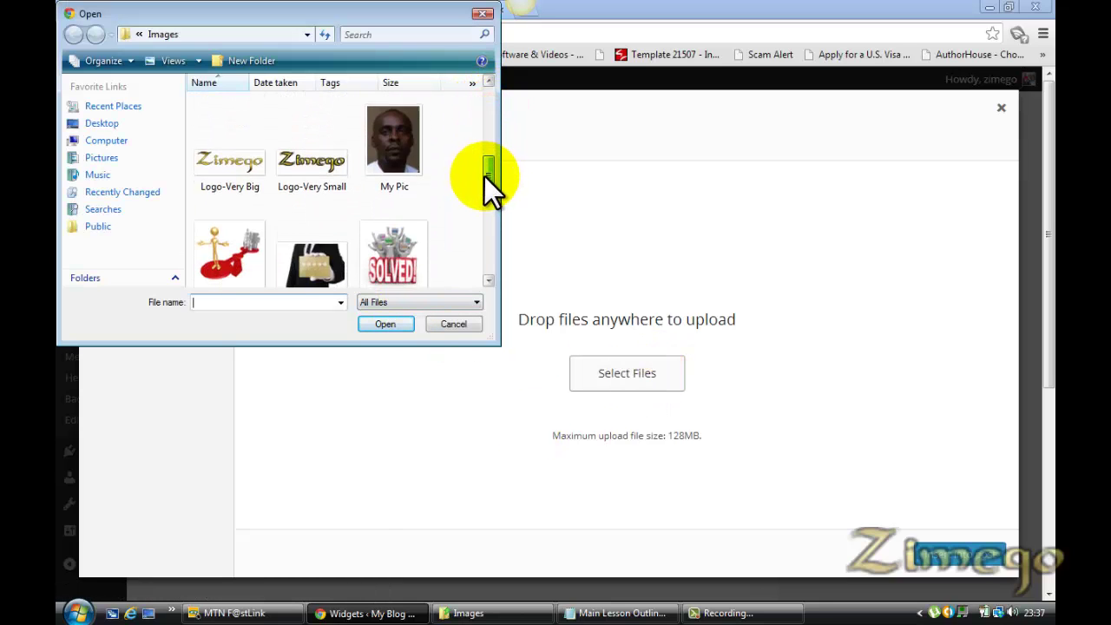
{"action": "double_click", "coordinate": [394, 143]}
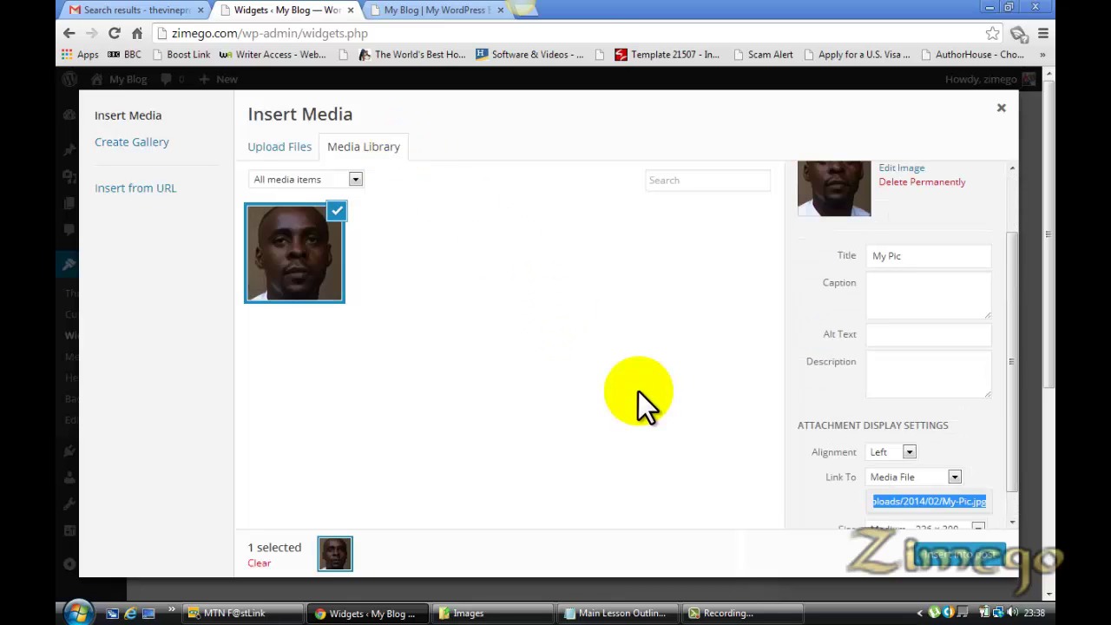
Insert the photo into the widget text at 150 × 150 thumbnail size
{"action": "left_click_drag", "start_coordinate": [1018, 365], "coordinate": [1013, 326]}
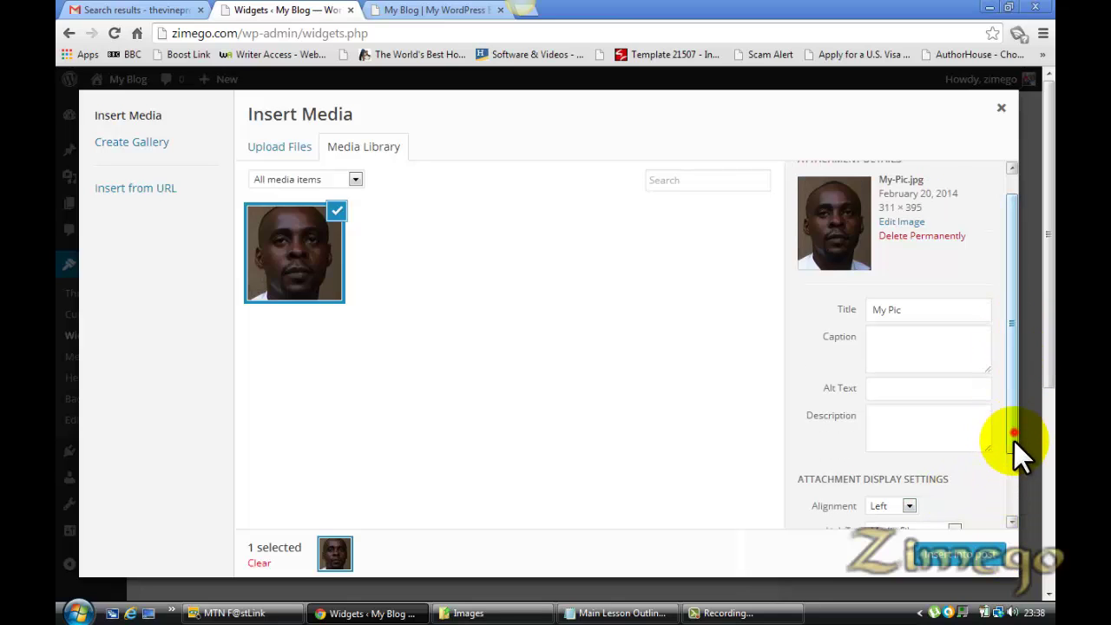
{"action": "left_click_drag", "start_coordinate": [1013, 438], "coordinate": [1012, 514]}
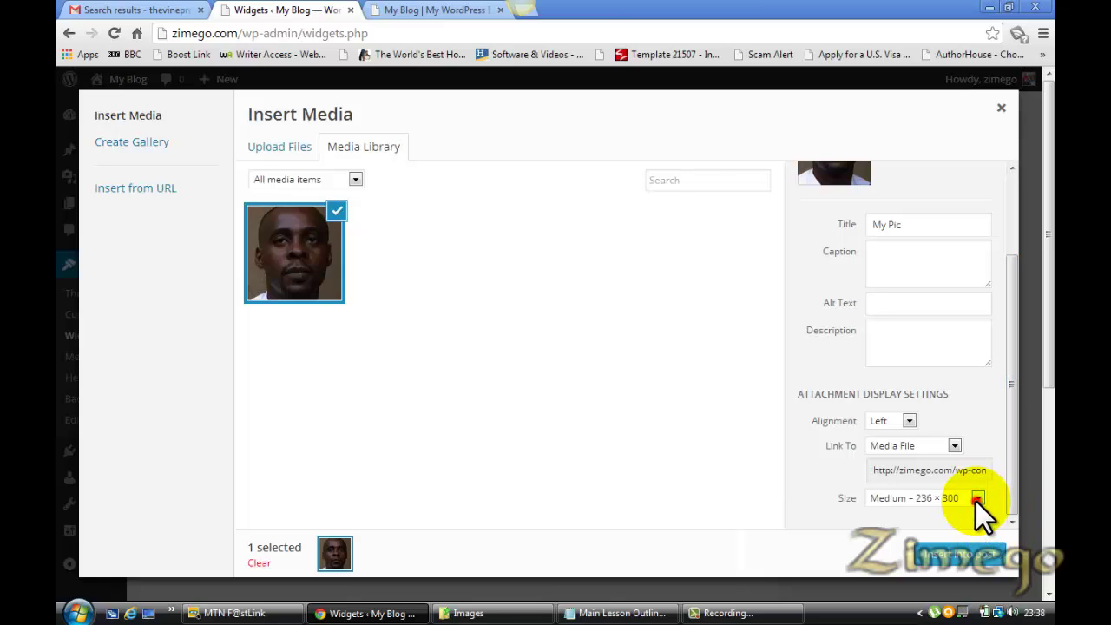
{"action": "left_click", "coordinate": [975, 501]}
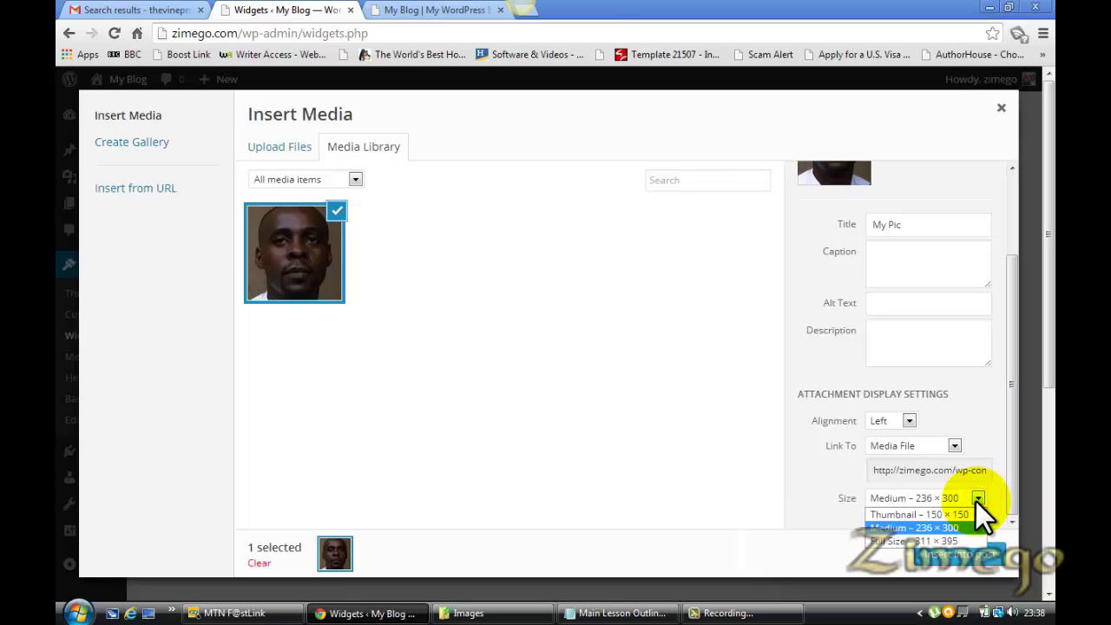
{"action": "left_click", "coordinate": [965, 513]}
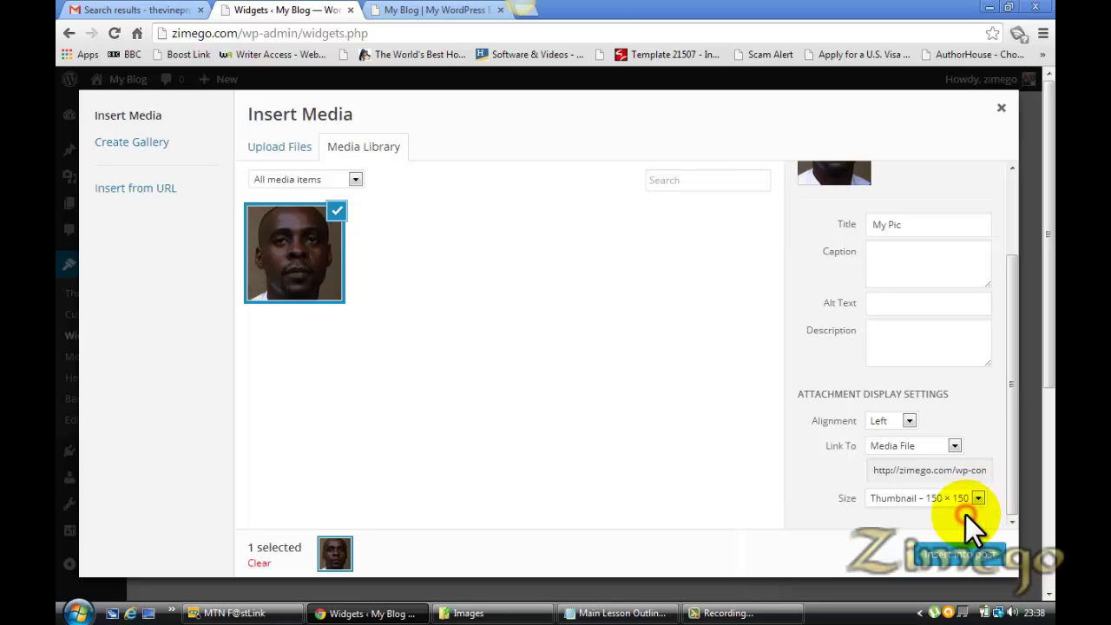
{"action": "left_click", "coordinate": [948, 559]}
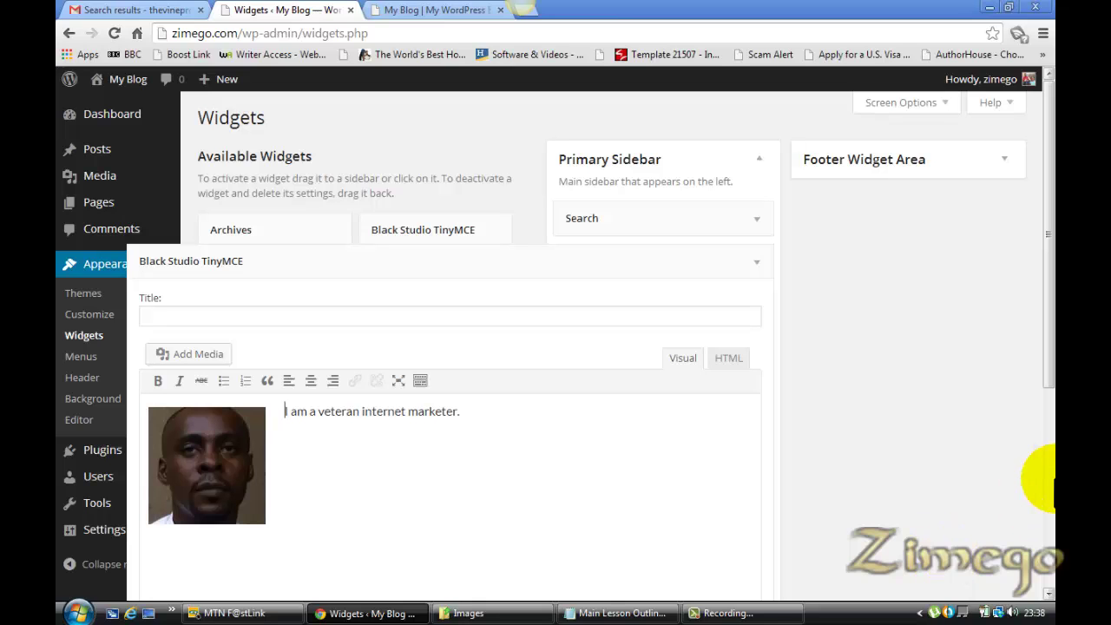
Save the about-me widget and switch to the My Blog homepage
{"action": "left_click_drag", "start_coordinate": [1046, 358], "coordinate": [1046, 486]}
{"action": "left_click", "coordinate": [744, 506]}
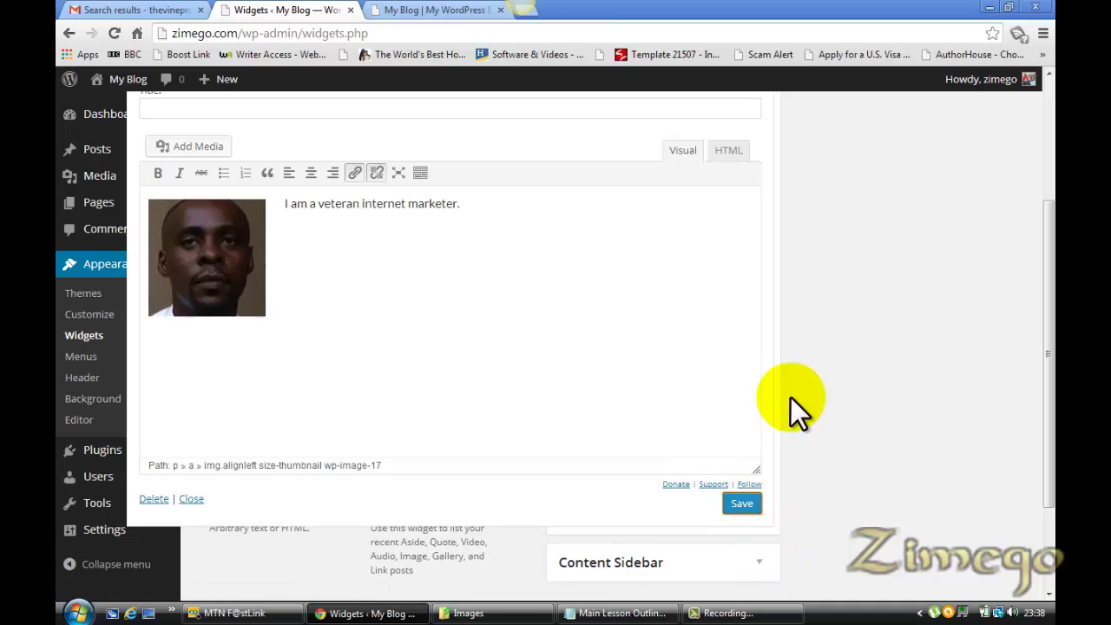
{"action": "left_click", "coordinate": [443, 11]}
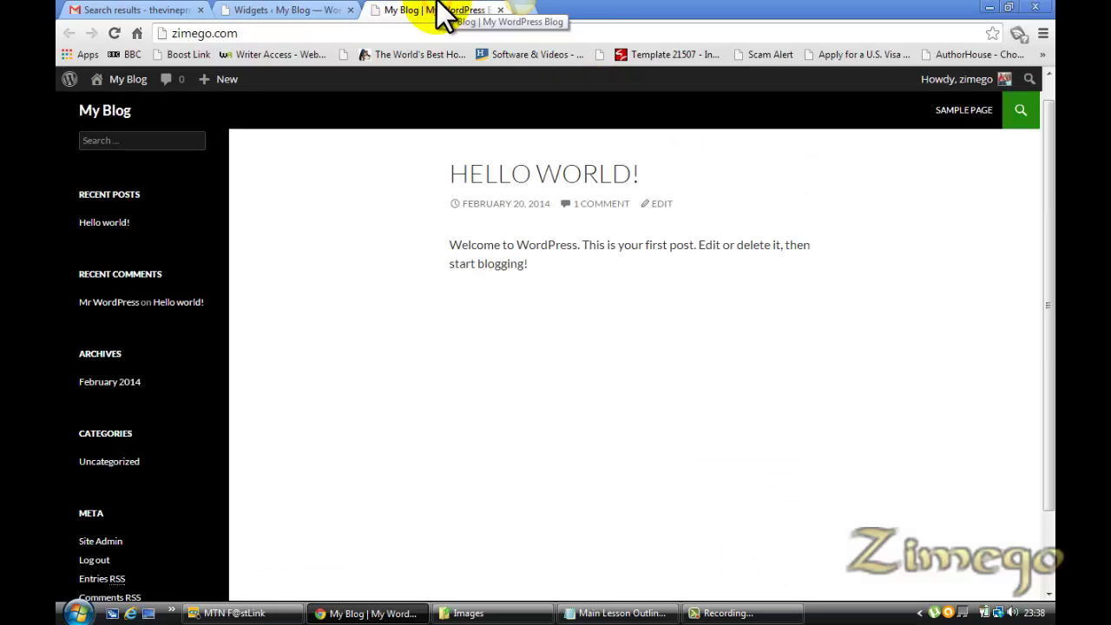
Reload the blog to check the sidebar photo and about-me text, then go back to Widgets
{"action": "key", "text": "F5"}
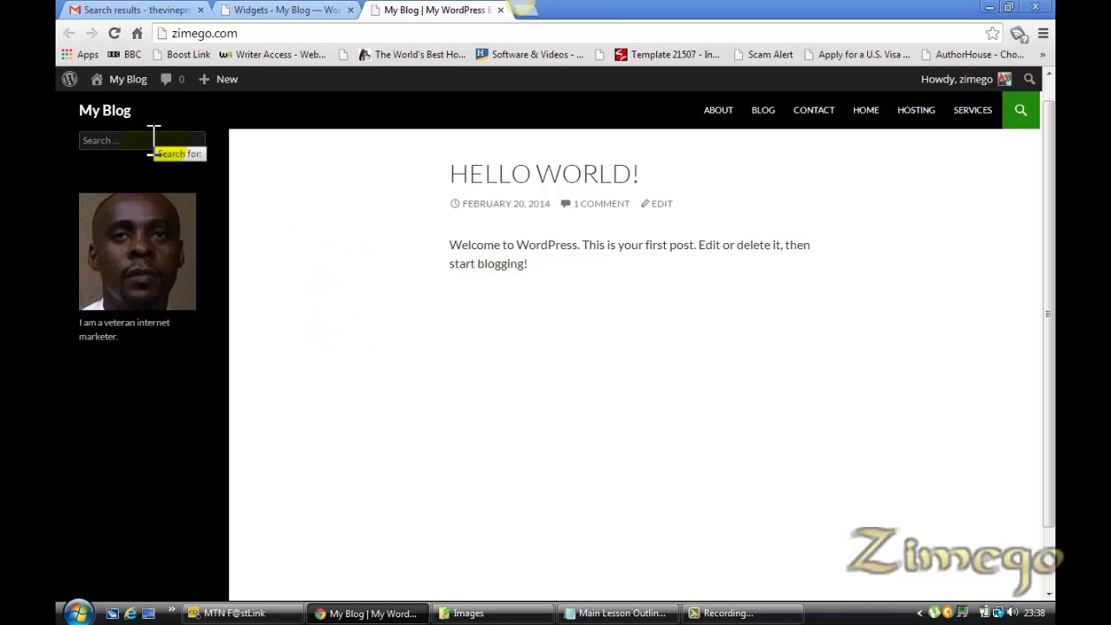
{"action": "left_click", "coordinate": [294, 9]}
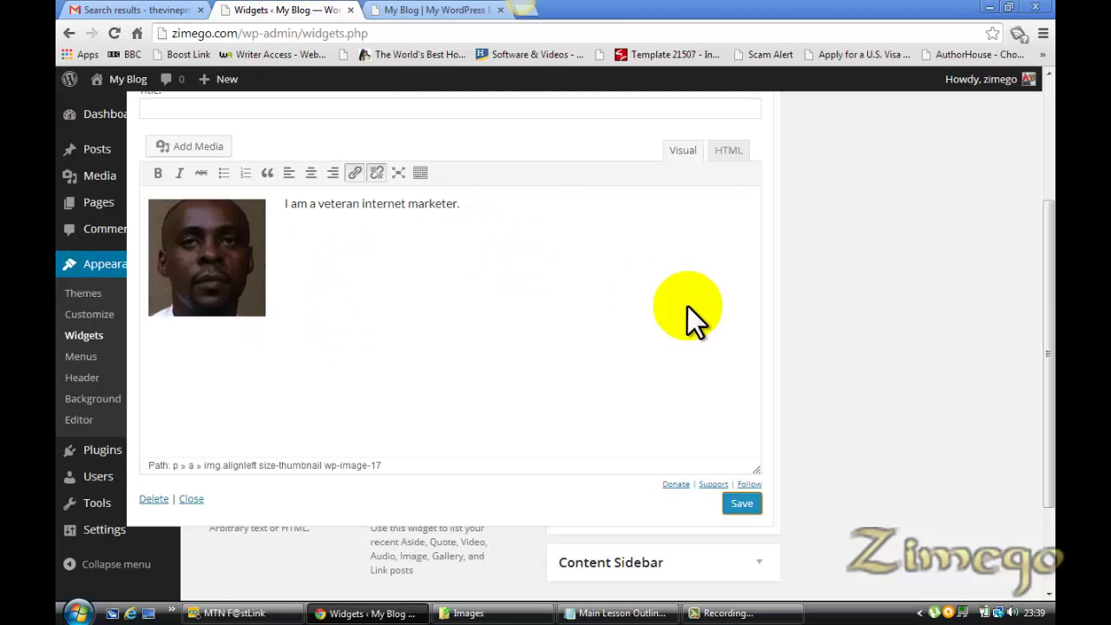
Collapse the about-me widget and add a Content Sidebar TinyMCE widget titled 'Watch My Latest Video'
{"action": "left_click_drag", "start_coordinate": [1047, 421], "coordinate": [1037, 332]}
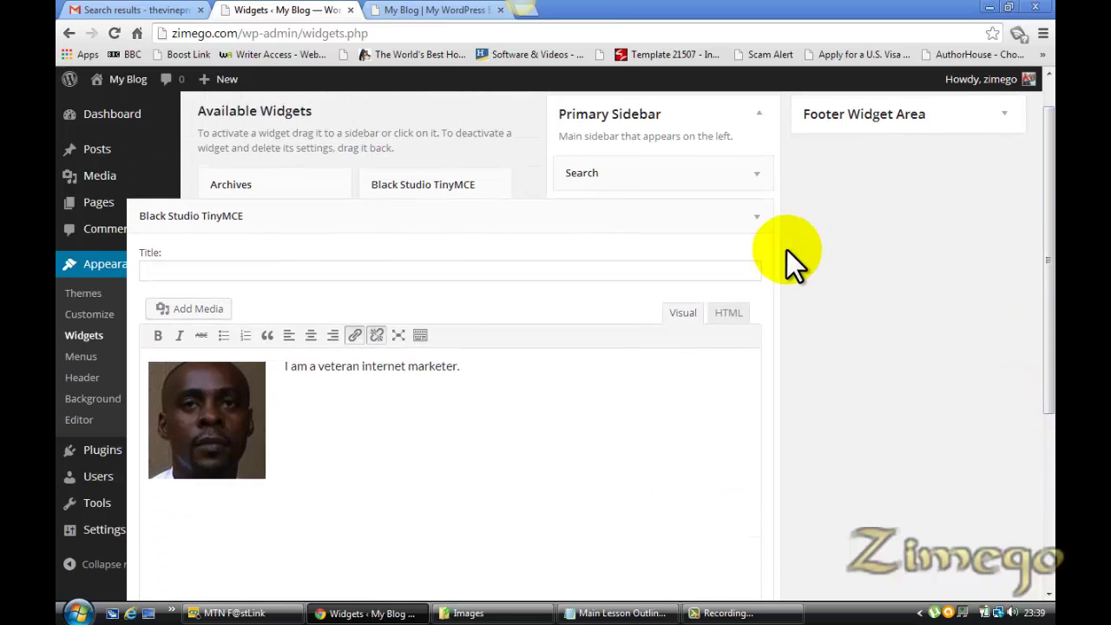
{"action": "left_click", "coordinate": [760, 217]}
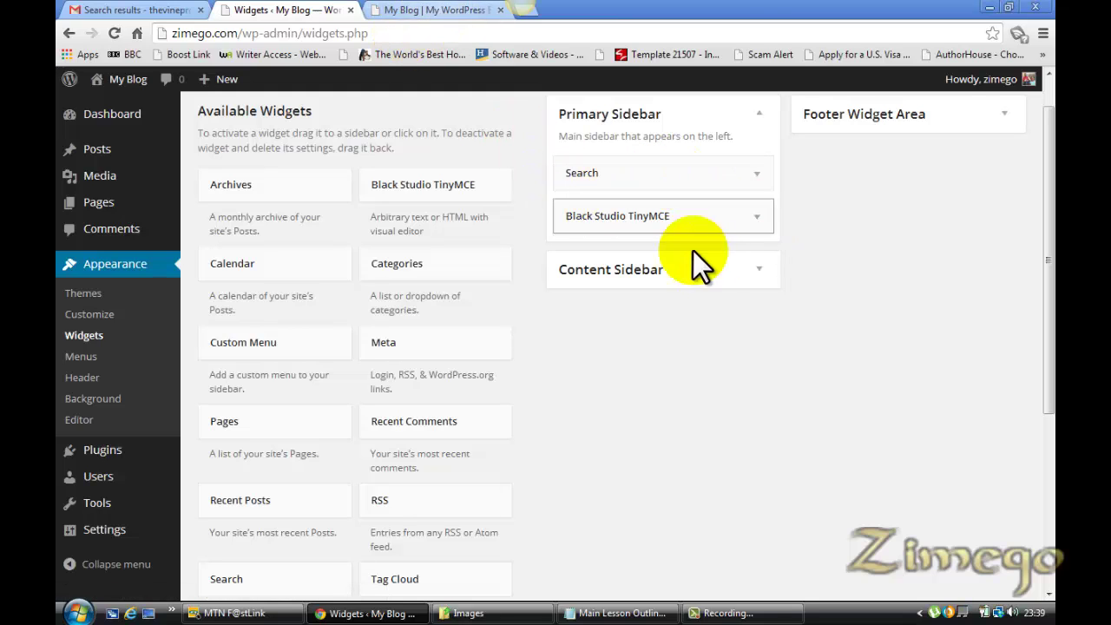
{"action": "left_click_drag", "start_coordinate": [414, 195], "coordinate": [615, 274]}
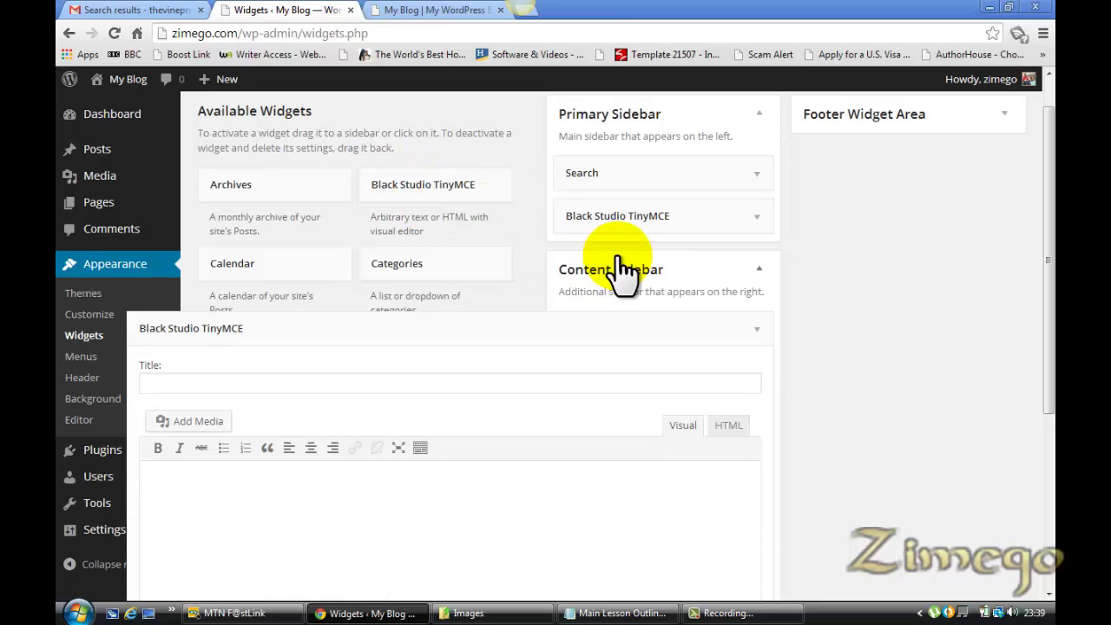
{"action": "left_click", "coordinate": [305, 375]}
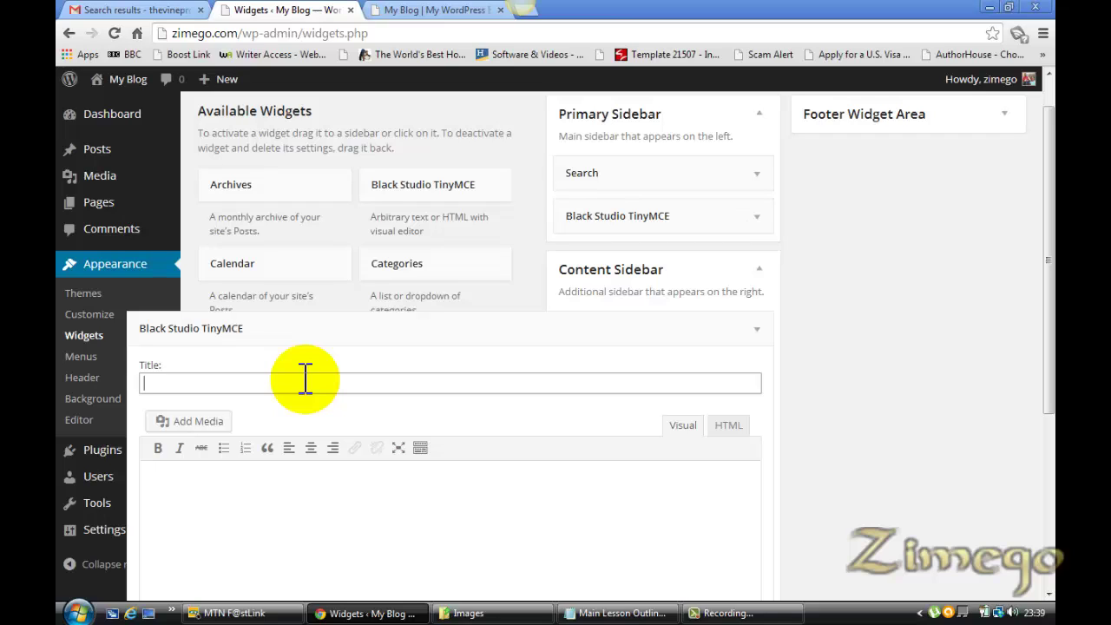
{"action": "type", "text": "Watch My Latest V"}
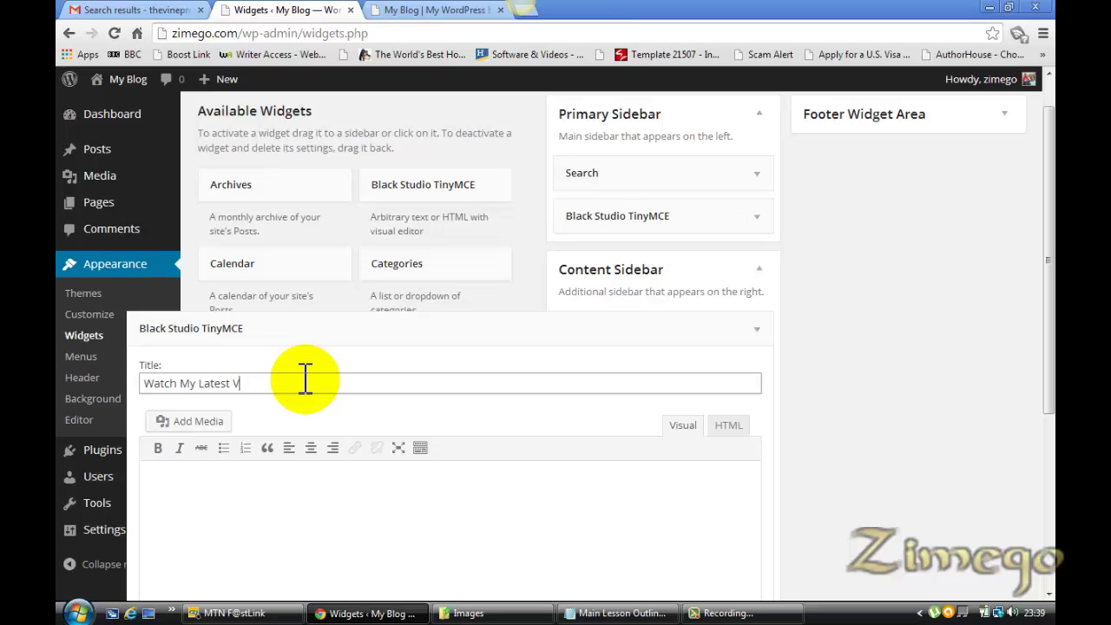
{"action": "type", "text": "ideo"}
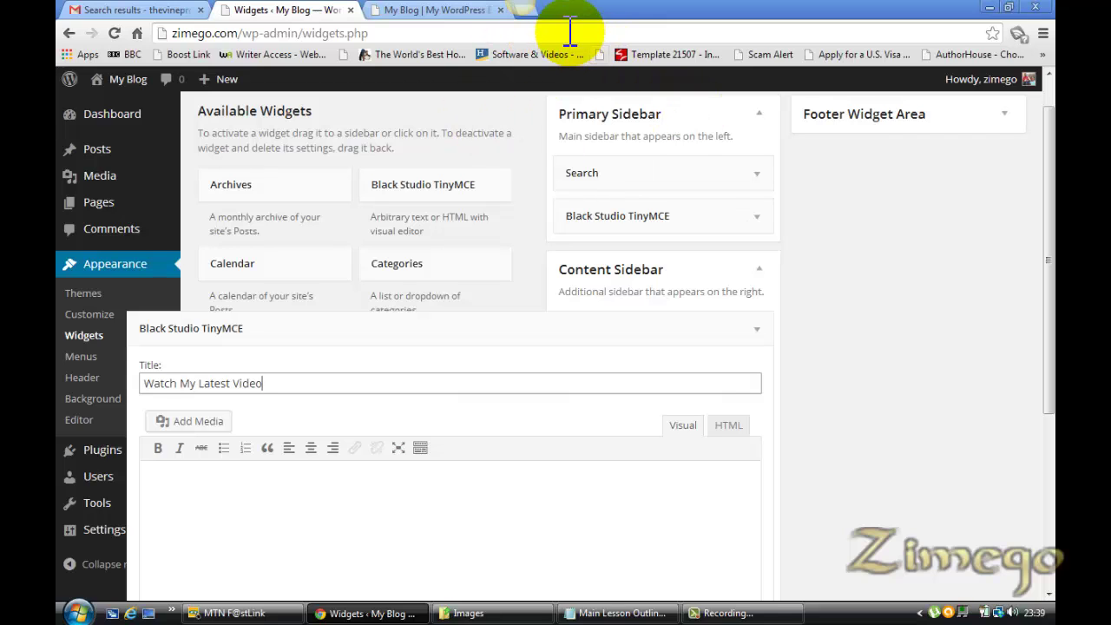
{"action": "key", "text": "ctrl+t"}
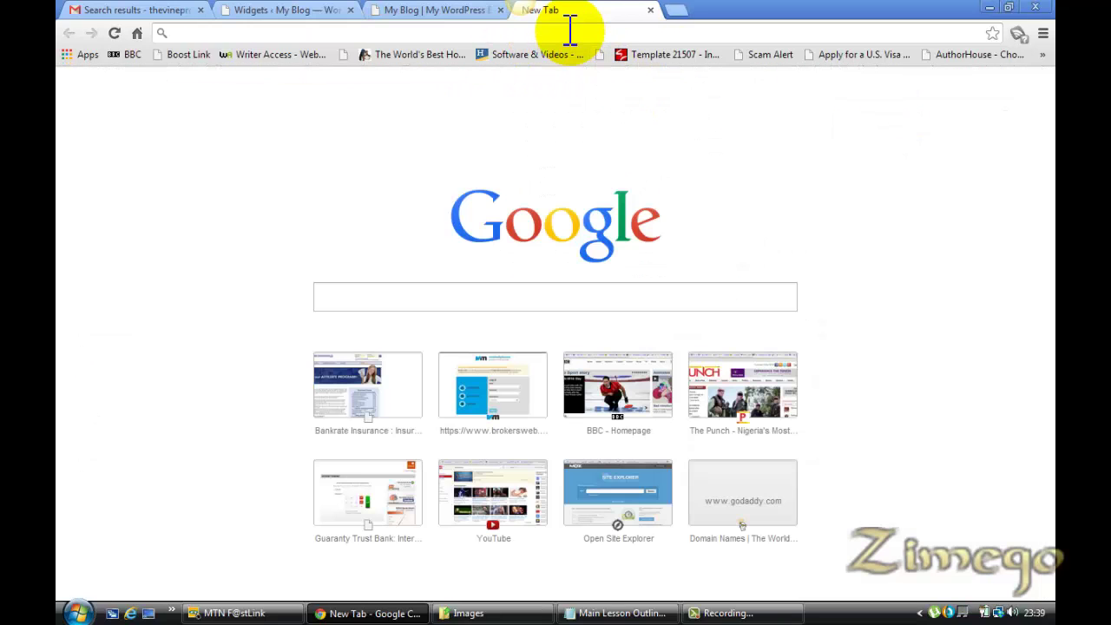
On YouTube, search 'how to add a custom header to powerpoint', then open and pause the first result
{"action": "type", "text": "youtube.com"}
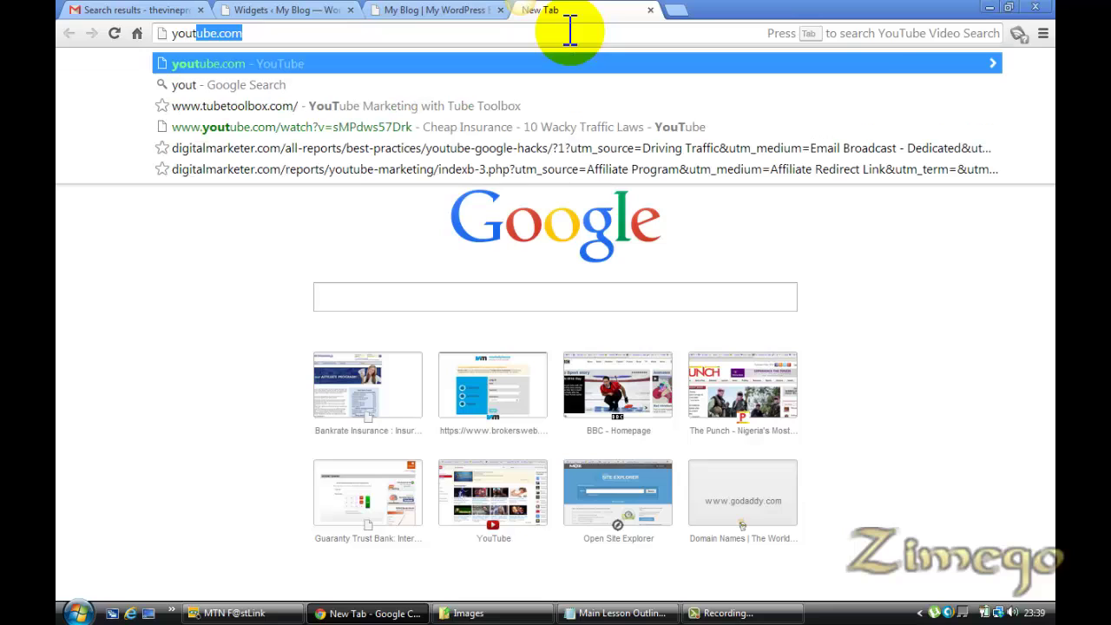
{"action": "key", "text": "Return"}
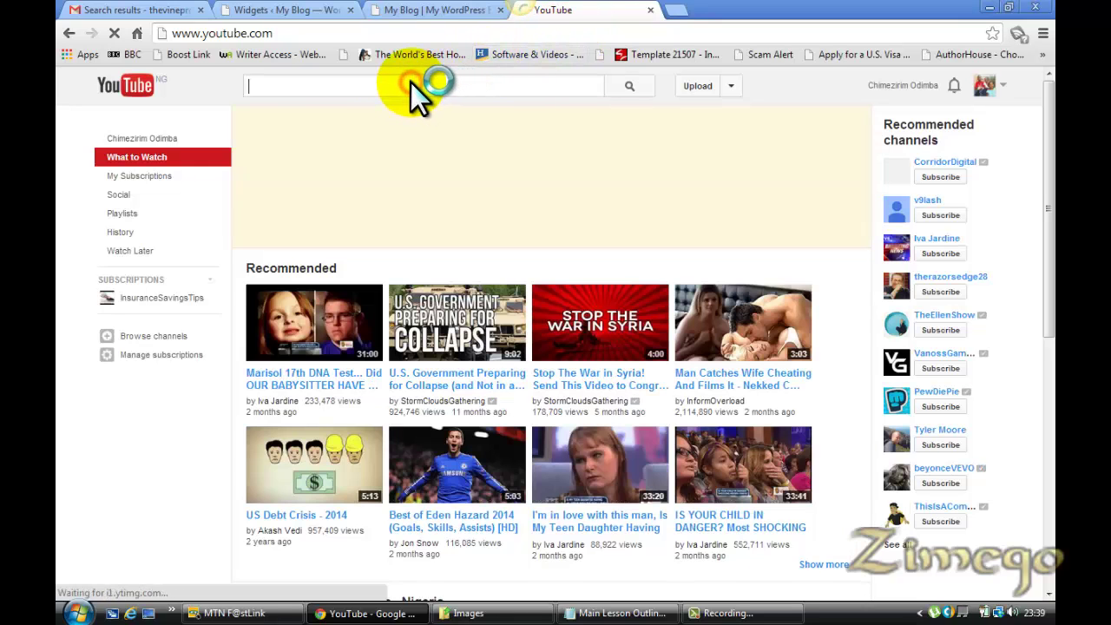
{"action": "type", "text": "how to"}
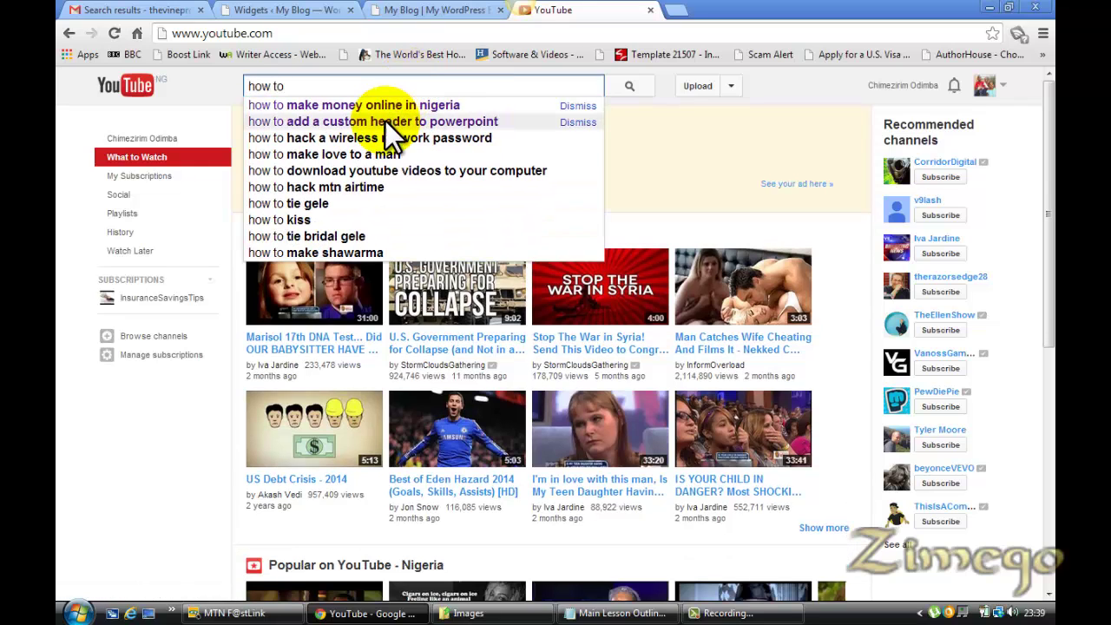
{"action": "left_click", "coordinate": [380, 123]}
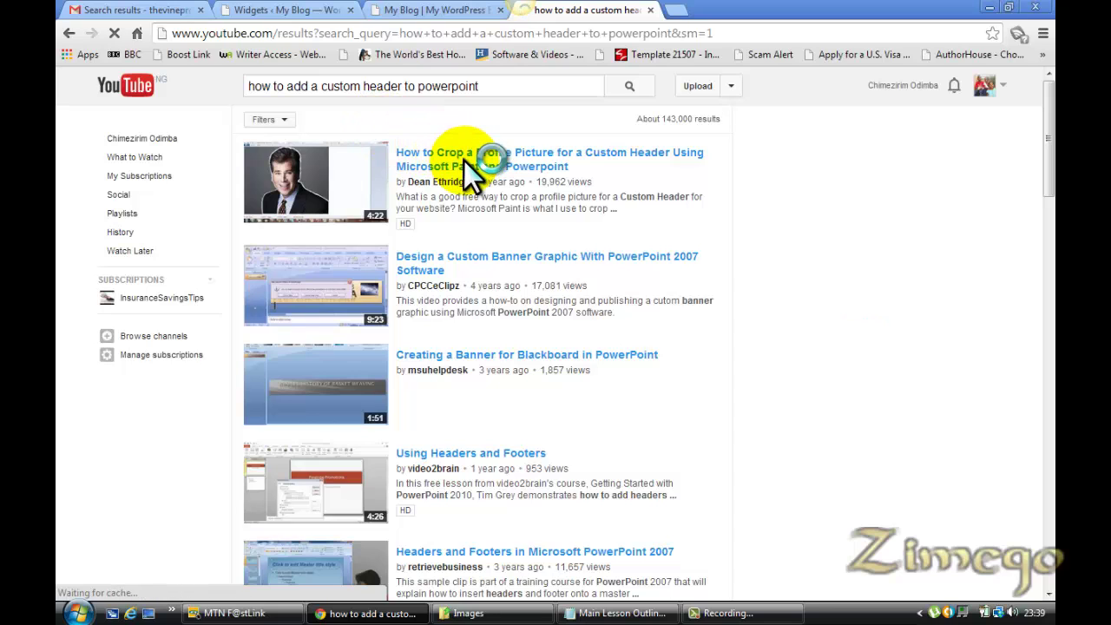
{"action": "left_click", "coordinate": [463, 166]}
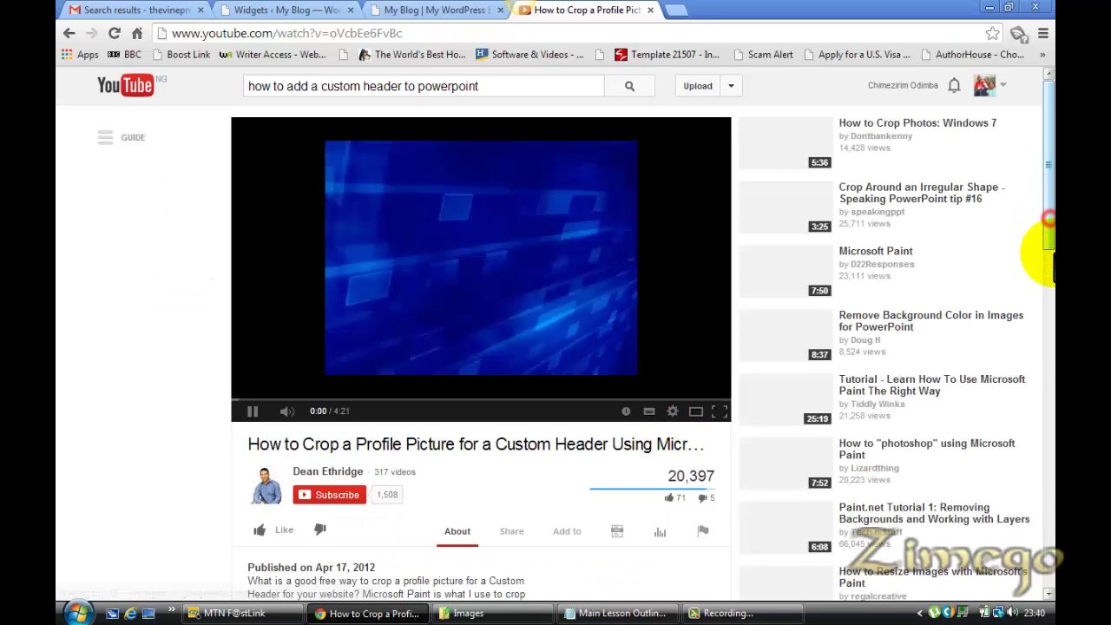
{"action": "scroll", "coordinate": [458, 367], "scroll_direction": "down", "scroll_amount": 3}
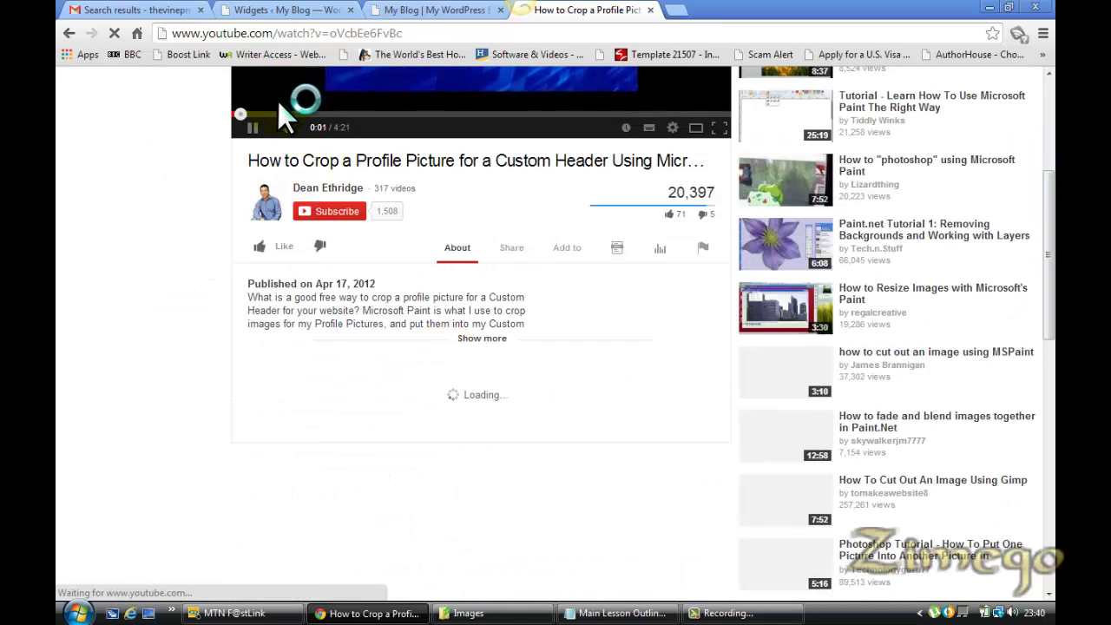
{"action": "left_click", "coordinate": [251, 127]}
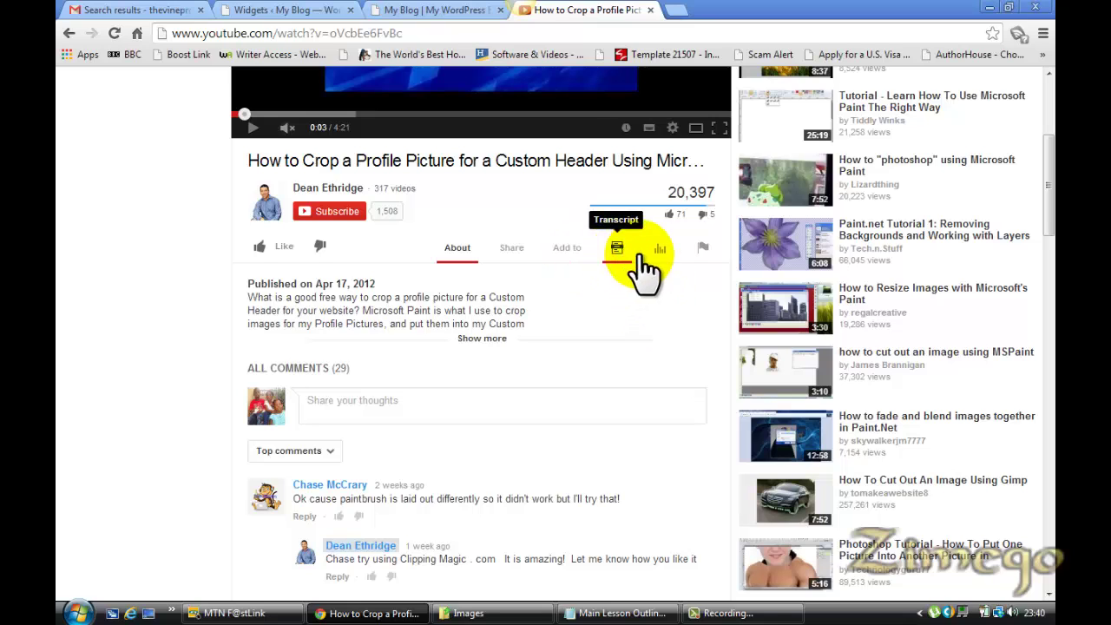
Open the video's Share > Embed panel and choose Custom size
{"action": "left_click", "coordinate": [507, 251]}
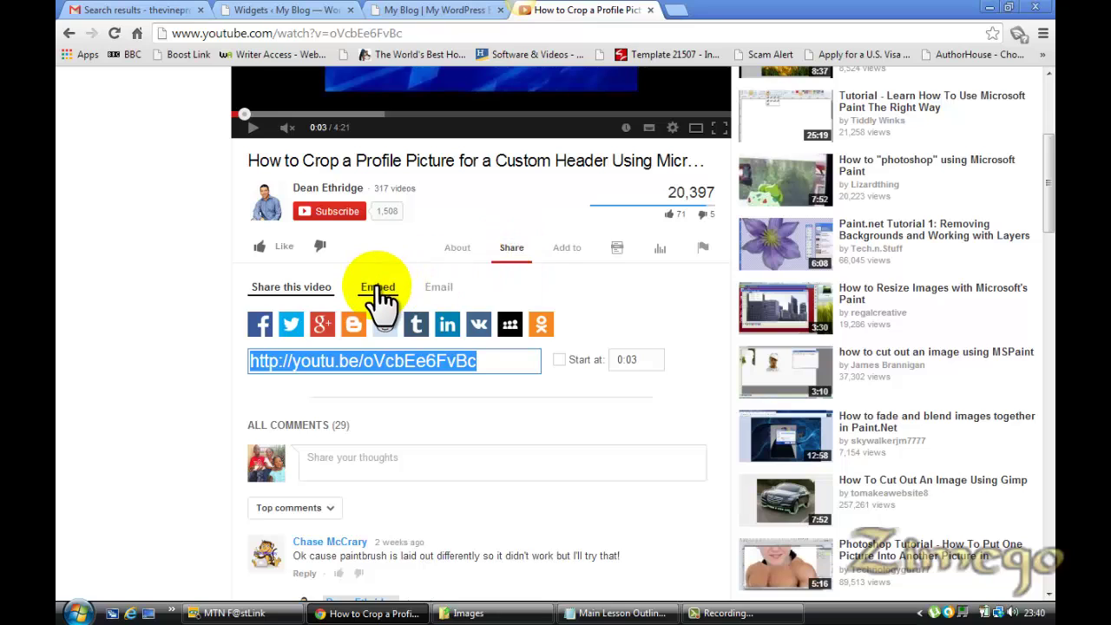
{"action": "left_click", "coordinate": [373, 293]}
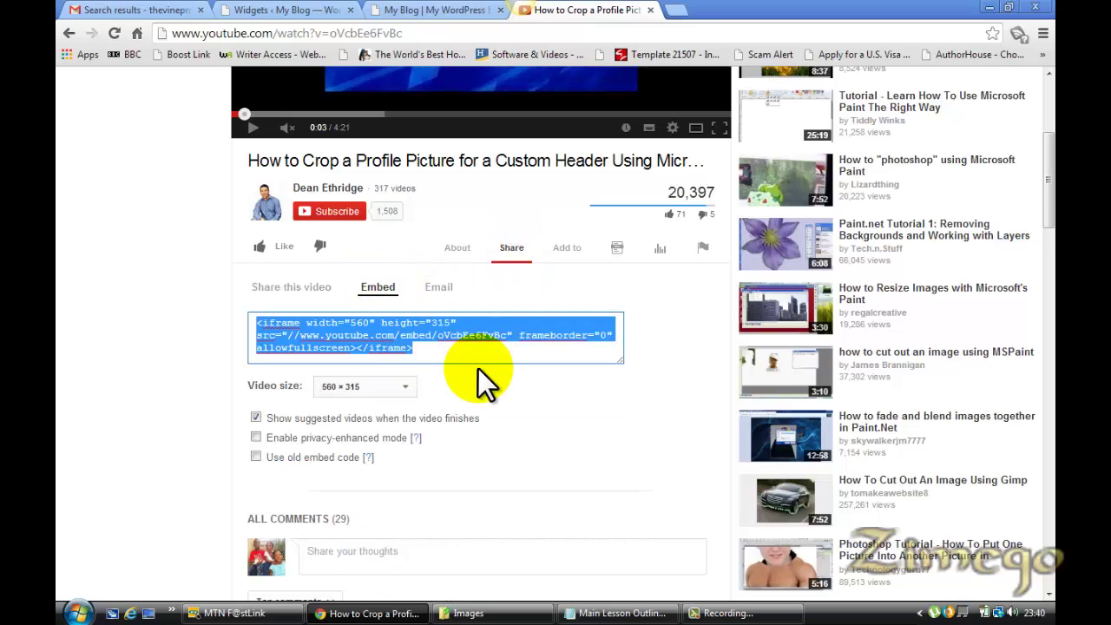
{"action": "left_click", "coordinate": [406, 389]}
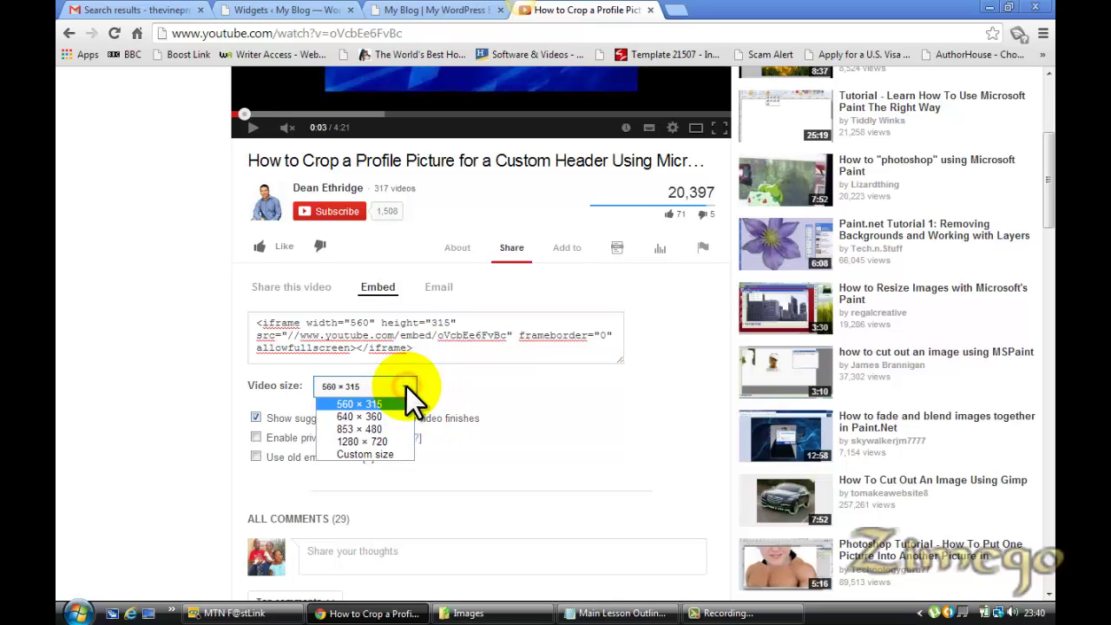
{"action": "left_click", "coordinate": [392, 454]}
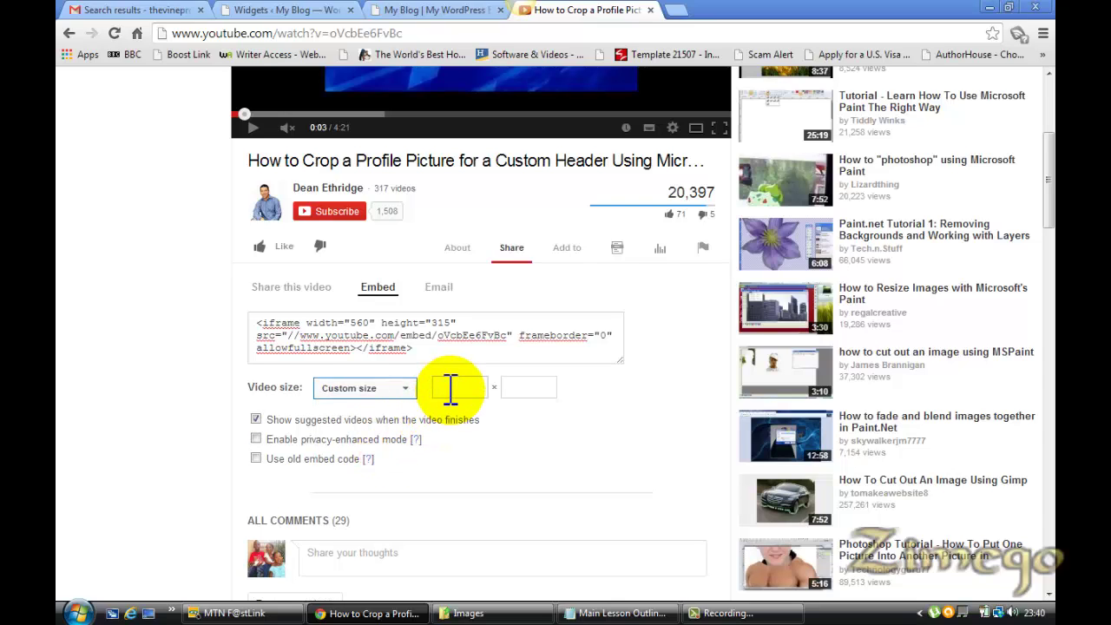
Set the embed width to 200 (200 × 113) and select the embed code
{"action": "left_click", "coordinate": [450, 389]}
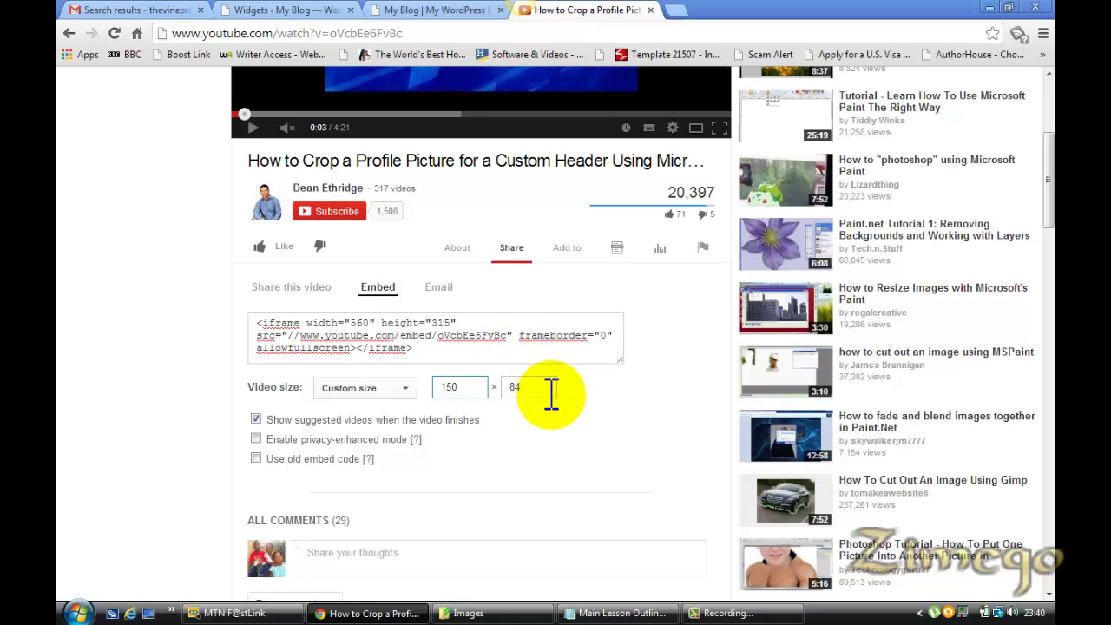
{"action": "double_click", "coordinate": [450, 393]}
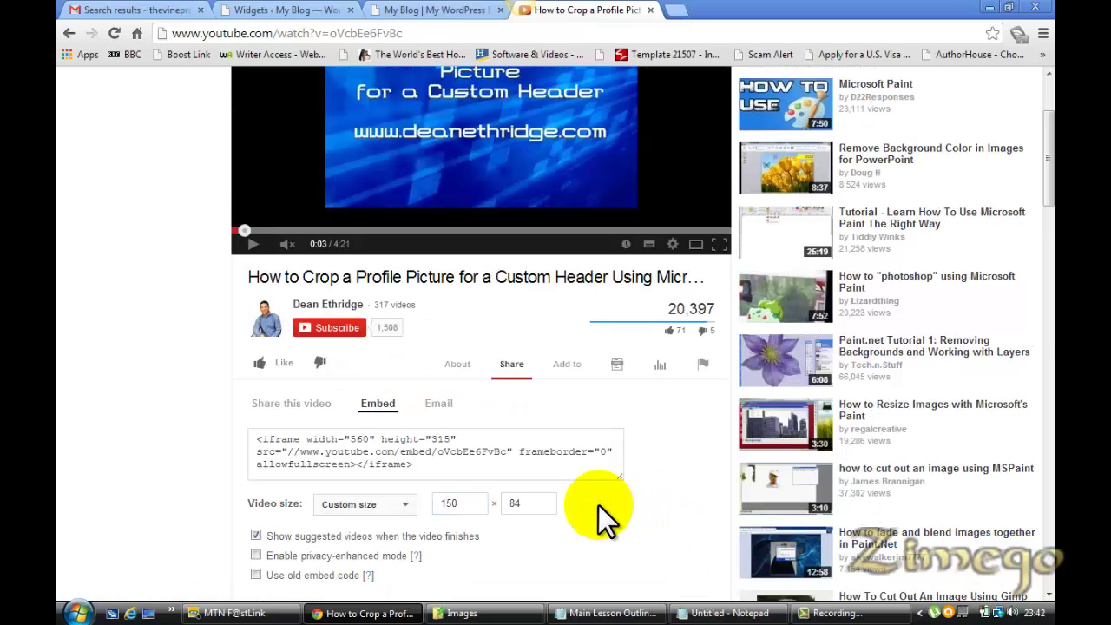
{"action": "left_click", "coordinate": [464, 504]}
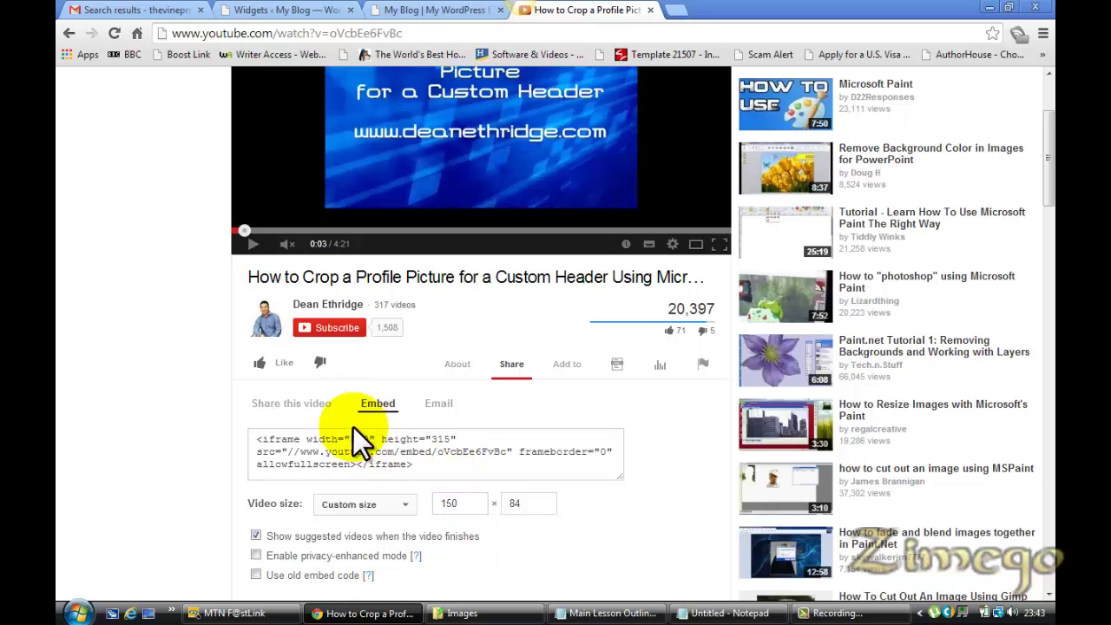
{"action": "left_click", "coordinate": [455, 507]}
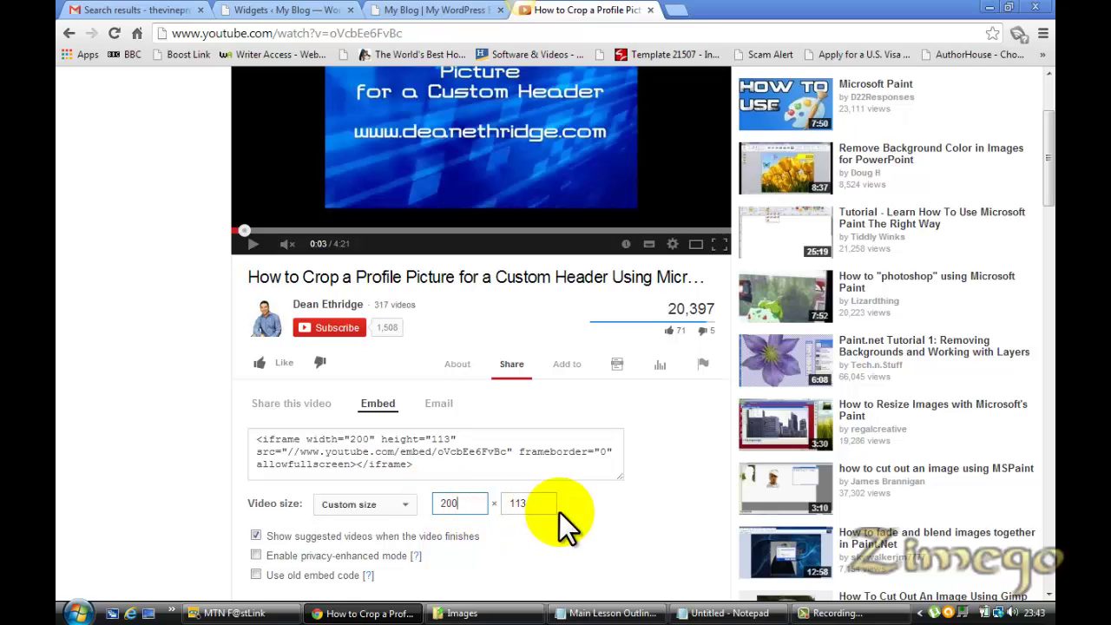
{"action": "left_click", "coordinate": [434, 469]}
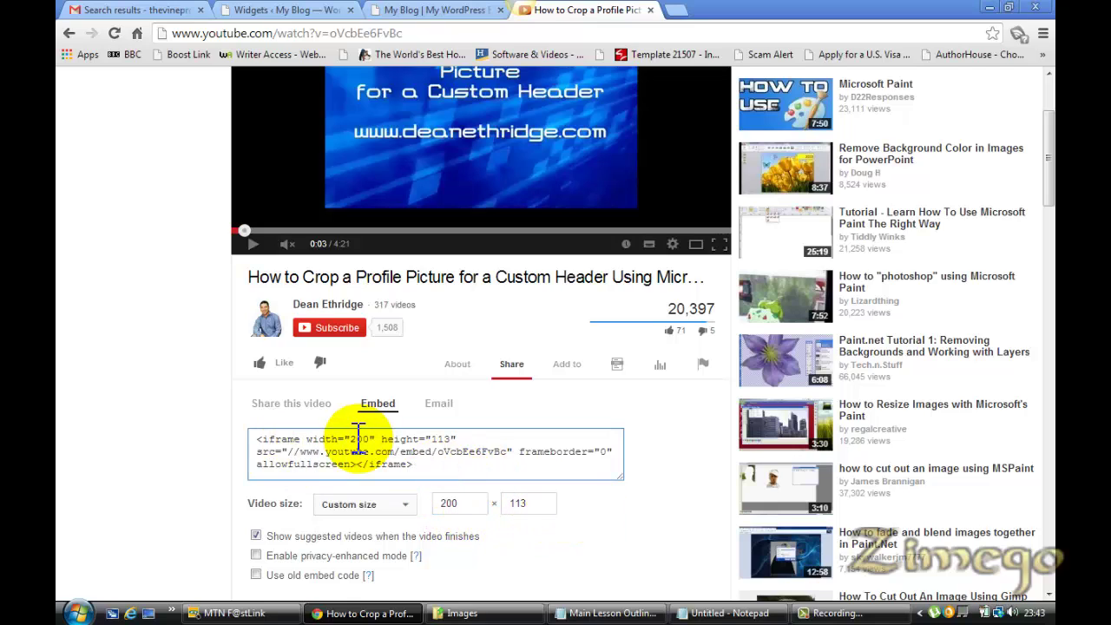
{"action": "left_click", "coordinate": [440, 458]}
{"action": "key", "text": "ctrl+c"}
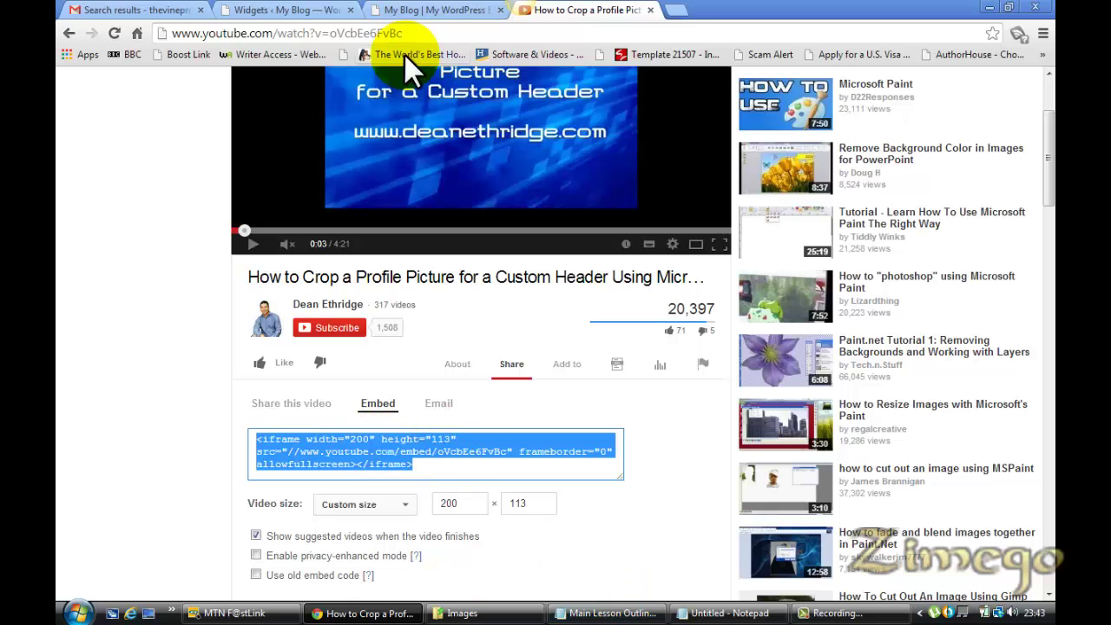
{"action": "left_click", "coordinate": [304, 10]}
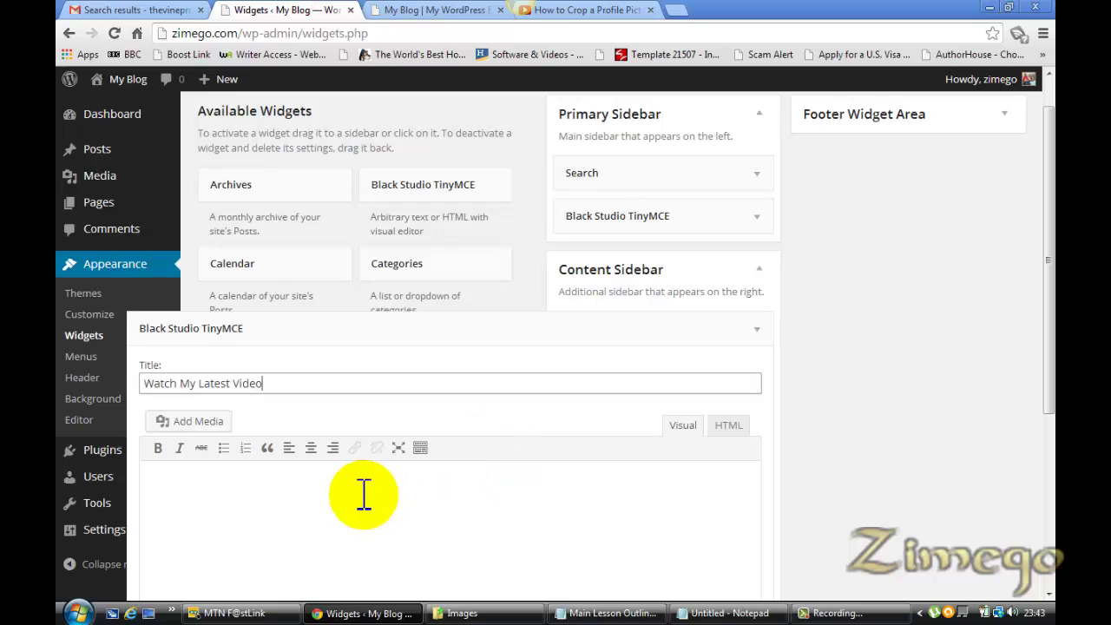
Paste the YouTube iframe code into the widget's HTML tab instead of the visual editor
{"action": "left_click", "coordinate": [277, 500]}
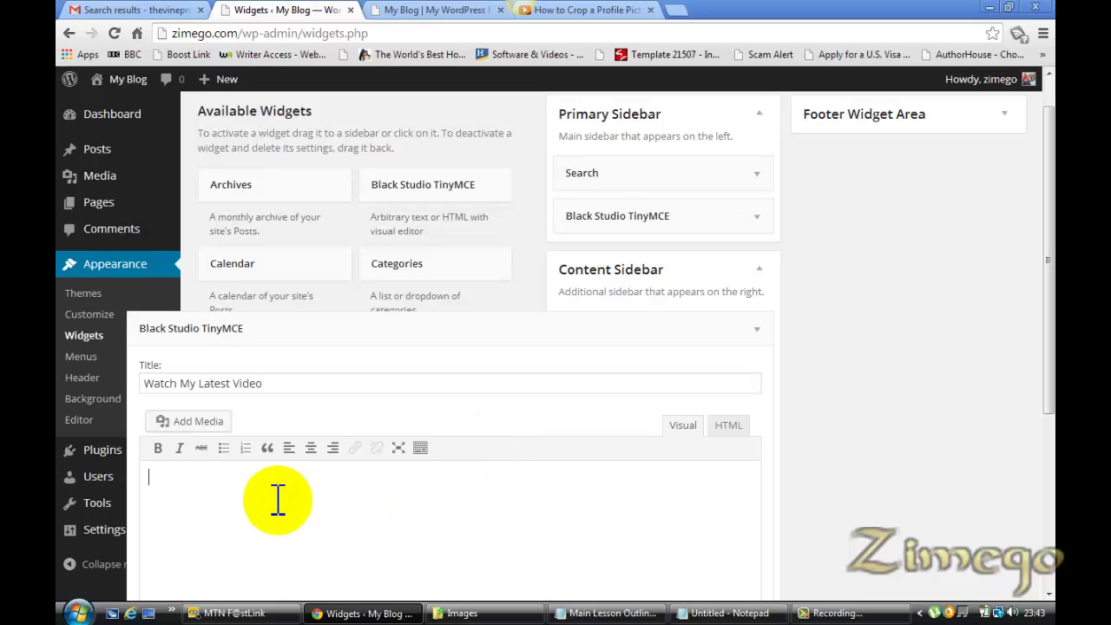
{"action": "key", "text": "ctrl+v"}
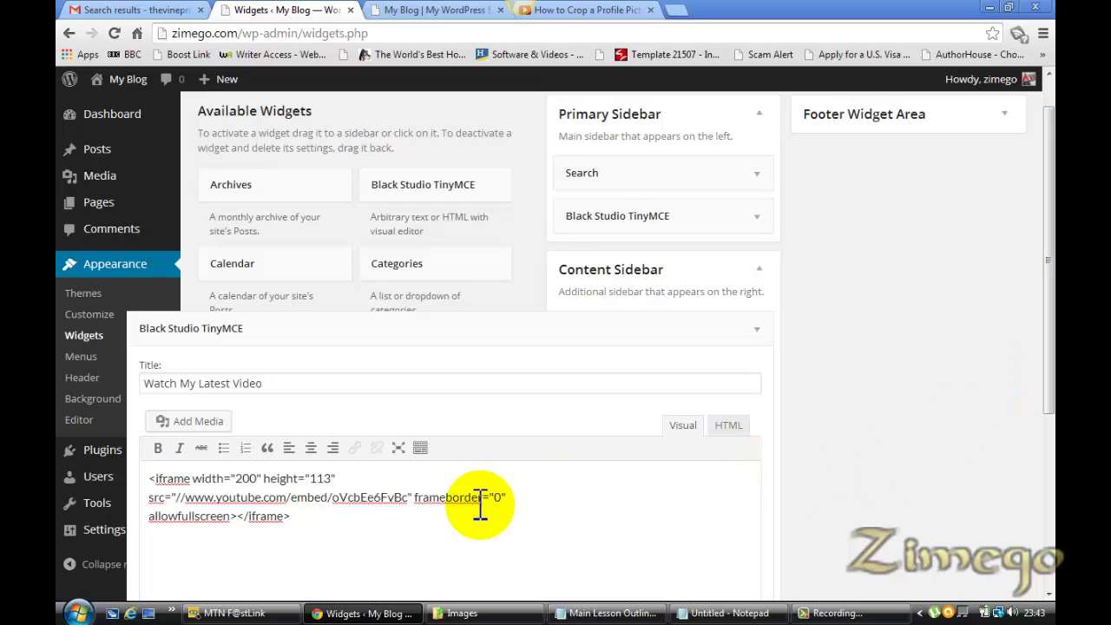
{"action": "left_click_drag", "start_coordinate": [399, 528], "coordinate": [145, 479]}
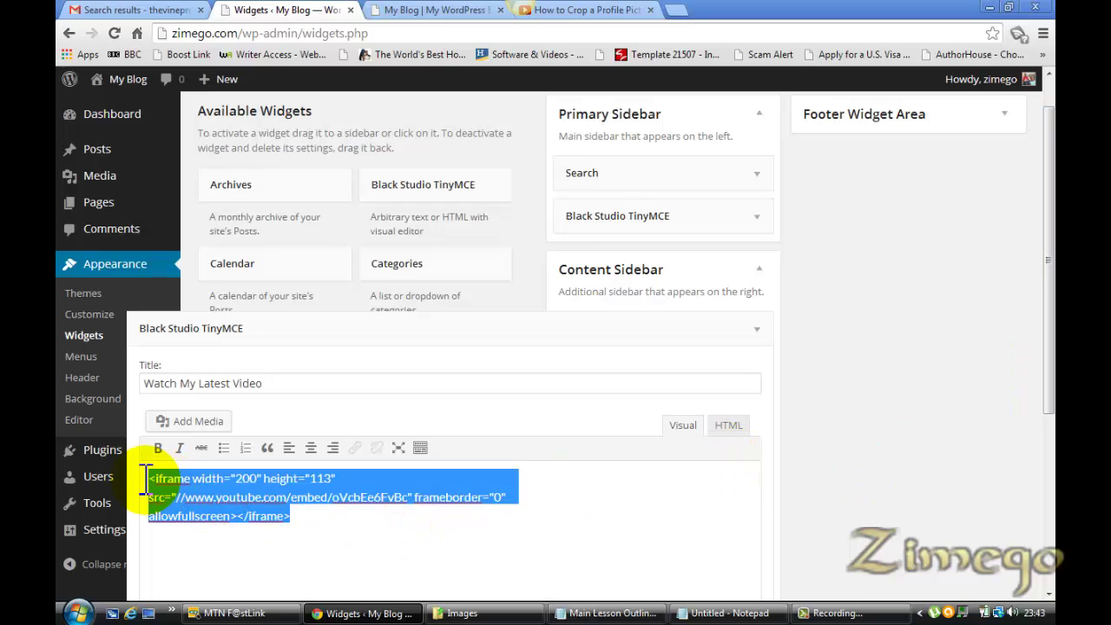
{"action": "key", "text": "ctrl+x"}
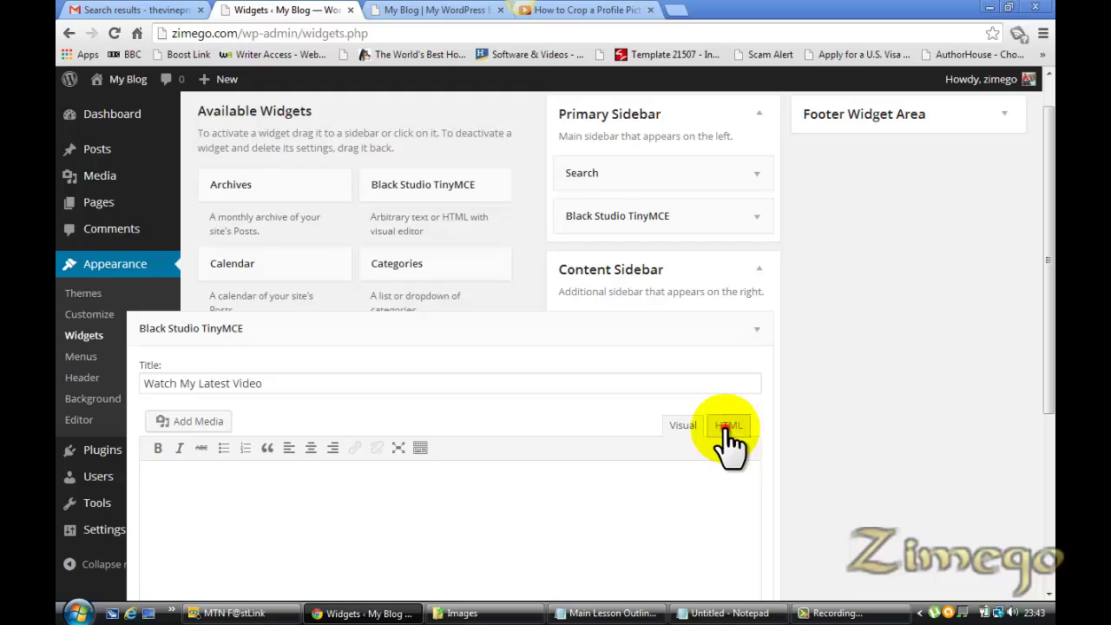
{"action": "left_click", "coordinate": [727, 427]}
{"action": "left_click", "coordinate": [377, 502]}
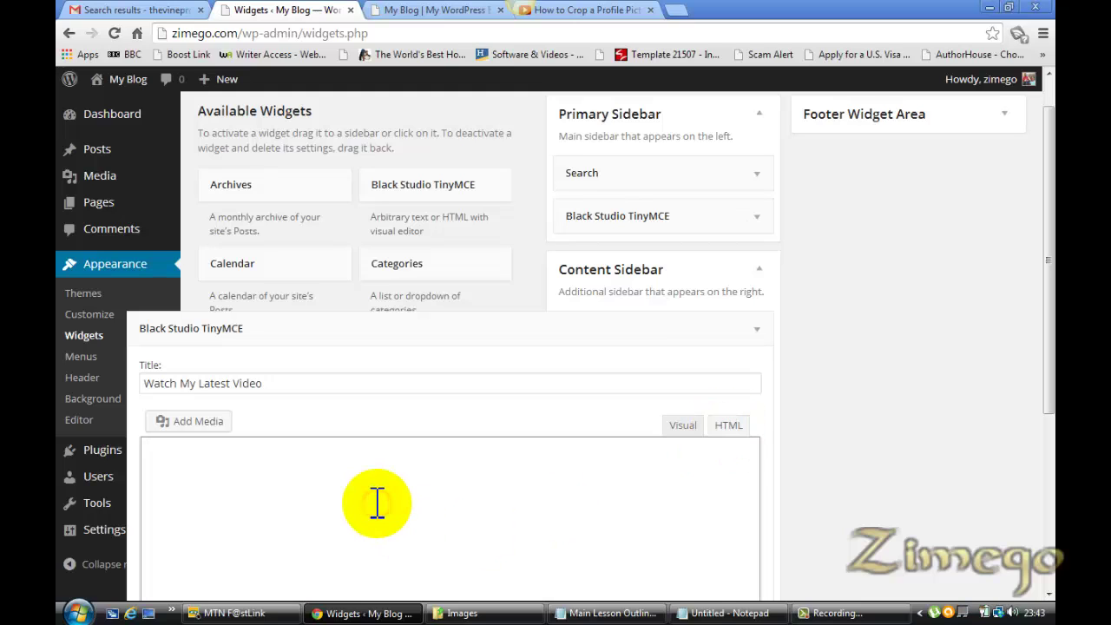
{"action": "key", "text": "ctrl+v"}
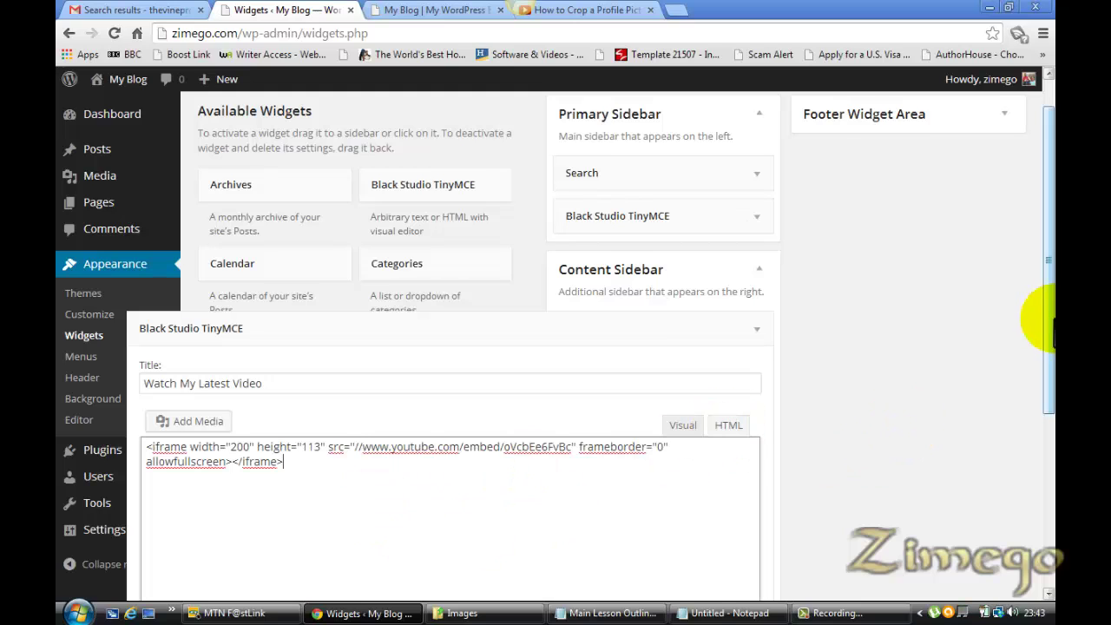
Save the video widget, close the YouTube tab, and collapse the widget
{"action": "left_click_drag", "start_coordinate": [1049, 317], "coordinate": [1048, 504]}
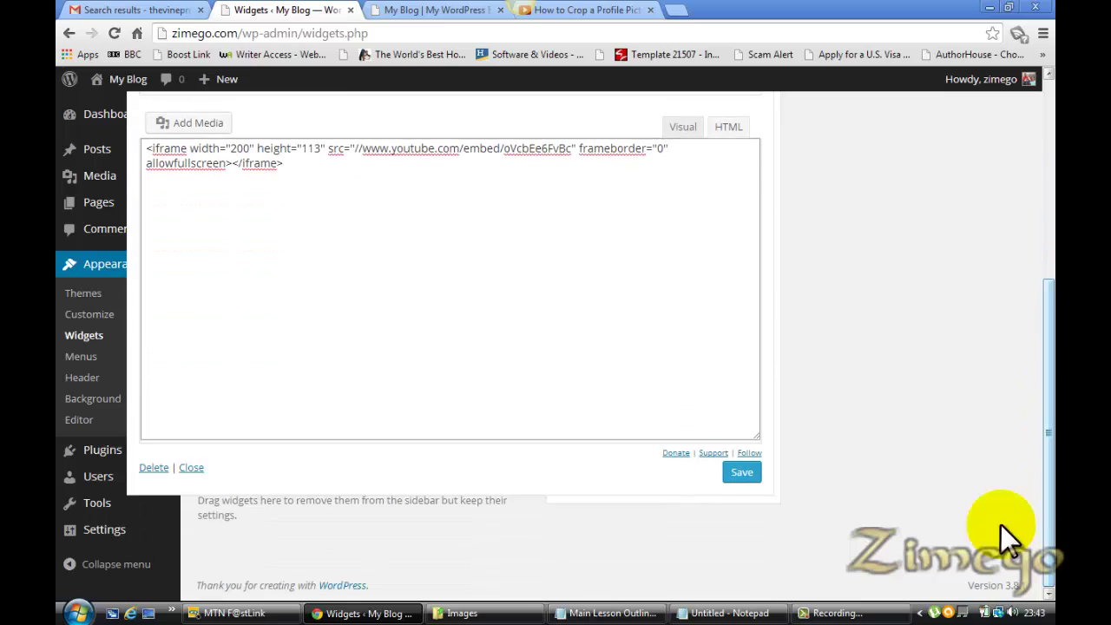
{"action": "left_click", "coordinate": [740, 475]}
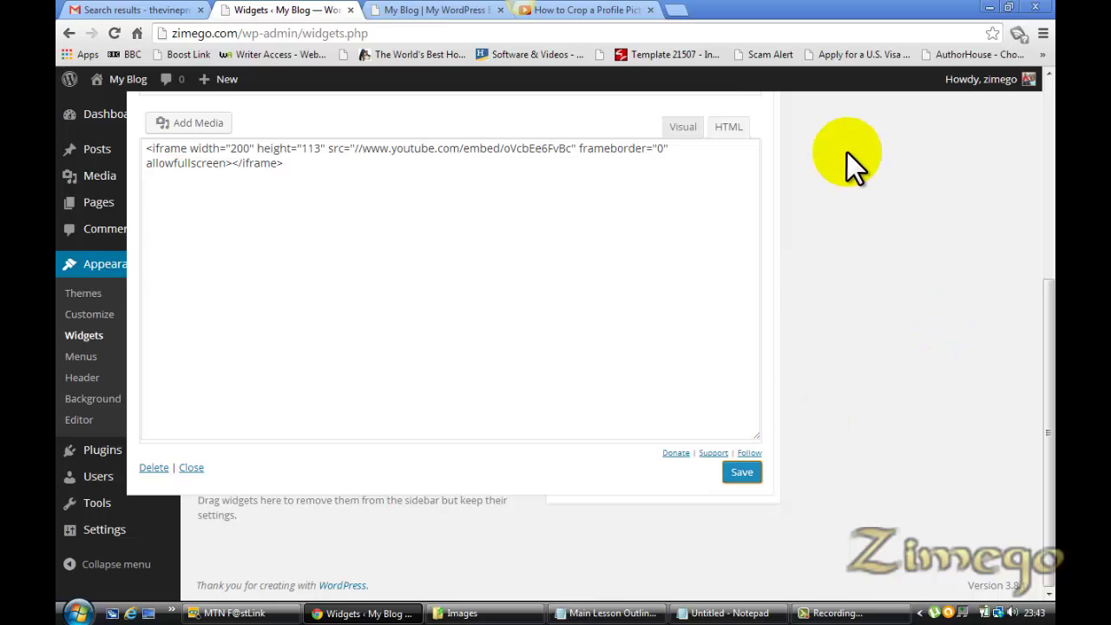
{"action": "left_click", "coordinate": [608, 11]}
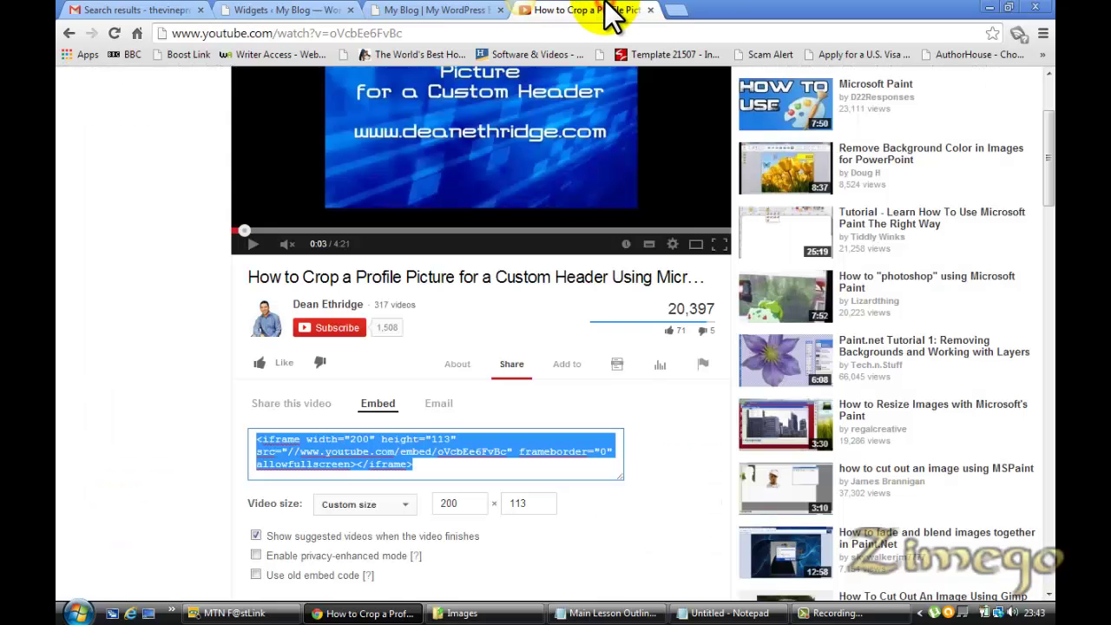
{"action": "left_click", "coordinate": [650, 10]}
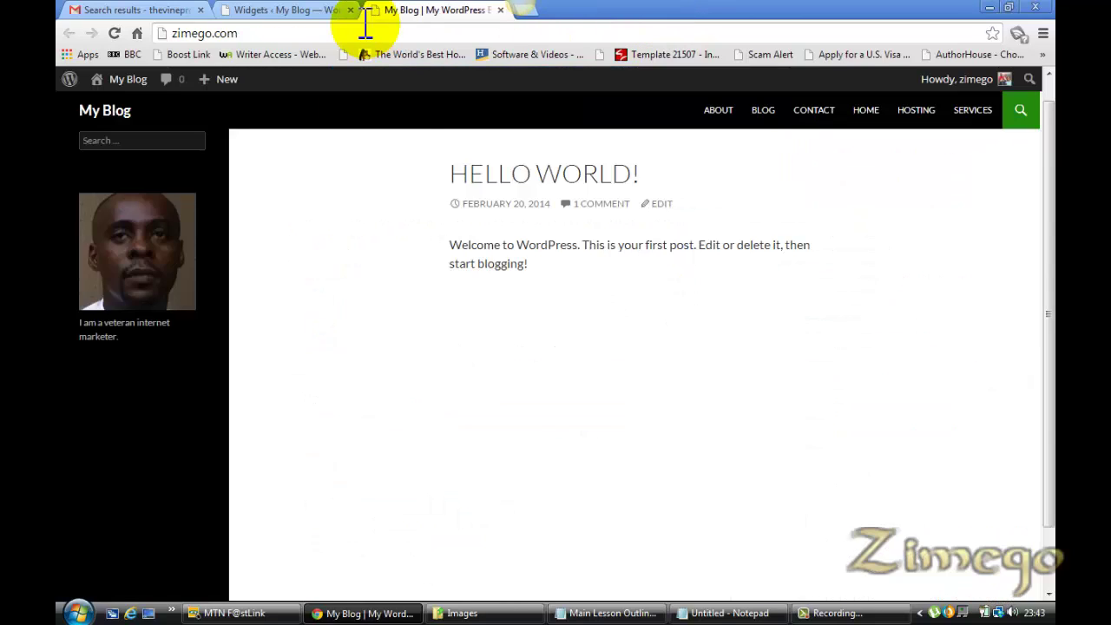
{"action": "left_click", "coordinate": [291, 11]}
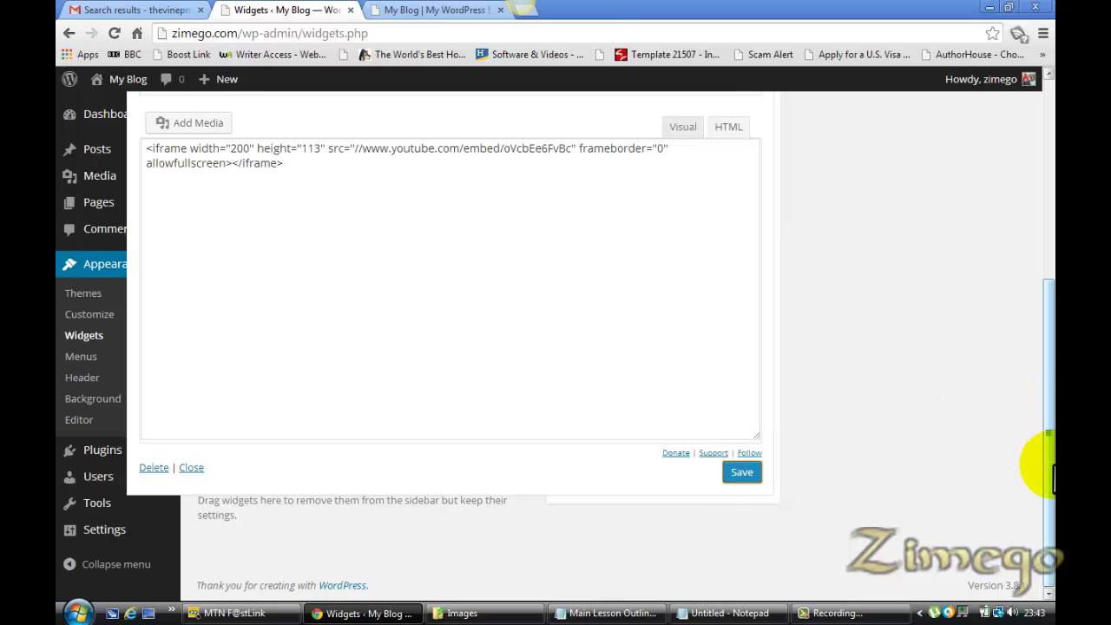
{"action": "left_click_drag", "start_coordinate": [1052, 447], "coordinate": [1039, 346]}
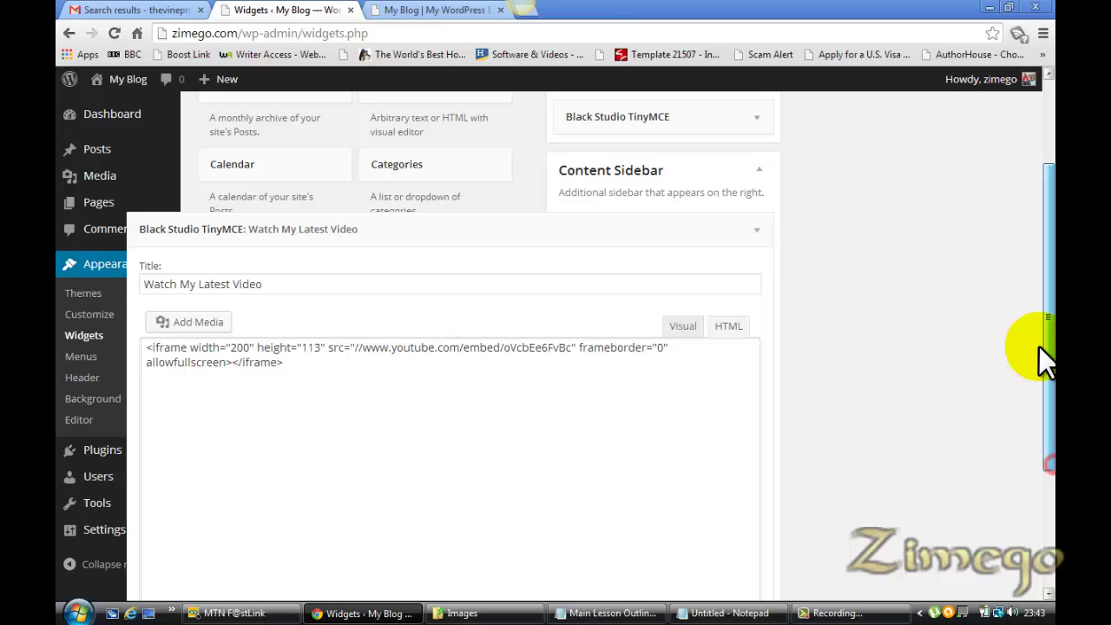
{"action": "left_click", "coordinate": [757, 236]}
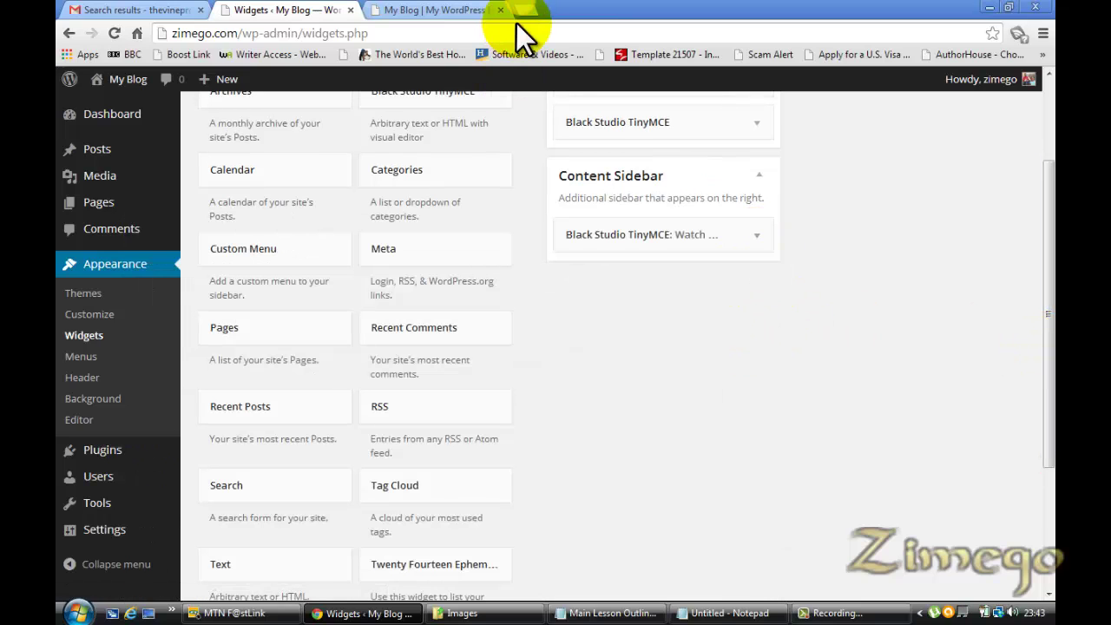
Reload the blog to view the new video widget from the Content Sidebar
{"action": "left_click", "coordinate": [451, 12]}
{"action": "key", "text": "F5"}
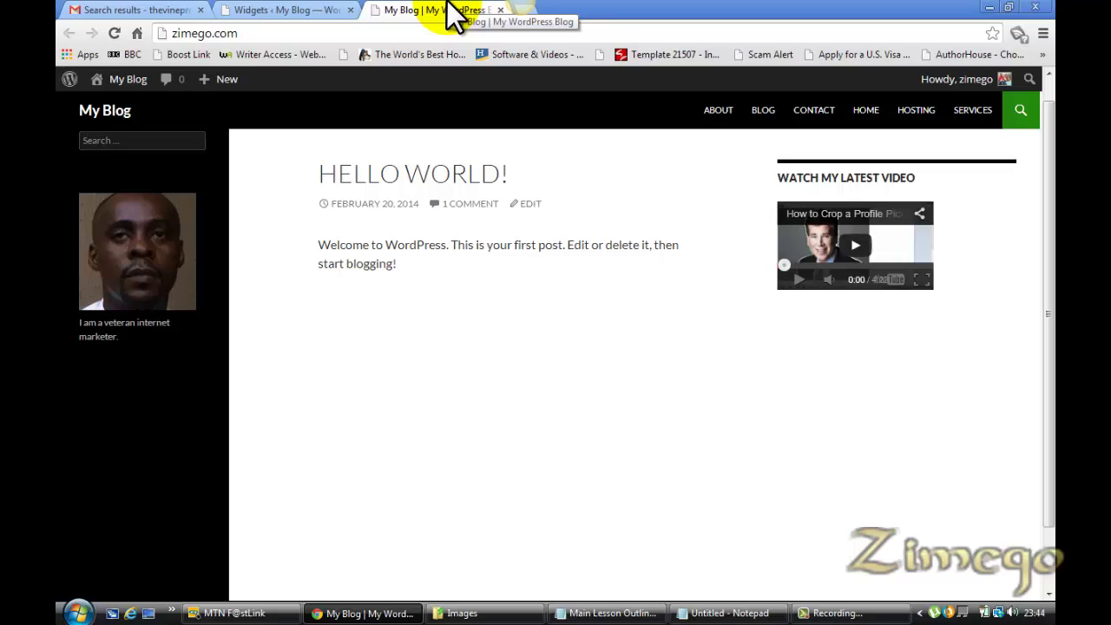
{"action": "left_click", "coordinate": [298, 11]}
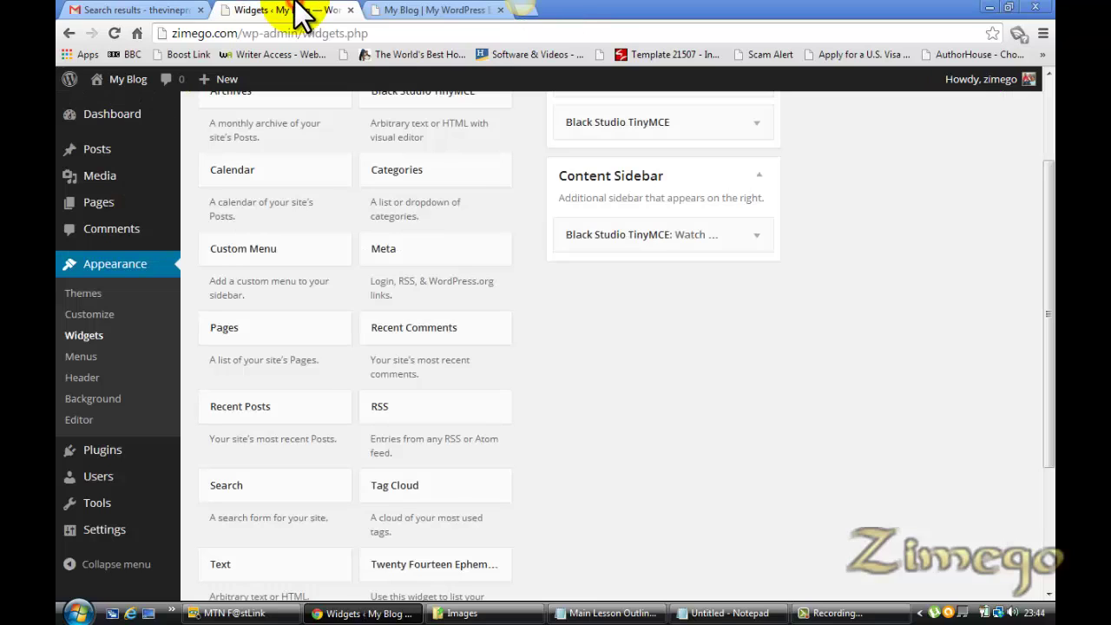
Move the Watch My Latest Video widget into the Primary Sidebar and recheck the blog
{"action": "left_click_drag", "start_coordinate": [1052, 347], "coordinate": [1048, 255]}
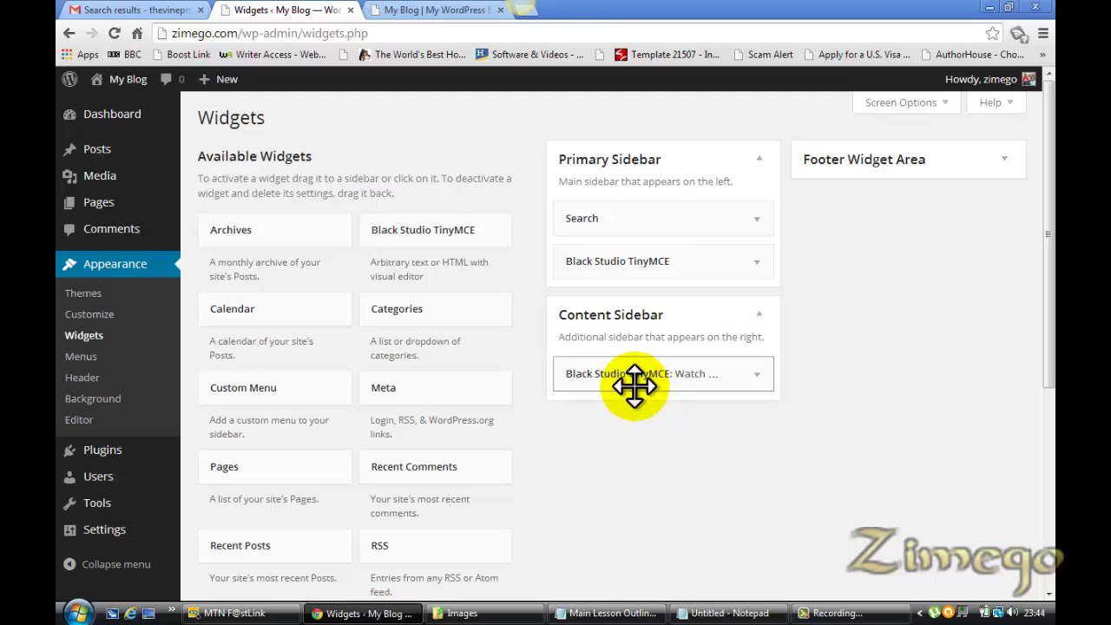
{"action": "left_click_drag", "start_coordinate": [630, 377], "coordinate": [634, 309]}
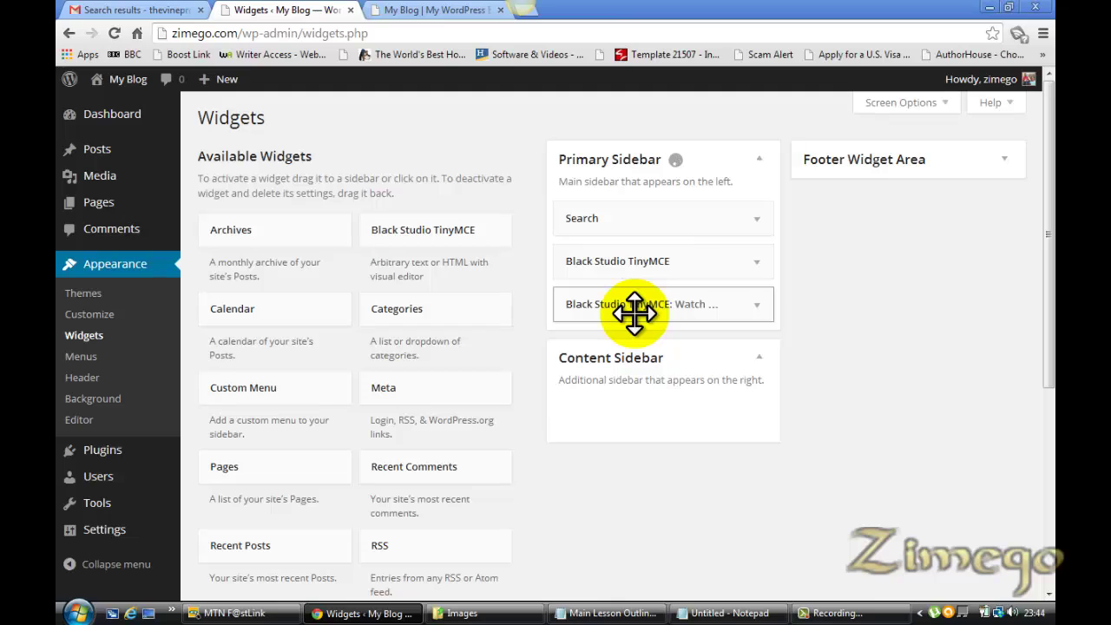
{"action": "left_click", "coordinate": [421, 10]}
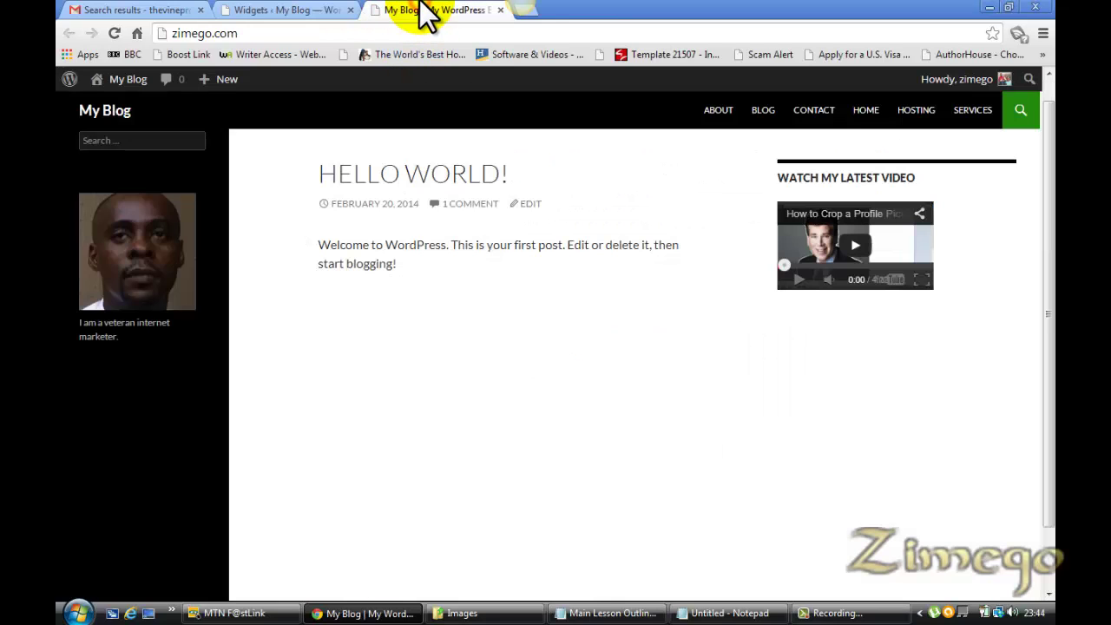
{"action": "key", "text": "F5"}
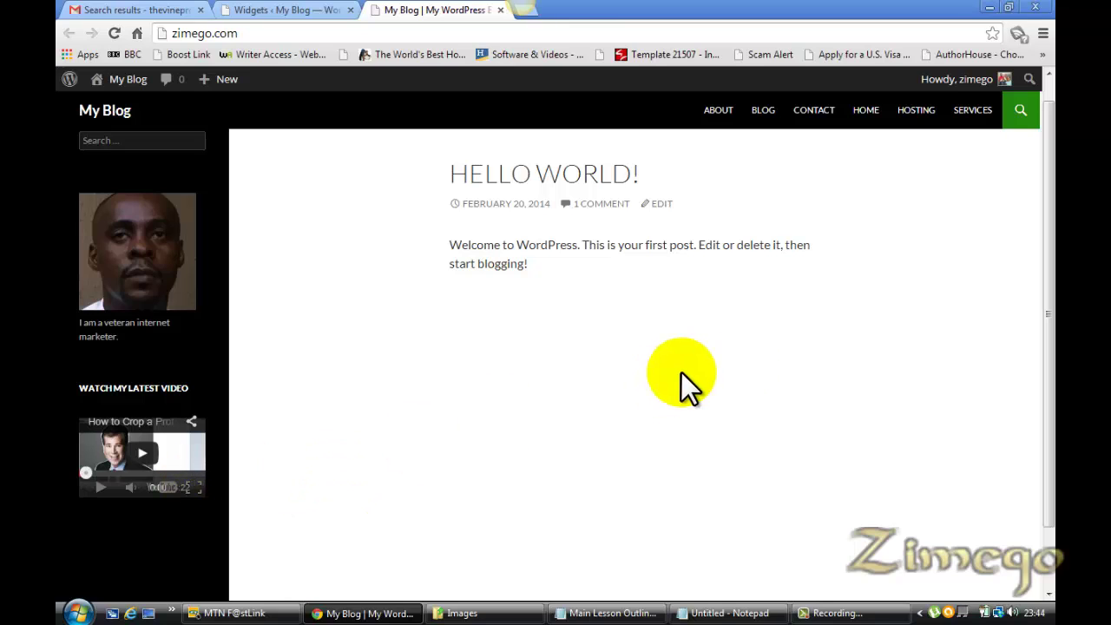
{"action": "left_click", "coordinate": [274, 10]}
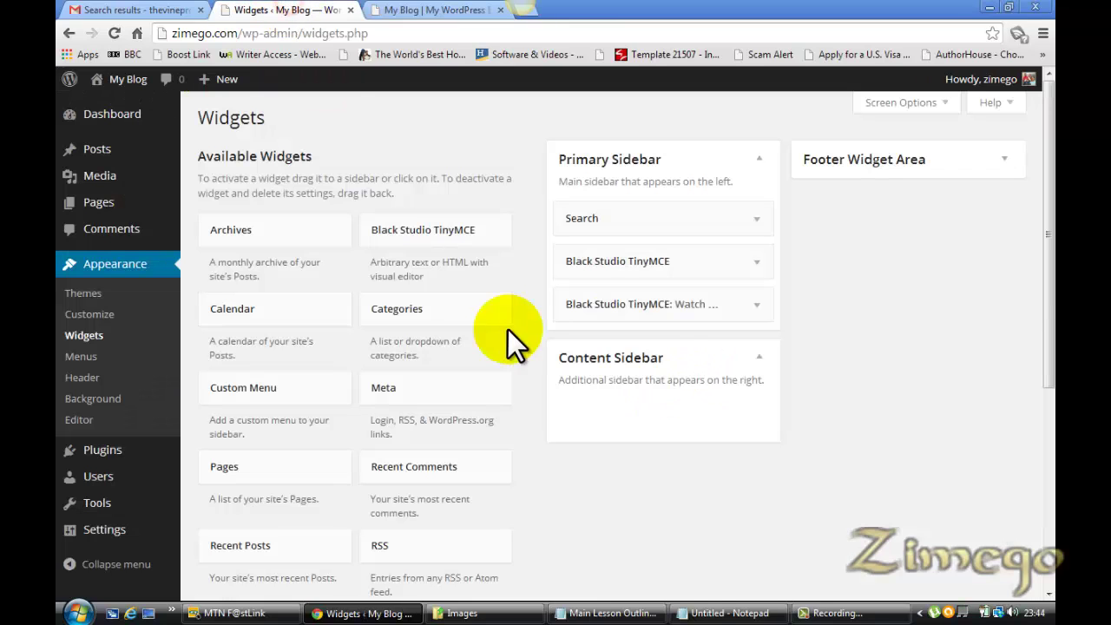
Try the about-me widget in the Content Sidebar and reload the blog to compare
{"action": "left_click_drag", "start_coordinate": [631, 303], "coordinate": [638, 410]}
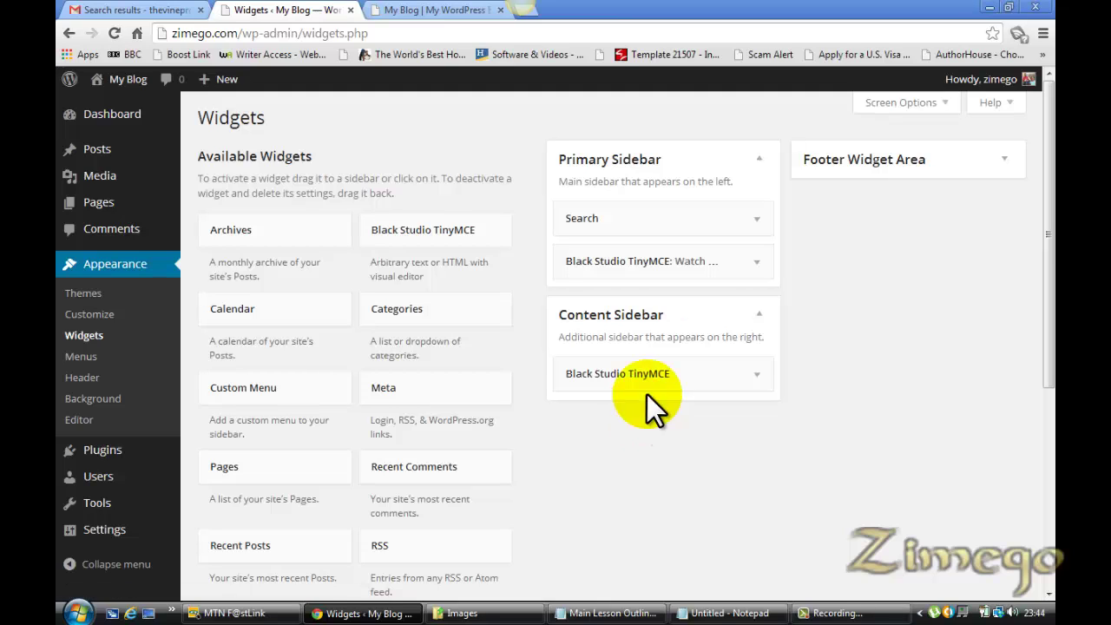
{"action": "left_click", "coordinate": [452, 8]}
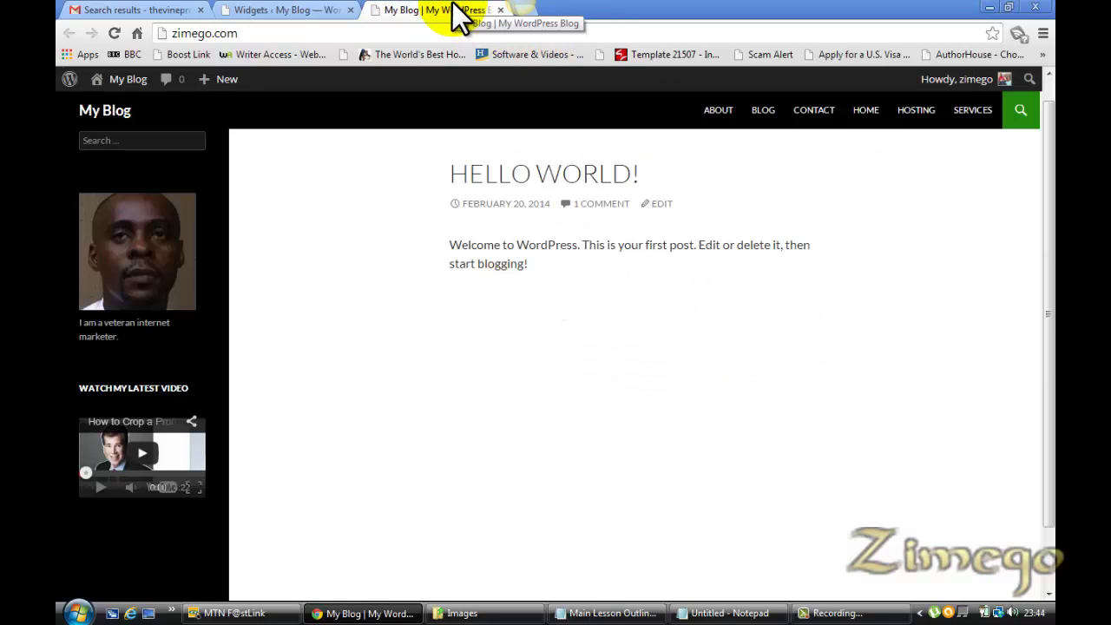
{"action": "key", "text": "F5"}
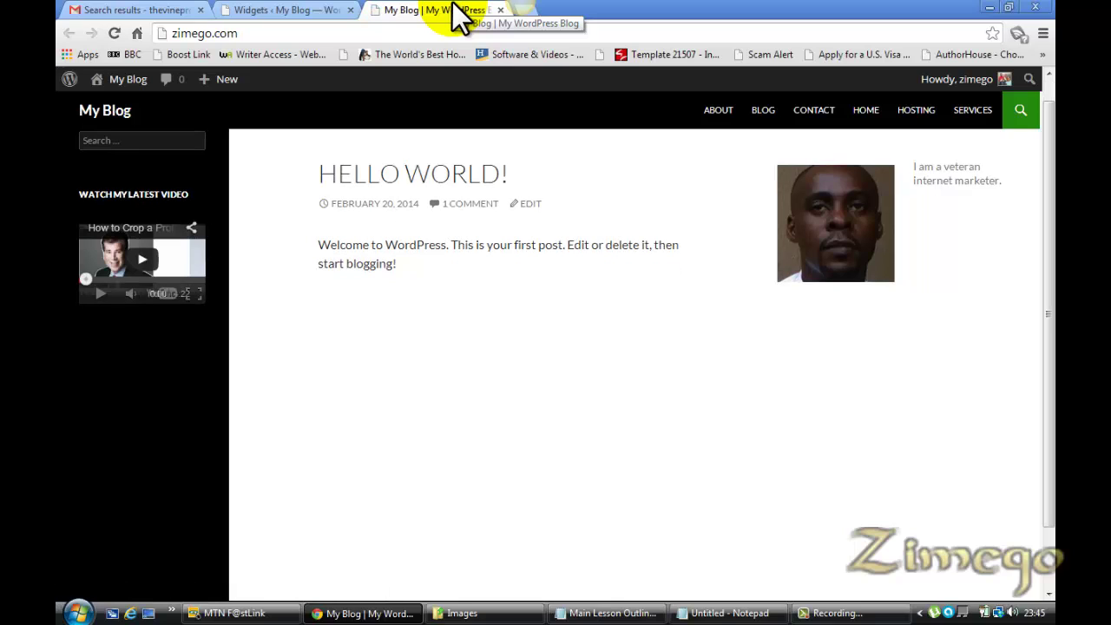
{"action": "left_click", "coordinate": [286, 7]}
Return the about-me widget to the Primary Sidebar above the video and view the blog
{"action": "left_click_drag", "start_coordinate": [650, 394], "coordinate": [644, 260]}
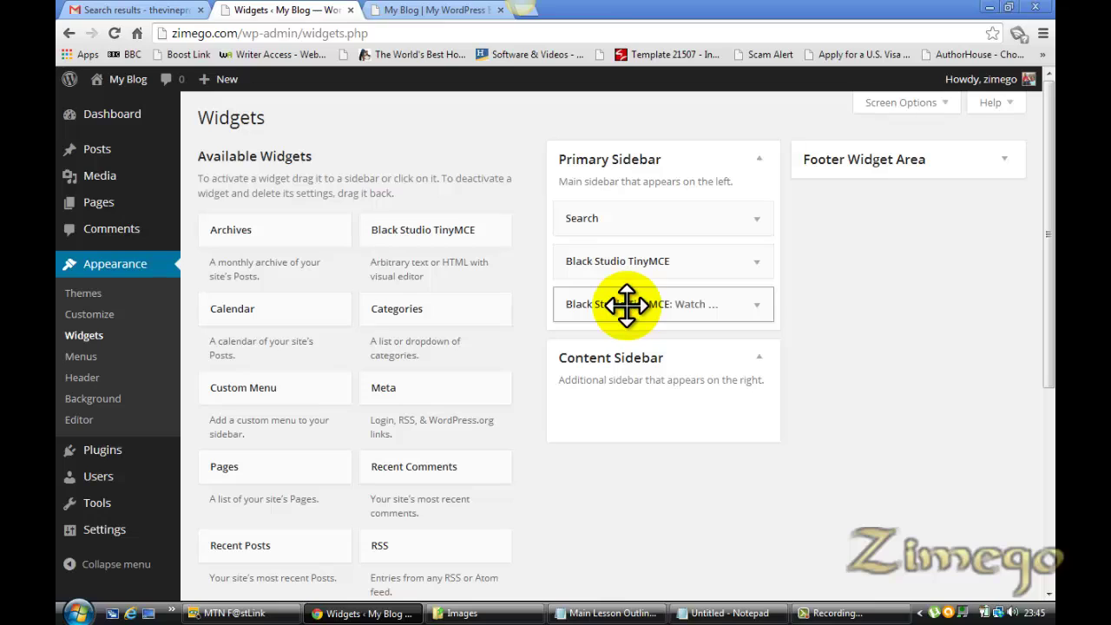
{"action": "mouse_move", "coordinate": [627, 304]}
{"action": "left_mouse_down"}
{"action": "mouse_move", "coordinate": [624, 320]}
{"action": "mouse_move", "coordinate": [623, 300]}
{"action": "left_mouse_up"}
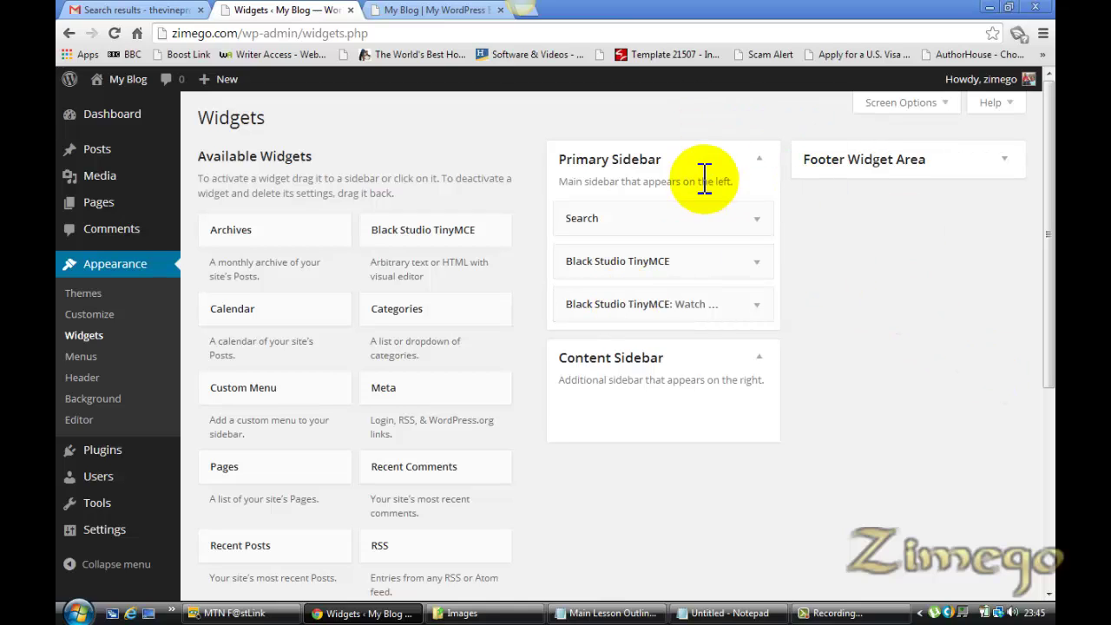
{"action": "left_click", "coordinate": [426, 9]}
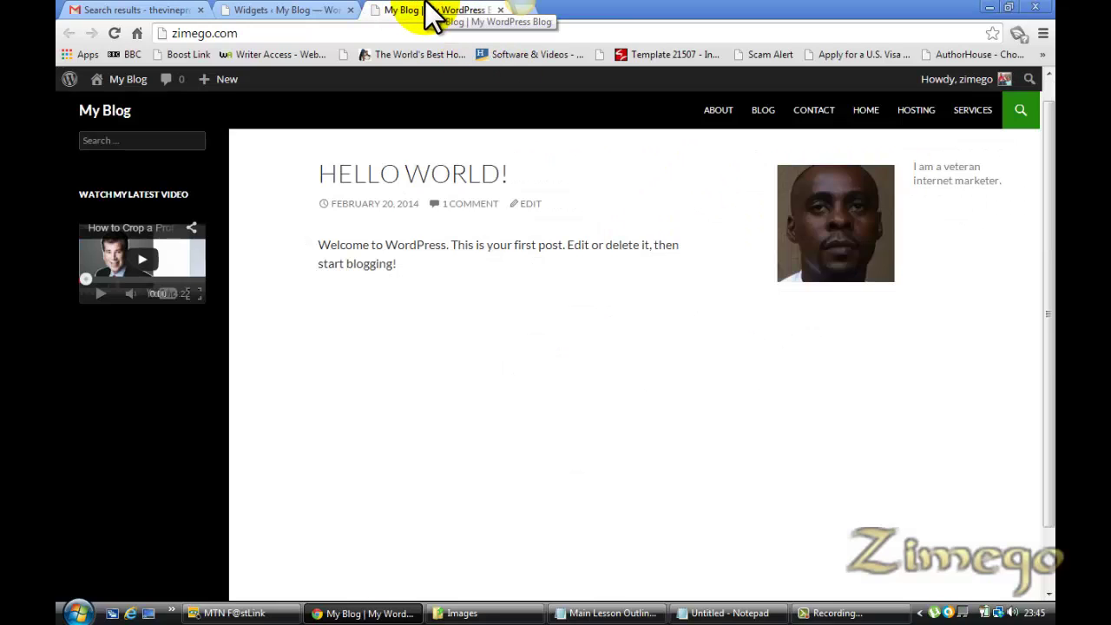
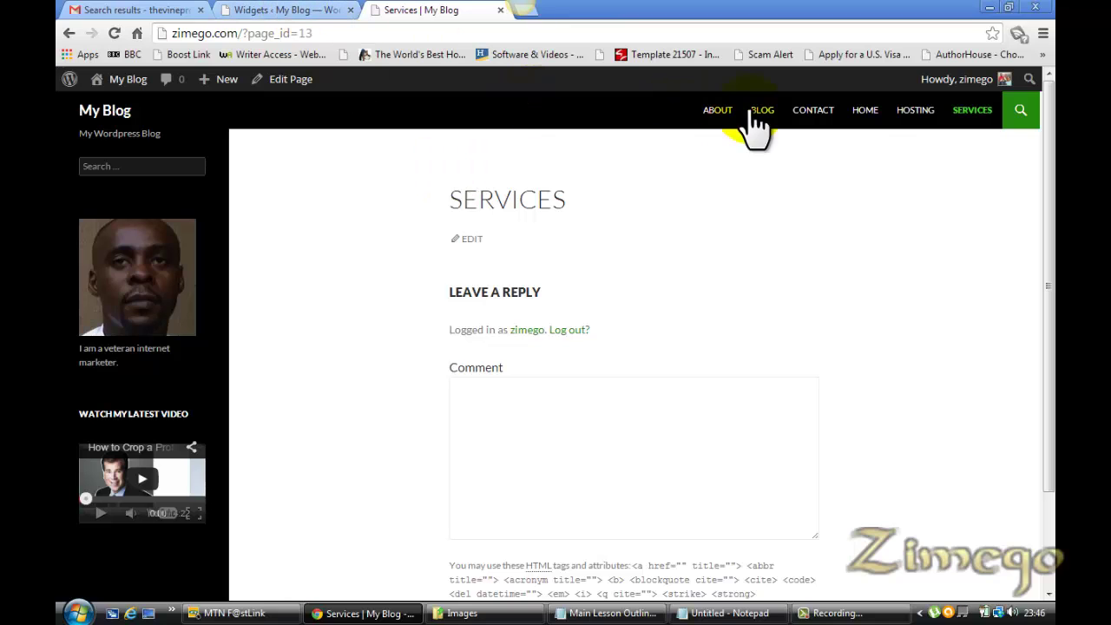
Load the site's Home page, go back to the Widgets admin page, and bring up the lesson outline notes
{"action": "left_click", "coordinate": [864, 113]}
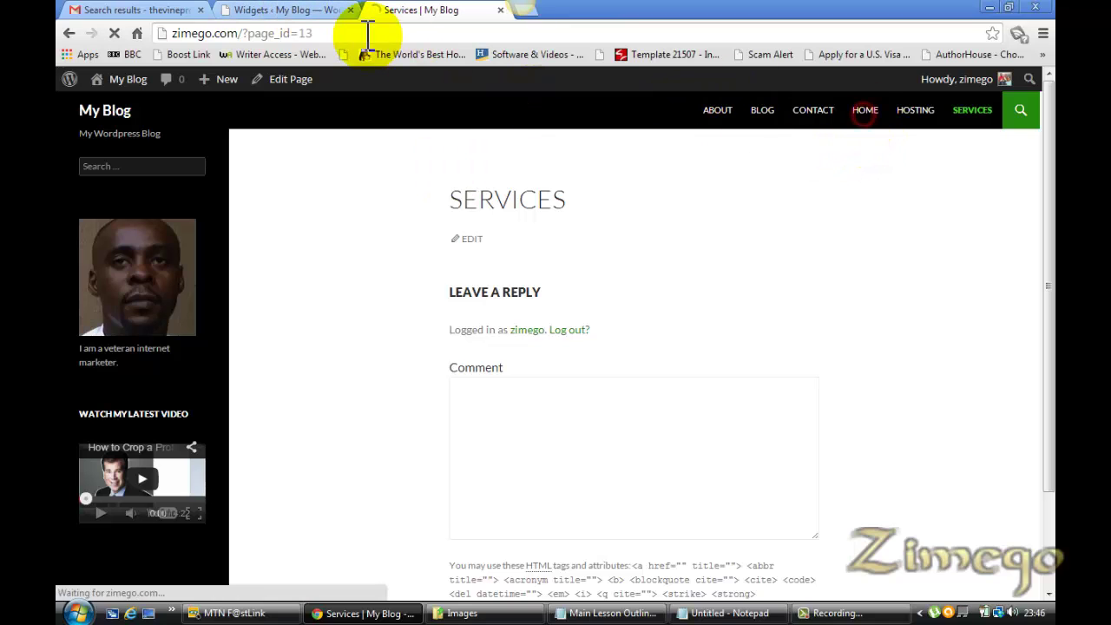
{"action": "left_click", "coordinate": [247, 11]}
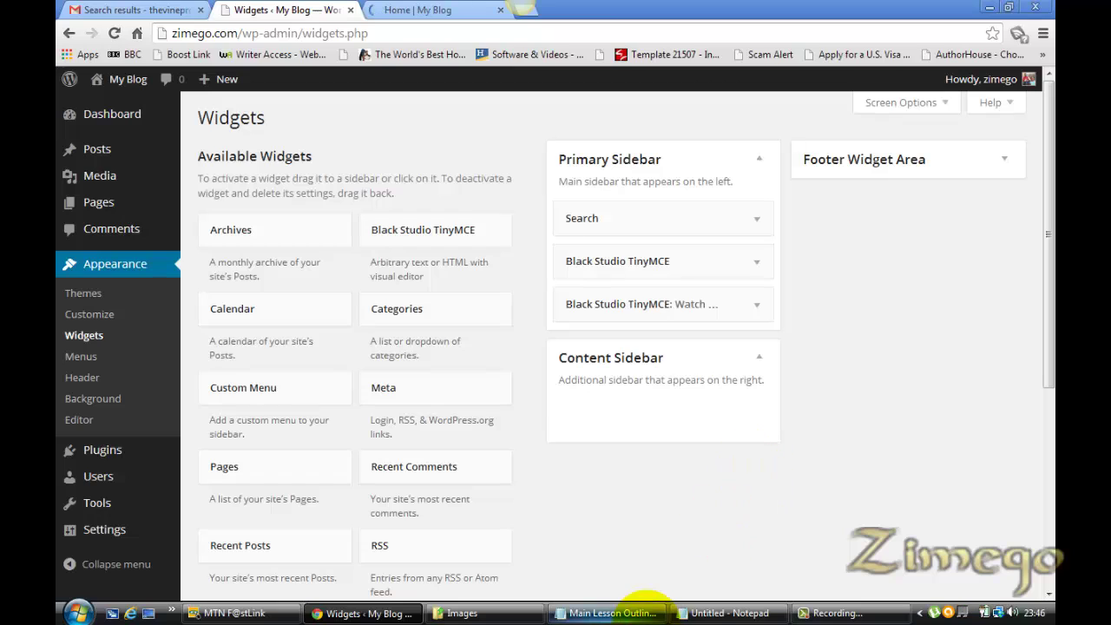
{"action": "left_click", "coordinate": [627, 609]}
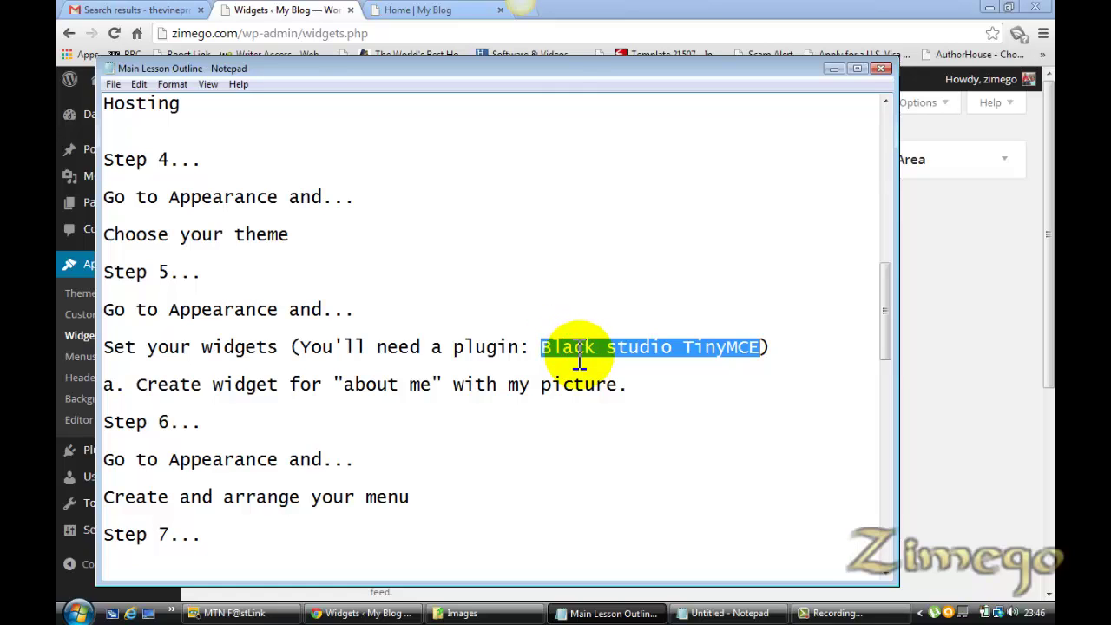
{"action": "left_click_drag", "start_coordinate": [882, 328], "coordinate": [882, 347]}
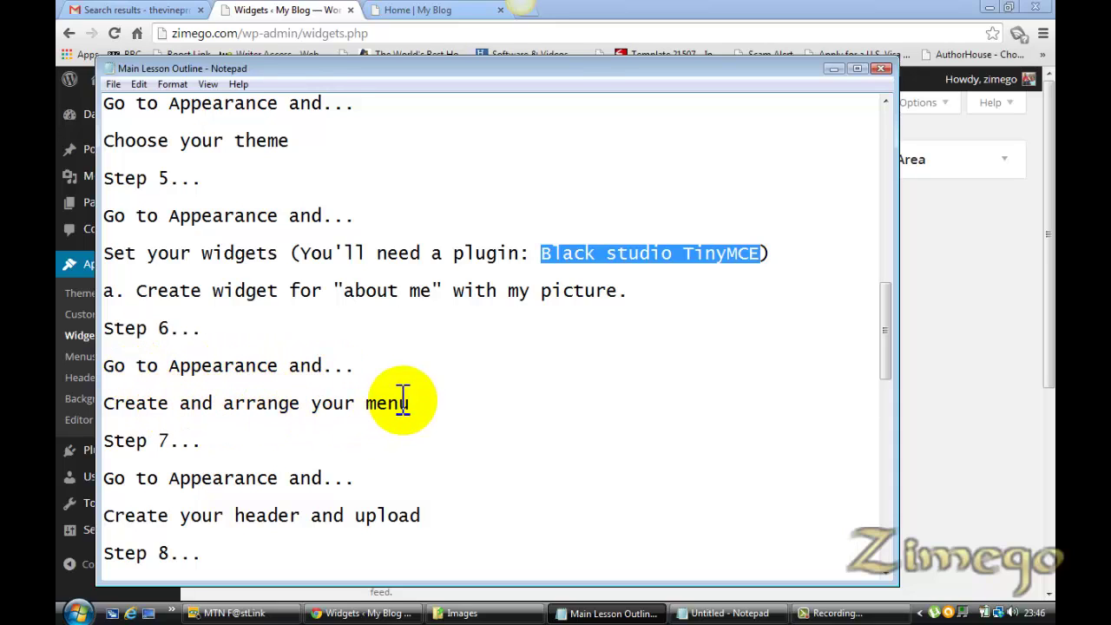
{"action": "left_click", "coordinate": [292, 3]}
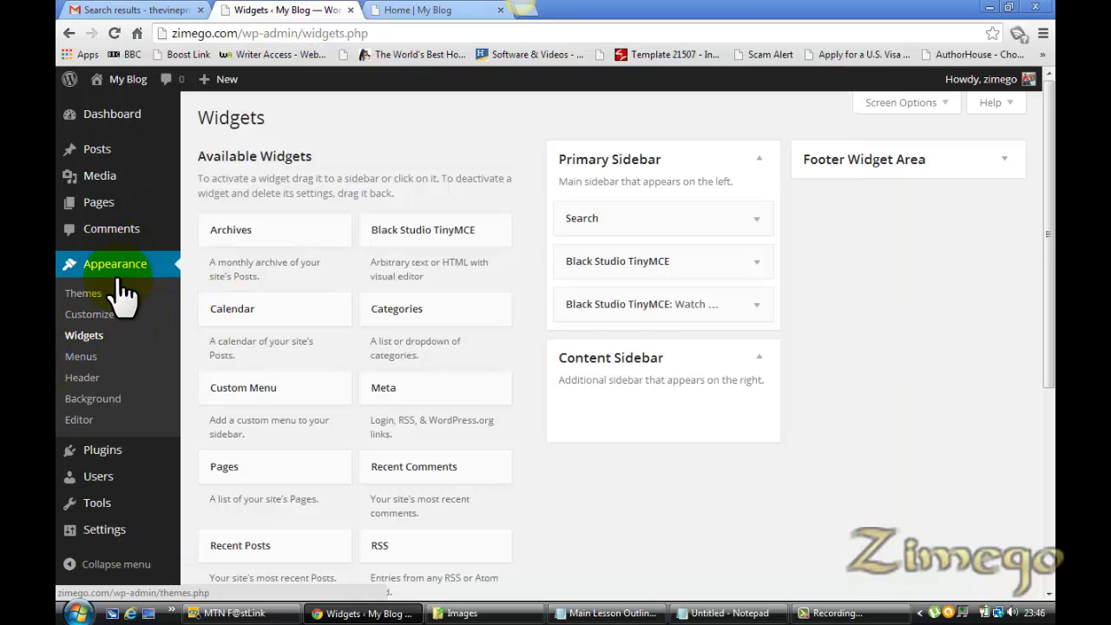
Create a new menu named 'Main Navigation'
{"action": "left_click", "coordinate": [89, 357]}
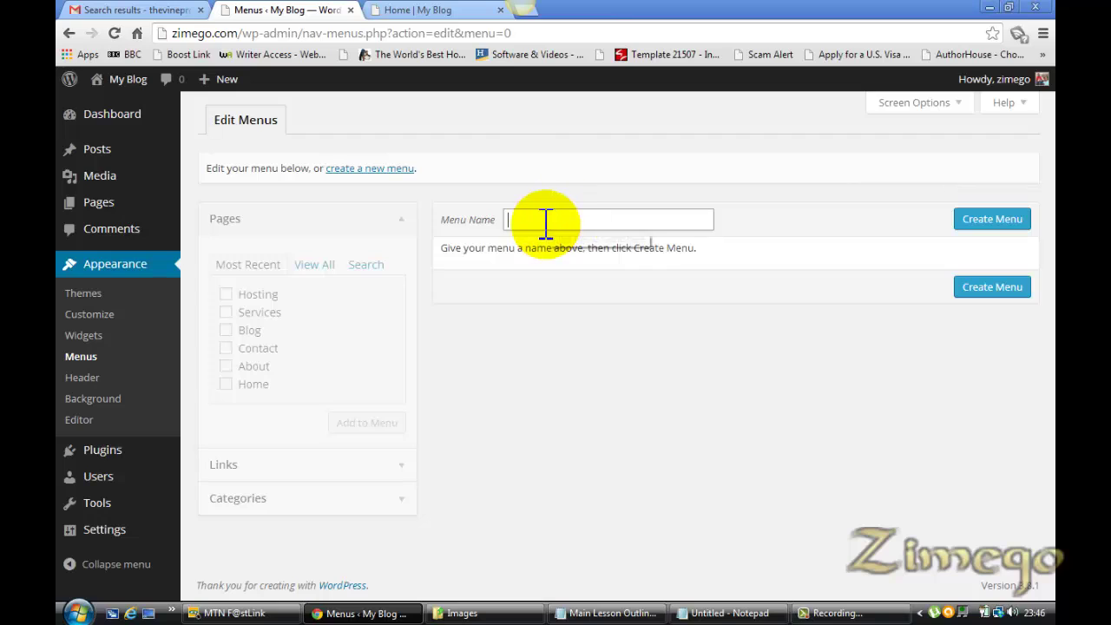
{"action": "type", "text": "Main Navi"}
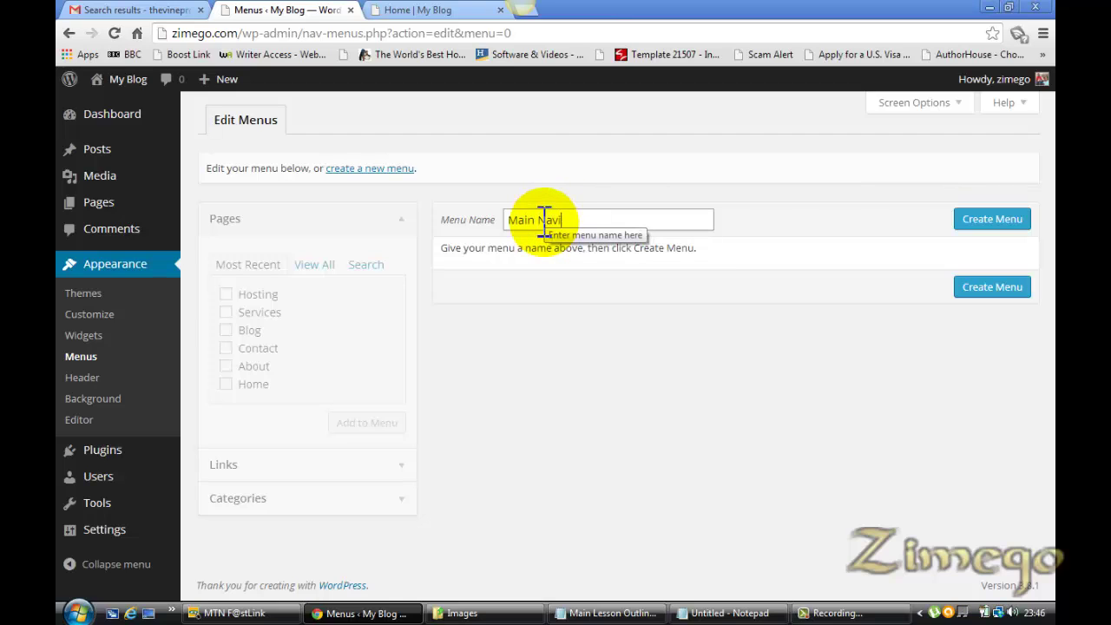
{"action": "type", "text": "gation"}
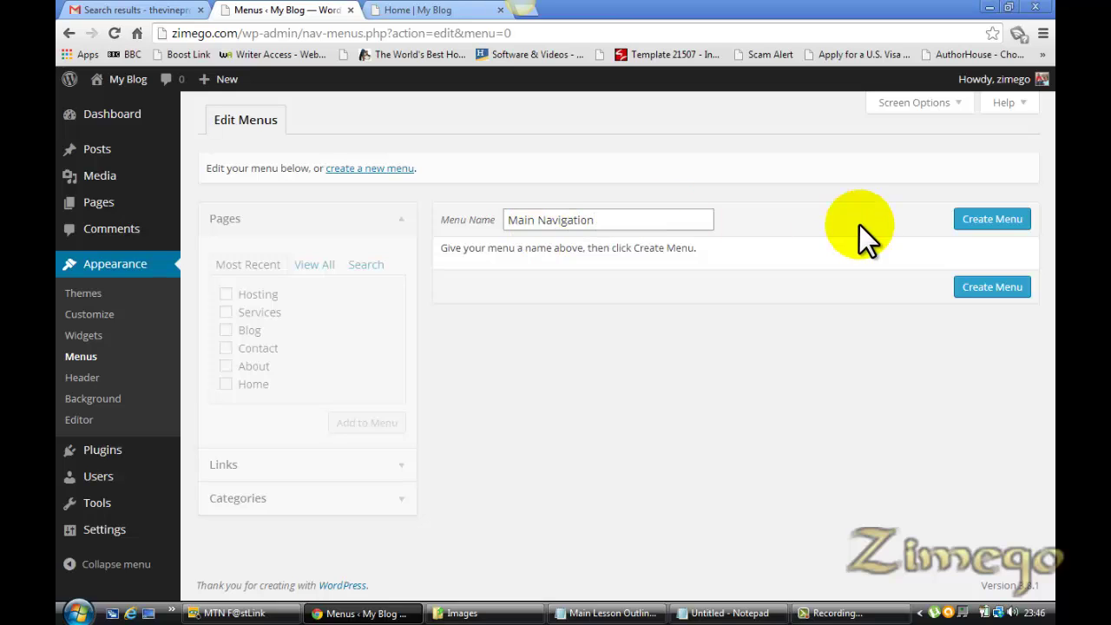
{"action": "left_click", "coordinate": [1011, 219]}
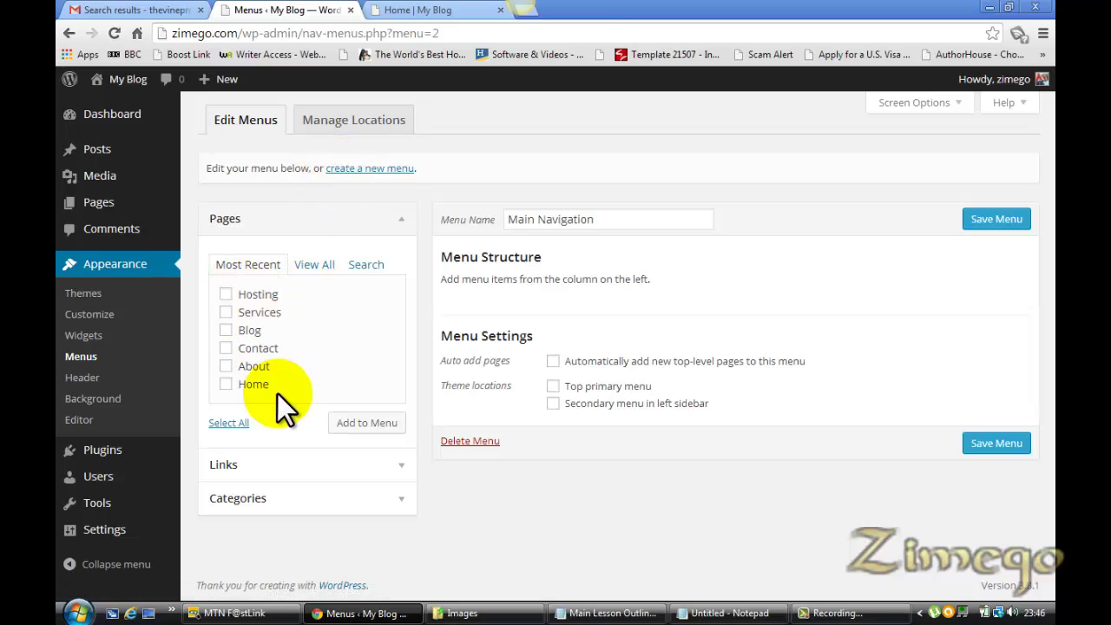
Add the Hosting, Services, Blog, Contact, About and Home pages to the menu and save it
{"action": "left_click", "coordinate": [224, 295]}
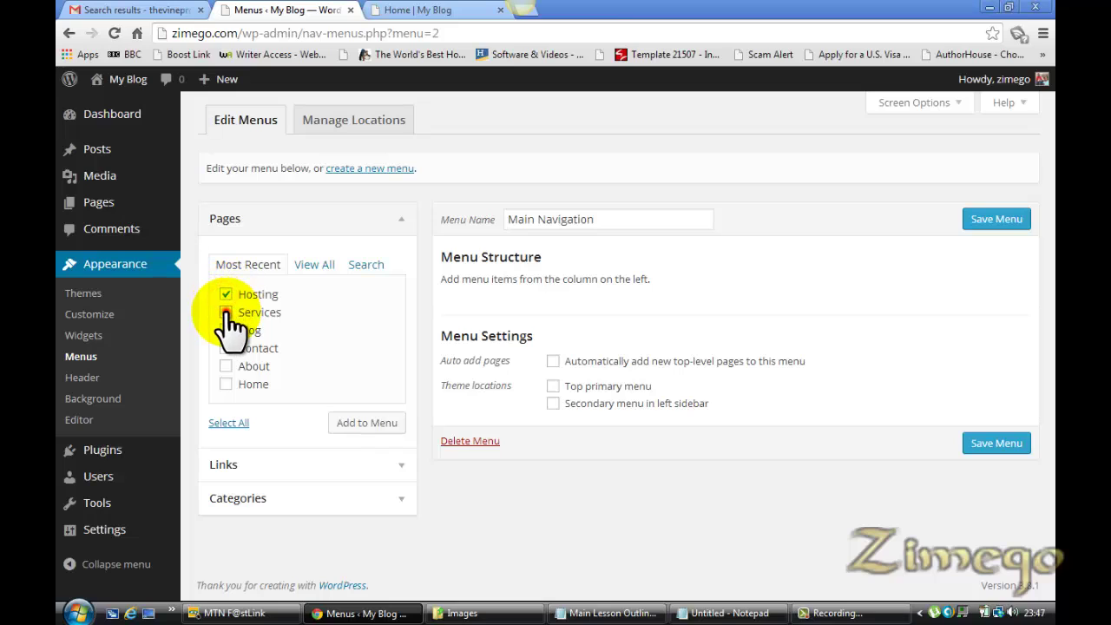
{"action": "left_click", "coordinate": [226, 313]}
{"action": "left_click", "coordinate": [226, 330]}
{"action": "left_click", "coordinate": [226, 348]}
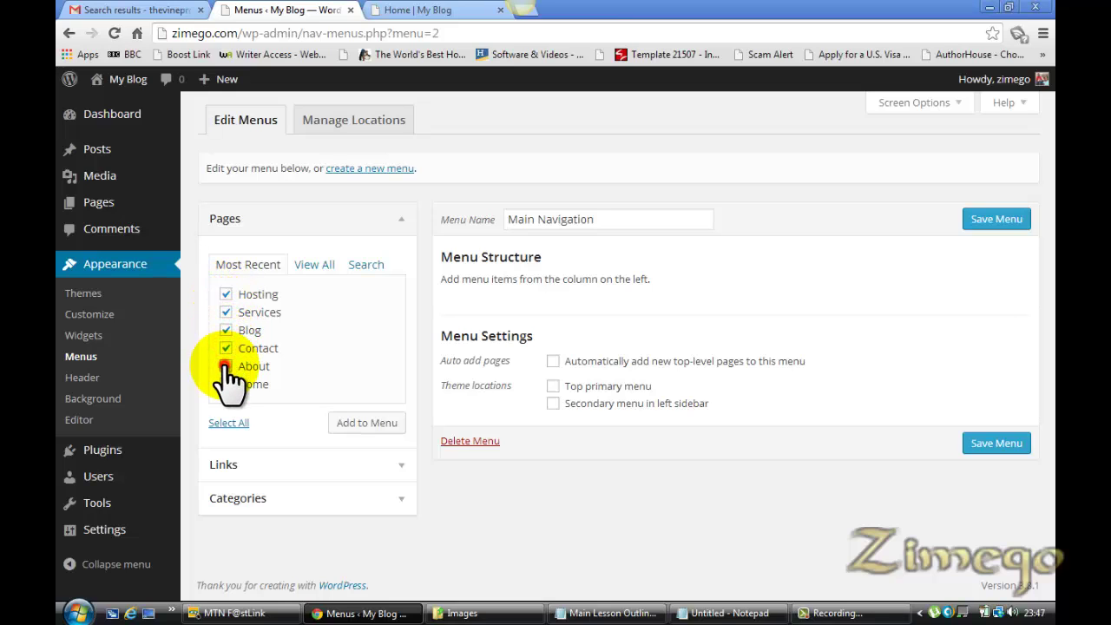
{"action": "left_click", "coordinate": [226, 383]}
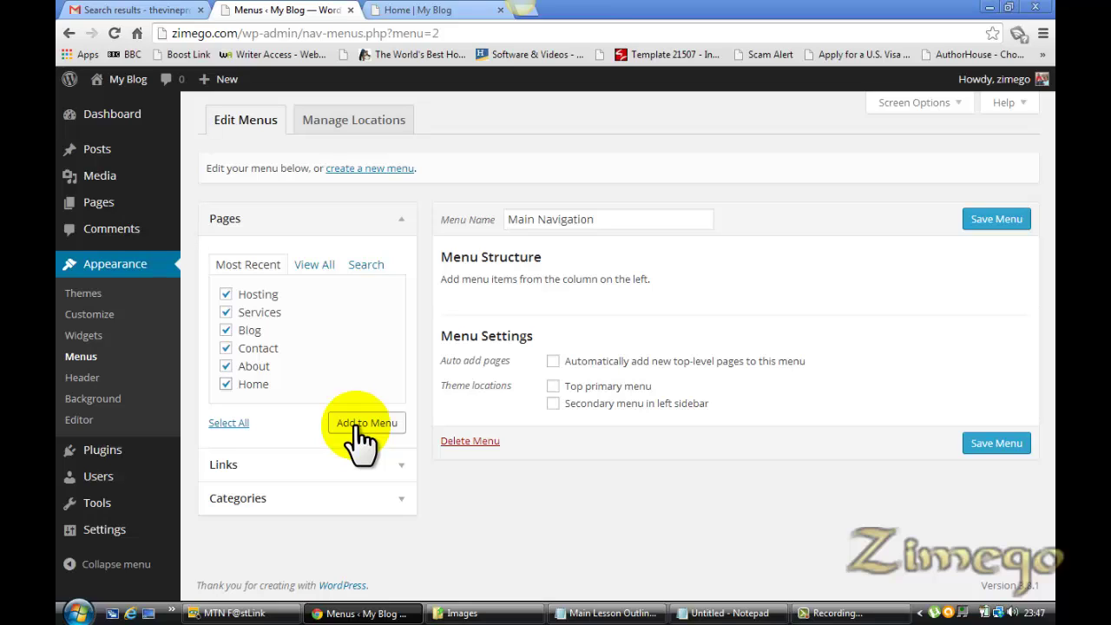
{"action": "left_click", "coordinate": [355, 426]}
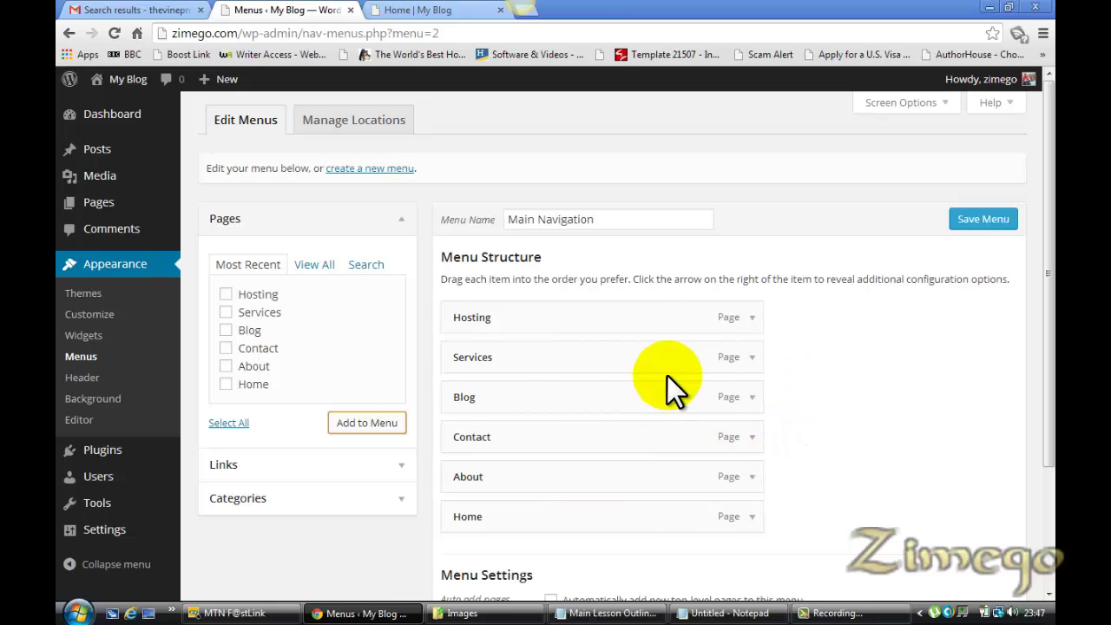
{"action": "key", "text": "Return"}
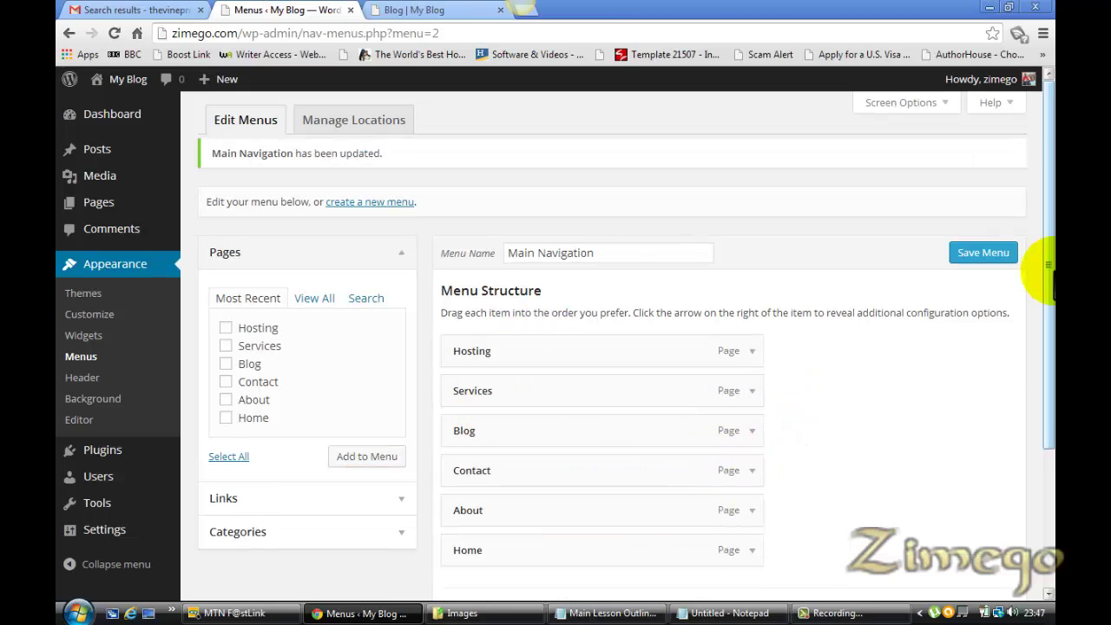
Reorder Main Navigation to Home, Services with Hosting nested, Blog, Contact, About, and save
{"action": "left_click_drag", "start_coordinate": [1050, 269], "coordinate": [1046, 335]}
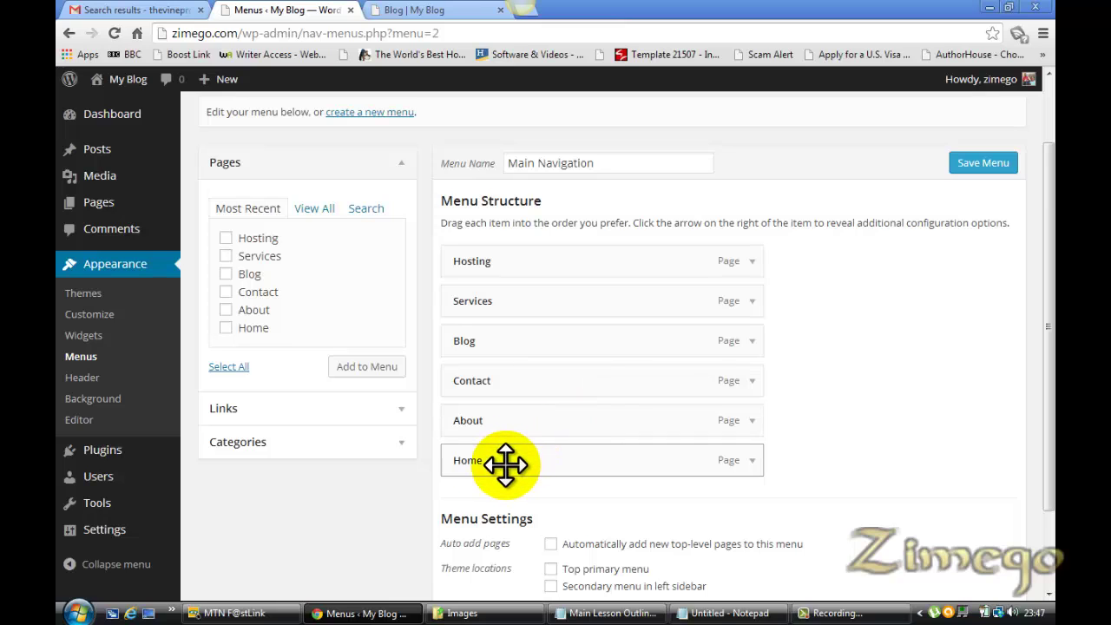
{"action": "left_click_drag", "start_coordinate": [505, 467], "coordinate": [502, 263]}
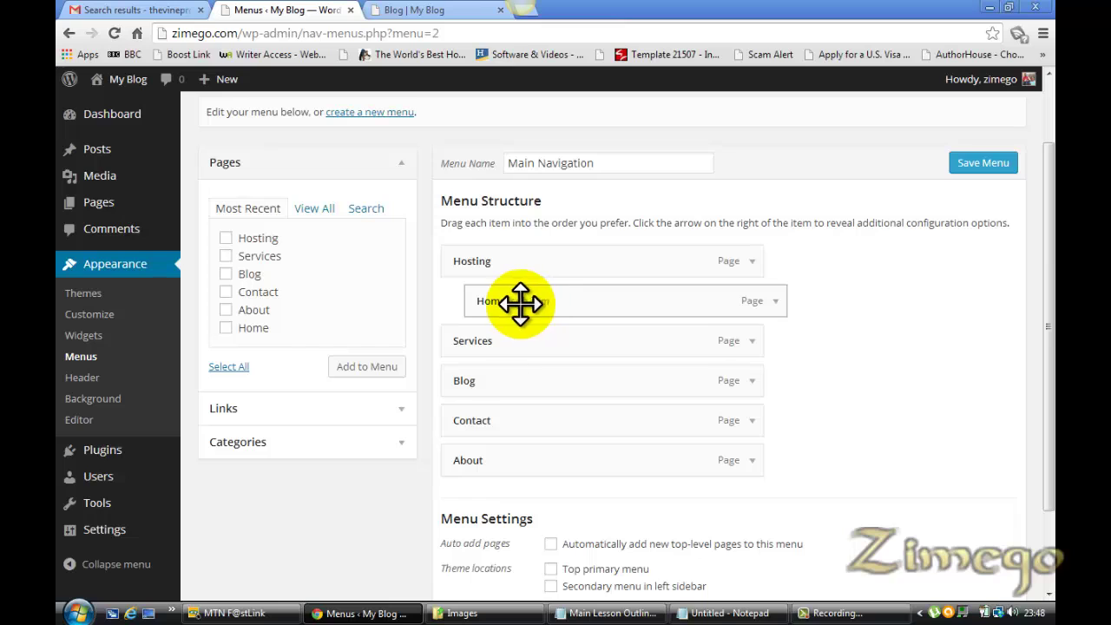
{"action": "left_click_drag", "start_coordinate": [523, 300], "coordinate": [489, 255]}
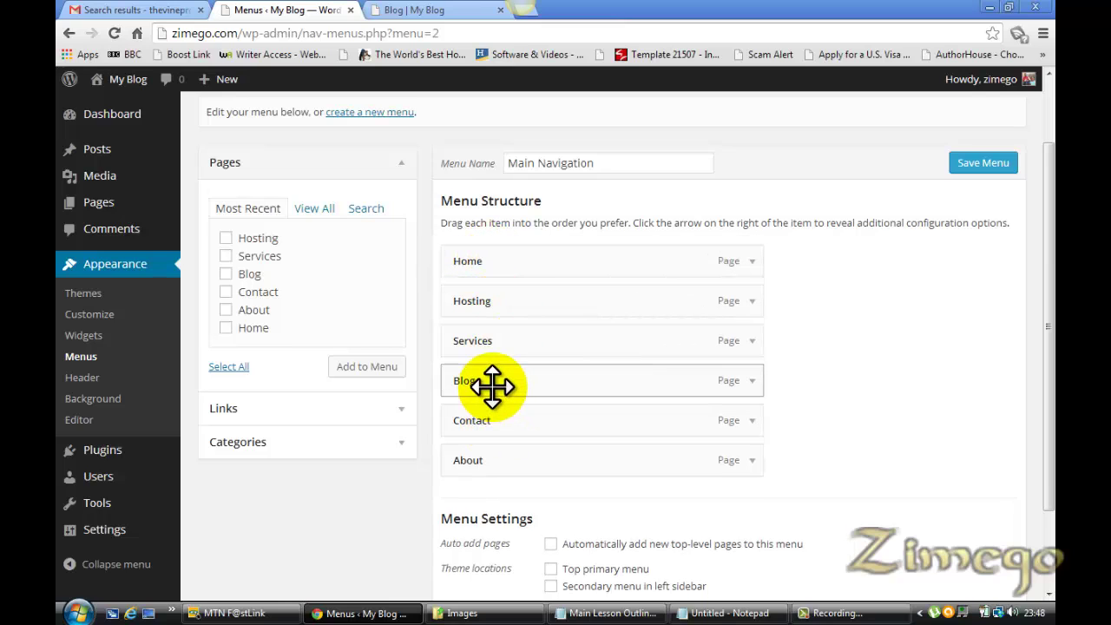
{"action": "left_click_drag", "start_coordinate": [491, 382], "coordinate": [476, 337]}
{"action": "left_click_drag", "start_coordinate": [516, 384], "coordinate": [479, 383]}
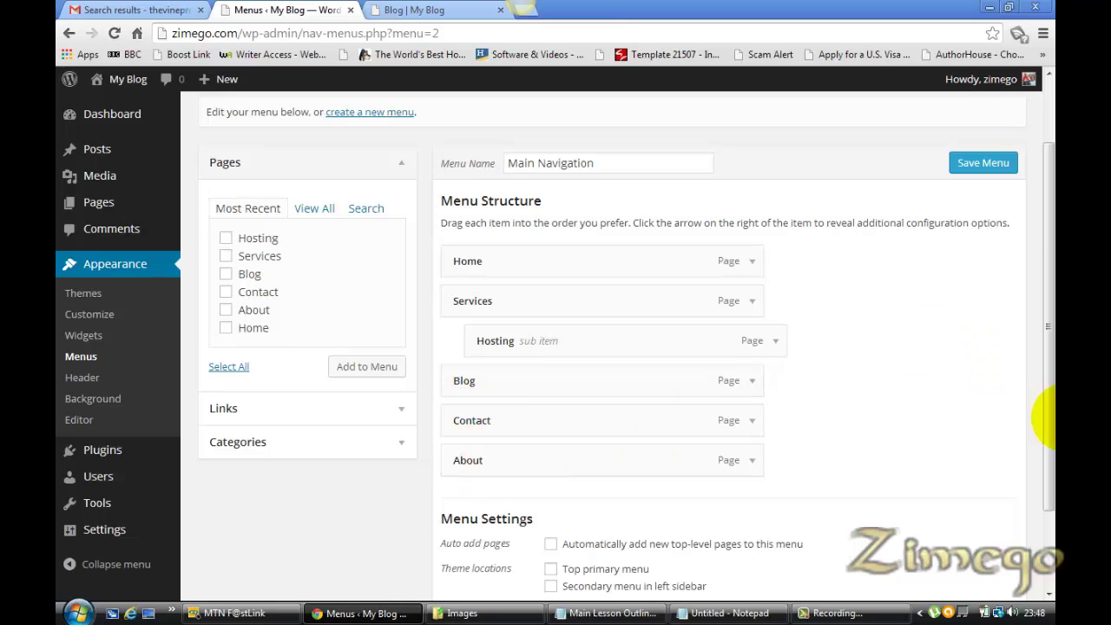
{"action": "left_click_drag", "start_coordinate": [1048, 451], "coordinate": [1050, 506]}
{"action": "left_click", "coordinate": [963, 551]}
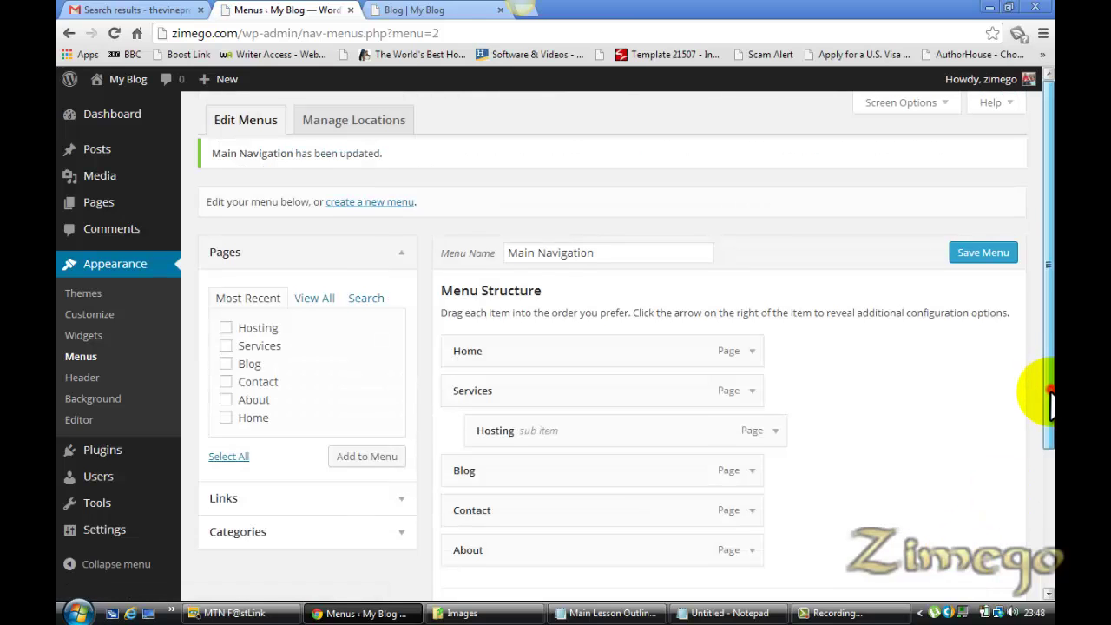
{"action": "left_click_drag", "start_coordinate": [1050, 395], "coordinate": [1049, 438]}
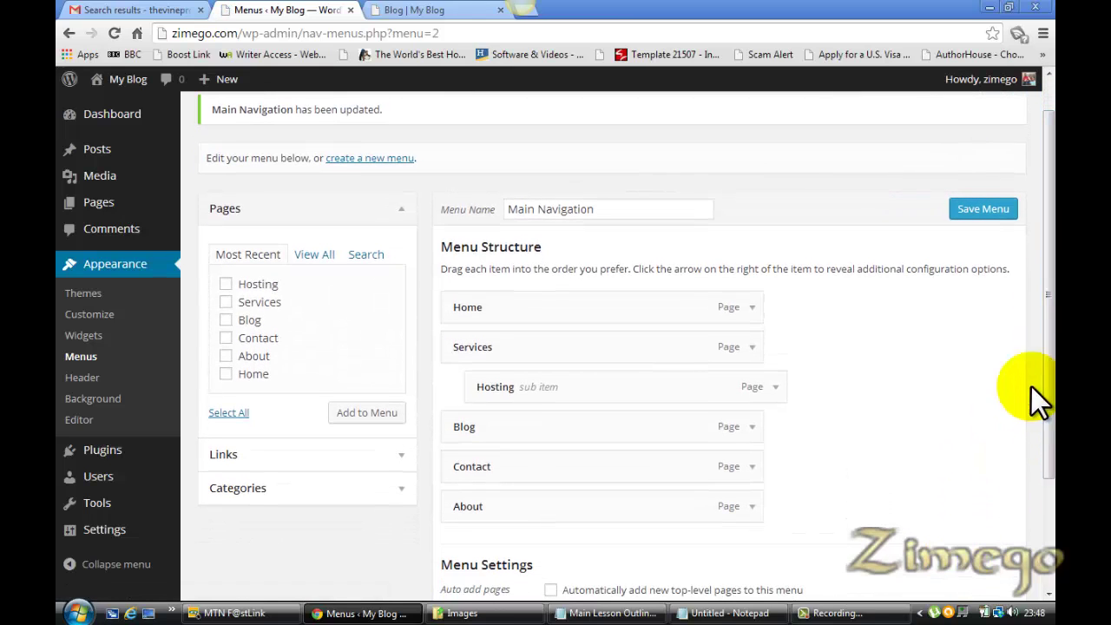
{"action": "left_click", "coordinate": [431, 12]}
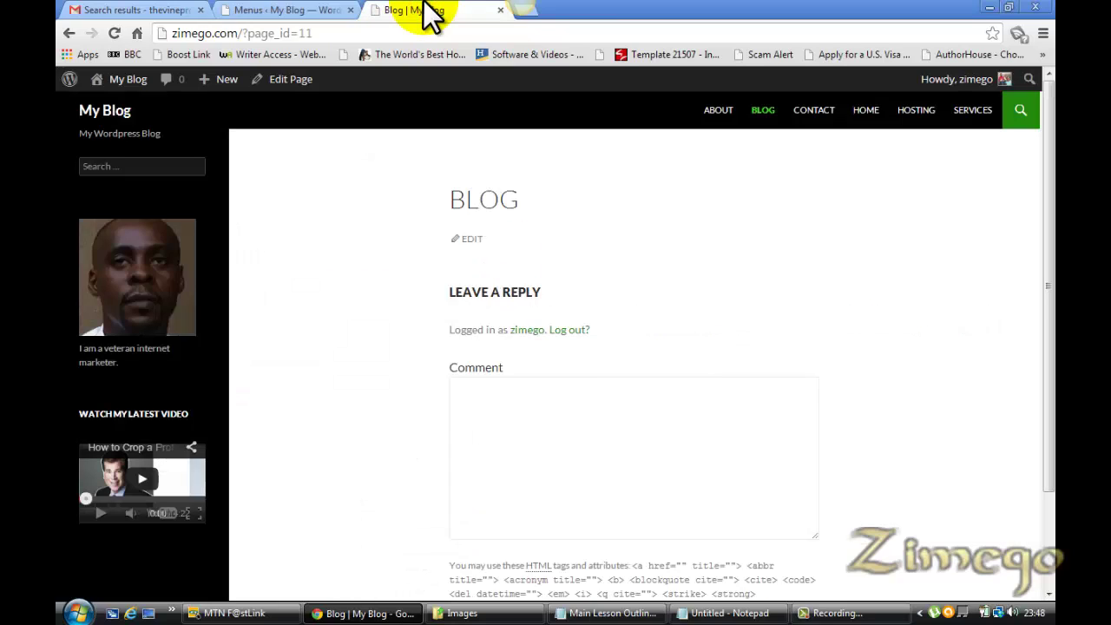
{"action": "key", "text": "F5"}
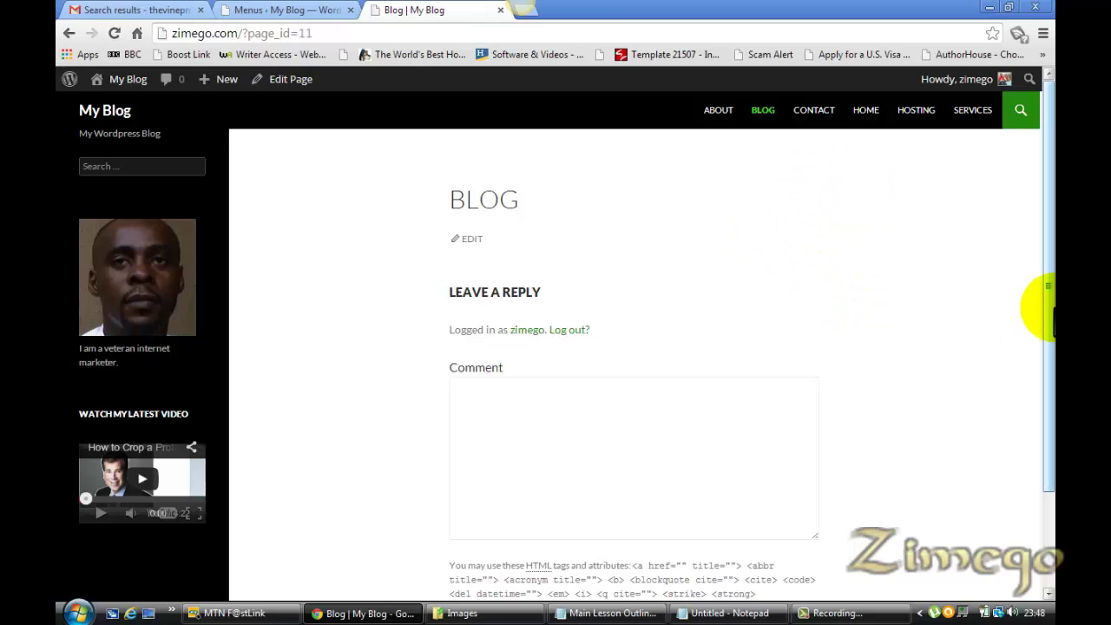
{"action": "left_click_drag", "start_coordinate": [1048, 325], "coordinate": [1036, 290]}
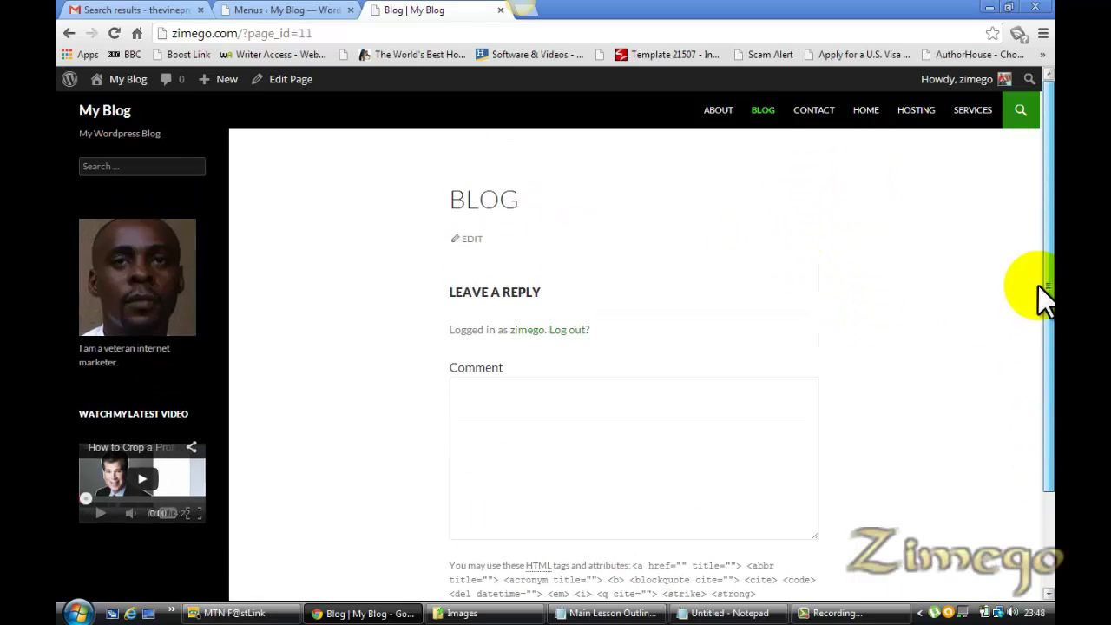
{"action": "key", "text": "ctrl+shift+Tab"}
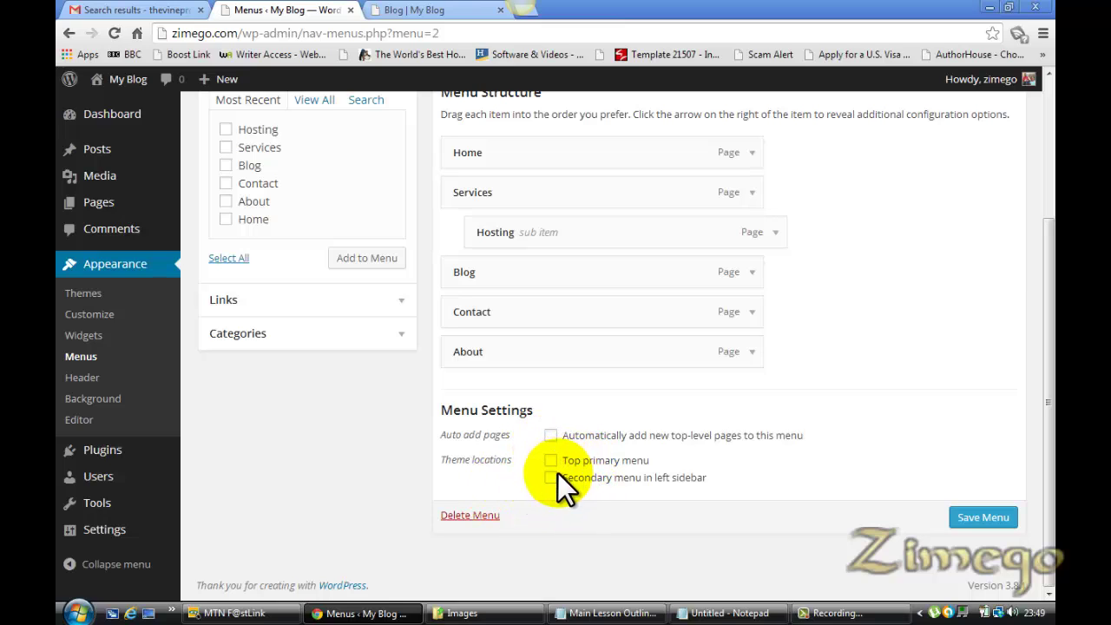
Tick 'Secondary menu in left sidebar', save the menu, and view the live Blog page
{"action": "left_click", "coordinate": [551, 477]}
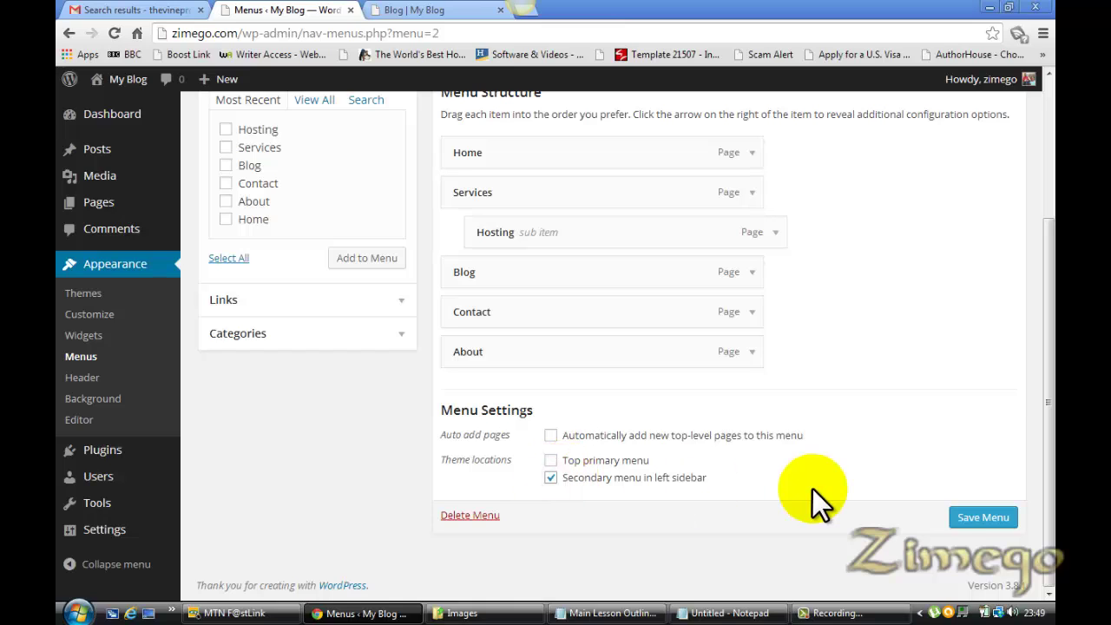
{"action": "left_click", "coordinate": [977, 522]}
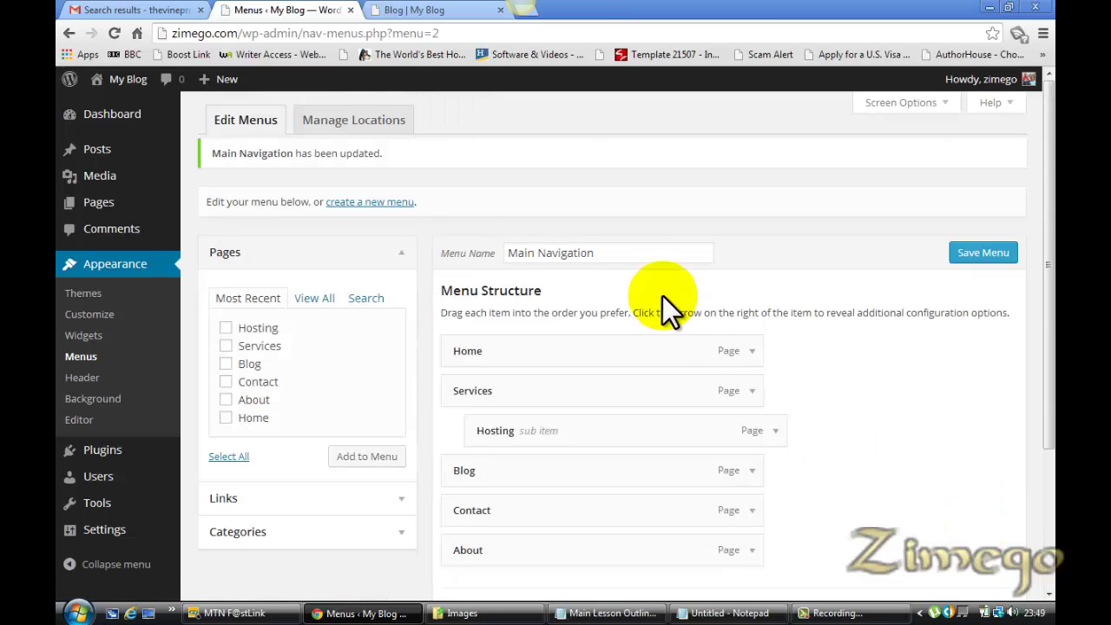
{"action": "left_click", "coordinate": [439, 9]}
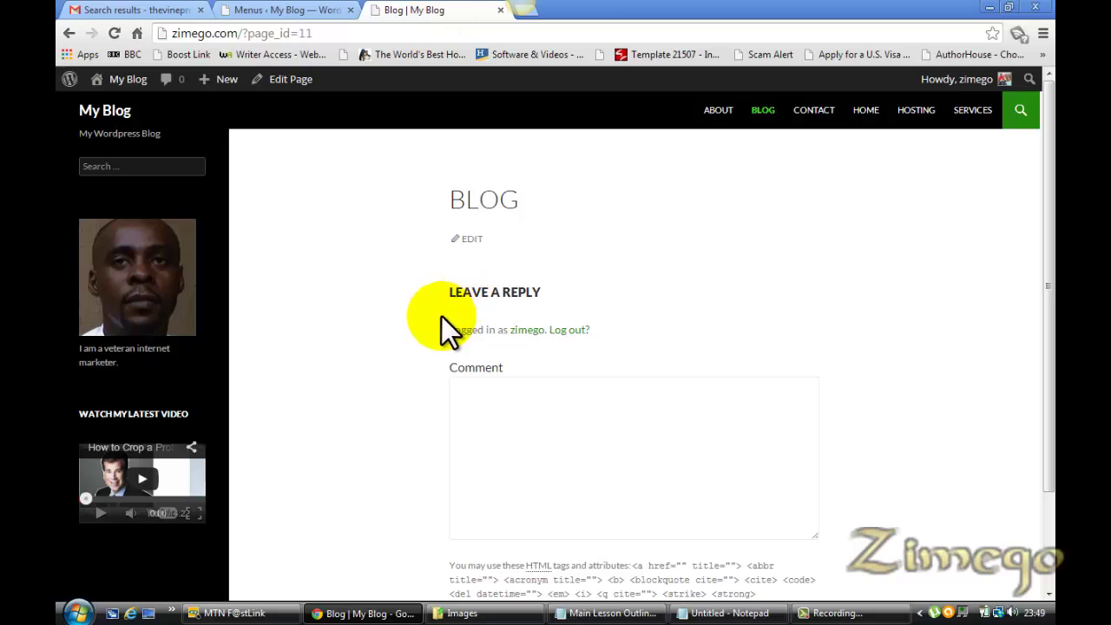
Reload the Blog page, open Hosting from the sidebar's Services submenu, then return to the menu editor
{"action": "left_click", "coordinate": [276, 10]}
{"action": "left_click", "coordinate": [422, 13]}
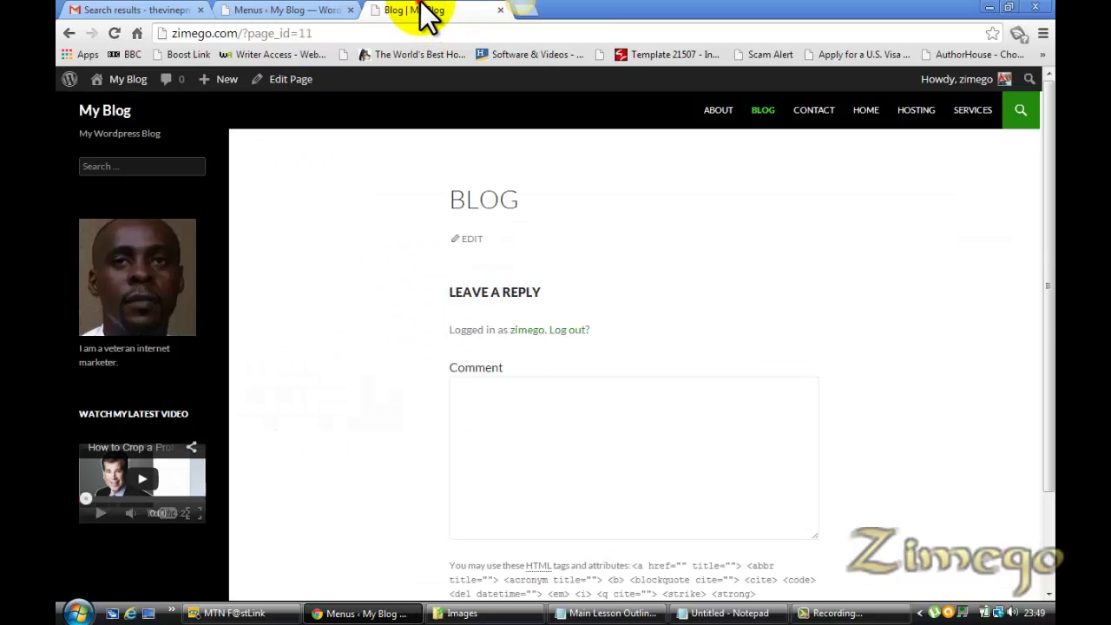
{"action": "key", "text": "F5"}
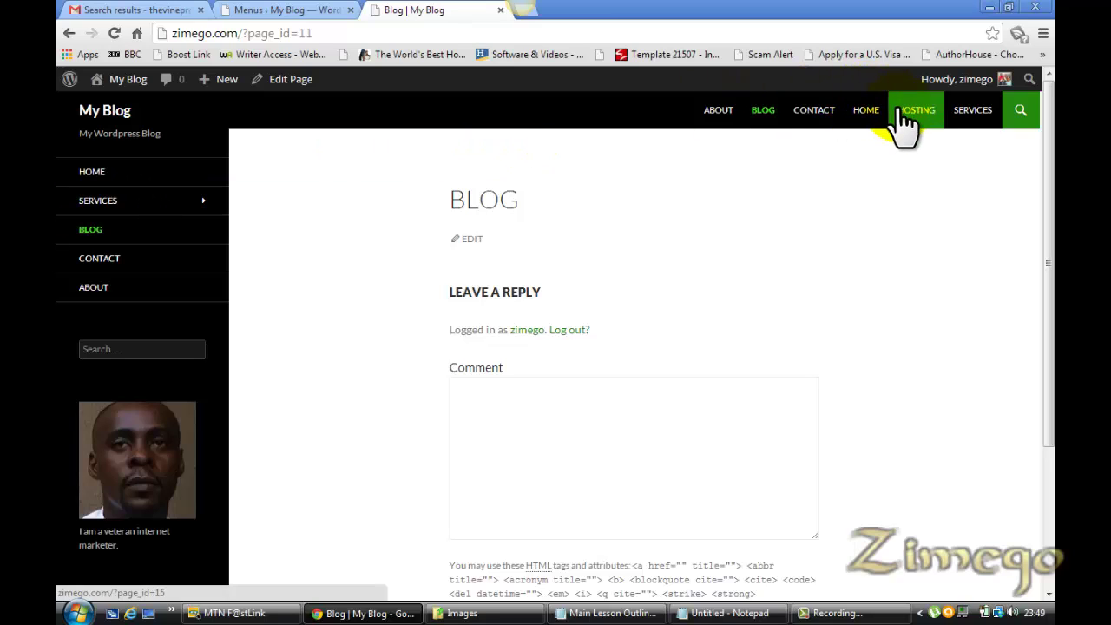
{"action": "left_click", "coordinate": [549, 156]}
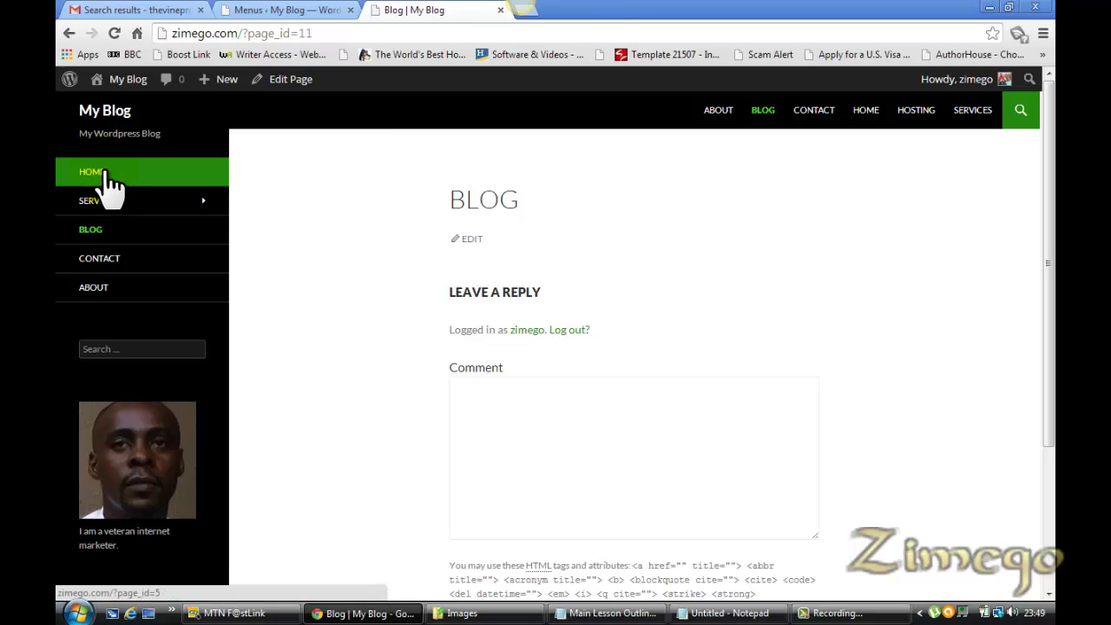
{"action": "mouse_move", "coordinate": [111, 202]}
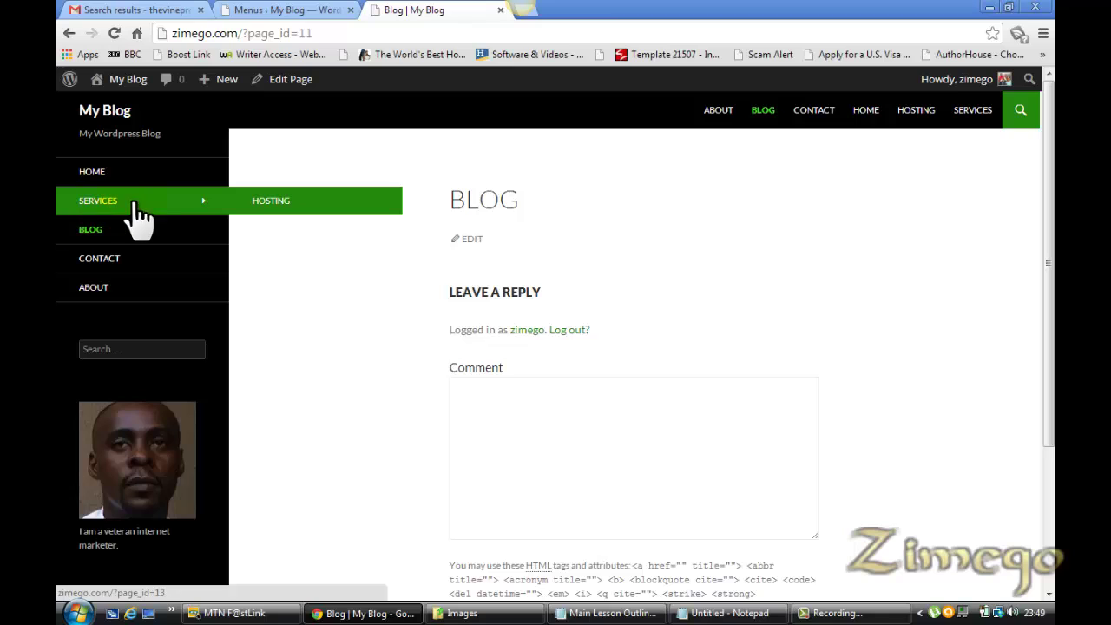
{"action": "left_click", "coordinate": [297, 211]}
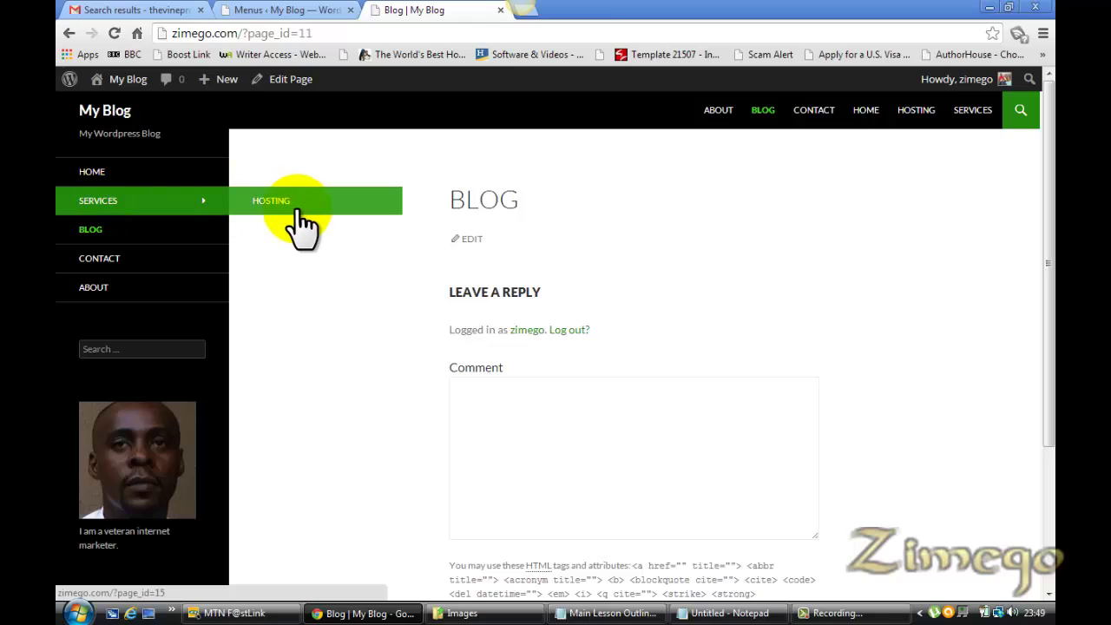
{"action": "left_click", "coordinate": [313, 11]}
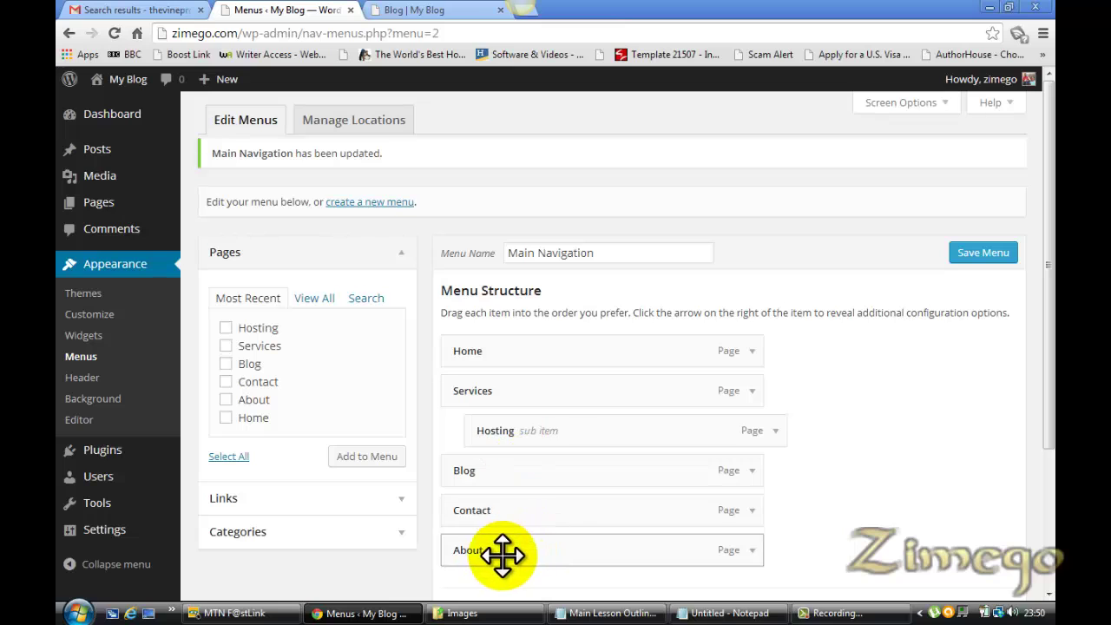
Nest About under Hosting, save Main Navigation, and view the Blog page
{"action": "left_click_drag", "start_coordinate": [499, 553], "coordinate": [548, 473]}
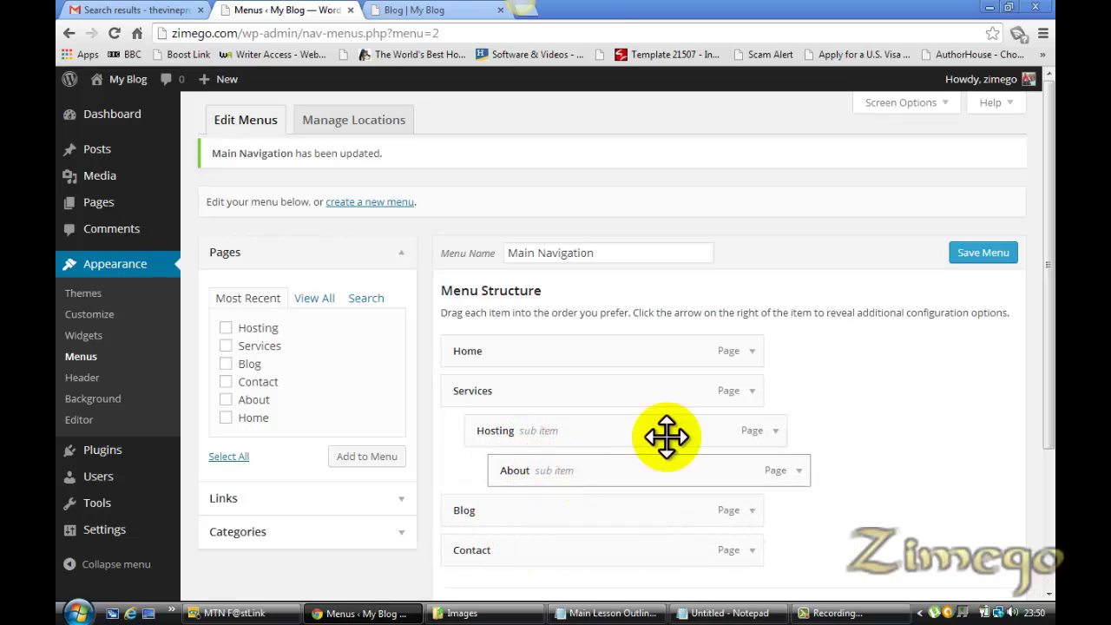
{"action": "scroll", "coordinate": [1052, 397], "scroll_direction": "down", "scroll_amount": 3}
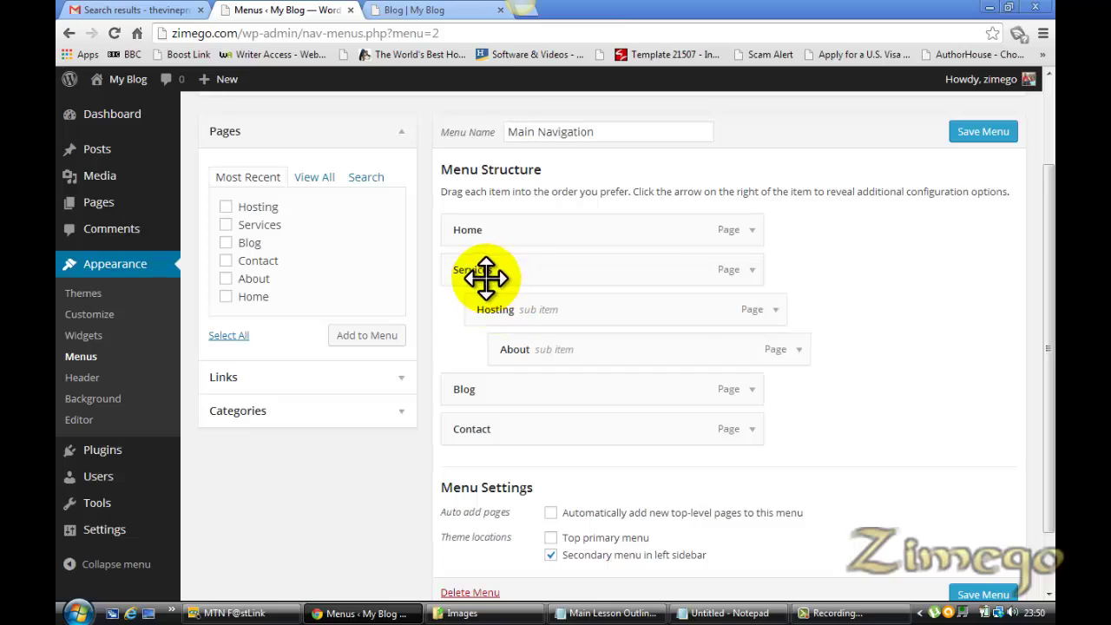
{"action": "mouse_move", "coordinate": [485, 277]}
{"action": "left_mouse_down"}
{"action": "mouse_move", "coordinate": [498, 300]}
{"action": "mouse_move", "coordinate": [488, 274]}
{"action": "left_mouse_up"}
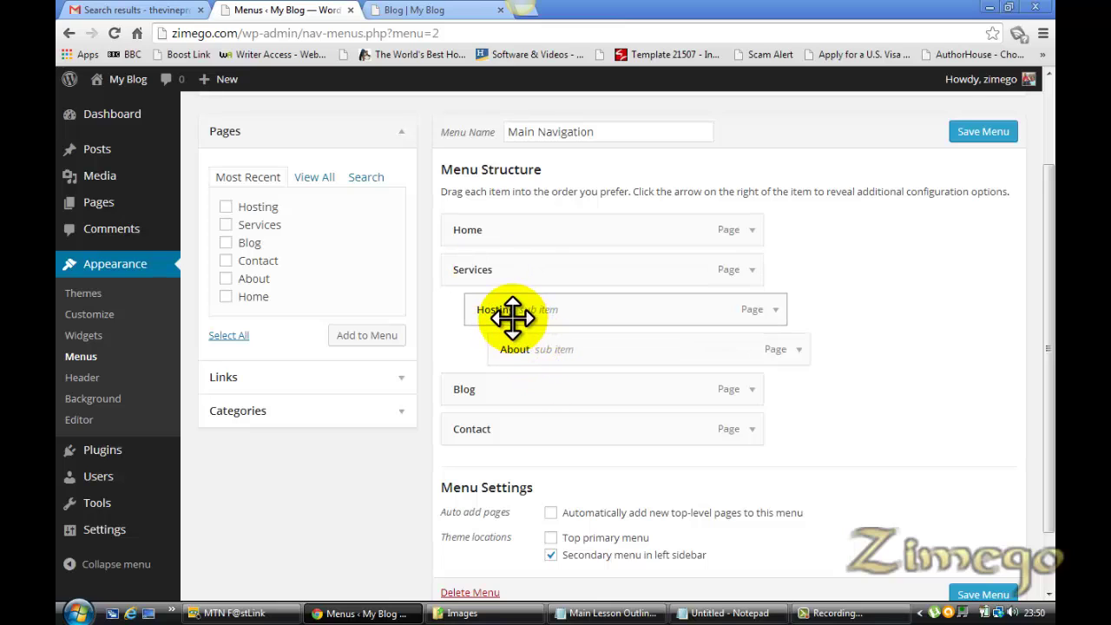
{"action": "left_click", "coordinate": [981, 595]}
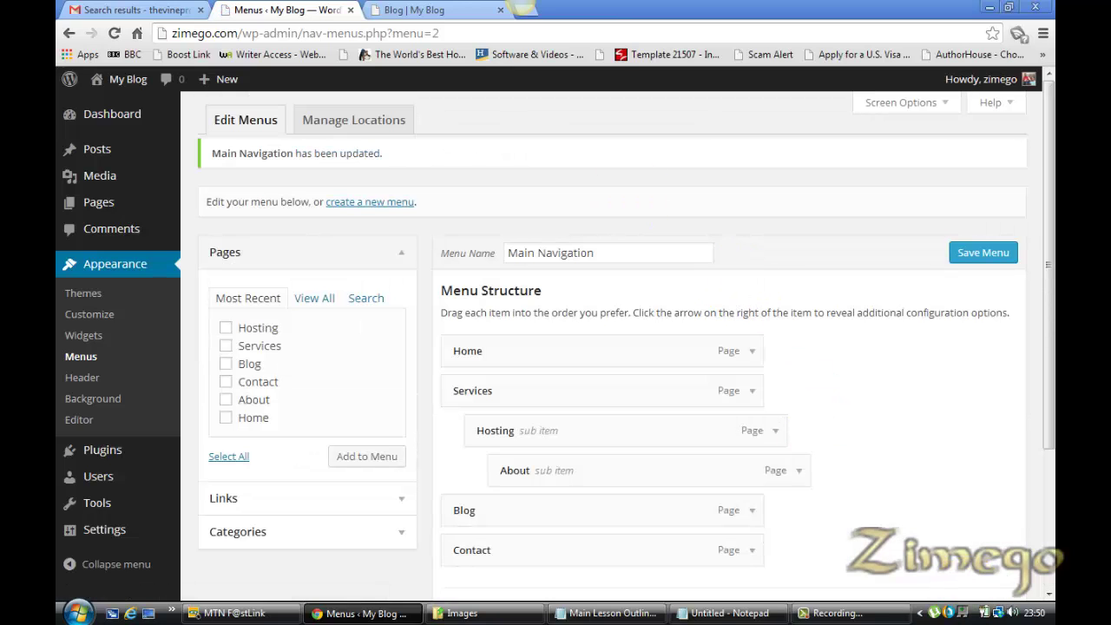
{"action": "left_click", "coordinate": [431, 8]}
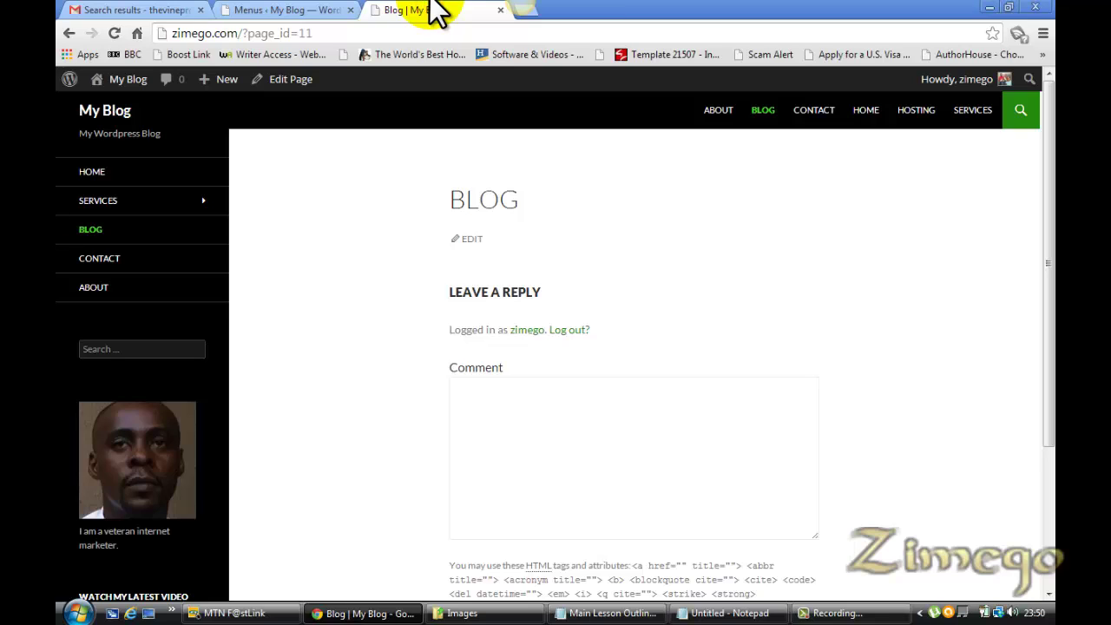
Reload the Blog page and check that About appears under Services › Hosting in the sidebar
{"action": "key", "text": "F5"}
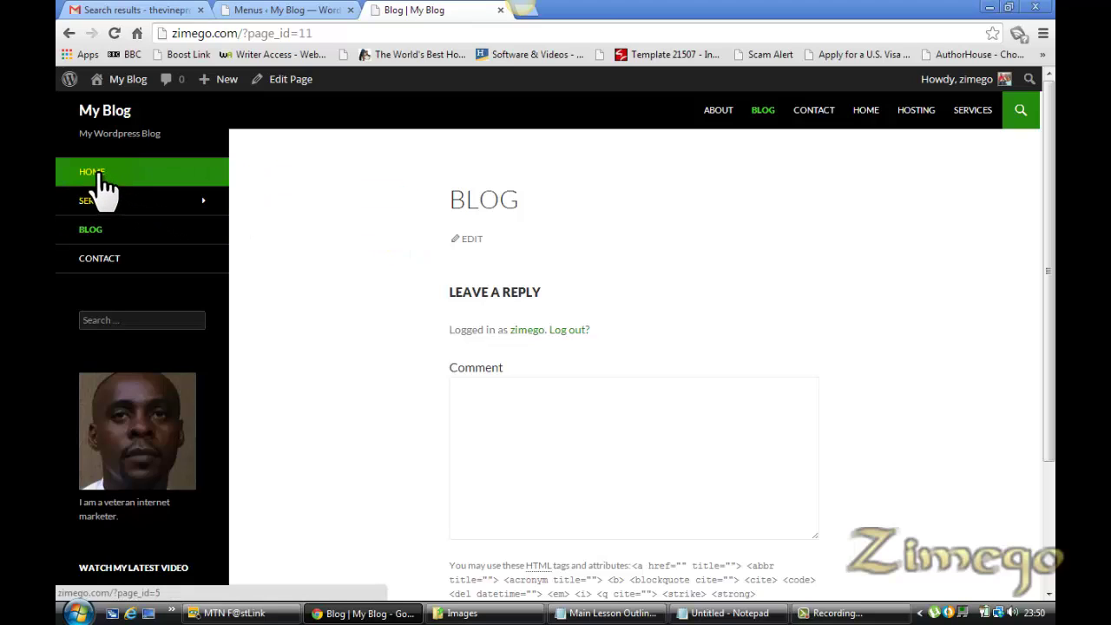
{"action": "mouse_move", "coordinate": [104, 199]}
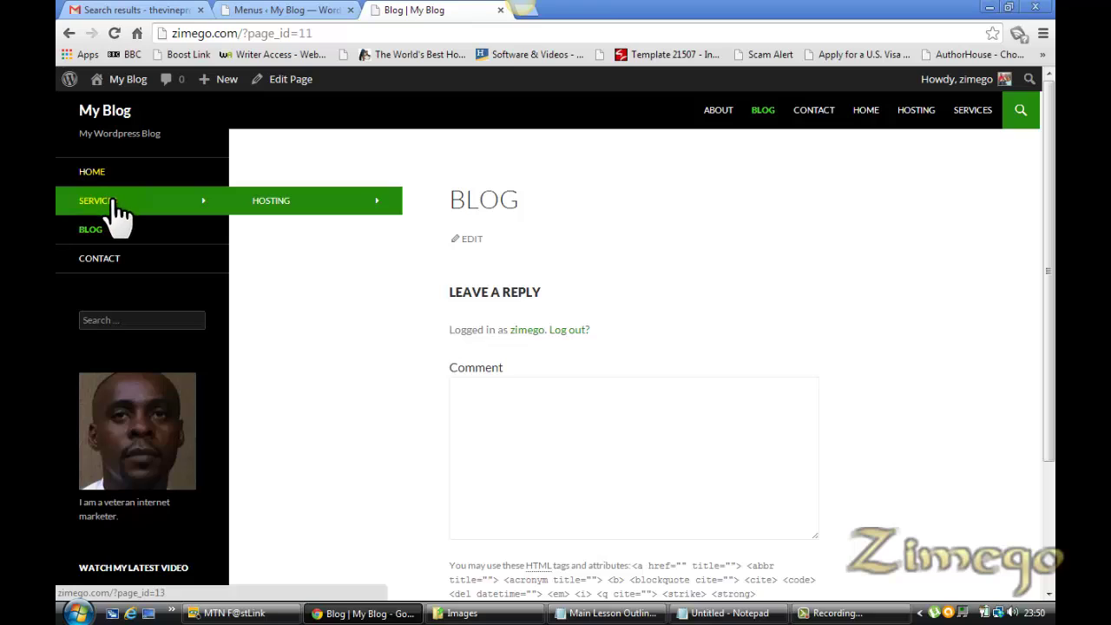
{"action": "mouse_move", "coordinate": [271, 209]}
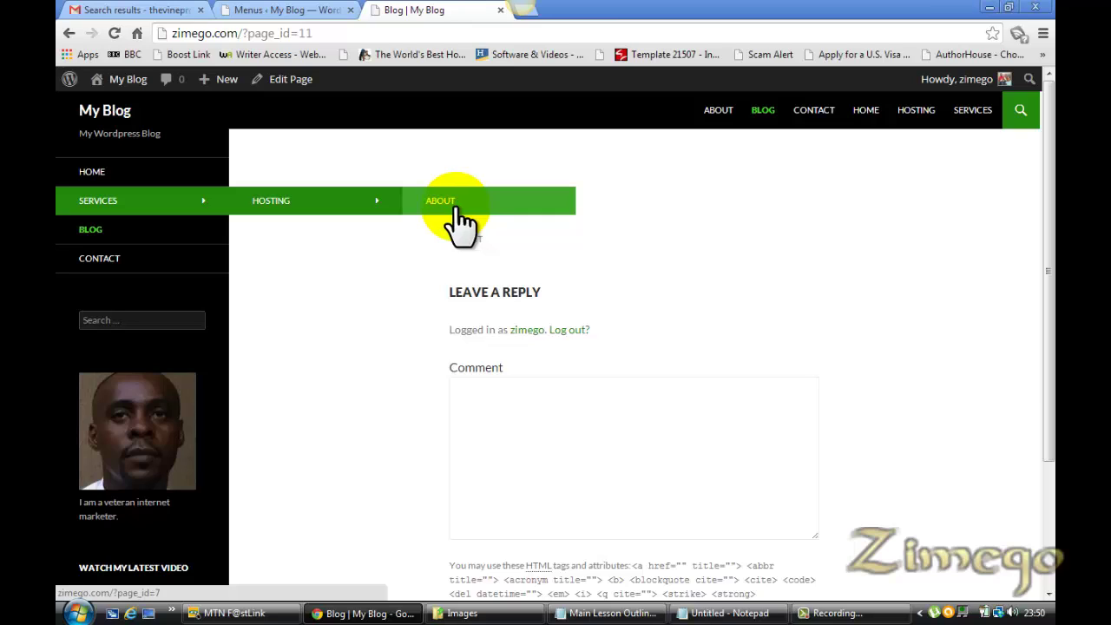
Move About back to top level after Contact, keep Hosting under Services, and tick 'Top primary menu'
{"action": "left_click", "coordinate": [293, 12]}
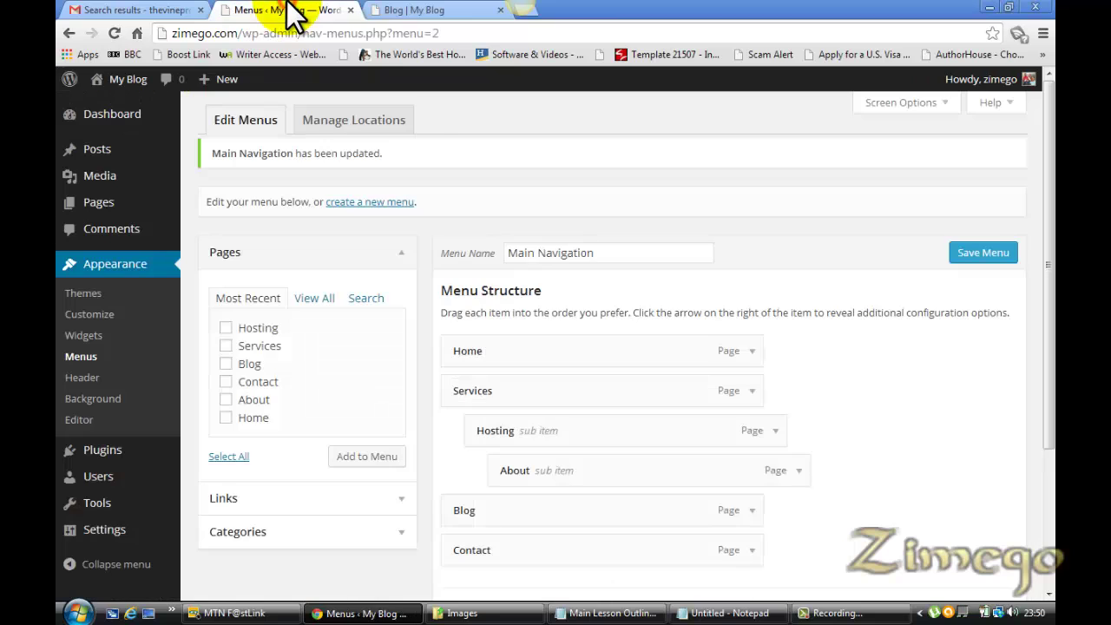
{"action": "left_click_drag", "start_coordinate": [563, 474], "coordinate": [518, 480]}
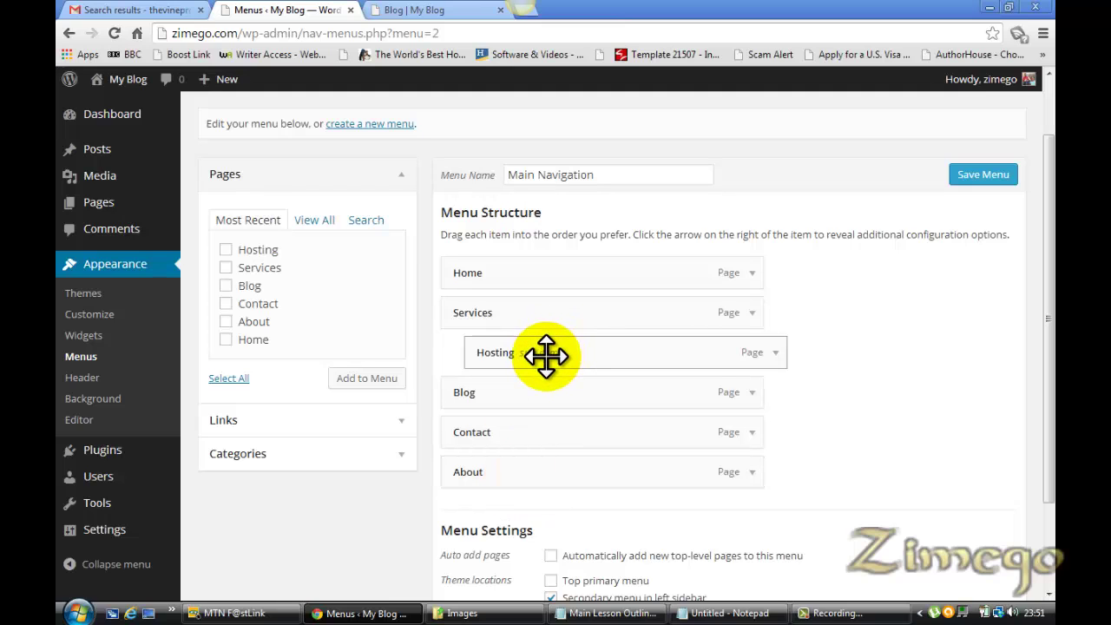
{"action": "left_click_drag", "start_coordinate": [546, 355], "coordinate": [521, 349]}
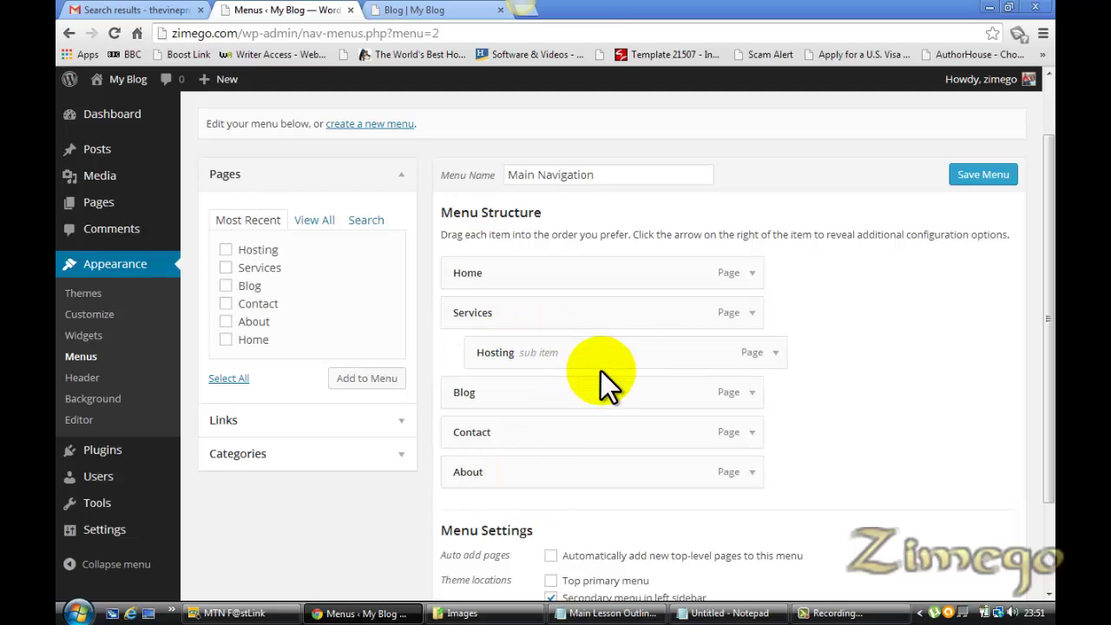
{"action": "left_click_drag", "start_coordinate": [1050, 482], "coordinate": [1050, 590]}
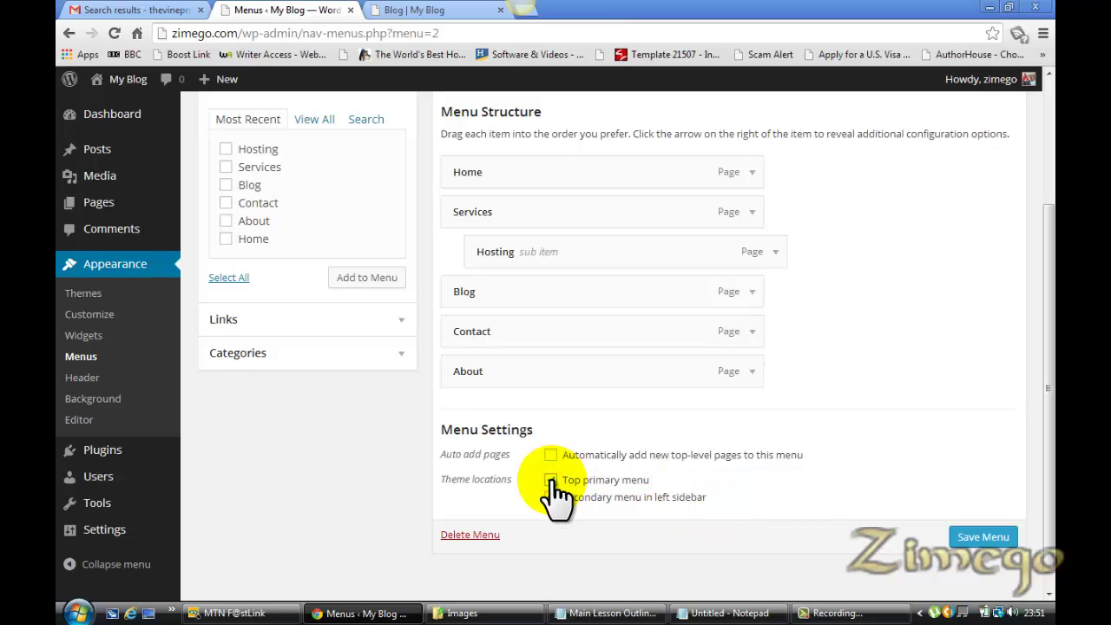
{"action": "left_click", "coordinate": [603, 499]}
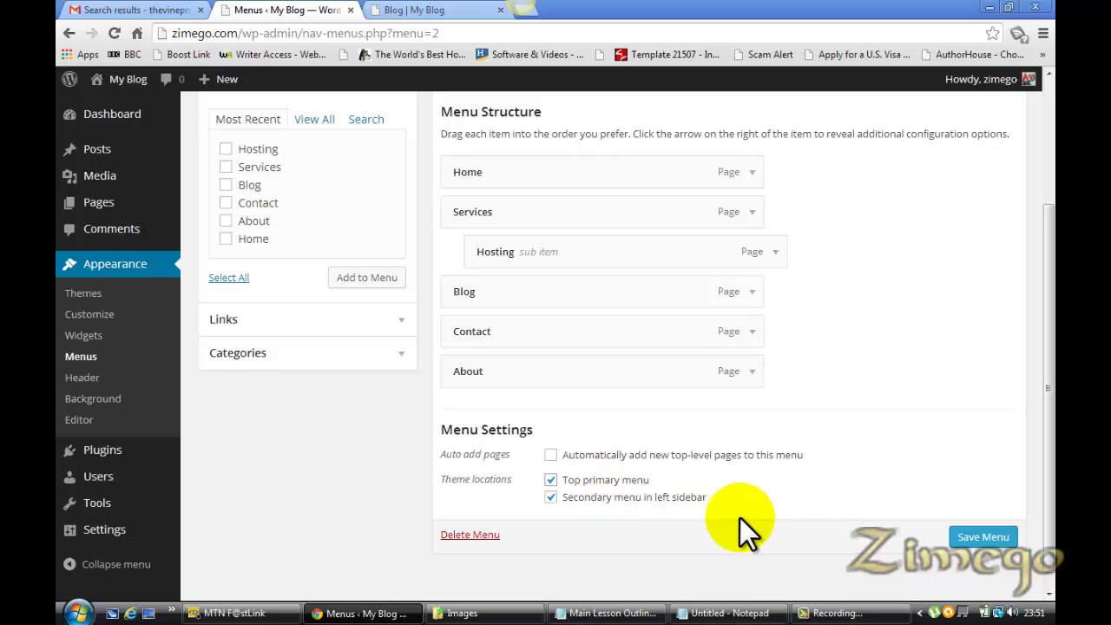
Save the menu and reload the Blog page to see Main Navigation in the top bar
{"action": "left_click", "coordinate": [994, 537]}
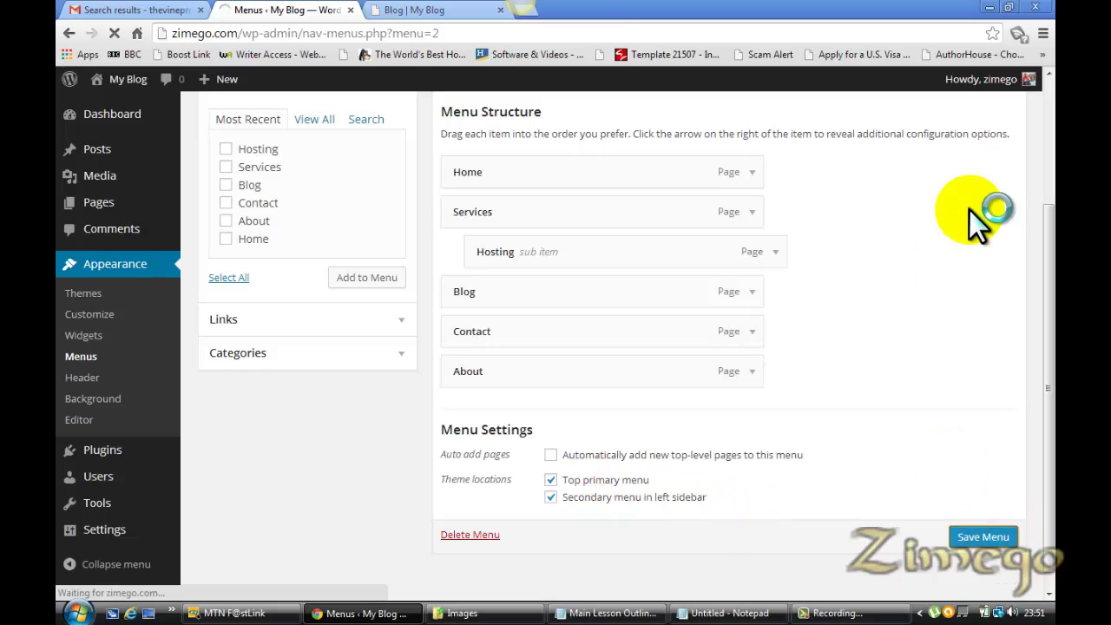
{"action": "left_click", "coordinate": [410, 10]}
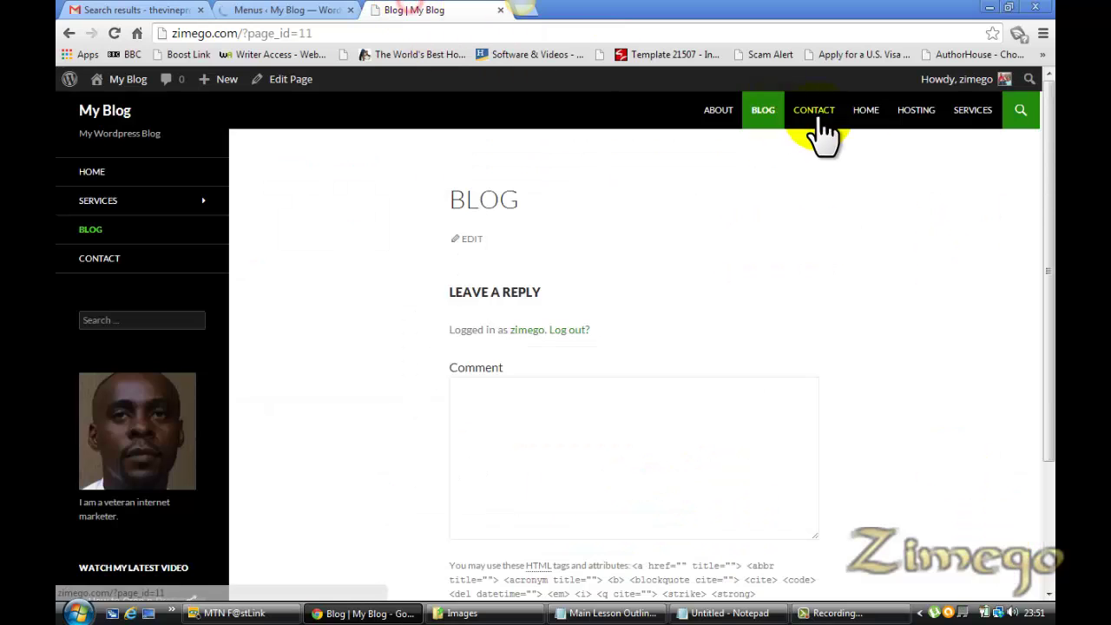
{"action": "left_click", "coordinate": [245, 13]}
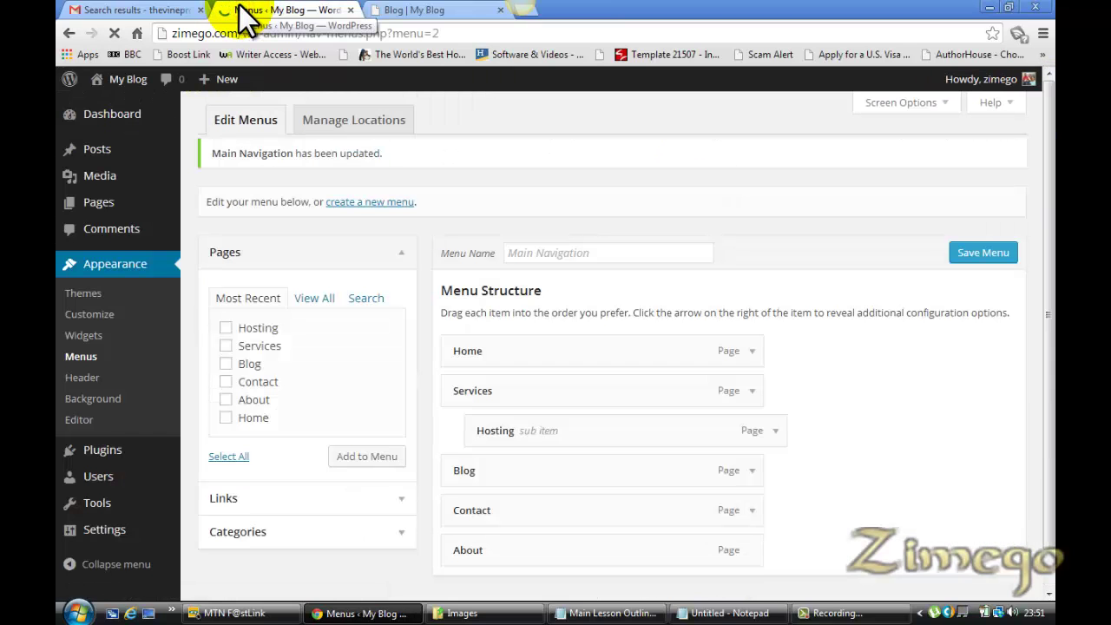
{"action": "left_click", "coordinate": [415, 9]}
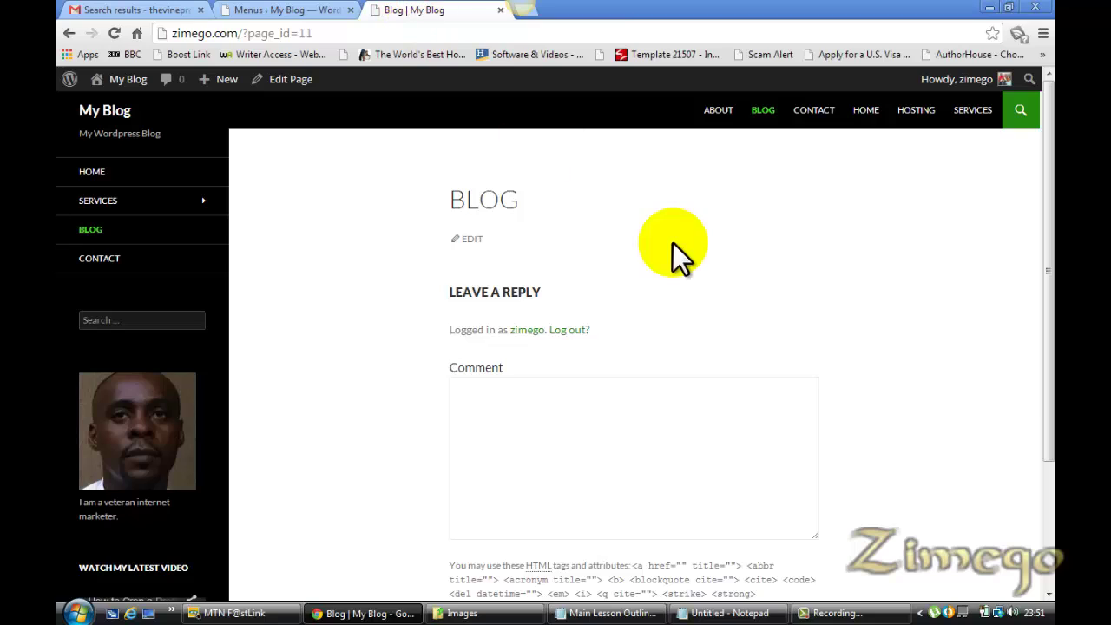
{"action": "key", "text": "F5"}
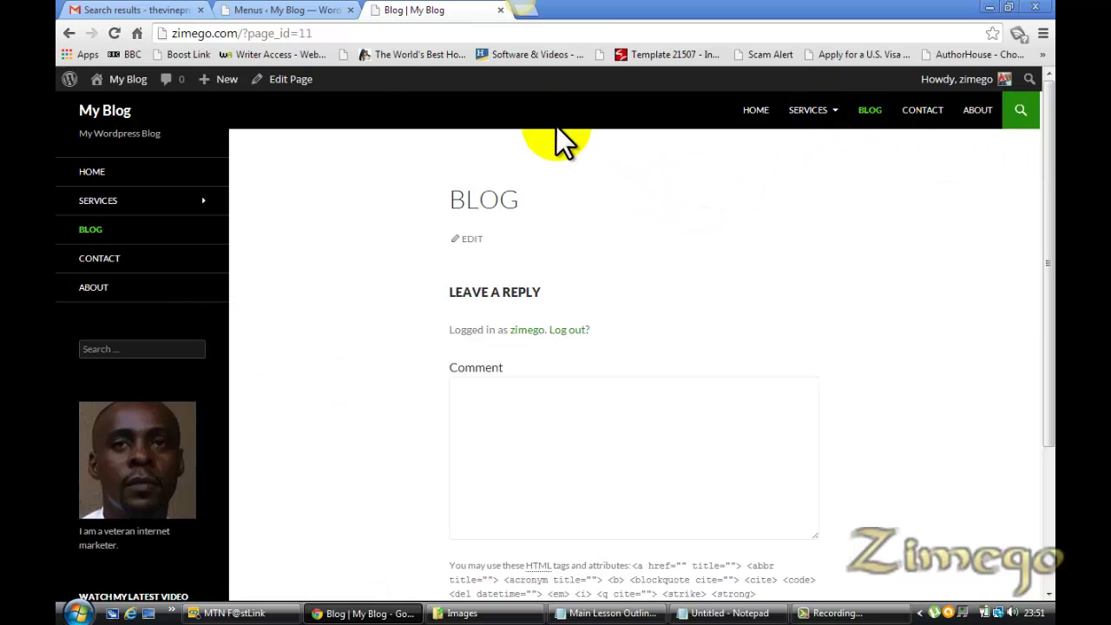
{"action": "left_click", "coordinate": [322, 11]}
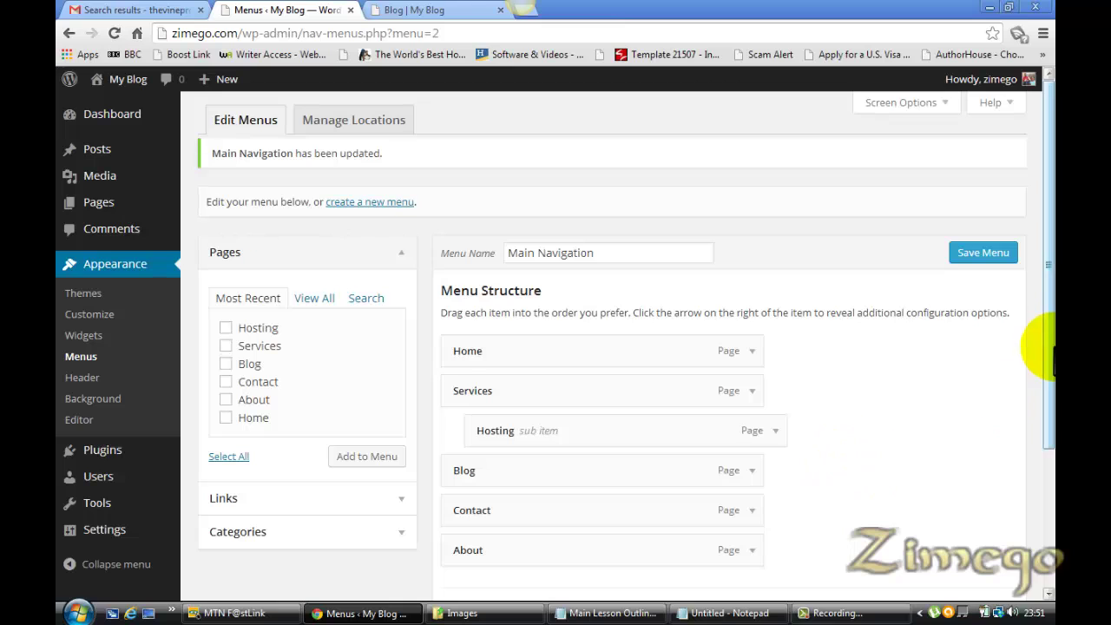
Review the menu location settings and compare with the live Blog page
{"action": "left_click_drag", "start_coordinate": [1049, 347], "coordinate": [1049, 484]}
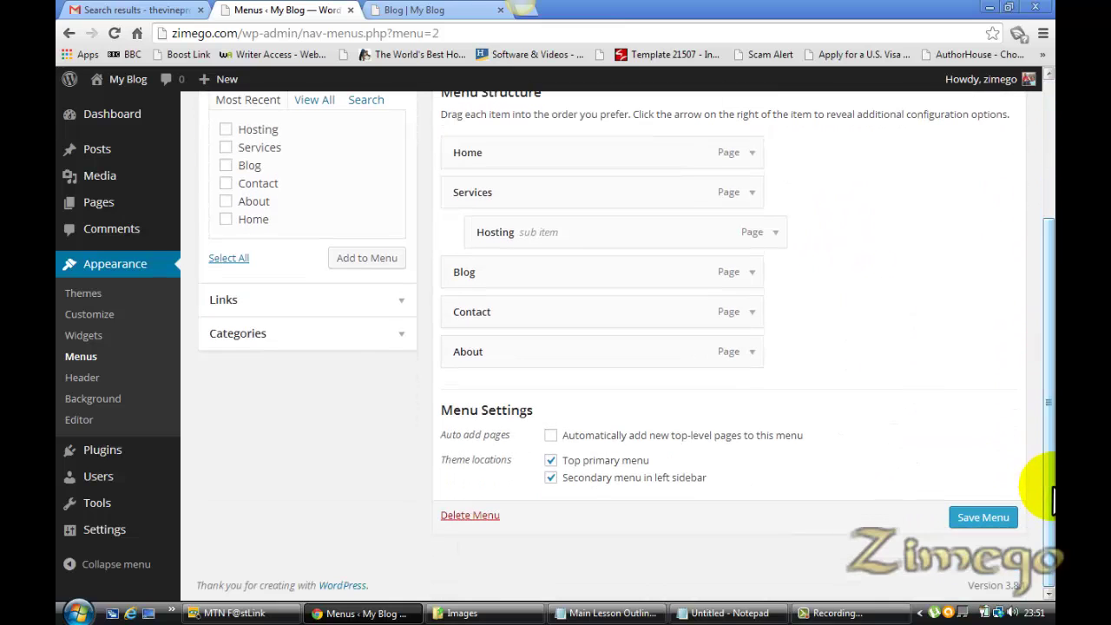
{"action": "left_click", "coordinate": [550, 477]}
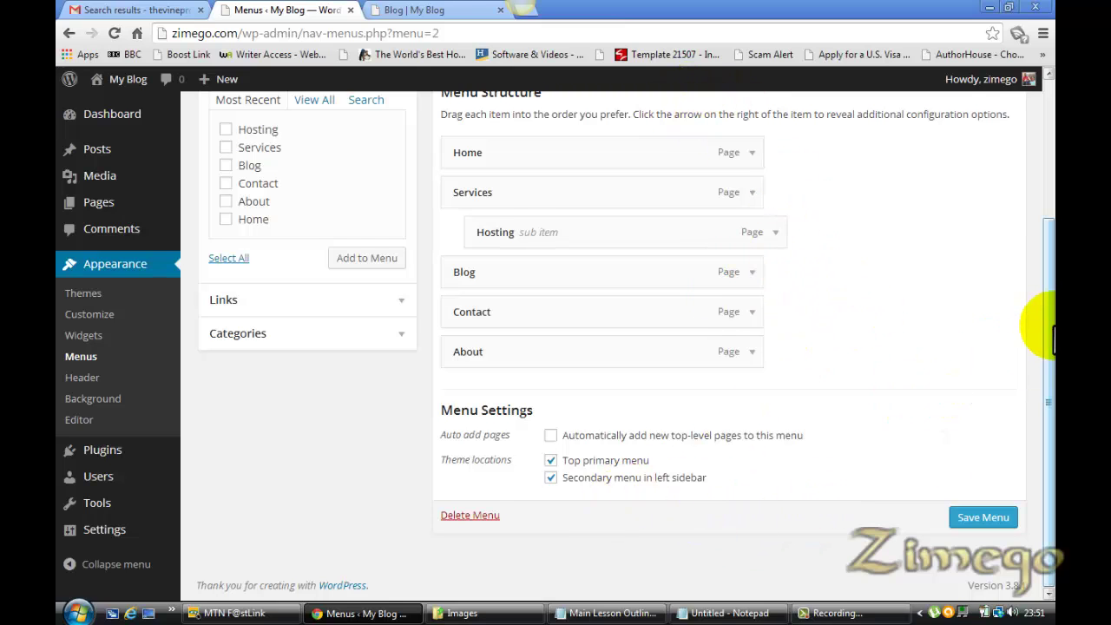
{"action": "scroll", "coordinate": [1028, 321], "scroll_direction": "up", "scroll_amount": 1}
{"action": "left_click", "coordinate": [399, 10]}
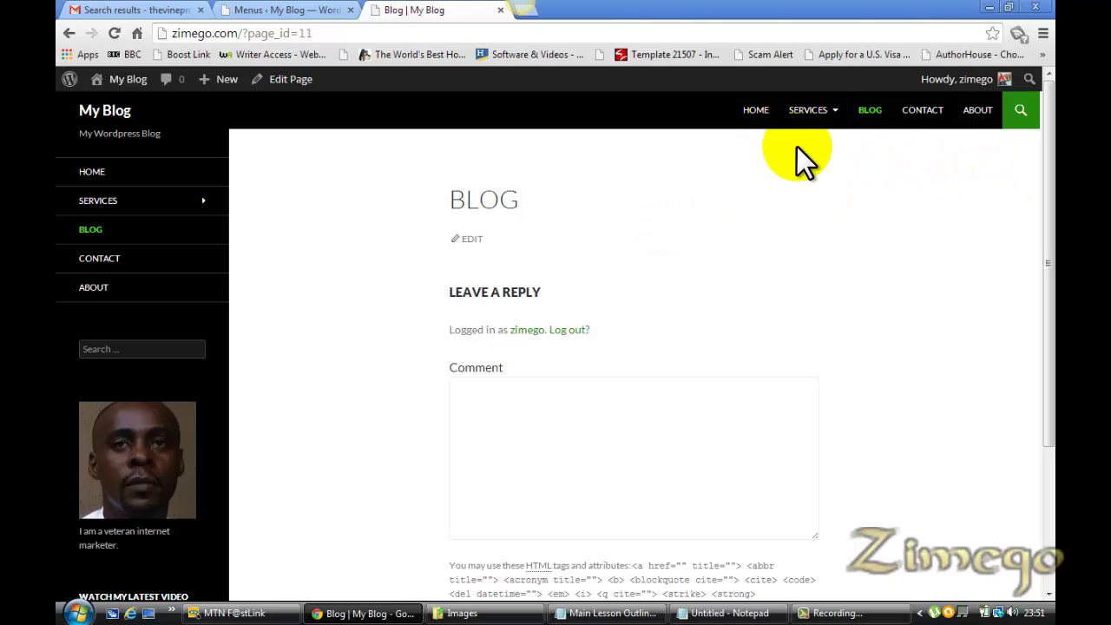
{"action": "left_click", "coordinate": [276, 15]}
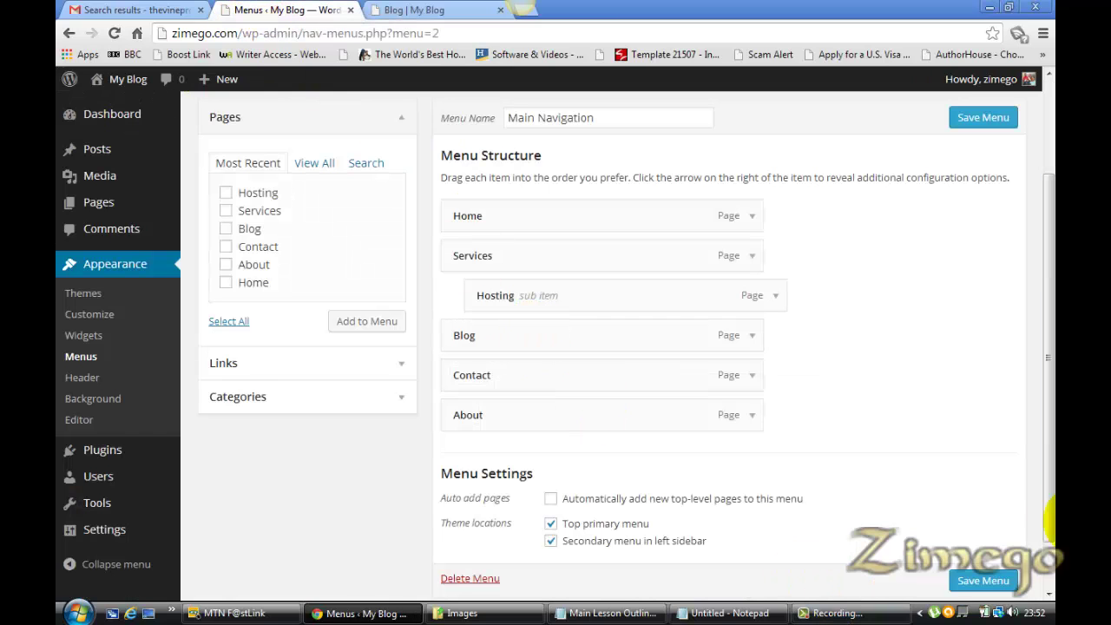
Untick 'Top primary menu', save, and reload the Blog page to confirm the header lists all pages
{"action": "scroll", "coordinate": [1050, 512], "scroll_direction": "down", "scroll_amount": 2}
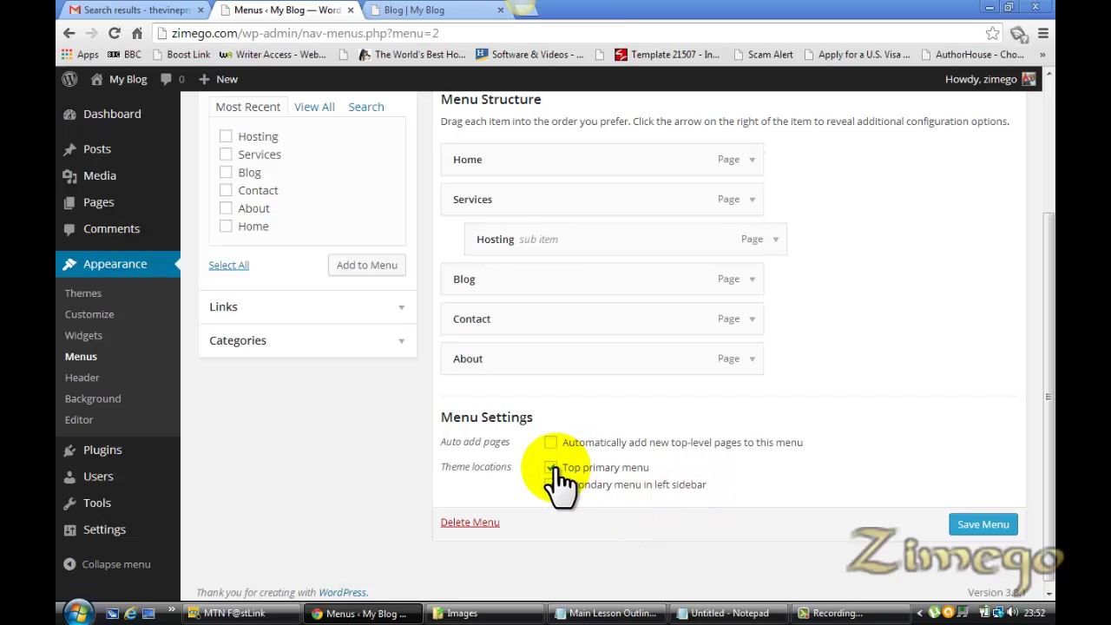
{"action": "left_click", "coordinate": [552, 467]}
{"action": "left_click", "coordinate": [984, 525]}
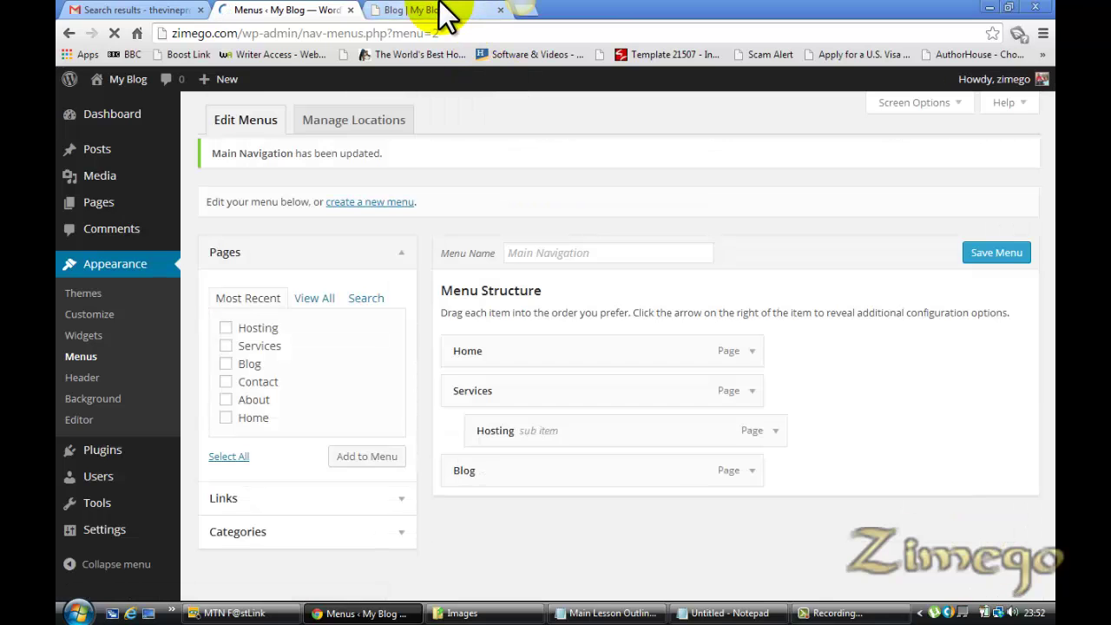
{"action": "left_click", "coordinate": [443, 10]}
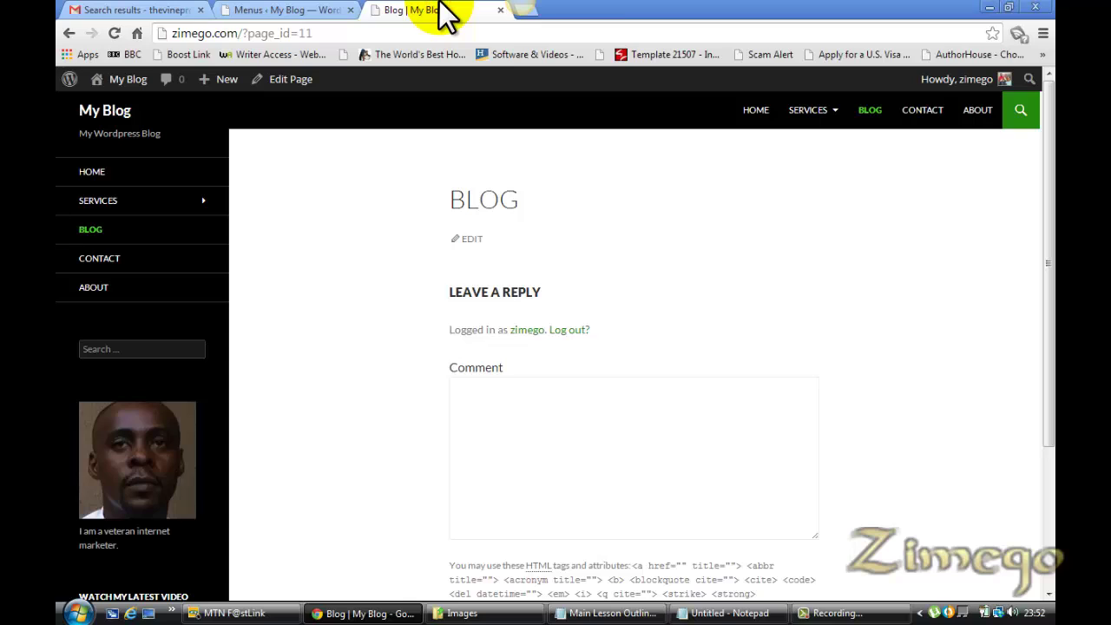
{"action": "key", "text": "F5"}
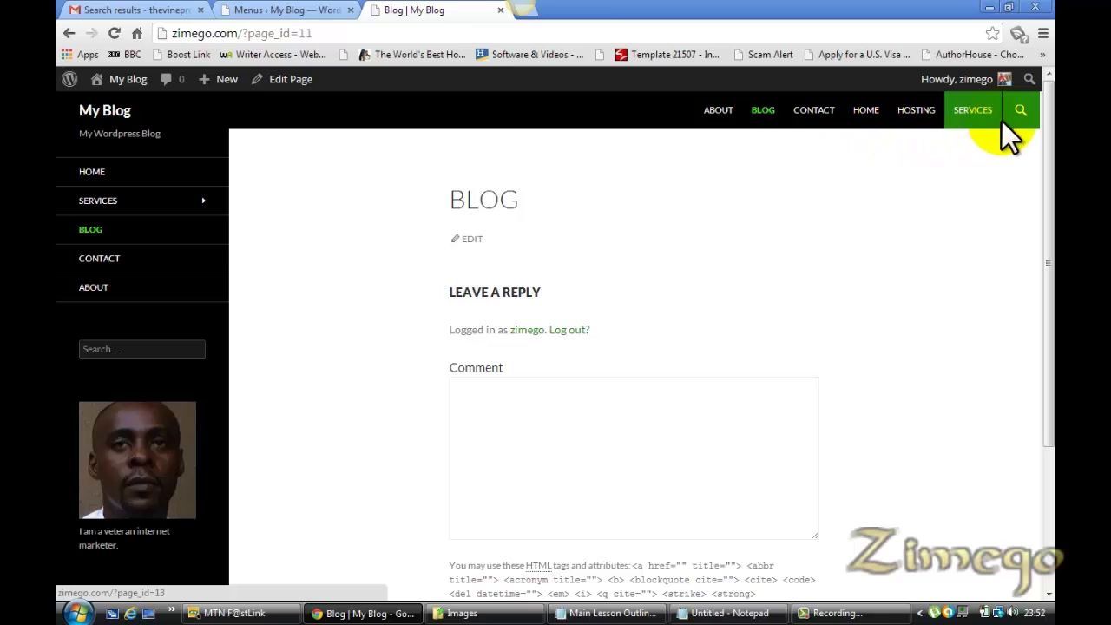
Save the updated Main Navigation menu in the menu editor
{"action": "left_click", "coordinate": [272, 15]}
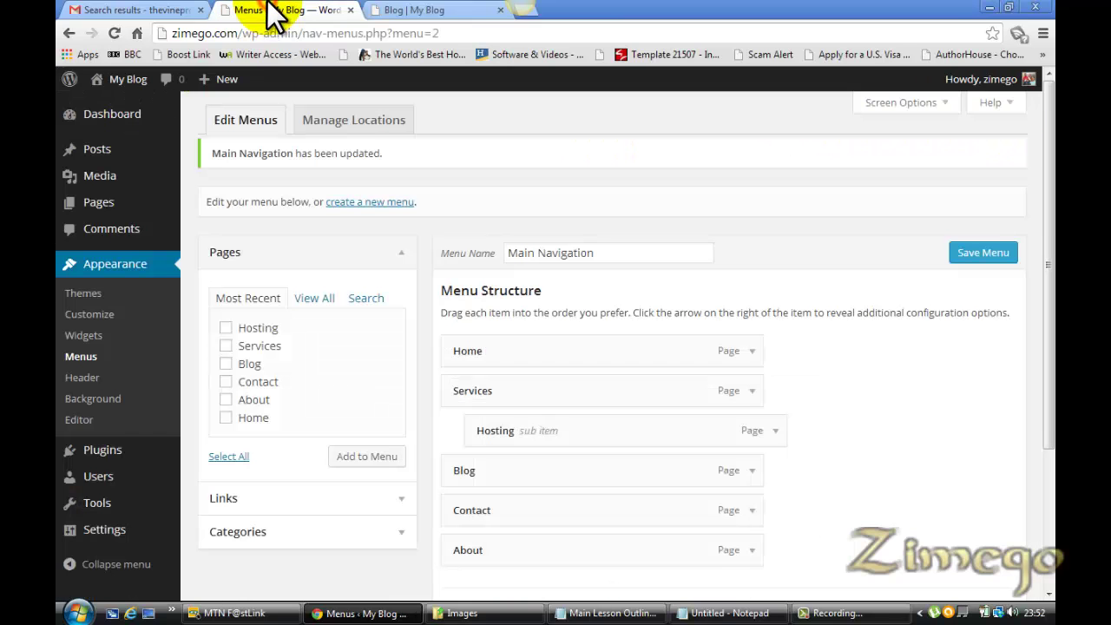
{"action": "left_click_drag", "start_coordinate": [1048, 420], "coordinate": [1052, 573]}
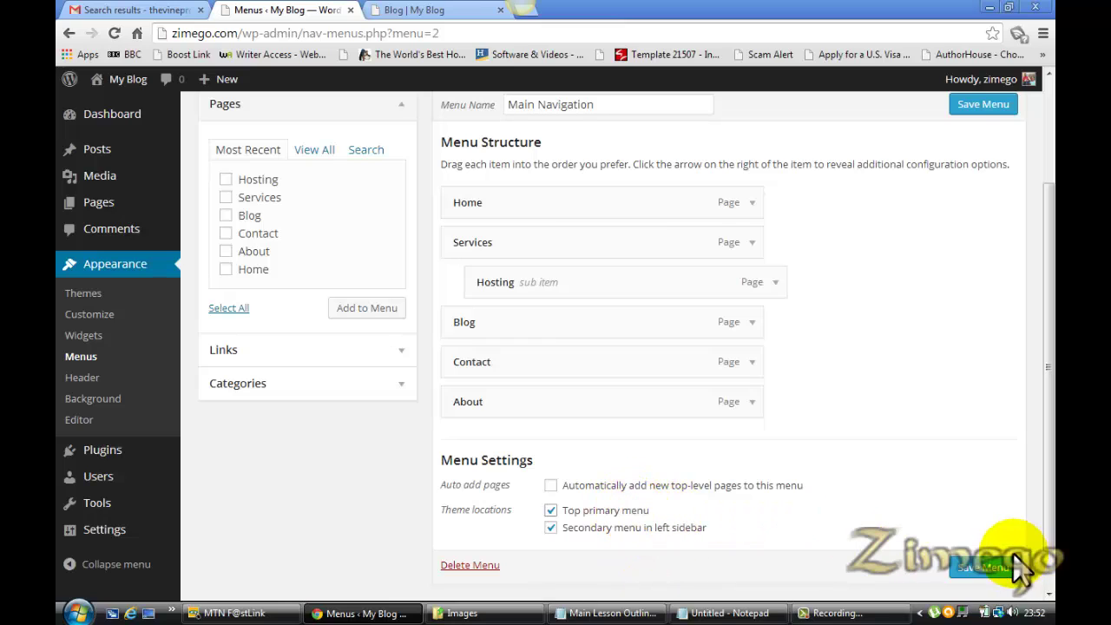
{"action": "left_click", "coordinate": [989, 569]}
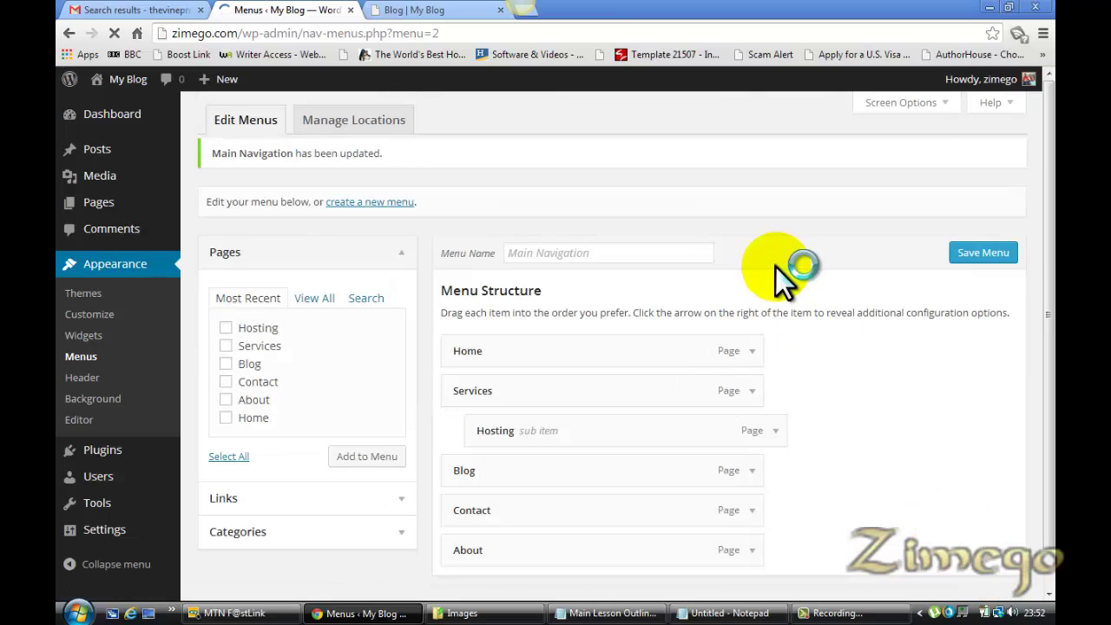
Reload the live Blog page and check that Hosting appears under Services
{"action": "left_click", "coordinate": [439, 10]}
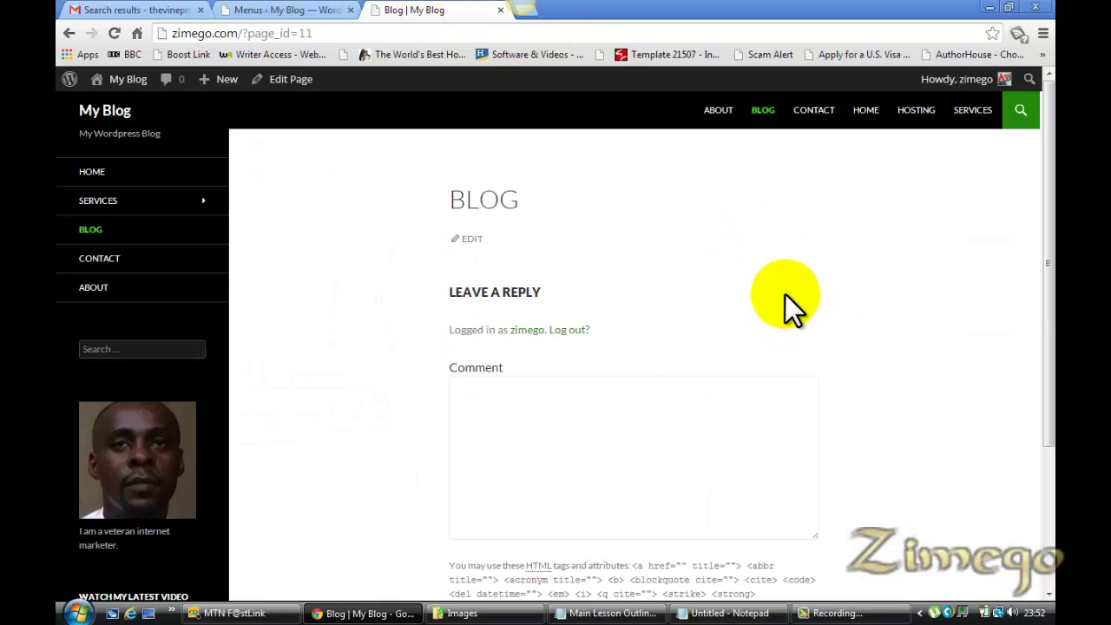
{"action": "key", "text": "F5"}
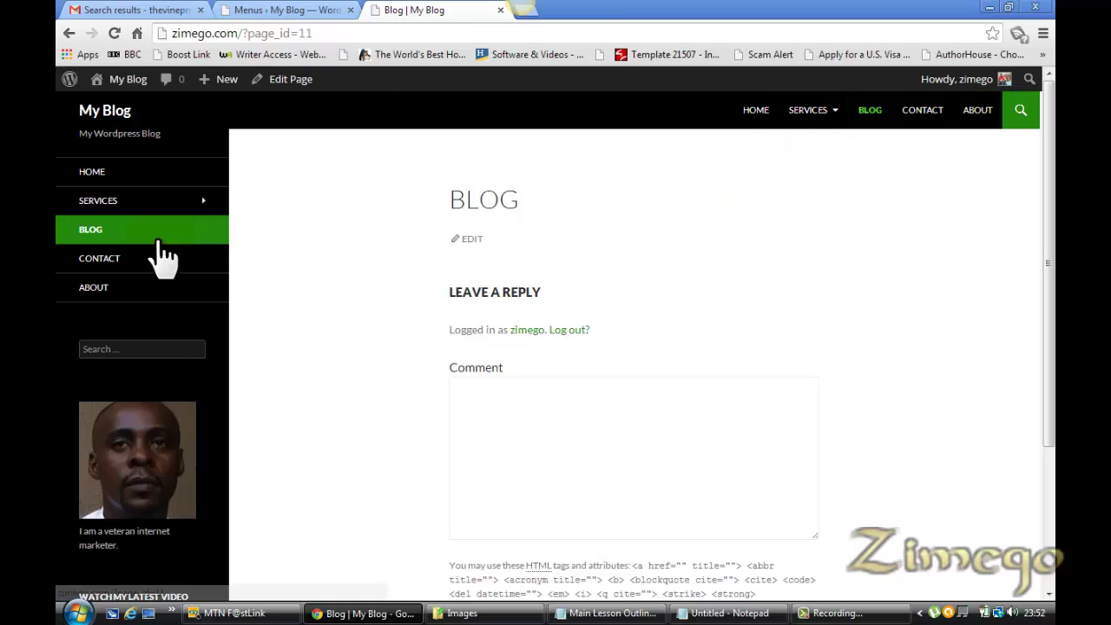
{"action": "mouse_move", "coordinate": [161, 203]}
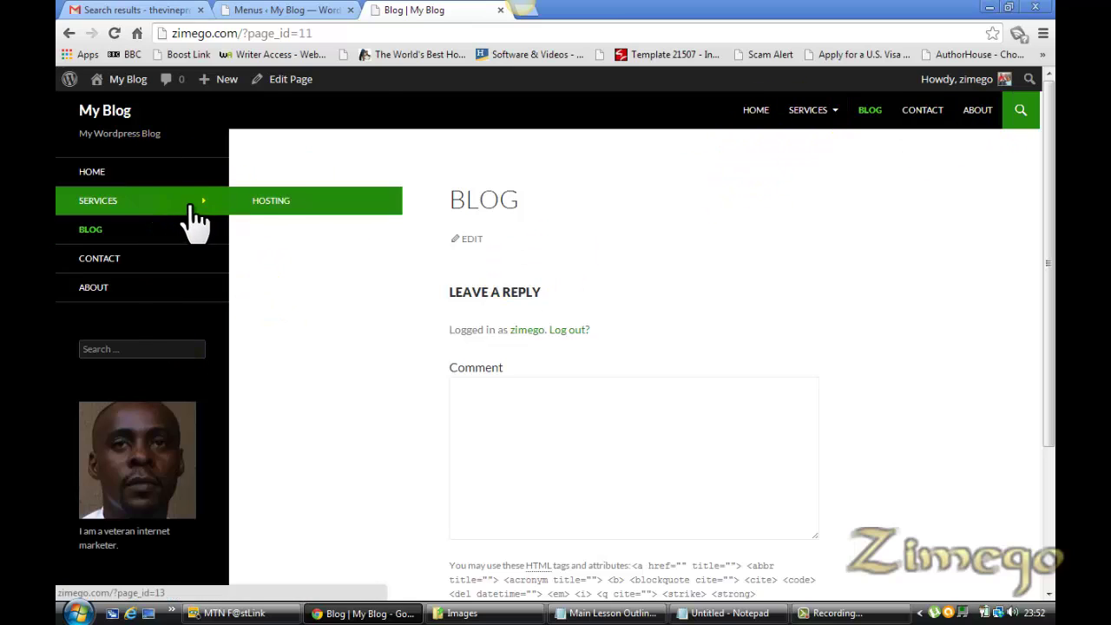
{"action": "mouse_move", "coordinate": [814, 126]}
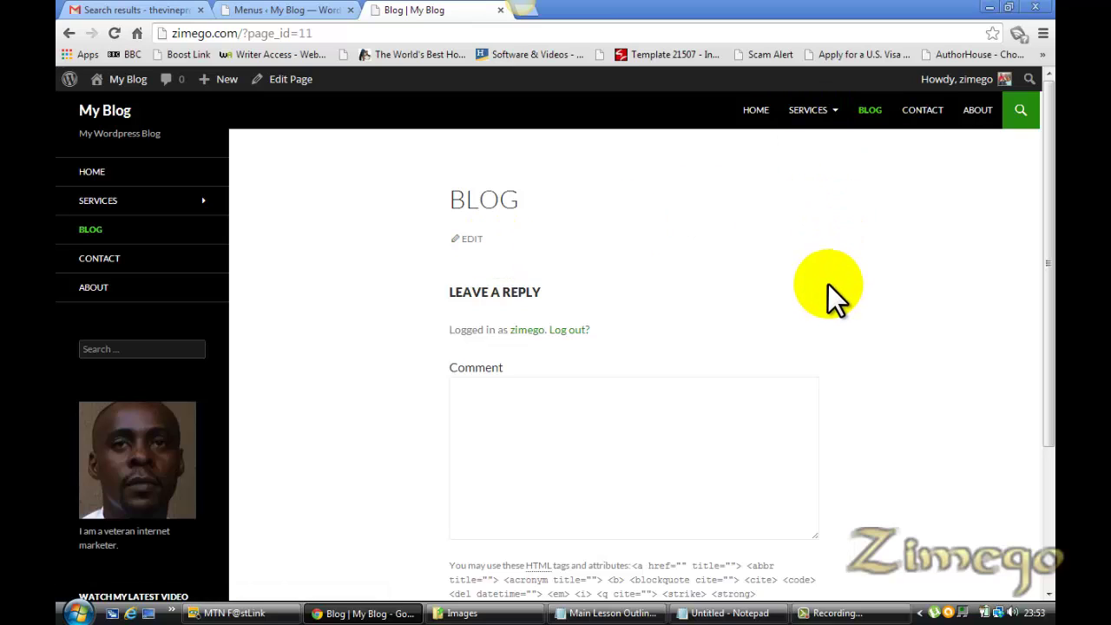
{"action": "left_click", "coordinate": [286, 9]}
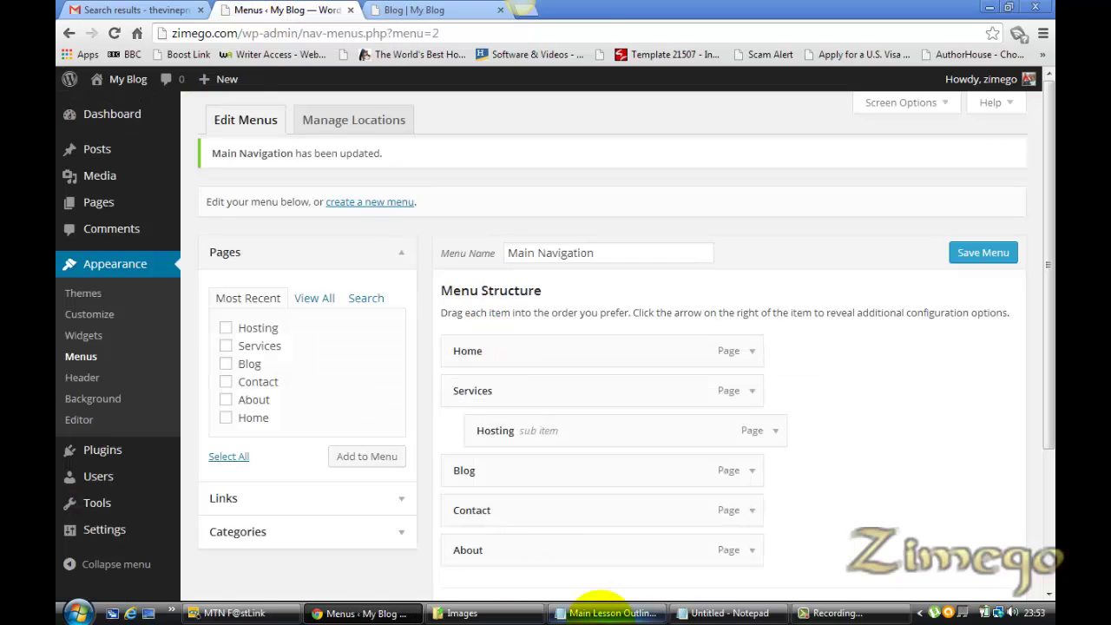
Uncheck 'Secondary menu in left sidebar' for Main Navigation, leaving Top primary menu, and save
{"action": "left_click", "coordinate": [612, 613]}
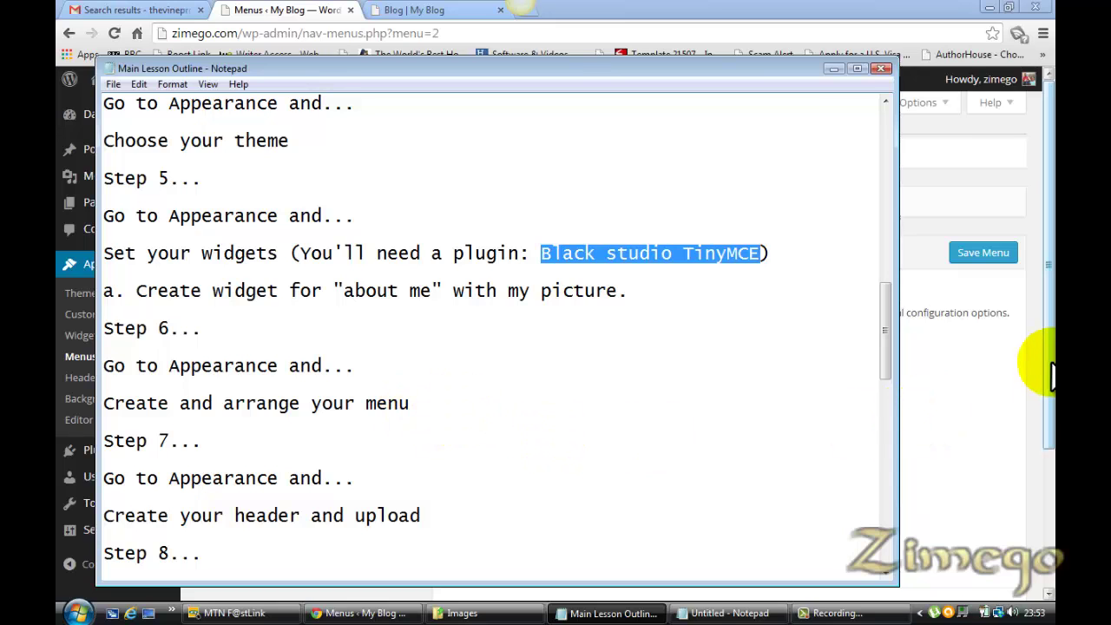
{"action": "left_click_drag", "start_coordinate": [1041, 359], "coordinate": [1053, 436]}
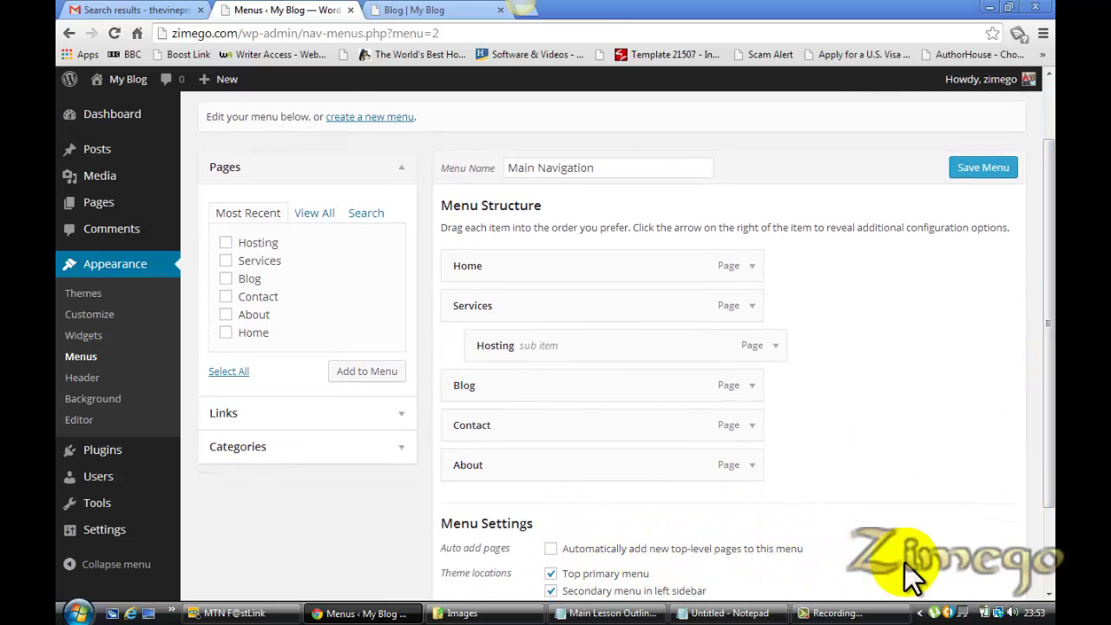
{"action": "left_click_drag", "start_coordinate": [1050, 439], "coordinate": [1050, 509]}
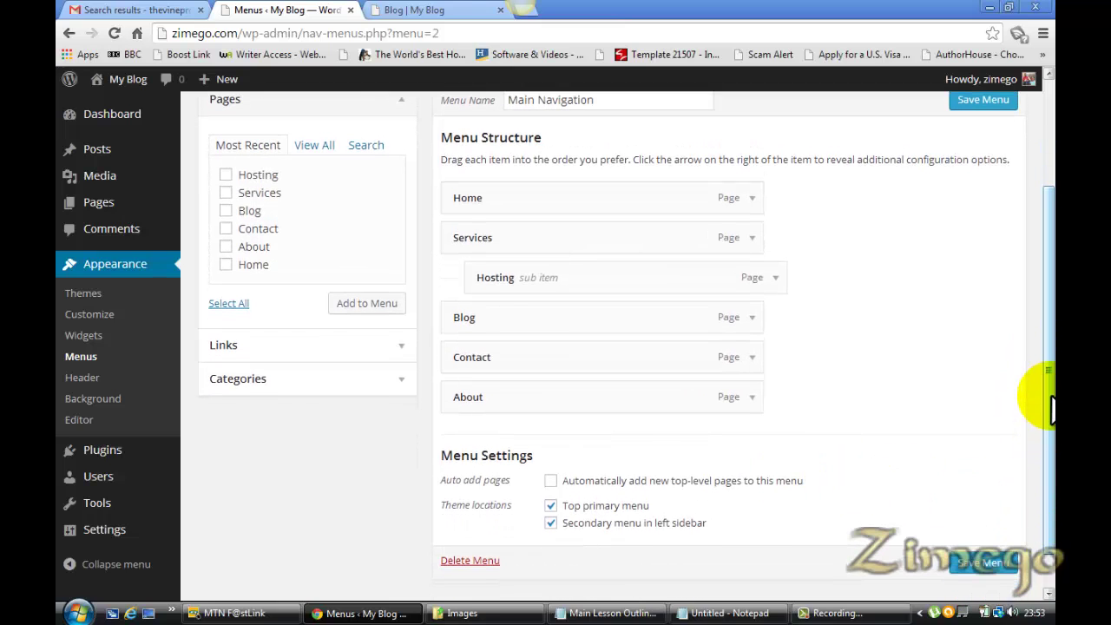
{"action": "mouse_move", "coordinate": [1049, 396]}
{"action": "left_mouse_down"}
{"action": "mouse_move", "coordinate": [1051, 460]}
{"action": "mouse_move", "coordinate": [1051, 255]}
{"action": "mouse_move", "coordinate": [1053, 408]}
{"action": "left_mouse_up"}
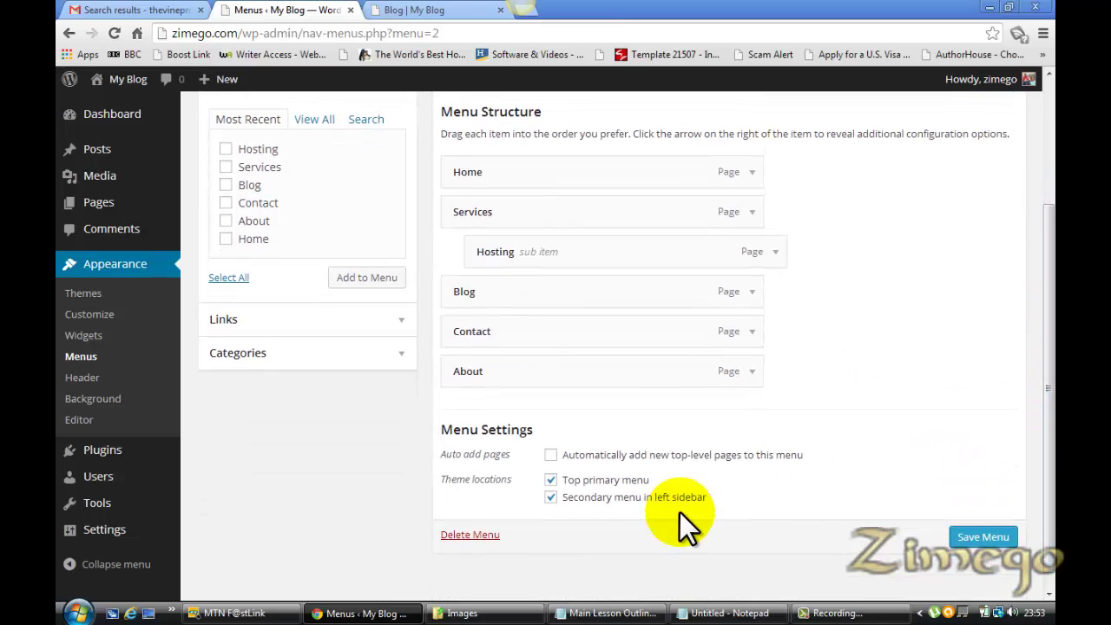
{"action": "left_click", "coordinate": [550, 479]}
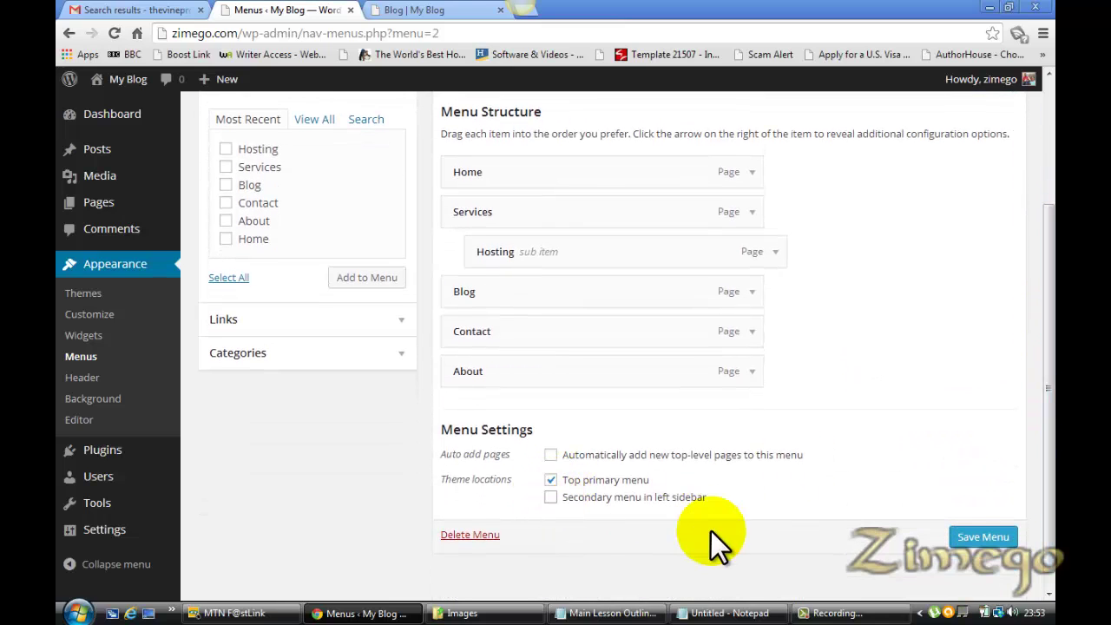
{"action": "left_click", "coordinate": [998, 537]}
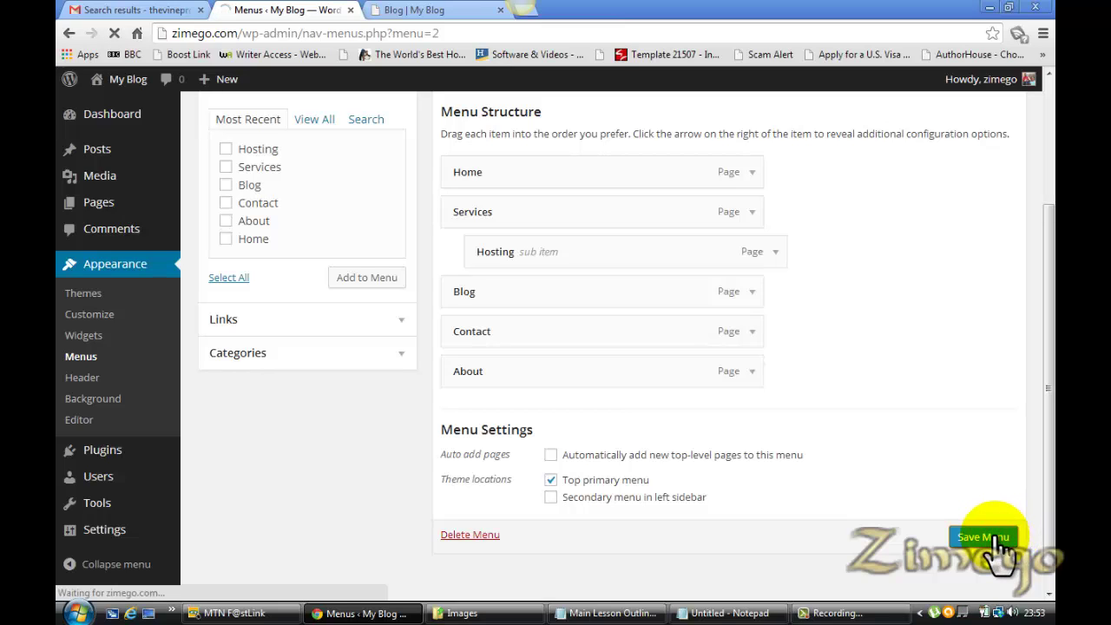
Reload the live Blog page to see whether the left-sidebar menu is gone
{"action": "left_click", "coordinate": [415, 10]}
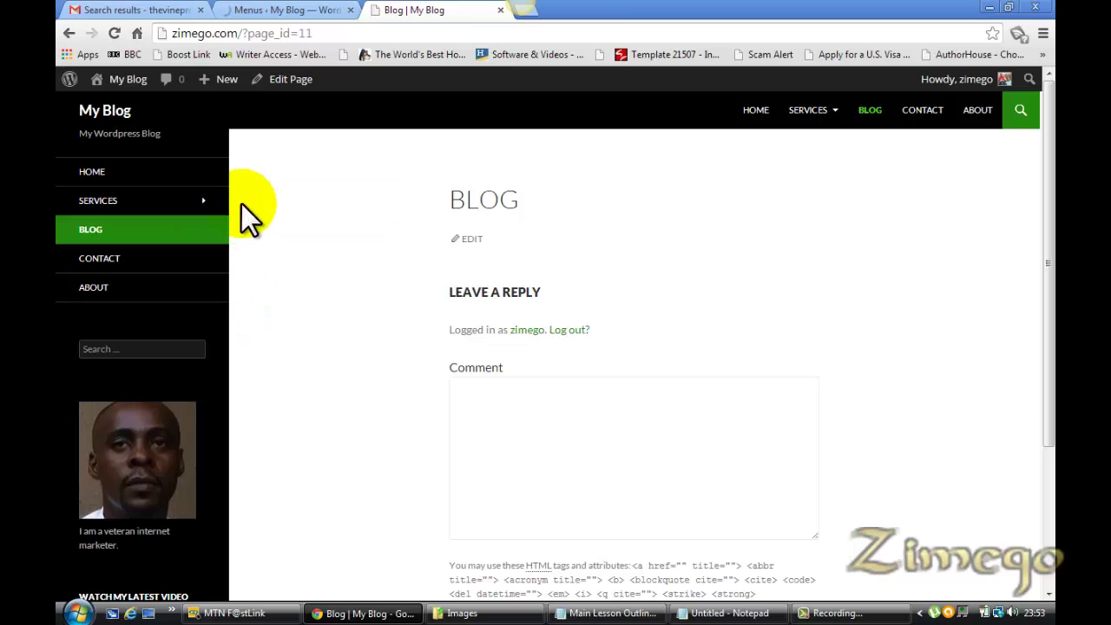
{"action": "left_click", "coordinate": [276, 9]}
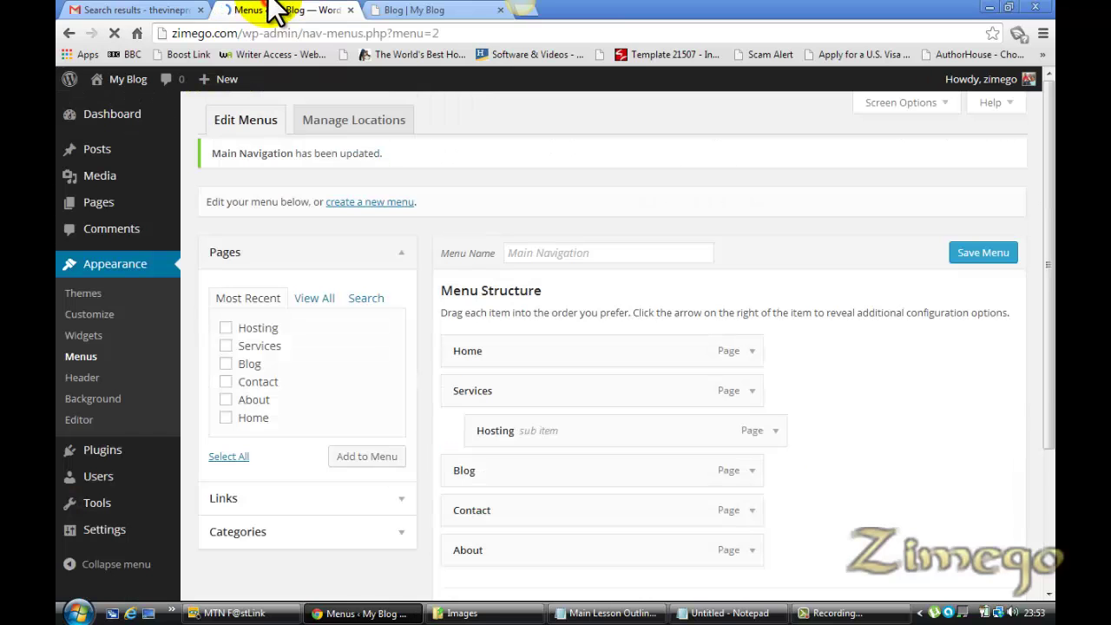
{"action": "left_click_drag", "start_coordinate": [1047, 367], "coordinate": [1042, 513]}
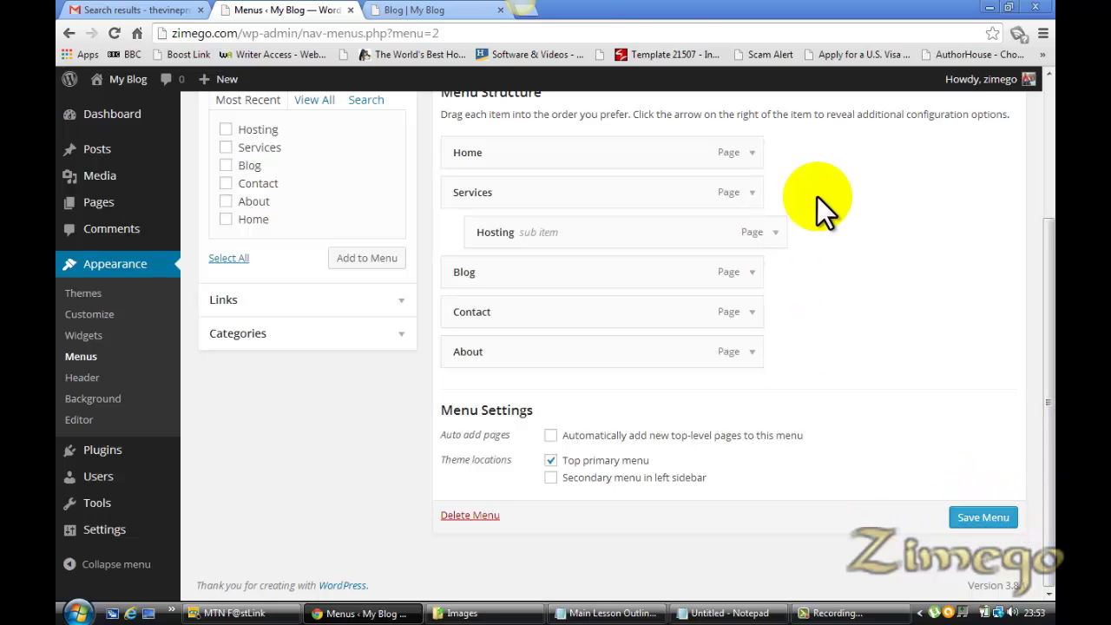
{"action": "left_click", "coordinate": [415, 11]}
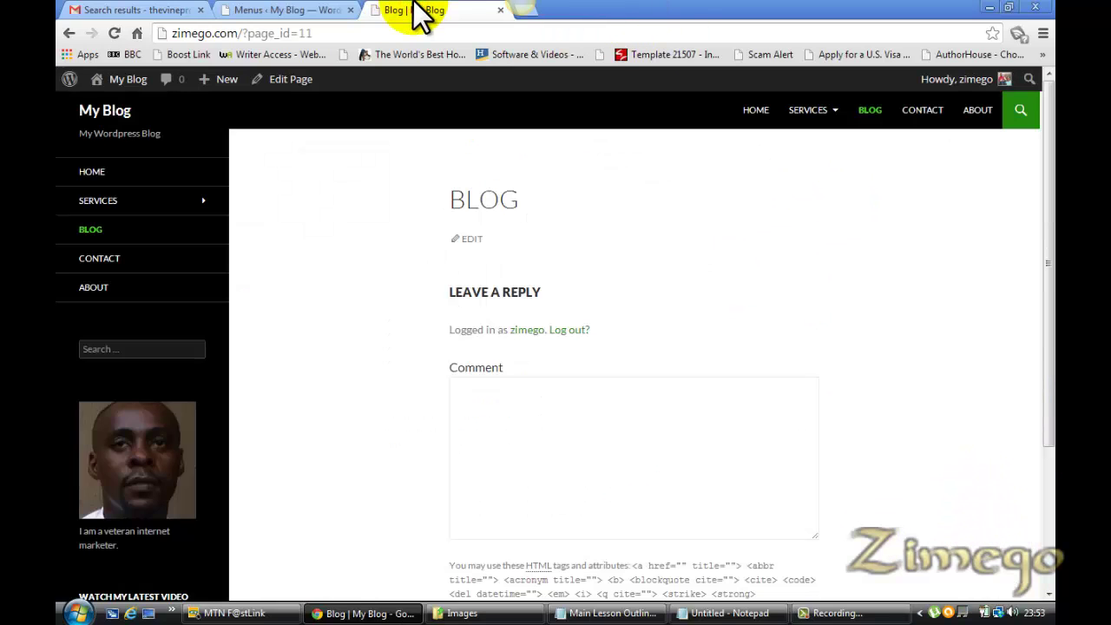
{"action": "key", "text": "F5"}
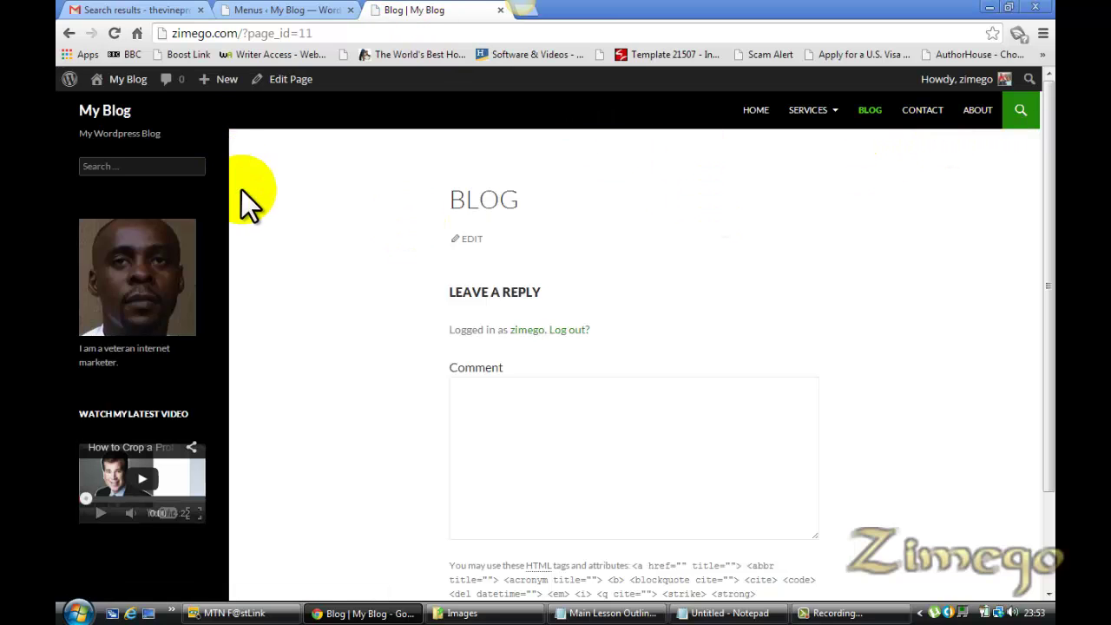
Toggle the left-sidebar menu location back on, save Main Navigation, and reload the Blog page
{"action": "left_click", "coordinate": [275, 10]}
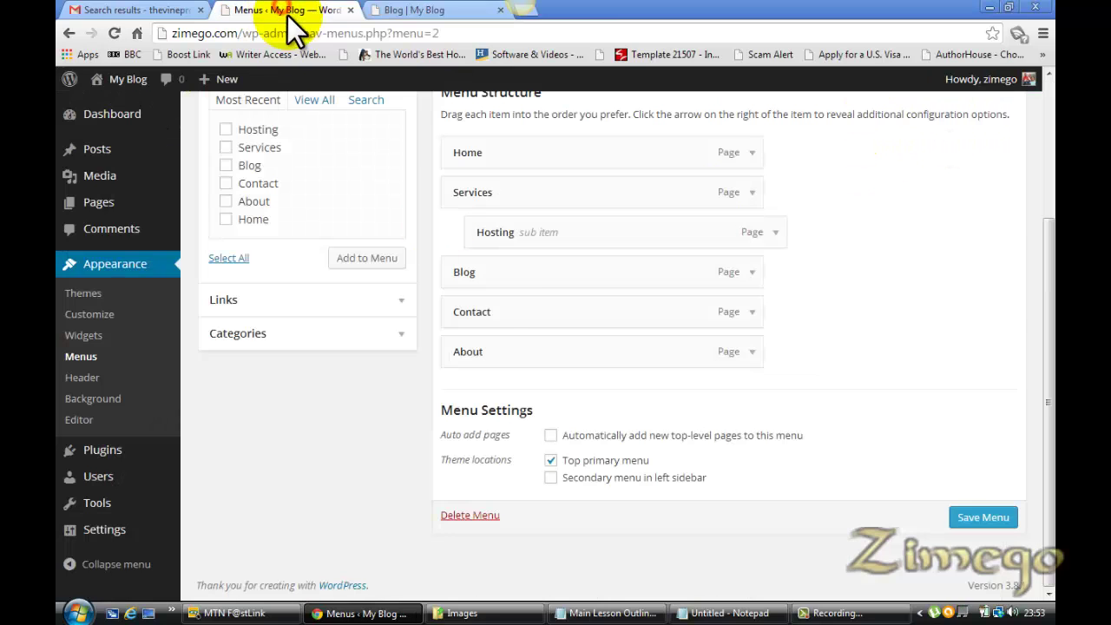
{"action": "left_click", "coordinate": [550, 479]}
{"action": "left_click", "coordinate": [1005, 521]}
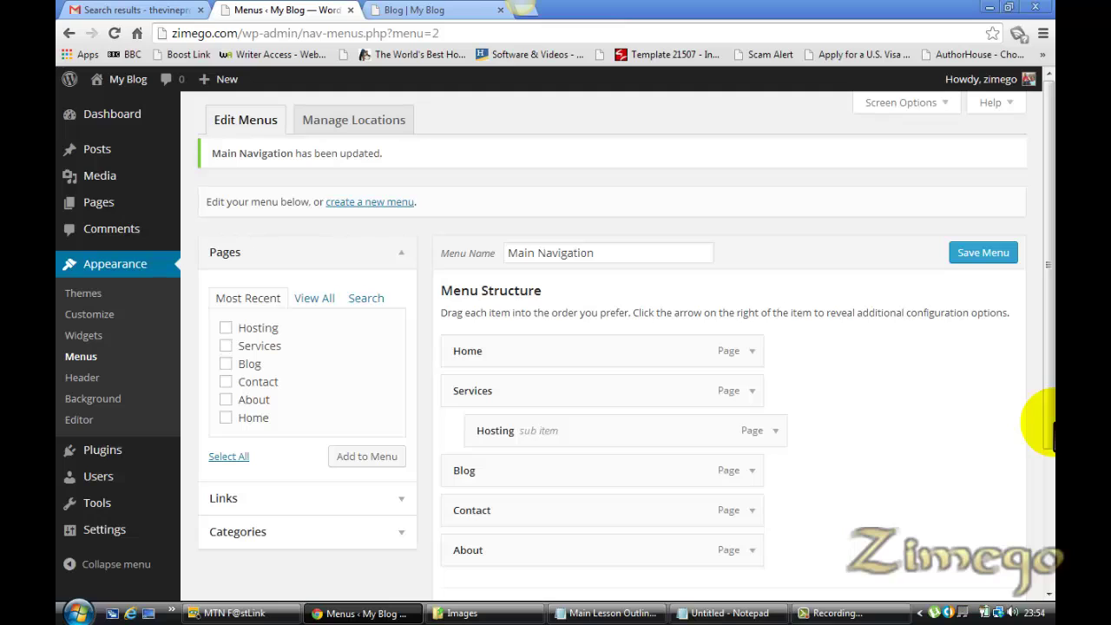
{"action": "left_click", "coordinate": [453, 10]}
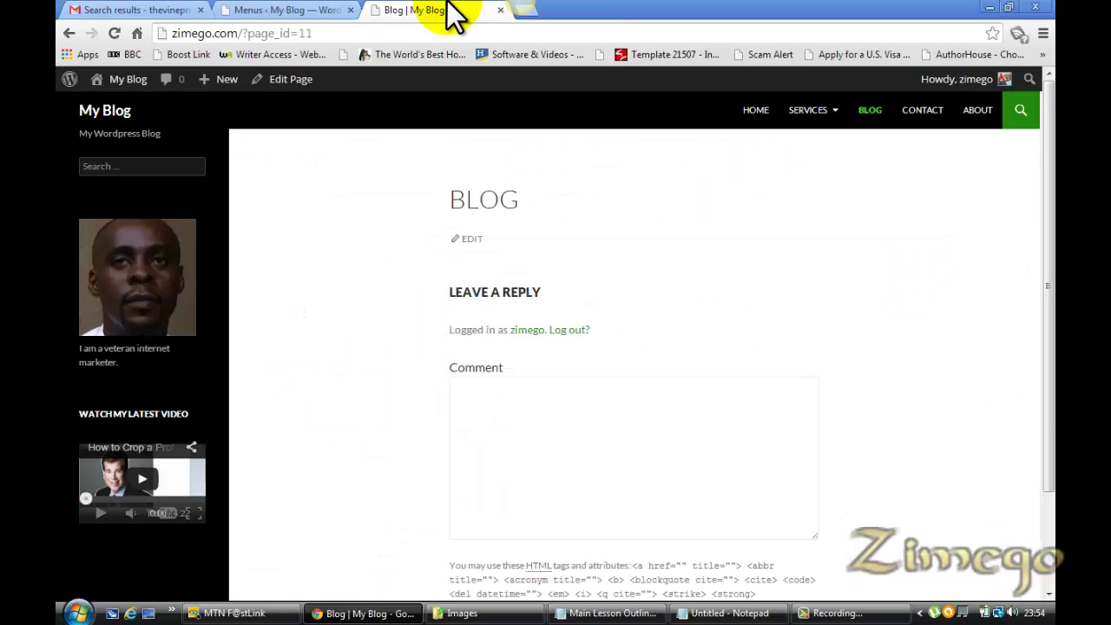
{"action": "key", "text": "F5"}
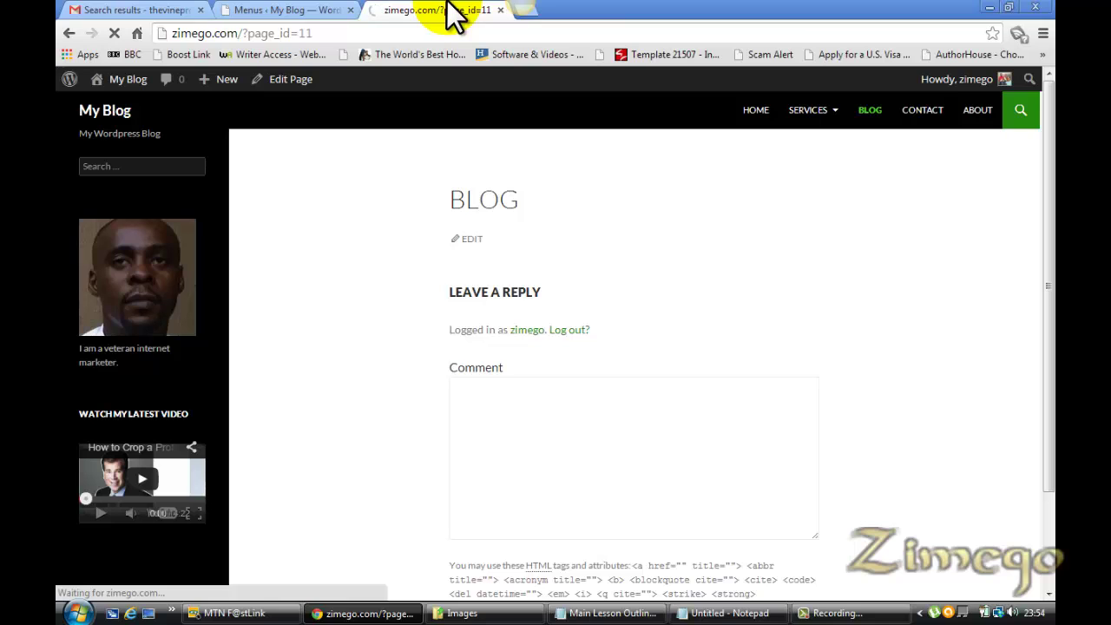
Scroll the Notepad lesson outline to Step 7, creating the header, and highlight it
{"action": "left_click", "coordinate": [612, 614]}
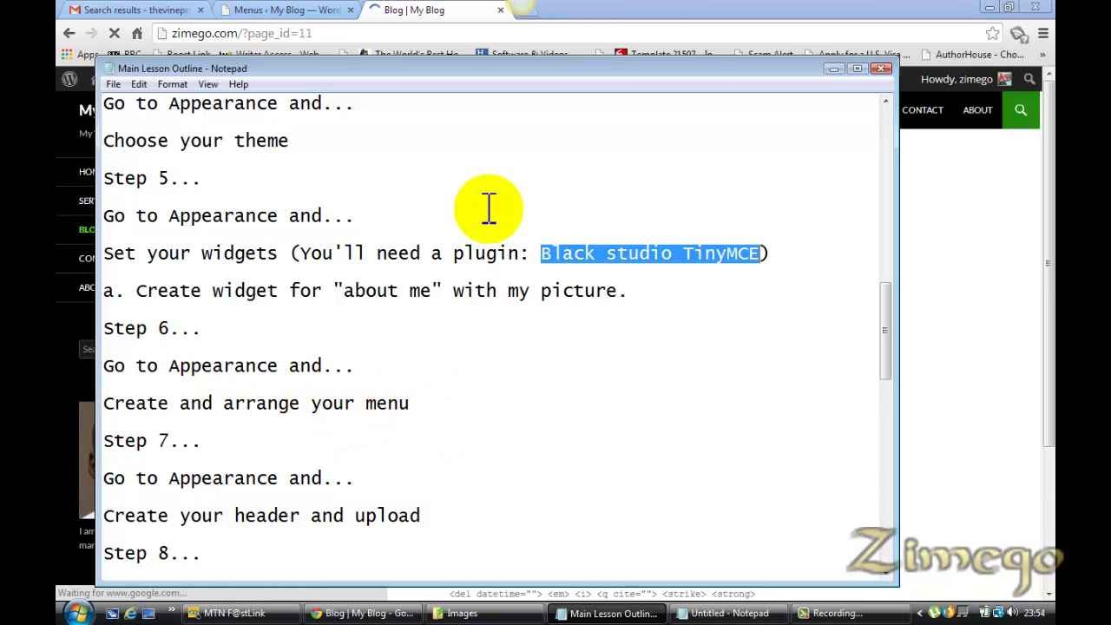
{"action": "left_click", "coordinate": [408, 10]}
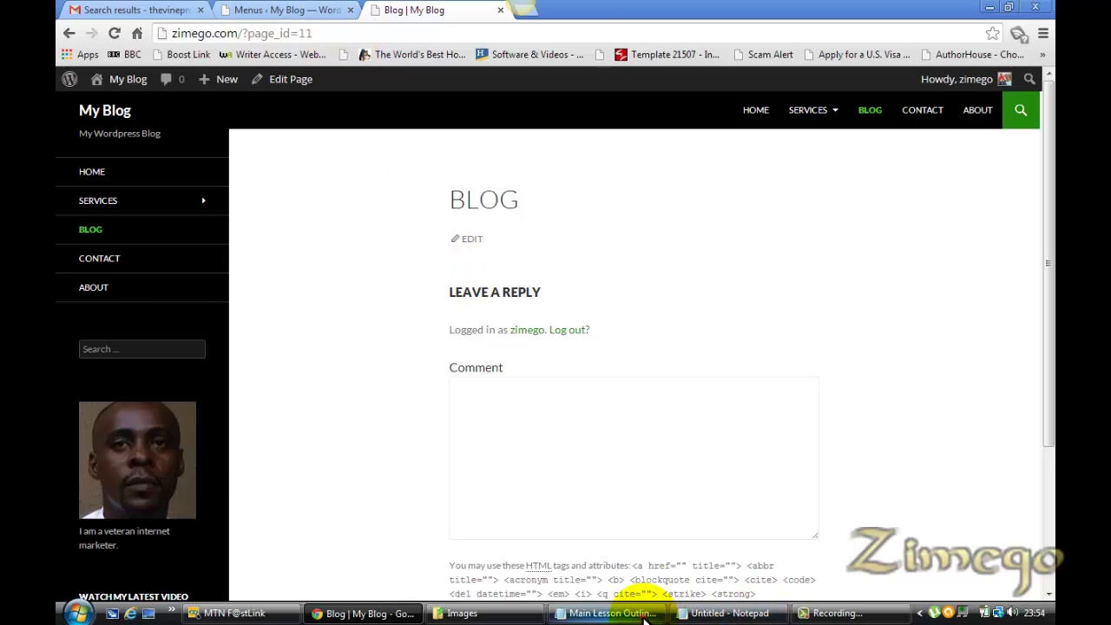
{"action": "left_click", "coordinate": [612, 613]}
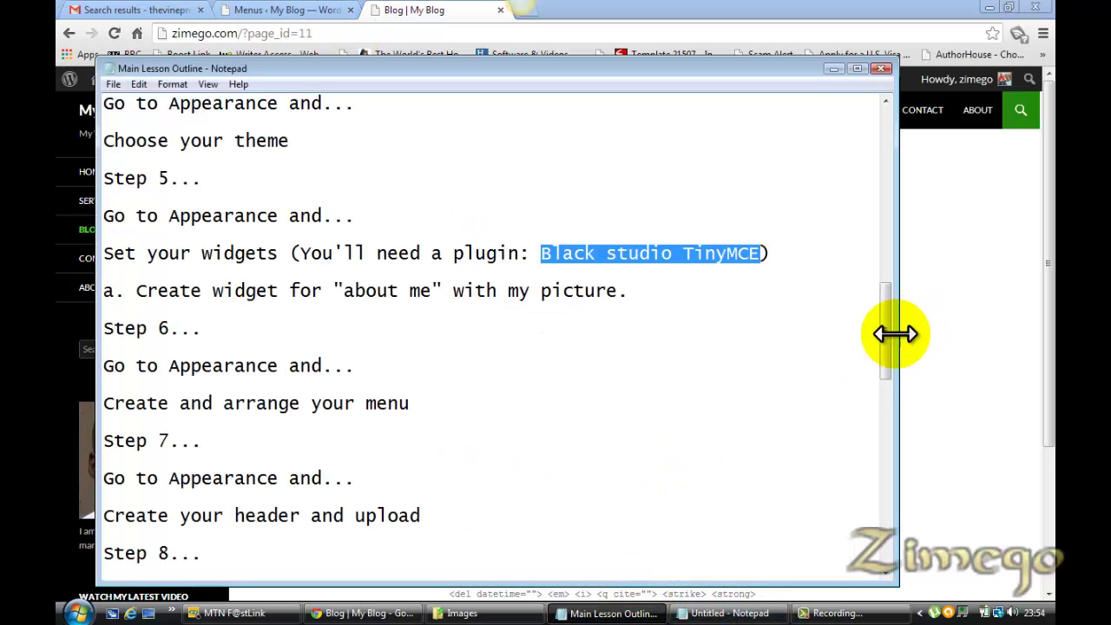
{"action": "left_click_drag", "start_coordinate": [887, 335], "coordinate": [887, 362]}
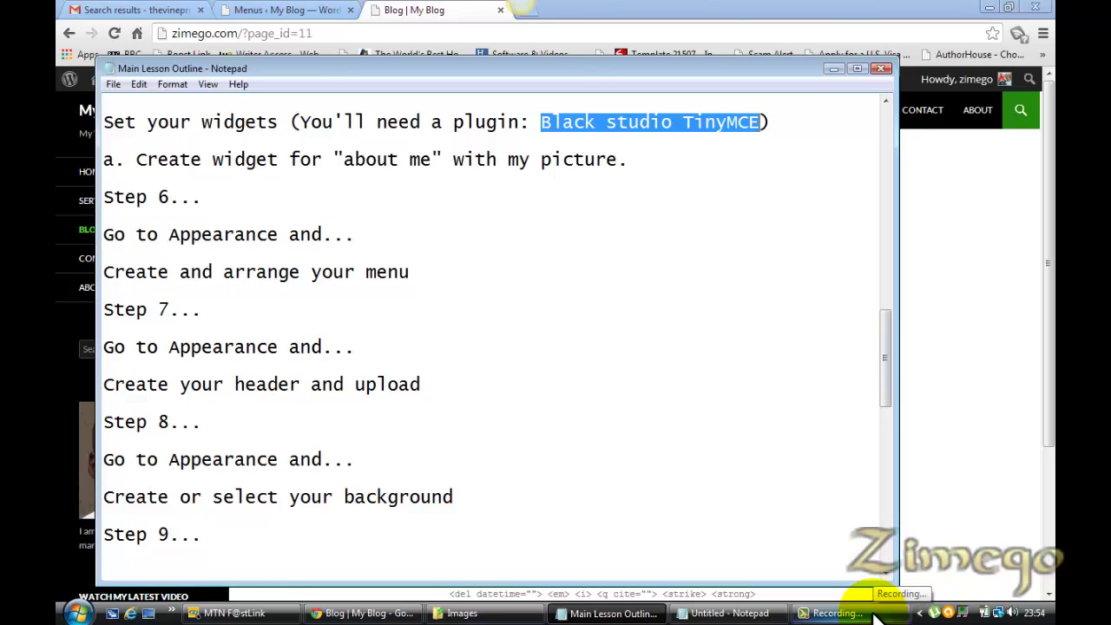
{"action": "left_click", "coordinate": [875, 618]}
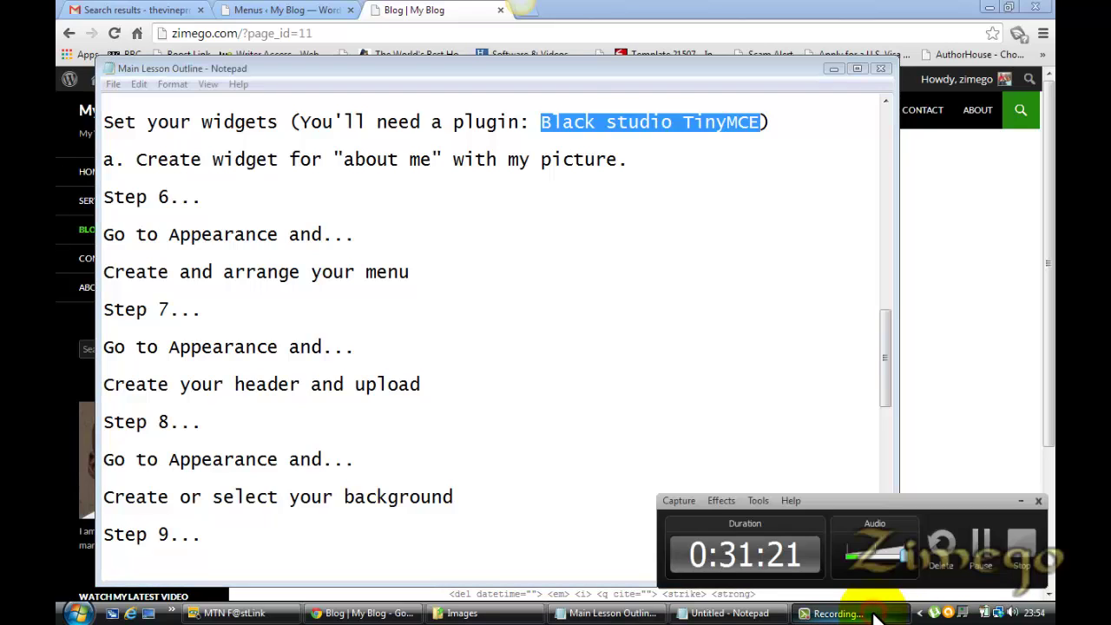
{"action": "left_click", "coordinate": [984, 548]}
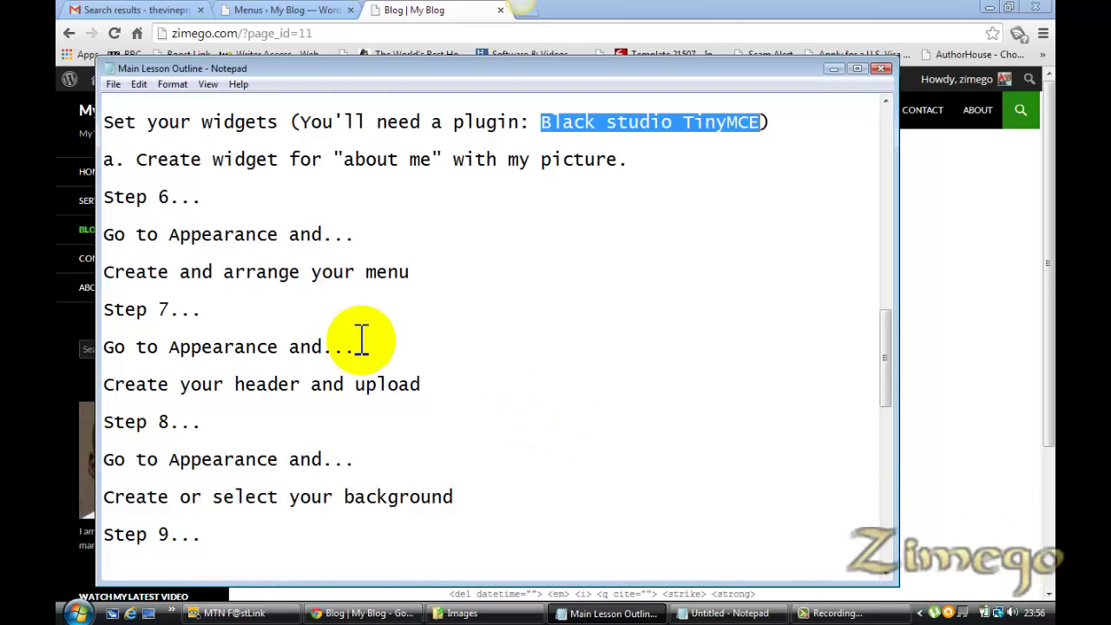
{"action": "left_click", "coordinate": [172, 308]}
{"action": "left_click_drag", "start_coordinate": [172, 310], "coordinate": [148, 310]}
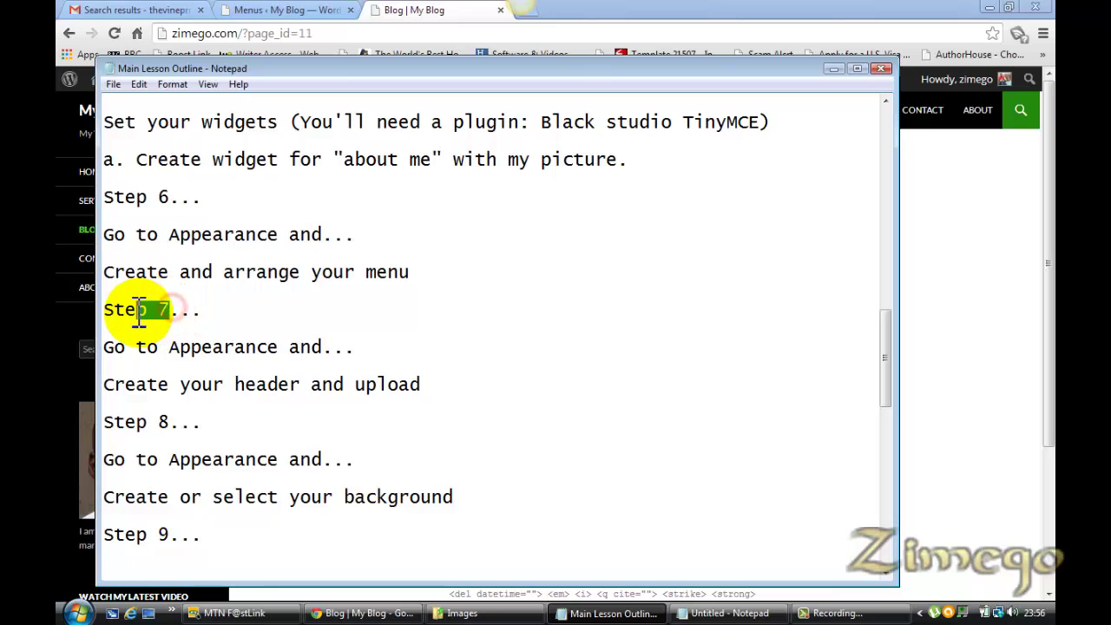
{"action": "left_click", "coordinate": [223, 318]}
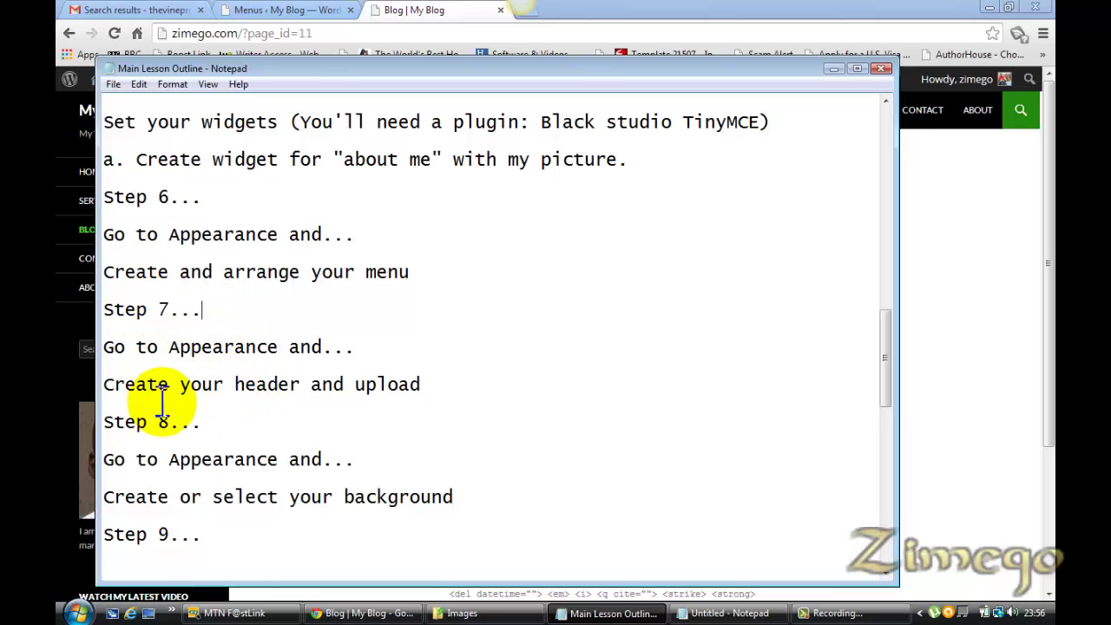
{"action": "left_click", "coordinate": [292, 10]}
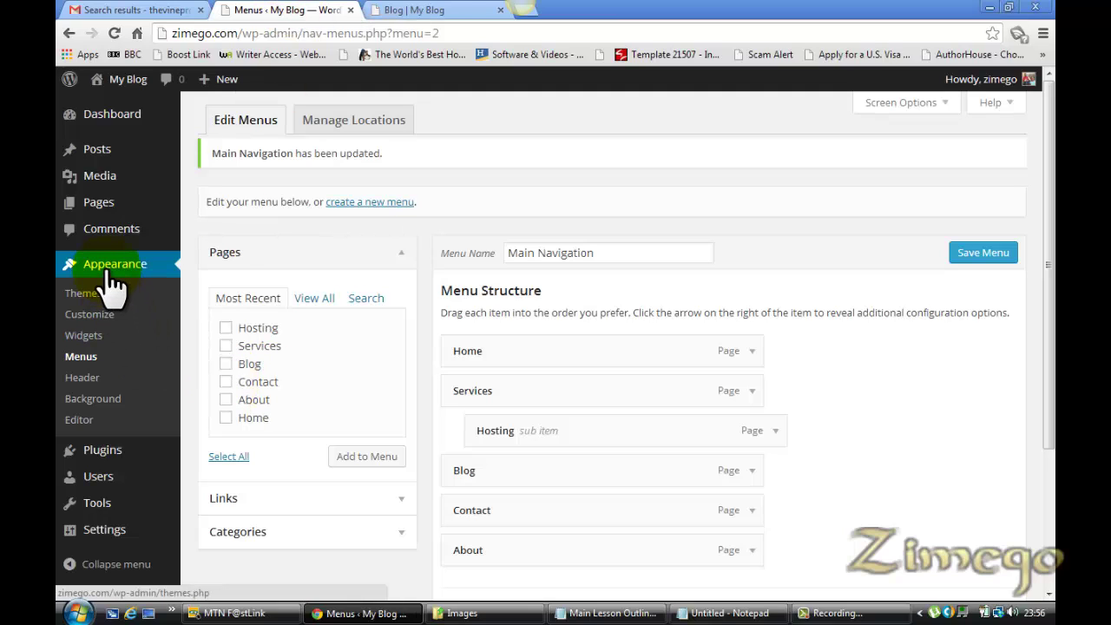
On Appearance > Header, pick Zimego-Header-1260.jpg as the header image file
{"action": "left_click", "coordinate": [83, 378]}
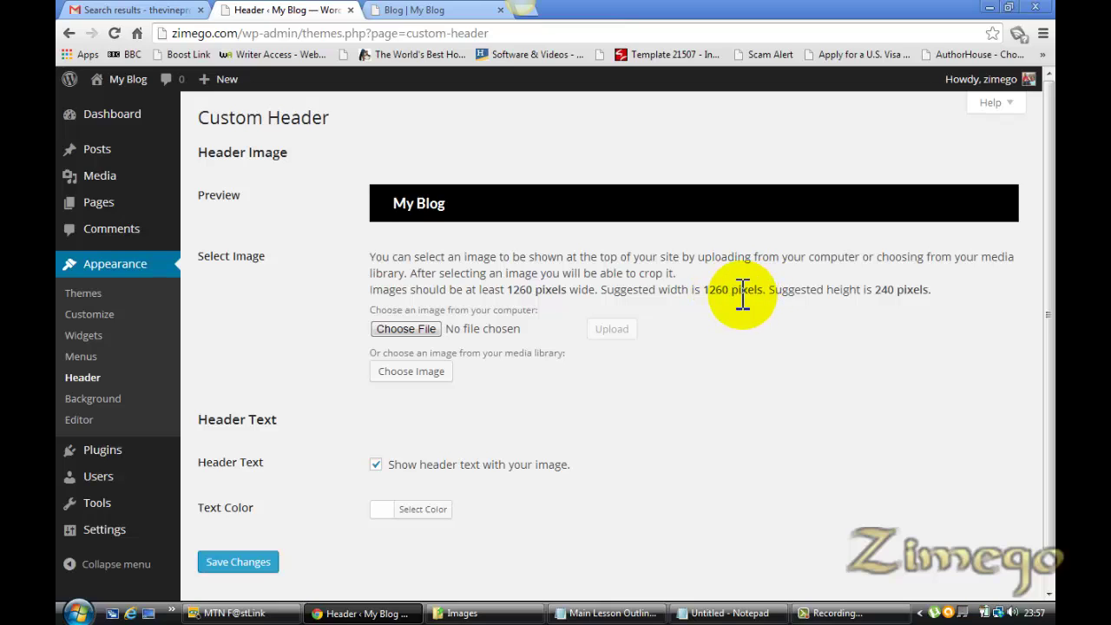
{"action": "left_click", "coordinate": [422, 329]}
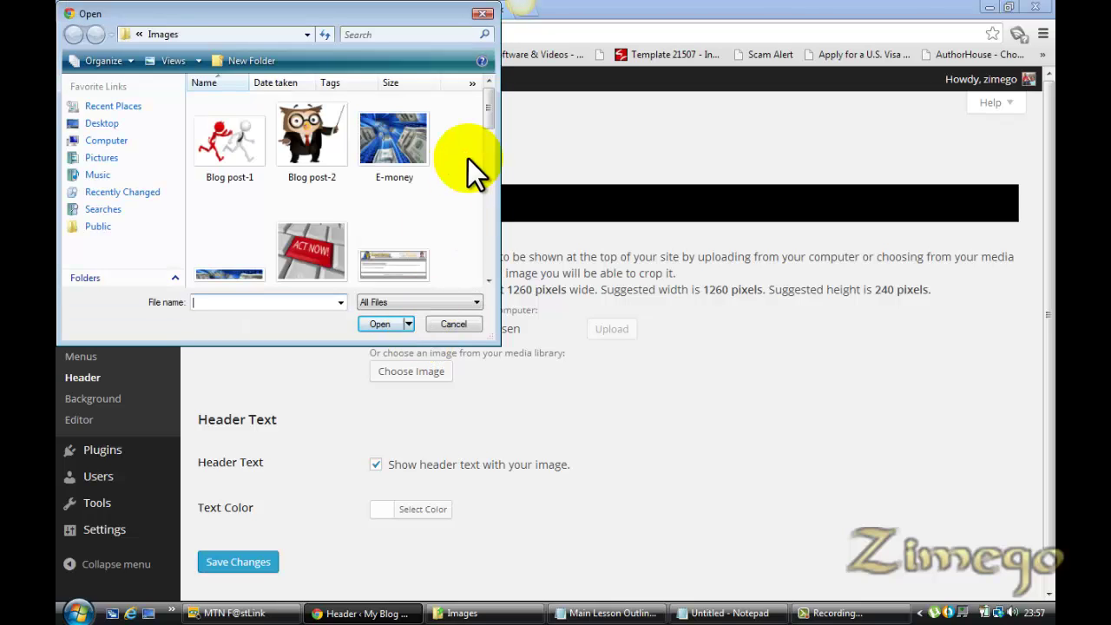
{"action": "left_click_drag", "start_coordinate": [485, 109], "coordinate": [486, 239]}
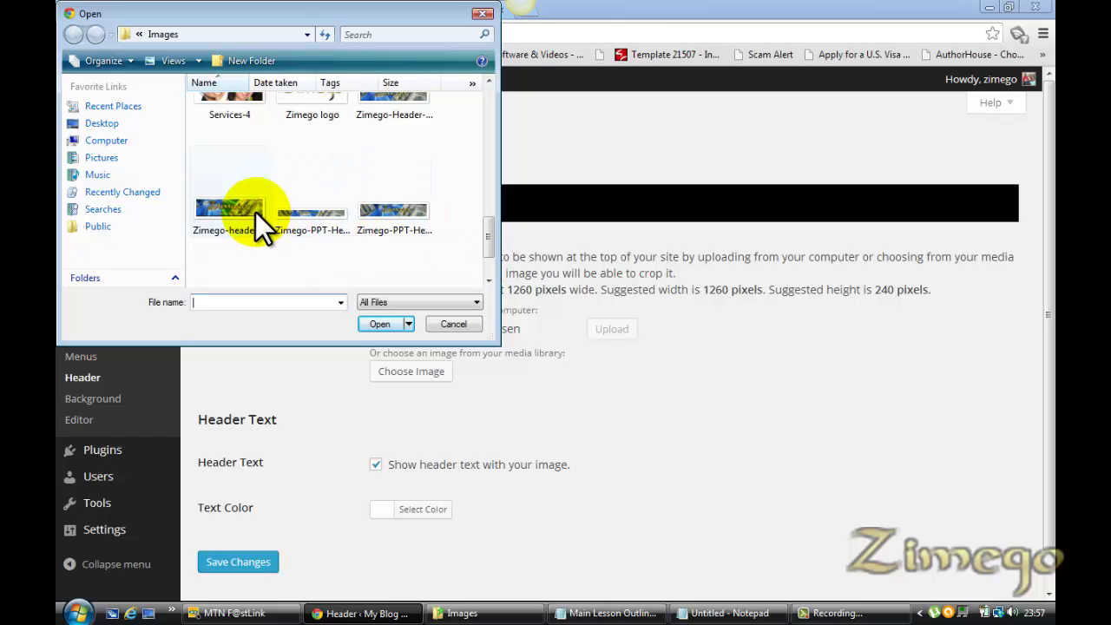
{"action": "double_click", "coordinate": [398, 107]}
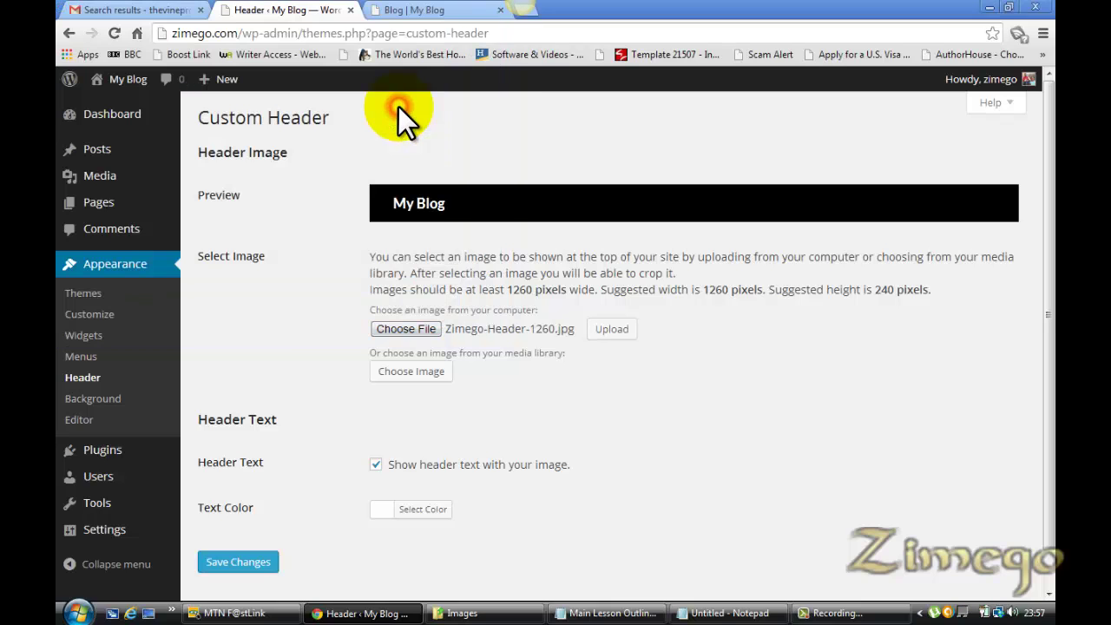
Upload Zimego-Header-1260.jpg and publish it with the suggested crop
{"action": "left_click", "coordinate": [618, 334]}
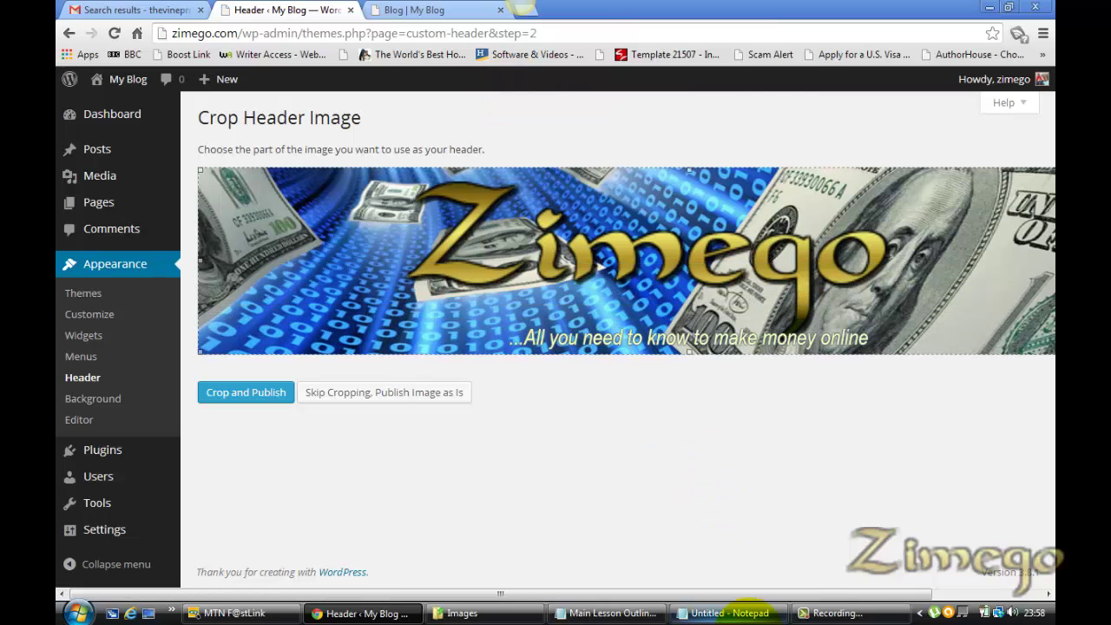
{"action": "left_click_drag", "start_coordinate": [778, 595], "coordinate": [742, 598]}
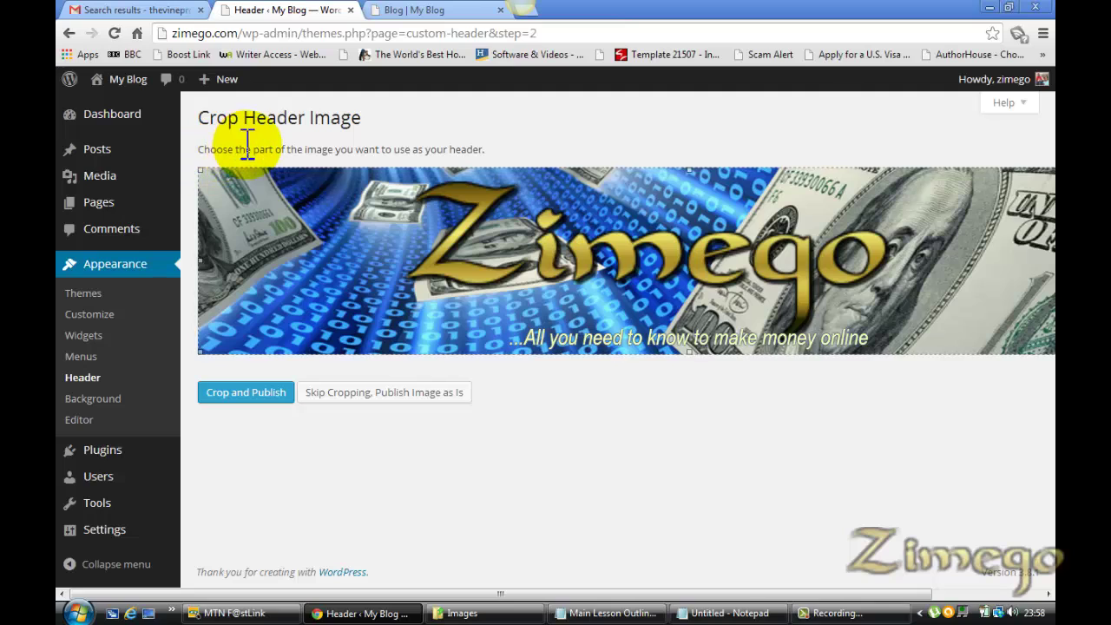
{"action": "left_click", "coordinate": [257, 392]}
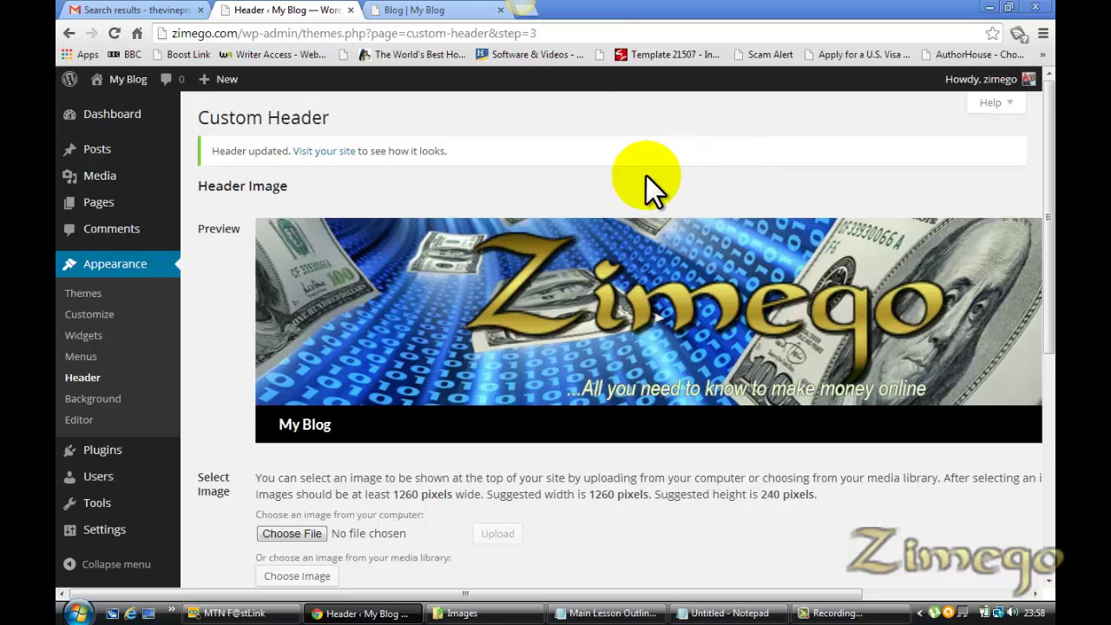
Glance at the lesson outline, then return to the Zimego header preview above My Blog
{"action": "left_click", "coordinate": [620, 613]}
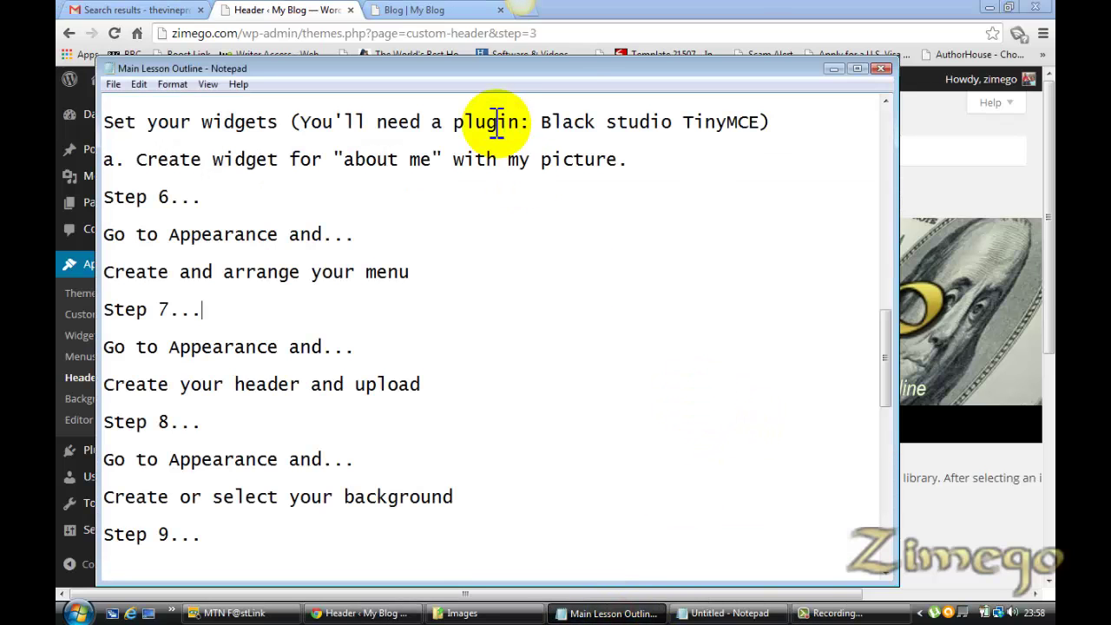
{"action": "left_click", "coordinate": [534, 19]}
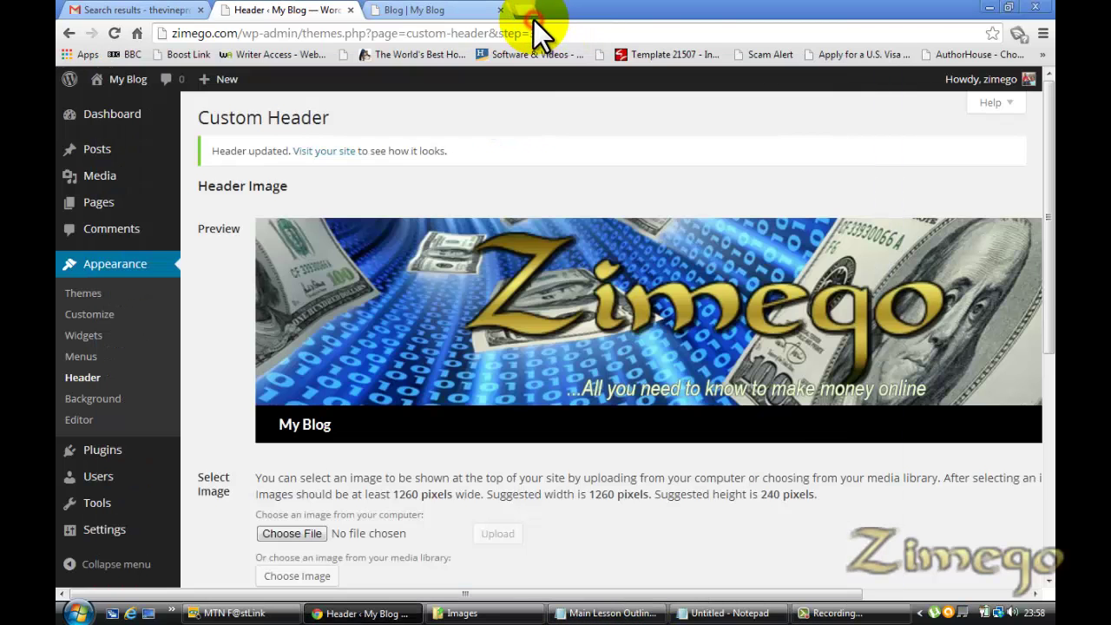
Load pixlr.com and cooltext.com in two new browser tabs
{"action": "left_click", "coordinate": [525, 12]}
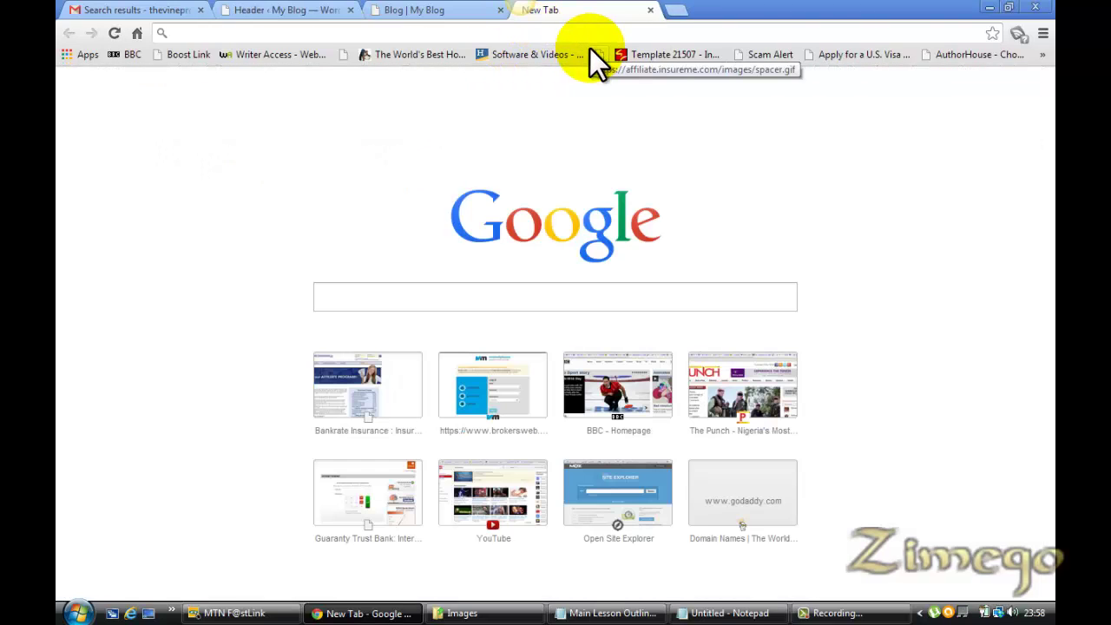
{"action": "type", "text": "pixlr.com"}
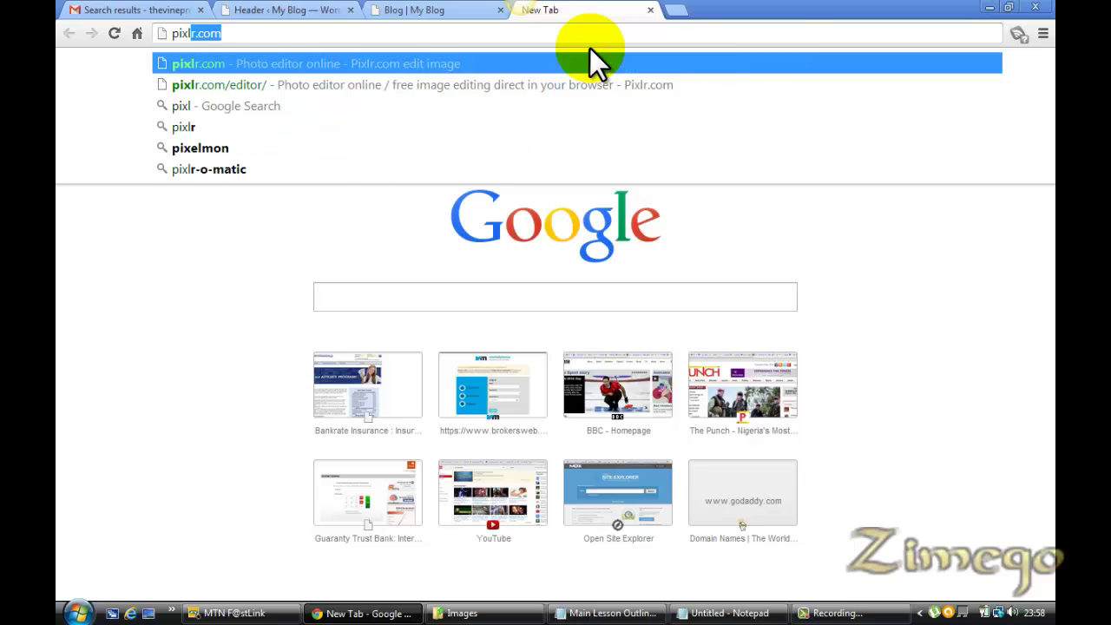
{"action": "key", "text": "Return"}
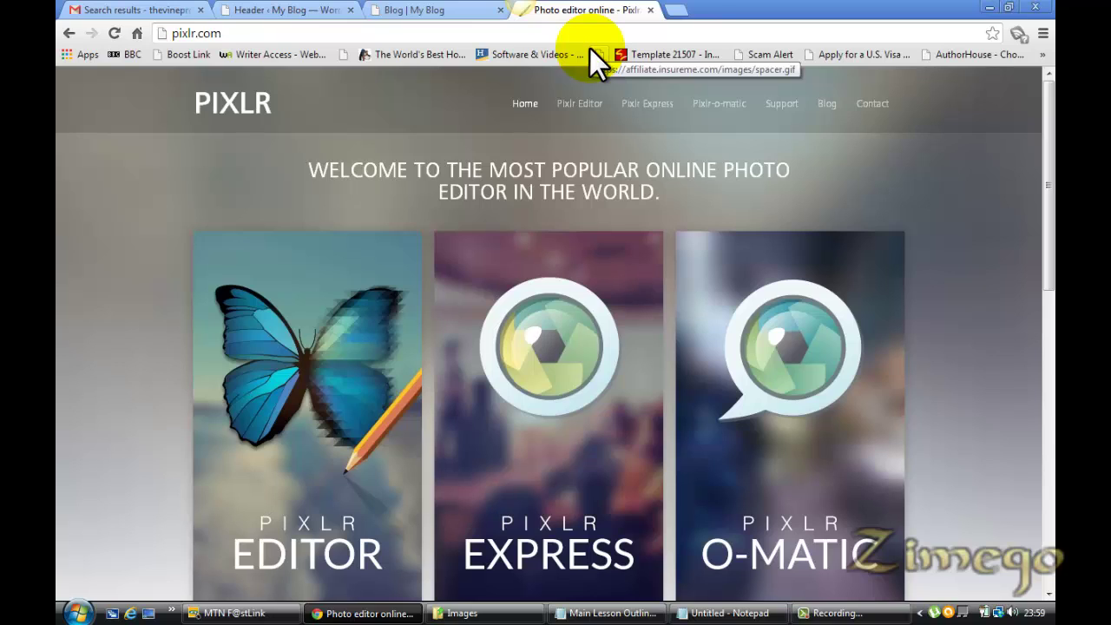
{"action": "left_click", "coordinate": [677, 10]}
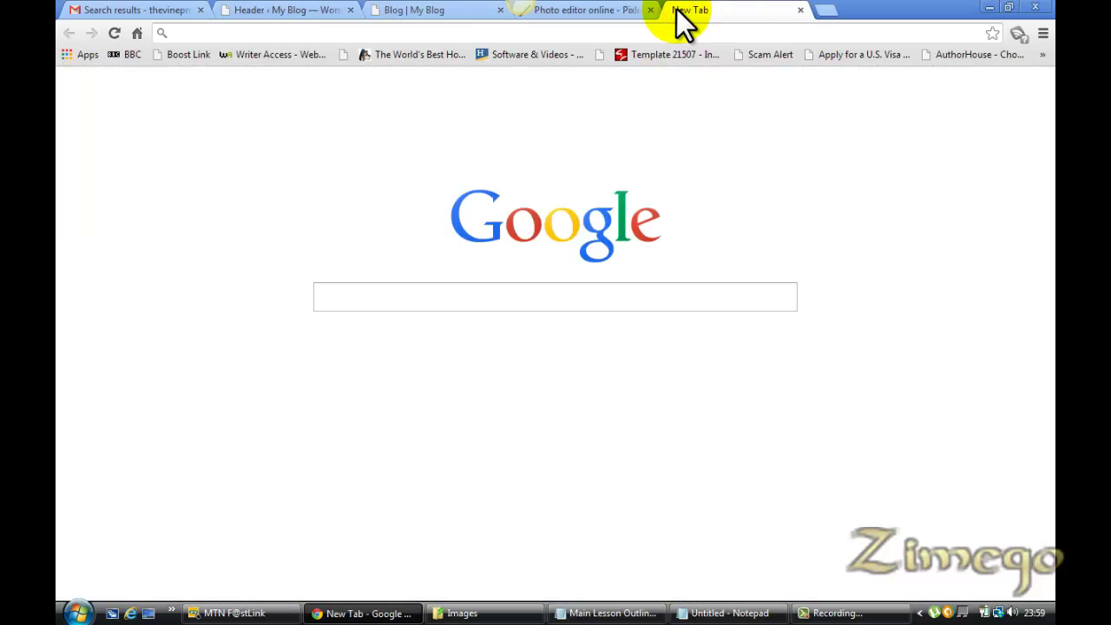
{"action": "type", "text": "coo"}
{"action": "key", "text": "Return"}
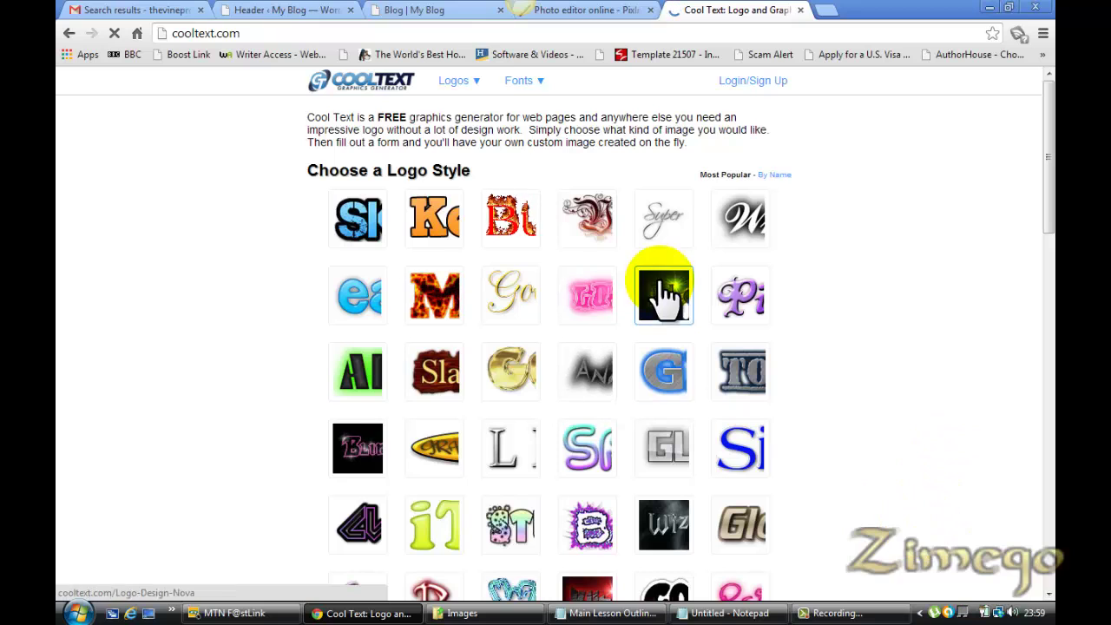
Pick the Outline style from Cool Text's logo gallery
{"action": "left_click", "coordinate": [271, 10]}
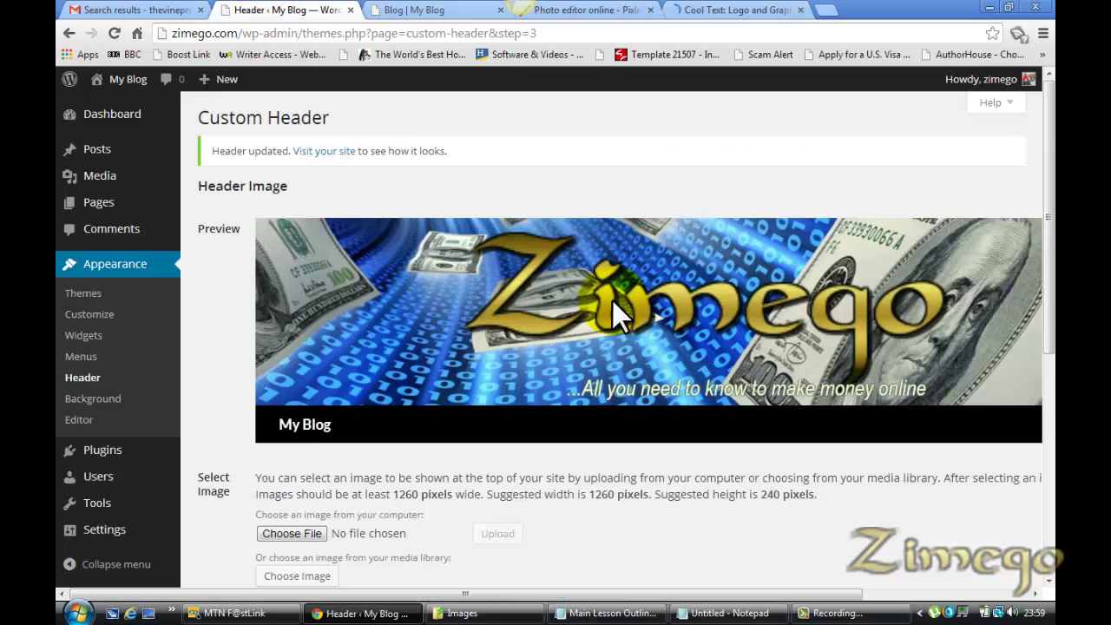
{"action": "left_click", "coordinate": [732, 12]}
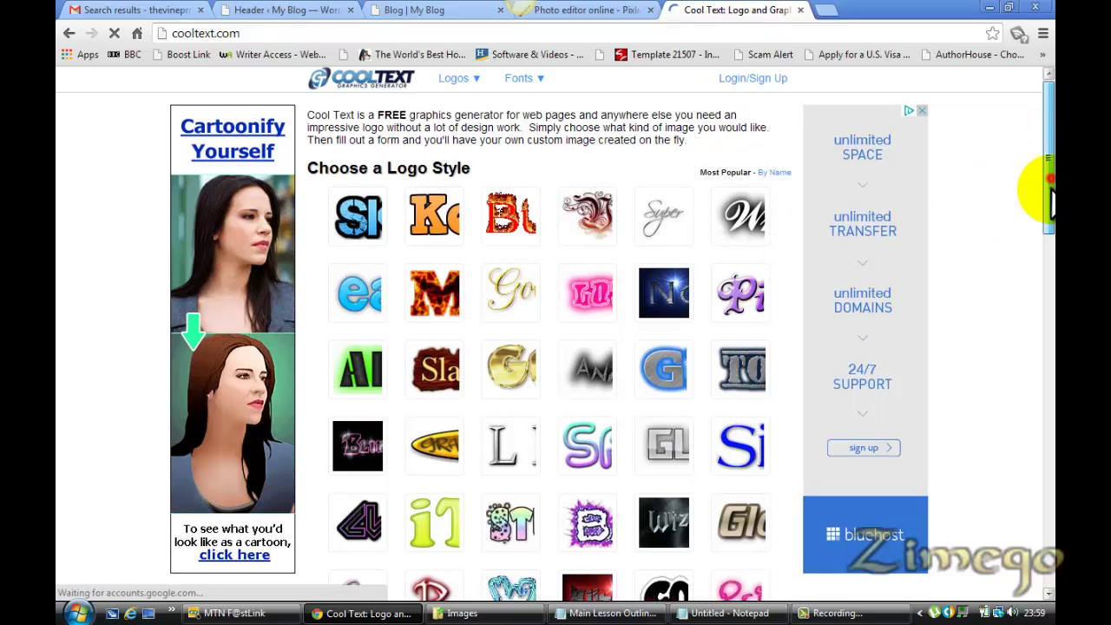
{"action": "left_click_drag", "start_coordinate": [1051, 204], "coordinate": [1049, 323]}
{"action": "mouse_move", "coordinate": [521, 319]}
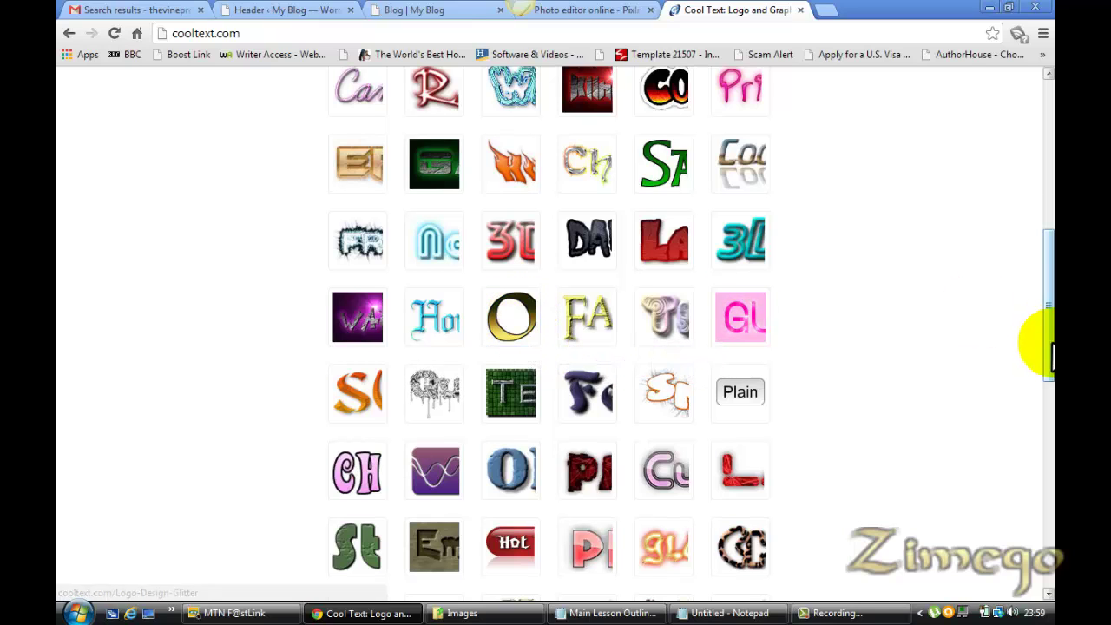
{"action": "left_click_drag", "start_coordinate": [1038, 347], "coordinate": [1036, 312]}
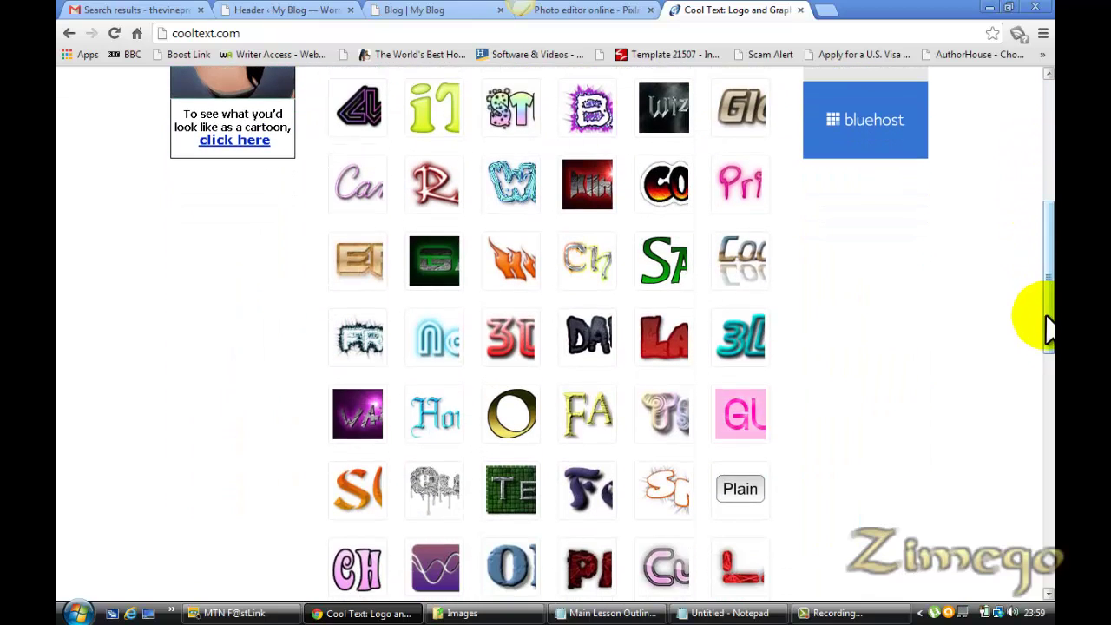
{"action": "left_click", "coordinate": [509, 415]}
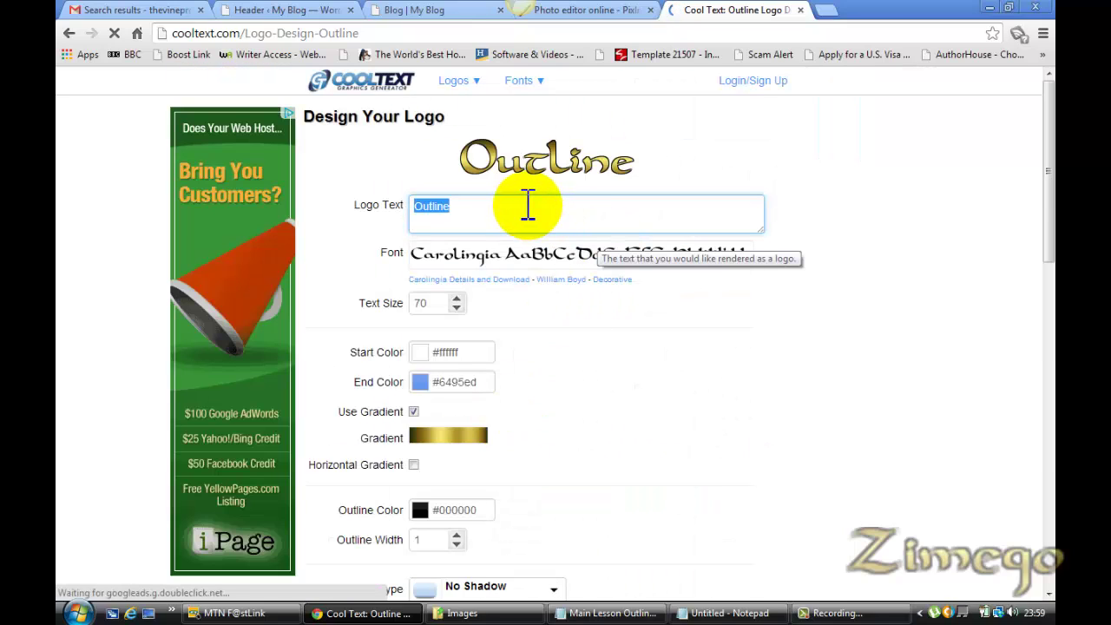
Enter 'Zimego' as the logo text and set the text size to 90
{"action": "type", "text": "Zimego"}
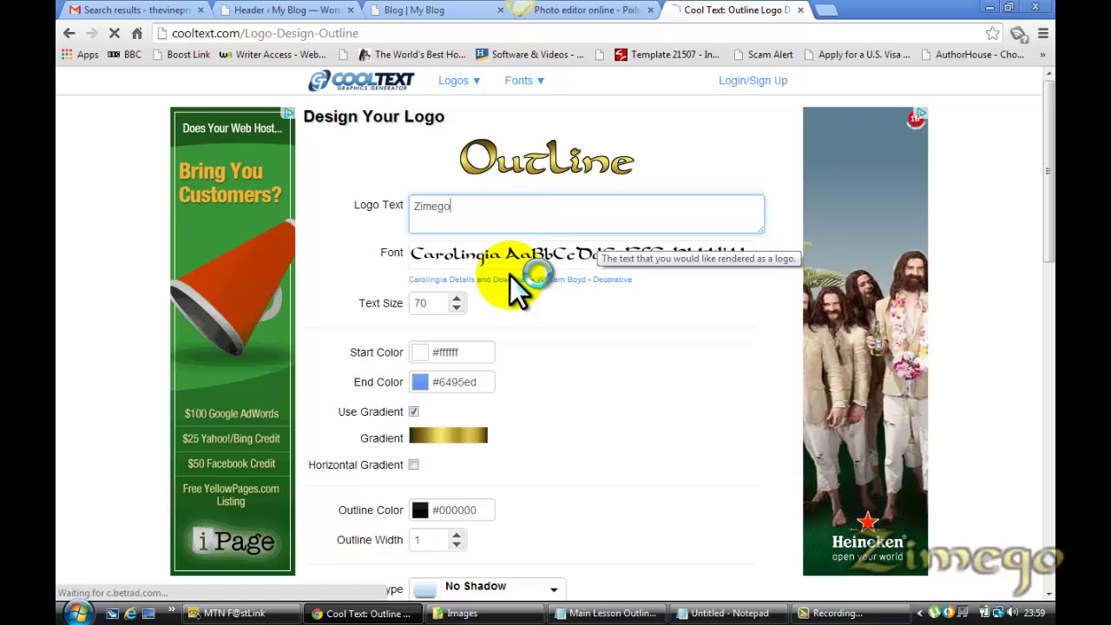
{"action": "left_click", "coordinate": [432, 303]}
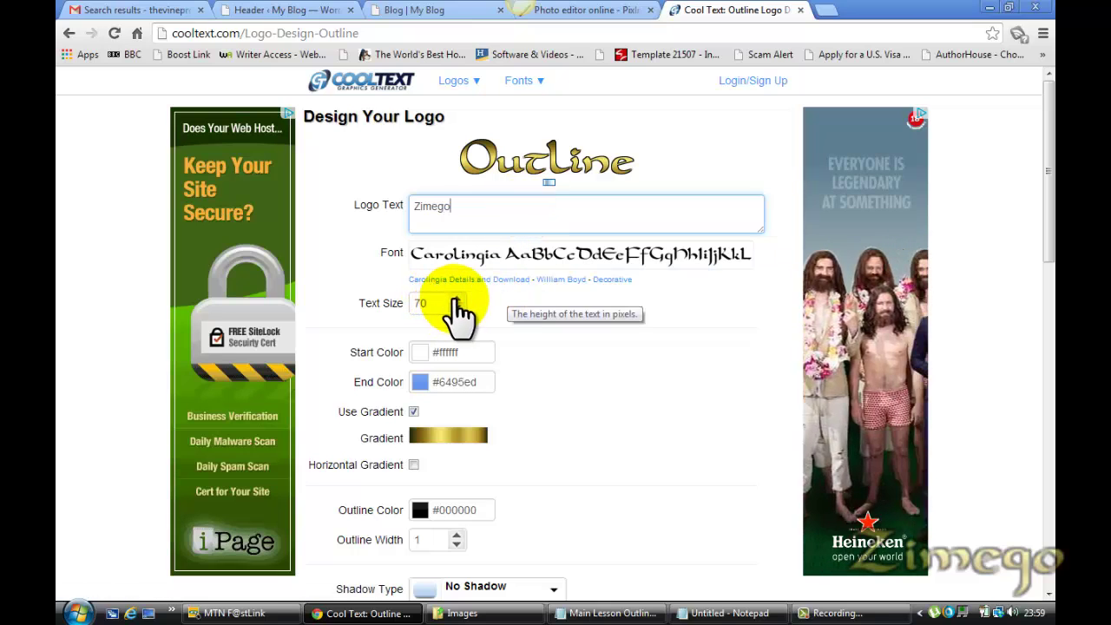
{"action": "key", "text": "BackSpace"}
{"action": "type", "text": "5"}
{"action": "key", "text": "BackSpace"}
{"action": "key", "text": "BackSpace"}
{"action": "type", "text": "85"}
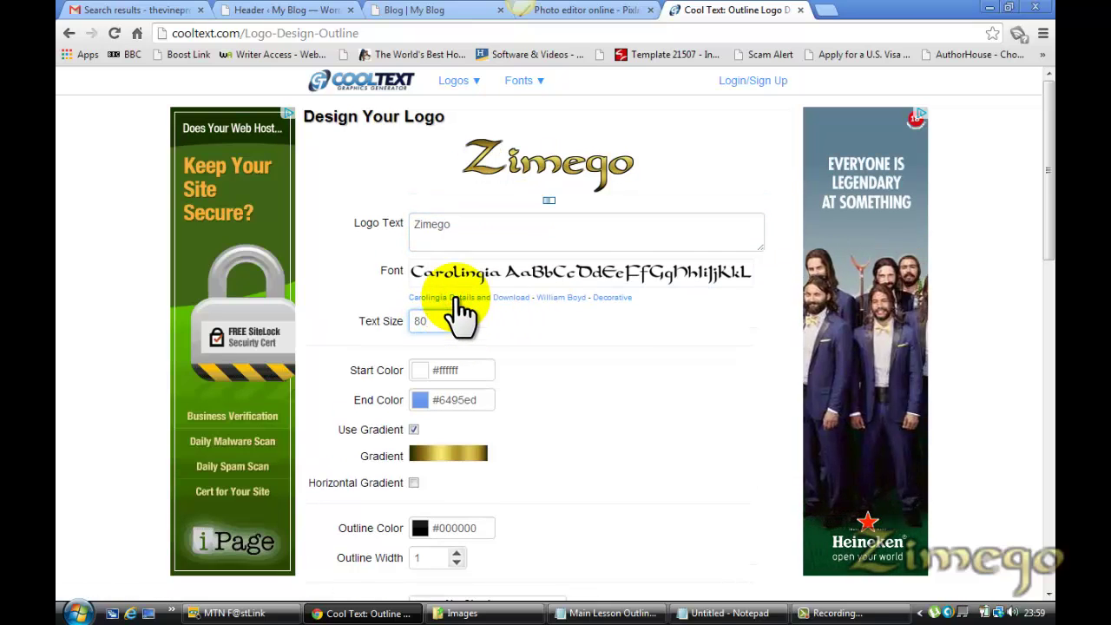
{"action": "key", "text": "BackSpace"}
{"action": "key", "text": "BackSpace"}
{"action": "type", "text": "90"}
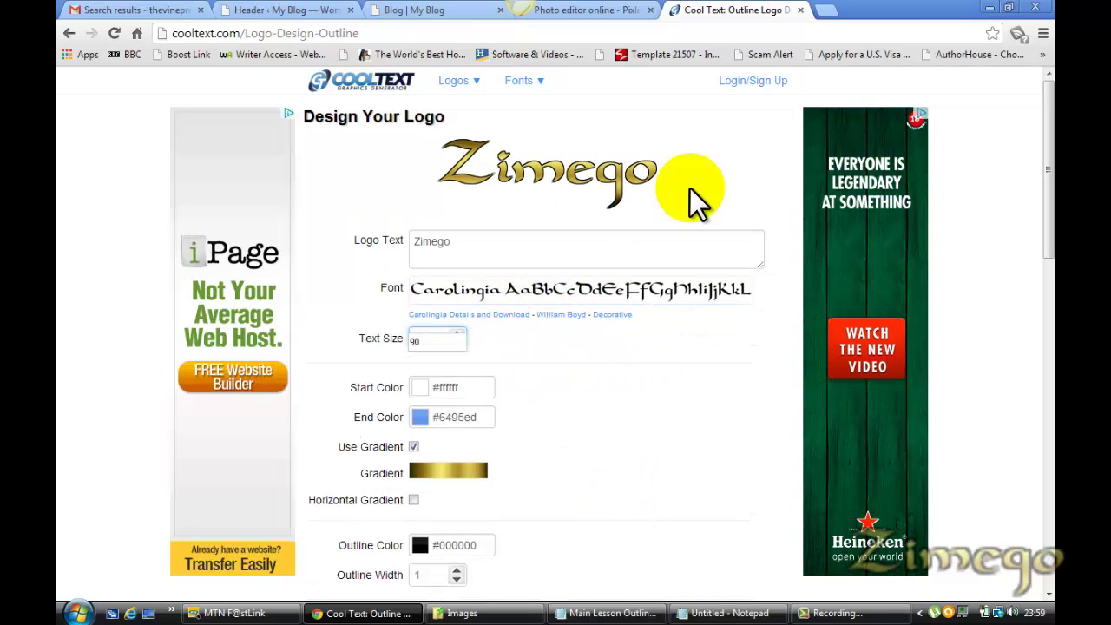
{"action": "left_click_drag", "start_coordinate": [1053, 224], "coordinate": [1028, 179]}
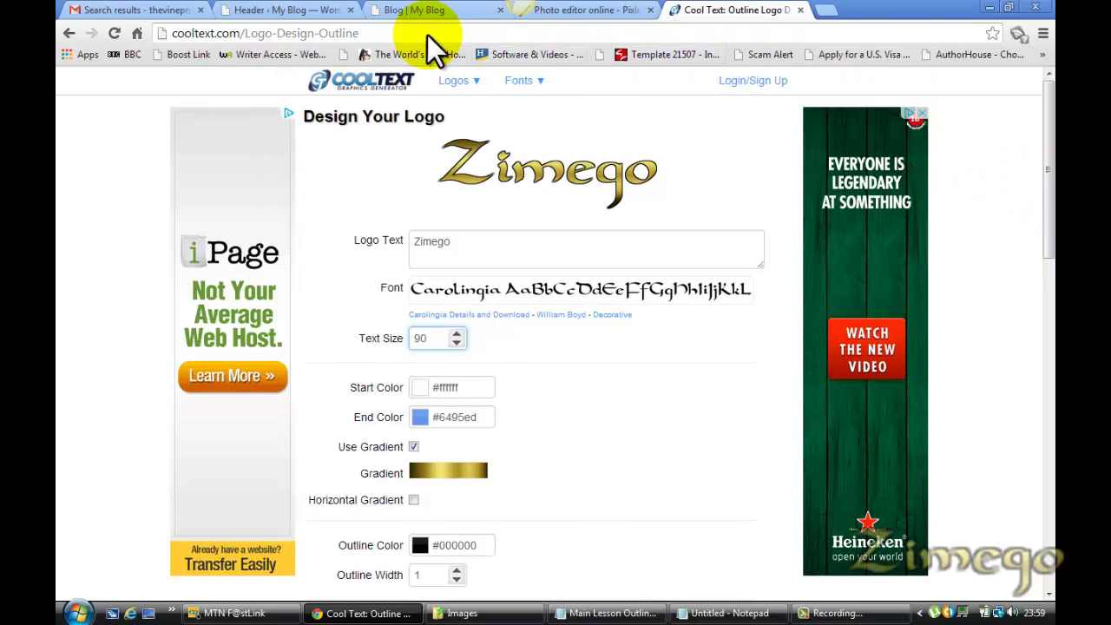
{"action": "left_click_drag", "start_coordinate": [240, 33], "coordinate": [176, 33]}
{"action": "key", "text": "ctrl+c"}
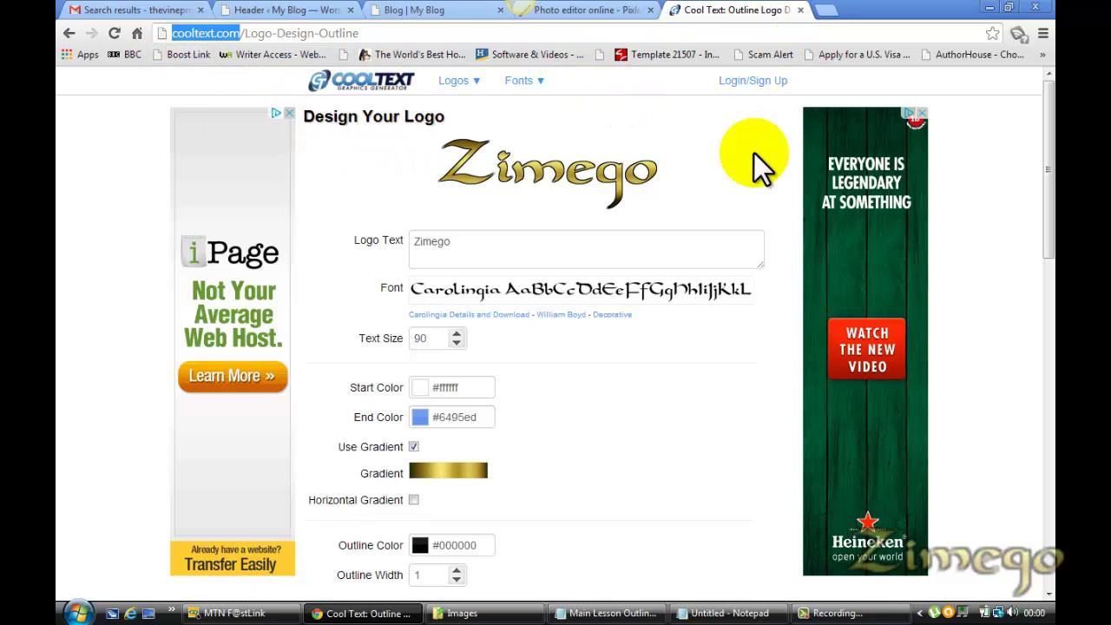
Load Cool Text in a new tab and start a Nova logo reading Zimego at text size 80
{"action": "left_click", "coordinate": [831, 13]}
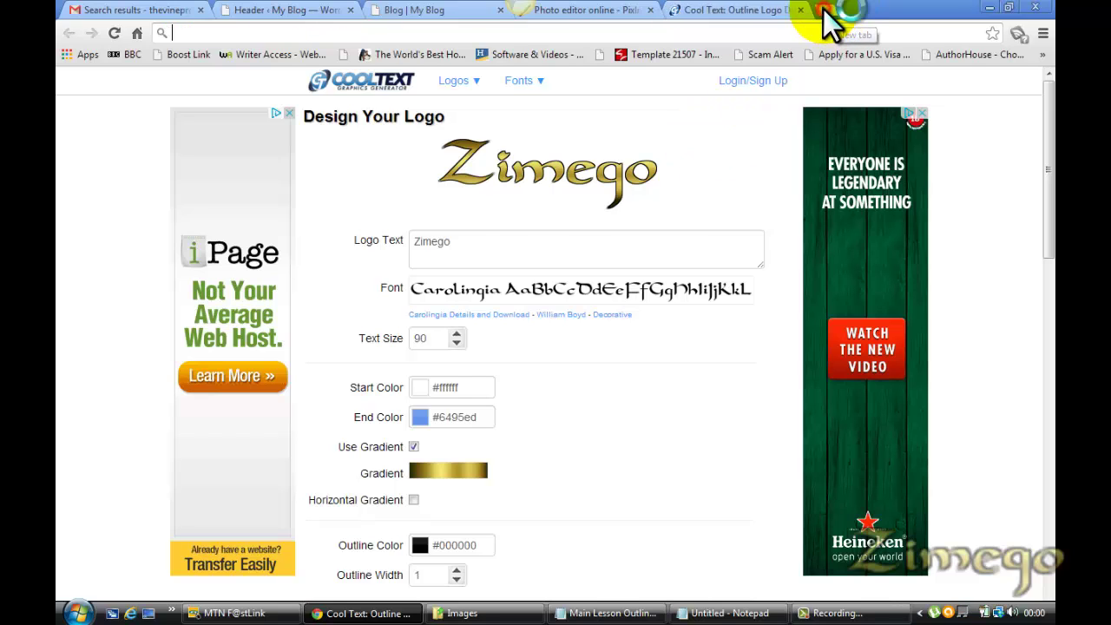
{"action": "key", "text": "ctrl+v"}
{"action": "key", "text": "Return"}
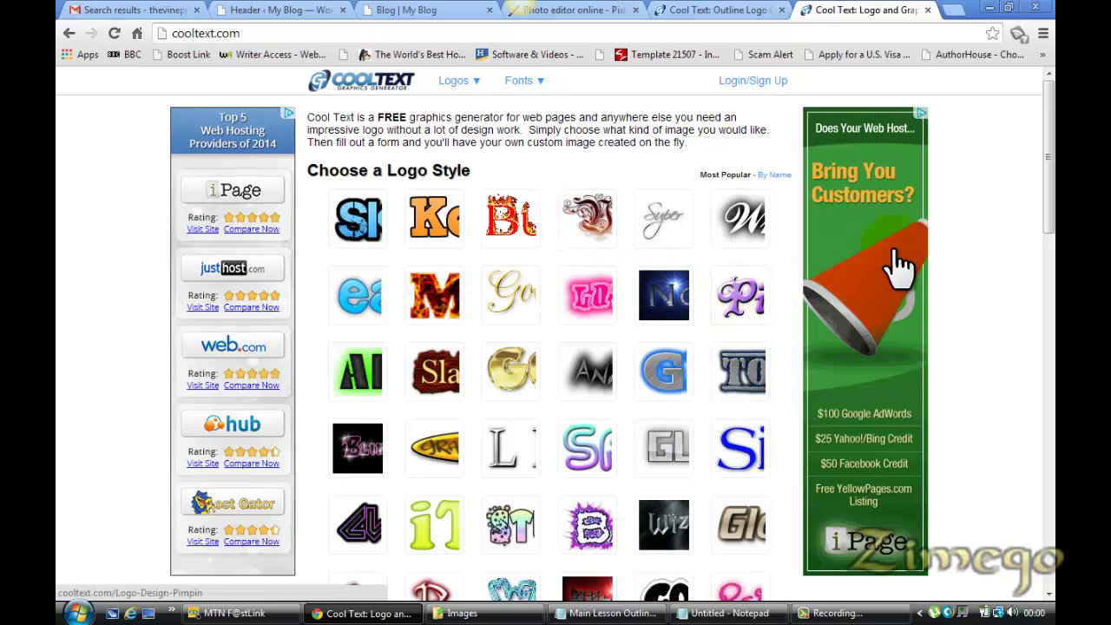
{"action": "left_click", "coordinate": [653, 306]}
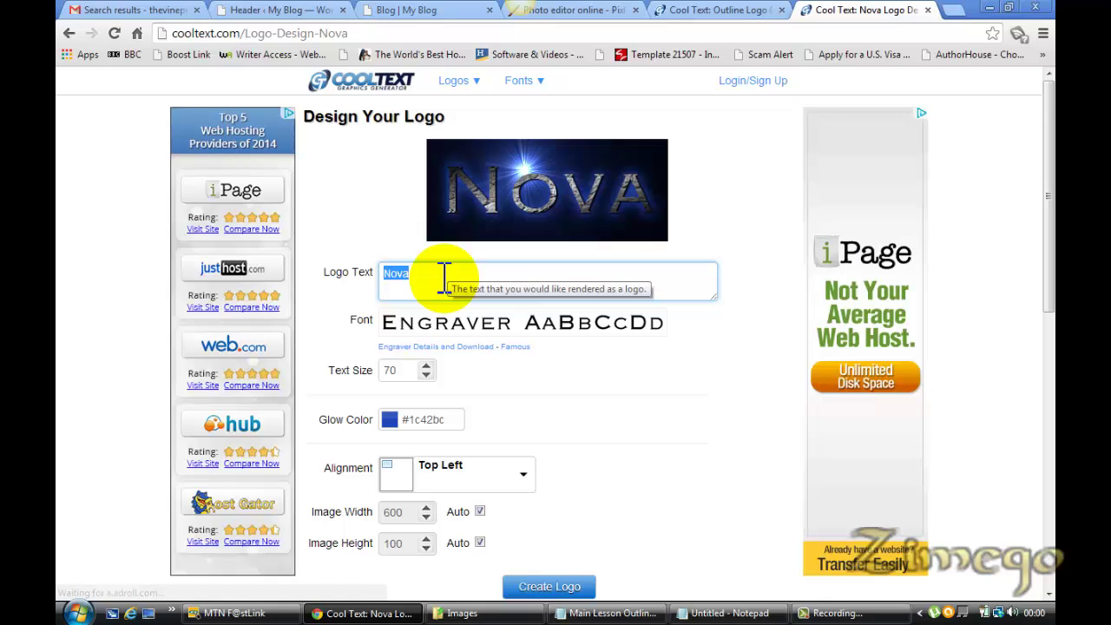
{"action": "type", "text": "Zimego"}
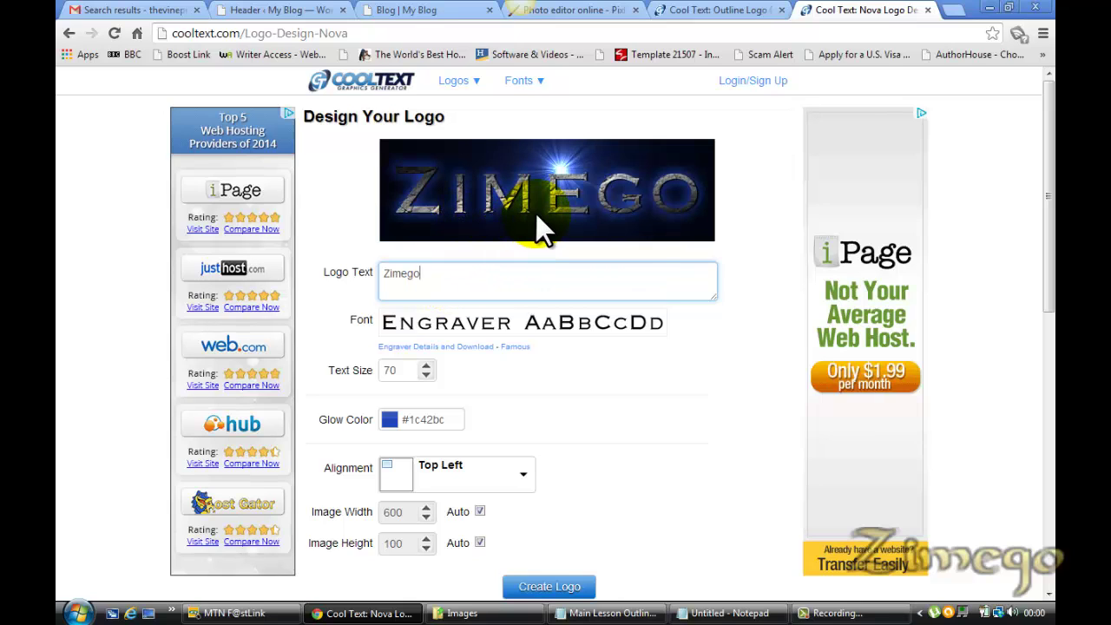
{"action": "left_click", "coordinate": [426, 366]}
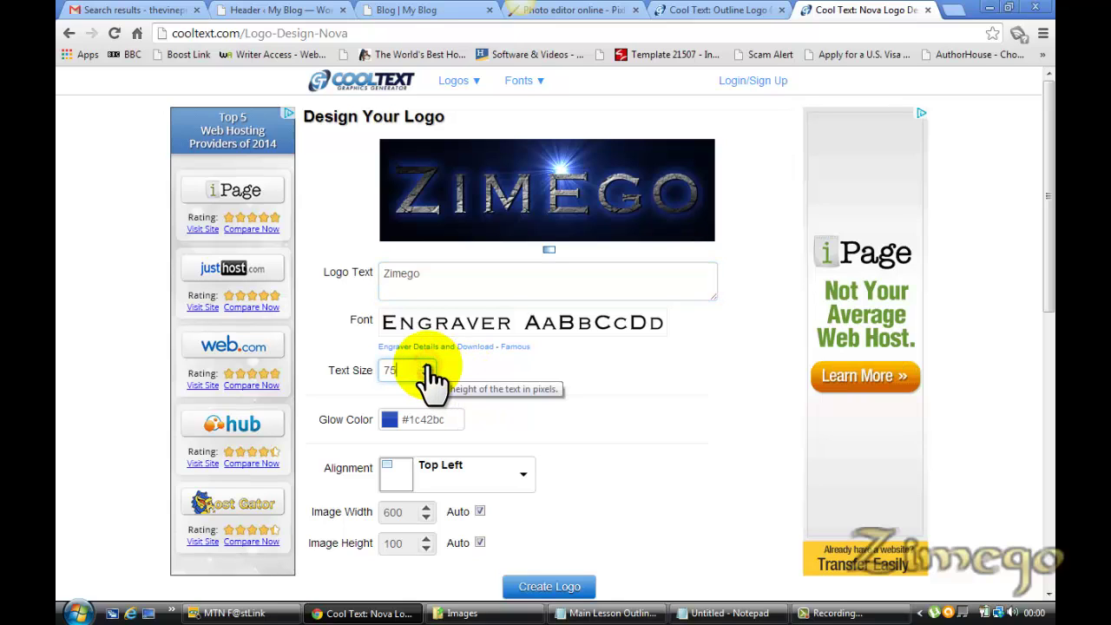
{"action": "left_click", "coordinate": [426, 365]}
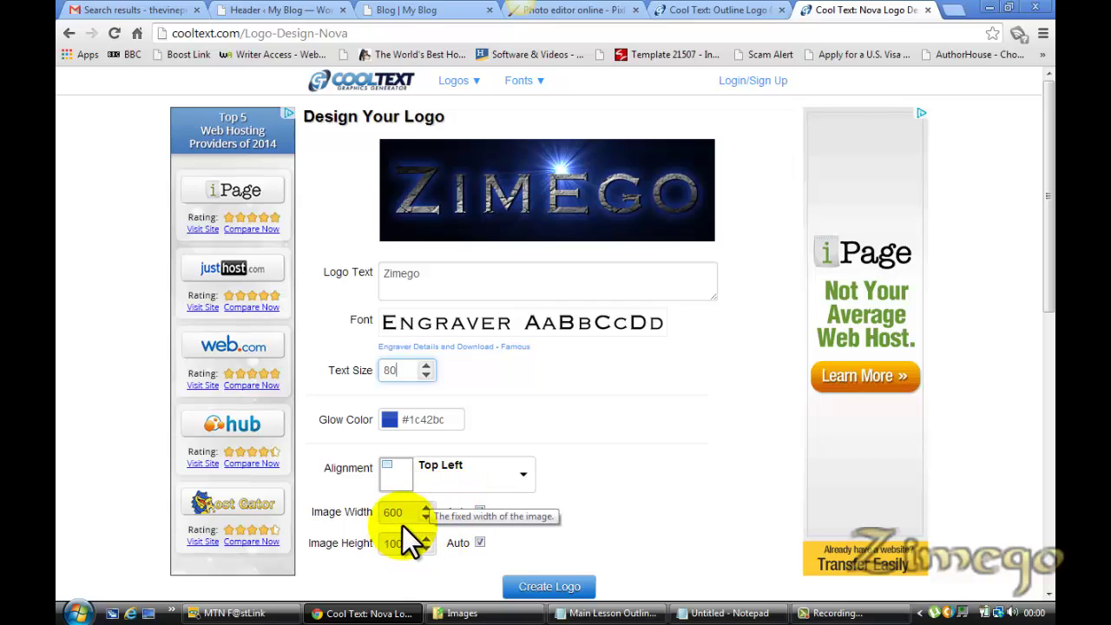
Open WordPress's Header settings page in a new tab, then return to the Nova designer
{"action": "left_click", "coordinate": [261, 10]}
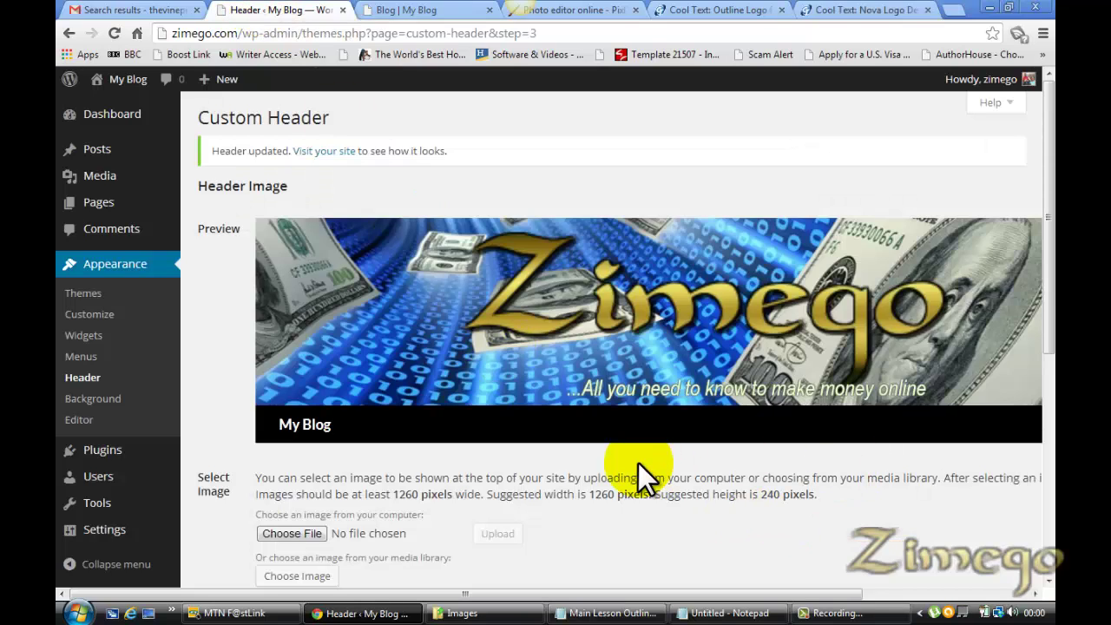
{"action": "scroll", "coordinate": [1050, 273], "scroll_direction": "down", "scroll_amount": 1}
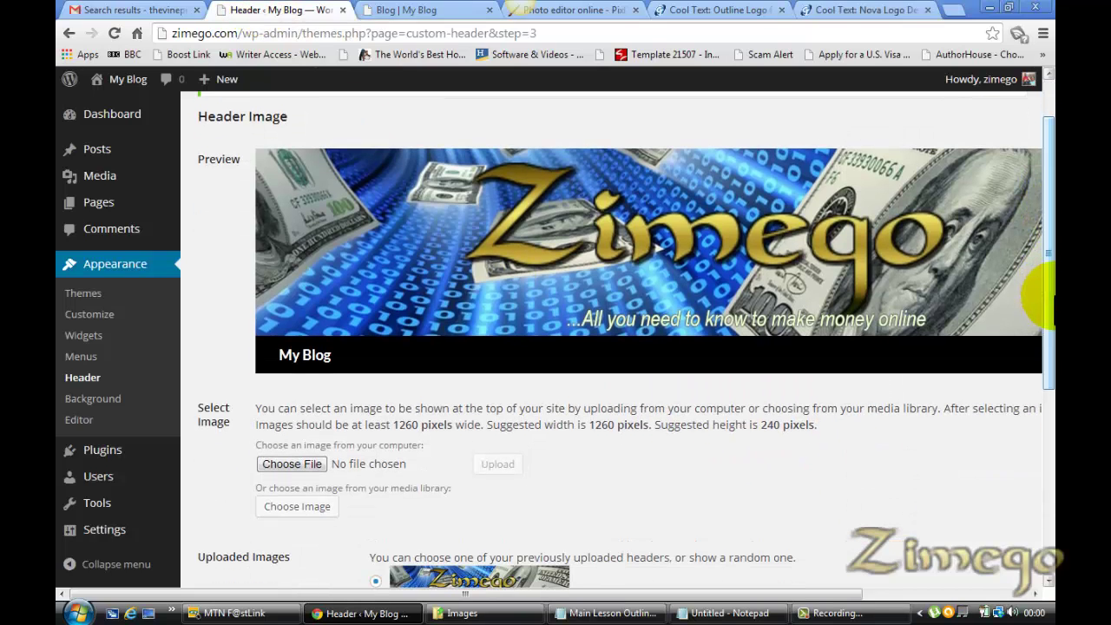
{"action": "right_click", "coordinate": [87, 378]}
{"action": "left_click", "coordinate": [121, 392]}
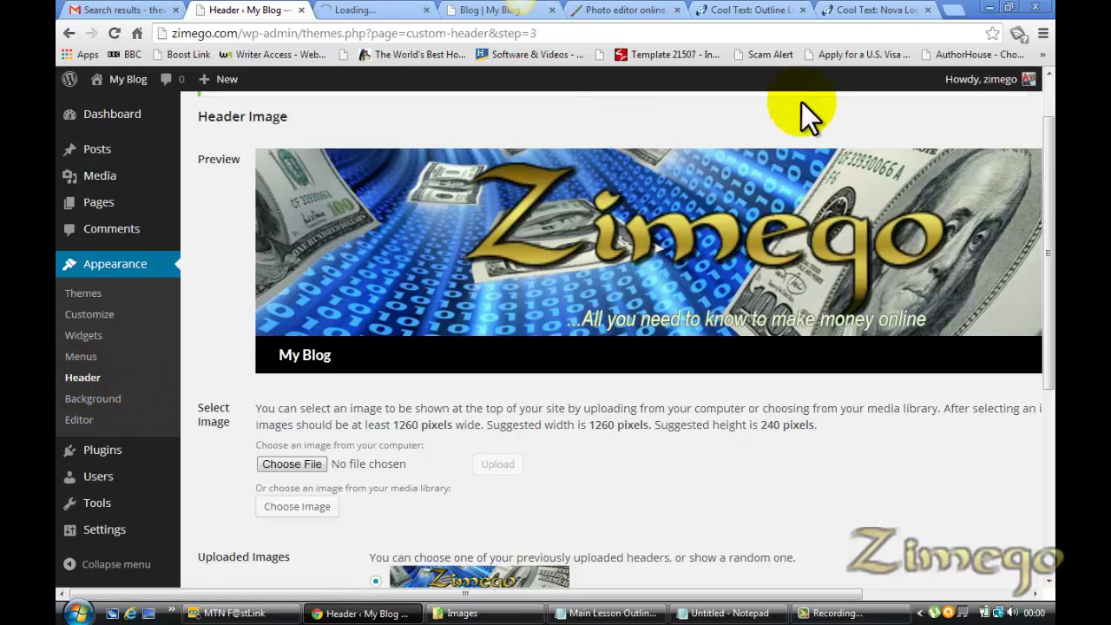
{"action": "left_click", "coordinate": [888, 9]}
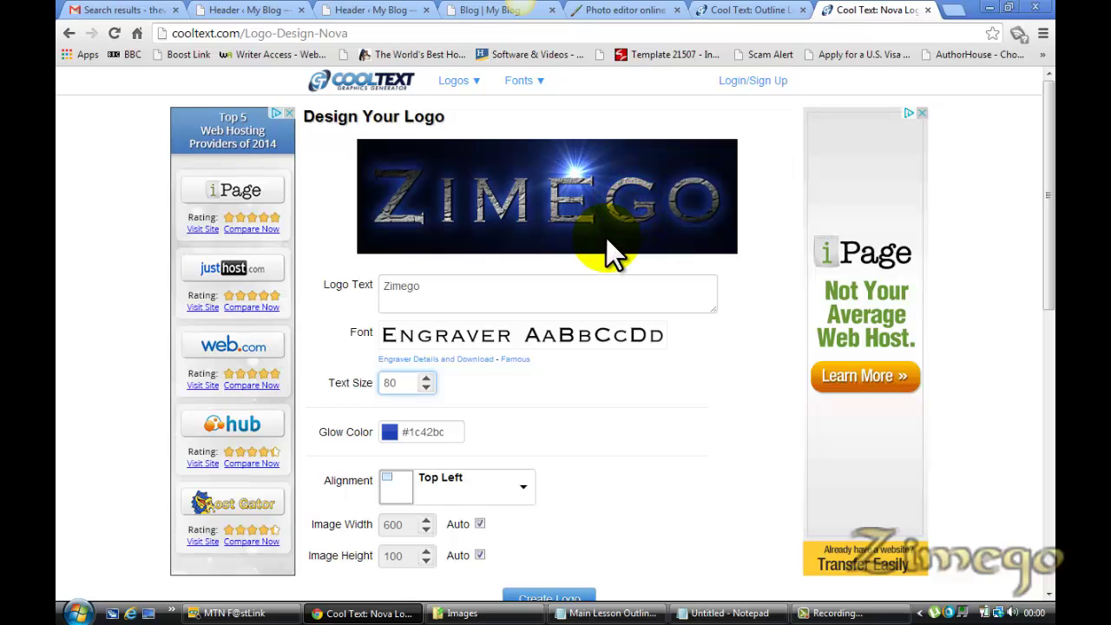
{"action": "scroll", "coordinate": [1037, 217], "scroll_direction": "down", "scroll_amount": 1}
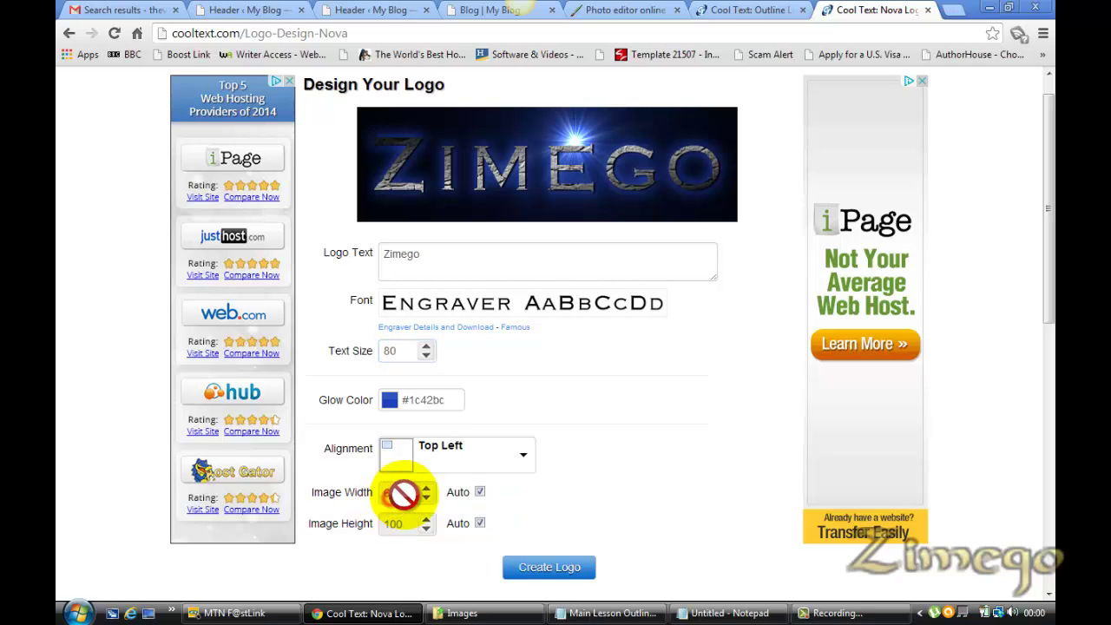
Clear the Cool Text image width of 600 and enter 1260, toggling the Auto boxes off and back on
{"action": "left_click", "coordinate": [427, 491]}
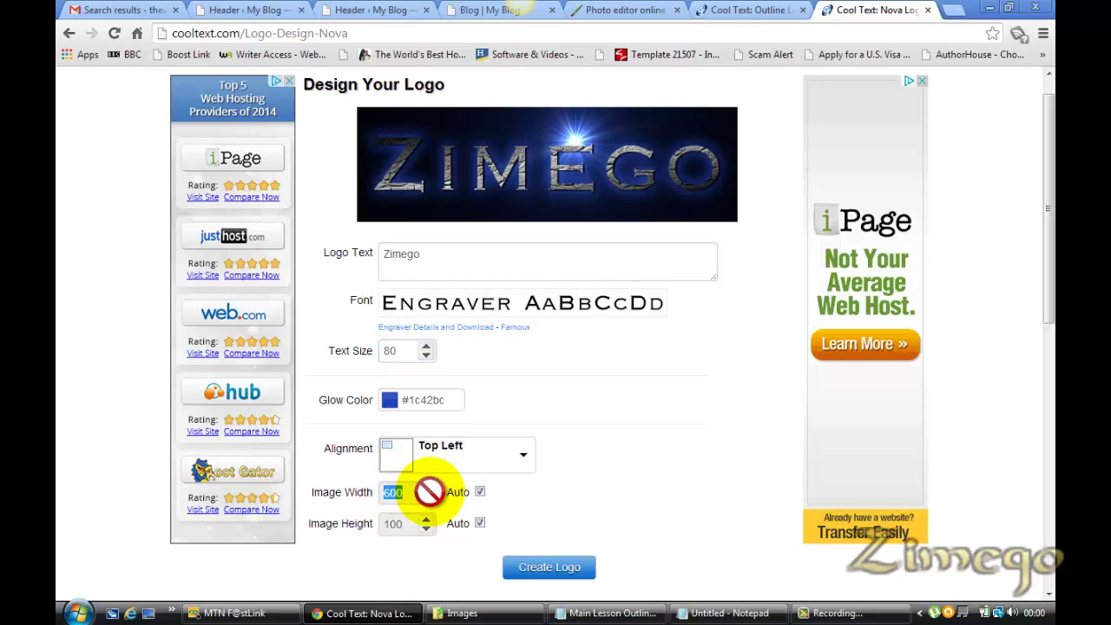
{"action": "left_click", "coordinate": [408, 351]}
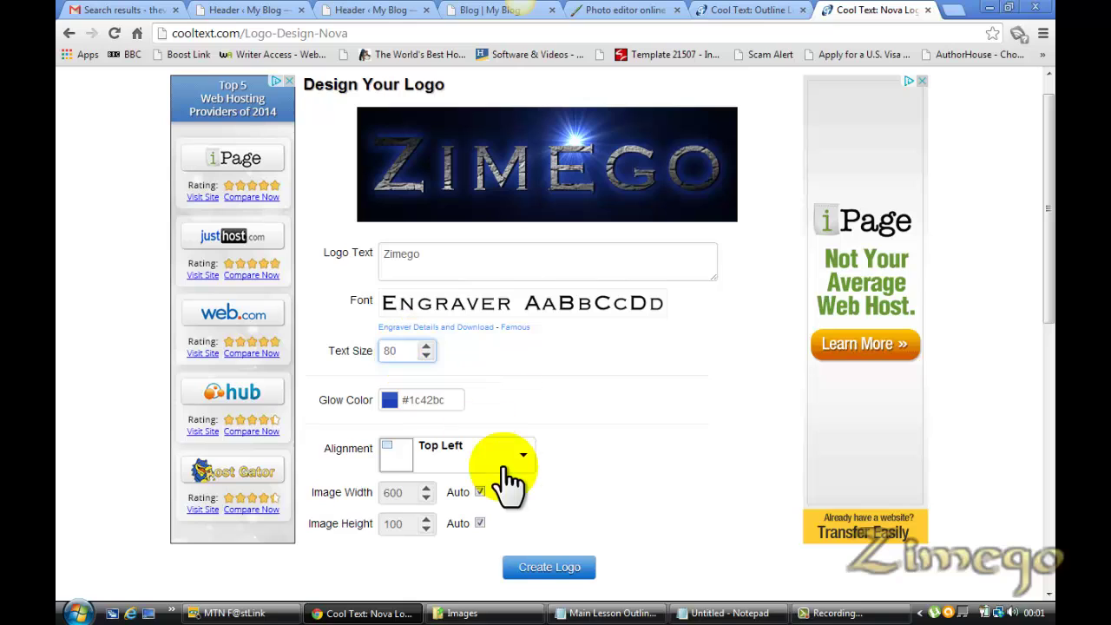
{"action": "left_click", "coordinate": [480, 523]}
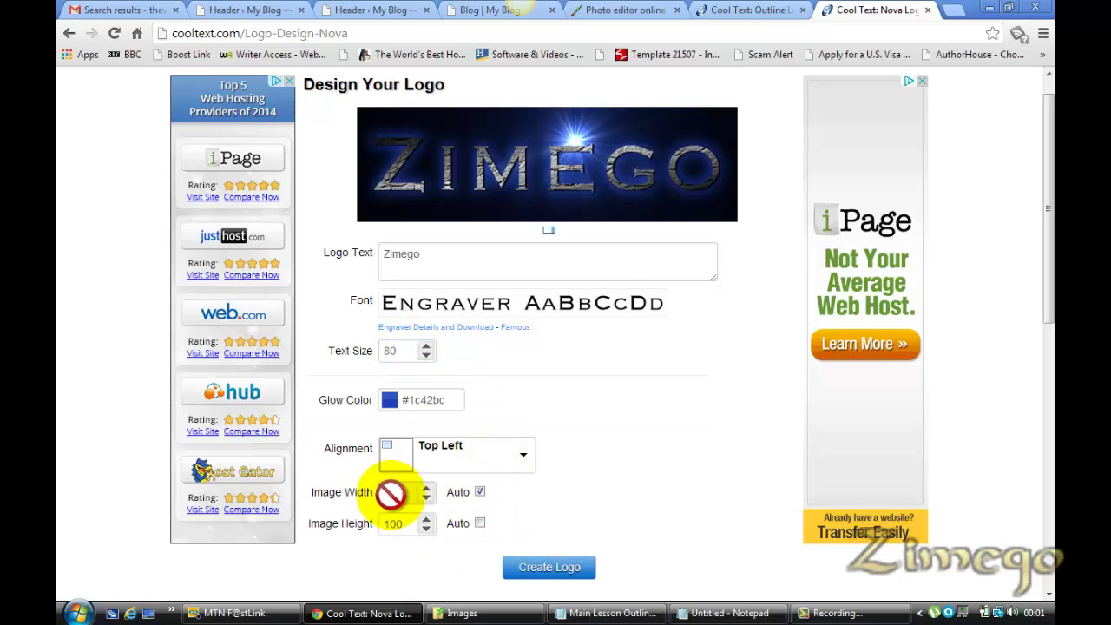
{"action": "left_click", "coordinate": [480, 492]}
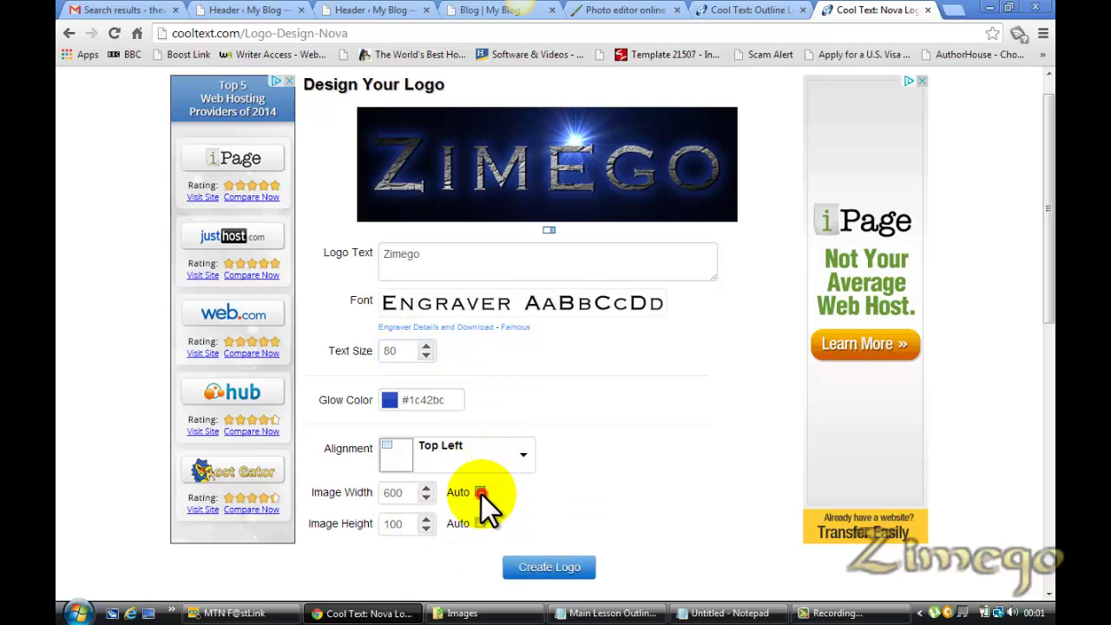
{"action": "double_click", "coordinate": [393, 492]}
{"action": "key", "text": "BackSpace"}
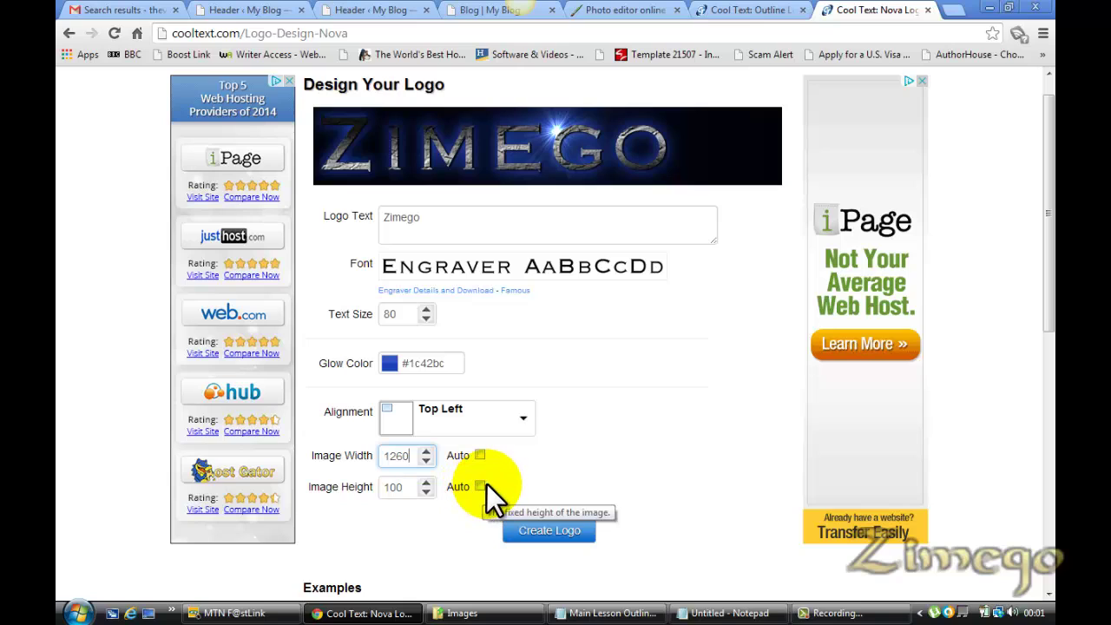
{"action": "left_click", "coordinate": [479, 486]}
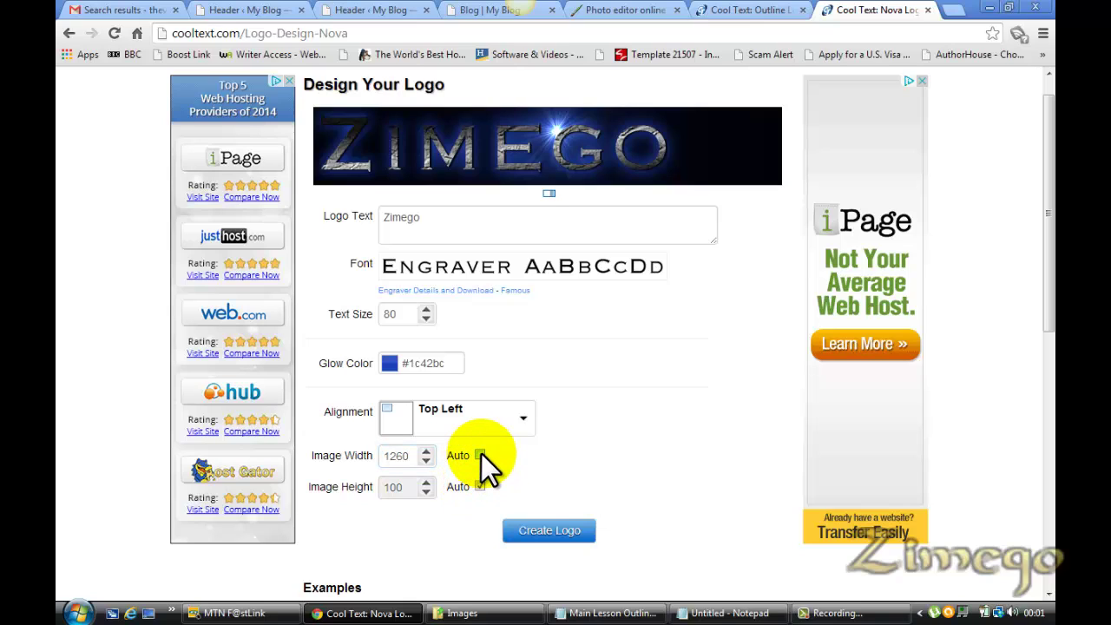
{"action": "left_click", "coordinate": [479, 455]}
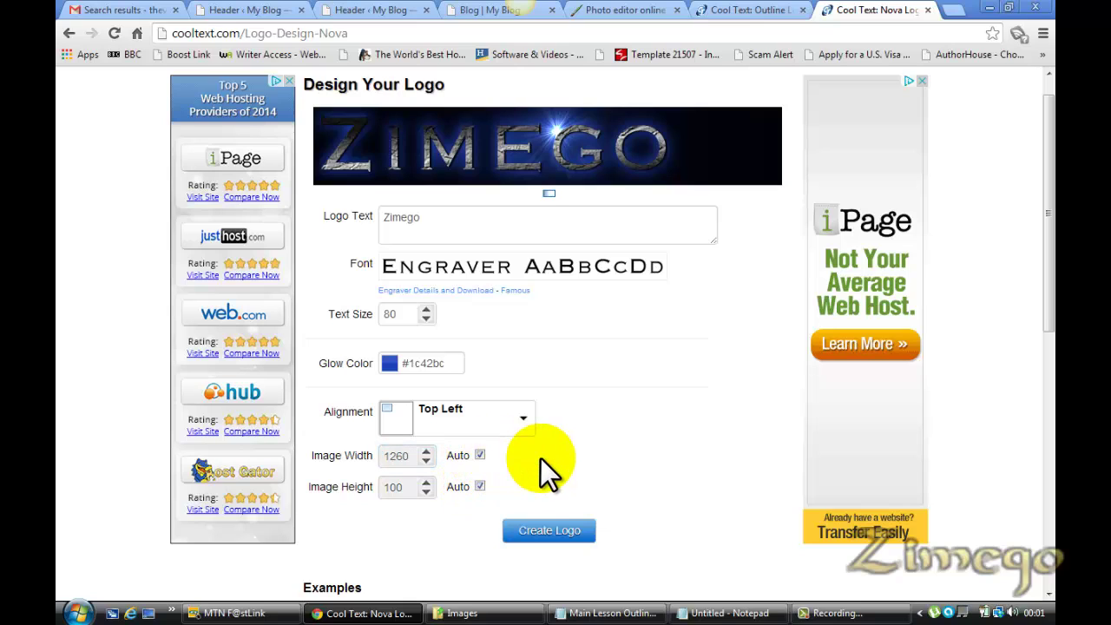
Set the image height to 240, keeping Top Left alignment, then re-enable automatic height
{"action": "left_click", "coordinate": [479, 487]}
{"action": "left_click", "coordinate": [483, 460]}
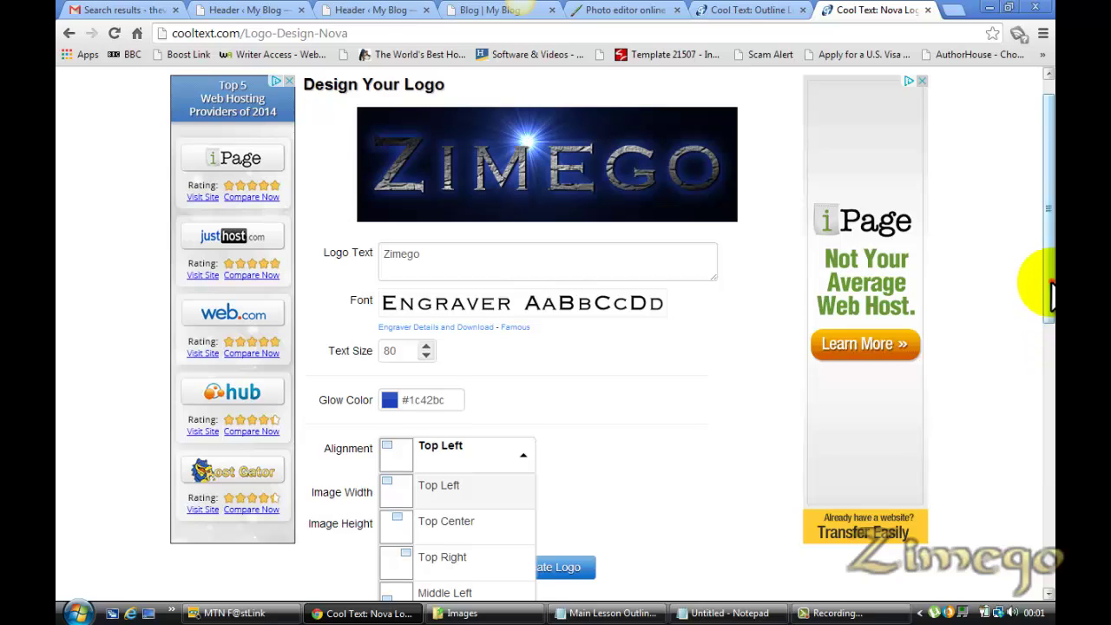
{"action": "scroll", "coordinate": [1046, 304], "scroll_direction": "down", "scroll_amount": 2}
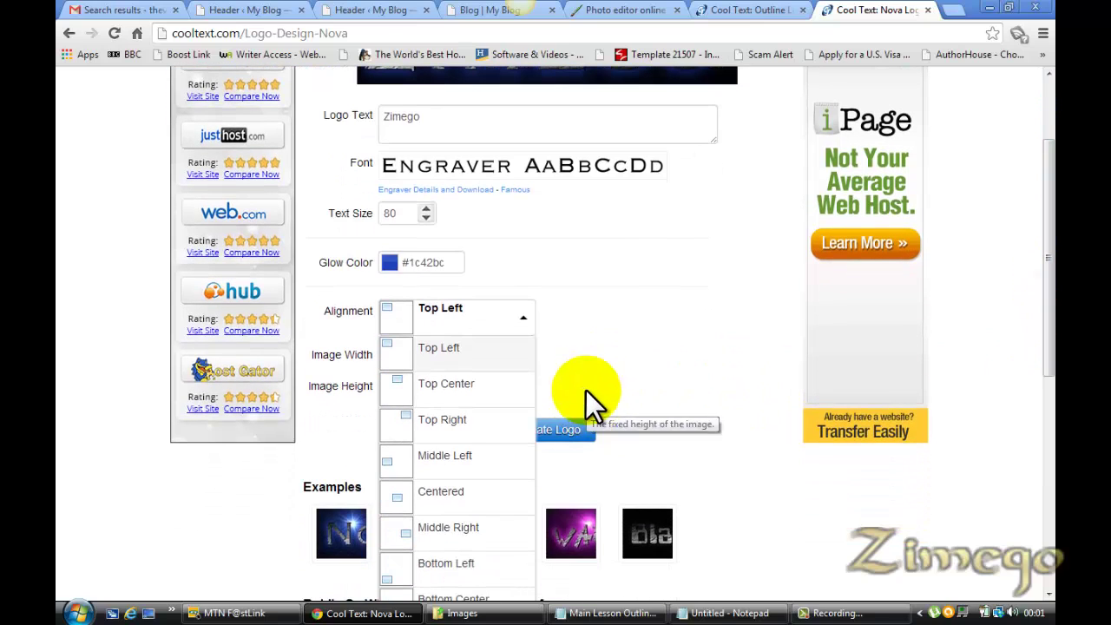
{"action": "left_click", "coordinate": [594, 345]}
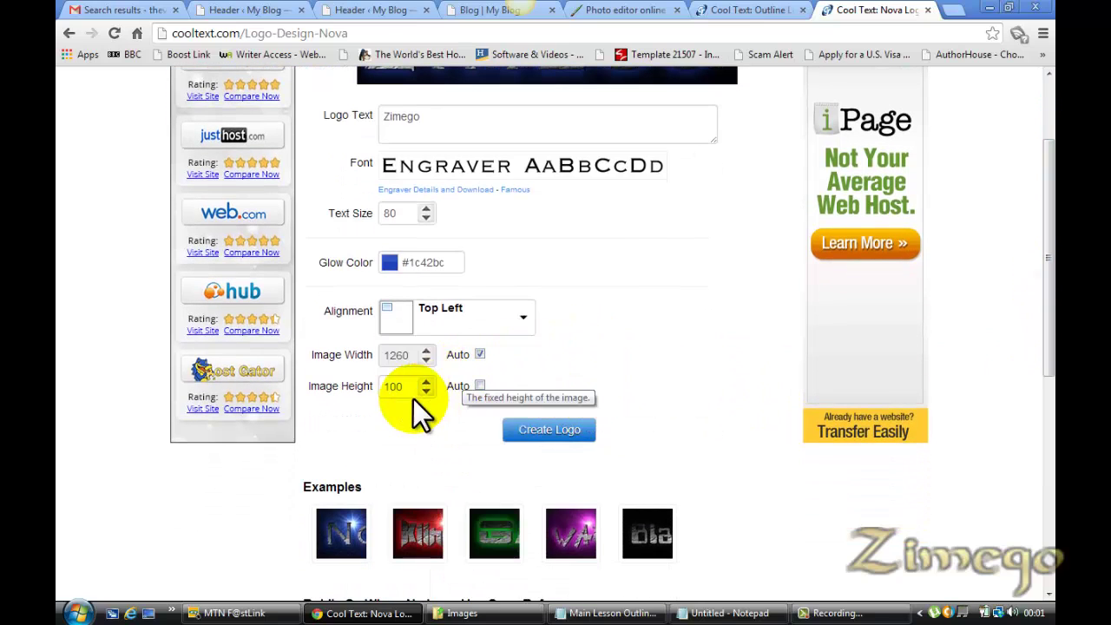
{"action": "left_click_drag", "start_coordinate": [408, 386], "coordinate": [375, 387]}
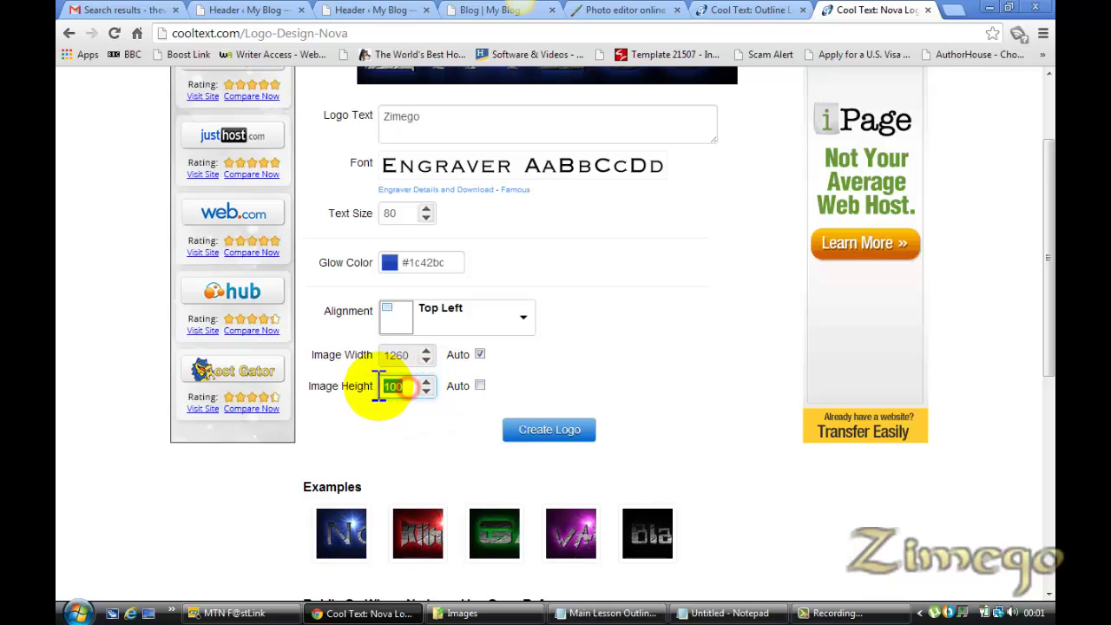
{"action": "type", "text": "240"}
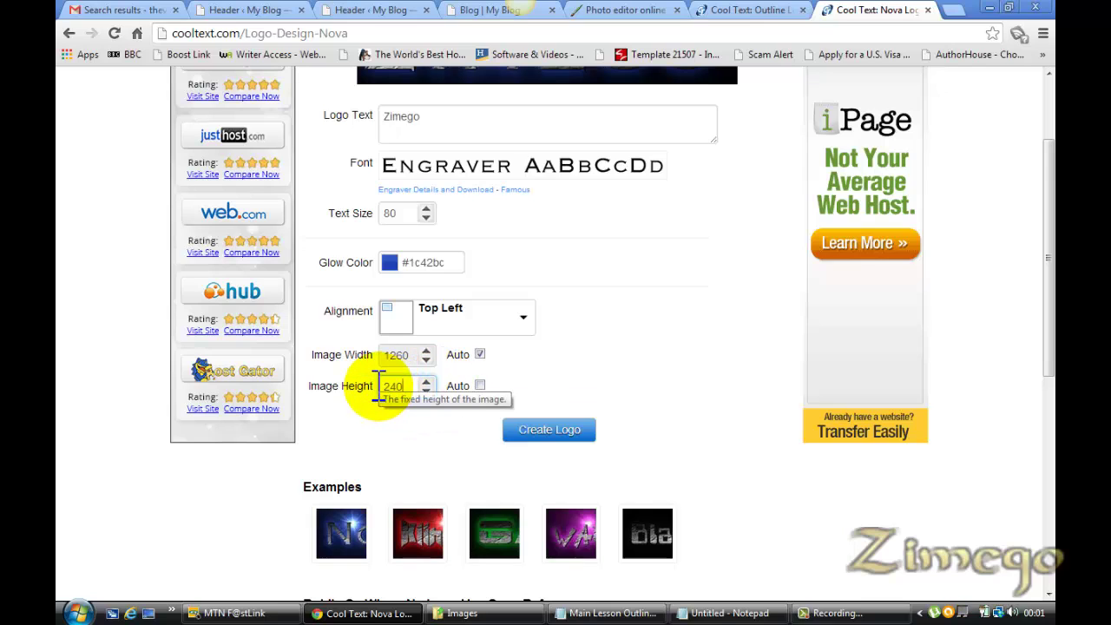
{"action": "left_click", "coordinate": [481, 384]}
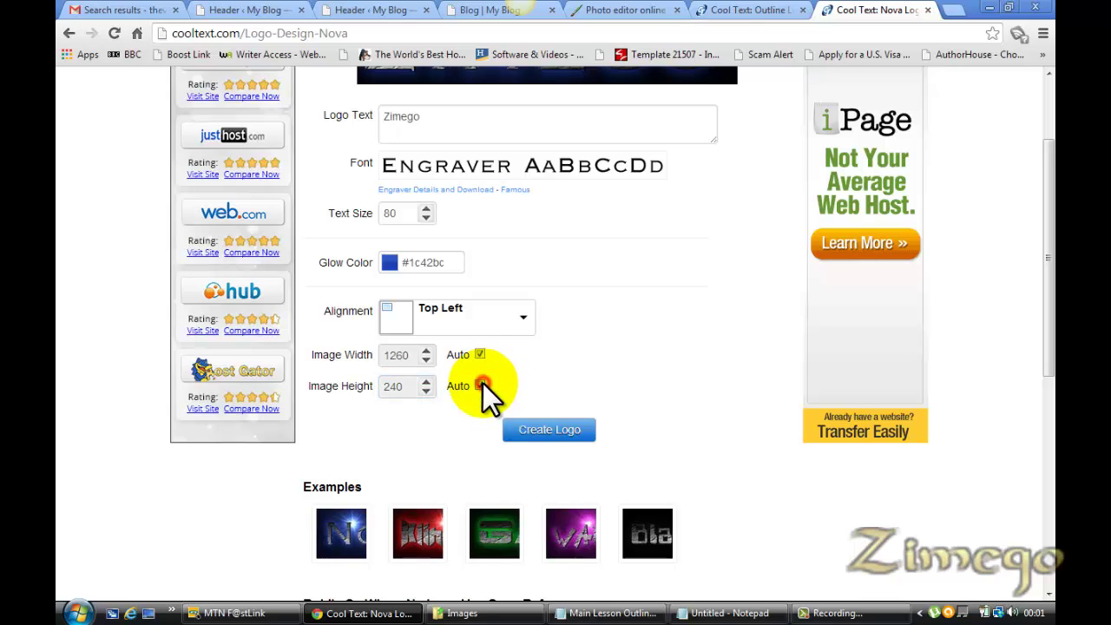
{"action": "left_click", "coordinate": [683, 307]}
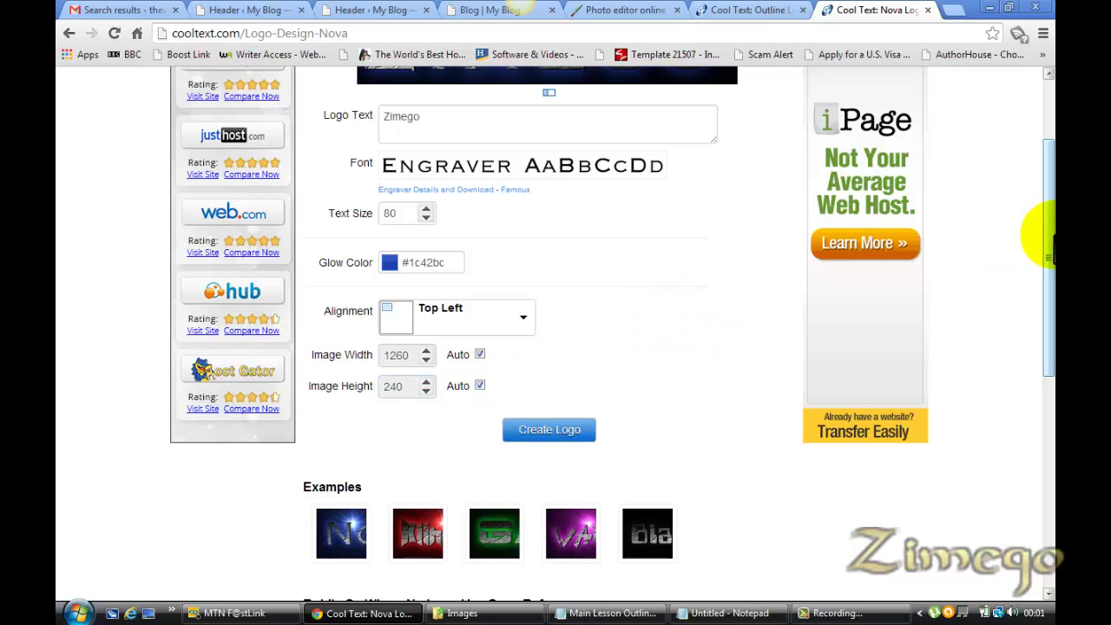
Render the Nova-style Zimego logo and bring up its download page
{"action": "left_click_drag", "start_coordinate": [1045, 235], "coordinate": [1039, 170]}
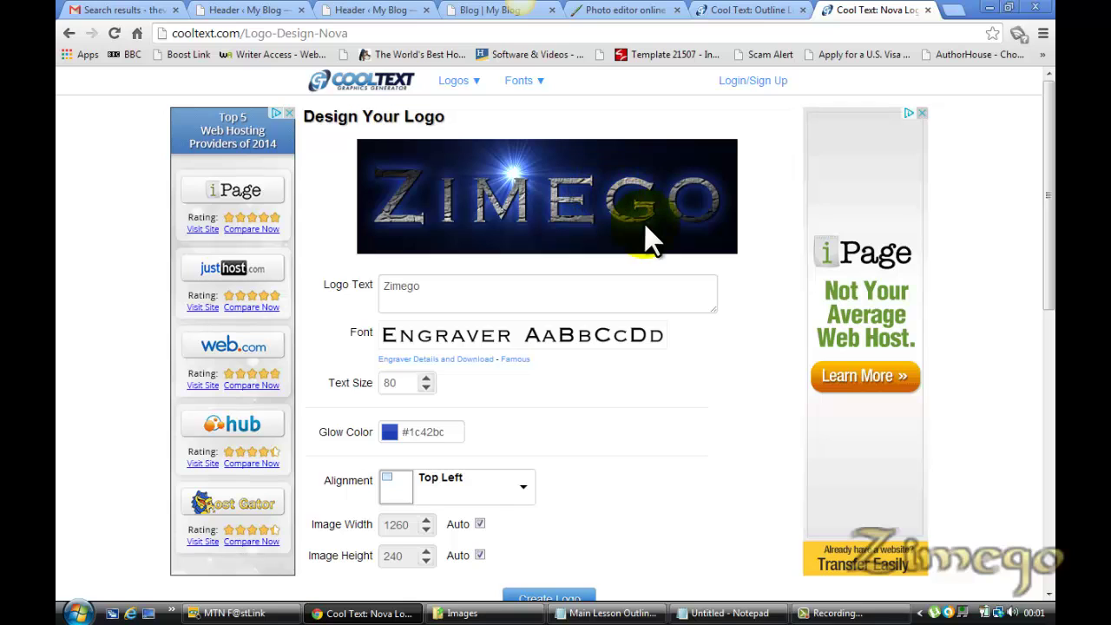
{"action": "left_click_drag", "start_coordinate": [1042, 223], "coordinate": [1051, 303]}
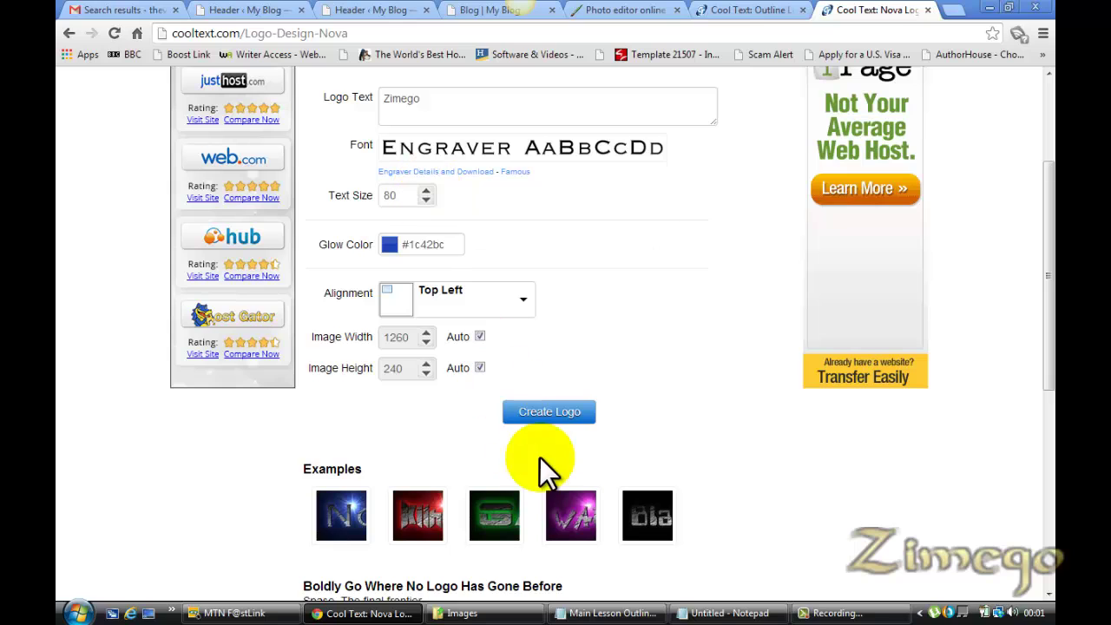
{"action": "left_click_drag", "start_coordinate": [1051, 314], "coordinate": [1046, 372]}
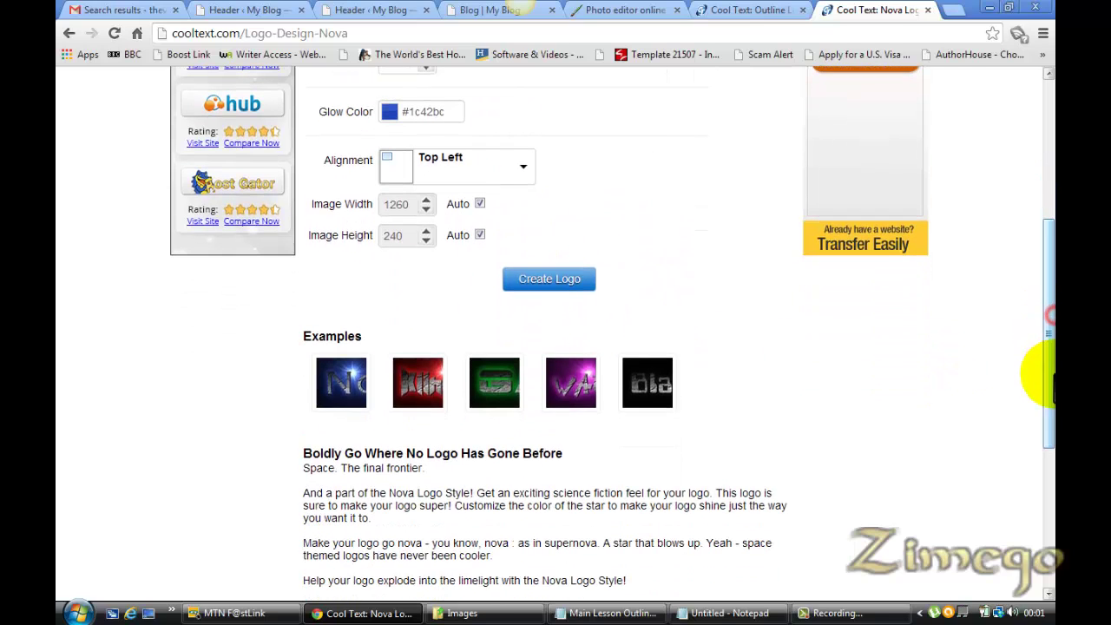
{"action": "left_click", "coordinate": [550, 279]}
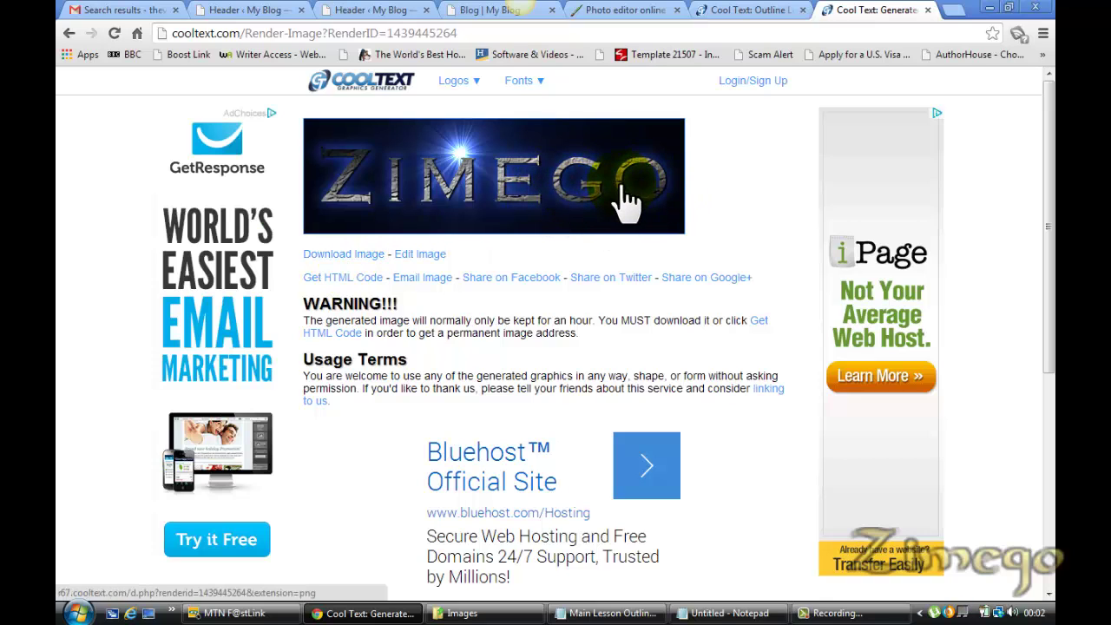
Close the leftover Cool Text design and result tabs
{"action": "left_click", "coordinate": [777, 9]}
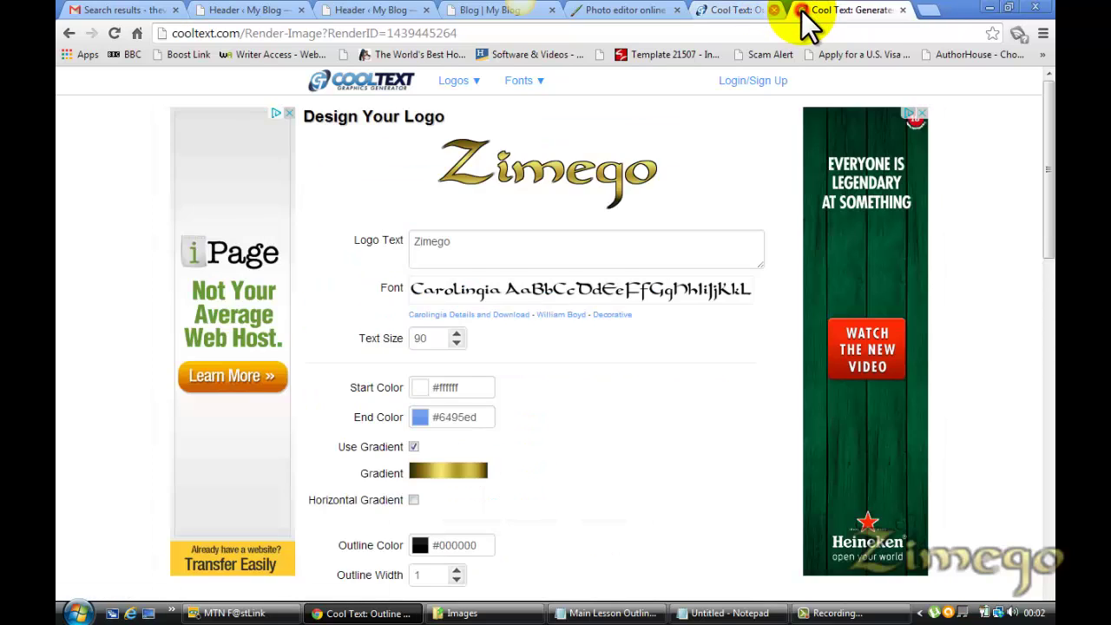
{"action": "left_click", "coordinate": [803, 10]}
{"action": "left_click", "coordinate": [802, 11]}
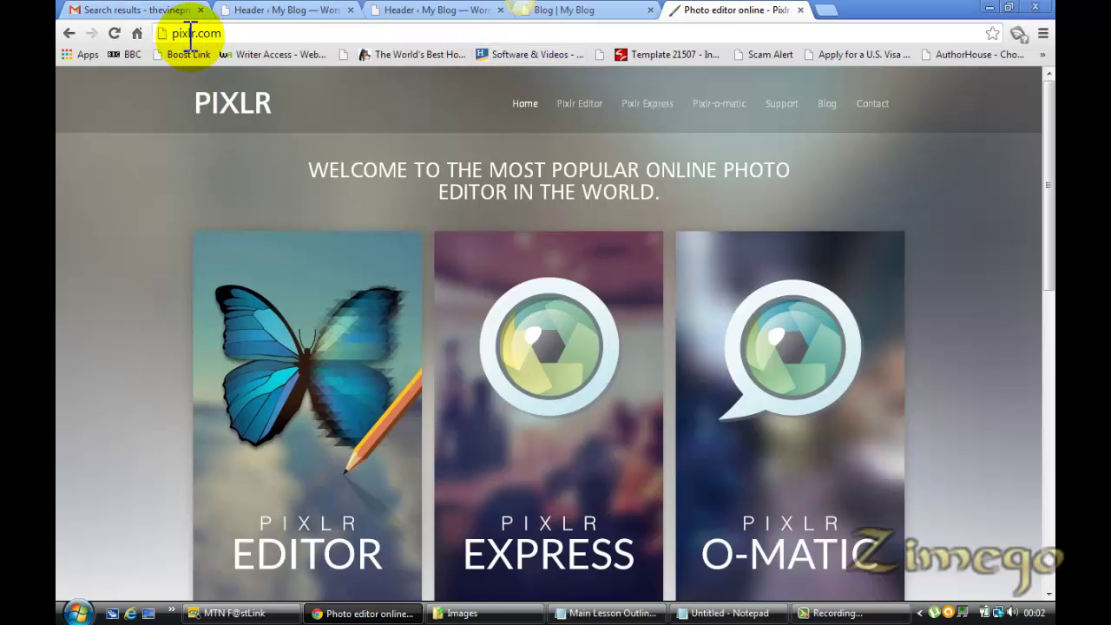
Launch Pixlr Editor and open the E-money picture from the computer
{"action": "left_click", "coordinate": [327, 556]}
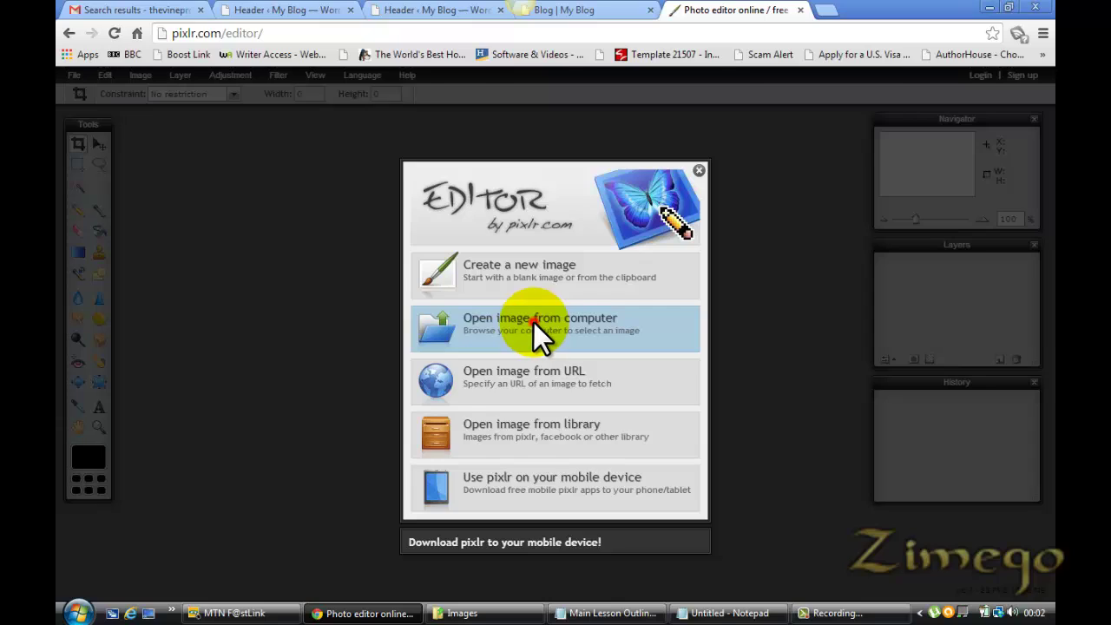
{"action": "left_click", "coordinate": [533, 321]}
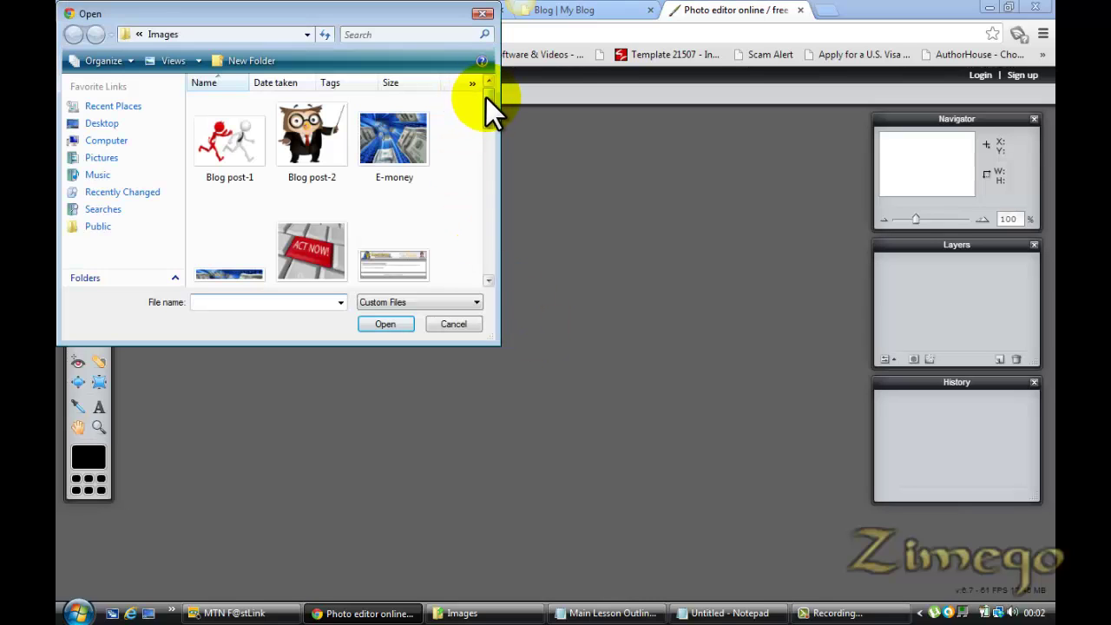
{"action": "left_click", "coordinate": [396, 130]}
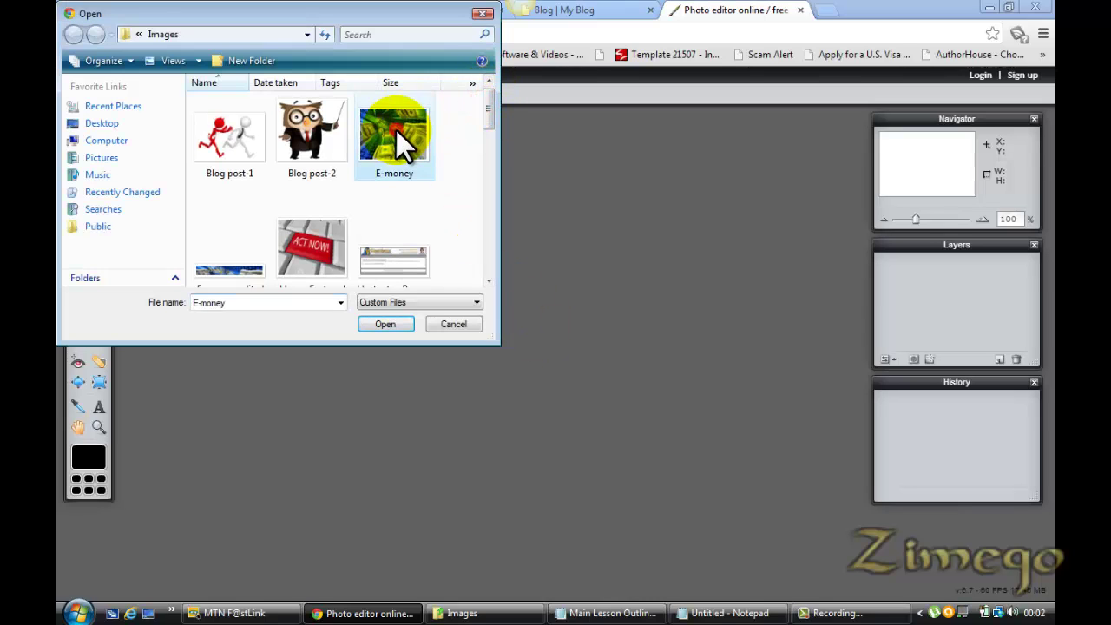
{"action": "double_click", "coordinate": [395, 130]}
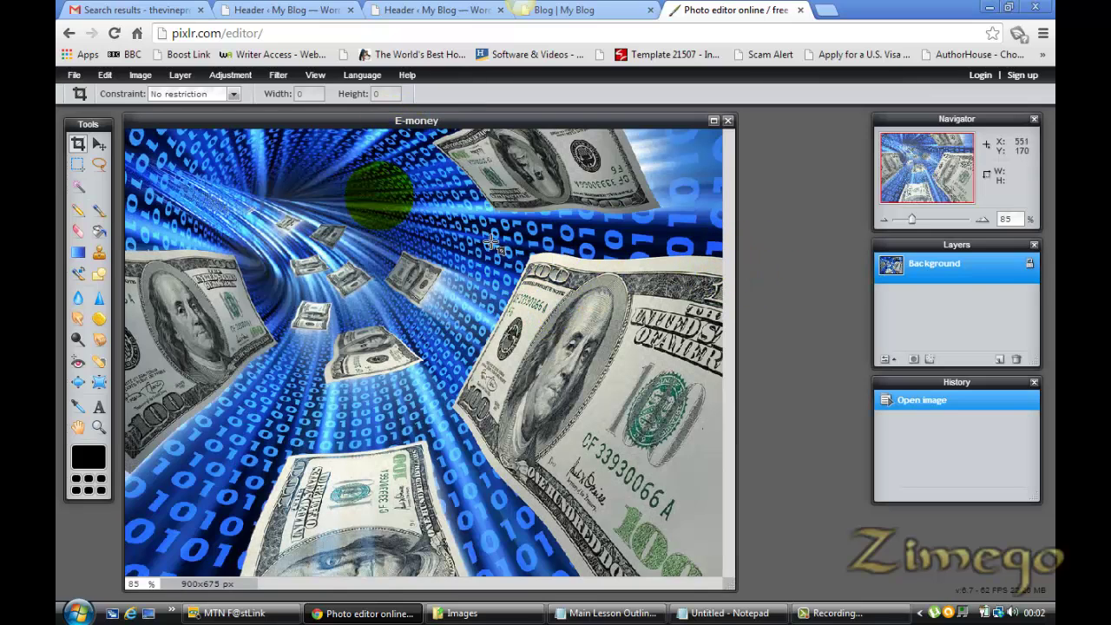
Set the Crop tool constraint to Output size, 1260 wide by 240 high
{"action": "left_click", "coordinate": [238, 93]}
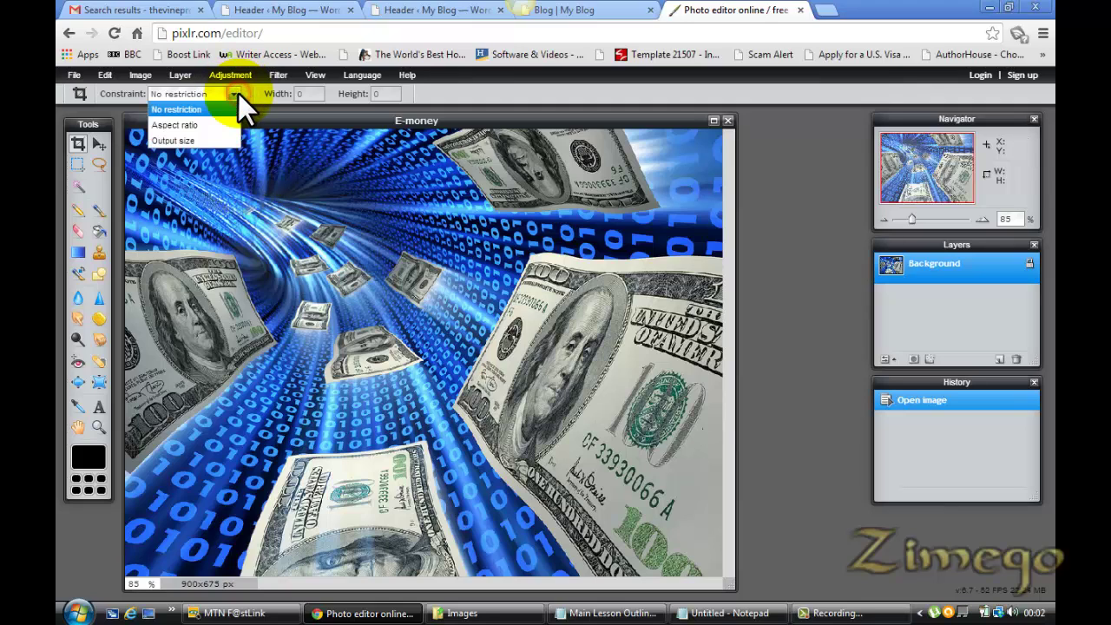
{"action": "left_click", "coordinate": [213, 139]}
{"action": "left_click", "coordinate": [300, 94]}
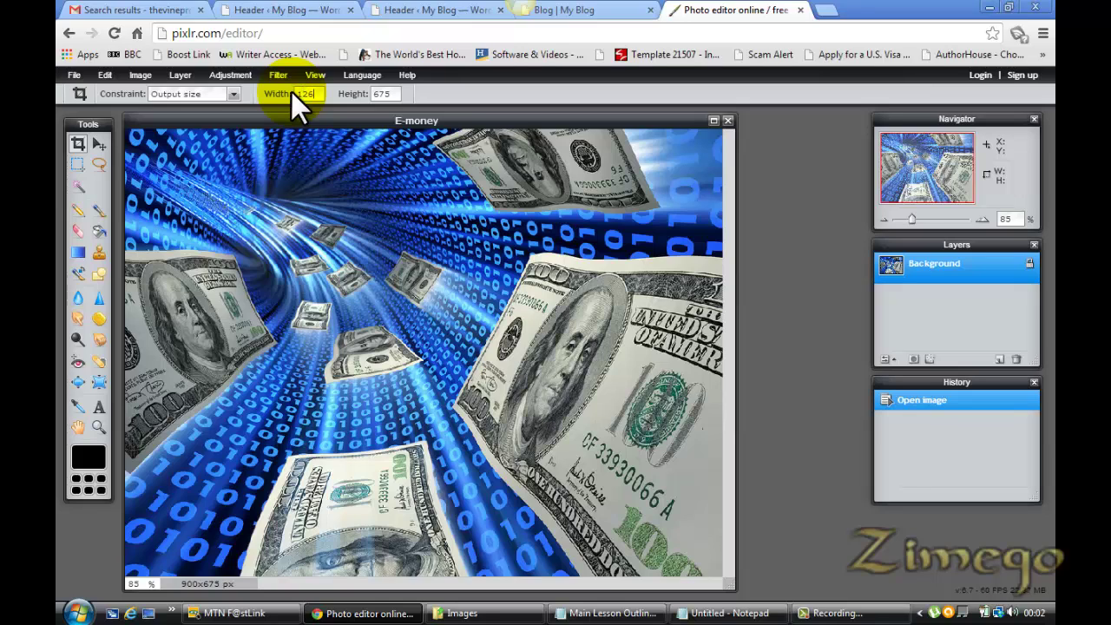
{"action": "left_click", "coordinate": [373, 94]}
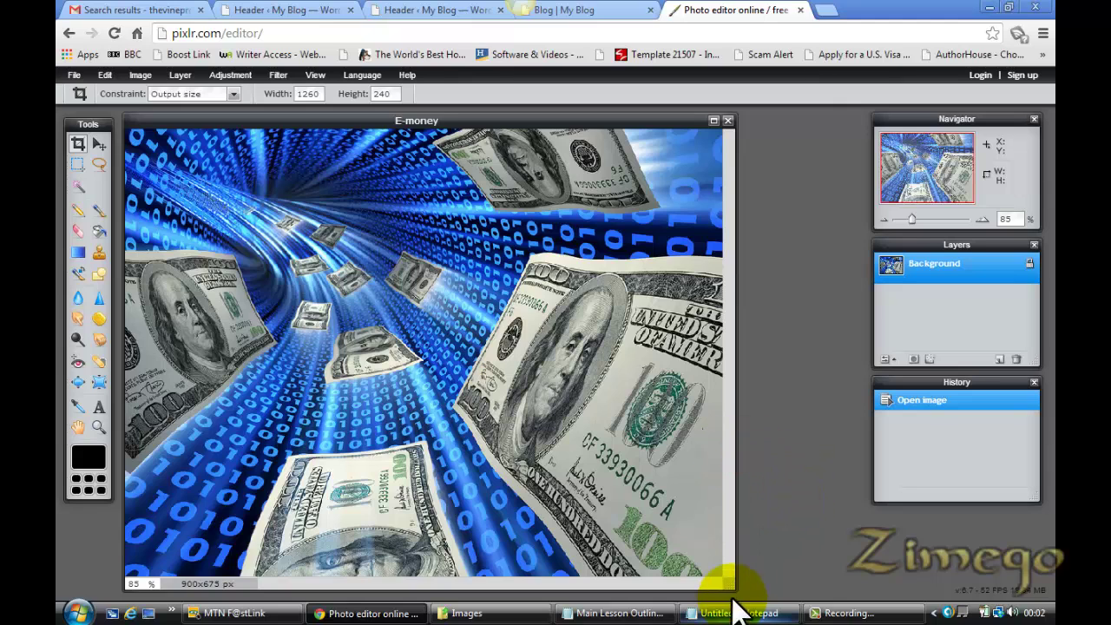
Draw the crop box over the flying dollar bills and apply the 1260×240 crop
{"action": "left_click_drag", "start_coordinate": [734, 590], "coordinate": [853, 573]}
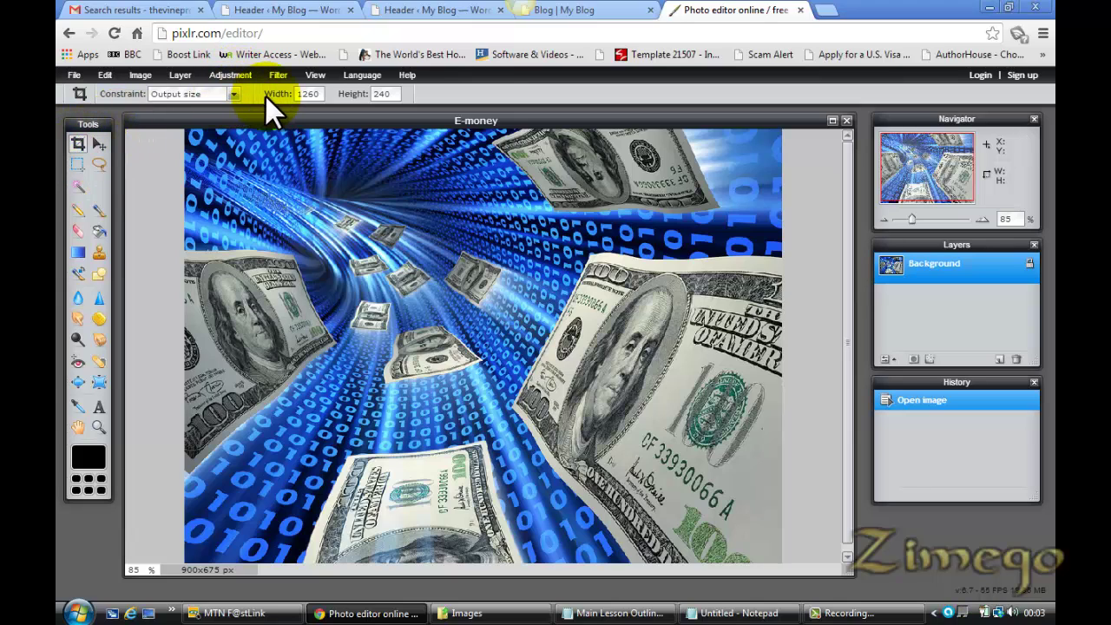
{"action": "left_click_drag", "start_coordinate": [174, 191], "coordinate": [818, 550]}
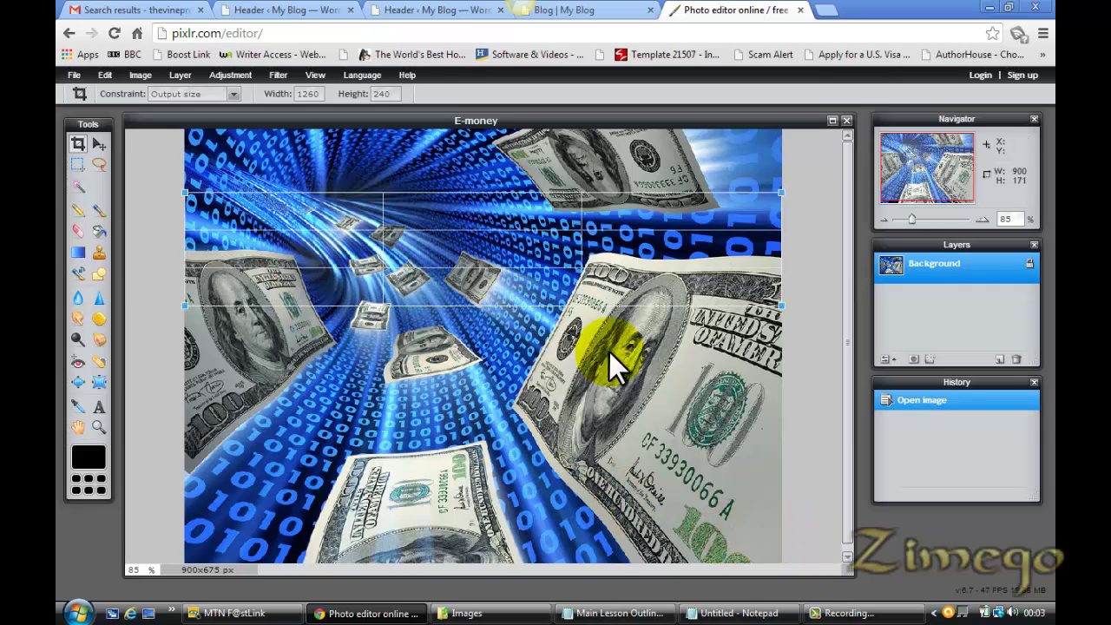
{"action": "left_click_drag", "start_coordinate": [509, 248], "coordinate": [506, 340]}
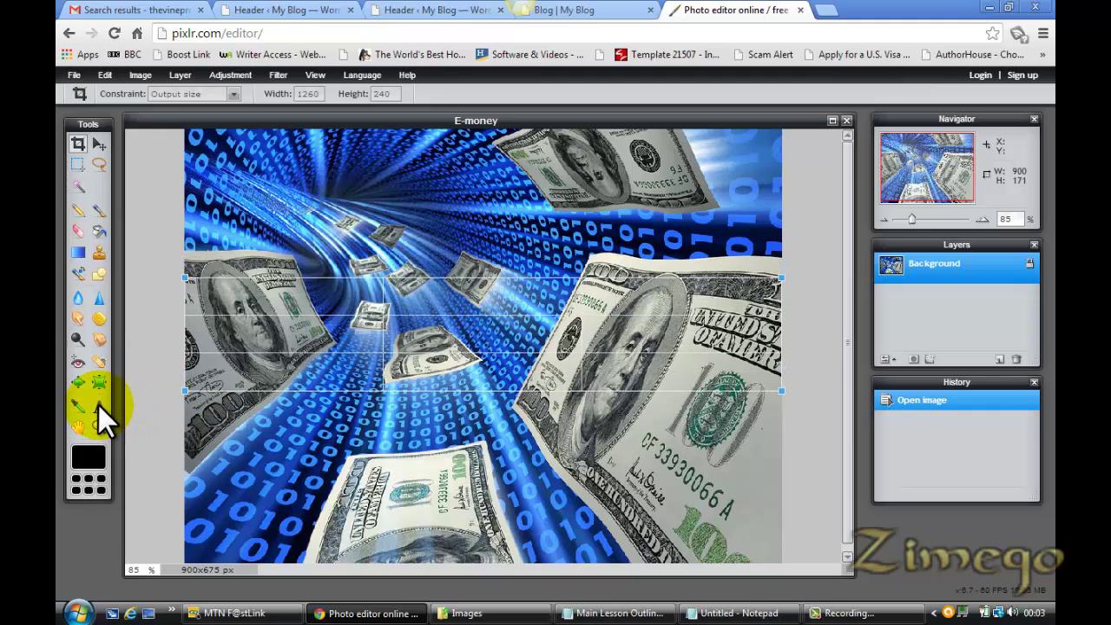
{"action": "left_click", "coordinate": [285, 409]}
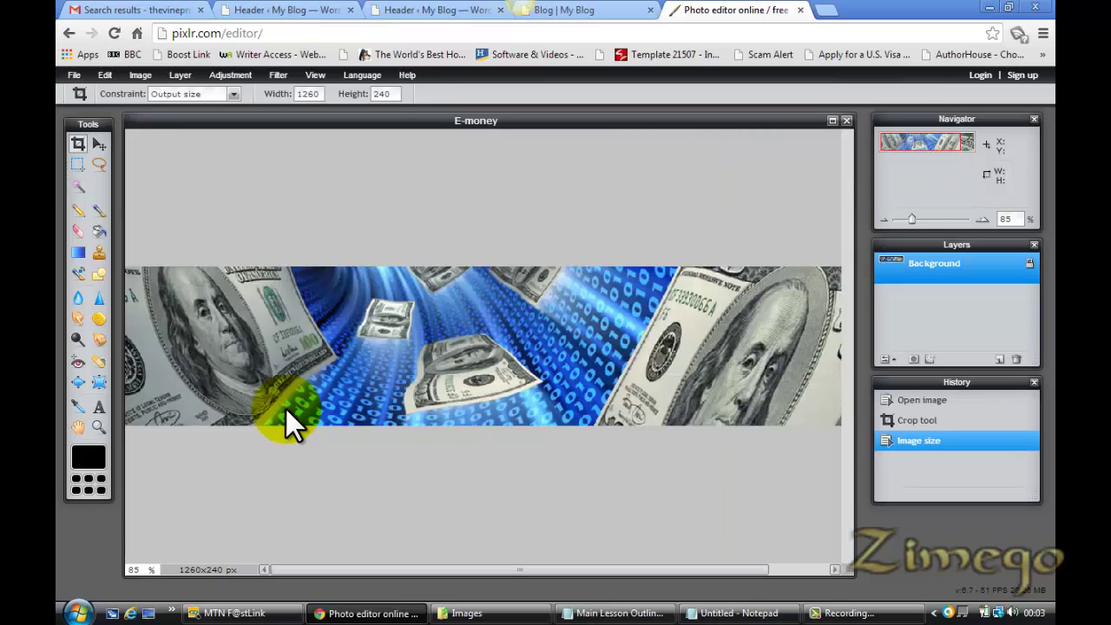
Add a text layer reading 'Zimego' on the banner and enlarge it
{"action": "left_click", "coordinate": [99, 406]}
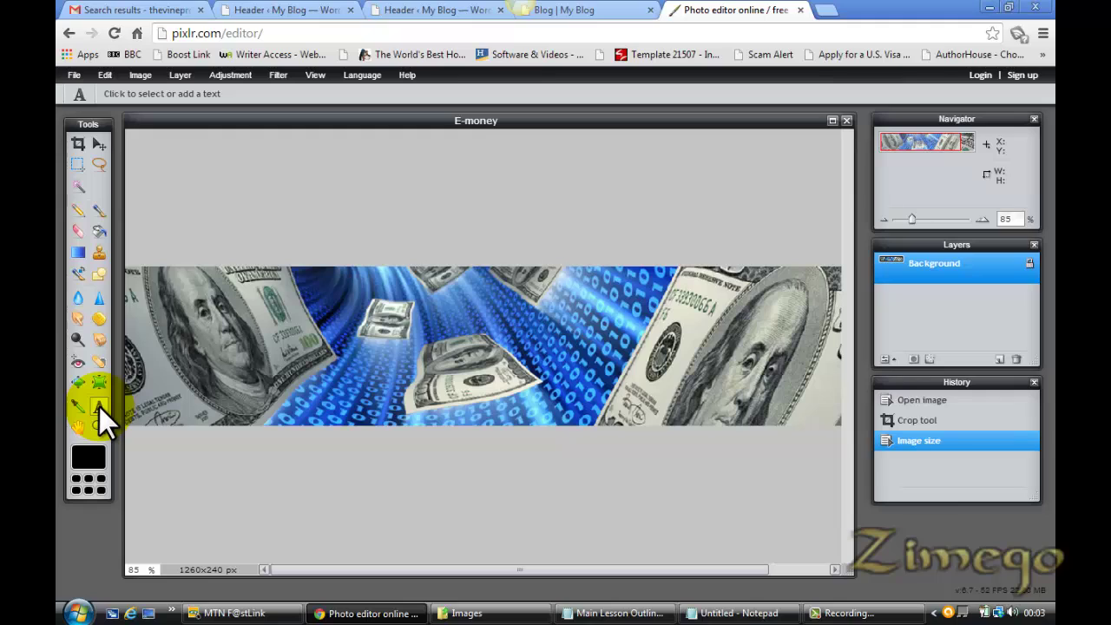
{"action": "left_click", "coordinate": [271, 371]}
{"action": "type", "text": "Zi"}
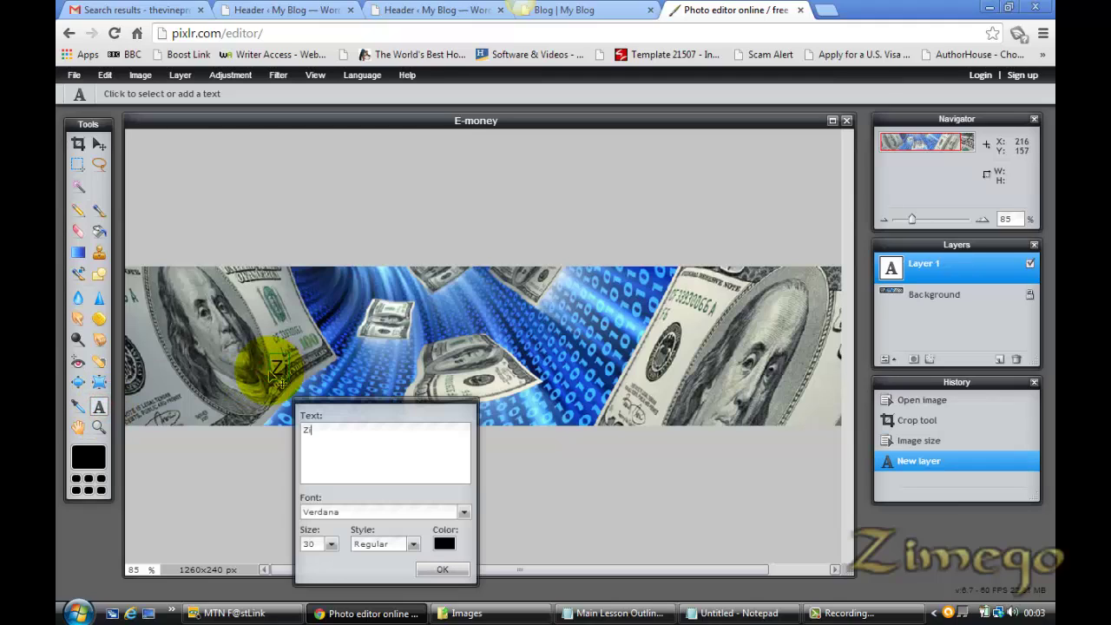
{"action": "type", "text": "mego"}
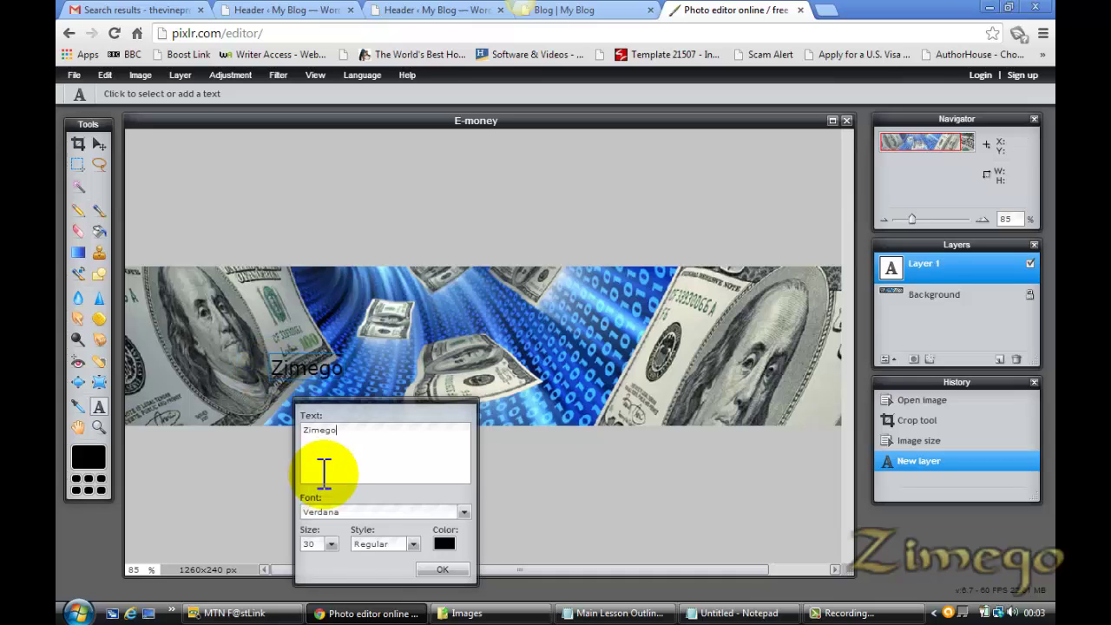
{"action": "left_click", "coordinate": [331, 543]}
{"action": "left_click_drag", "start_coordinate": [275, 559], "coordinate": [305, 560]}
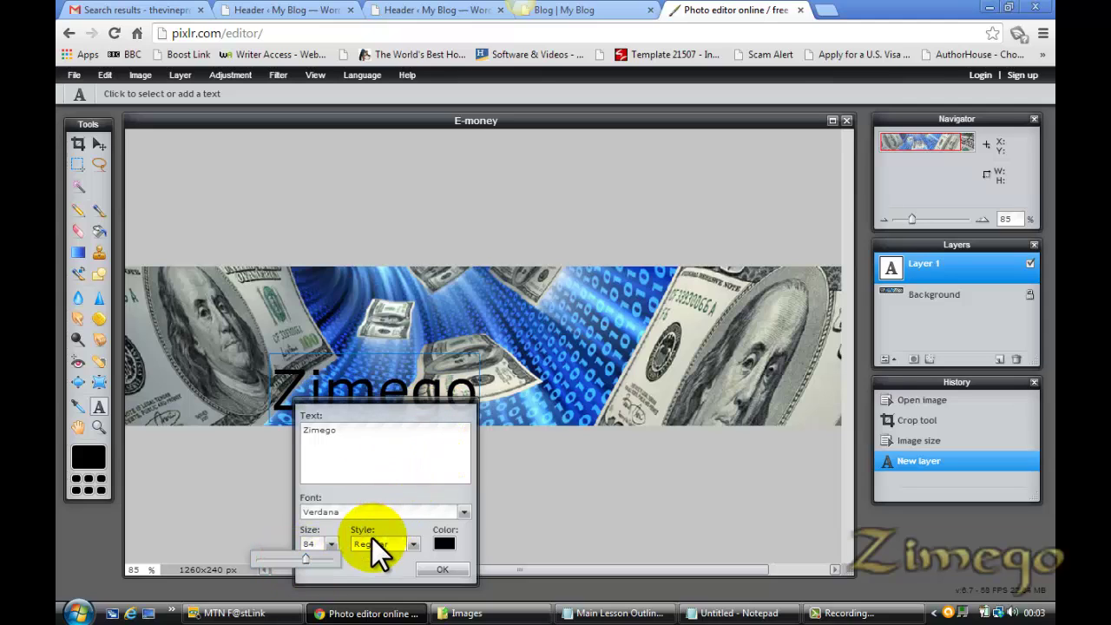
Change the Zimego text font to Constantia
{"action": "left_click", "coordinate": [463, 512]}
{"action": "scroll", "coordinate": [462, 538], "scroll_direction": "down", "scroll_amount": 12}
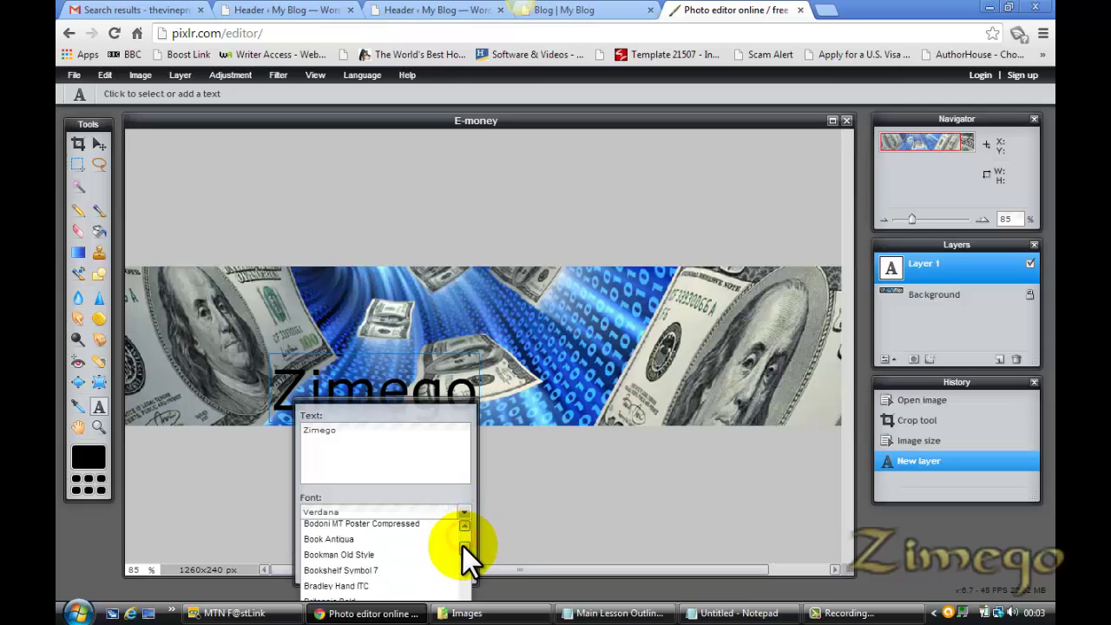
{"action": "scroll", "coordinate": [461, 552], "scroll_direction": "down", "scroll_amount": 5}
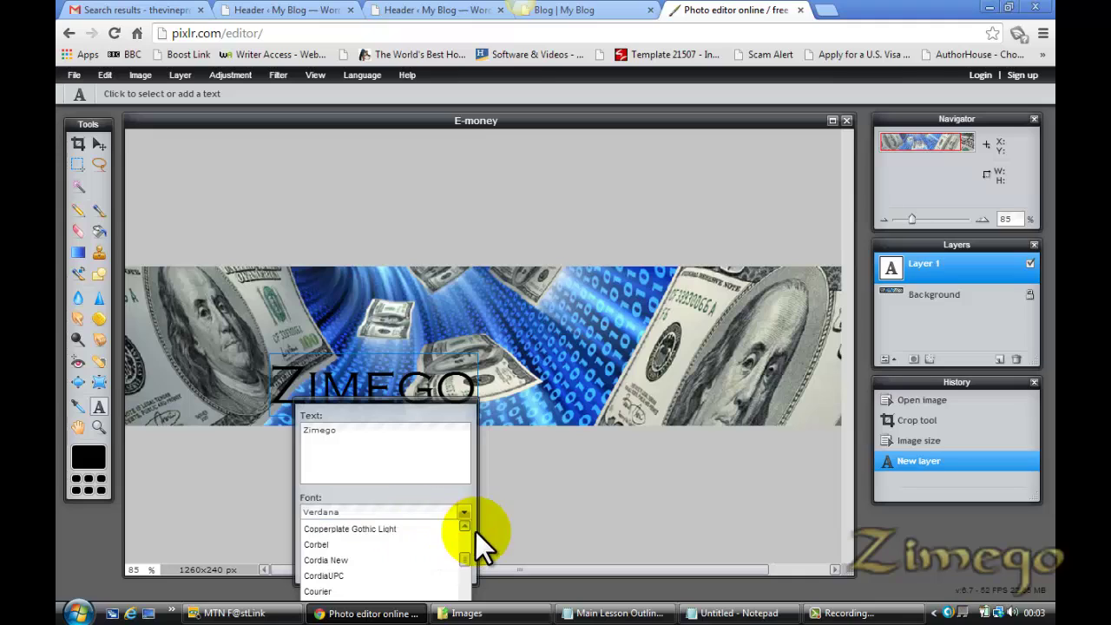
{"action": "scroll", "coordinate": [467, 554], "scroll_direction": "up", "scroll_amount": 6}
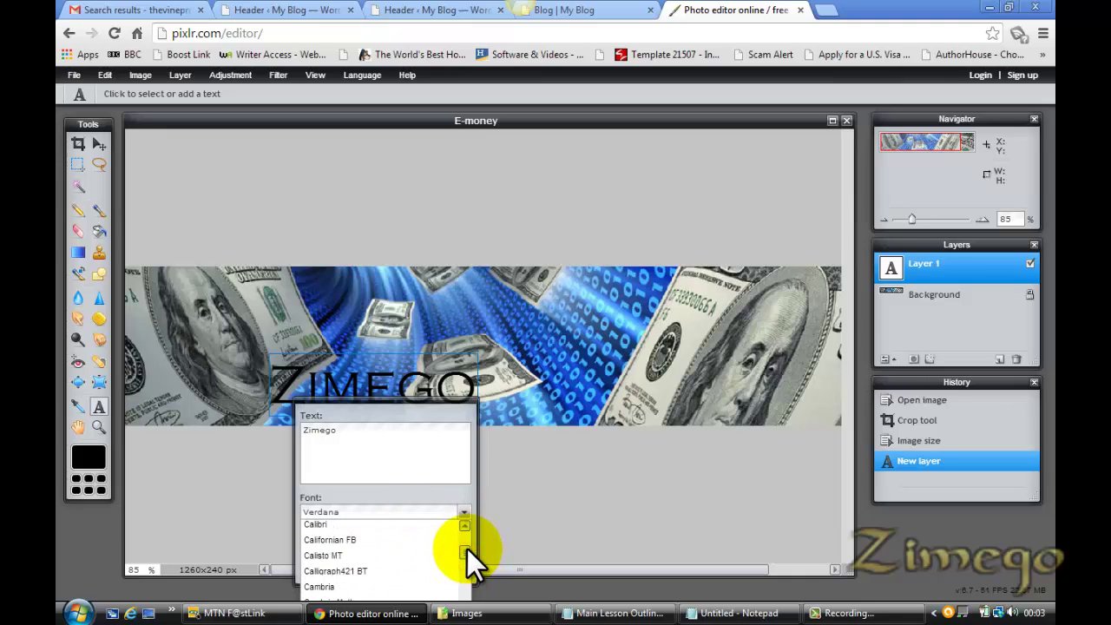
{"action": "scroll", "coordinate": [467, 546], "scroll_direction": "up", "scroll_amount": 4}
{"action": "scroll", "coordinate": [467, 543], "scroll_direction": "down", "scroll_amount": 1}
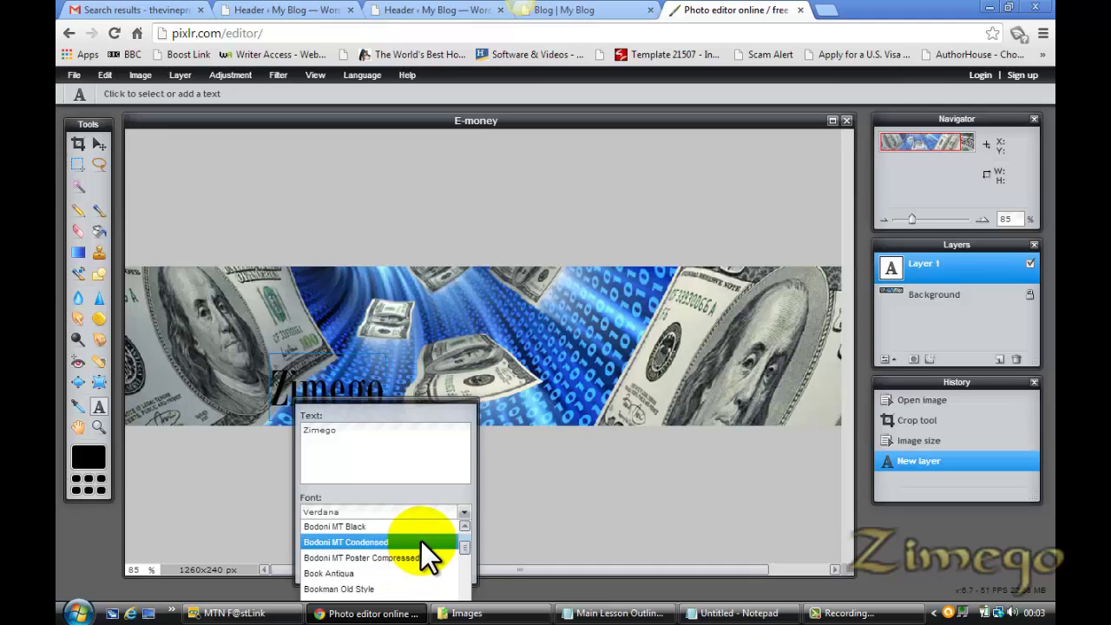
{"action": "scroll", "coordinate": [465, 544], "scroll_direction": "up", "scroll_amount": 2}
{"action": "scroll", "coordinate": [465, 543], "scroll_direction": "down", "scroll_amount": 3}
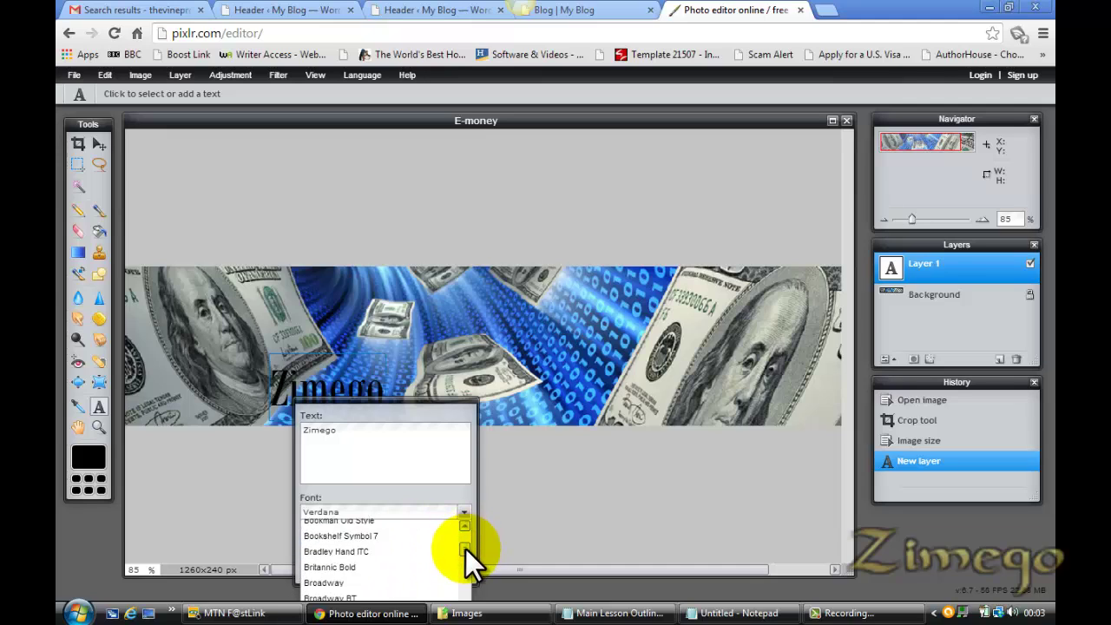
{"action": "scroll", "coordinate": [464, 552], "scroll_direction": "down", "scroll_amount": 6}
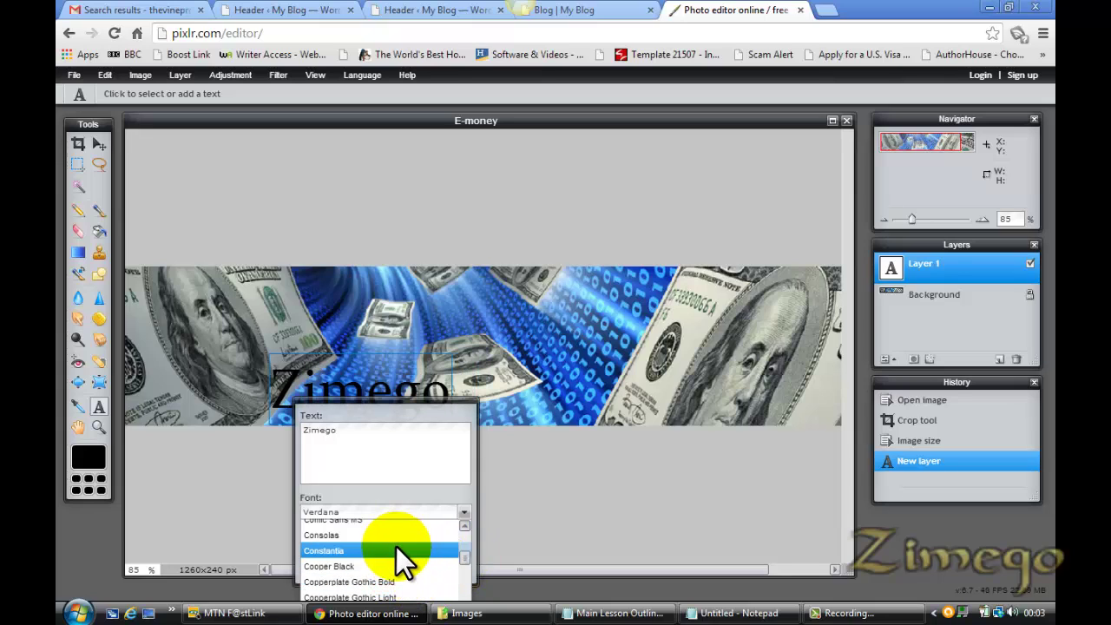
{"action": "left_click", "coordinate": [396, 548]}
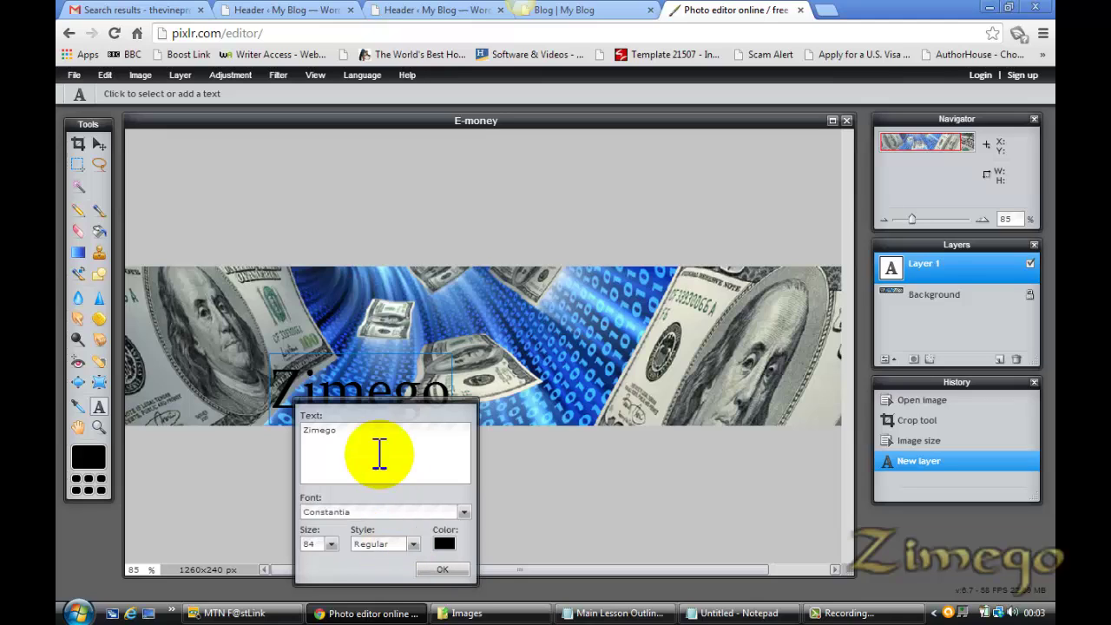
Raise the Zimego text size from 84 to 130
{"action": "left_click", "coordinate": [331, 544]}
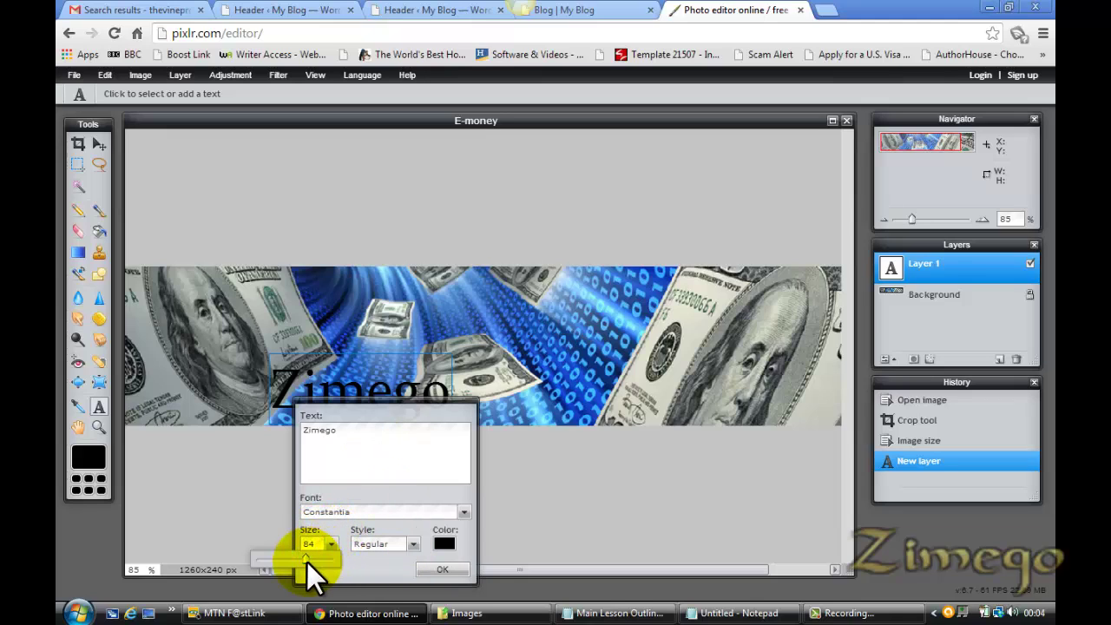
{"action": "left_click_drag", "start_coordinate": [306, 561], "coordinate": [339, 559]}
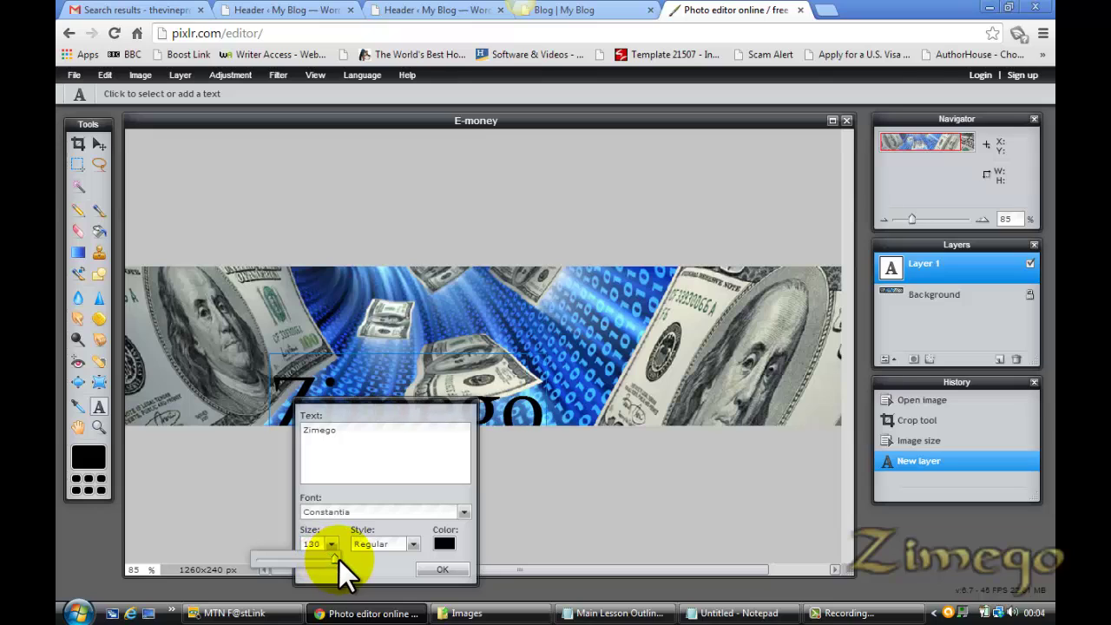
{"action": "left_click", "coordinate": [444, 544]}
Colour the Zimego text a bright gold and apply it to the image
{"action": "left_click_drag", "start_coordinate": [526, 274], "coordinate": [518, 252]}
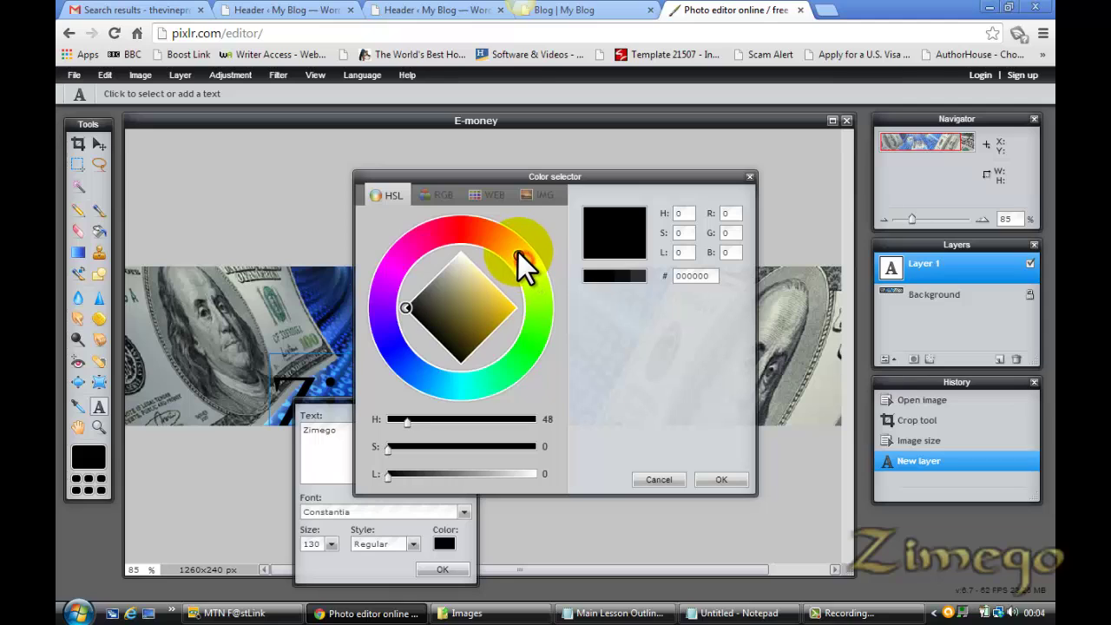
{"action": "left_click", "coordinate": [501, 304]}
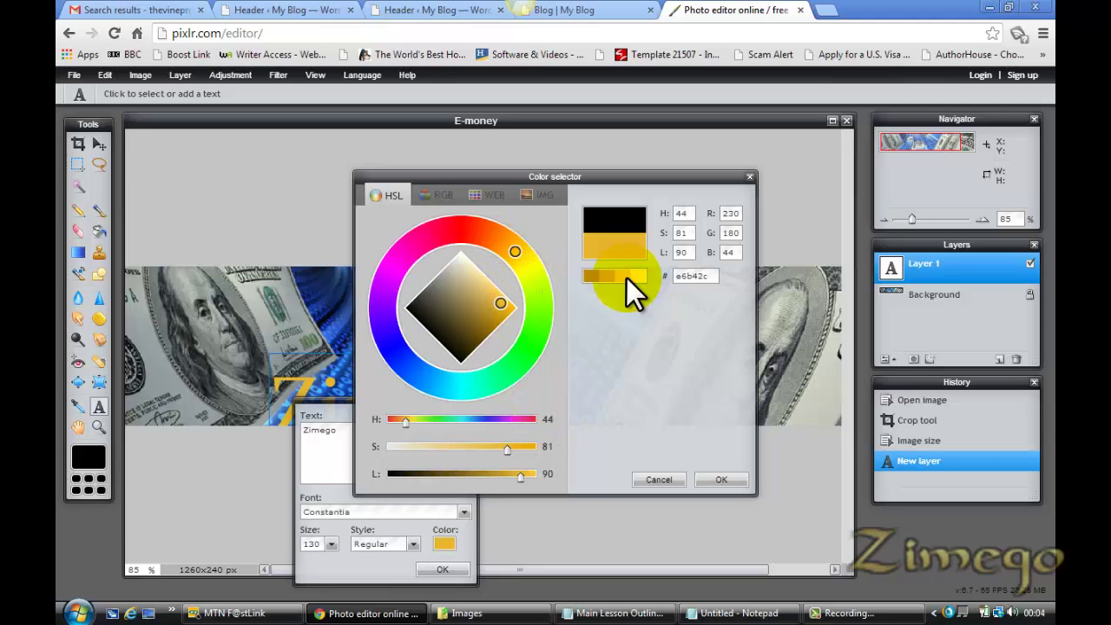
{"action": "left_click", "coordinate": [718, 482]}
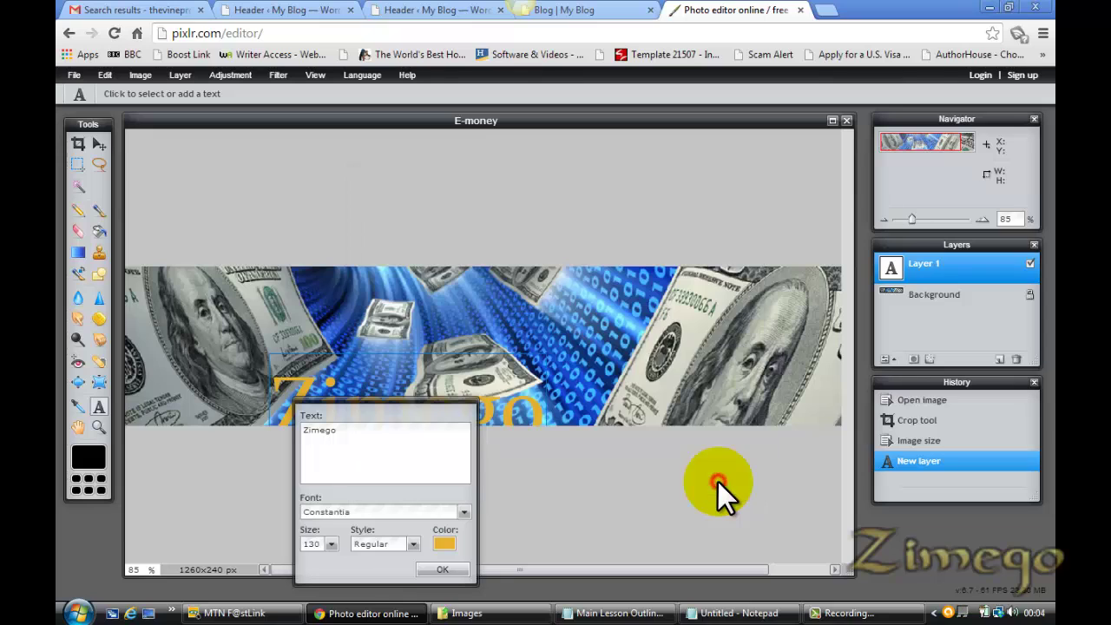
{"action": "left_click", "coordinate": [442, 570]}
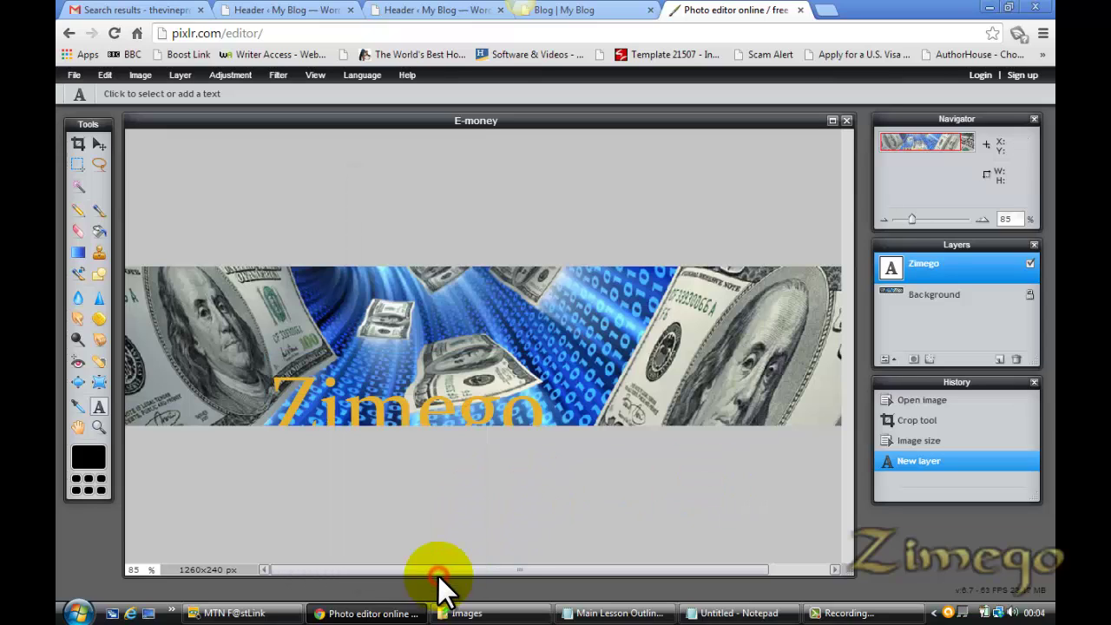
Finish the text settings and move the Zimego text to the banner's centre
{"action": "left_click", "coordinate": [420, 401]}
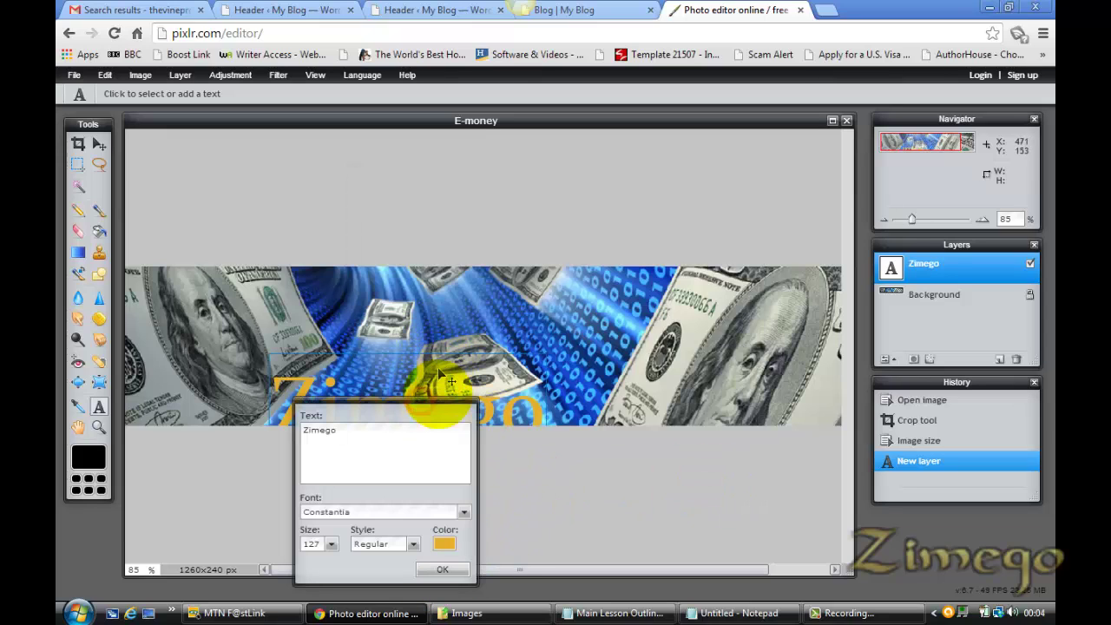
{"action": "left_click", "coordinate": [441, 567]}
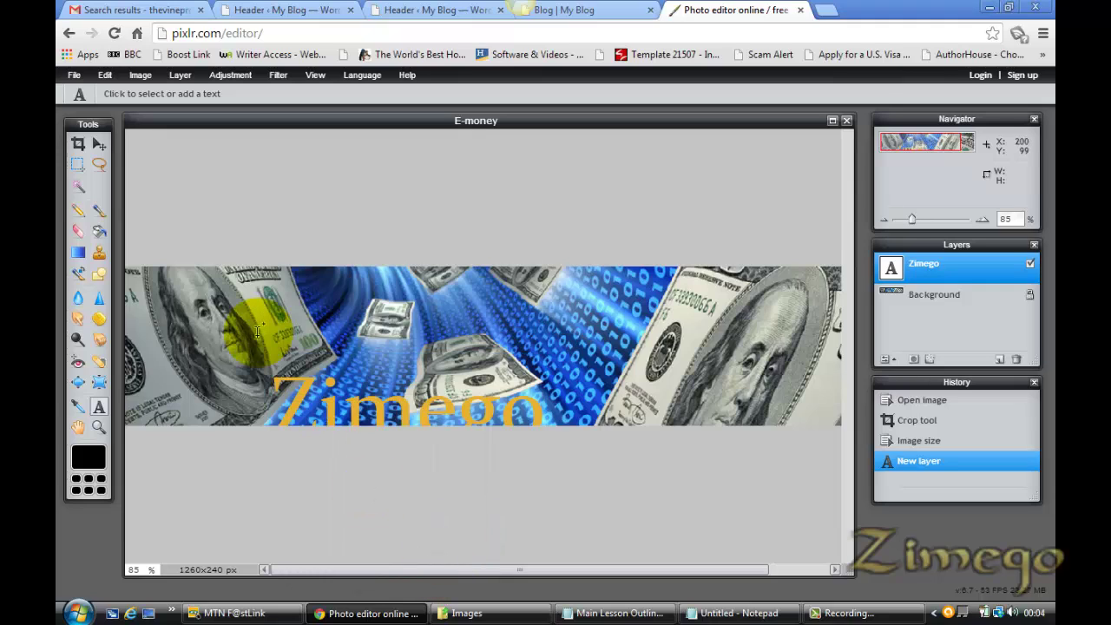
{"action": "left_click", "coordinate": [286, 369]}
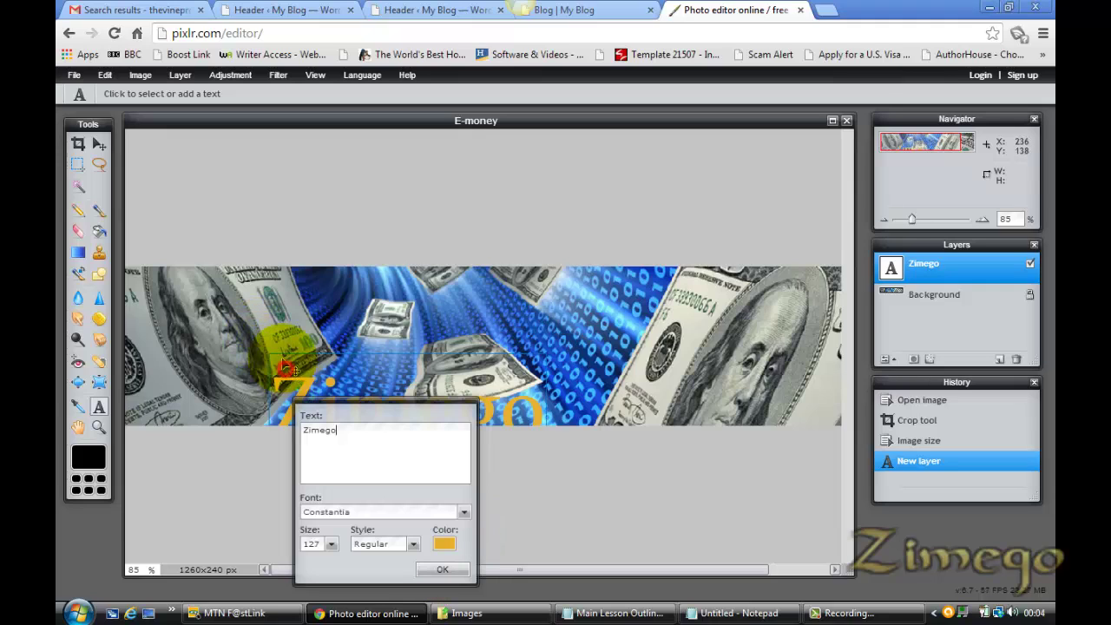
{"action": "left_click", "coordinate": [436, 569]}
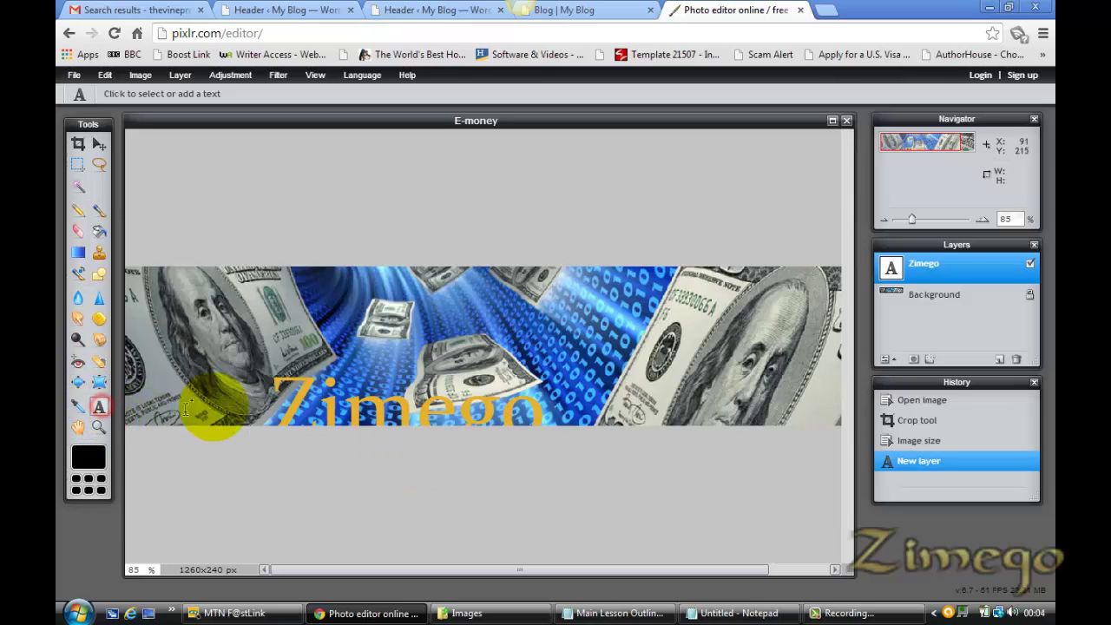
{"action": "left_click", "coordinate": [384, 403]}
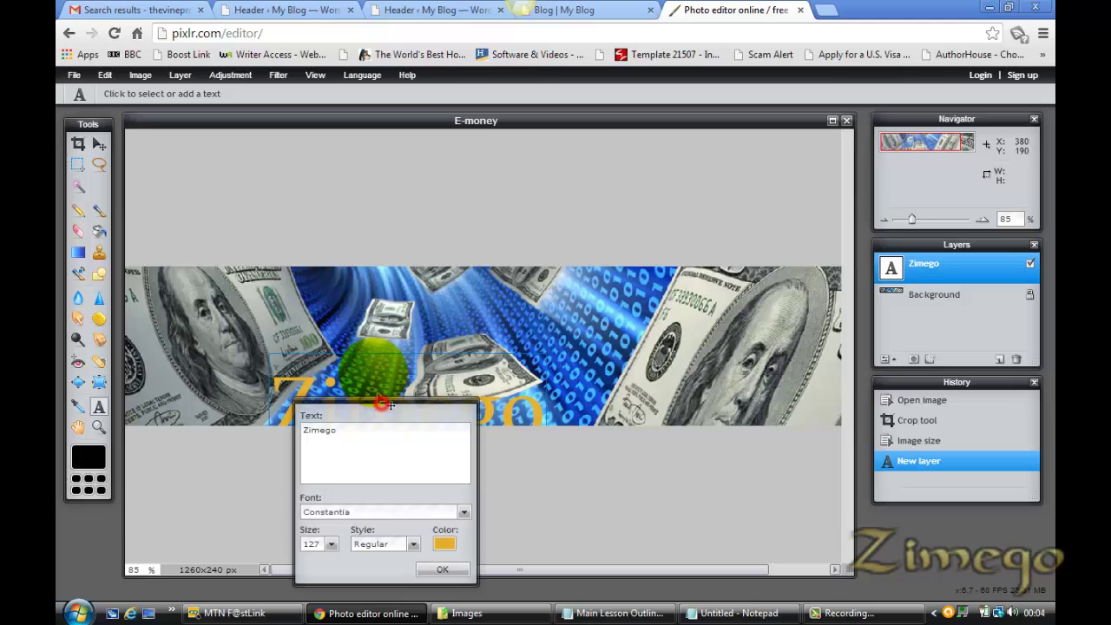
{"action": "left_click", "coordinate": [439, 569]}
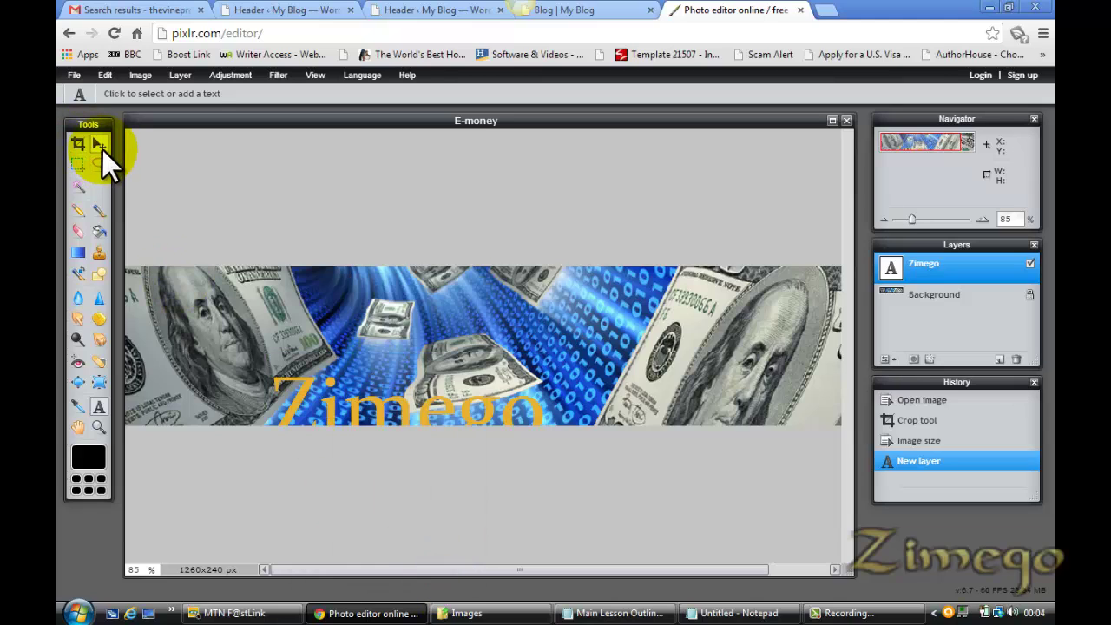
{"action": "left_click", "coordinate": [99, 144]}
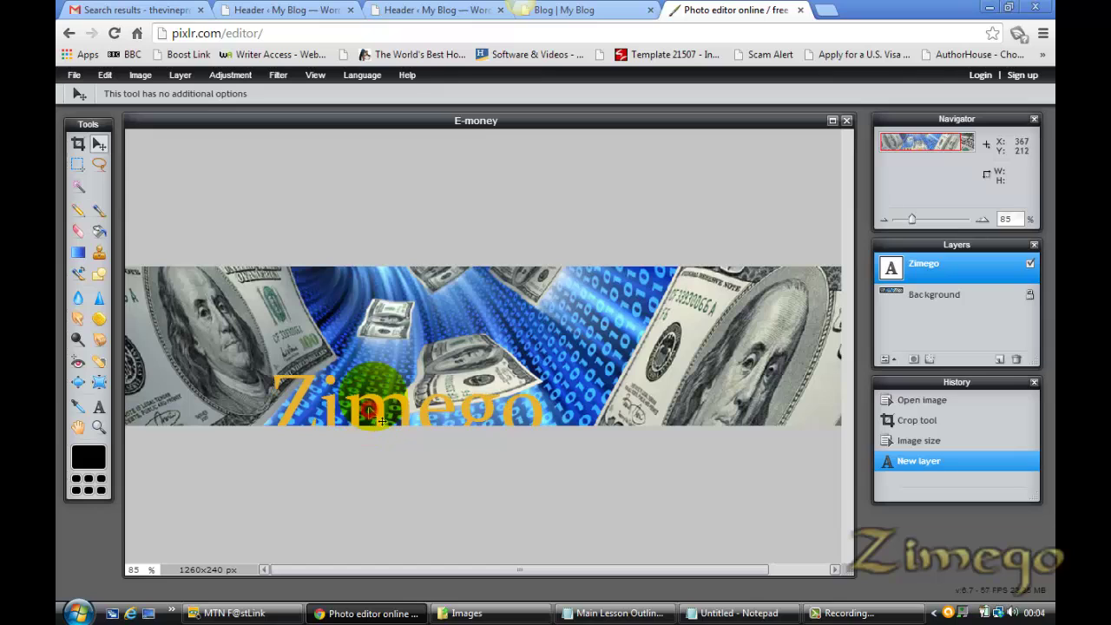
{"action": "left_click_drag", "start_coordinate": [364, 408], "coordinate": [440, 350]}
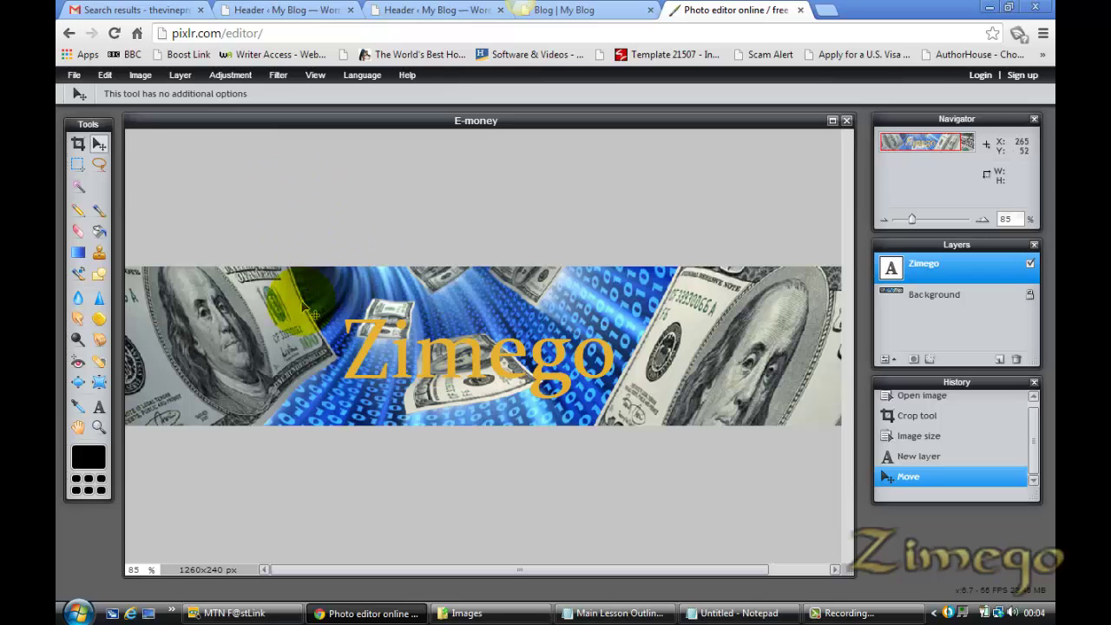
Save the finished banner to the computer as 'E-money-A-Quick Try'
{"action": "left_click", "coordinate": [73, 77]}
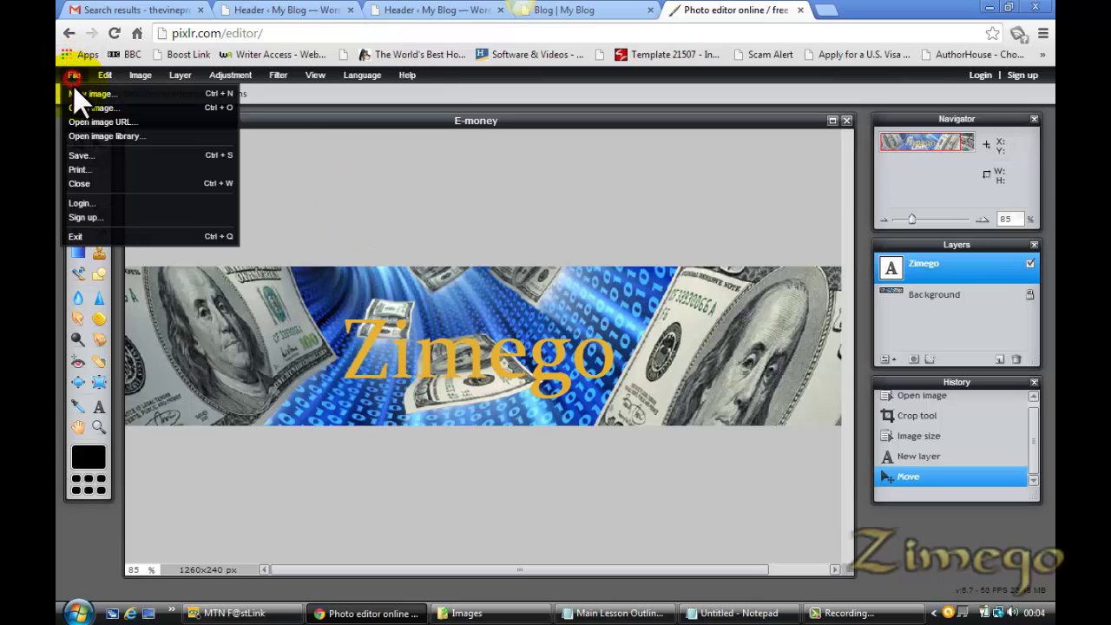
{"action": "left_click", "coordinate": [84, 156]}
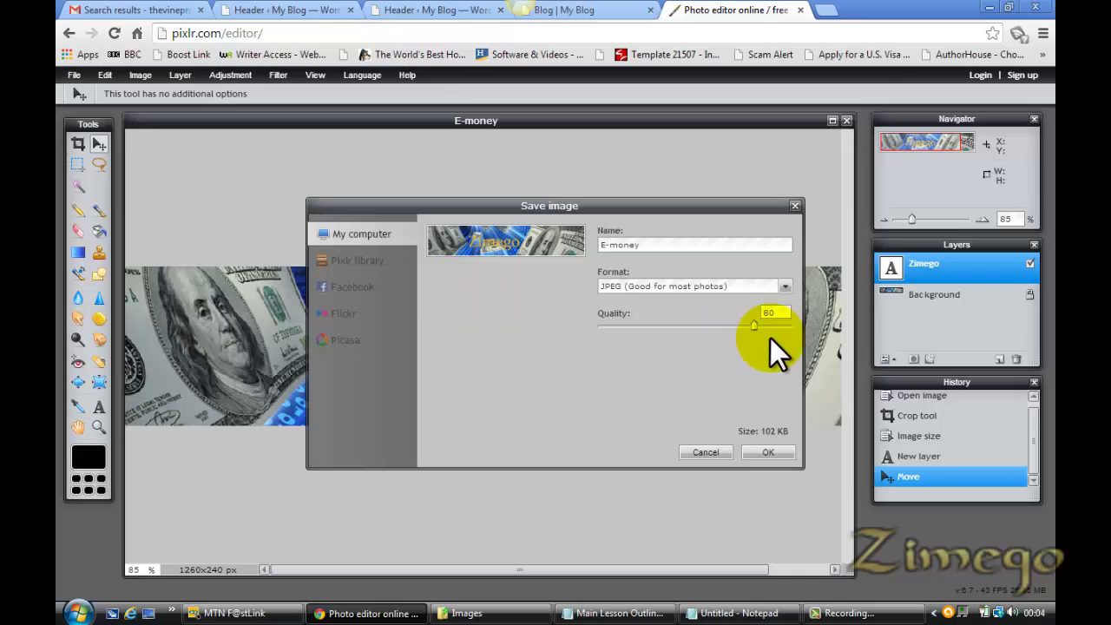
{"action": "left_click", "coordinate": [766, 453]}
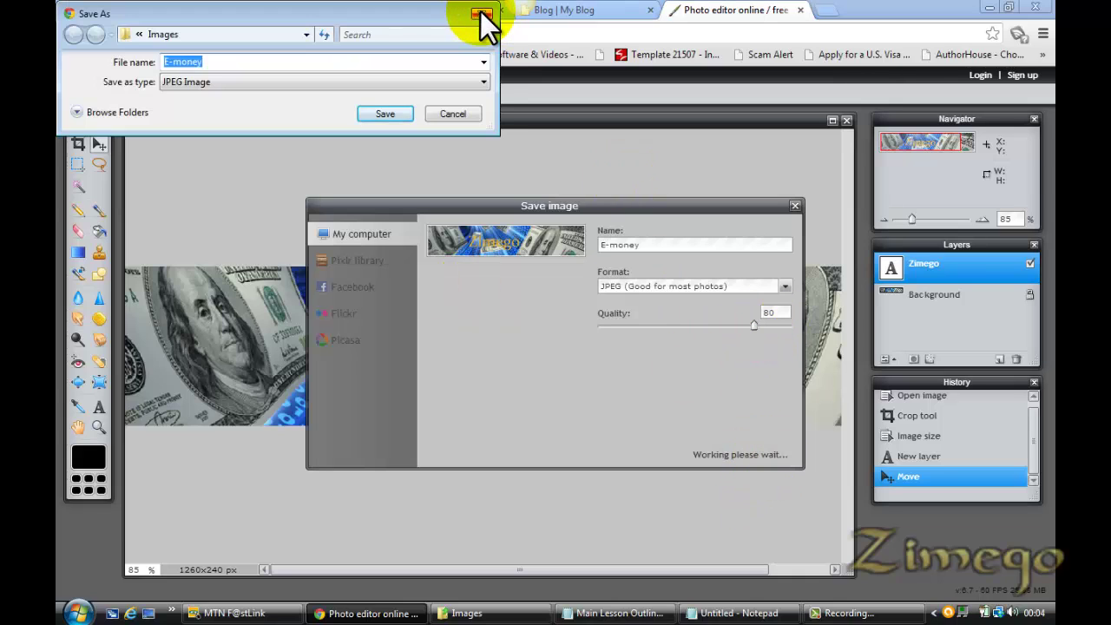
{"action": "left_click", "coordinate": [481, 13]}
{"action": "left_click", "coordinate": [649, 245]}
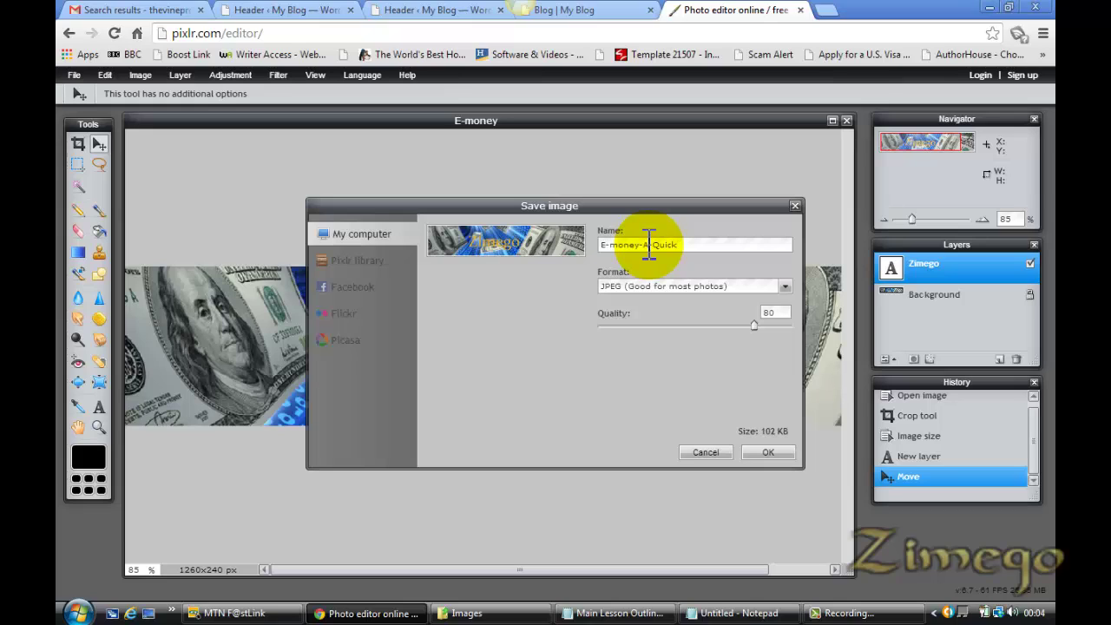
{"action": "type", "text": "-A-Quick Try"}
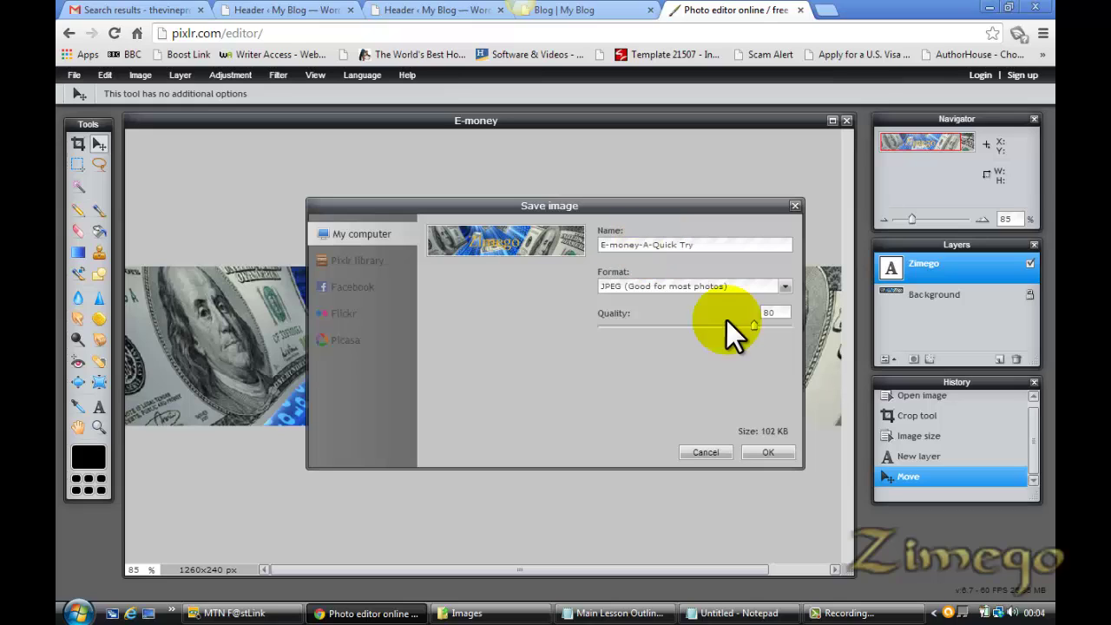
{"action": "left_click", "coordinate": [759, 454]}
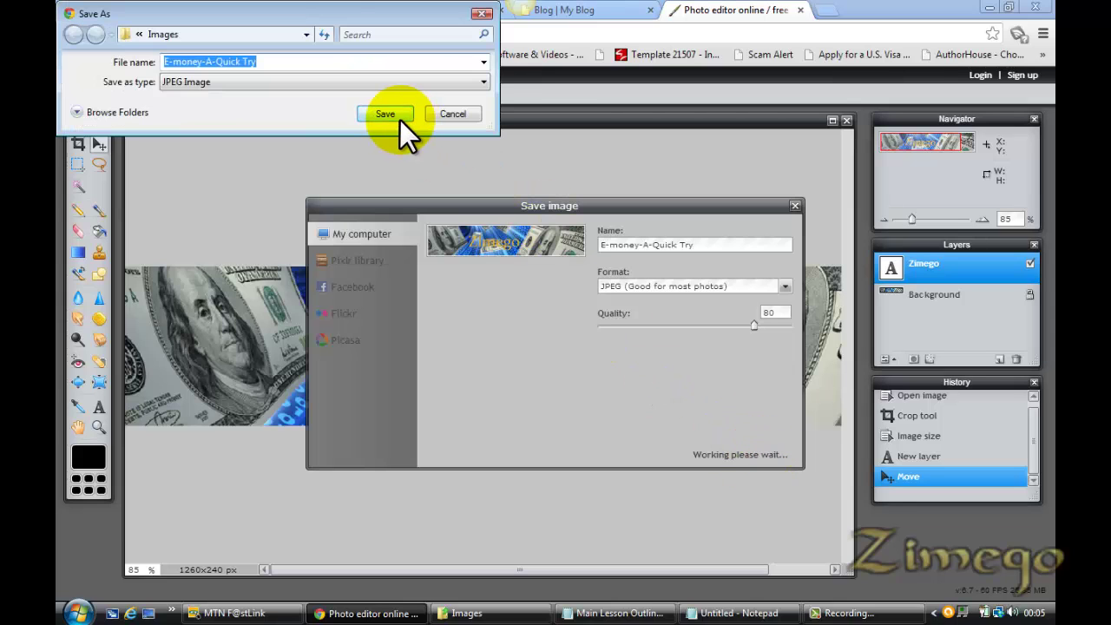
{"action": "left_click", "coordinate": [399, 117]}
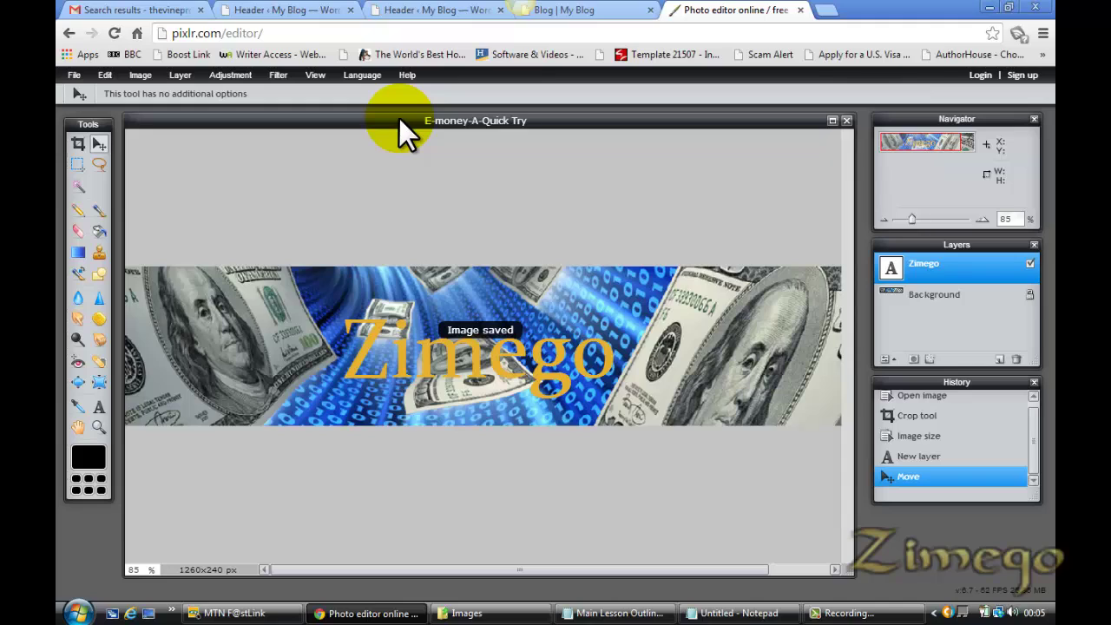
{"action": "left_click", "coordinate": [515, 342]}
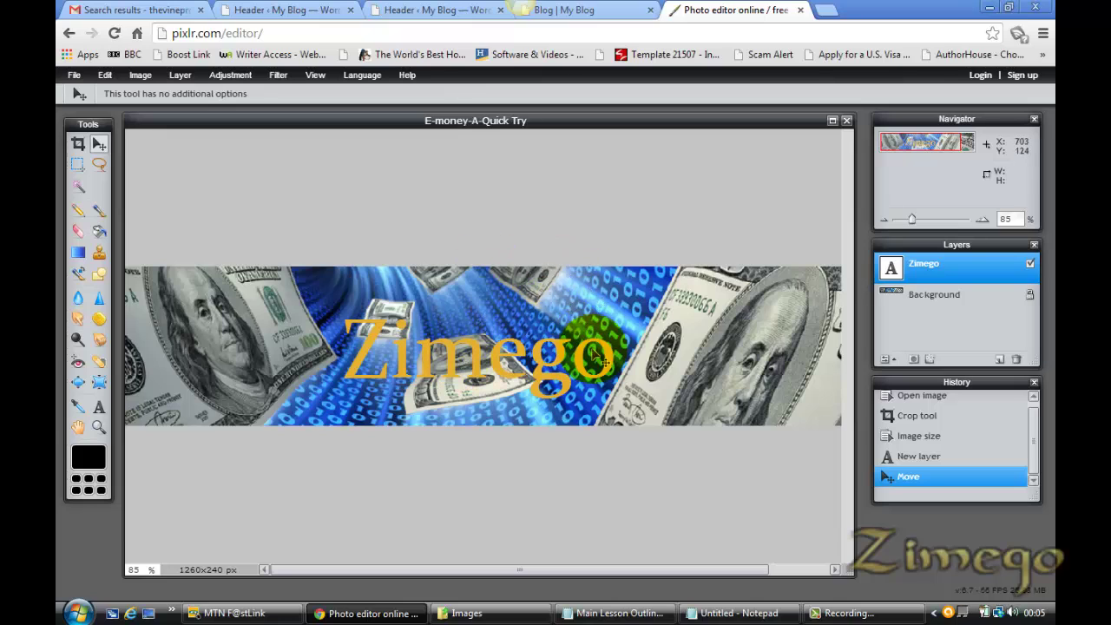
Close Pixlr, save the WordPress custom header settings, and switch back to the Blog tab
{"action": "left_click", "coordinate": [799, 9]}
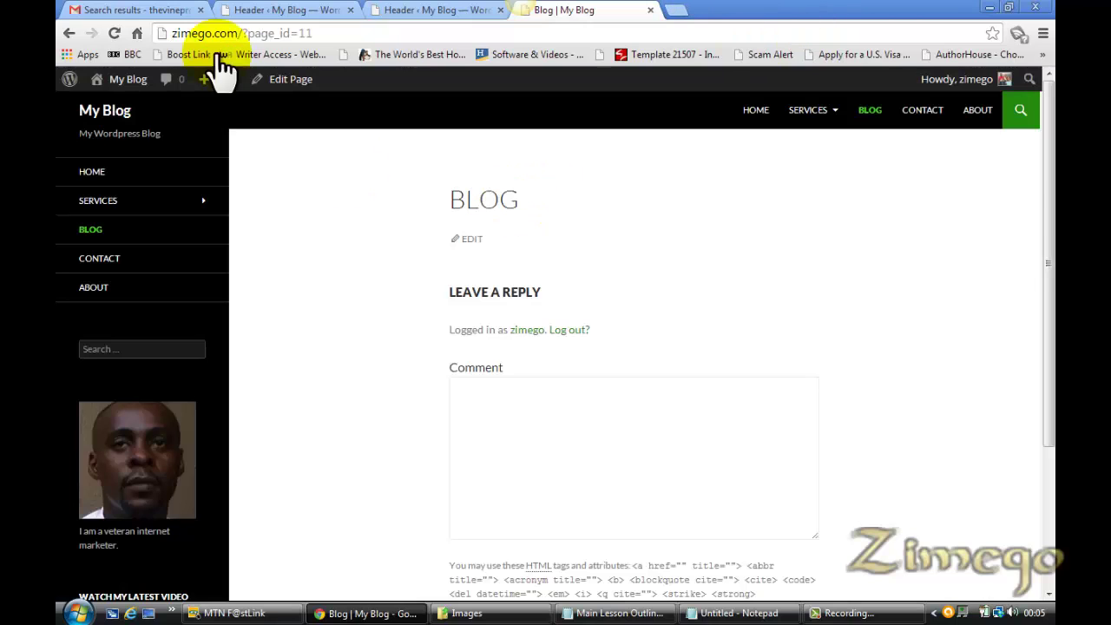
{"action": "left_click", "coordinate": [316, 10]}
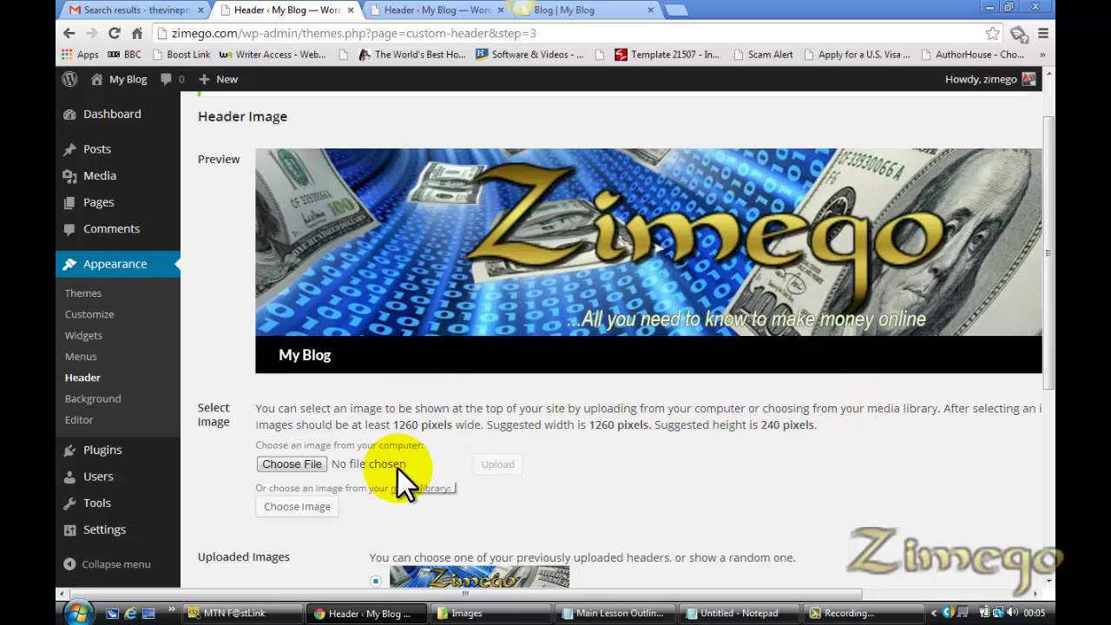
{"action": "left_click_drag", "start_coordinate": [1052, 277], "coordinate": [1052, 459]}
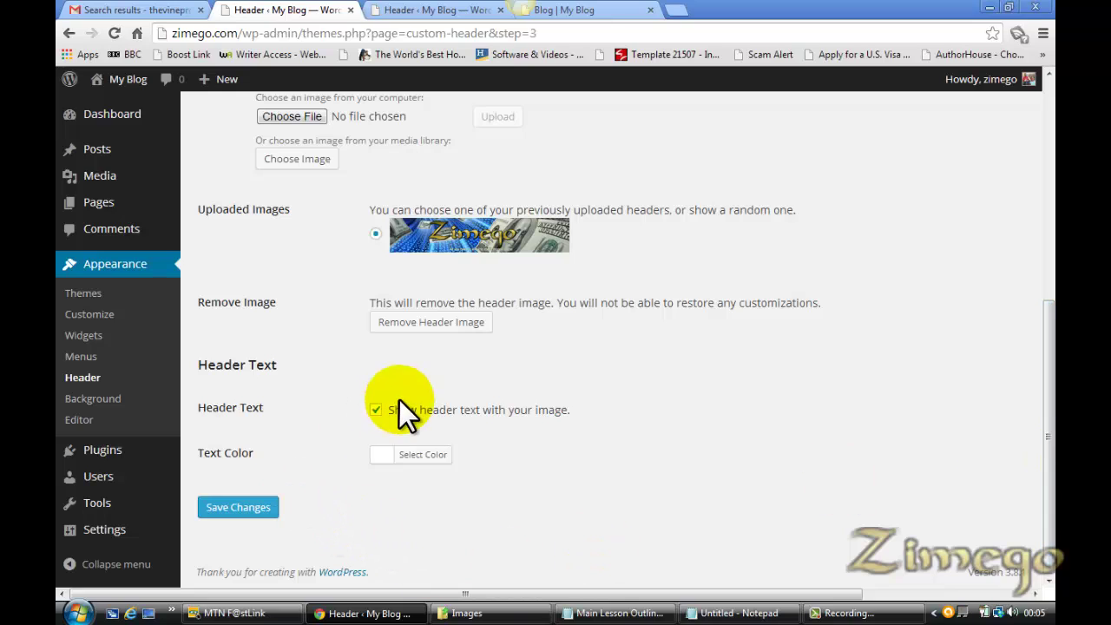
{"action": "left_click", "coordinate": [246, 508]}
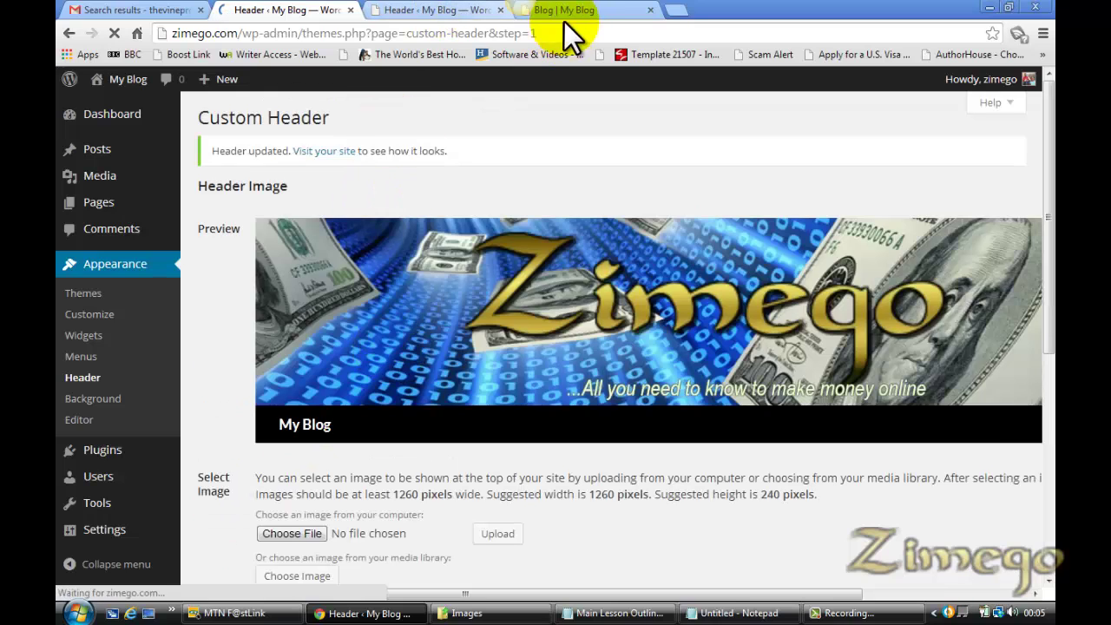
{"action": "left_click", "coordinate": [584, 10]}
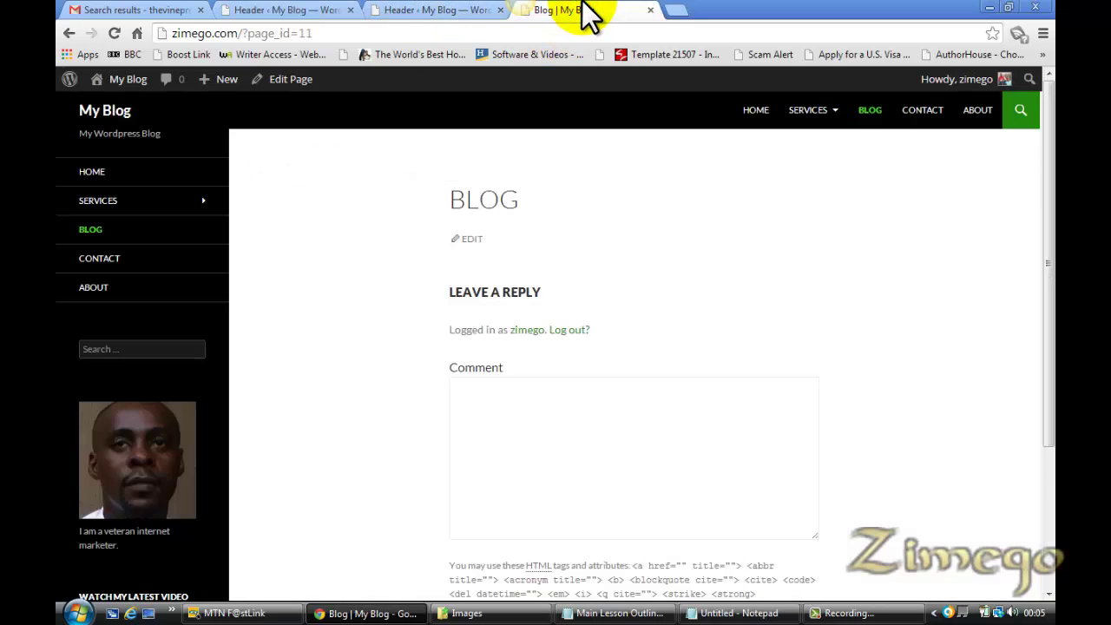
Reload the blog to show the new header and copy the domain zimego.com
{"action": "key", "text": "F5"}
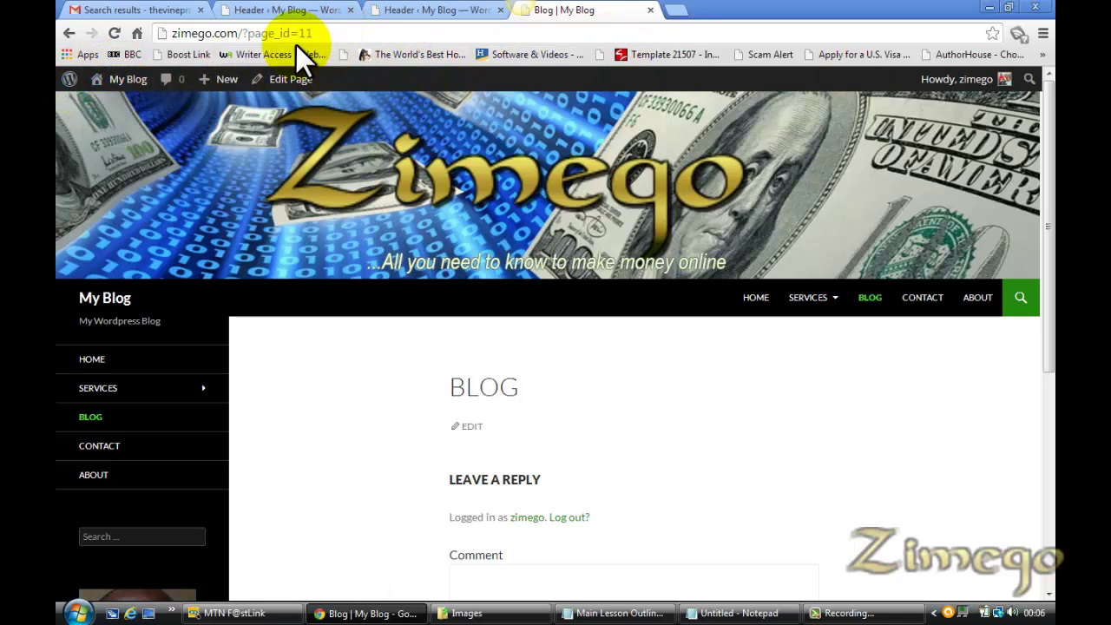
{"action": "left_click", "coordinate": [236, 35]}
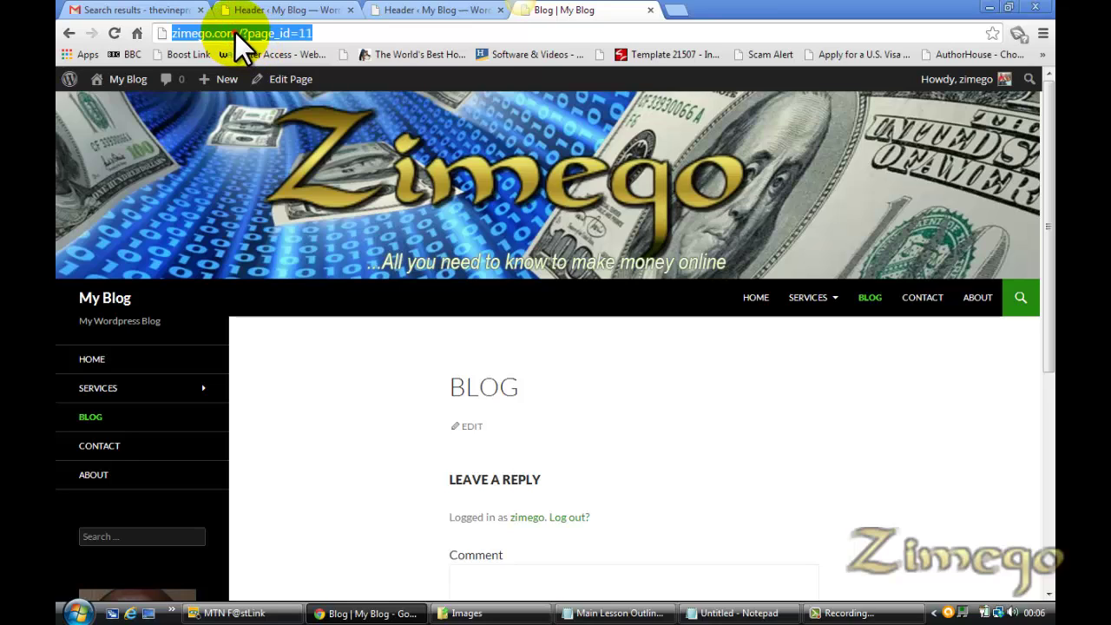
{"action": "left_click", "coordinate": [234, 33]}
{"action": "left_click_drag", "start_coordinate": [235, 33], "coordinate": [170, 35]}
{"action": "key", "text": "ctrl+c"}
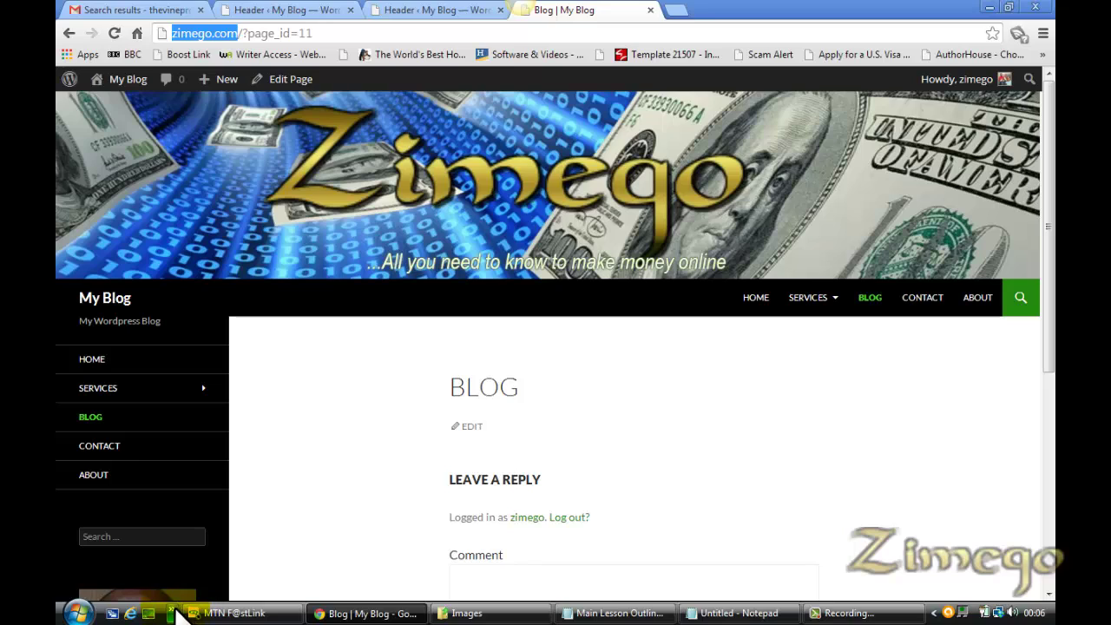
Launch Firefox from the quick-launch list and bring its update window forward
{"action": "left_click", "coordinate": [171, 612]}
{"action": "left_click", "coordinate": [196, 559]}
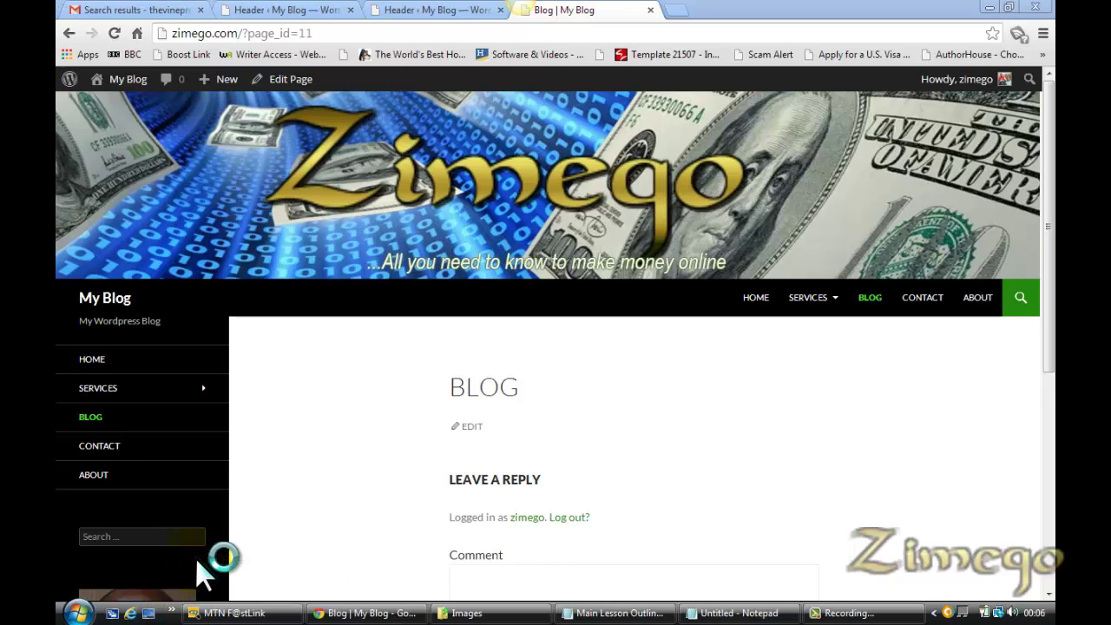
{"action": "left_click", "coordinate": [1048, 161]}
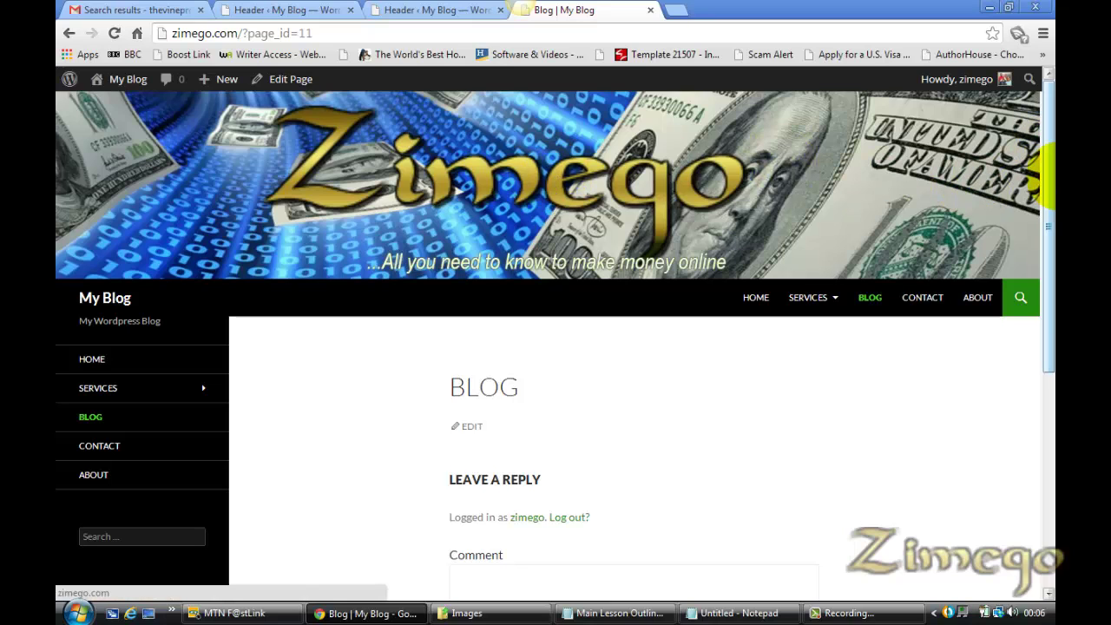
{"action": "left_click_drag", "start_coordinate": [1051, 189], "coordinate": [1051, 149]}
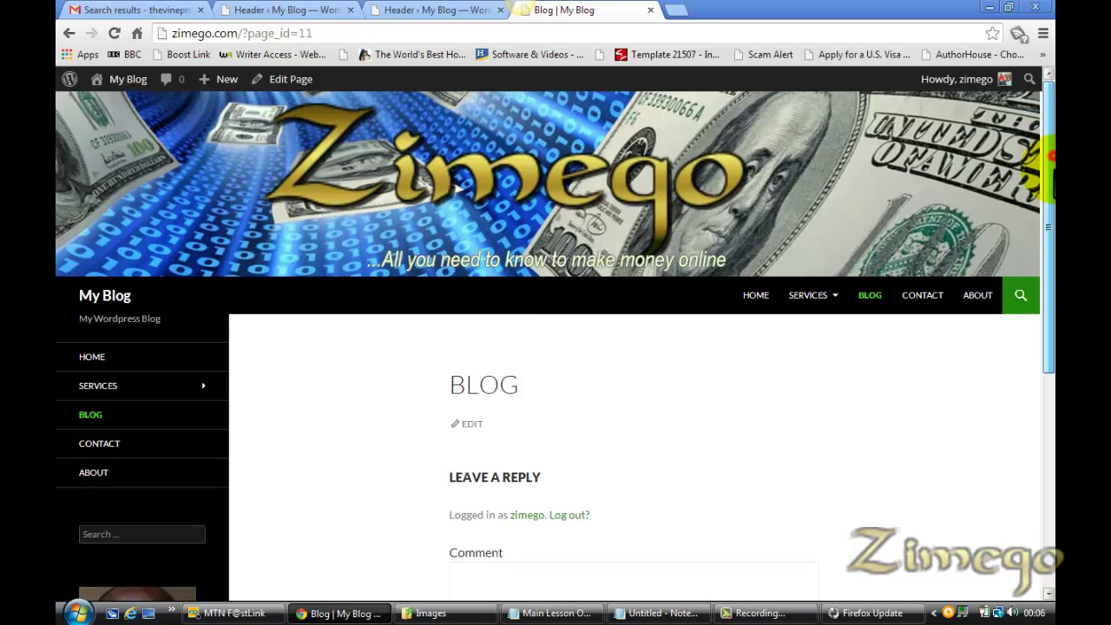
{"action": "left_click_drag", "start_coordinate": [1051, 149], "coordinate": [1051, 111]}
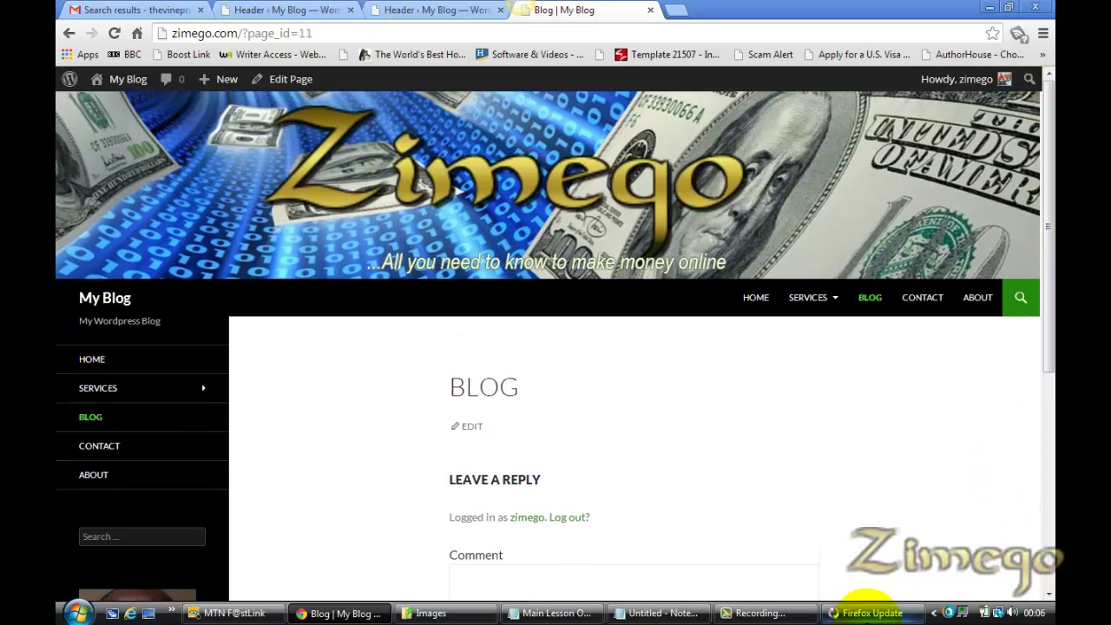
{"action": "left_click", "coordinate": [866, 614]}
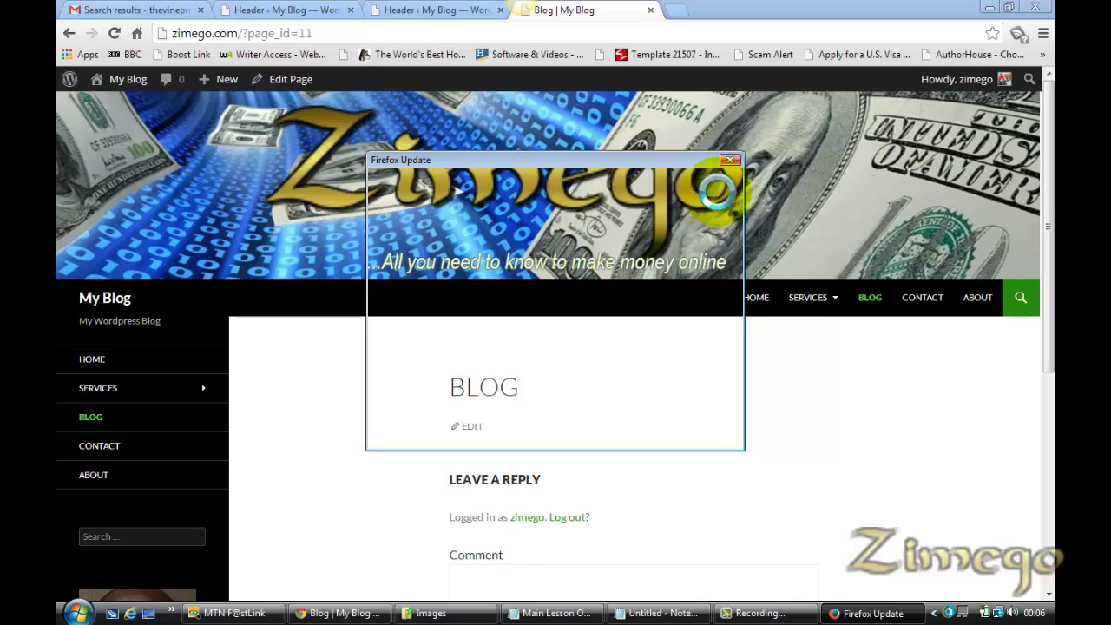
Dismiss the Firefox update window and load the pasted zimego.com address
{"action": "left_click", "coordinate": [729, 162]}
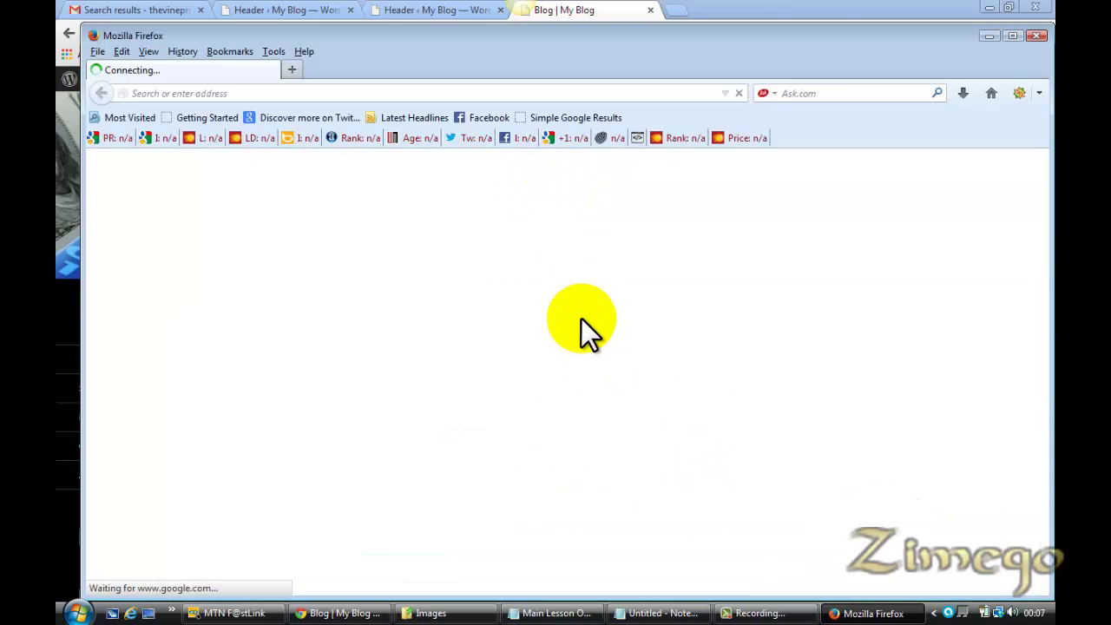
{"action": "left_click", "coordinate": [345, 93]}
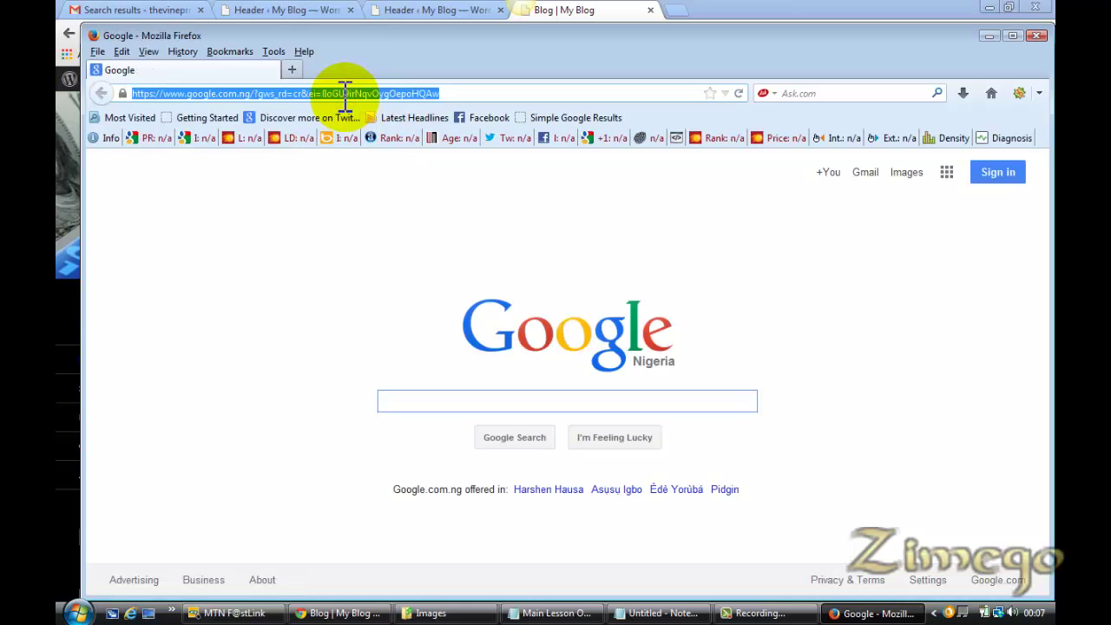
{"action": "key", "text": "ctrl+v"}
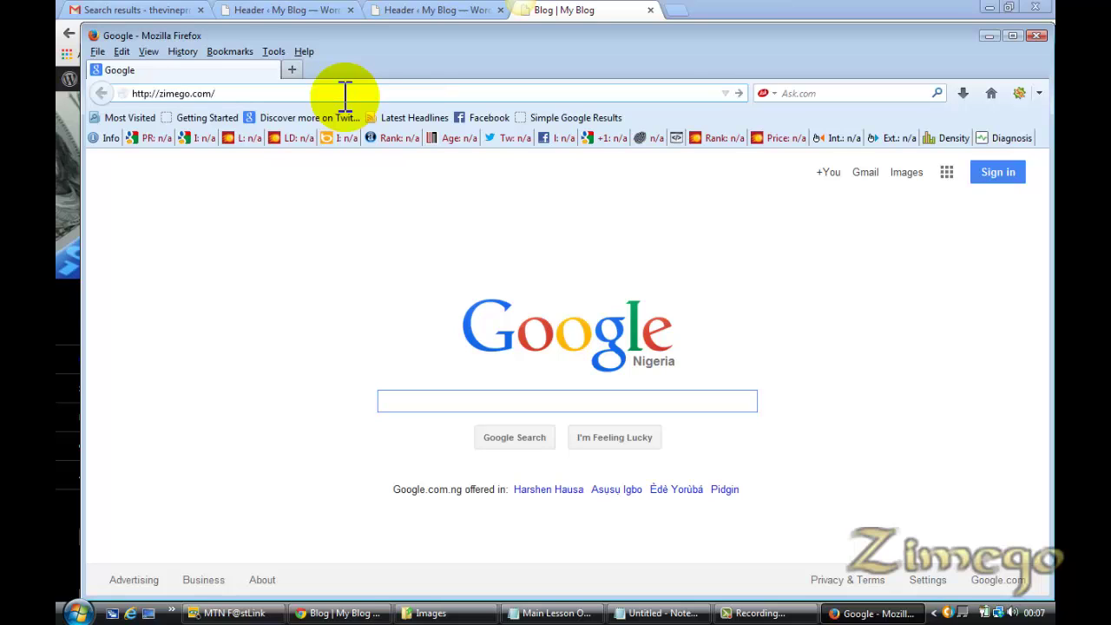
{"action": "key", "text": "Return"}
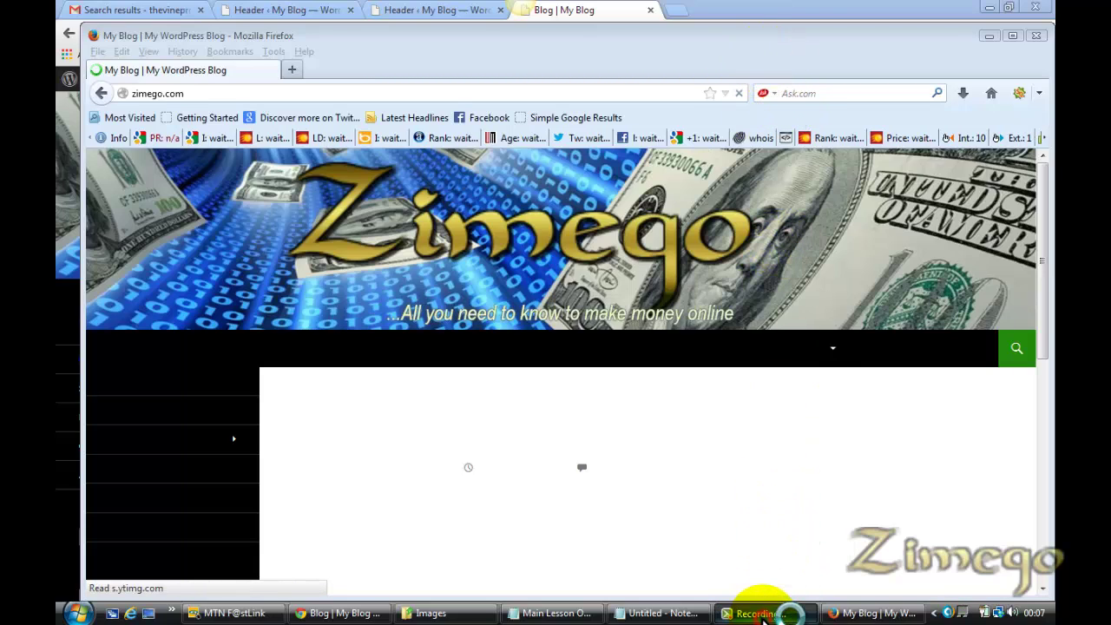
Bring Firefox forward and maximize it to view the Zimego header
{"action": "left_click", "coordinate": [760, 614]}
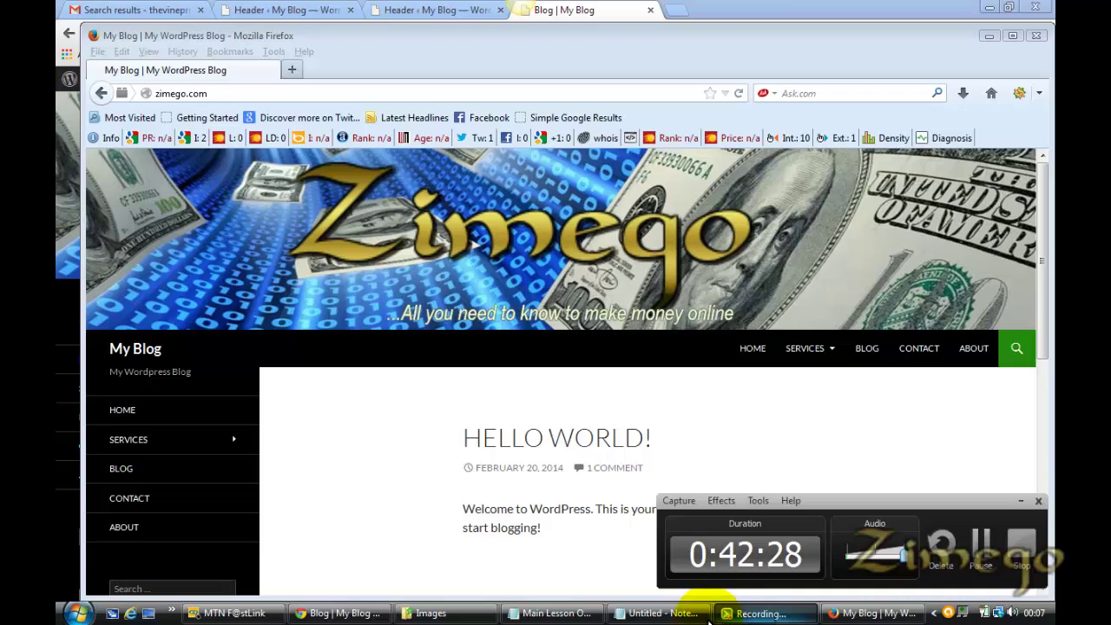
{"action": "left_click", "coordinate": [859, 613]}
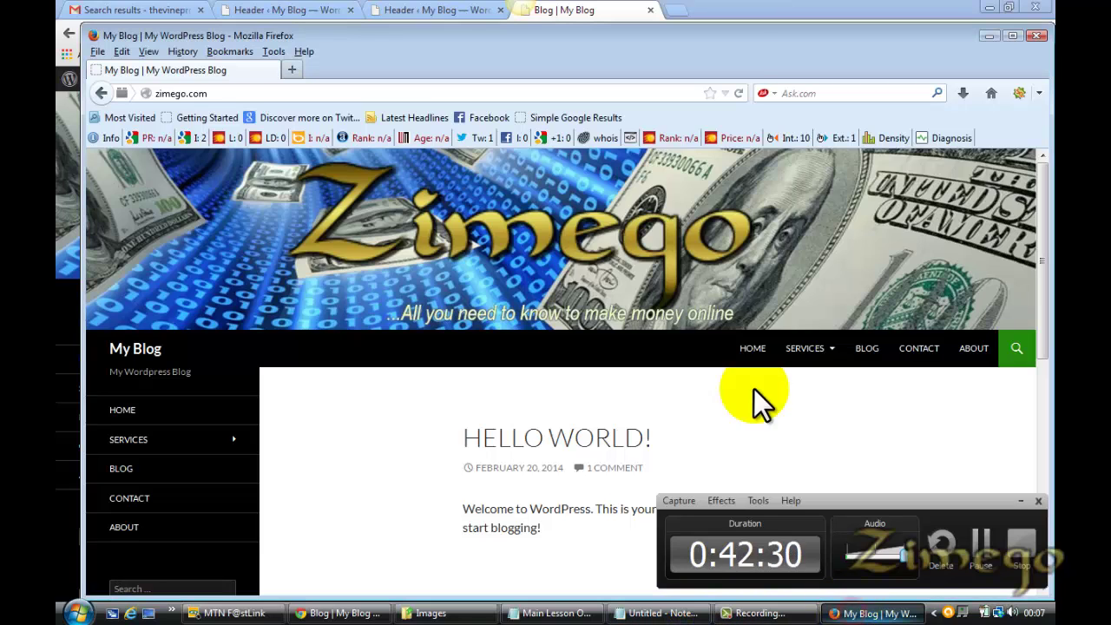
{"action": "left_click", "coordinate": [729, 53]}
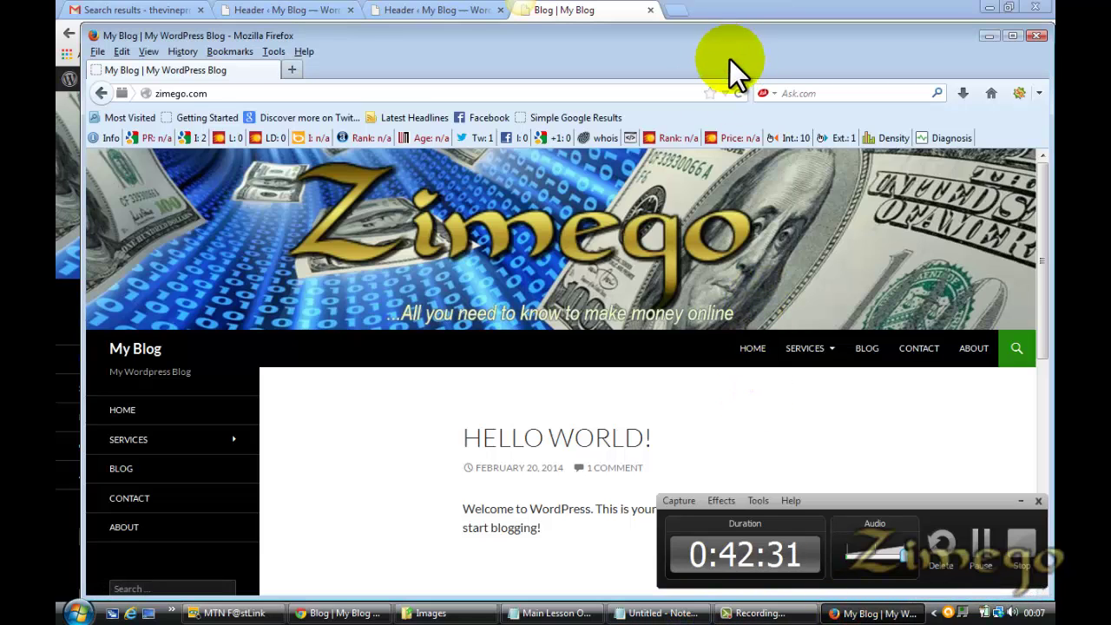
{"action": "left_click", "coordinate": [1011, 37]}
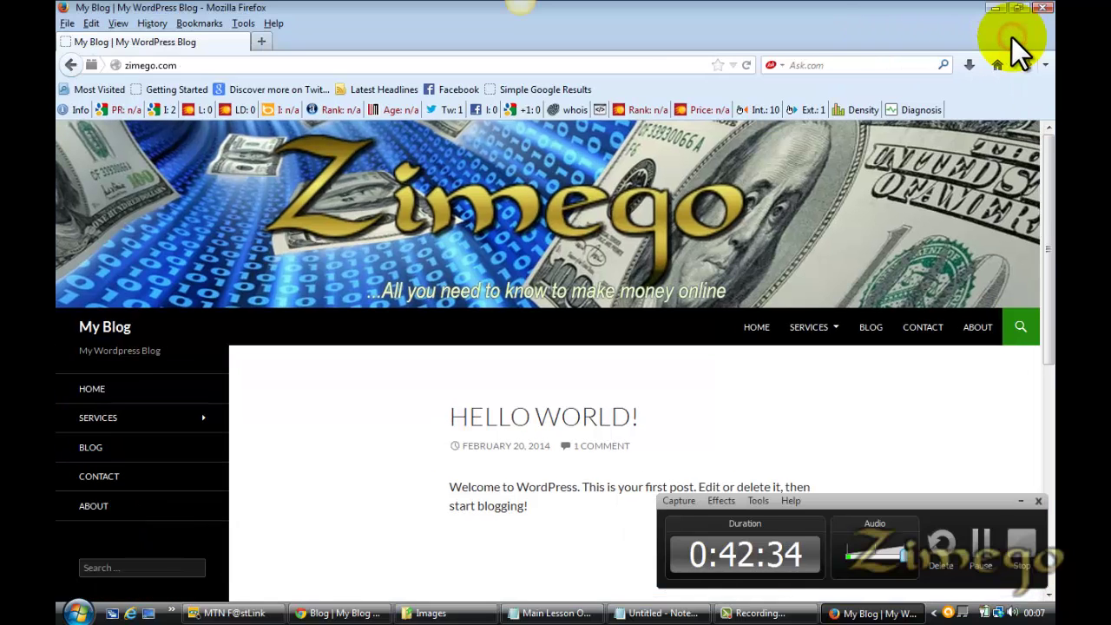
{"action": "left_click", "coordinate": [1022, 501]}
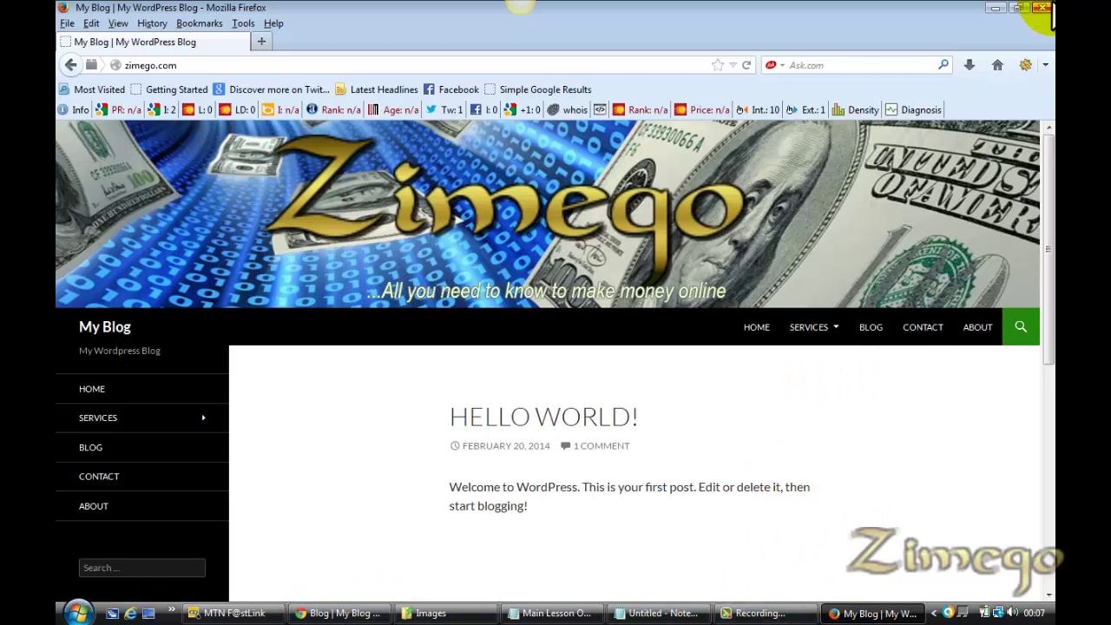
Close Firefox, glance at the Main Lesson Outline notes, and return to the WordPress blog in Chrome
{"action": "left_click", "coordinate": [1042, 8]}
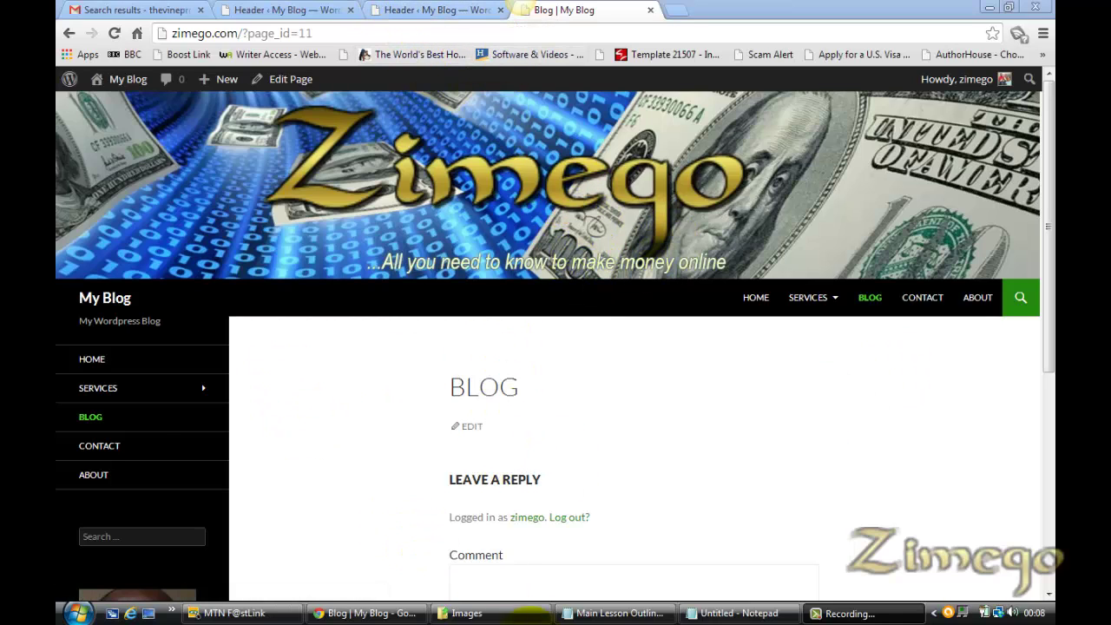
{"action": "left_click", "coordinate": [629, 611]}
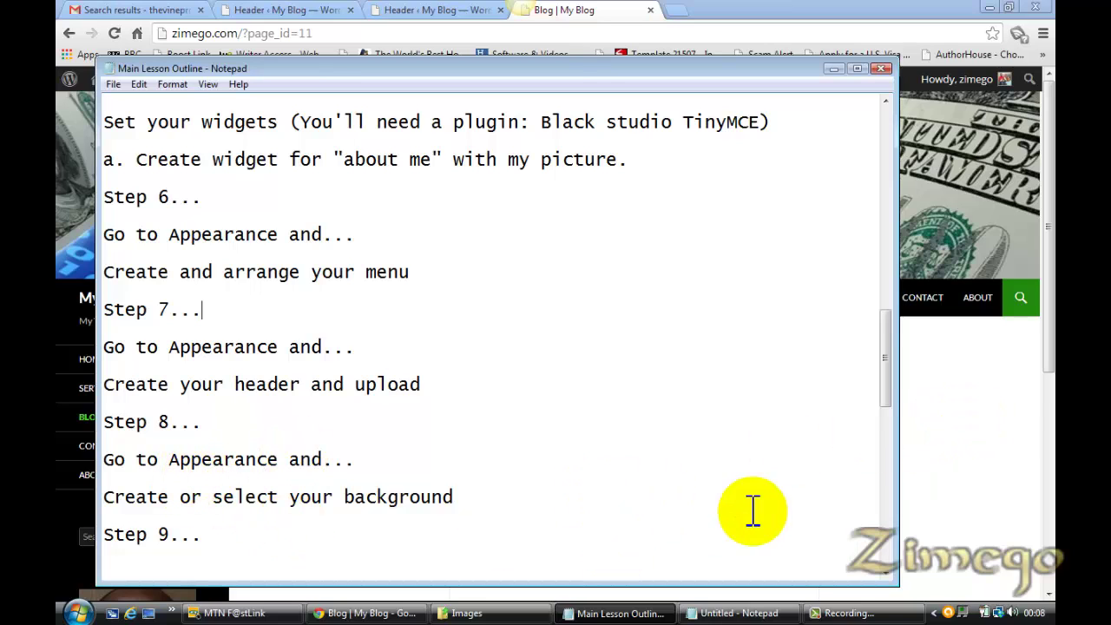
{"action": "left_click", "coordinate": [1008, 404]}
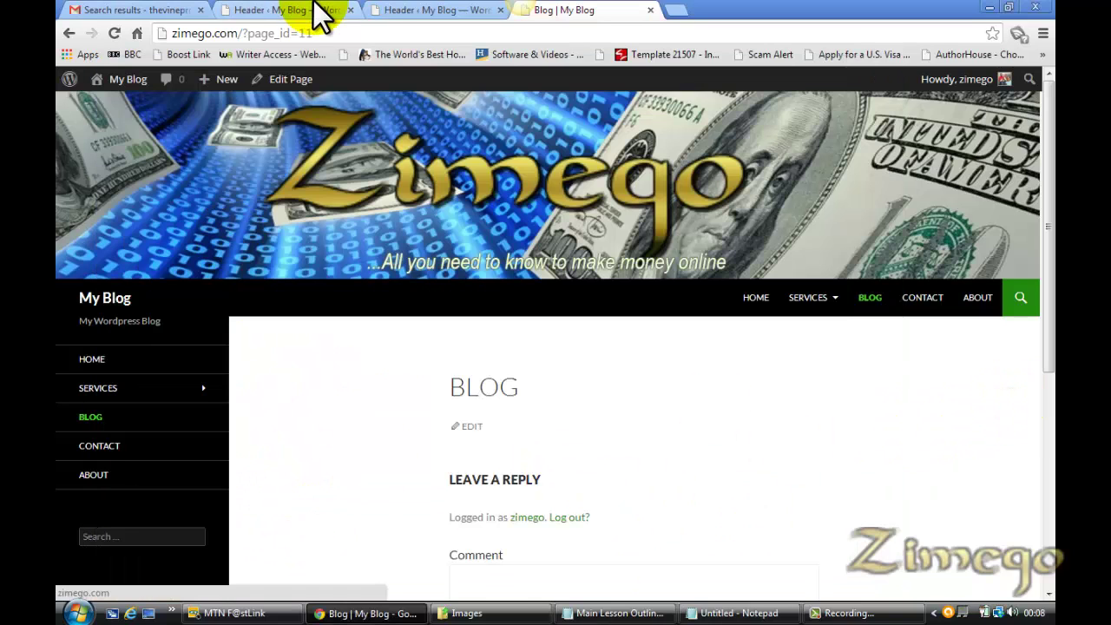
{"action": "left_click", "coordinate": [382, 10]}
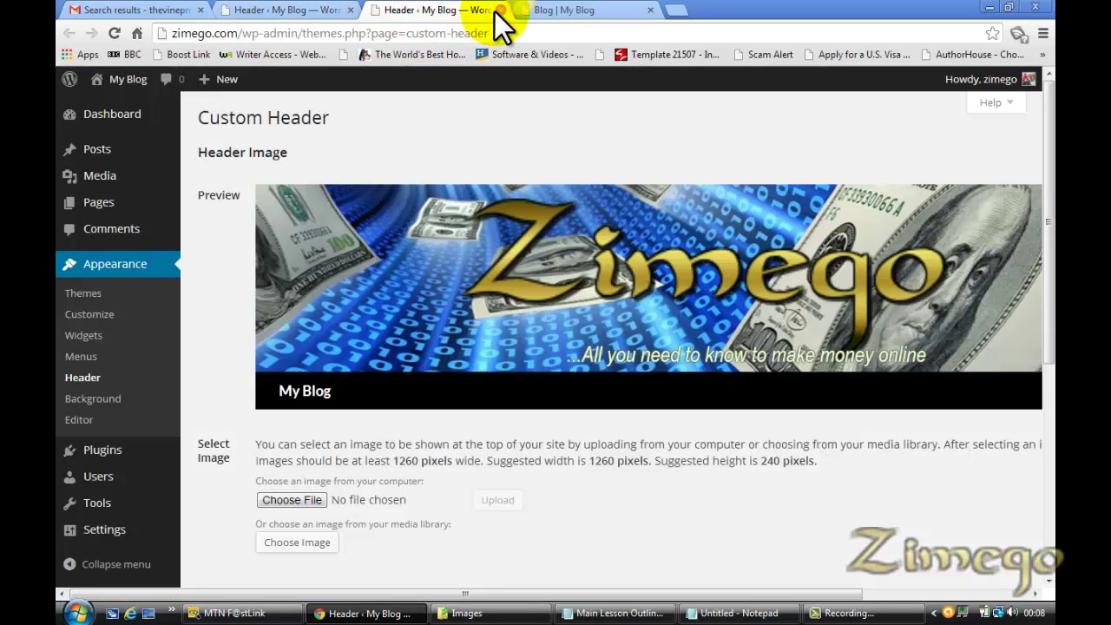
{"action": "left_click", "coordinate": [596, 9]}
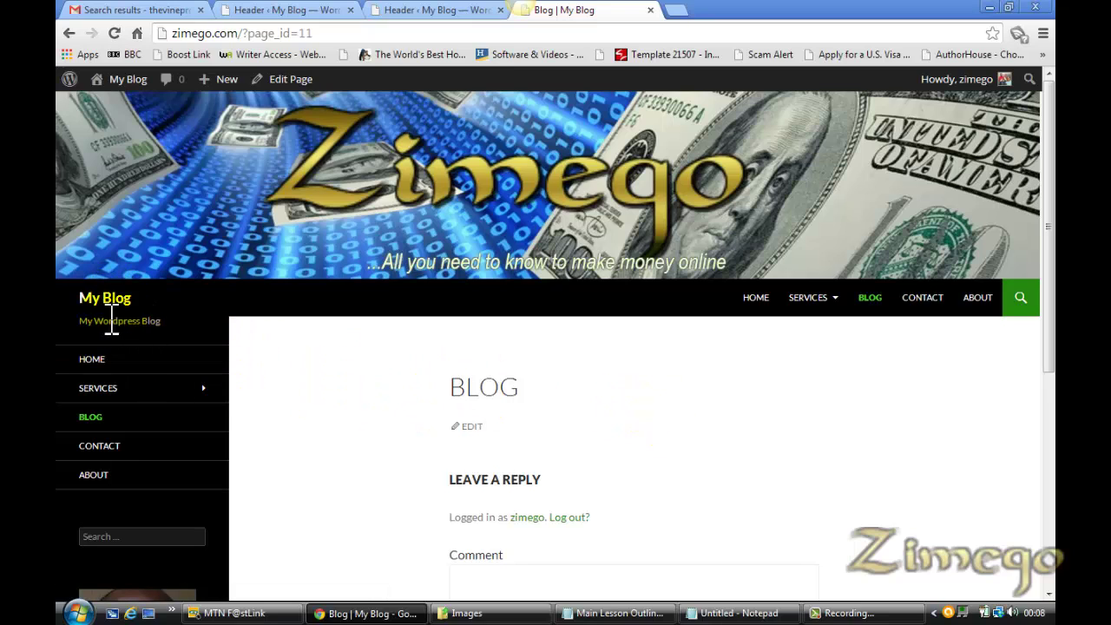
Turn off header text over the Zimego header image, save, and reload the live Blog page
{"action": "left_click", "coordinate": [409, 10]}
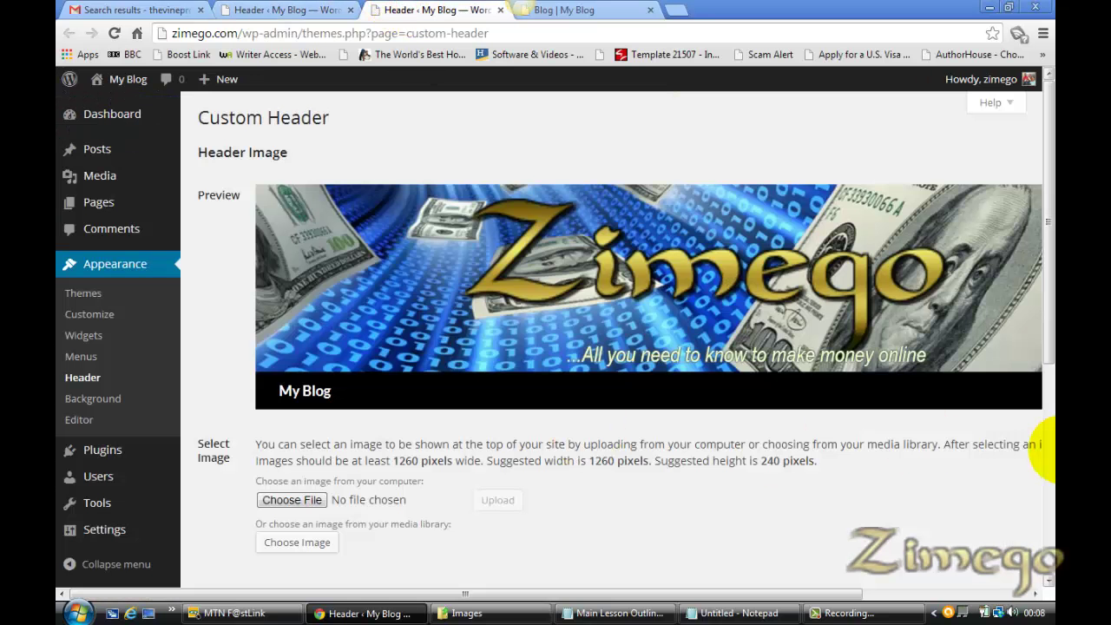
{"action": "left_click_drag", "start_coordinate": [1051, 367], "coordinate": [1052, 573]}
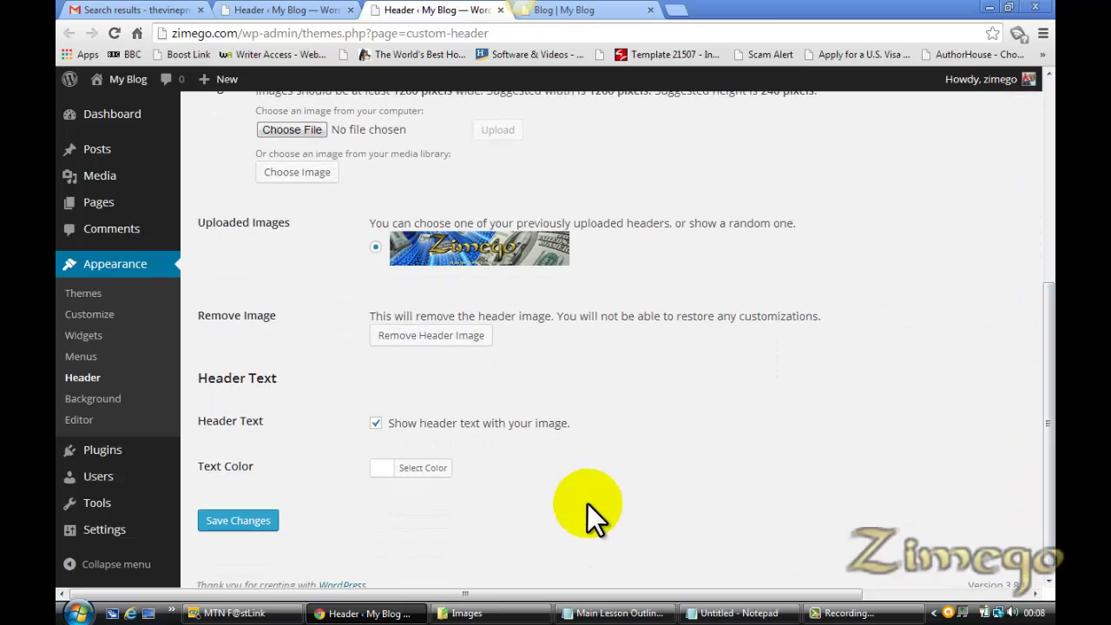
{"action": "left_click", "coordinate": [377, 425]}
{"action": "left_click", "coordinate": [261, 508]}
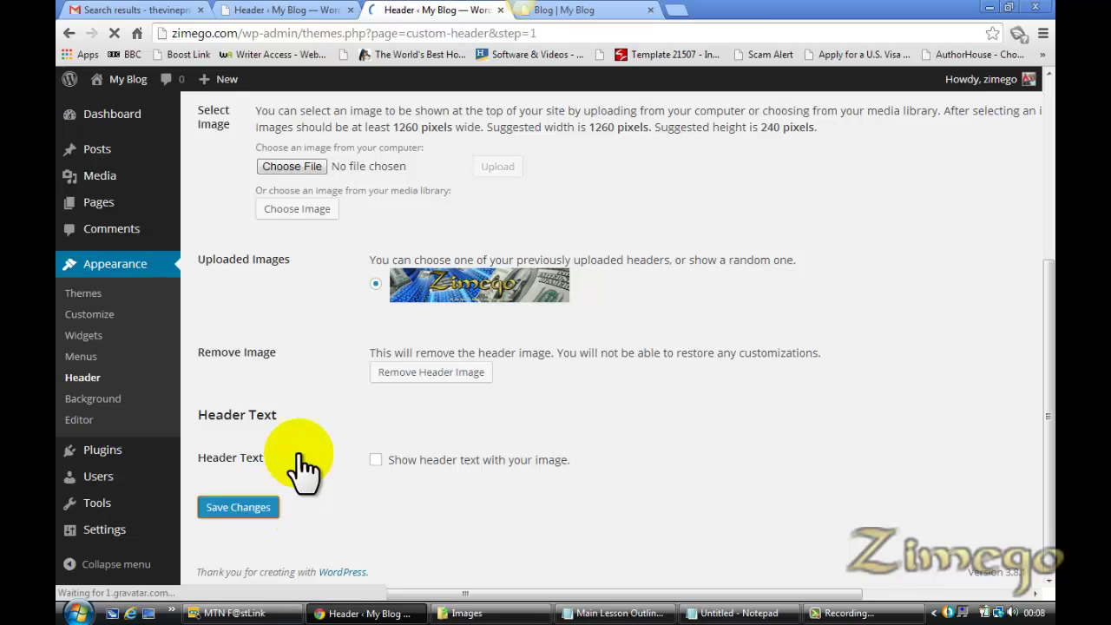
{"action": "left_click", "coordinate": [610, 14]}
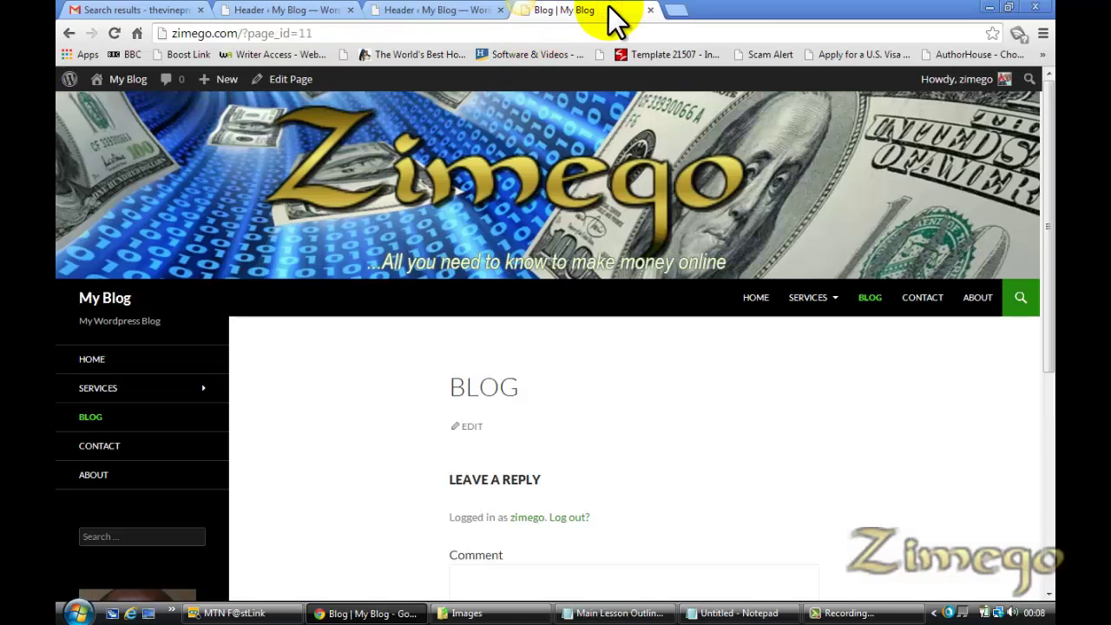
{"action": "key", "text": "F5"}
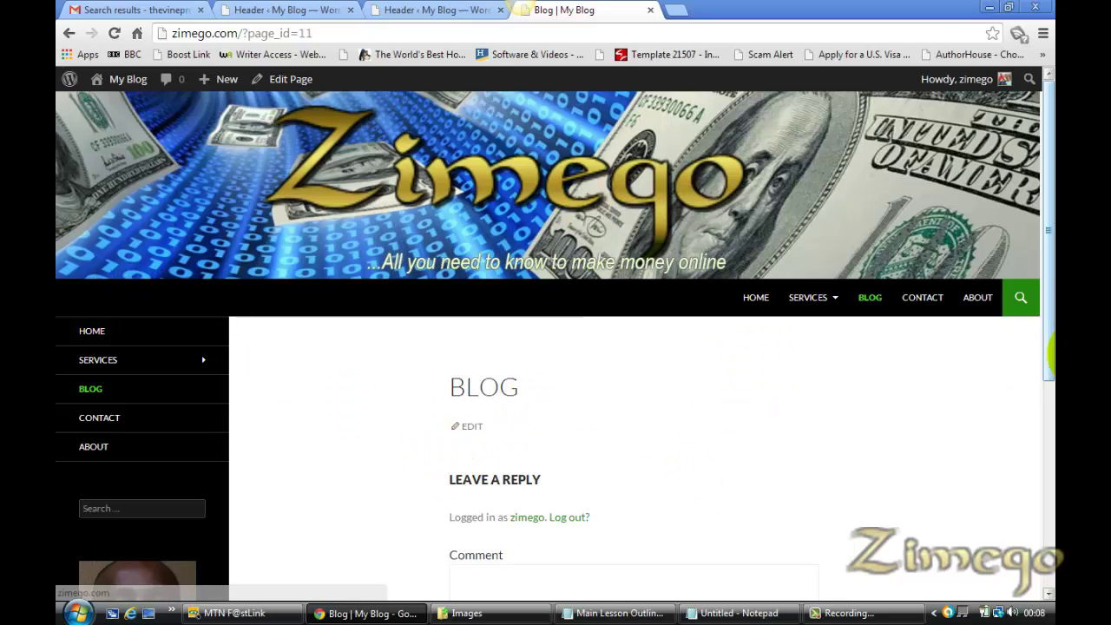
Close the duplicate Custom Header settings tab, keeping the first one
{"action": "left_click_drag", "start_coordinate": [1047, 352], "coordinate": [1046, 300]}
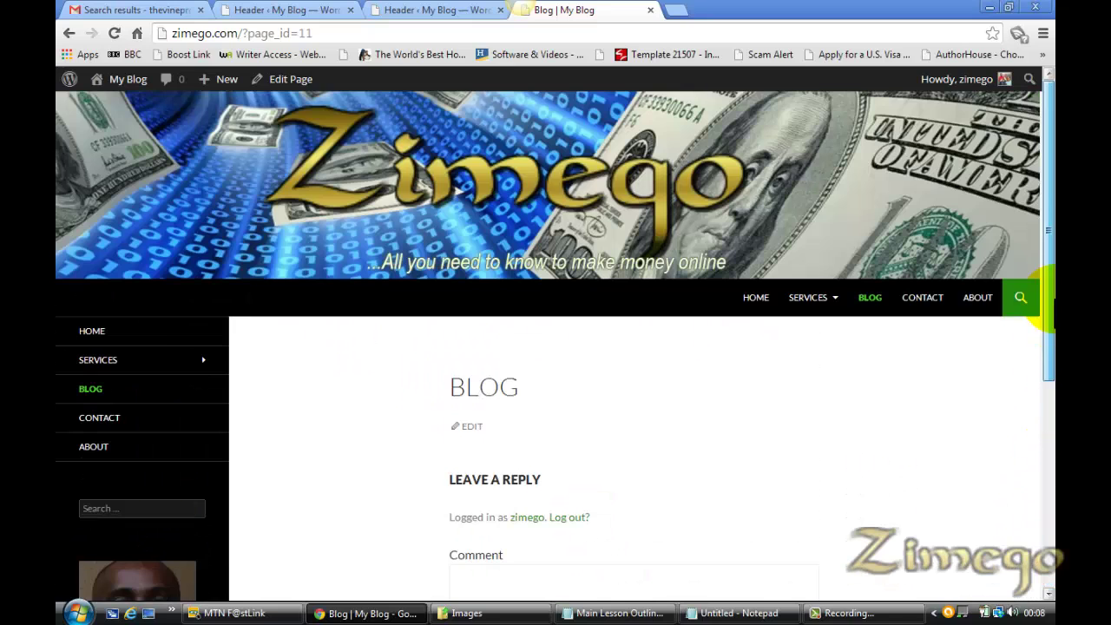
{"action": "left_click", "coordinate": [273, 11]}
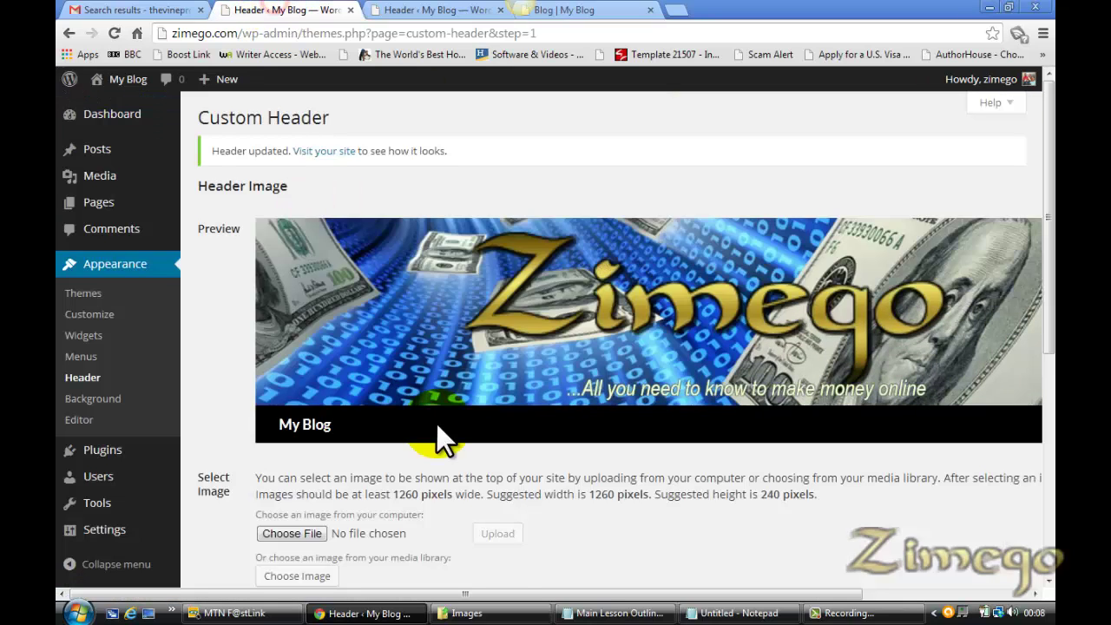
{"action": "left_click_drag", "start_coordinate": [1047, 322], "coordinate": [1047, 517]}
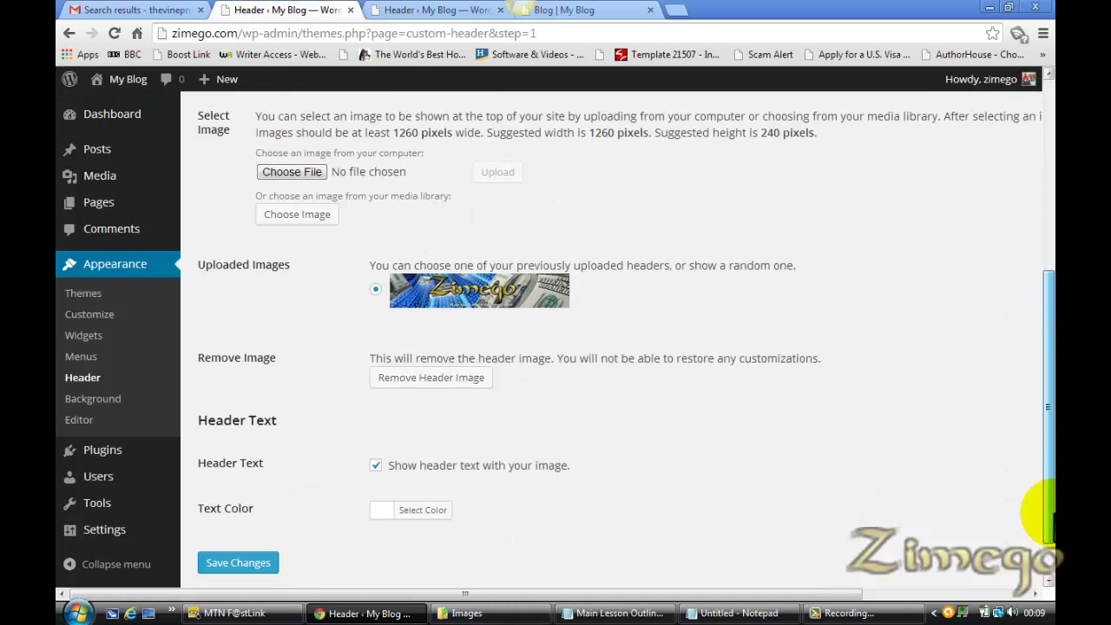
{"action": "left_click", "coordinate": [245, 550]}
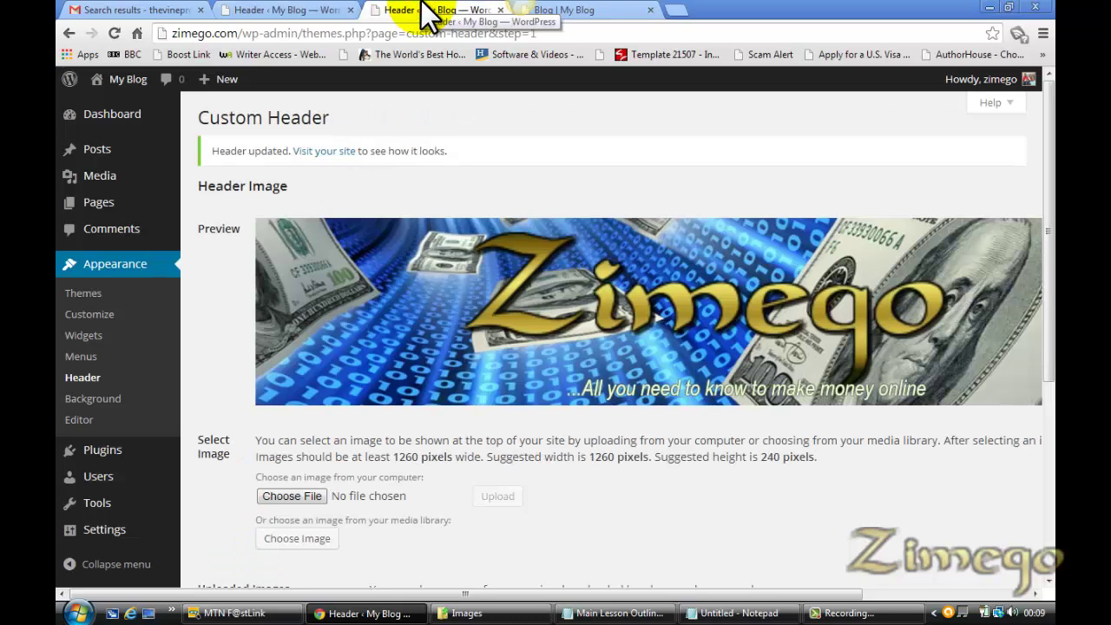
{"action": "left_click", "coordinate": [335, 12]}
{"action": "left_click", "coordinate": [351, 9]}
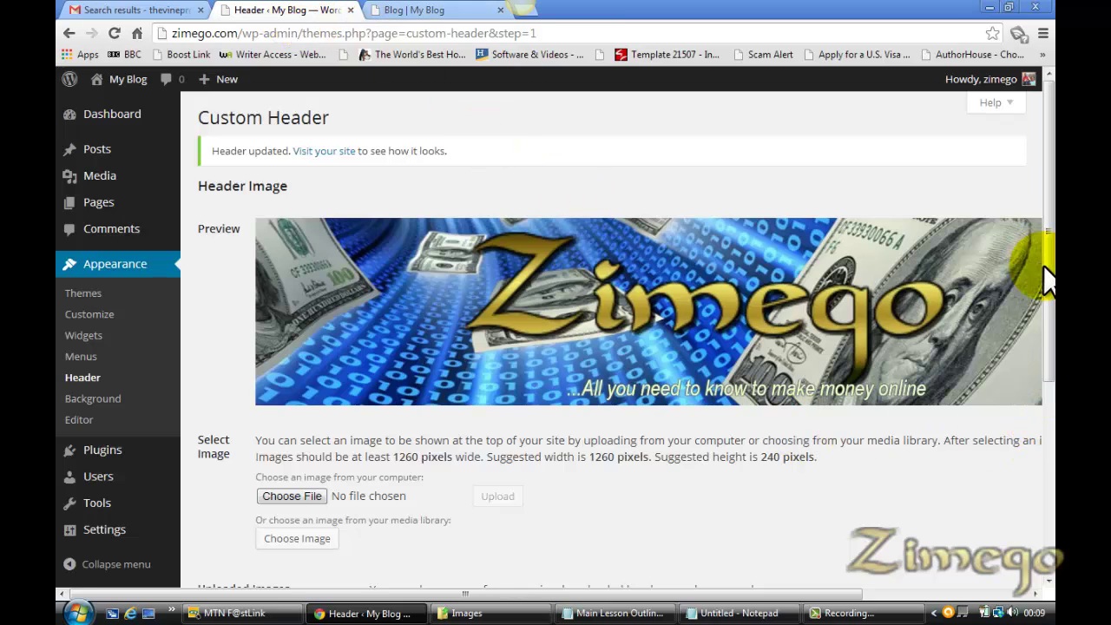
Save the header without header text, reload the live Blog, then bring up the lesson outline
{"action": "scroll", "coordinate": [1047, 279], "scroll_direction": "down", "scroll_amount": 5}
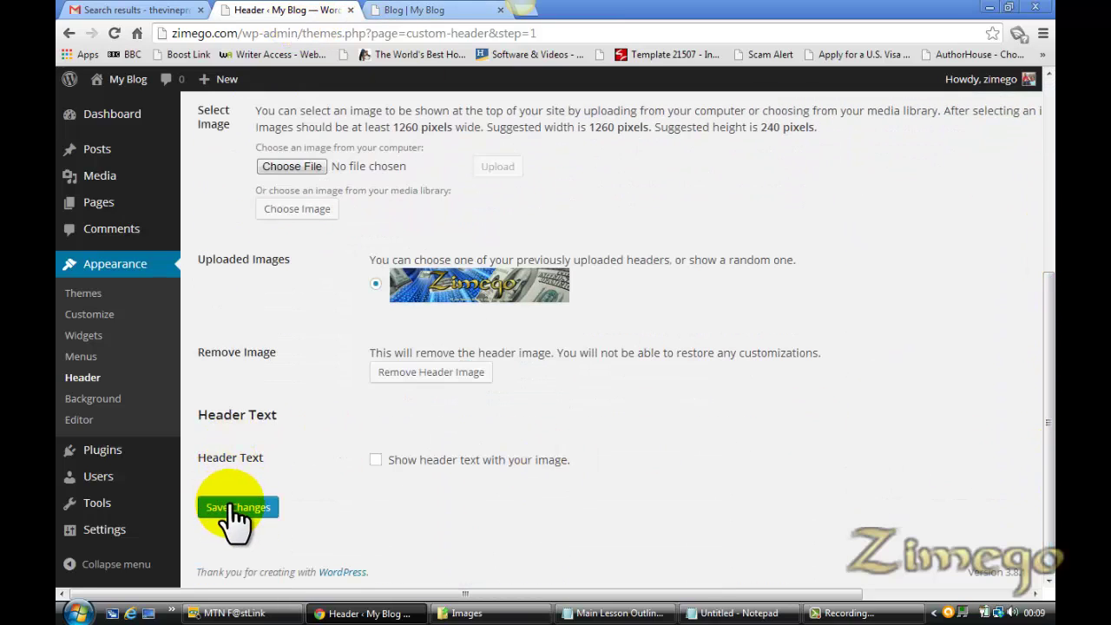
{"action": "left_click", "coordinate": [232, 507]}
{"action": "left_click", "coordinate": [405, 8]}
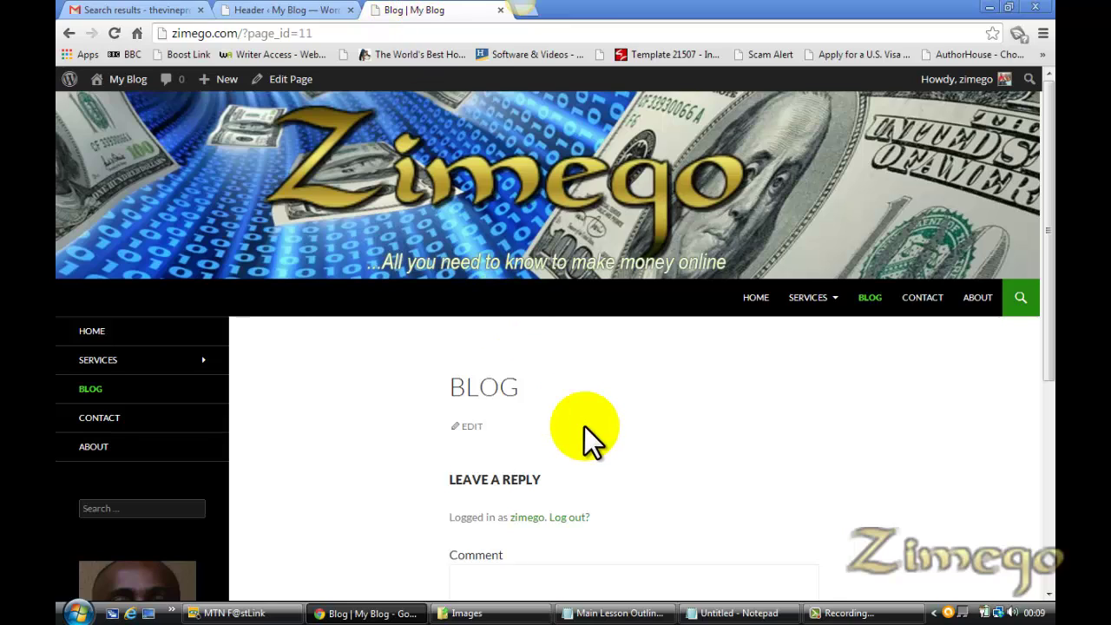
{"action": "key", "text": "F5"}
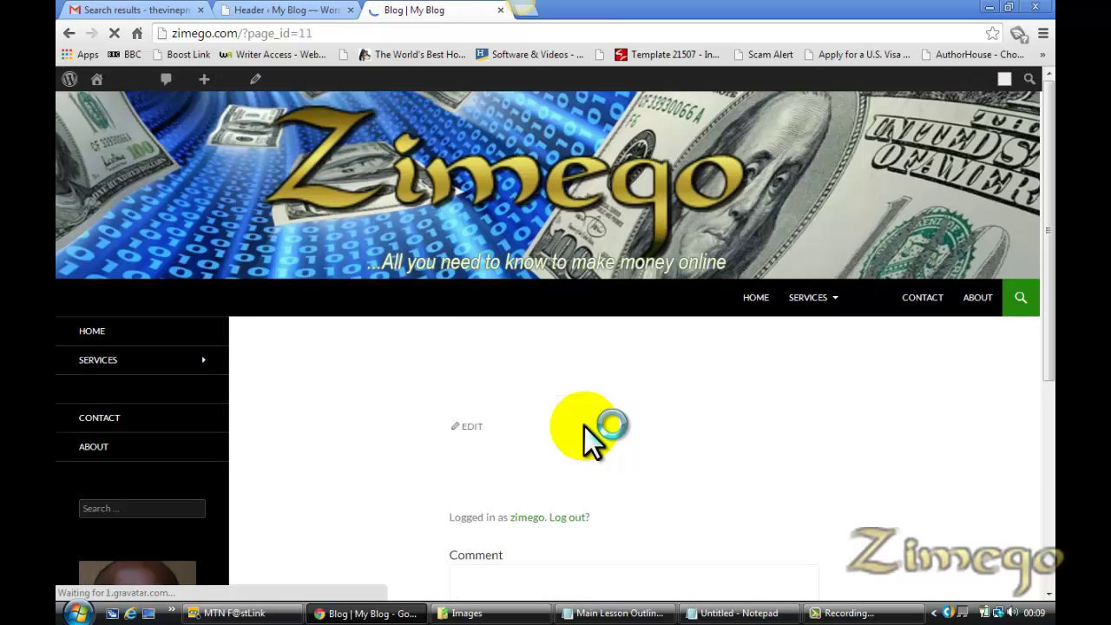
{"action": "left_click", "coordinate": [262, 10]}
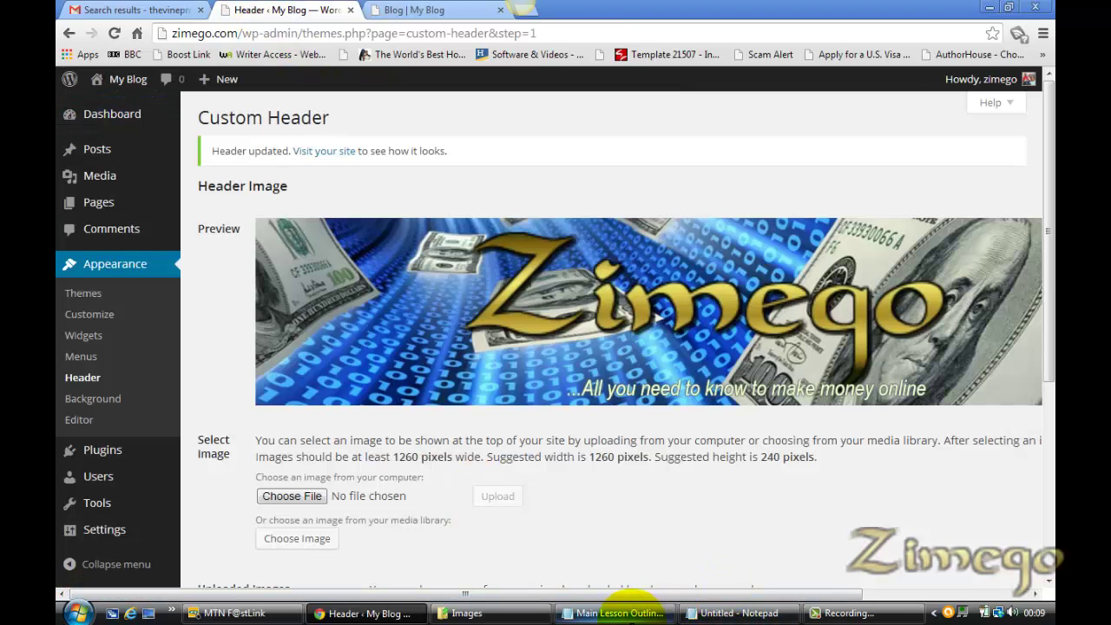
{"action": "left_click", "coordinate": [629, 614]}
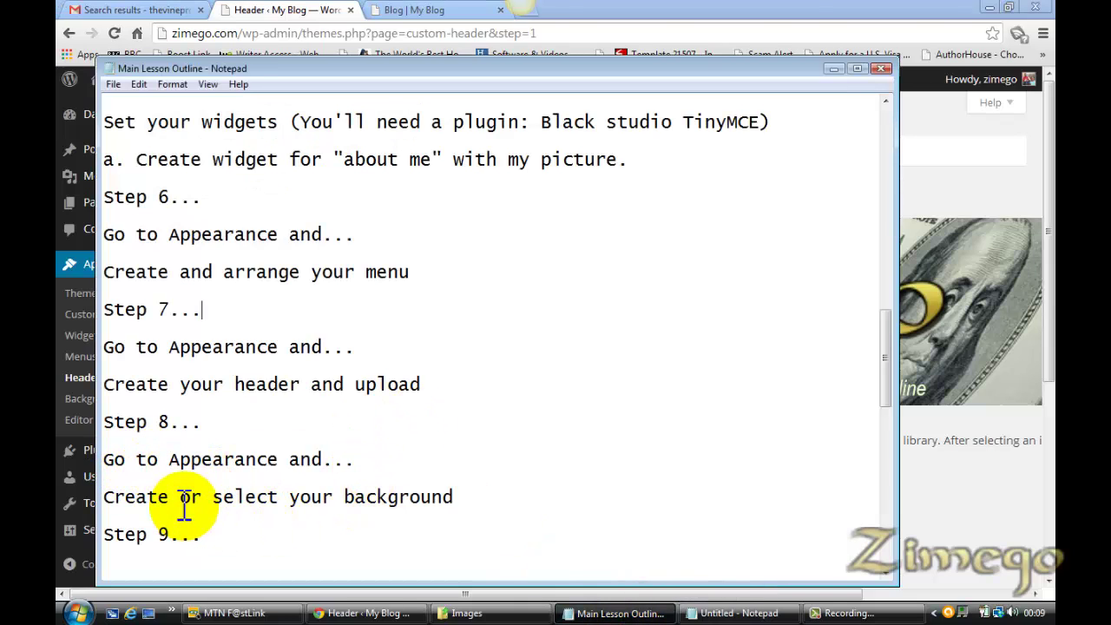
Return from the Step 8 notes to the WordPress admin to reach Appearance > Background
{"action": "left_click", "coordinate": [286, 10]}
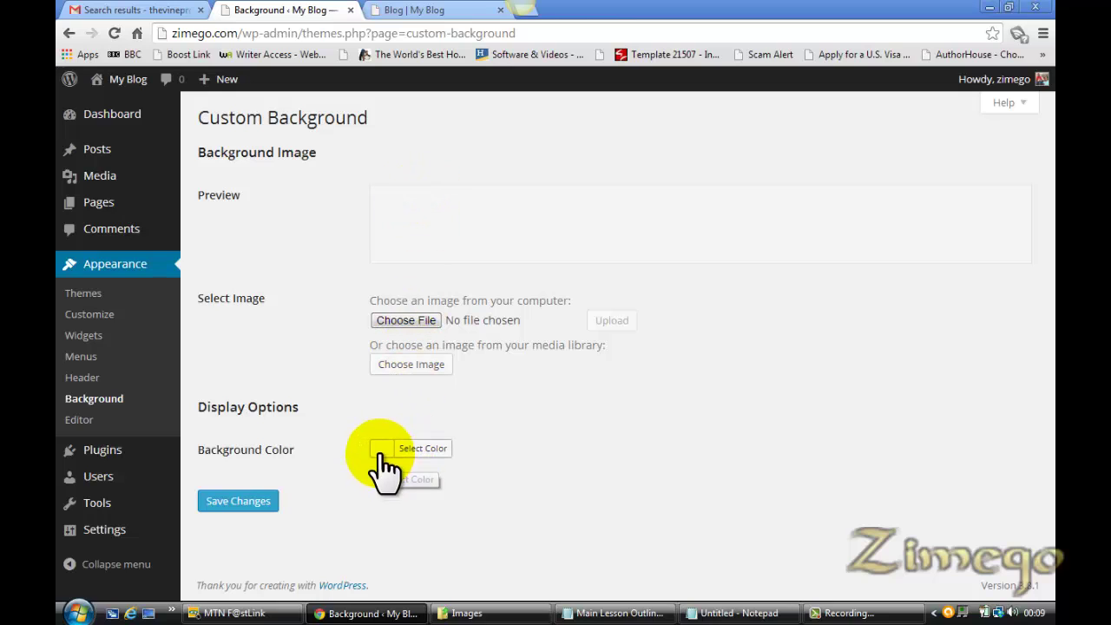
Pick the black swatch as the background colour and save the change
{"action": "left_click_drag", "start_coordinate": [382, 461], "coordinate": [331, 198]}
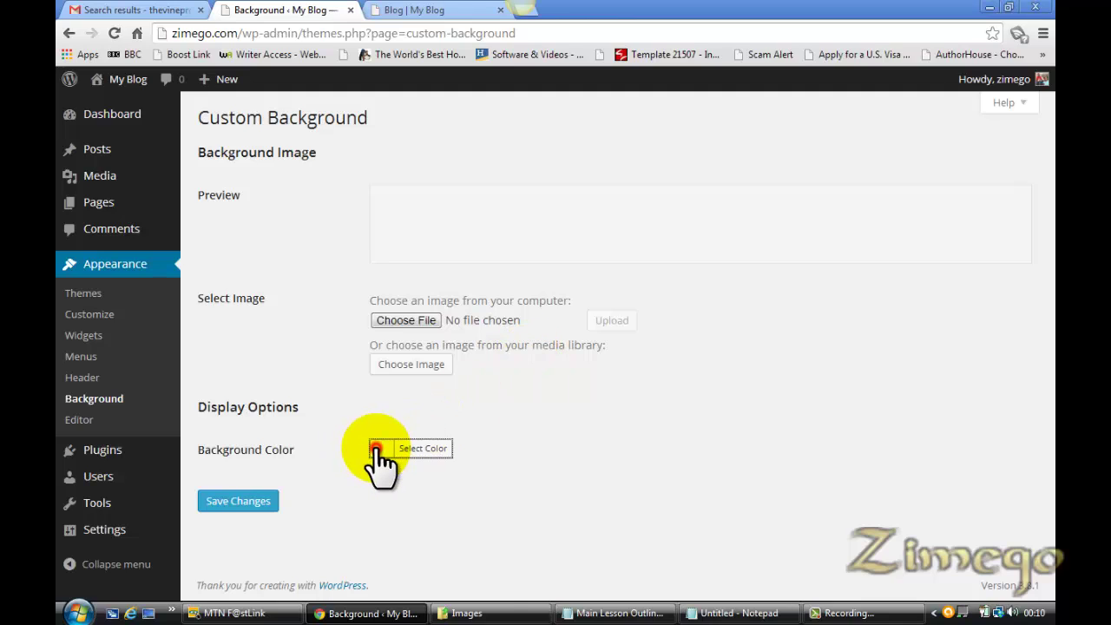
{"action": "left_click", "coordinate": [378, 449]}
{"action": "left_click_drag", "start_coordinate": [1048, 410], "coordinate": [1052, 484]}
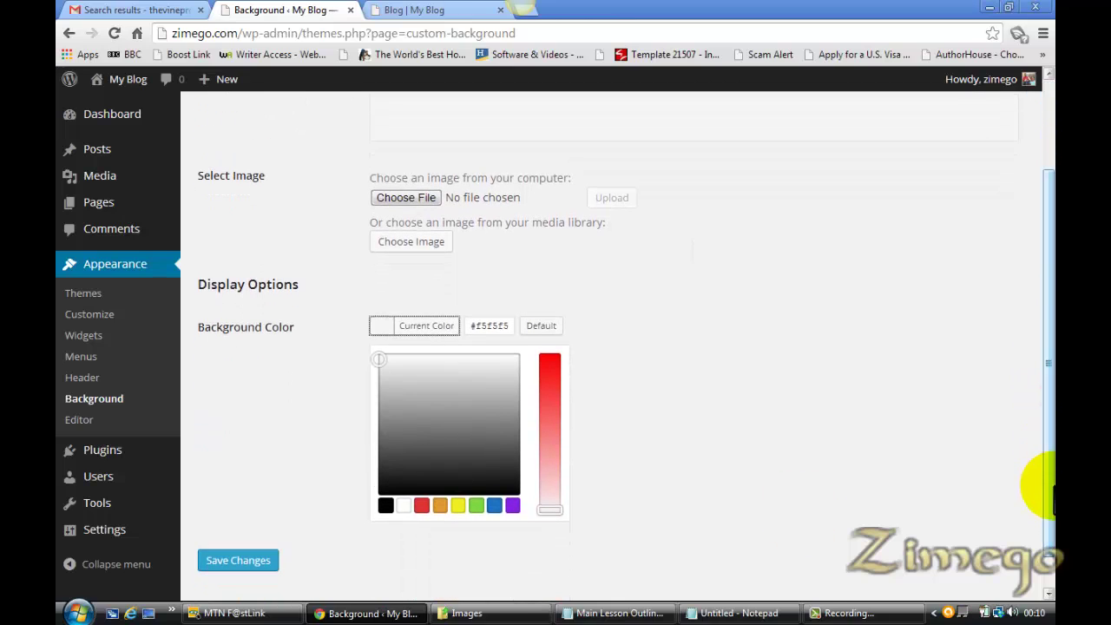
{"action": "left_click", "coordinate": [385, 505]}
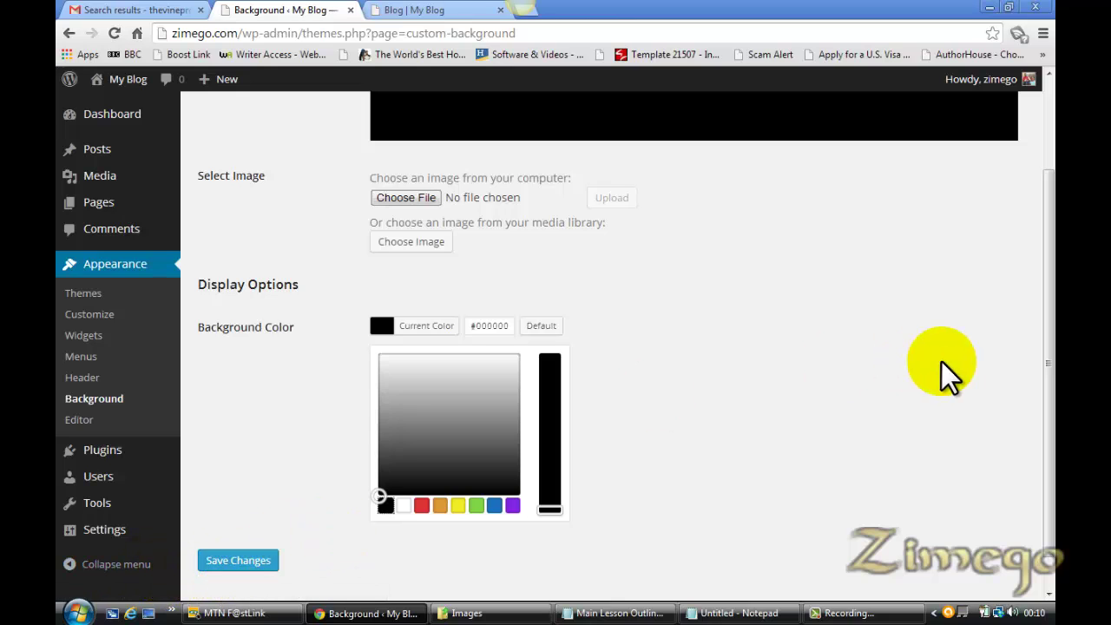
{"action": "left_click_drag", "start_coordinate": [1049, 369], "coordinate": [1054, 409]}
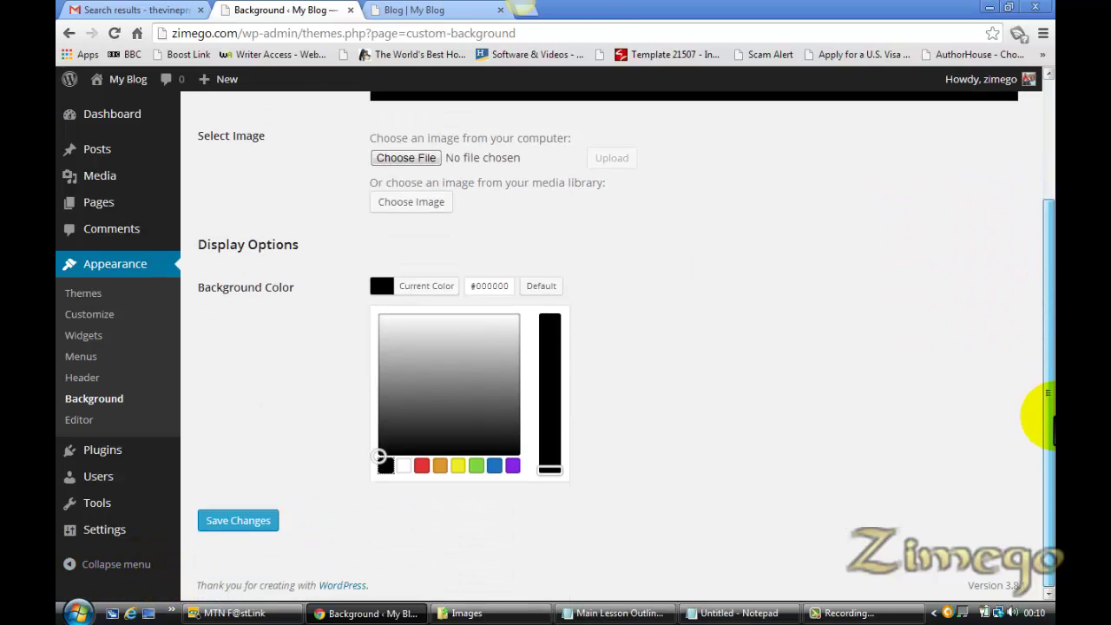
{"action": "left_click", "coordinate": [247, 525]}
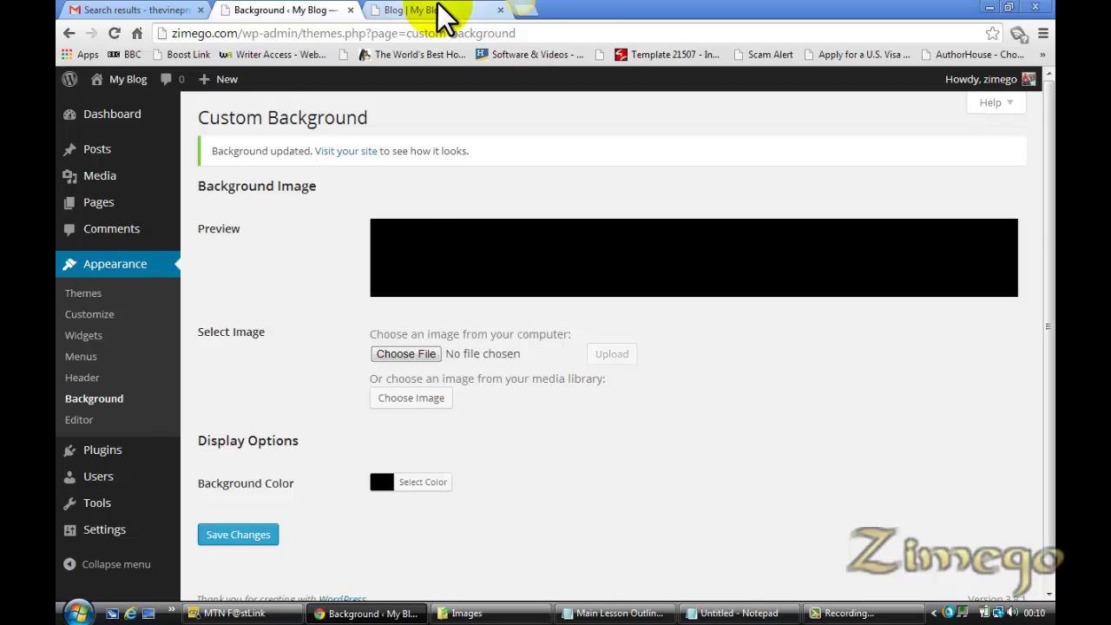
Reload the live Blog page and scroll through it to check the black background
{"action": "left_click", "coordinate": [440, 12]}
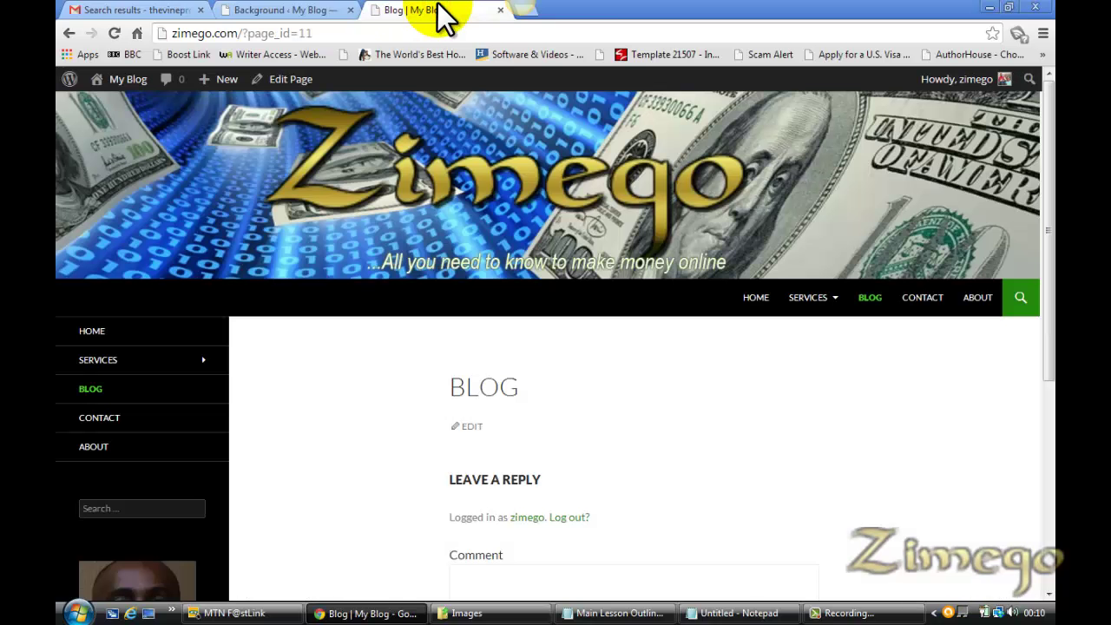
{"action": "key", "text": "F5"}
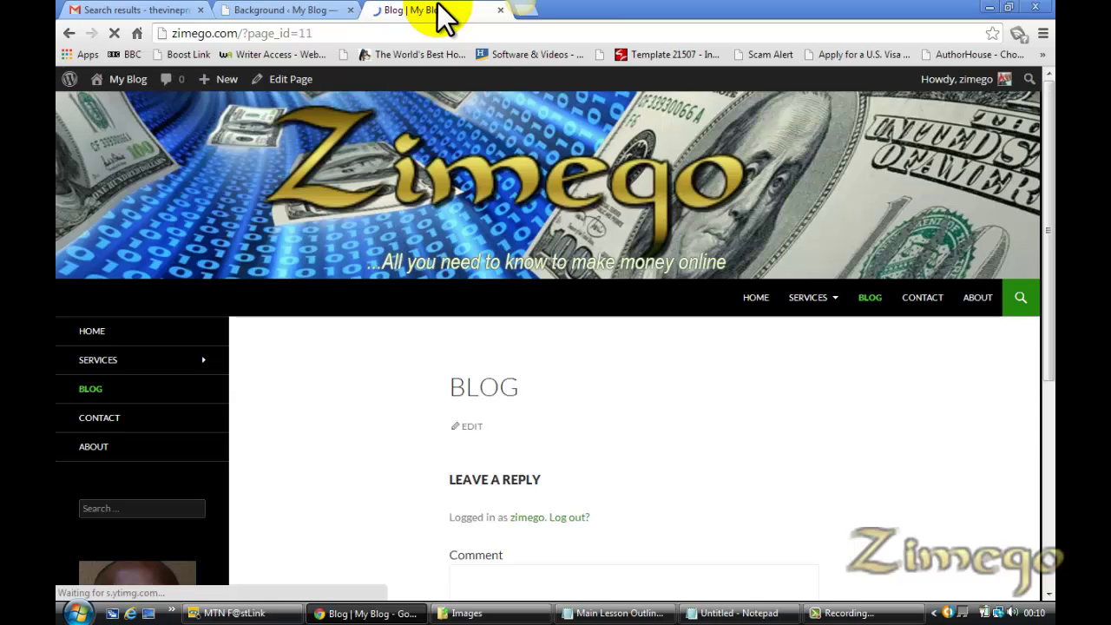
{"action": "left_click_drag", "start_coordinate": [1048, 187], "coordinate": [1046, 512]}
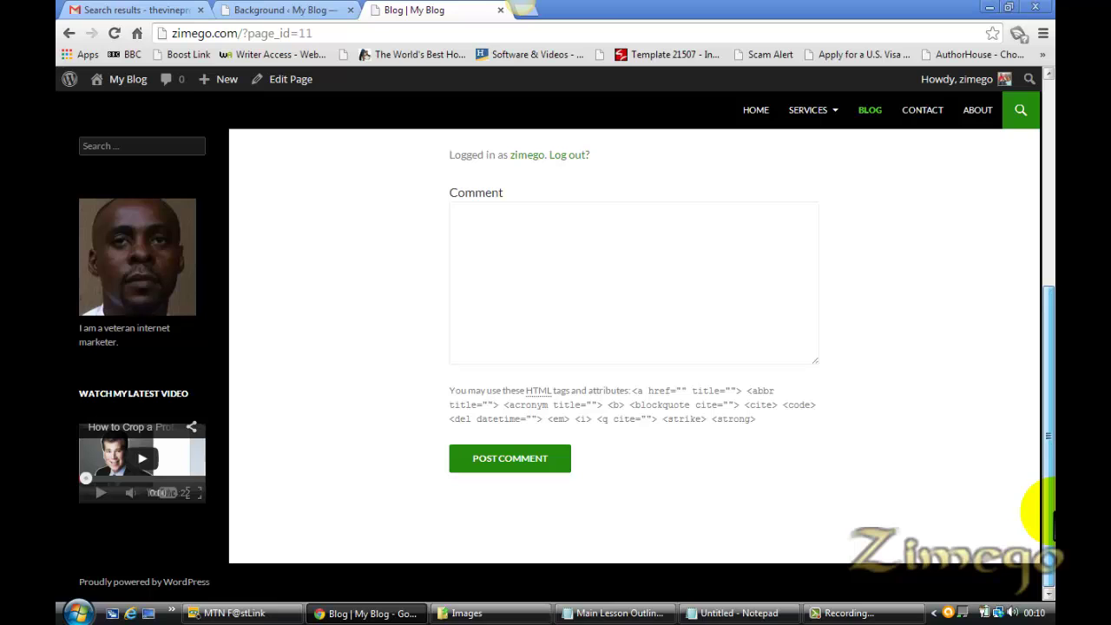
{"action": "scroll", "coordinate": [1033, 260], "scroll_direction": "up", "scroll_amount": 5}
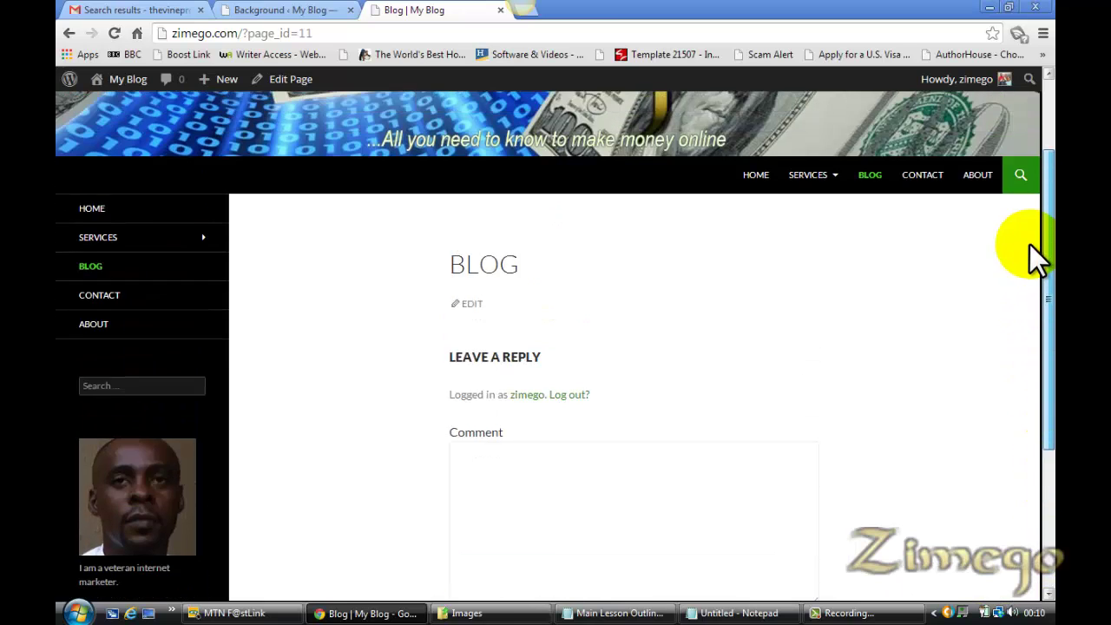
Pick the white swatch as the background colour and save it
{"action": "left_click", "coordinate": [292, 10]}
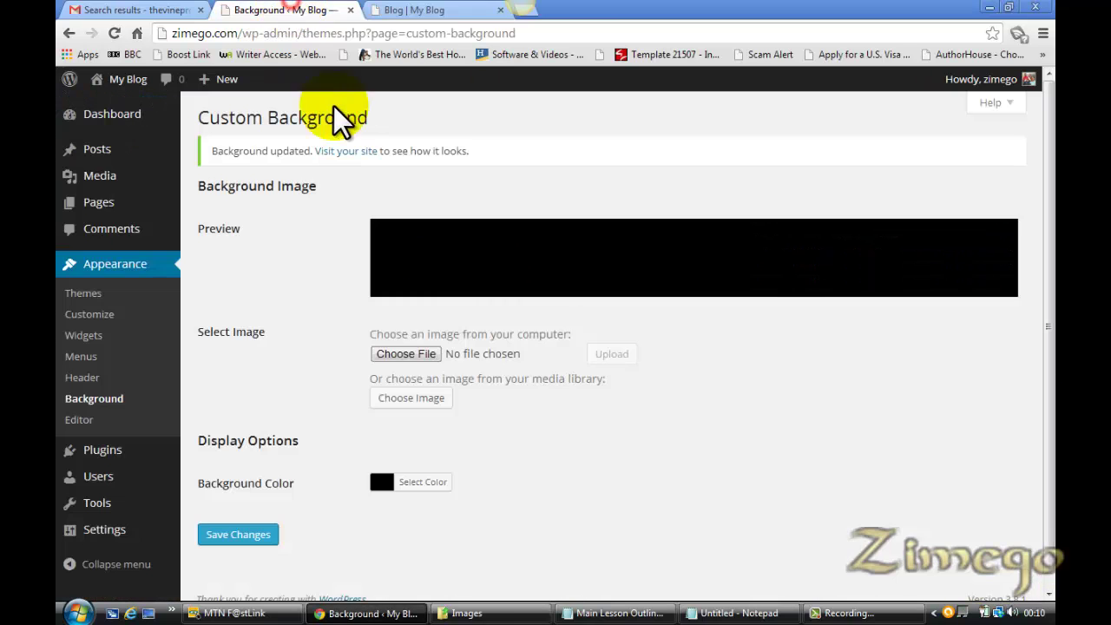
{"action": "left_click", "coordinate": [388, 481]}
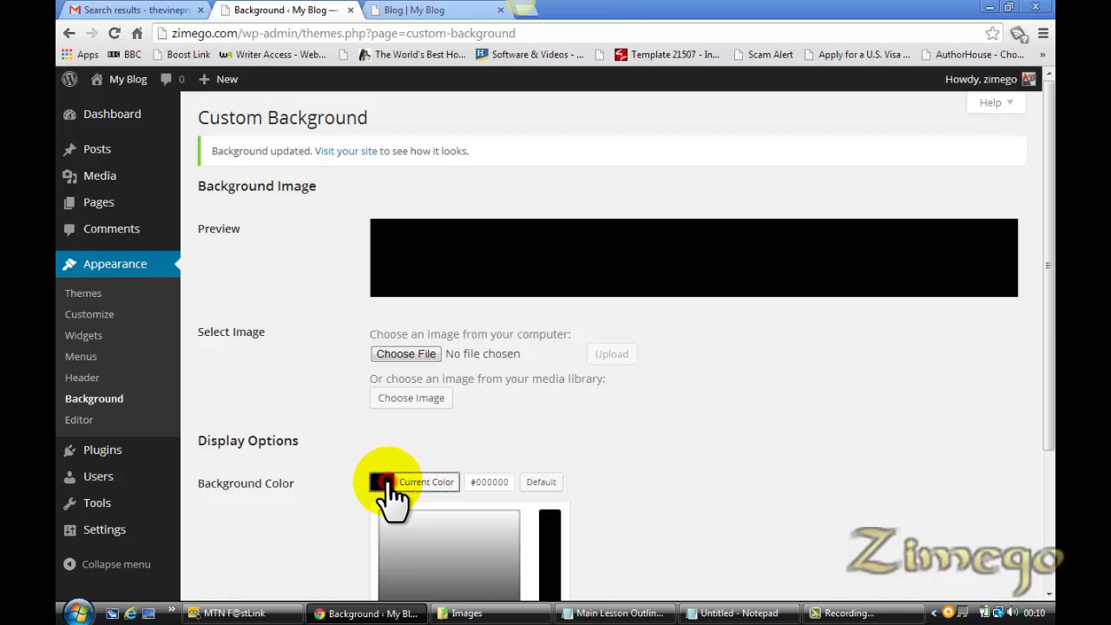
{"action": "scroll", "coordinate": [1041, 367], "scroll_direction": "down", "scroll_amount": 3}
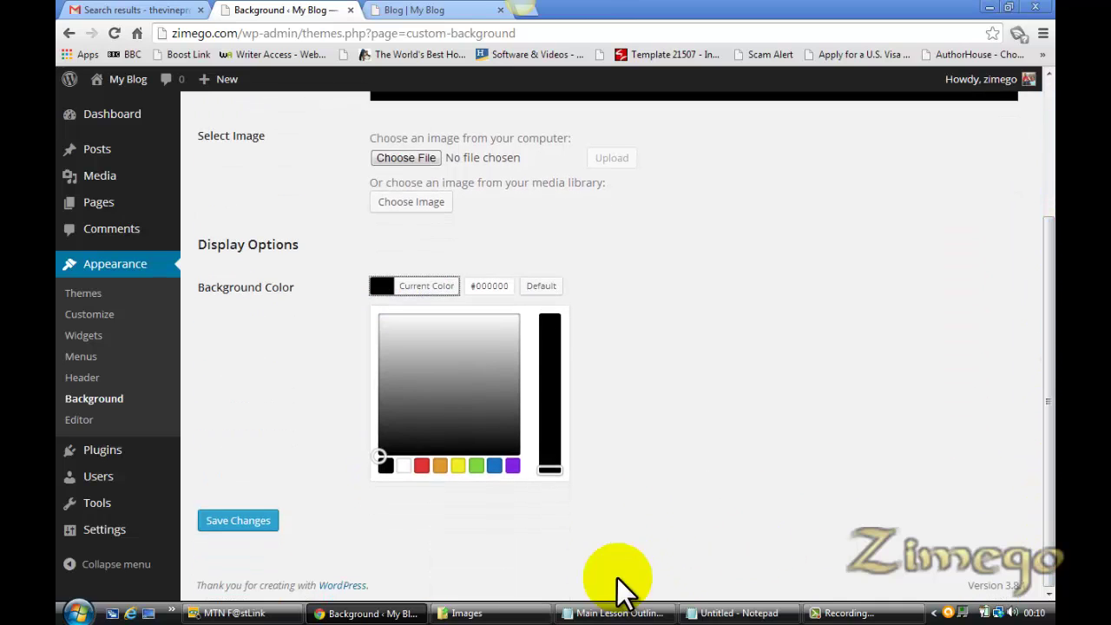
{"action": "left_click", "coordinate": [403, 466]}
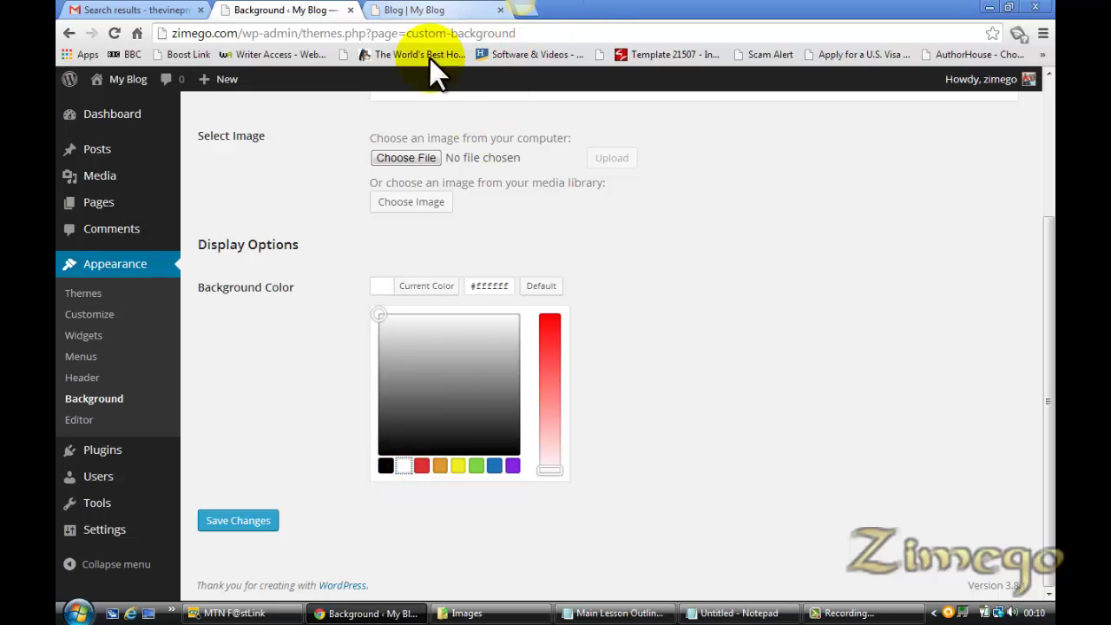
{"action": "left_click", "coordinate": [412, 10]}
{"action": "left_click_drag", "start_coordinate": [1050, 297], "coordinate": [1047, 360]}
{"action": "left_click", "coordinate": [295, 10]}
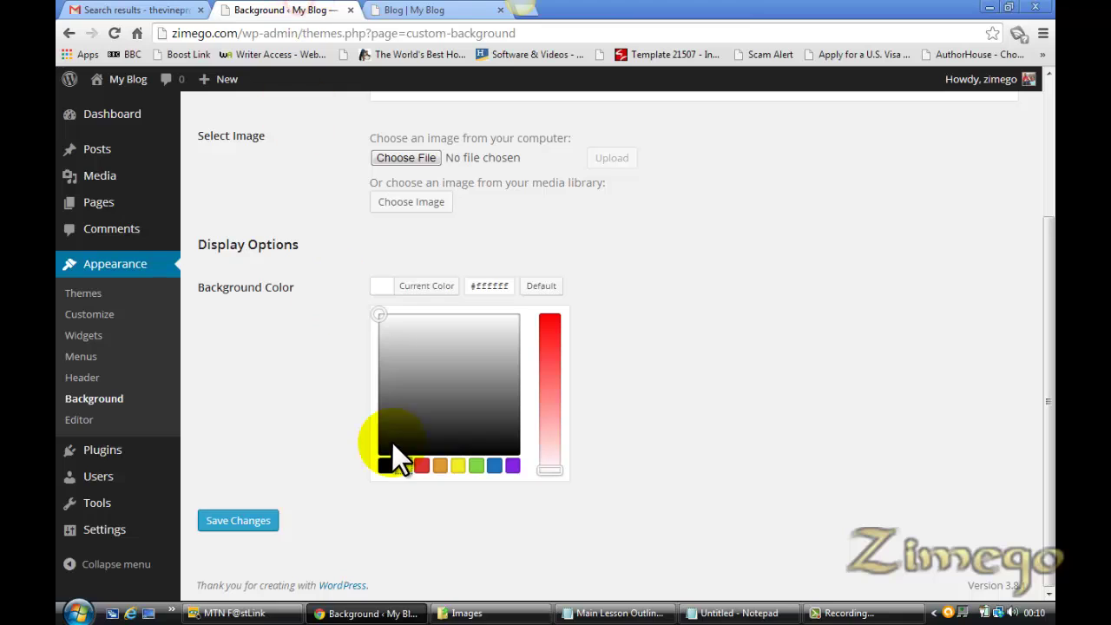
{"action": "left_click", "coordinate": [247, 522]}
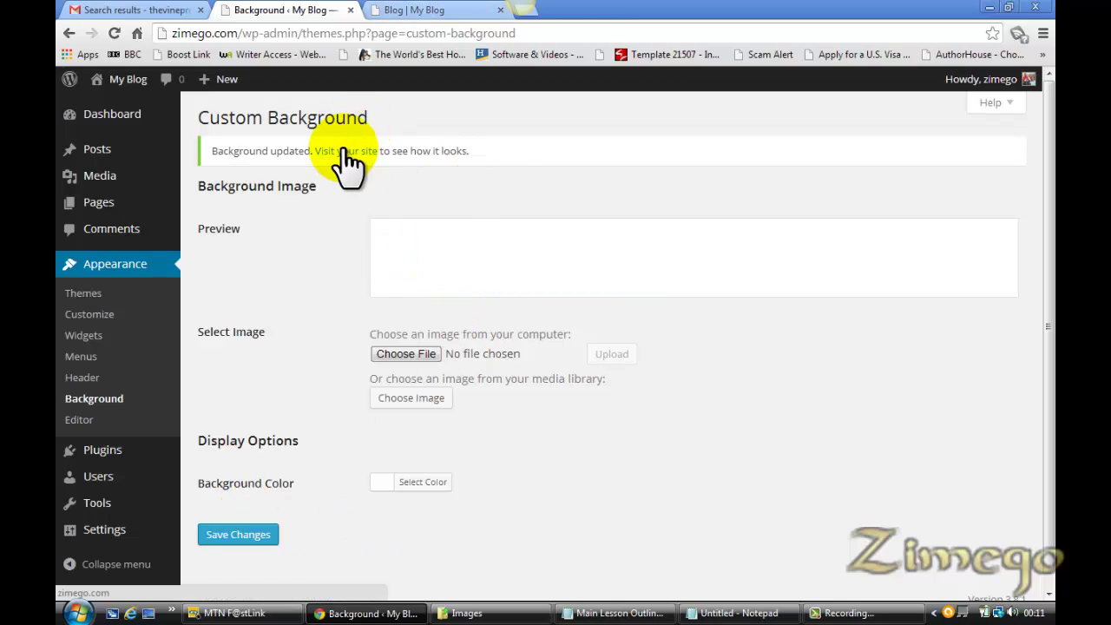
Open 'Visit your site' in a new tab and close the old Blog tab
{"action": "right_click", "coordinate": [346, 151]}
{"action": "left_click", "coordinate": [440, 154]}
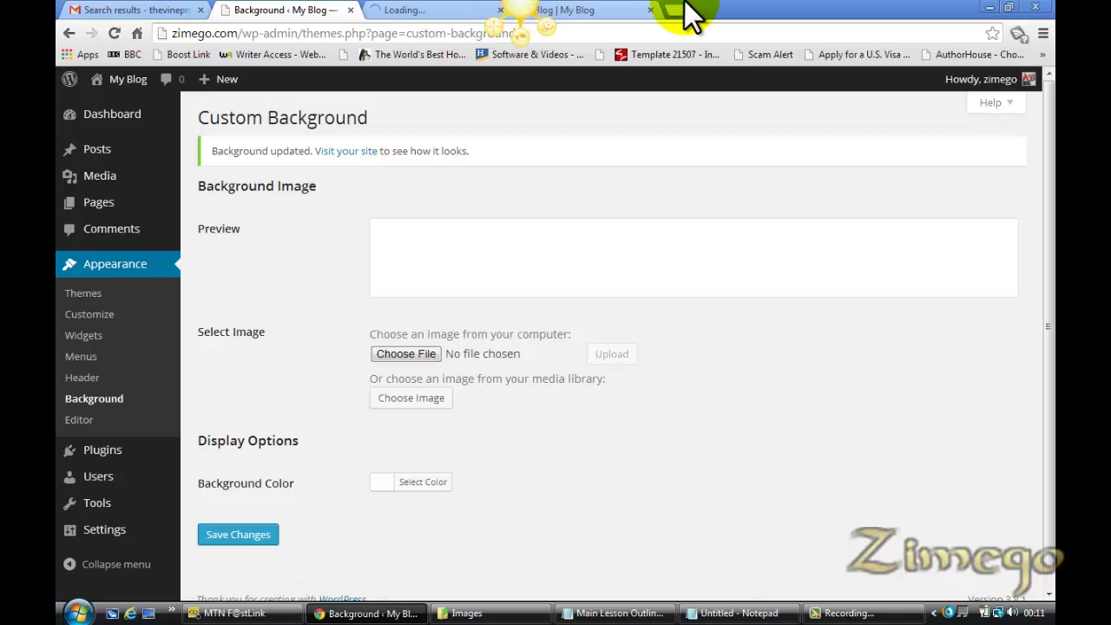
{"action": "left_click", "coordinate": [649, 10]}
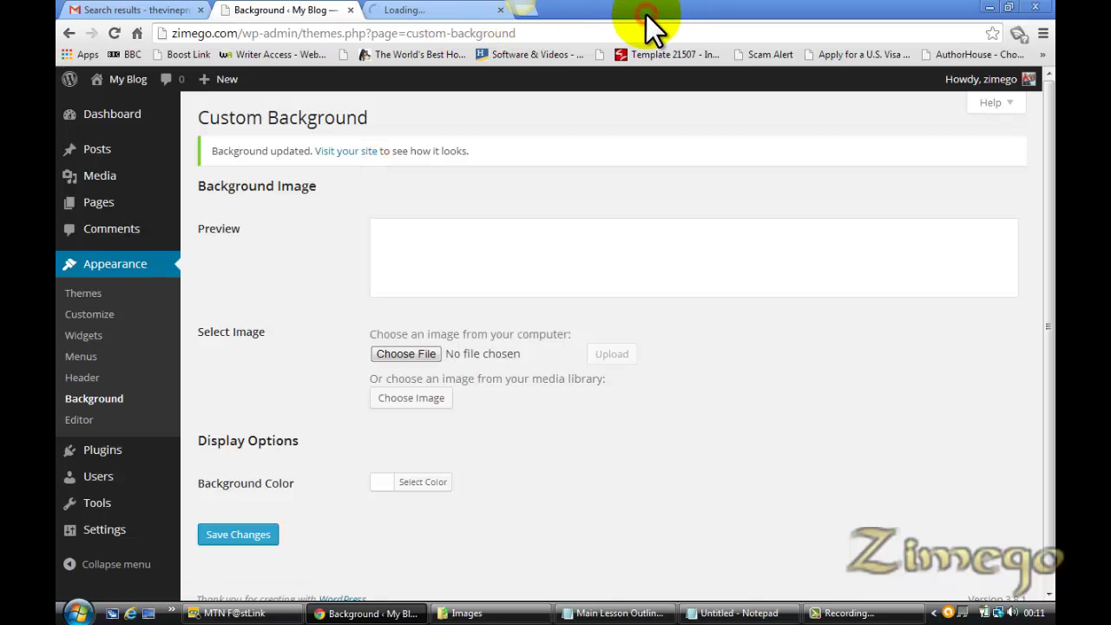
{"action": "left_click", "coordinate": [419, 13]}
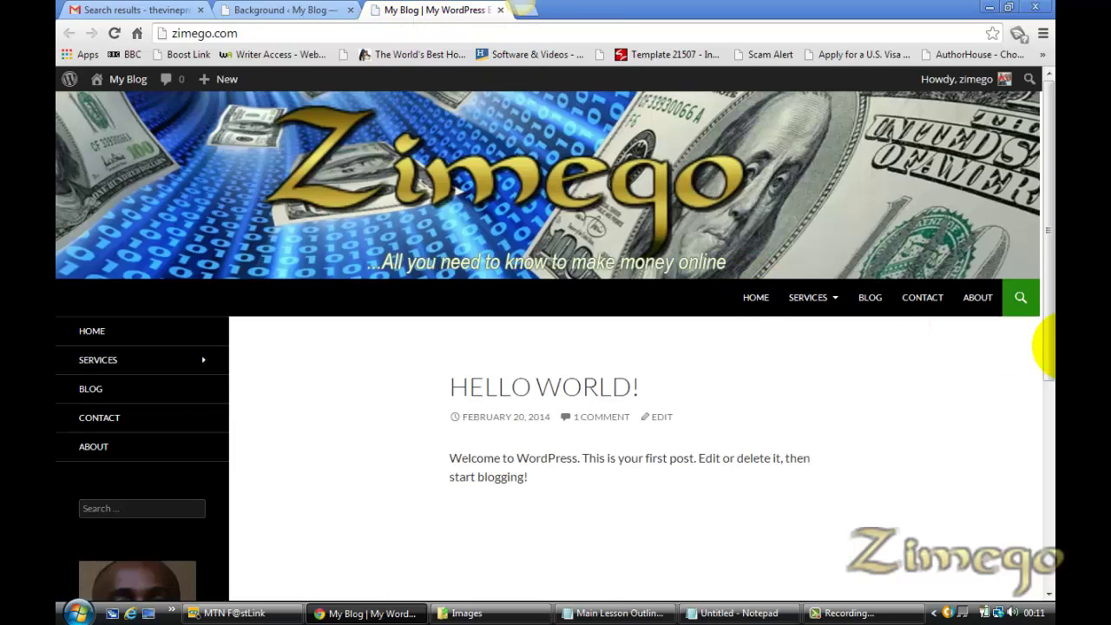
{"action": "left_click_drag", "start_coordinate": [1048, 347], "coordinate": [1048, 408]}
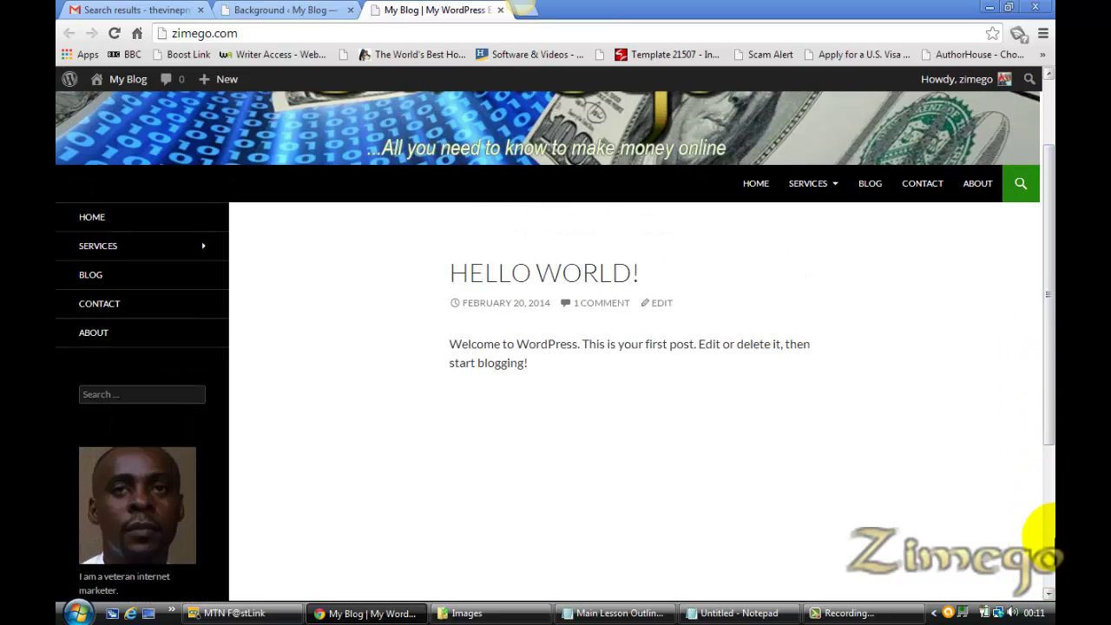
Pick the black swatch as the background colour in Custom Background
{"action": "left_click", "coordinate": [261, 12]}
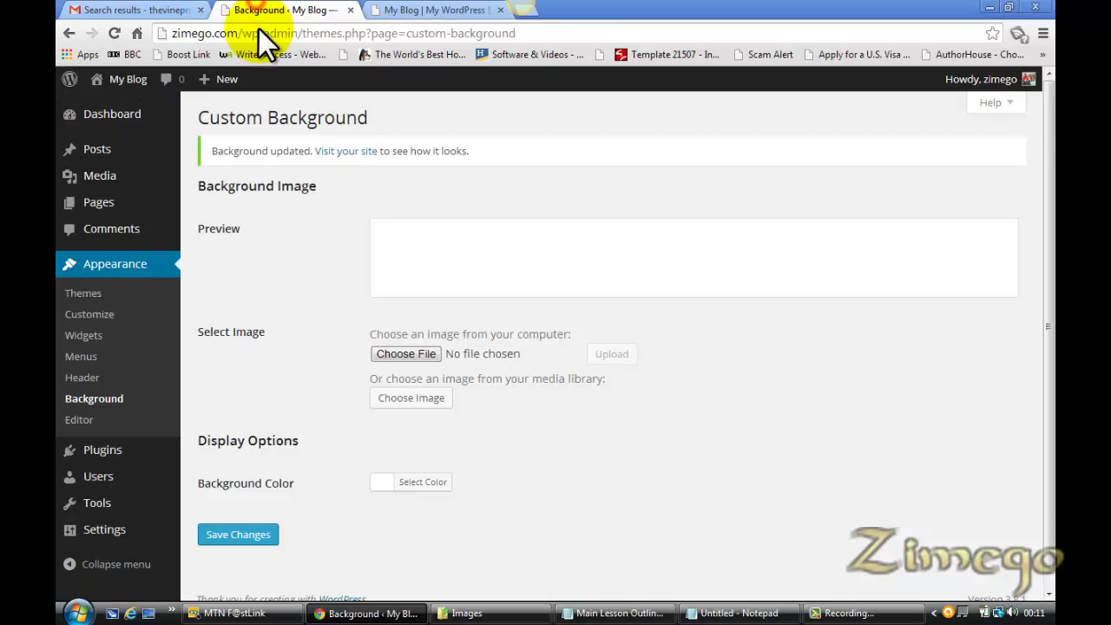
{"action": "left_click", "coordinate": [400, 484]}
{"action": "left_click_drag", "start_coordinate": [1052, 380], "coordinate": [1104, 520]}
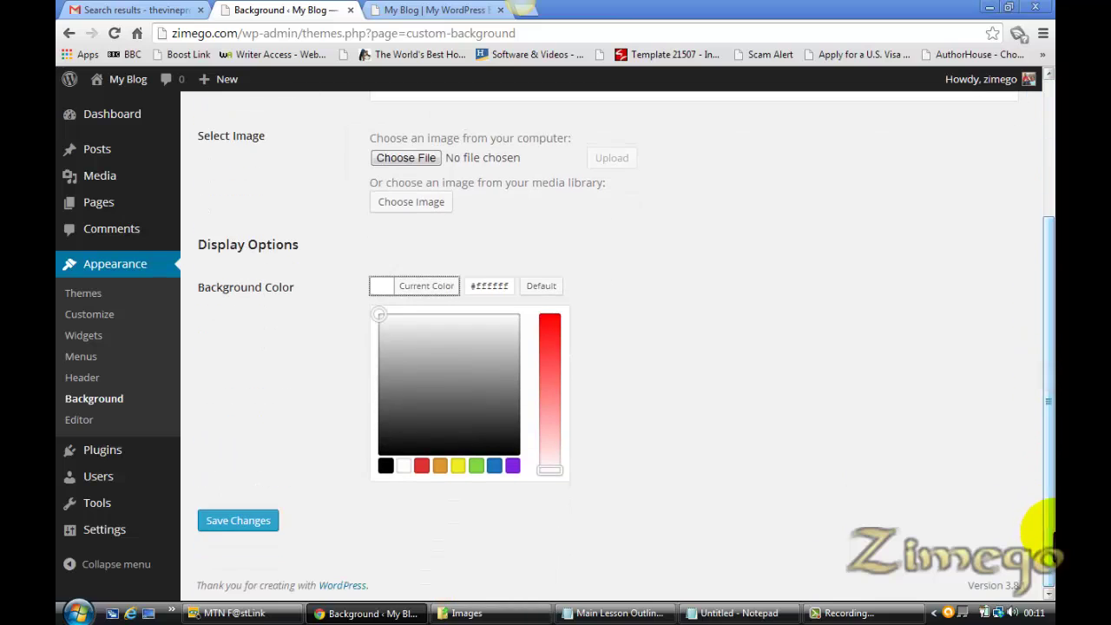
{"action": "left_click", "coordinate": [386, 467]}
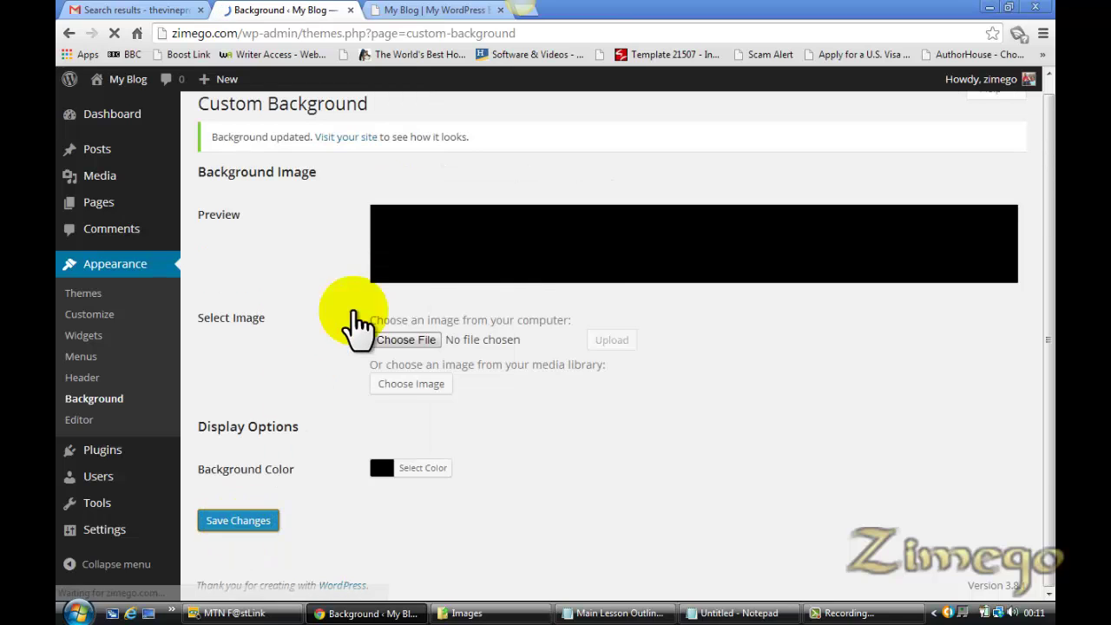
Check the live blog front page and reload it to show the black background
{"action": "left_click", "coordinate": [438, 11]}
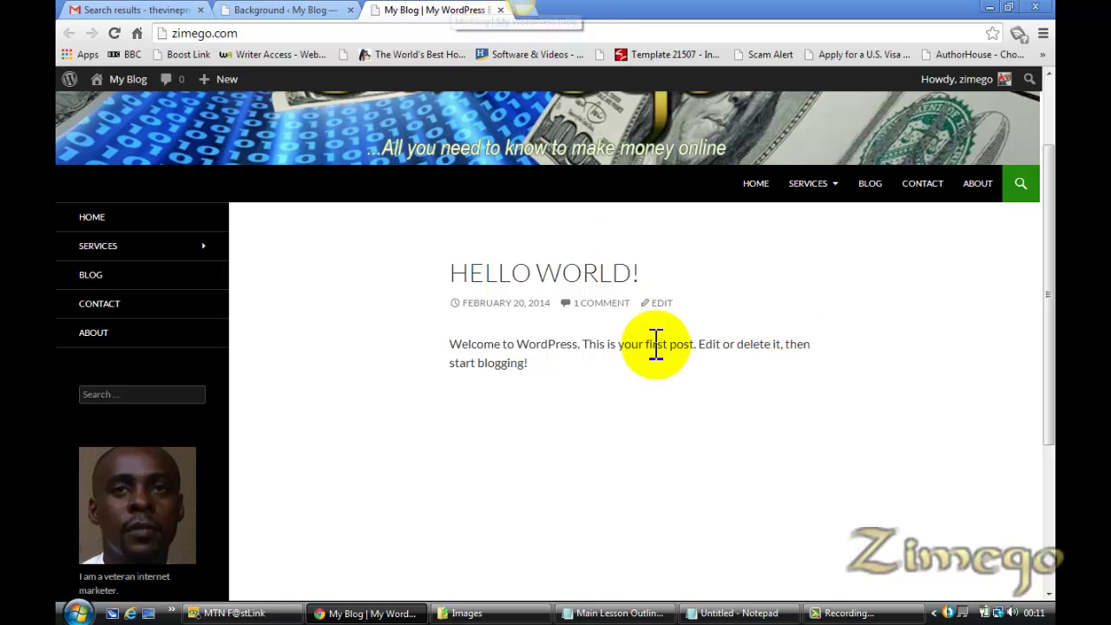
{"action": "scroll", "coordinate": [1047, 96], "scroll_direction": "up", "scroll_amount": 2}
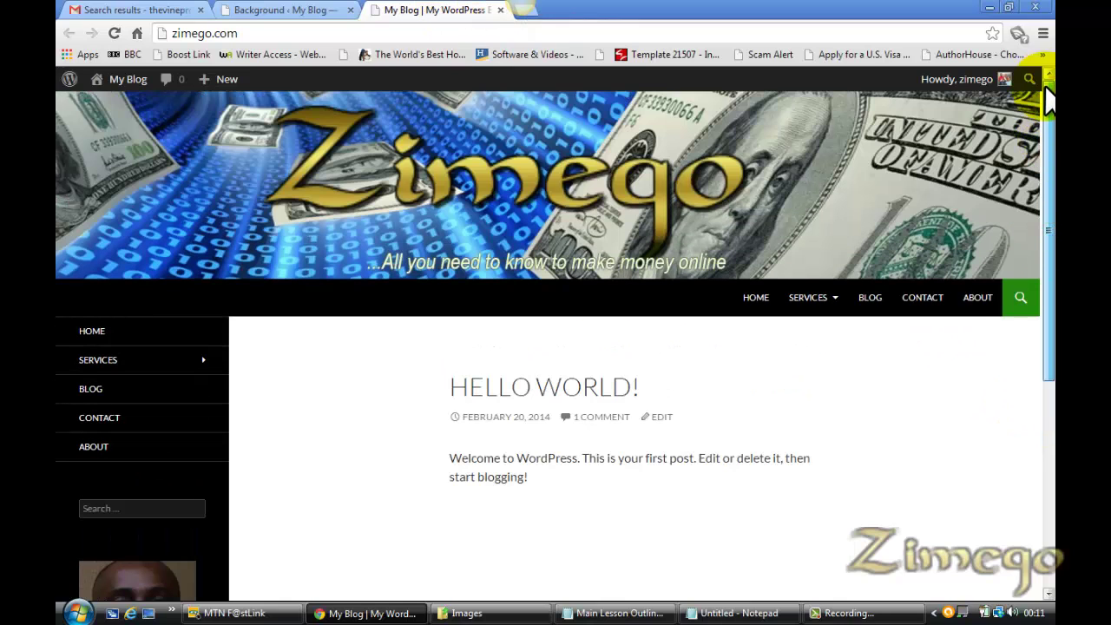
{"action": "left_click_drag", "start_coordinate": [1047, 96], "coordinate": [1036, 335]}
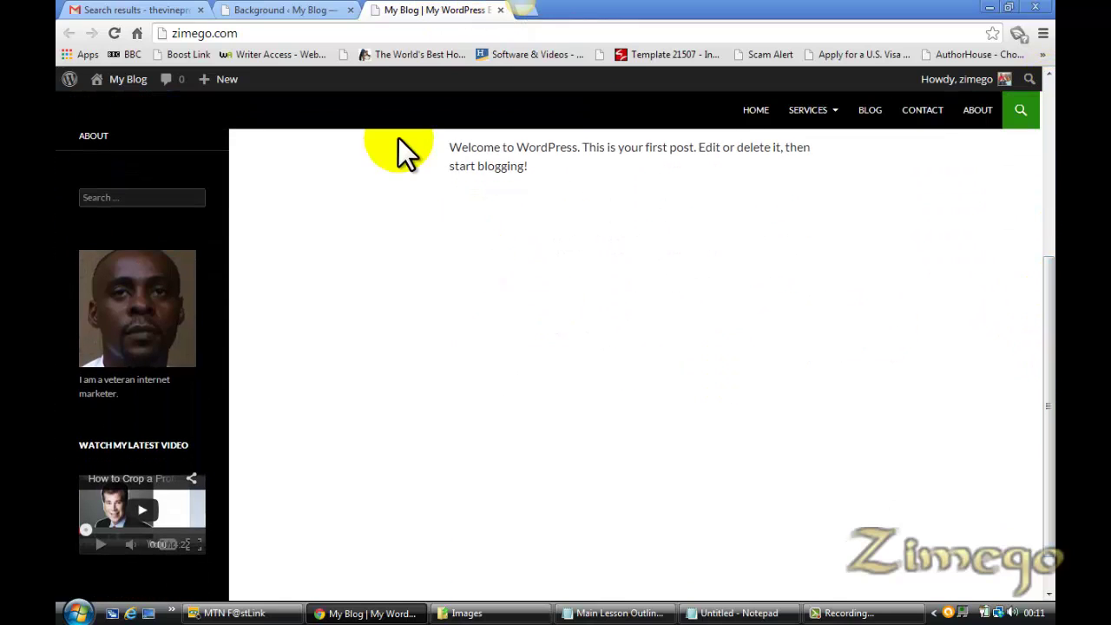
{"action": "left_click_drag", "start_coordinate": [1047, 363], "coordinate": [1050, 95]}
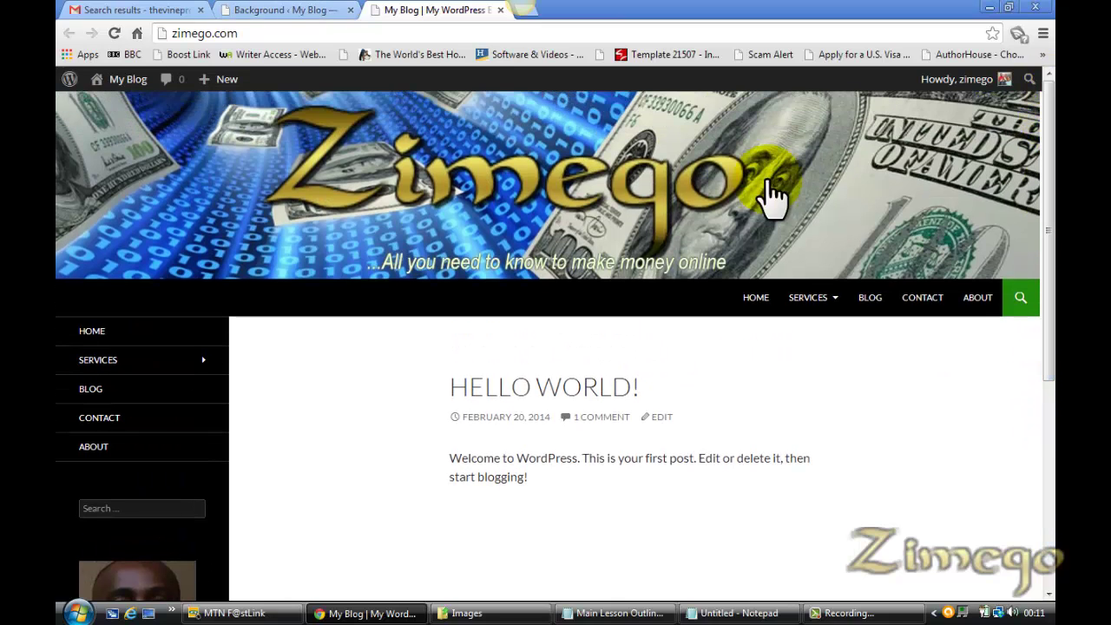
{"action": "left_click", "coordinate": [302, 13]}
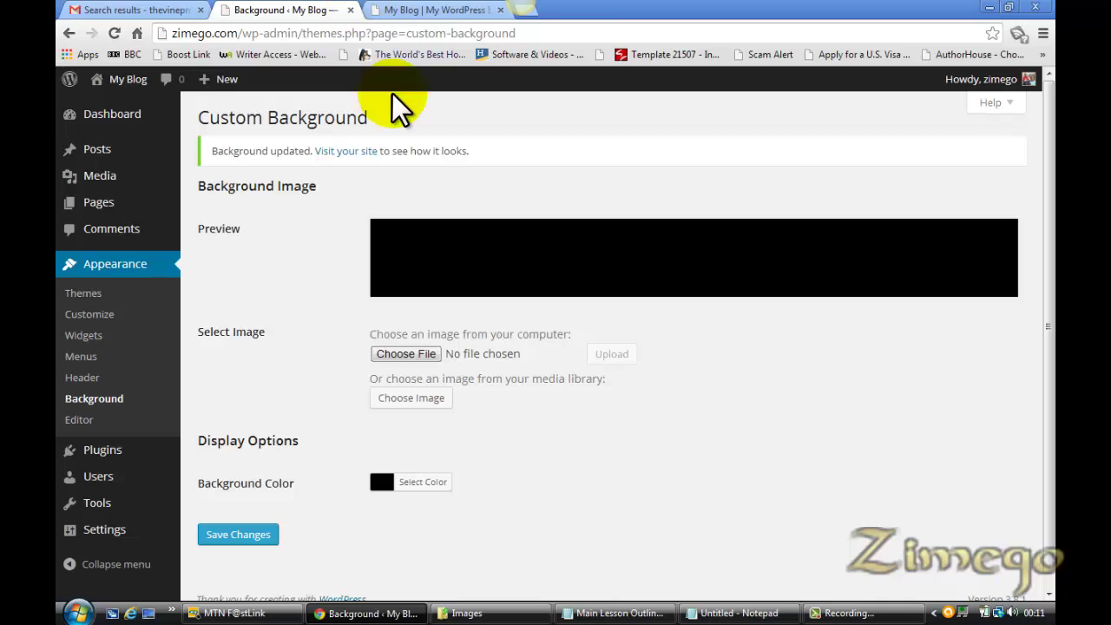
{"action": "left_click", "coordinate": [406, 8]}
{"action": "key", "text": "F5"}
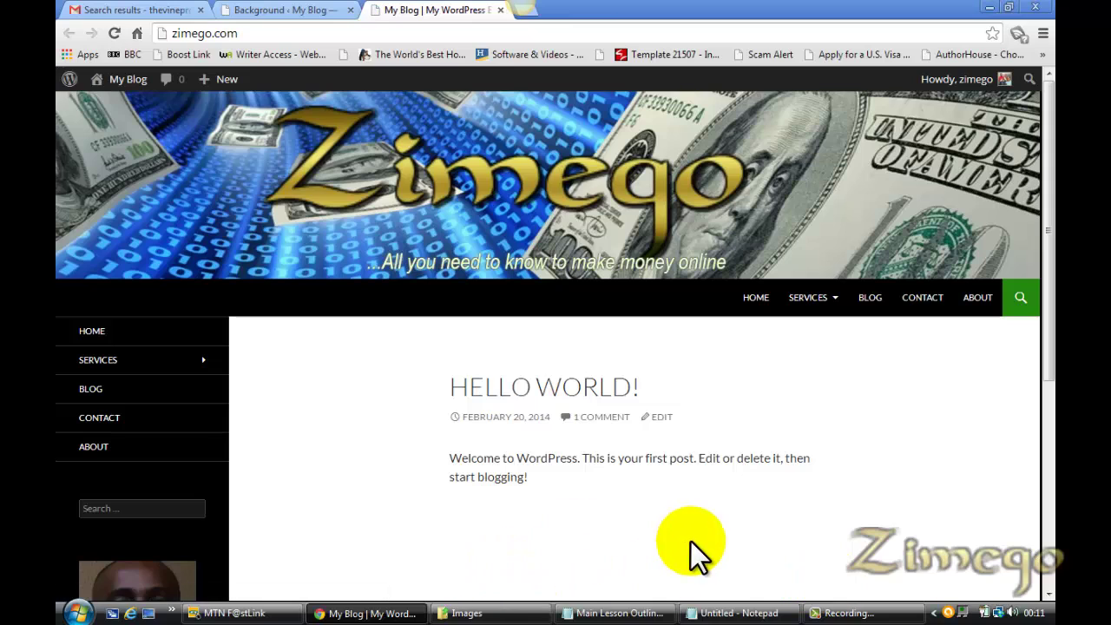
Read Step 9 on settings and passwords in the outline, then pause the screen recording
{"action": "left_click_drag", "start_coordinate": [1051, 379], "coordinate": [1042, 533]}
{"action": "left_click", "coordinate": [619, 612]}
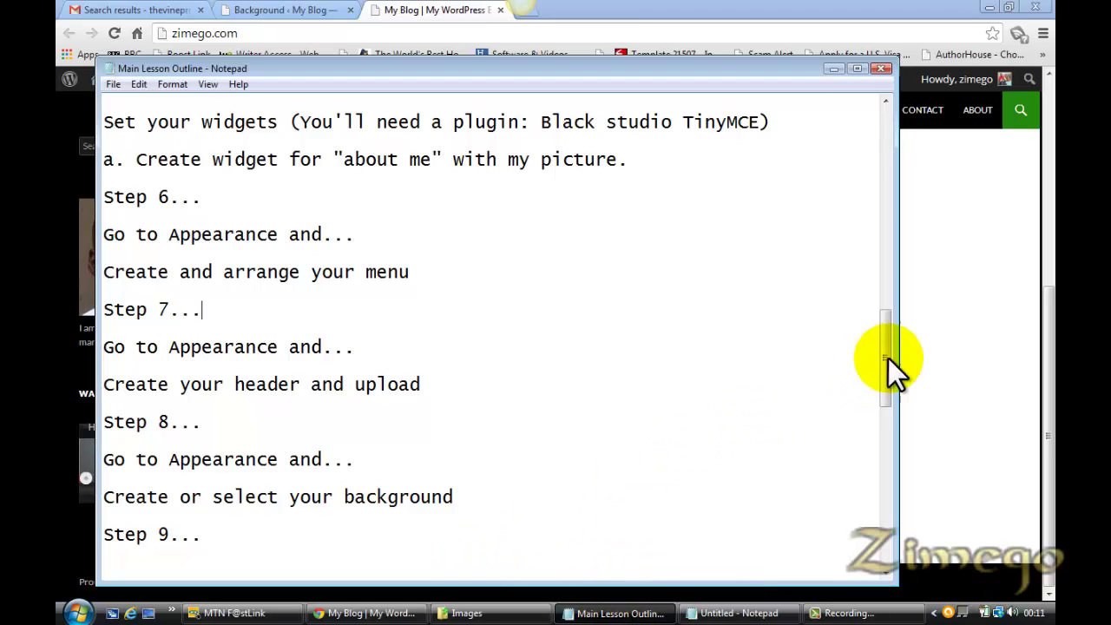
{"action": "left_click_drag", "start_coordinate": [880, 382], "coordinate": [886, 421]}
{"action": "left_click", "coordinate": [862, 615]}
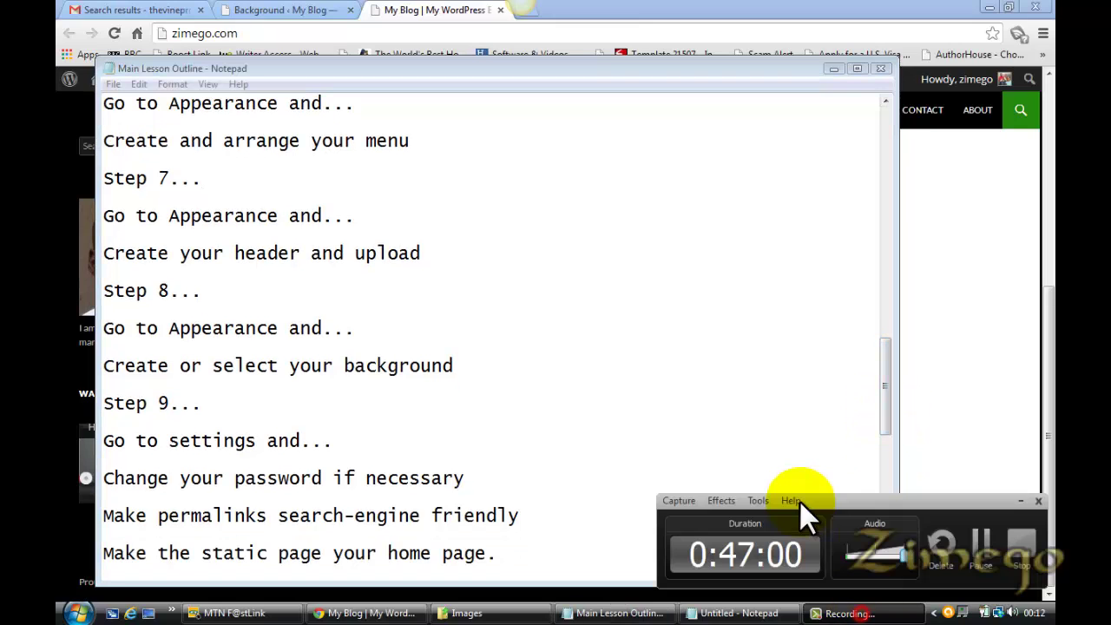
{"action": "left_click", "coordinate": [986, 548]}
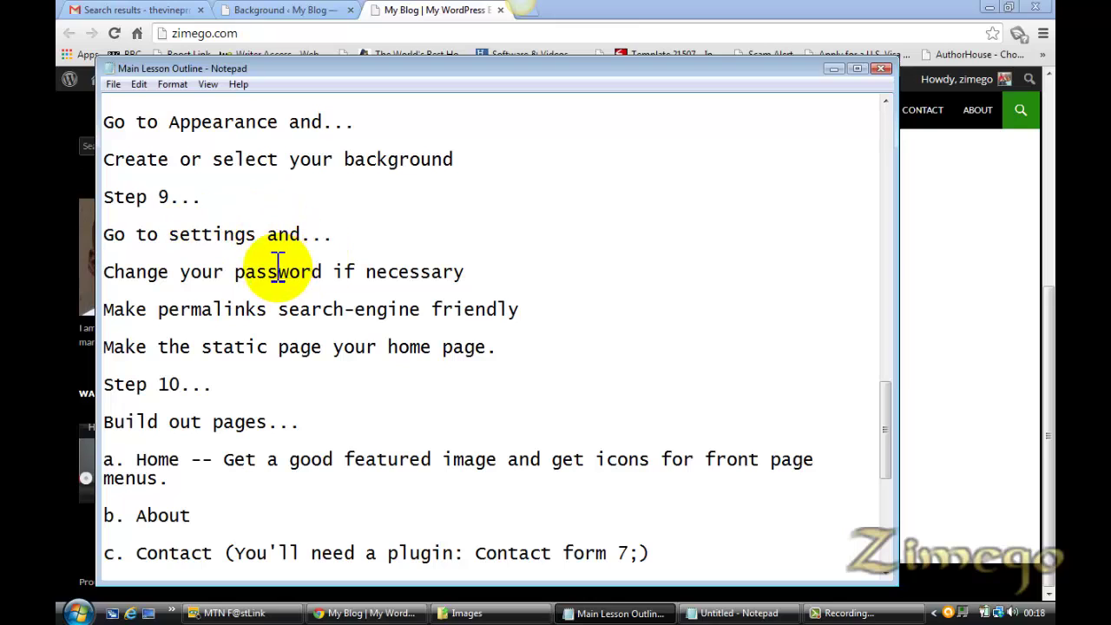
Glance at the outline once more and return to the Custom Background page
{"action": "left_click", "coordinate": [308, 11]}
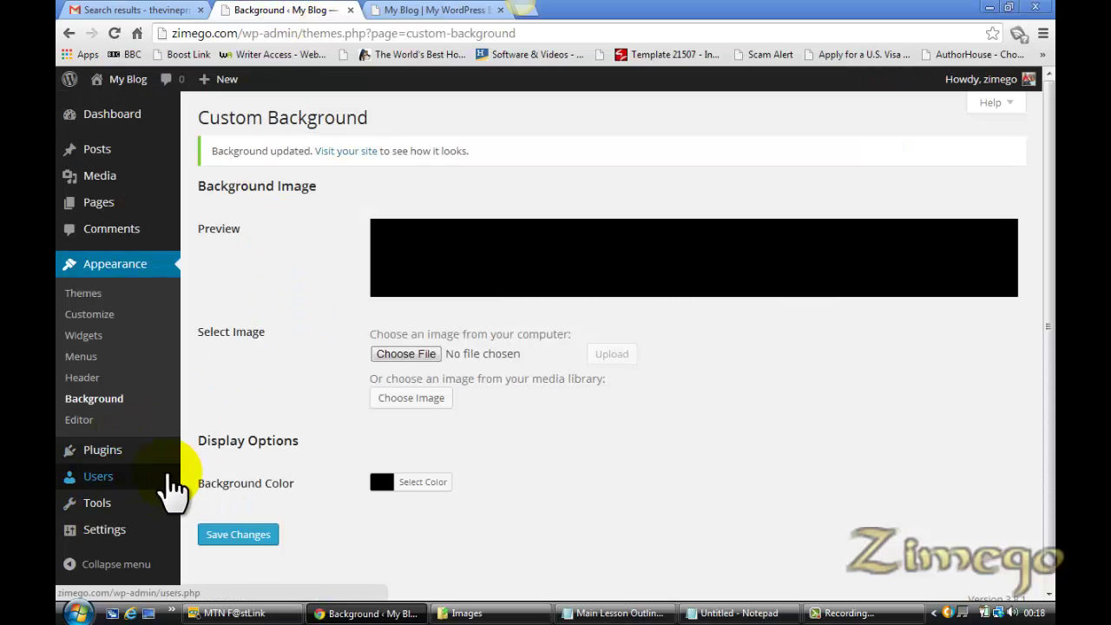
{"action": "mouse_move", "coordinate": [124, 533]}
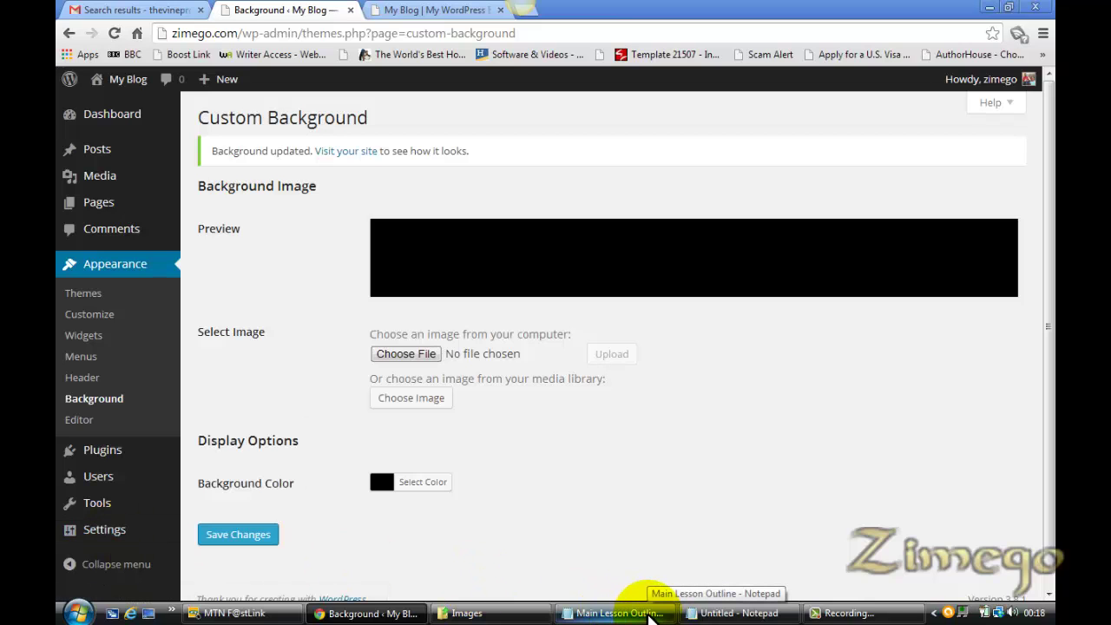
{"action": "left_click", "coordinate": [646, 615]}
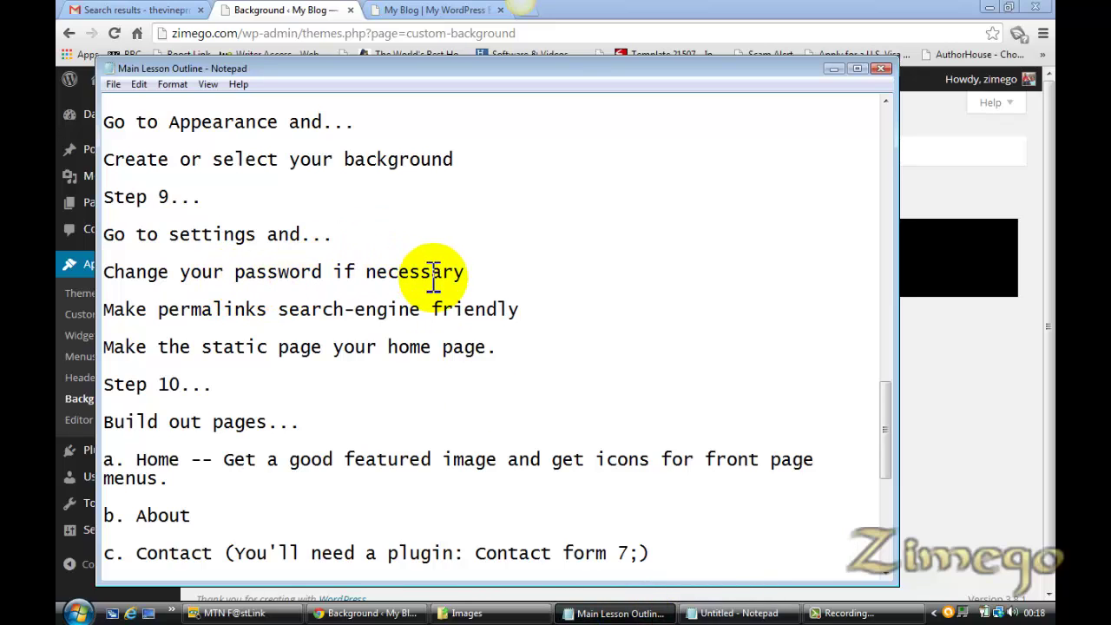
{"action": "left_click", "coordinate": [290, 11]}
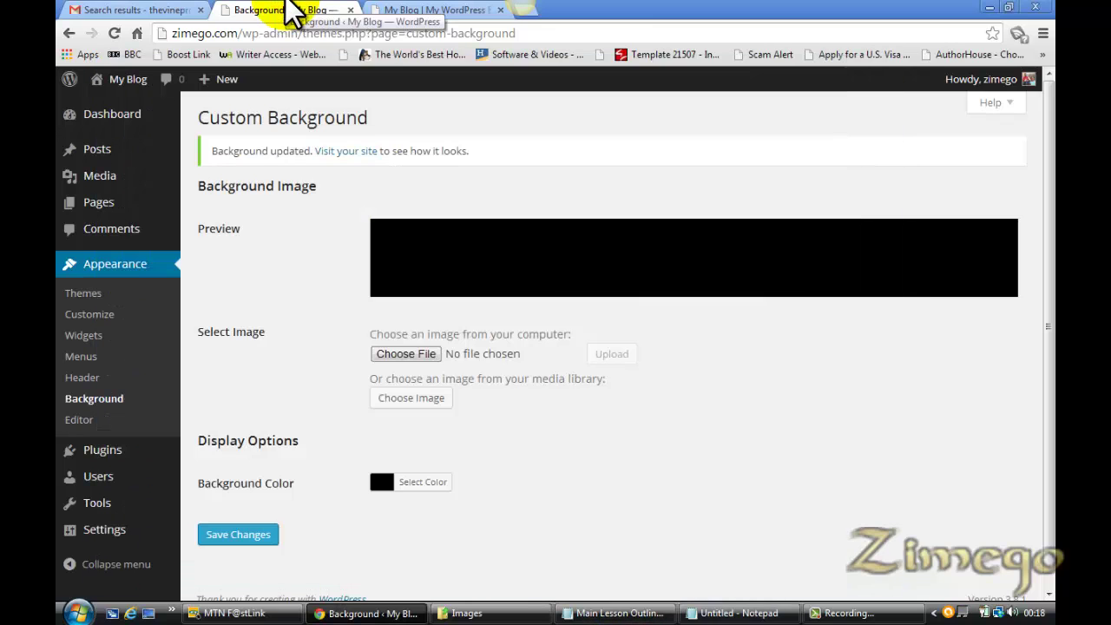
Open Users > Your Profile and scroll through its name, contact and password fields
{"action": "mouse_move", "coordinate": [128, 493]}
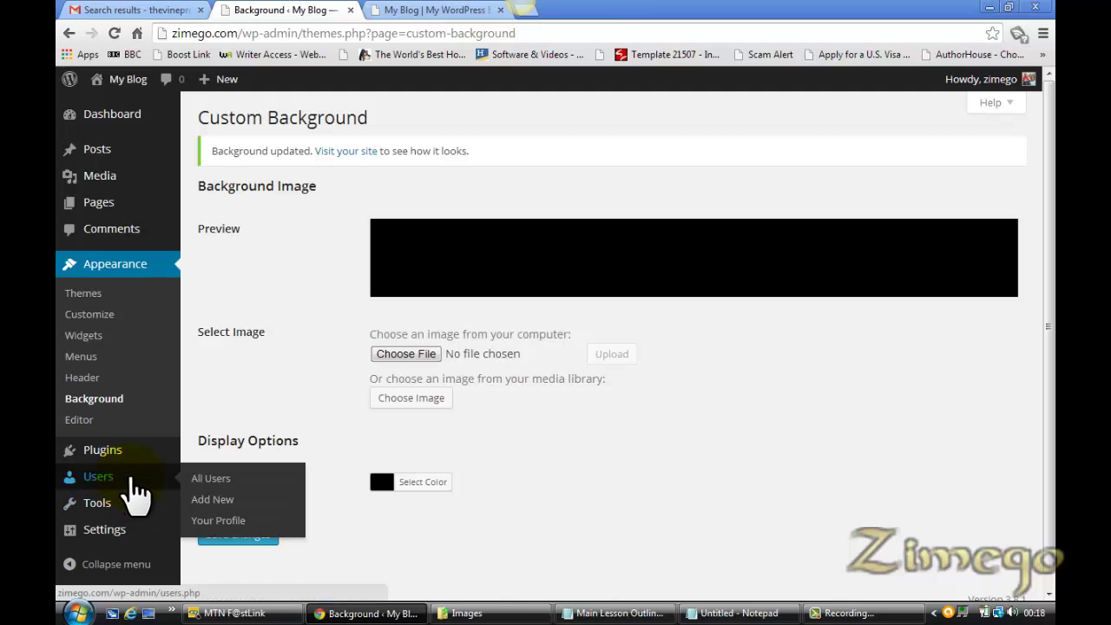
{"action": "mouse_move", "coordinate": [124, 542]}
{"action": "left_click", "coordinate": [221, 520]}
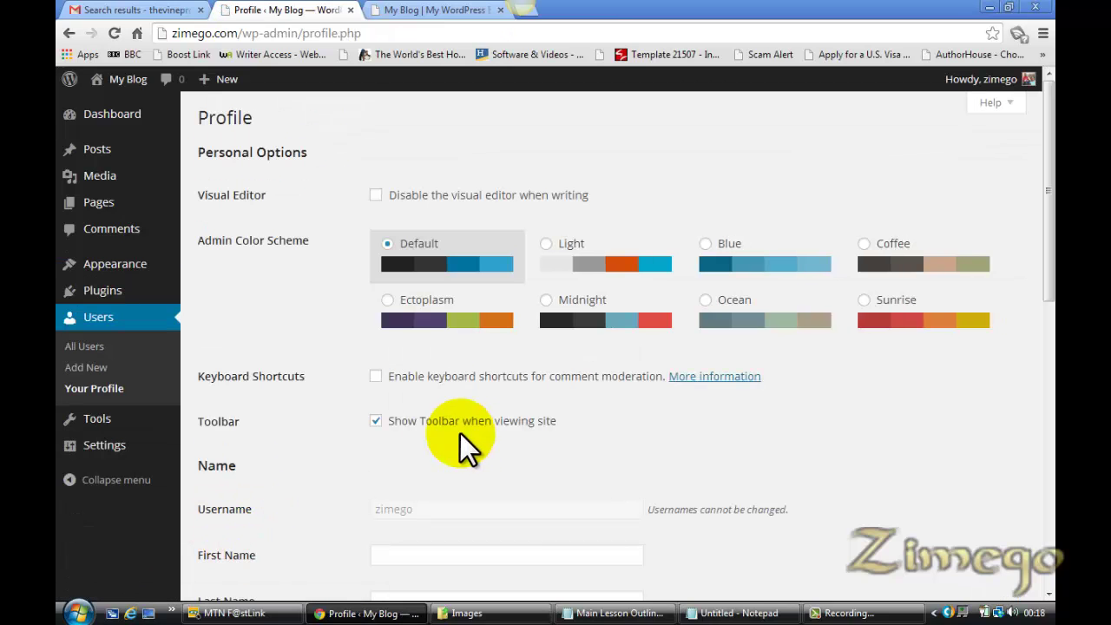
{"action": "left_click_drag", "start_coordinate": [1050, 225], "coordinate": [1044, 513]}
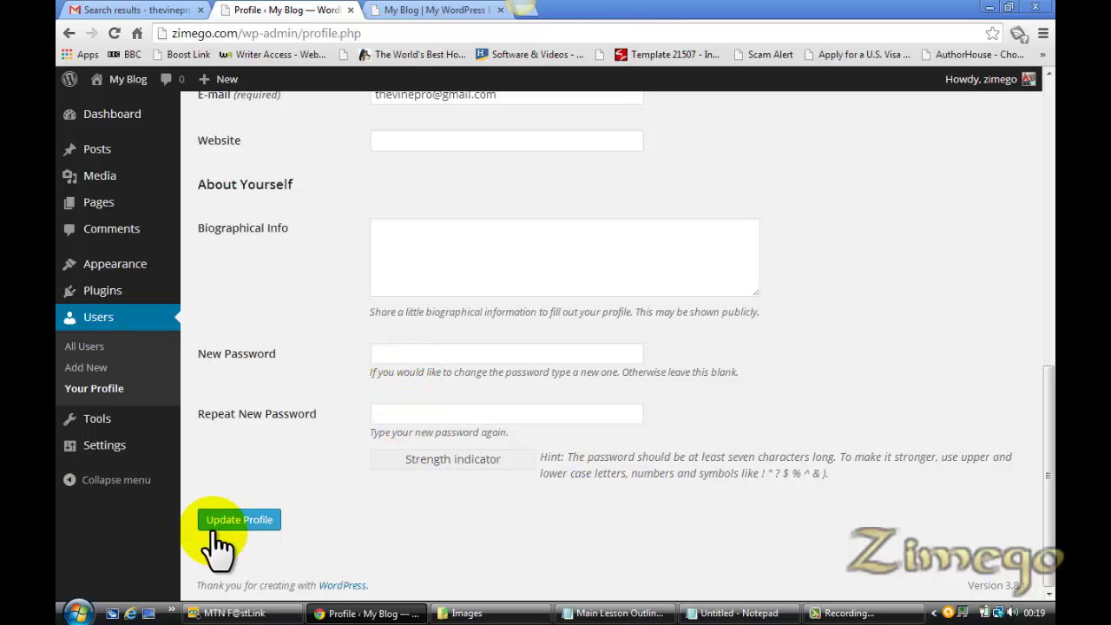
{"action": "left_click_drag", "start_coordinate": [1045, 475], "coordinate": [1033, 153]}
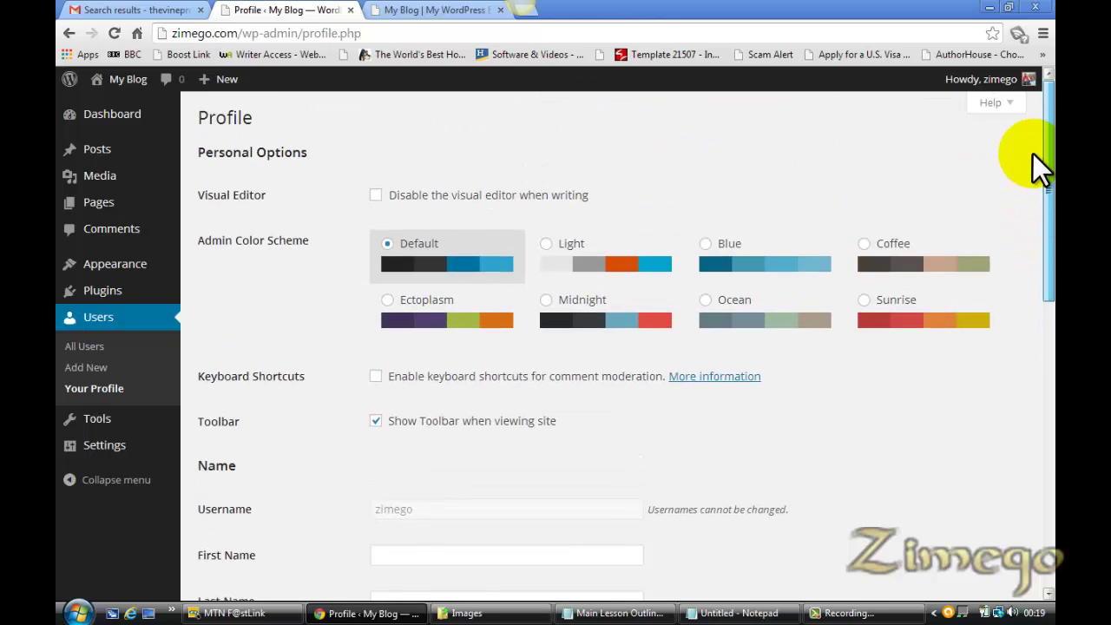
{"action": "left_click_drag", "start_coordinate": [1046, 224], "coordinate": [1048, 384]}
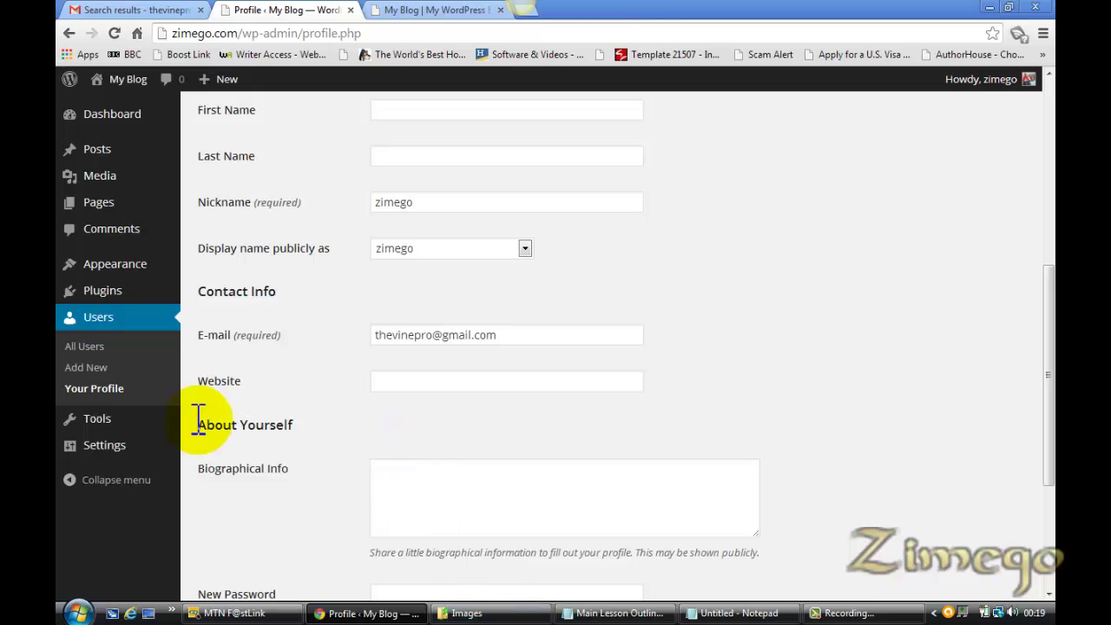
Check the lesson outline, then return to the profile page toward the Settings menu
{"action": "left_click", "coordinate": [611, 615]}
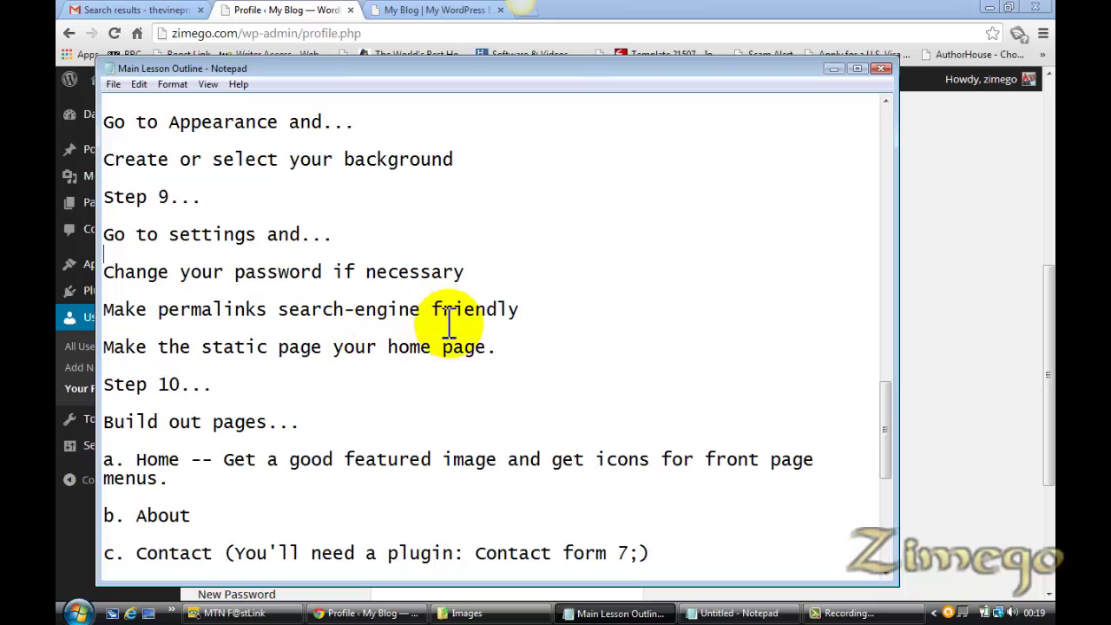
{"action": "left_click", "coordinate": [322, 12]}
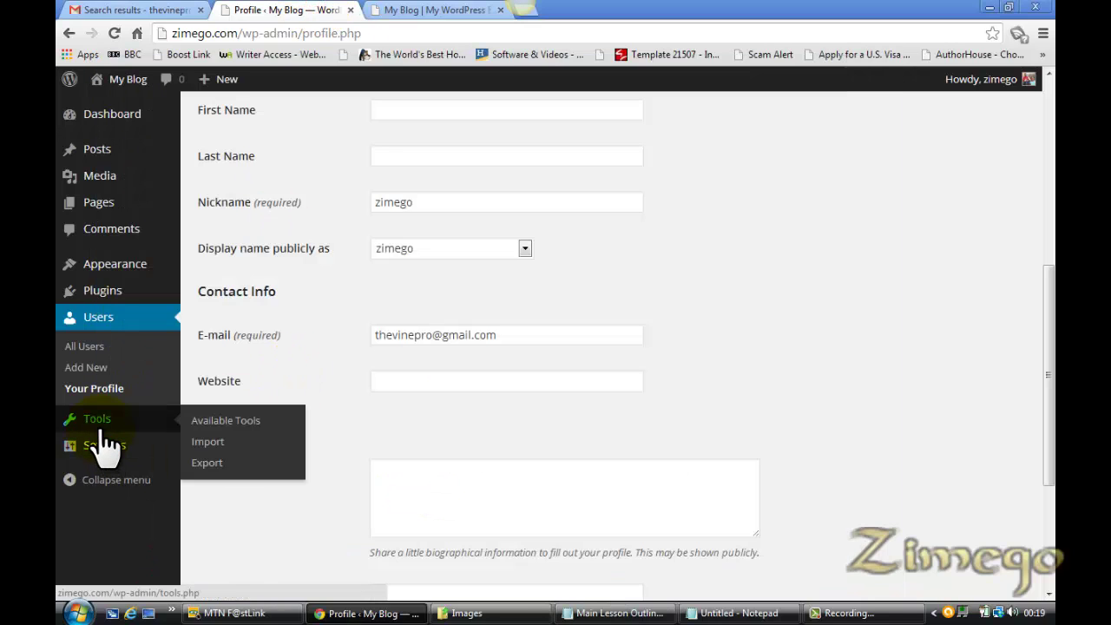
{"action": "mouse_move", "coordinate": [124, 459]}
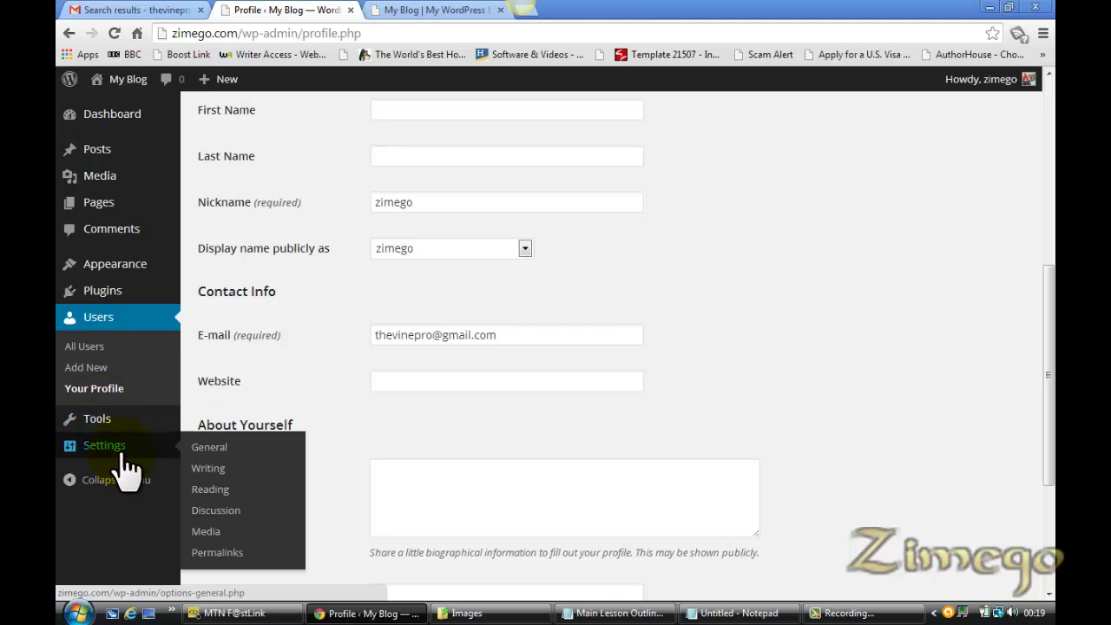
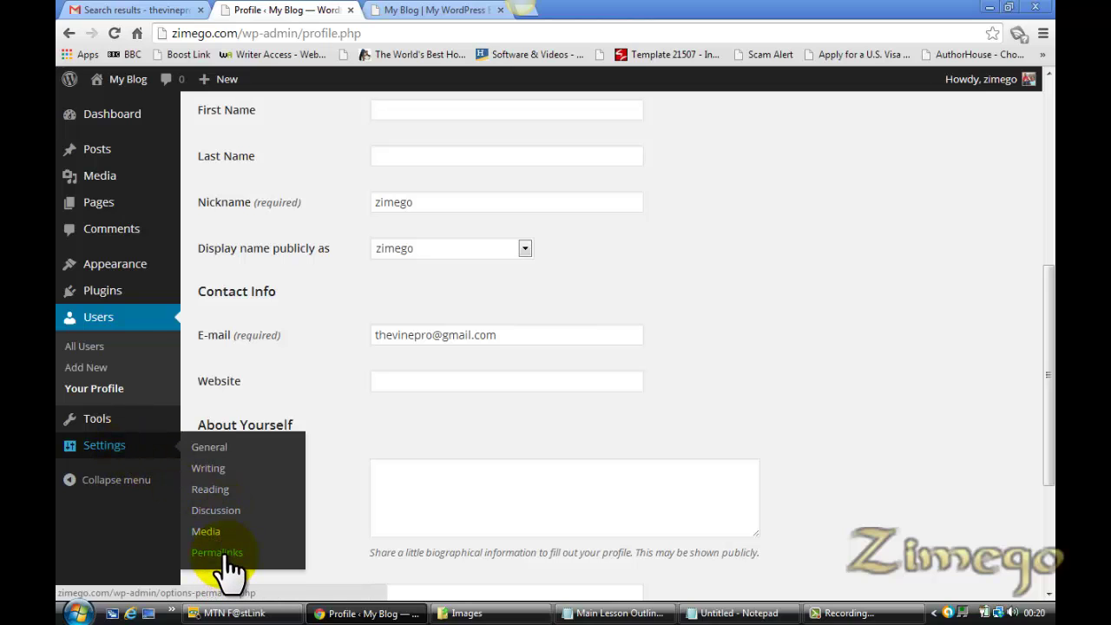
Open Permalink Settings and view the live Hosting page at its default ?p=123-style address
{"action": "left_click", "coordinate": [223, 553]}
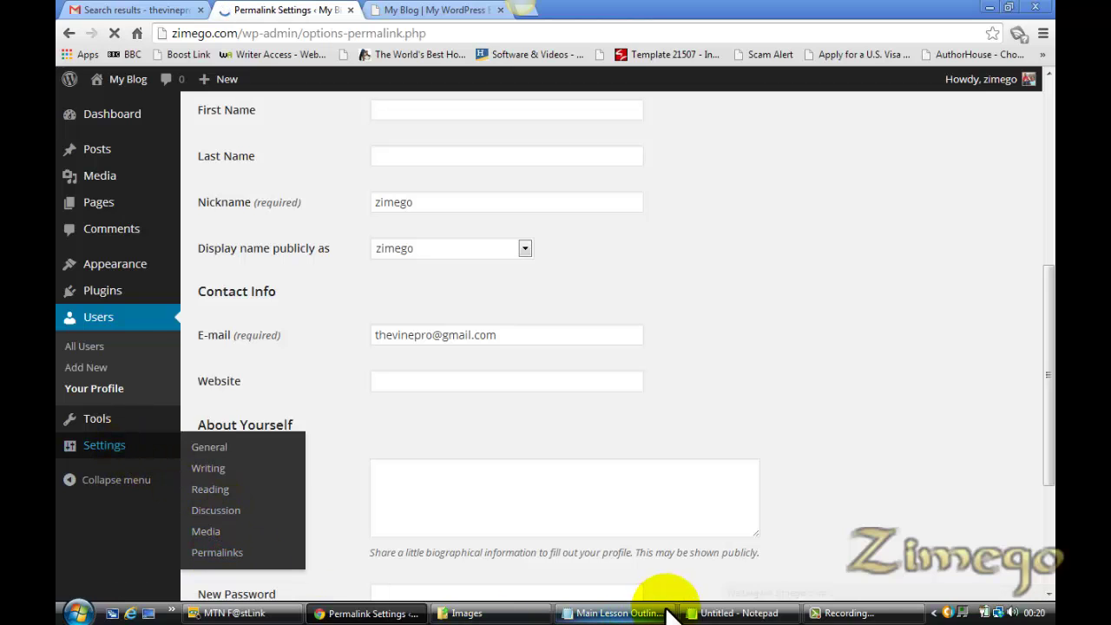
{"action": "left_click", "coordinate": [633, 611]}
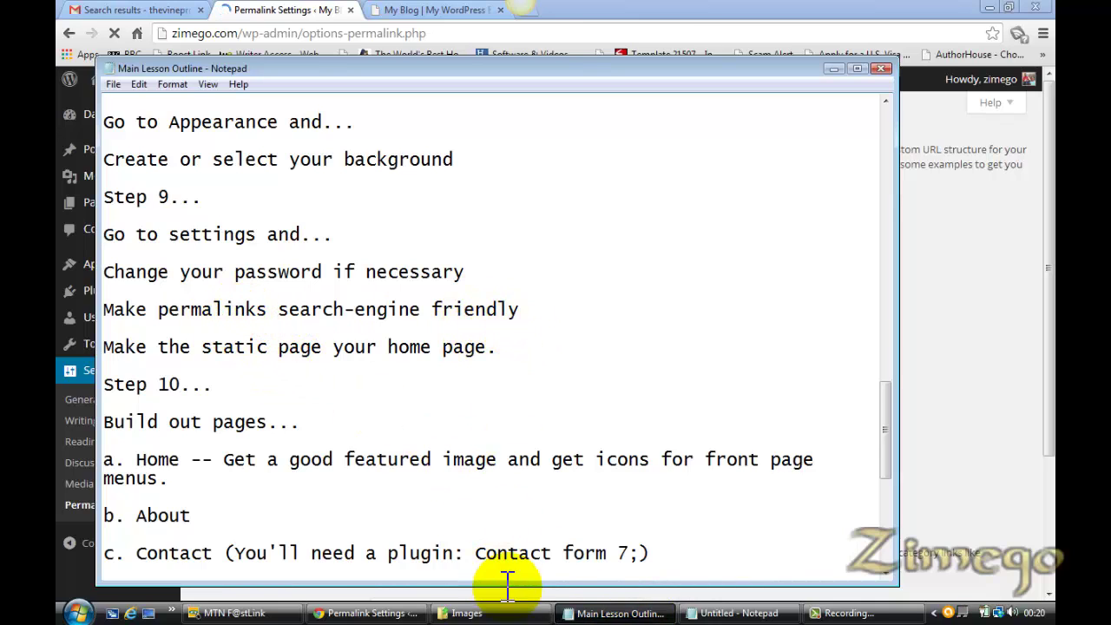
{"action": "left_click", "coordinate": [351, 611]}
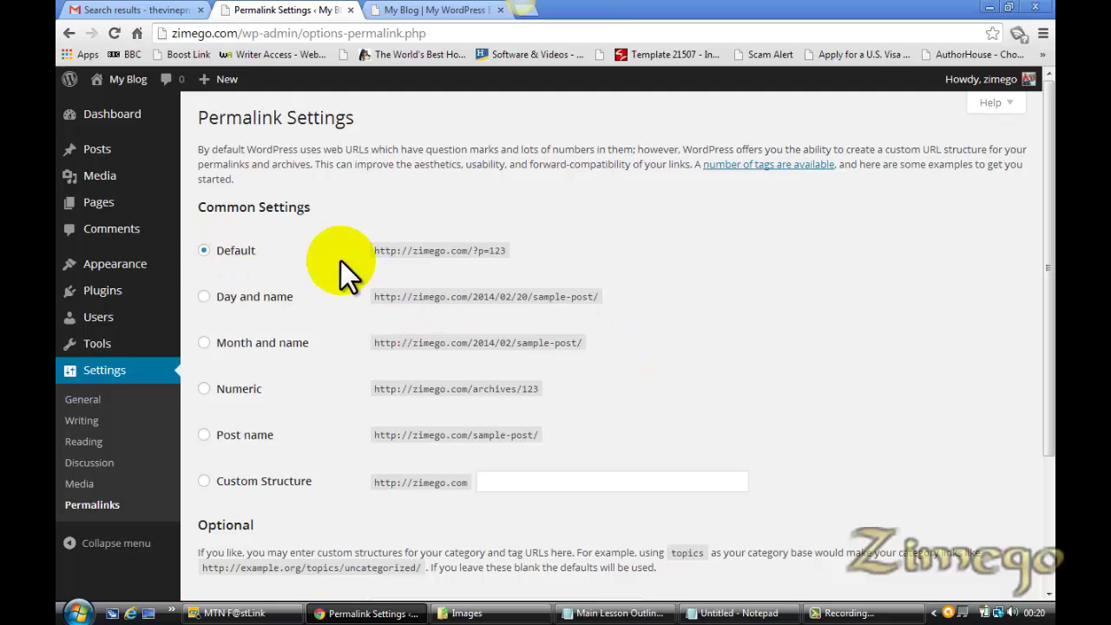
{"action": "left_click", "coordinate": [426, 11]}
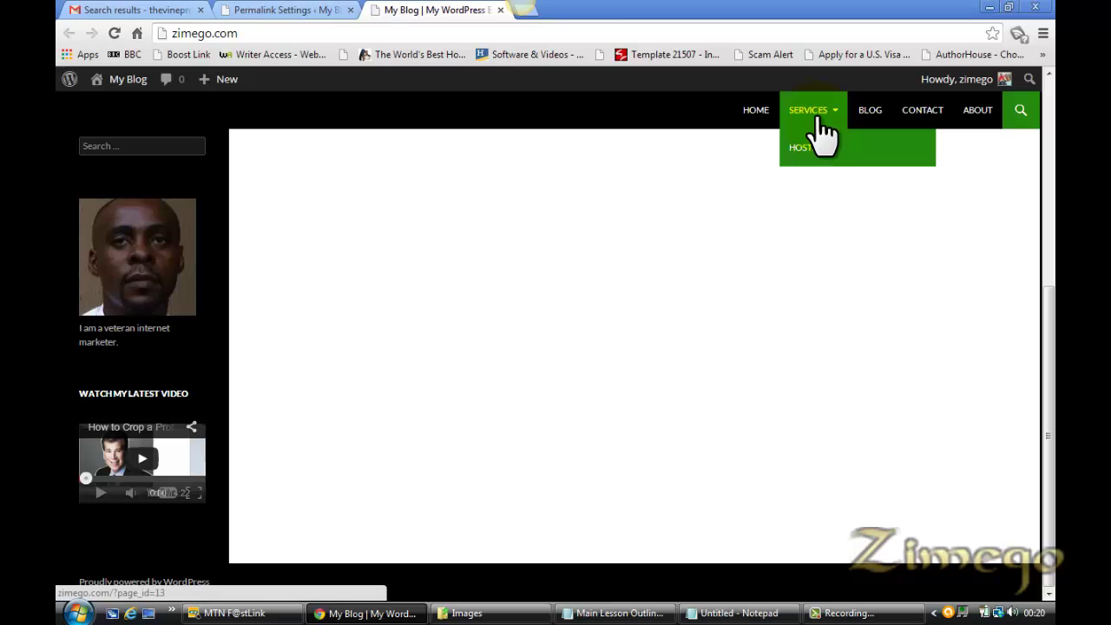
{"action": "mouse_move", "coordinate": [815, 120]}
{"action": "left_click", "coordinate": [810, 150]}
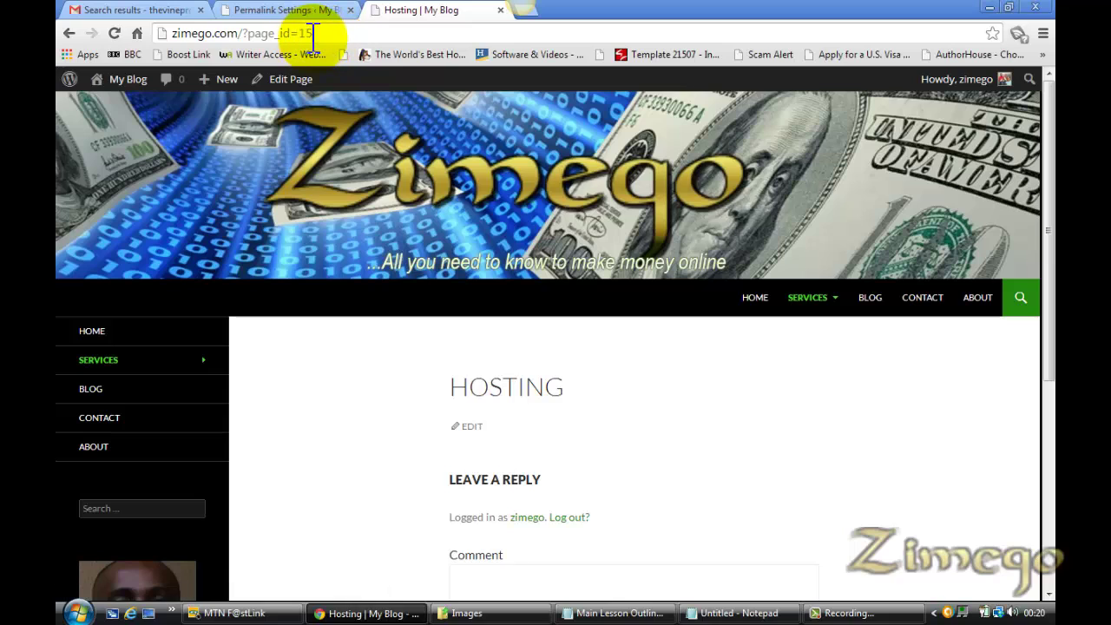
{"action": "left_click", "coordinate": [293, 10]}
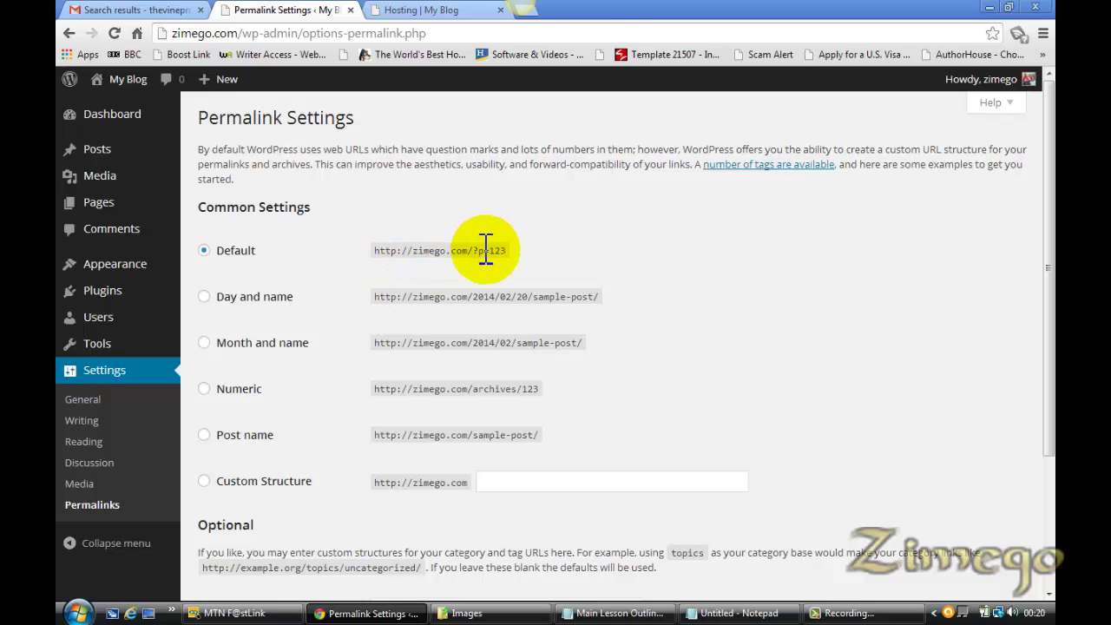
Switch permalinks to Post name, save, and reload the Hosting page to see /hosting/
{"action": "left_click", "coordinate": [202, 435]}
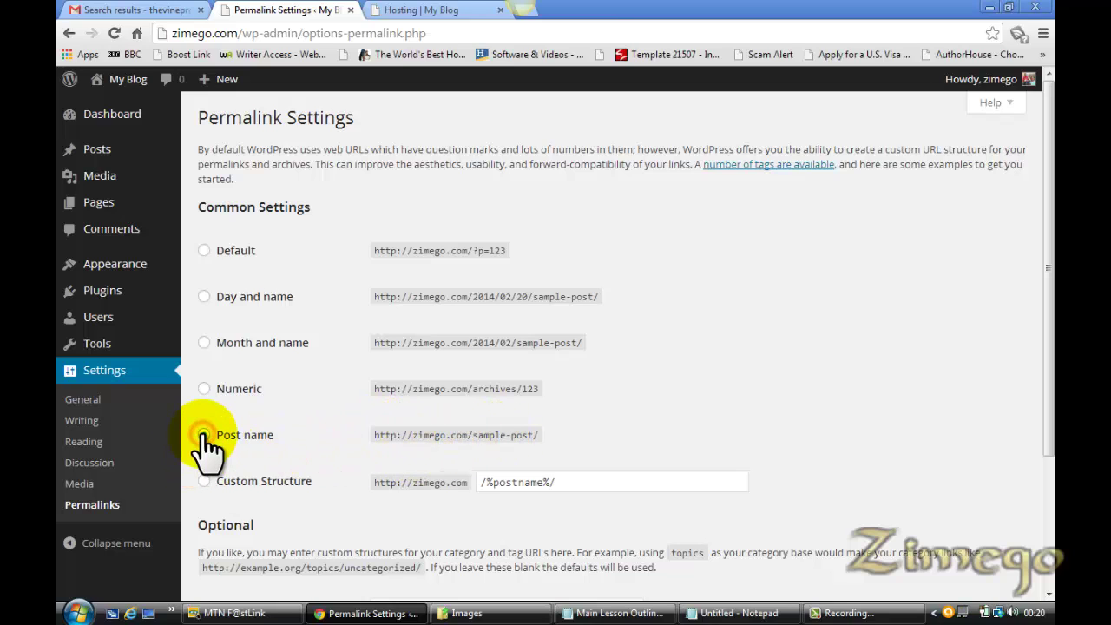
{"action": "left_click_drag", "start_coordinate": [1047, 387], "coordinate": [1048, 529]}
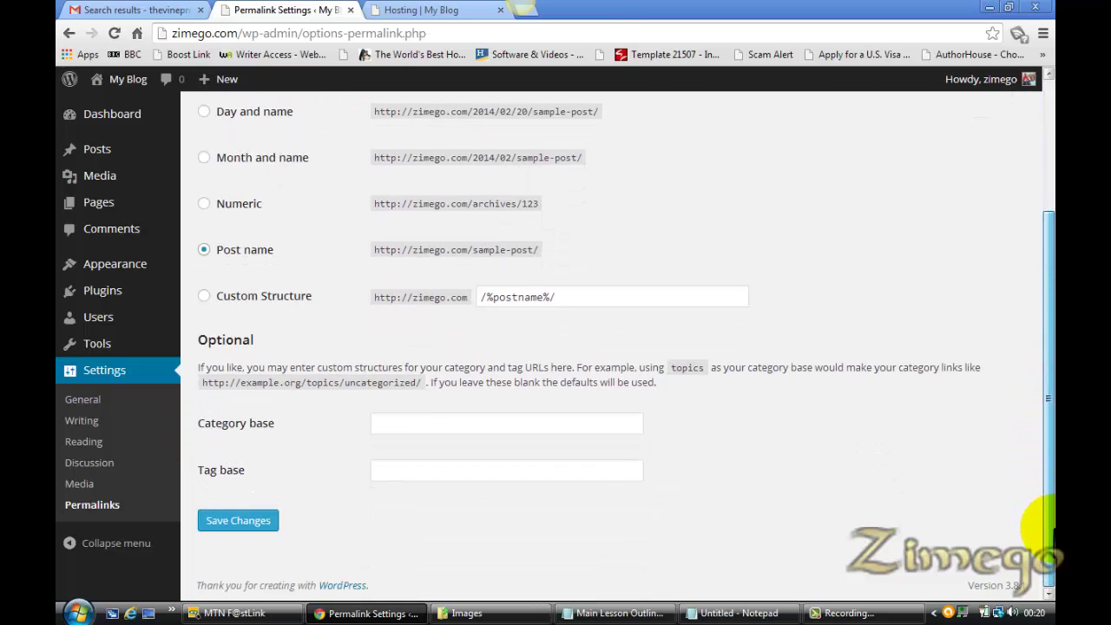
{"action": "left_click", "coordinate": [252, 521]}
{"action": "left_click", "coordinate": [434, 11]}
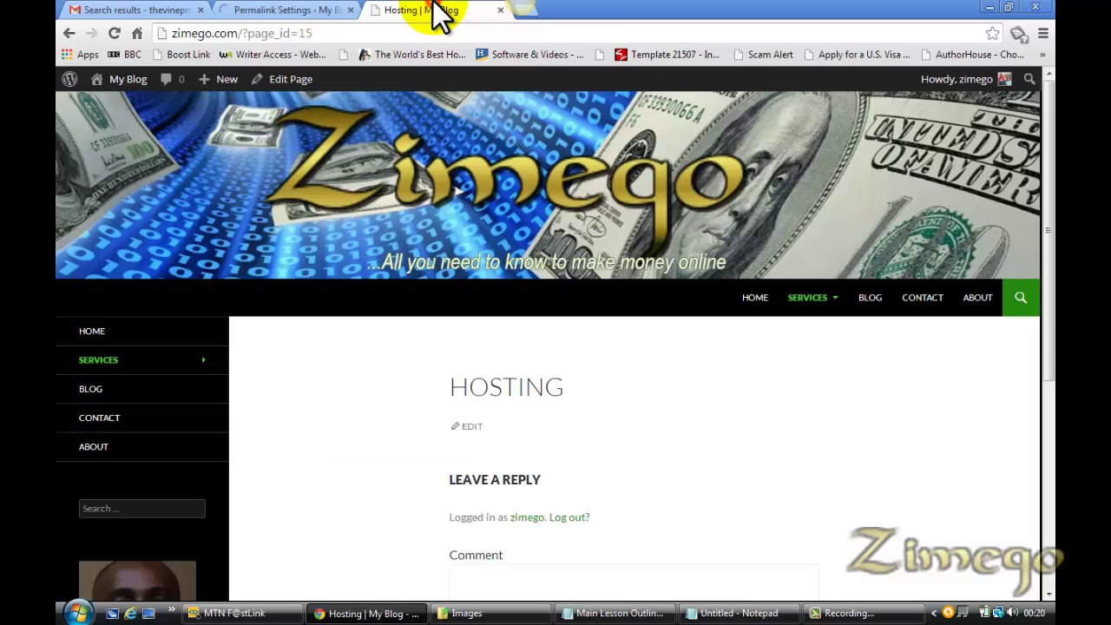
{"action": "left_click", "coordinate": [277, 12]}
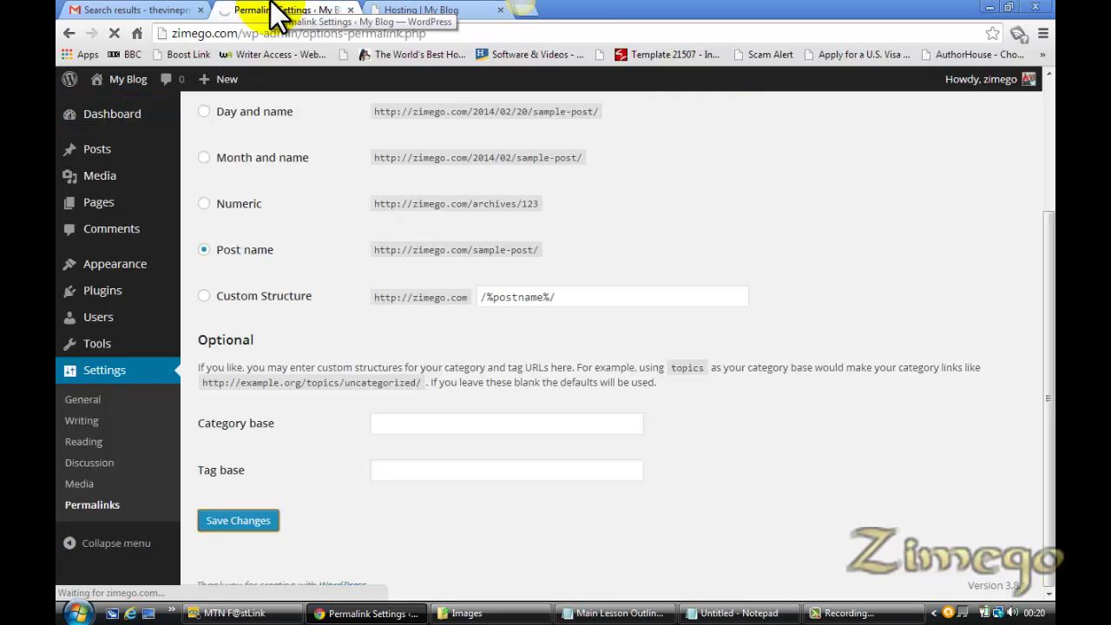
{"action": "left_click", "coordinate": [397, 11]}
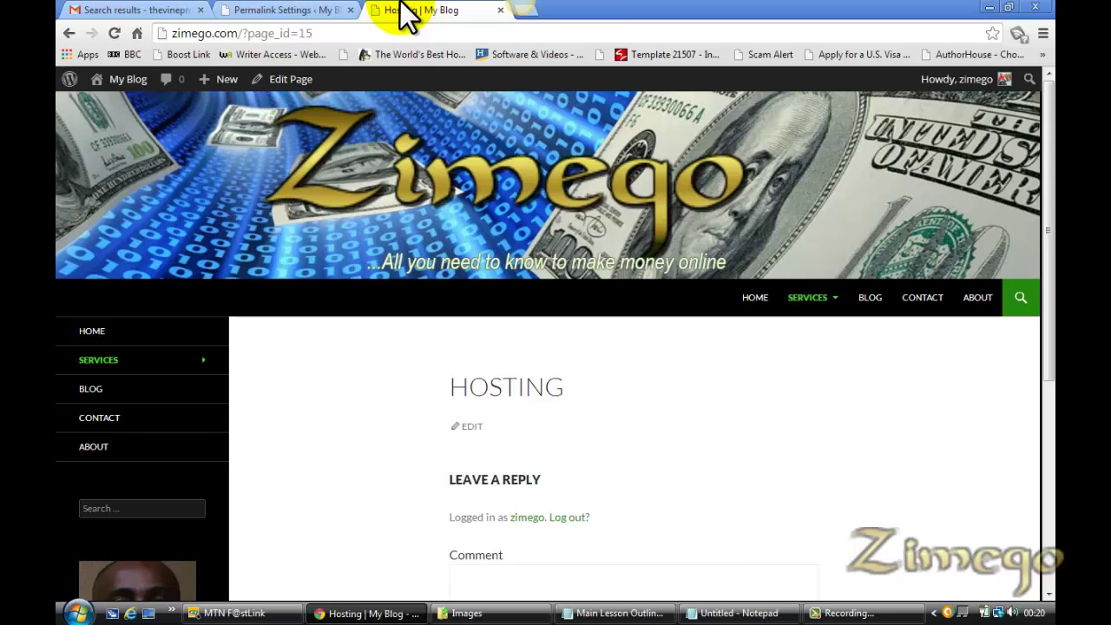
{"action": "key", "text": "F5"}
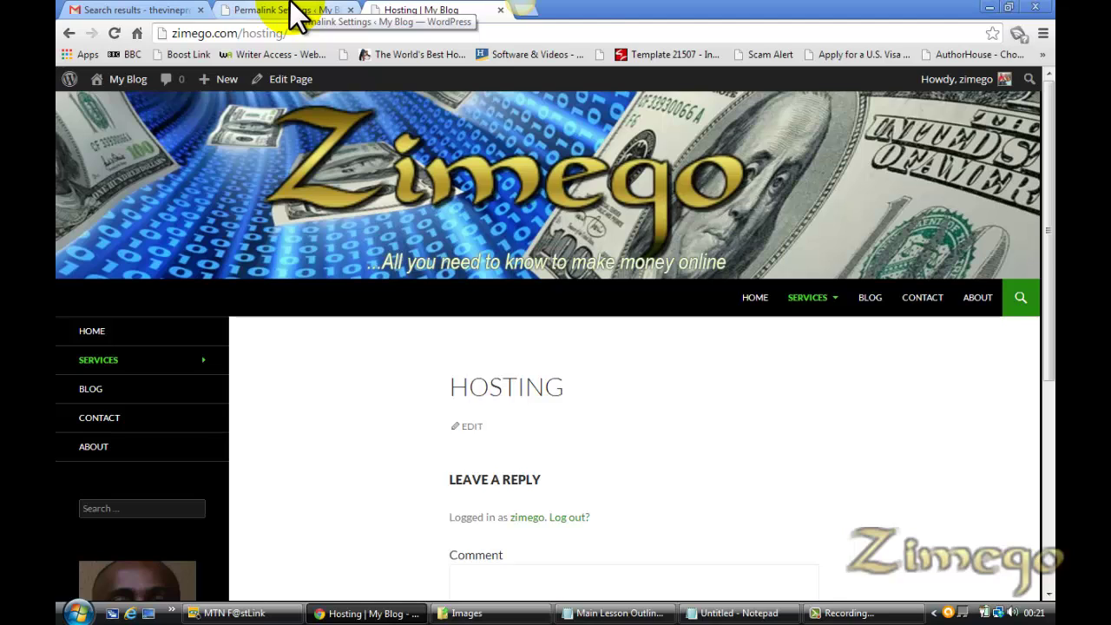
Check the lesson outline and confirm the live Home page also has a clean /home/ address
{"action": "left_click", "coordinate": [293, 8]}
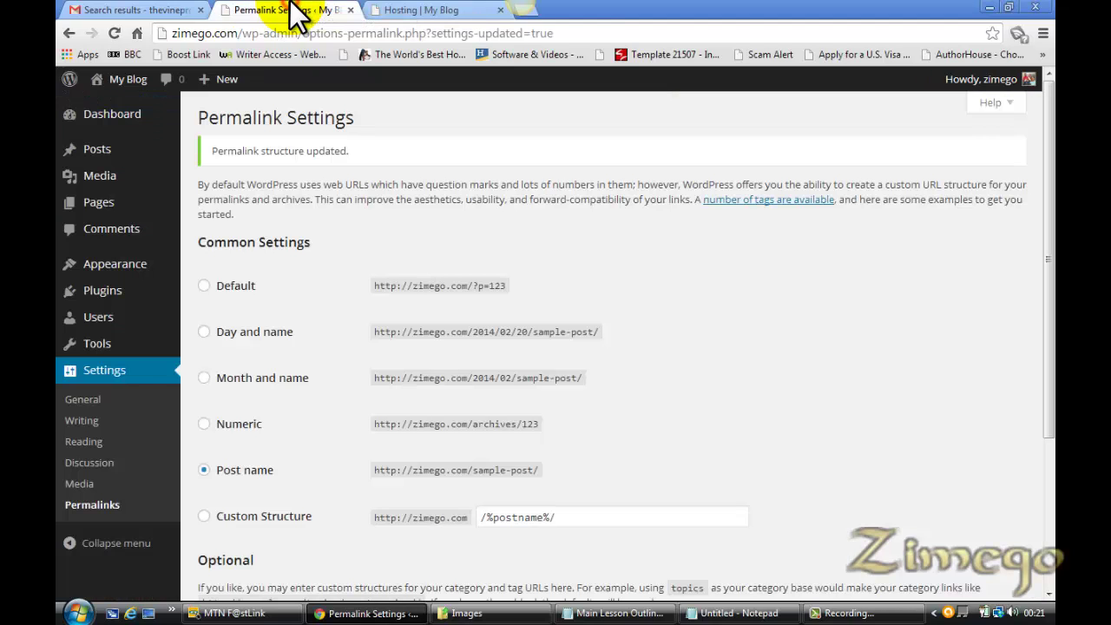
{"action": "left_click", "coordinate": [729, 613]}
{"action": "left_click", "coordinate": [620, 614]}
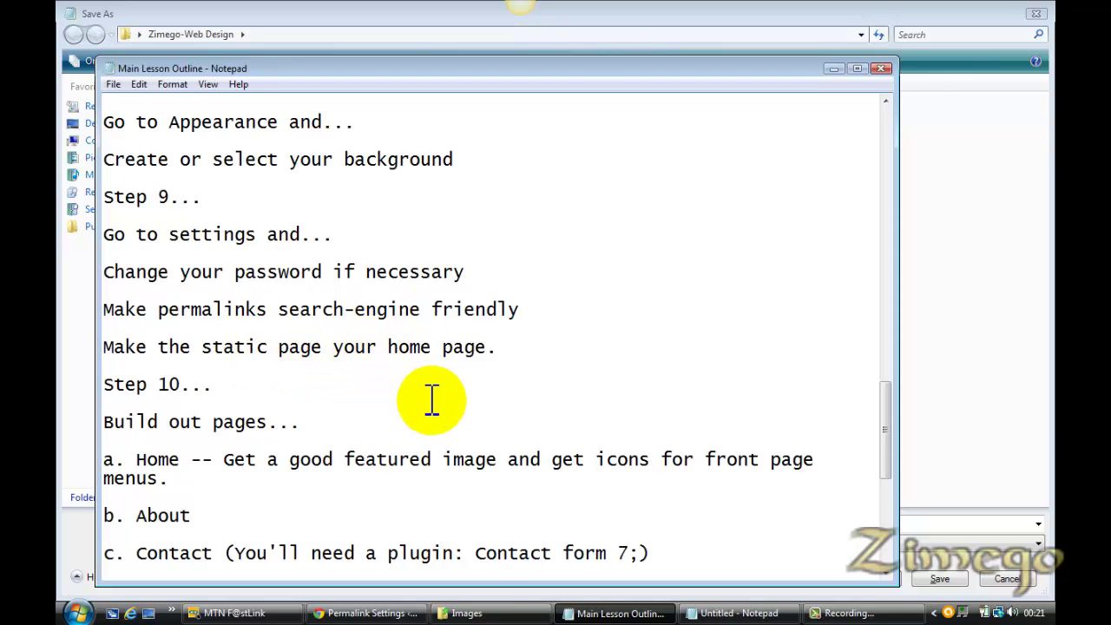
{"action": "left_click", "coordinate": [390, 614]}
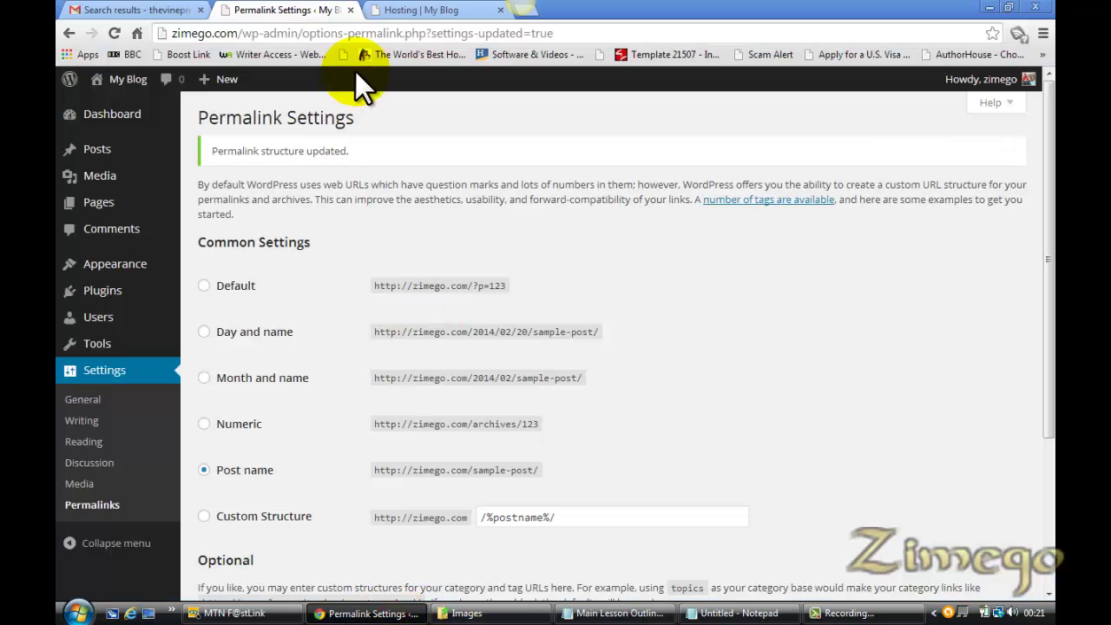
{"action": "left_click", "coordinate": [441, 11]}
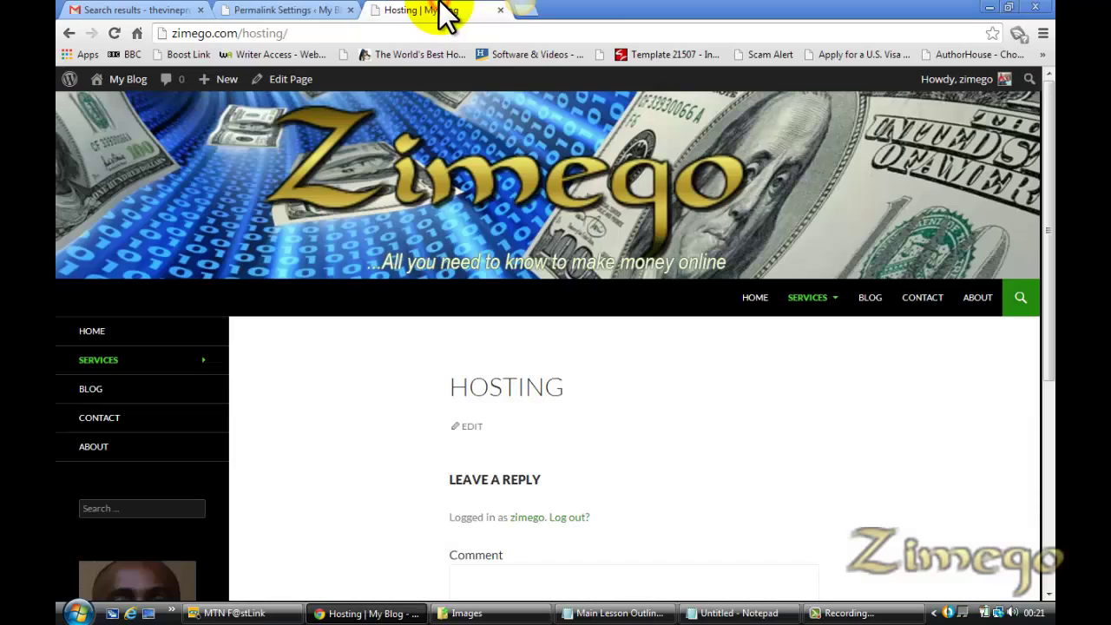
{"action": "left_click", "coordinate": [755, 297]}
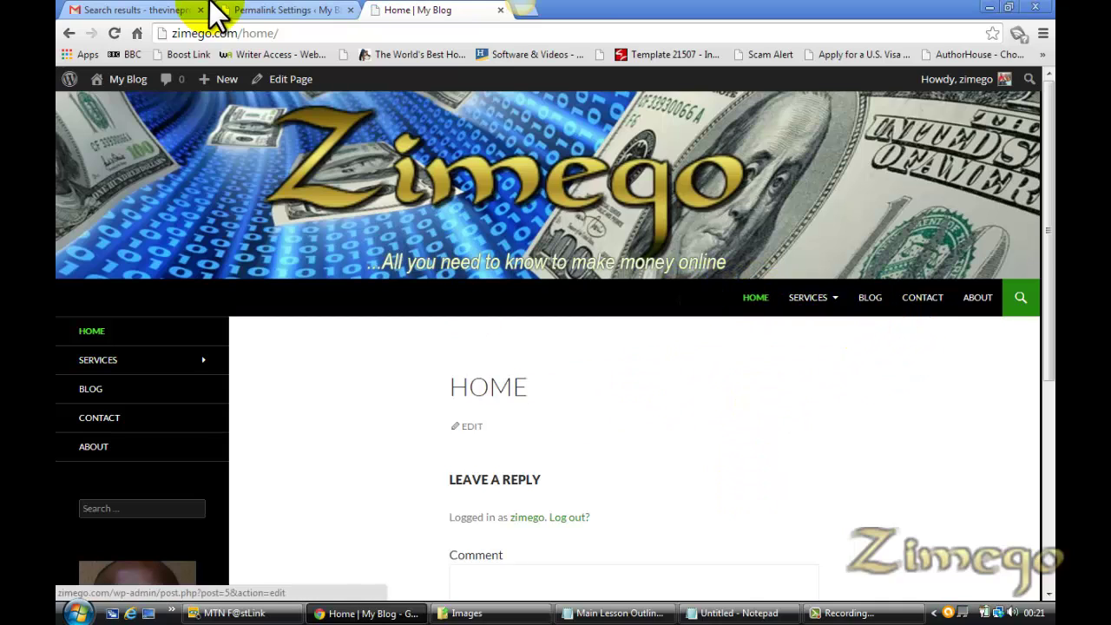
{"action": "left_click", "coordinate": [282, 11]}
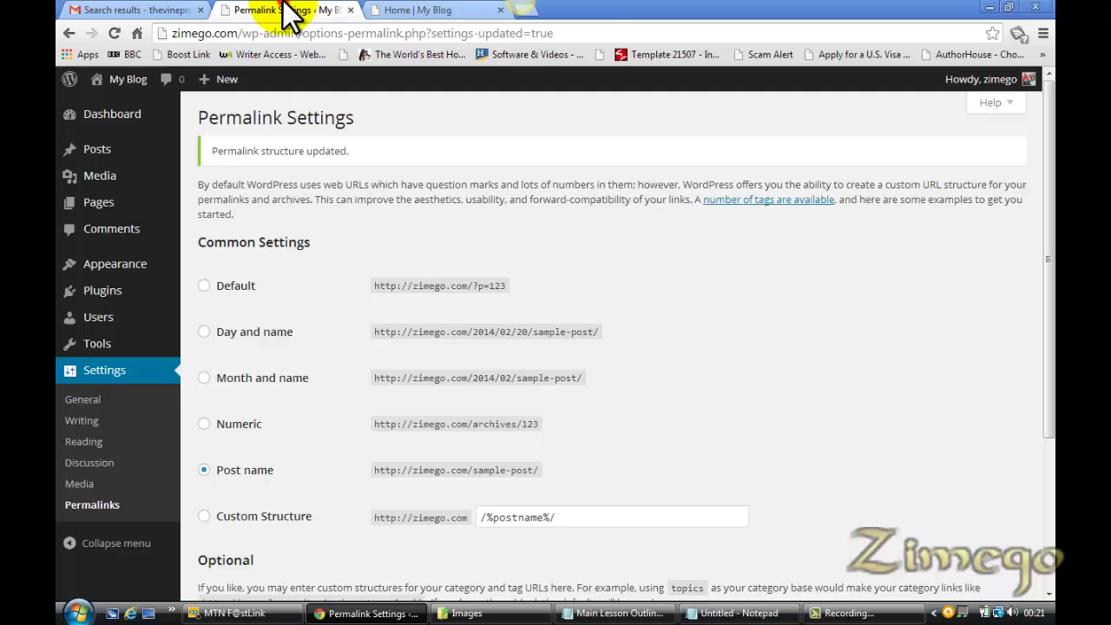
In Reading Settings, set a static front page of Home and posts page of Blog, then save
{"action": "left_click", "coordinate": [102, 449]}
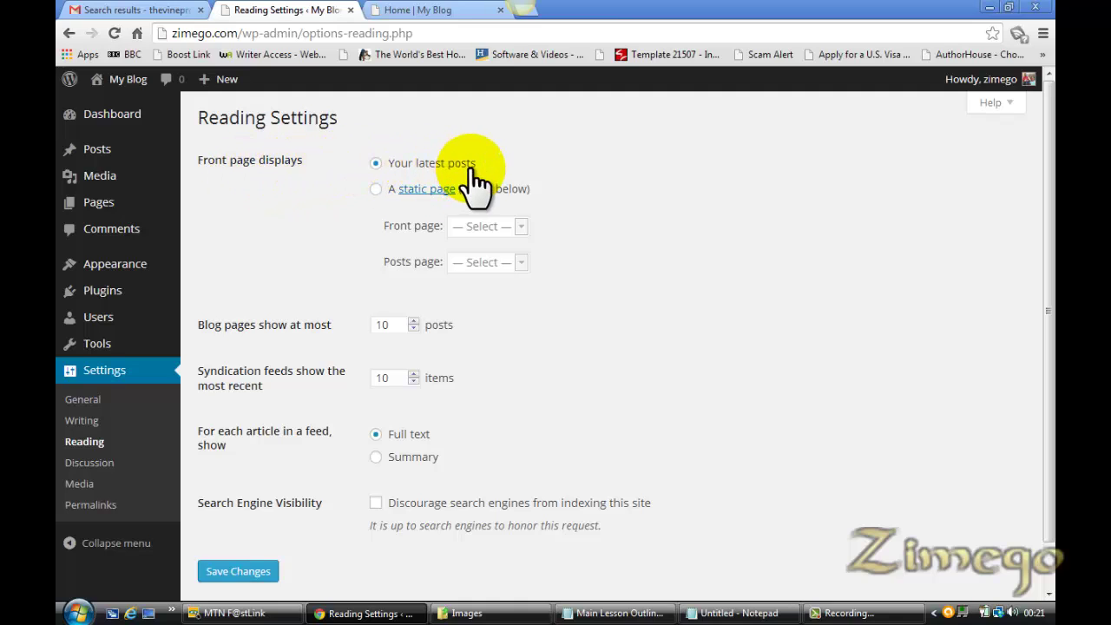
{"action": "left_click", "coordinate": [375, 189]}
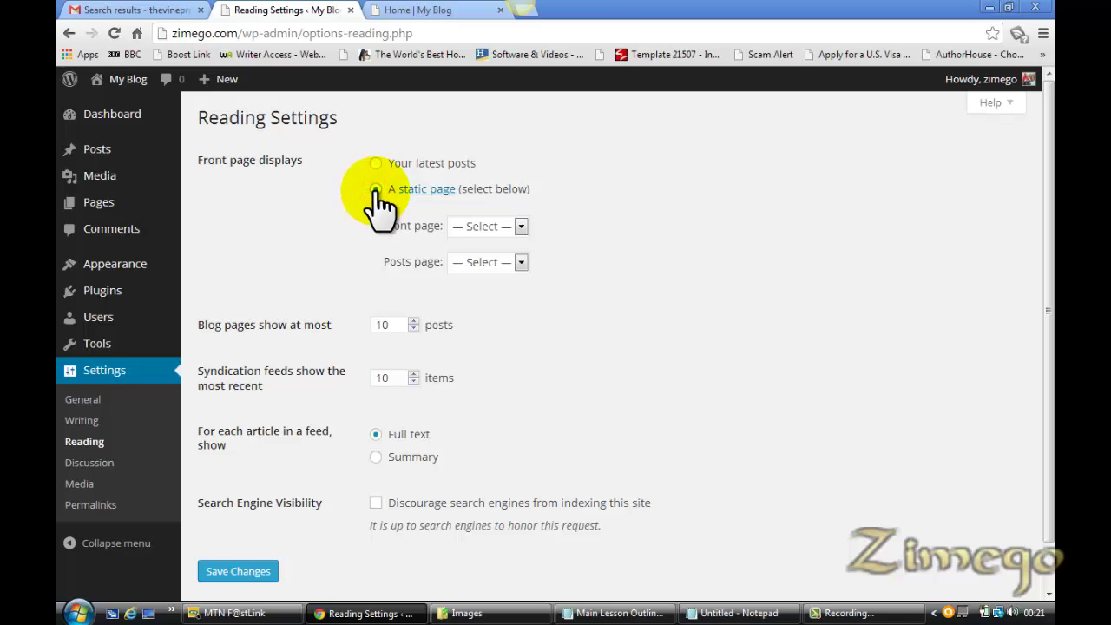
{"action": "left_click", "coordinate": [522, 227]}
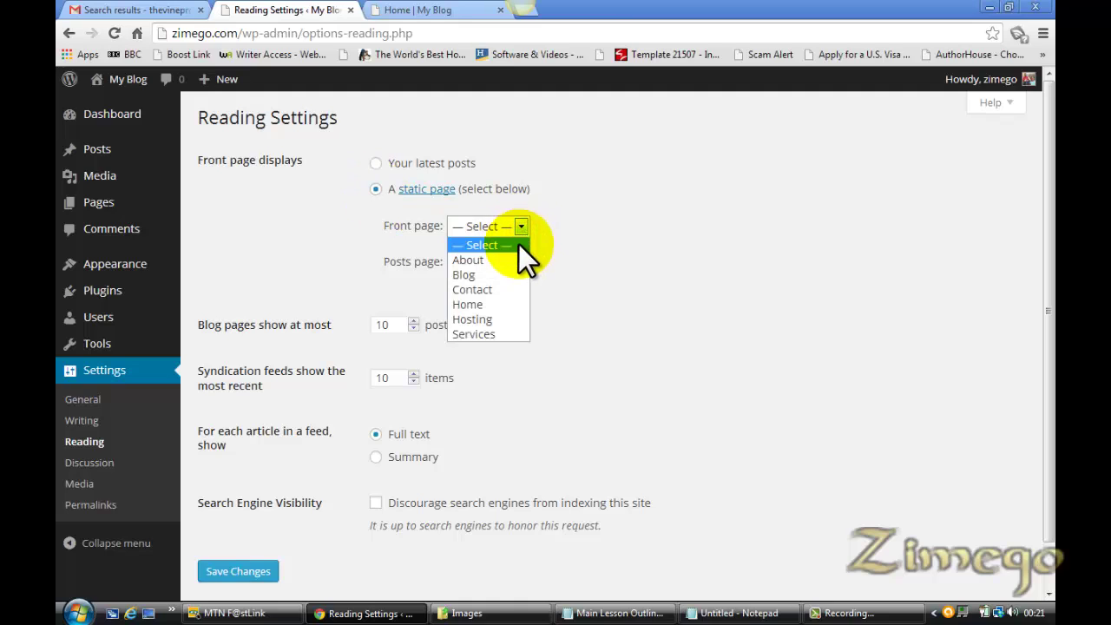
{"action": "left_click", "coordinate": [497, 307]}
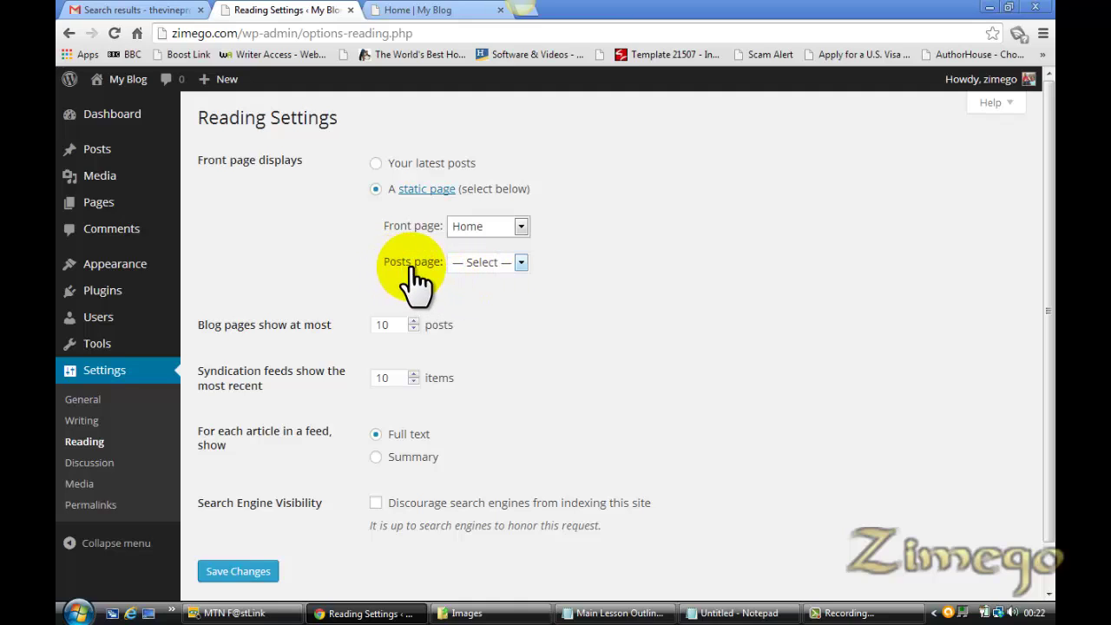
{"action": "left_click", "coordinate": [521, 262]}
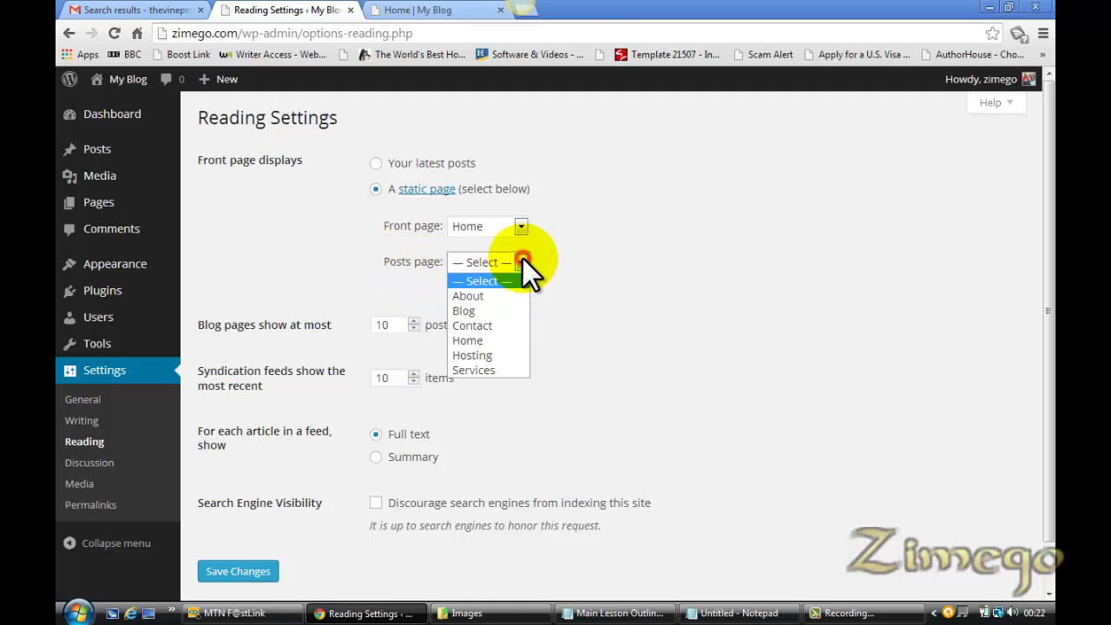
{"action": "left_click", "coordinate": [497, 311]}
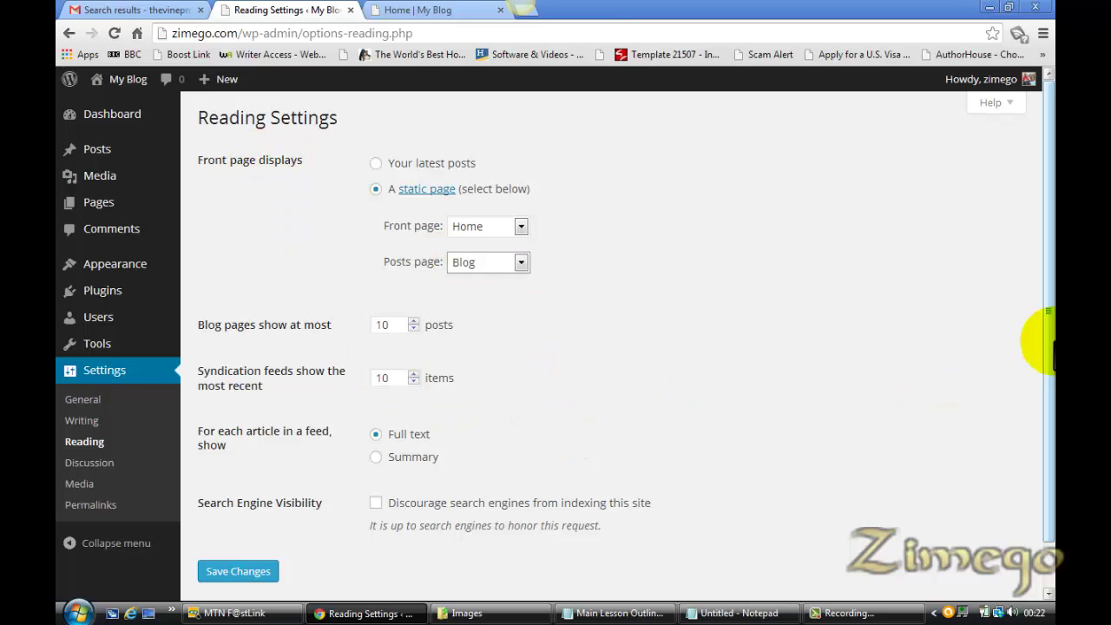
{"action": "mouse_move", "coordinate": [1050, 335]}
{"action": "left_mouse_down"}
{"action": "mouse_move", "coordinate": [1052, 389]}
{"action": "mouse_move", "coordinate": [1050, 352]}
{"action": "left_mouse_up"}
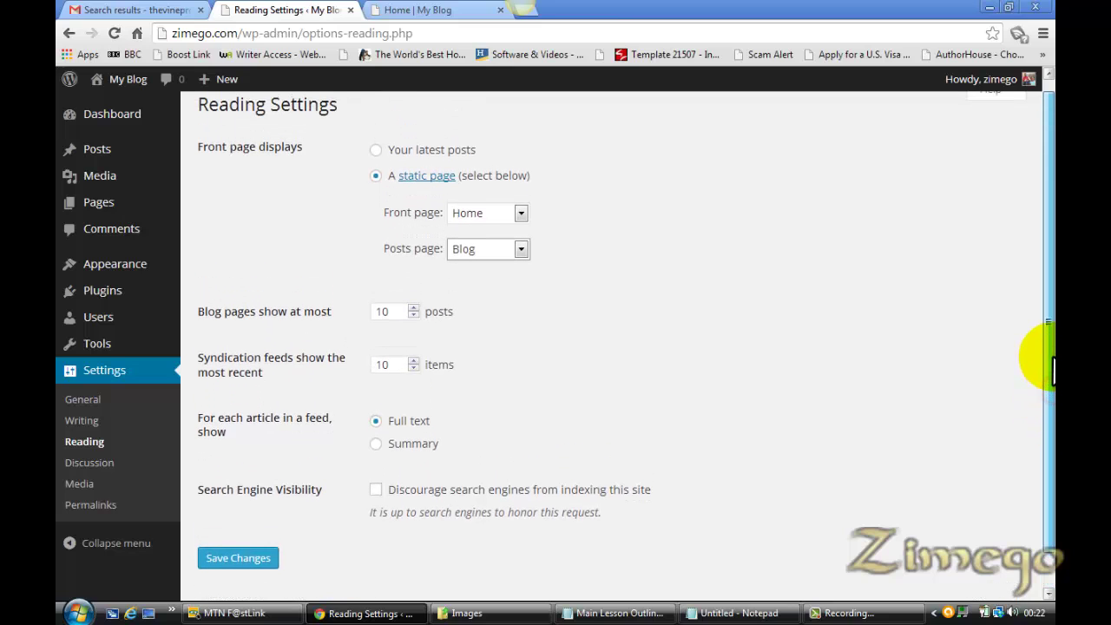
{"action": "left_click", "coordinate": [254, 560]}
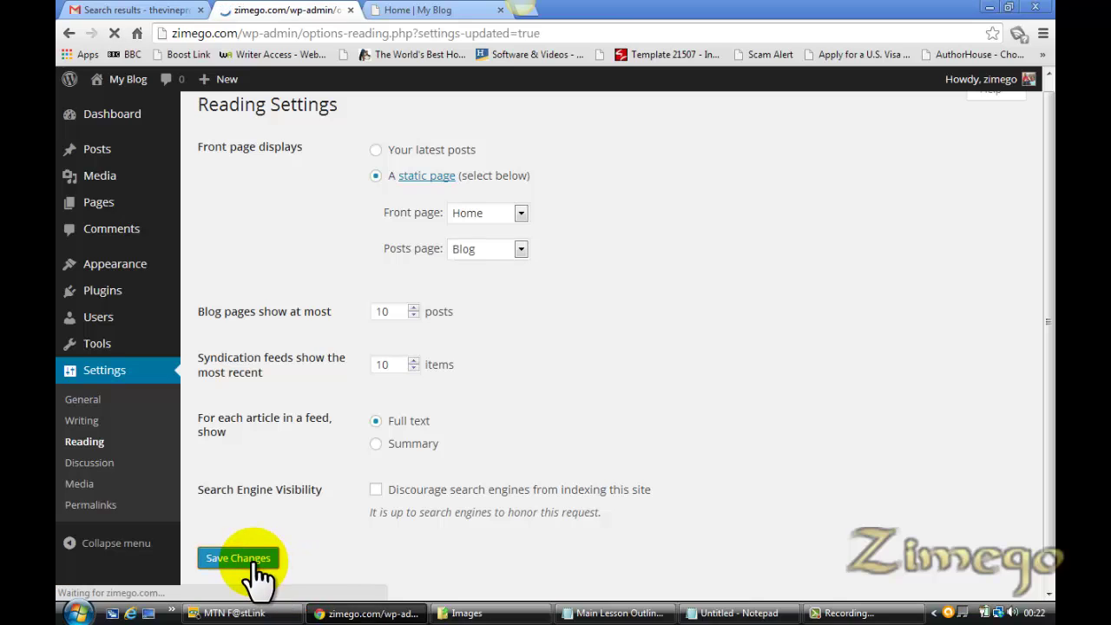
{"action": "left_click", "coordinate": [415, 10]}
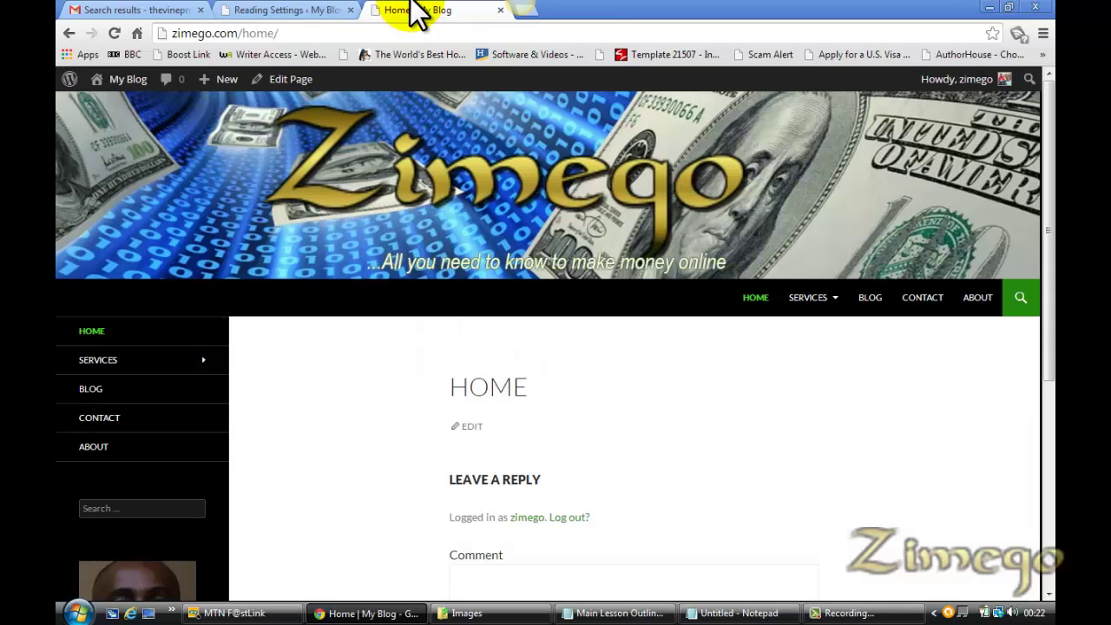
Reload the live site to confirm it opens on the static Home page, then bring up the lesson outline
{"action": "left_click", "coordinate": [303, 12]}
{"action": "left_click", "coordinate": [420, 11]}
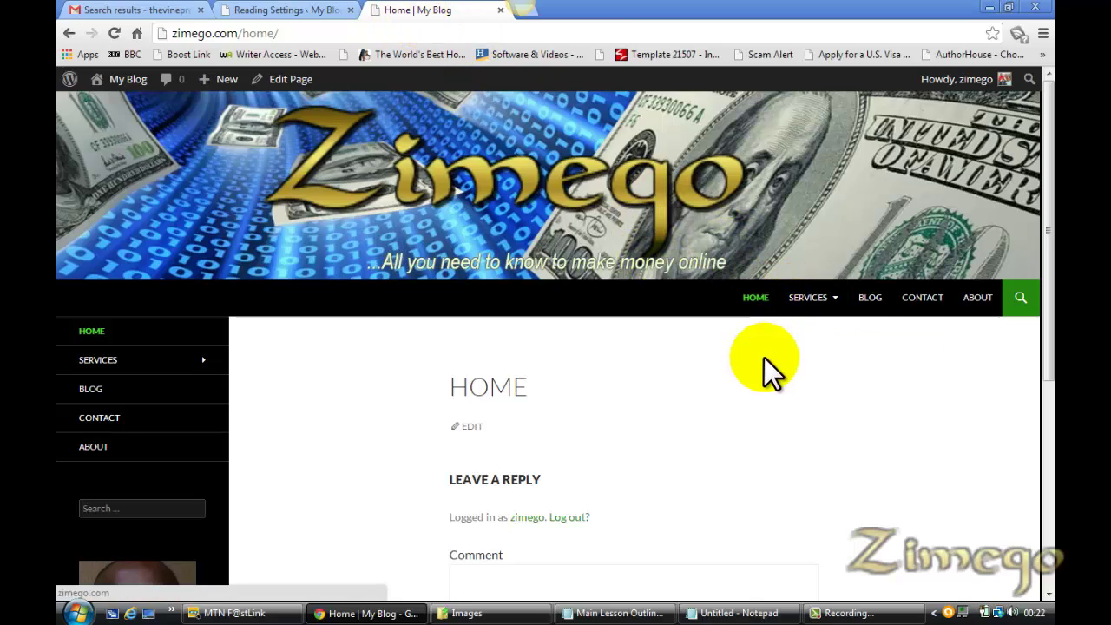
{"action": "left_click", "coordinate": [756, 308]}
{"action": "left_click", "coordinate": [293, 10]}
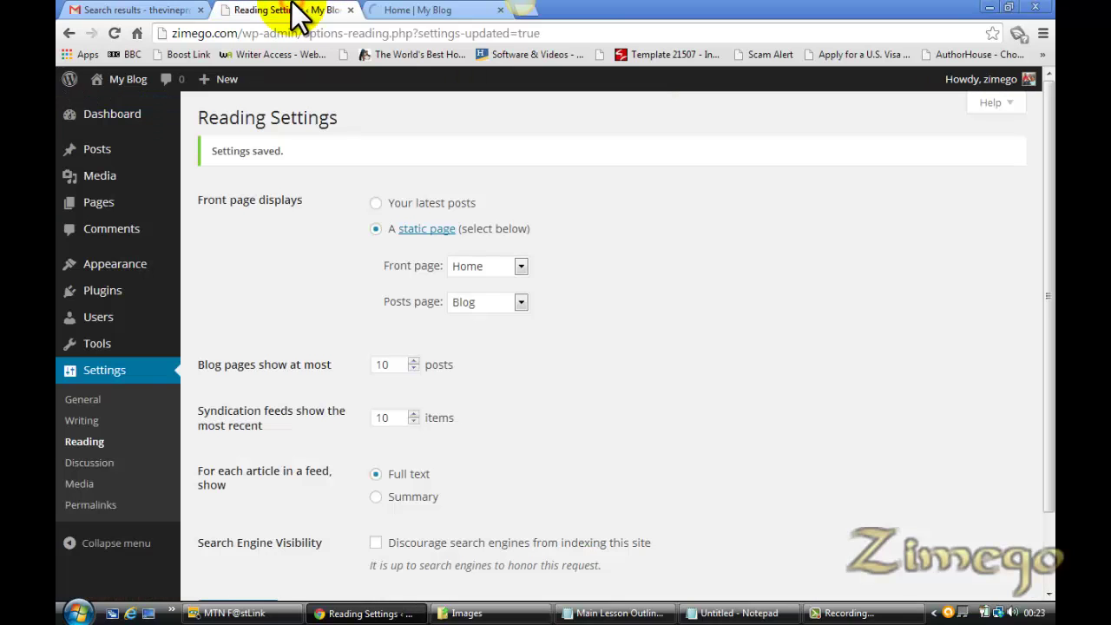
{"action": "left_click", "coordinate": [434, 12]}
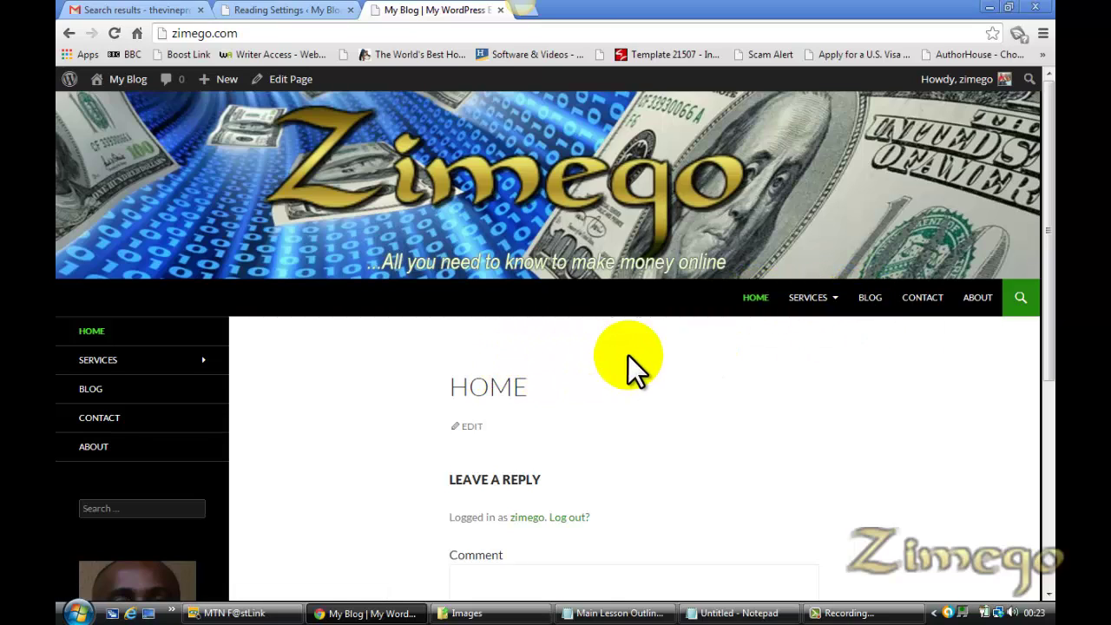
{"action": "left_click", "coordinate": [262, 10]}
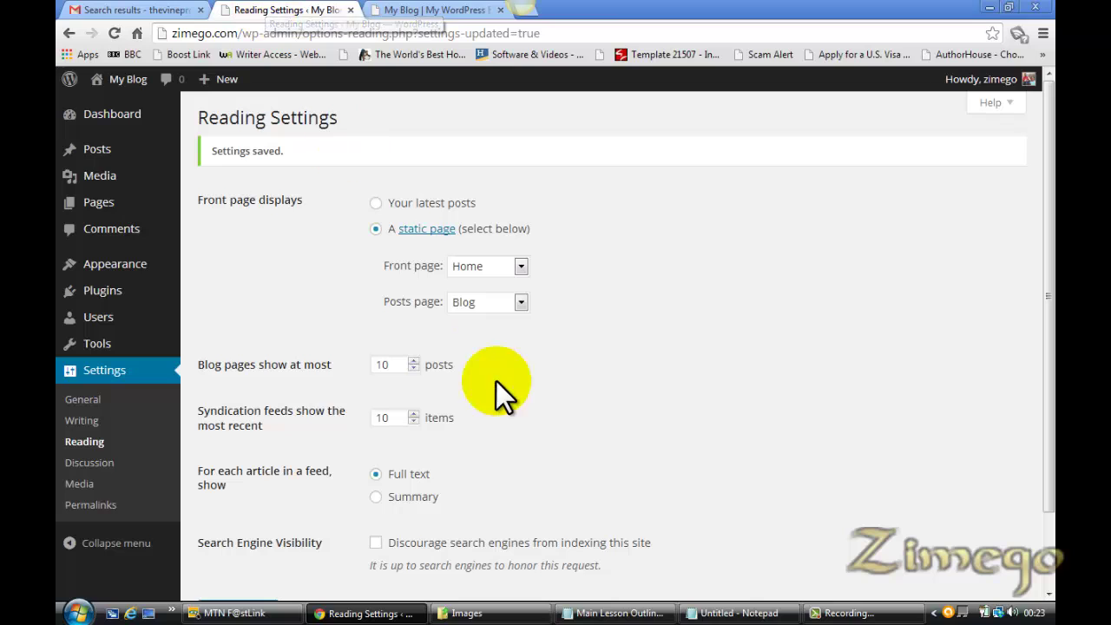
{"action": "left_click", "coordinate": [620, 612]}
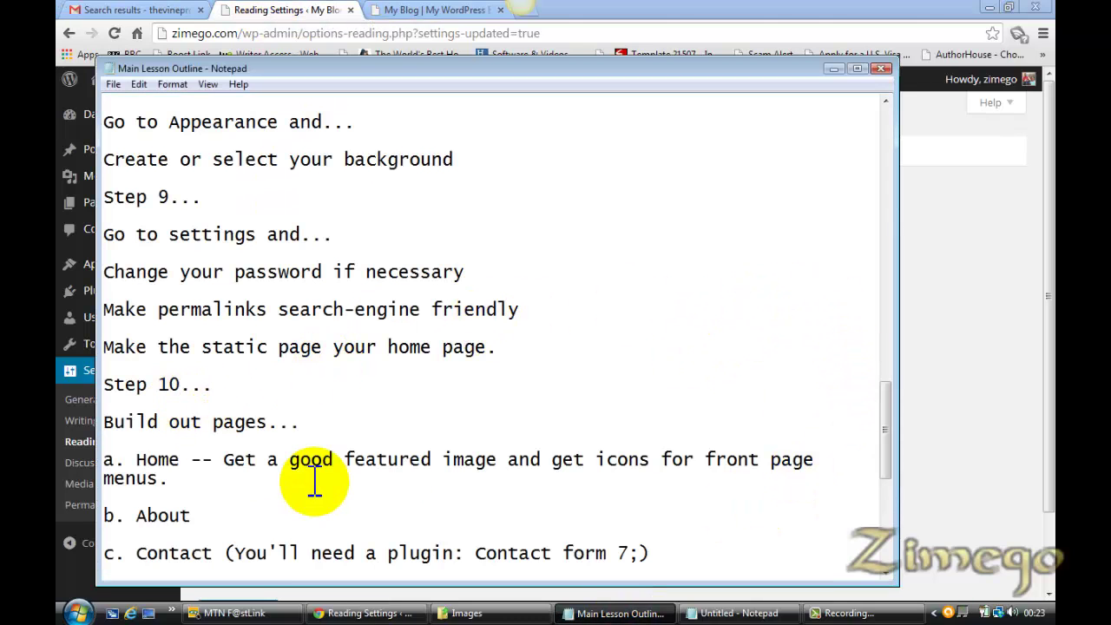
Open the Placeholder-Text file from the Zimego-Web Design folder
{"action": "left_click_drag", "start_coordinate": [888, 437], "coordinate": [888, 480]}
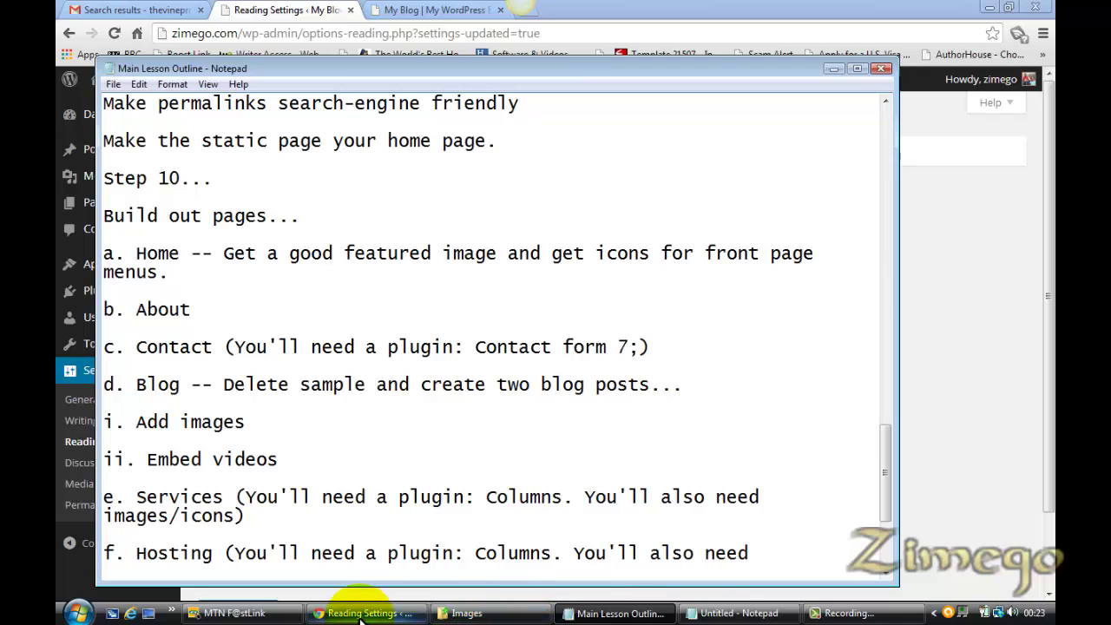
{"action": "left_click", "coordinate": [466, 614]}
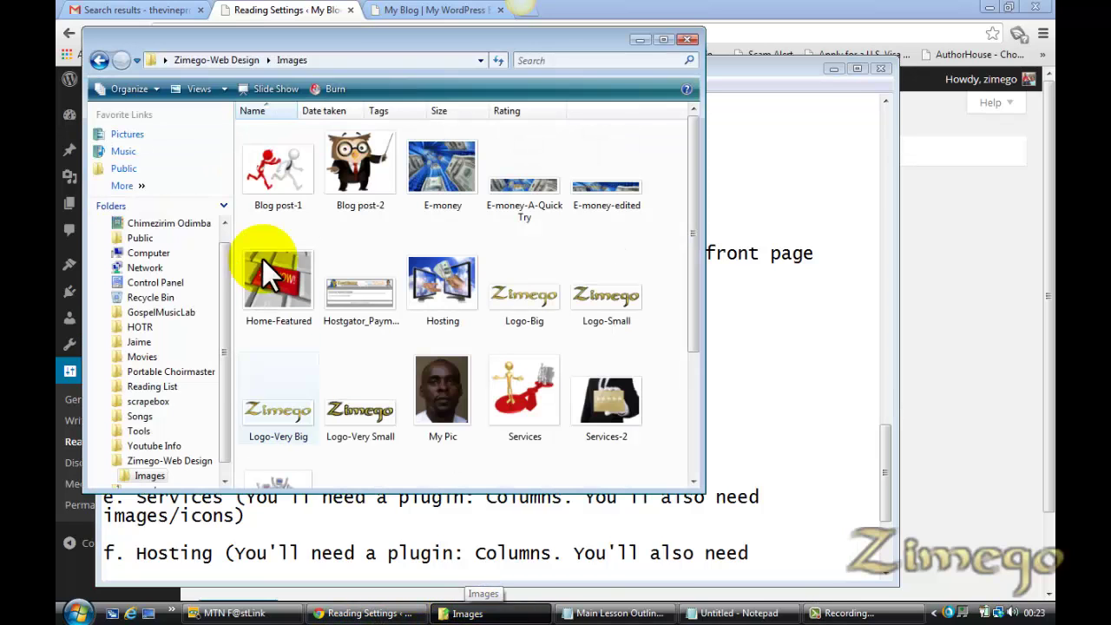
{"action": "left_click", "coordinate": [230, 61]}
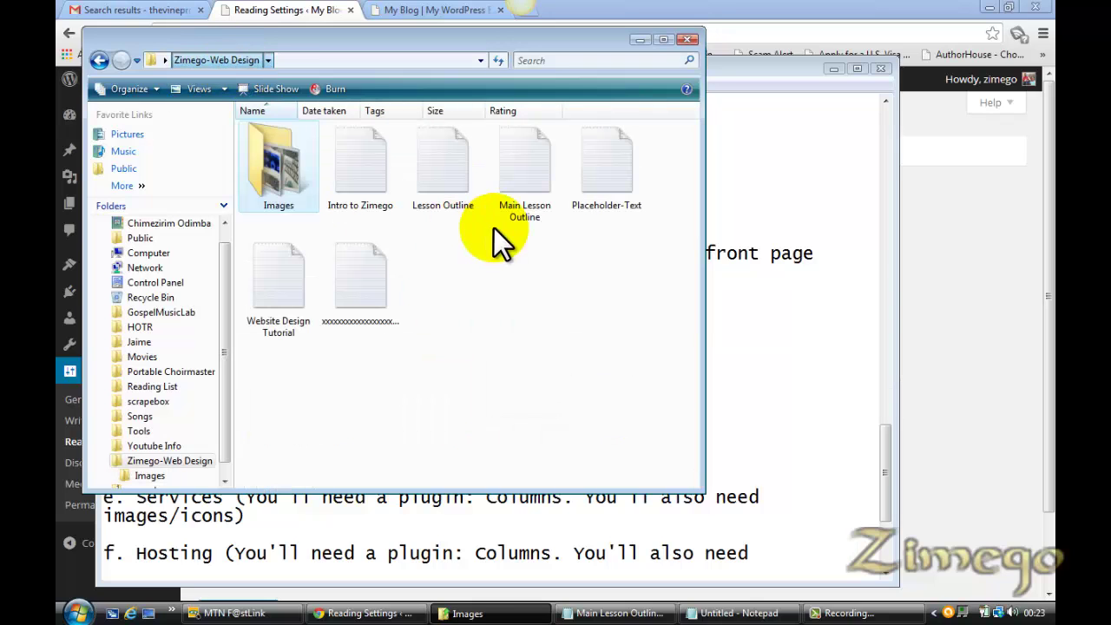
{"action": "left_click", "coordinate": [607, 190]}
{"action": "double_click", "coordinate": [607, 190]}
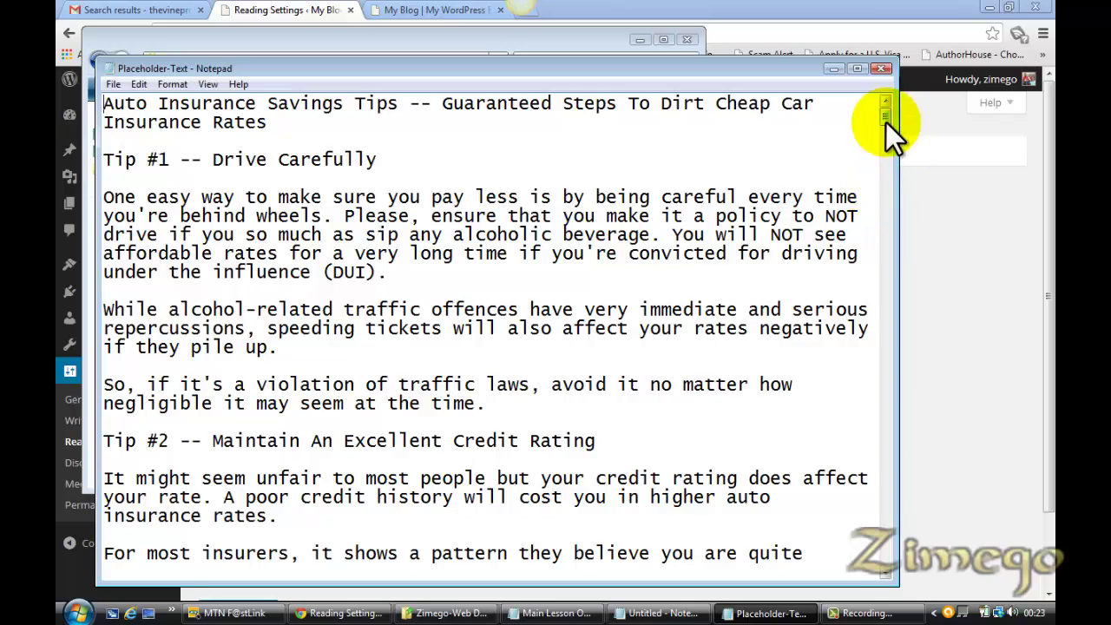
Select the auto-insurance article from Tip #1 through the end of Tip #4
{"action": "left_click_drag", "start_coordinate": [887, 123], "coordinate": [877, 150]}
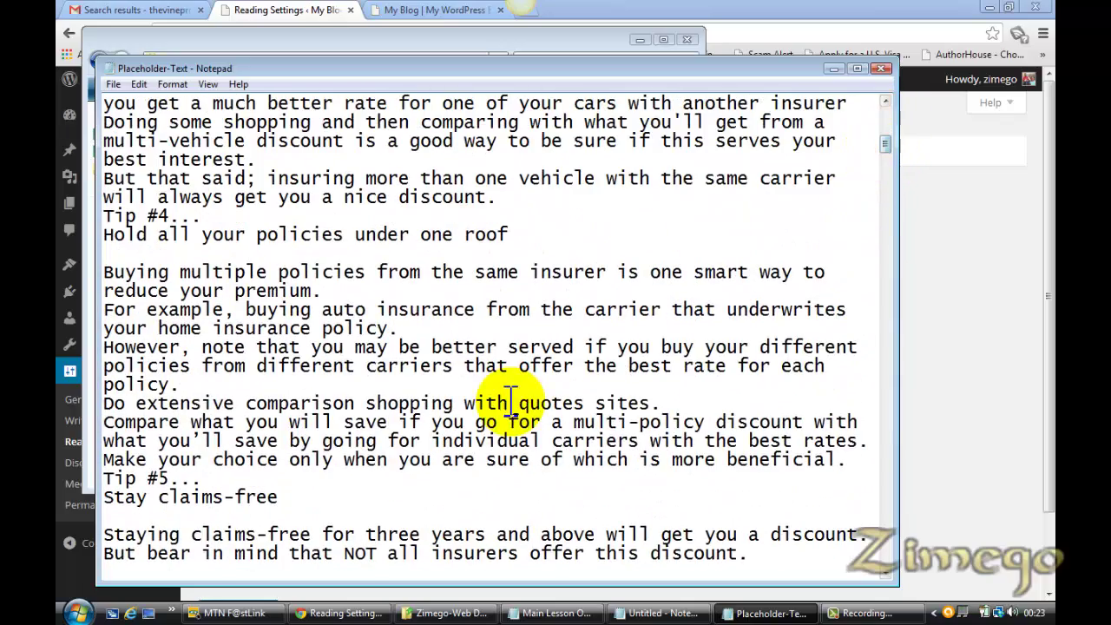
{"action": "left_click", "coordinate": [290, 496]}
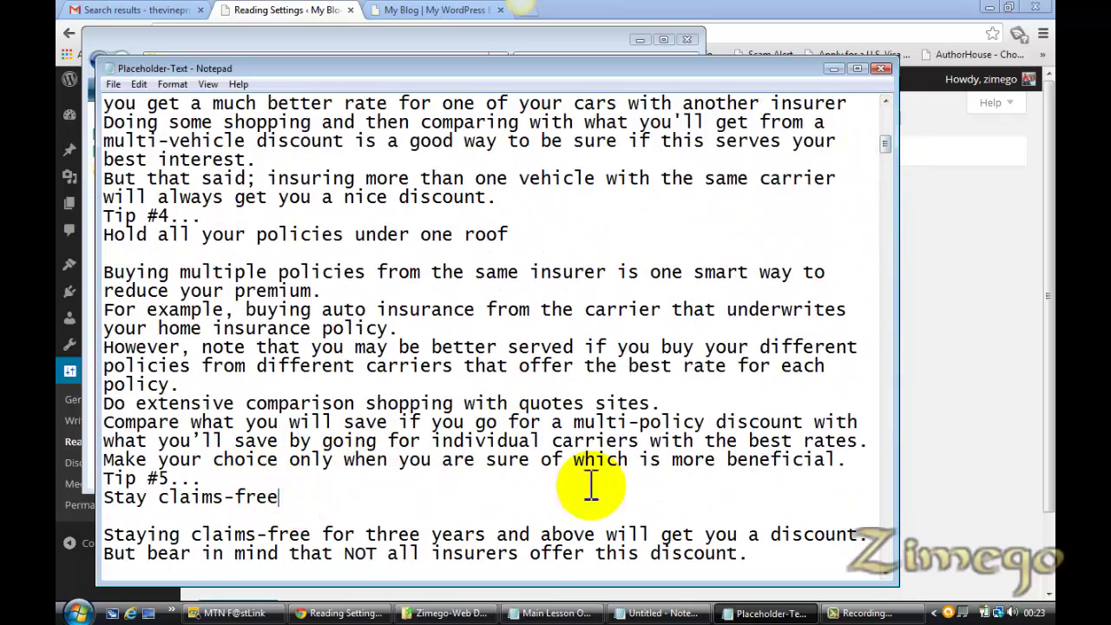
{"action": "left_click_drag", "start_coordinate": [868, 460], "coordinate": [99, 148]}
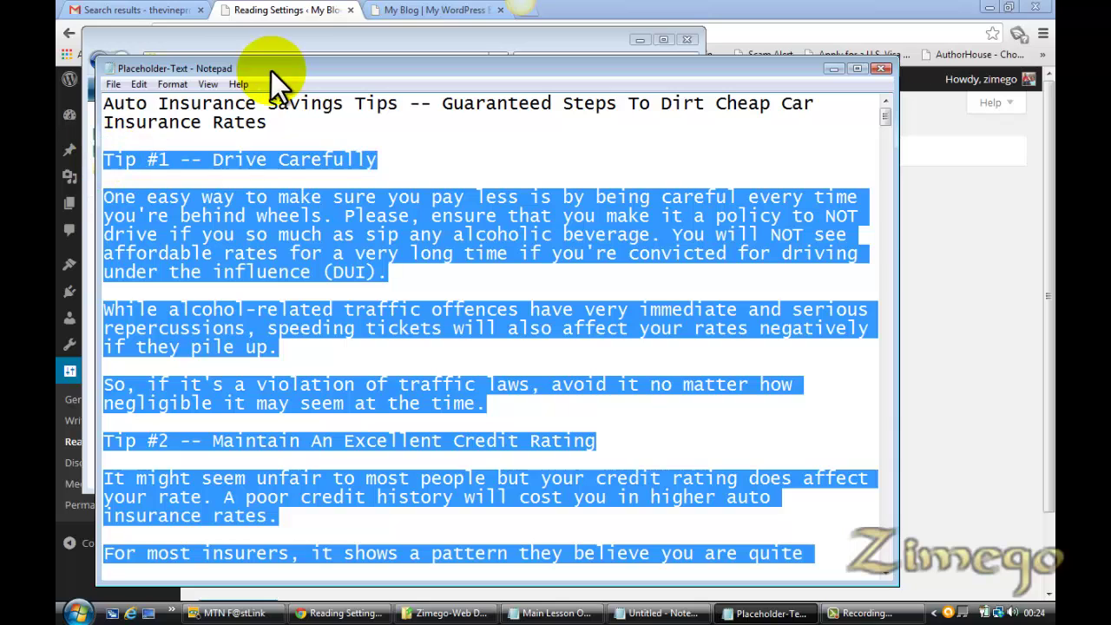
{"action": "left_click", "coordinate": [440, 13]}
{"action": "left_click", "coordinate": [281, 12]}
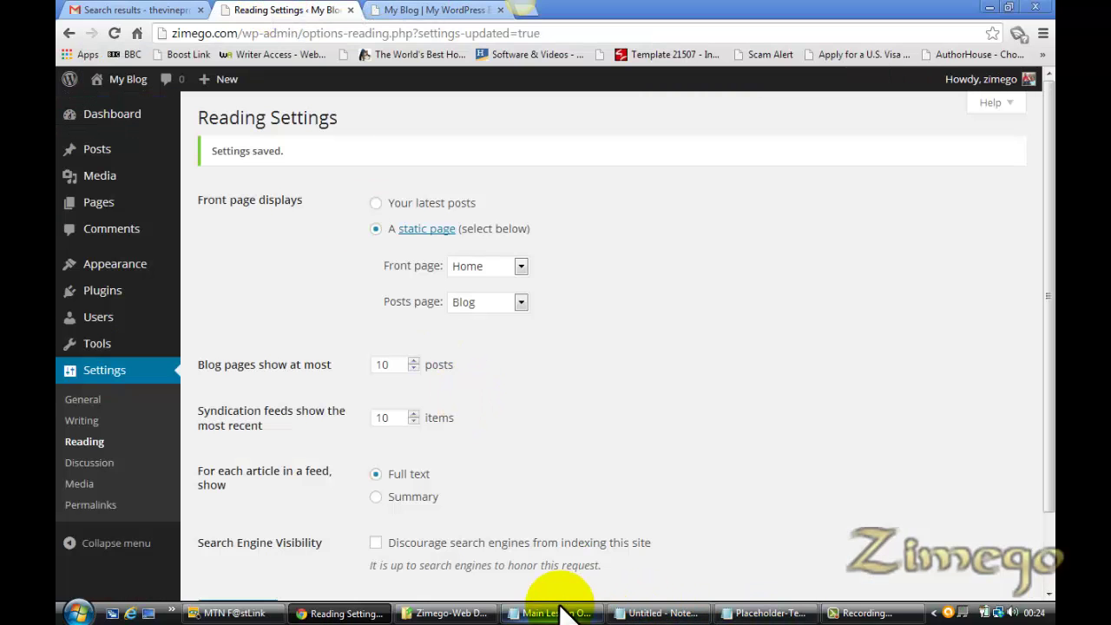
{"action": "left_click", "coordinate": [769, 611]}
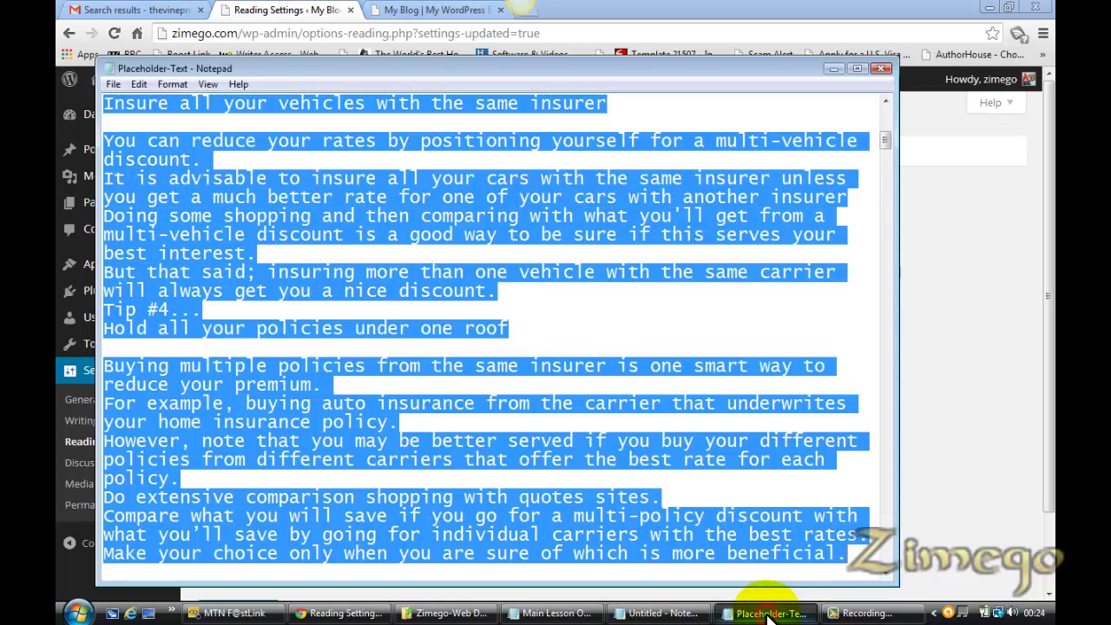
{"action": "left_click", "coordinate": [555, 612]}
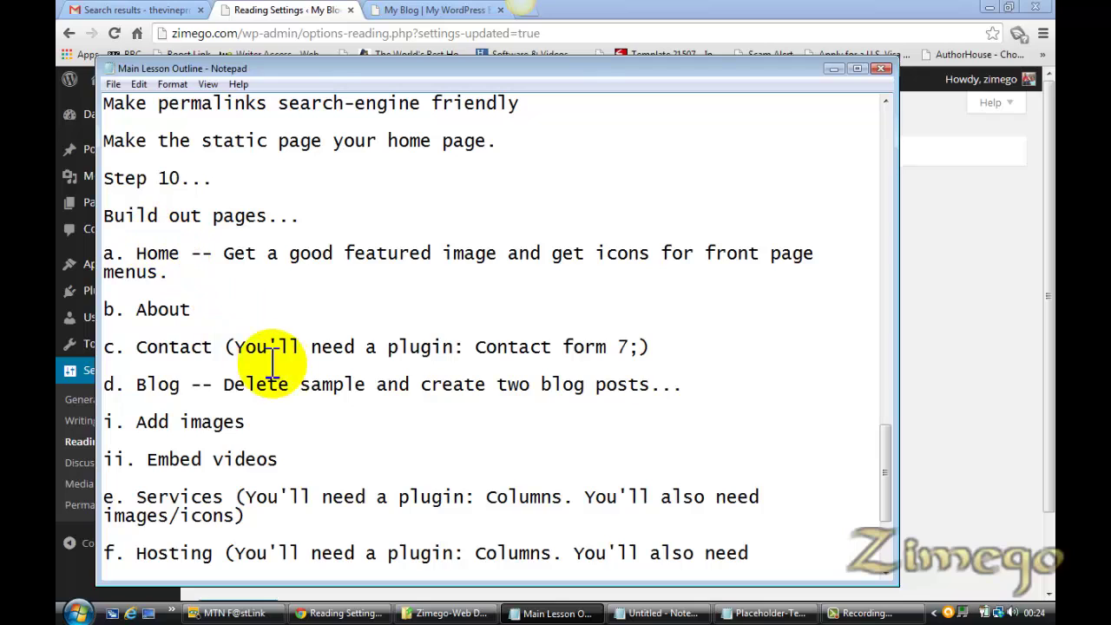
Open the Home page's editor in a new tab from Pages and close the live-site tab
{"action": "left_click", "coordinate": [276, 12]}
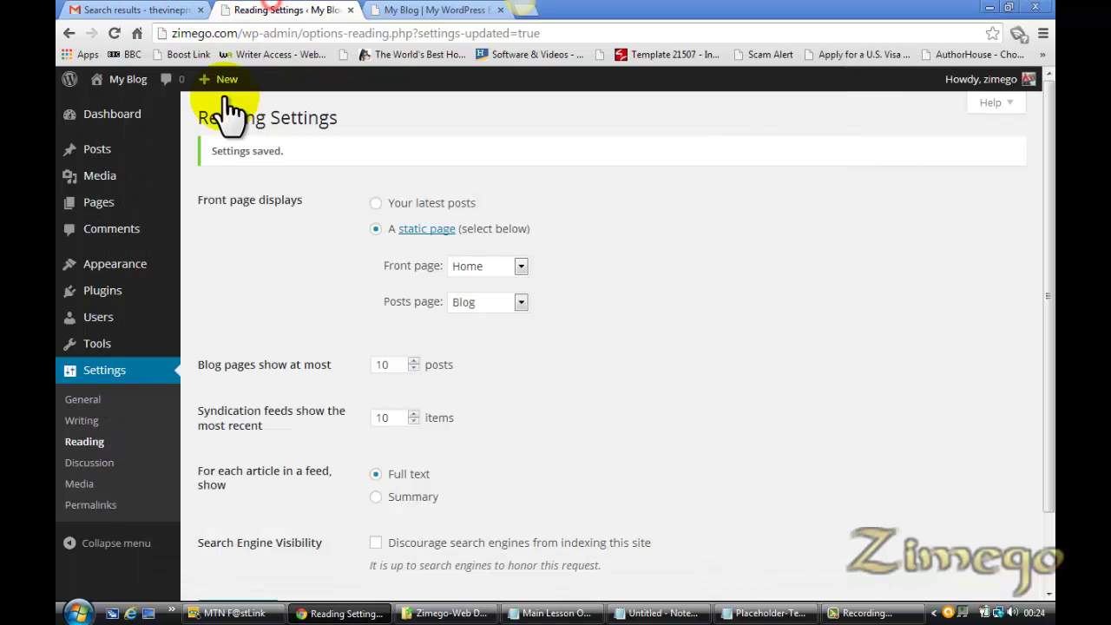
{"action": "mouse_move", "coordinate": [72, 206]}
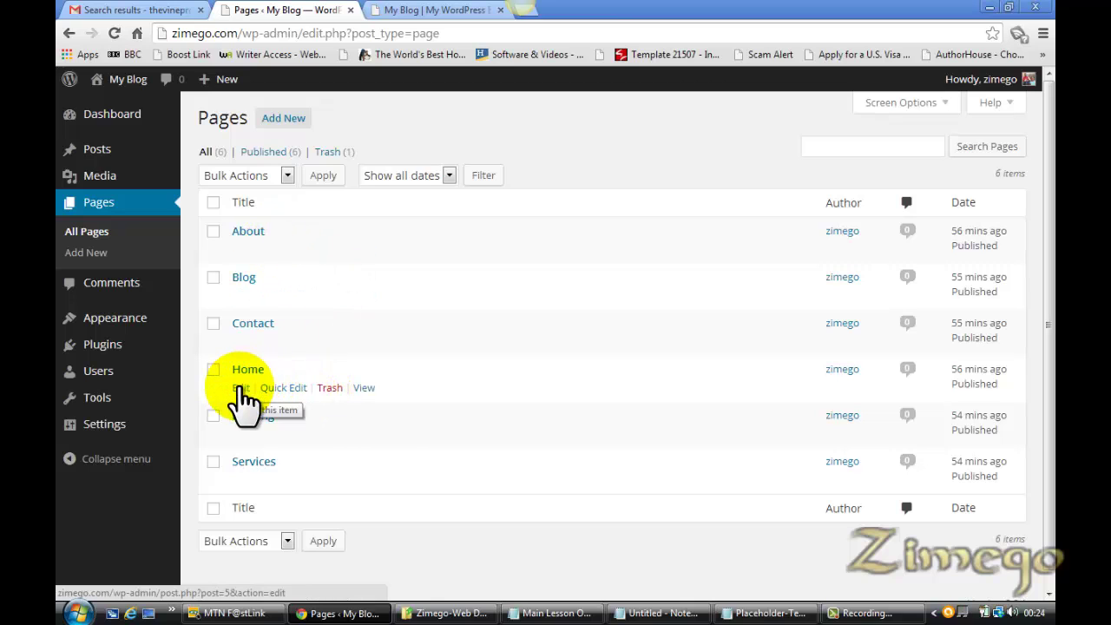
{"action": "right_click", "coordinate": [241, 391]}
{"action": "left_click", "coordinate": [283, 398]}
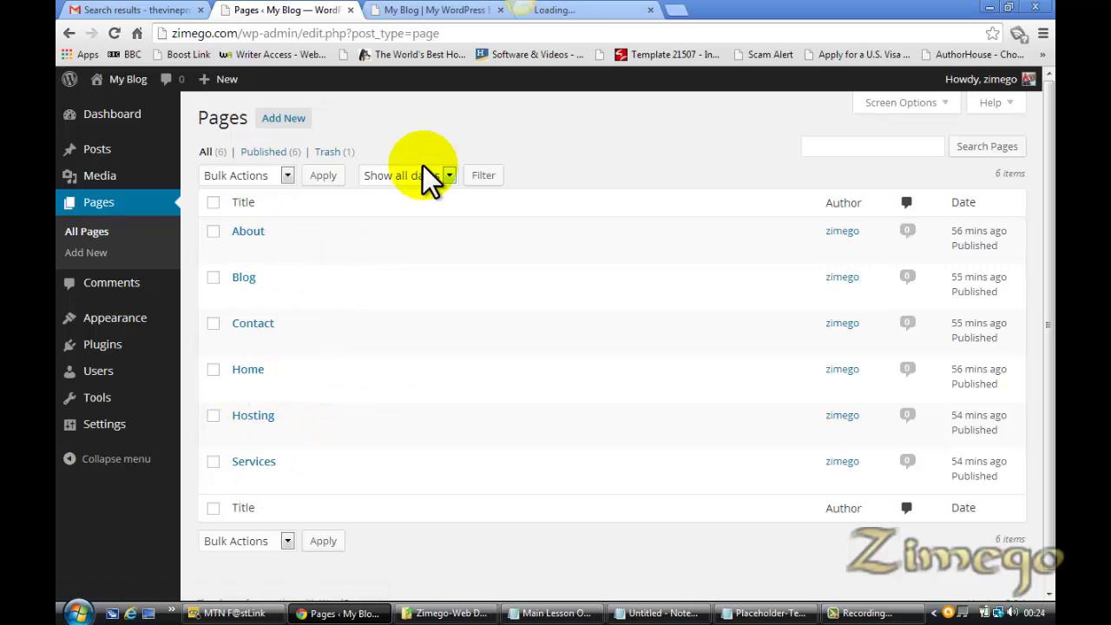
{"action": "left_click", "coordinate": [599, 9]}
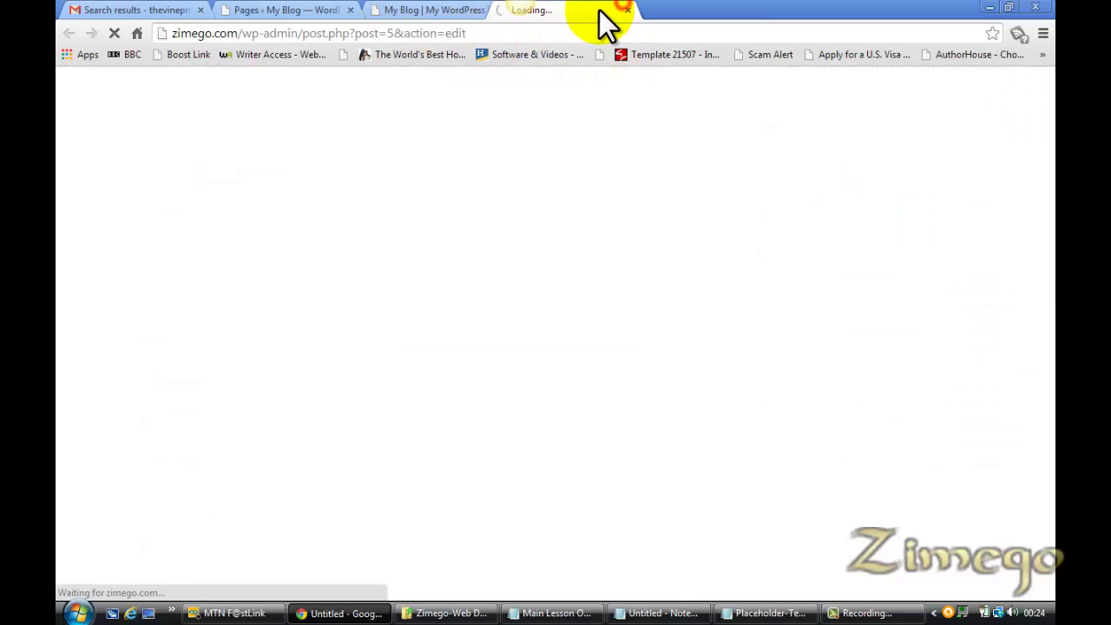
{"action": "left_click", "coordinate": [464, 10]}
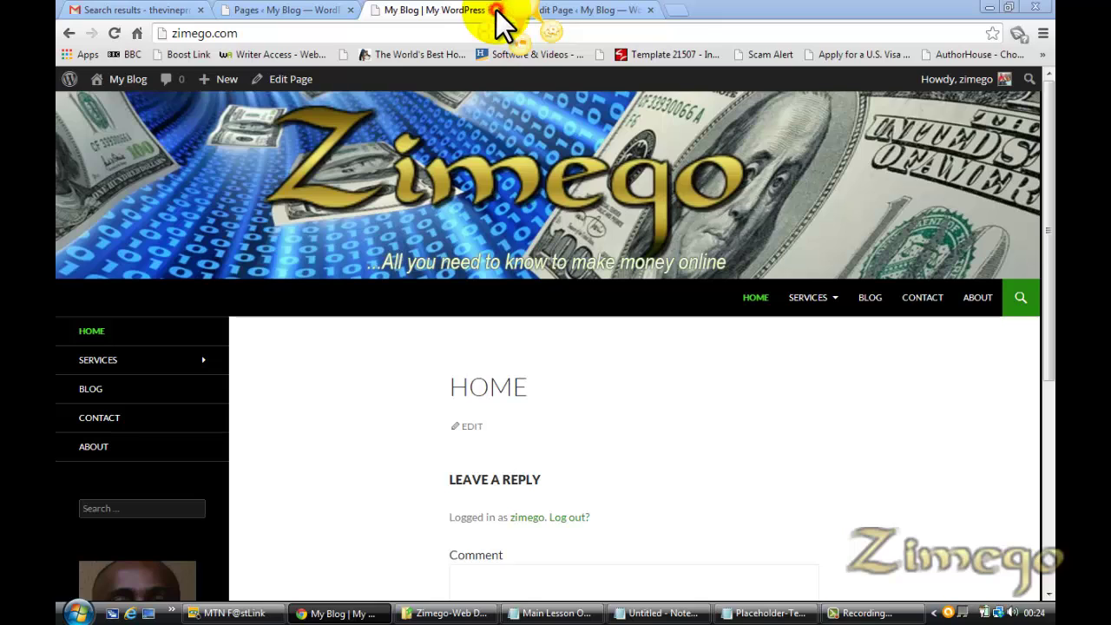
{"action": "left_click", "coordinate": [496, 10]}
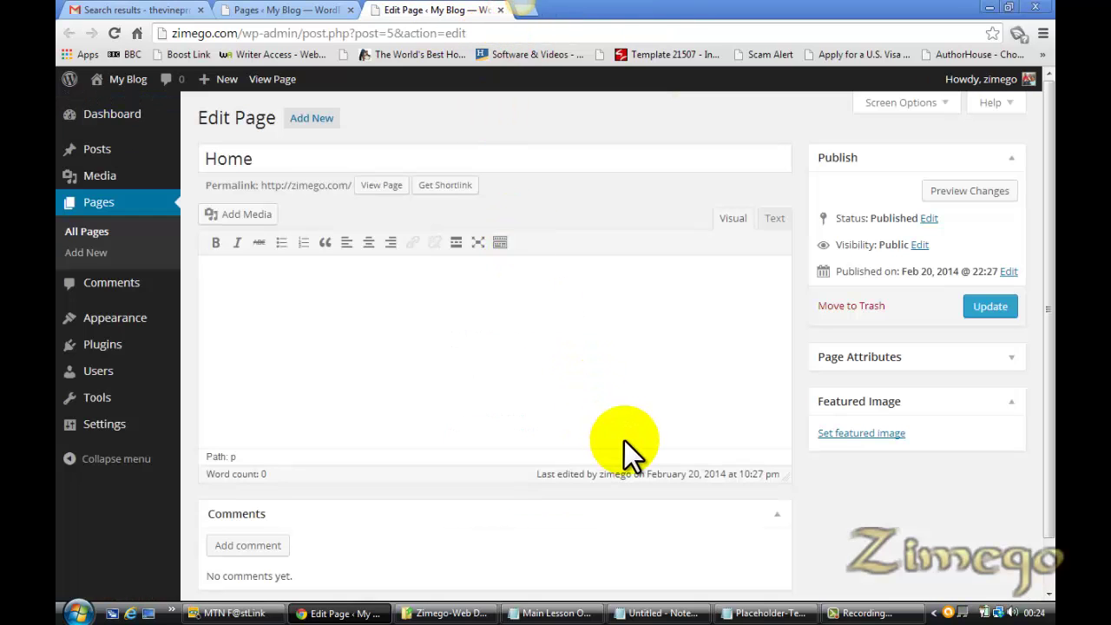
Paste the copied auto-insurance article into the Home page body
{"action": "left_click", "coordinate": [476, 365]}
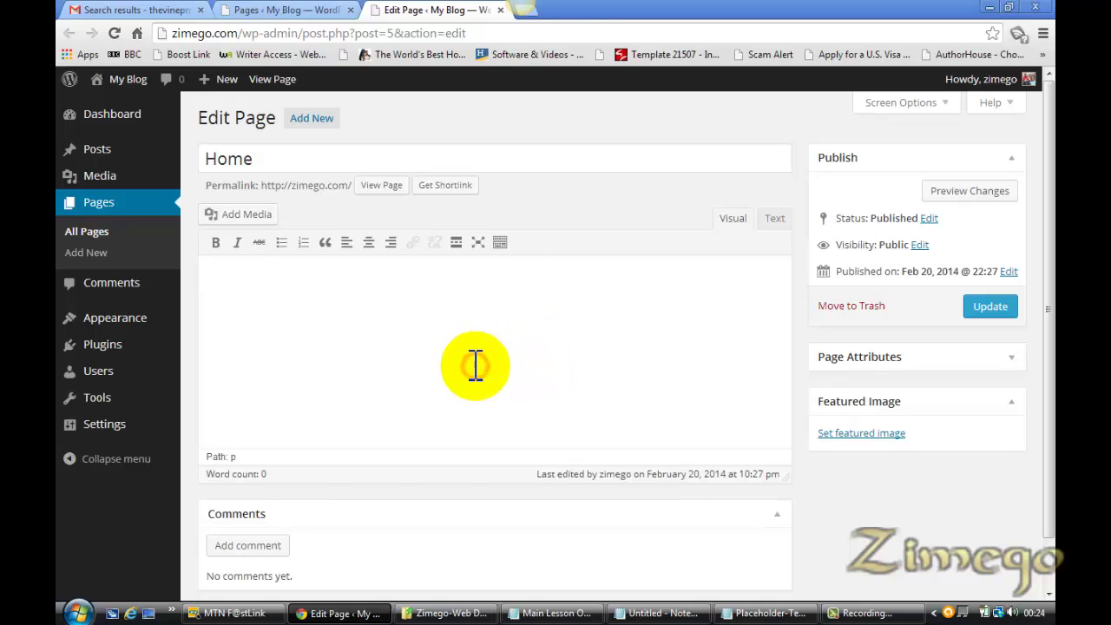
{"action": "key", "text": "ctrl+v"}
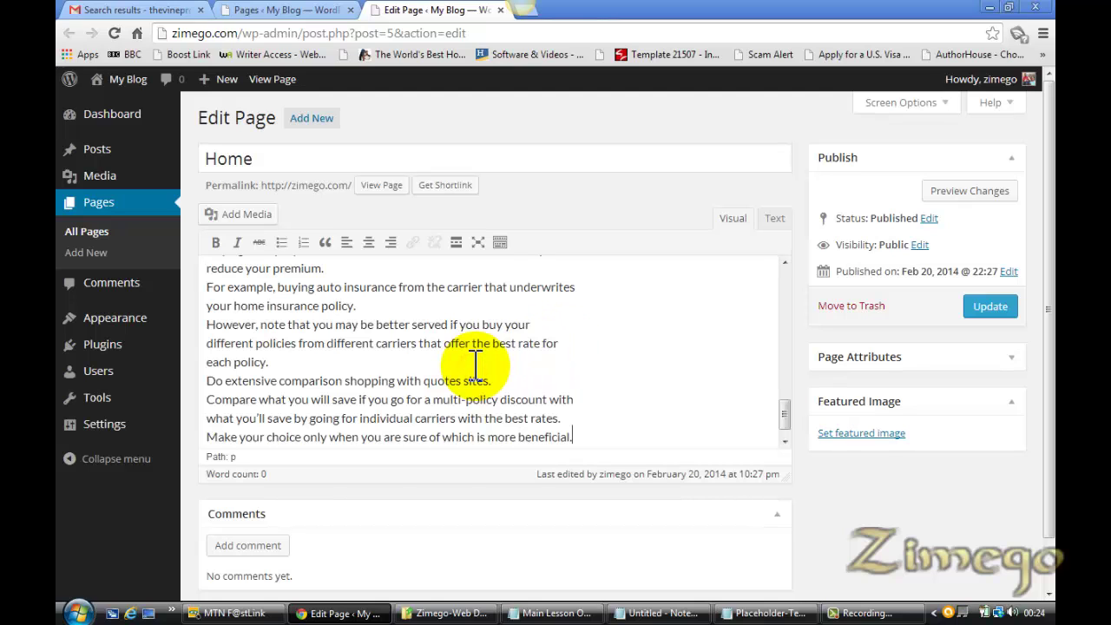
{"action": "left_click_drag", "start_coordinate": [788, 417], "coordinate": [769, 280]}
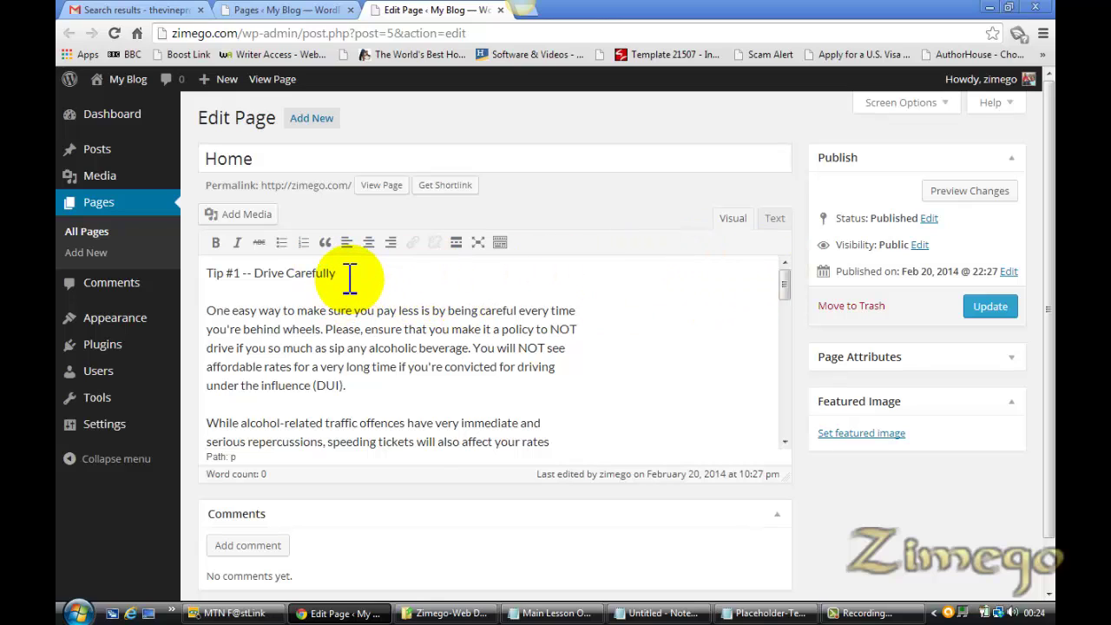
Format the 'Tip #1 -- Drive Carefully' line as Heading 2
{"action": "left_click_drag", "start_coordinate": [346, 275], "coordinate": [210, 272]}
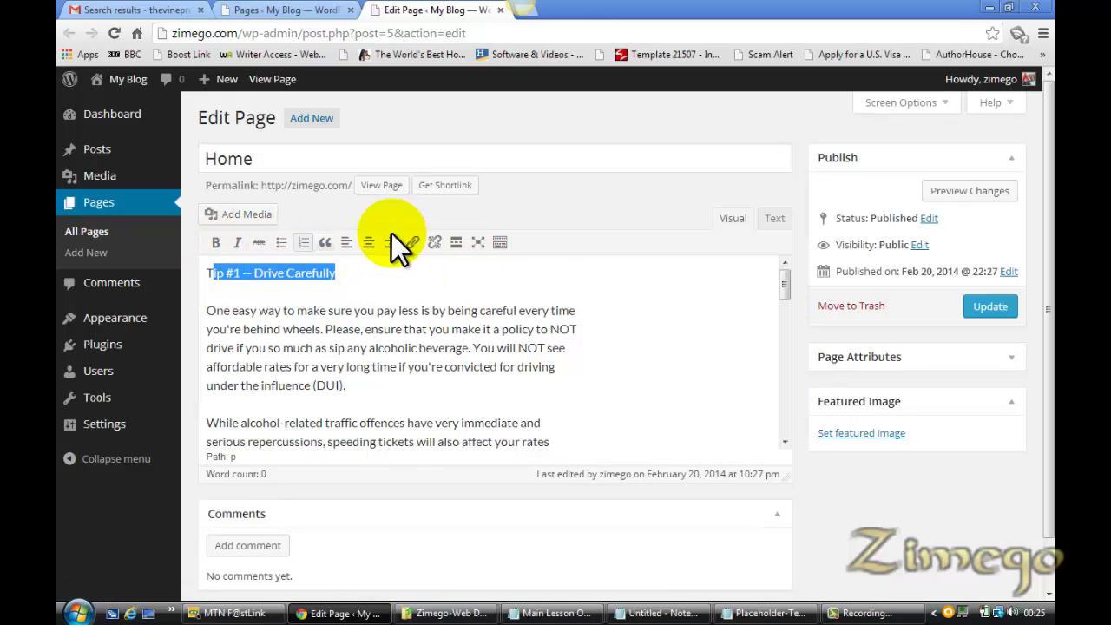
{"action": "left_click", "coordinate": [500, 244]}
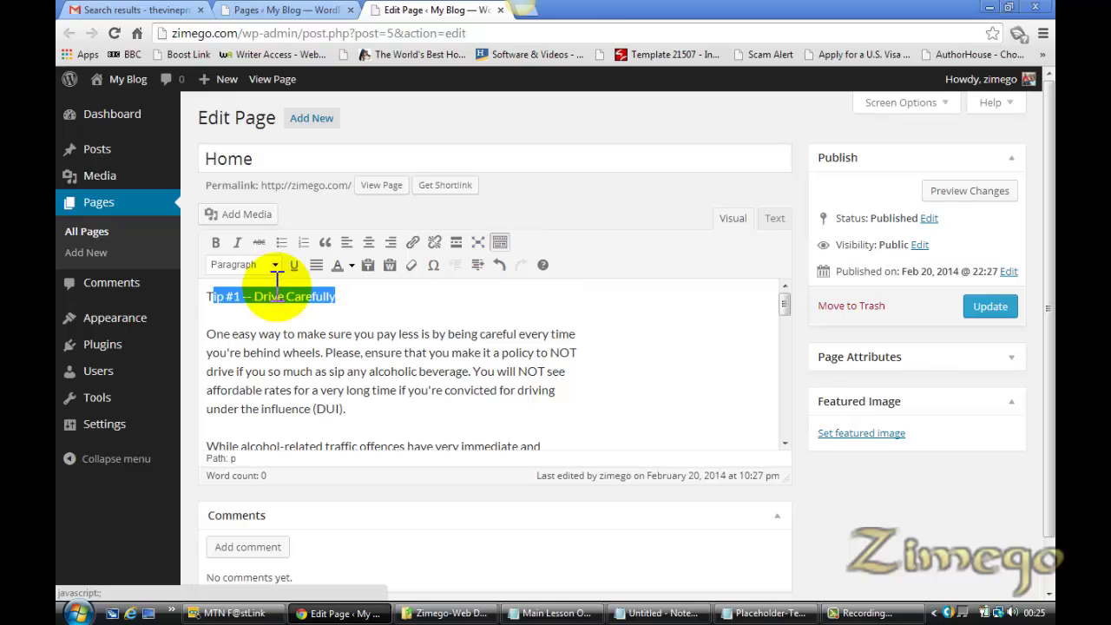
{"action": "left_click", "coordinate": [501, 244]}
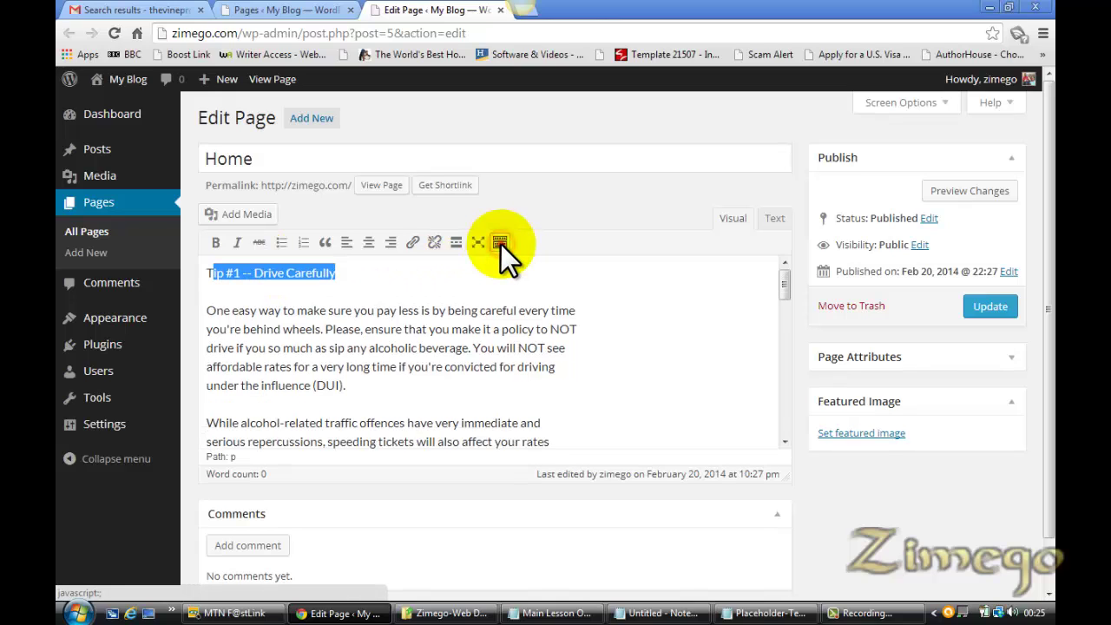
{"action": "left_click", "coordinate": [501, 244]}
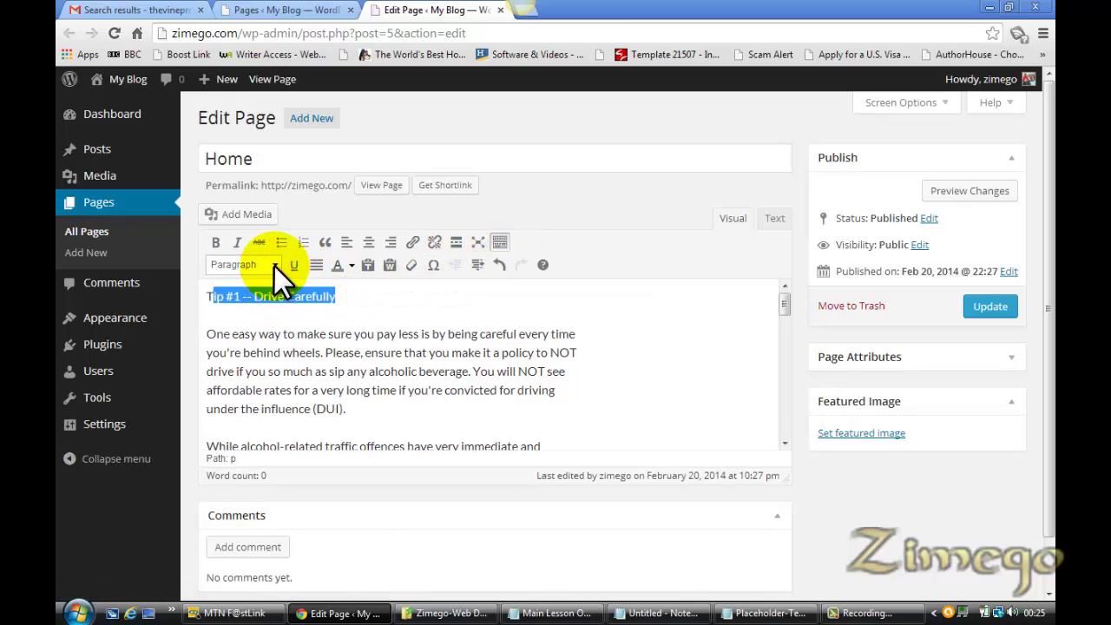
{"action": "left_click", "coordinate": [348, 298]}
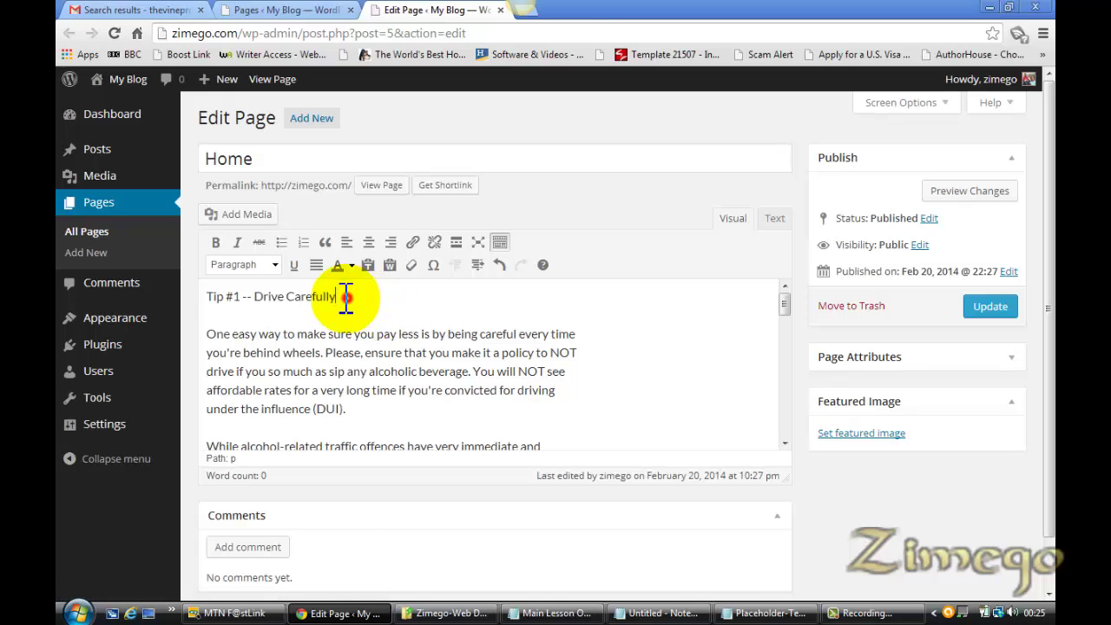
{"action": "left_click_drag", "start_coordinate": [347, 297], "coordinate": [205, 295]}
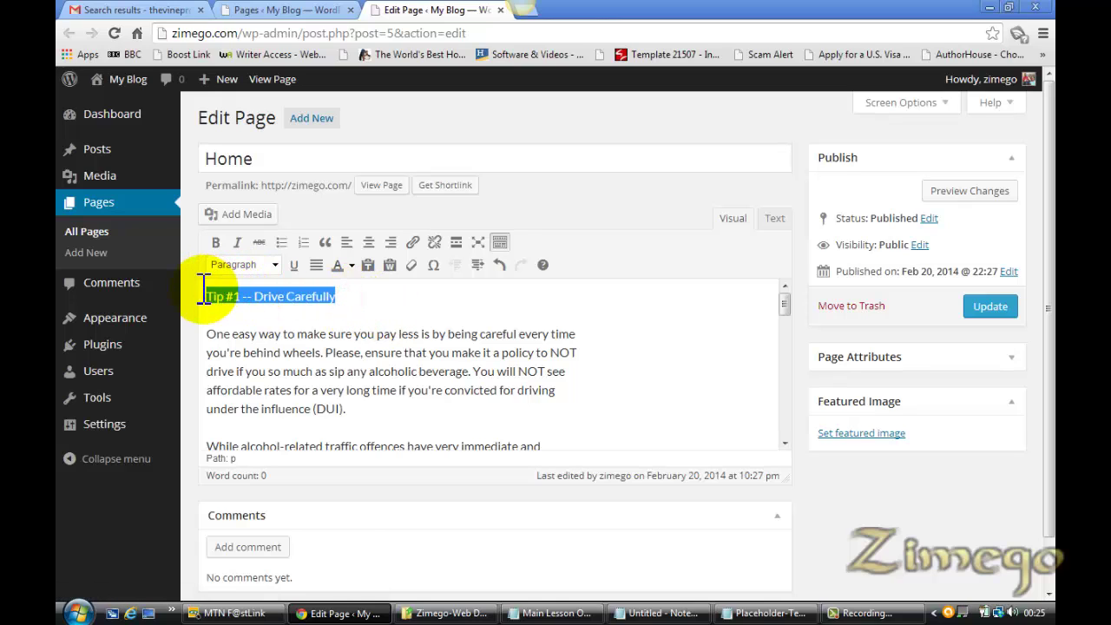
{"action": "left_click", "coordinate": [274, 266]}
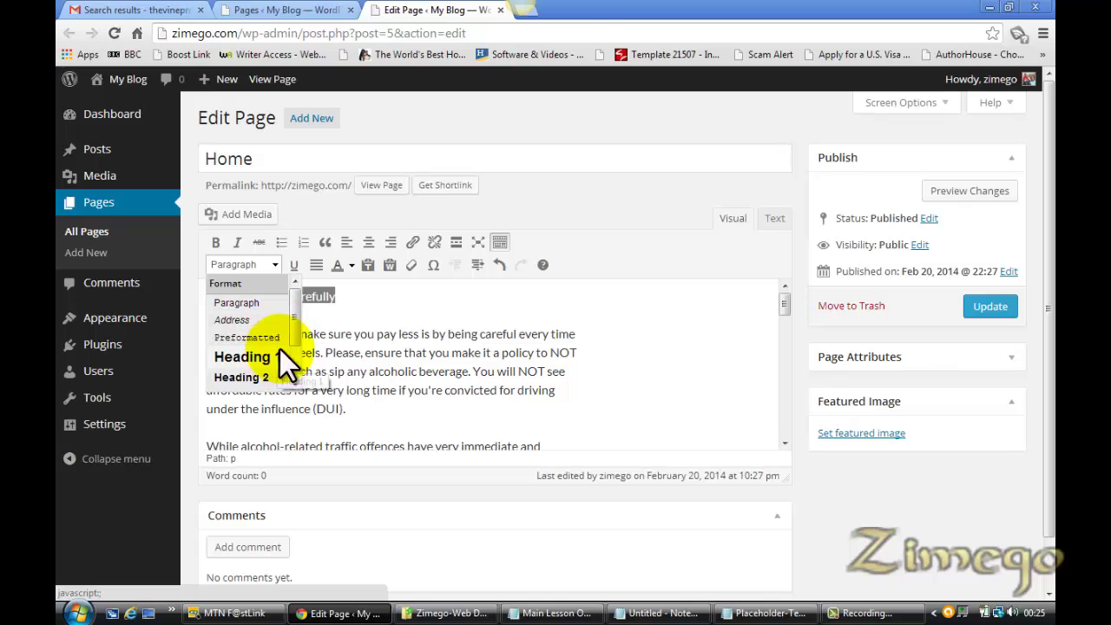
{"action": "scroll", "coordinate": [293, 341], "scroll_direction": "down", "scroll_amount": 2}
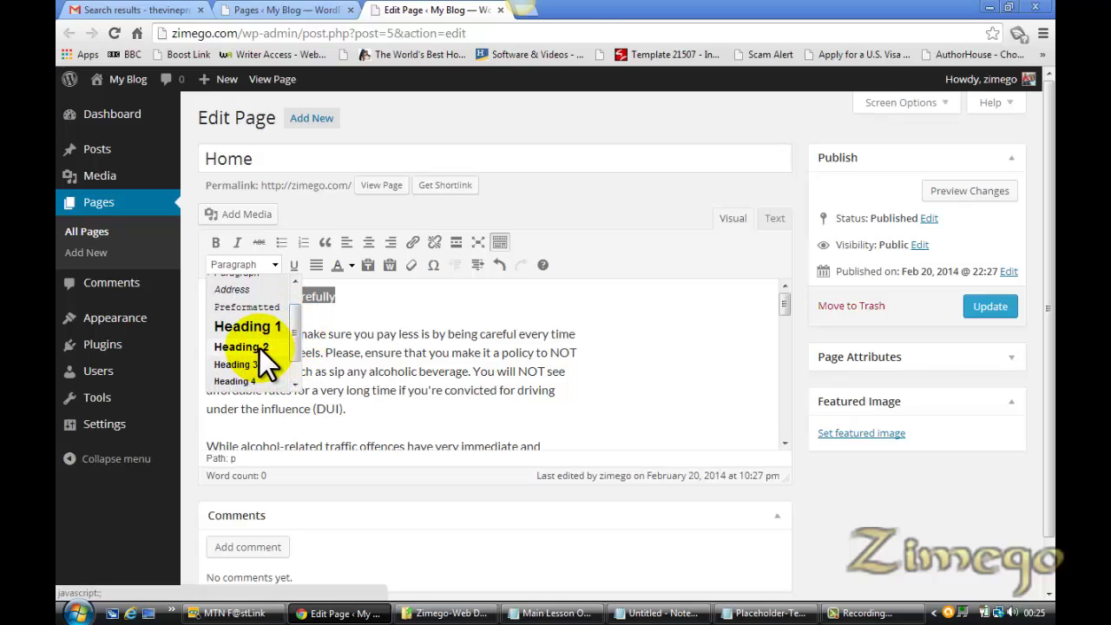
{"action": "left_click", "coordinate": [257, 347]}
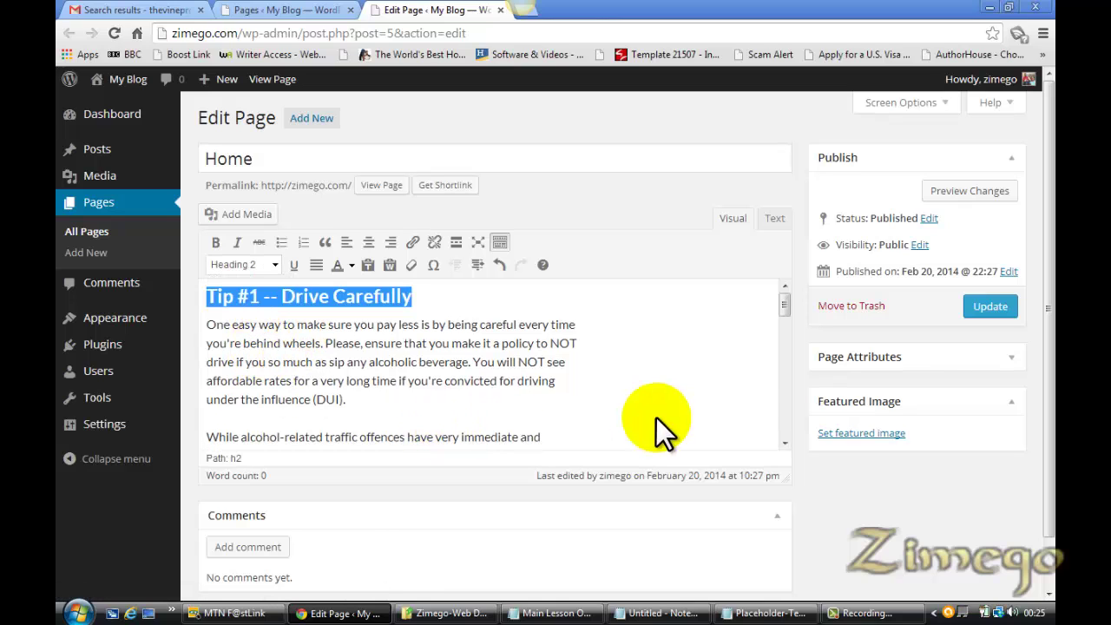
Format the Tip #2 credit-rating line as Heading 3
{"action": "left_click_drag", "start_coordinate": [786, 308], "coordinate": [783, 337]}
{"action": "left_click_drag", "start_coordinate": [450, 368], "coordinate": [208, 368]}
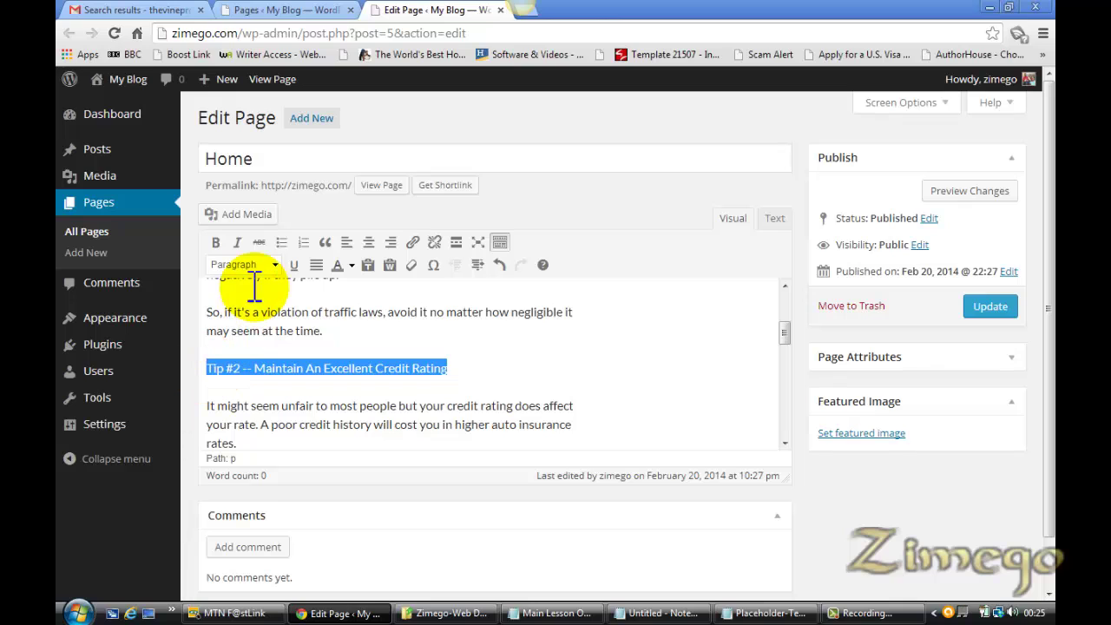
{"action": "left_click", "coordinate": [275, 264]}
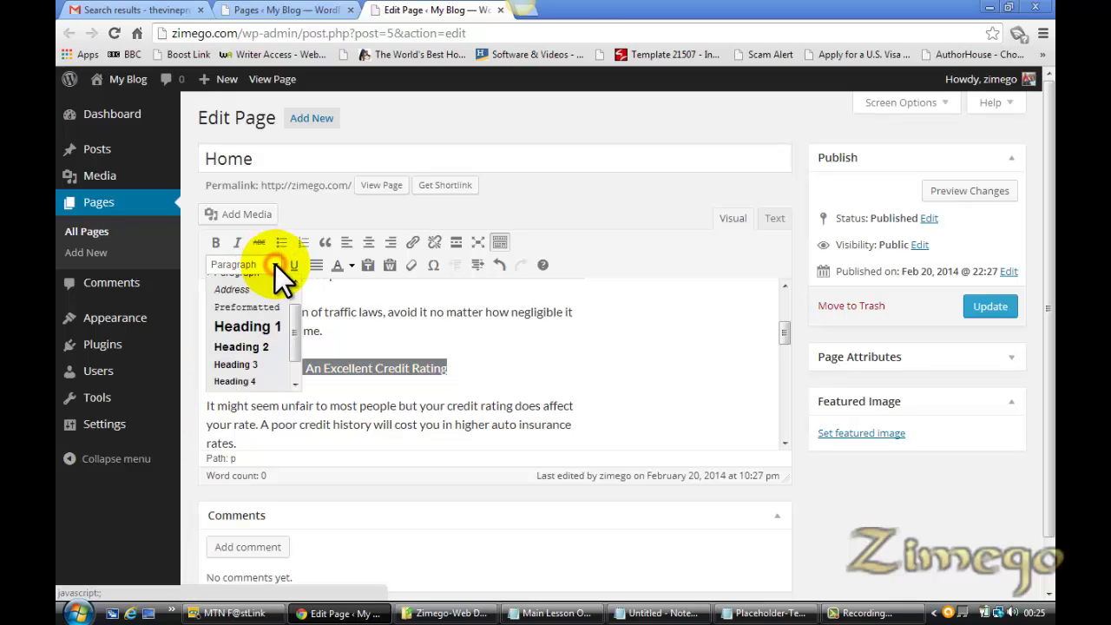
{"action": "left_click", "coordinate": [257, 364]}
{"action": "left_click", "coordinate": [488, 343]}
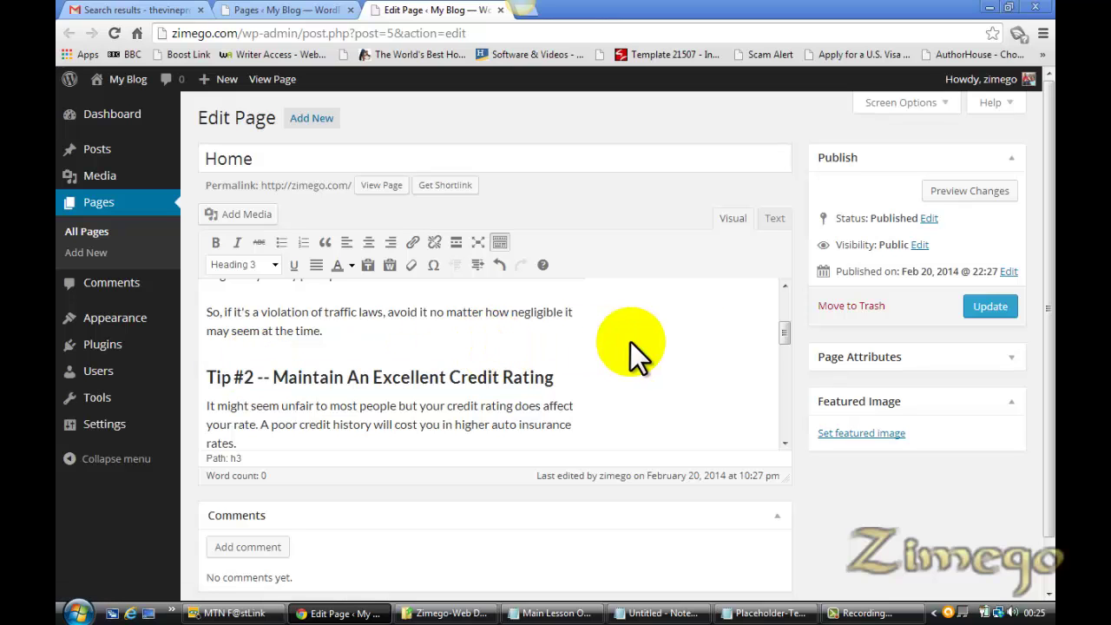
{"action": "left_click_drag", "start_coordinate": [785, 325], "coordinate": [780, 295]}
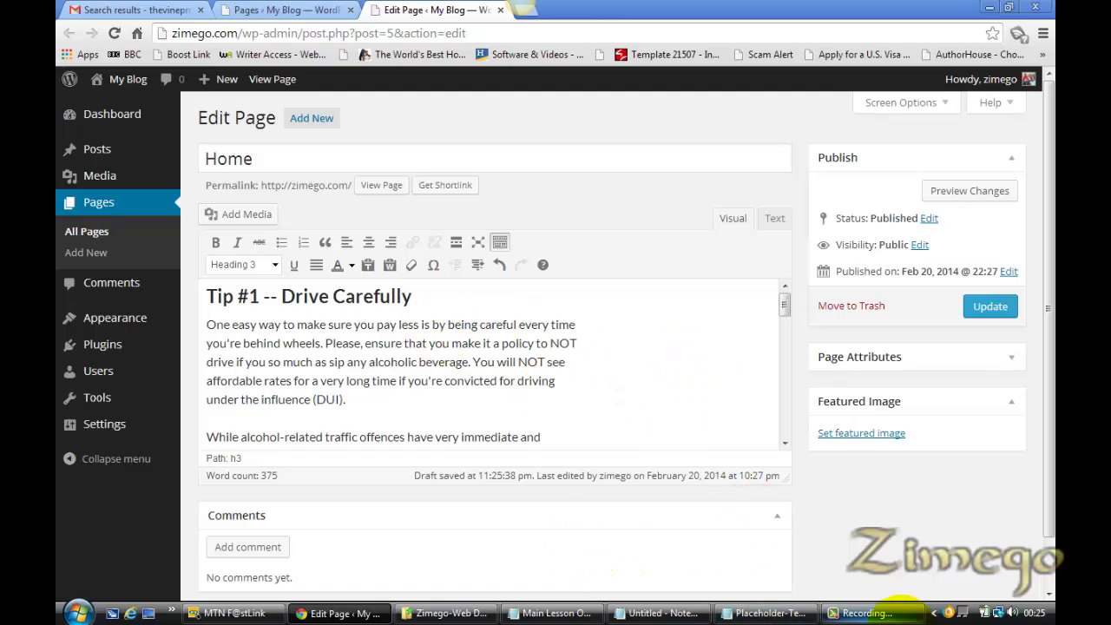
{"action": "left_click", "coordinate": [560, 612]}
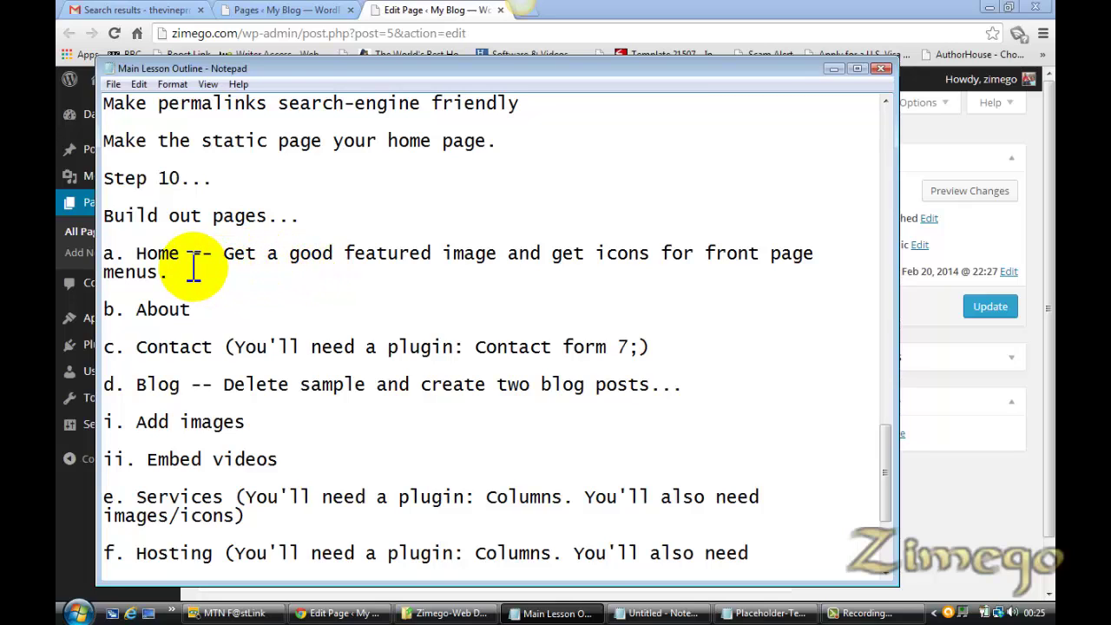
{"action": "left_click", "coordinate": [415, 11]}
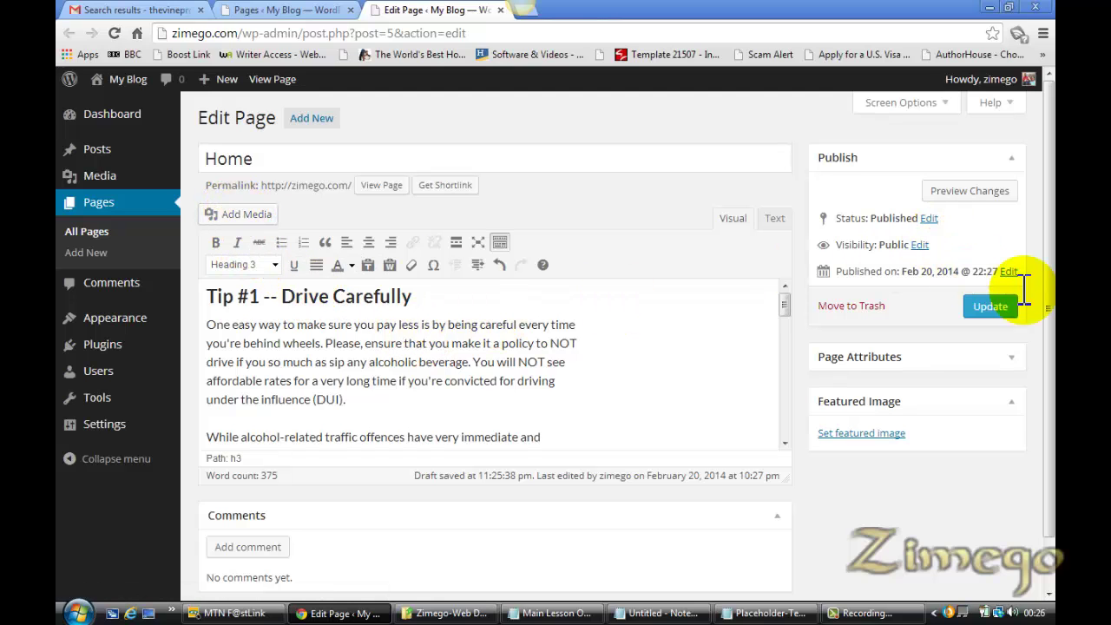
{"action": "left_click_drag", "start_coordinate": [1050, 321], "coordinate": [1051, 369]}
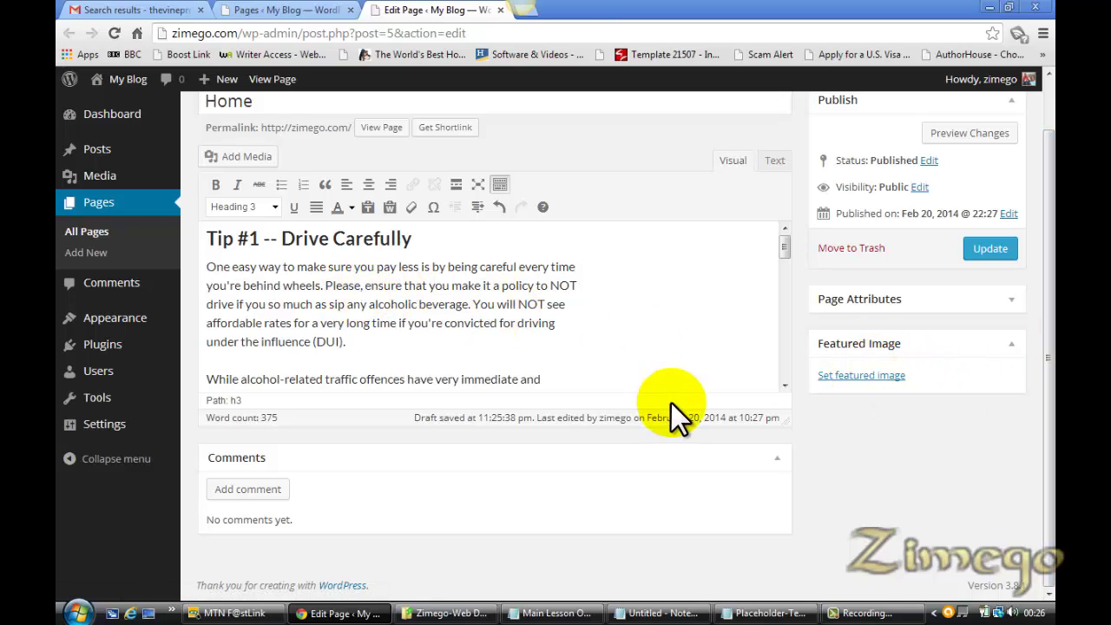
Upload Home-Featured.jpg, the ACT NOW! image, and set it as the Home page's featured image
{"action": "left_click", "coordinate": [863, 374]}
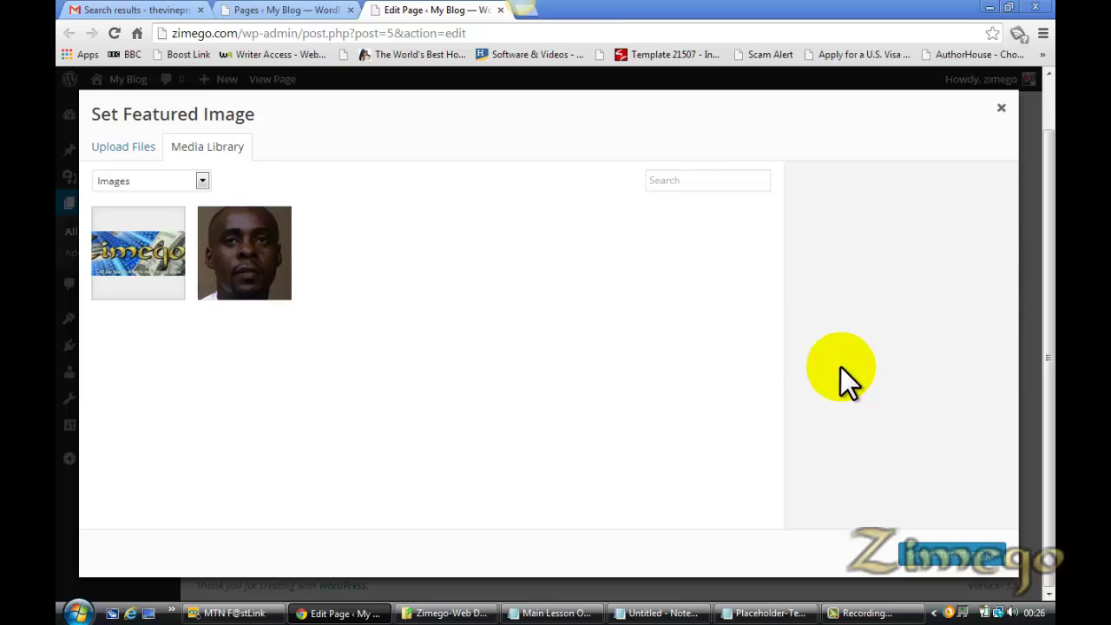
{"action": "left_click", "coordinate": [111, 148]}
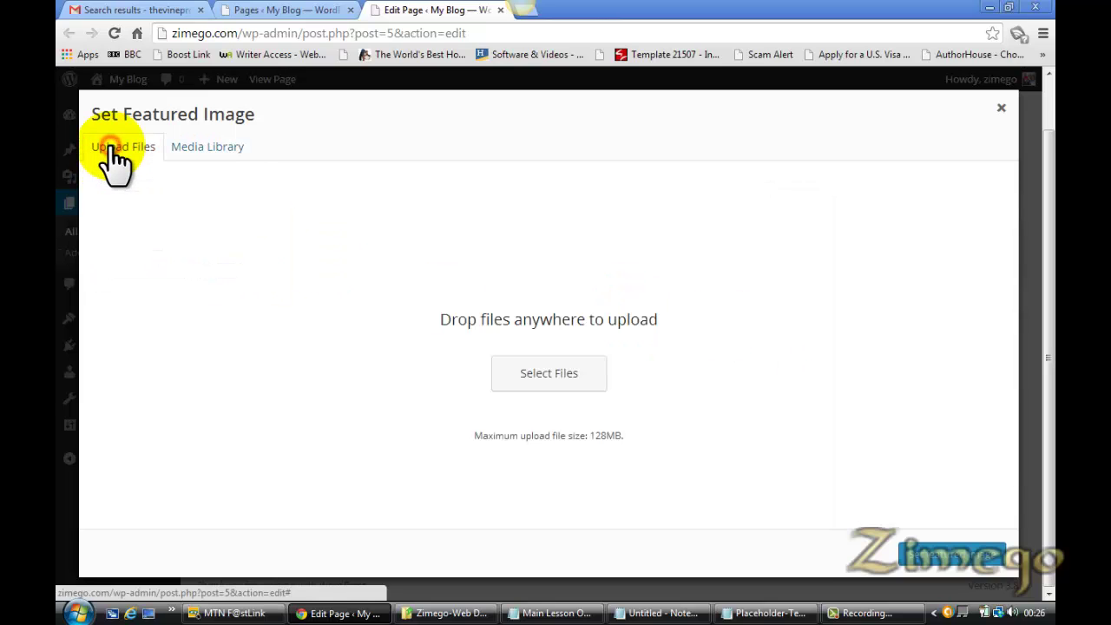
{"action": "left_click", "coordinate": [587, 375]}
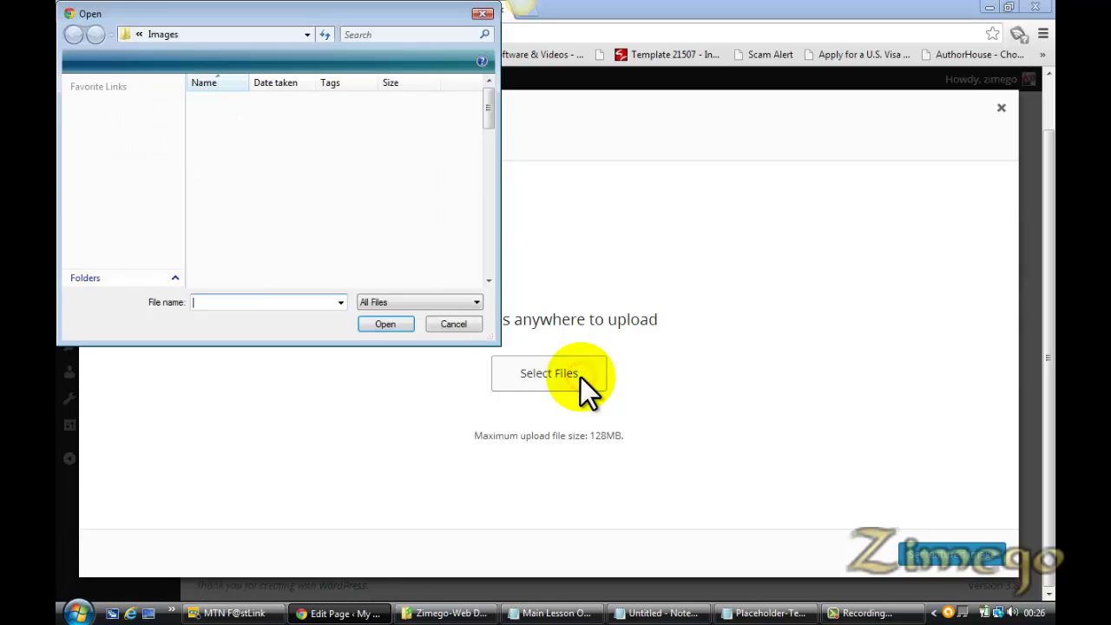
{"action": "scroll", "coordinate": [491, 107], "scroll_direction": "down", "scroll_amount": 3}
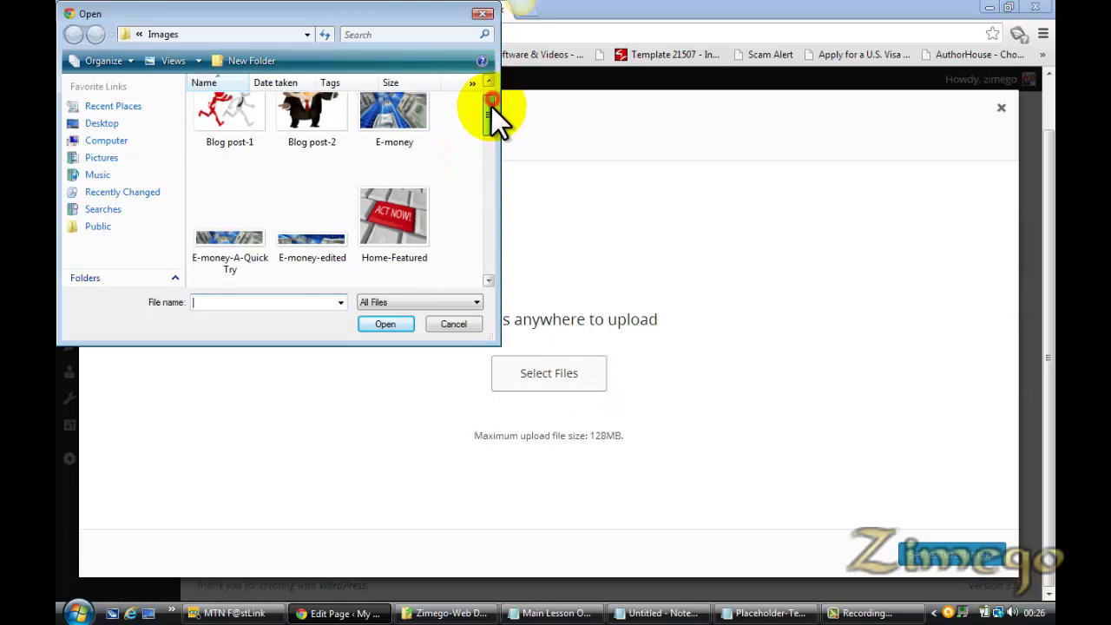
{"action": "double_click", "coordinate": [413, 142]}
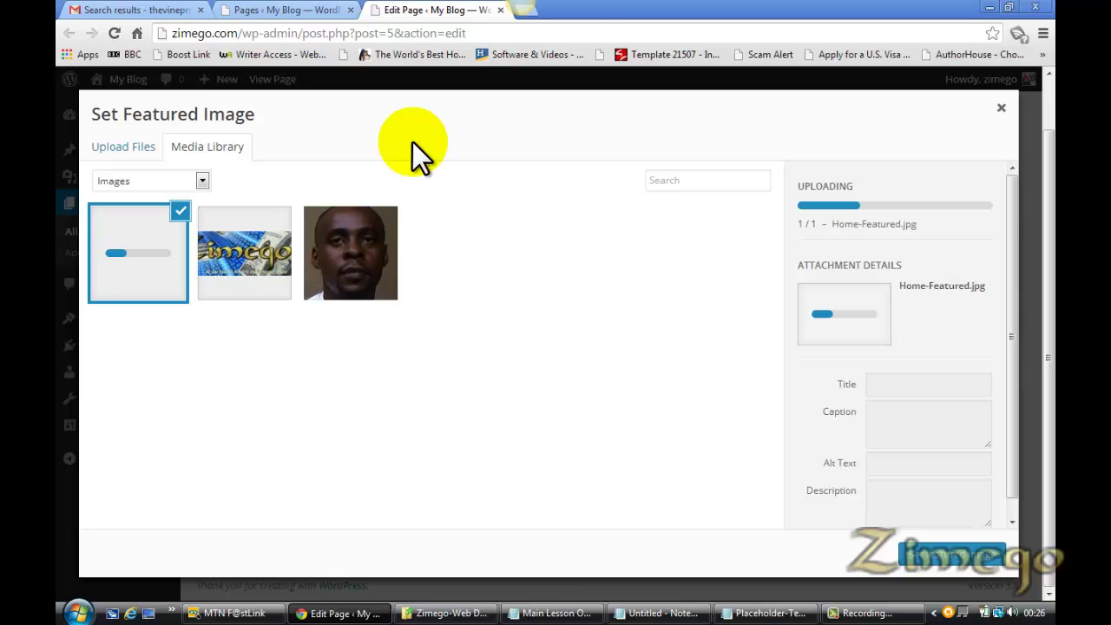
{"action": "left_click", "coordinate": [295, 11]}
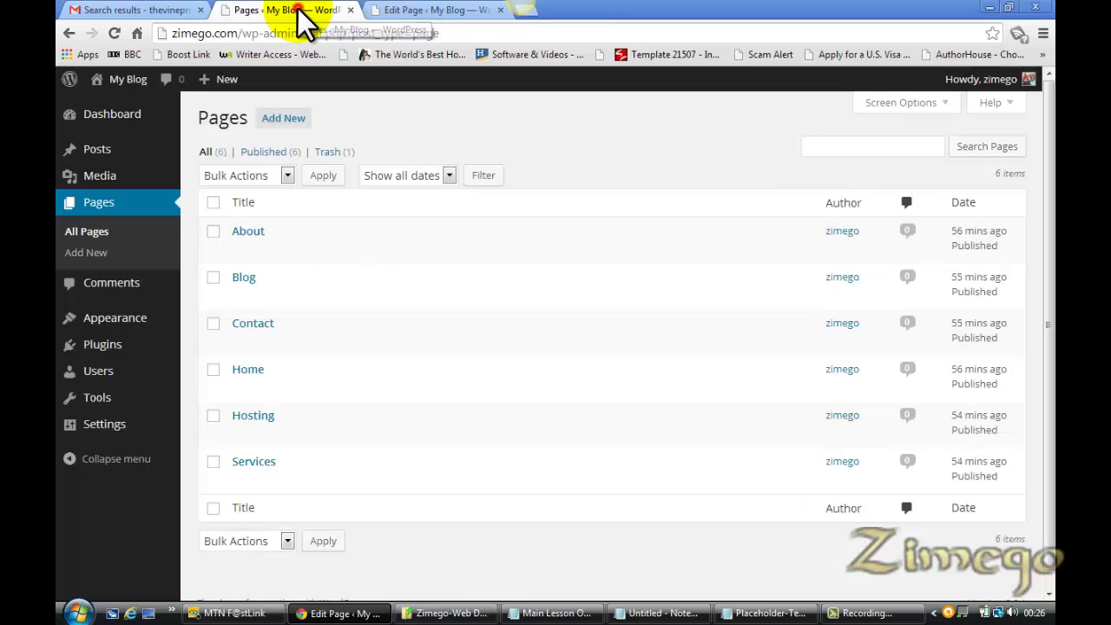
{"action": "left_click", "coordinate": [451, 13]}
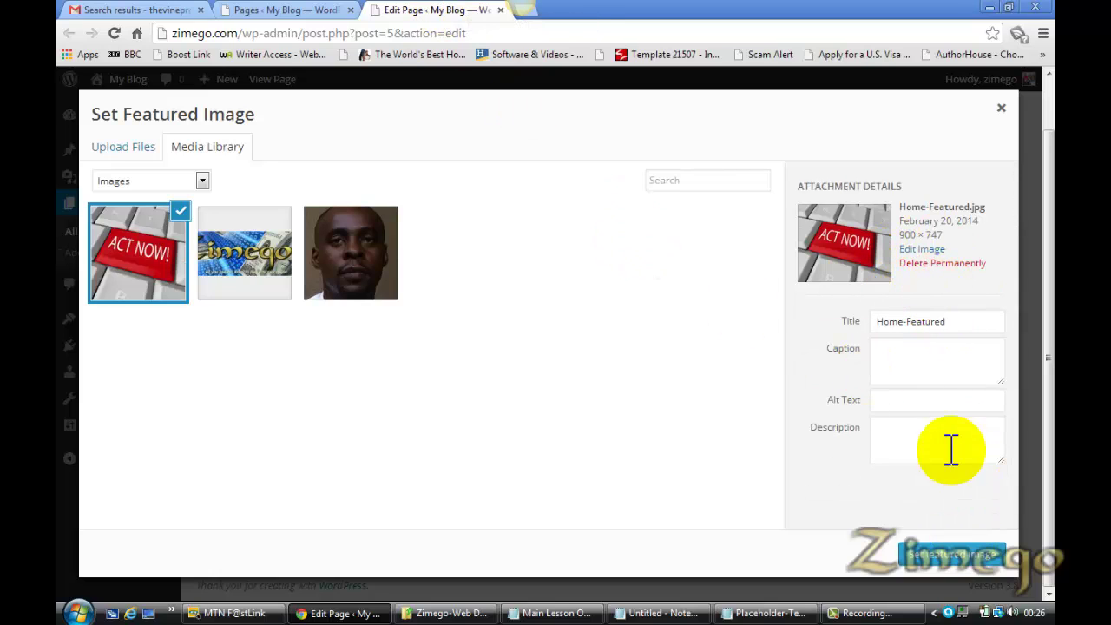
{"action": "left_click", "coordinate": [942, 556]}
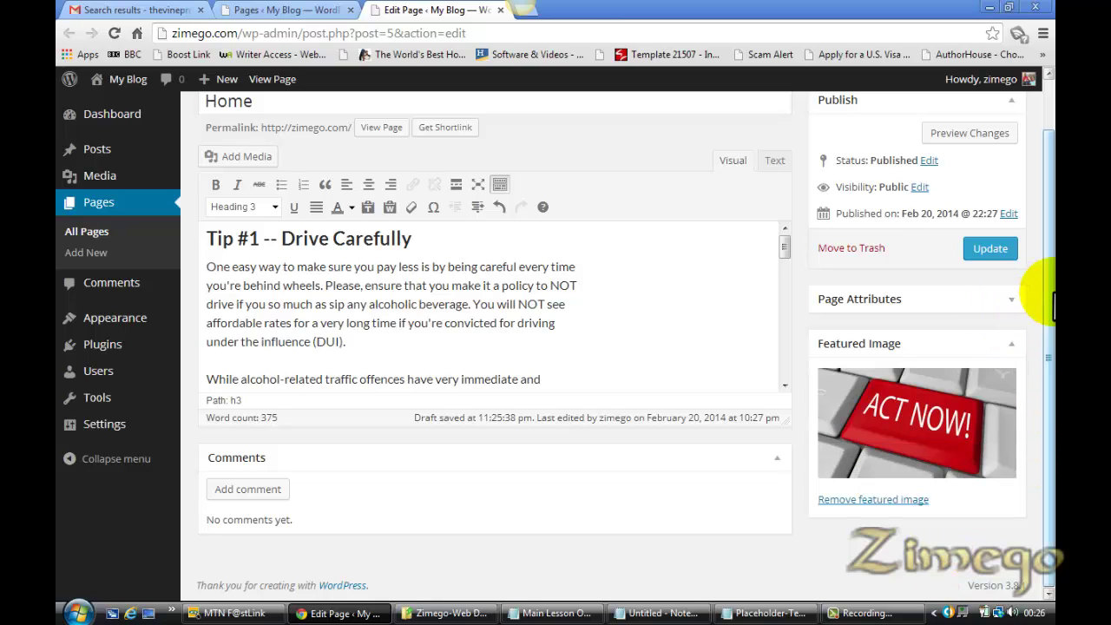
Update the Home page and open its live view in a new tab
{"action": "left_click", "coordinate": [985, 247]}
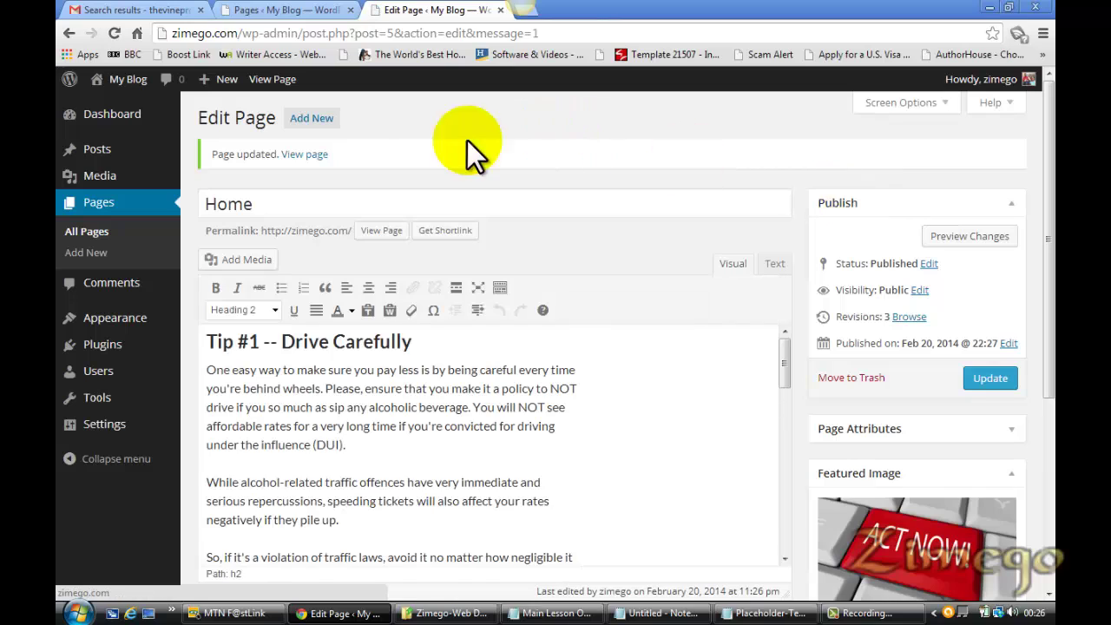
{"action": "right_click", "coordinate": [305, 155]}
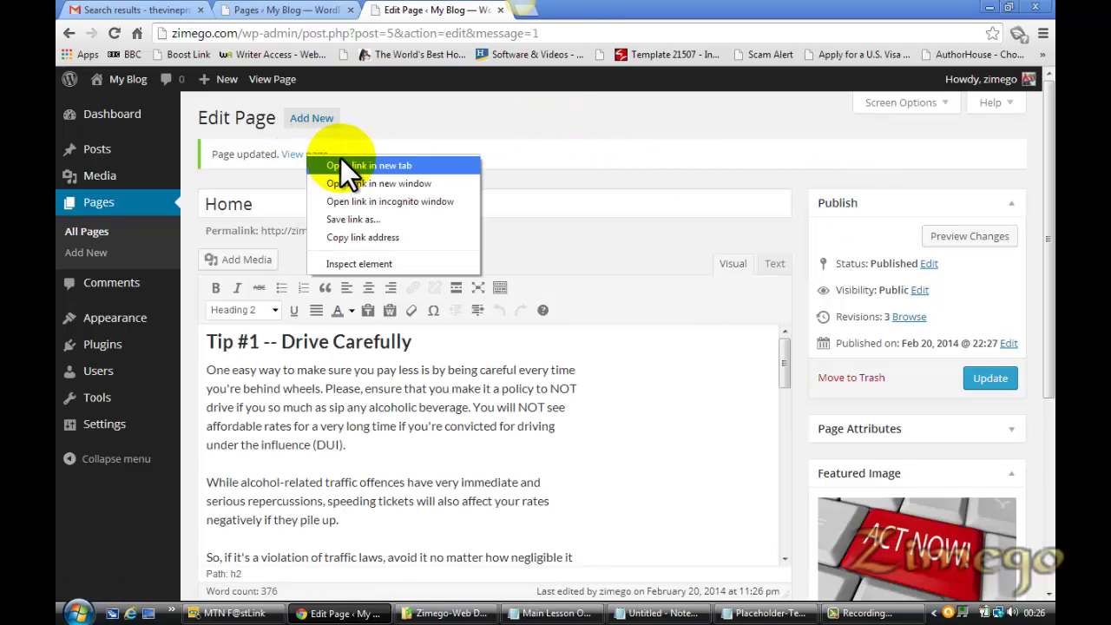
{"action": "left_click", "coordinate": [341, 162]}
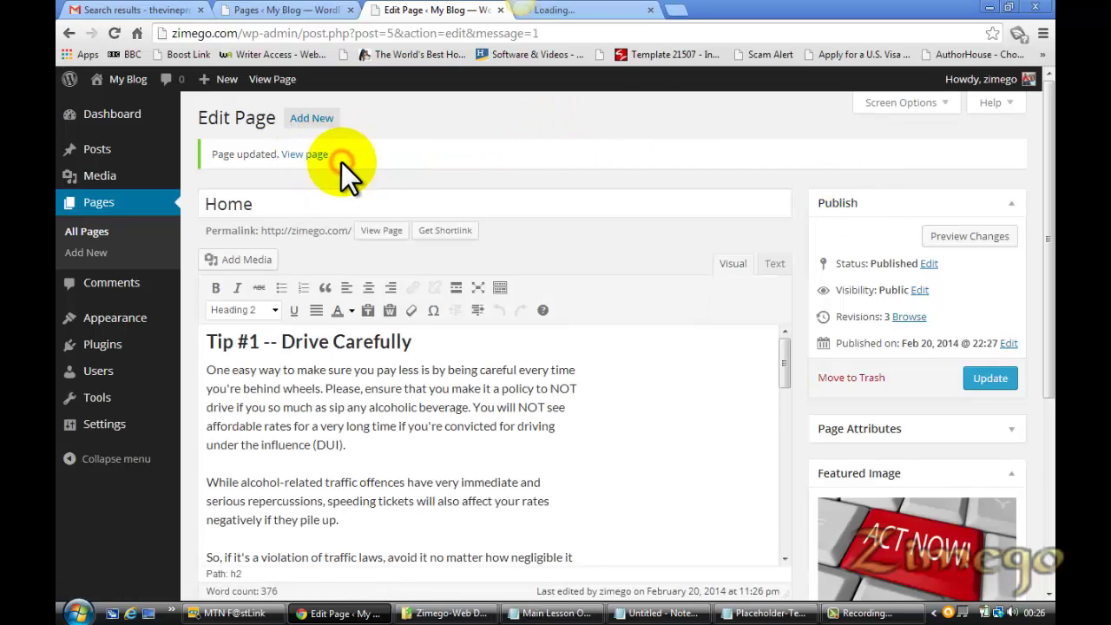
{"action": "left_click", "coordinate": [597, 9]}
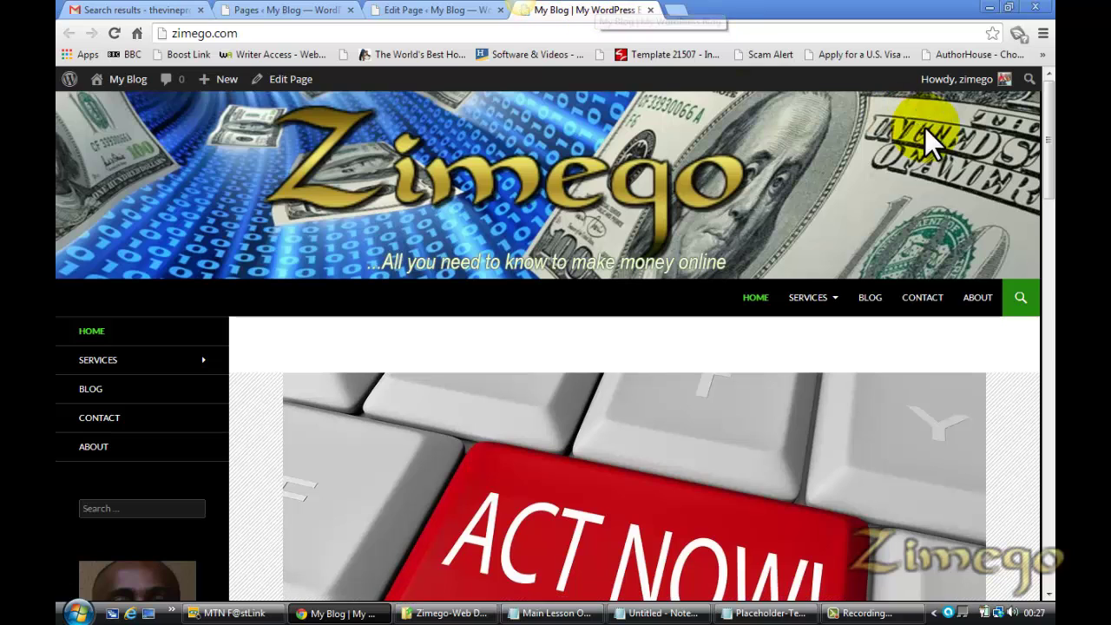
{"action": "left_click_drag", "start_coordinate": [1050, 185], "coordinate": [1052, 289]}
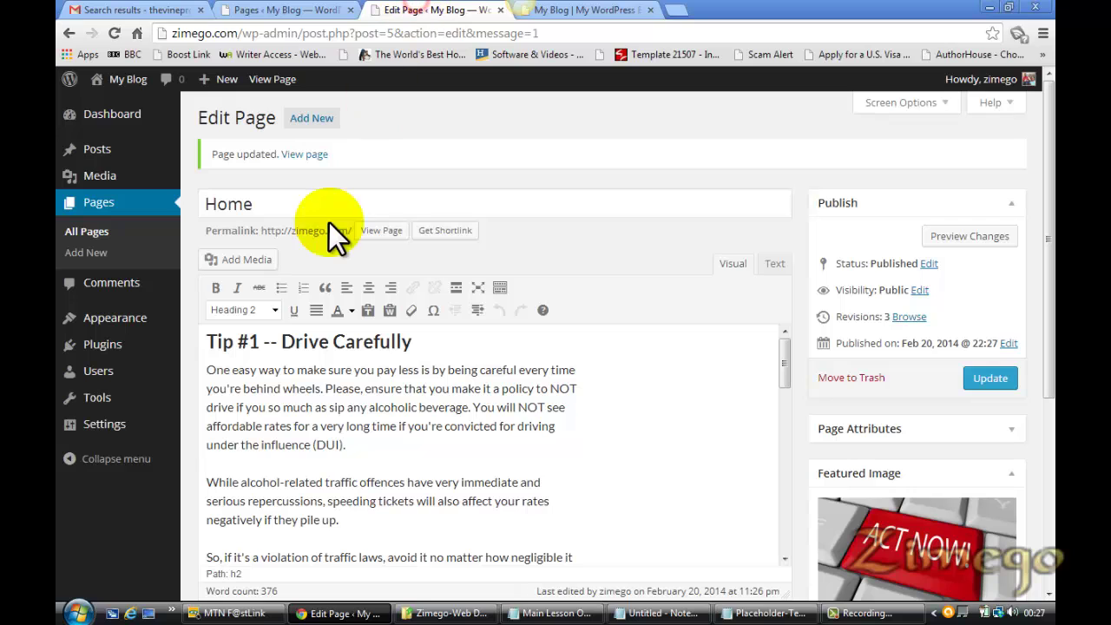
Compare the live Home page's ACT NOW! image and article with the editor, then check the lesson outline
{"action": "left_click", "coordinate": [607, 12]}
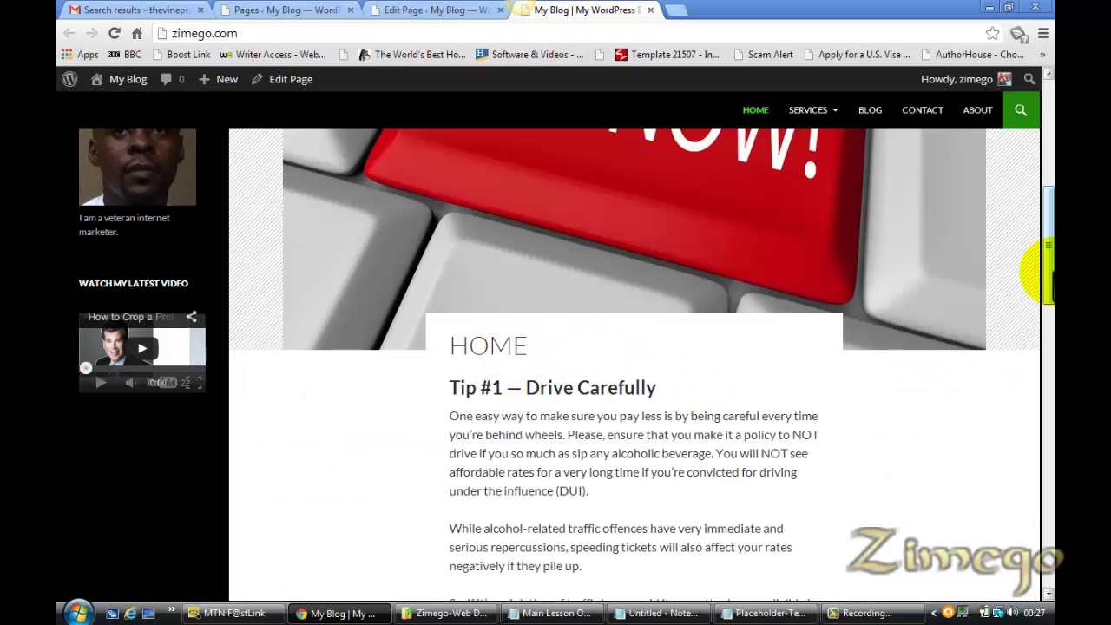
{"action": "left_click", "coordinate": [422, 7]}
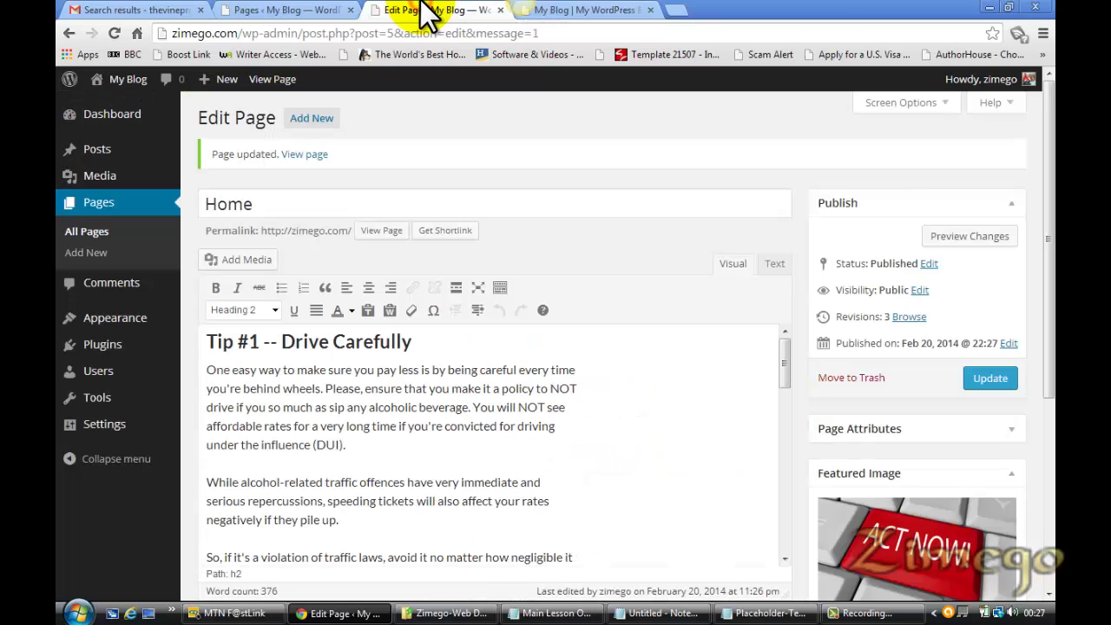
{"action": "left_click", "coordinate": [617, 14]}
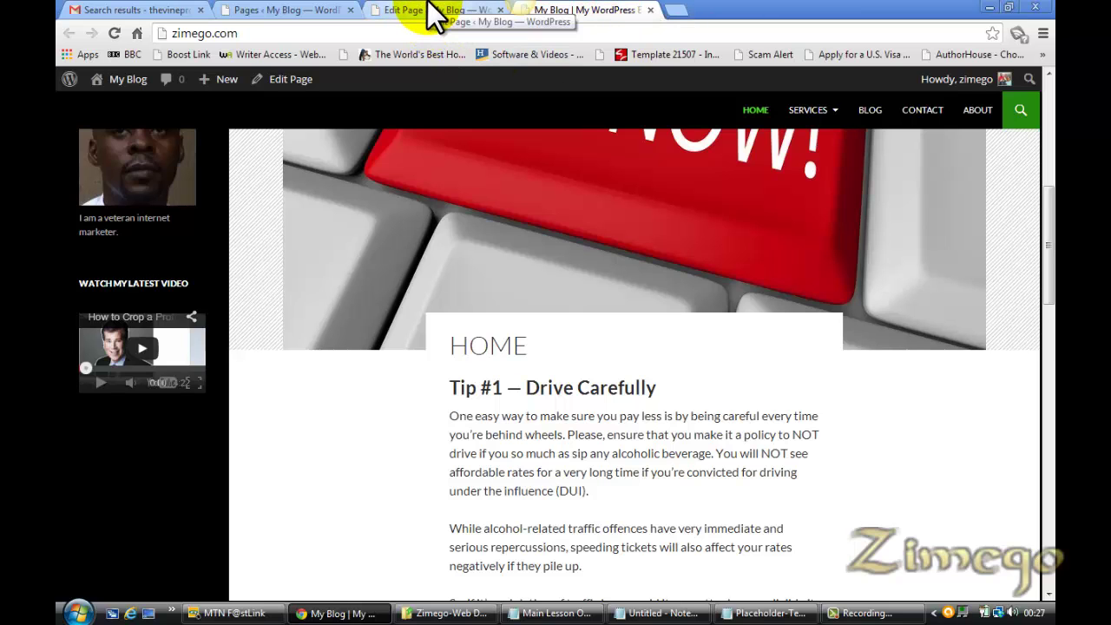
{"action": "left_click", "coordinate": [431, 14]}
{"action": "left_click", "coordinate": [598, 12]}
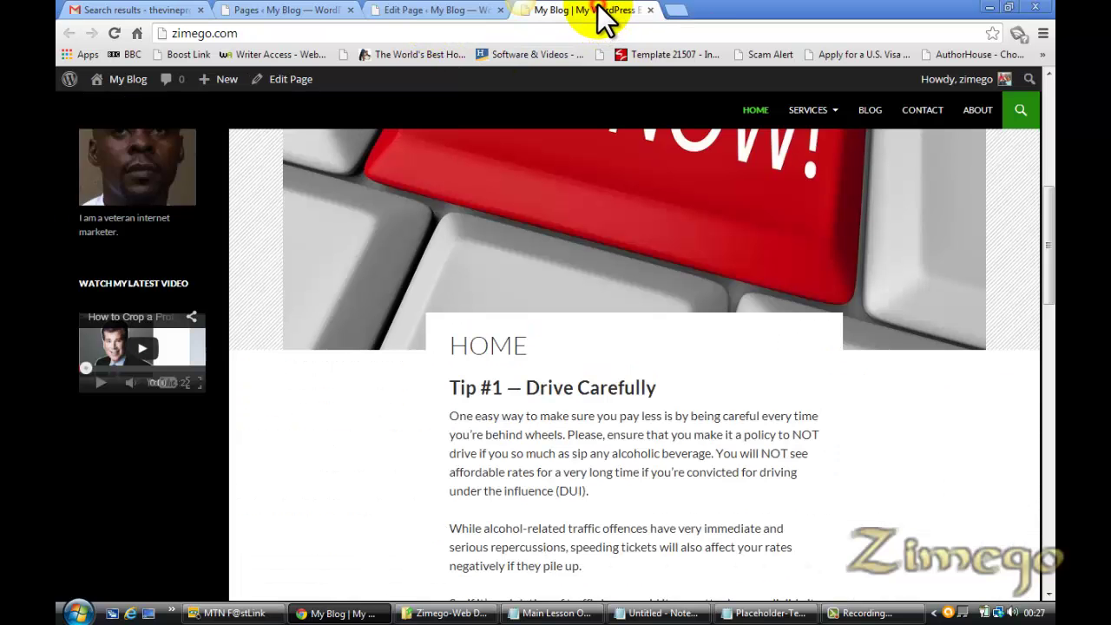
{"action": "left_click_drag", "start_coordinate": [1050, 287], "coordinate": [1045, 484]}
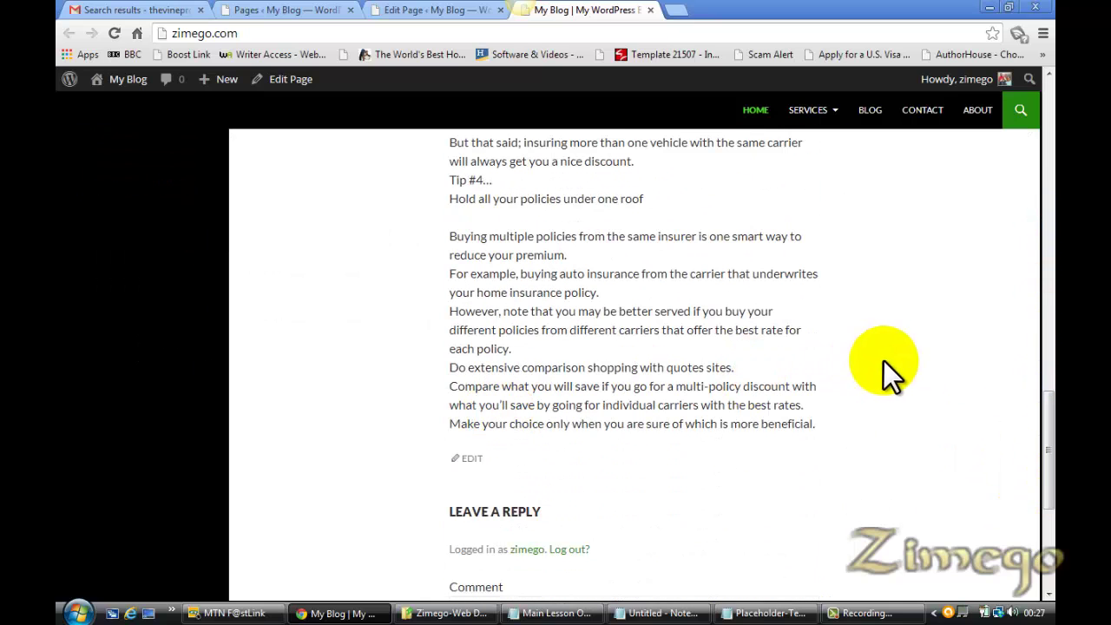
{"action": "left_click", "coordinate": [555, 612]}
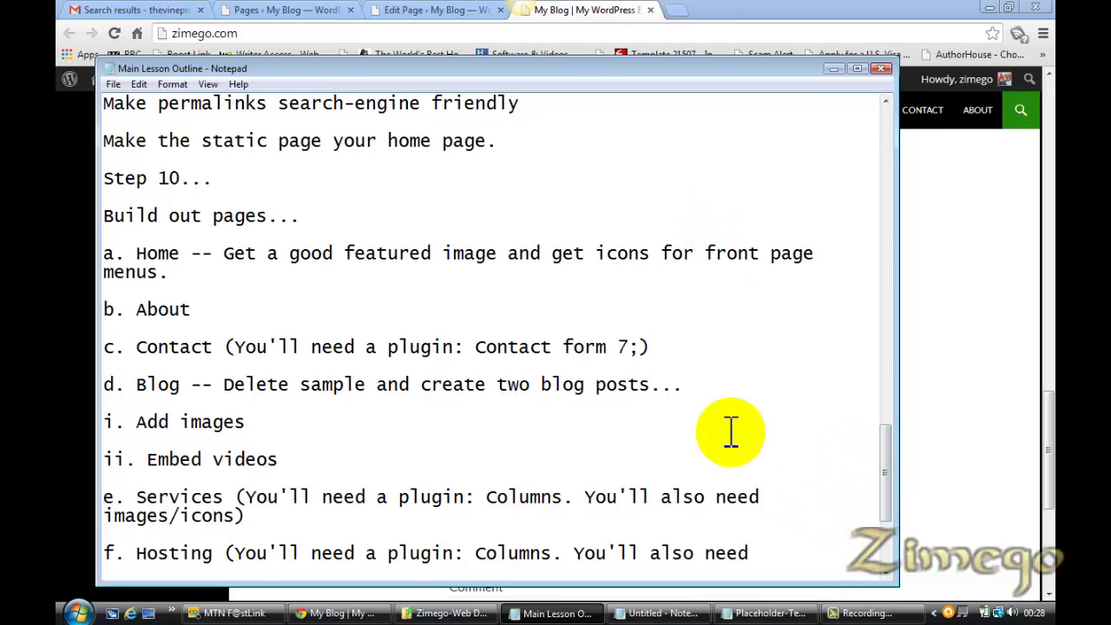
Insert an empty paragraph after the 'pile up.' sentence in the first tip
{"action": "left_click", "coordinate": [443, 14]}
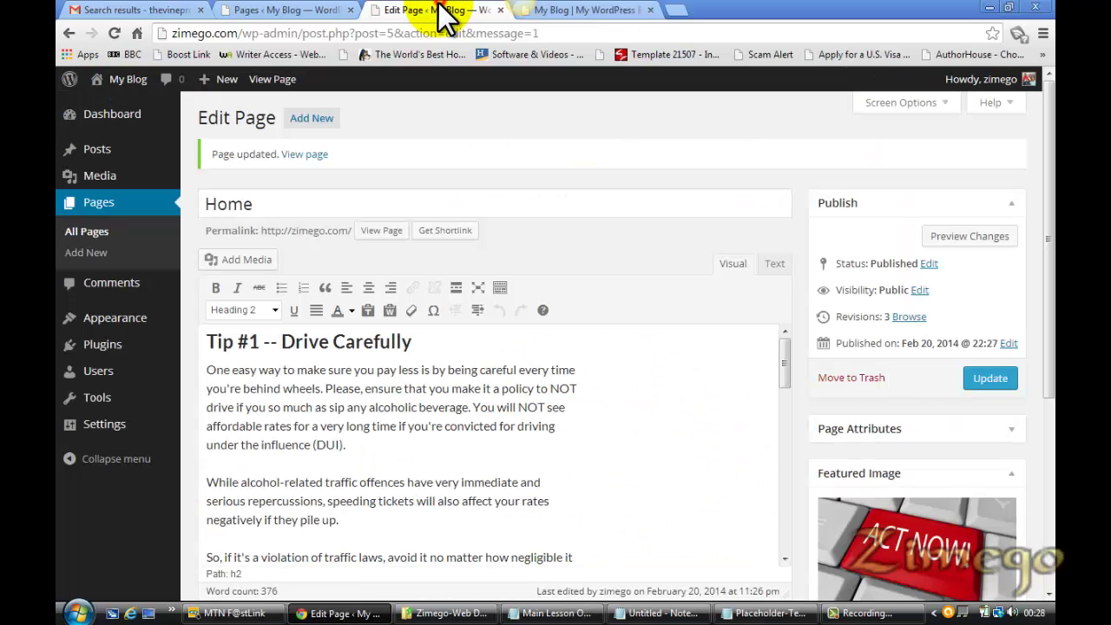
{"action": "left_click_drag", "start_coordinate": [1050, 278], "coordinate": [1052, 364]}
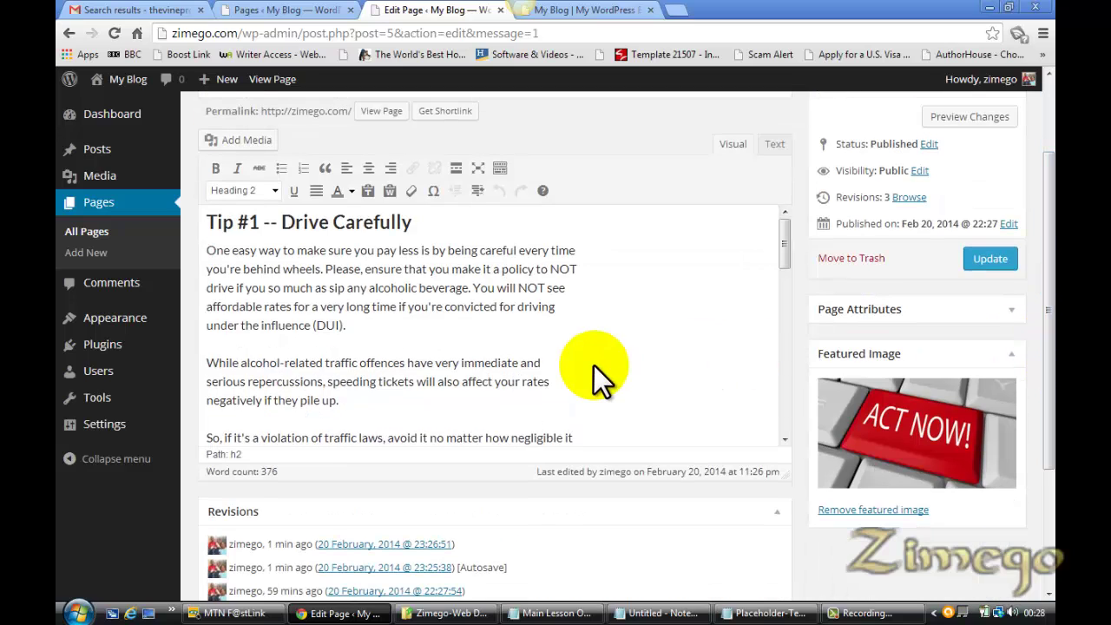
{"action": "left_click", "coordinate": [355, 328]}
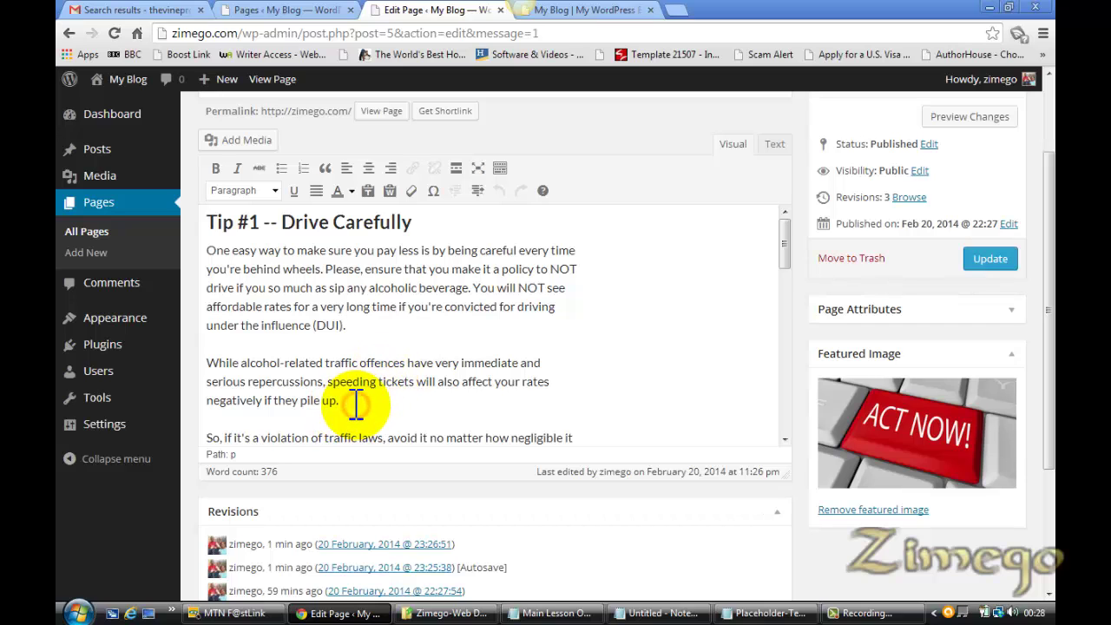
{"action": "left_click", "coordinate": [356, 402]}
{"action": "key", "text": "Return"}
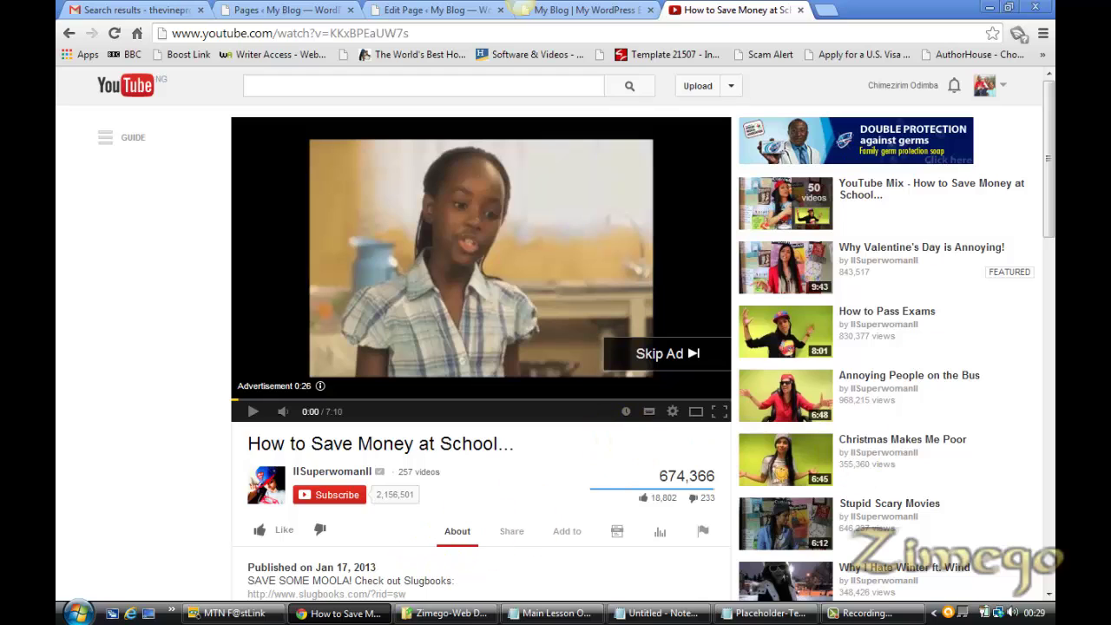
Bring up the YouTube video's Share > Embed code and select the iframe code
{"action": "scroll", "coordinate": [1037, 217], "scroll_direction": "down", "scroll_amount": 3}
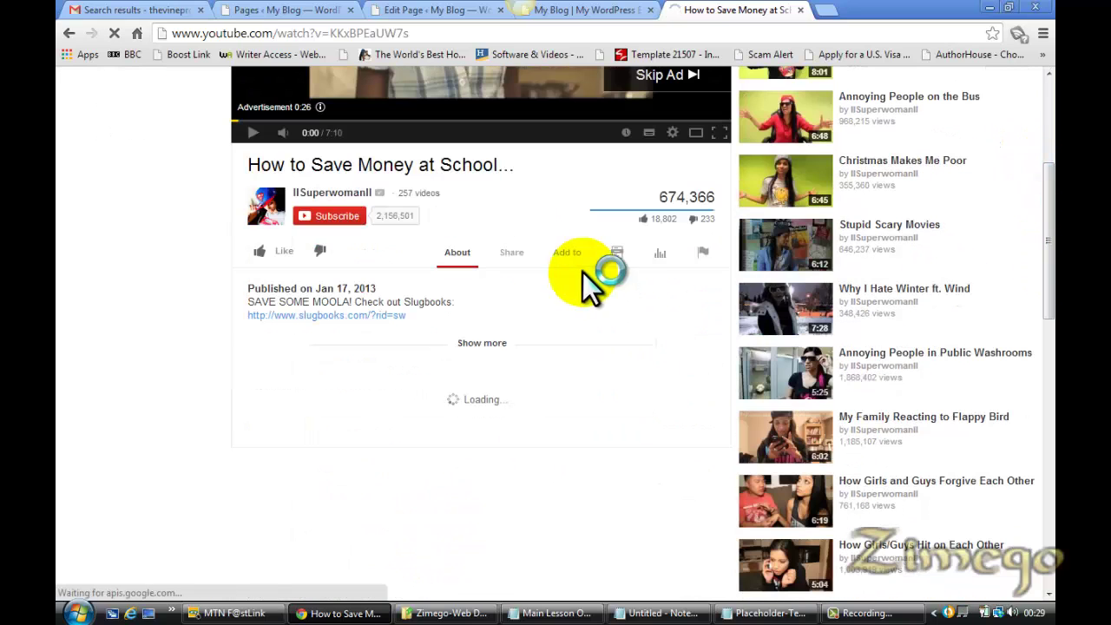
{"action": "left_click", "coordinate": [510, 253]}
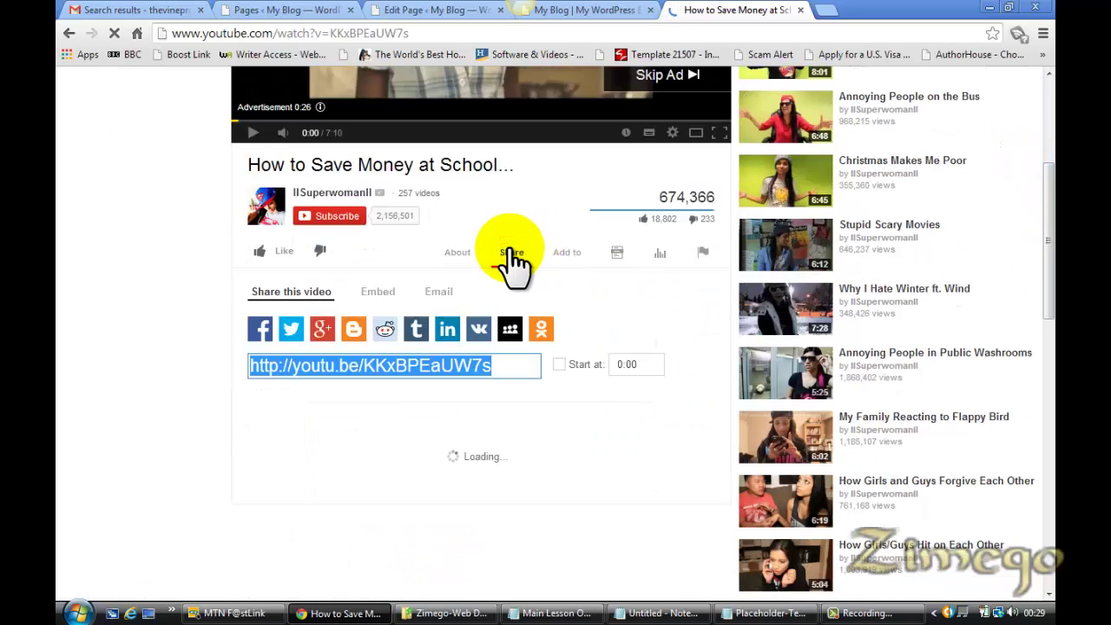
{"action": "left_click", "coordinate": [378, 293]}
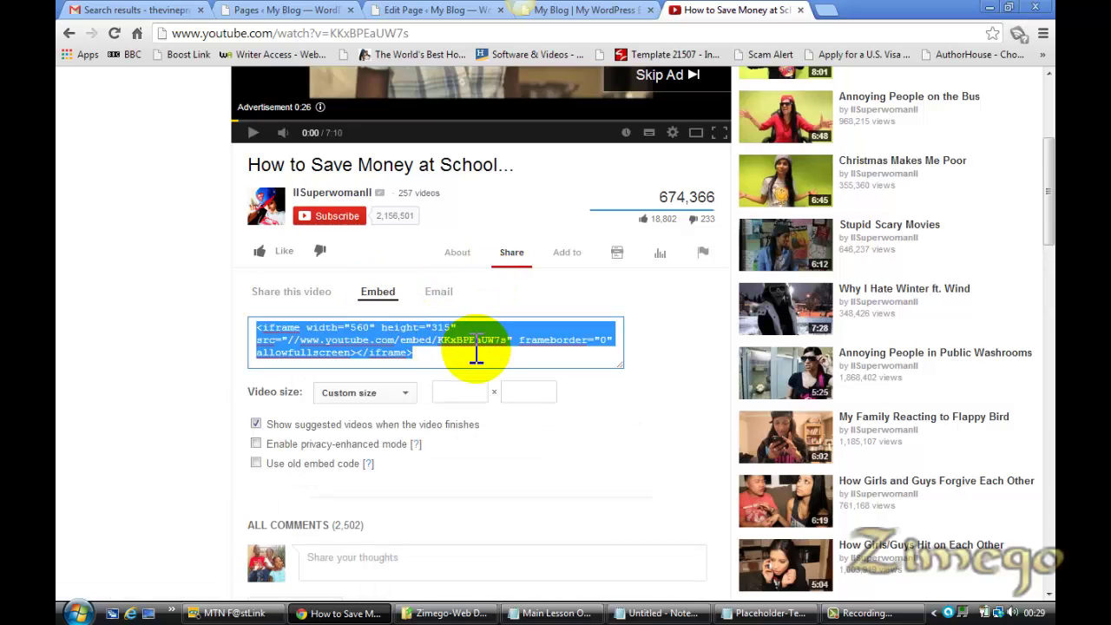
{"action": "left_click", "coordinate": [404, 394]}
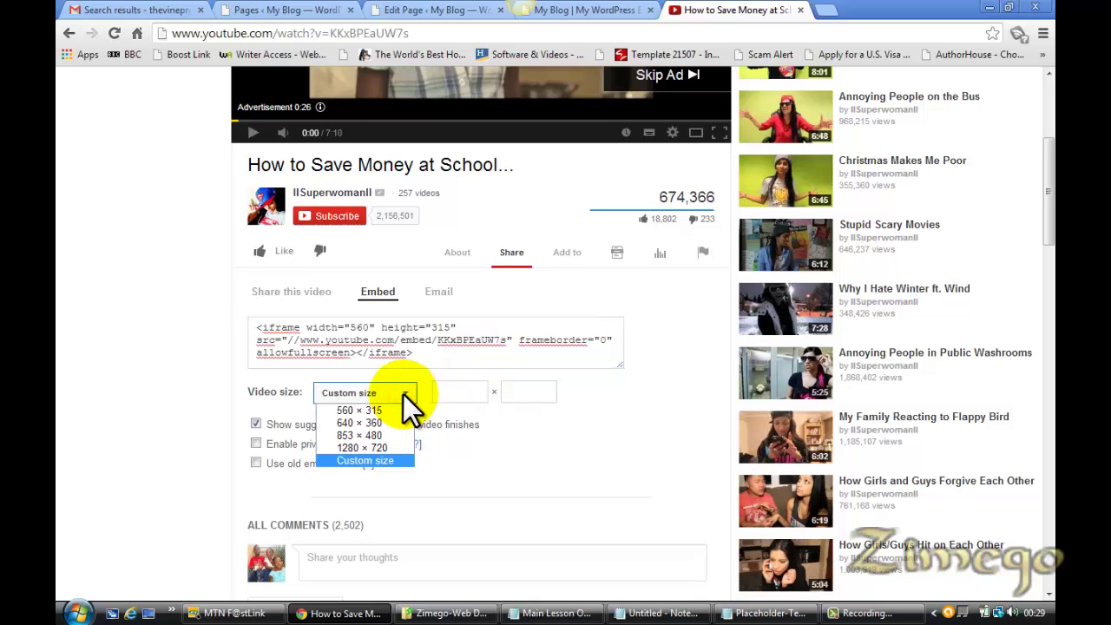
{"action": "left_click", "coordinate": [466, 328]}
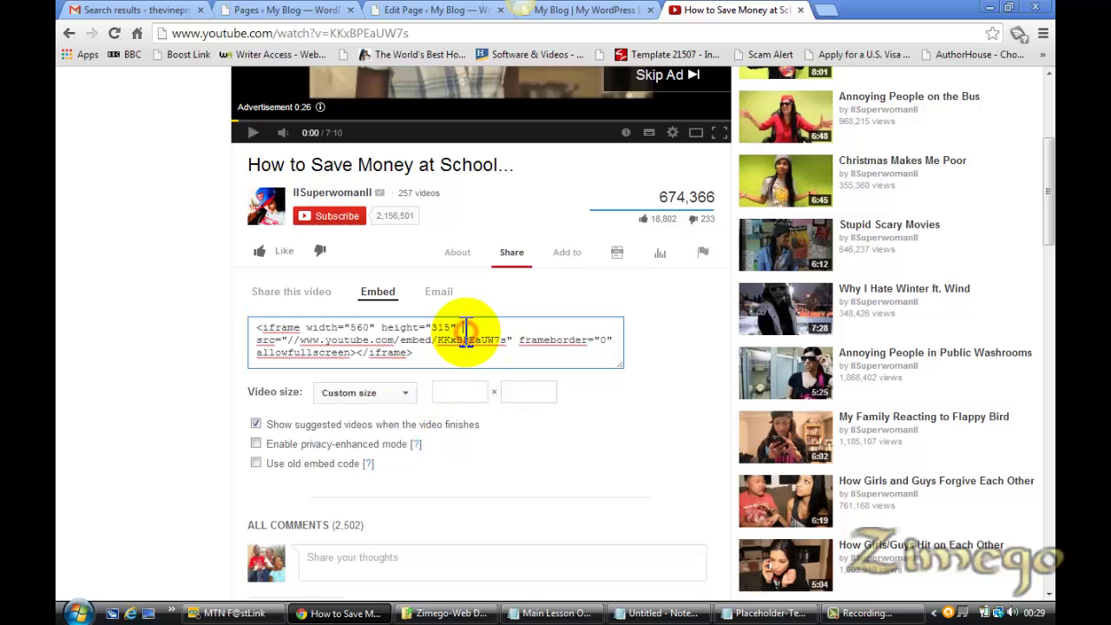
{"action": "left_click", "coordinate": [466, 328]}
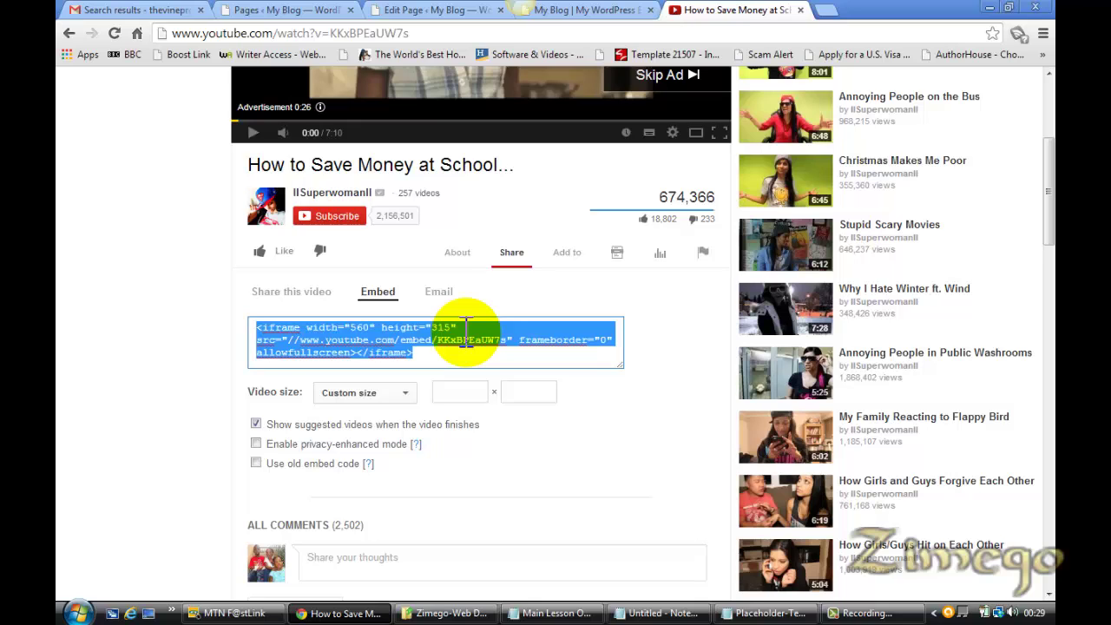
Reselect the full embed code for copying and return to the WordPress Home page editor
{"action": "left_click", "coordinate": [608, 10]}
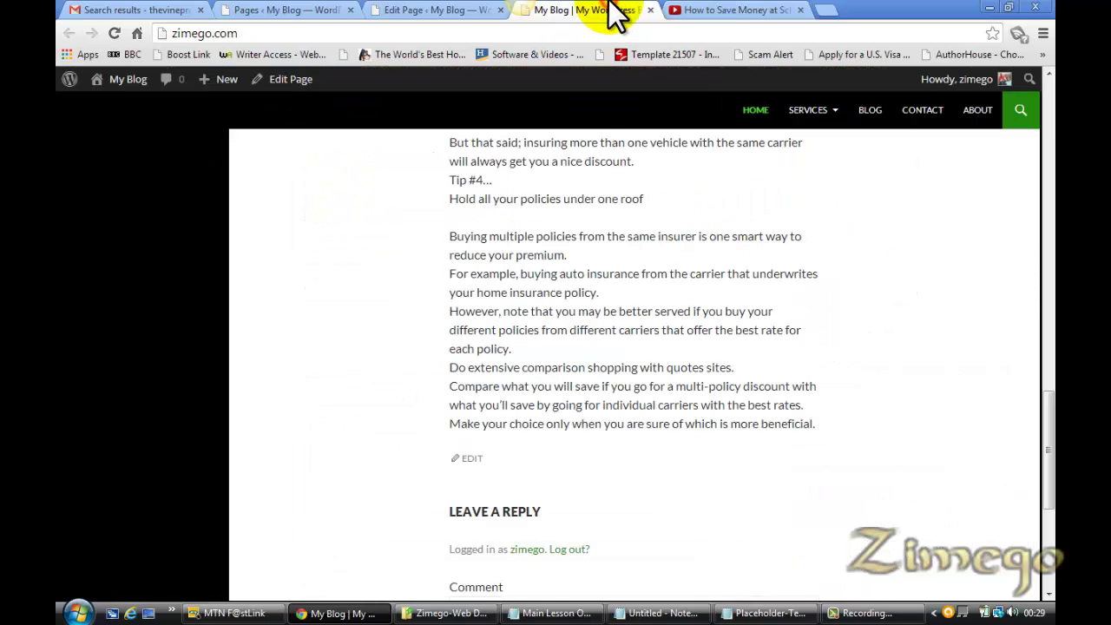
{"action": "left_click", "coordinate": [751, 4]}
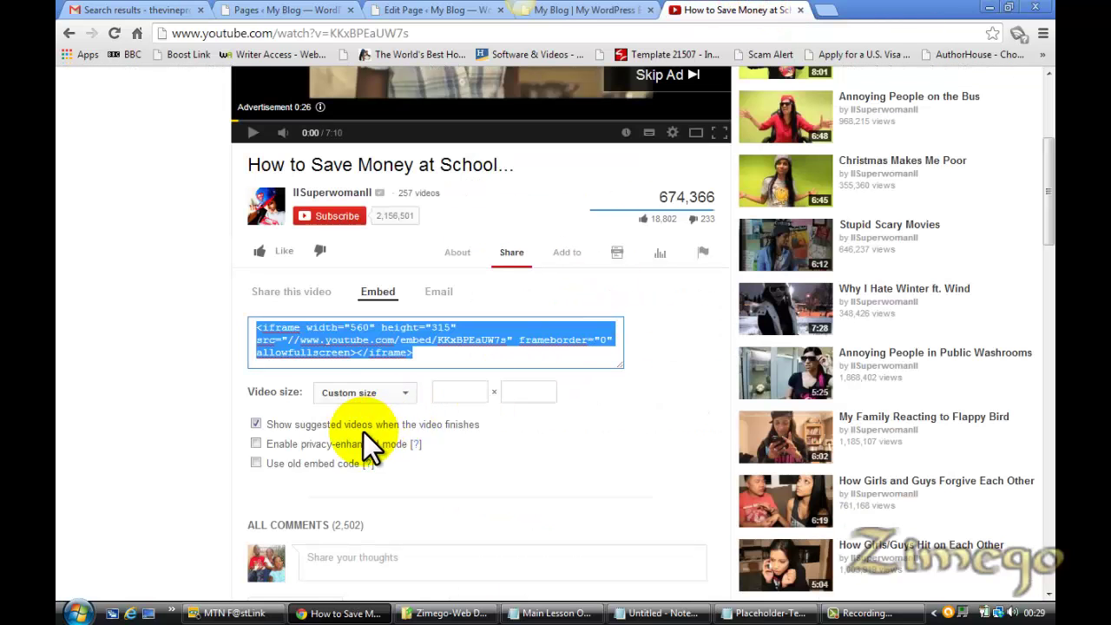
{"action": "left_click", "coordinate": [406, 396]}
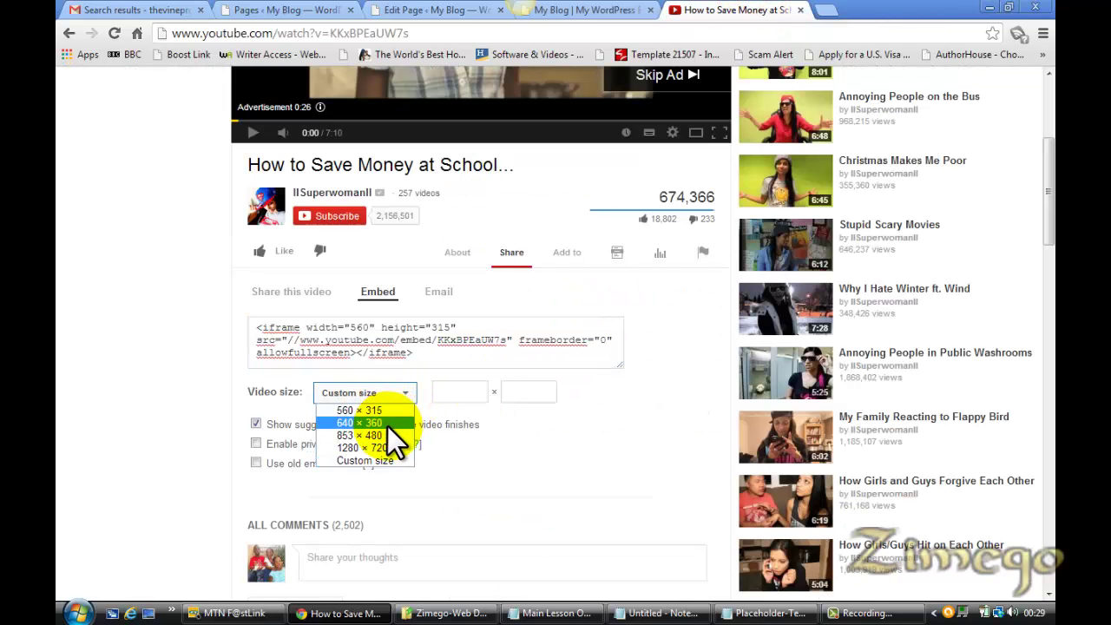
{"action": "left_click", "coordinate": [432, 343]}
{"action": "left_click", "coordinate": [432, 348]}
{"action": "key", "text": "ctrl+c"}
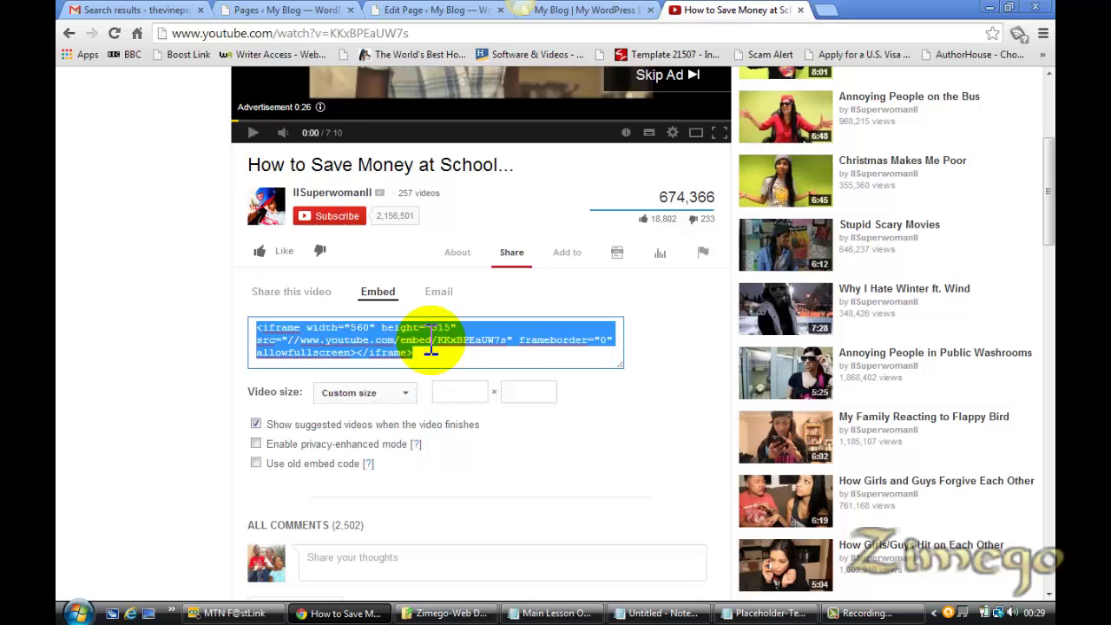
{"action": "left_click", "coordinate": [409, 10]}
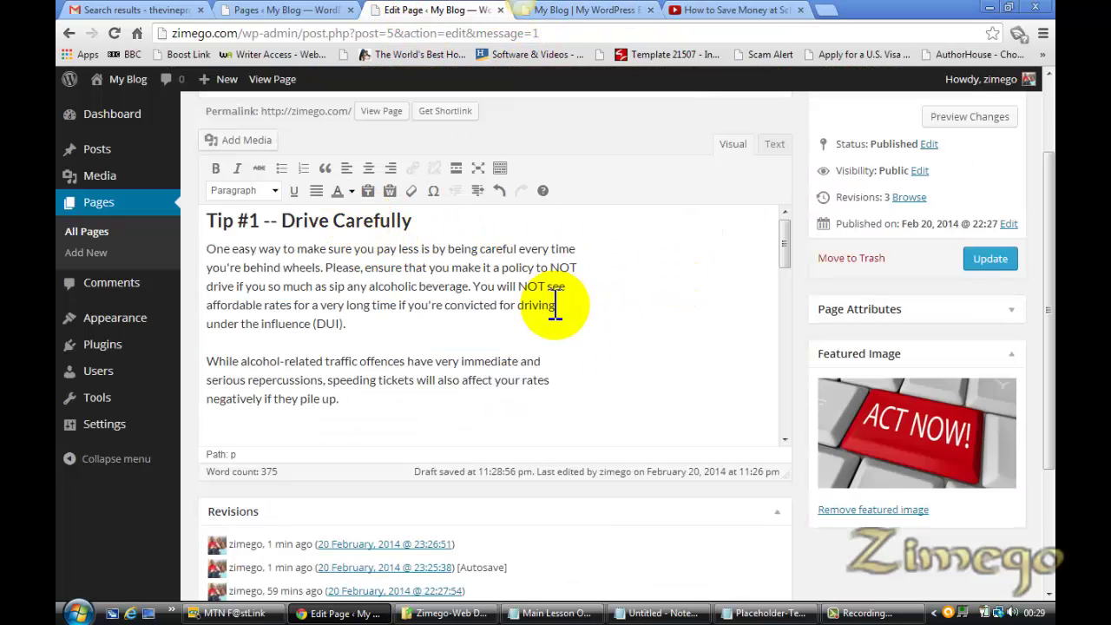
In Text view, replace the empty &nbsp; line after Tip #1 with the YouTube iframe code
{"action": "left_click", "coordinate": [775, 145]}
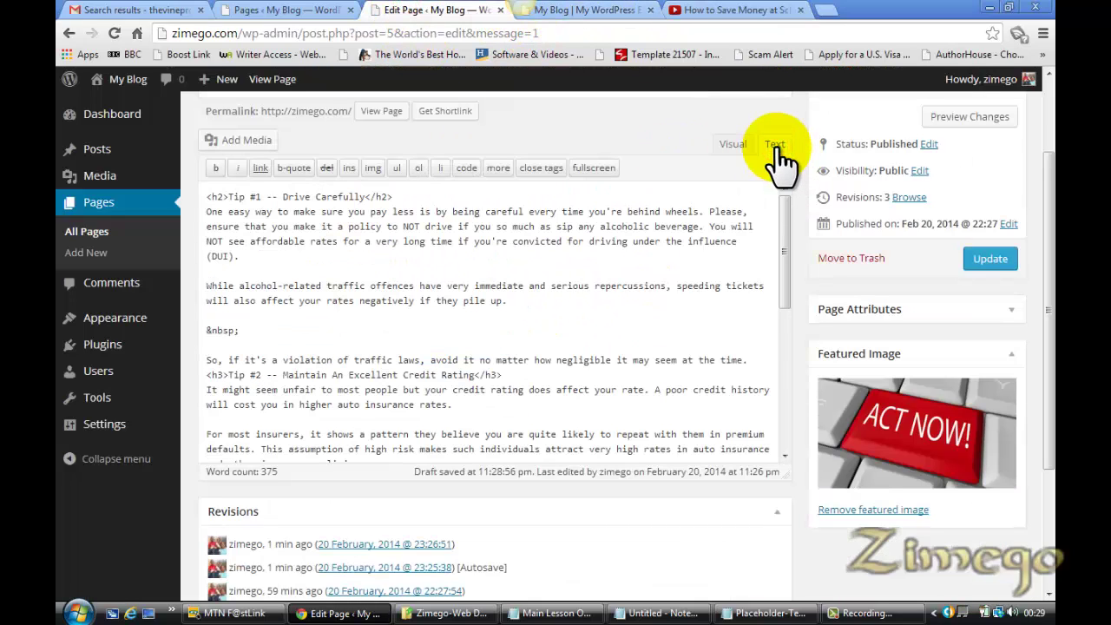
{"action": "left_click", "coordinate": [733, 144]}
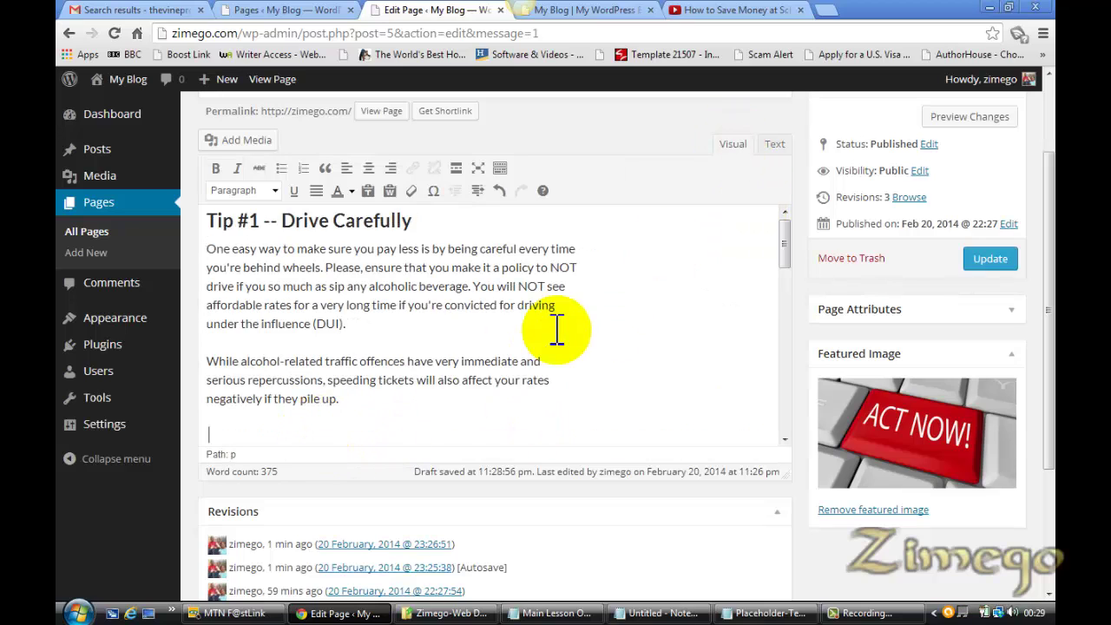
{"action": "left_click", "coordinate": [776, 144]}
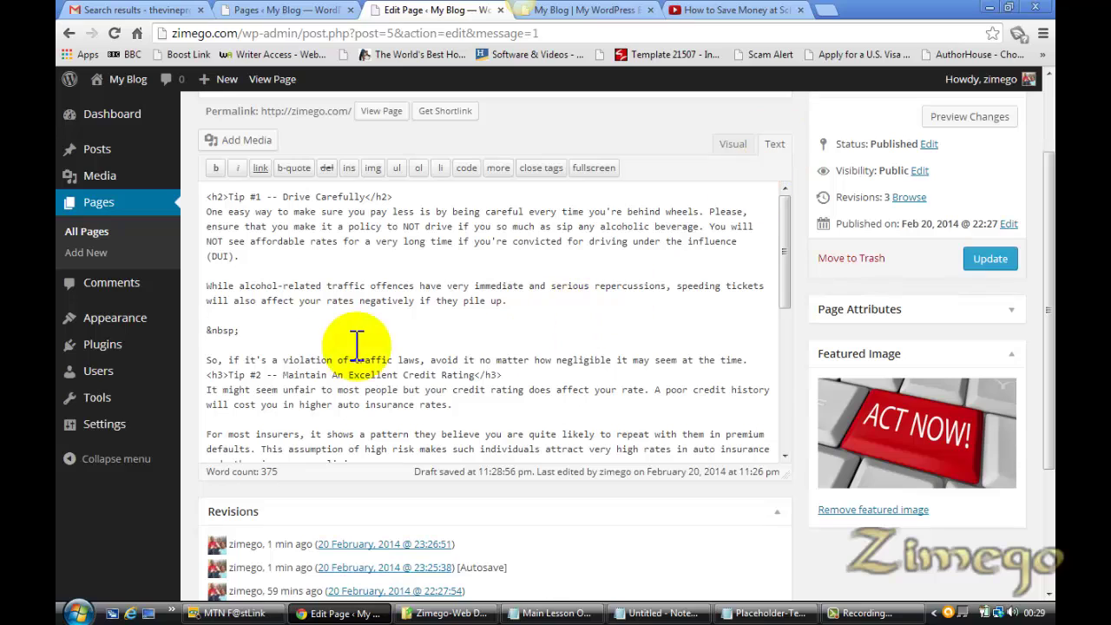
{"action": "left_click_drag", "start_coordinate": [242, 331], "coordinate": [211, 331]}
{"action": "key", "text": "ctrl+v"}
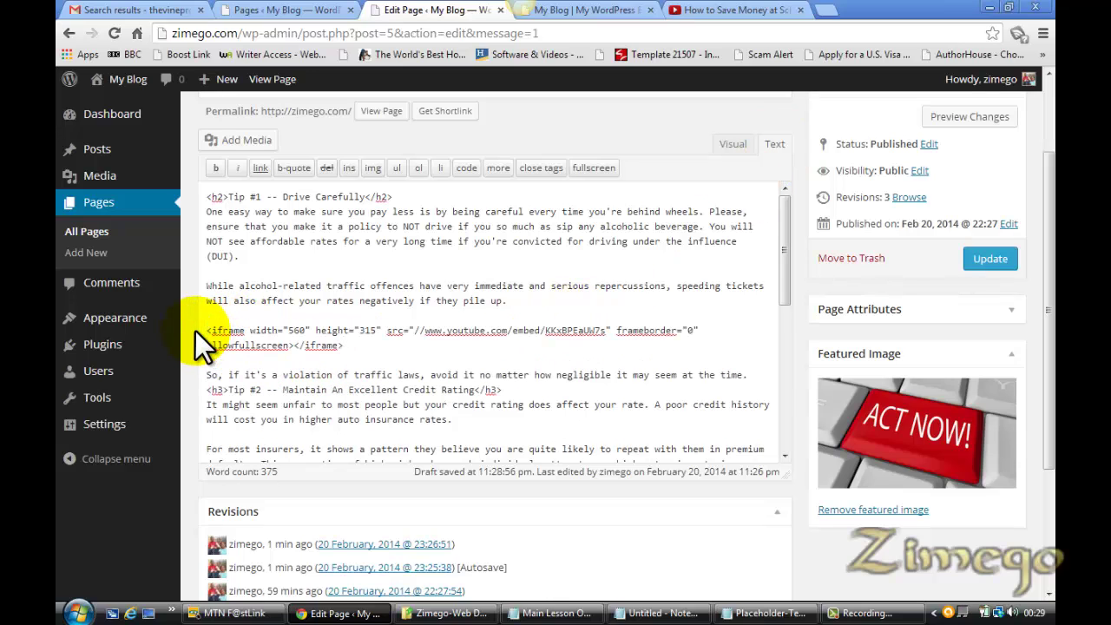
Return to Visual view and update the Home page with the embedded video
{"action": "left_click", "coordinate": [733, 144]}
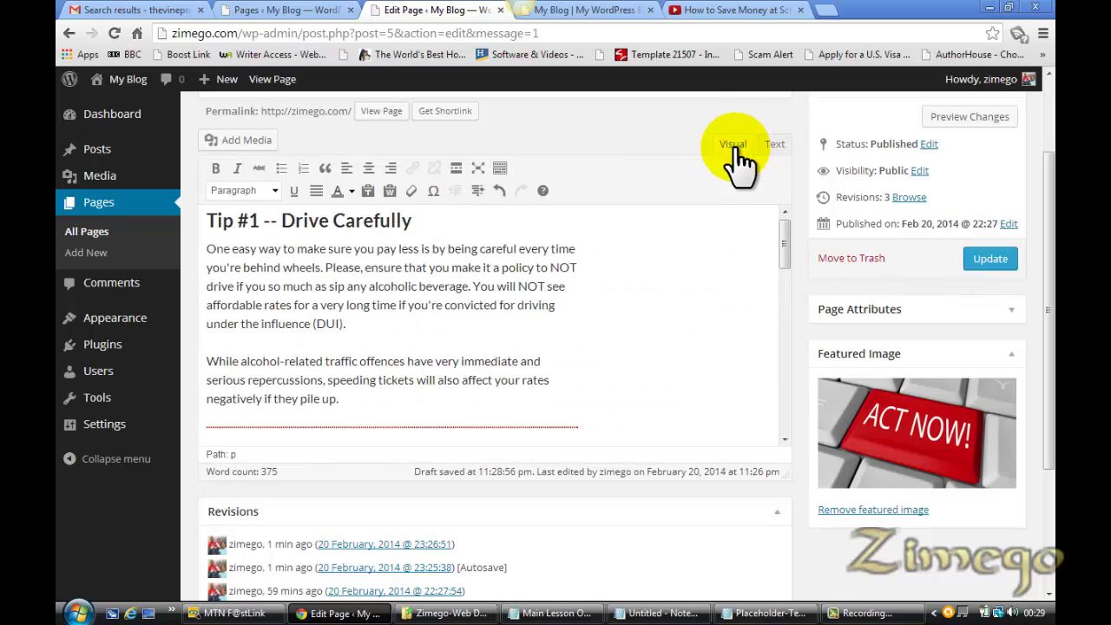
{"action": "scroll", "coordinate": [783, 259], "scroll_direction": "down", "scroll_amount": 3}
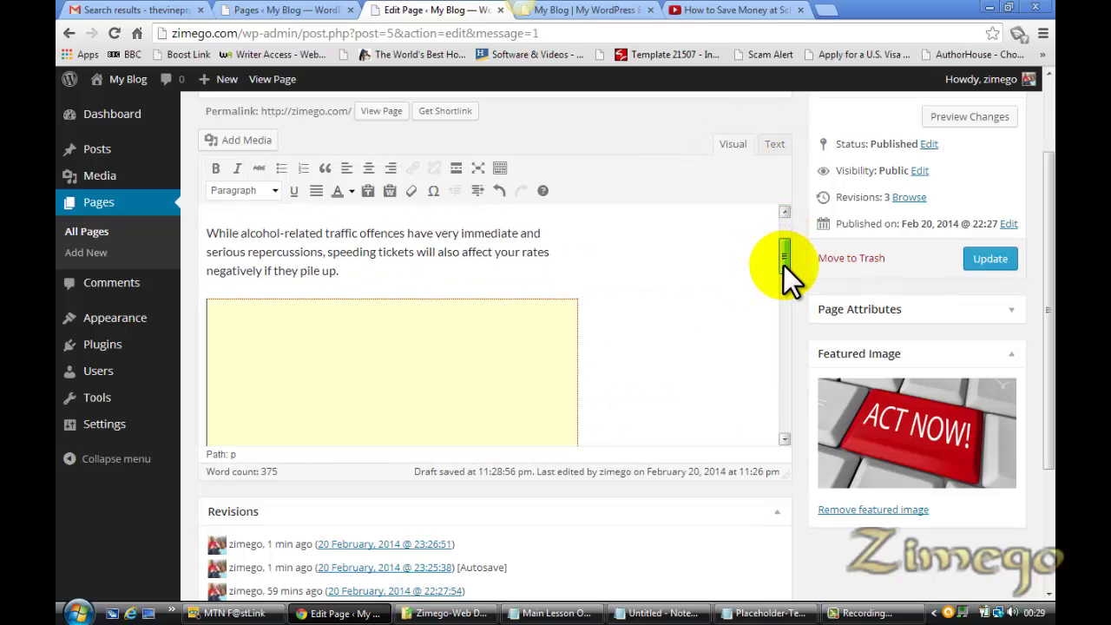
{"action": "left_click_drag", "start_coordinate": [784, 266], "coordinate": [784, 304]}
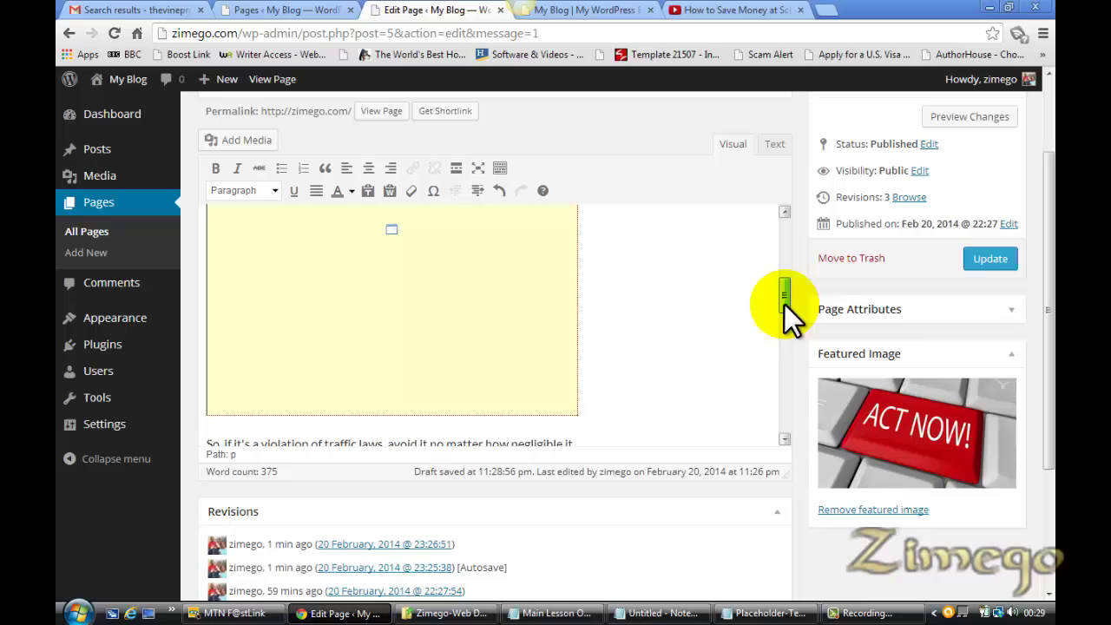
{"action": "left_click", "coordinate": [995, 262]}
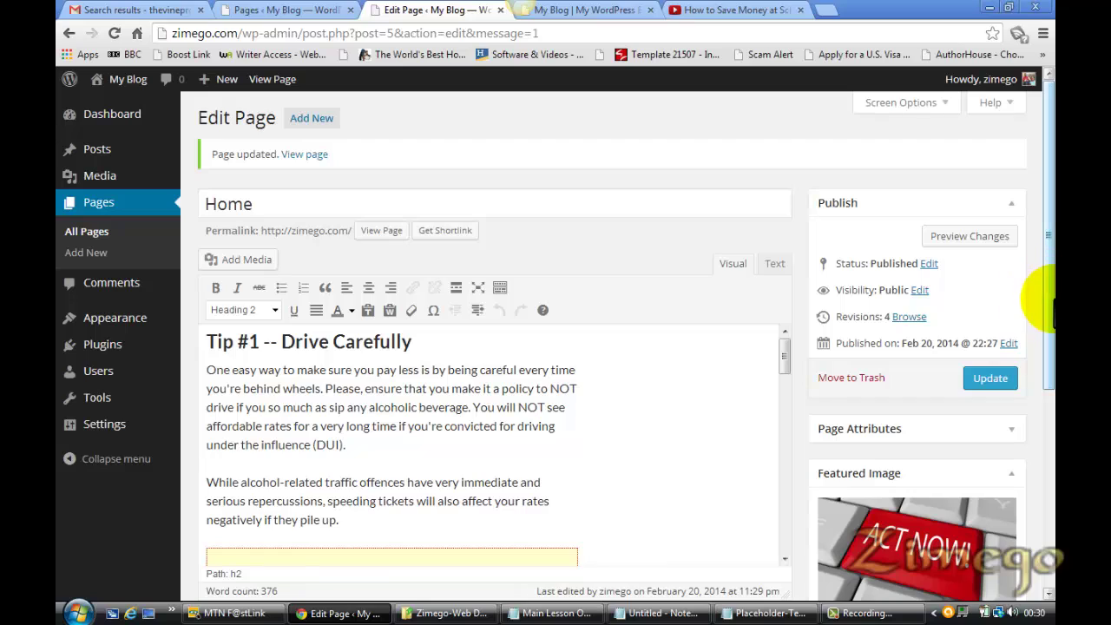
{"action": "left_click_drag", "start_coordinate": [1048, 295], "coordinate": [1051, 322]}
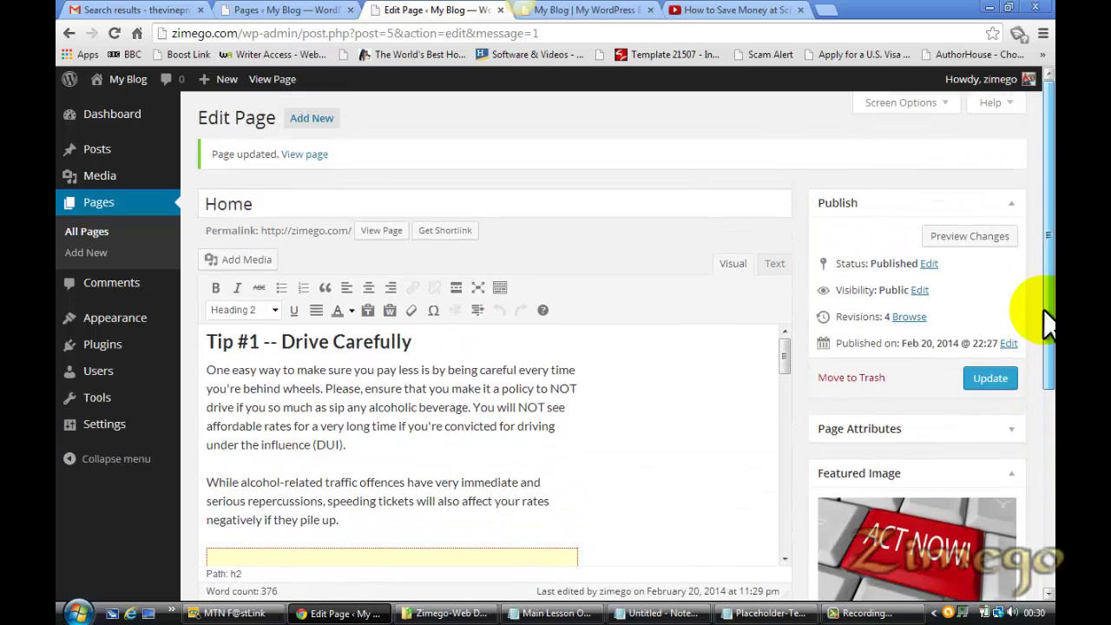
{"action": "left_click", "coordinate": [606, 10]}
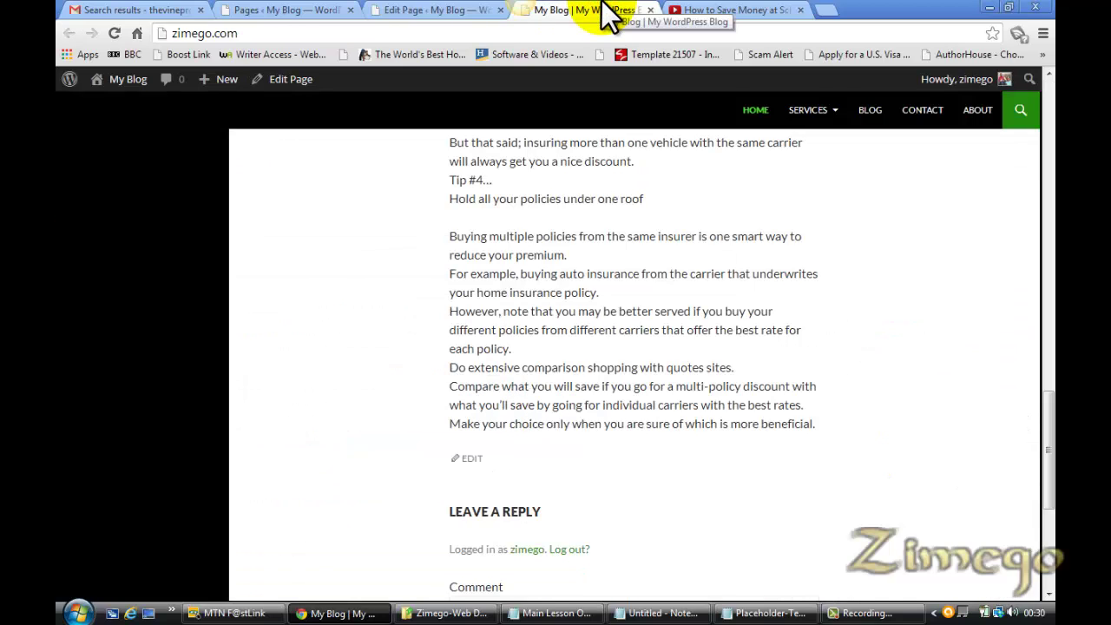
{"action": "key", "text": "F5"}
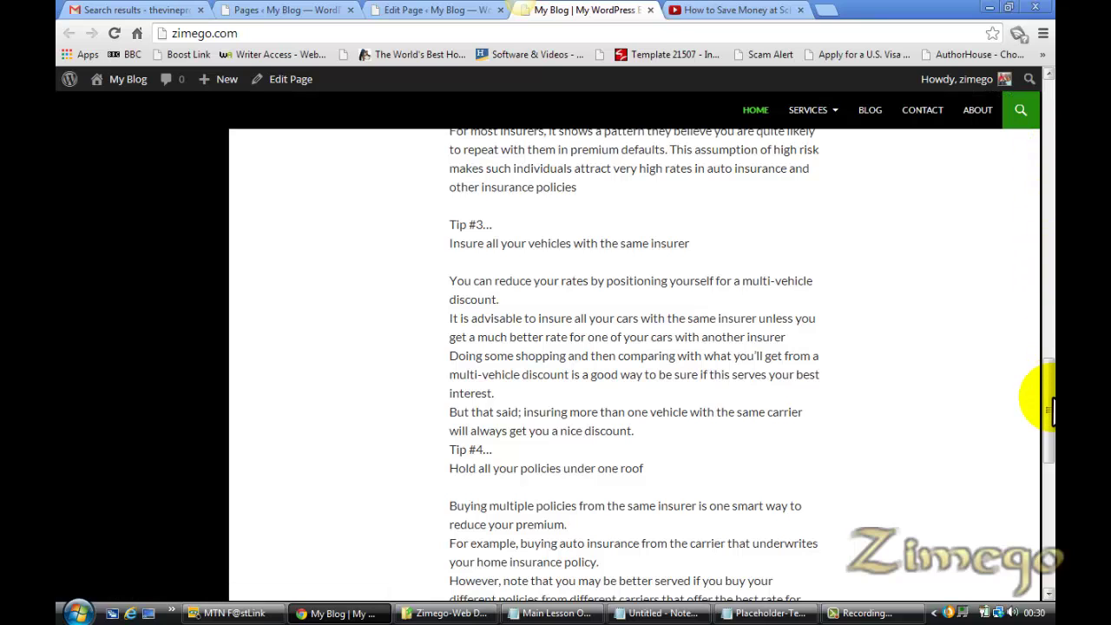
{"action": "left_click", "coordinate": [1048, 330]}
{"action": "scroll", "coordinate": [1048, 314], "scroll_direction": "up", "scroll_amount": 3}
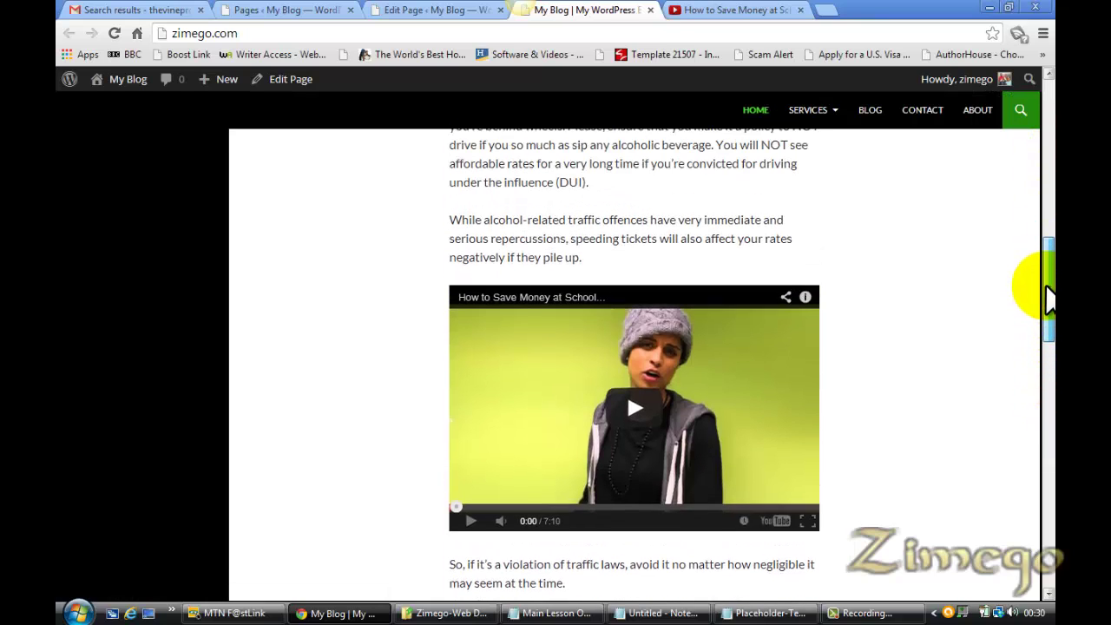
{"action": "scroll", "coordinate": [1046, 261], "scroll_direction": "up", "scroll_amount": 1}
{"action": "mouse_move", "coordinate": [1046, 221]}
{"action": "left_mouse_down"}
{"action": "mouse_move", "coordinate": [1050, 473]}
{"action": "mouse_move", "coordinate": [1038, 208]}
{"action": "left_mouse_up"}
{"action": "left_click", "coordinate": [743, 14]}
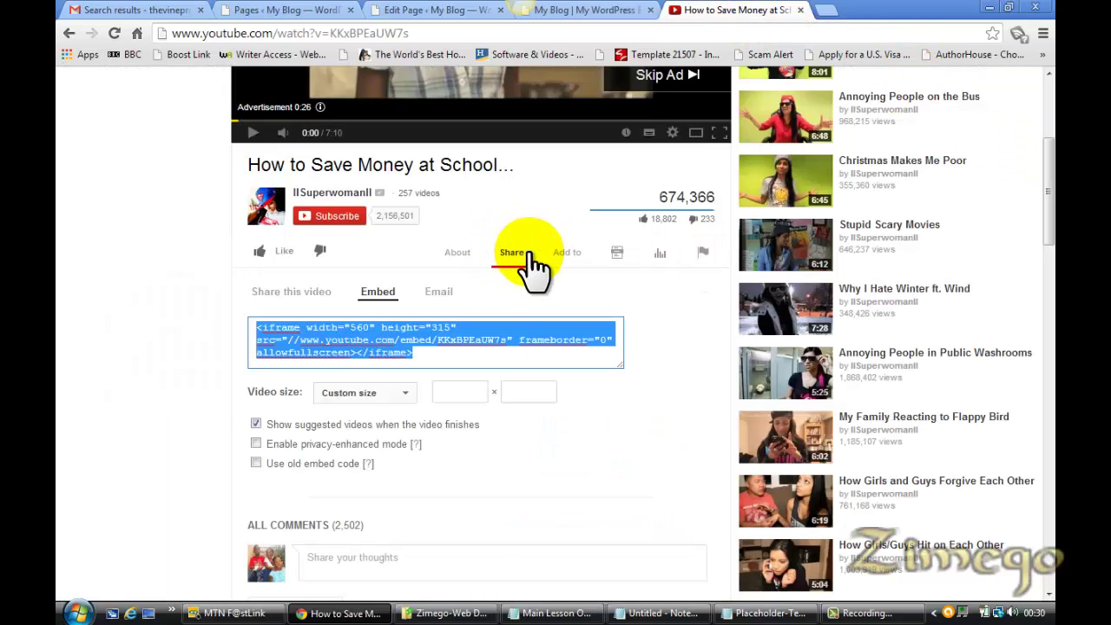
{"action": "left_click", "coordinate": [626, 8]}
{"action": "left_click_drag", "start_coordinate": [1049, 213], "coordinate": [1030, 108]}
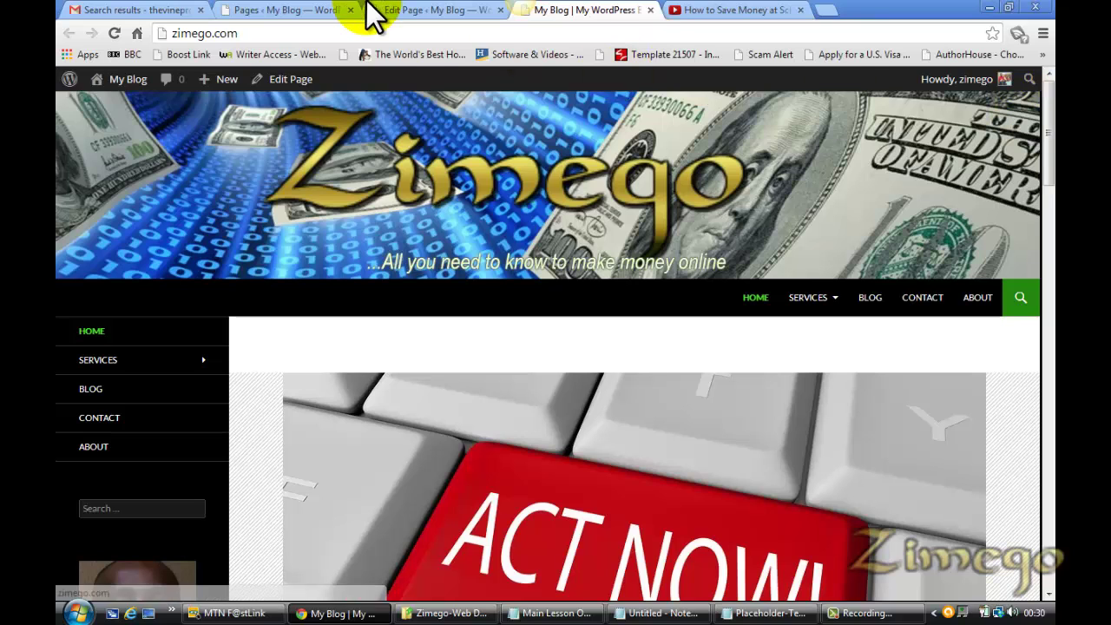
{"action": "left_click_drag", "start_coordinate": [1048, 149], "coordinate": [1050, 121]}
{"action": "left_click", "coordinate": [736, 9]}
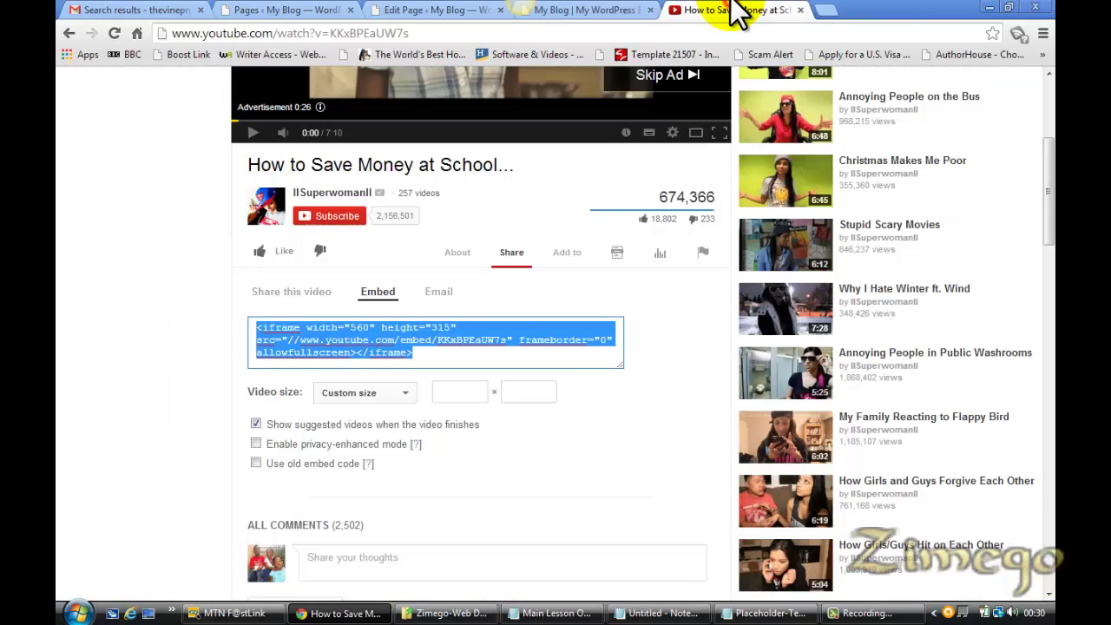
{"action": "left_click", "coordinate": [434, 10]}
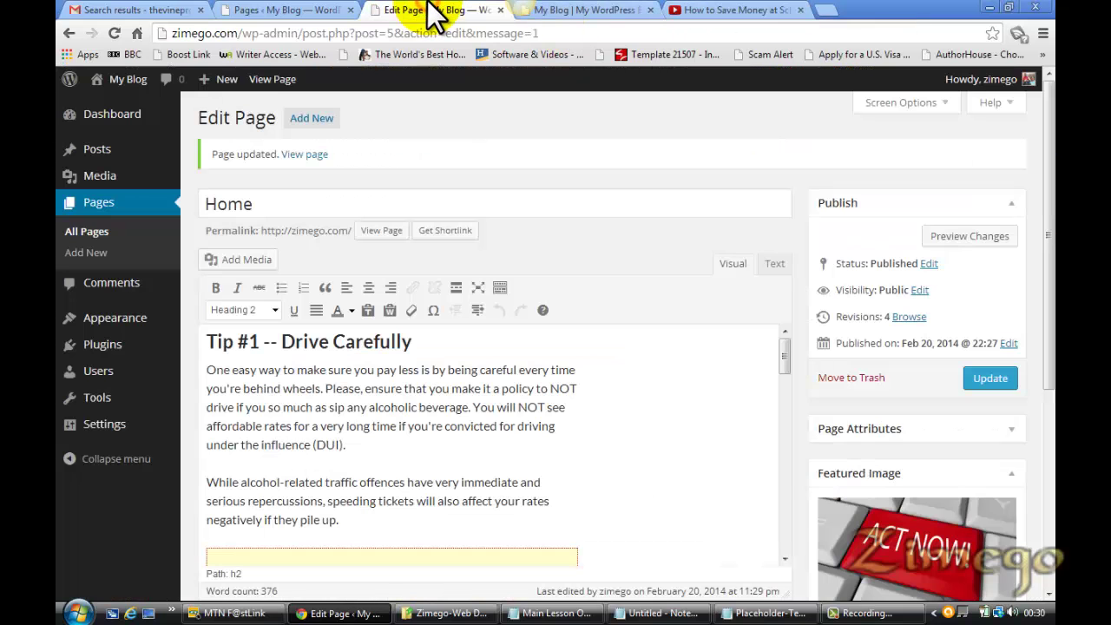
{"action": "left_click", "coordinate": [559, 613]}
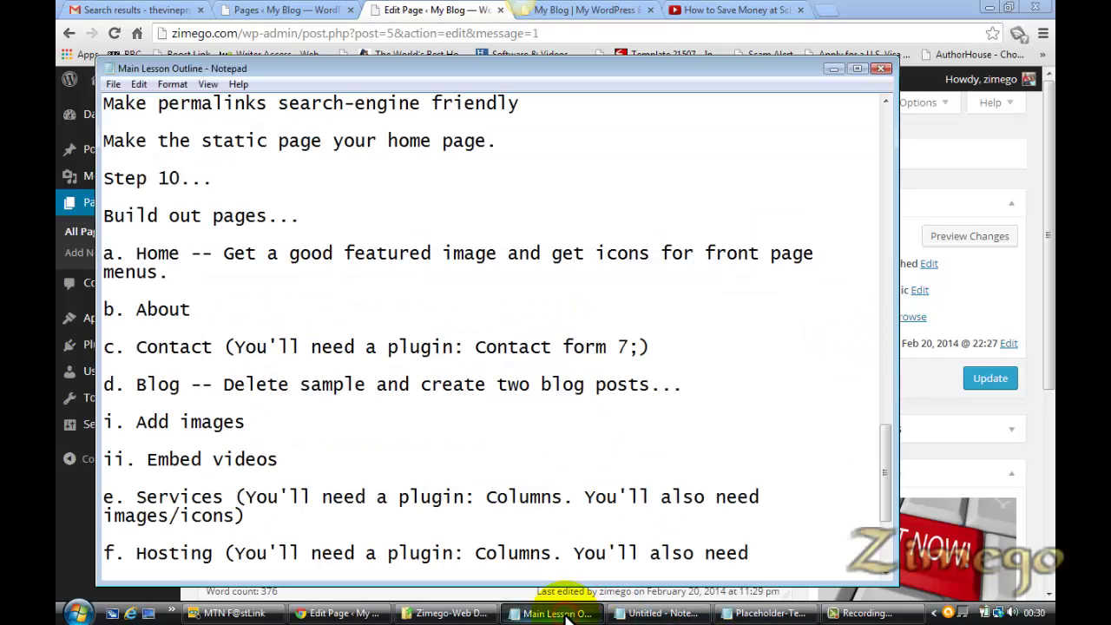
{"action": "left_click", "coordinate": [193, 313]}
{"action": "type", "text": "-"}
{"action": "key", "text": "BackSpace"}
{"action": "key", "text": "BackSpace"}
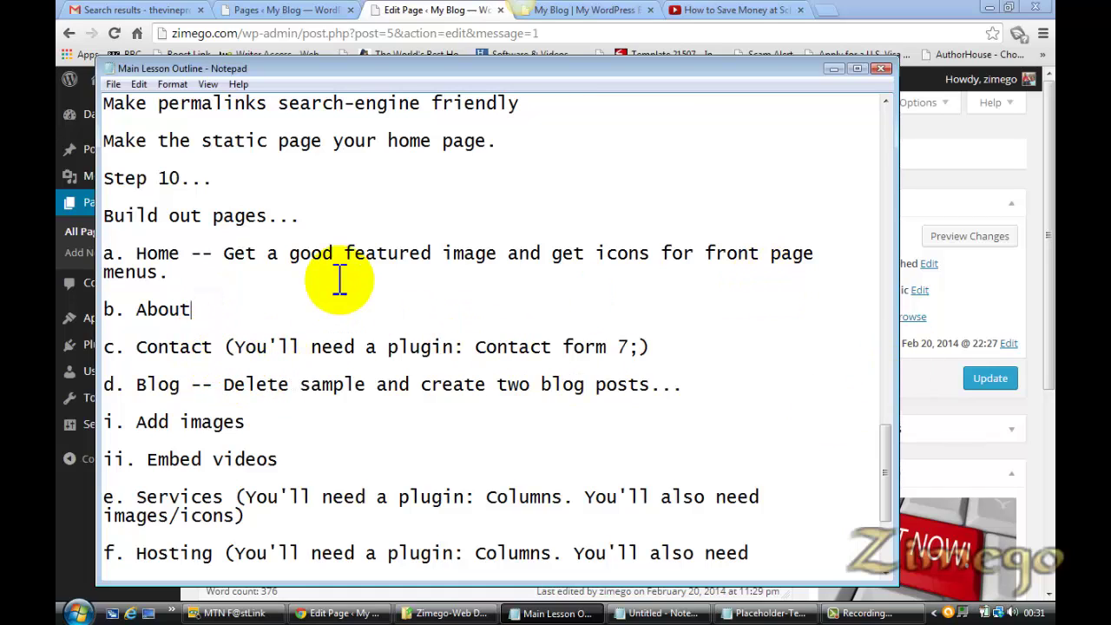
{"action": "left_click", "coordinate": [1046, 285]}
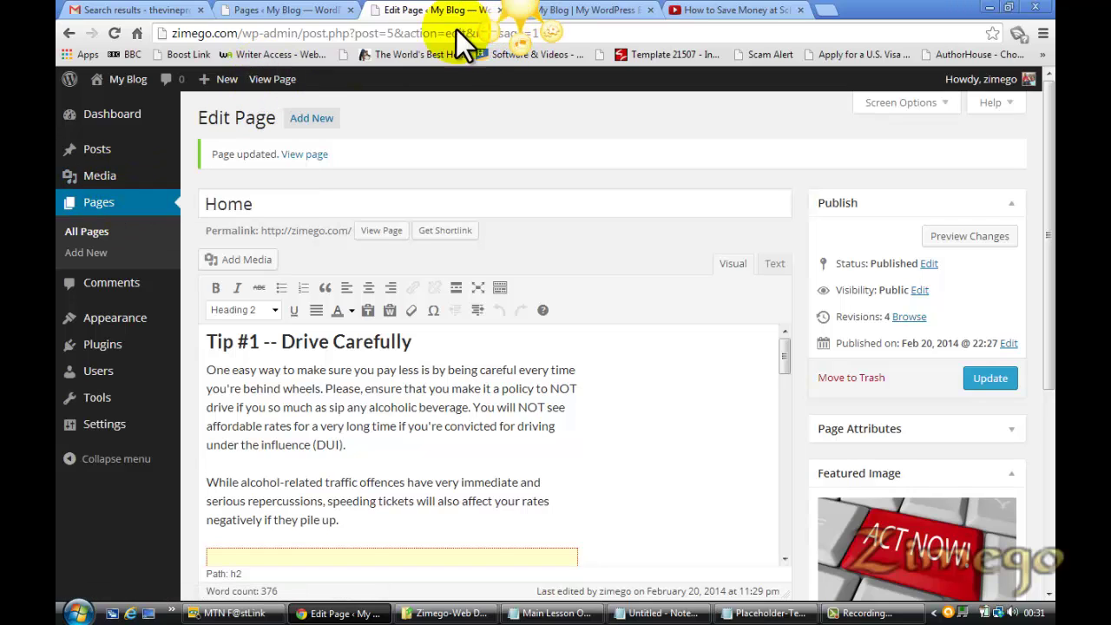
Close the Home page editor and open the empty Contact page editor in a new tab
{"action": "left_click", "coordinate": [291, 10]}
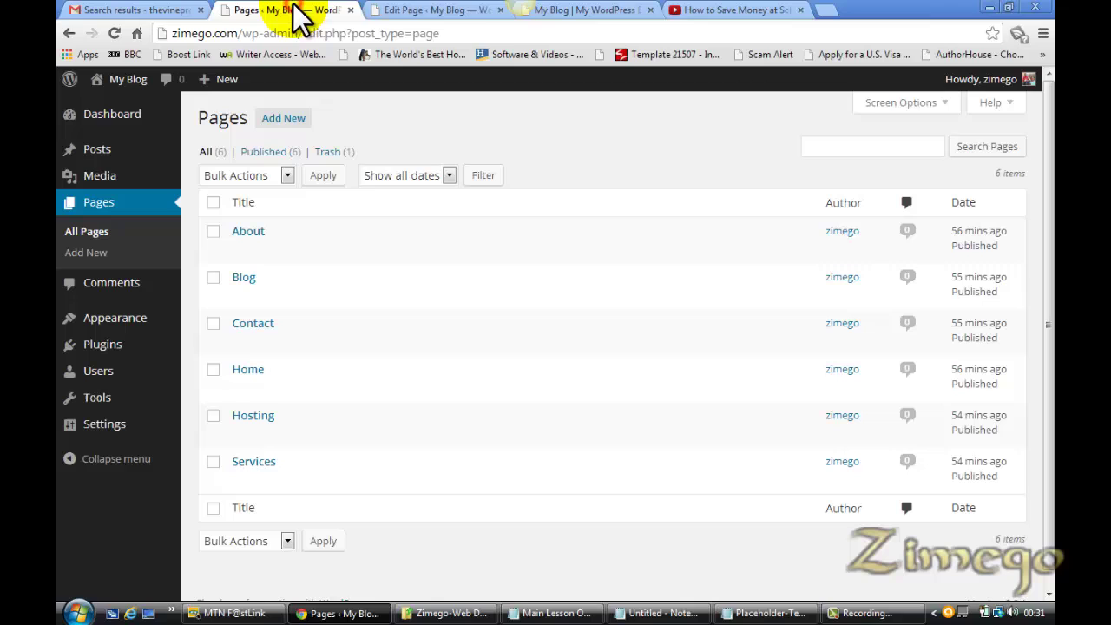
{"action": "left_click", "coordinate": [499, 10]}
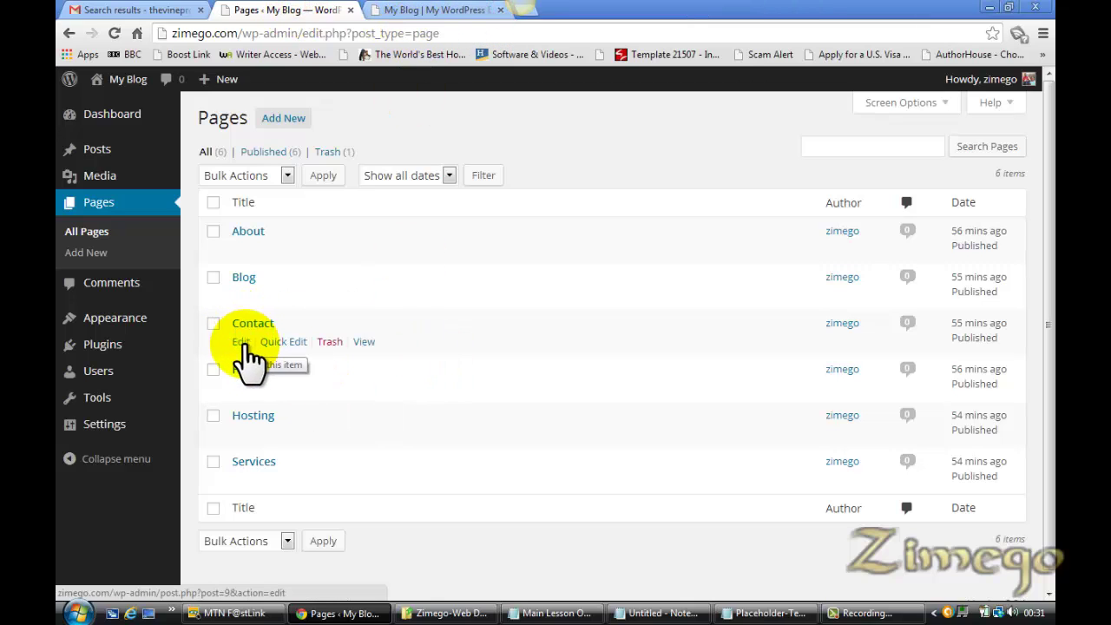
{"action": "right_click", "coordinate": [246, 352]}
{"action": "left_click", "coordinate": [278, 351]}
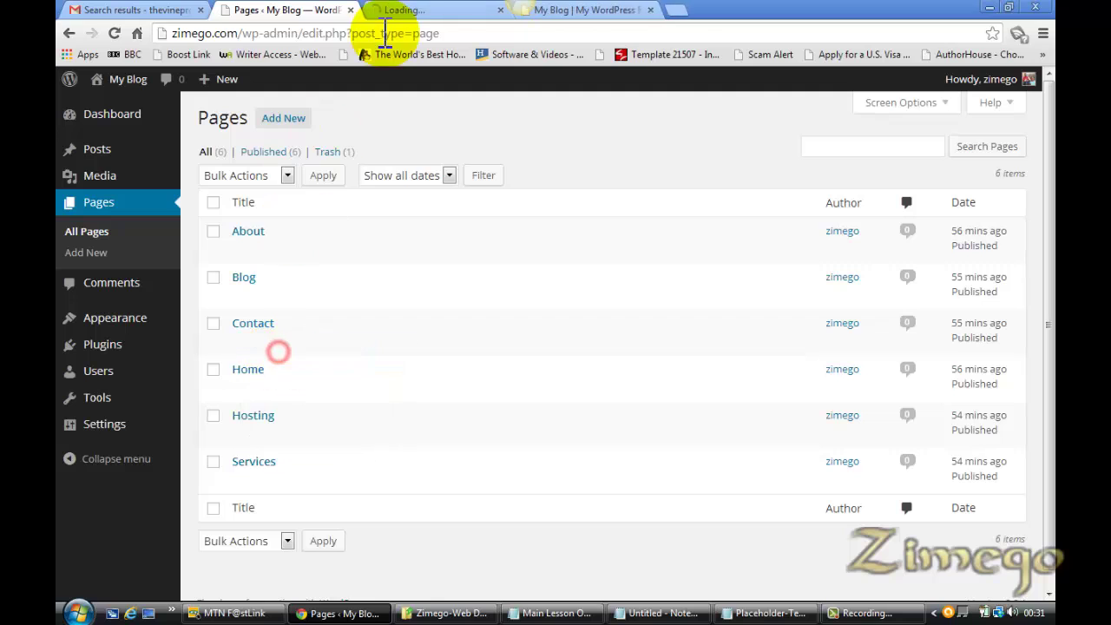
{"action": "left_click", "coordinate": [651, 10]}
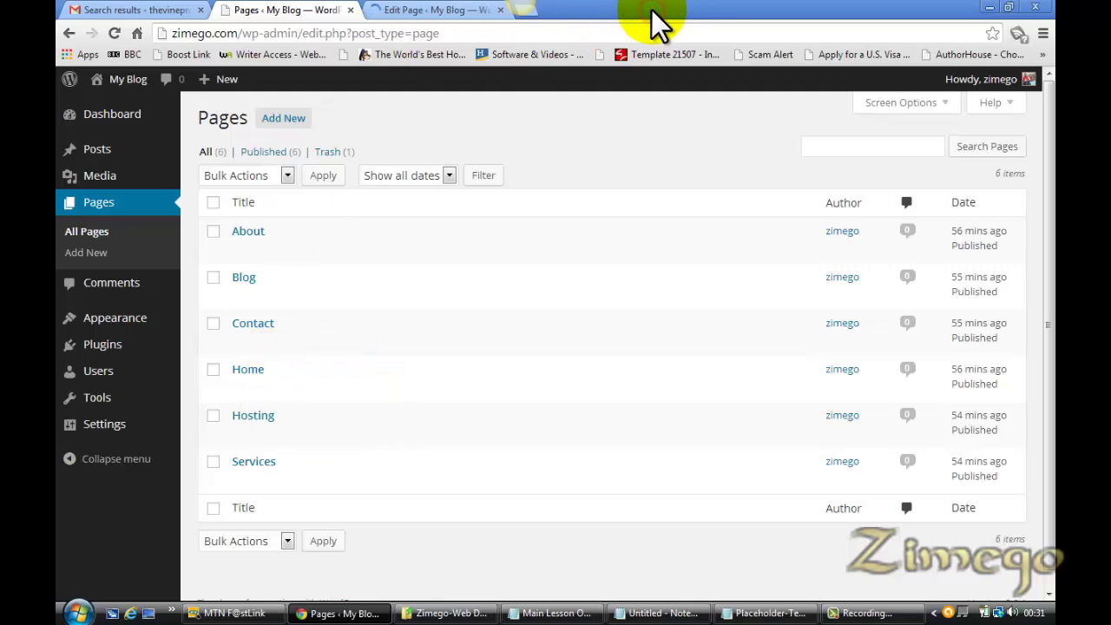
{"action": "left_click", "coordinate": [431, 11]}
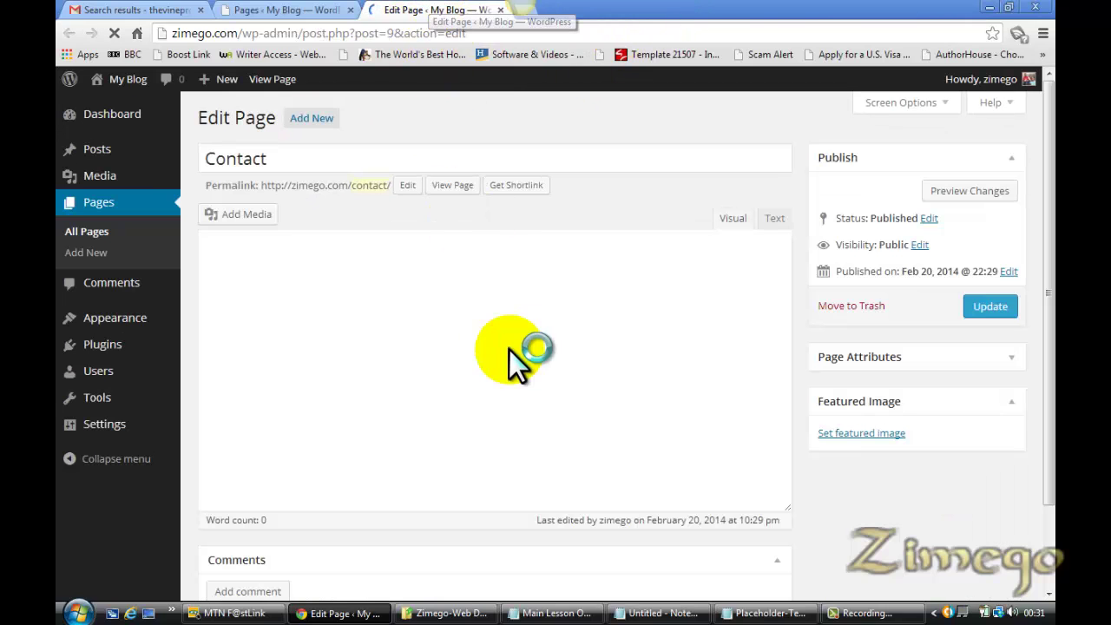
{"action": "left_click", "coordinate": [497, 378]}
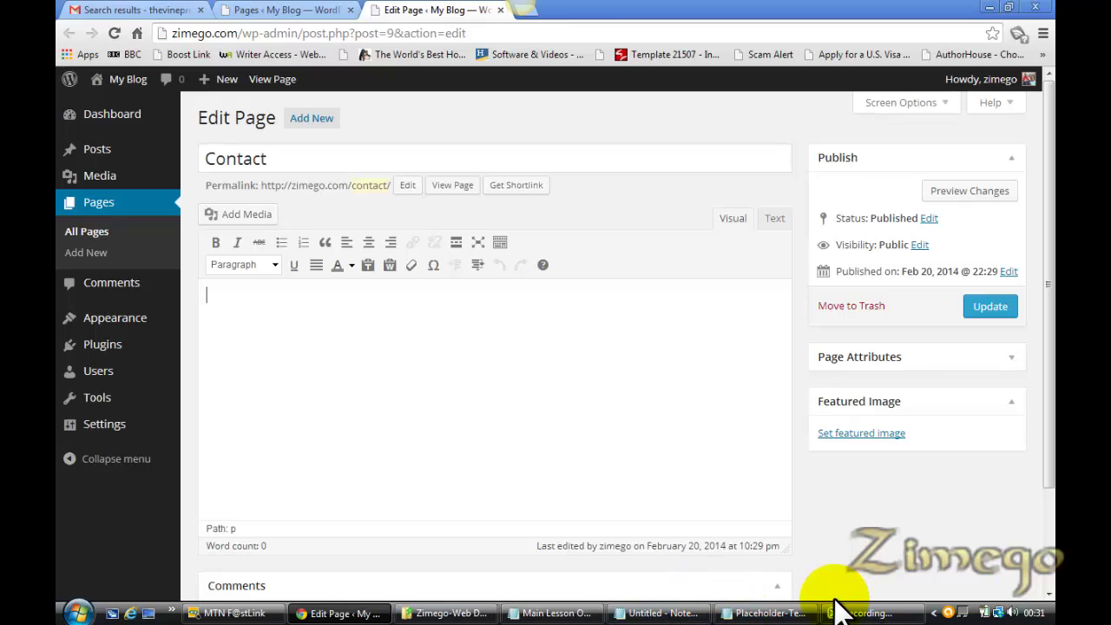
Select 'Contact form 7' in the Main Lesson Outline notes, then go back to the Contact page editor
{"action": "left_click", "coordinate": [561, 613]}
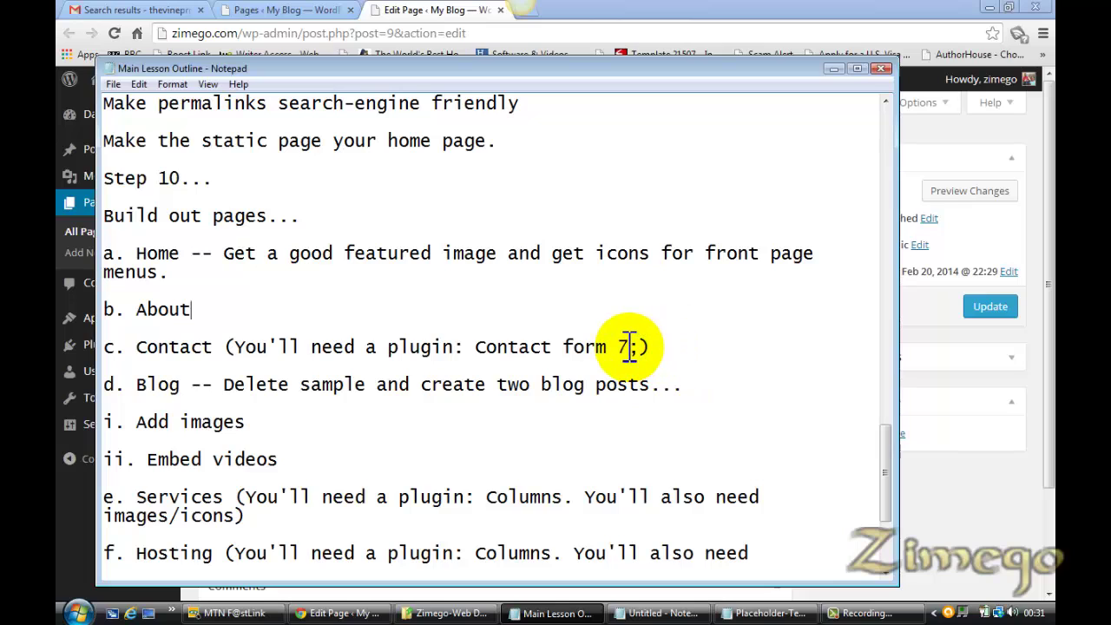
{"action": "left_click_drag", "start_coordinate": [629, 346], "coordinate": [479, 352]}
{"action": "key", "text": "ctrl+c"}
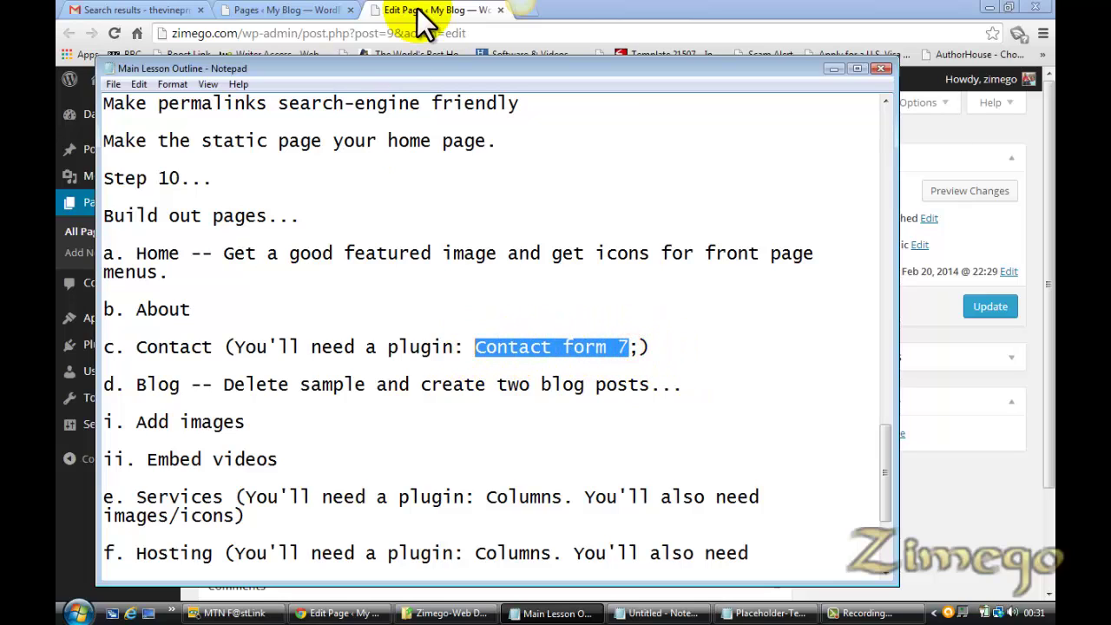
{"action": "left_click", "coordinate": [397, 11]}
Search Plugins > Add New for 'Contact form 7'
{"action": "mouse_move", "coordinate": [124, 354]}
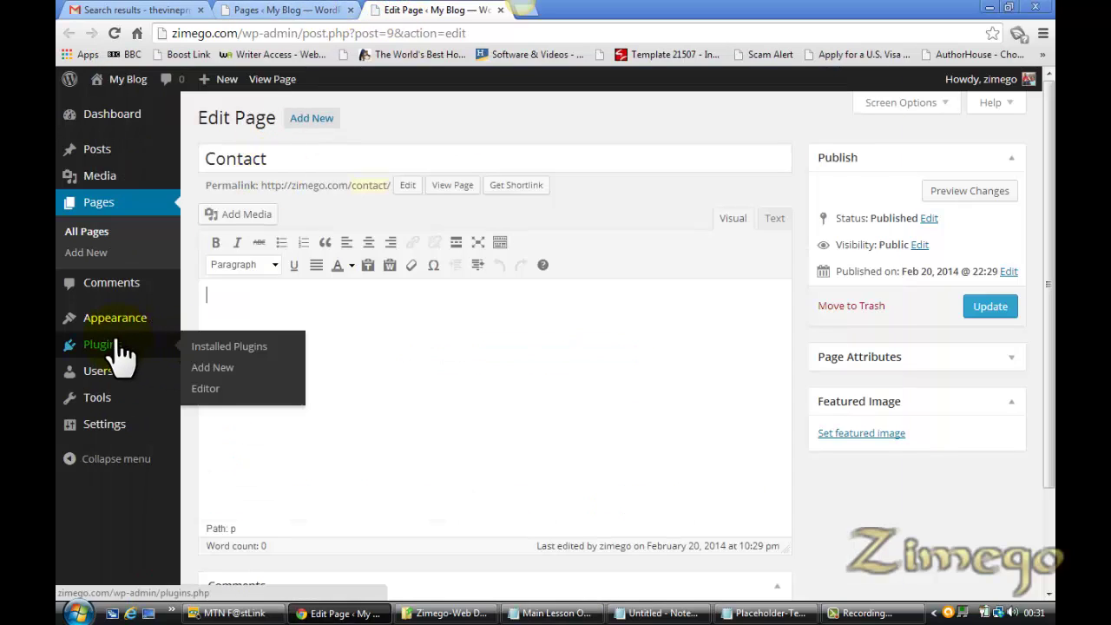
{"action": "left_click", "coordinate": [211, 368]}
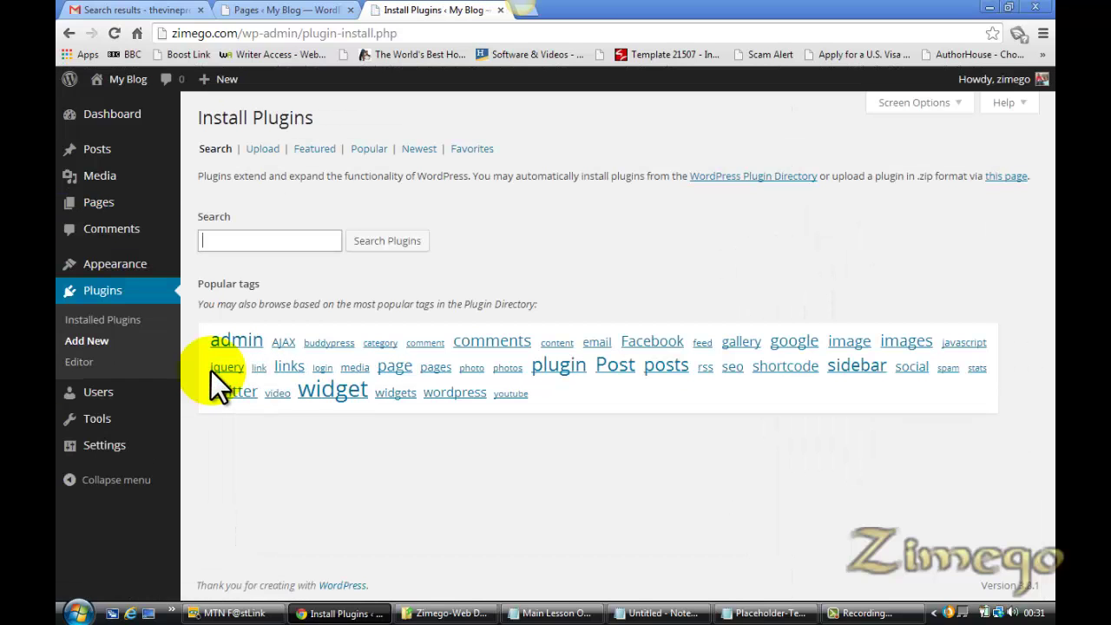
{"action": "key", "text": "ctrl+v"}
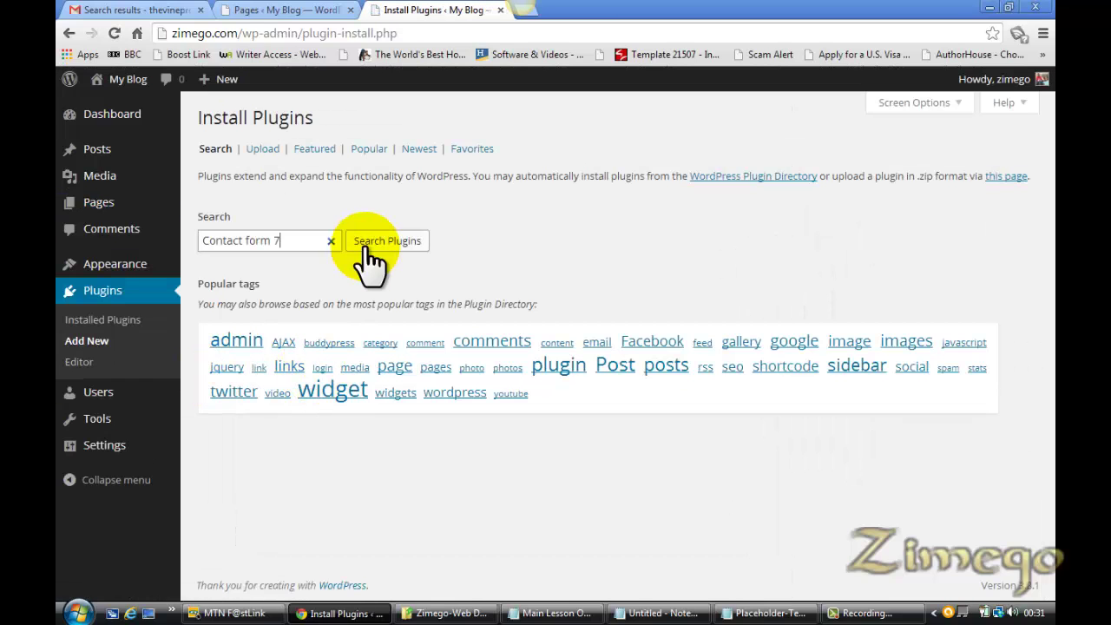
{"action": "left_click", "coordinate": [388, 243]}
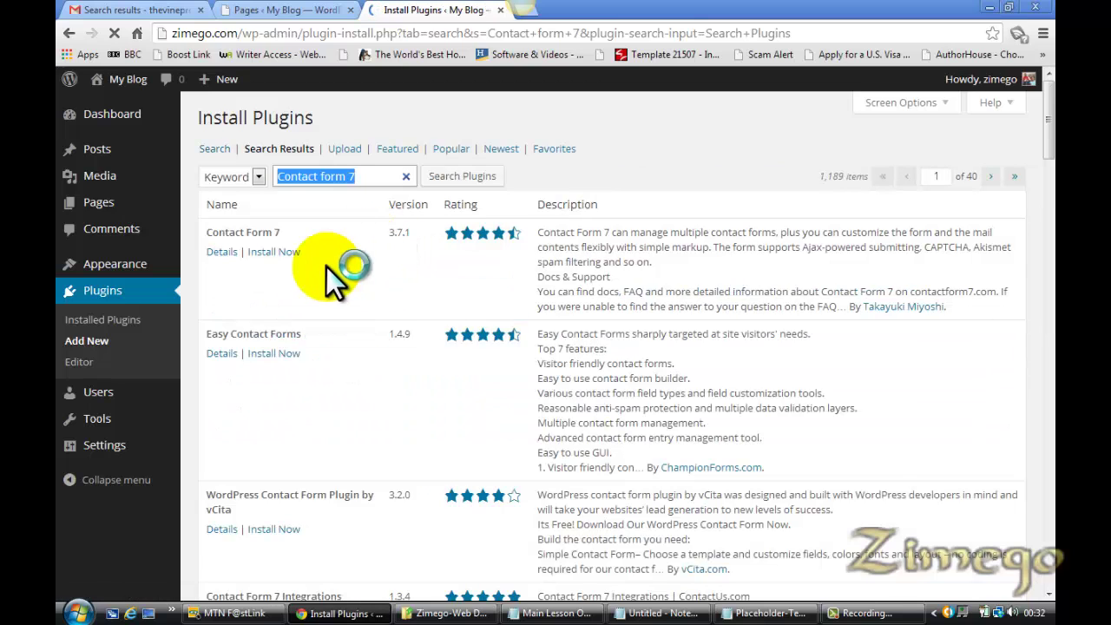
Open Contact Form 7's details in a new tab and install the plugin
{"action": "right_click", "coordinate": [223, 253]}
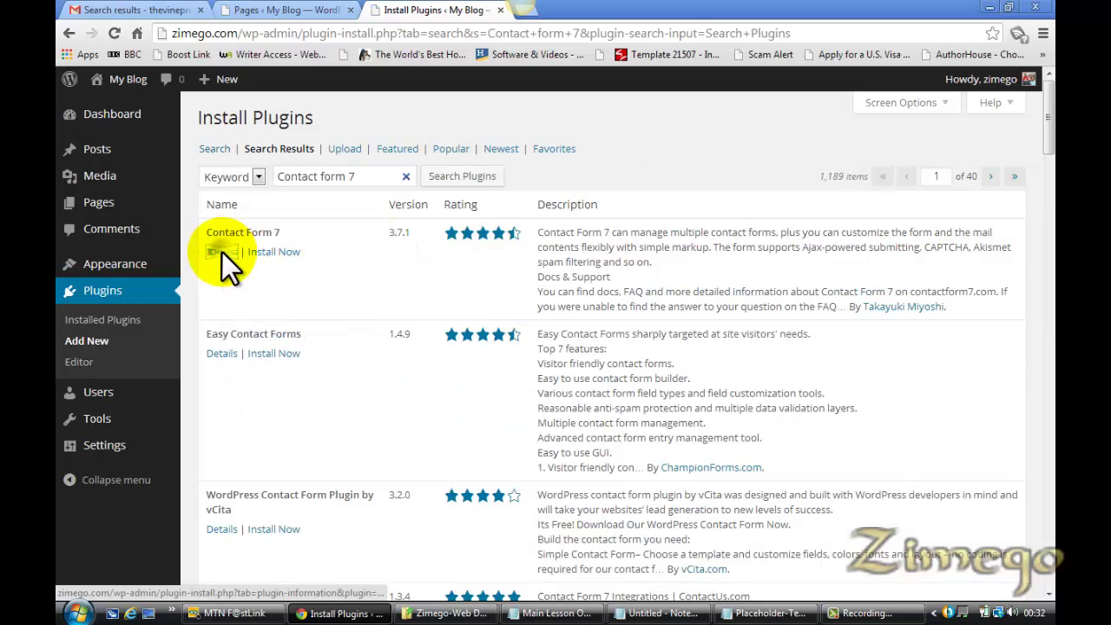
{"action": "left_click", "coordinate": [250, 265]}
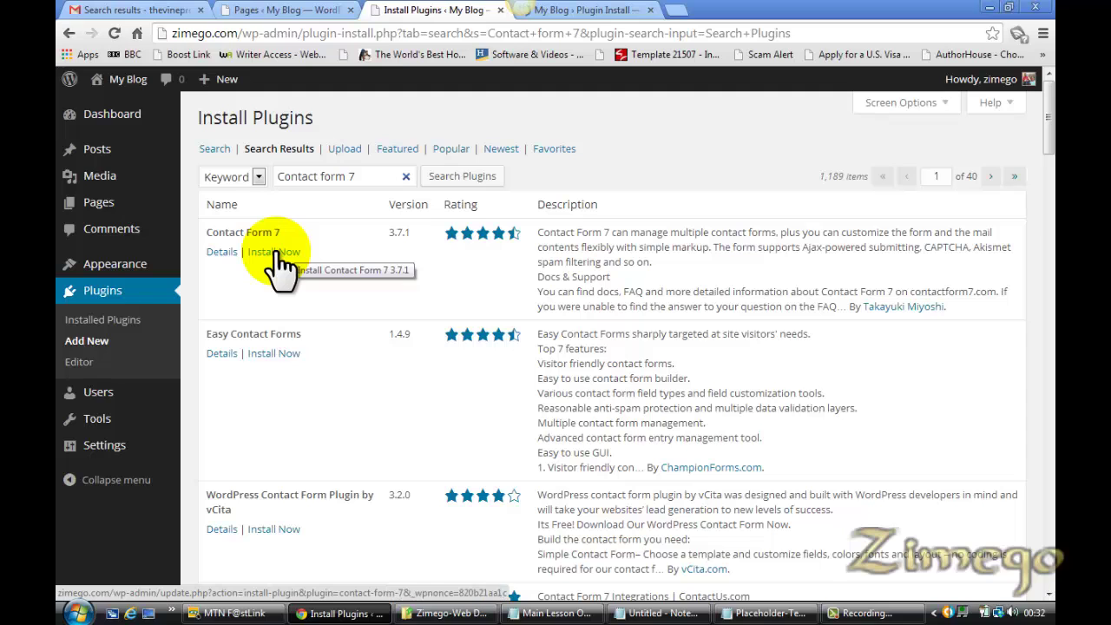
{"action": "left_click", "coordinate": [275, 253]}
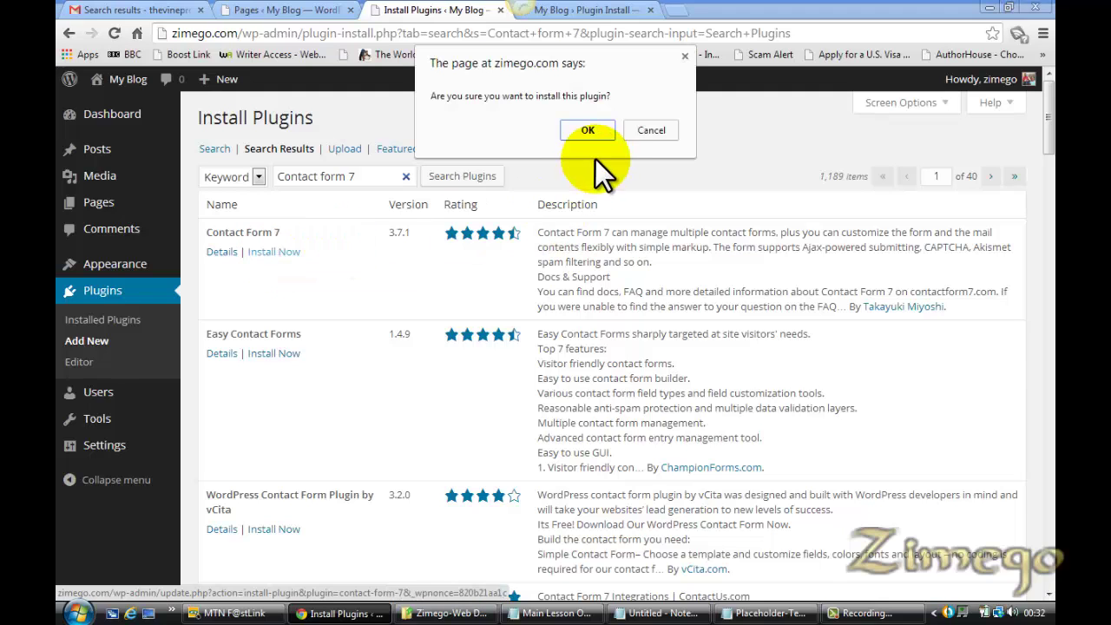
{"action": "left_click", "coordinate": [584, 132]}
Review the plugin's description, installation and screenshots, then close the details tab
{"action": "left_click", "coordinate": [583, 10]}
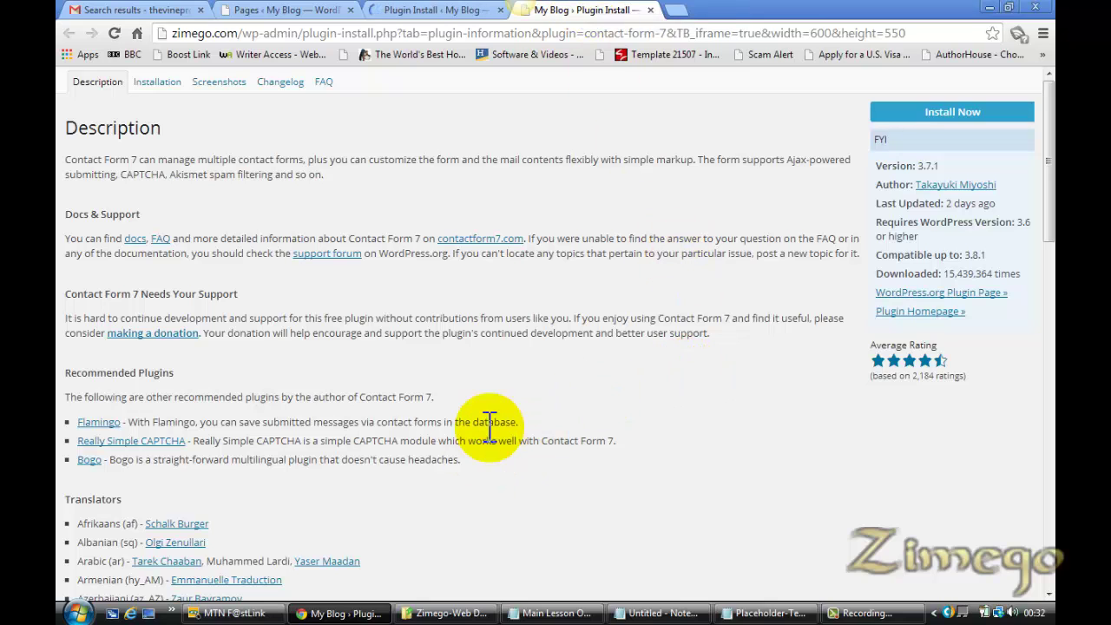
{"action": "left_click", "coordinate": [160, 84]}
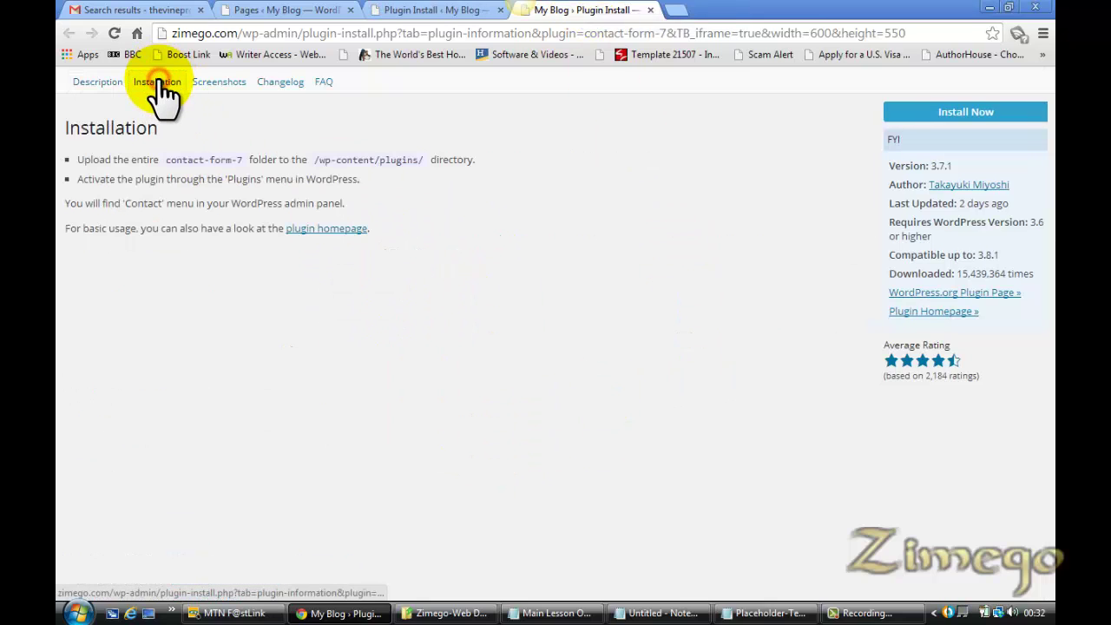
{"action": "left_click", "coordinate": [217, 84]}
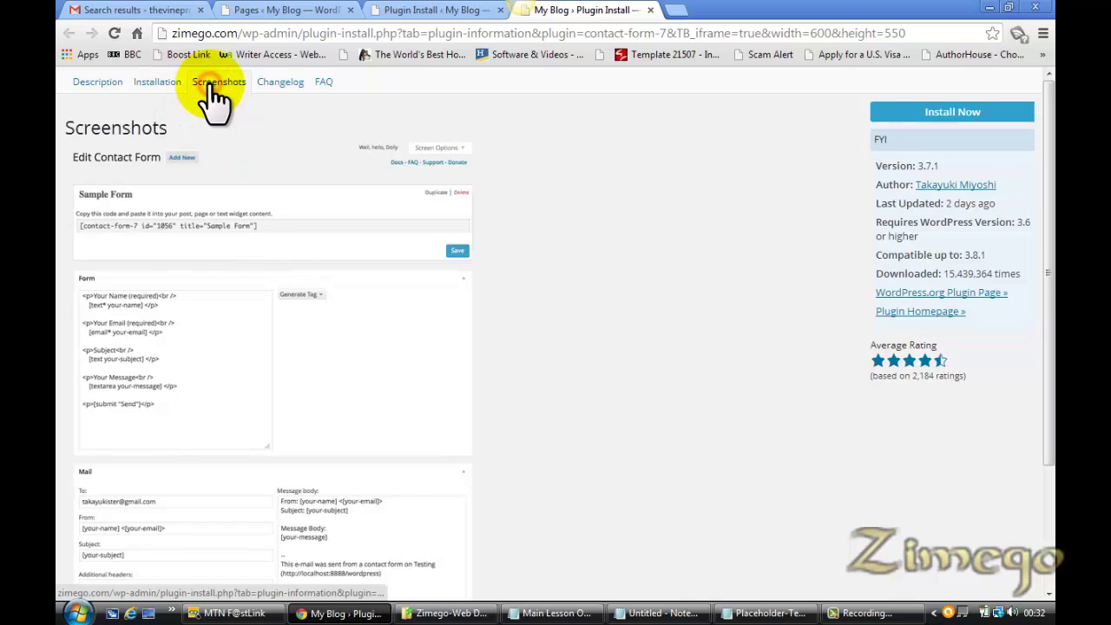
{"action": "left_click", "coordinate": [97, 83]}
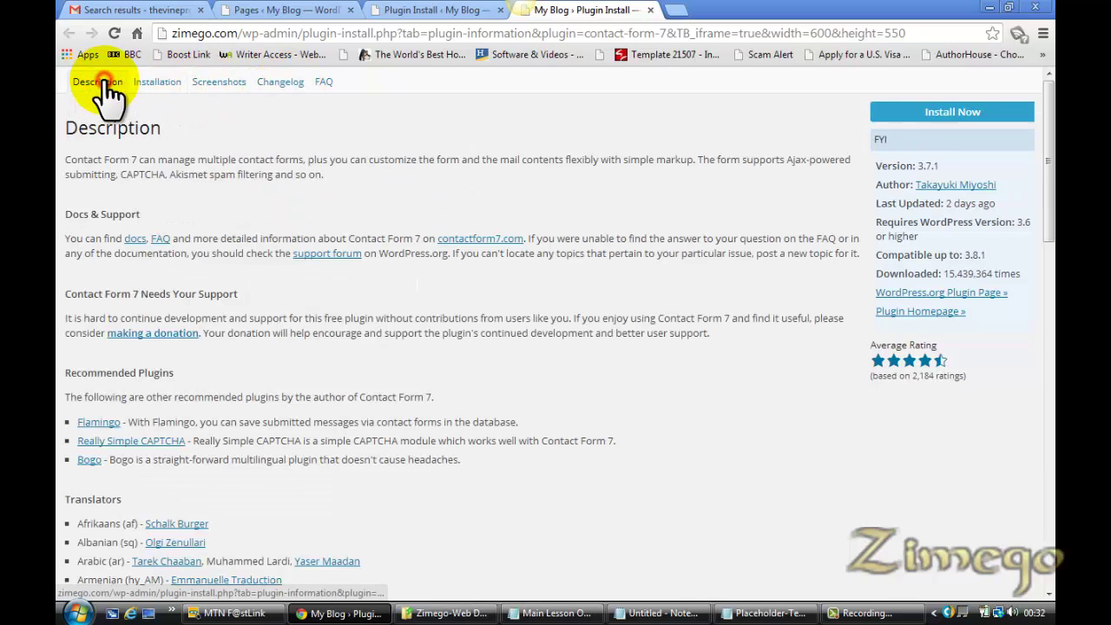
{"action": "left_click", "coordinate": [650, 10]}
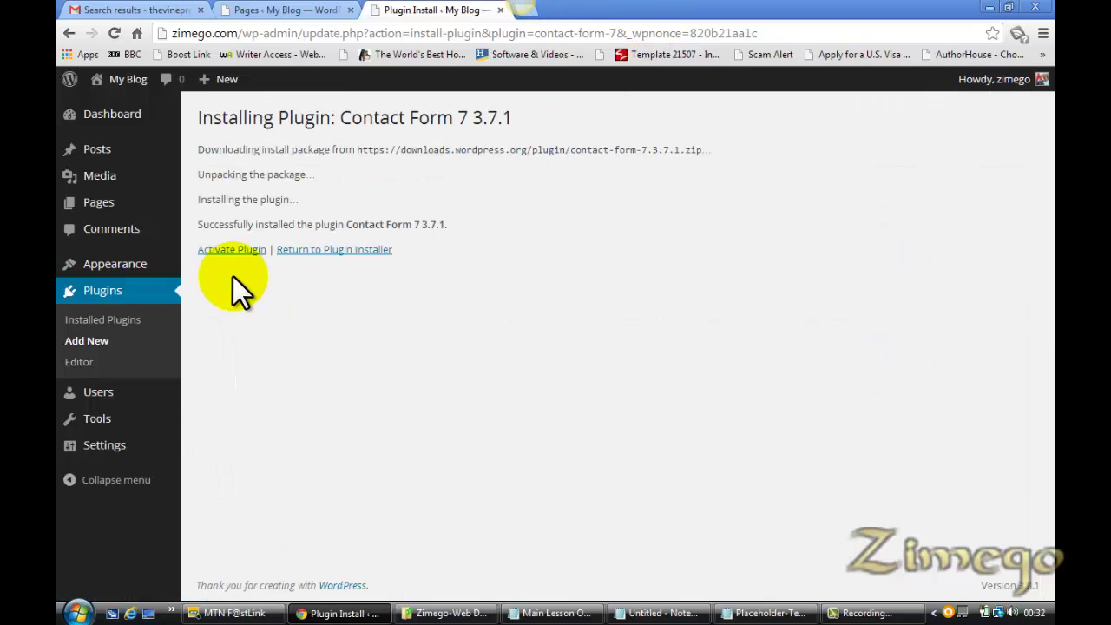
Activate the newly installed Contact Form 7 plugin
{"action": "left_click", "coordinate": [235, 252]}
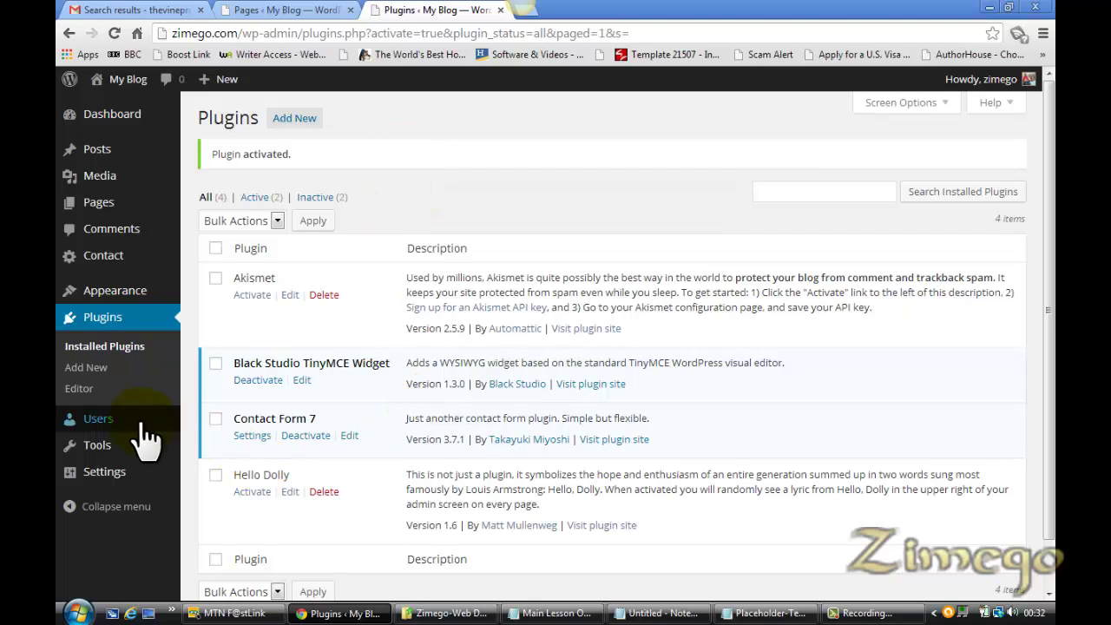
{"action": "left_click", "coordinate": [318, 9]}
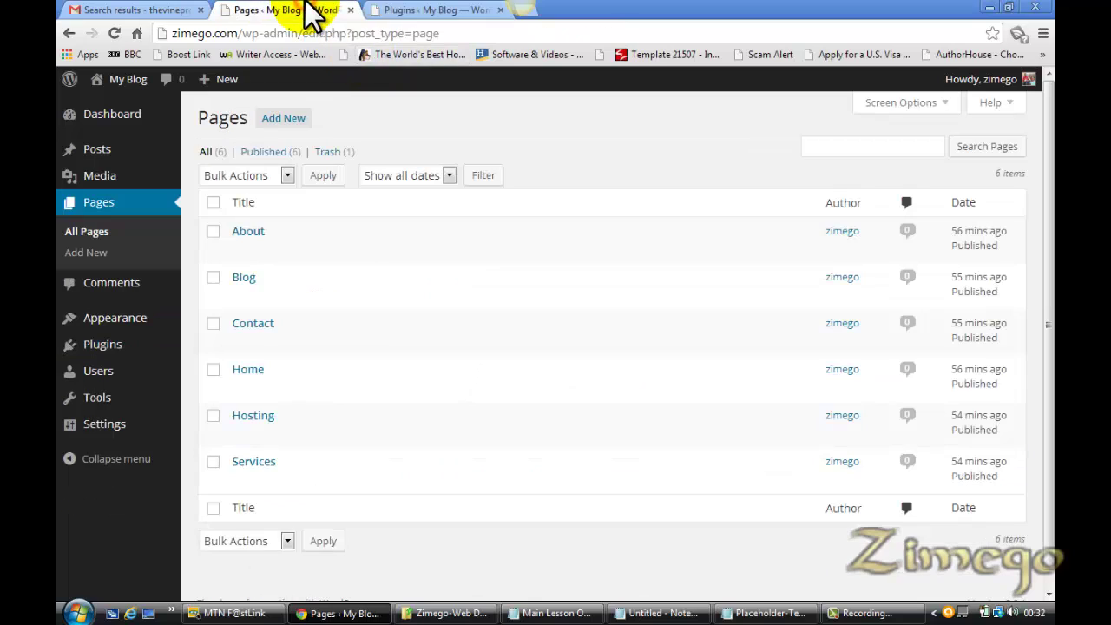
{"action": "left_click", "coordinate": [417, 10]}
{"action": "left_click", "coordinate": [286, 10]}
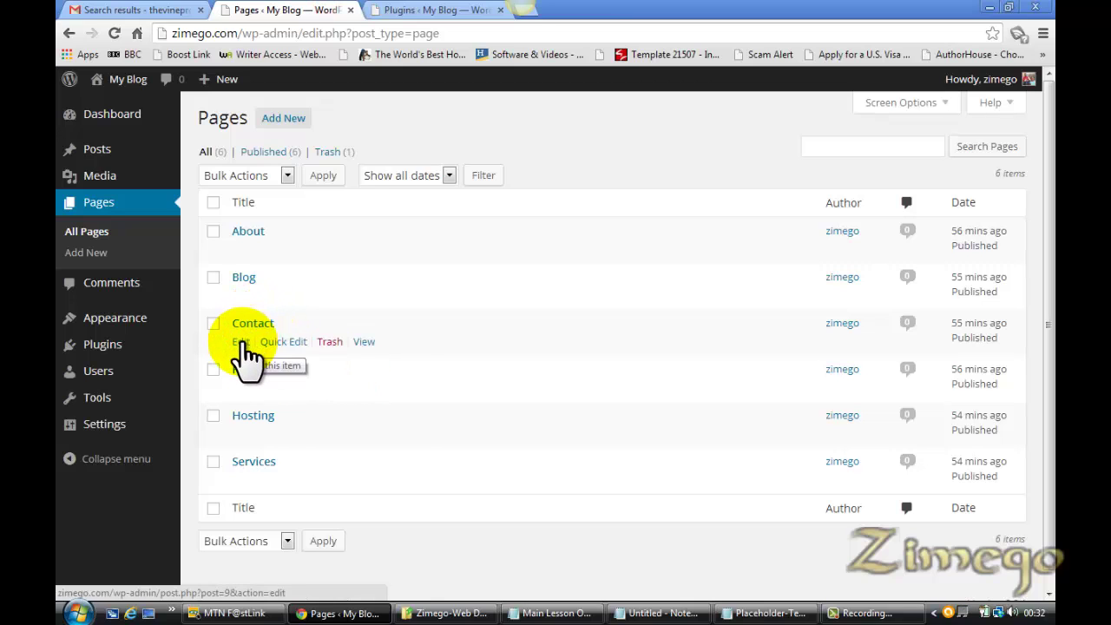
Open the Contact page editor and Contact Form 7 settings in separate new tabs
{"action": "right_click", "coordinate": [243, 342]}
{"action": "left_click", "coordinate": [276, 353]}
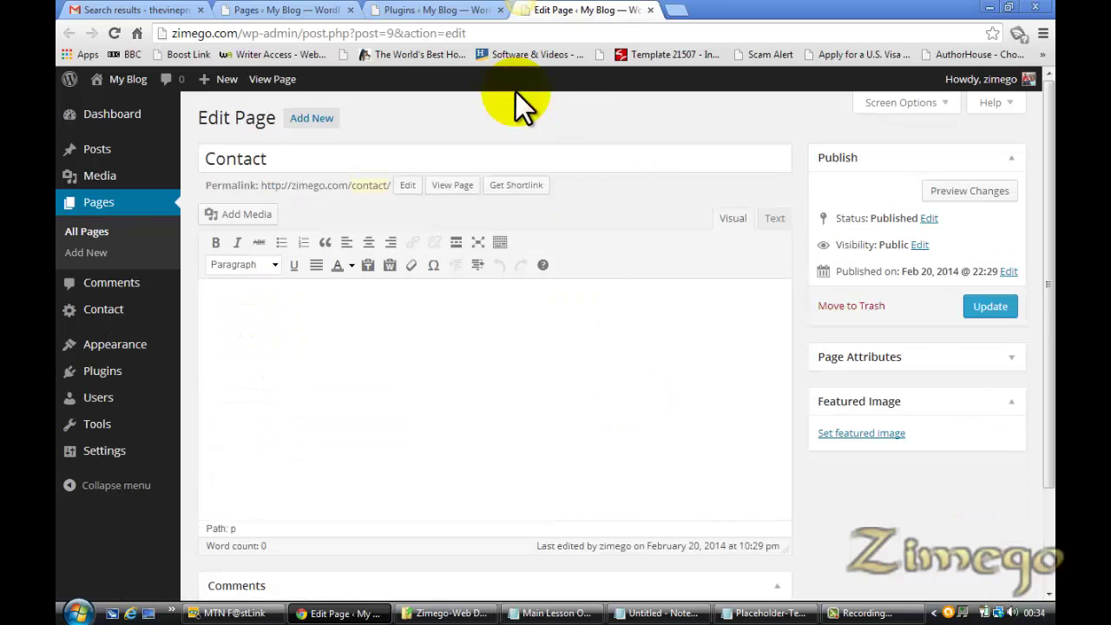
{"action": "left_click", "coordinate": [434, 9]}
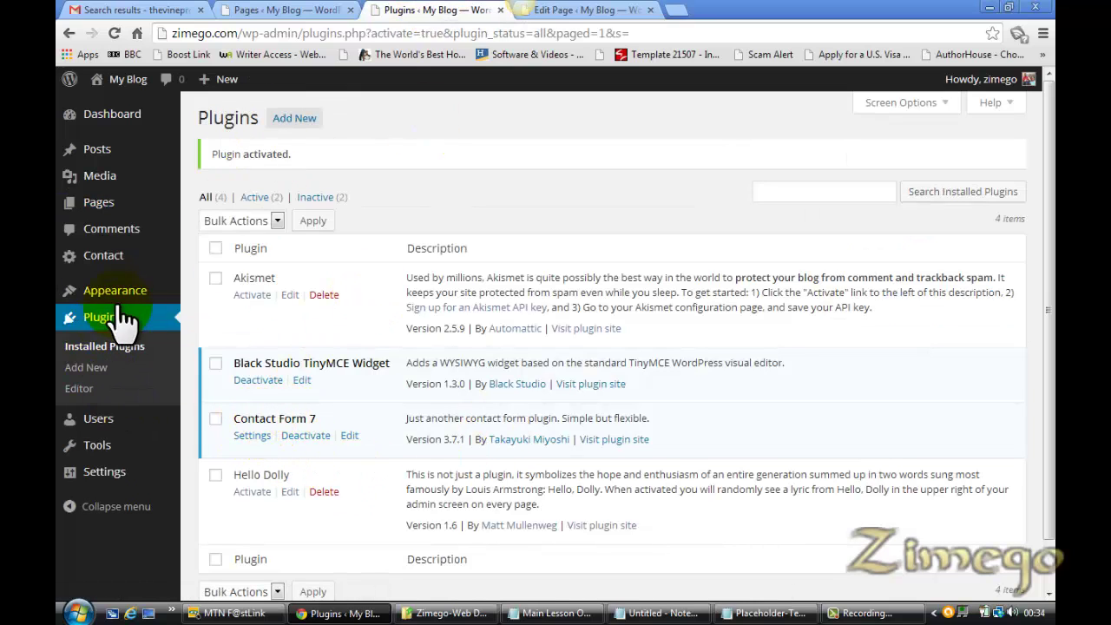
{"action": "right_click", "coordinate": [254, 437]}
{"action": "left_click", "coordinate": [299, 448]}
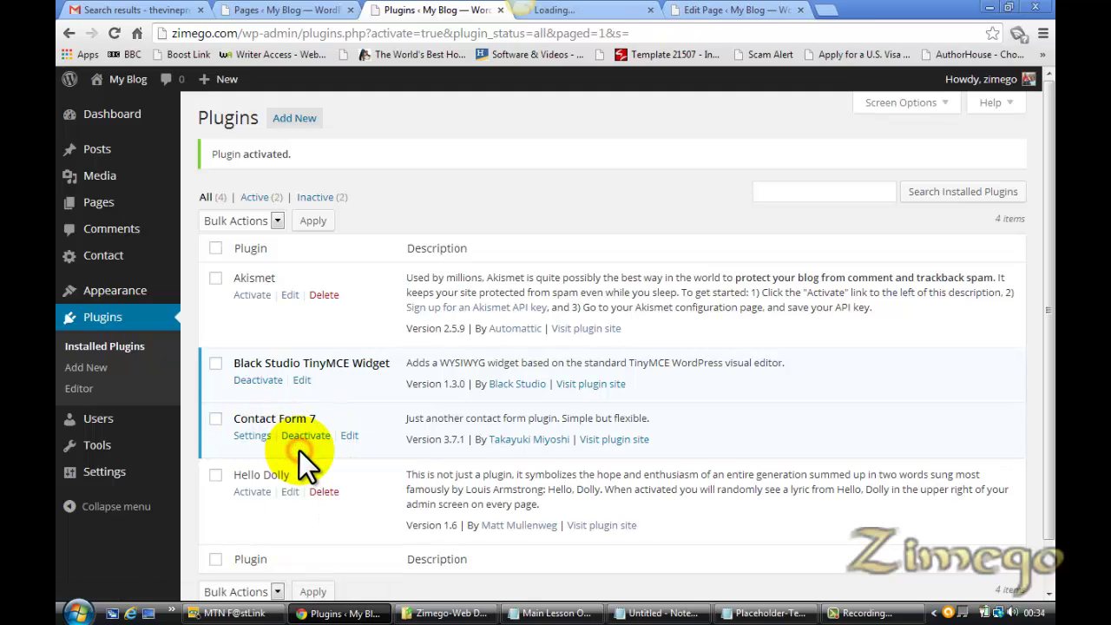
Open Contact form 1 for editing from the Contact Form 7 forms list
{"action": "left_click", "coordinate": [605, 11]}
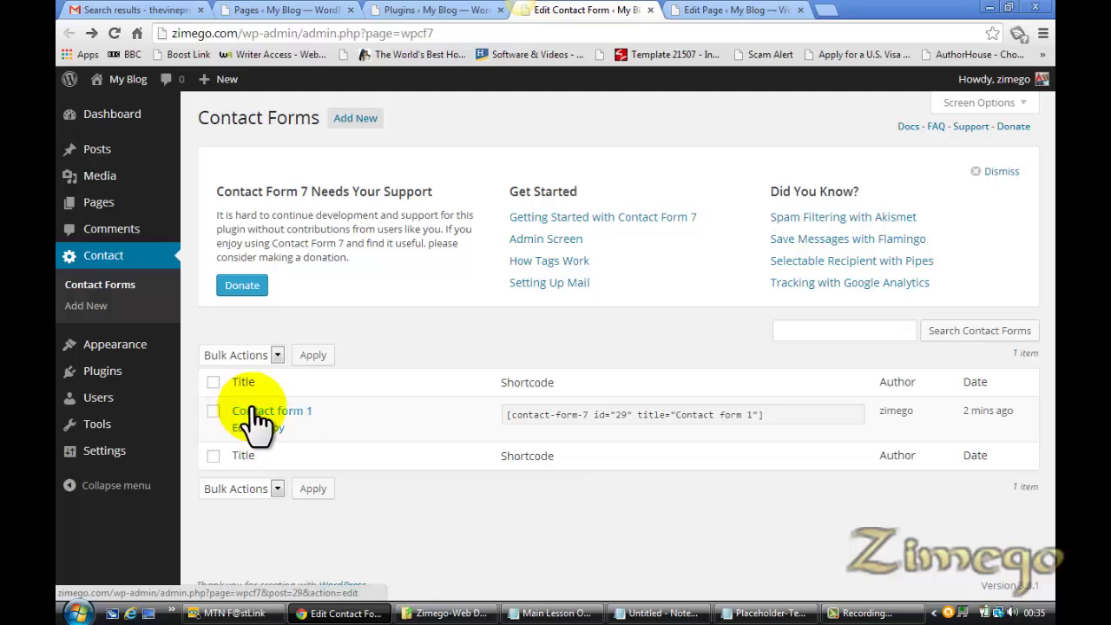
{"action": "left_click", "coordinate": [429, 11]}
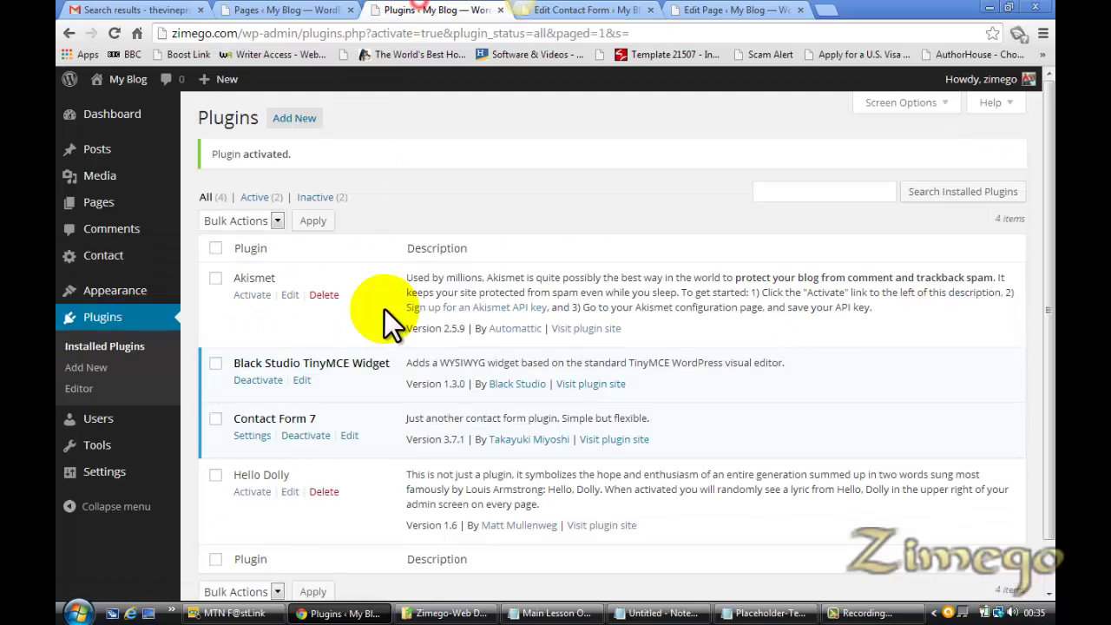
{"action": "left_click", "coordinate": [580, 10]}
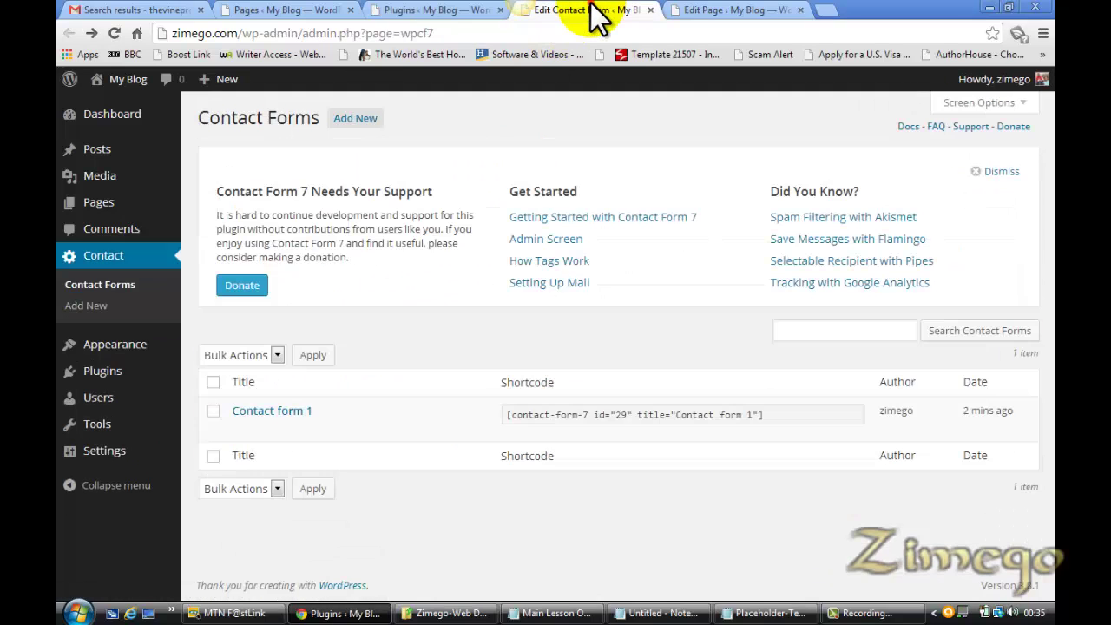
{"action": "left_click", "coordinate": [269, 413]}
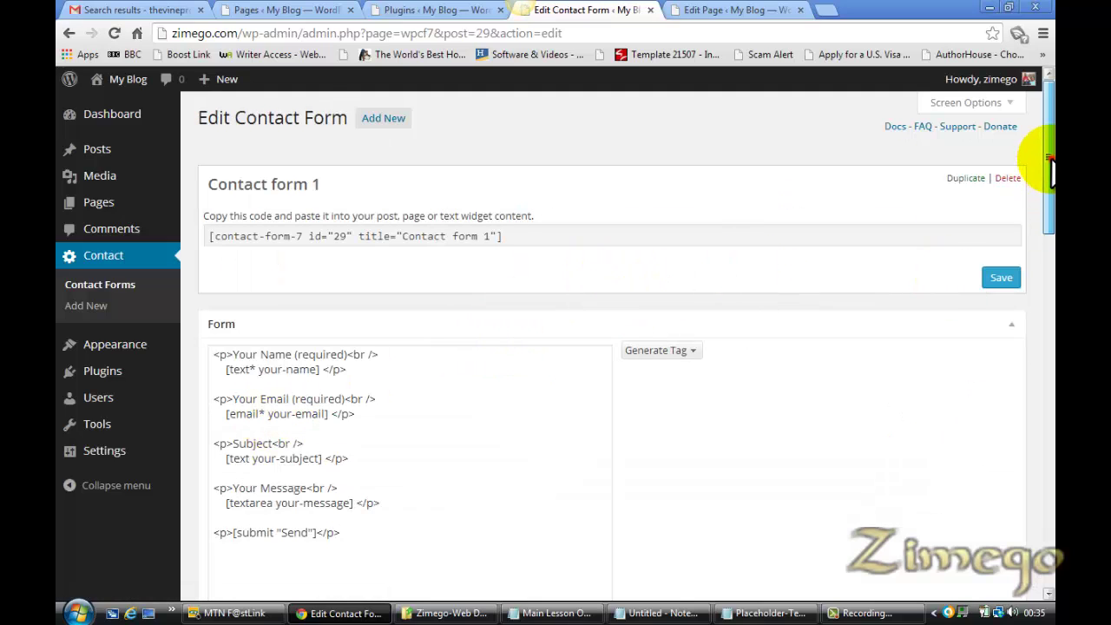
Replace the Mail 'To' address with the site's info address and save the form
{"action": "left_click_drag", "start_coordinate": [1048, 161], "coordinate": [1041, 328]}
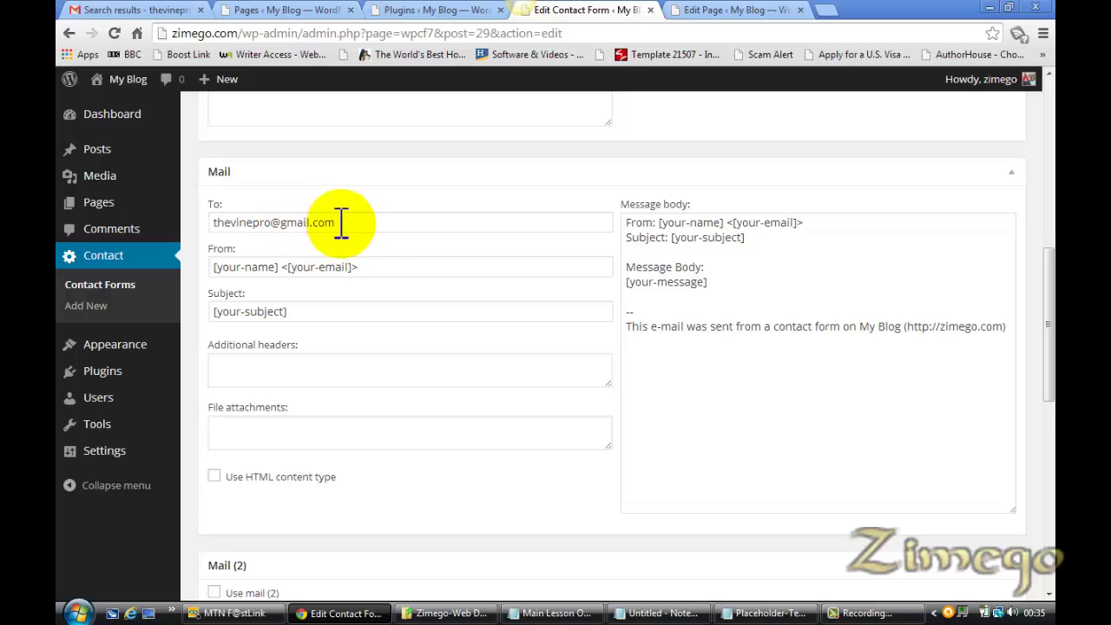
{"action": "left_click_drag", "start_coordinate": [337, 223], "coordinate": [211, 222]}
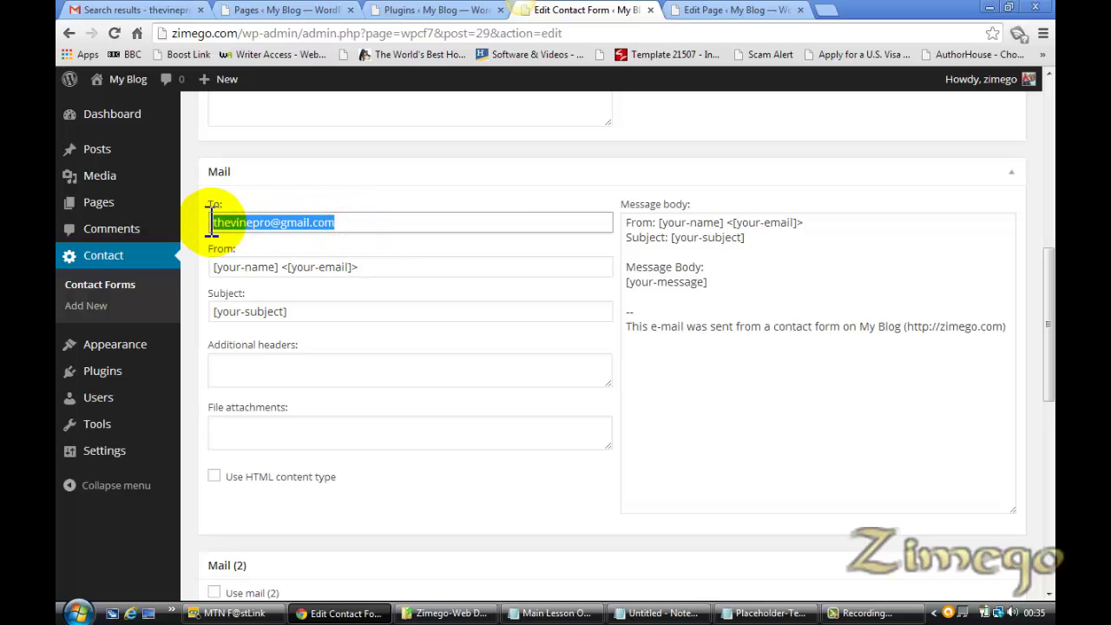
{"action": "type", "text": "zimego"}
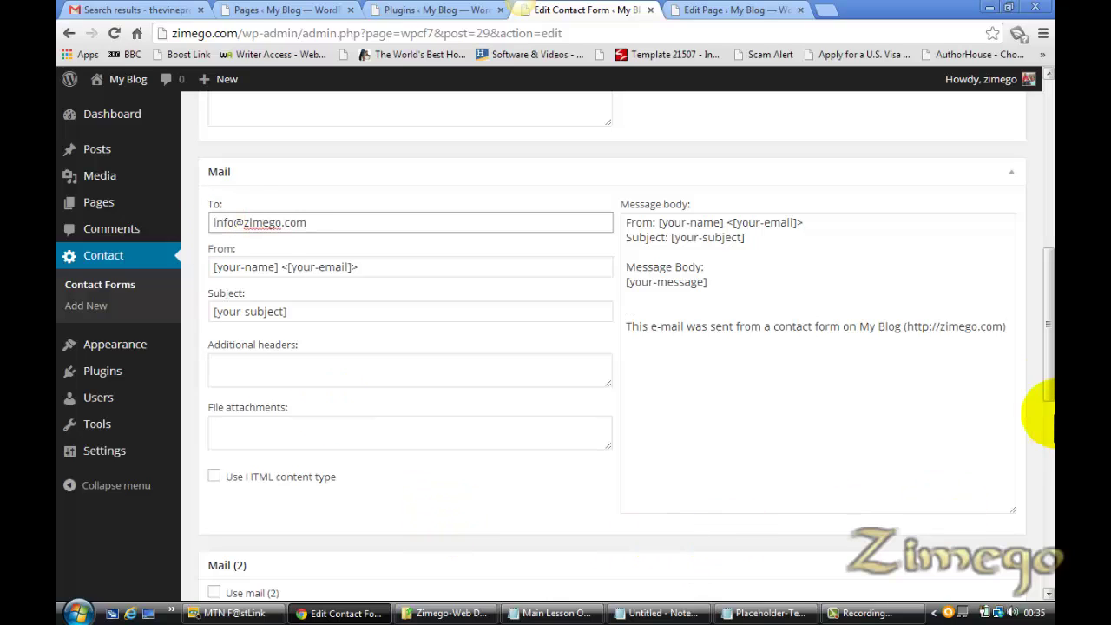
{"action": "left_click_drag", "start_coordinate": [1047, 341], "coordinate": [1034, 174]}
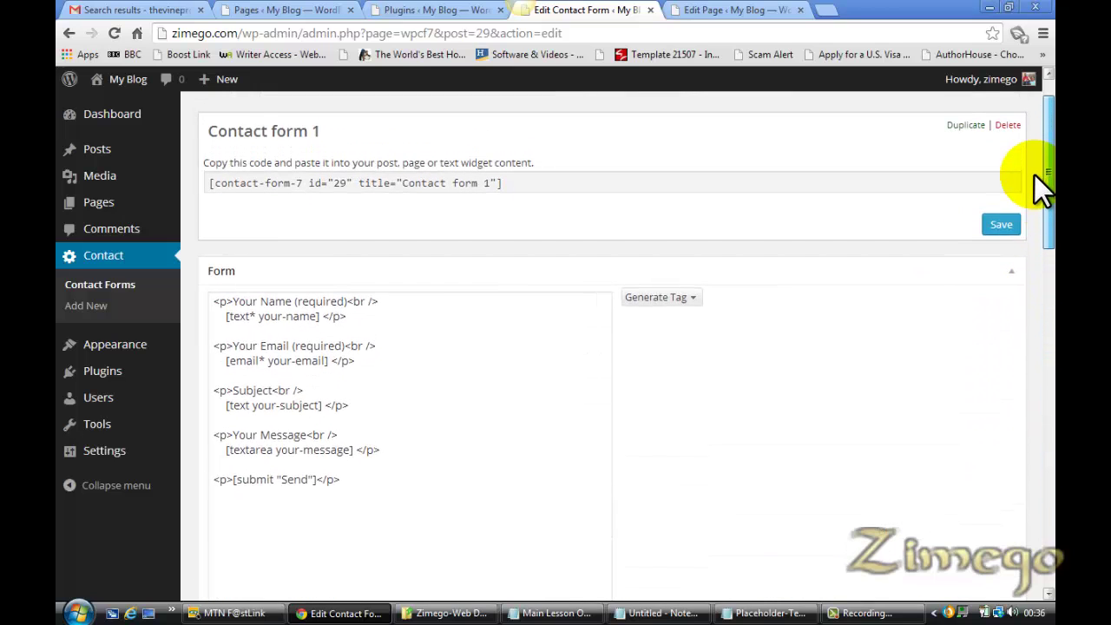
{"action": "left_click", "coordinate": [1001, 226]}
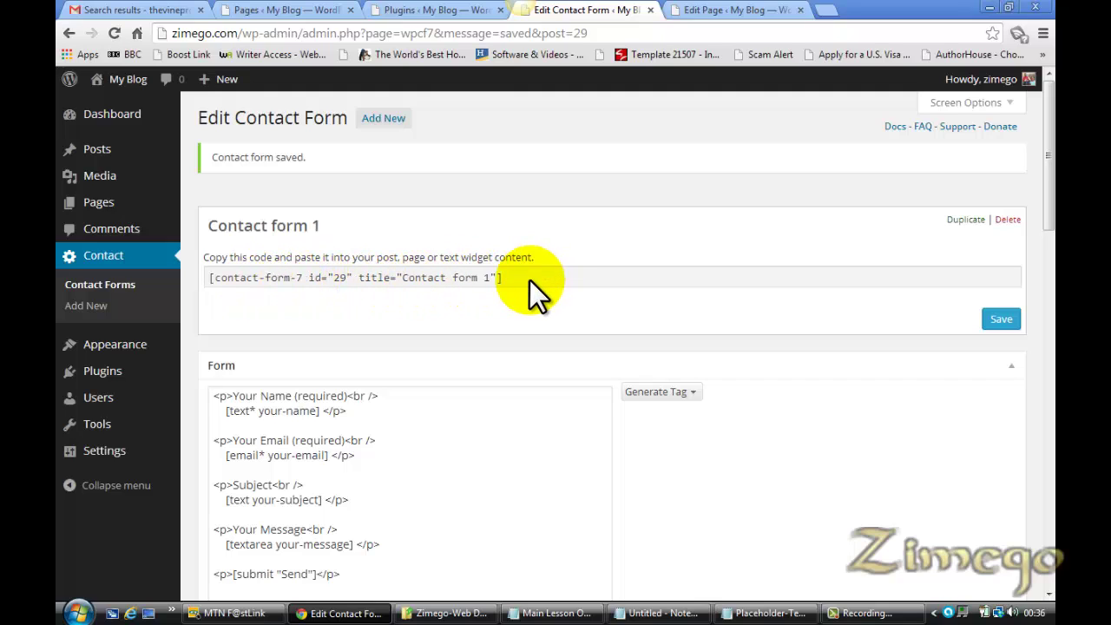
Paste the [contact-form-7 id="29" title="Contact form 1"] shortcode into the Contact page and update it
{"action": "mouse_move", "coordinate": [519, 275]}
{"action": "left_mouse_down"}
{"action": "mouse_move", "coordinate": [500, 277]}
{"action": "mouse_move", "coordinate": [535, 283]}
{"action": "left_mouse_up"}
{"action": "key", "text": "ctrl+c"}
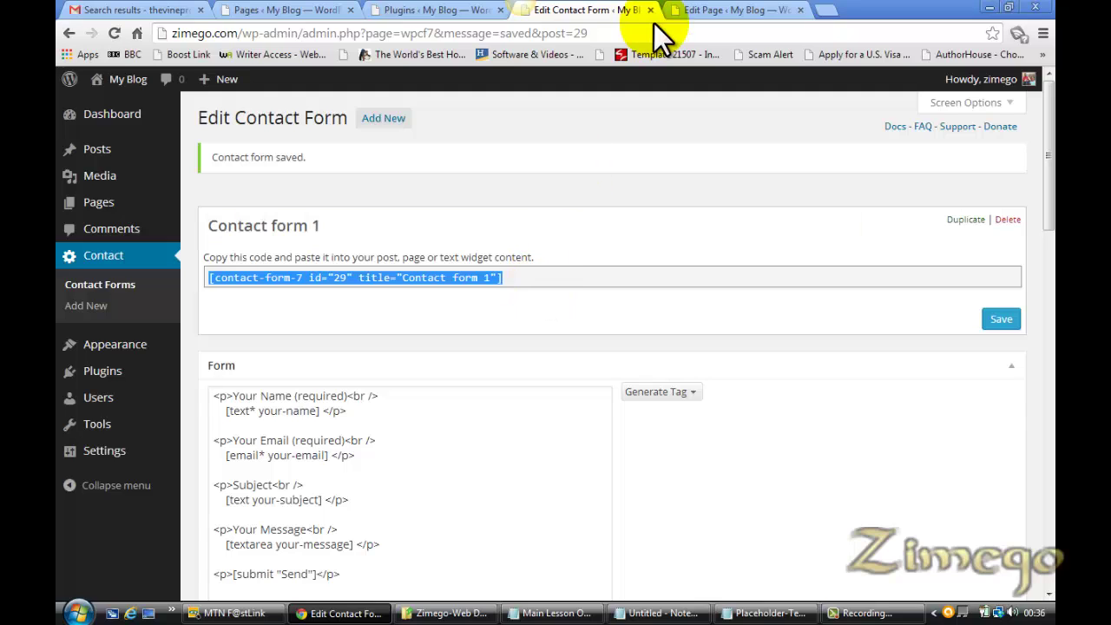
{"action": "left_click", "coordinate": [734, 11]}
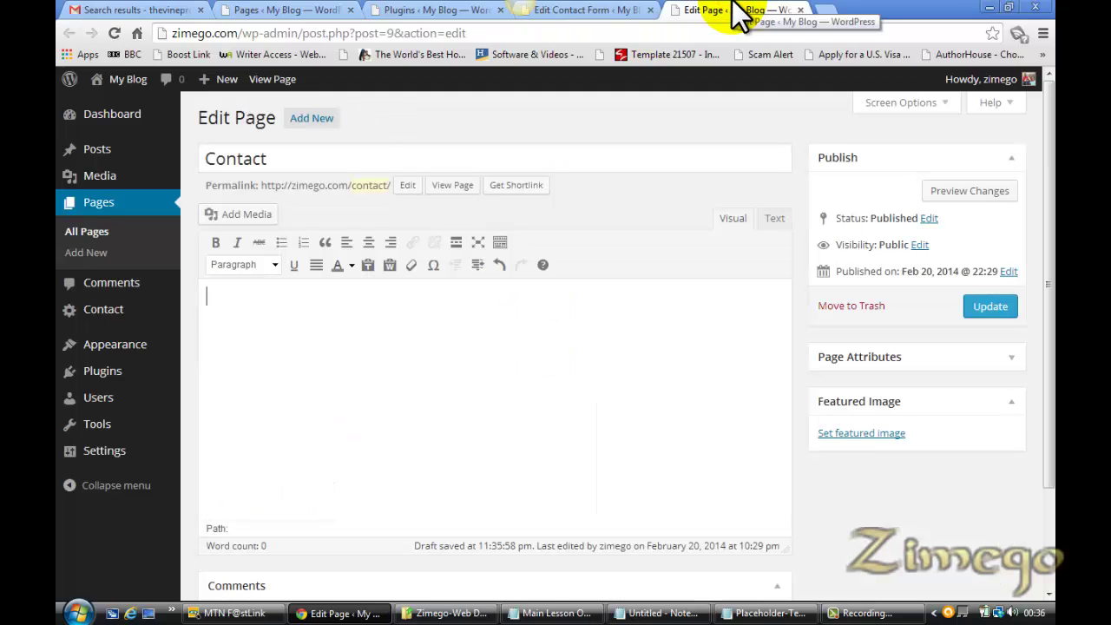
{"action": "key", "text": "ctrl+v"}
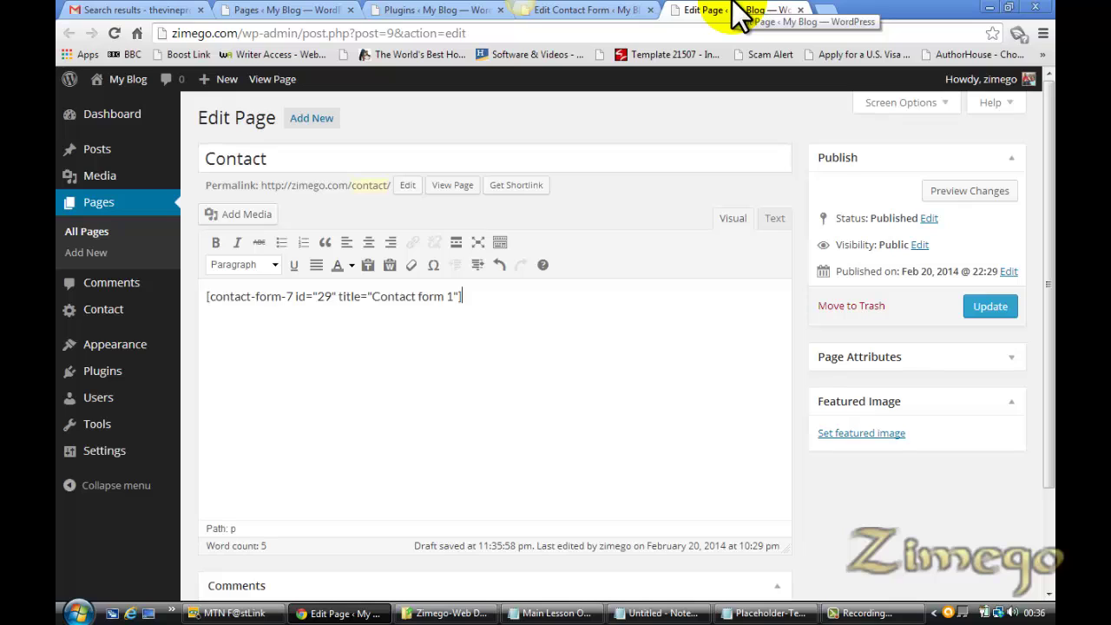
{"action": "left_click", "coordinate": [999, 305]}
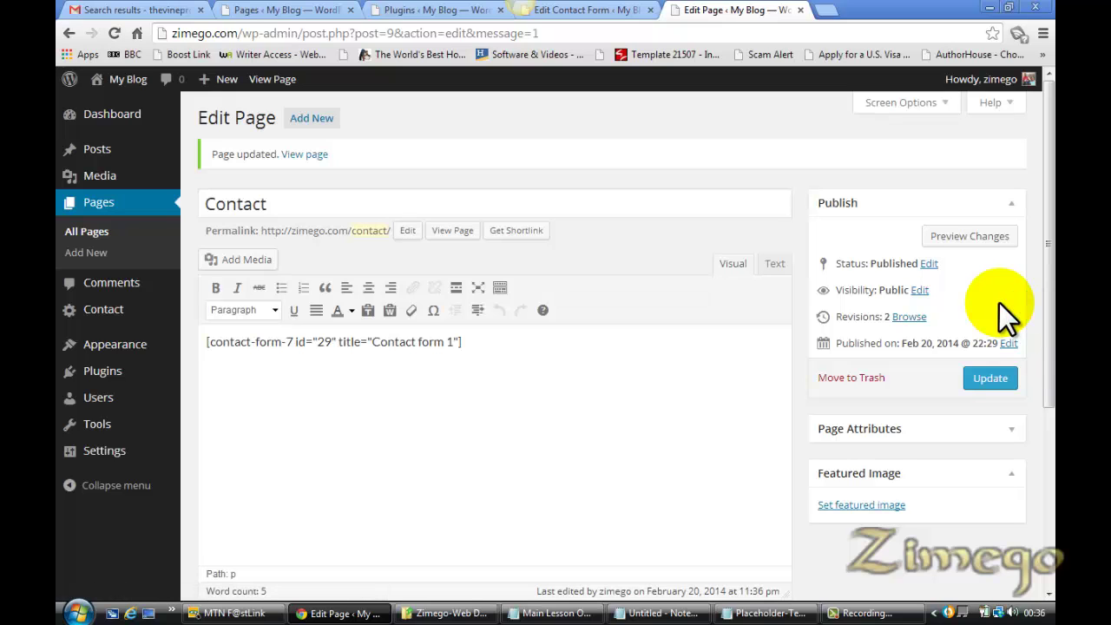
{"action": "right_click", "coordinate": [312, 165]}
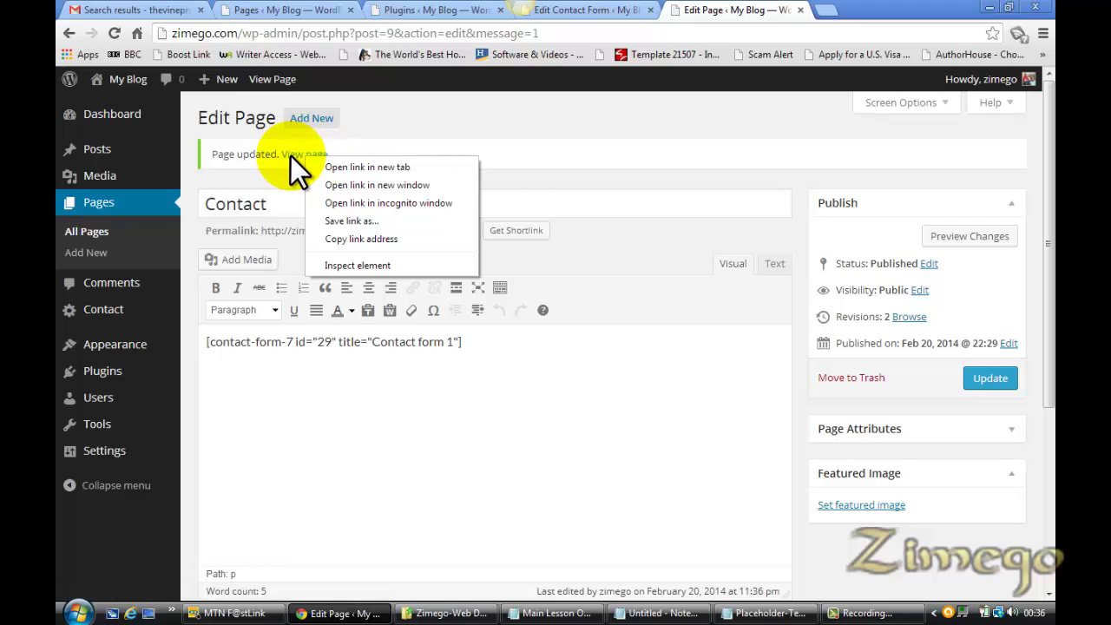
On the live Contact page, fill in name, email, subject 'How Can I Design A Website' and message, then send
{"action": "left_click", "coordinate": [291, 156]}
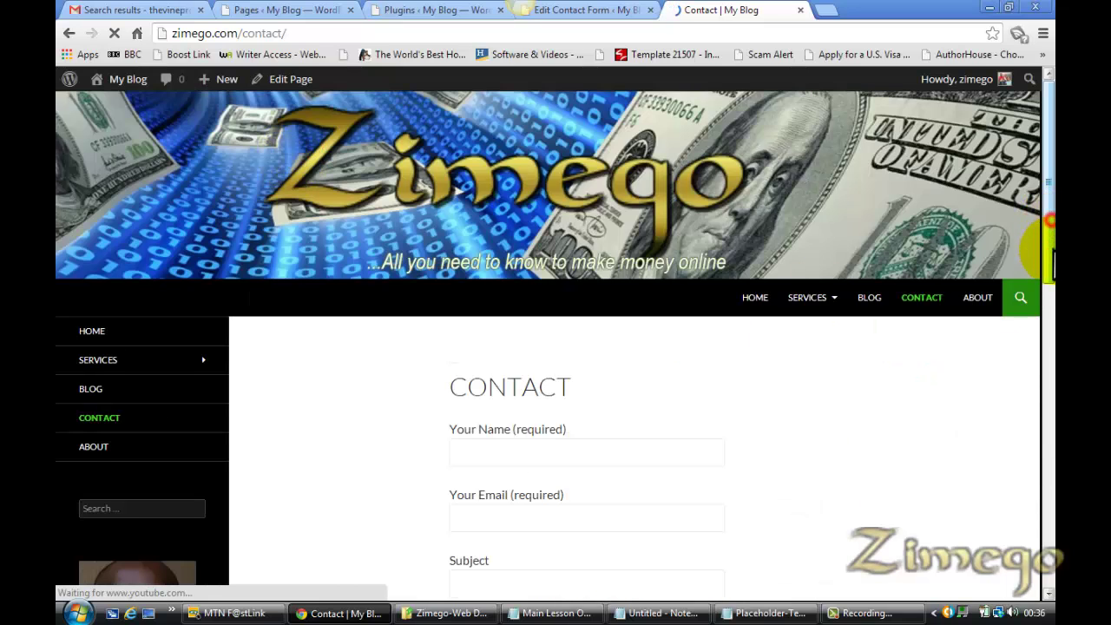
{"action": "scroll", "coordinate": [1050, 287], "scroll_direction": "down", "scroll_amount": 1}
{"action": "scroll", "coordinate": [1049, 291], "scroll_direction": "down", "scroll_amount": 2}
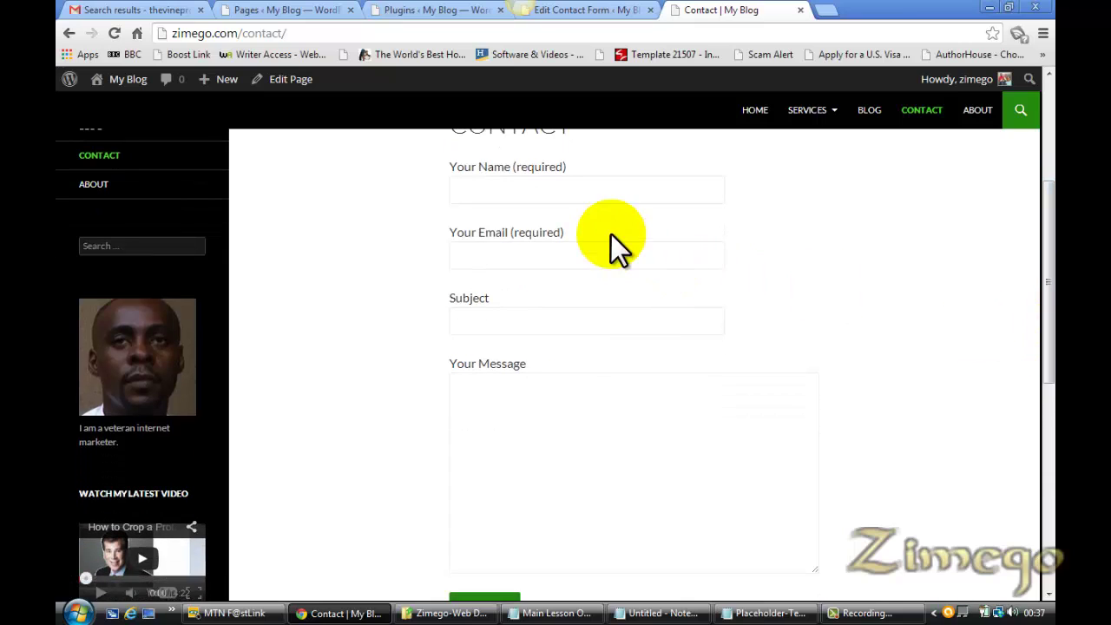
{"action": "left_click", "coordinate": [523, 197]}
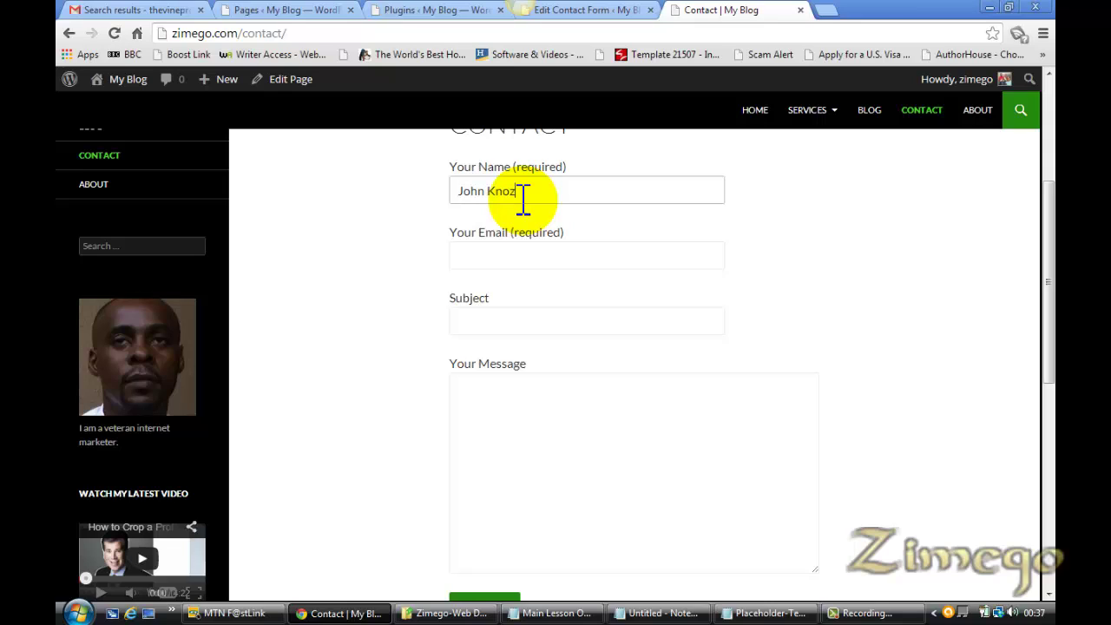
{"action": "left_click", "coordinate": [507, 254]}
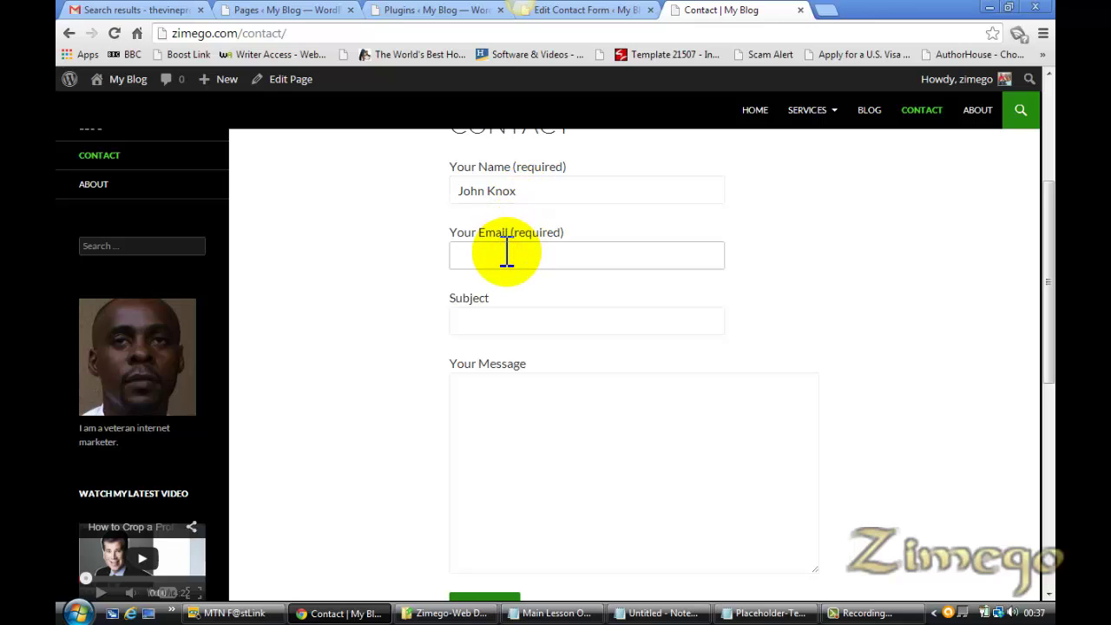
{"action": "left_click", "coordinate": [483, 332]}
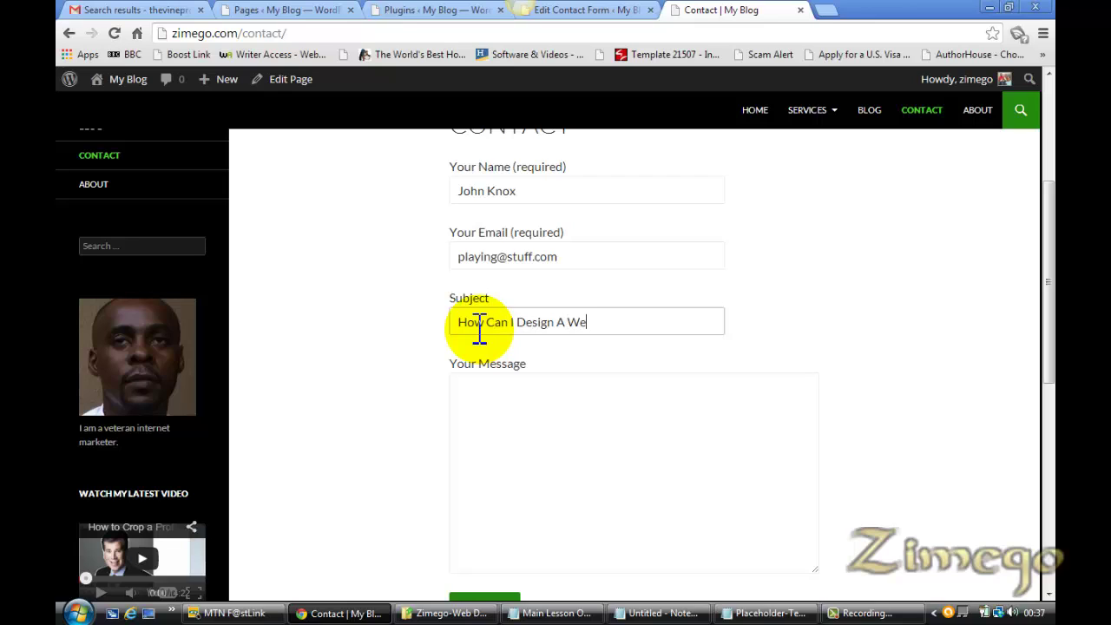
{"action": "left_click", "coordinate": [467, 430]}
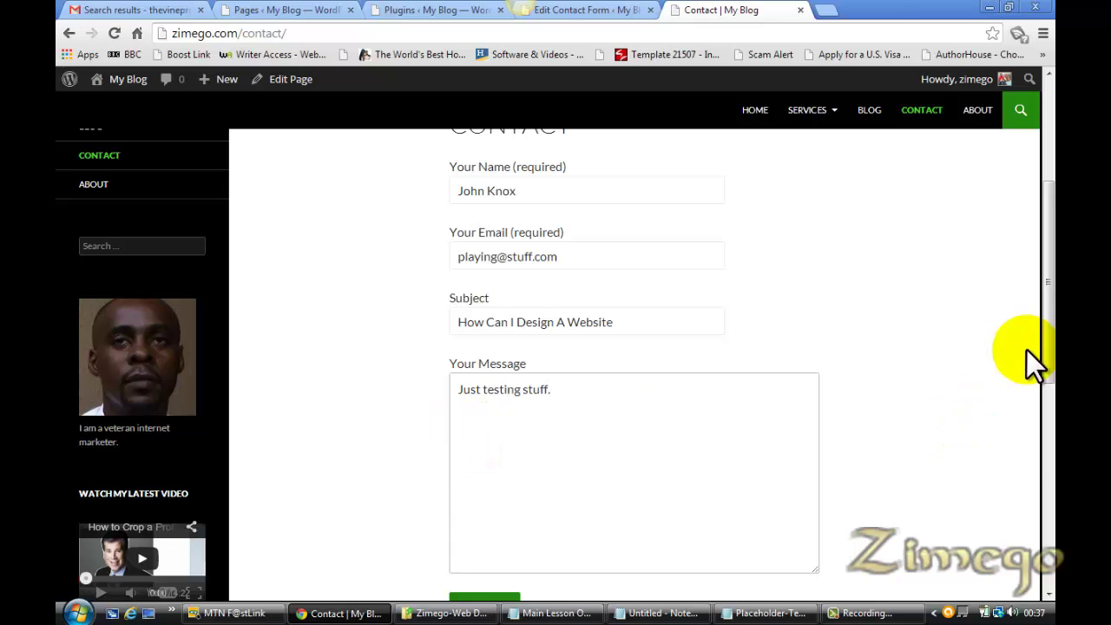
{"action": "left_click_drag", "start_coordinate": [1050, 360], "coordinate": [1048, 499]}
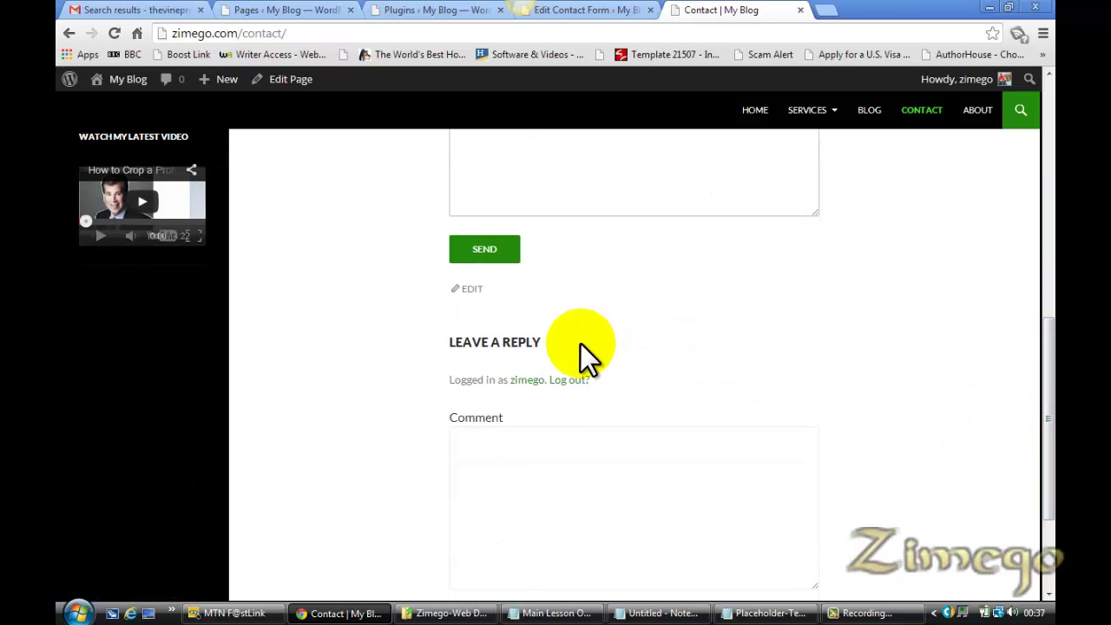
{"action": "left_click", "coordinate": [486, 252]}
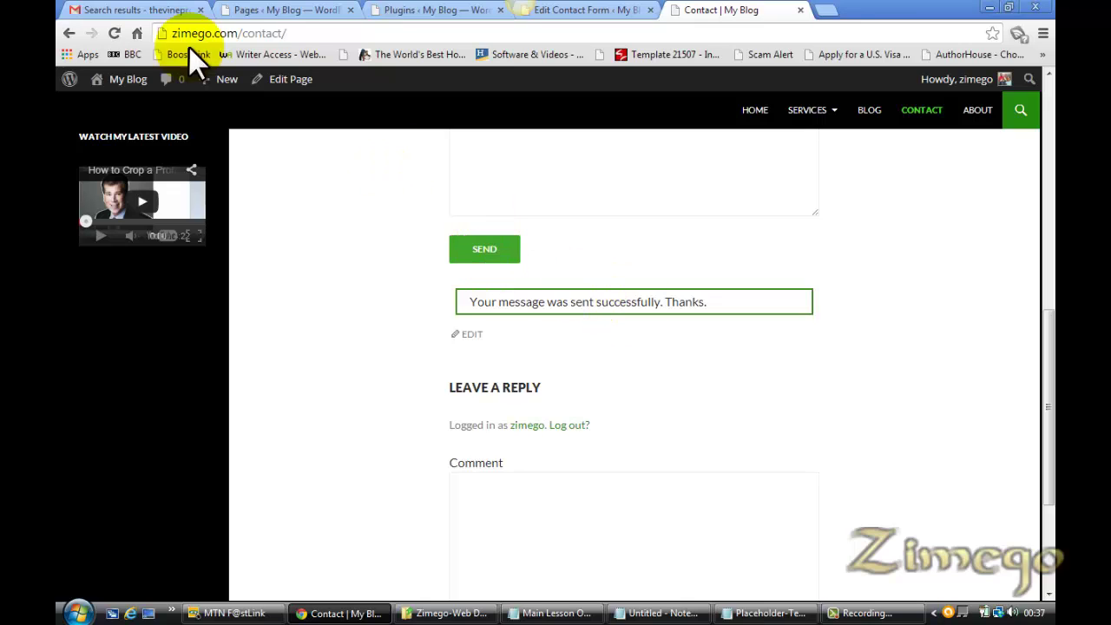
Open the Gmail inbox in a new tab, check the 'How Can I Design A Website' email's details, then close it
{"action": "left_click", "coordinate": [124, 12]}
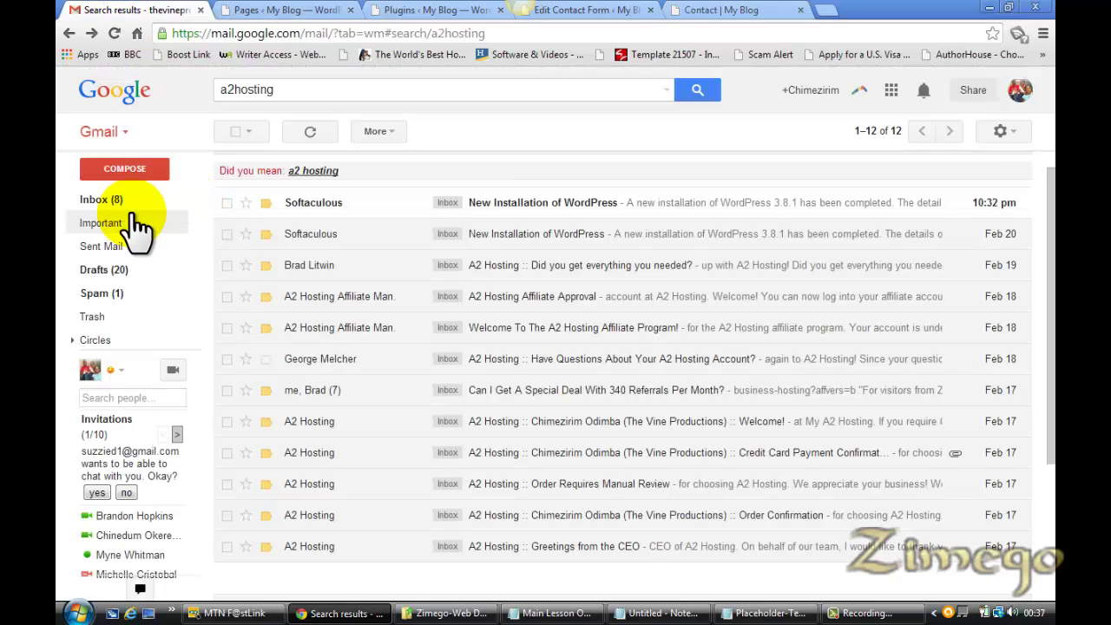
{"action": "right_click", "coordinate": [101, 199]}
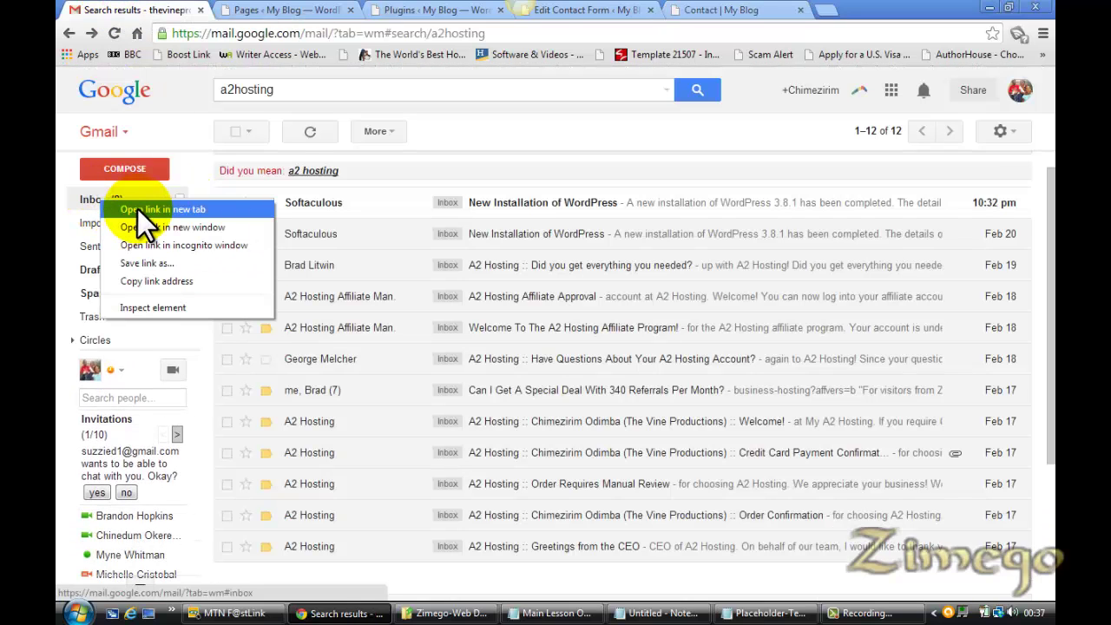
{"action": "left_click", "coordinate": [111, 208]}
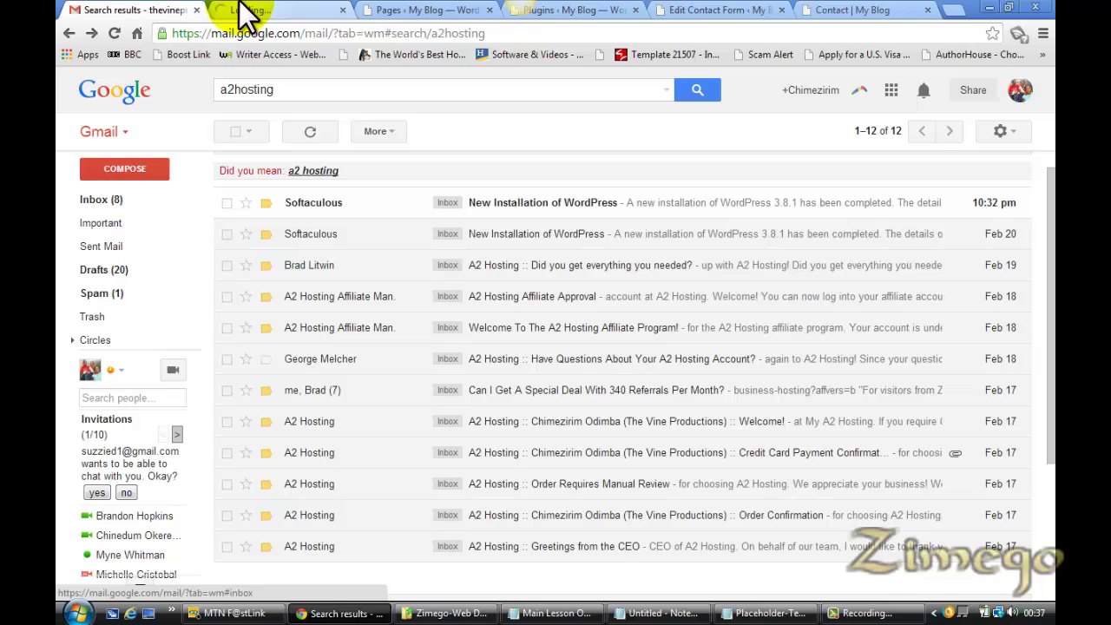
{"action": "left_click", "coordinate": [248, 15]}
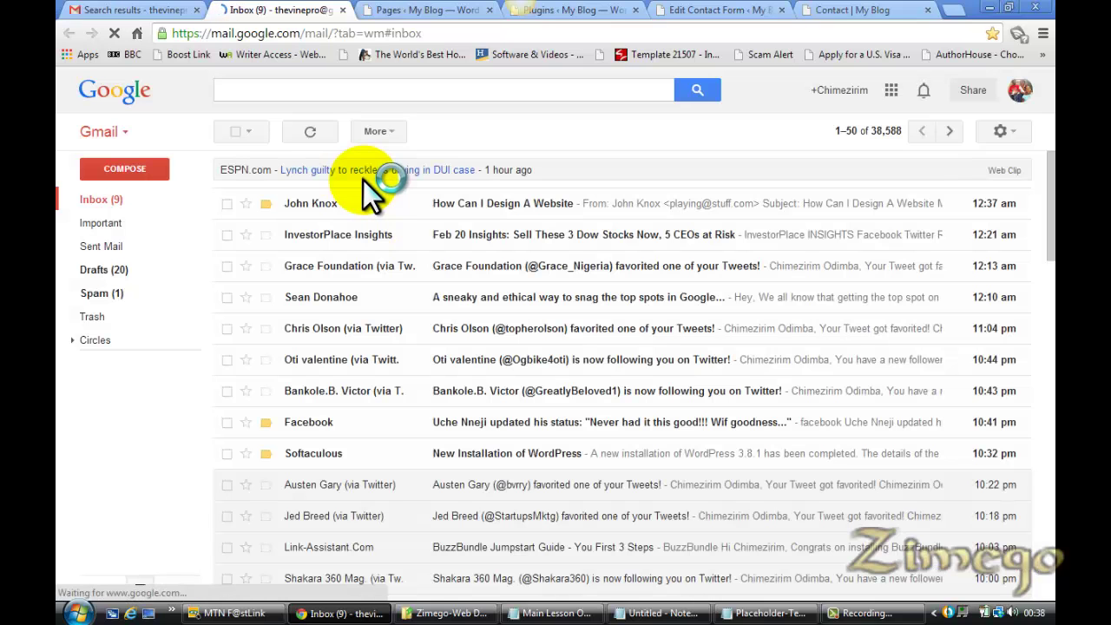
{"action": "left_click", "coordinate": [478, 209]}
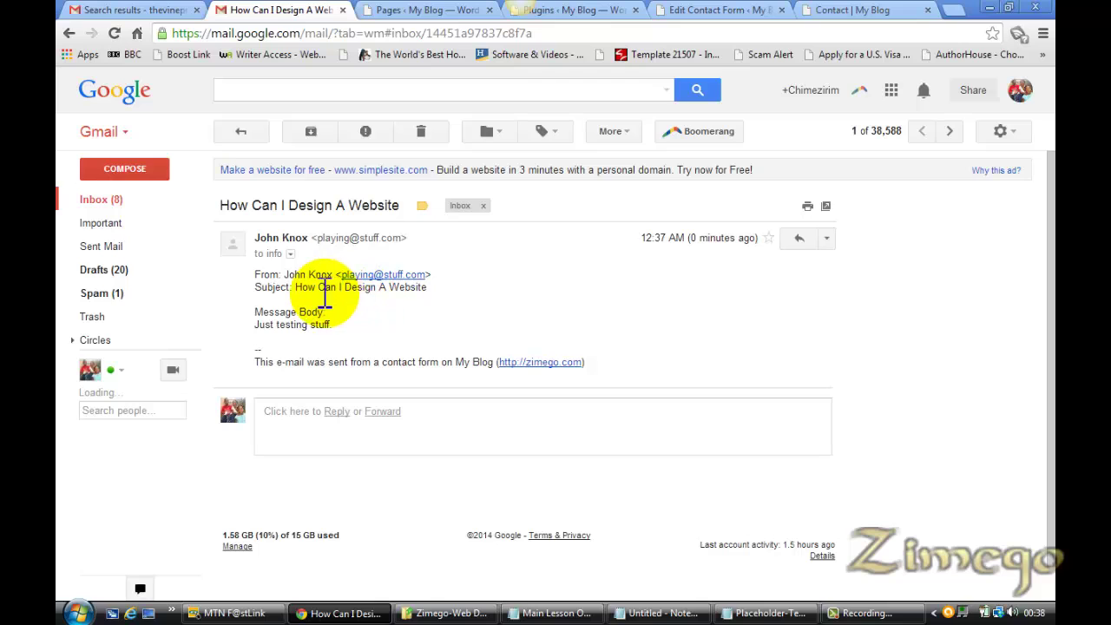
{"action": "left_click", "coordinate": [289, 254]}
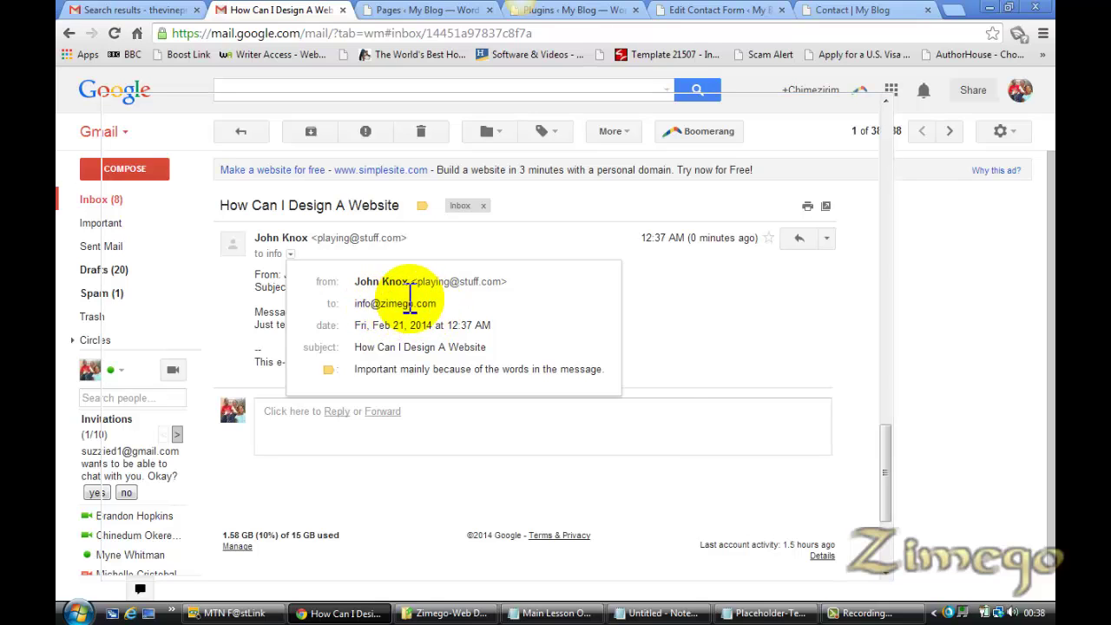
{"action": "left_click", "coordinate": [344, 10]}
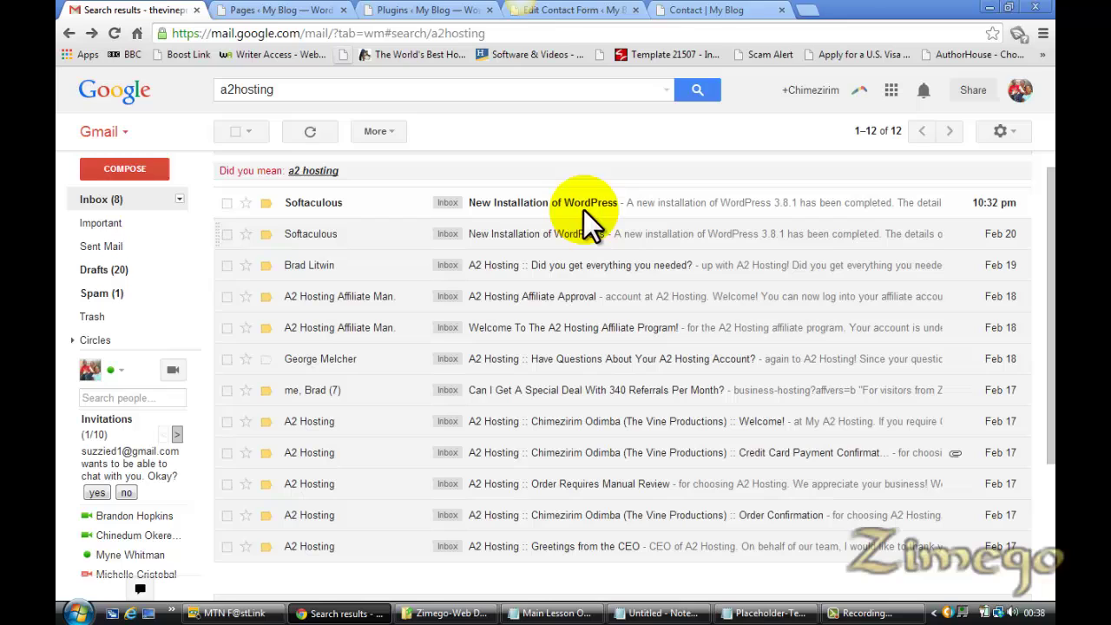
Return to the live Contact page tab after checking the form settings and plugins tabs
{"action": "left_click", "coordinate": [755, 10]}
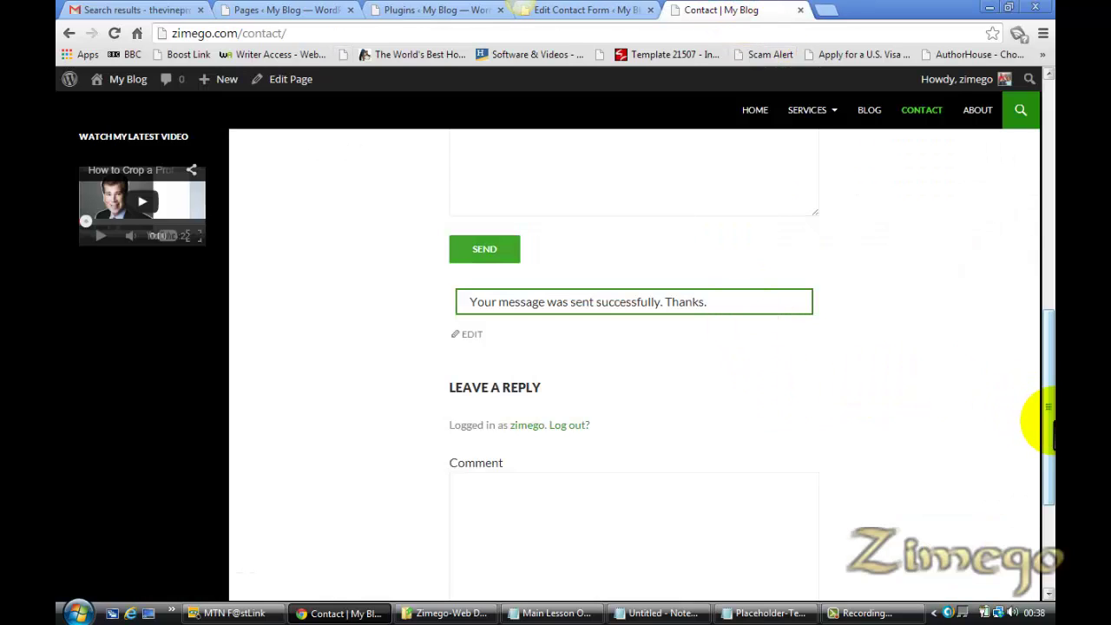
{"action": "left_click_drag", "start_coordinate": [1050, 417], "coordinate": [1049, 538]}
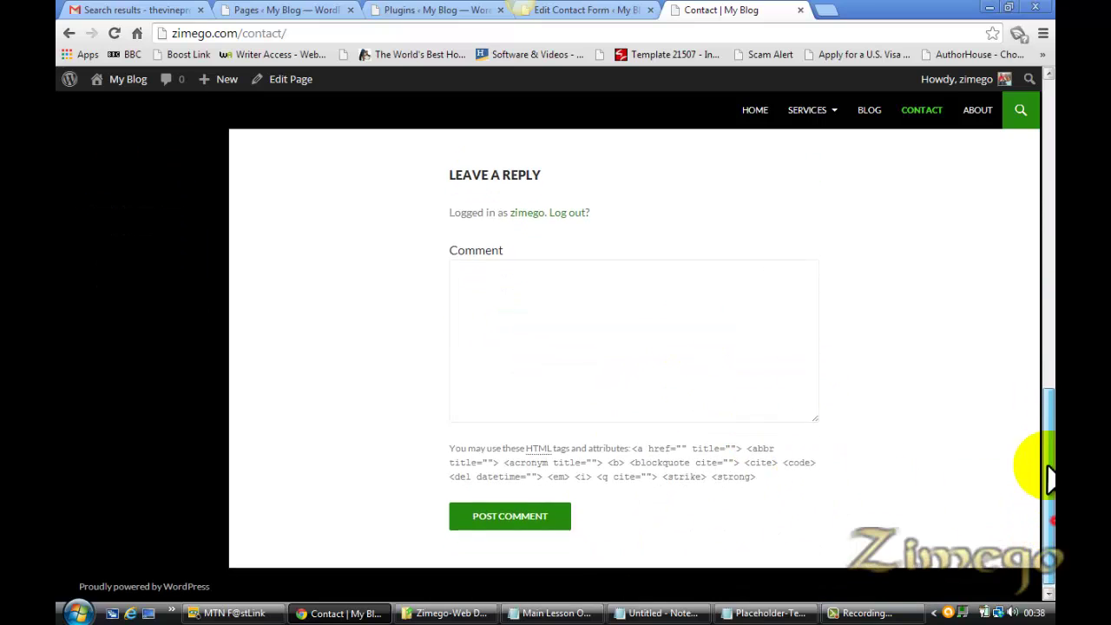
{"action": "left_click_drag", "start_coordinate": [1047, 471], "coordinate": [1038, 227]}
{"action": "left_click", "coordinate": [555, 12]}
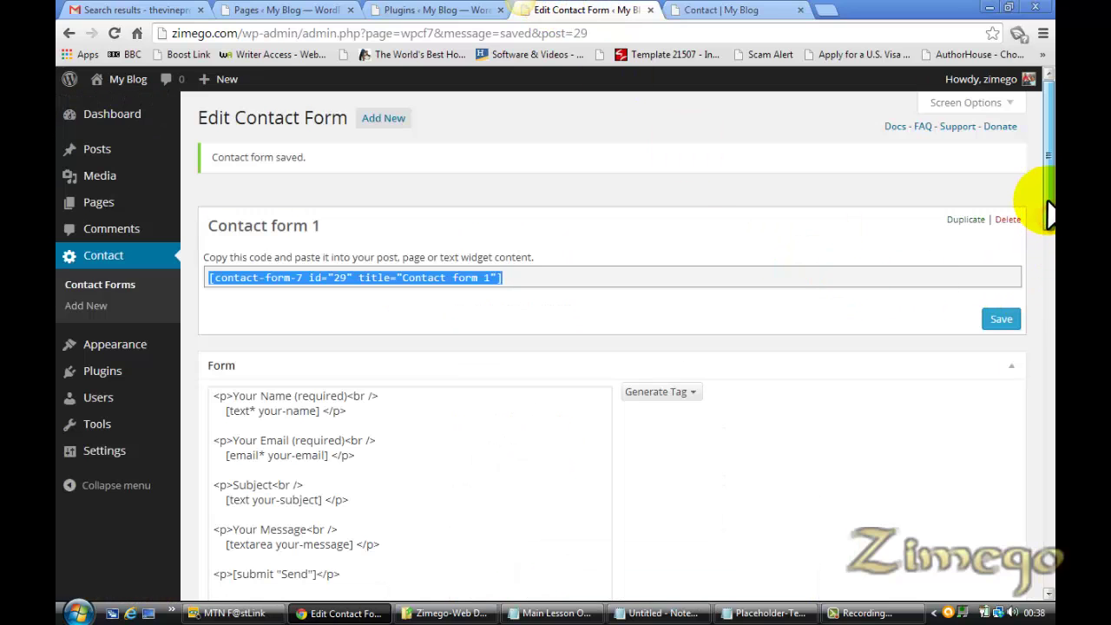
{"action": "left_click", "coordinate": [408, 12]}
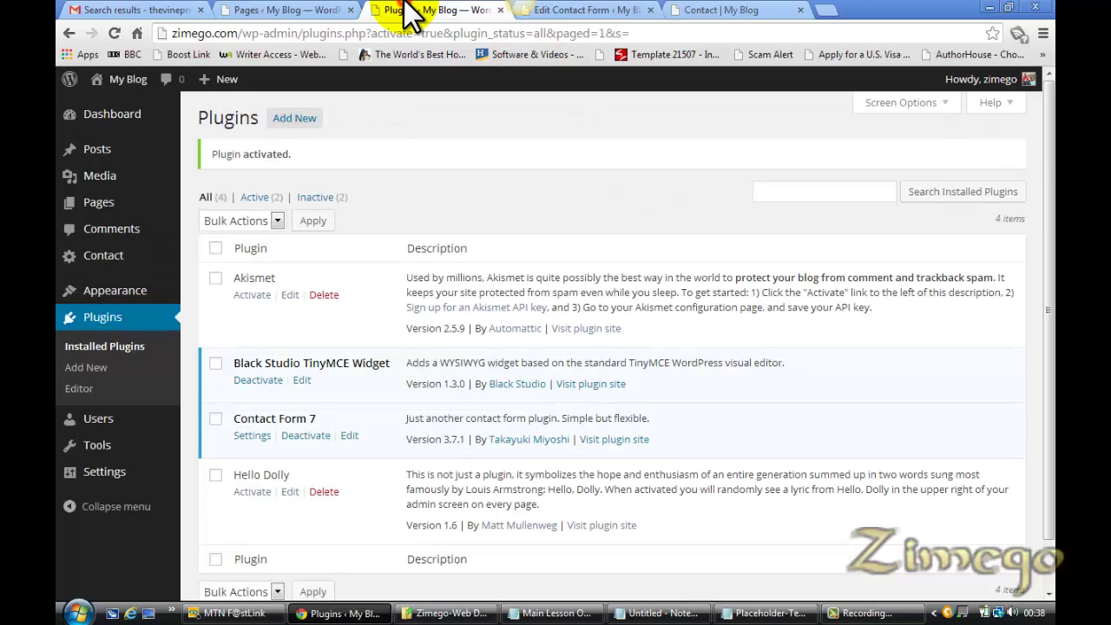
{"action": "left_click", "coordinate": [722, 10]}
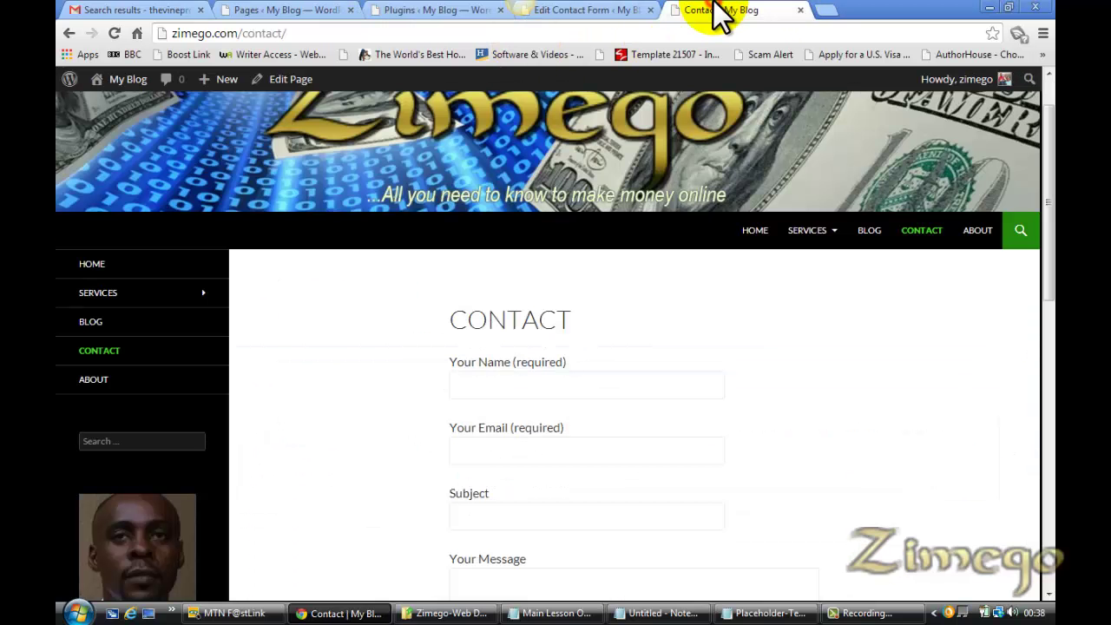
Edit the Contact page and show the Comments and Discussion boxes via Screen Options
{"action": "left_click", "coordinate": [297, 79]}
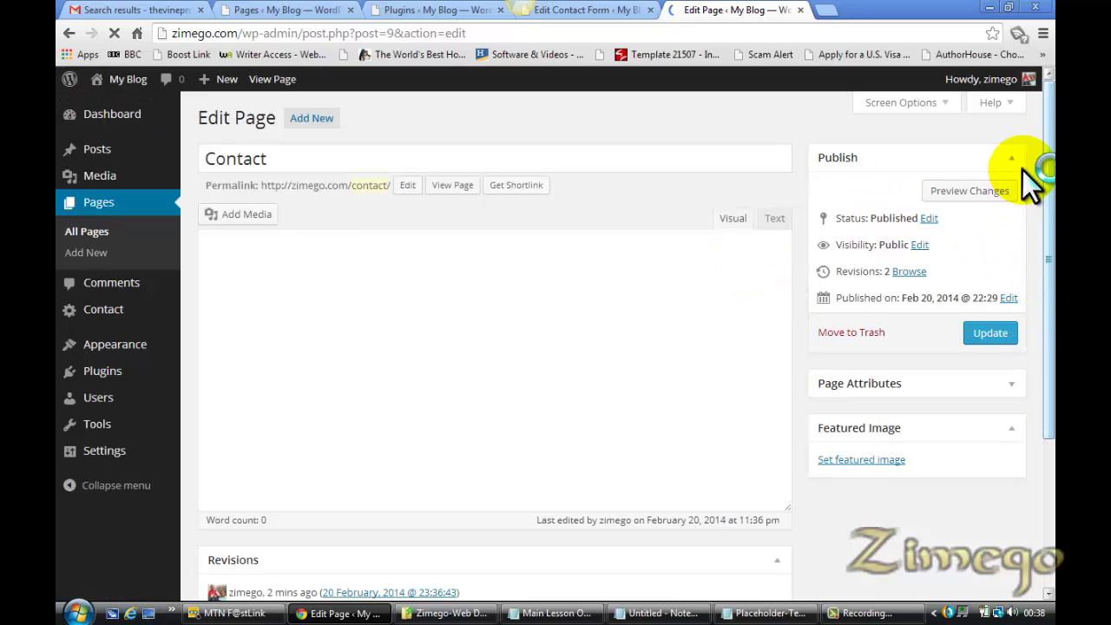
{"action": "left_click", "coordinate": [903, 103]}
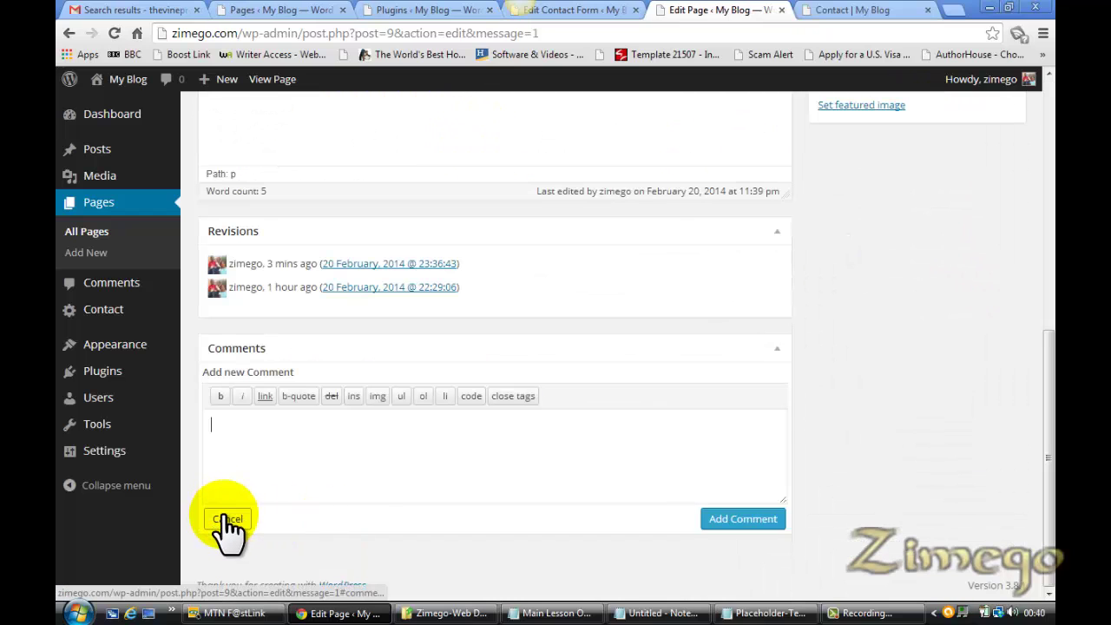
{"action": "left_click", "coordinate": [227, 521]}
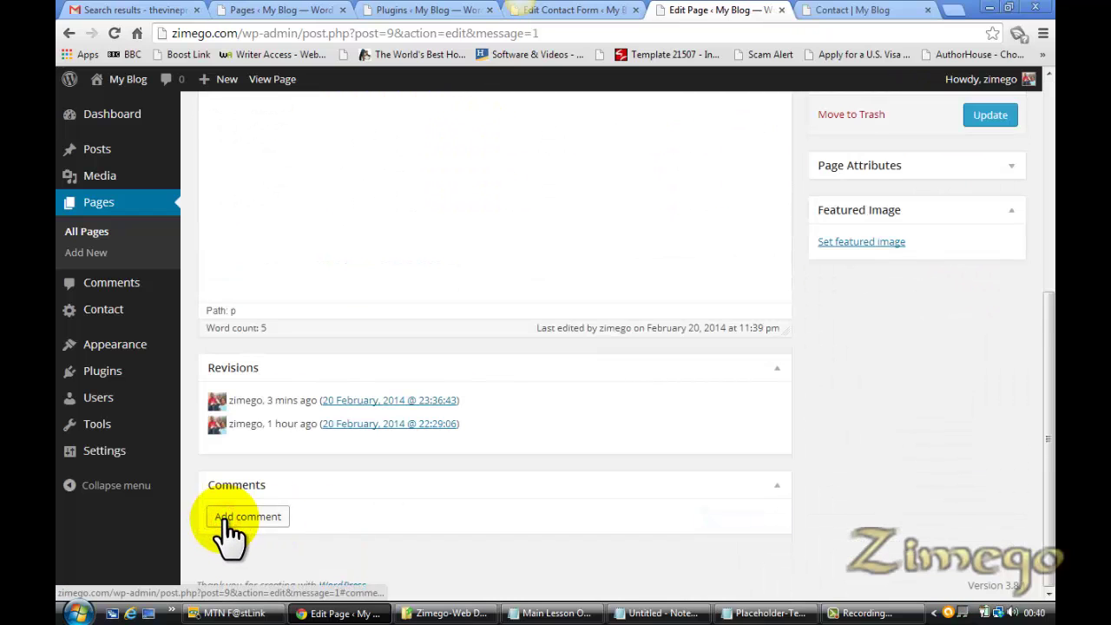
{"action": "left_click_drag", "start_coordinate": [1049, 386], "coordinate": [1055, 43]}
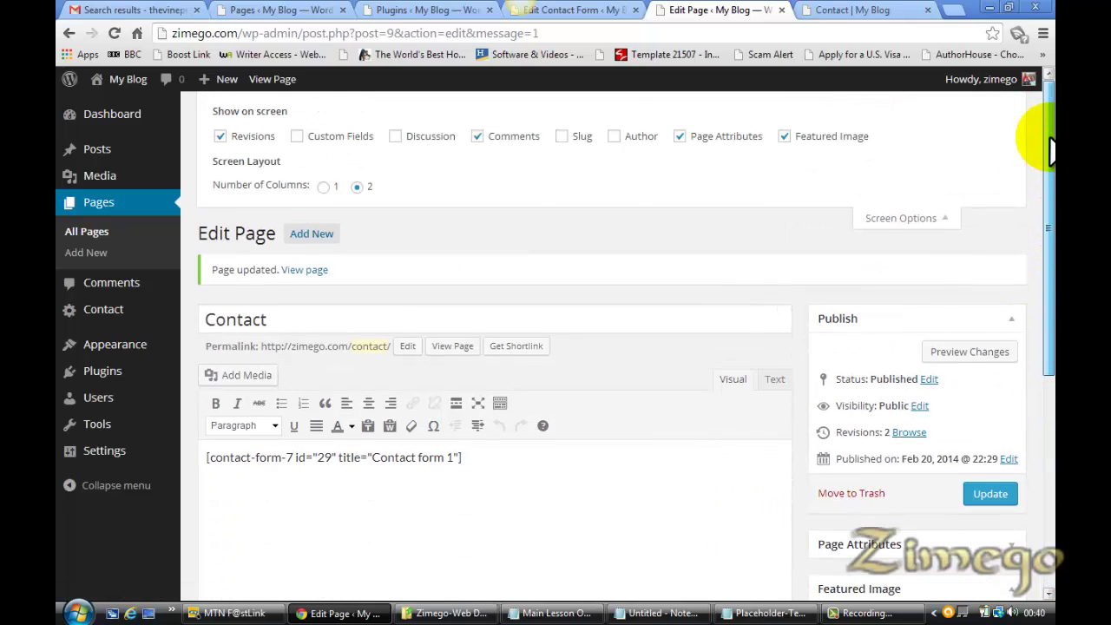
{"action": "left_click", "coordinate": [396, 138]}
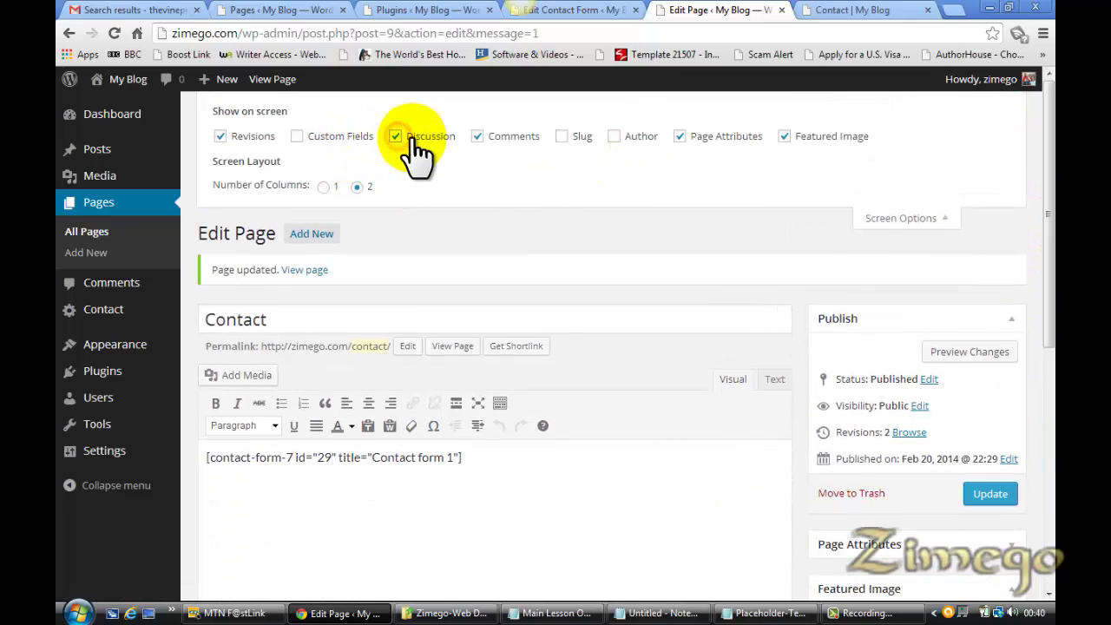
{"action": "left_click_drag", "start_coordinate": [1048, 240], "coordinate": [1052, 496]}
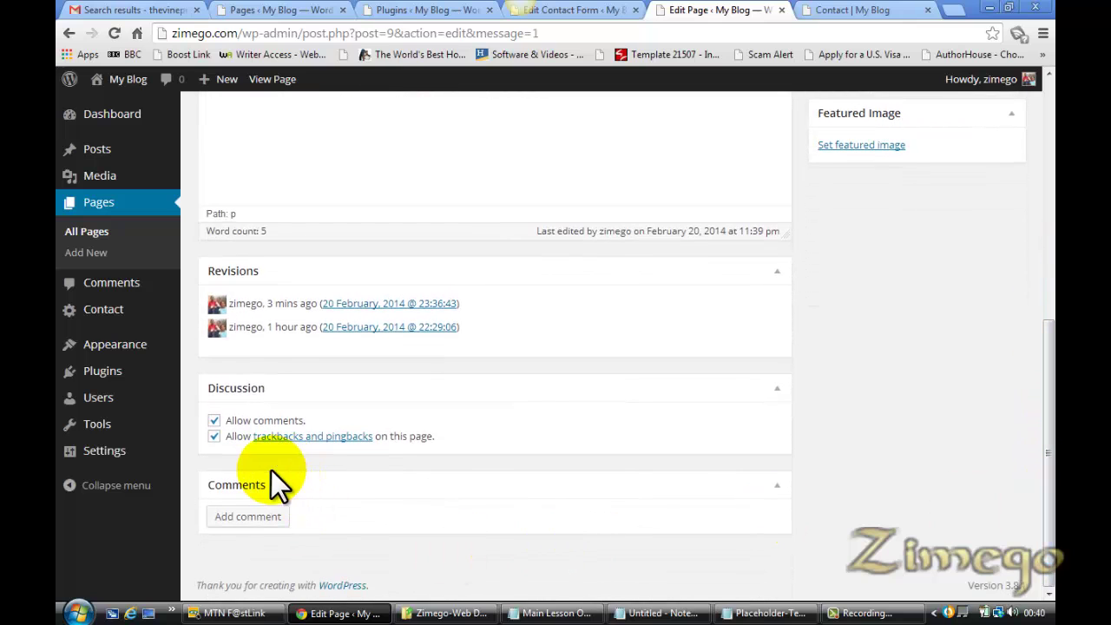
{"action": "left_click_drag", "start_coordinate": [1052, 495], "coordinate": [1053, 185]}
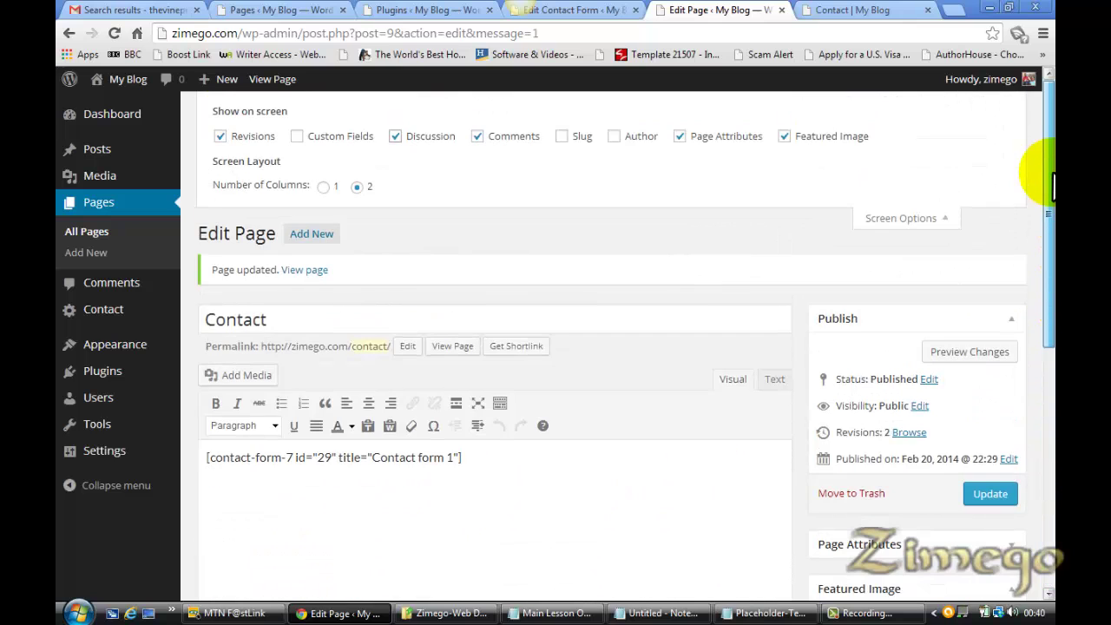
{"action": "left_click", "coordinate": [395, 137]}
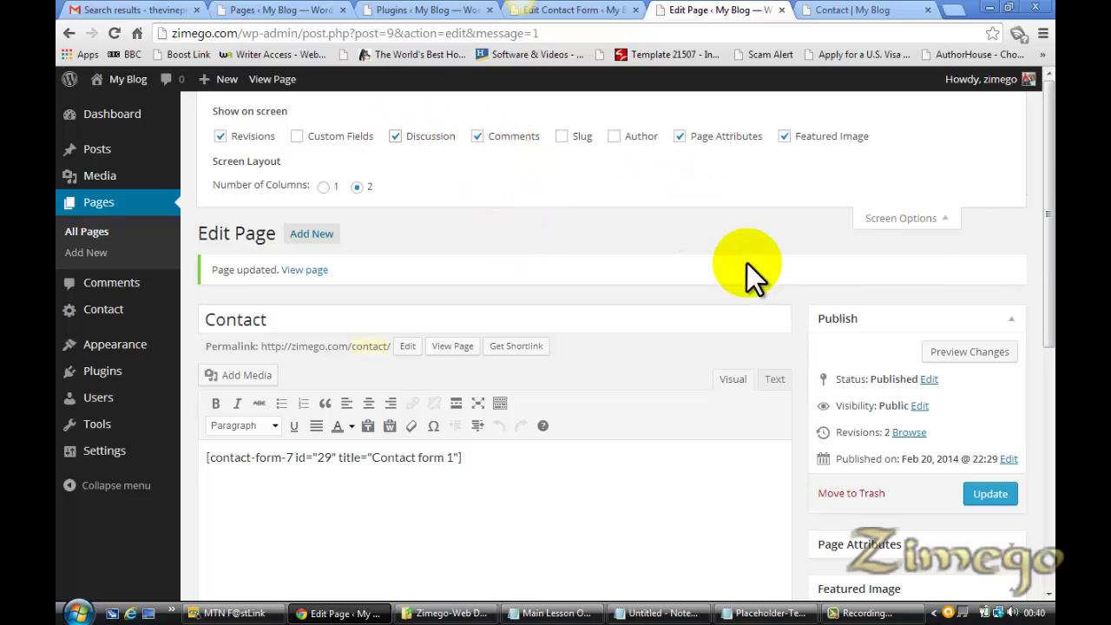
{"action": "left_click_drag", "start_coordinate": [1048, 247], "coordinate": [1050, 441]}
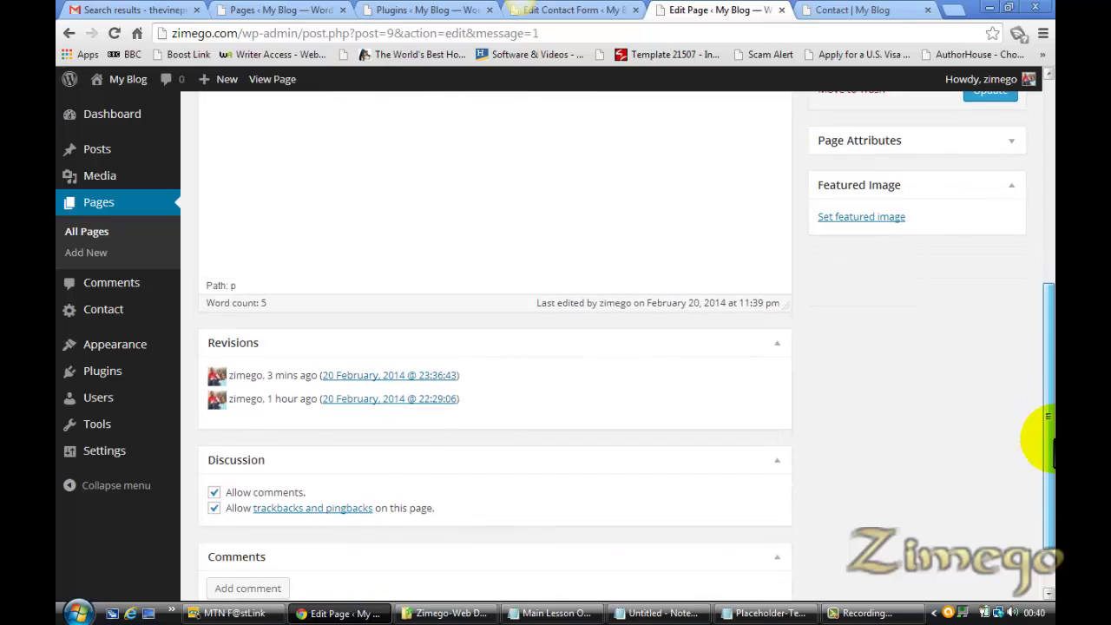
Disallow comments and trackbacks on the Contact page and save it with Update
{"action": "left_click", "coordinate": [214, 492]}
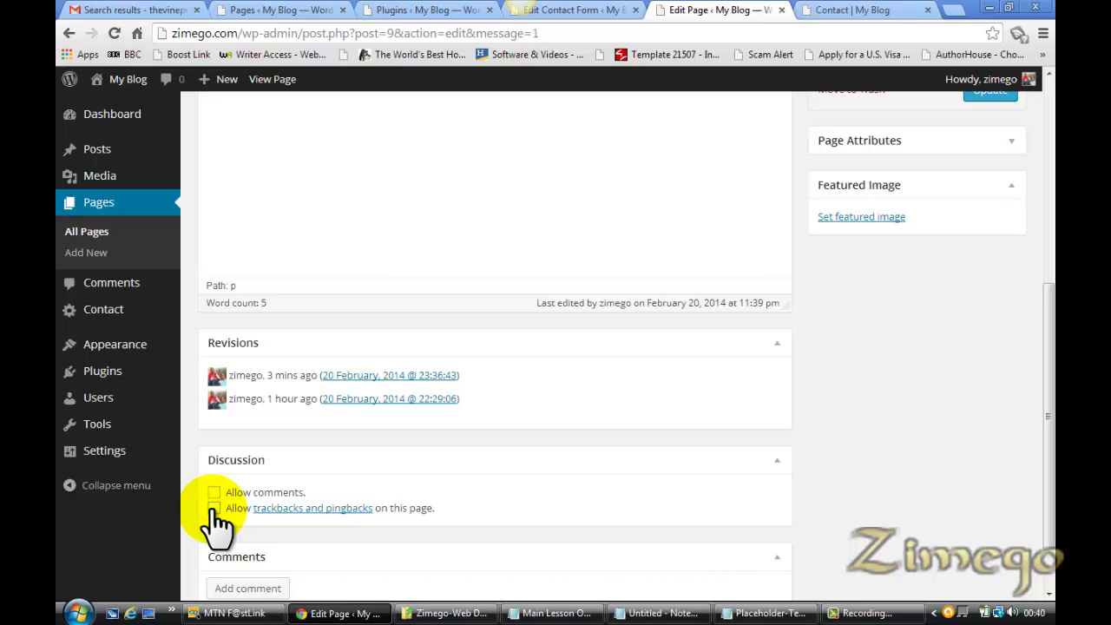
{"action": "left_click_drag", "start_coordinate": [1044, 409], "coordinate": [1051, 252]}
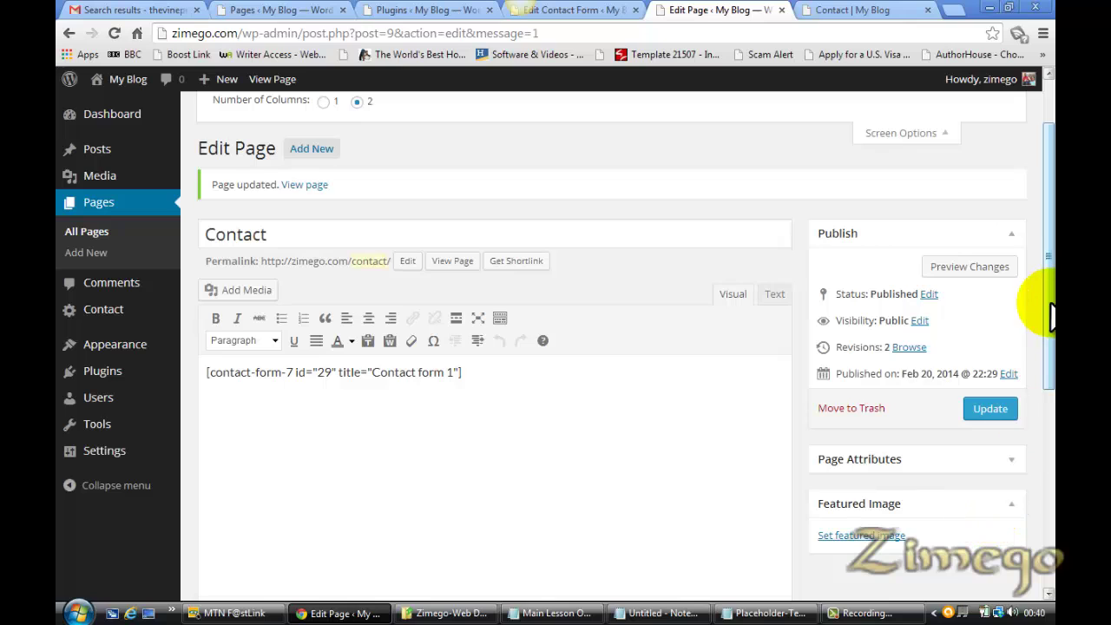
{"action": "left_click_drag", "start_coordinate": [1048, 302], "coordinate": [1050, 230]}
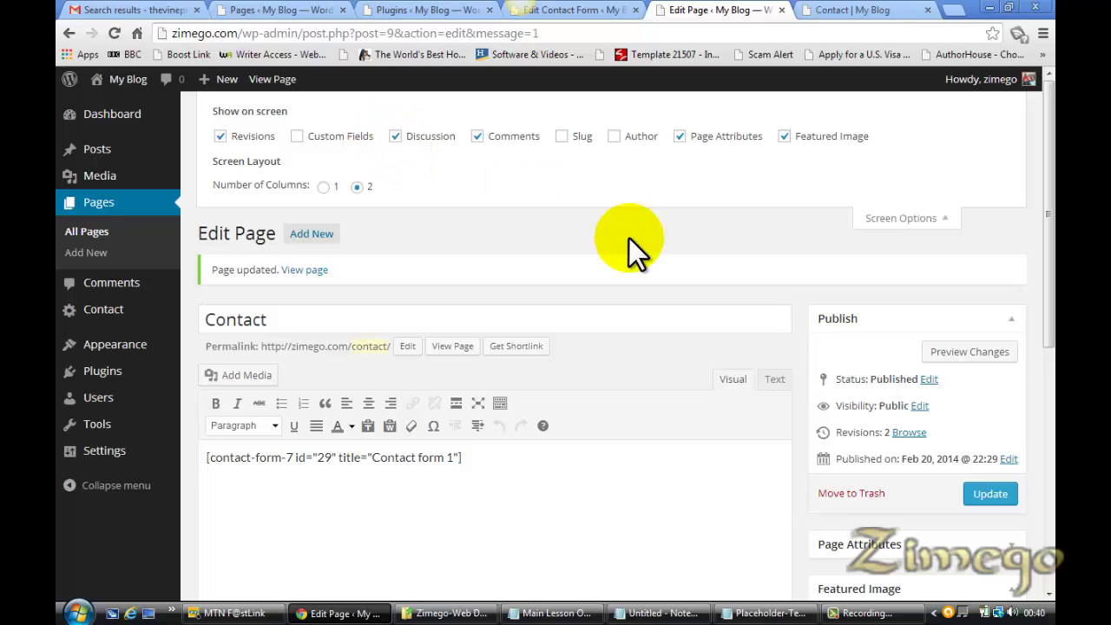
{"action": "left_click_drag", "start_coordinate": [1048, 286], "coordinate": [1042, 459]}
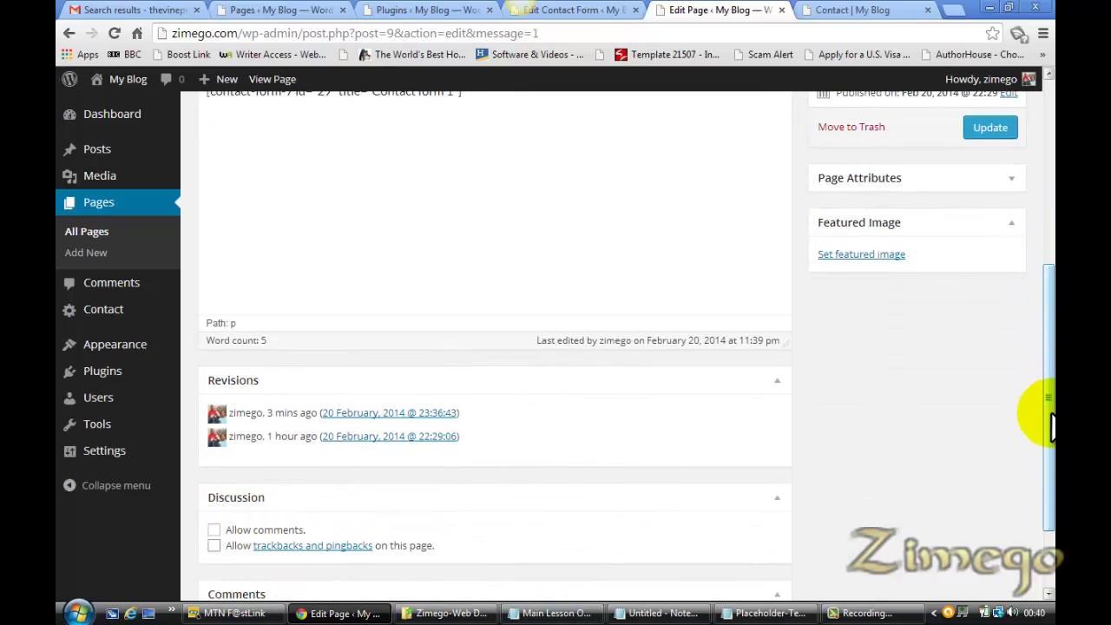
{"action": "scroll", "coordinate": [1048, 412], "scroll_direction": "up", "scroll_amount": 3}
{"action": "scroll", "coordinate": [1050, 295], "scroll_direction": "down", "scroll_amount": 1}
{"action": "left_click", "coordinate": [989, 307]}
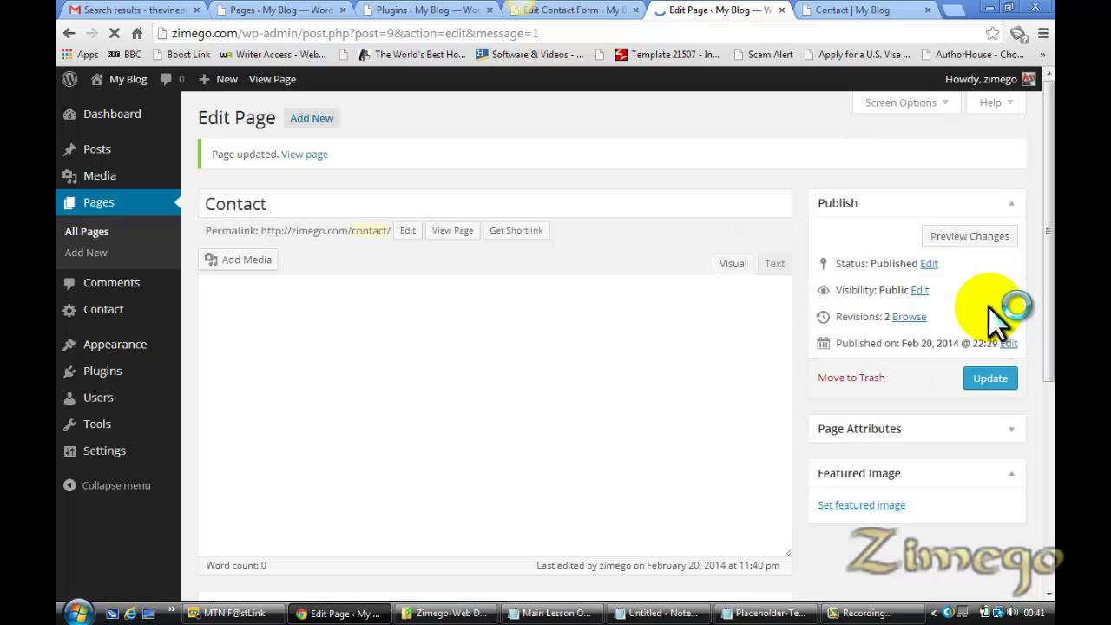
{"action": "left_click", "coordinate": [875, 10]}
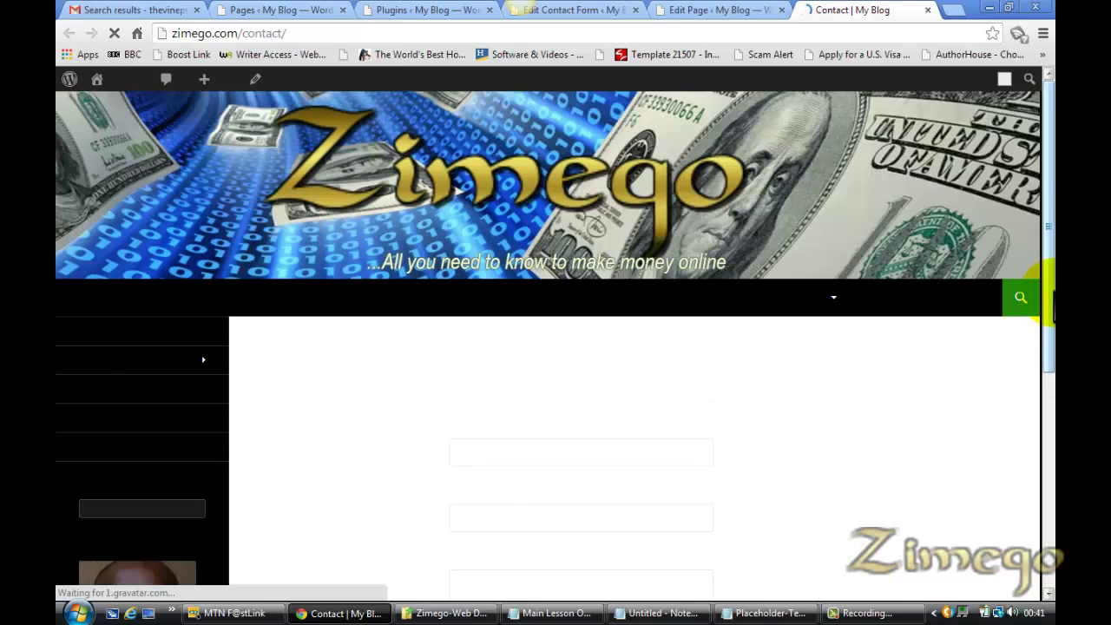
{"action": "mouse_move", "coordinate": [1050, 330]}
{"action": "left_mouse_down"}
{"action": "mouse_move", "coordinate": [1050, 503]}
{"action": "mouse_move", "coordinate": [1046, 343]}
{"action": "left_mouse_up"}
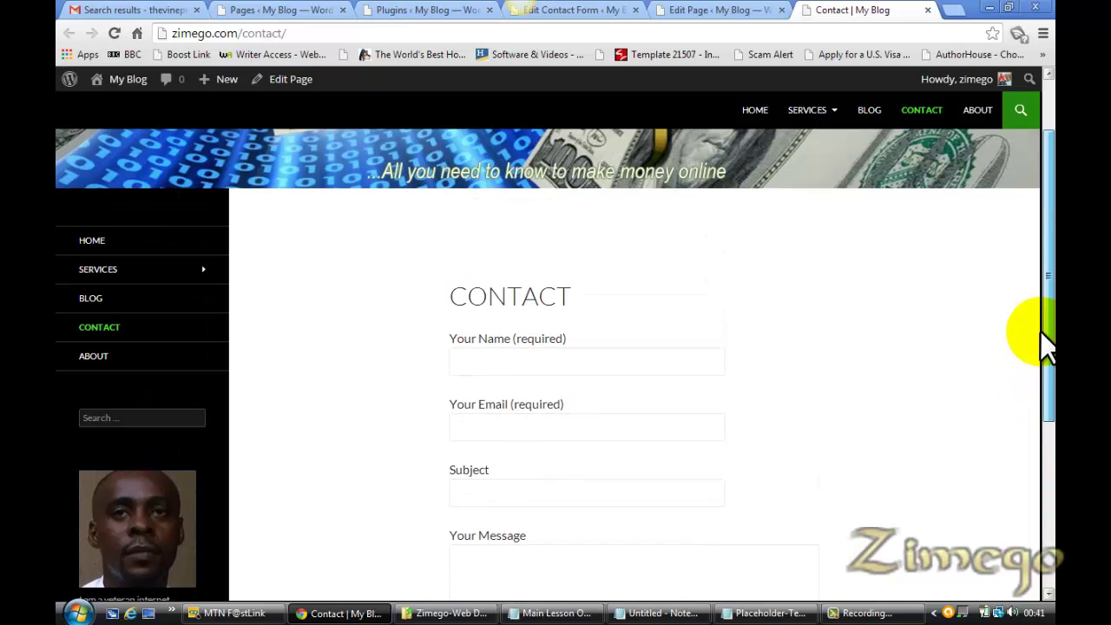
{"action": "left_click", "coordinate": [721, 10]}
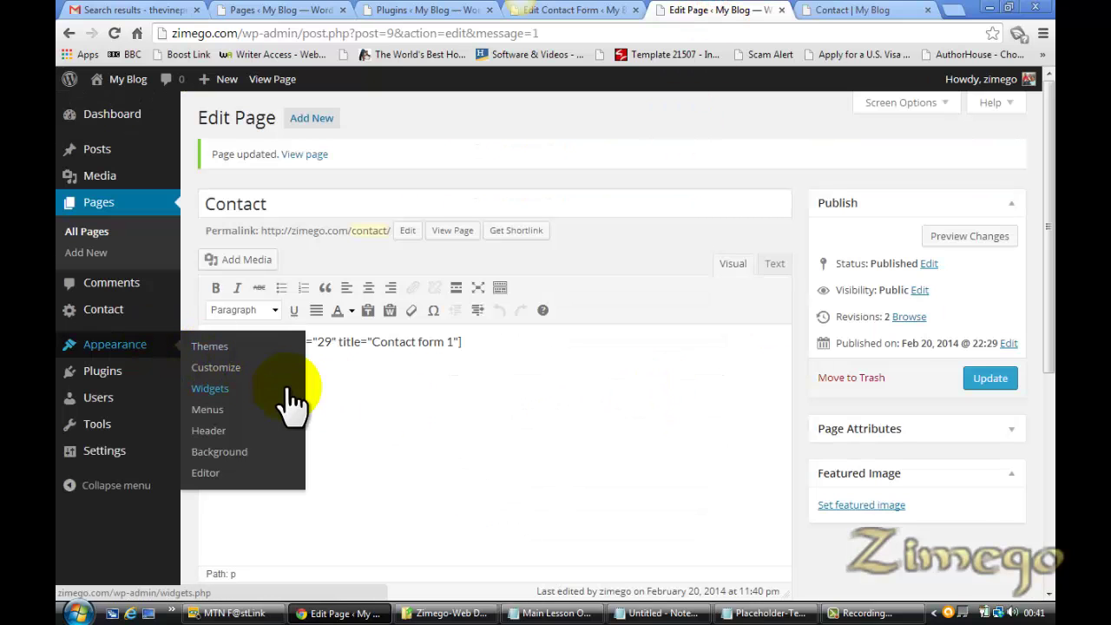
{"action": "left_click", "coordinate": [405, 427]}
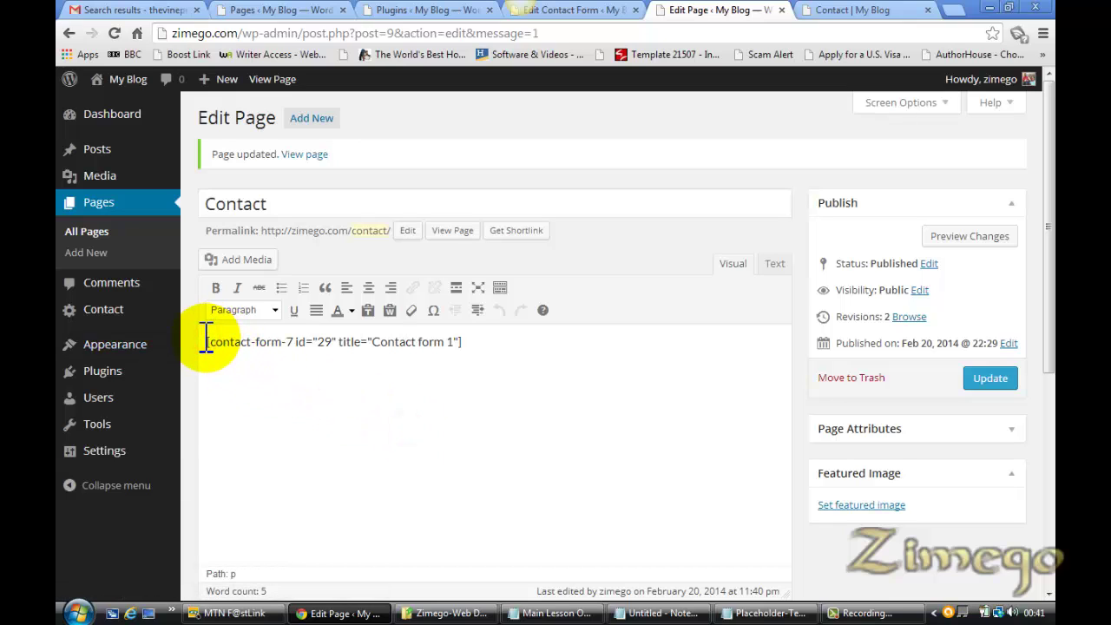
Type the 'Do you love my site?…' intro and move the form shortcode onto its own line
{"action": "type", "text": "Do you love"}
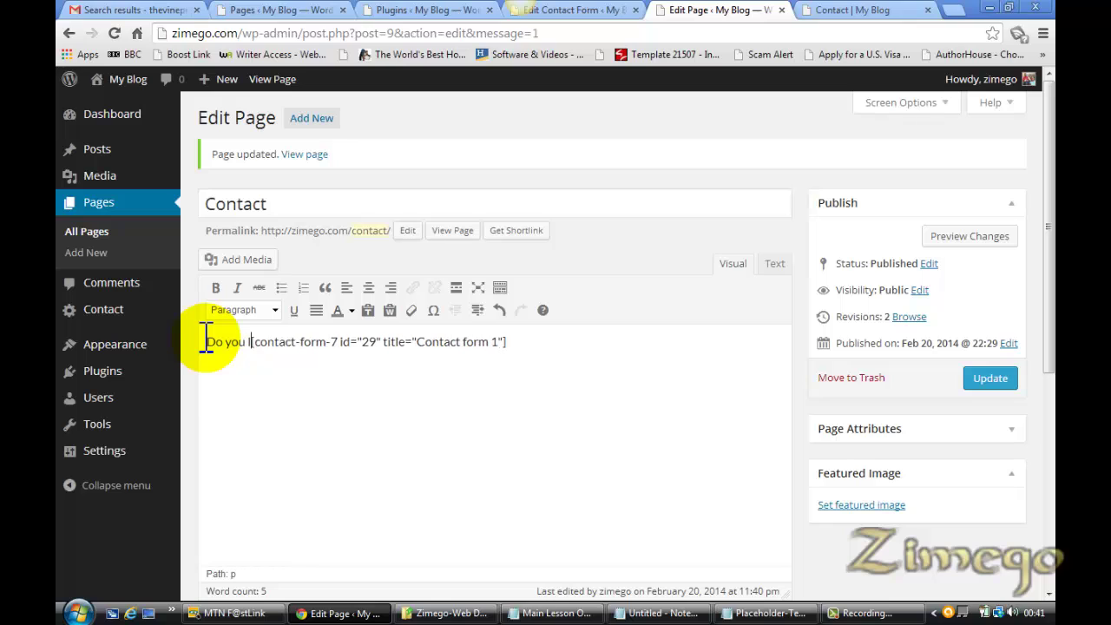
{"action": "type", "text": " my site?"}
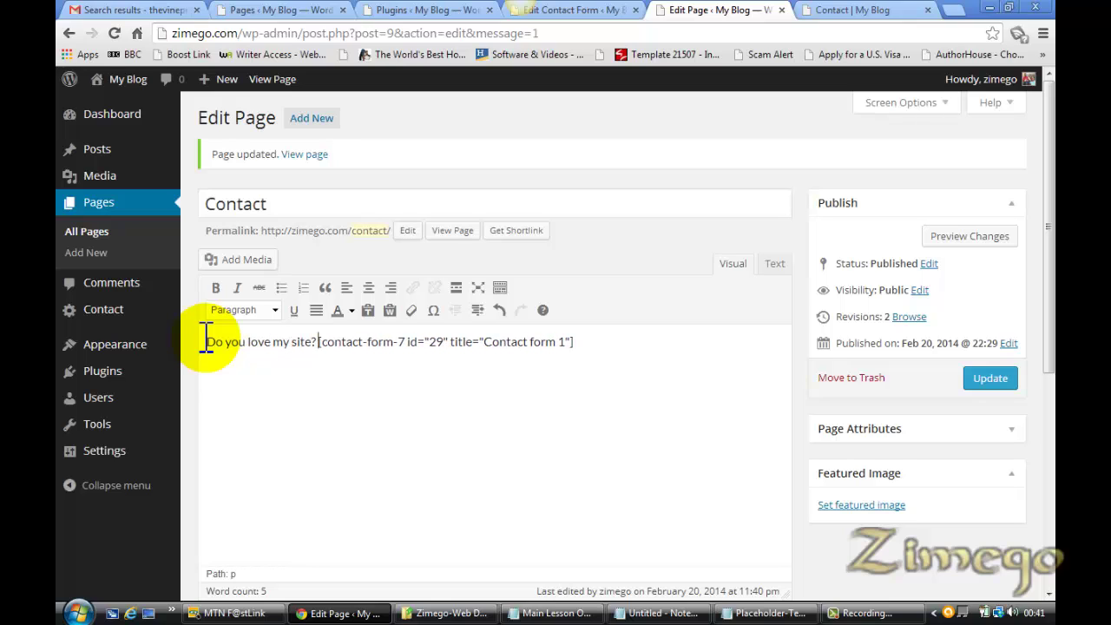
{"action": "type", "text": " Do you have"}
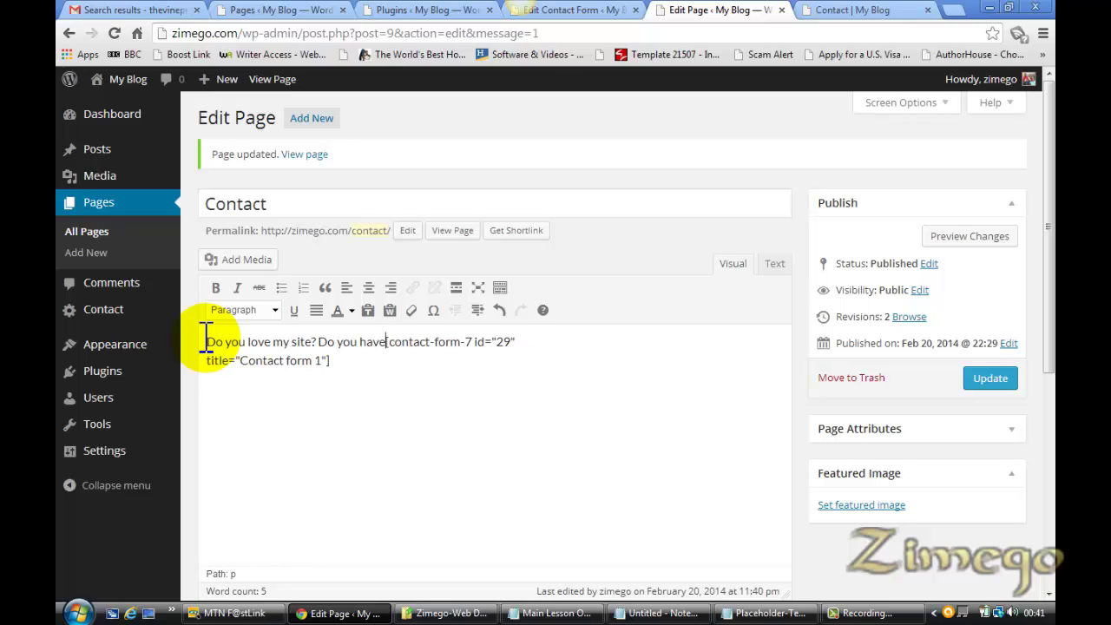
{"action": "type", "text": " any questi"}
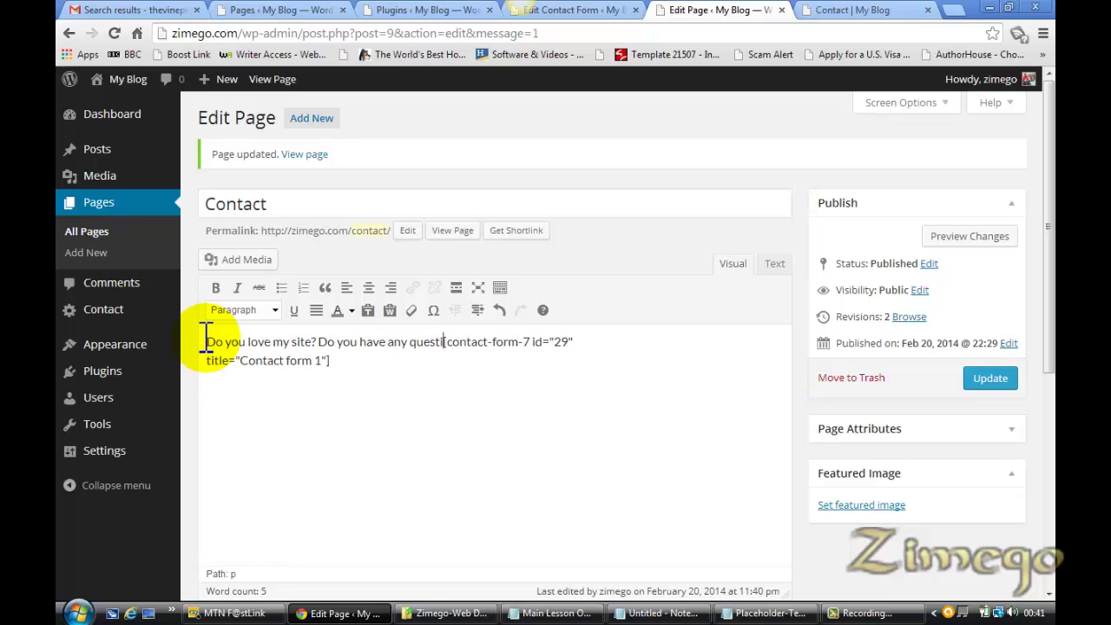
{"action": "type", "text": "ons"}
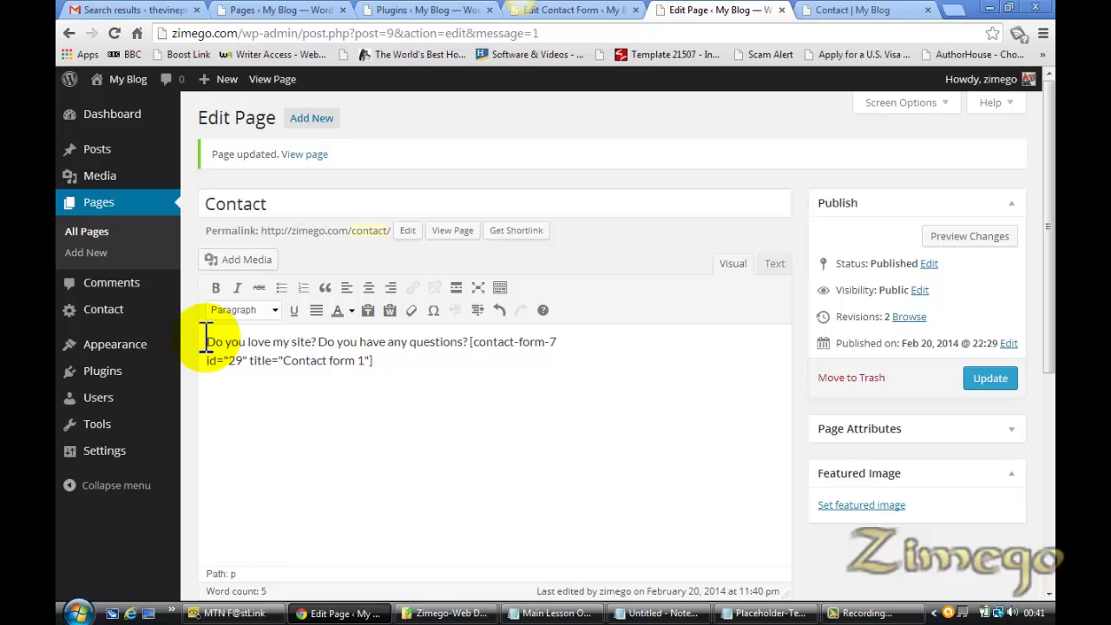
{"action": "type", "text": "? You can co"}
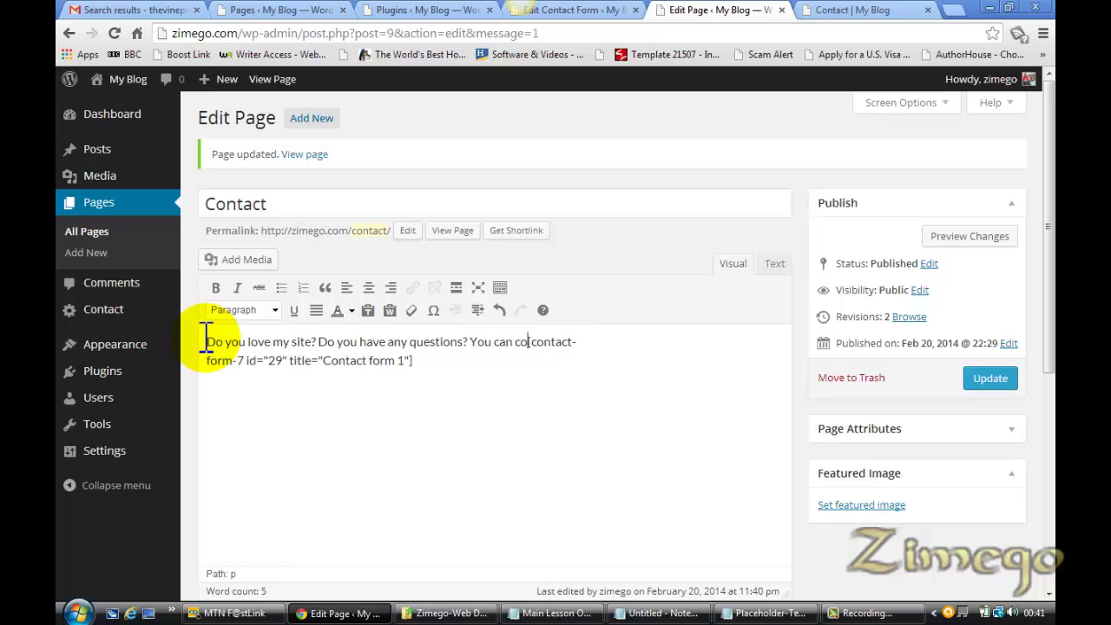
{"action": "type", "text": "ntact by"}
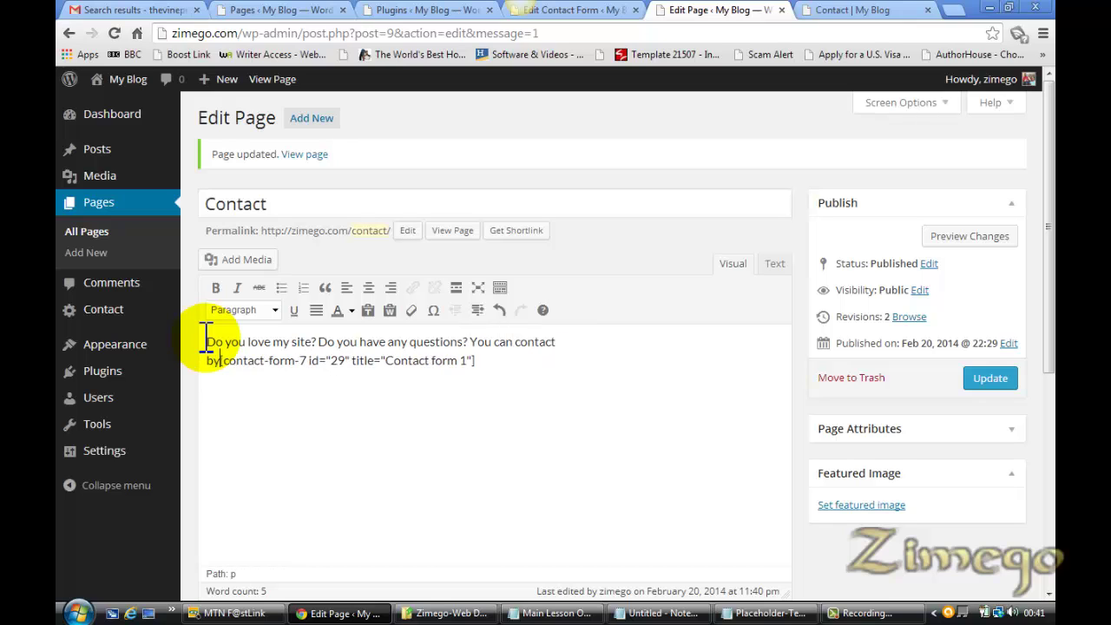
{"action": "type", "text": " filling the f"}
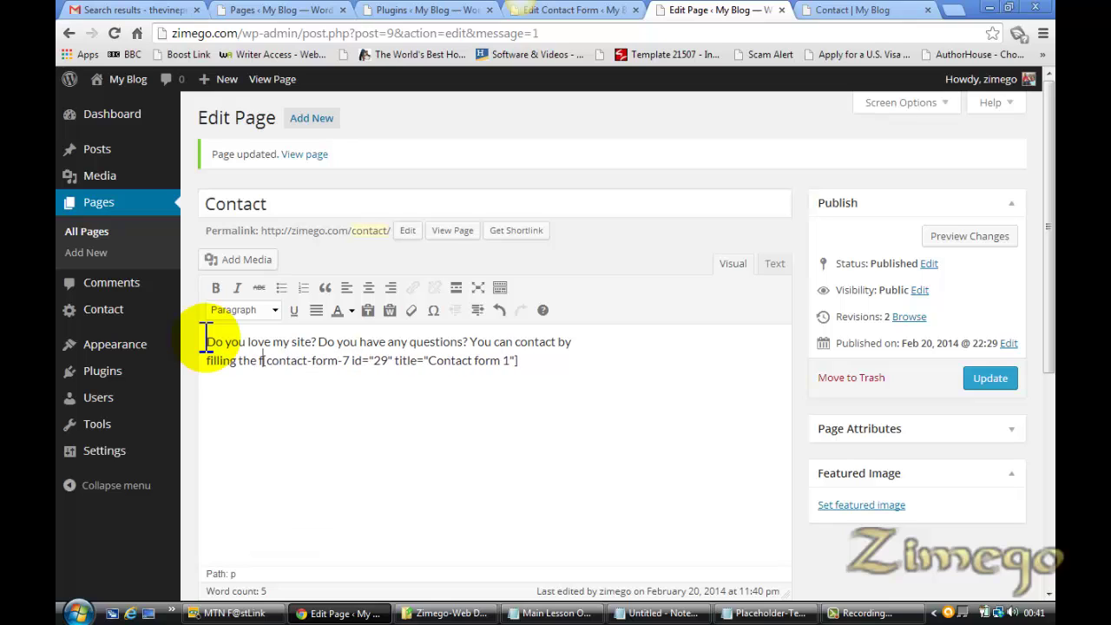
{"action": "type", "text": "orm b"}
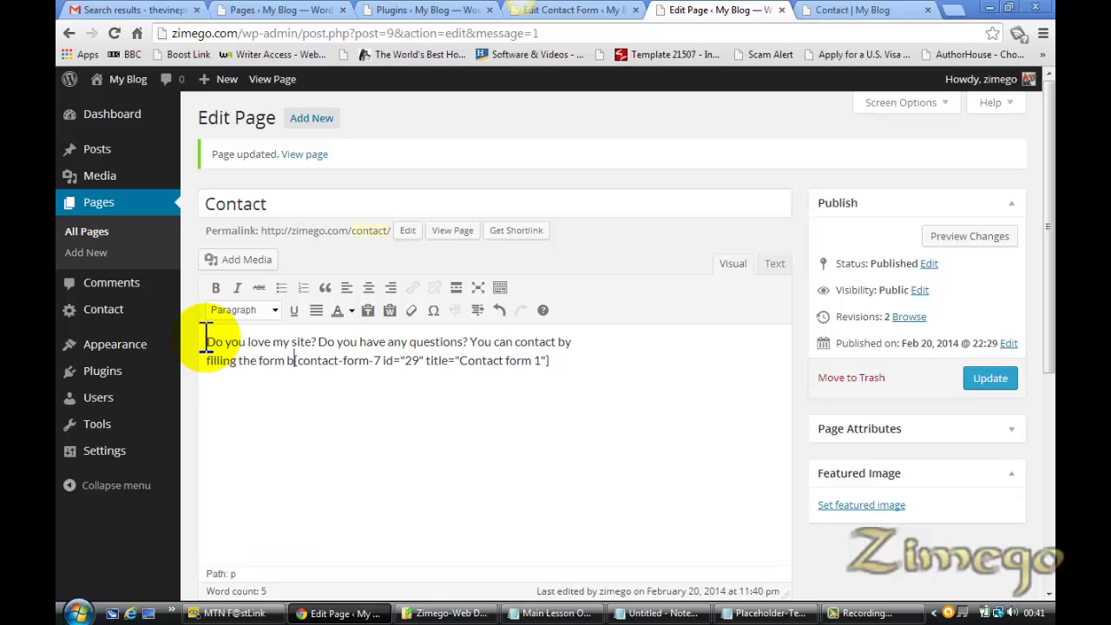
{"action": "type", "text": "elow"}
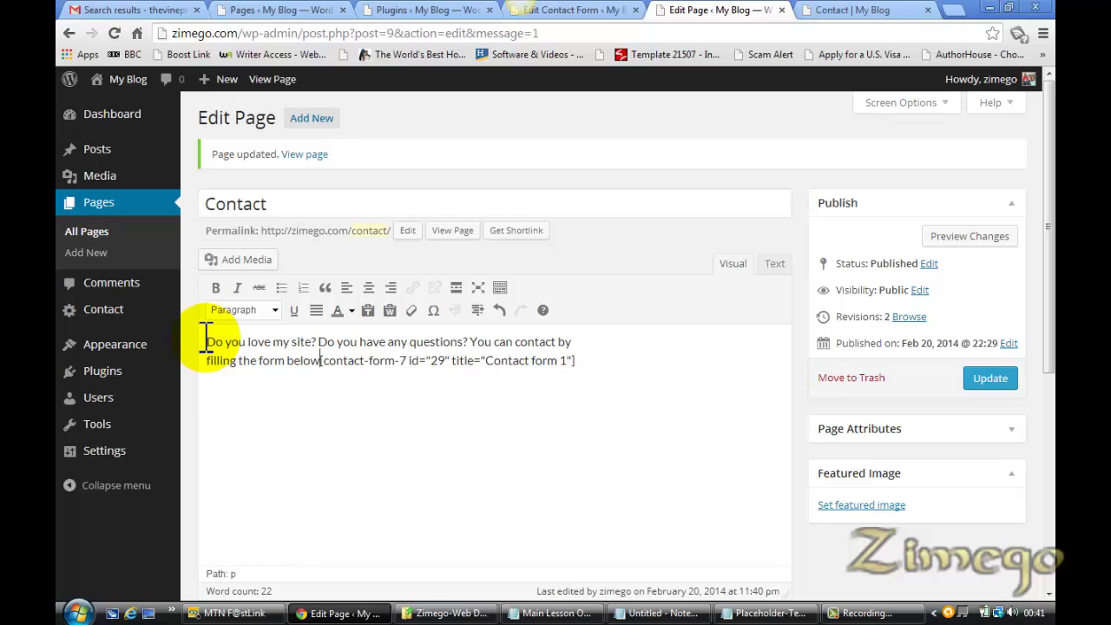
{"action": "type", "text": "."}
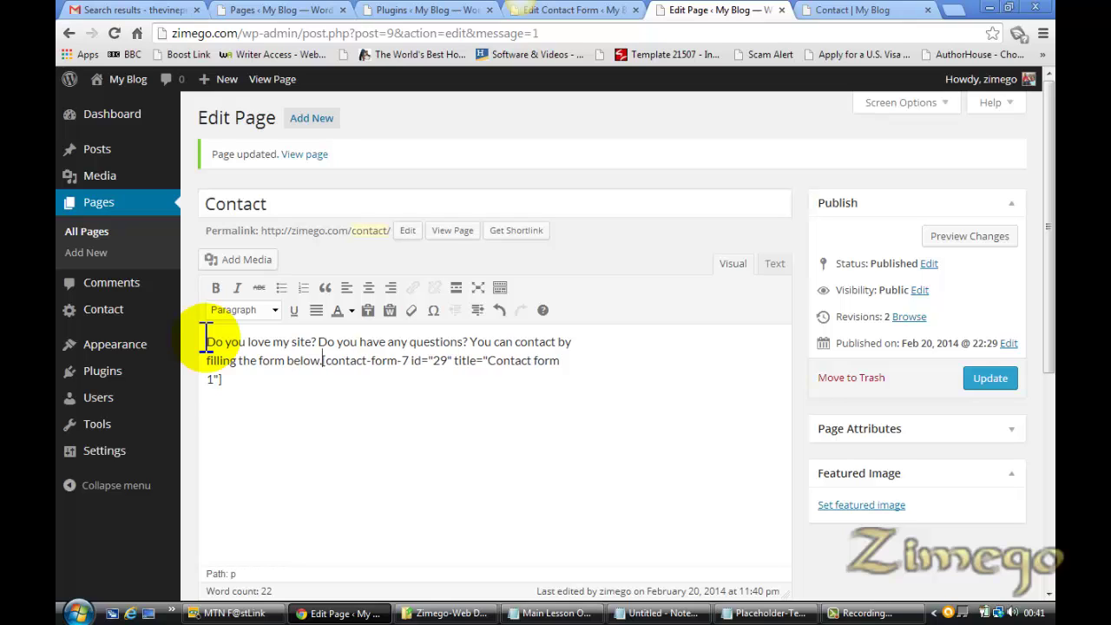
{"action": "key", "text": "Return"}
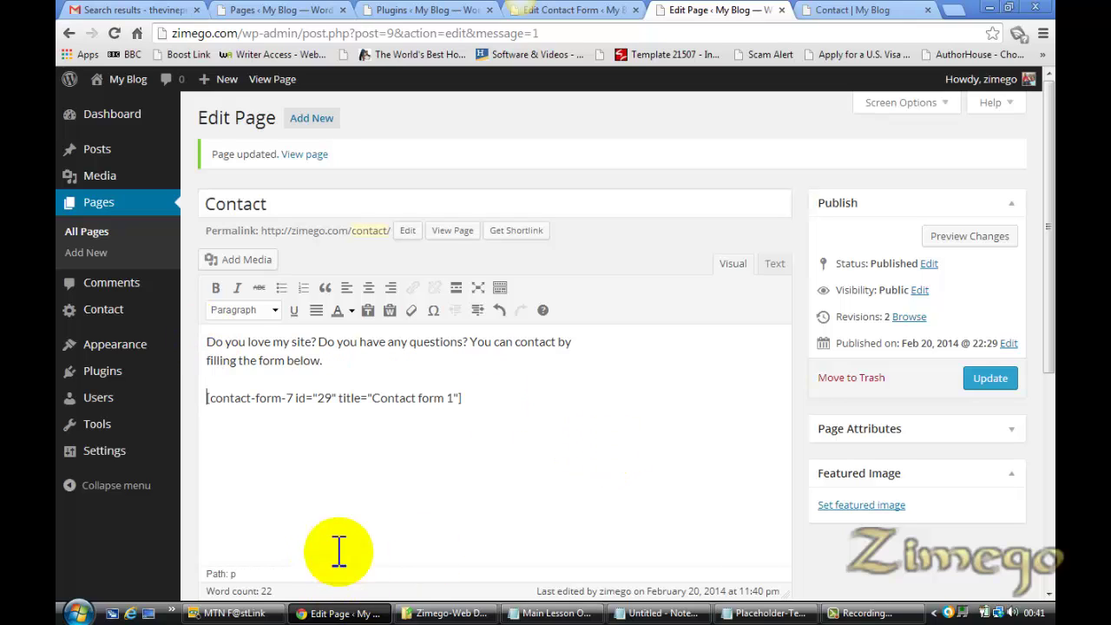
Update the Contact page and reload the live page to confirm the intro appears
{"action": "left_click", "coordinate": [990, 382]}
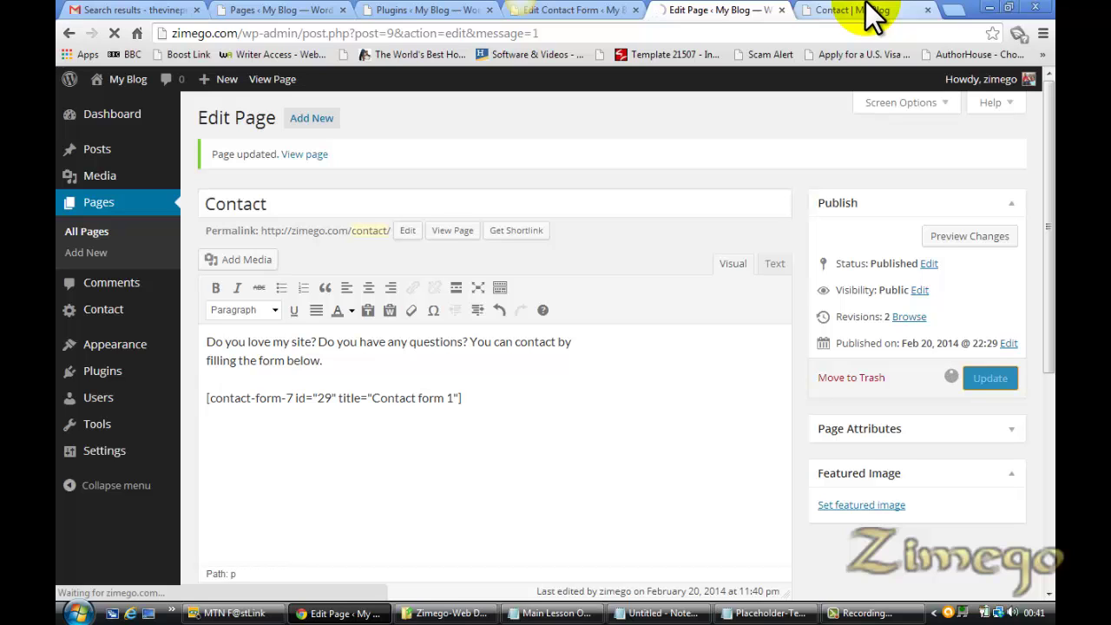
{"action": "left_click", "coordinate": [872, 15]}
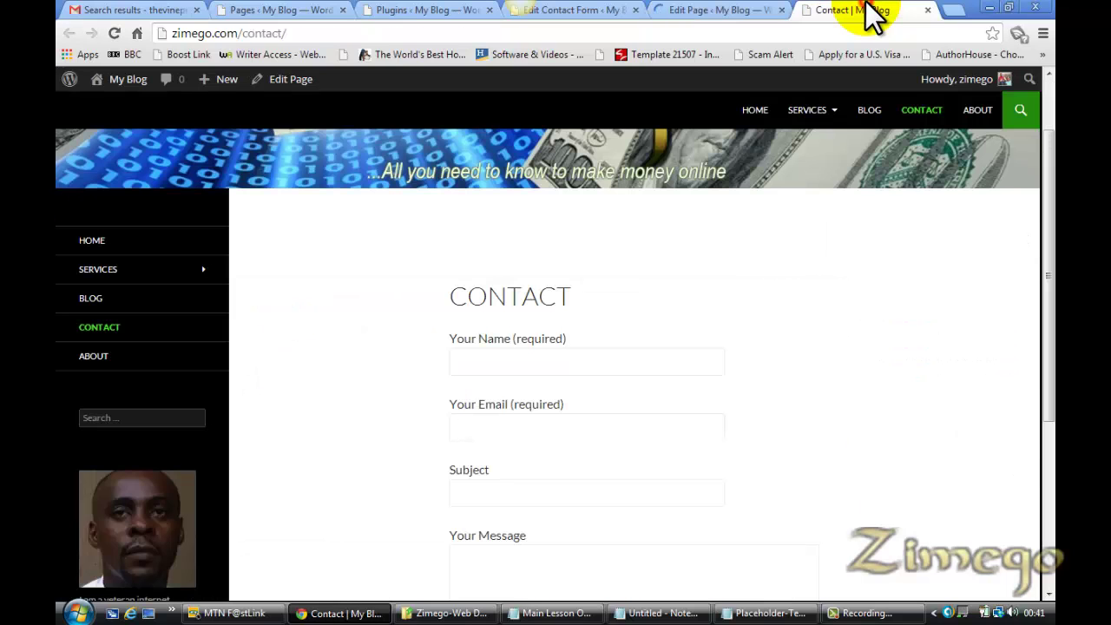
{"action": "left_click", "coordinate": [685, 10]}
{"action": "left_click", "coordinate": [816, 15]}
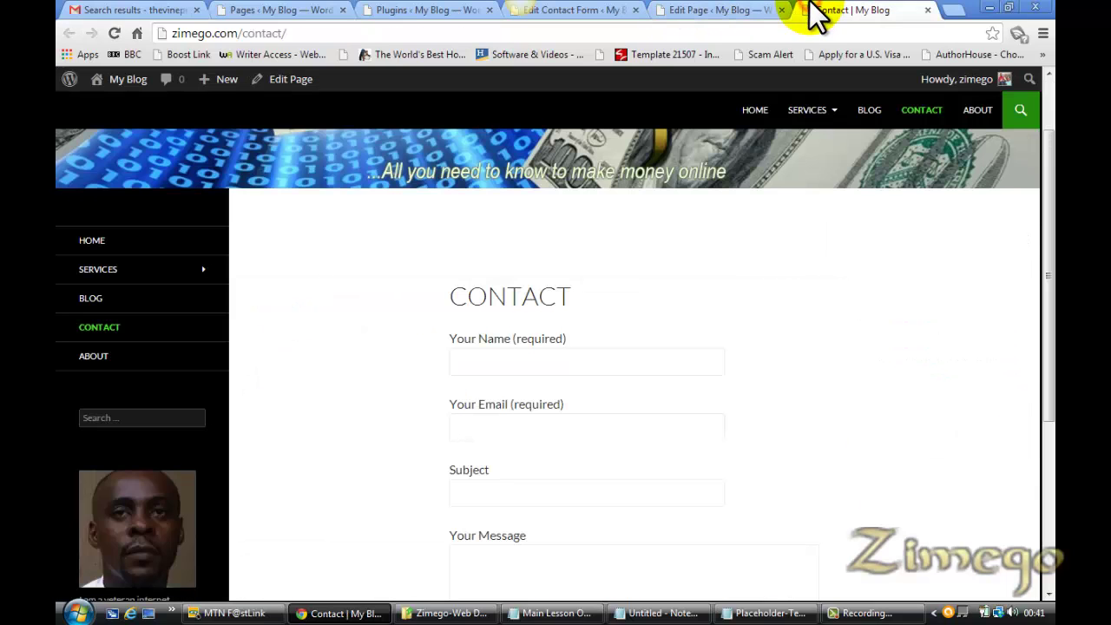
{"action": "key", "text": "F5"}
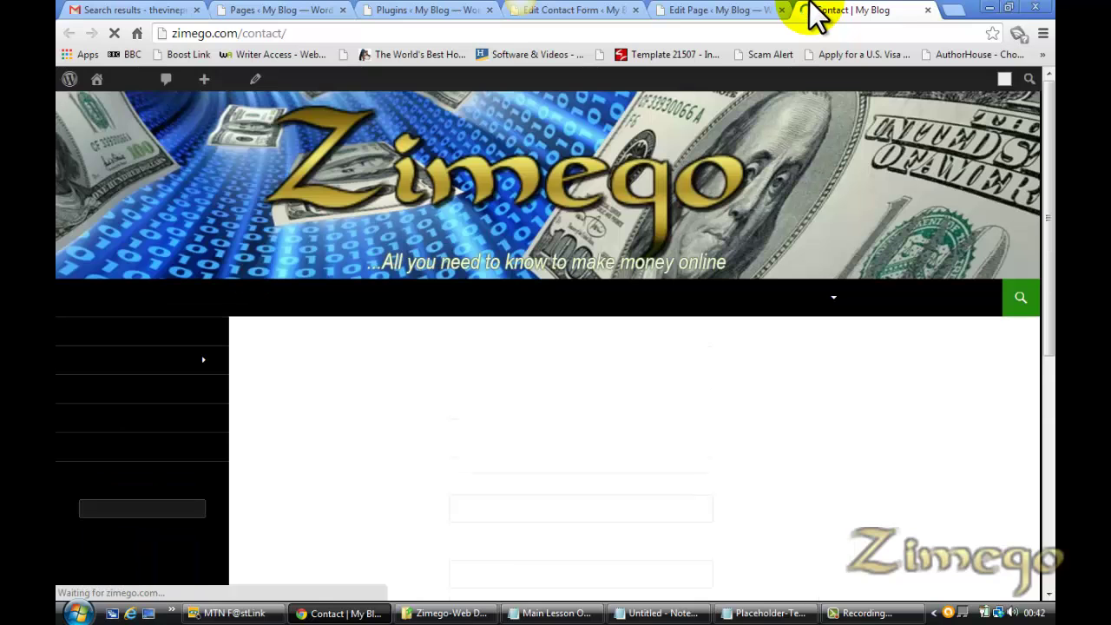
{"action": "scroll", "coordinate": [972, 183], "scroll_direction": "down", "scroll_amount": 1}
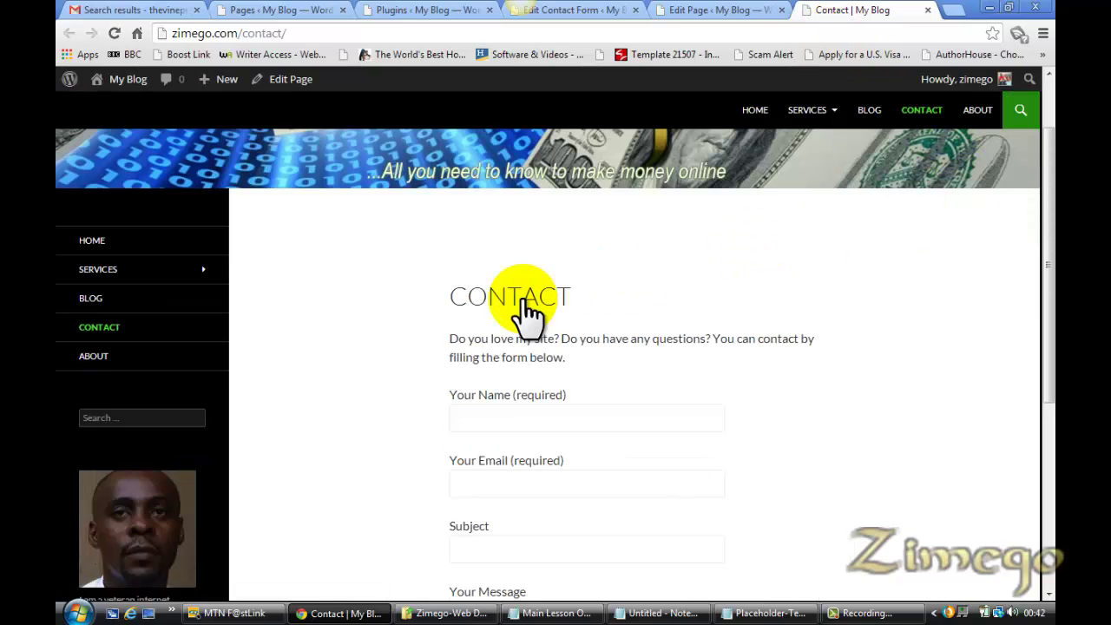
Recheck the paragraph format in the editor and the live page, then bring up the lesson outline
{"action": "left_click", "coordinate": [714, 11]}
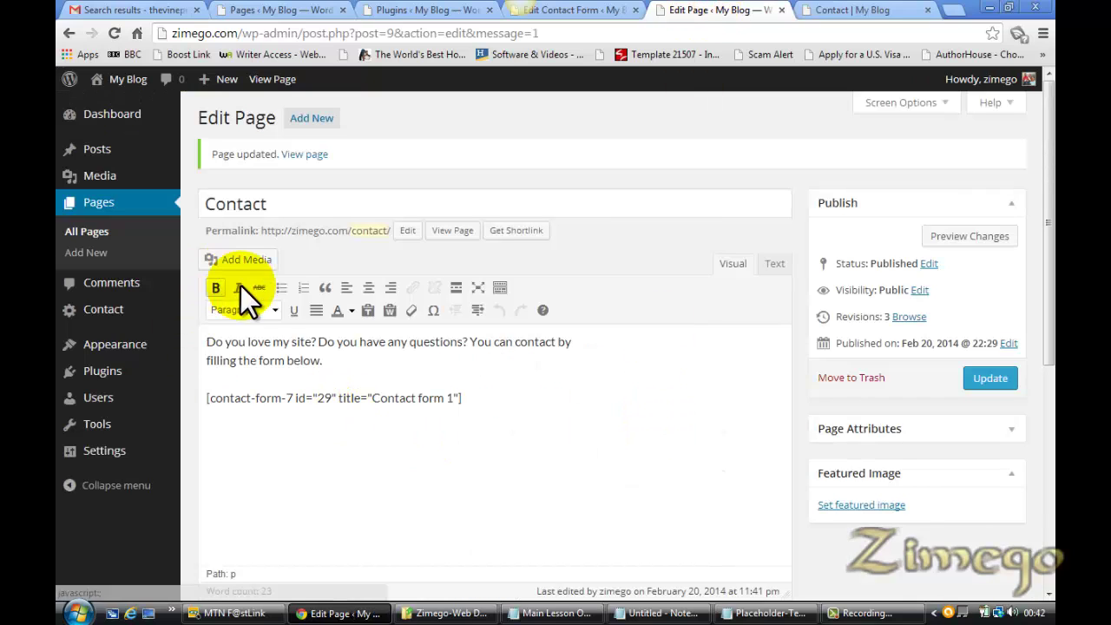
{"action": "left_click", "coordinate": [272, 310]}
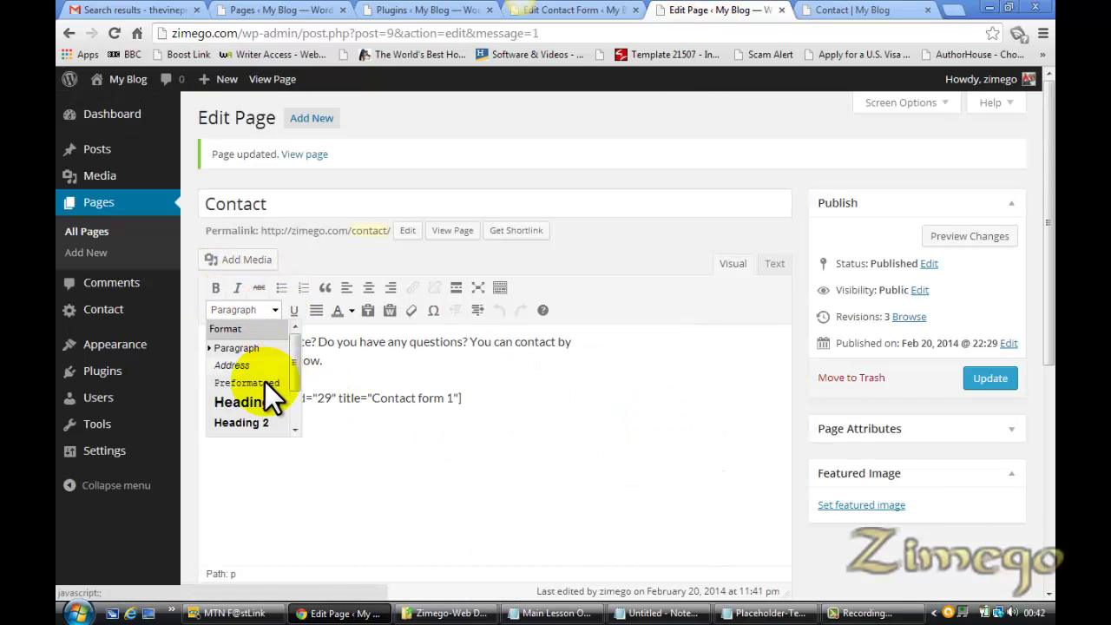
{"action": "left_click", "coordinate": [387, 356]}
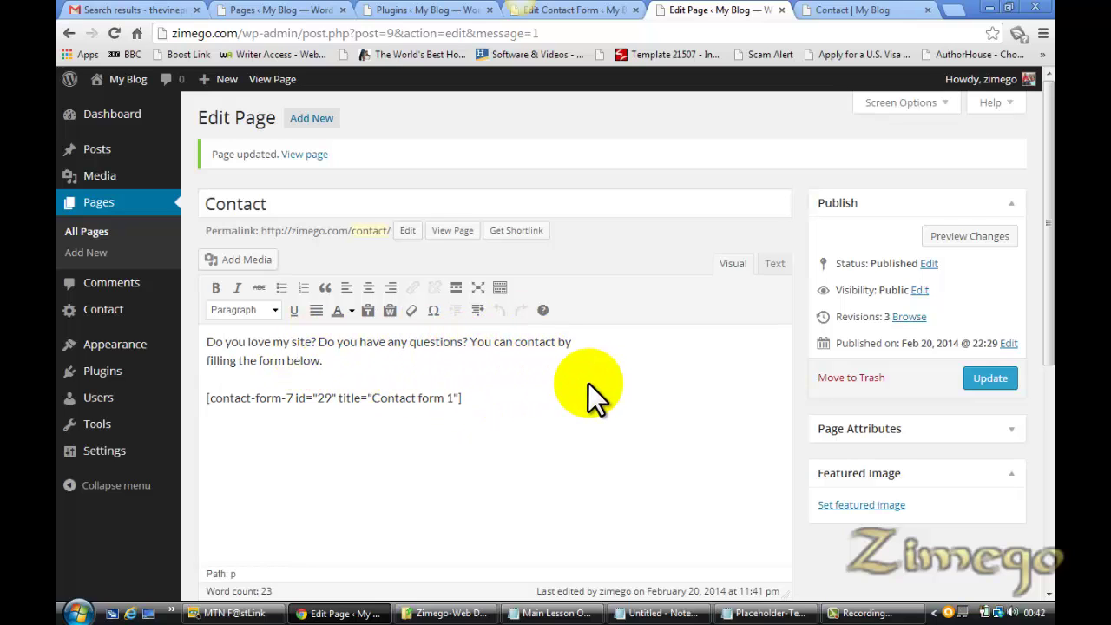
{"action": "left_click", "coordinate": [882, 10]}
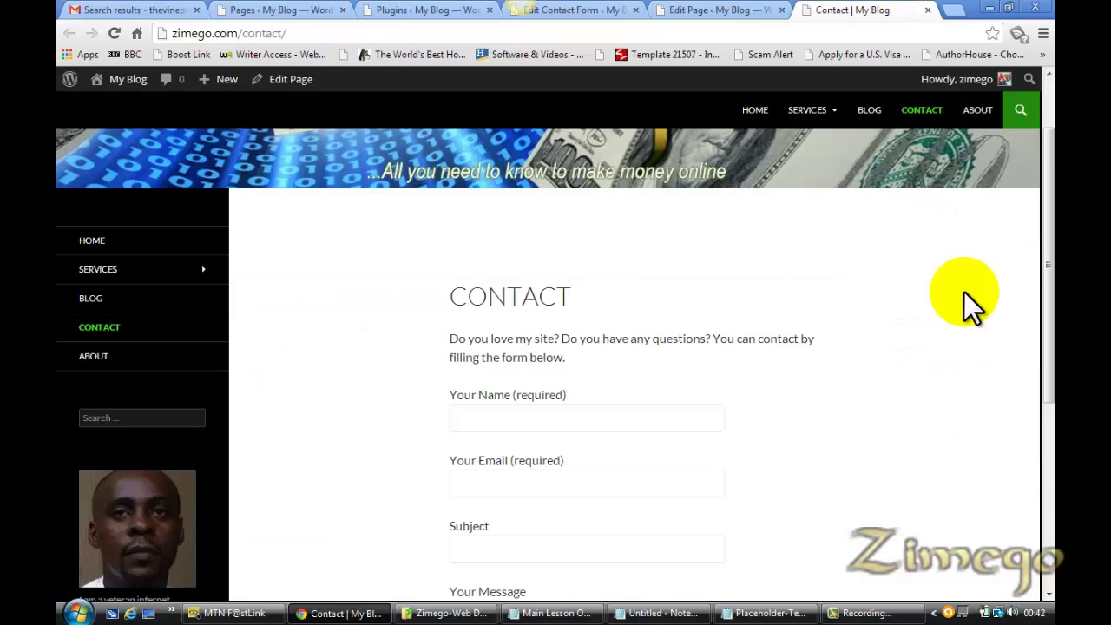
{"action": "scroll", "coordinate": [1044, 330], "scroll_direction": "down", "scroll_amount": 2}
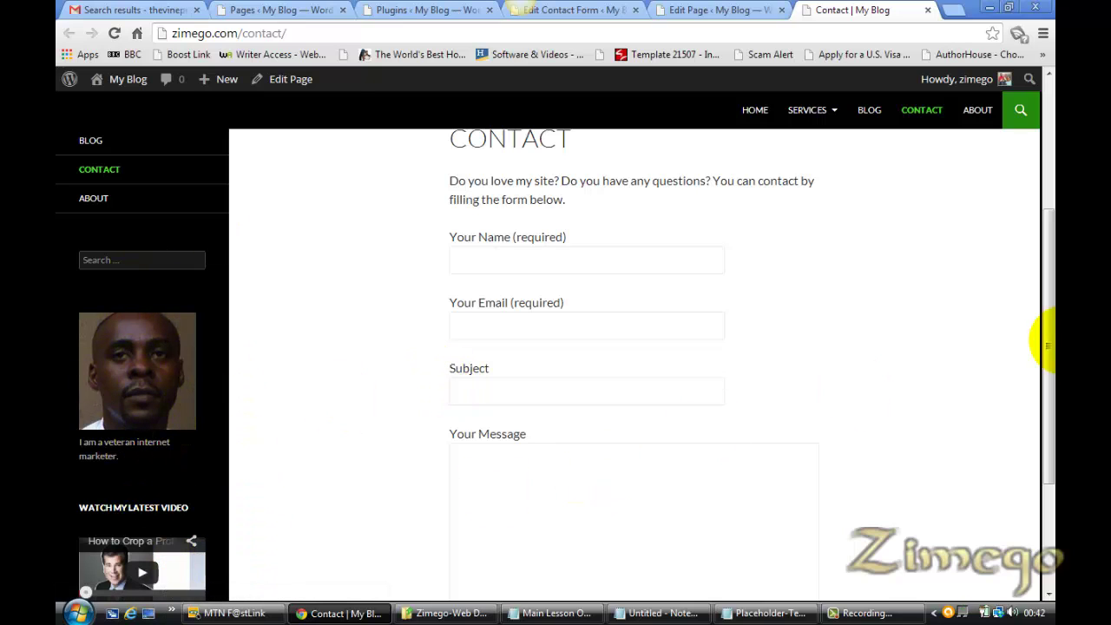
{"action": "left_click", "coordinate": [712, 10]}
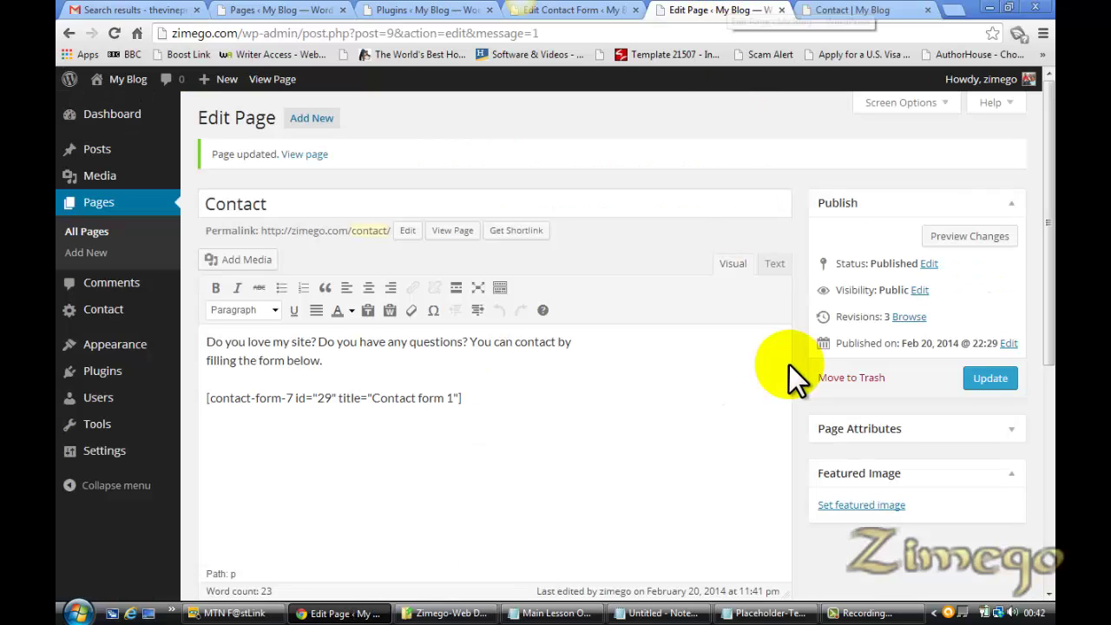
{"action": "left_click", "coordinate": [589, 619]}
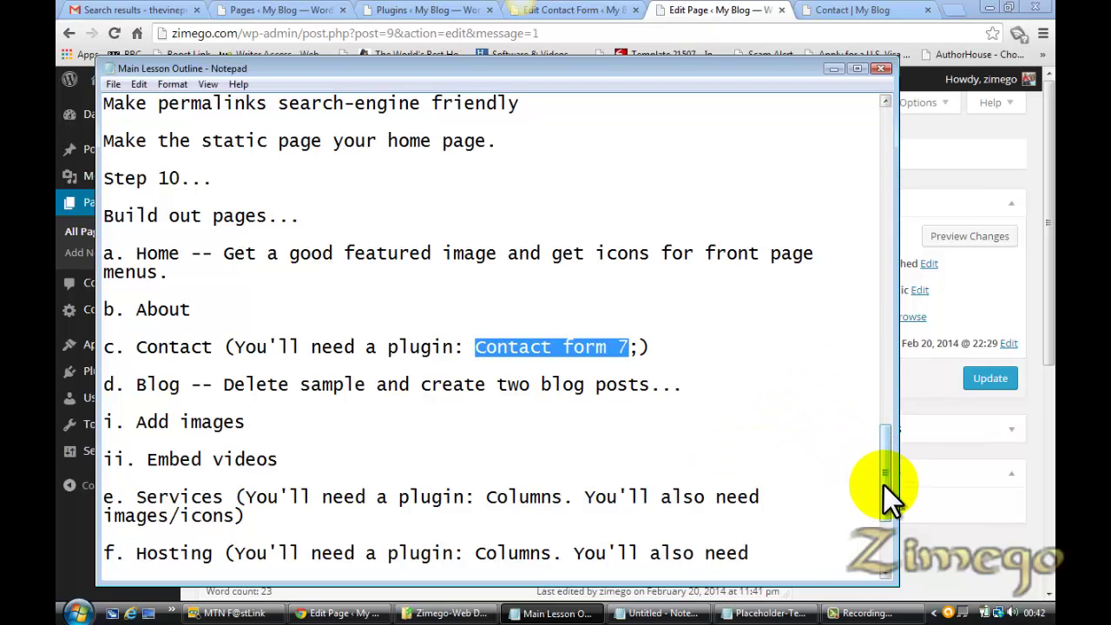
Scroll to the end of the lesson outline, then go back to the Edit Page tab in Chrome
{"action": "left_click_drag", "start_coordinate": [890, 472], "coordinate": [888, 494]}
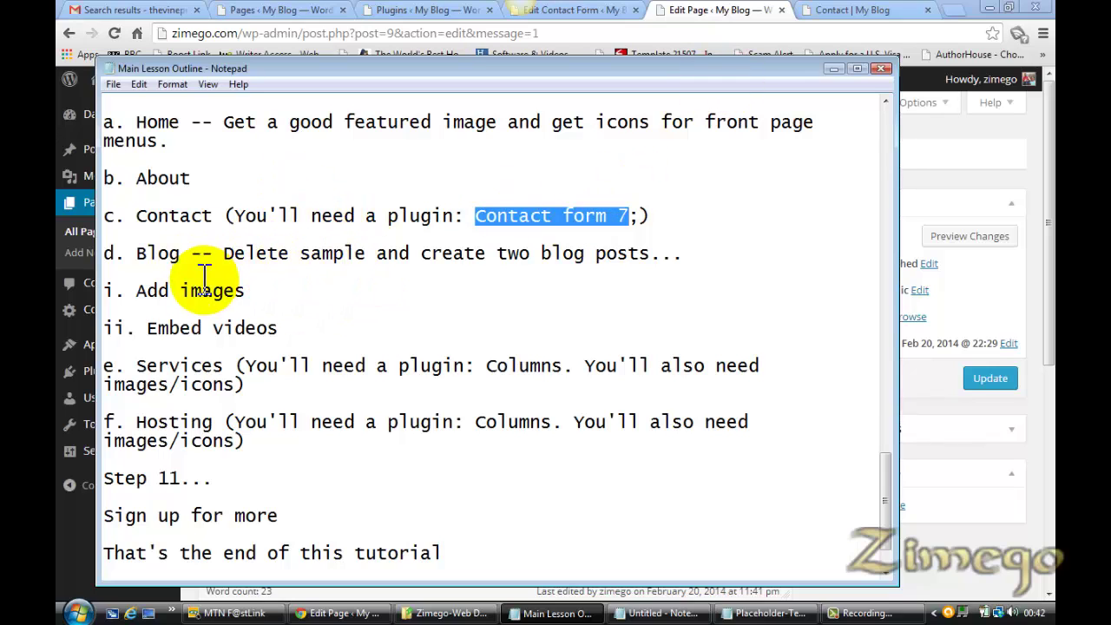
{"action": "left_click", "coordinate": [729, 12]}
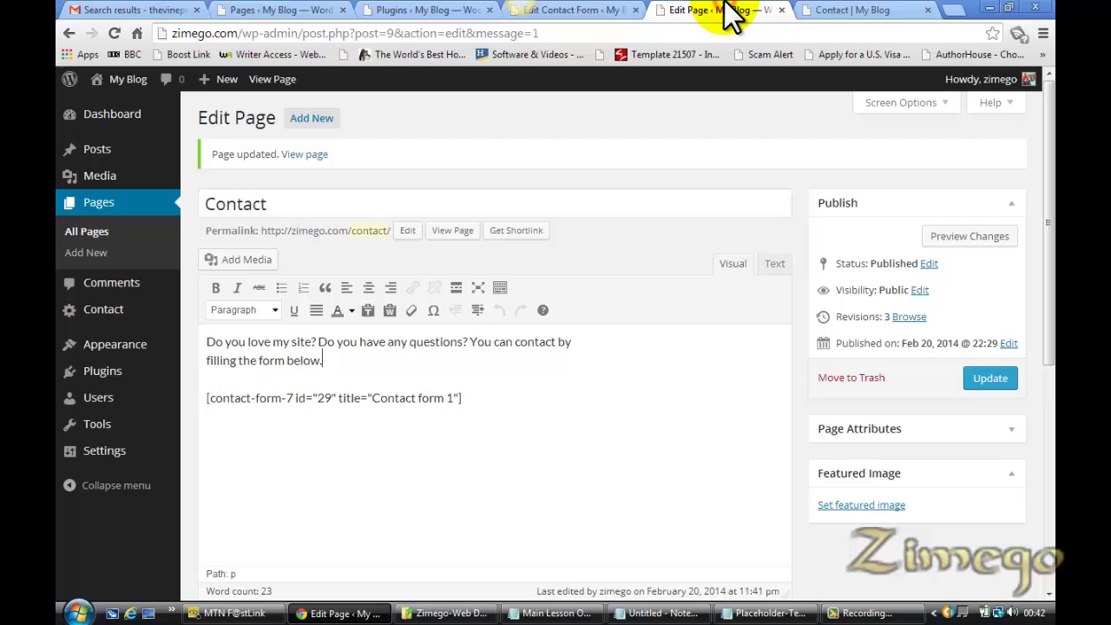
Close the Contact, Plugins and Pages tabs, leaving only a new-post editor open
{"action": "left_click", "coordinate": [781, 10]}
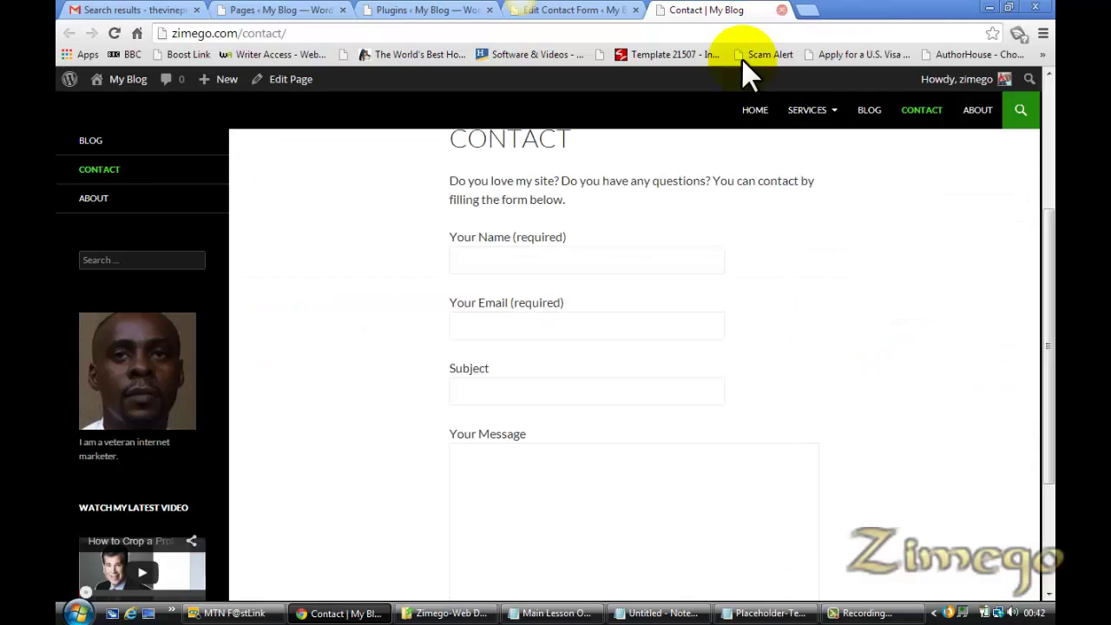
{"action": "left_click", "coordinate": [782, 9]}
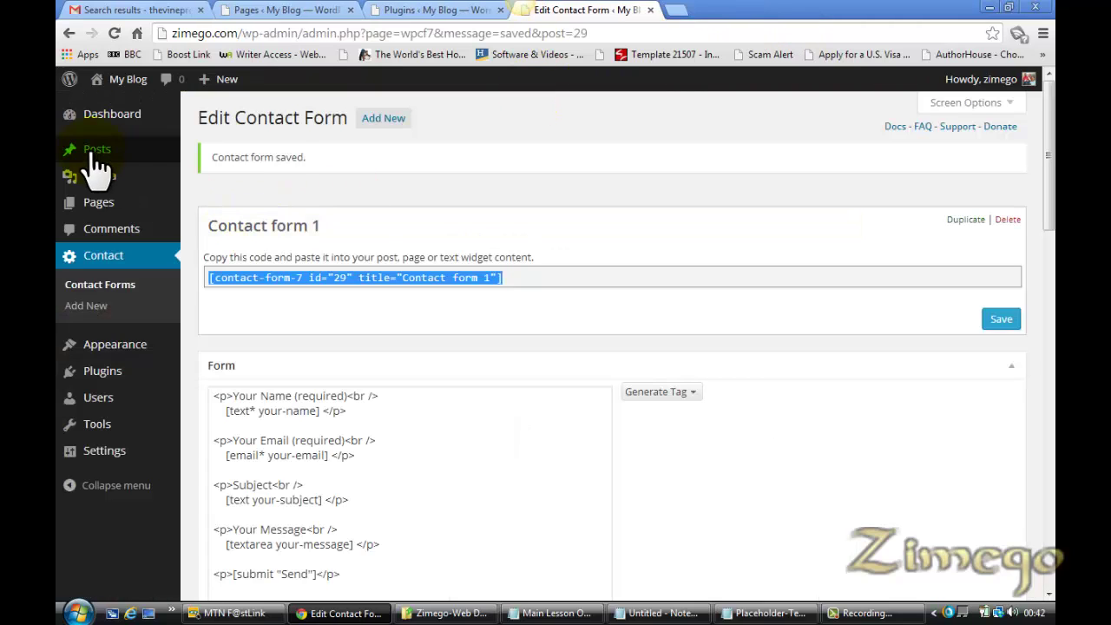
{"action": "mouse_move", "coordinate": [109, 158]}
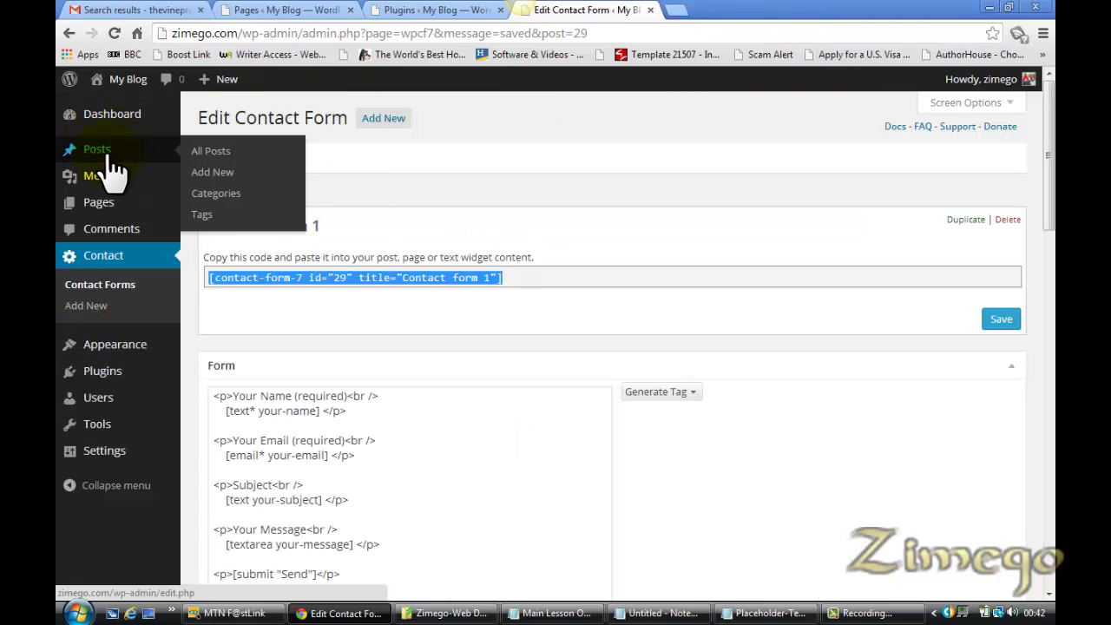
{"action": "left_click", "coordinate": [219, 174]}
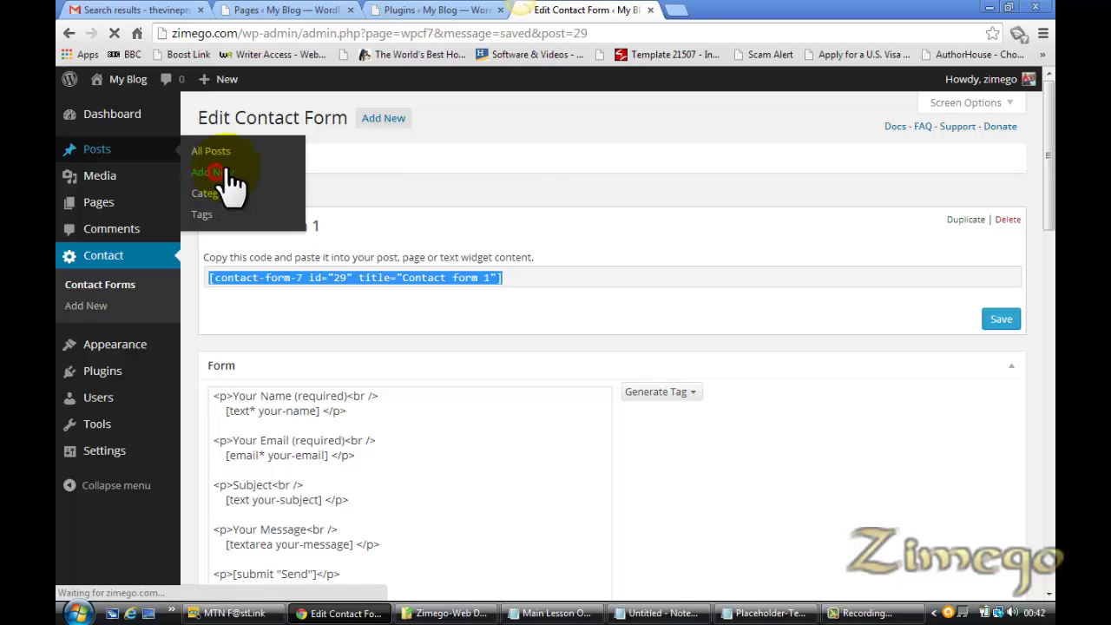
{"action": "left_click", "coordinate": [462, 9]}
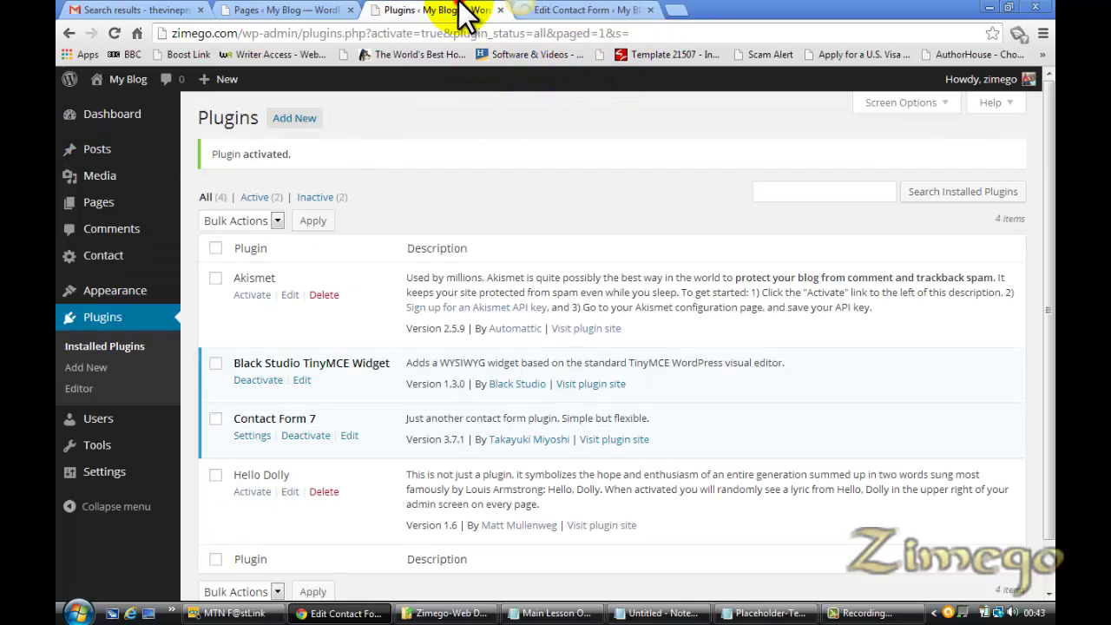
{"action": "left_click", "coordinate": [500, 10]}
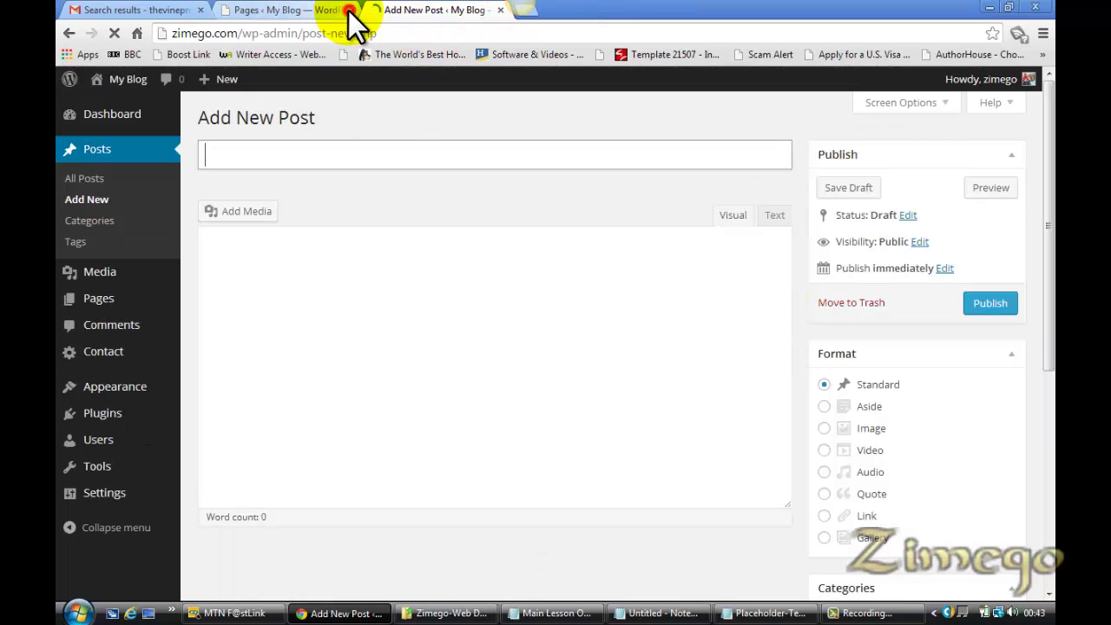
{"action": "left_click", "coordinate": [349, 10]}
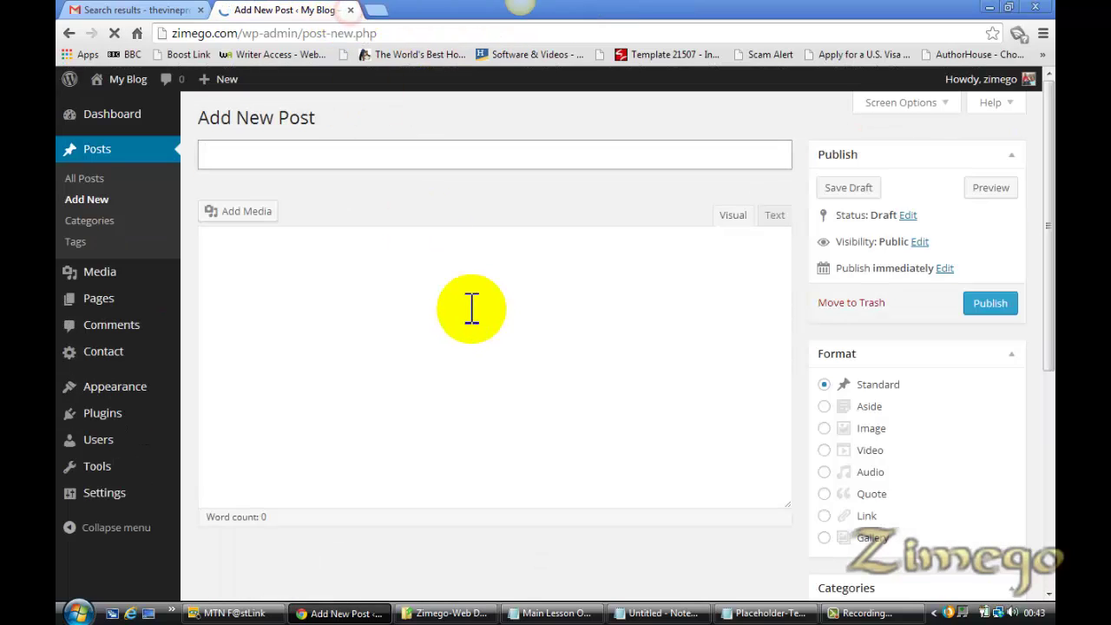
{"action": "left_click", "coordinate": [565, 613]}
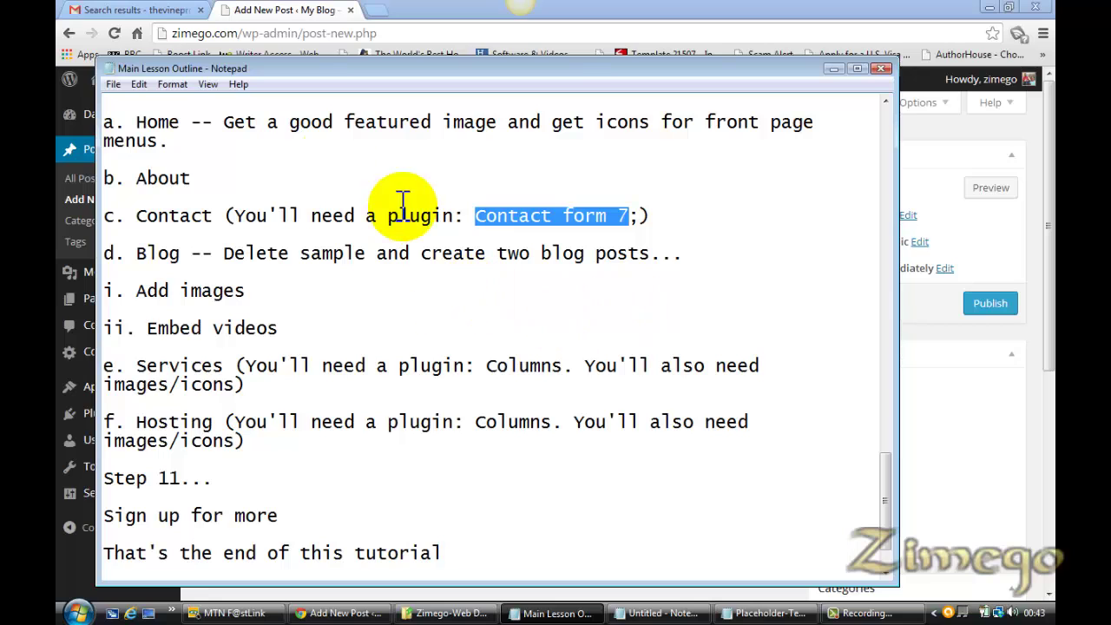
{"action": "left_click", "coordinate": [283, 16]}
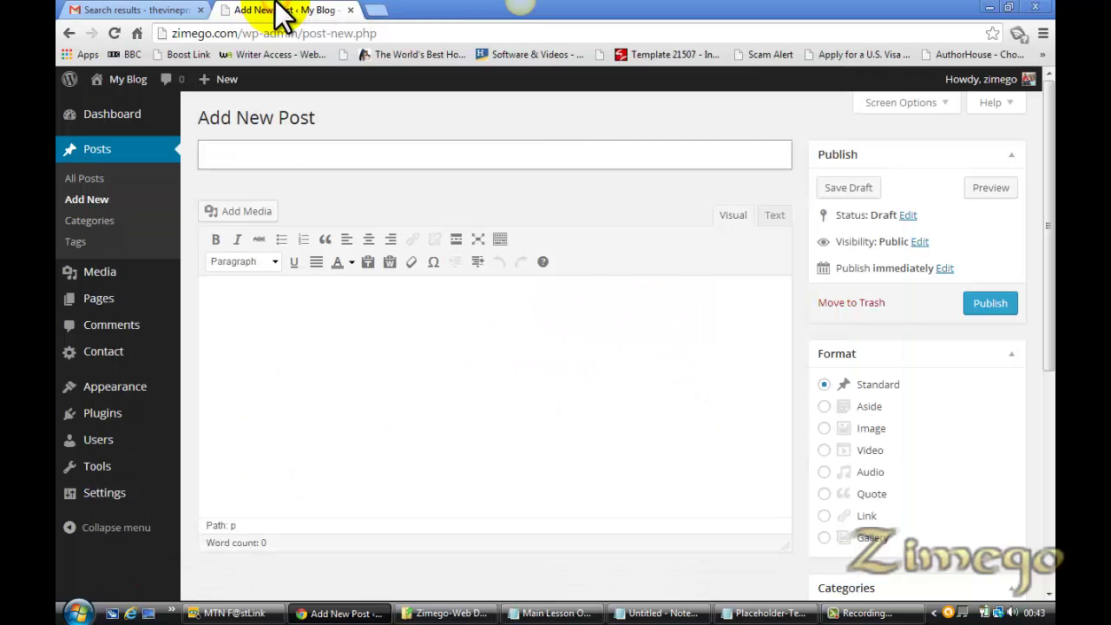
Trash the sample Hello world! post, start a new post, and bring up the Placeholder-Text article
{"action": "left_click", "coordinate": [91, 179]}
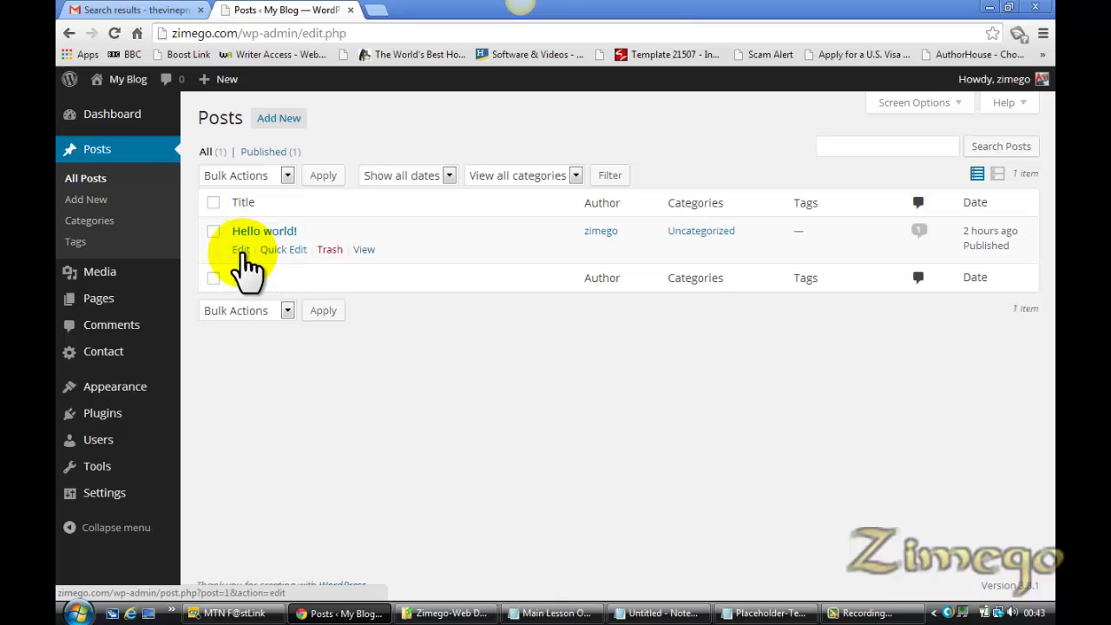
{"action": "left_click", "coordinate": [332, 249]}
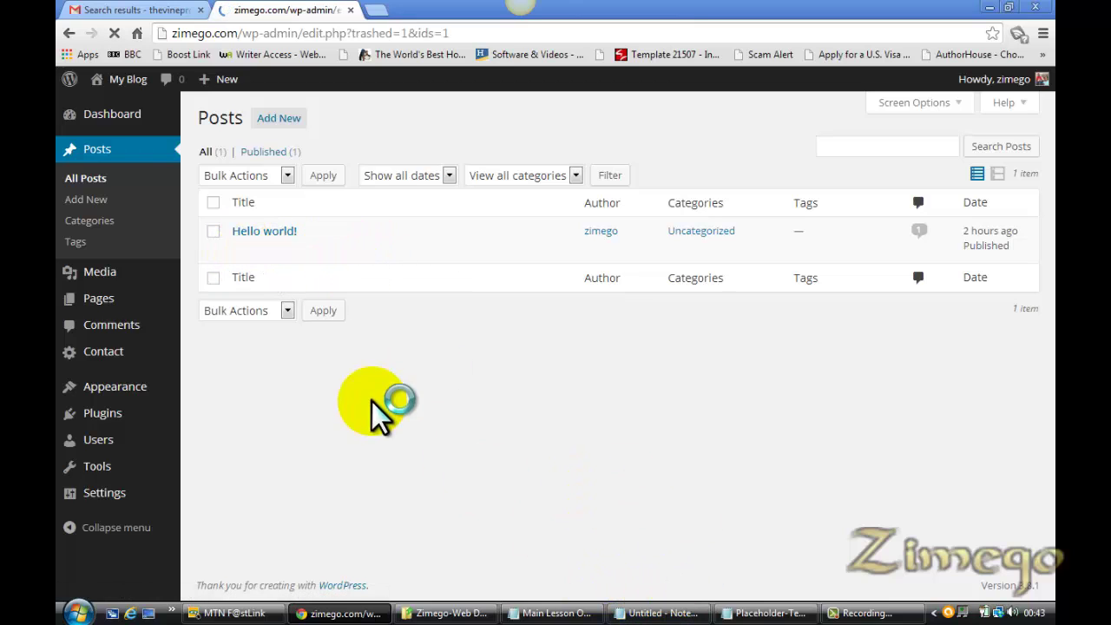
{"action": "left_click", "coordinate": [276, 121]}
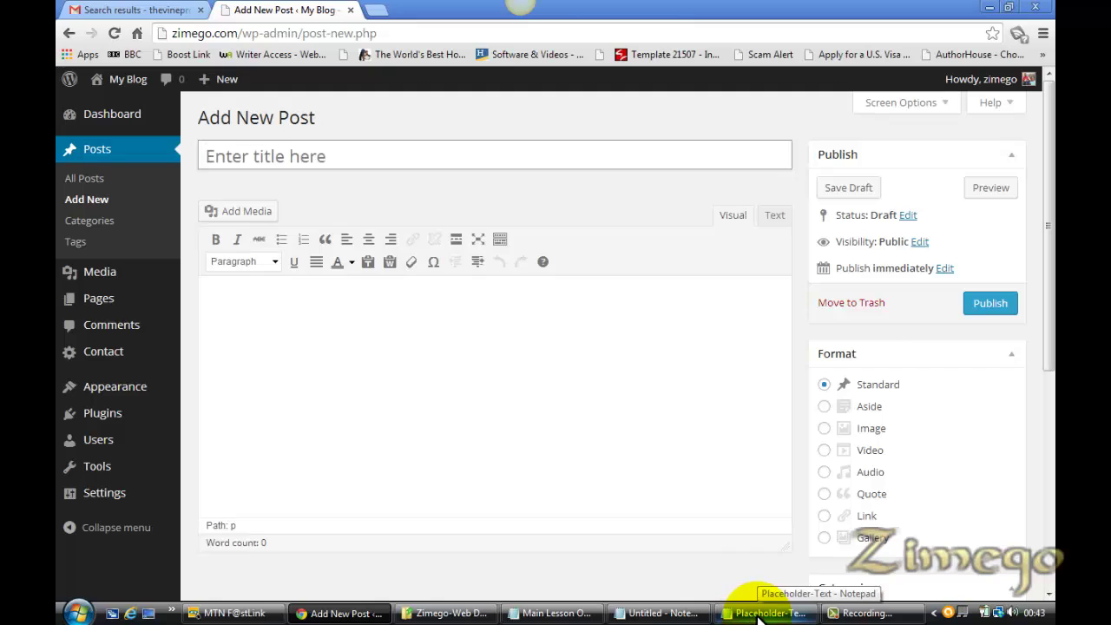
{"action": "left_click", "coordinate": [753, 614]}
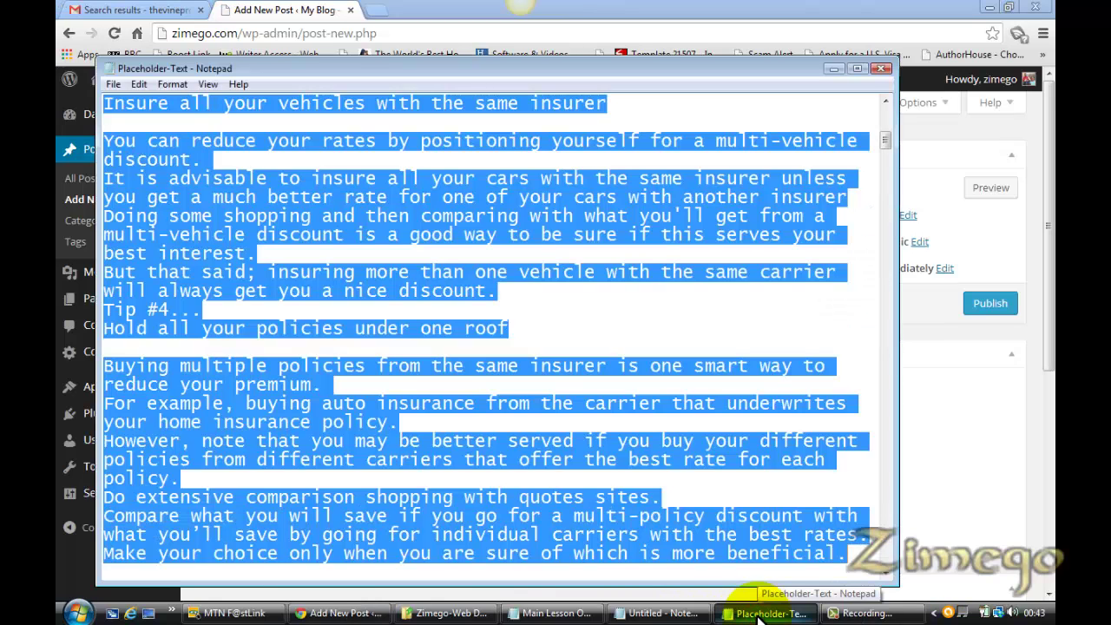
Paste the auto-insurance article text into the new post body
{"action": "left_click", "coordinate": [1050, 310]}
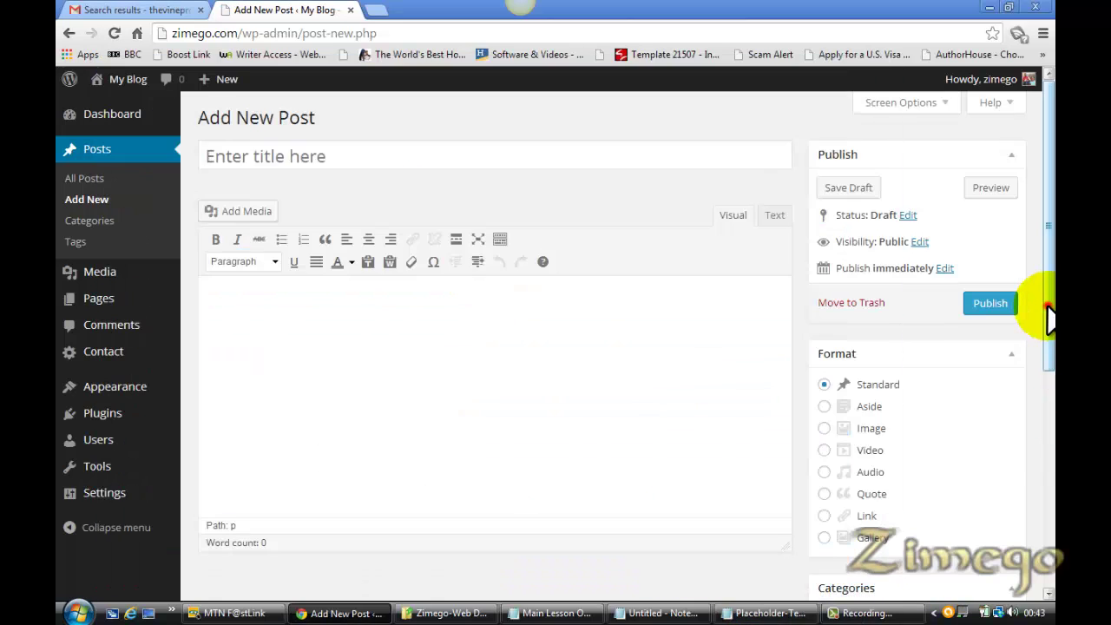
{"action": "left_click", "coordinate": [440, 414]}
{"action": "key", "text": "ctrl+v"}
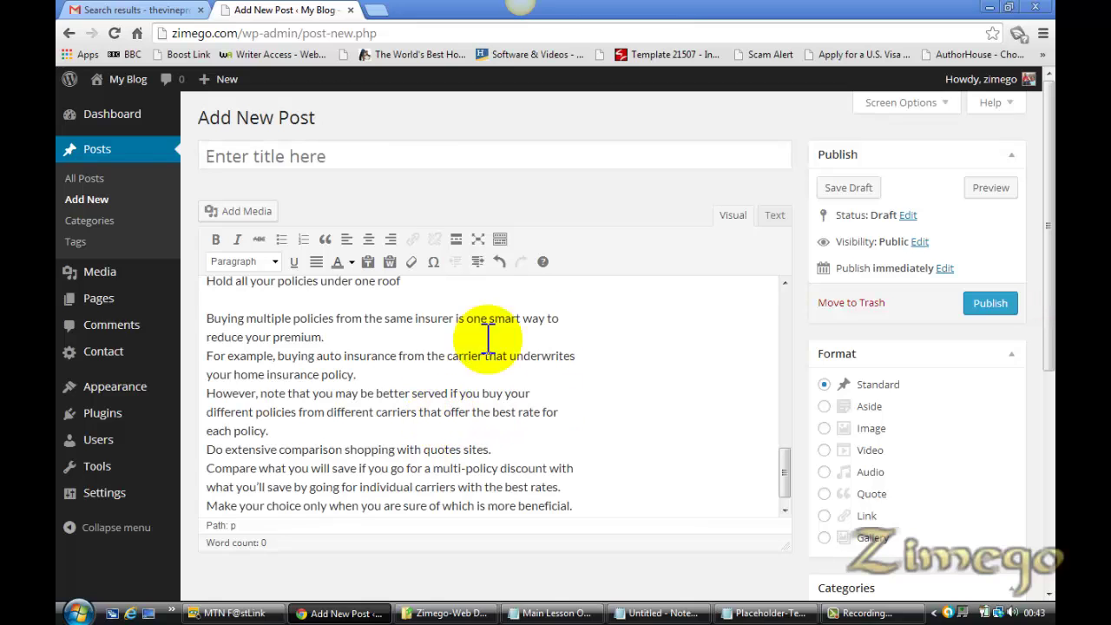
{"action": "left_click_drag", "start_coordinate": [788, 477], "coordinate": [786, 310]}
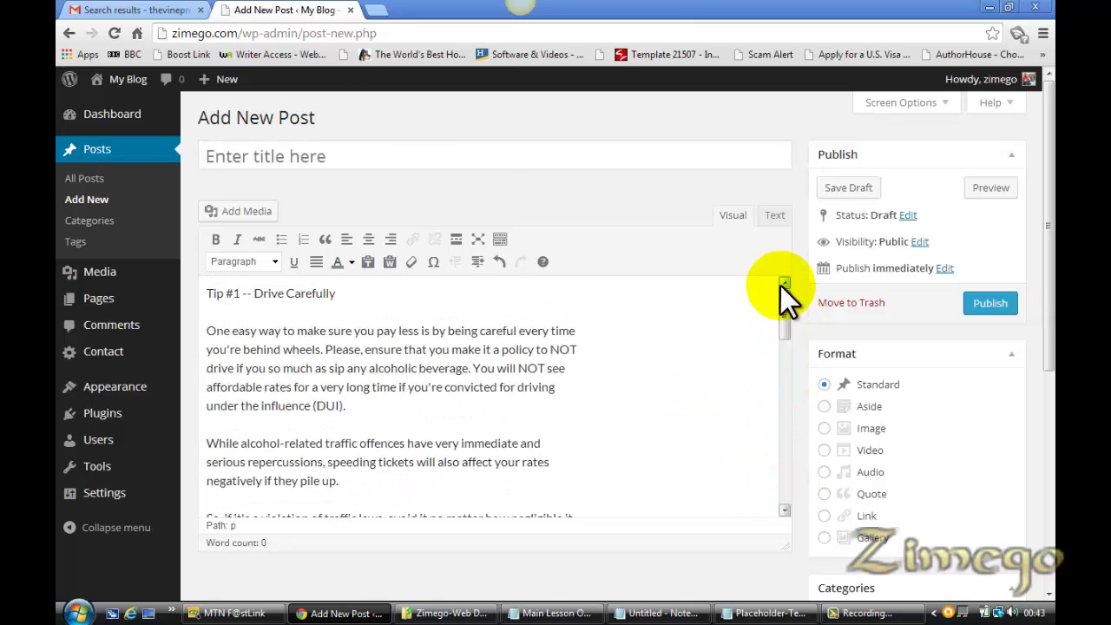
Enter the title 'How To Save Money On Auto Insurance' and place the cursor before Tip #1
{"action": "left_click", "coordinate": [429, 161]}
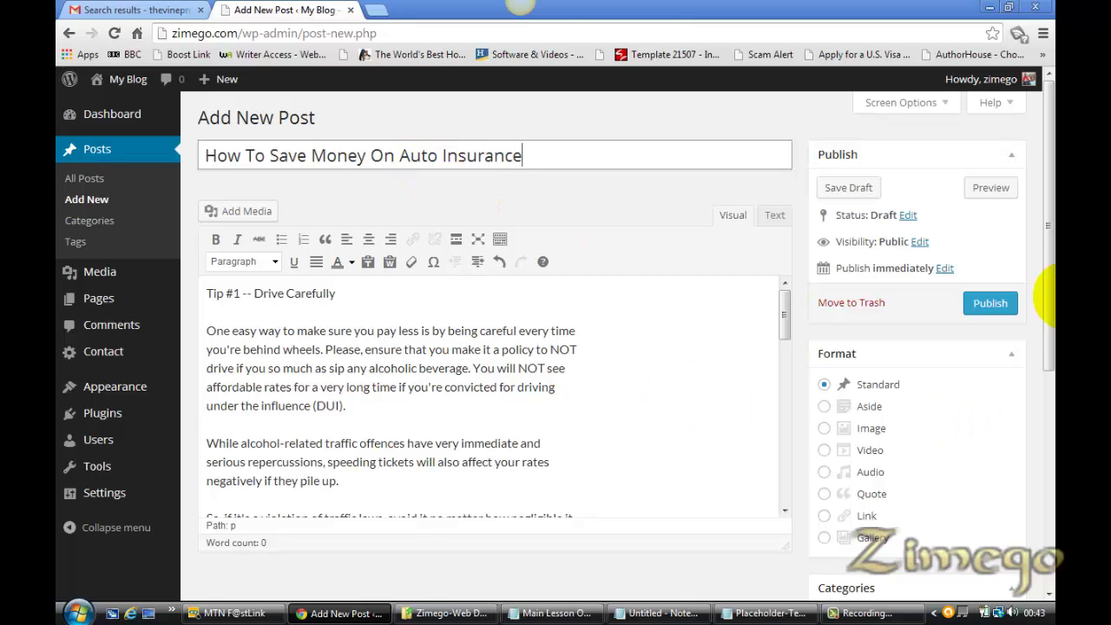
{"action": "left_click_drag", "start_coordinate": [1048, 256], "coordinate": [1048, 430]}
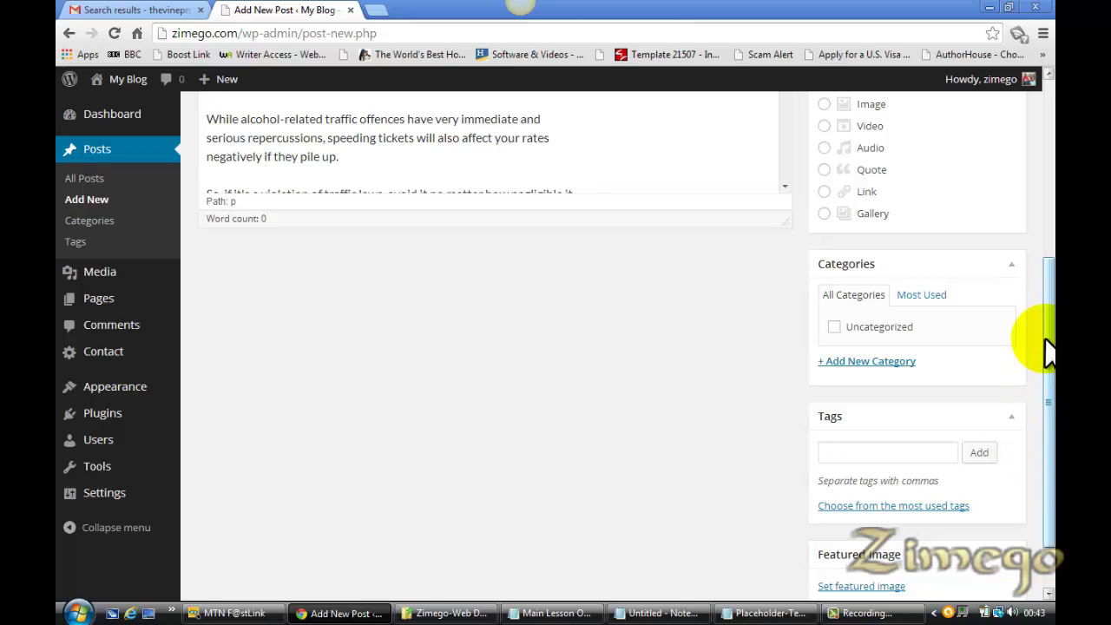
{"action": "left_click_drag", "start_coordinate": [1047, 382], "coordinate": [1031, 210]}
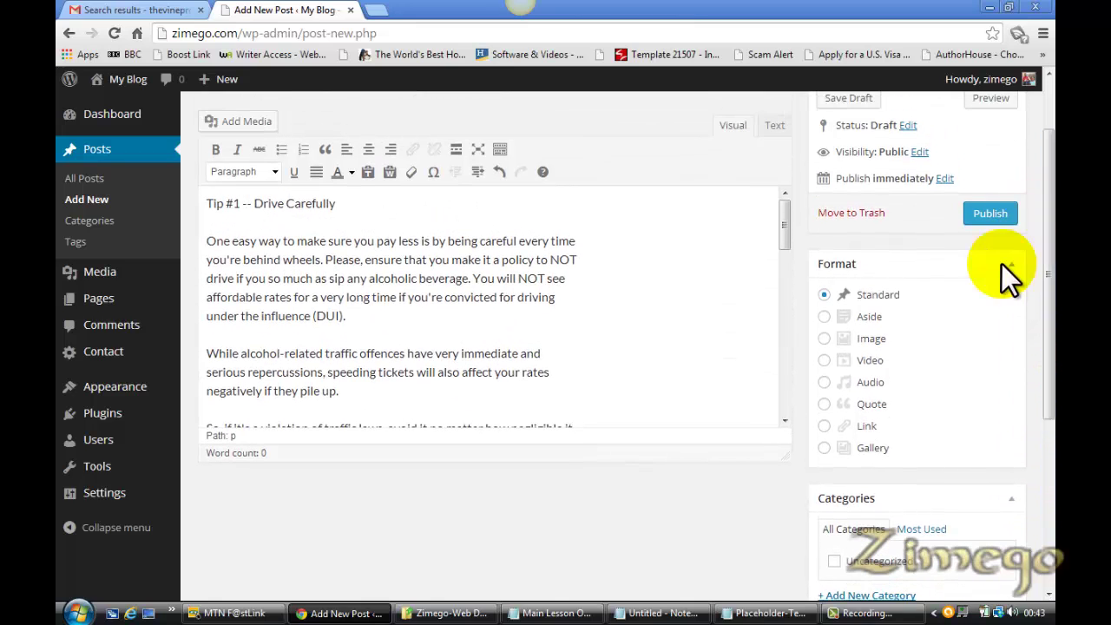
{"action": "left_click_drag", "start_coordinate": [778, 248], "coordinate": [778, 322]}
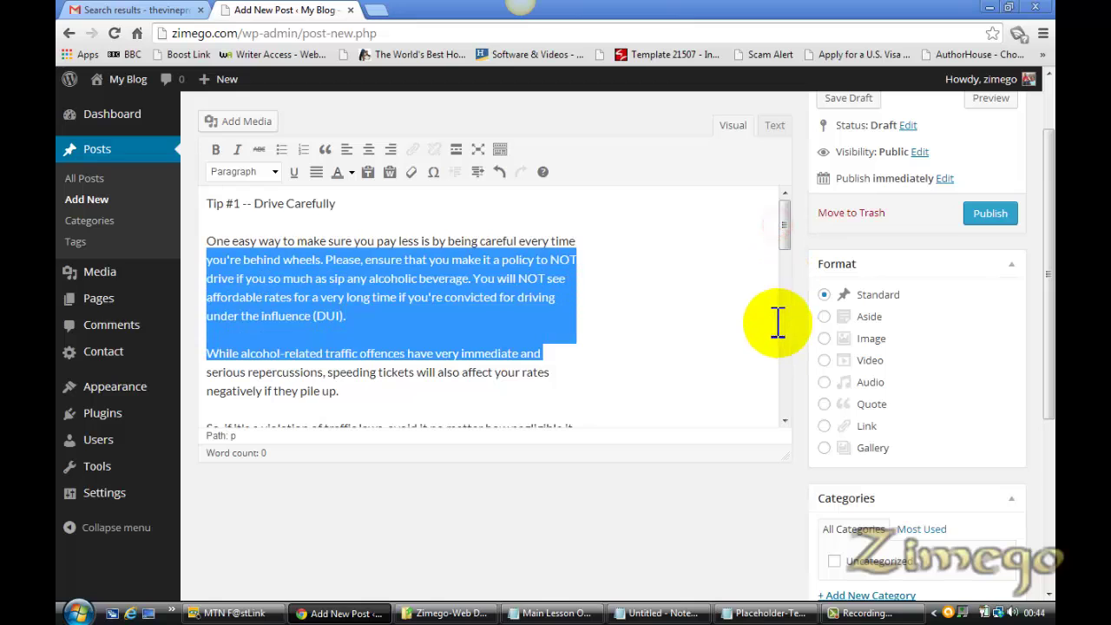
{"action": "left_click", "coordinate": [678, 278]}
{"action": "mouse_move", "coordinate": [781, 228]}
{"action": "left_mouse_down"}
{"action": "mouse_move", "coordinate": [808, 460]}
{"action": "mouse_move", "coordinate": [784, 371]}
{"action": "mouse_move", "coordinate": [786, 385]}
{"action": "mouse_move", "coordinate": [791, 412]}
{"action": "mouse_move", "coordinate": [787, 227]}
{"action": "left_mouse_up"}
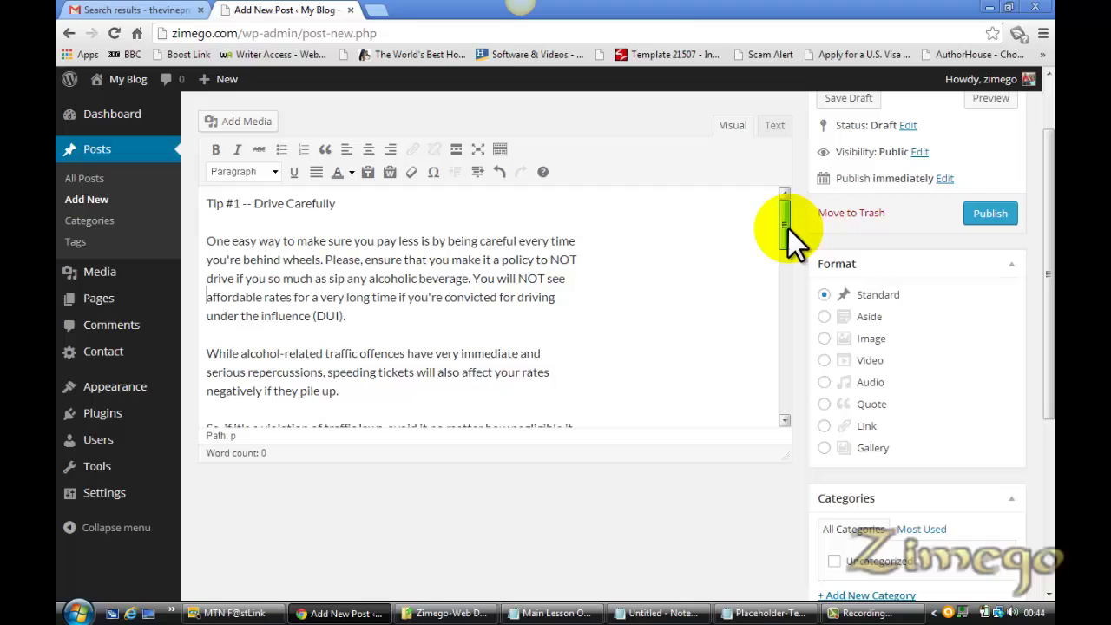
{"action": "left_click", "coordinate": [208, 203]}
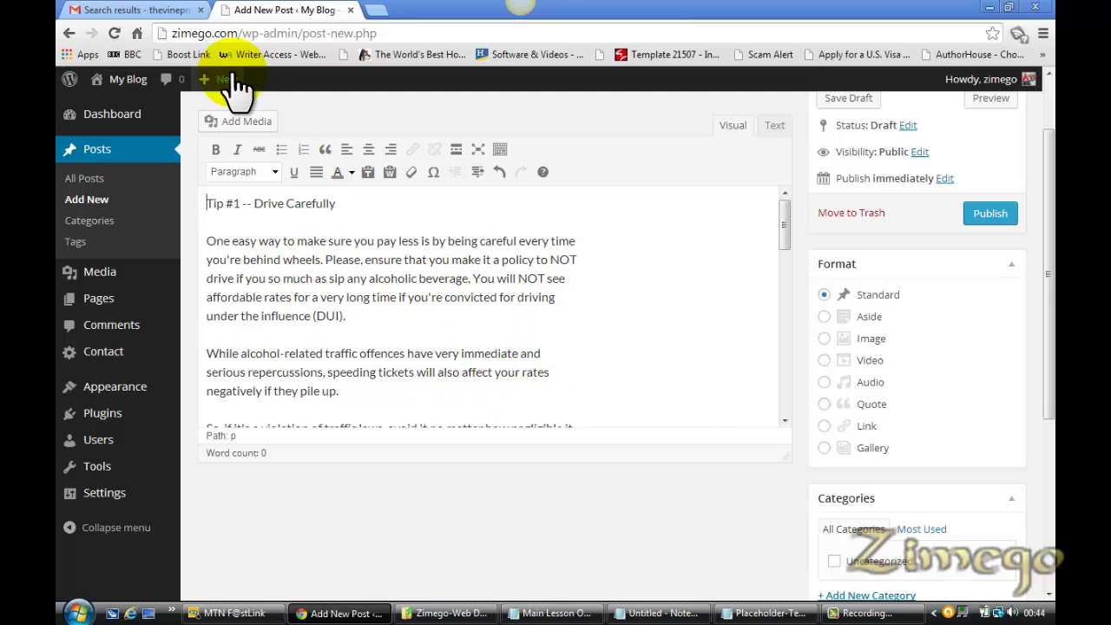
Open the Add Media upload file browser and navigate to the Data (E:) drive
{"action": "left_click", "coordinate": [235, 119]}
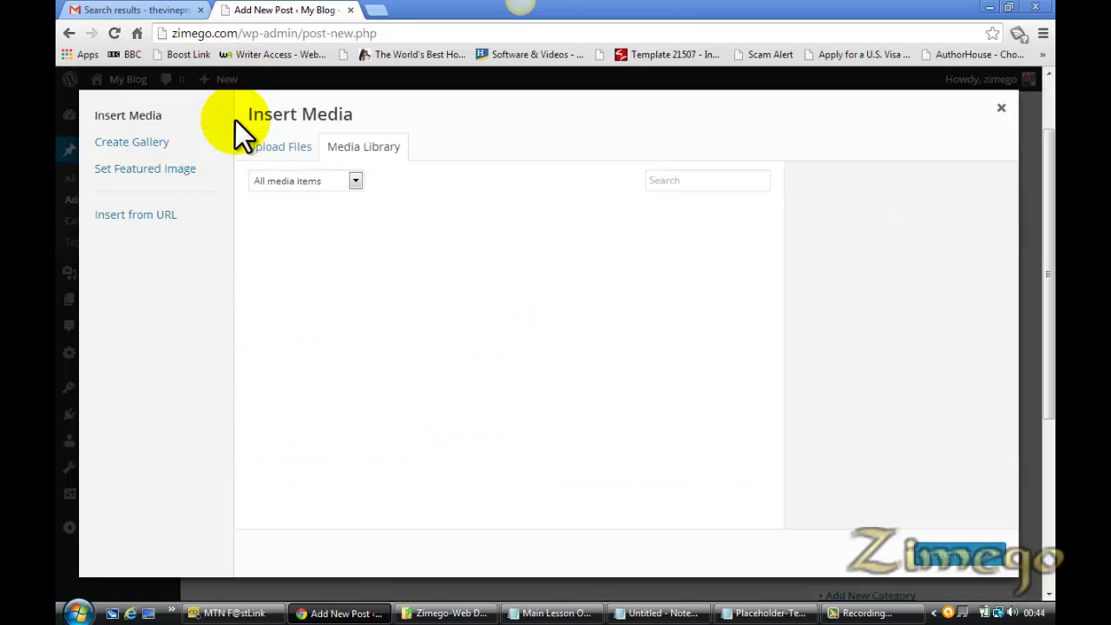
{"action": "left_click", "coordinate": [292, 154]}
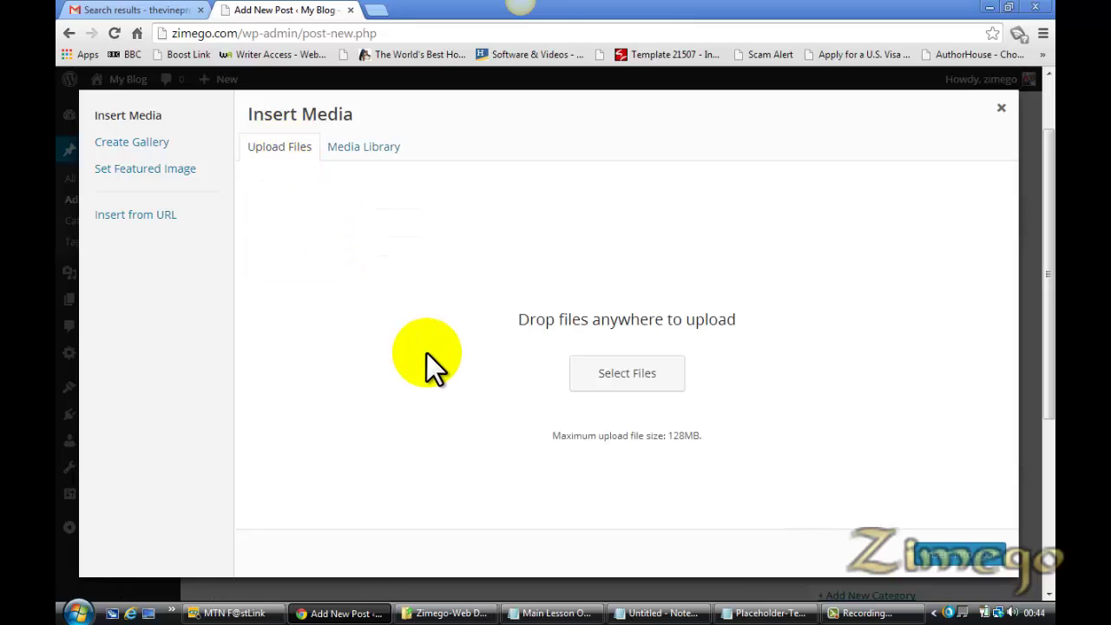
{"action": "left_click", "coordinate": [647, 380]}
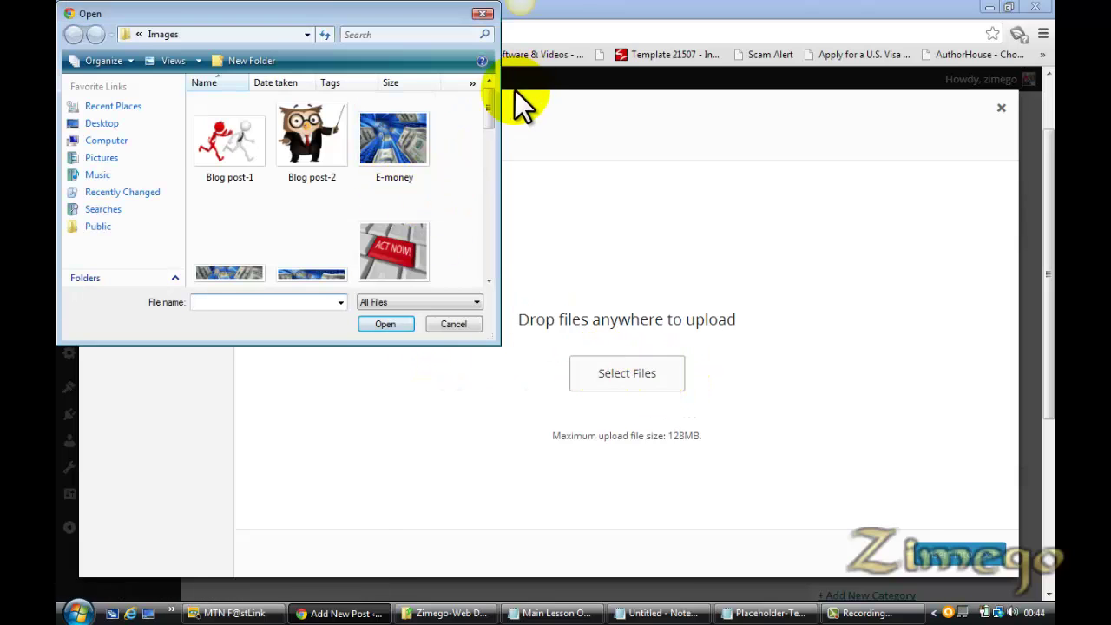
{"action": "mouse_move", "coordinate": [487, 109]}
{"action": "left_mouse_down"}
{"action": "mouse_move", "coordinate": [480, 262]}
{"action": "mouse_move", "coordinate": [476, 102]}
{"action": "left_mouse_up"}
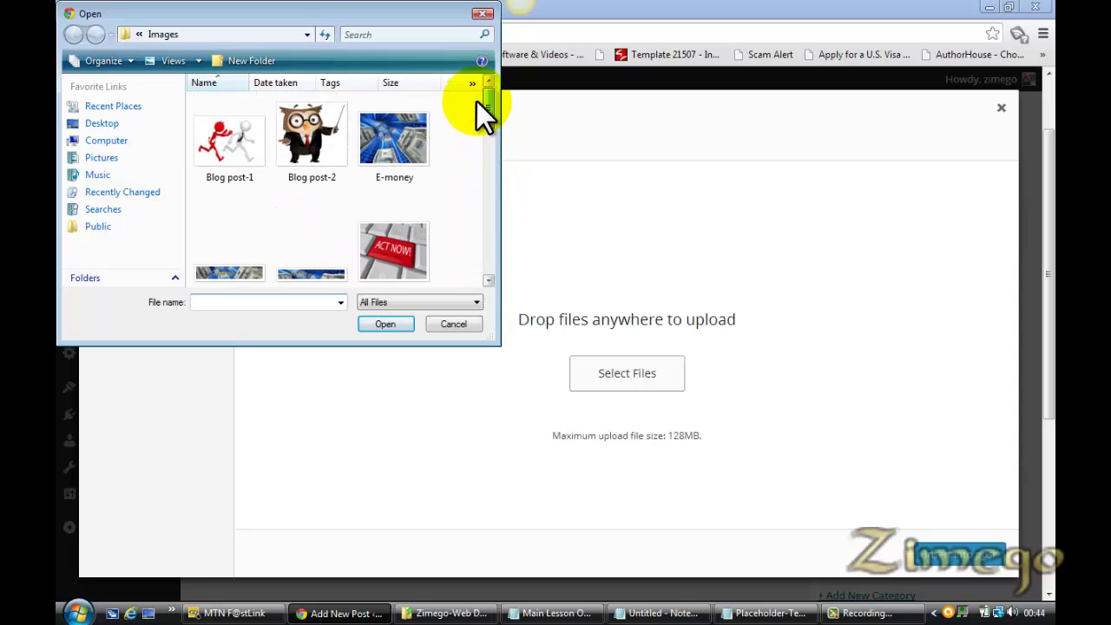
{"action": "left_click", "coordinate": [109, 142]}
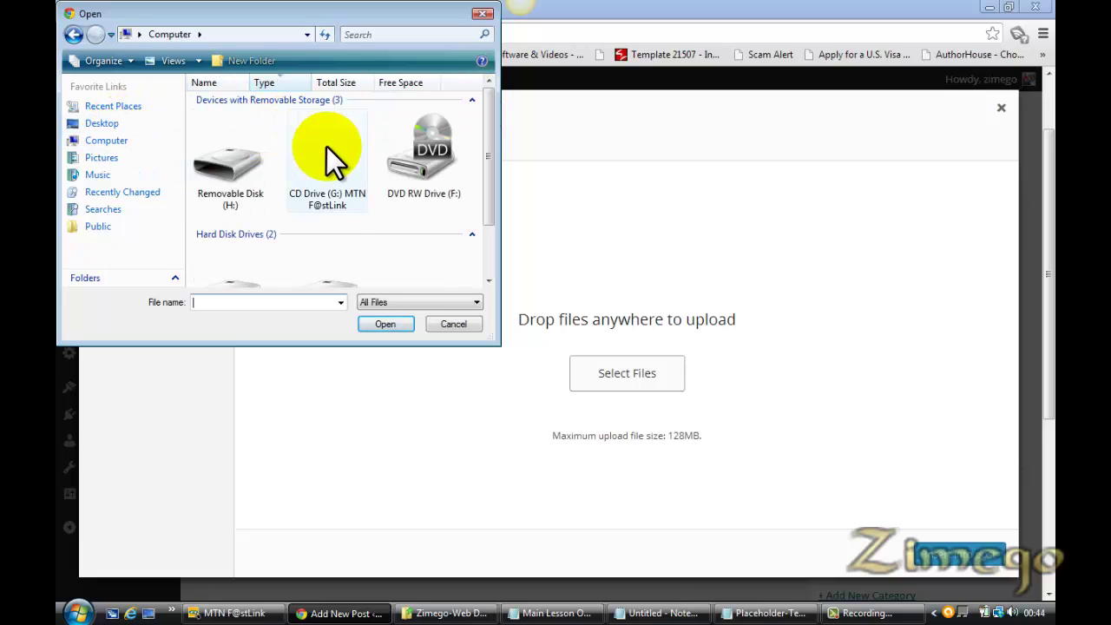
{"action": "left_click_drag", "start_coordinate": [484, 194], "coordinate": [479, 261]}
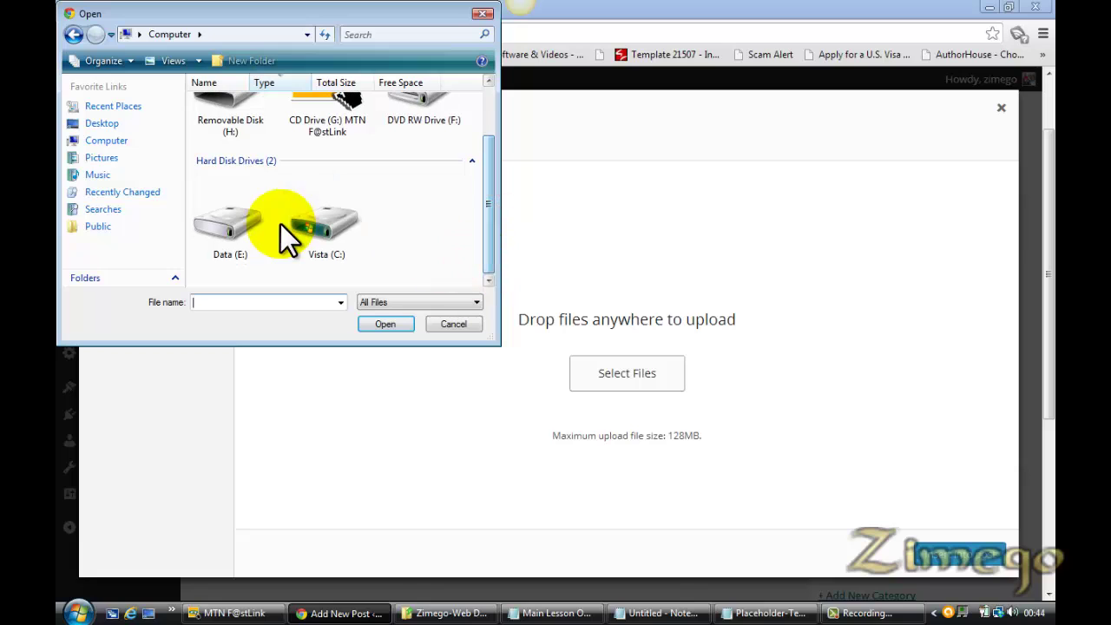
{"action": "left_click", "coordinate": [225, 225]}
{"action": "double_click", "coordinate": [224, 225]}
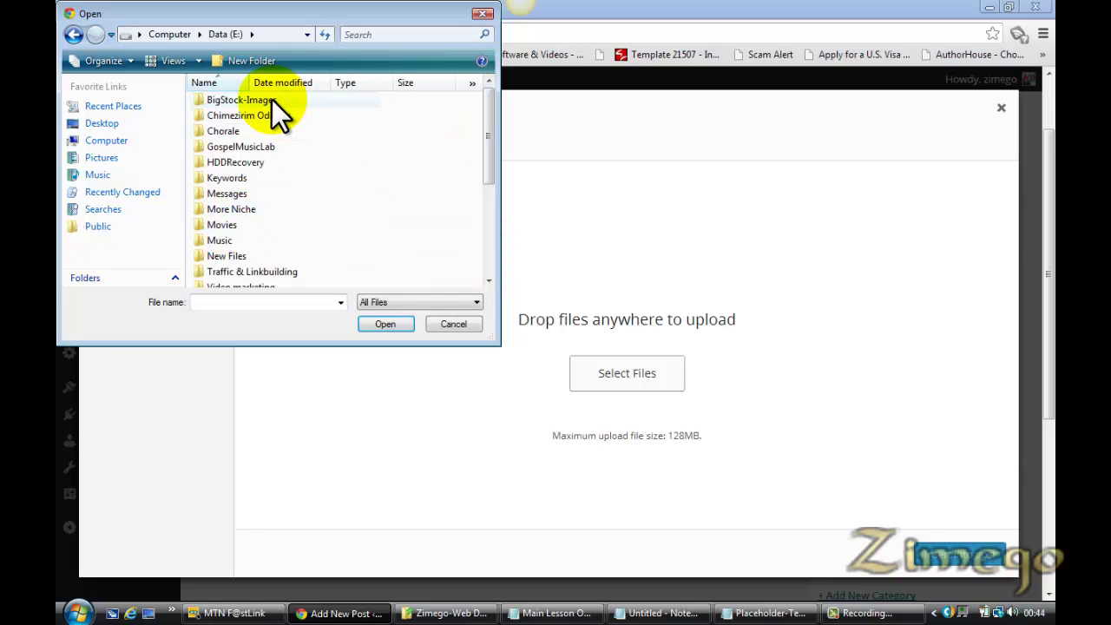
In BigStock-Images, search 'save' and upload the green Save Money button image
{"action": "double_click", "coordinate": [272, 99]}
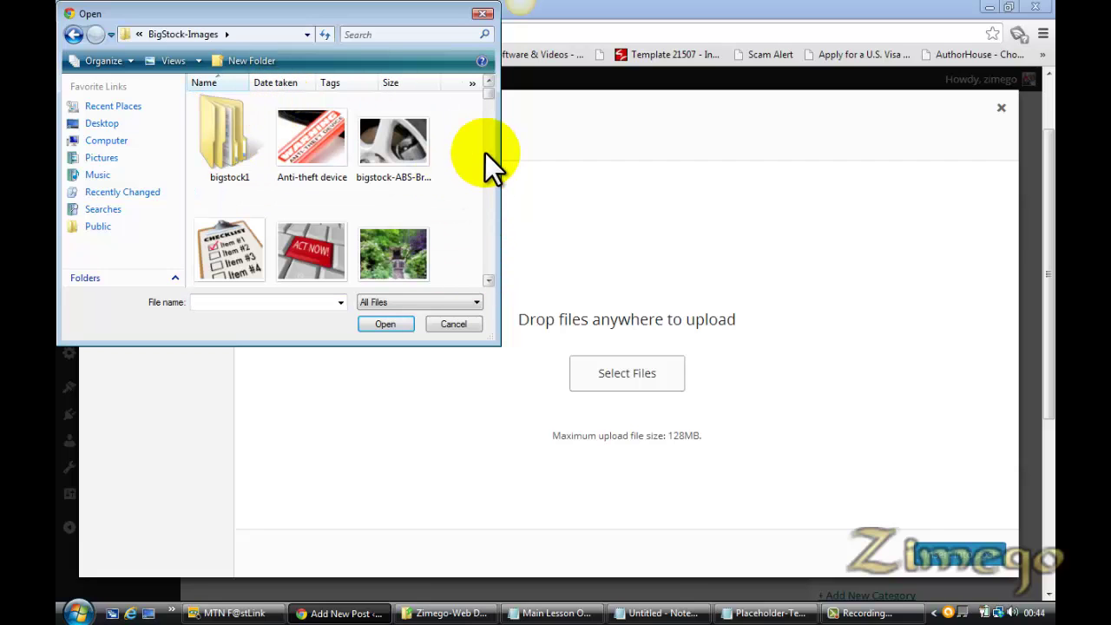
{"action": "scroll", "coordinate": [487, 96], "scroll_direction": "down", "scroll_amount": 1}
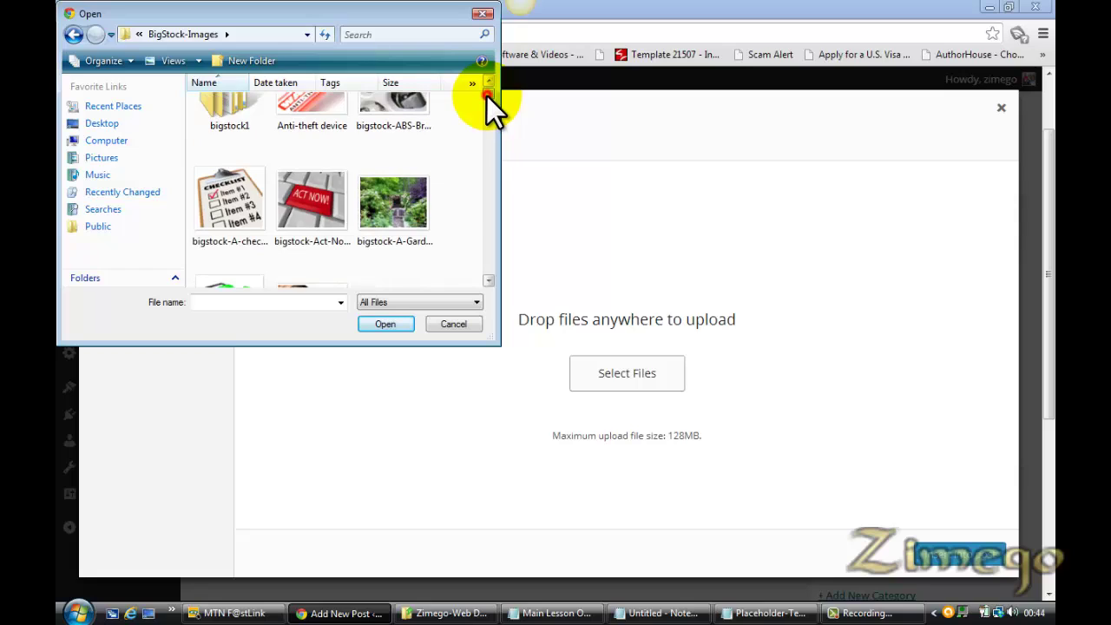
{"action": "left_click", "coordinate": [385, 35]}
{"action": "type", "text": "sa"}
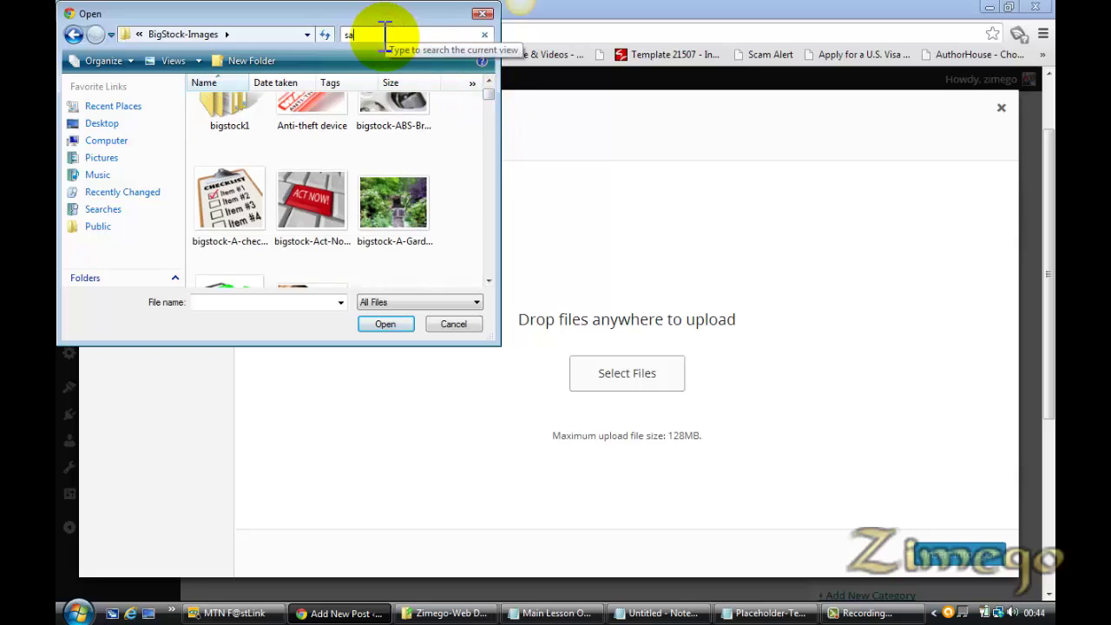
{"action": "type", "text": "ve"}
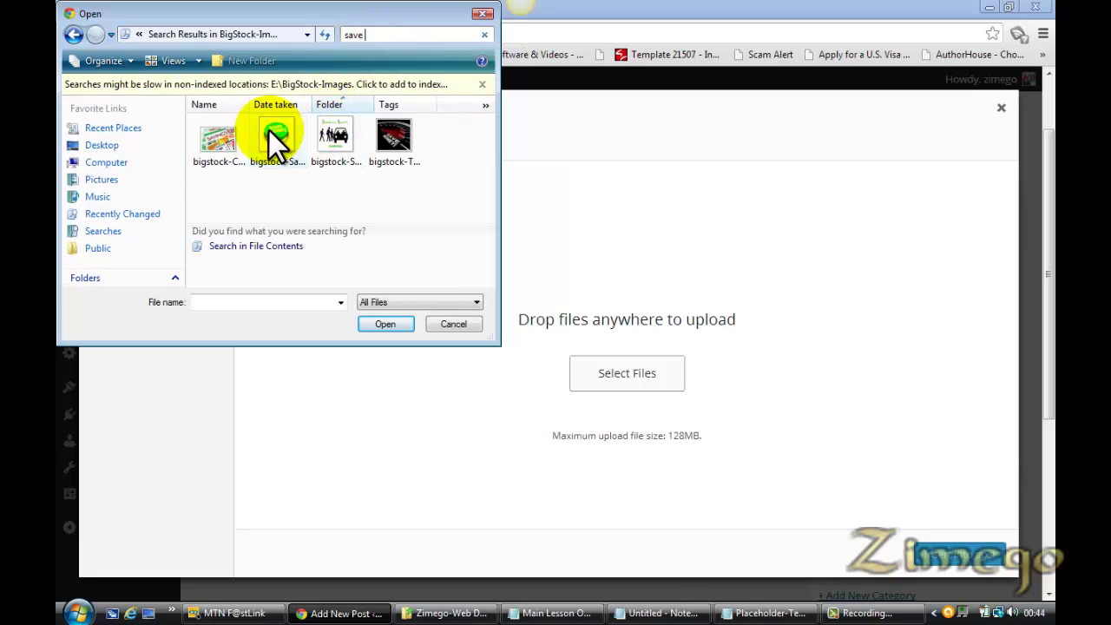
{"action": "left_click", "coordinate": [276, 143]}
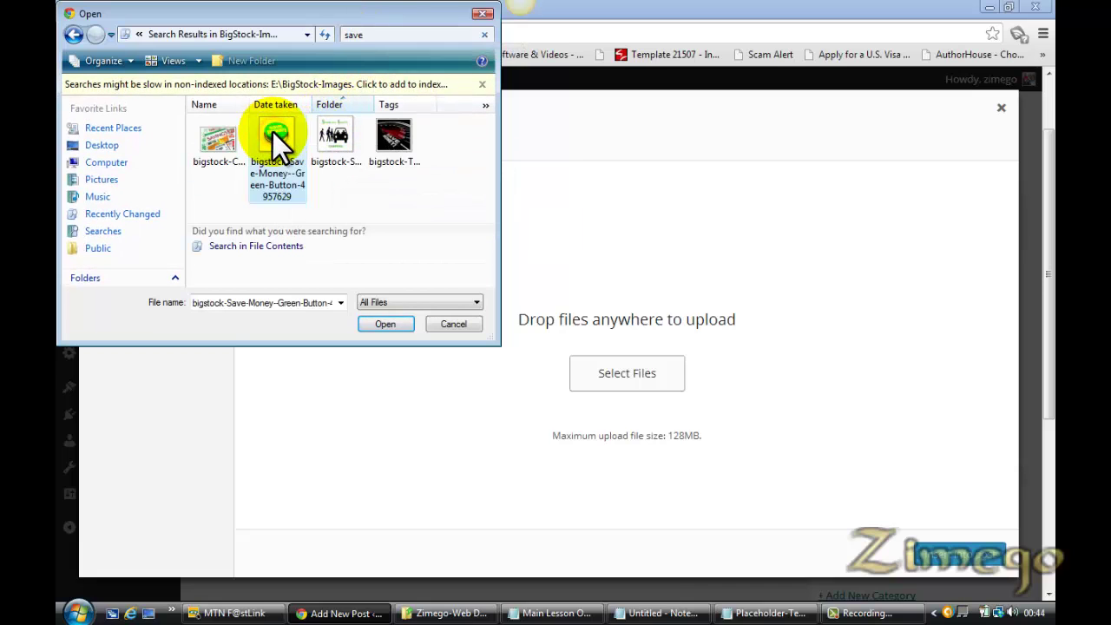
{"action": "double_click", "coordinate": [274, 139]}
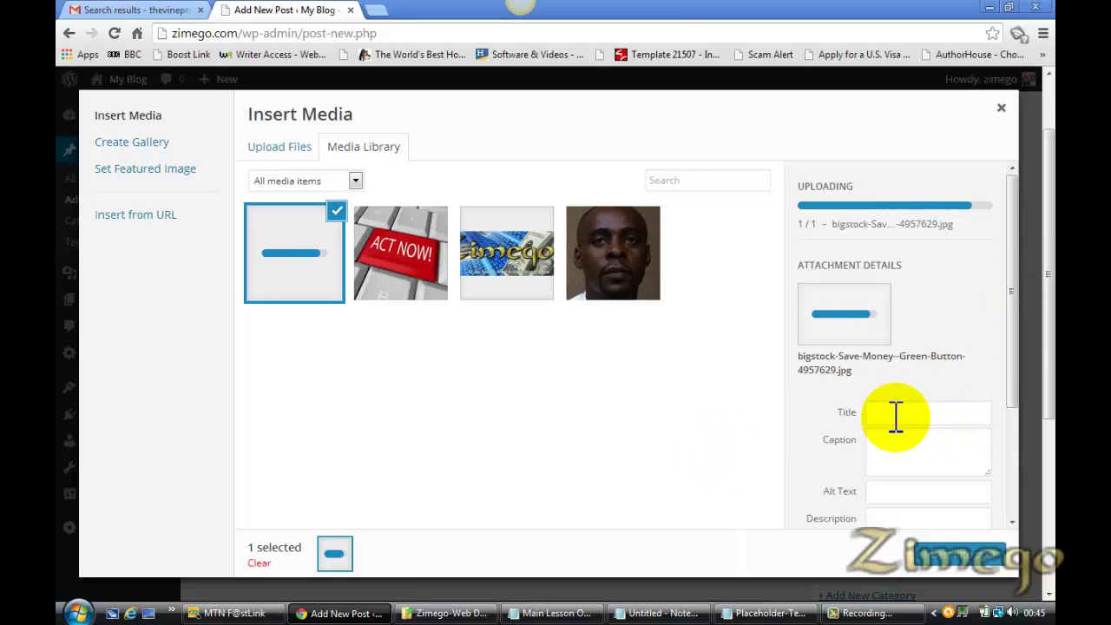
Enter 'save money' as the uploaded image's alt text
{"action": "left_click", "coordinate": [888, 452]}
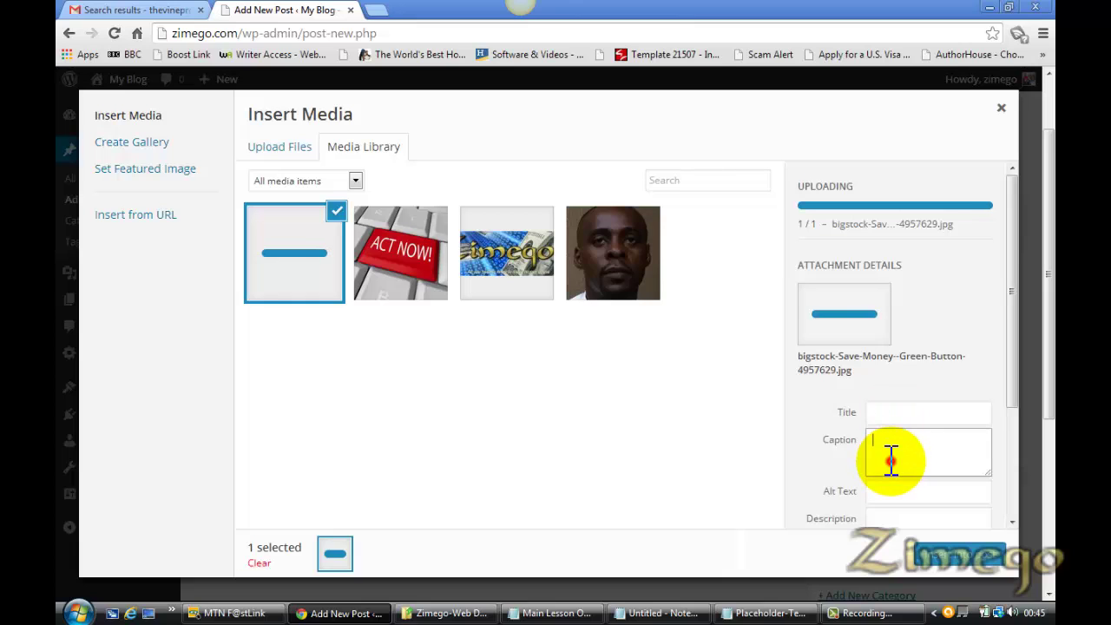
{"action": "scroll", "coordinate": [884, 502], "scroll_direction": "down", "scroll_amount": 2}
{"action": "left_click", "coordinate": [884, 502]}
{"action": "scroll", "coordinate": [927, 465], "scroll_direction": "up", "scroll_amount": 1}
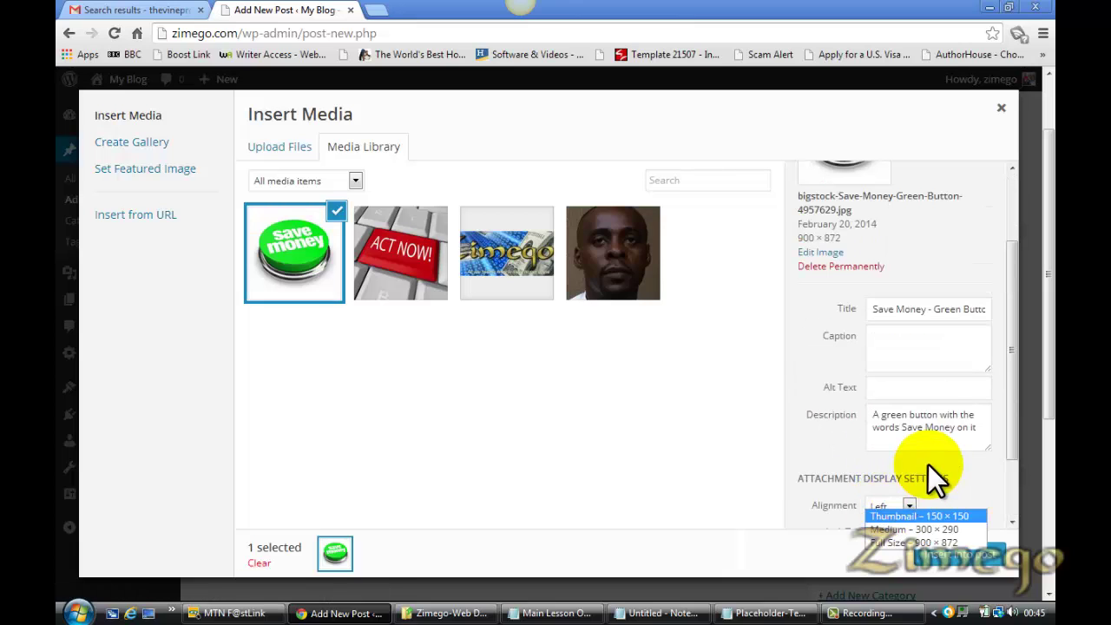
{"action": "left_click", "coordinate": [907, 386]}
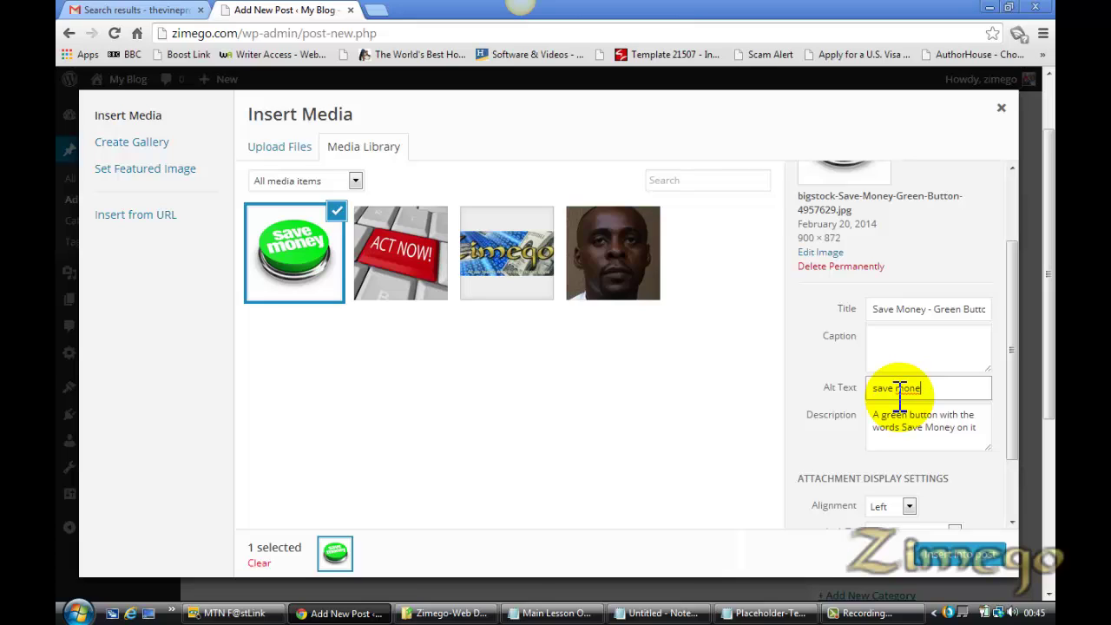
{"action": "left_click_drag", "start_coordinate": [1013, 423], "coordinate": [1010, 488]}
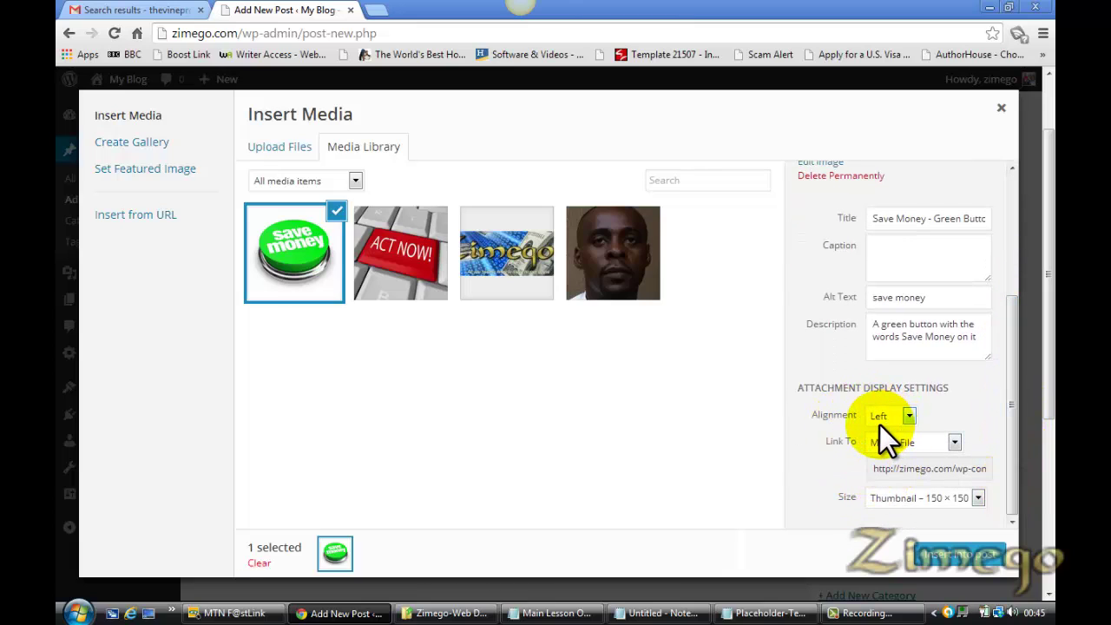
Keep Left alignment, choose Medium size, and insert the image into the post
{"action": "left_click", "coordinate": [907, 421]}
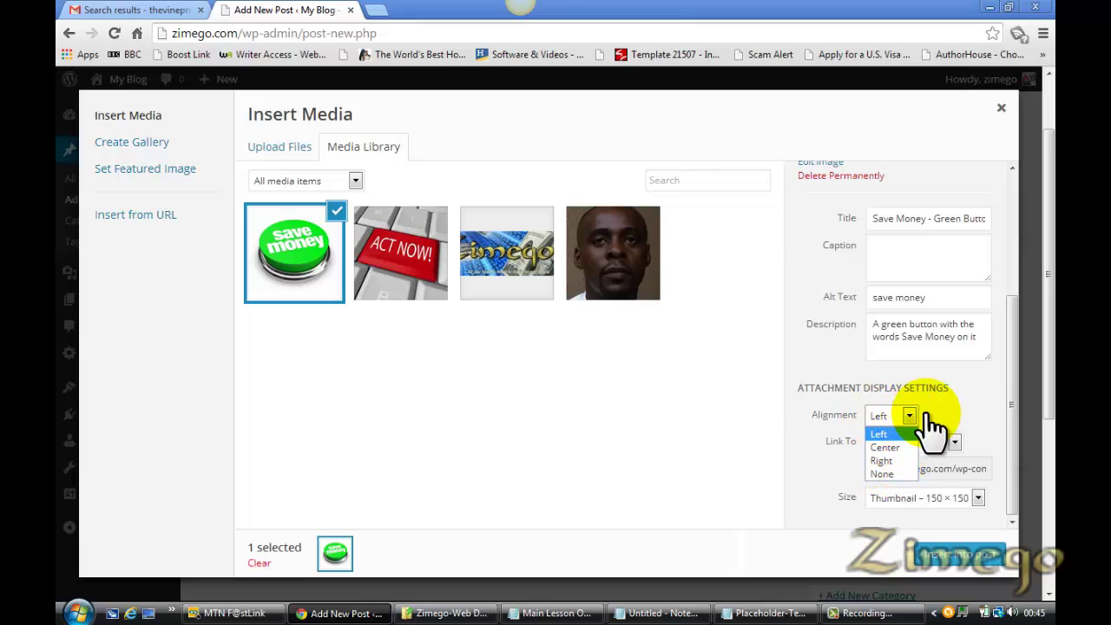
{"action": "left_click", "coordinate": [948, 397]}
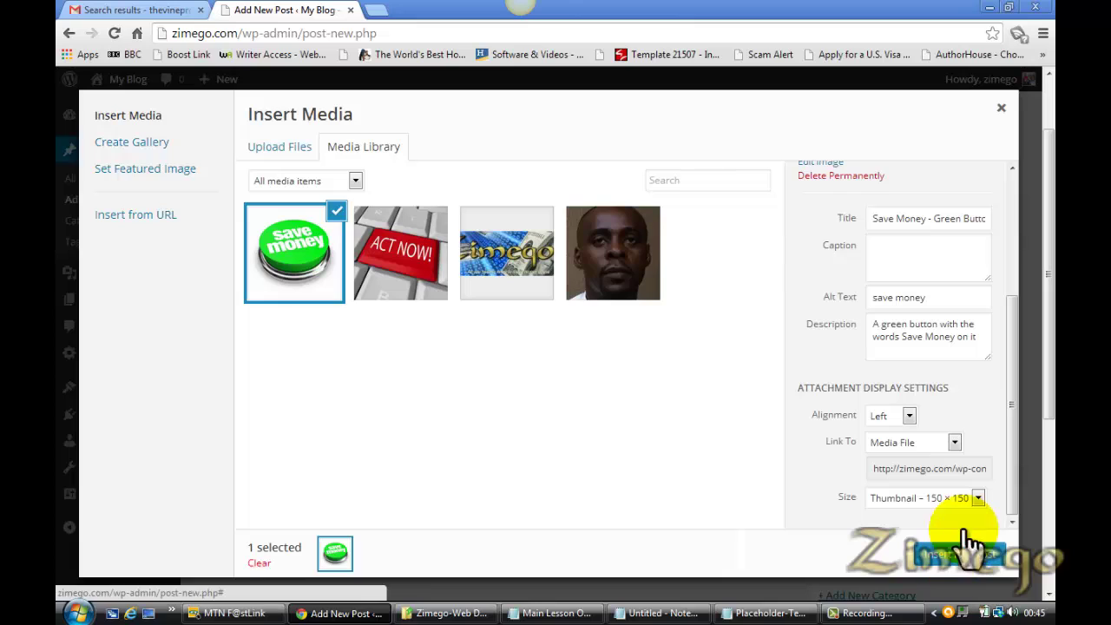
{"action": "left_click", "coordinate": [978, 499]}
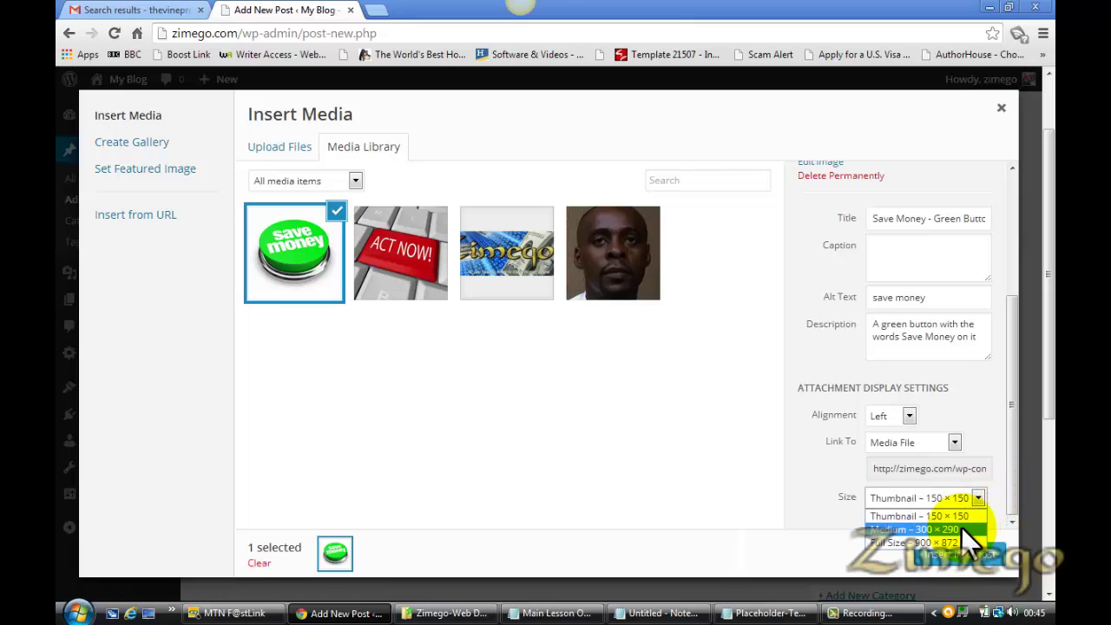
{"action": "left_click", "coordinate": [961, 527]}
{"action": "left_click", "coordinate": [955, 554]}
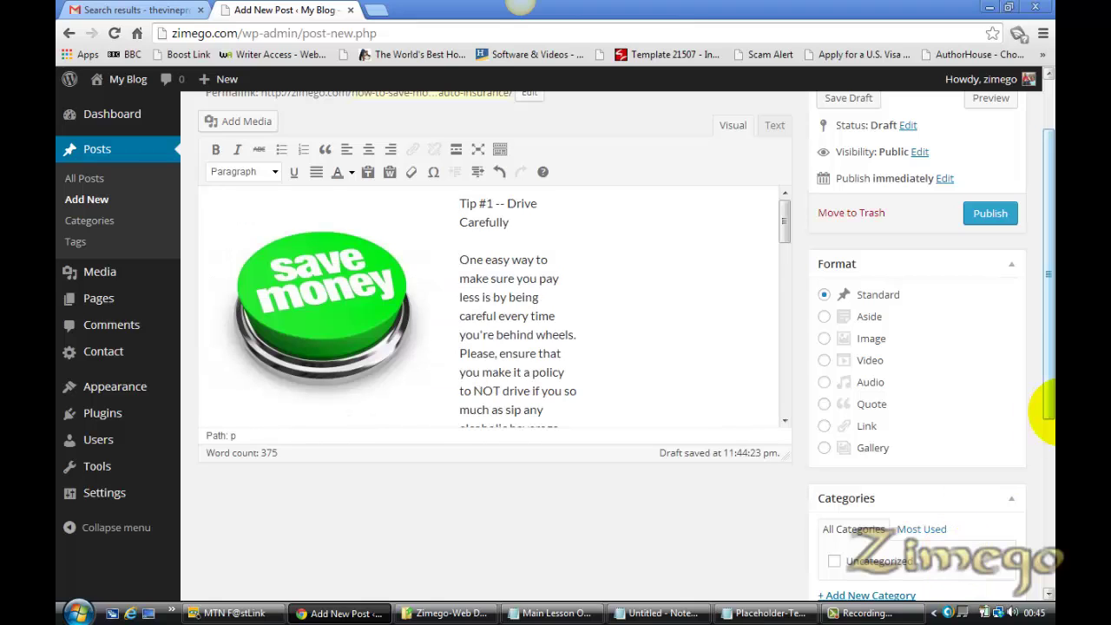
Publish the auto-insurance post and open its View post link in a new tab
{"action": "left_click", "coordinate": [990, 217]}
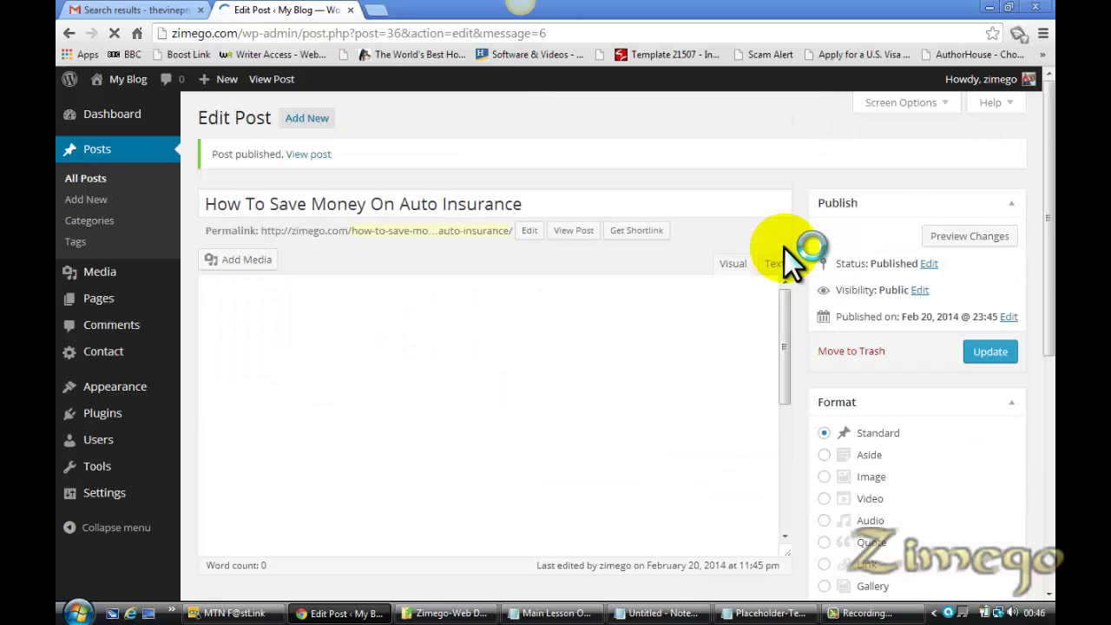
{"action": "right_click", "coordinate": [311, 157]}
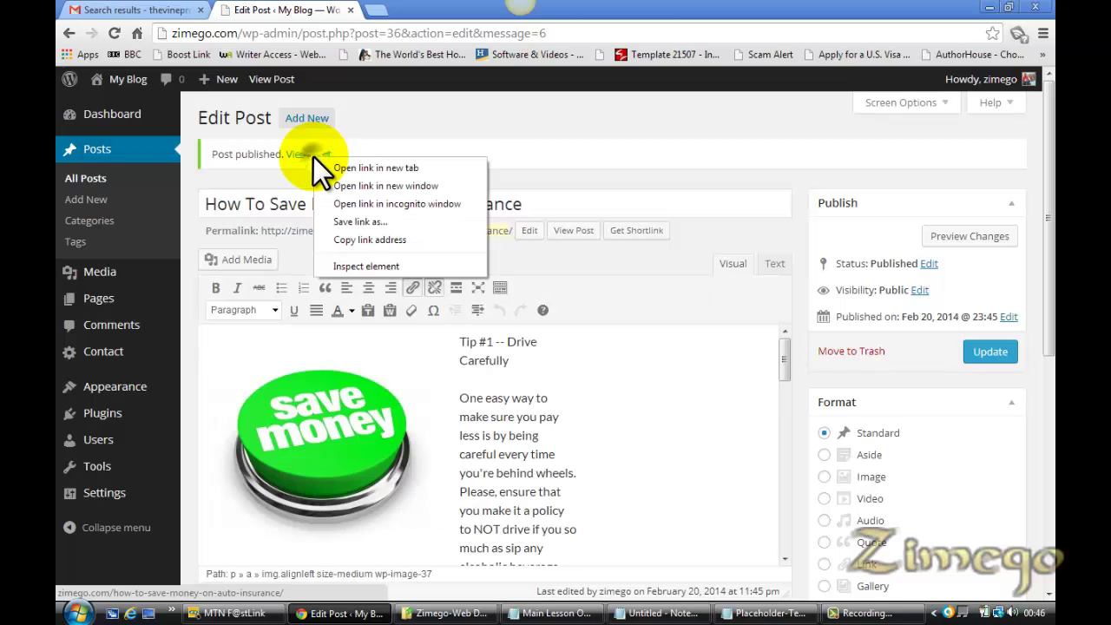
{"action": "left_click", "coordinate": [339, 167]}
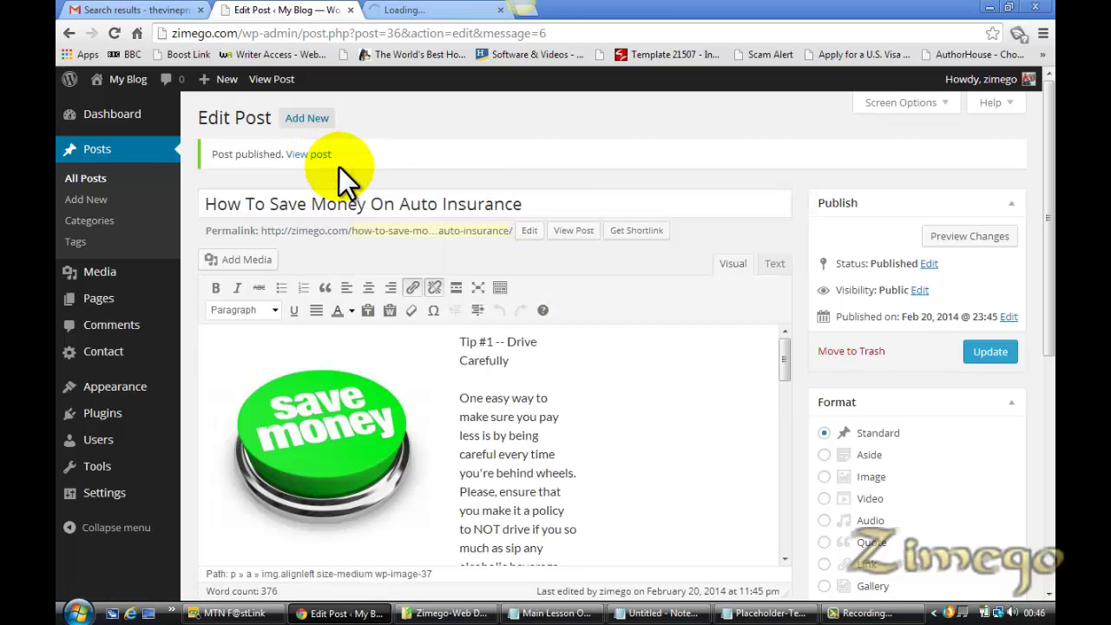
Check the live auto-insurance post's Save Money image beside Tip #1, then start a new post
{"action": "left_click", "coordinate": [402, 10]}
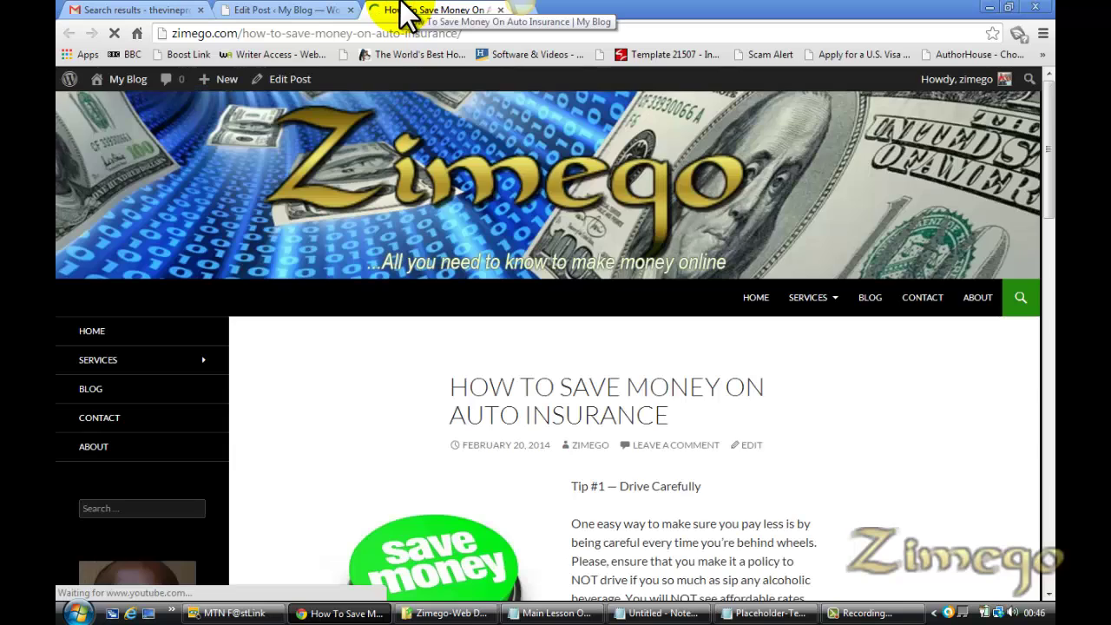
{"action": "left_click_drag", "start_coordinate": [1050, 197], "coordinate": [1040, 252]}
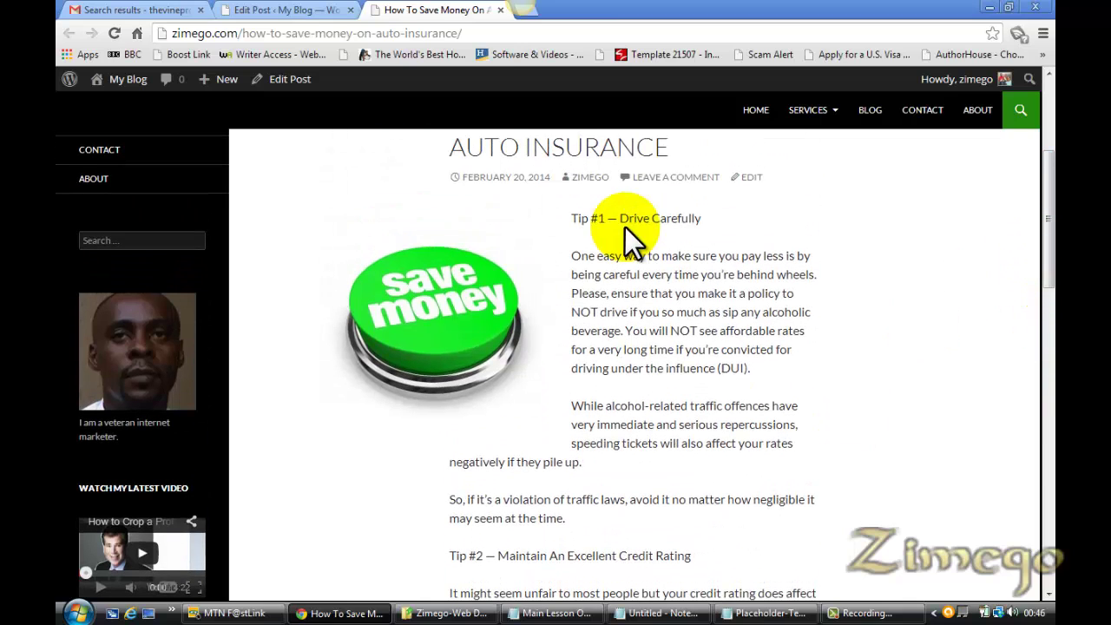
{"action": "left_click", "coordinate": [291, 9]}
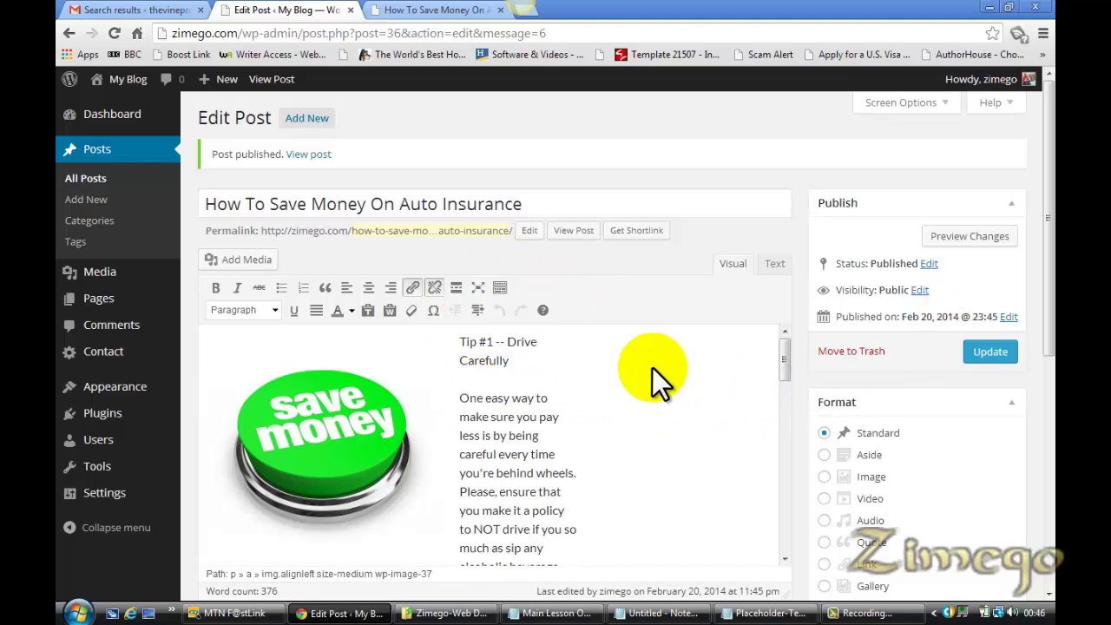
{"action": "left_click", "coordinate": [310, 122]}
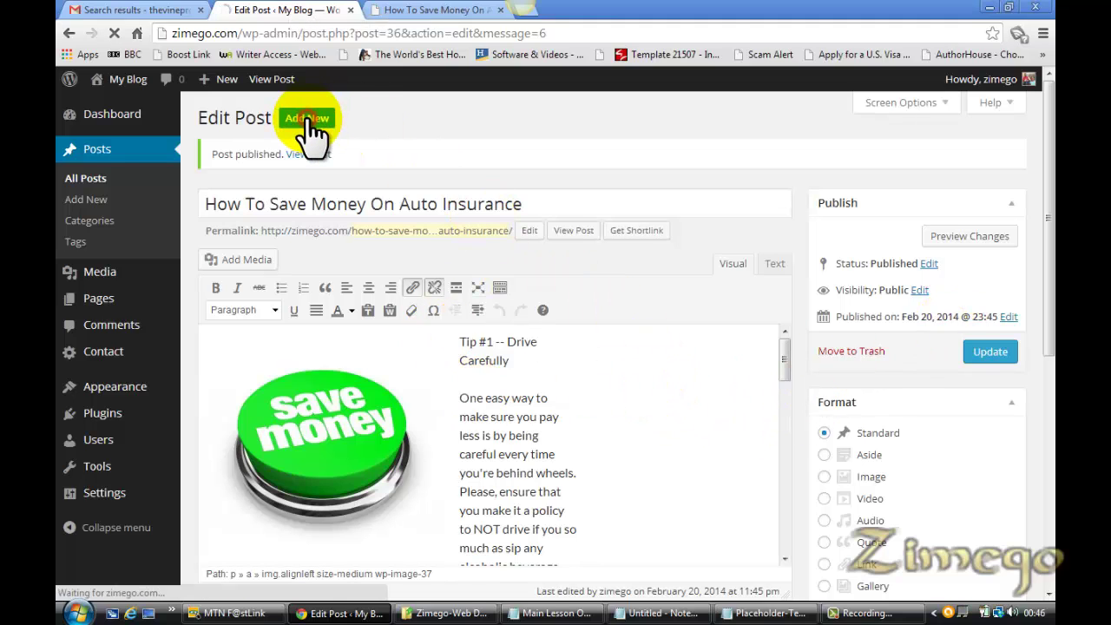
Copy the tips from 'Drive as little as possible' to 'consult your agent' into the empty post body
{"action": "left_click", "coordinate": [762, 613]}
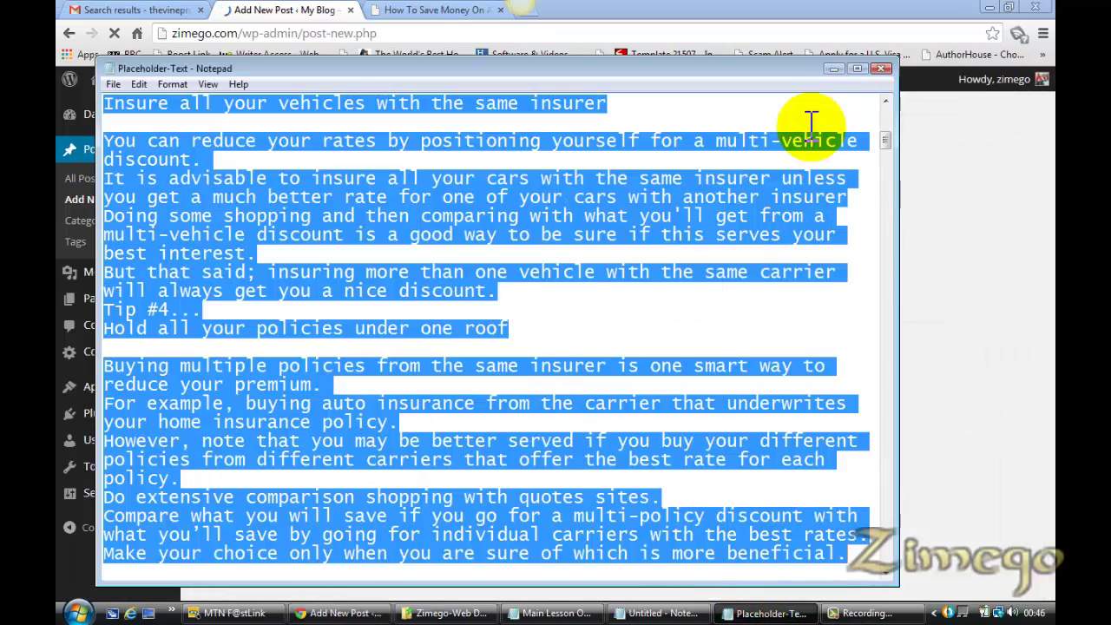
{"action": "left_click_drag", "start_coordinate": [887, 139], "coordinate": [886, 183]}
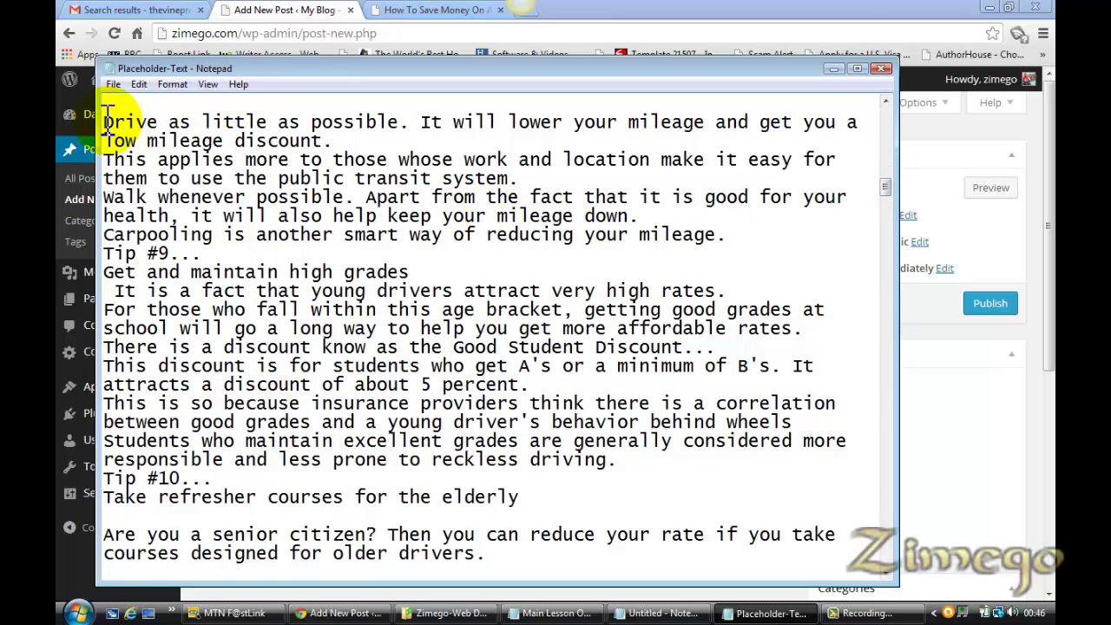
{"action": "left_click_drag", "start_coordinate": [104, 122], "coordinate": [575, 217]}
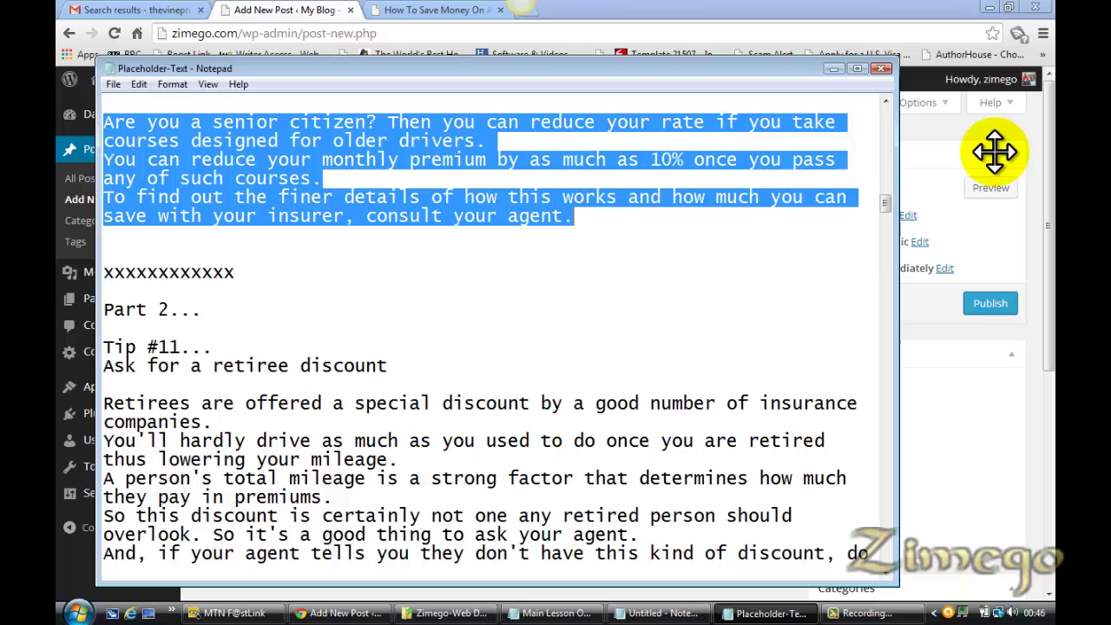
{"action": "key", "text": "ctrl+c"}
{"action": "left_click", "coordinate": [1037, 235]}
{"action": "left_click", "coordinate": [660, 347]}
Paste the tips into the body and title the post 'Driving Tips For My Readers'
{"action": "key", "text": "ctrl+v"}
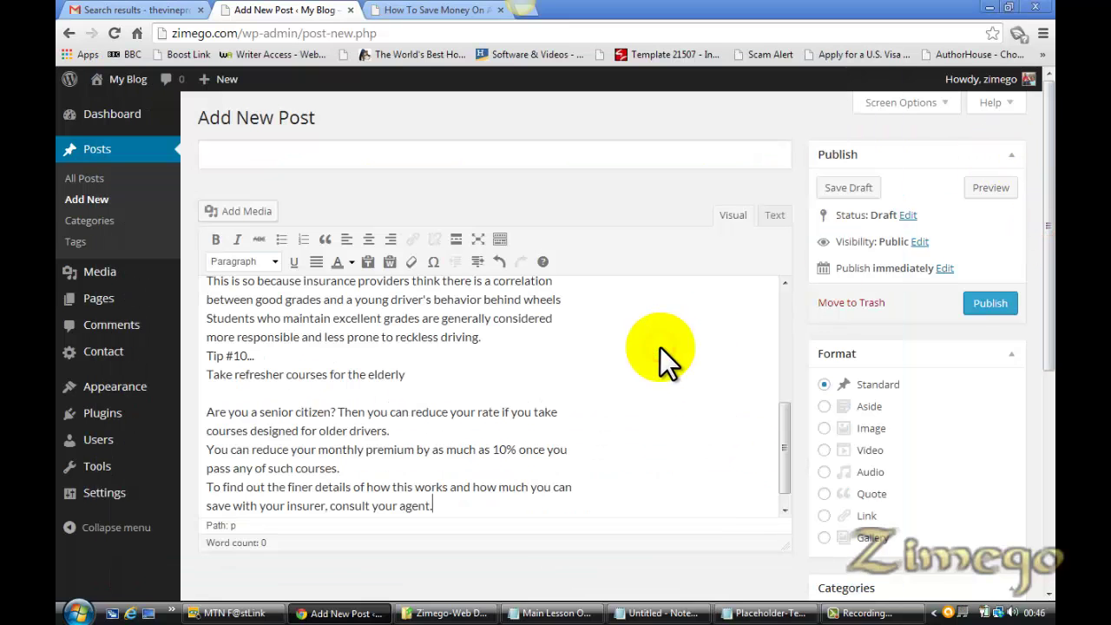
{"action": "left_click_drag", "start_coordinate": [790, 438], "coordinate": [785, 275]}
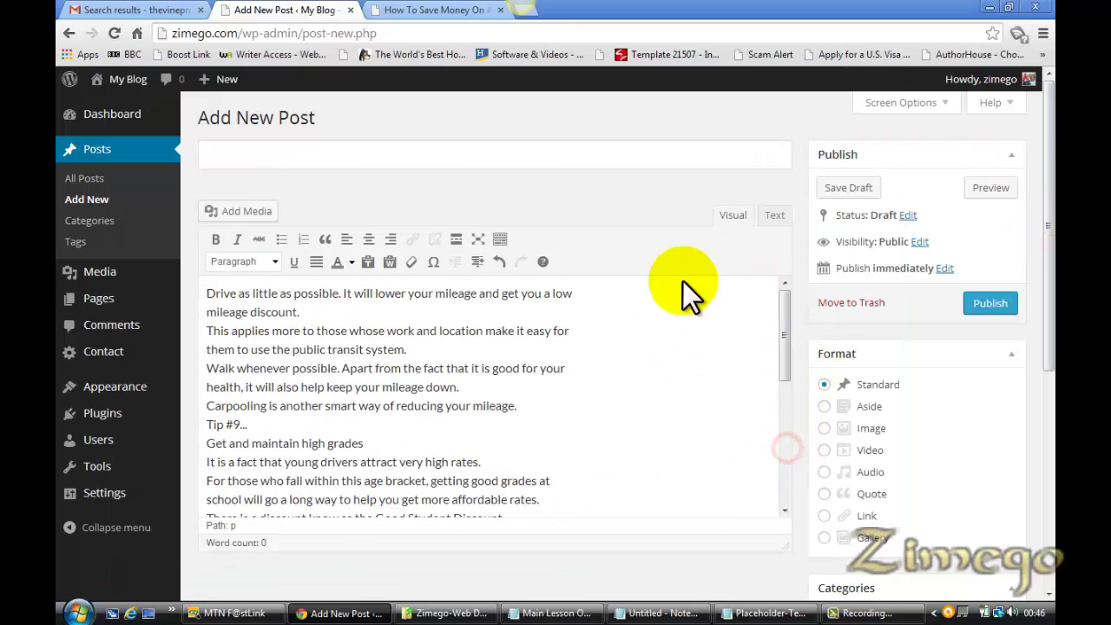
{"action": "left_click", "coordinate": [347, 159]}
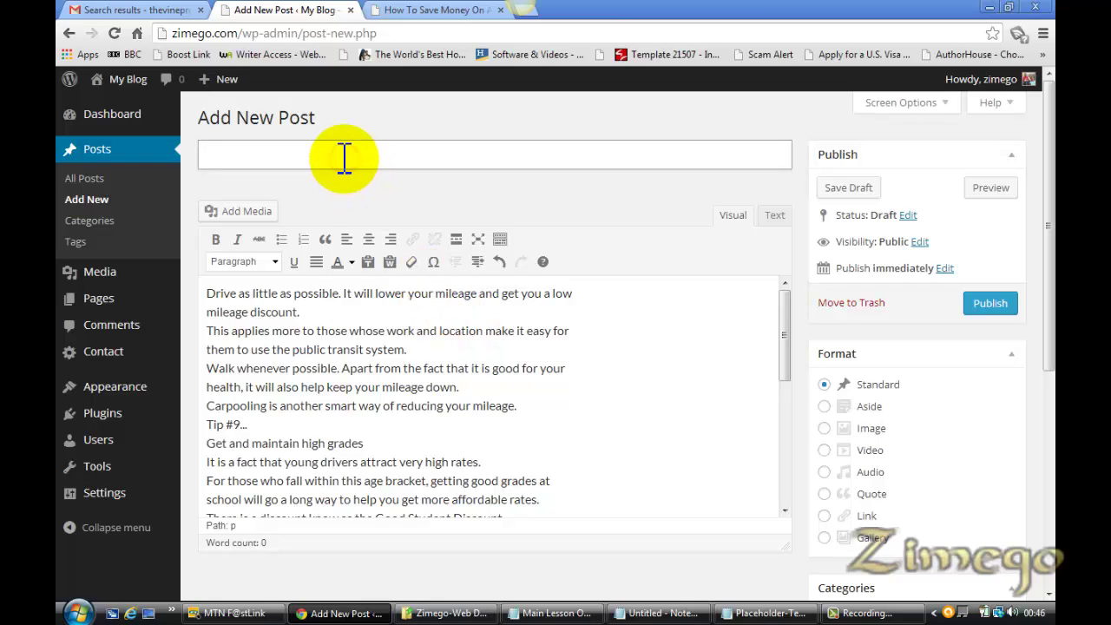
{"action": "type", "text": "Driving Tips That"}
{"action": "key", "text": "BackSpace"}
{"action": "key", "text": "BackSpace"}
{"action": "key", "text": "BackSpace"}
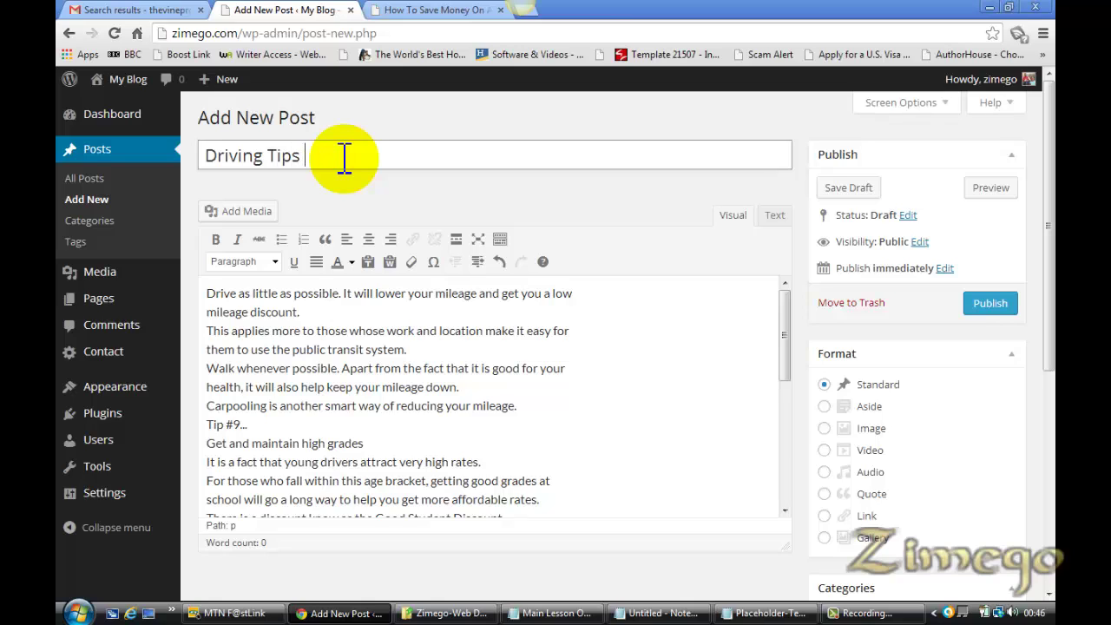
{"action": "type", "text": "For My rReaders"}
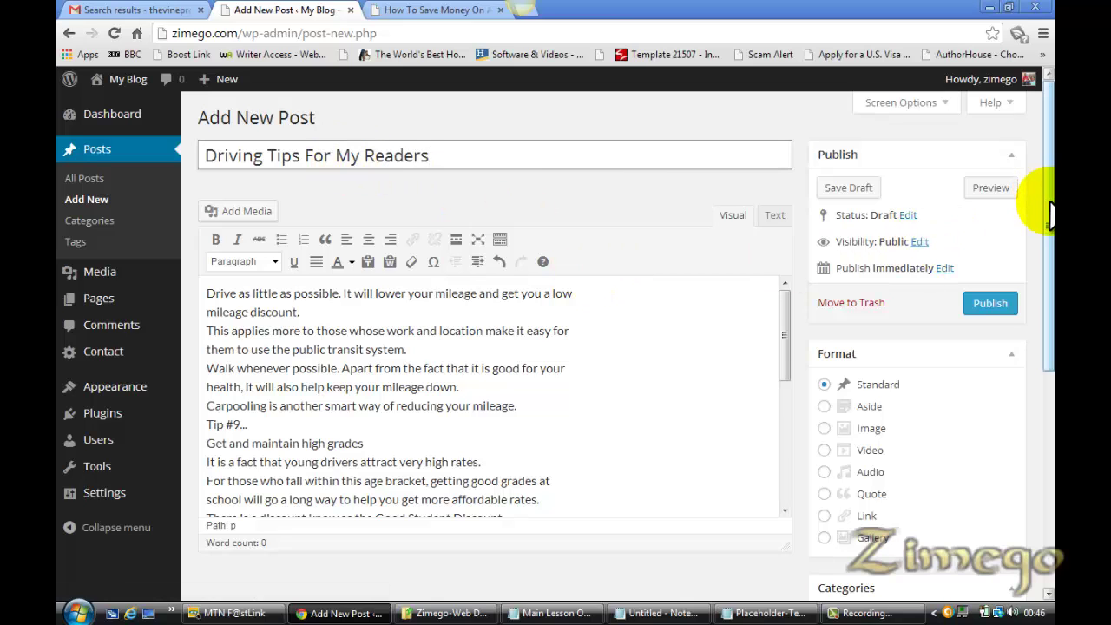
{"action": "left_click_drag", "start_coordinate": [1048, 201], "coordinate": [1051, 354]}
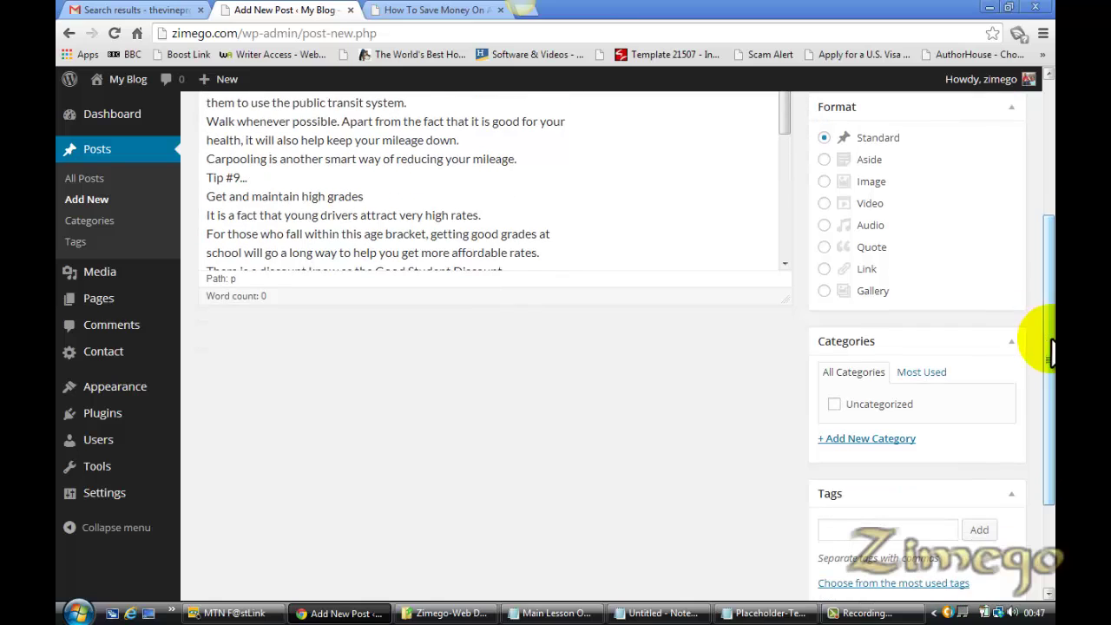
{"action": "scroll", "coordinate": [1052, 397], "scroll_direction": "down", "scroll_amount": 3}
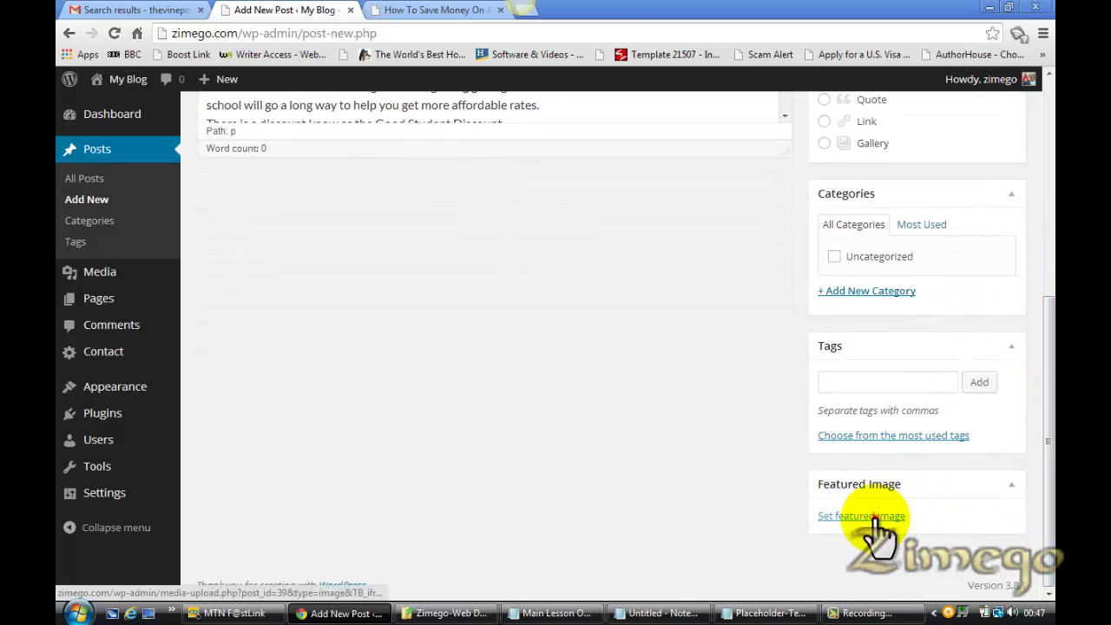
Upload the bigstock tips image, found by searching 'tip', as the post's featured image
{"action": "left_click", "coordinate": [874, 518]}
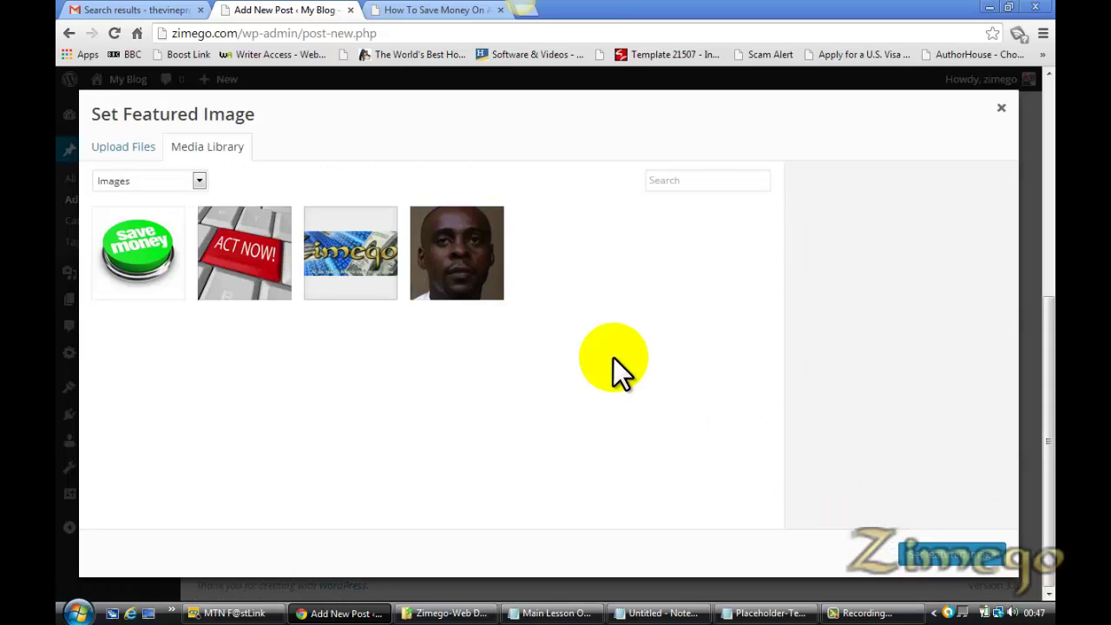
{"action": "left_click", "coordinate": [121, 149]}
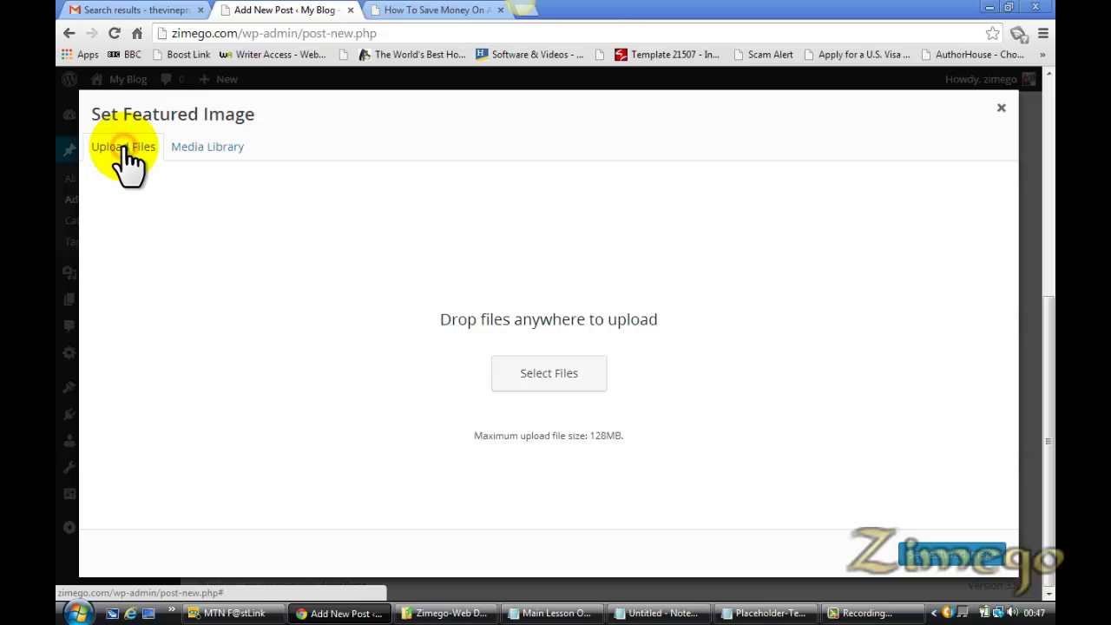
{"action": "left_click", "coordinate": [550, 377]}
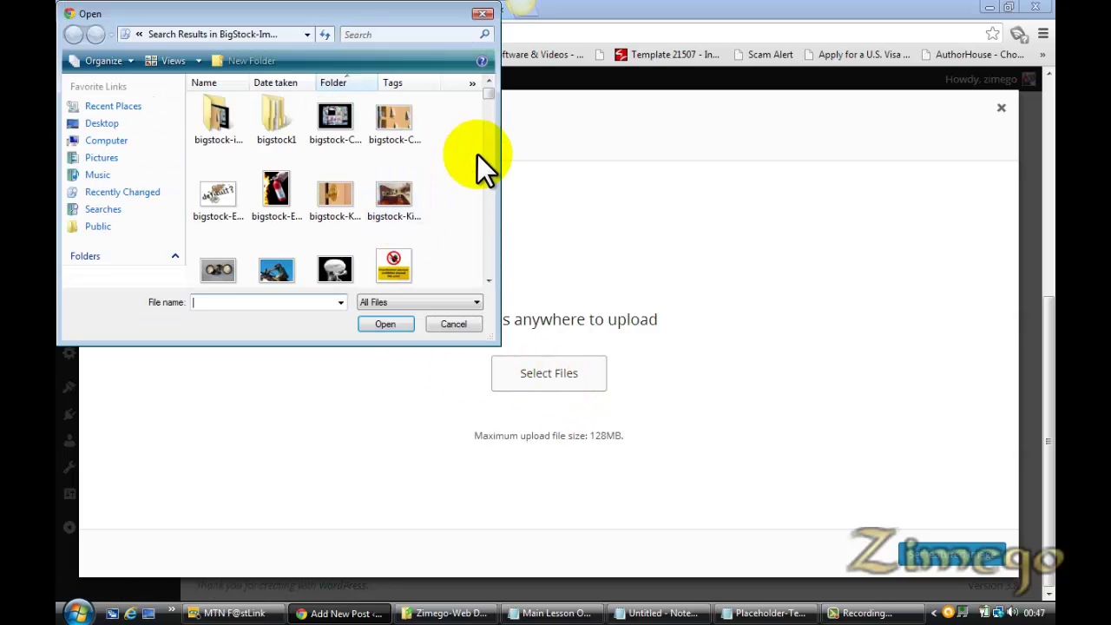
{"action": "left_click", "coordinate": [404, 35]}
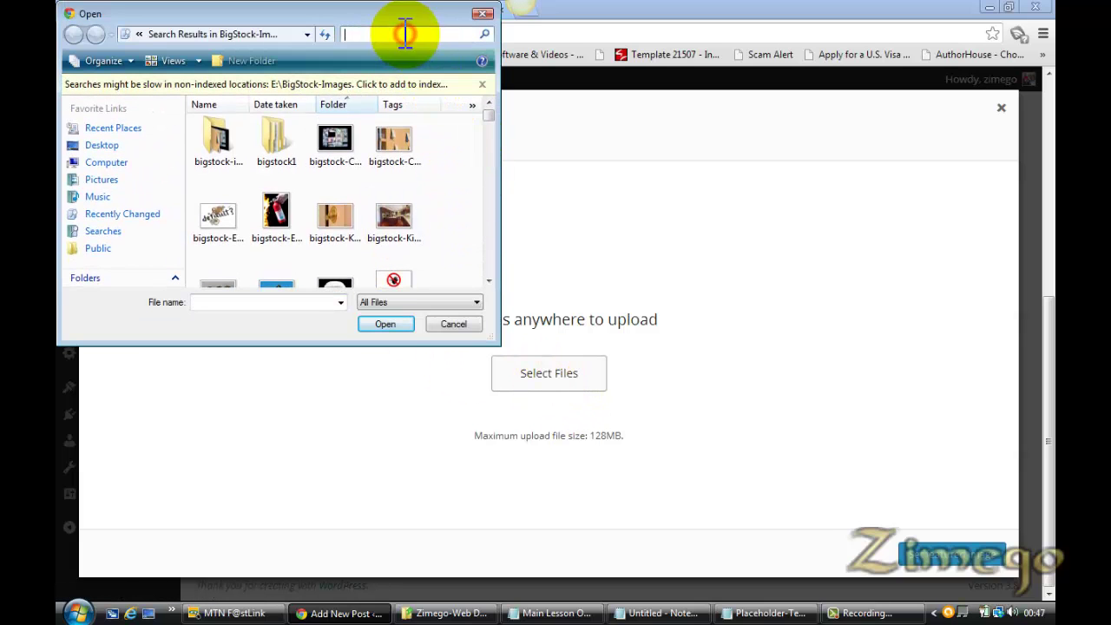
{"action": "type", "text": "tip"}
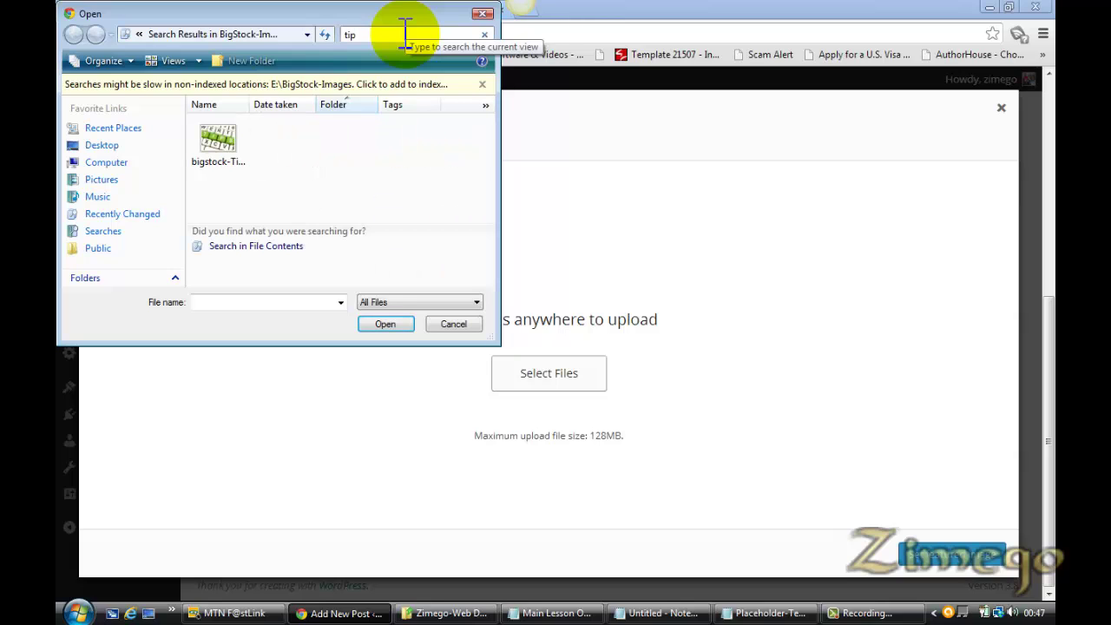
{"action": "double_click", "coordinate": [215, 146]}
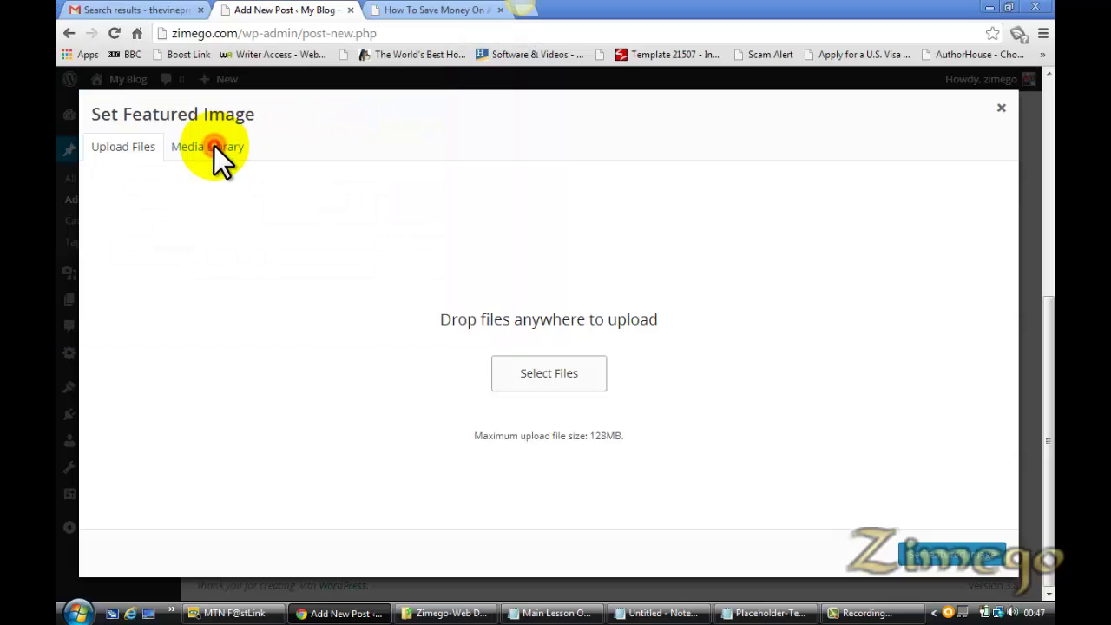
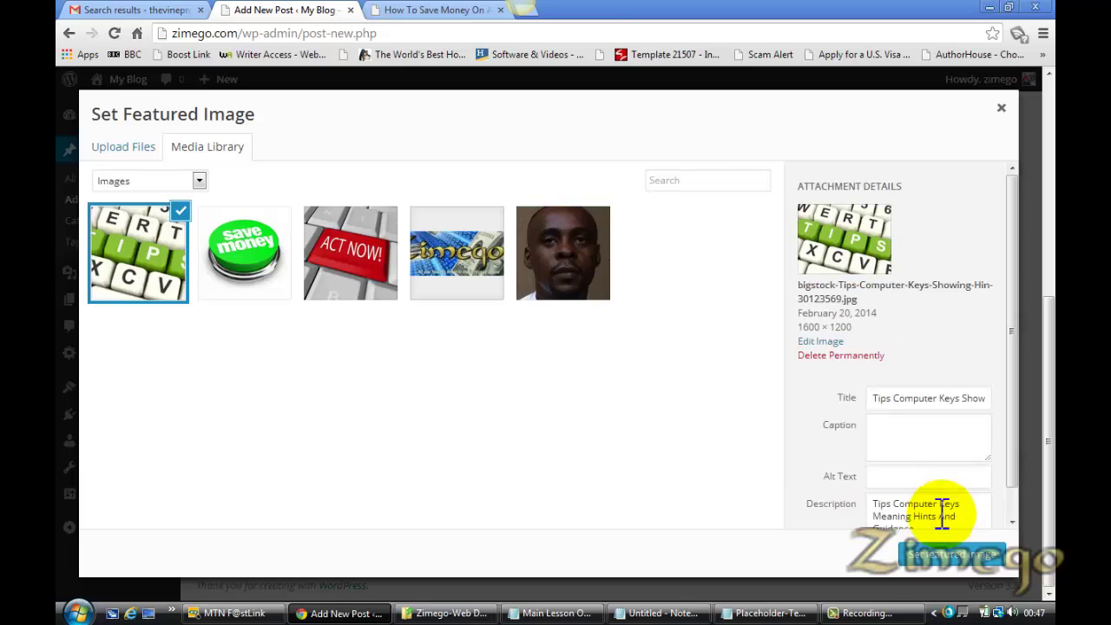
Give the Tips keyboard image the alt text 'driving tips', set it as featured image, and publish
{"action": "left_click", "coordinate": [899, 475]}
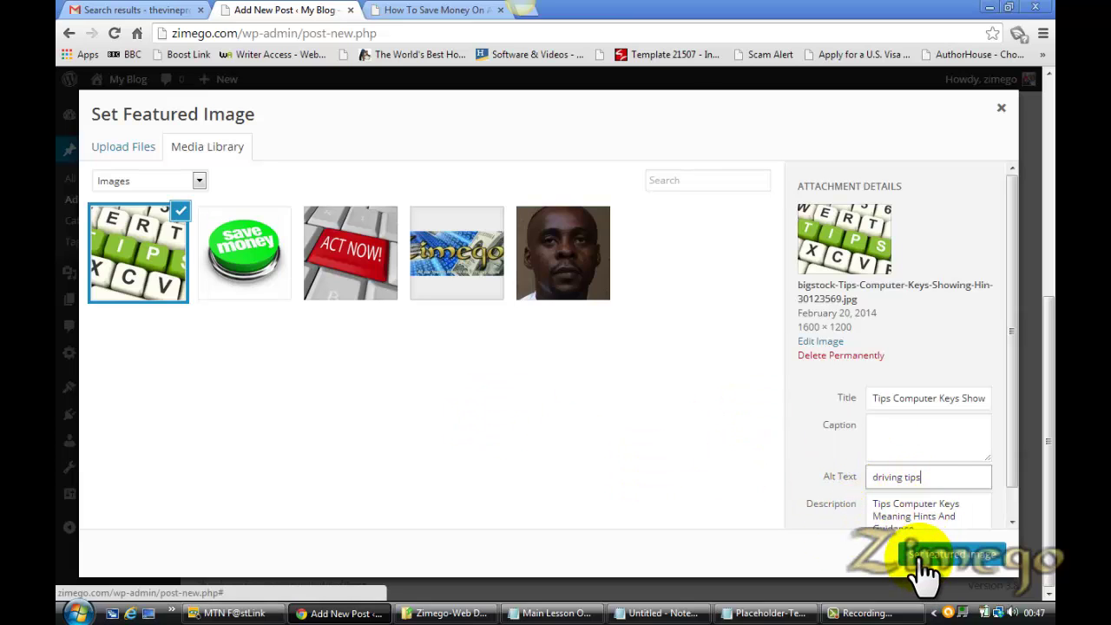
{"action": "left_click", "coordinate": [955, 554]}
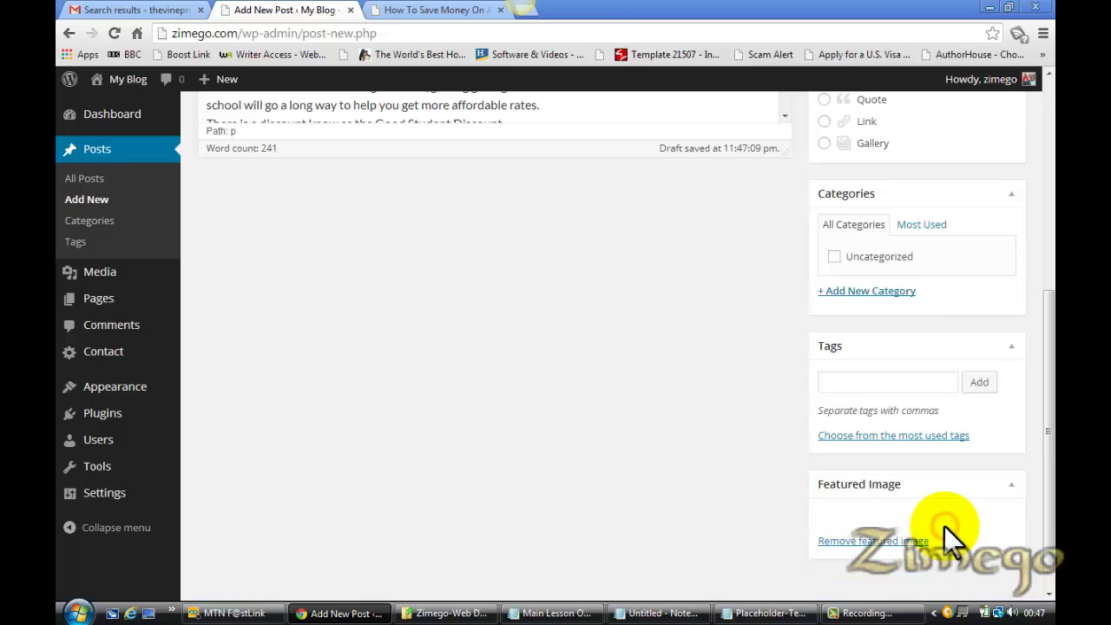
{"action": "left_click_drag", "start_coordinate": [1047, 409], "coordinate": [1040, 239]}
{"action": "left_click", "coordinate": [998, 257]}
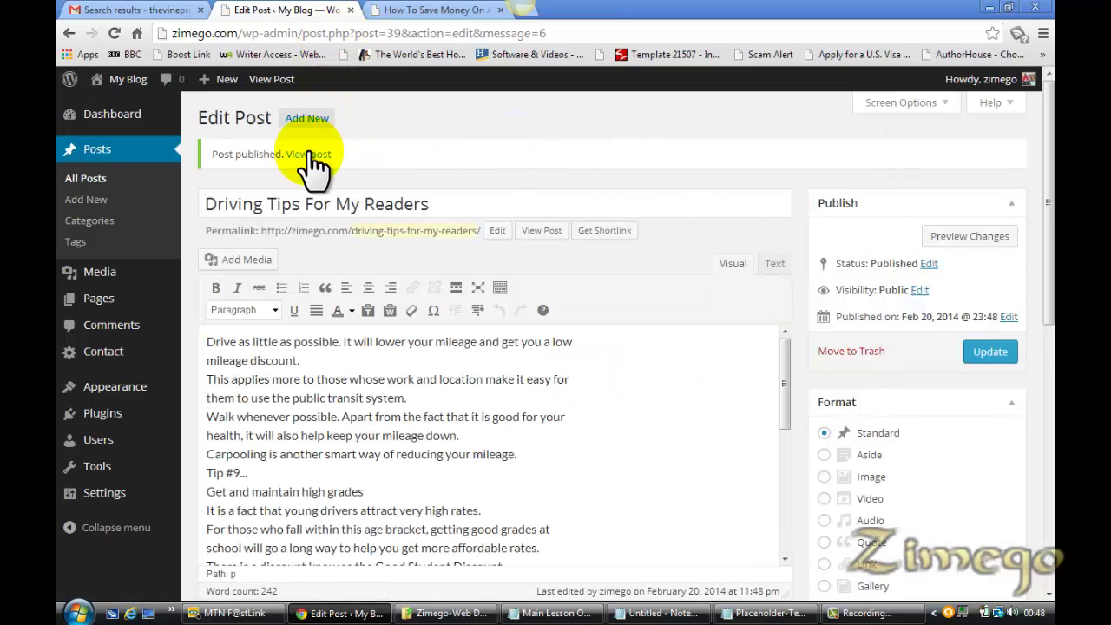
Open the live post in a new tab and close the How To Save Money auto-insurance tab
{"action": "right_click", "coordinate": [306, 154]}
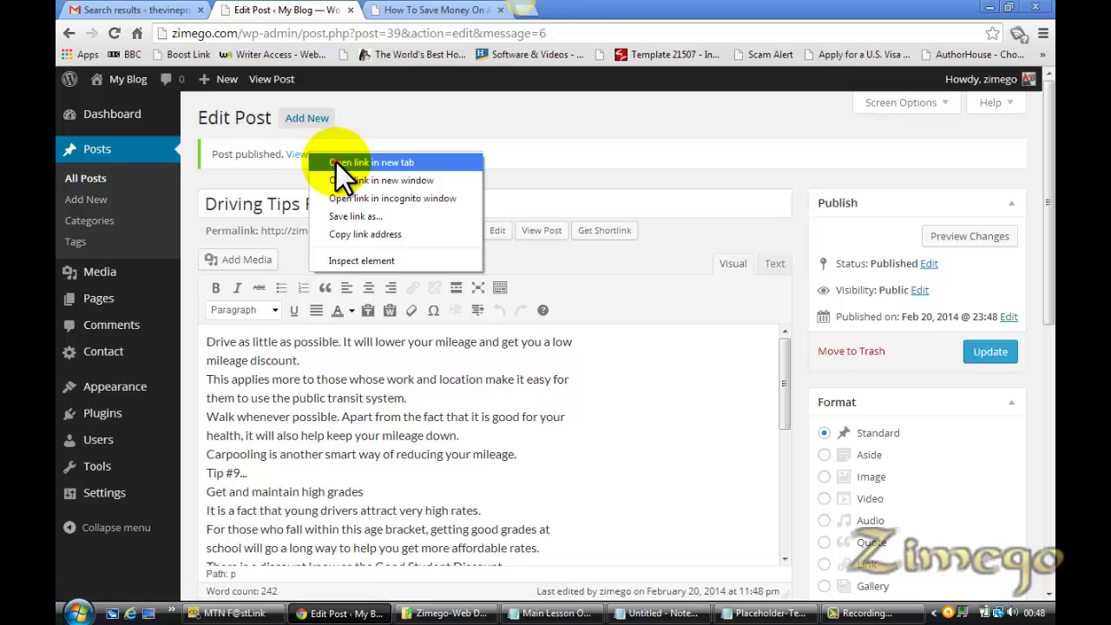
{"action": "left_click", "coordinate": [339, 163]}
{"action": "left_click", "coordinate": [452, 8]}
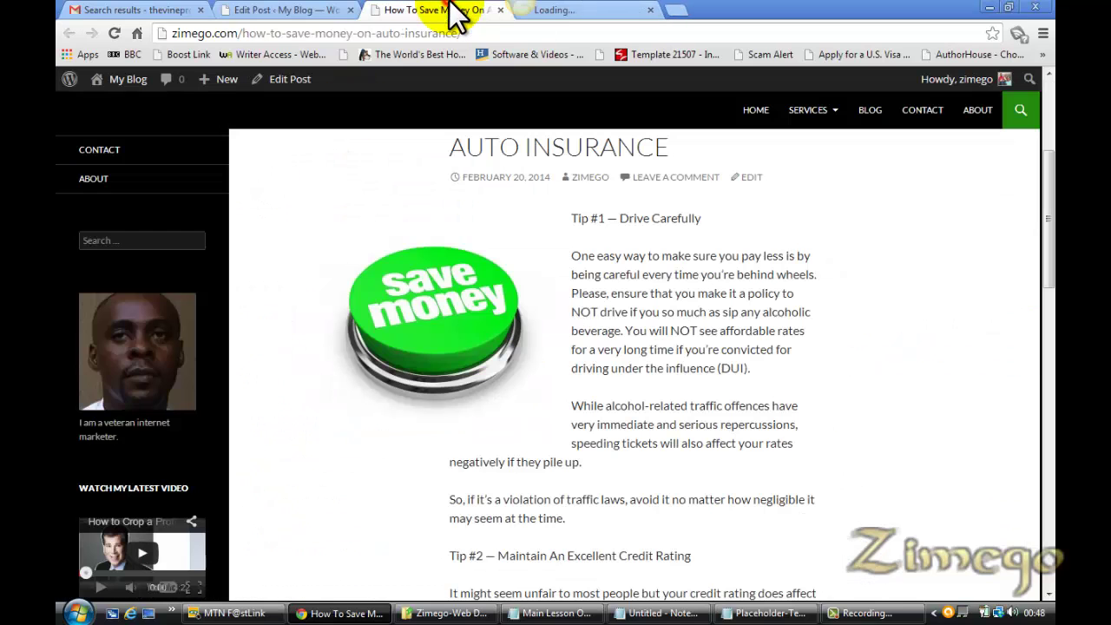
{"action": "left_click", "coordinate": [499, 11]}
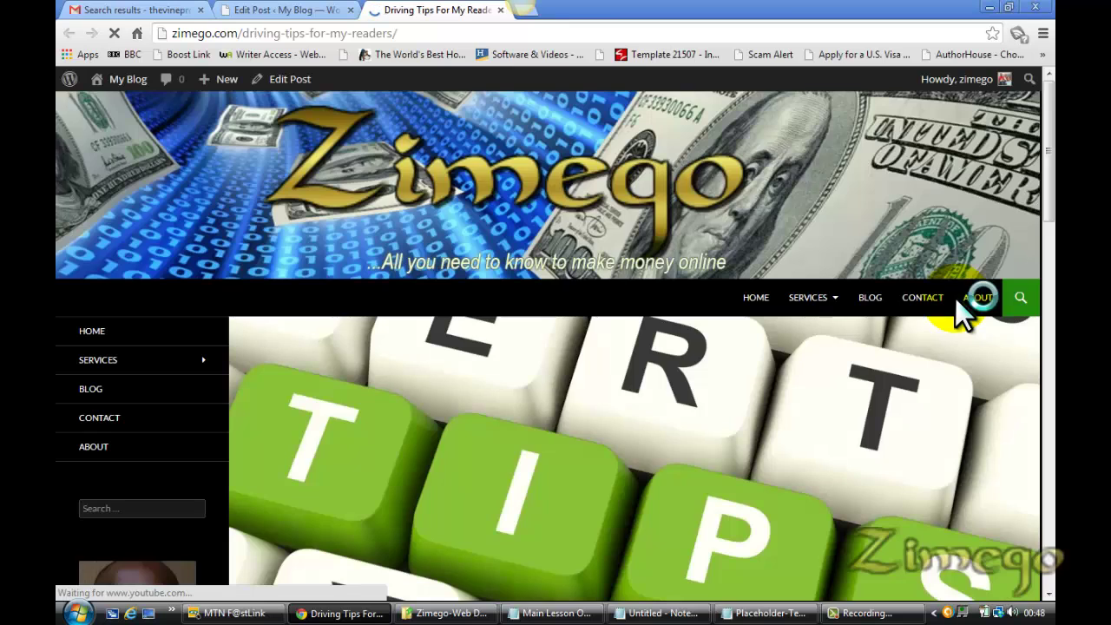
Scroll through the live Driving Tips post to check the featured image and text
{"action": "scroll", "coordinate": [1048, 187], "scroll_direction": "down", "scroll_amount": 2}
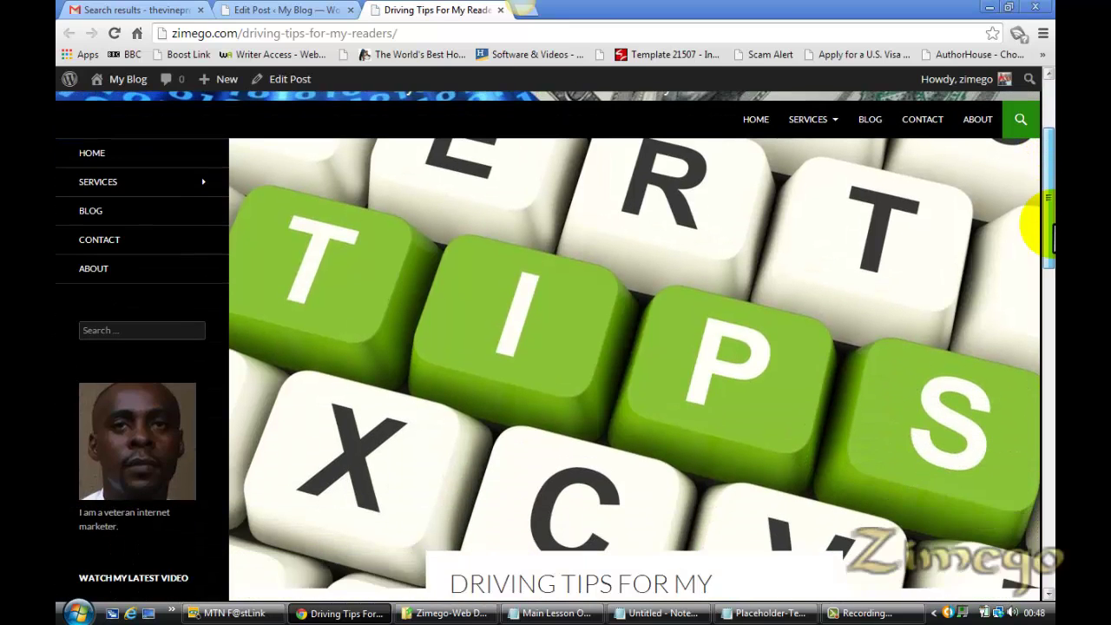
{"action": "scroll", "coordinate": [1030, 211], "scroll_direction": "up", "scroll_amount": 1}
{"action": "scroll", "coordinate": [1048, 226], "scroll_direction": "down", "scroll_amount": 2}
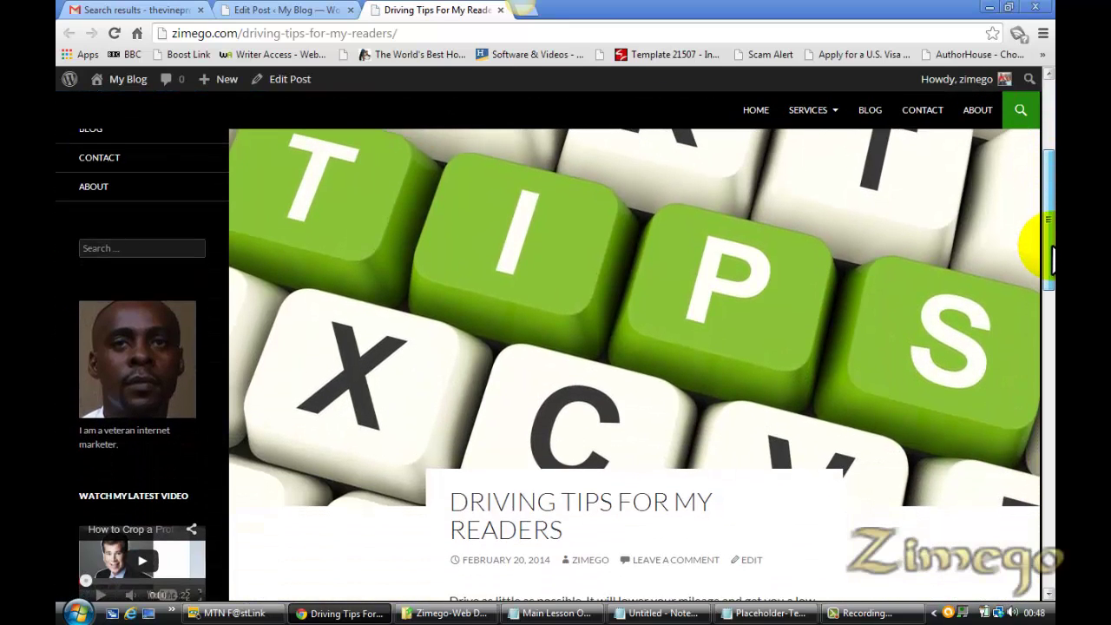
{"action": "scroll", "coordinate": [1046, 213], "scroll_direction": "up", "scroll_amount": 2}
{"action": "left_click_drag", "start_coordinate": [1046, 213], "coordinate": [1046, 365]}
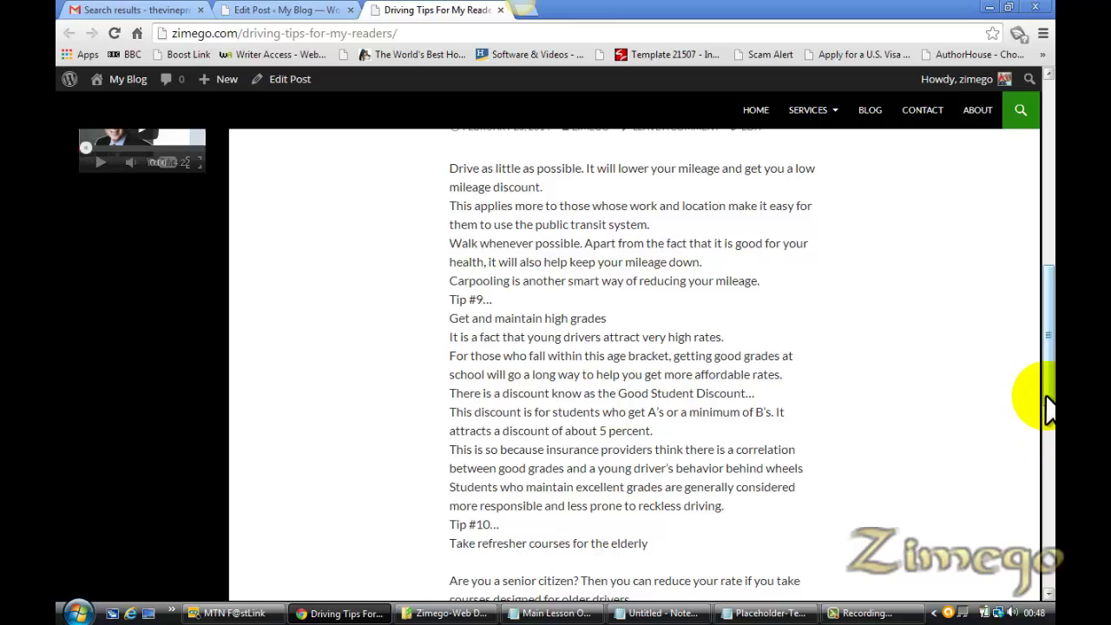
{"action": "left_click_drag", "start_coordinate": [1047, 396], "coordinate": [1047, 434]}
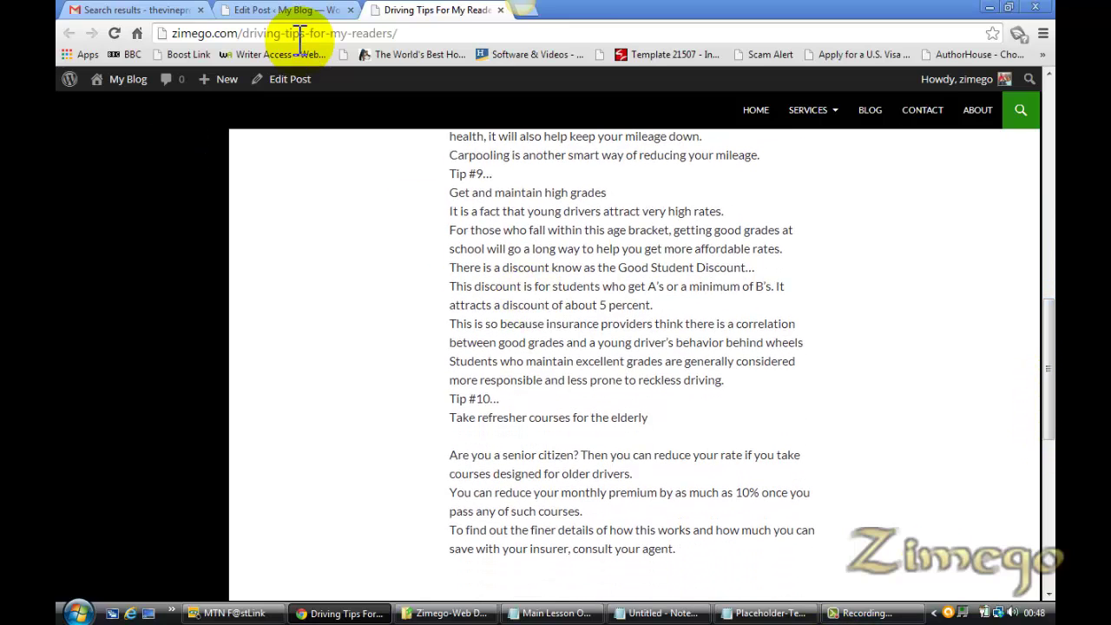
Back in the editor, insert an empty paragraph after the sentence ending 'percent.'
{"action": "left_click", "coordinate": [279, 9]}
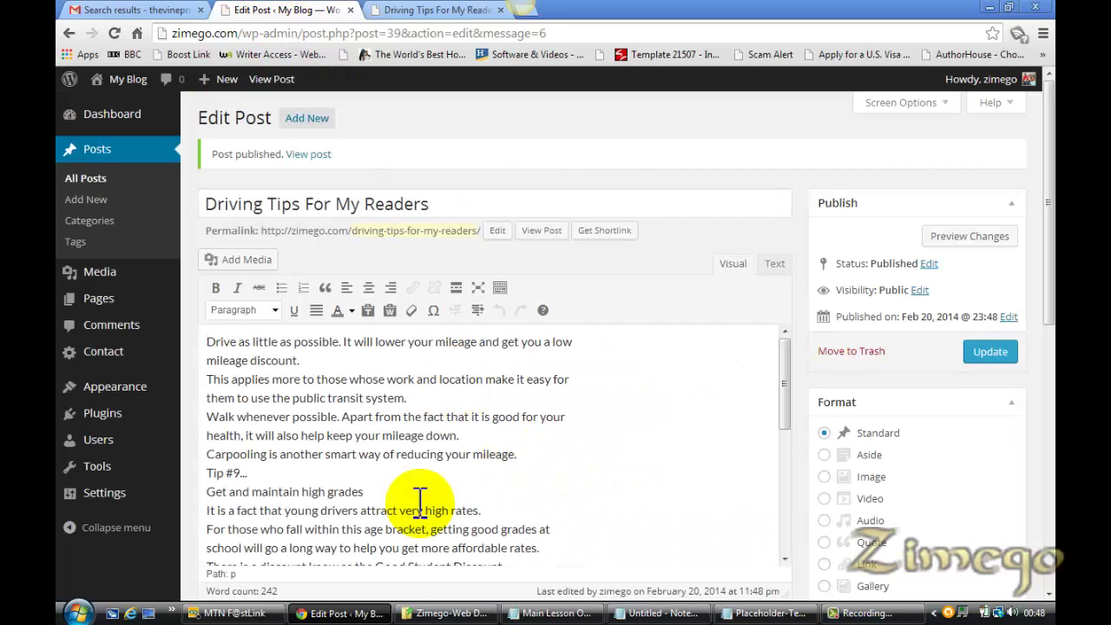
{"action": "left_click_drag", "start_coordinate": [784, 401], "coordinate": [784, 479]}
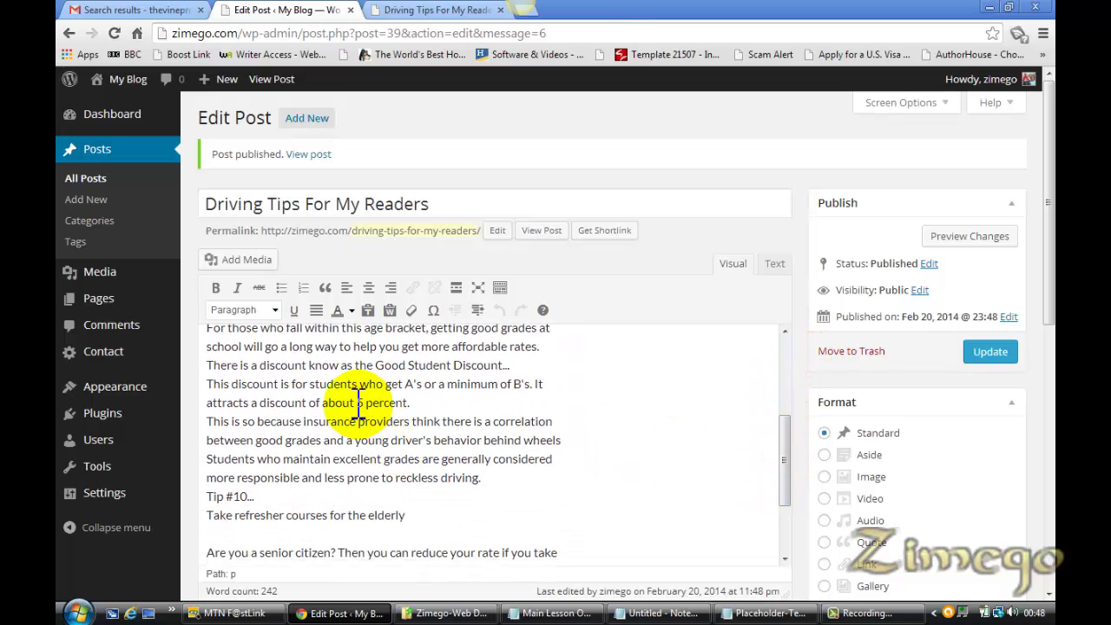
{"action": "left_click", "coordinate": [418, 406]}
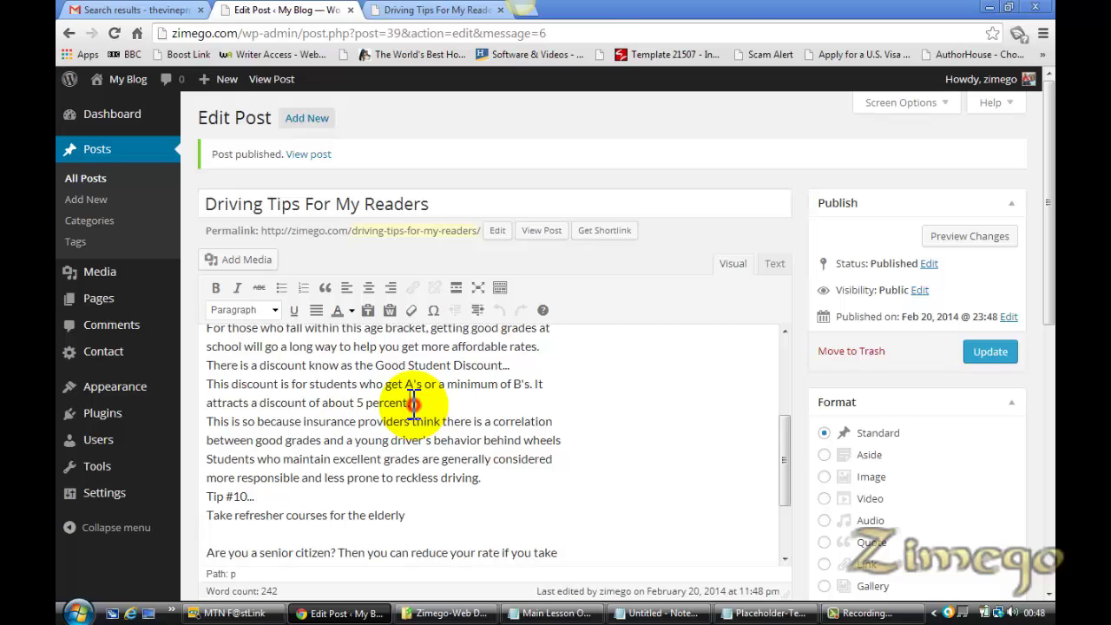
{"action": "key", "text": "Return"}
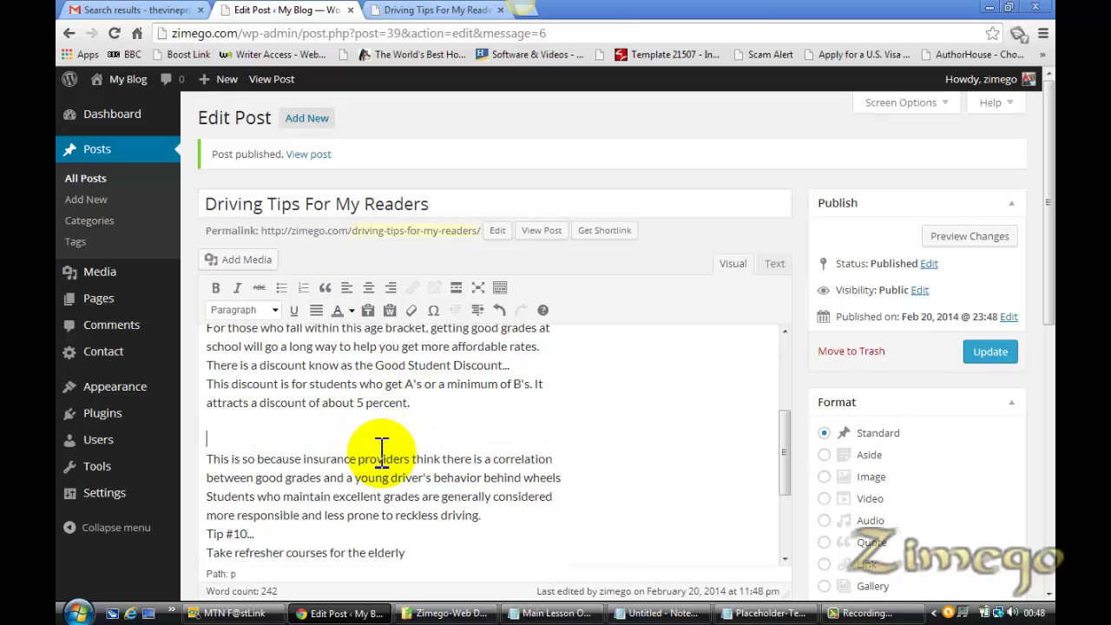
{"action": "left_click", "coordinate": [206, 459]}
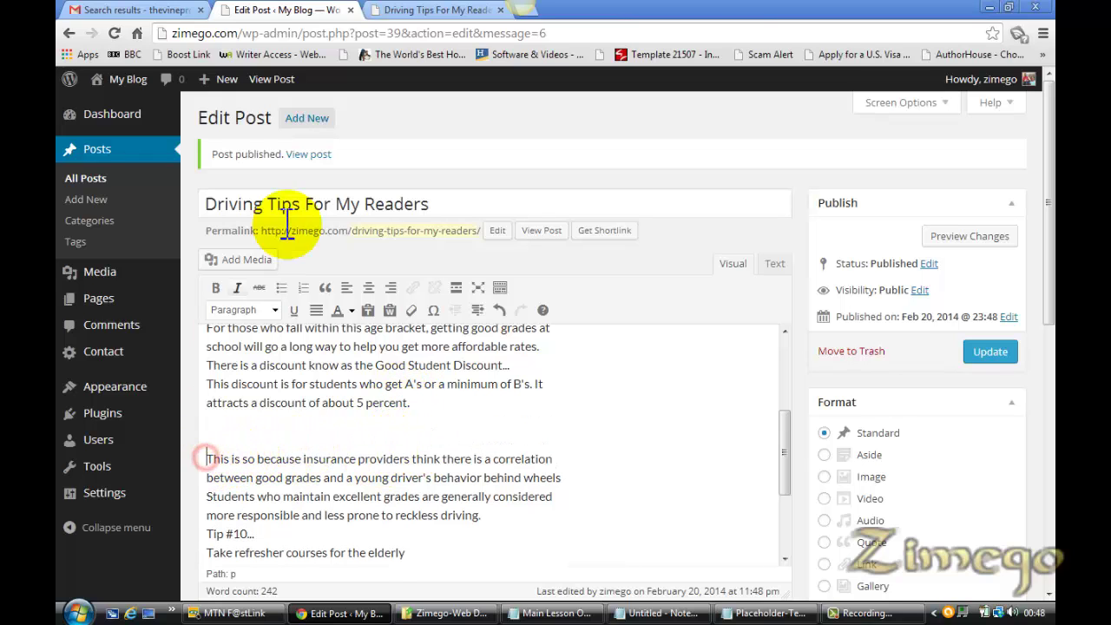
Upload Blog post-2.jpg from Desktop > Zimego-Web Design > Images through Add Media
{"action": "left_click", "coordinate": [243, 258]}
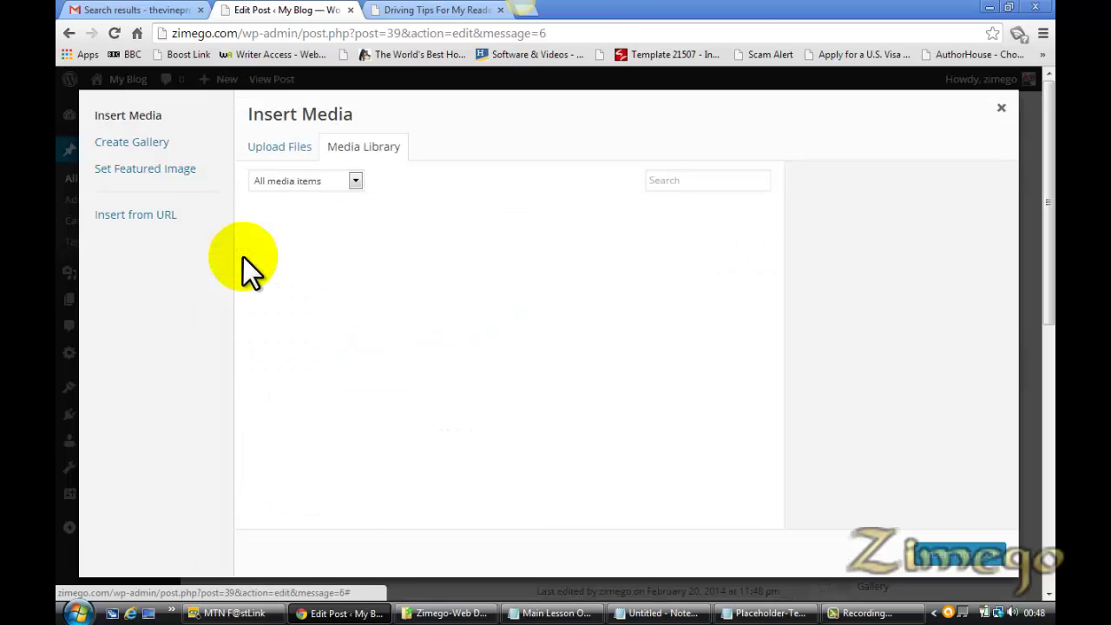
{"action": "left_click", "coordinate": [271, 148]}
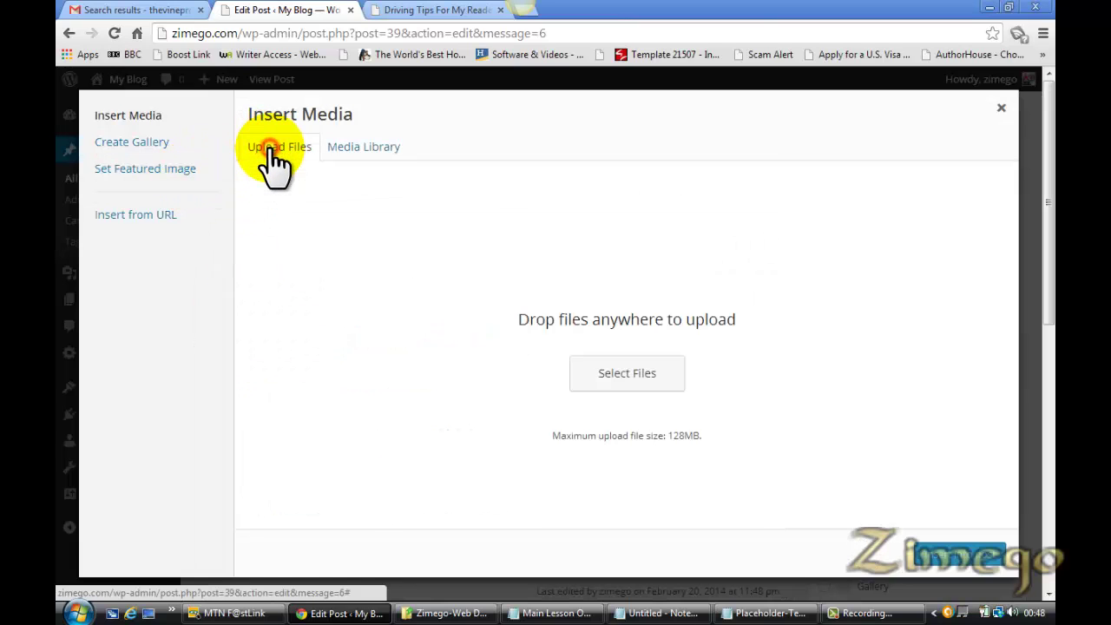
{"action": "left_click", "coordinate": [629, 376]}
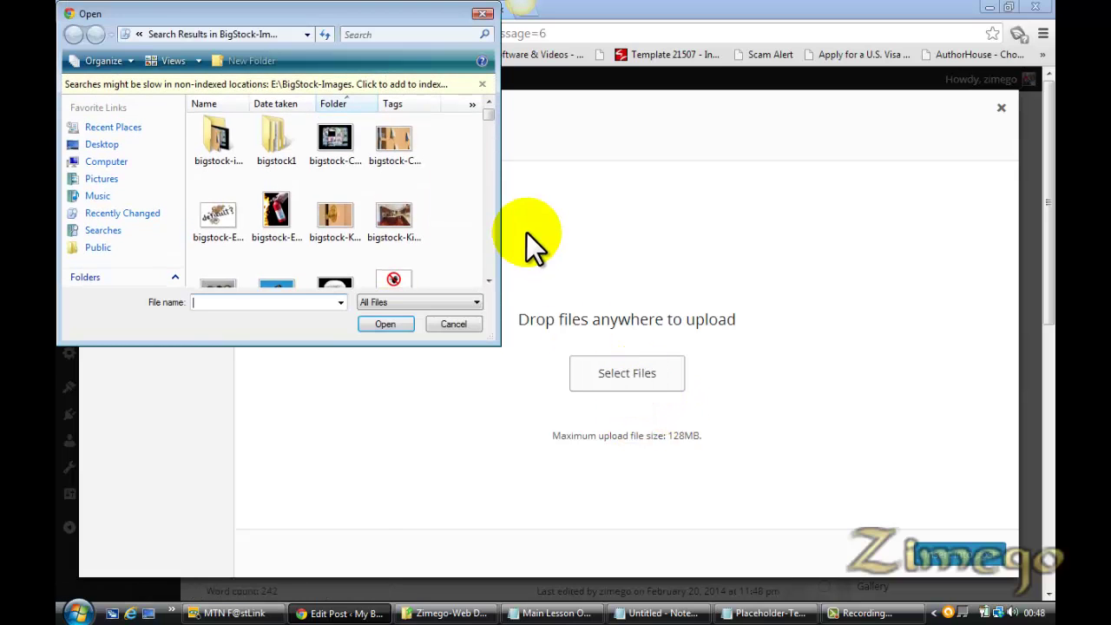
{"action": "left_click", "coordinate": [104, 146]}
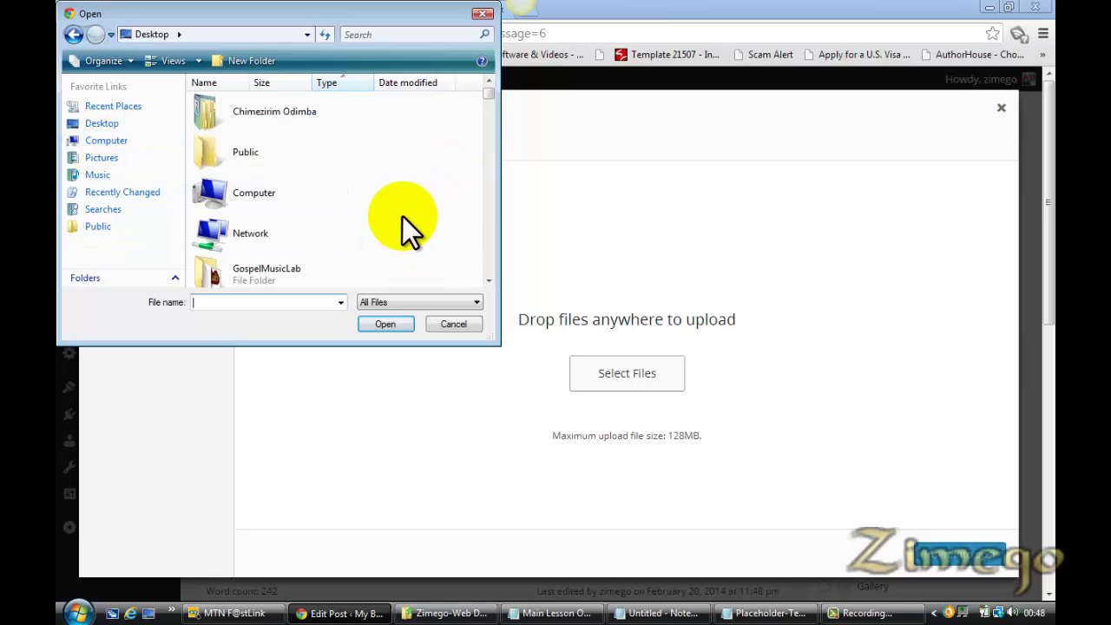
{"action": "left_click_drag", "start_coordinate": [489, 95], "coordinate": [484, 124]}
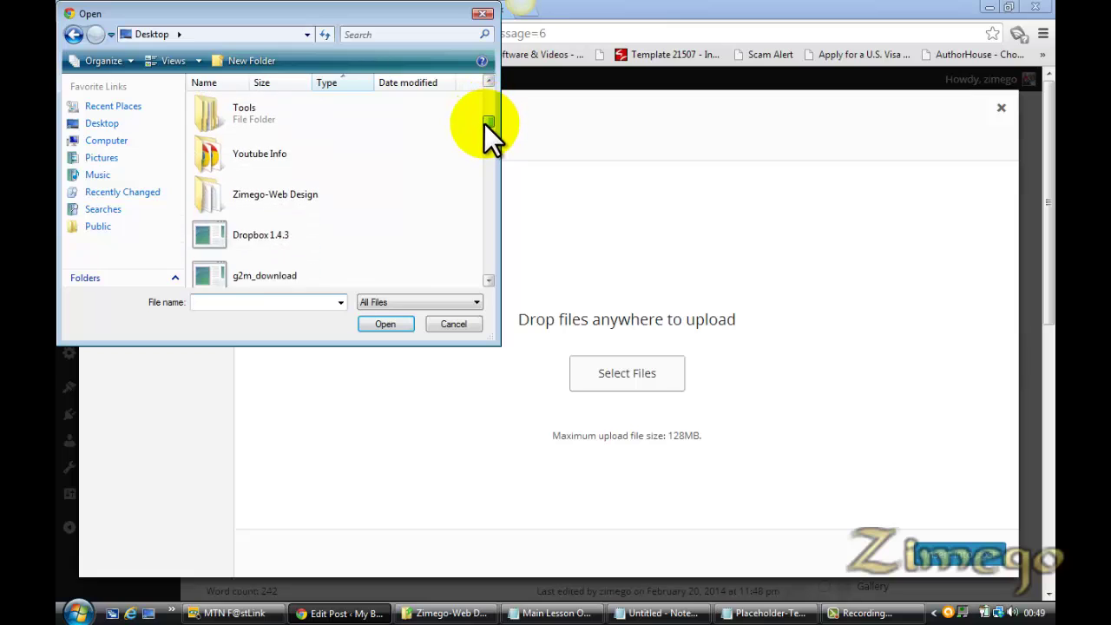
{"action": "left_click", "coordinate": [265, 179]}
{"action": "double_click", "coordinate": [265, 178]}
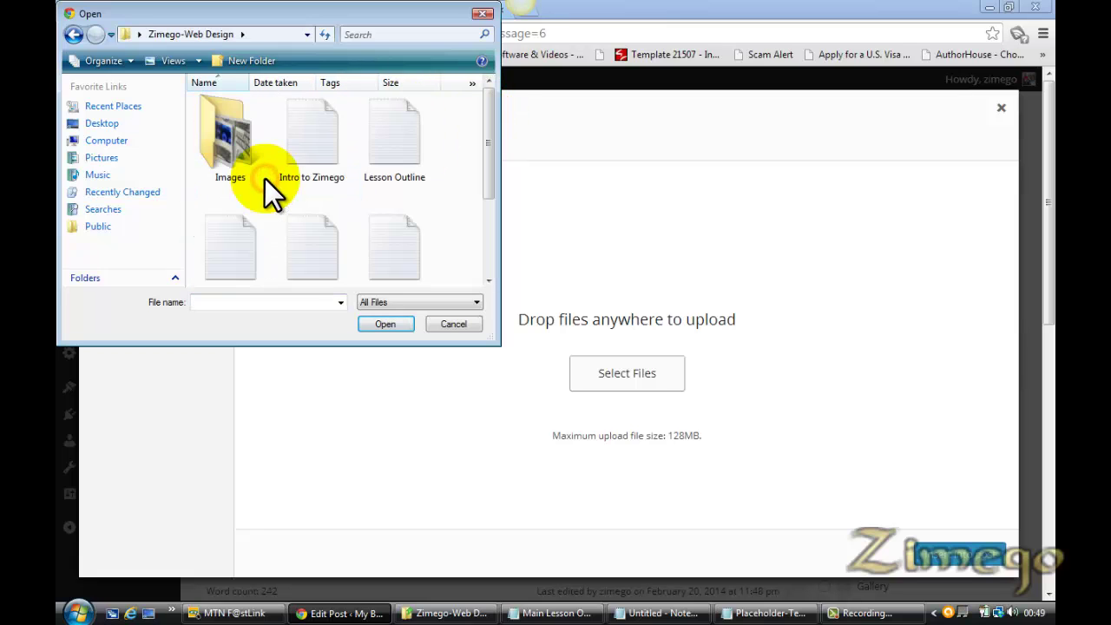
{"action": "double_click", "coordinate": [237, 159]}
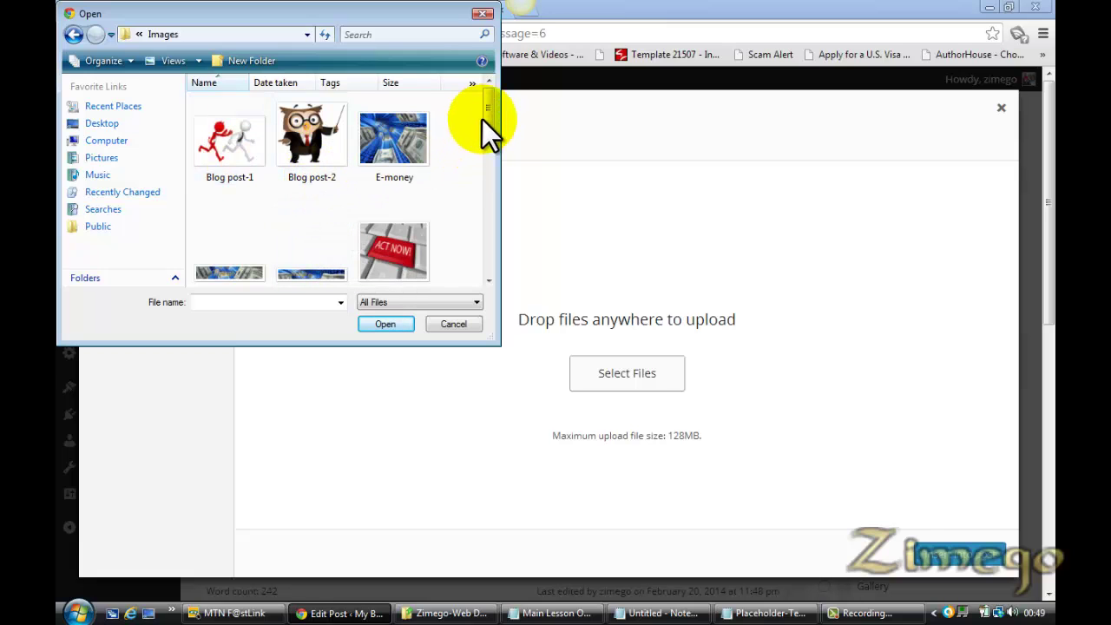
{"action": "mouse_move", "coordinate": [492, 108]}
{"action": "left_mouse_down"}
{"action": "mouse_move", "coordinate": [489, 273]}
{"action": "mouse_move", "coordinate": [481, 97]}
{"action": "left_mouse_up"}
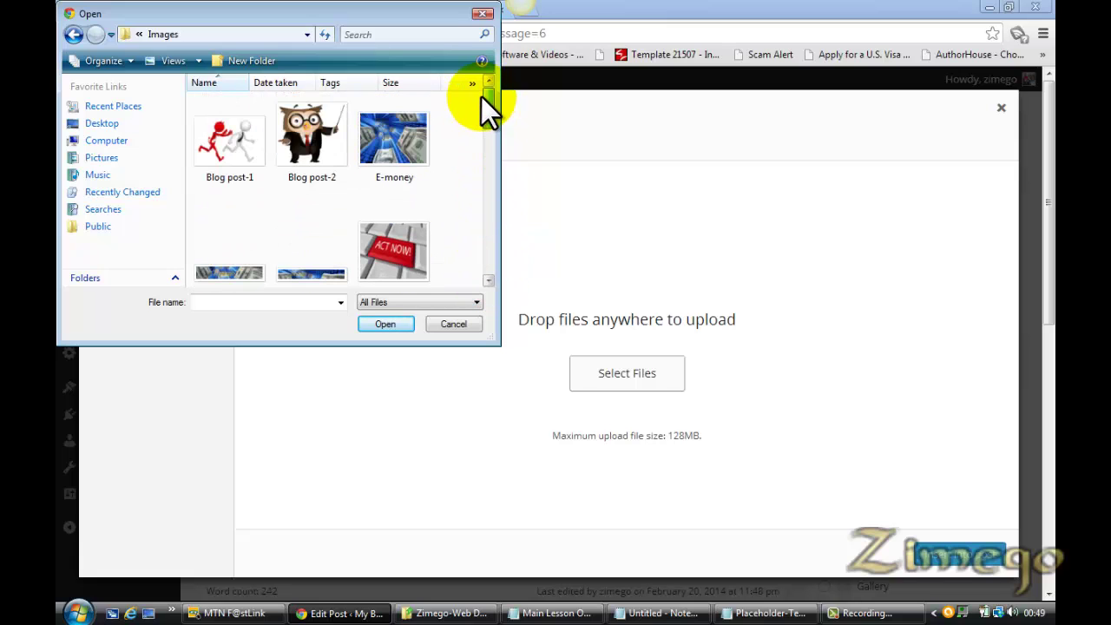
{"action": "double_click", "coordinate": [295, 130]}
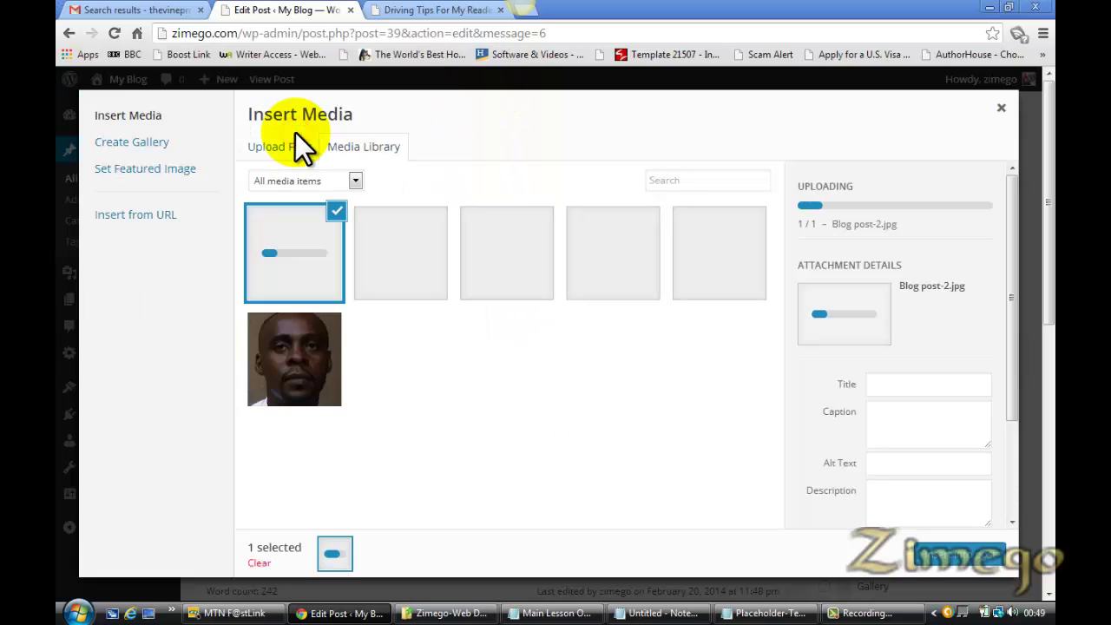
Open bigstockphoto.com in a new tab and open Downloaded Images from the account menu in another tab
{"action": "left_click", "coordinate": [528, 10]}
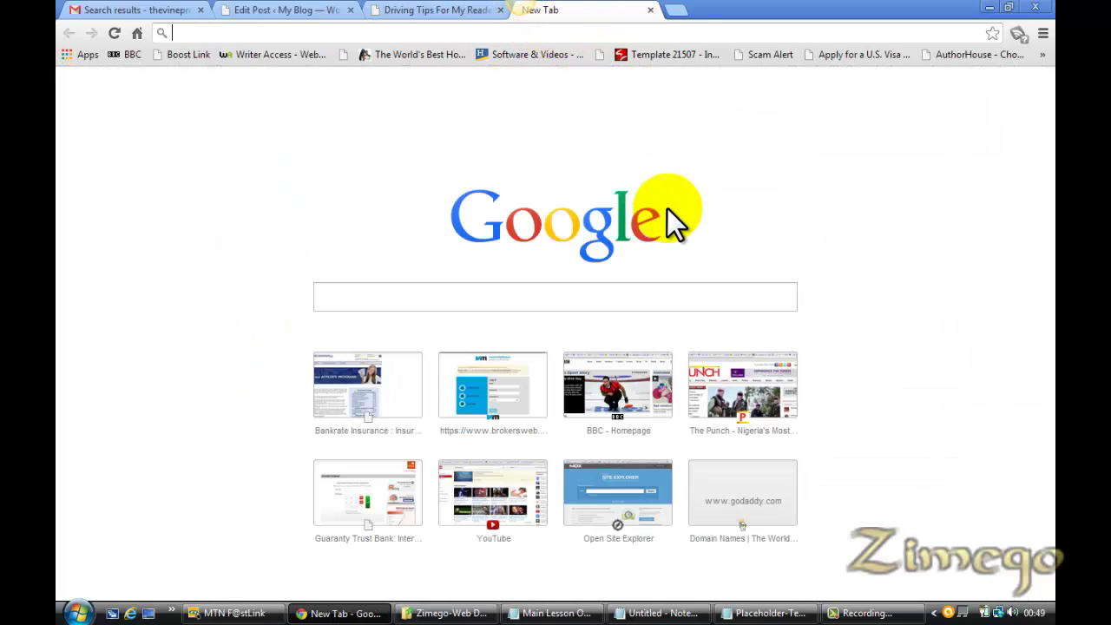
{"action": "type", "text": "Bigstockphoto.com"}
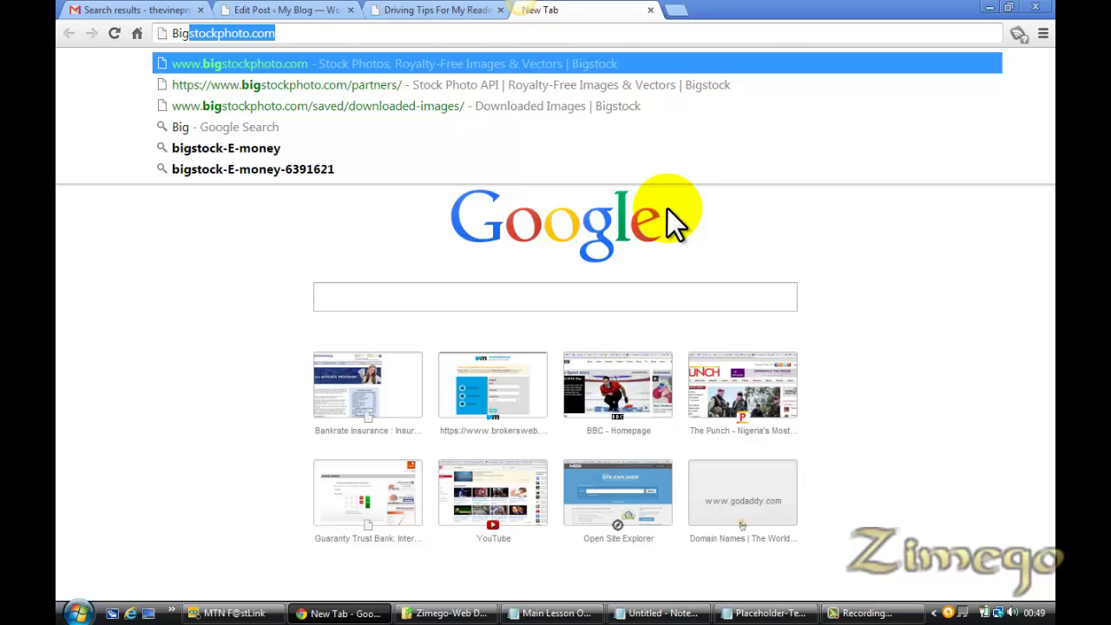
{"action": "key", "text": "Return"}
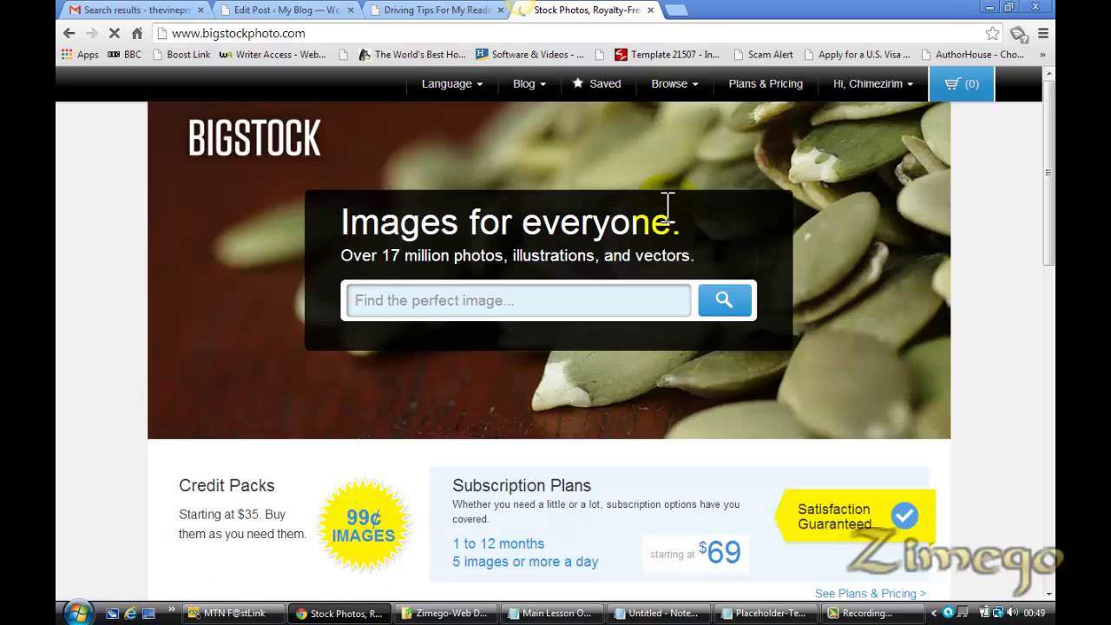
{"action": "left_click", "coordinate": [875, 83]}
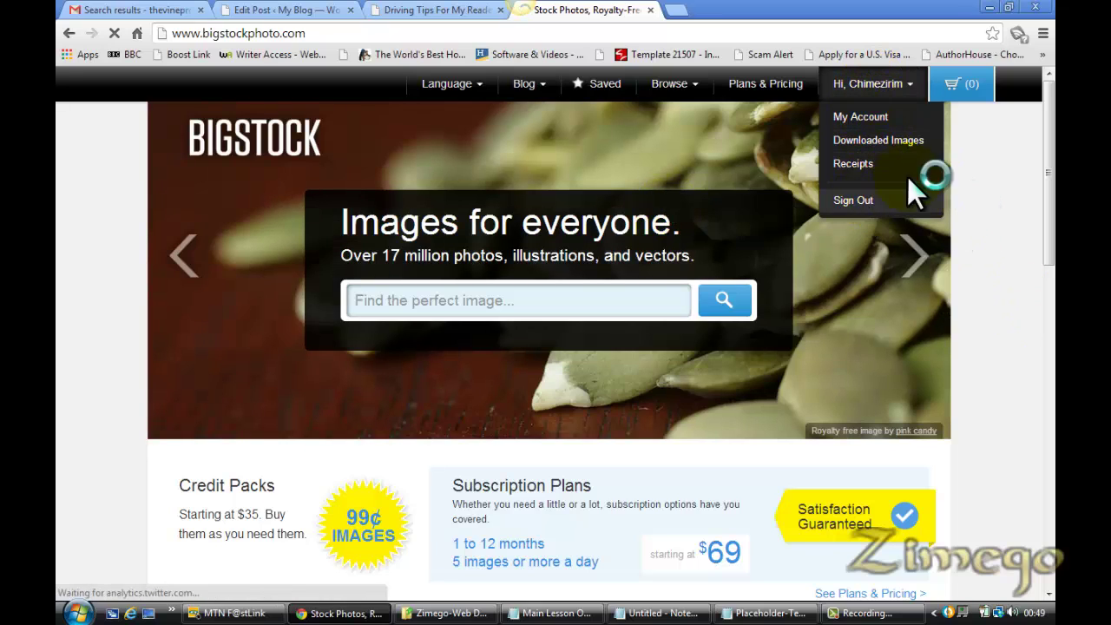
{"action": "right_click", "coordinate": [885, 146]}
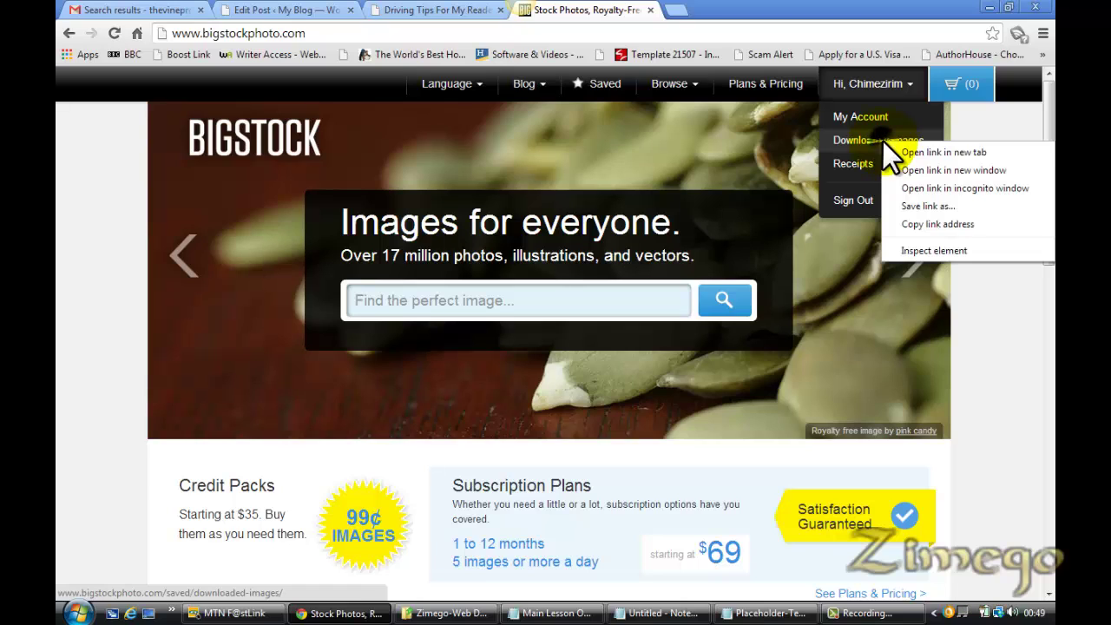
{"action": "left_click", "coordinate": [912, 146]}
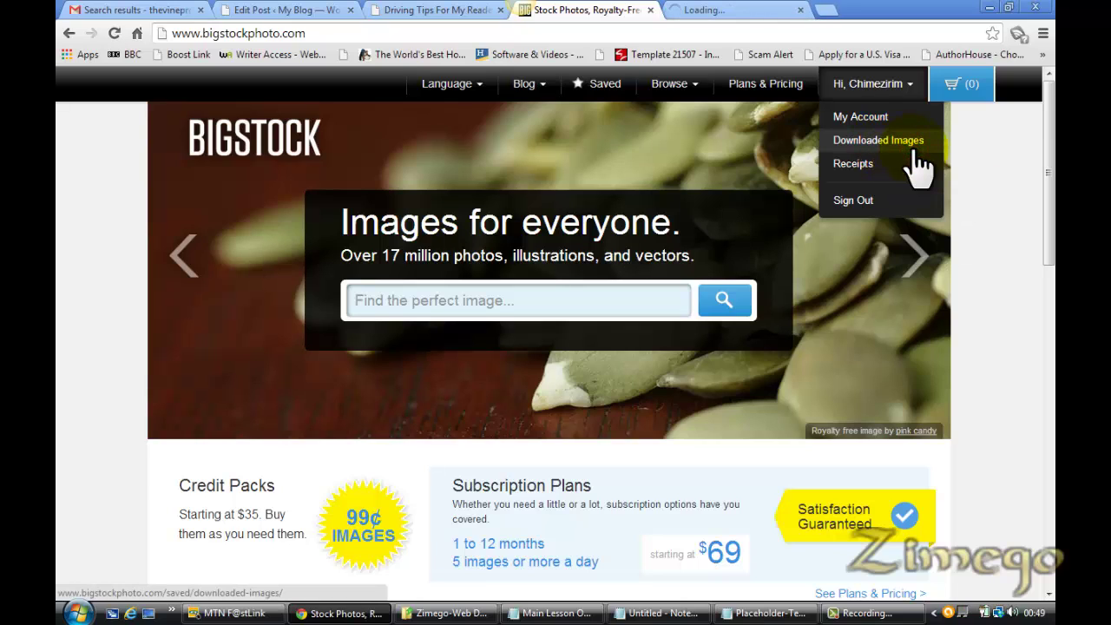
{"action": "mouse_move", "coordinate": [1046, 158]}
{"action": "left_mouse_down"}
{"action": "mouse_move", "coordinate": [1048, 291]}
{"action": "mouse_move", "coordinate": [1039, 156]}
{"action": "left_mouse_up"}
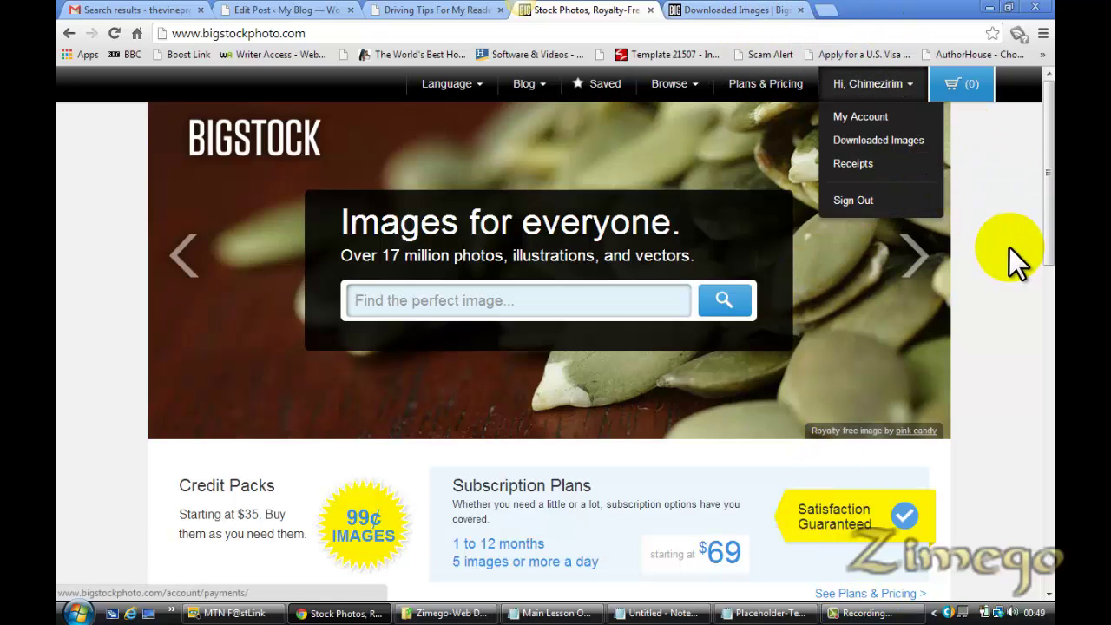
Review the downloaded images, close that tab, and scroll down to Bigstock's free-trial offers
{"action": "left_click", "coordinate": [744, 11]}
{"action": "left_click_drag", "start_coordinate": [1049, 122], "coordinate": [1050, 95]}
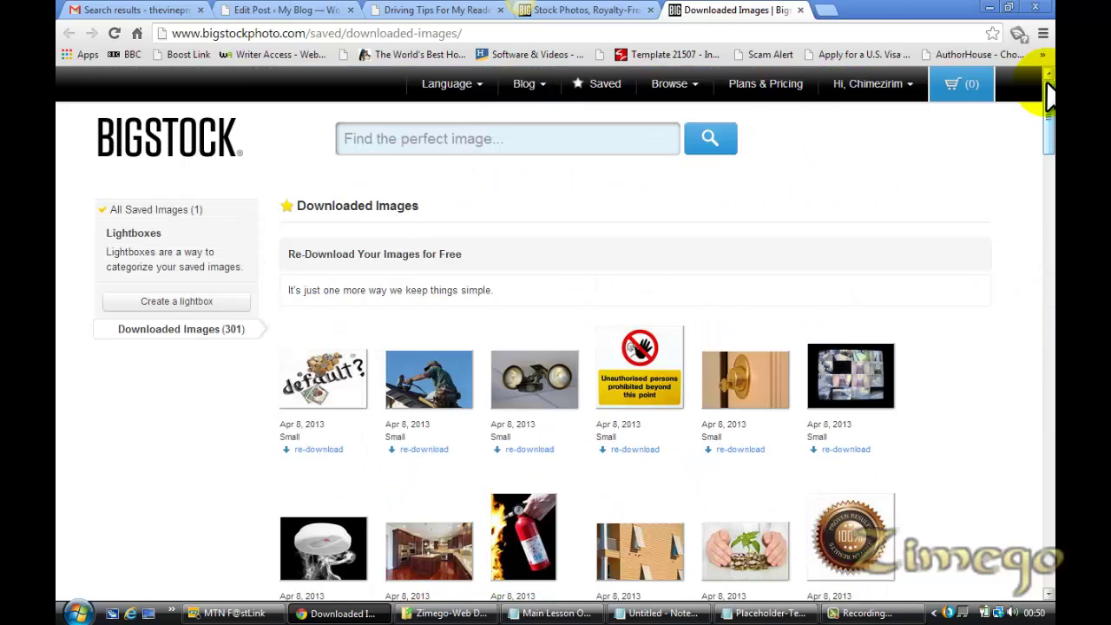
{"action": "left_click", "coordinate": [799, 10]}
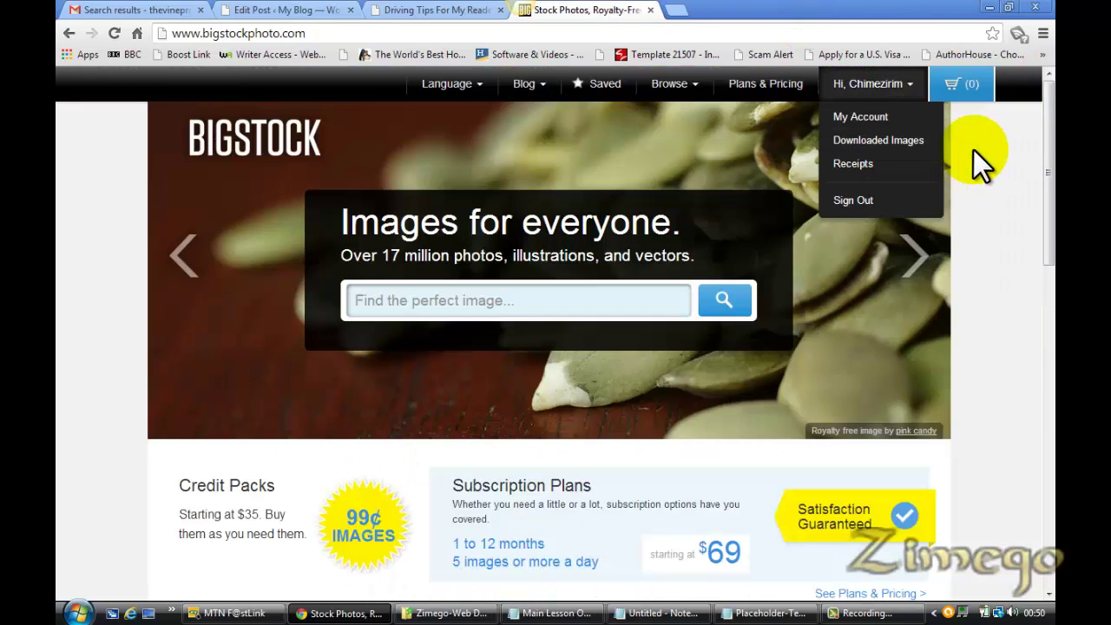
{"action": "mouse_move", "coordinate": [894, 91]}
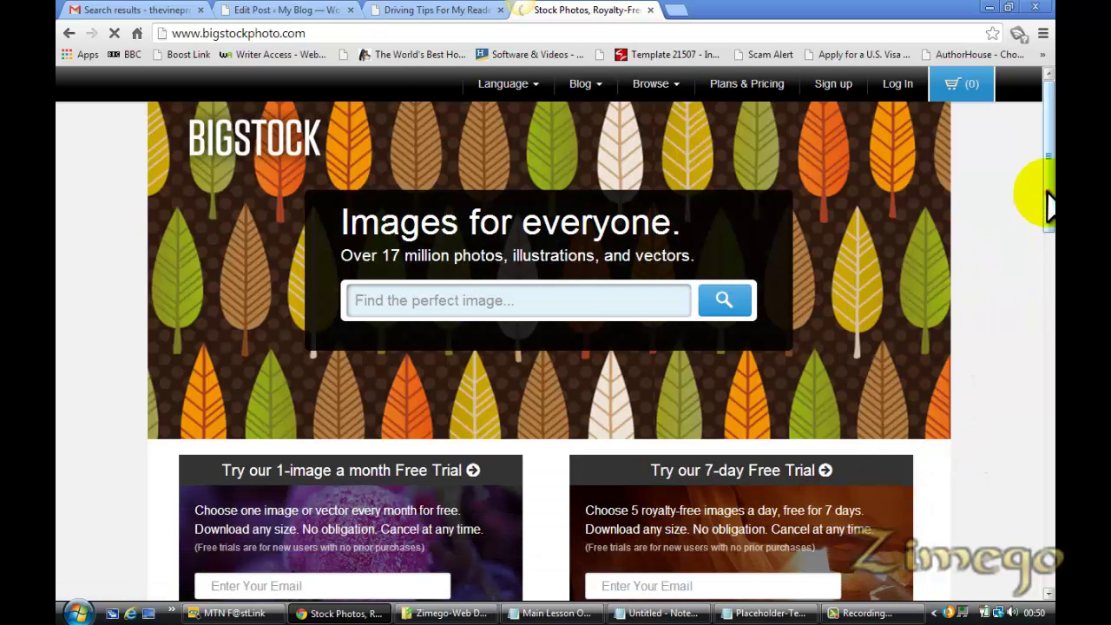
{"action": "left_click_drag", "start_coordinate": [1049, 203], "coordinate": [1047, 256]}
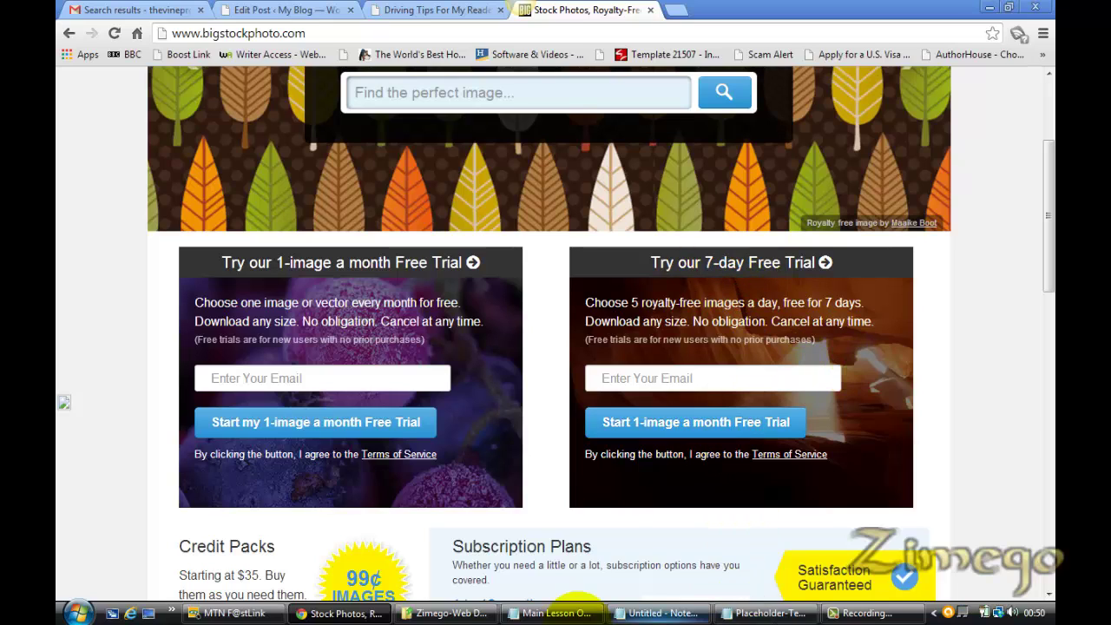
{"action": "left_click", "coordinate": [458, 613]}
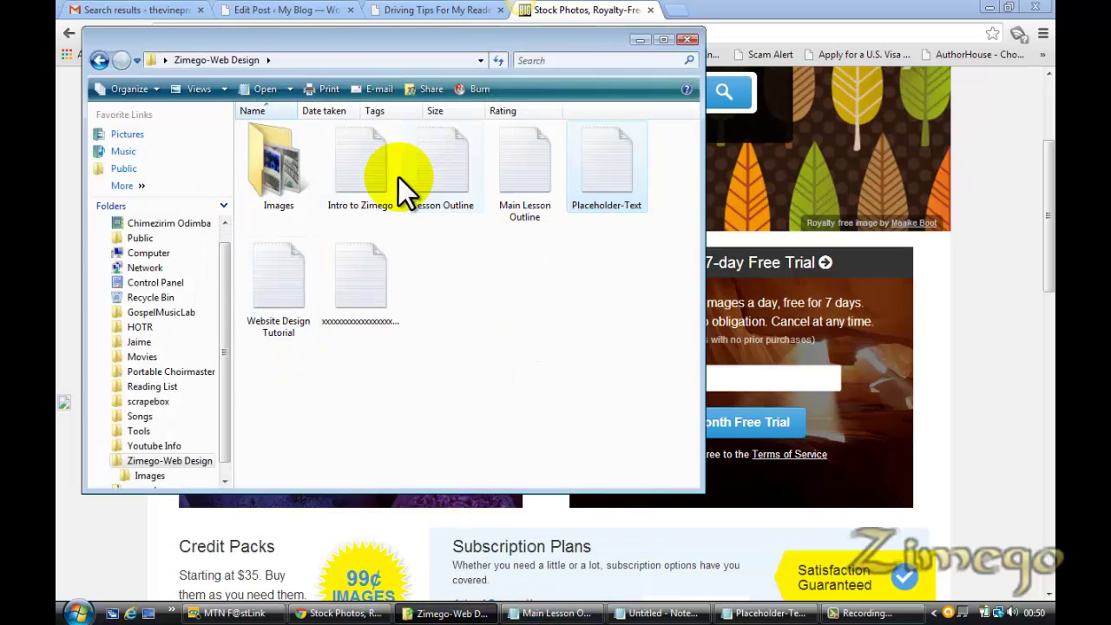
Open Lesson Outline in Notepad, scroll to section 8 Images, and select the pixabay.com address
{"action": "double_click", "coordinate": [440, 196]}
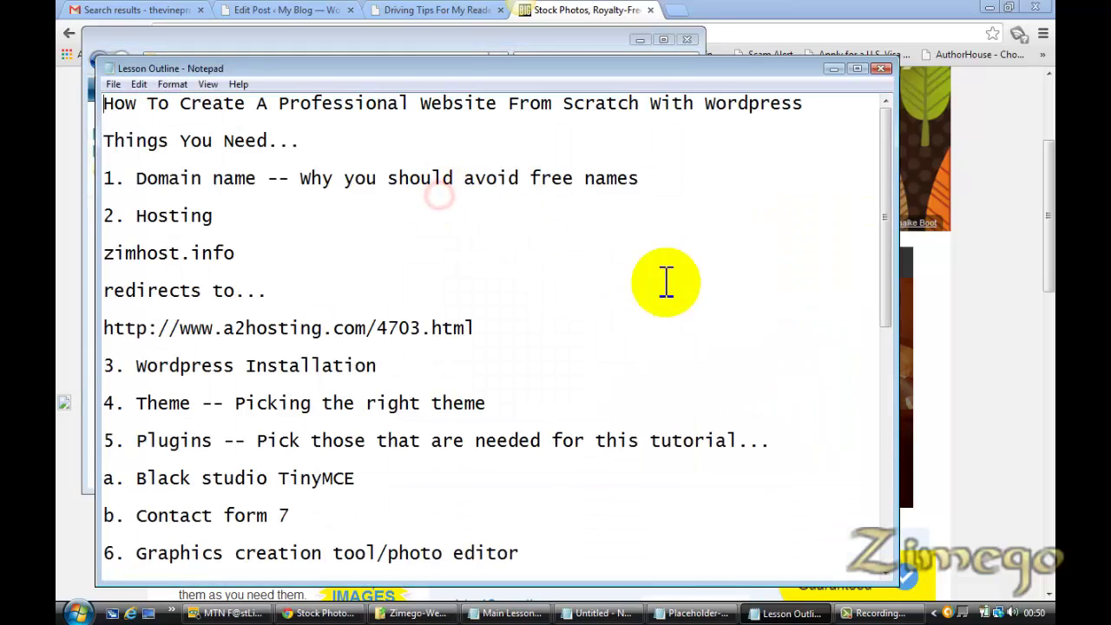
{"action": "left_click_drag", "start_coordinate": [886, 304], "coordinate": [888, 531]}
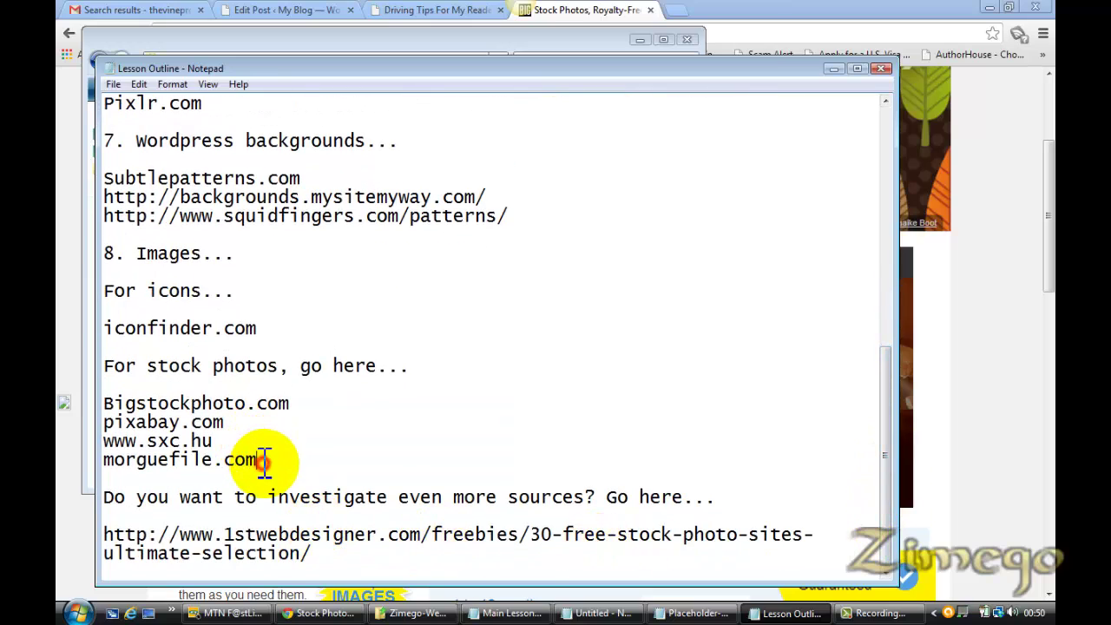
{"action": "left_click_drag", "start_coordinate": [256, 459], "coordinate": [151, 423]}
{"action": "left_click", "coordinate": [304, 415]}
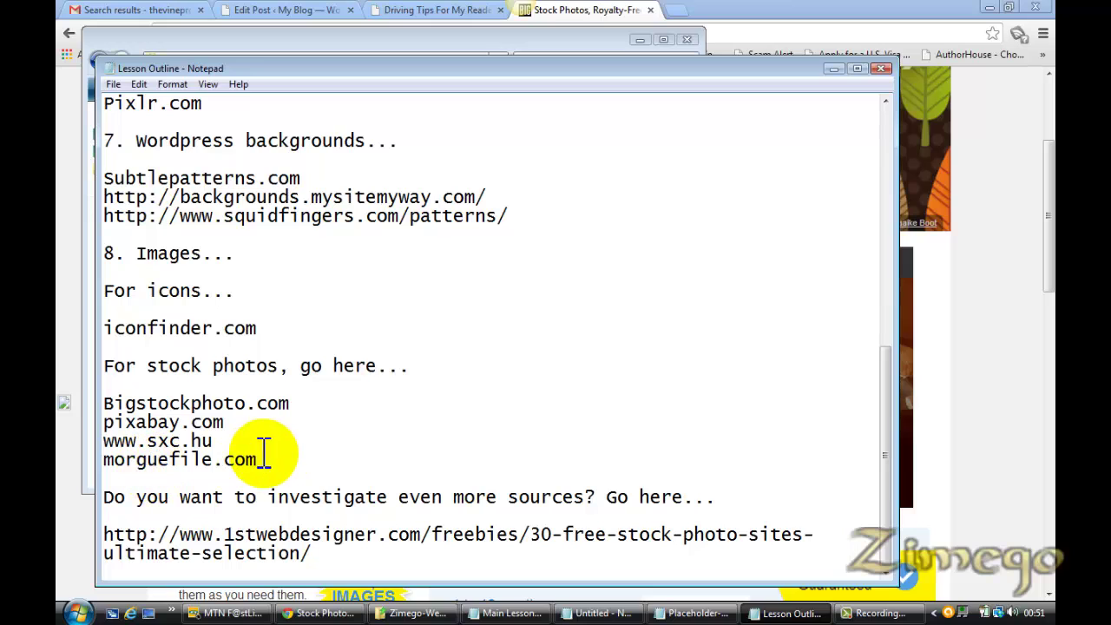
{"action": "left_click_drag", "start_coordinate": [258, 460], "coordinate": [114, 425]}
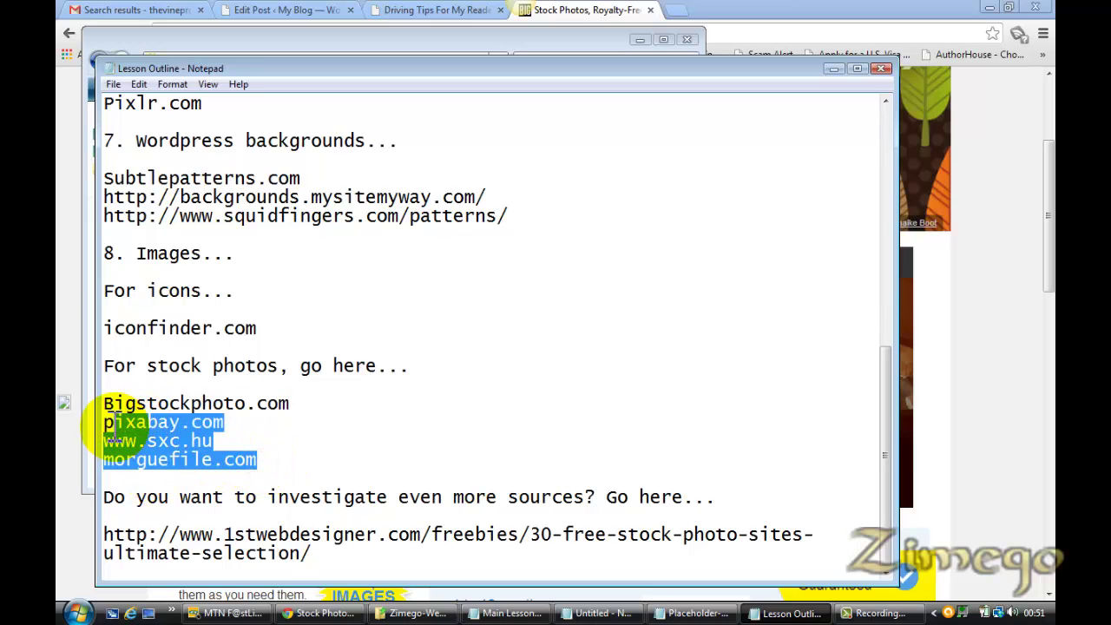
{"action": "left_click_drag", "start_coordinate": [222, 422], "coordinate": [103, 434]}
{"action": "key", "text": "ctrl+c"}
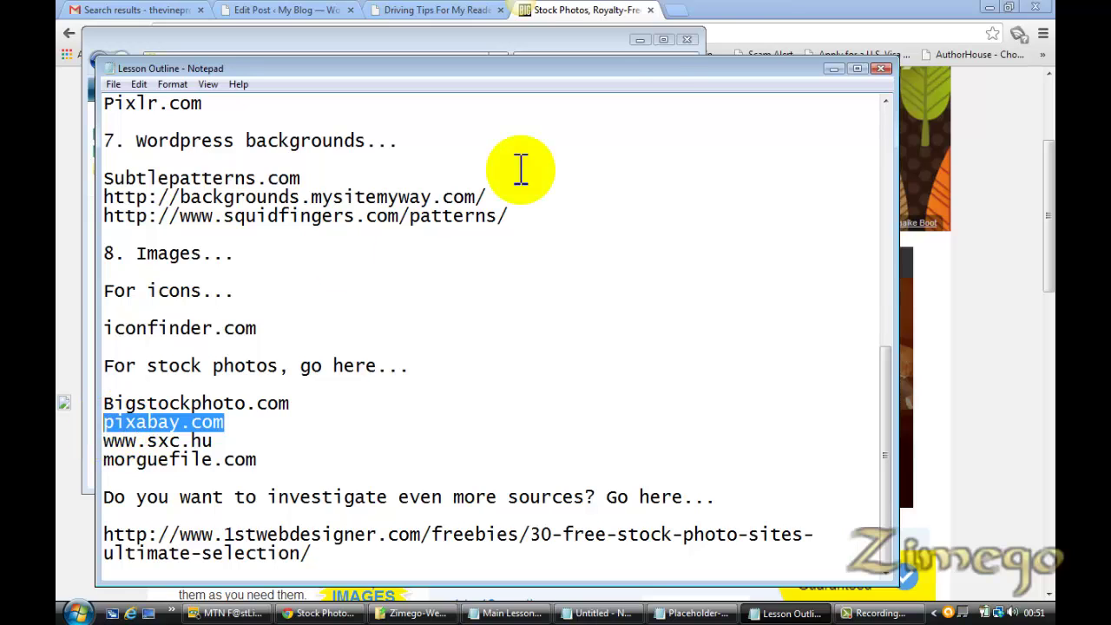
Load pixabay.com in a new Chrome tab, then go back to the Lesson Outline notes
{"action": "left_click", "coordinate": [677, 12]}
{"action": "key", "text": "ctrl+v"}
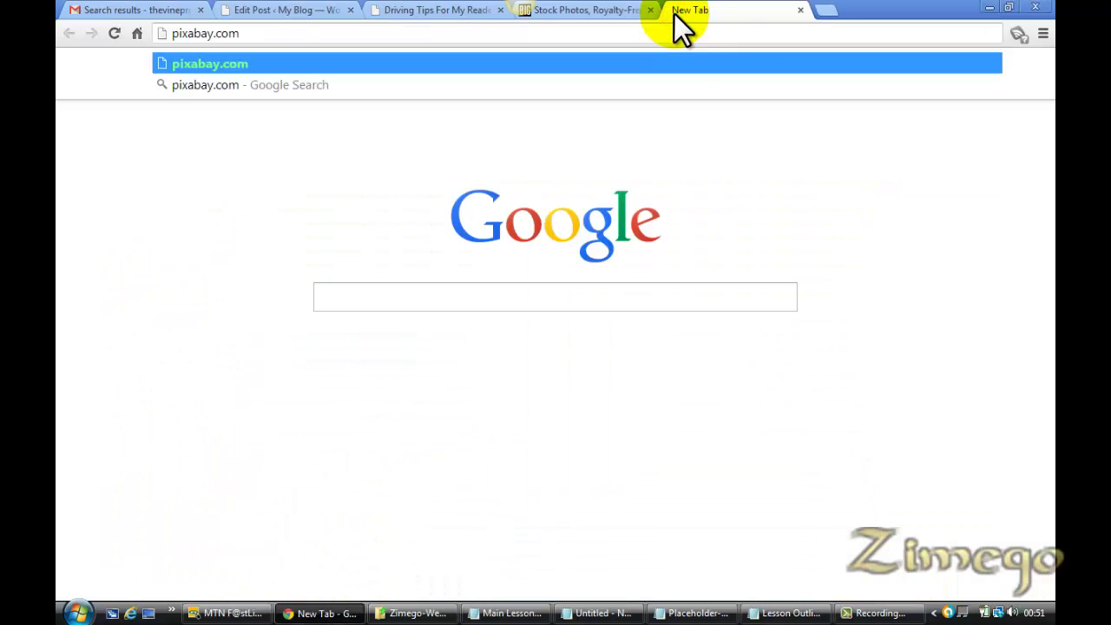
{"action": "key", "text": "Return"}
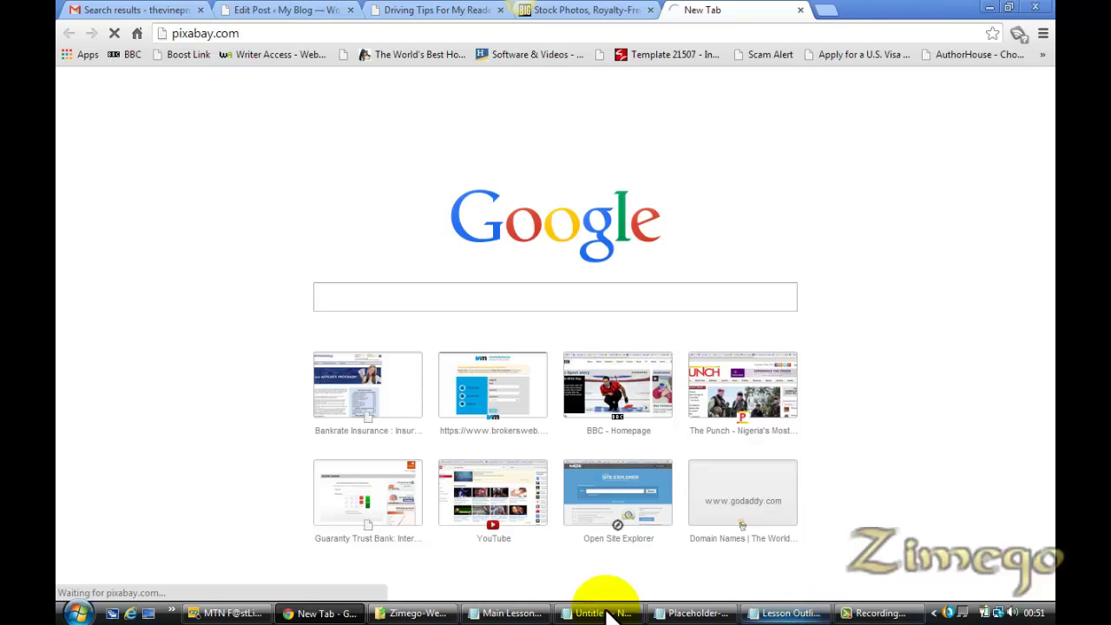
{"action": "left_click", "coordinate": [415, 612]}
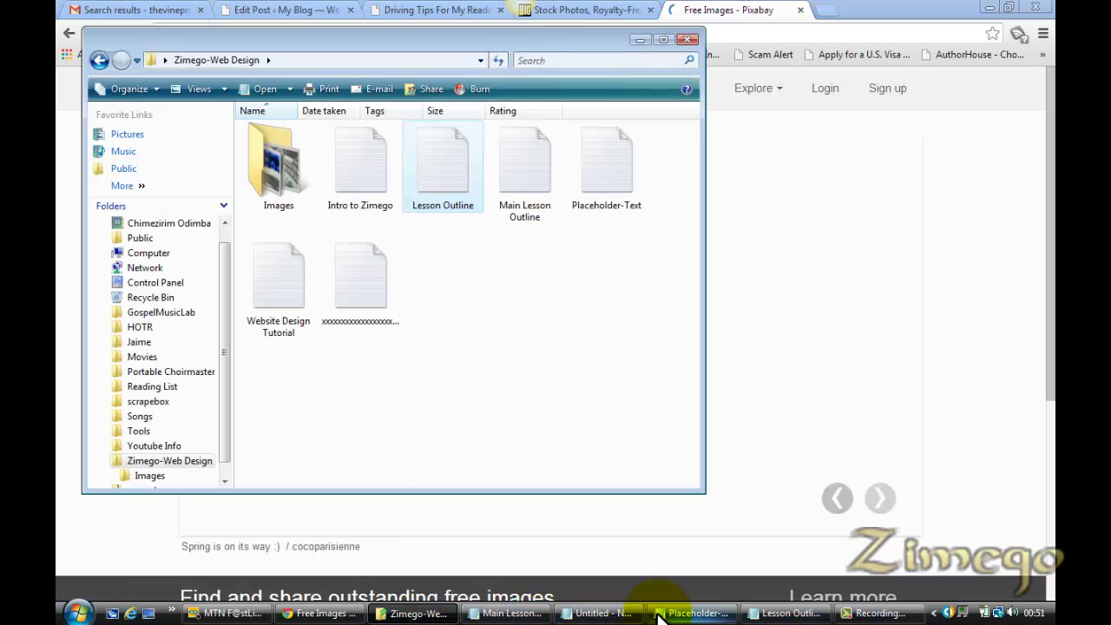
{"action": "left_click", "coordinate": [773, 614]}
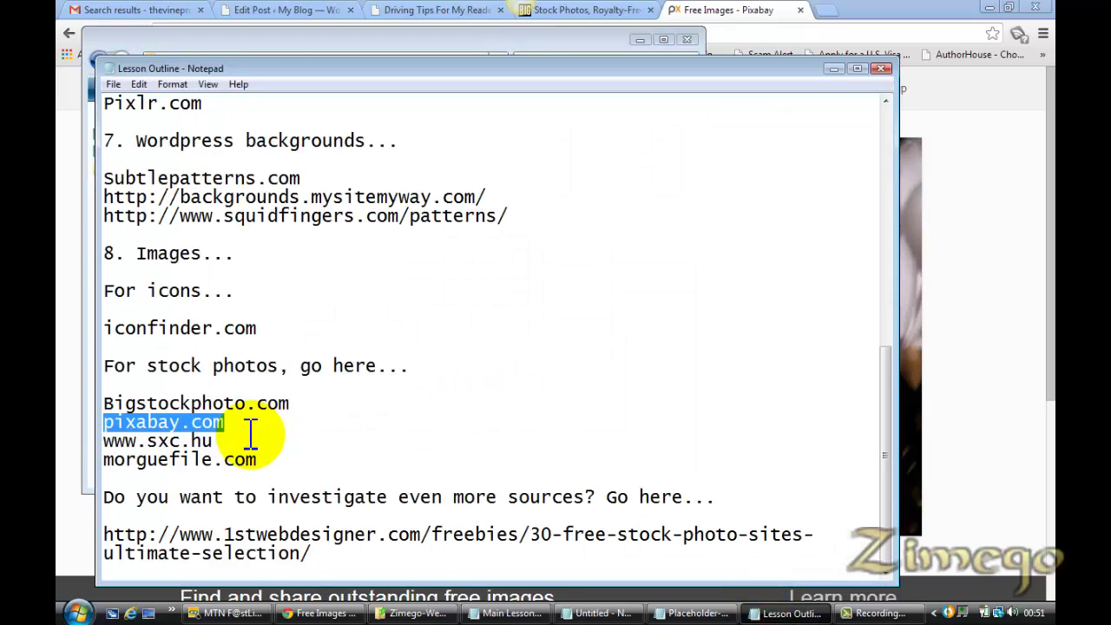
{"action": "left_click_drag", "start_coordinate": [219, 441], "coordinate": [105, 449]}
{"action": "key", "text": "ctrl+c"}
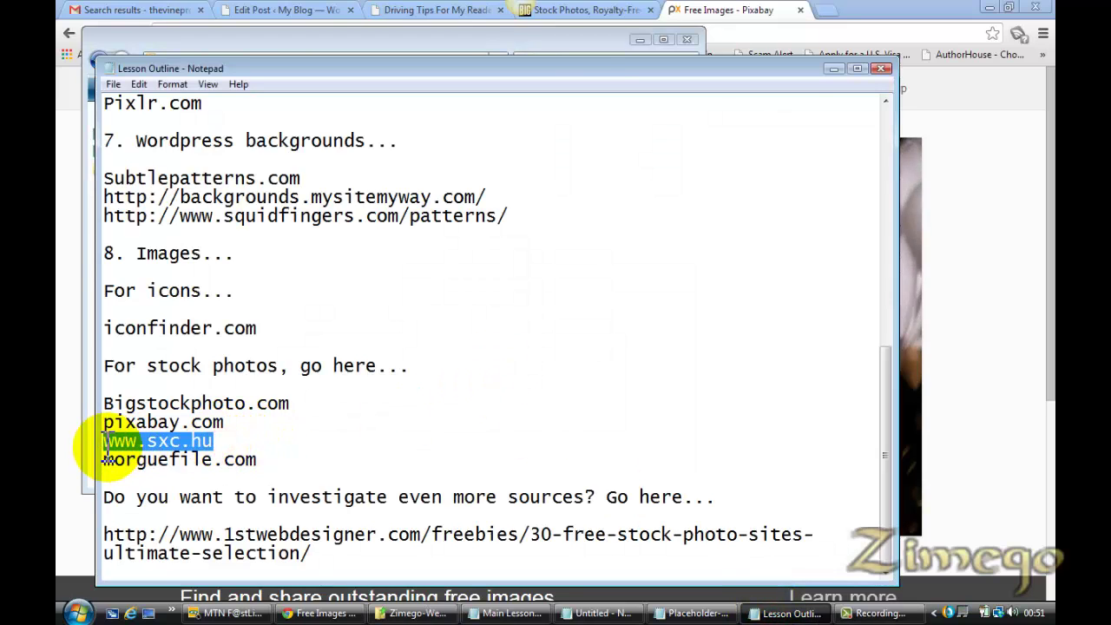
{"action": "left_click", "coordinate": [827, 13]}
{"action": "key", "text": "ctrl+v"}
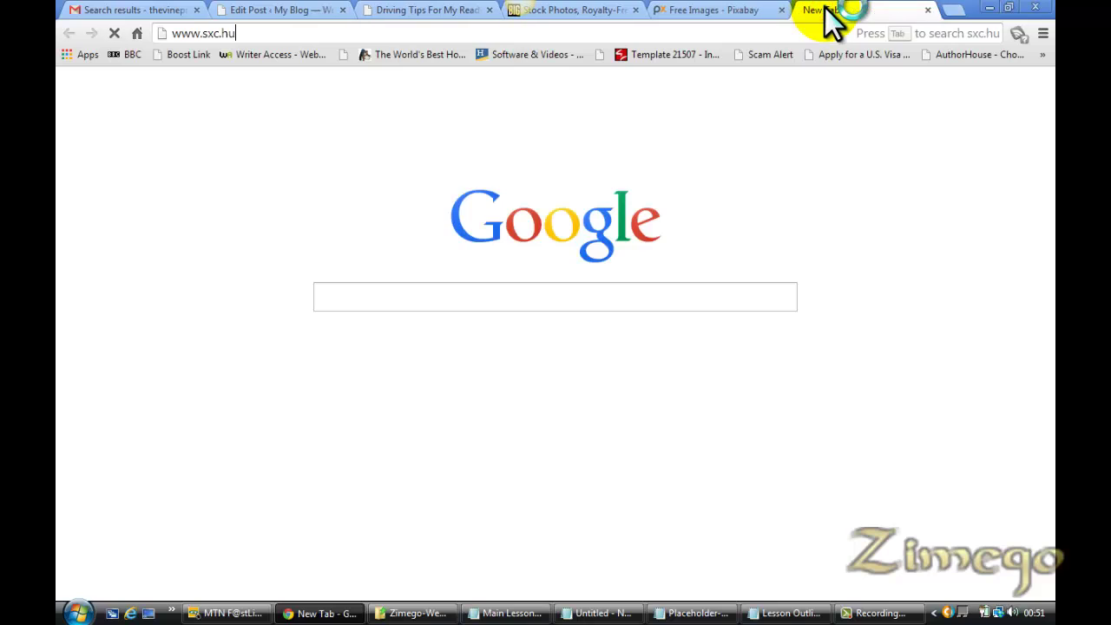
{"action": "key", "text": "Return"}
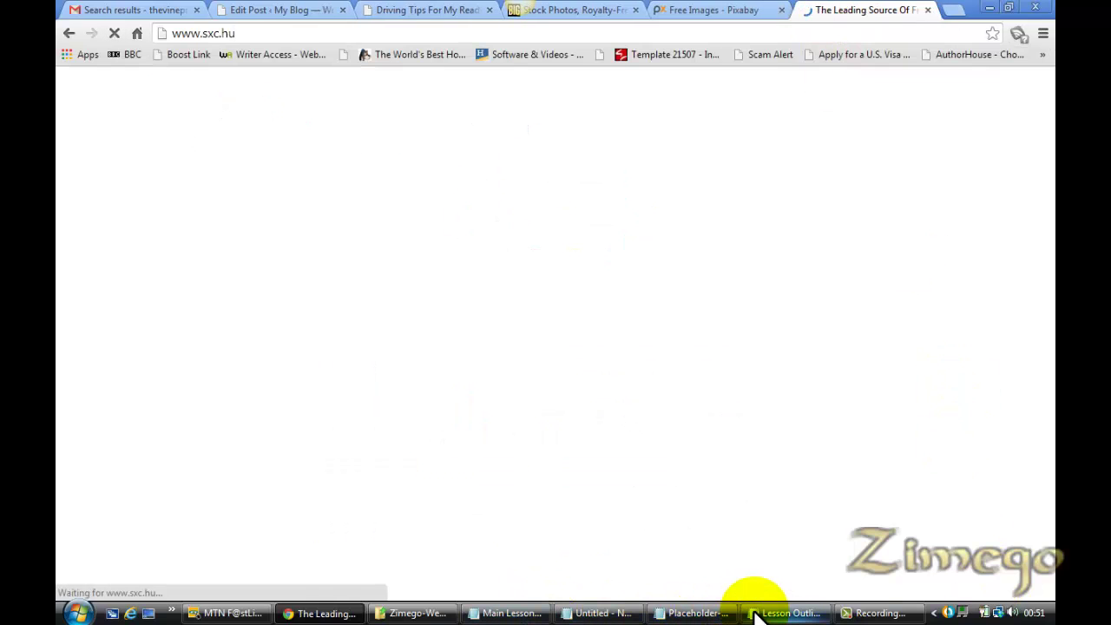
Copy morguefile.com from the notes and load it in a third new tab
{"action": "left_click", "coordinate": [783, 612]}
{"action": "left_click_drag", "start_coordinate": [260, 459], "coordinate": [105, 469]}
{"action": "key", "text": "ctrl+c"}
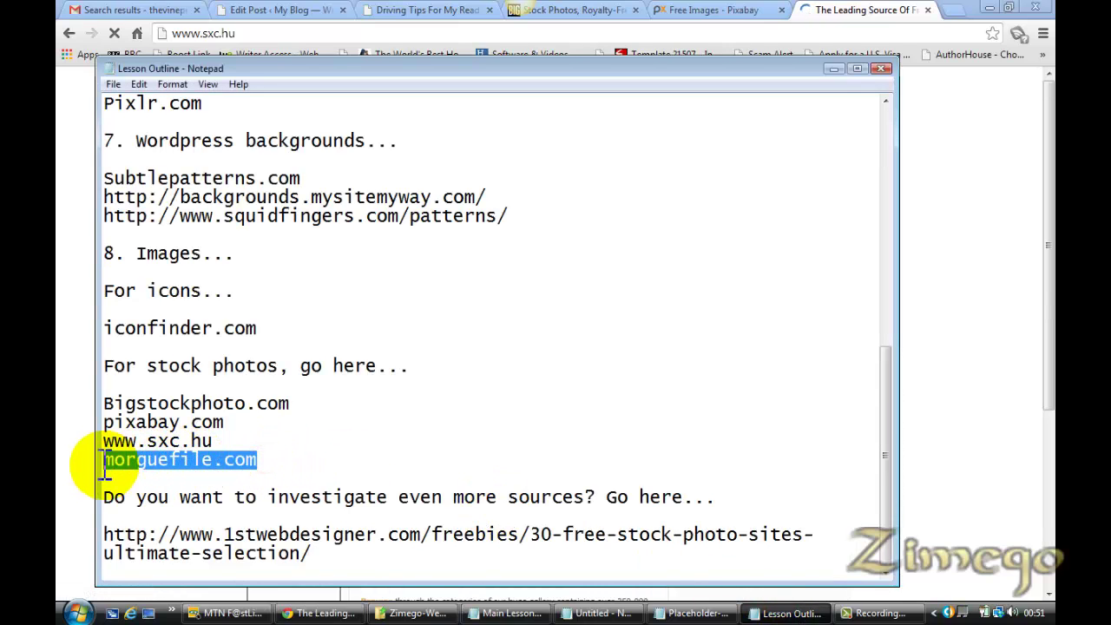
{"action": "left_click", "coordinate": [952, 10]}
{"action": "key", "text": "ctrl+v"}
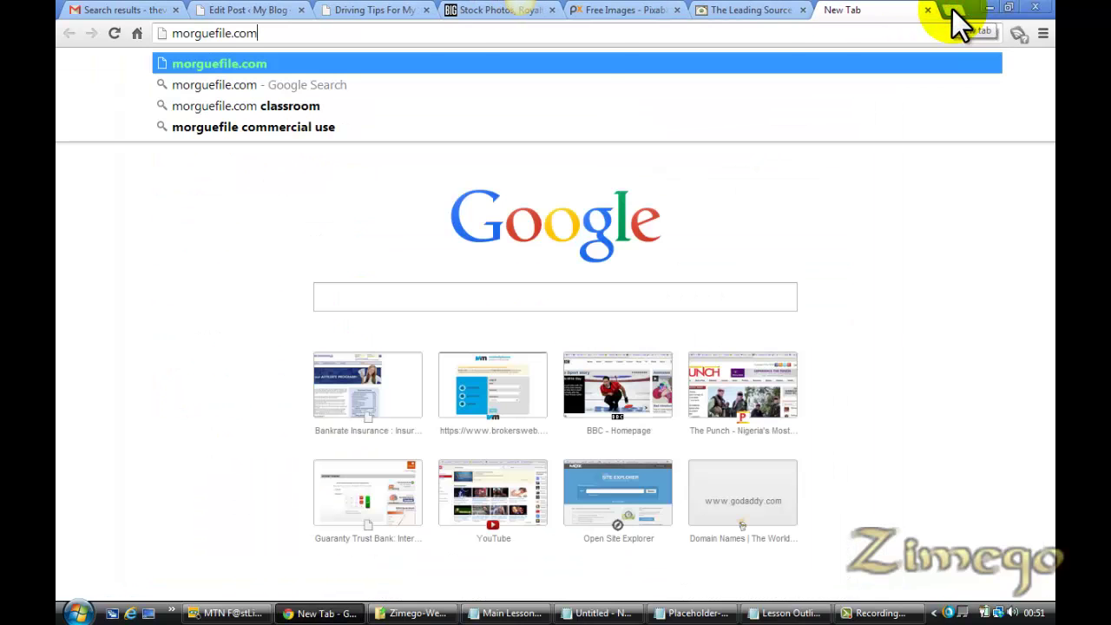
{"action": "key", "text": "Return"}
Flip between the Bigstock, Pixabay, stock.xchng and Morguefile tabs, ending on the Morguefile homepage
{"action": "left_click", "coordinate": [755, 13]}
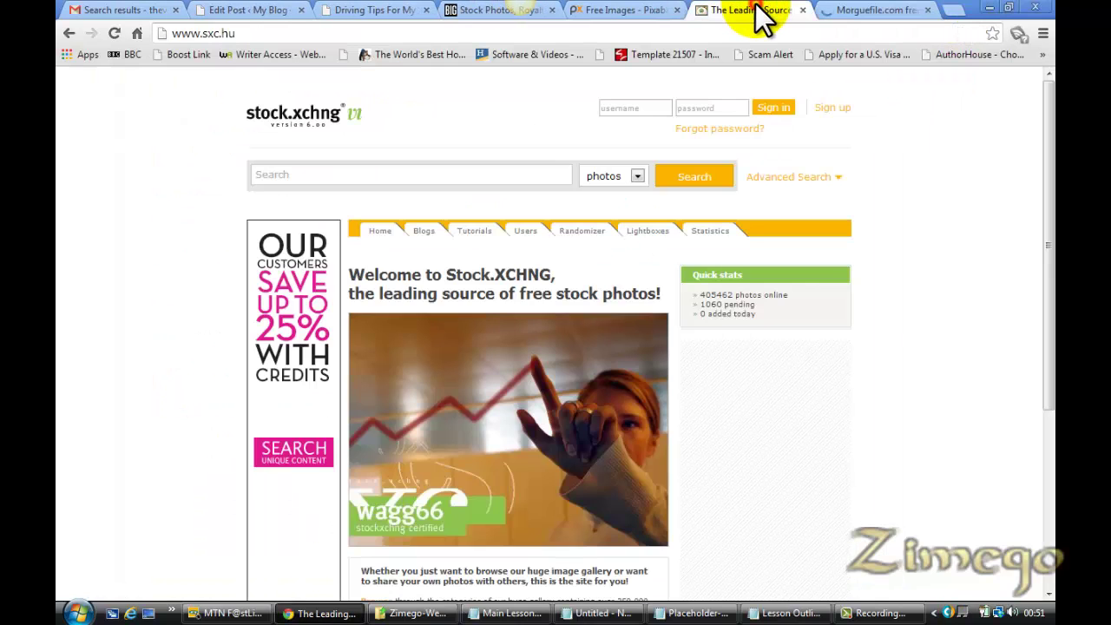
{"action": "left_click", "coordinate": [462, 10]}
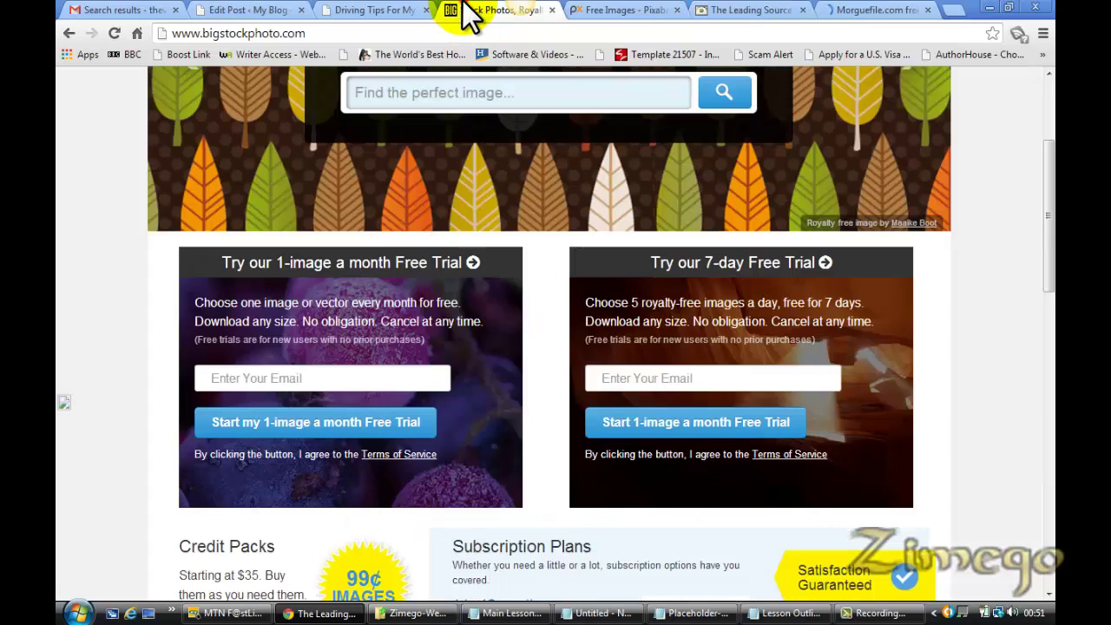
{"action": "left_click", "coordinate": [637, 12]}
{"action": "left_click", "coordinate": [766, 12]}
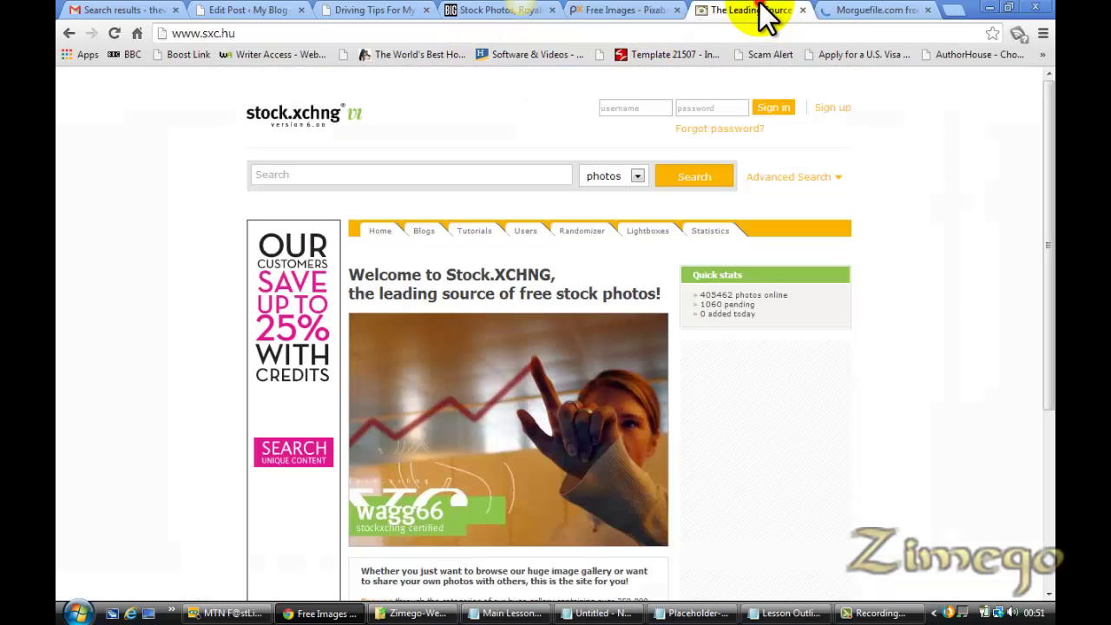
{"action": "left_click", "coordinate": [633, 10]}
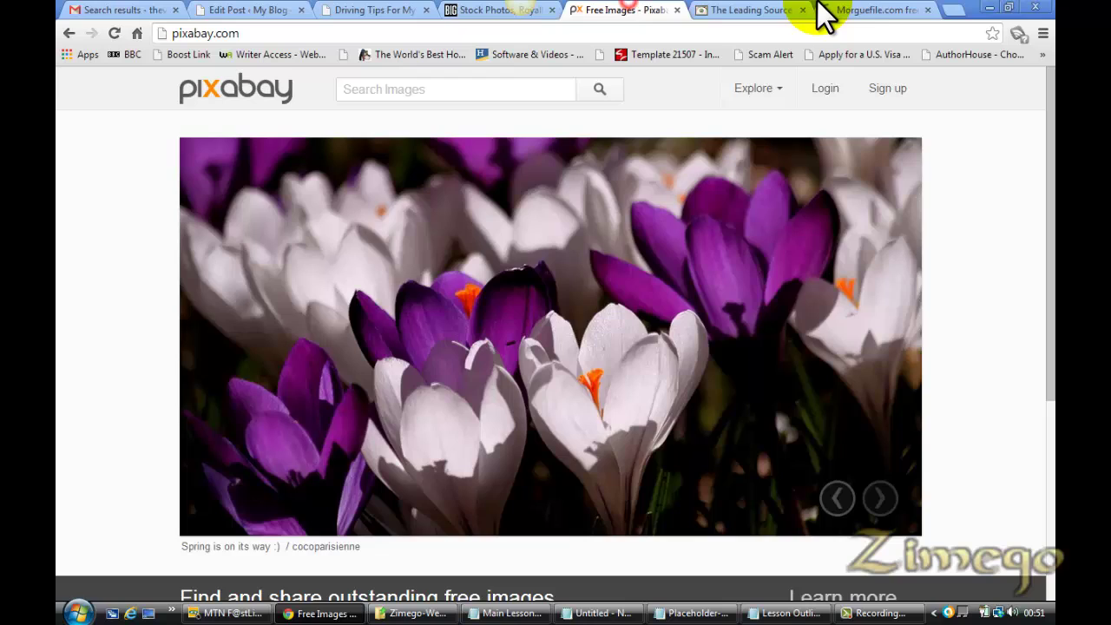
{"action": "left_click", "coordinate": [873, 10]}
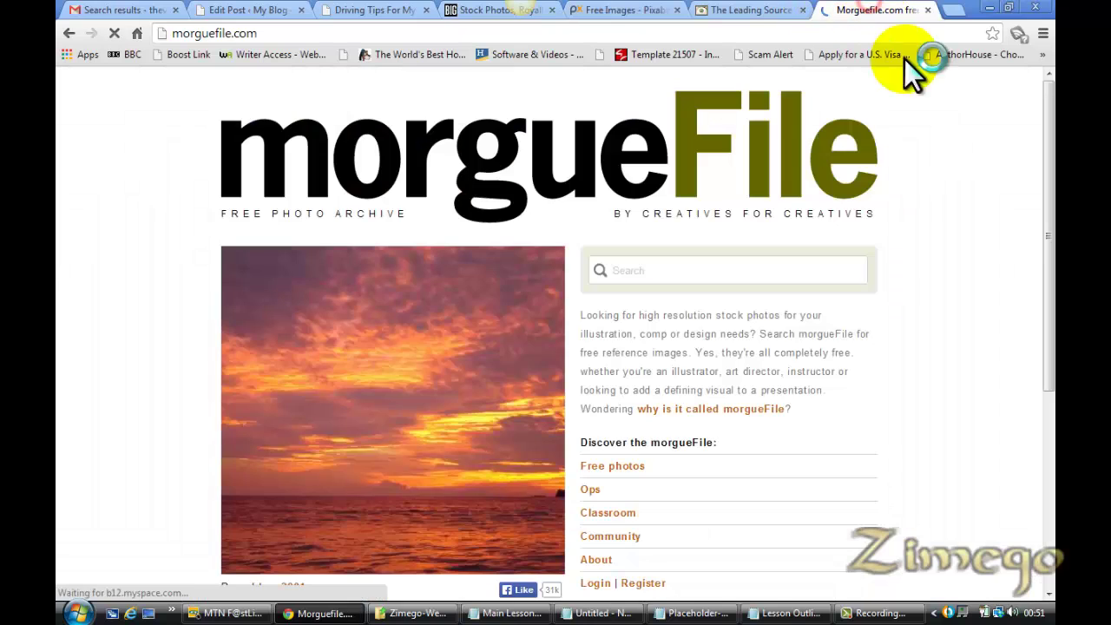
{"action": "left_click", "coordinate": [751, 11]}
{"action": "left_click", "coordinate": [619, 10]}
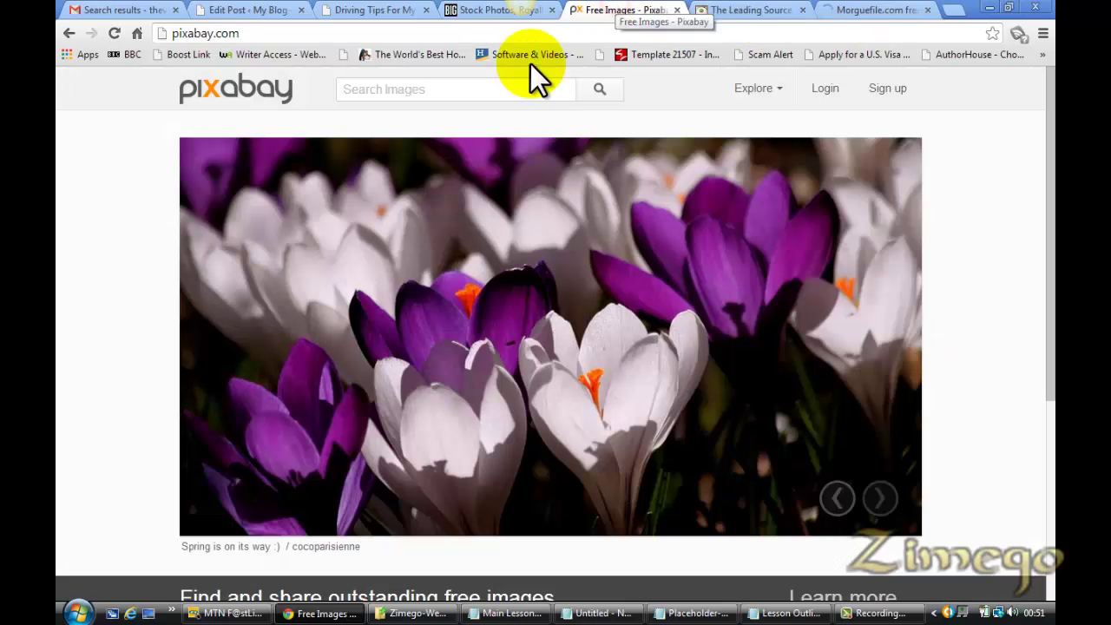
{"action": "left_click", "coordinate": [745, 10]}
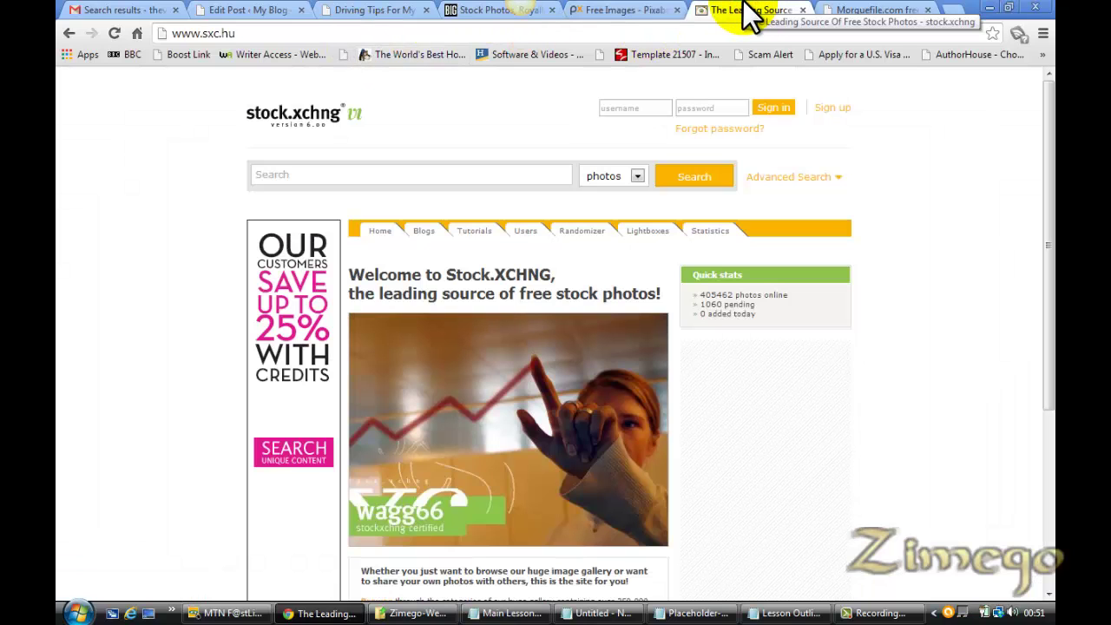
{"action": "left_click", "coordinate": [859, 11]}
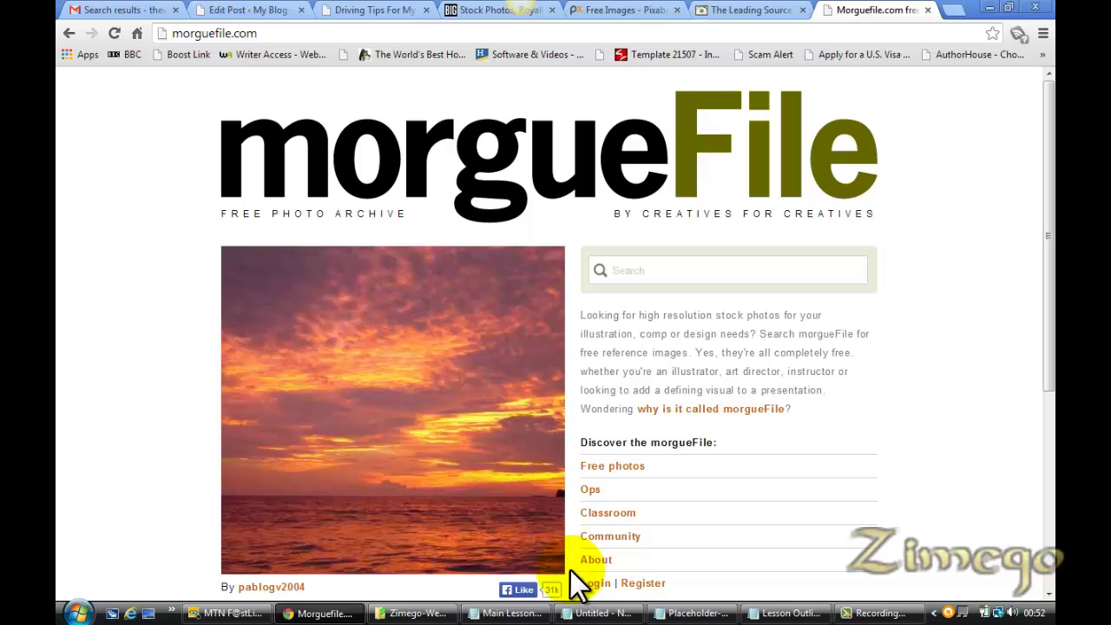
{"action": "left_click", "coordinate": [373, 10]}
{"action": "right_click", "coordinate": [369, 9]}
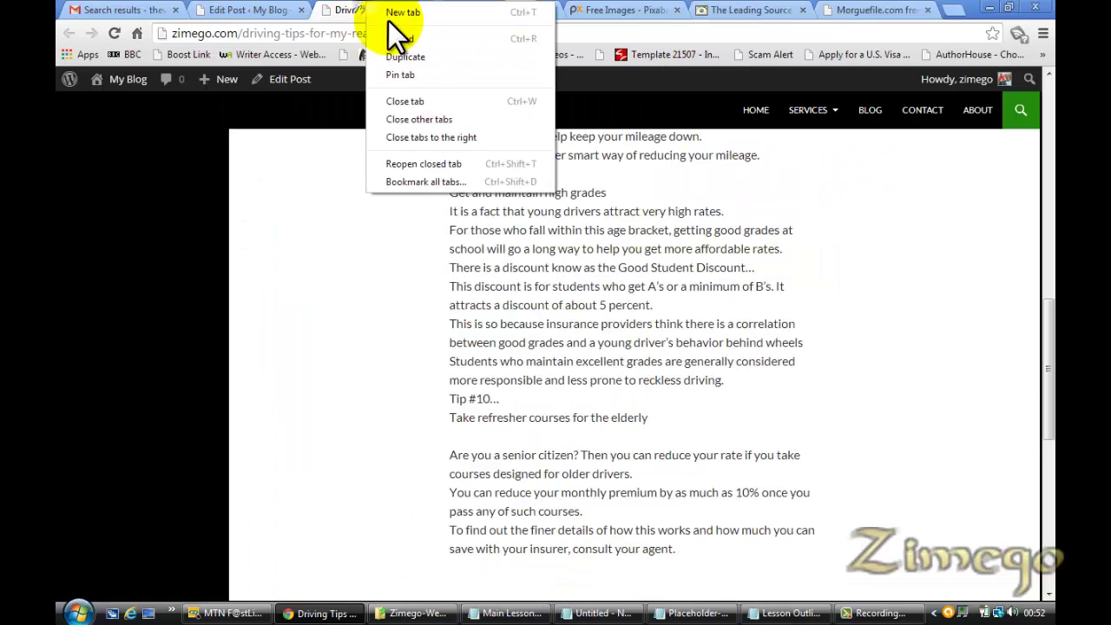
{"action": "left_click", "coordinate": [424, 138]}
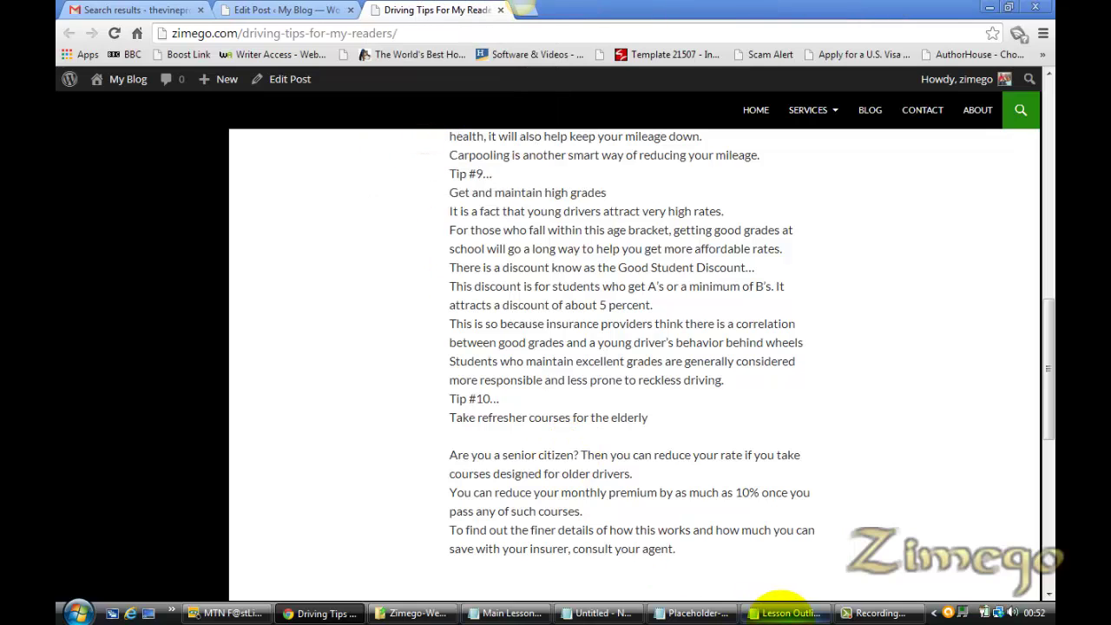
{"action": "left_click", "coordinate": [308, 14]}
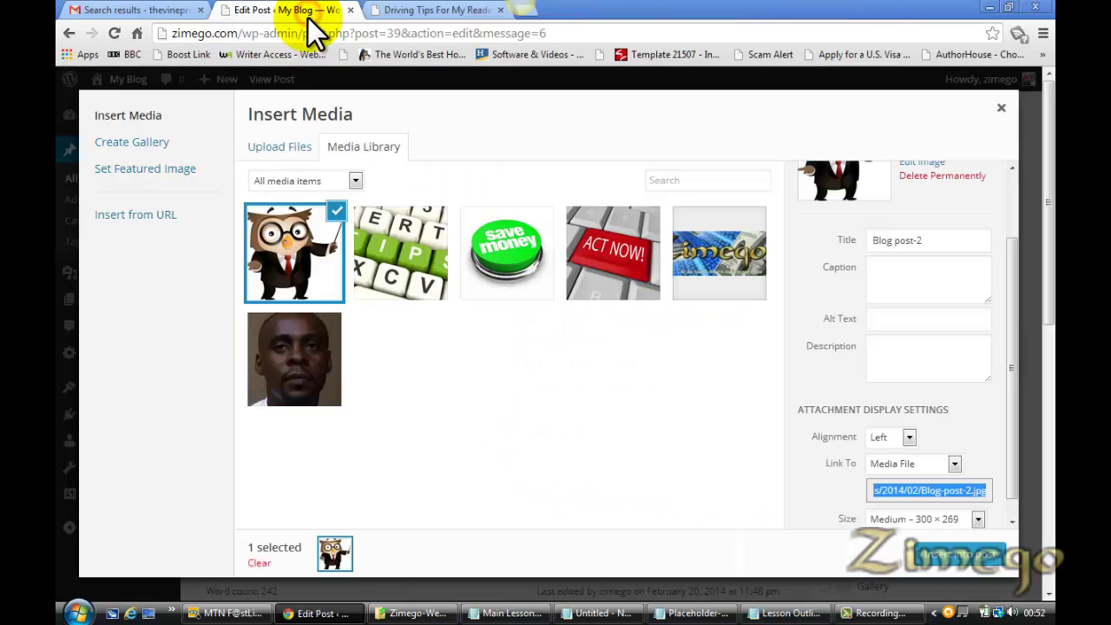
{"action": "left_click", "coordinate": [972, 559]}
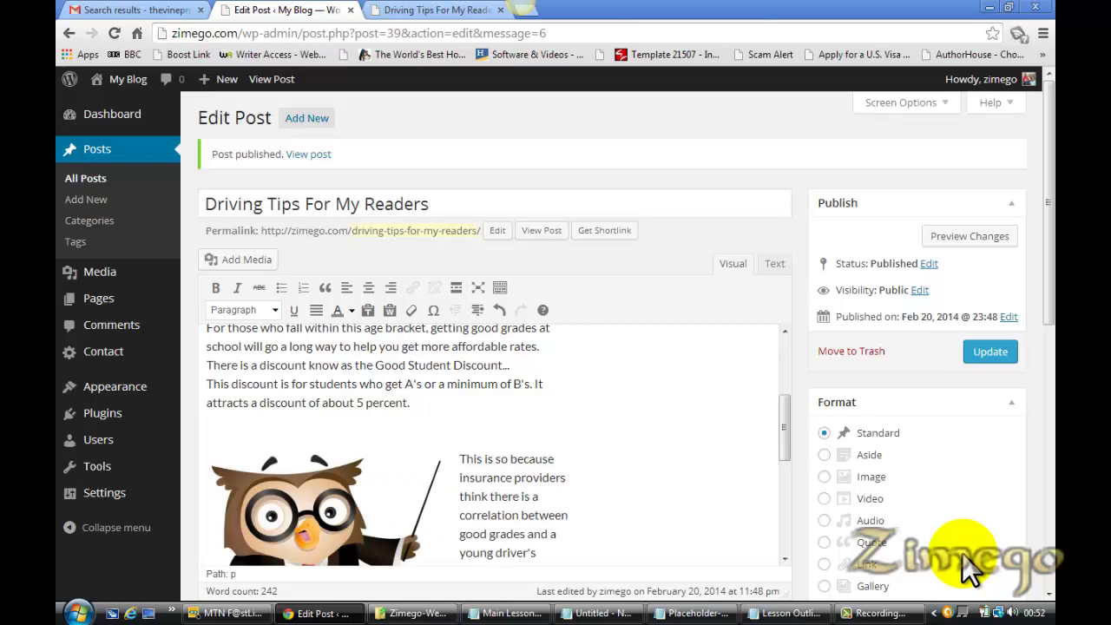
Update the Driving Tips post and open its live page in a new tab
{"action": "left_click", "coordinate": [990, 353]}
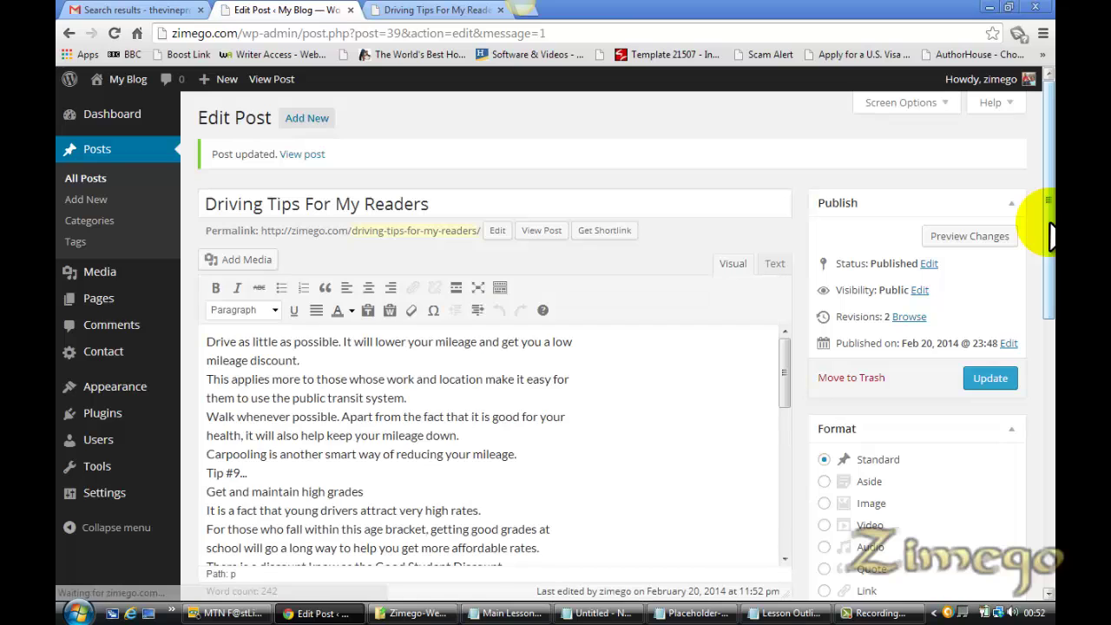
{"action": "right_click", "coordinate": [306, 155]}
{"action": "left_click", "coordinate": [339, 164]}
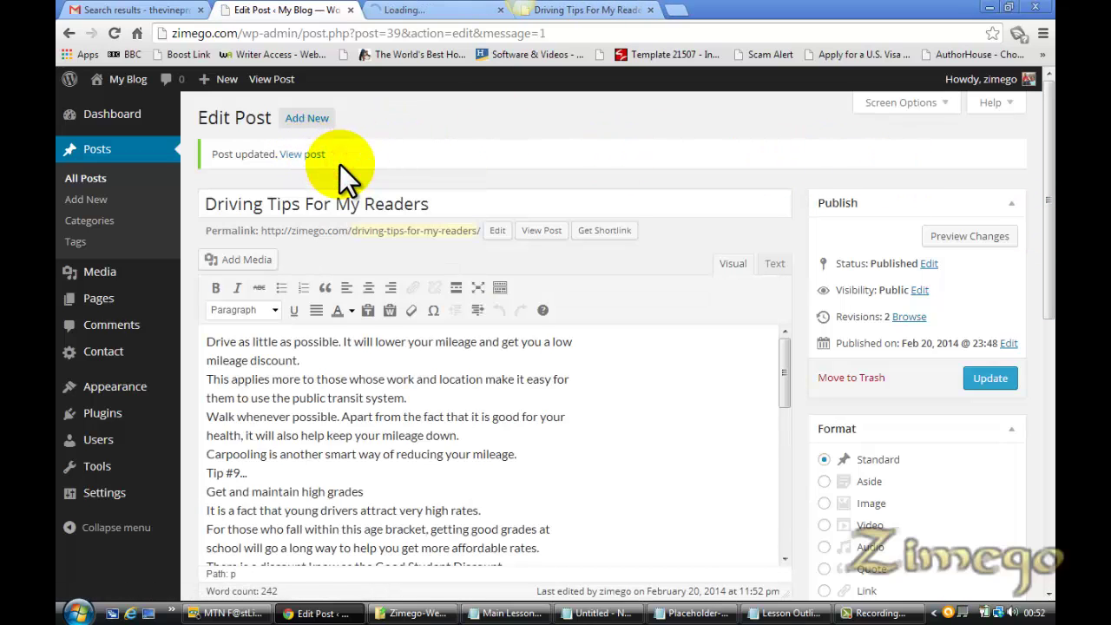
Review the live page showing the owl image beside the correlation paragraph, then return to the editor
{"action": "left_click", "coordinate": [426, 13]}
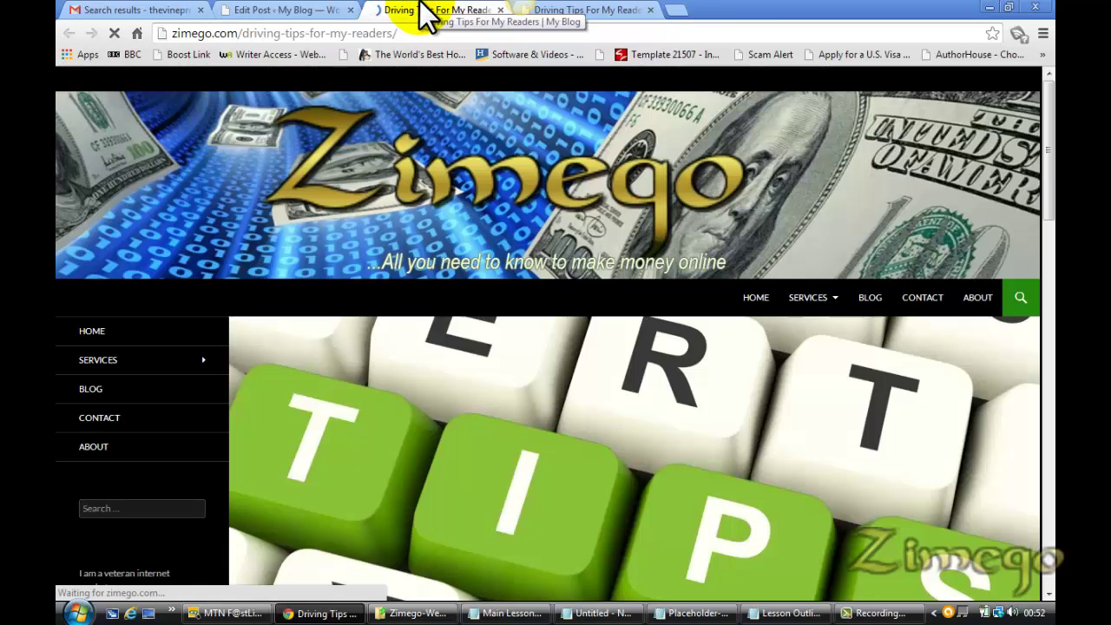
{"action": "left_click", "coordinate": [650, 10]}
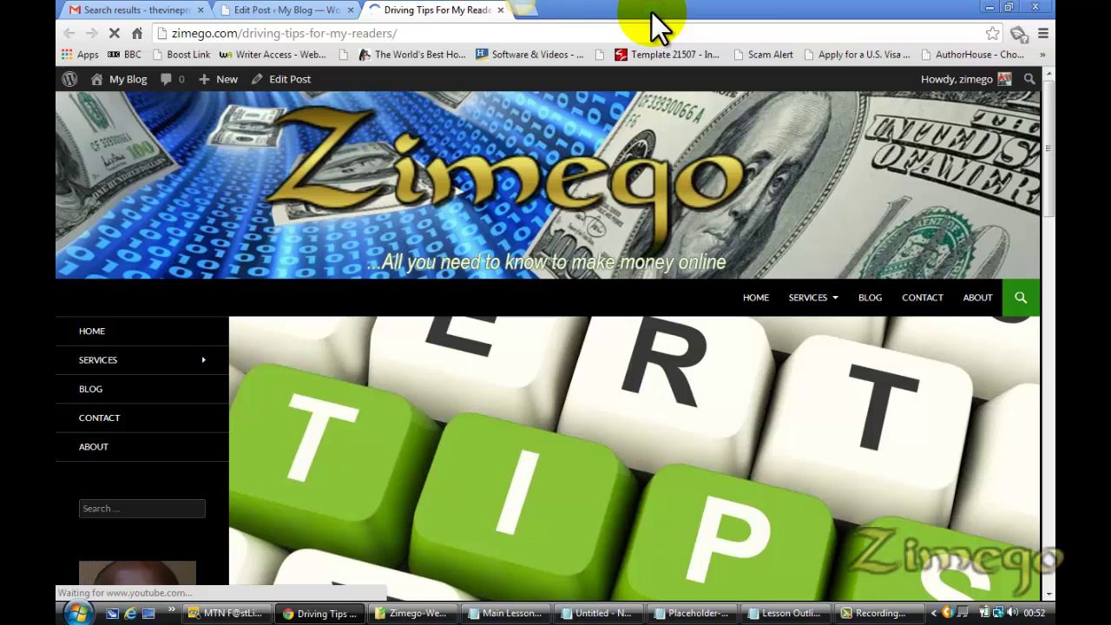
{"action": "scroll", "coordinate": [1048, 243], "scroll_direction": "down", "scroll_amount": 3}
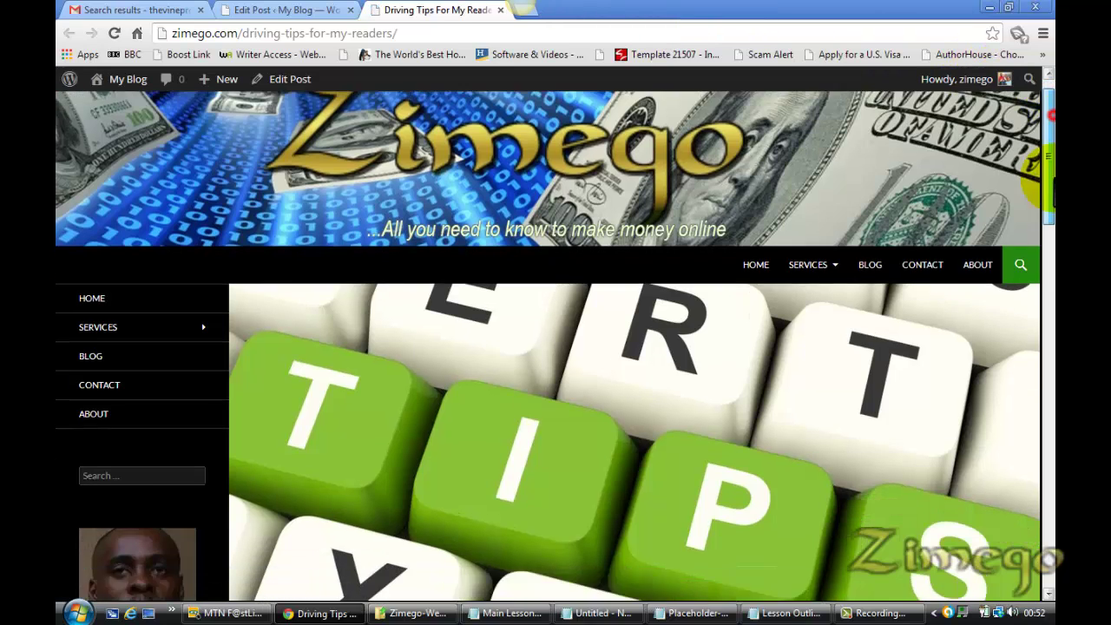
{"action": "left_click_drag", "start_coordinate": [1048, 260], "coordinate": [1034, 141]}
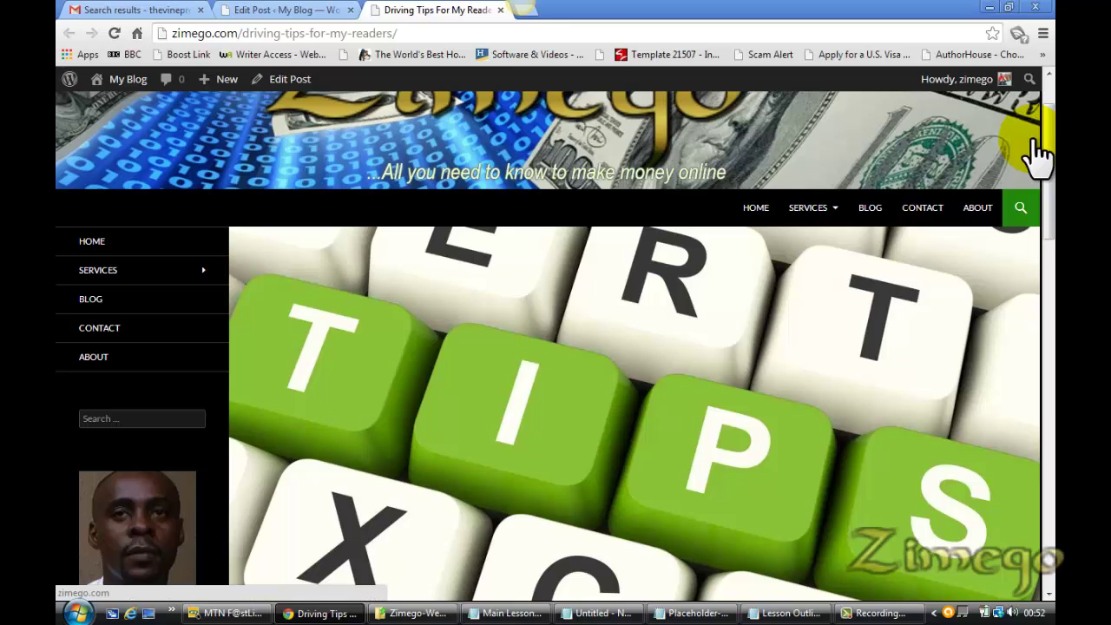
{"action": "left_click", "coordinate": [304, 12]}
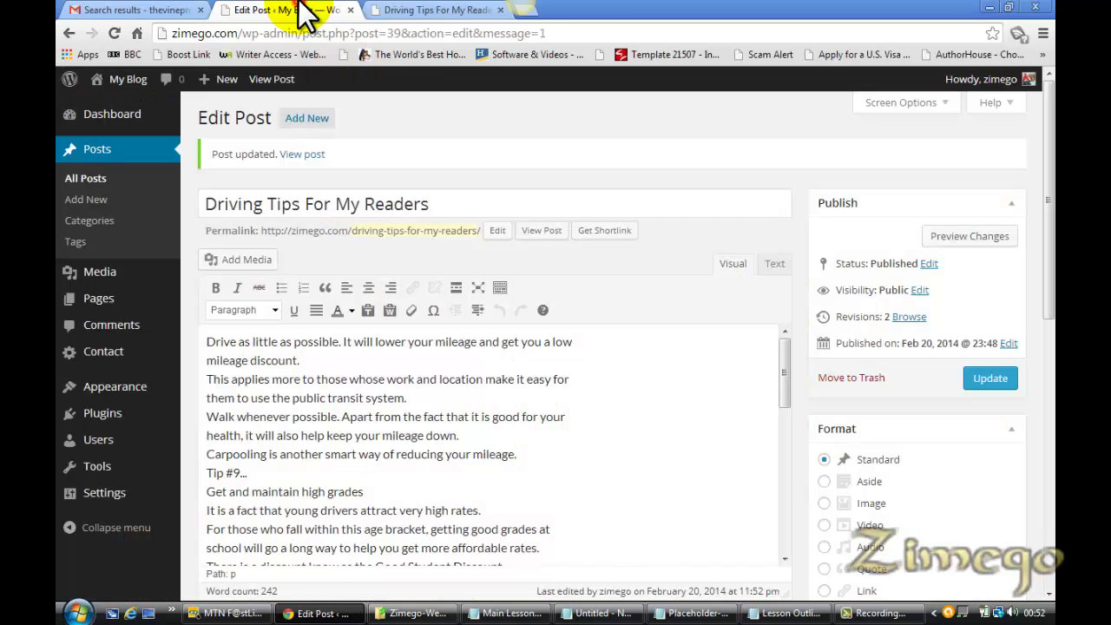
Close the Lesson Outline file in Notepad and come back to the Edit Post screen
{"action": "left_click", "coordinate": [512, 614]}
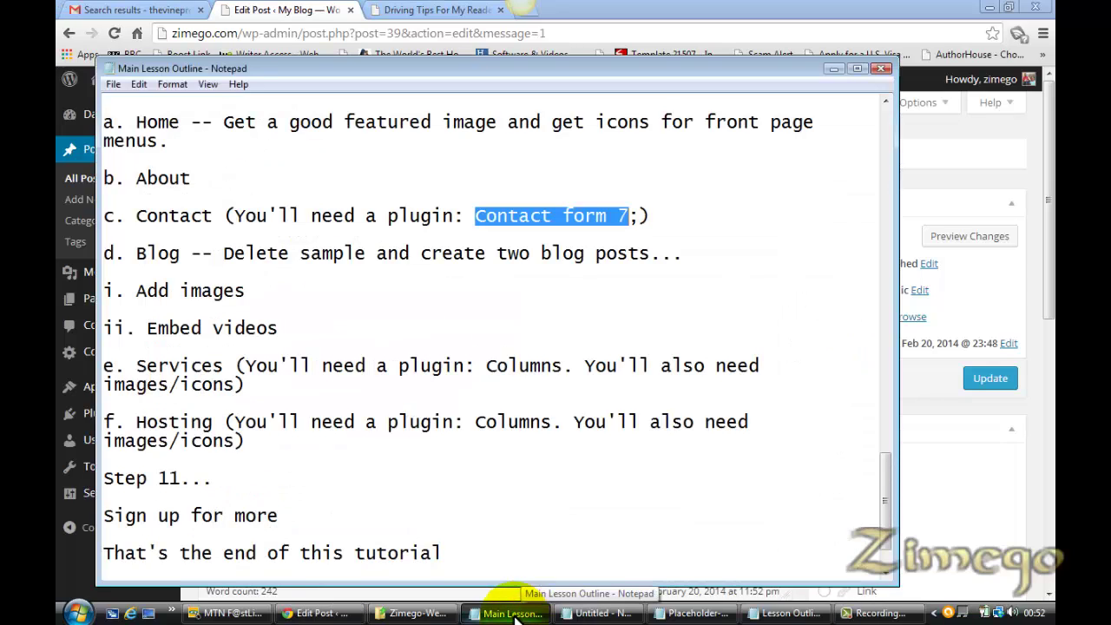
{"action": "left_click", "coordinate": [292, 330]}
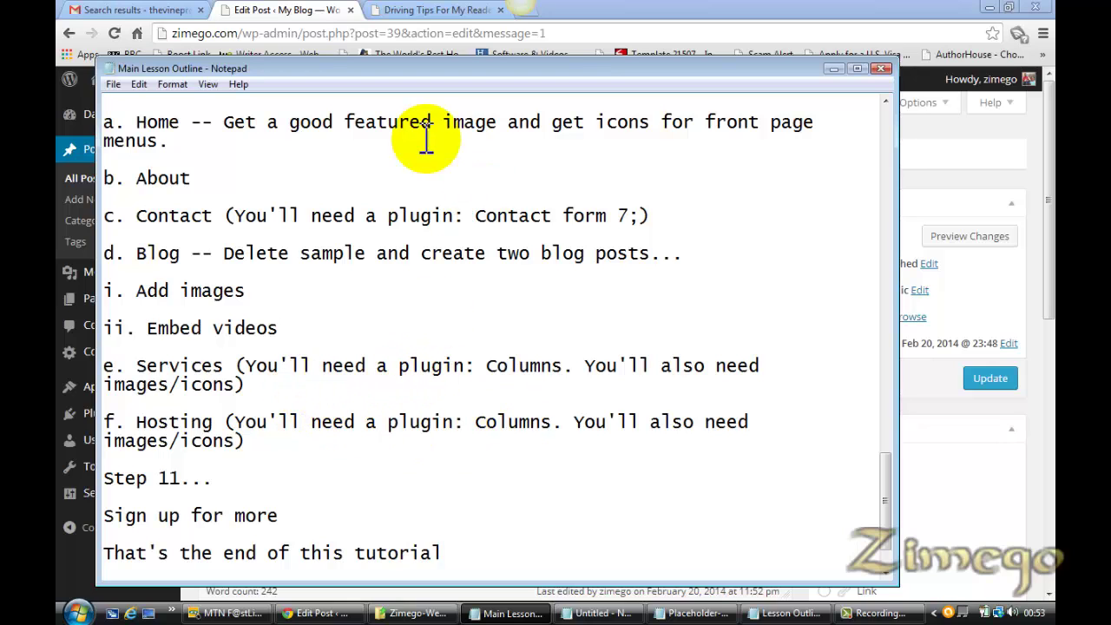
{"action": "left_click", "coordinate": [426, 9]}
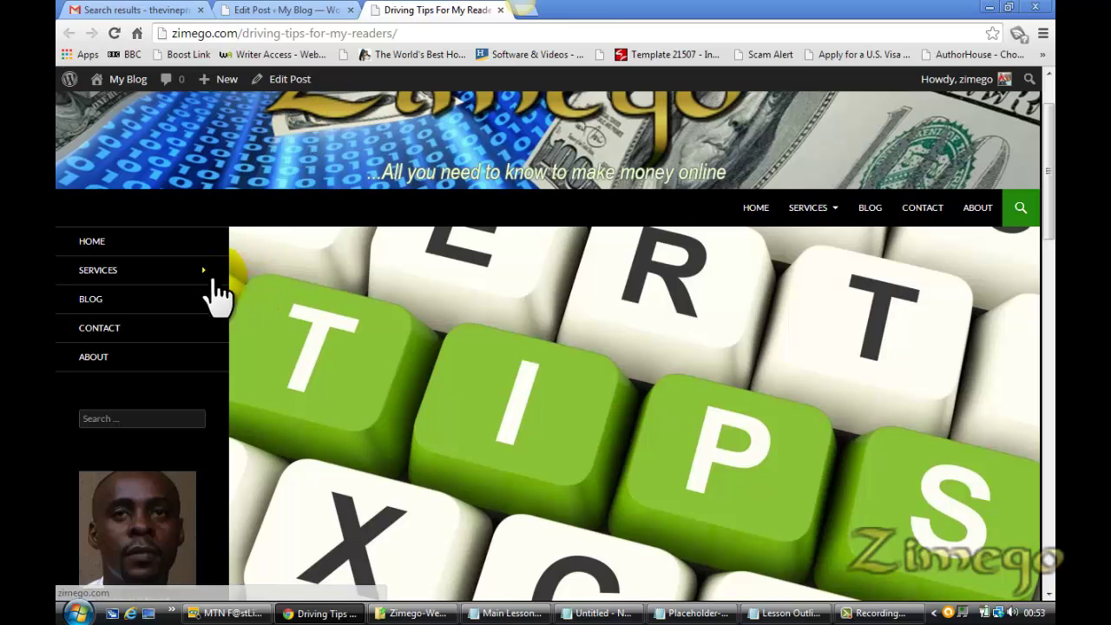
{"action": "left_click", "coordinate": [291, 10]}
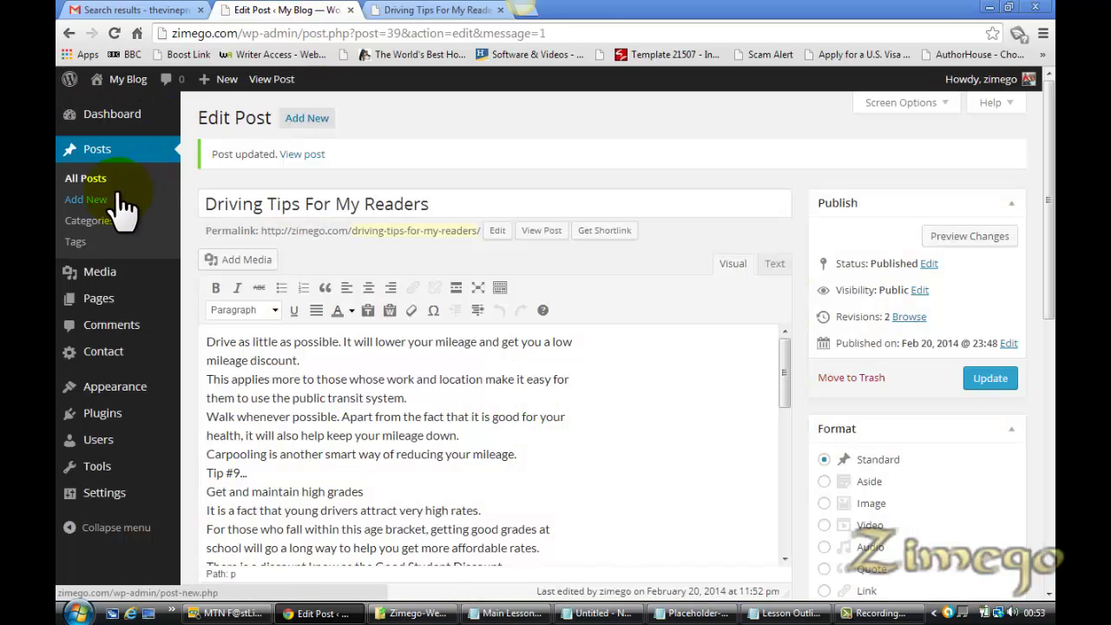
{"action": "left_click", "coordinate": [390, 11]}
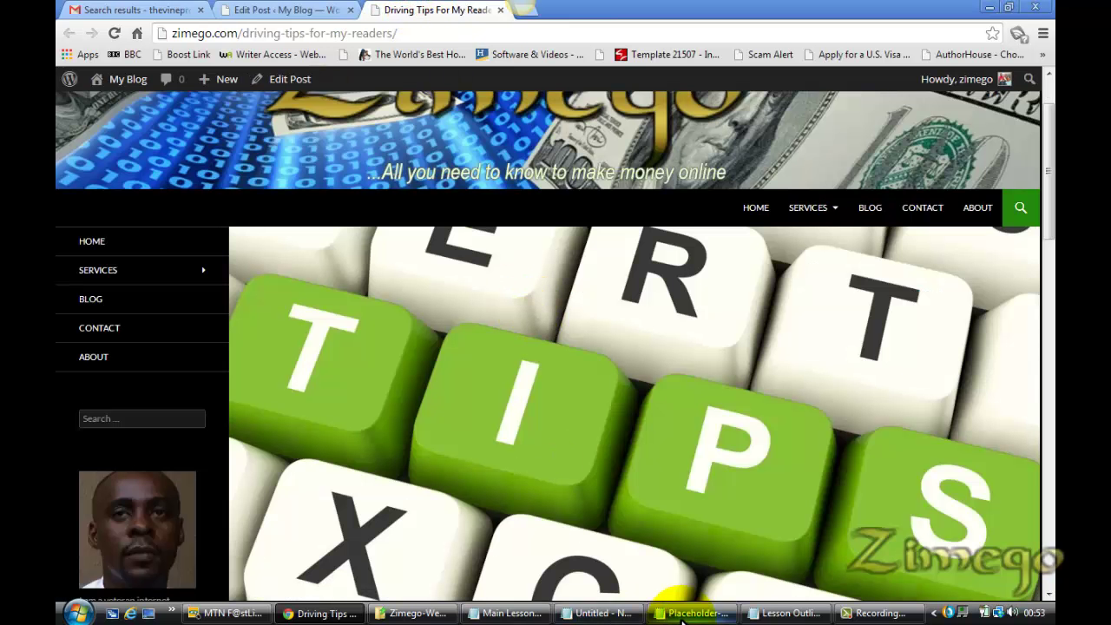
{"action": "right_click", "coordinate": [780, 613]}
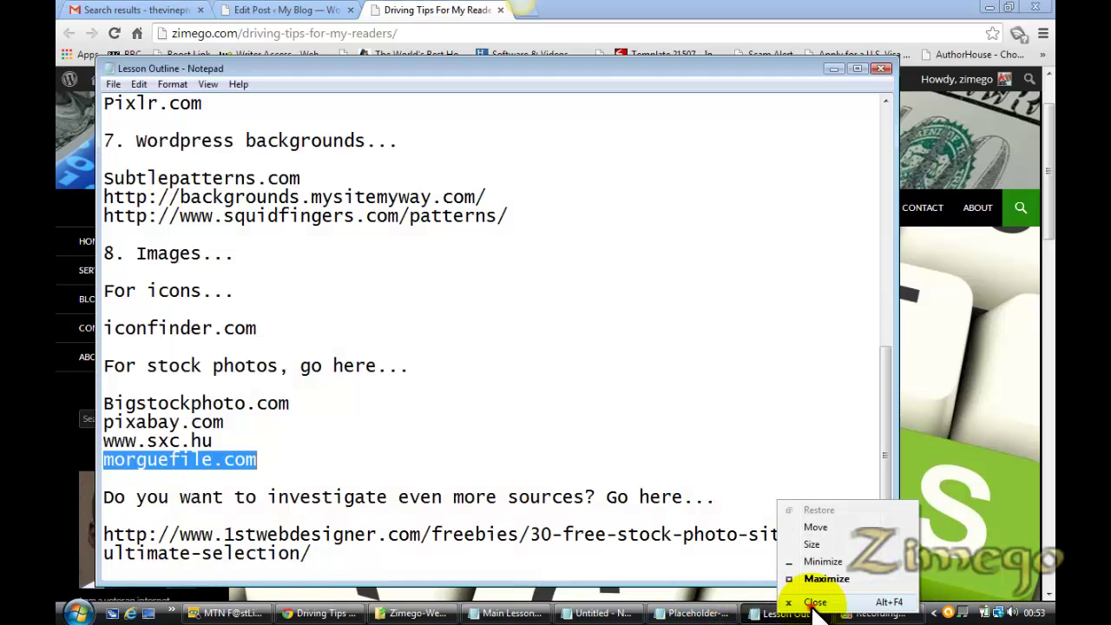
{"action": "left_click", "coordinate": [803, 599]}
{"action": "left_click", "coordinate": [560, 612]}
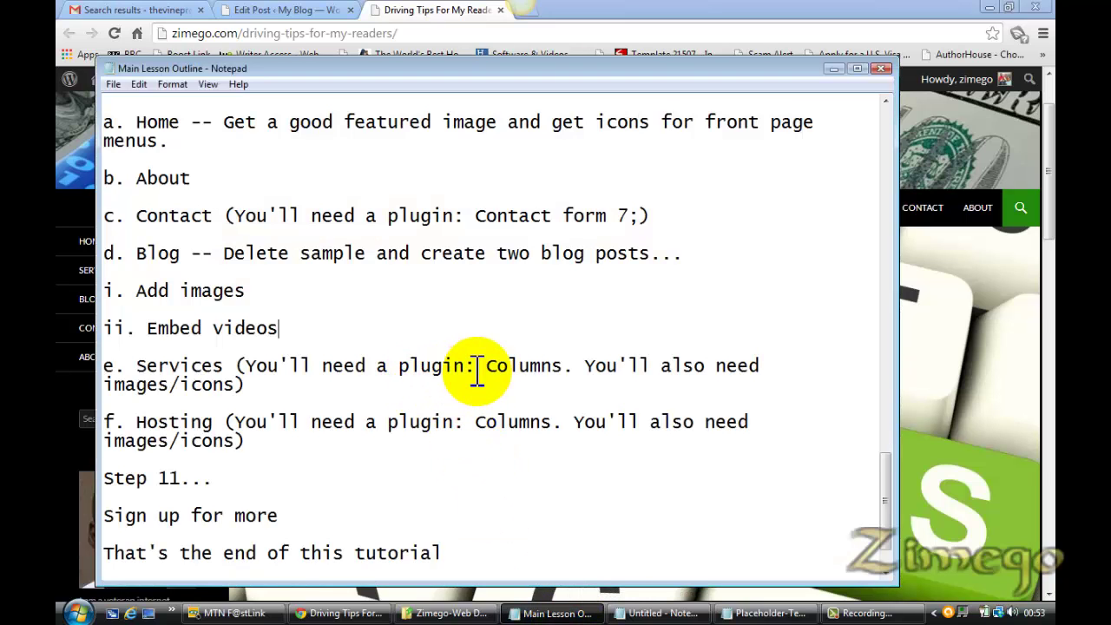
{"action": "left_click", "coordinate": [300, 12]}
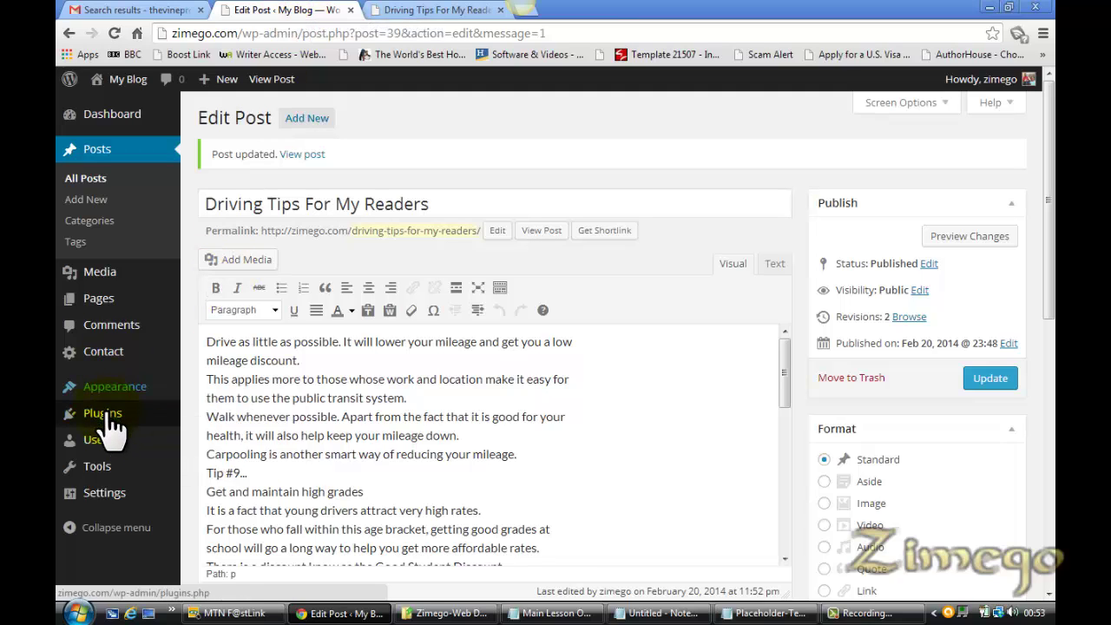
Go to Plugins > Add New and take 'Columns' from Main Lesson Outline into the plugin search box
{"action": "mouse_move", "coordinate": [174, 417]}
{"action": "left_click", "coordinate": [225, 453]}
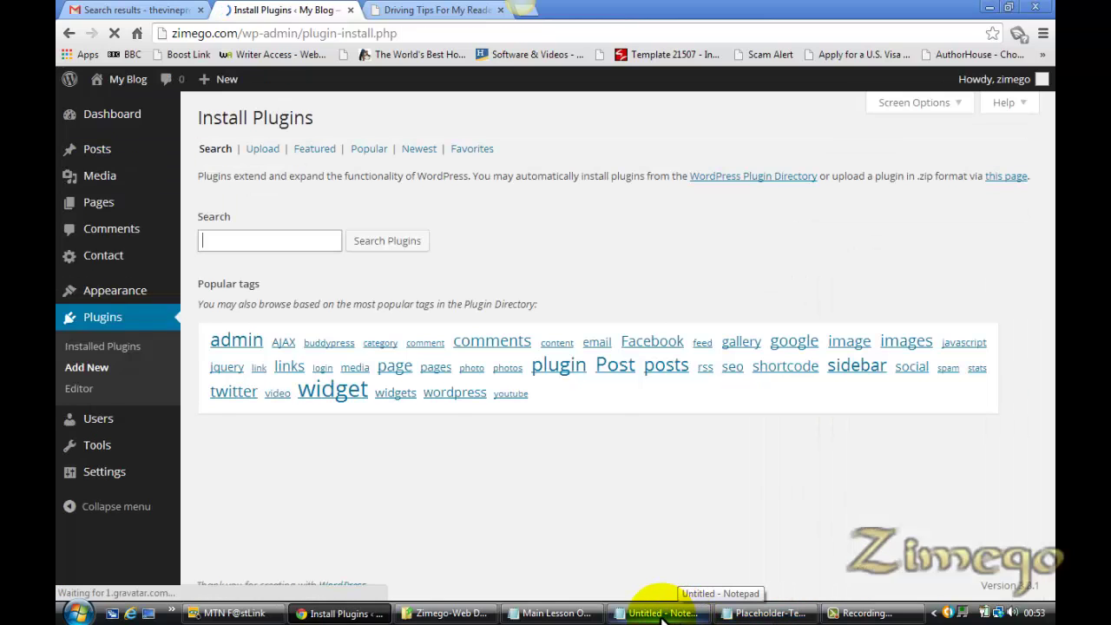
{"action": "left_click", "coordinate": [661, 614]}
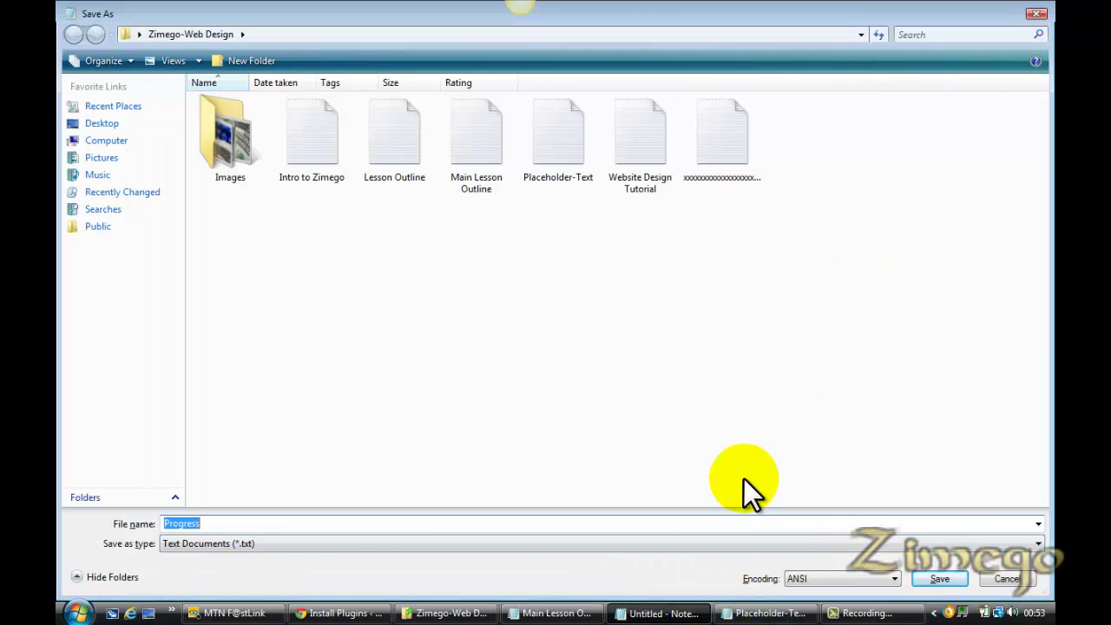
{"action": "left_click", "coordinate": [558, 613]}
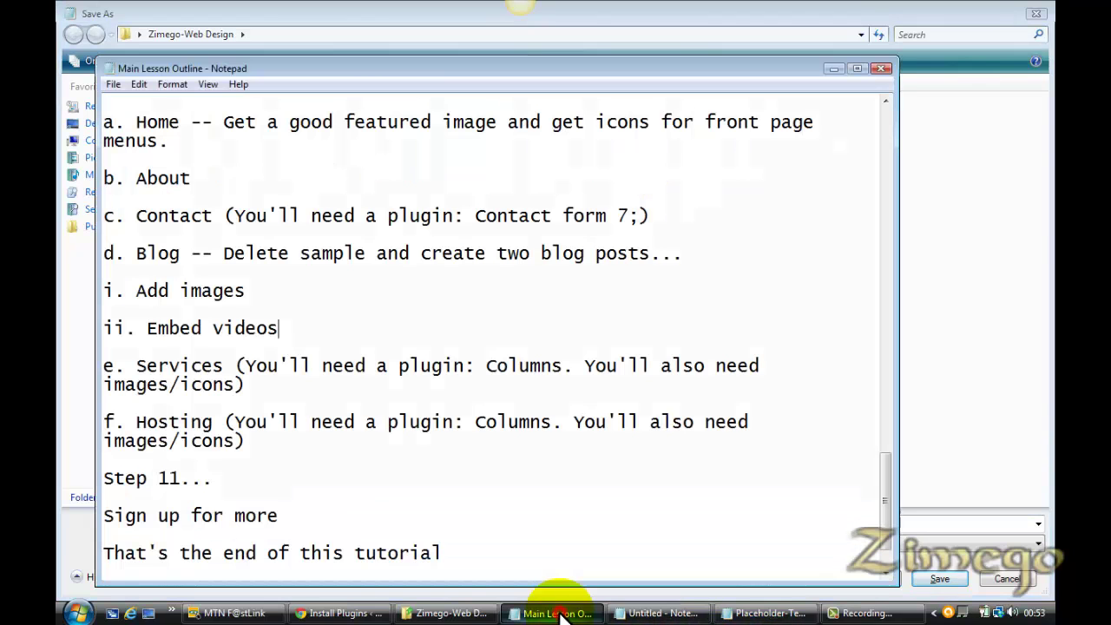
{"action": "left_click", "coordinate": [565, 369]}
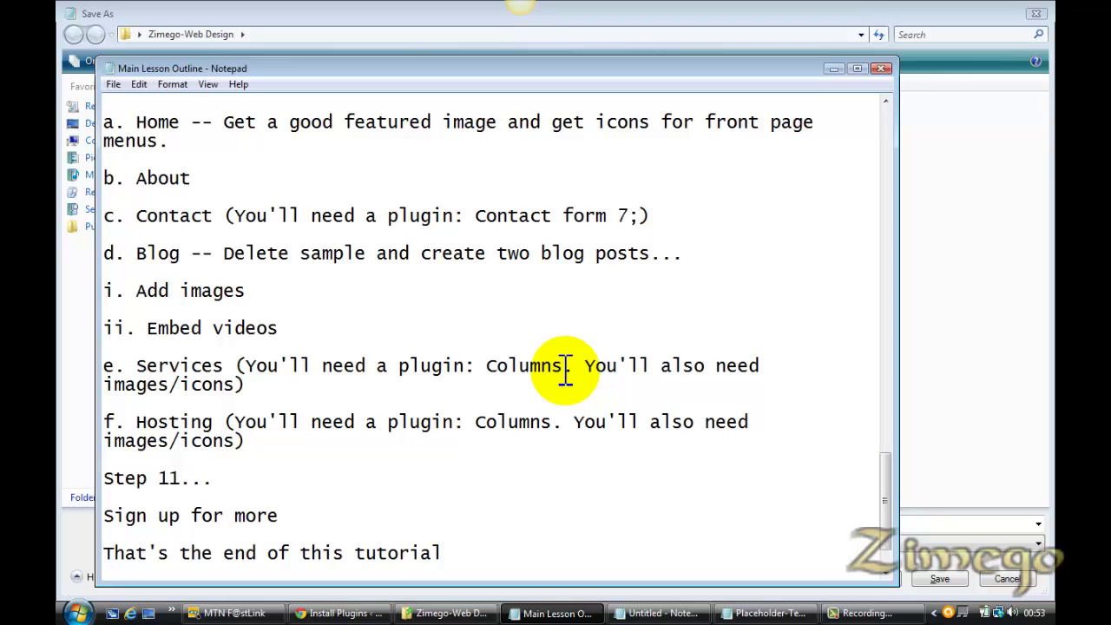
{"action": "left_click_drag", "start_coordinate": [563, 365], "coordinate": [489, 365]}
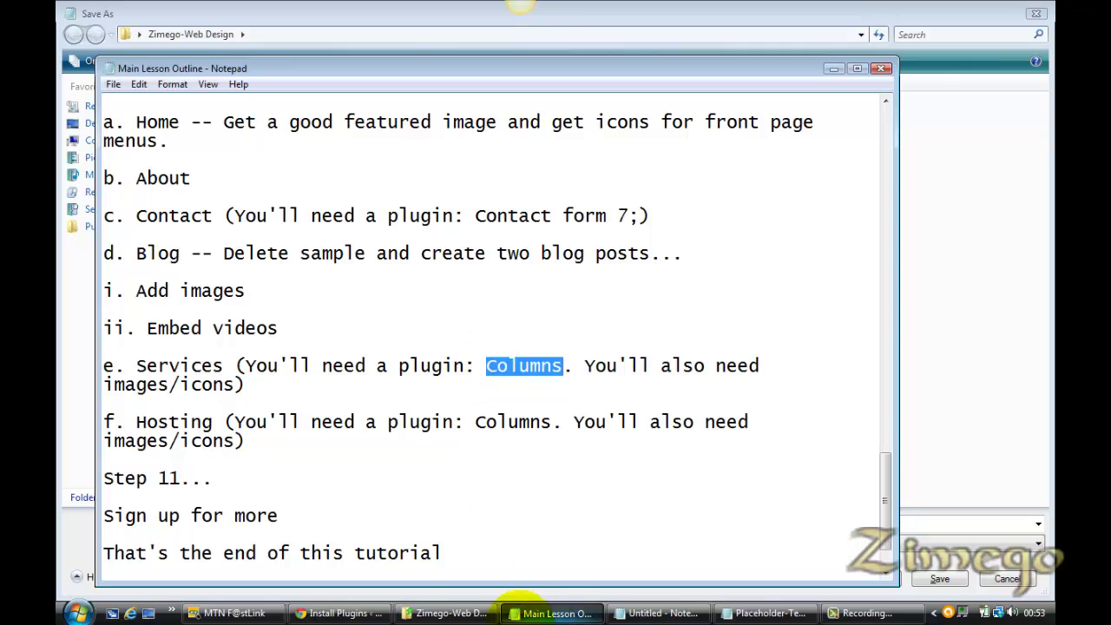
{"action": "left_click", "coordinate": [350, 610]}
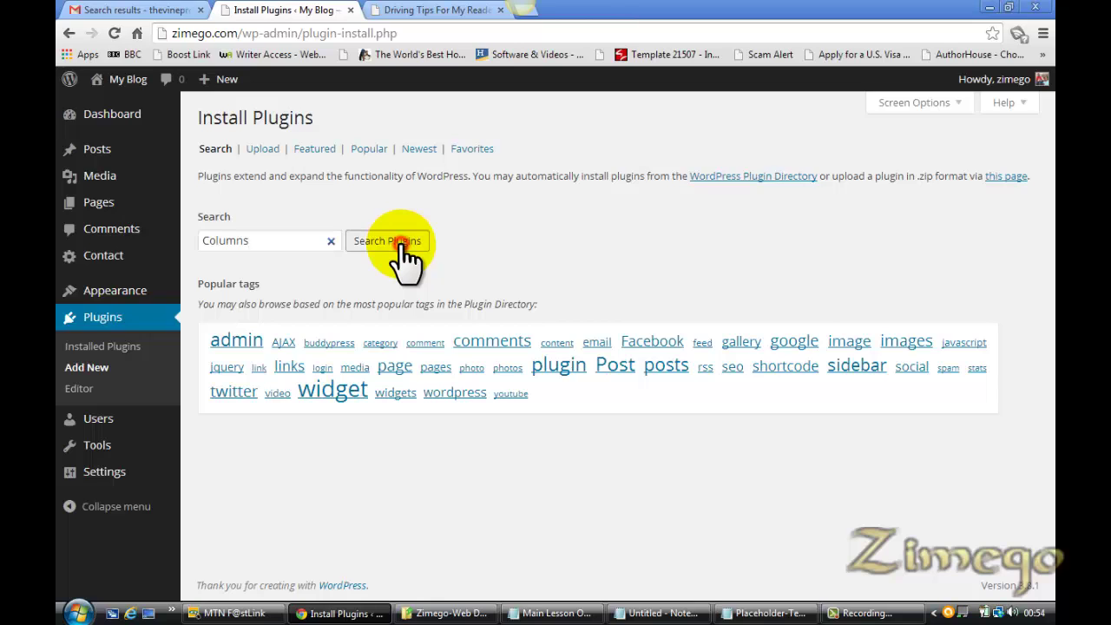
Search the plugin directory for Columns and select the example column shortcode in its description
{"action": "left_click", "coordinate": [402, 246]}
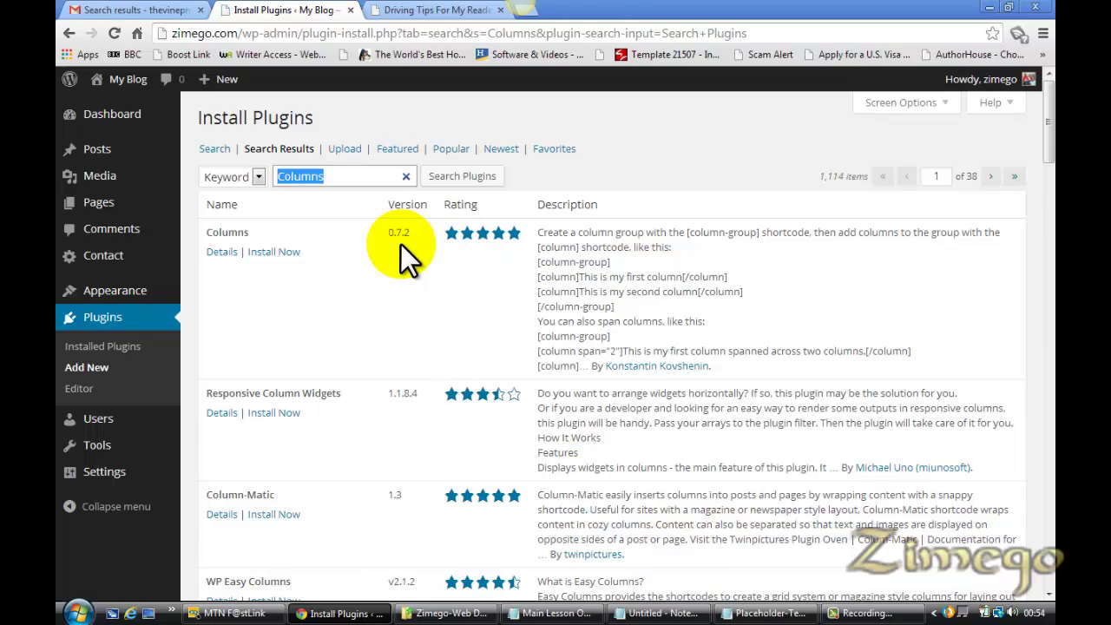
{"action": "left_click", "coordinate": [623, 305]}
{"action": "left_click_drag", "start_coordinate": [612, 302], "coordinate": [534, 245]}
{"action": "key", "text": "ctrl+c"}
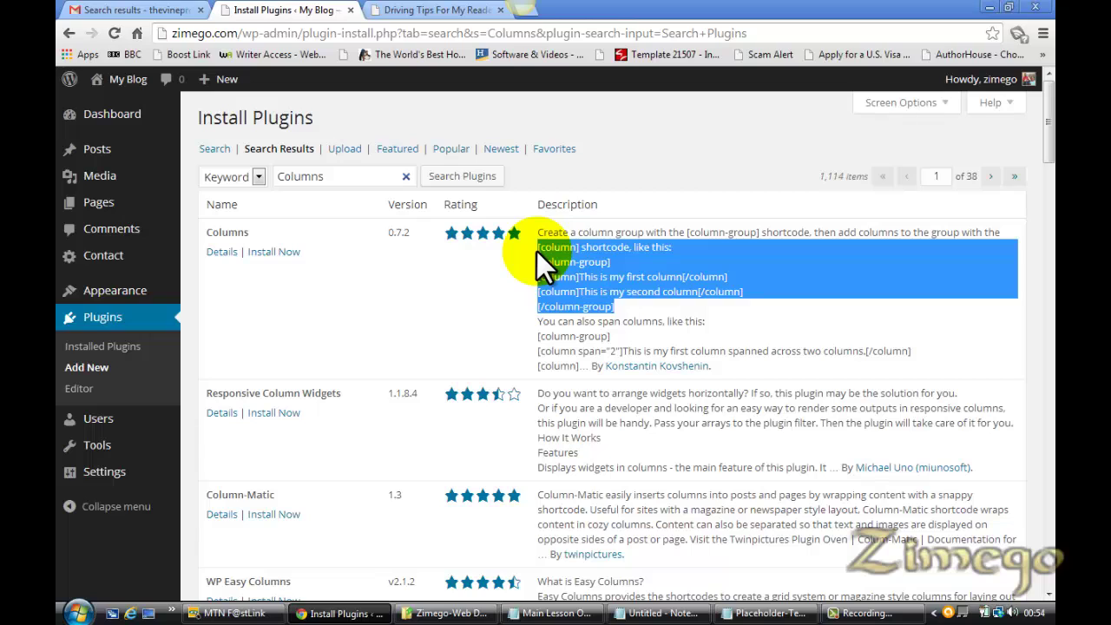
Install the Columns 0.7.2 plugin and confirm the installation
{"action": "left_click", "coordinate": [272, 253]}
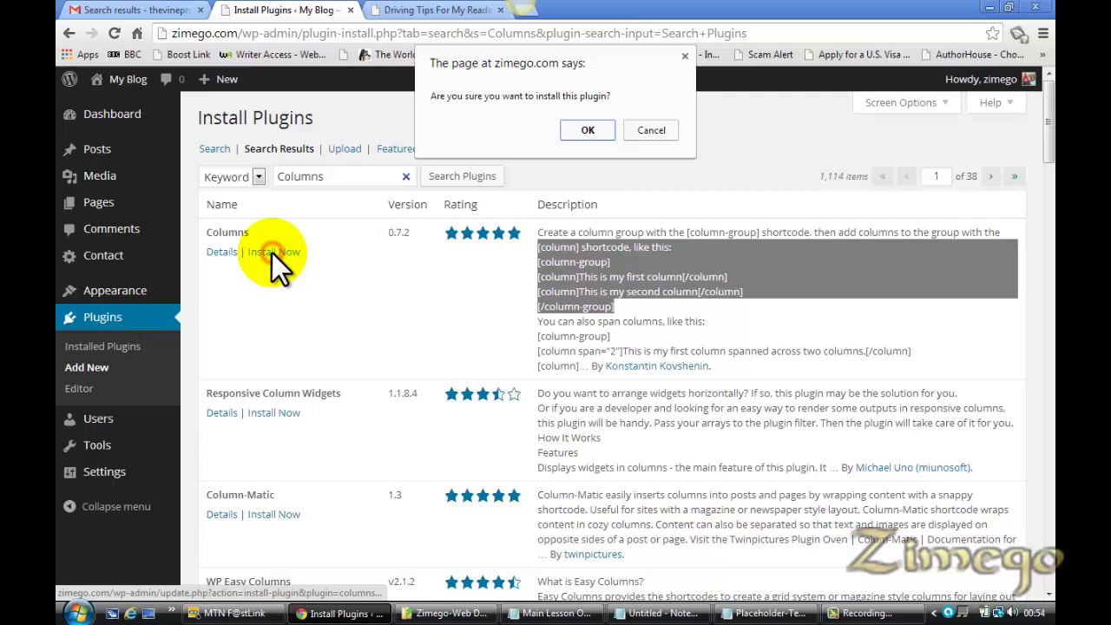
{"action": "left_click", "coordinate": [587, 129]}
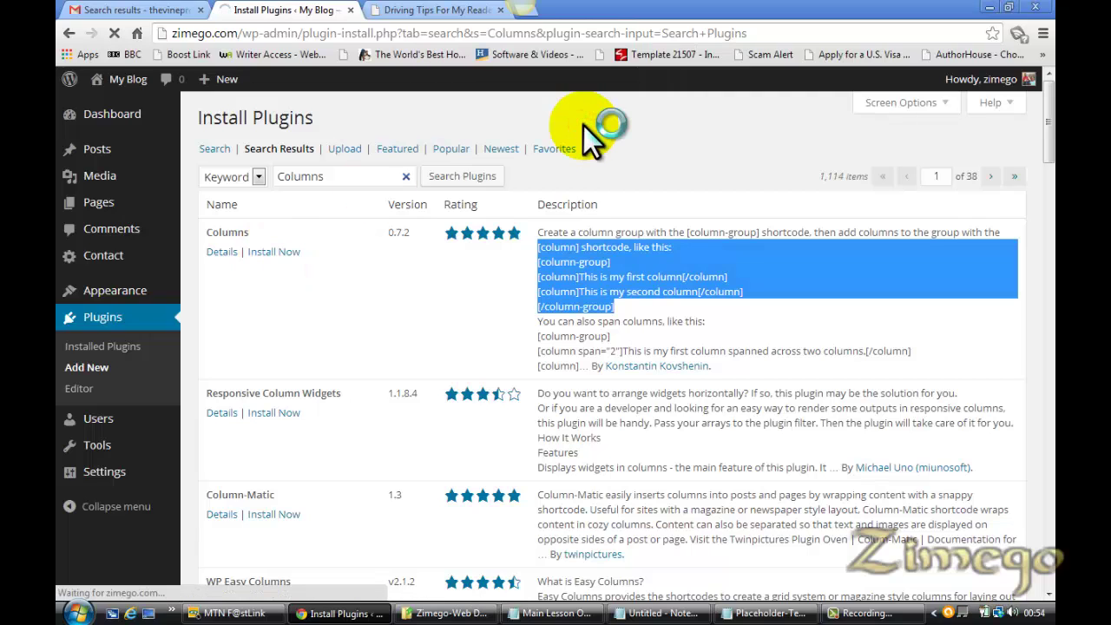
{"action": "left_click", "coordinate": [691, 615]}
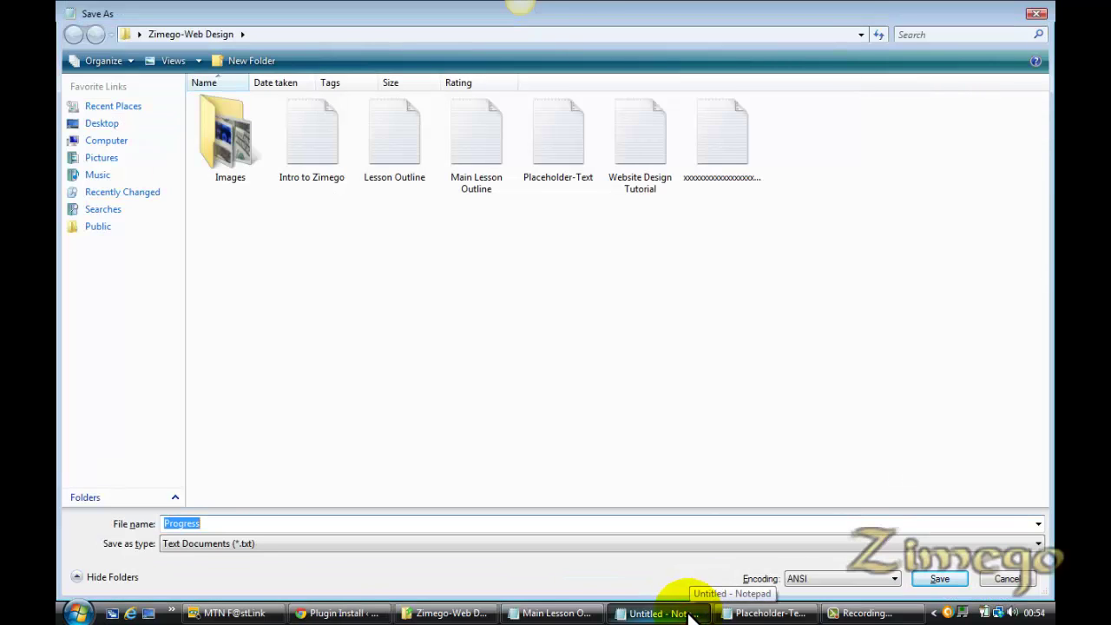
Paste the Columns plugin's column-group shortcode example into a new untitled Notepad note
{"action": "left_click", "coordinate": [80, 612]}
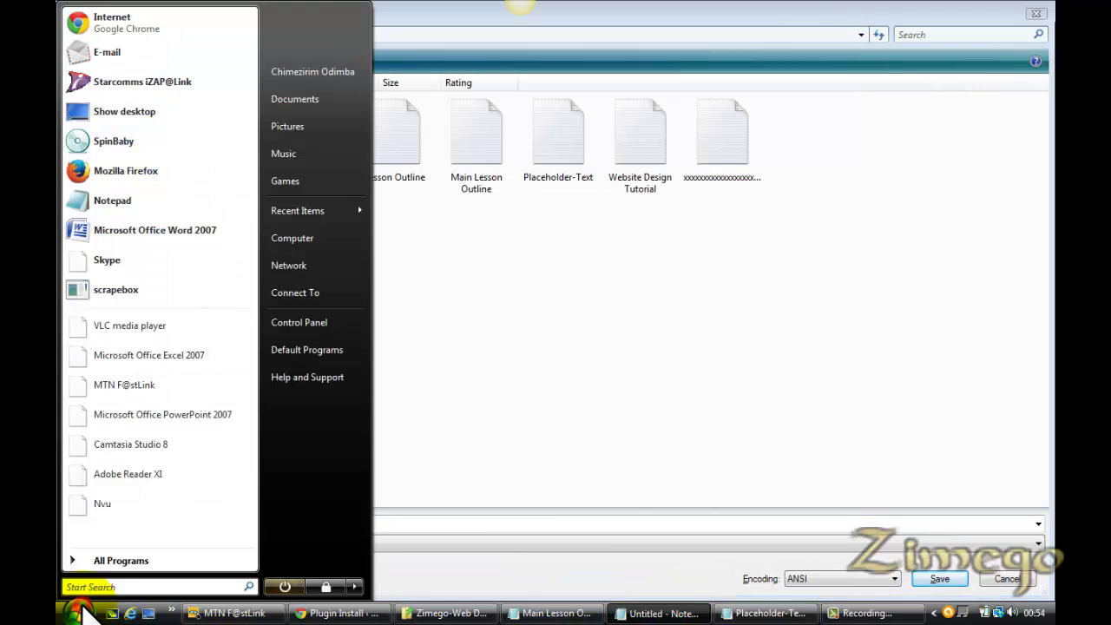
{"action": "left_click", "coordinate": [116, 199]}
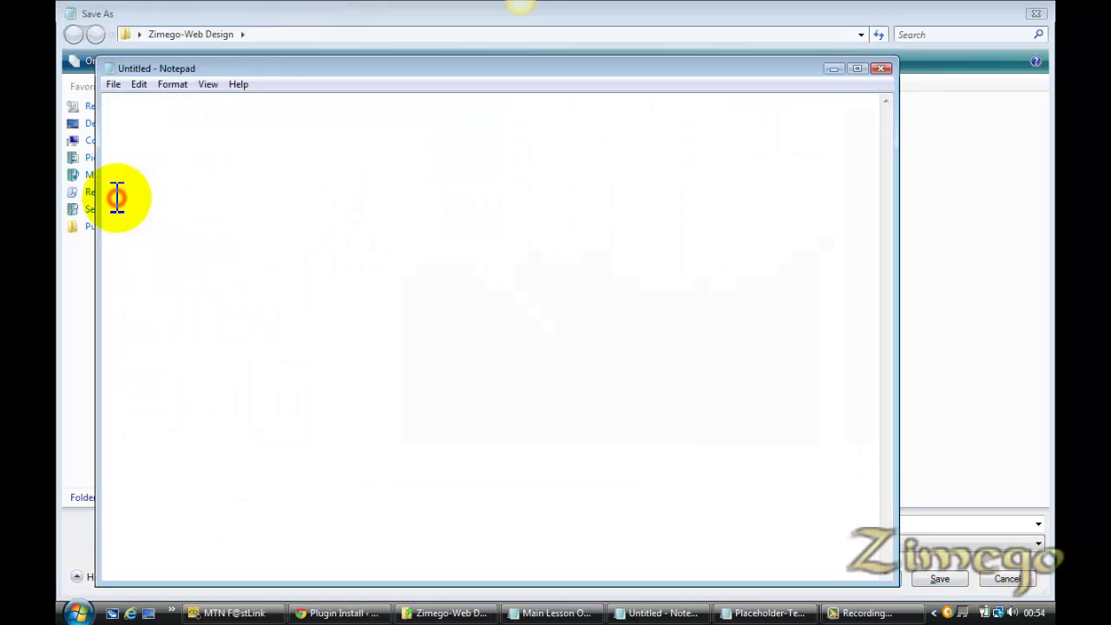
{"action": "key", "text": "ctrl+v"}
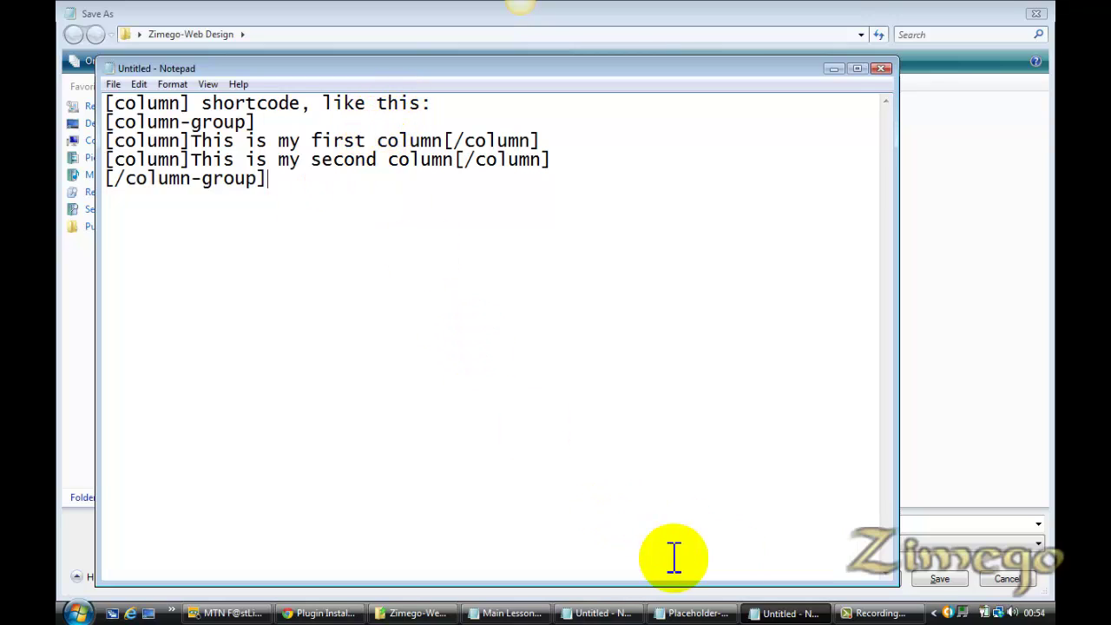
{"action": "left_click", "coordinate": [335, 609]}
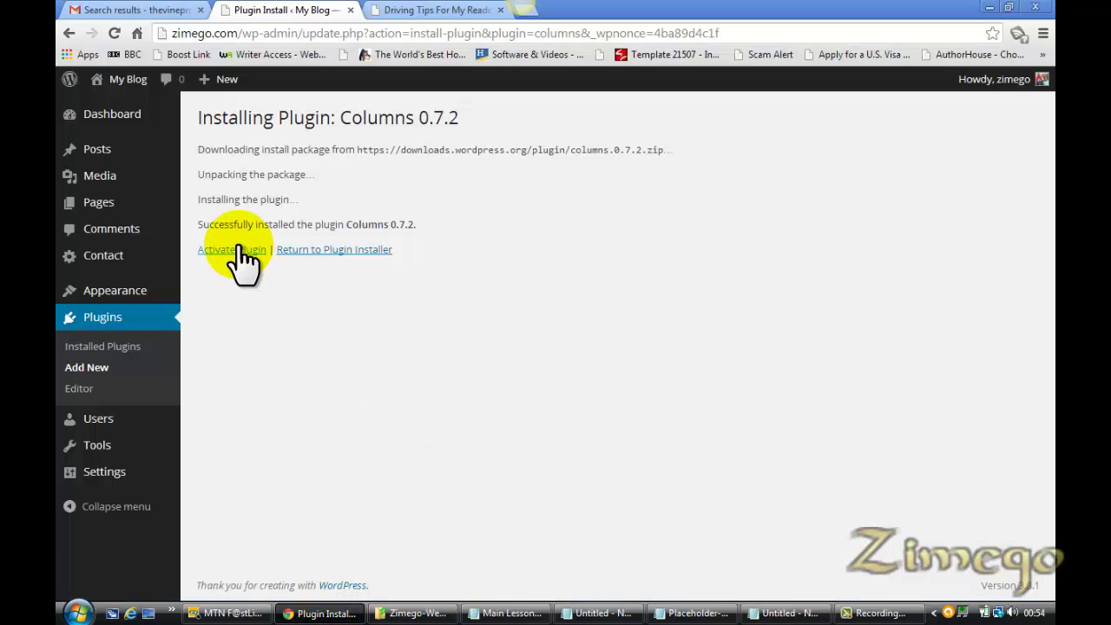
Activate the Columns plugin and close the Driving Tips page
{"action": "left_click", "coordinate": [240, 256]}
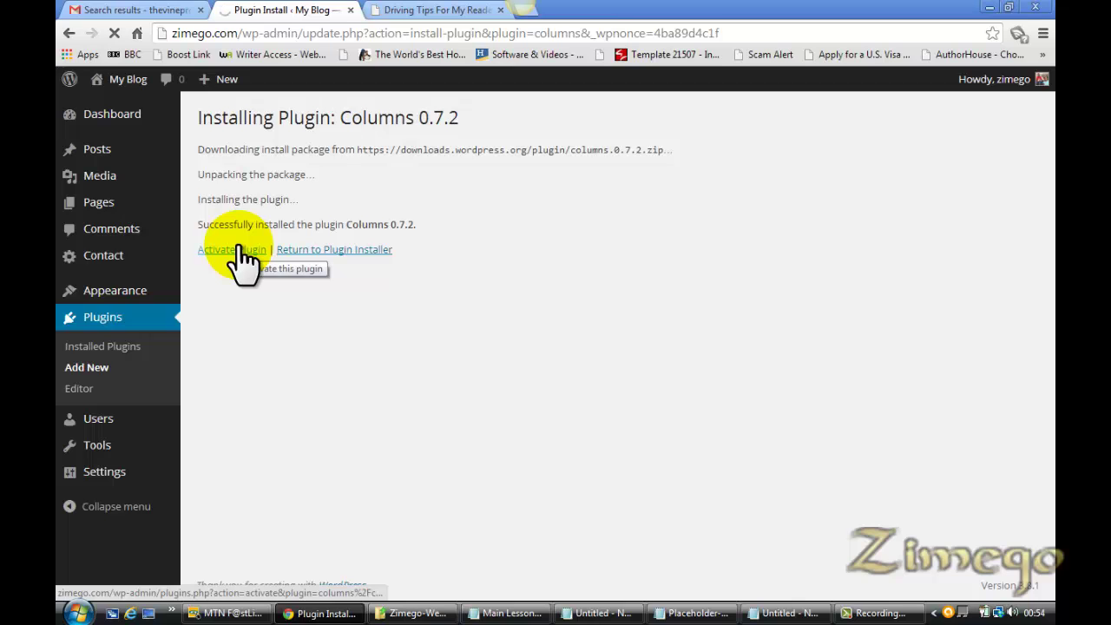
{"action": "left_click", "coordinate": [429, 12]}
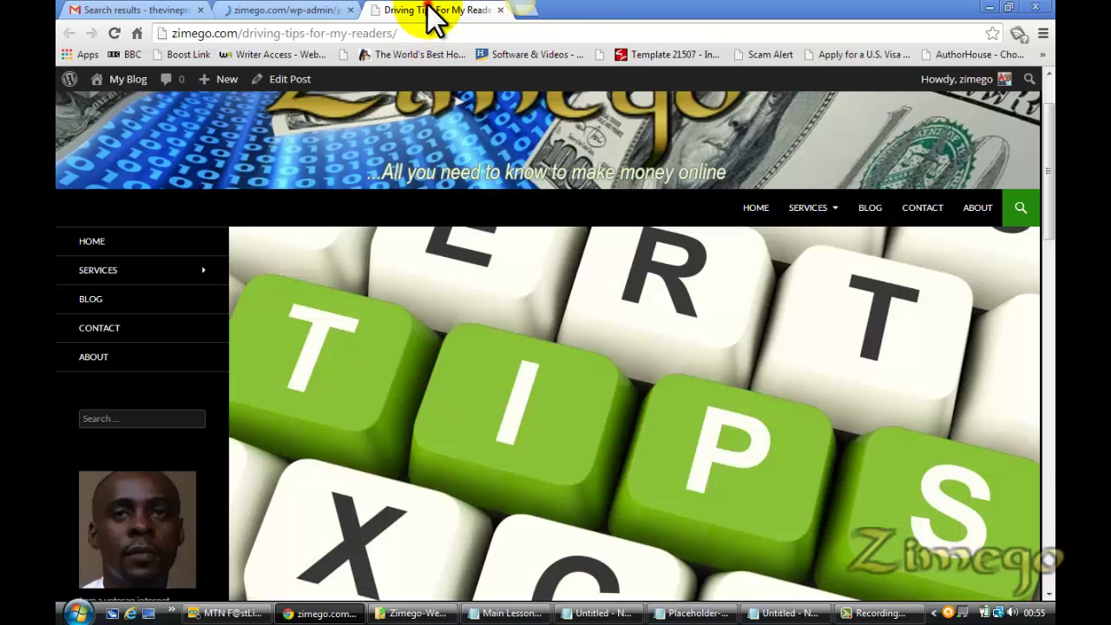
{"action": "left_click", "coordinate": [501, 11]}
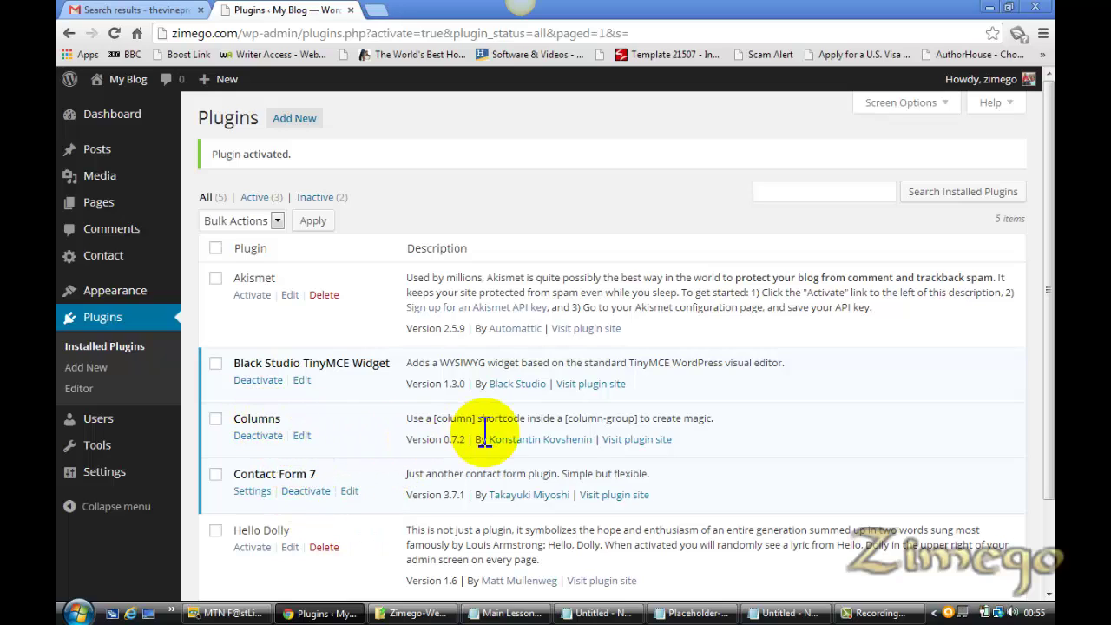
Open the Columns 'Visit plugin site' link in a new tab and view it
{"action": "right_click", "coordinate": [637, 441]}
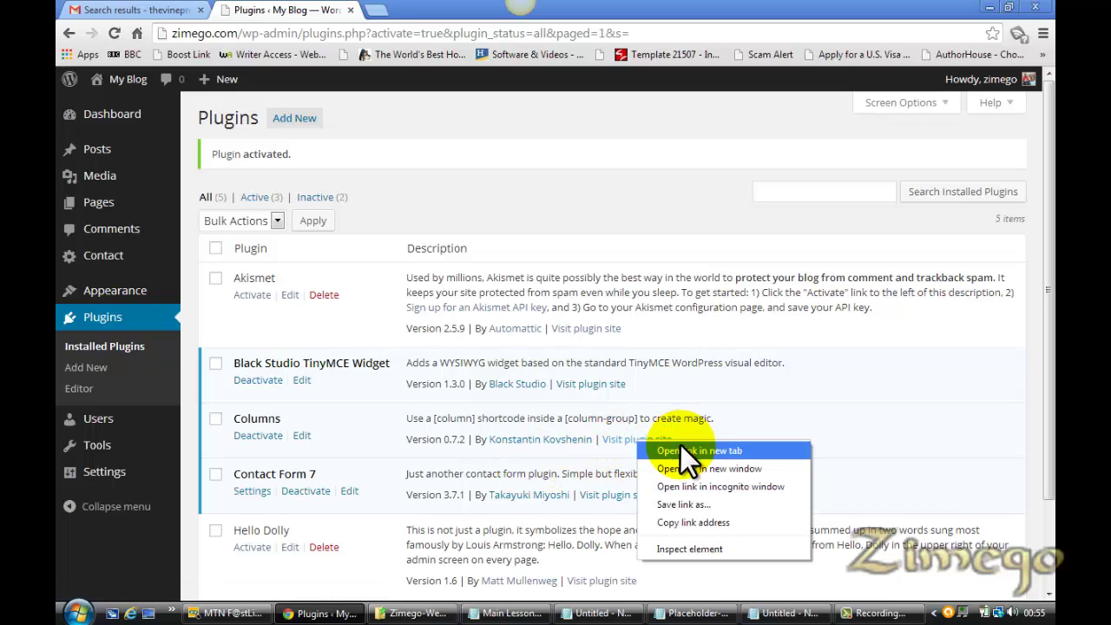
{"action": "left_click", "coordinate": [685, 451]}
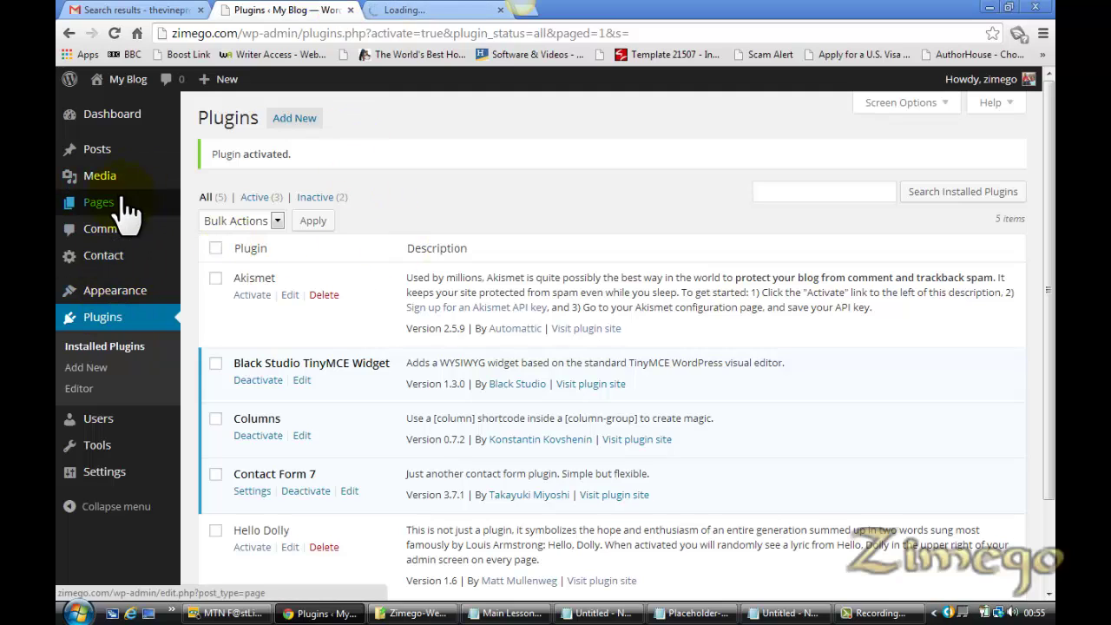
{"action": "mouse_move", "coordinate": [141, 217]}
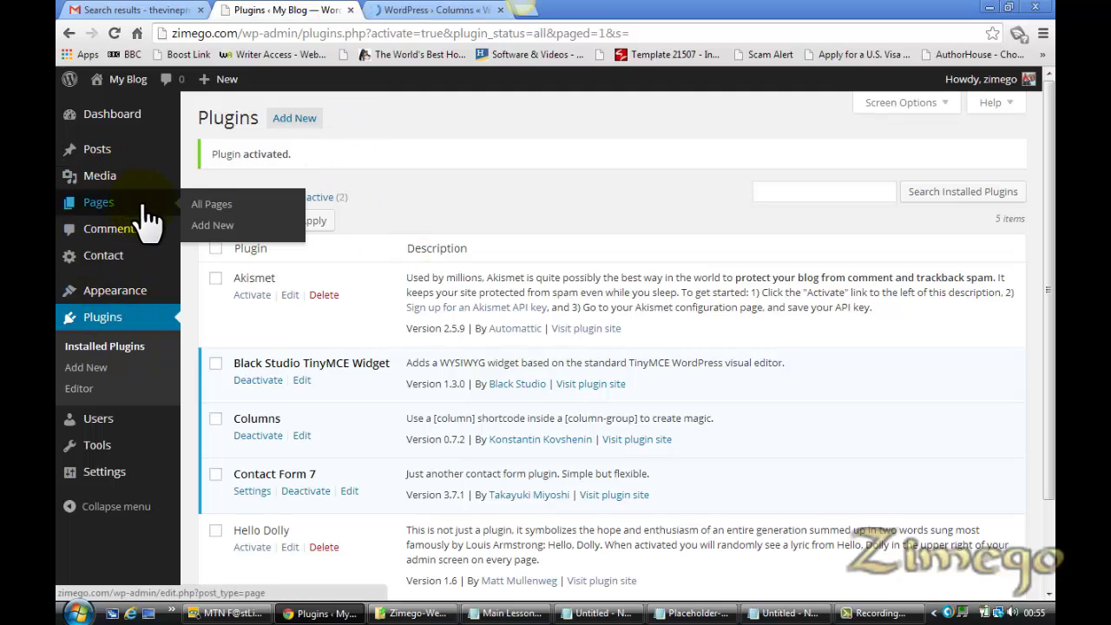
{"action": "left_click", "coordinate": [204, 221]}
{"action": "left_click", "coordinate": [426, 11]}
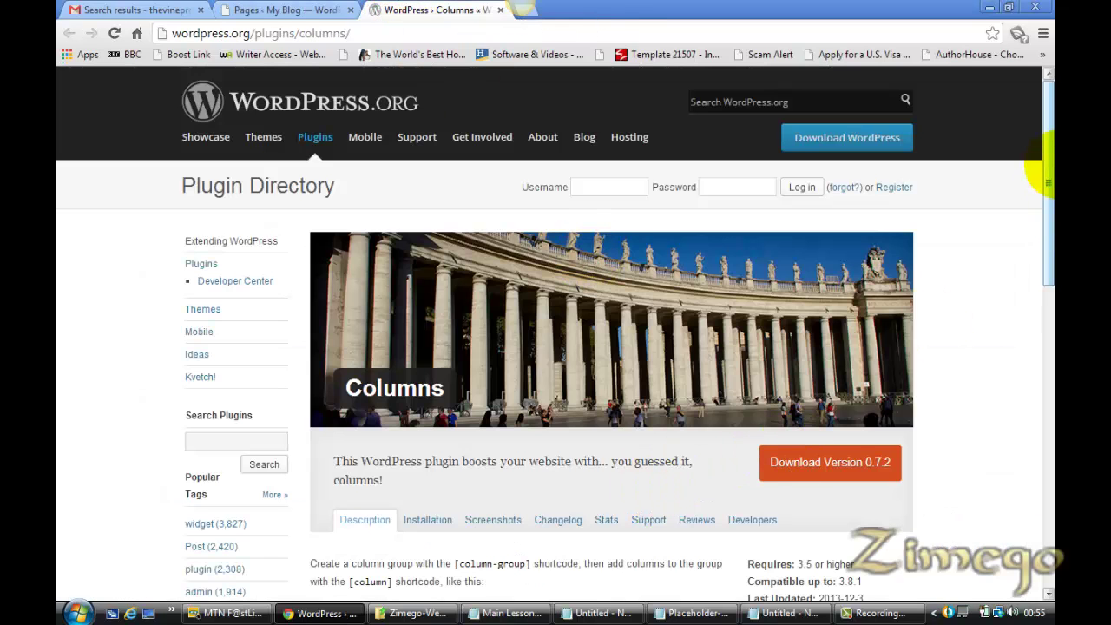
Select the first [column-group] example on the Columns plugin page for the Services page editor
{"action": "left_click_drag", "start_coordinate": [1049, 185], "coordinate": [1051, 294]}
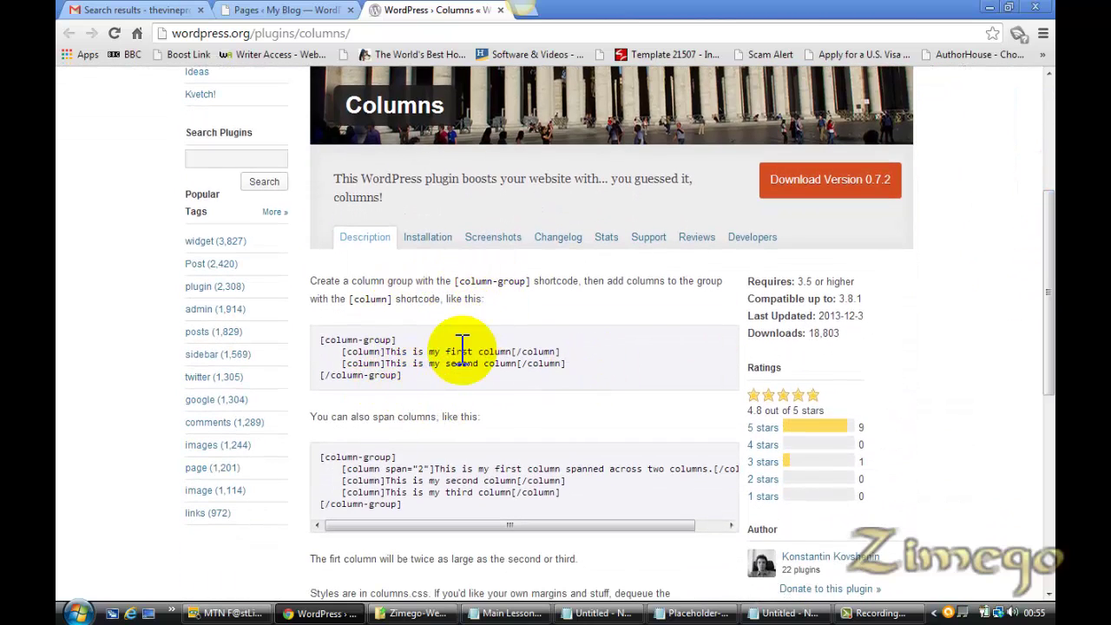
{"action": "left_click_drag", "start_coordinate": [404, 377], "coordinate": [320, 330]}
{"action": "key", "text": "ctrl+c"}
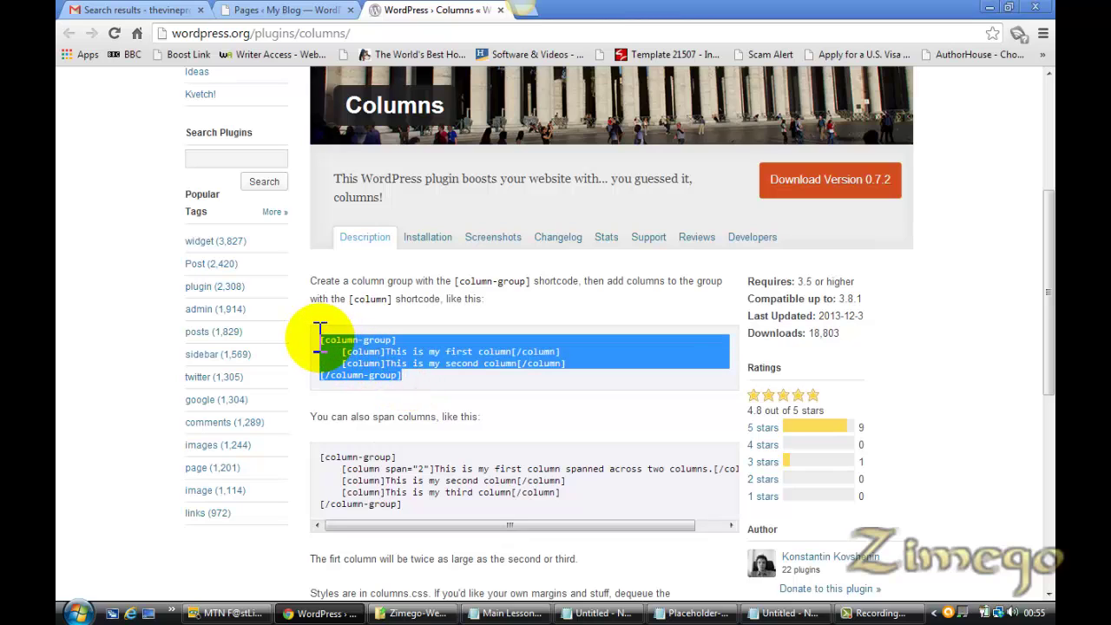
{"action": "left_click", "coordinate": [274, 9]}
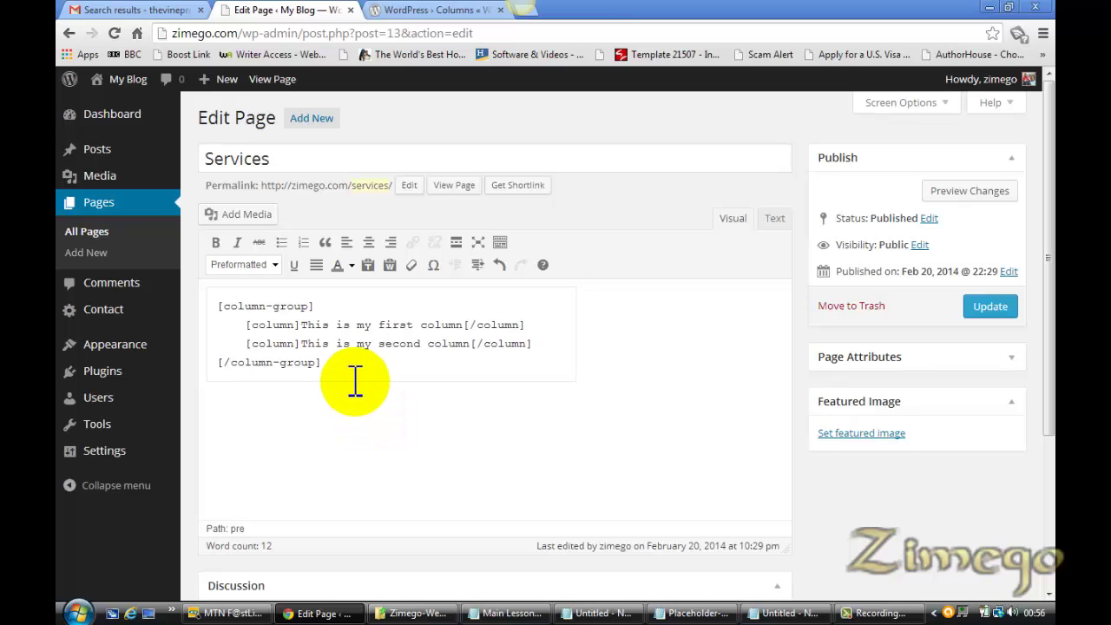
Select the pasted column-group shortcode block in the editor and put it into Notepad
{"action": "left_click", "coordinate": [330, 433]}
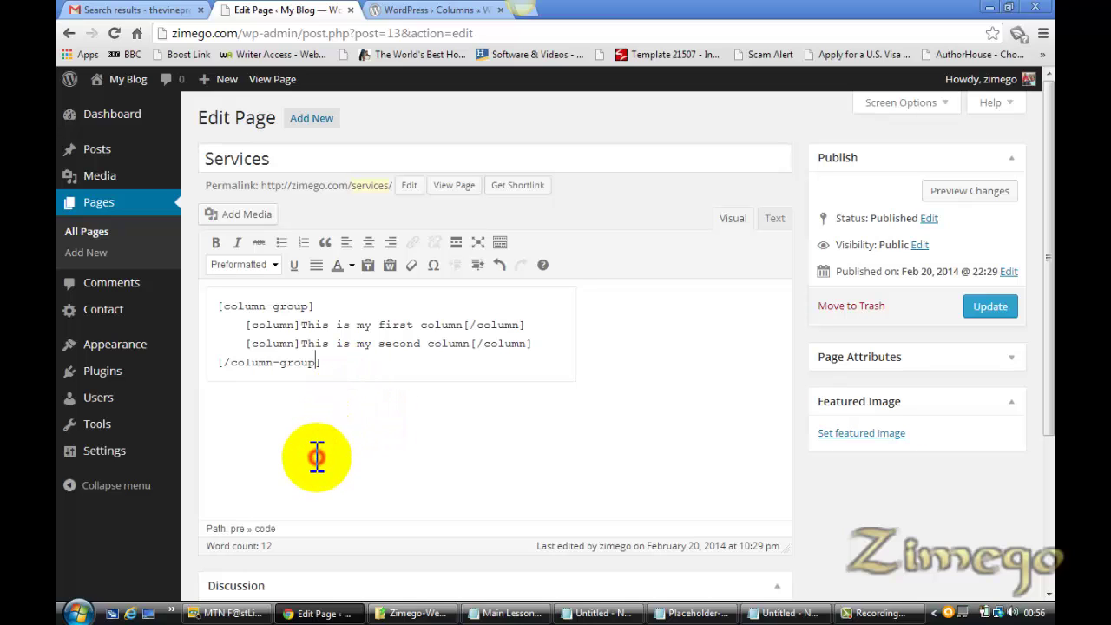
{"action": "left_click", "coordinate": [619, 384]}
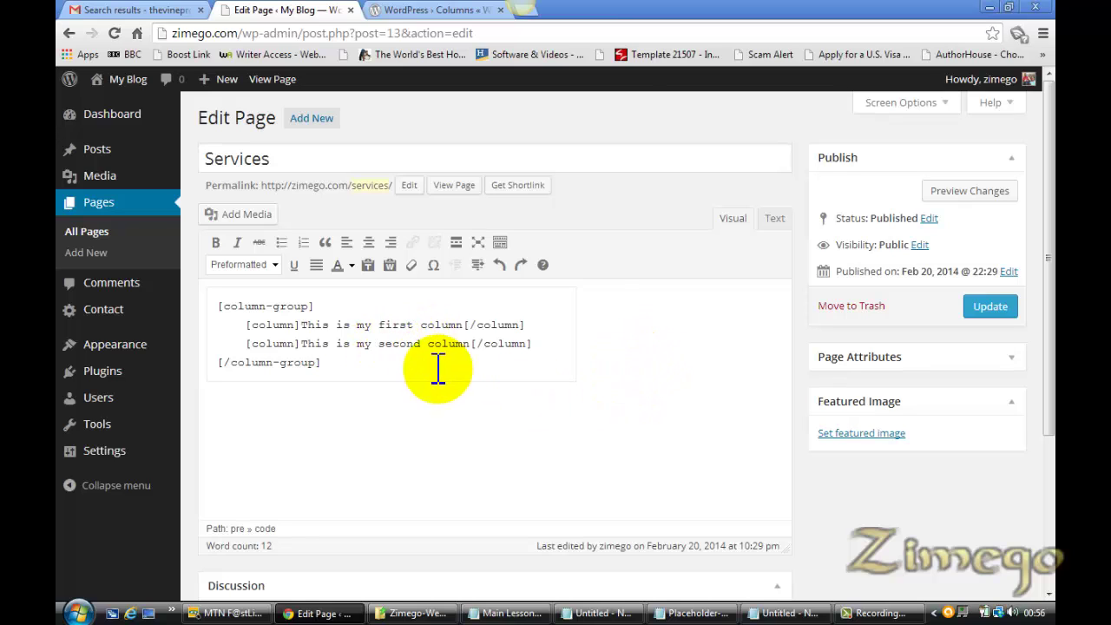
{"action": "left_click_drag", "start_coordinate": [339, 365], "coordinate": [224, 304]}
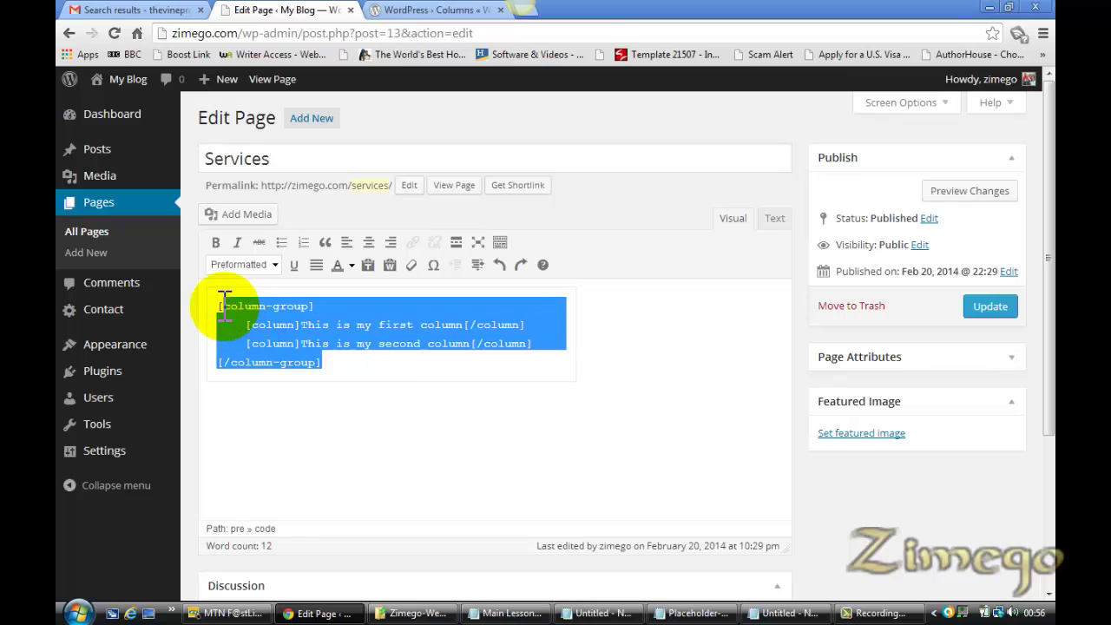
{"action": "left_click", "coordinate": [577, 613]}
{"action": "left_click", "coordinate": [797, 613]}
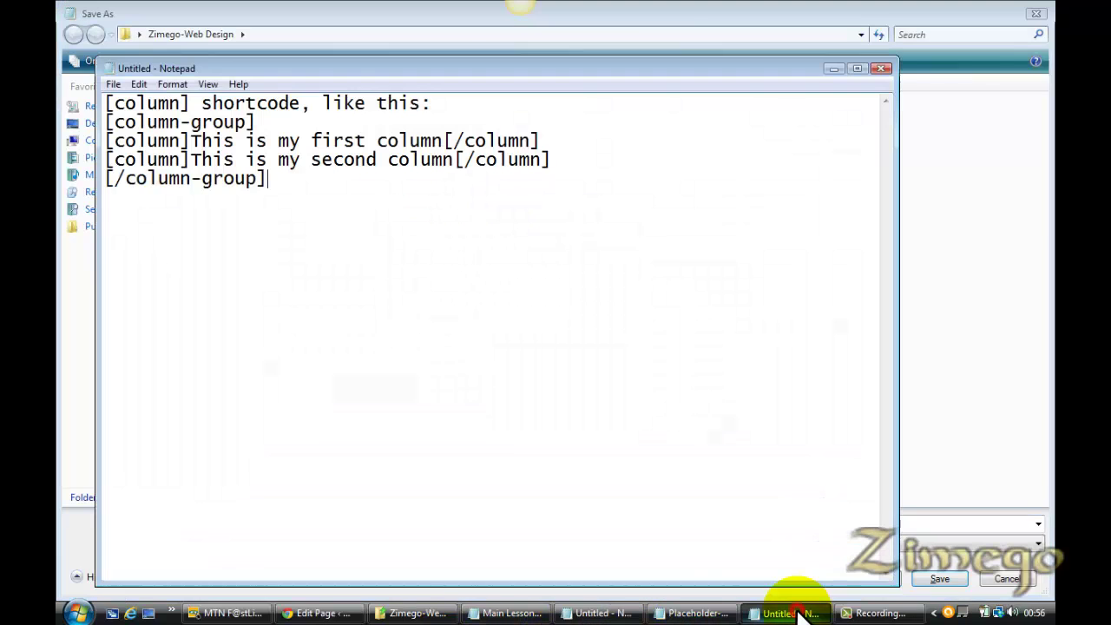
{"action": "key", "text": "ctrl+a"}
{"action": "key", "text": "ctrl+v"}
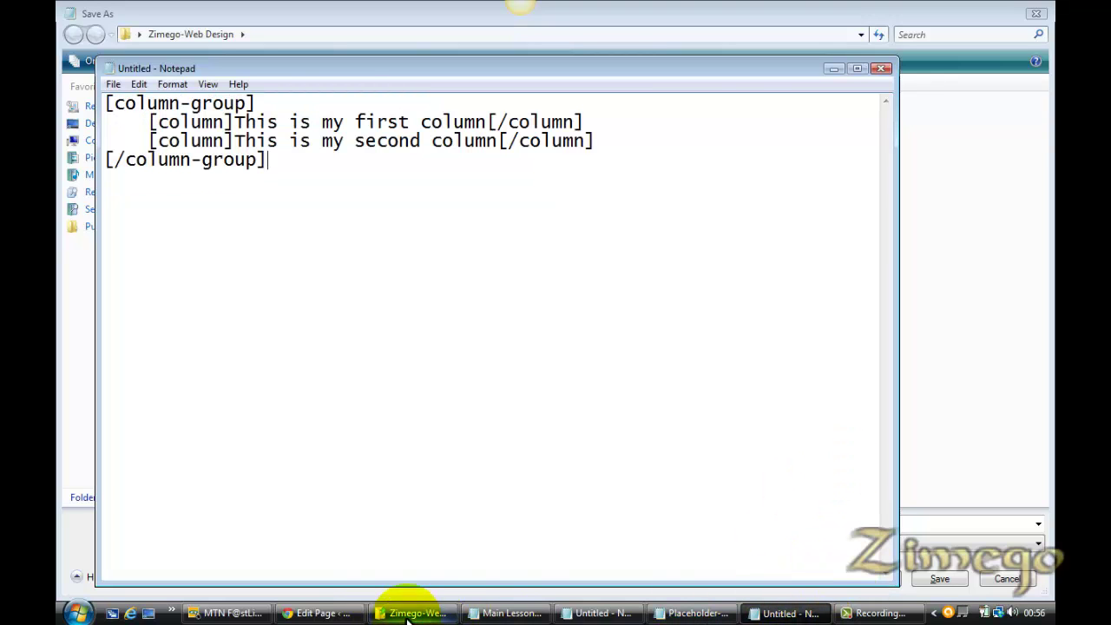
Delete the preformatted block and paste the shortcode twice as plain paragraphs
{"action": "left_click", "coordinate": [305, 613]}
{"action": "key", "text": "BackSpace"}
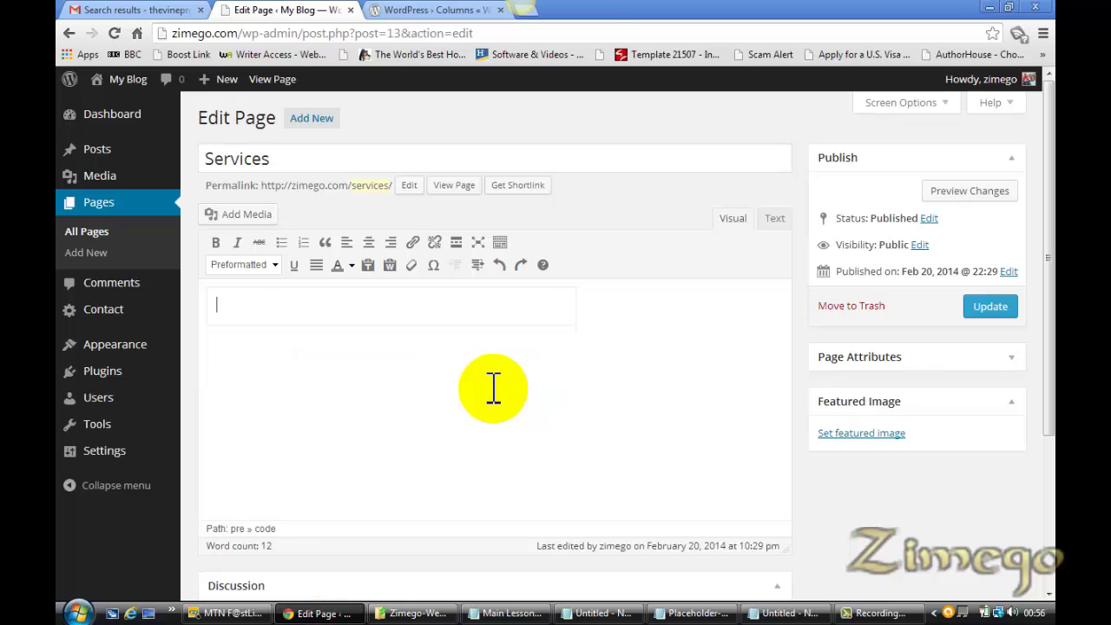
{"action": "left_click", "coordinate": [790, 613]}
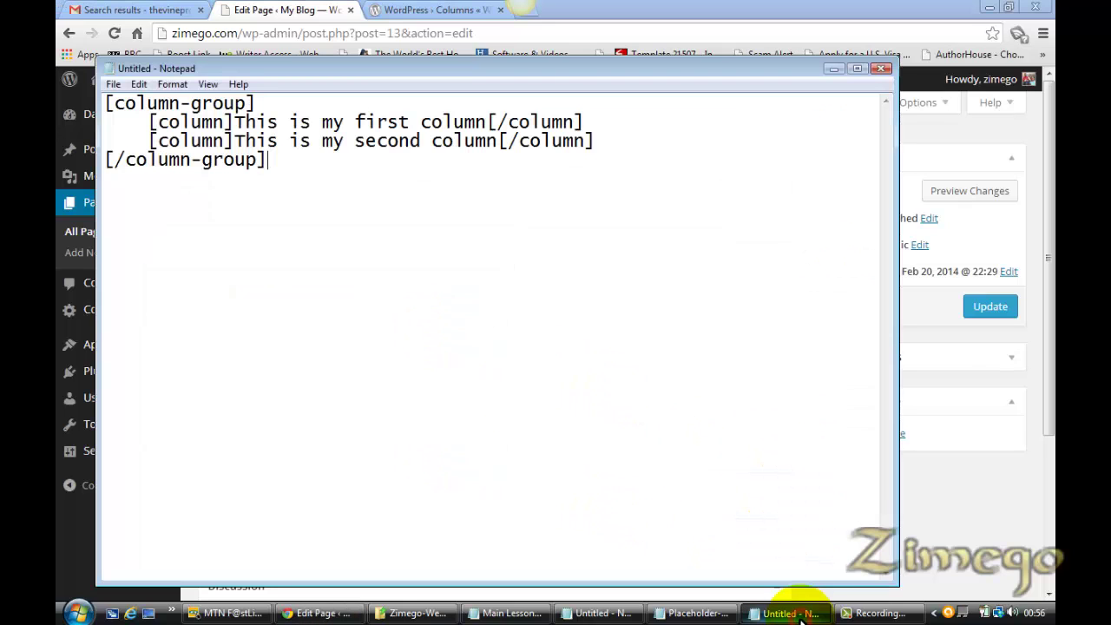
{"action": "key", "text": "ctrl+a"}
{"action": "key", "text": "ctrl+c"}
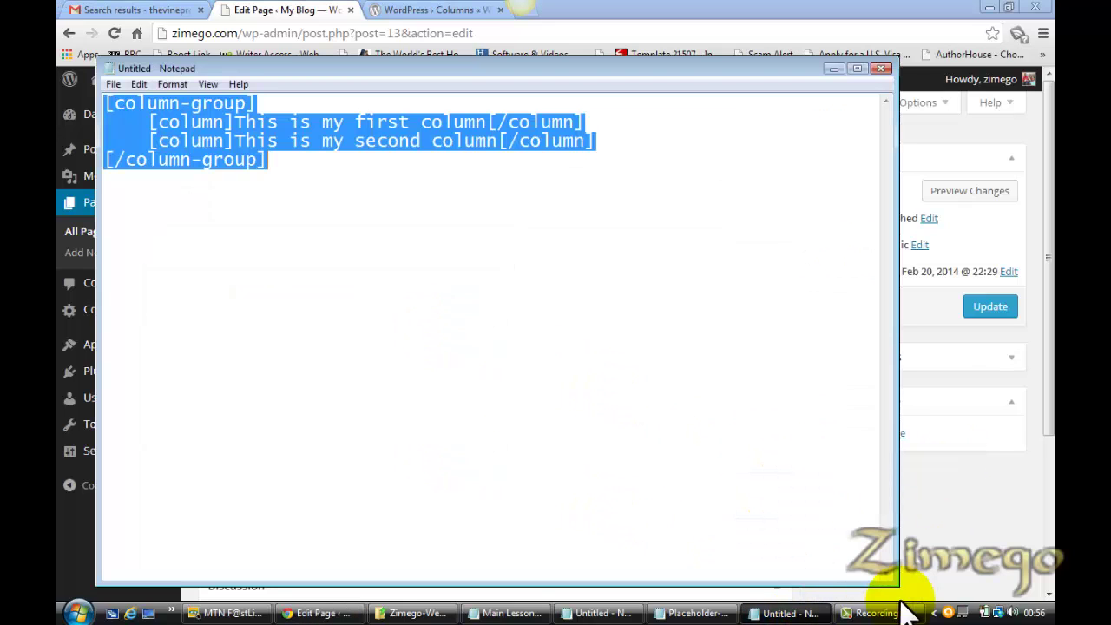
{"action": "left_click", "coordinate": [322, 611]}
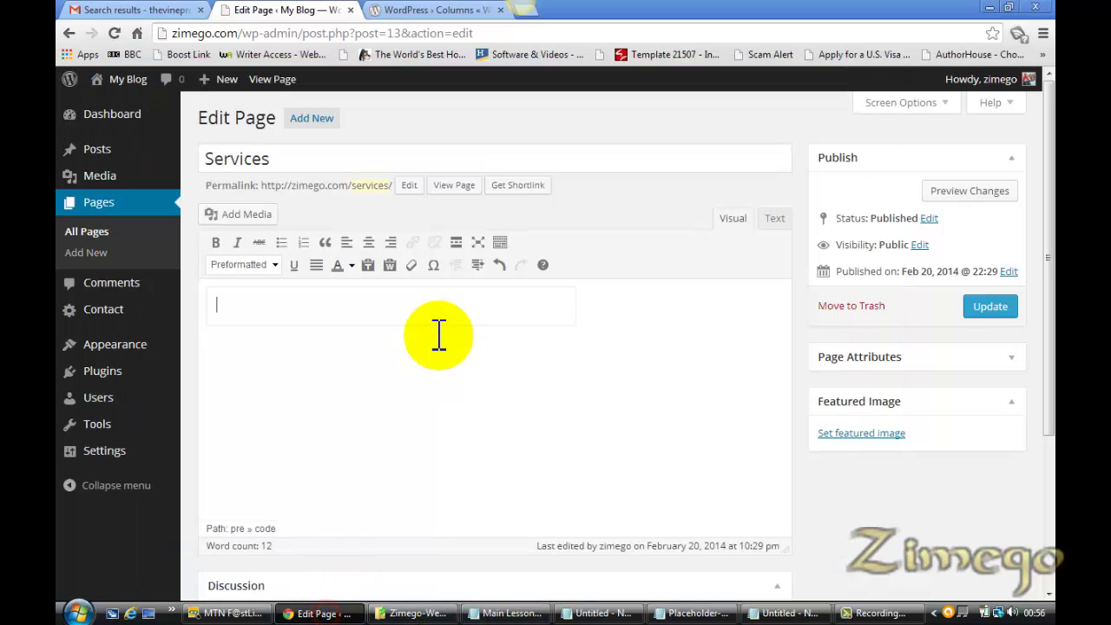
{"action": "key", "text": "ctrl+v"}
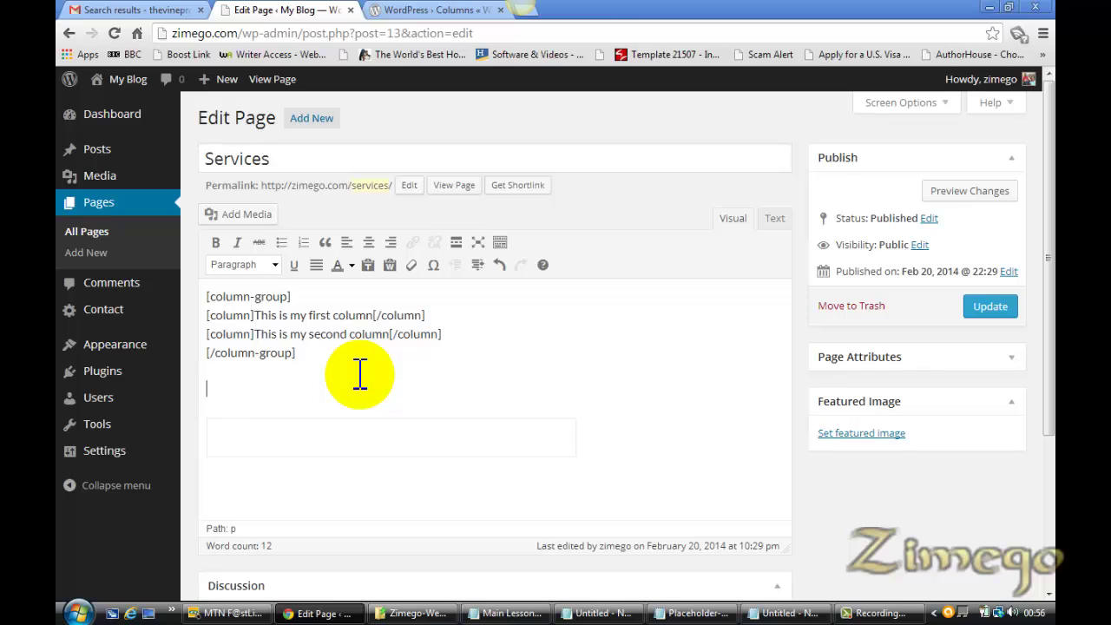
{"action": "key", "text": "Return"}
{"action": "key", "text": "ctrl+v"}
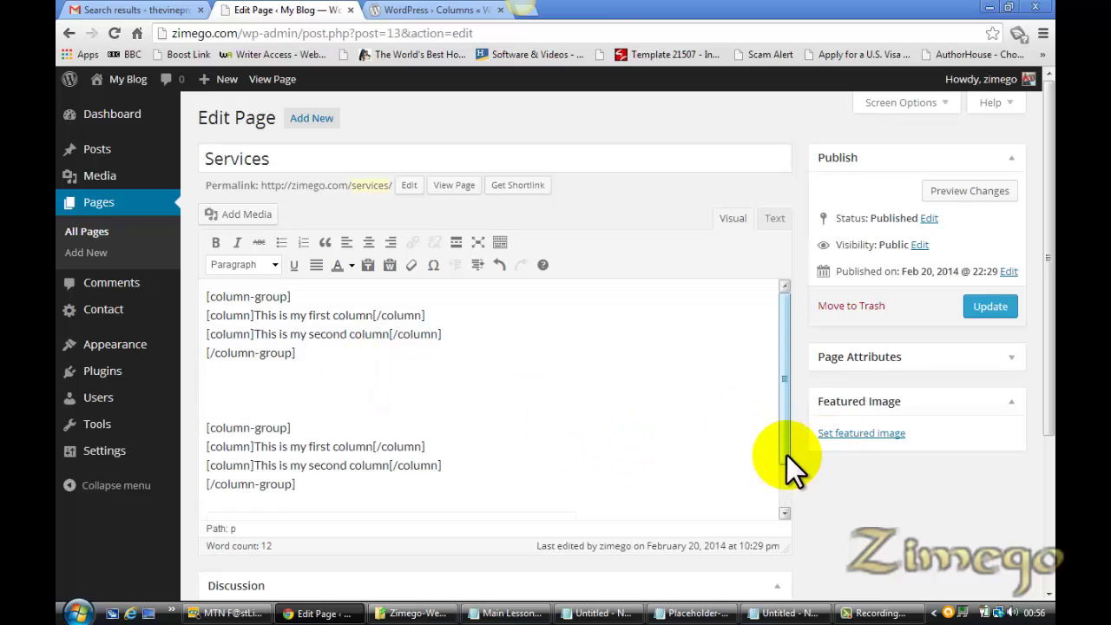
{"action": "left_click_drag", "start_coordinate": [786, 455], "coordinate": [786, 501]}
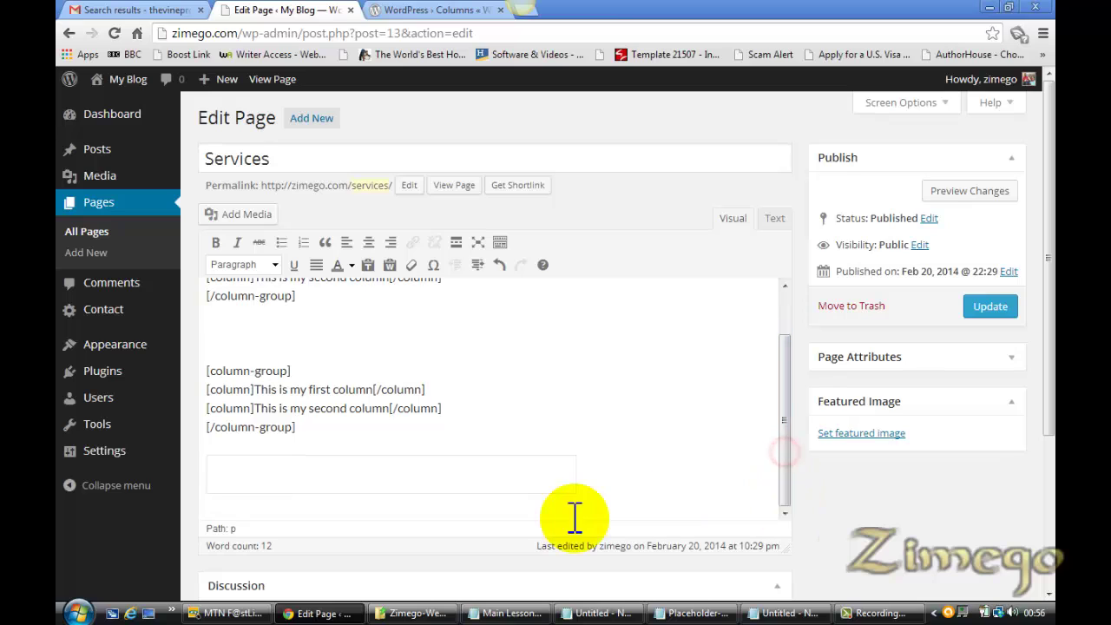
{"action": "left_click", "coordinate": [467, 513]}
{"action": "left_click", "coordinate": [471, 483]}
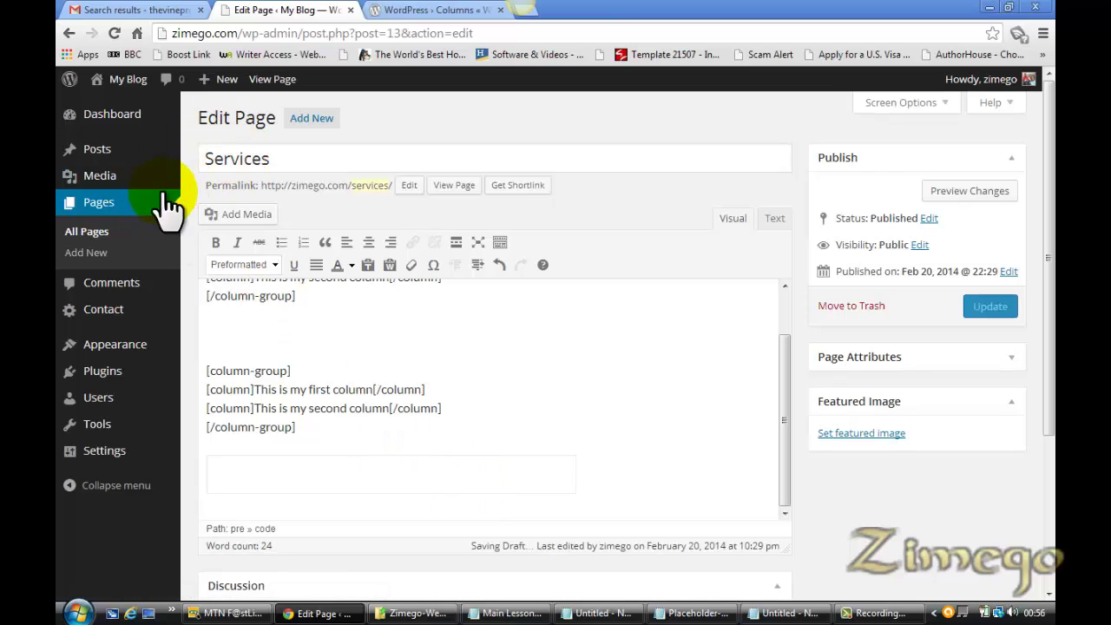
Leave the editor unsaved, reopen Services for editing, and paste two column-group shortcode blocks
{"action": "left_click", "coordinate": [102, 205]}
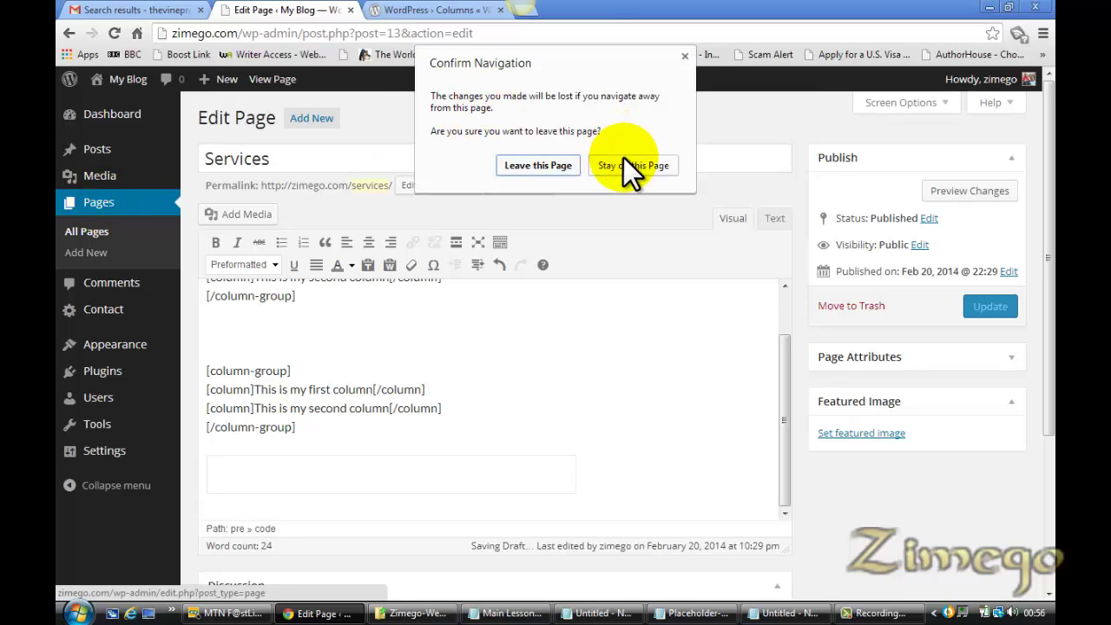
{"action": "left_click", "coordinate": [563, 166]}
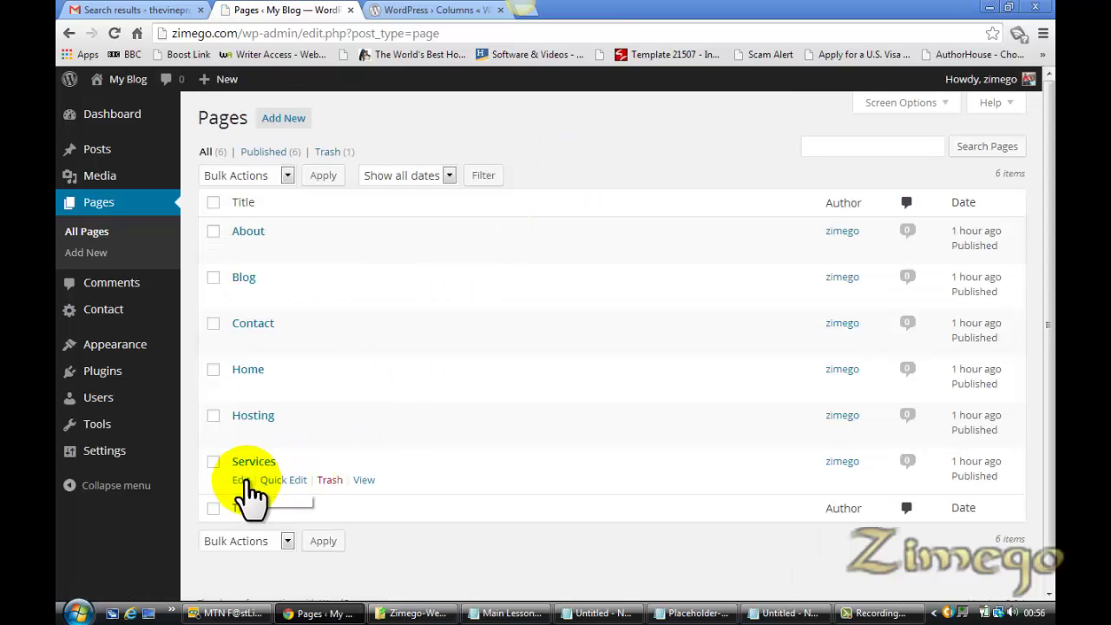
{"action": "left_click", "coordinate": [241, 479]}
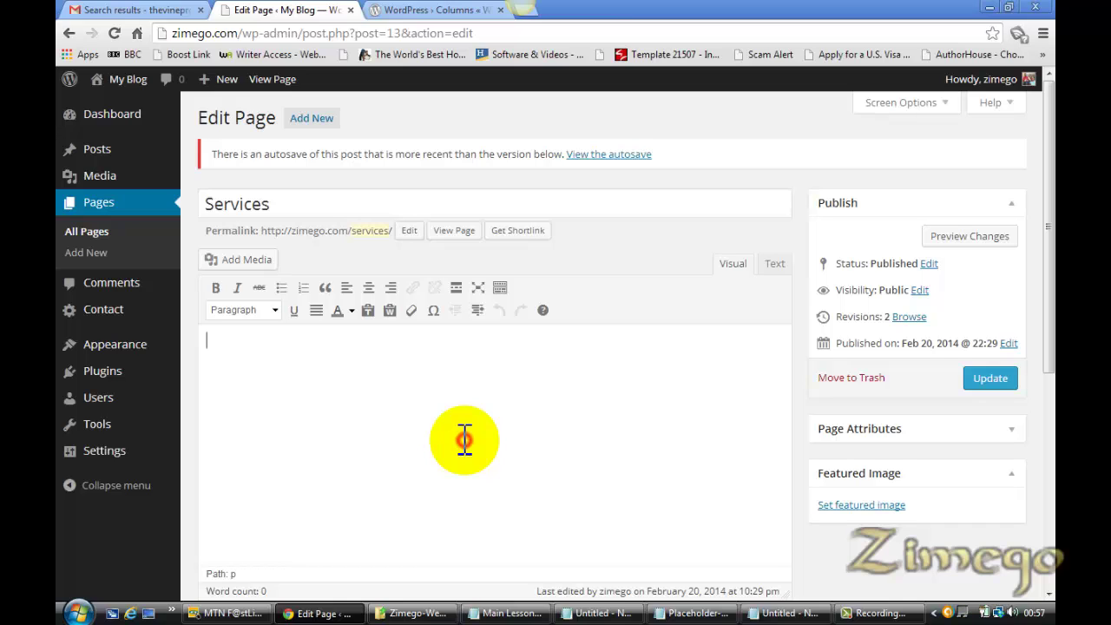
{"action": "key", "text": "ctrl+v"}
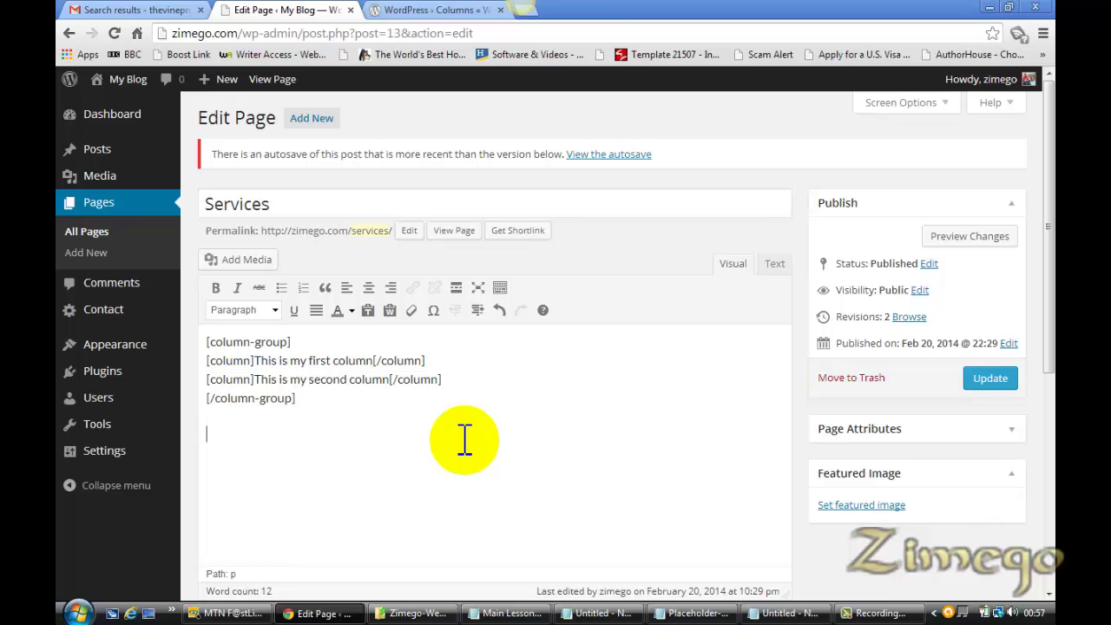
{"action": "key", "text": "ctrl+v"}
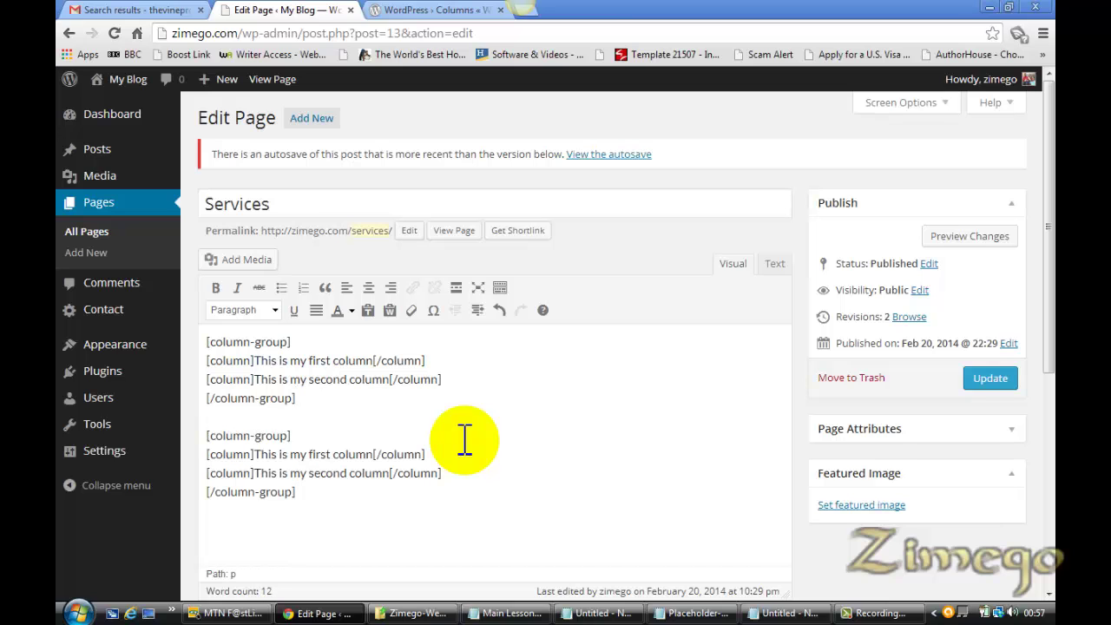
{"action": "left_click", "coordinate": [699, 614]}
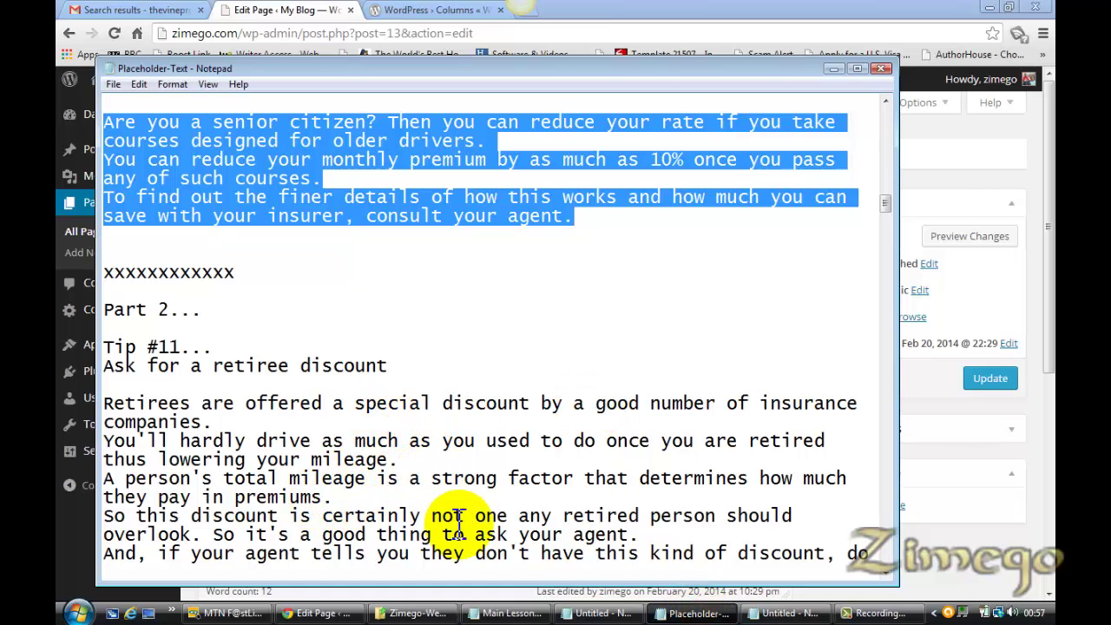
Replace the first column's placeholder text with the Tip #11 retiree discount text
{"action": "left_click_drag", "start_coordinate": [883, 202], "coordinate": [884, 210]}
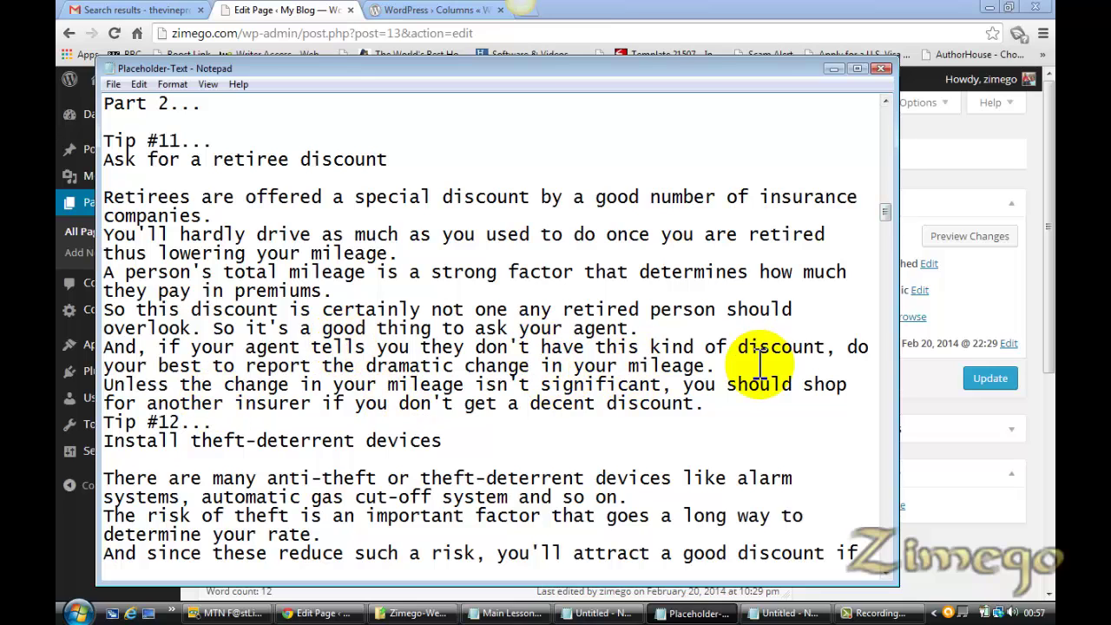
{"action": "left_click_drag", "start_coordinate": [705, 404], "coordinate": [106, 167]}
{"action": "key", "text": "ctrl+c"}
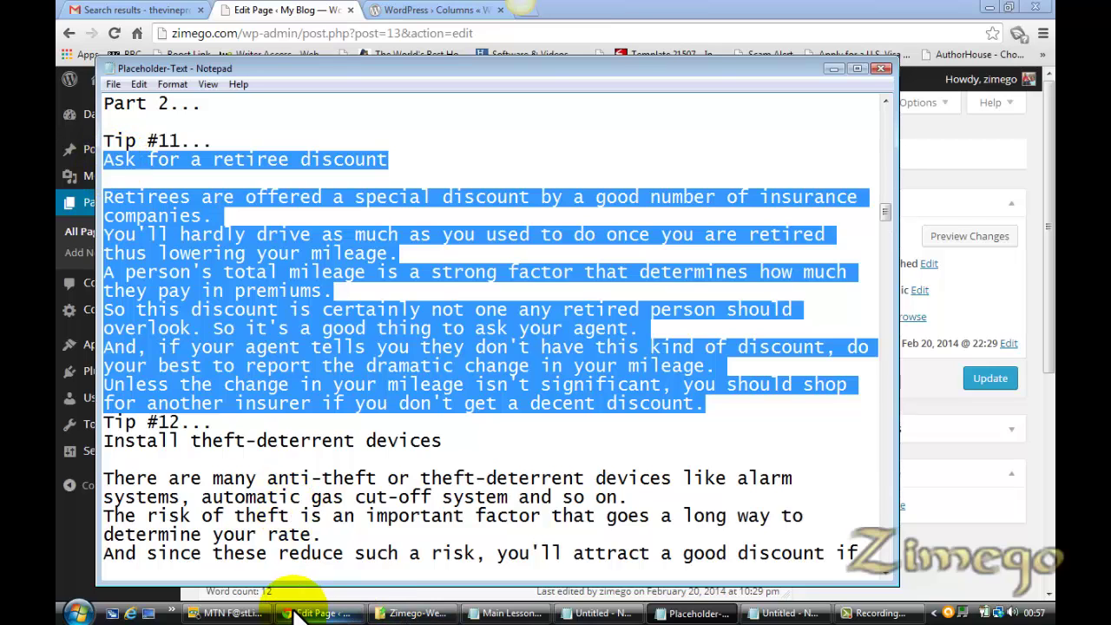
{"action": "left_click", "coordinate": [306, 613]}
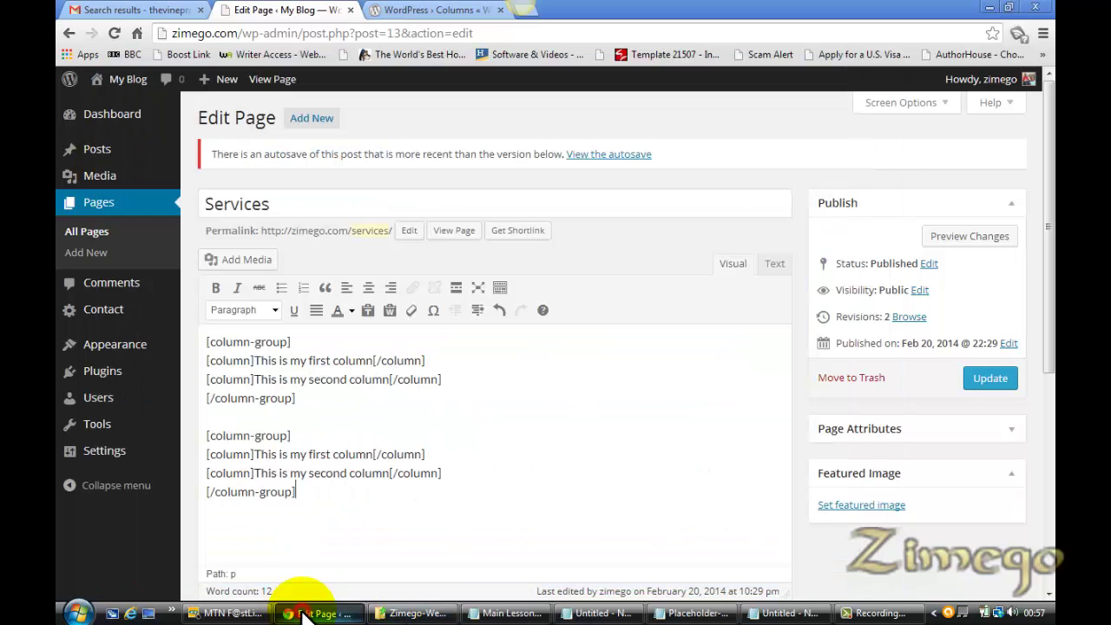
{"action": "left_click", "coordinate": [255, 360]}
{"action": "left_click_drag", "start_coordinate": [273, 363], "coordinate": [371, 359]}
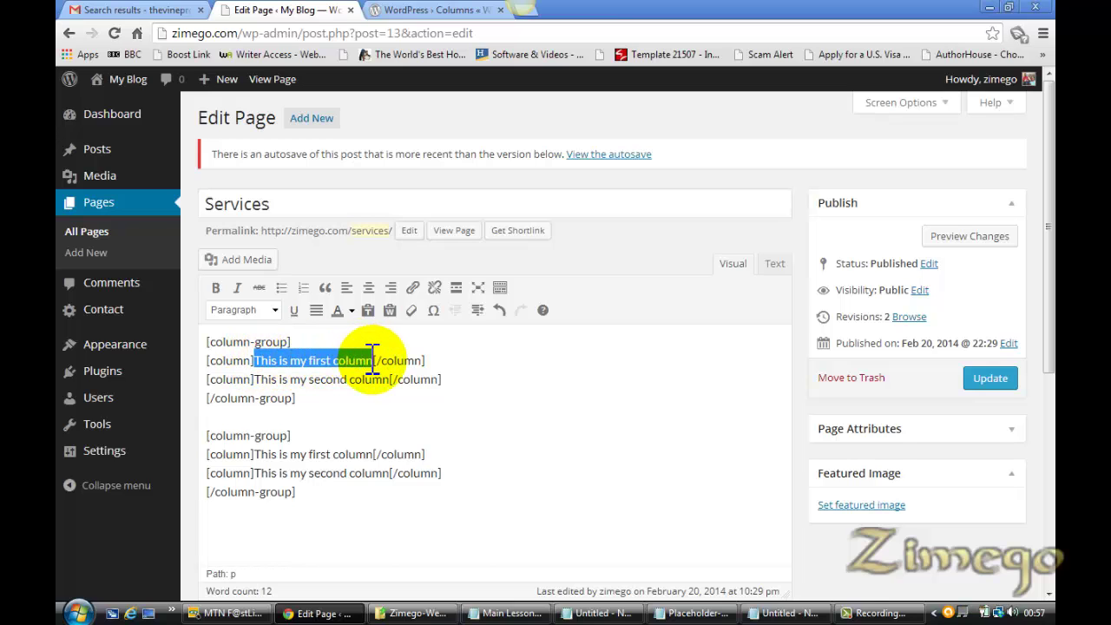
{"action": "key", "text": "ctrl+v"}
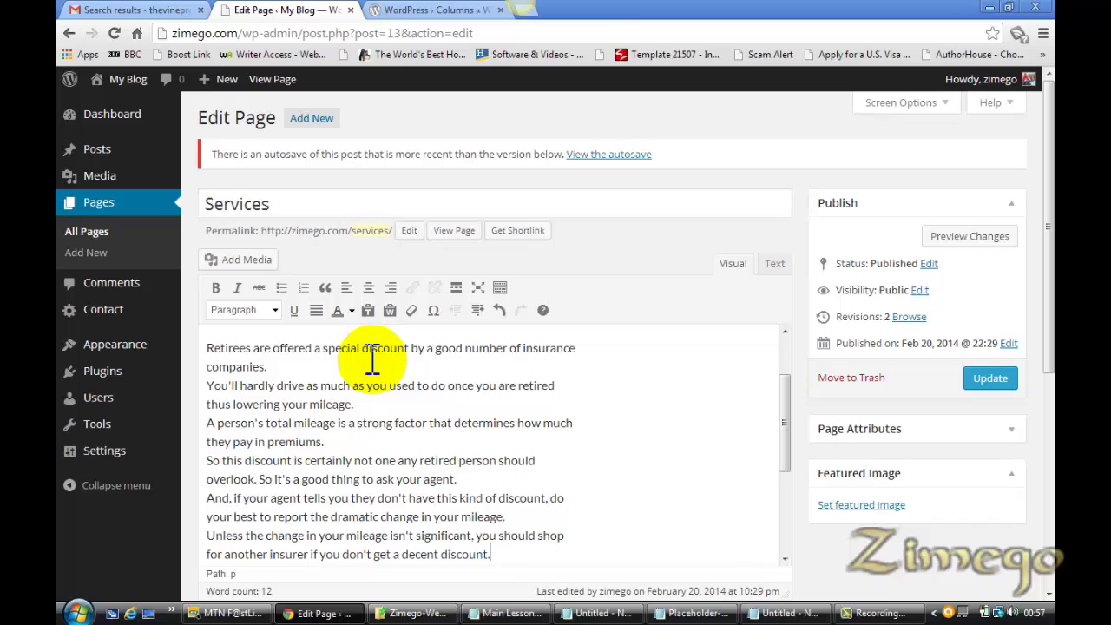
Put the theft-deterrent devices tip into the second column, then select the whole first column group
{"action": "left_click_drag", "start_coordinate": [782, 435], "coordinate": [775, 469]}
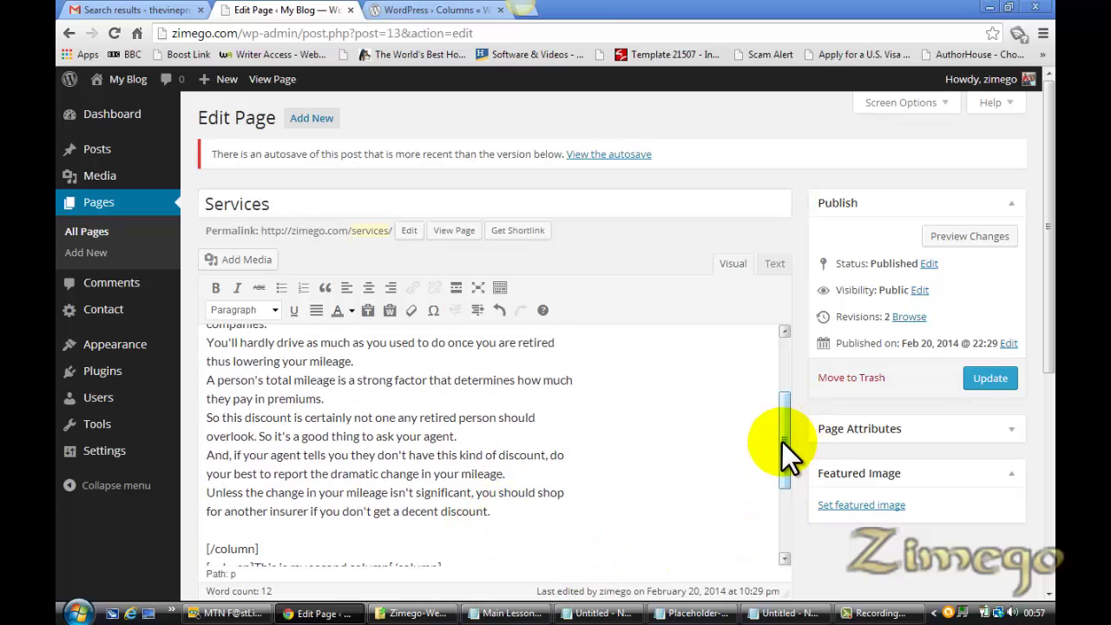
{"action": "left_click_drag", "start_coordinate": [781, 441], "coordinate": [781, 571]}
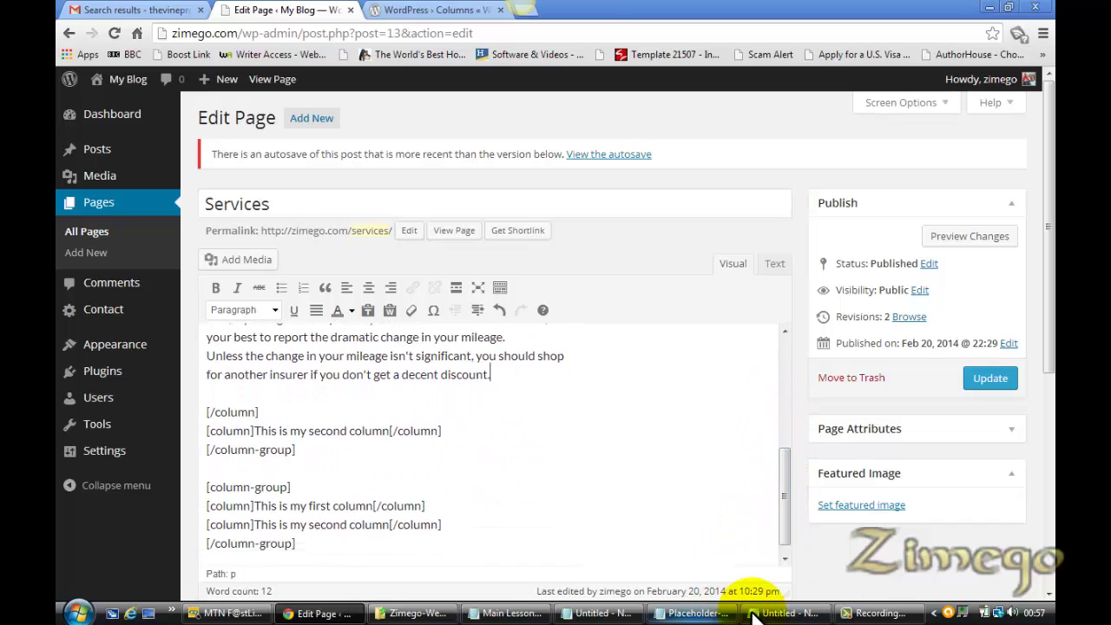
{"action": "left_click", "coordinate": [781, 614]}
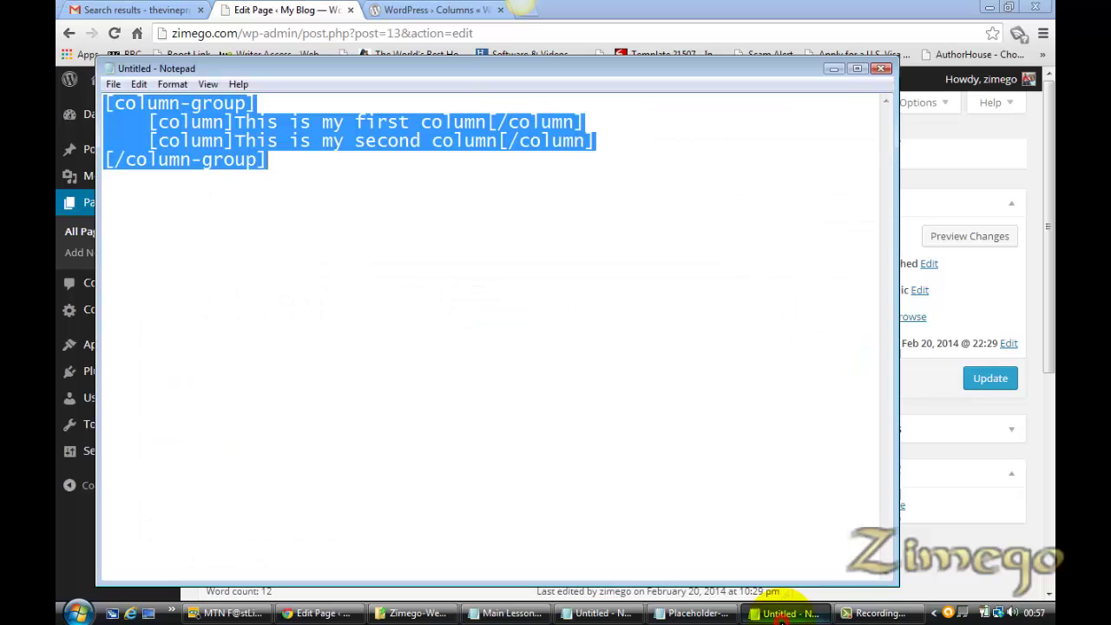
{"action": "left_click", "coordinate": [694, 614]}
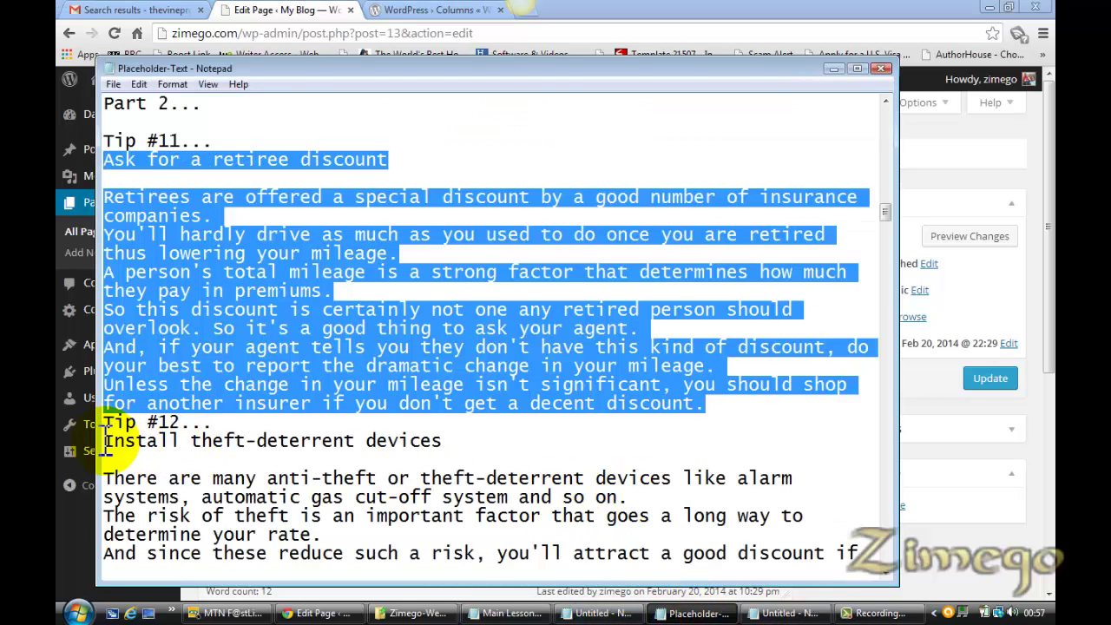
{"action": "left_click_drag", "start_coordinate": [104, 442], "coordinate": [460, 427]}
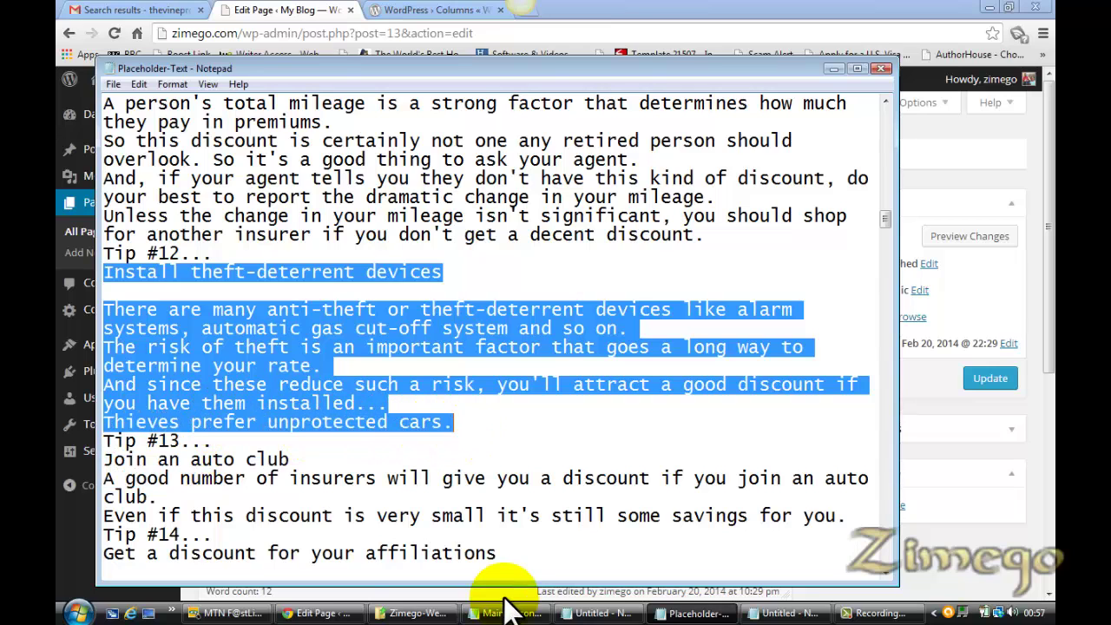
{"action": "left_click", "coordinate": [315, 612]}
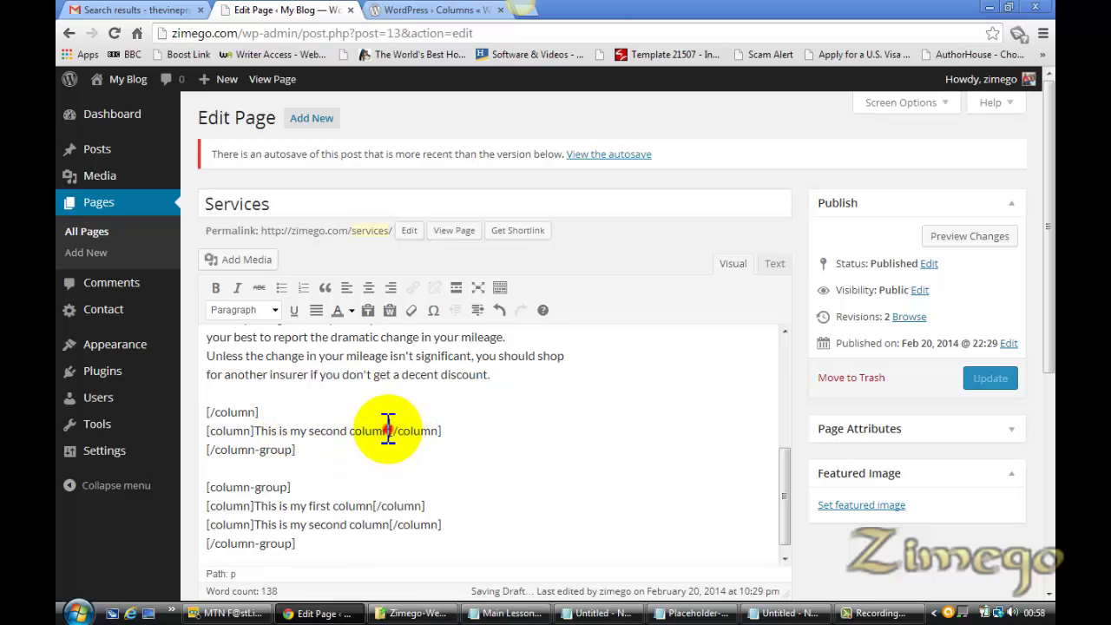
{"action": "left_click_drag", "start_coordinate": [389, 430], "coordinate": [259, 431]}
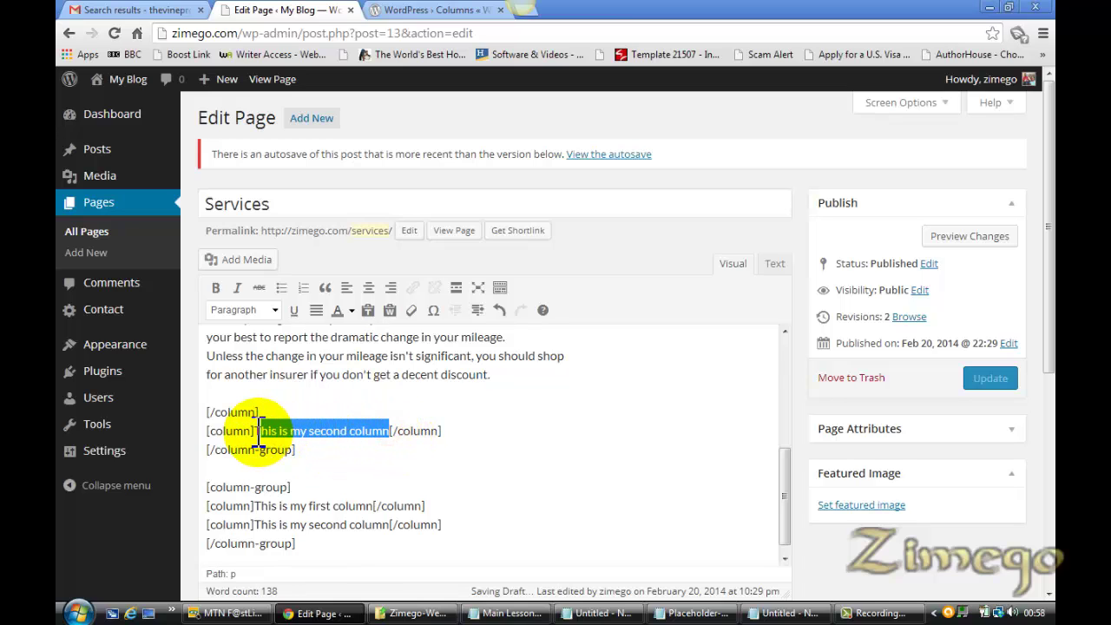
{"action": "scroll", "coordinate": [258, 431], "scroll_direction": "up", "scroll_amount": 5}
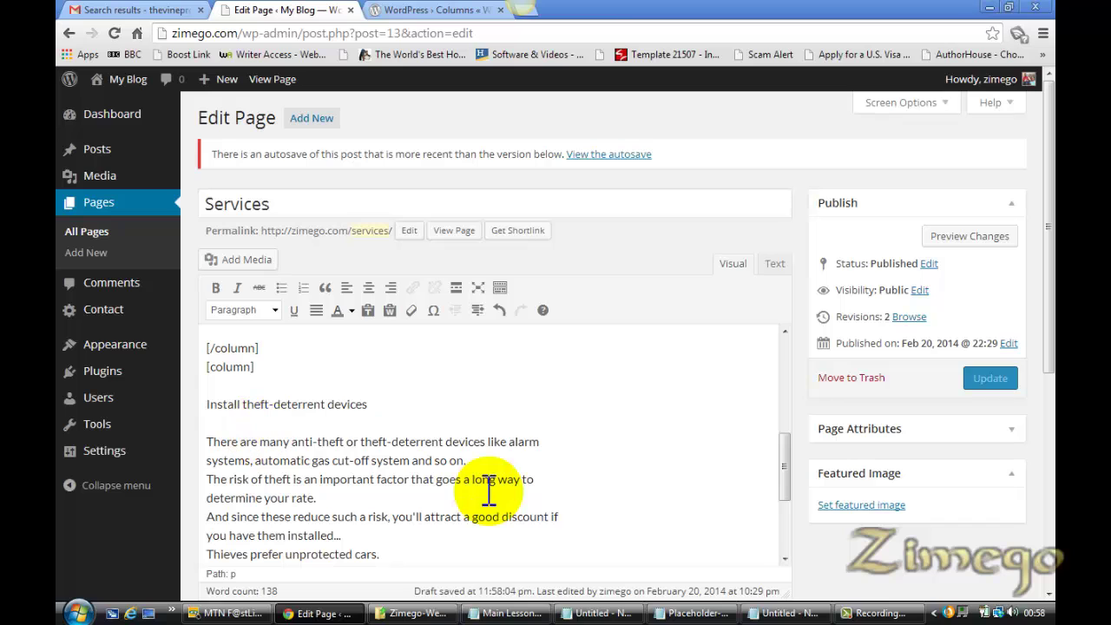
{"action": "left_click_drag", "start_coordinate": [780, 478], "coordinate": [778, 540]}
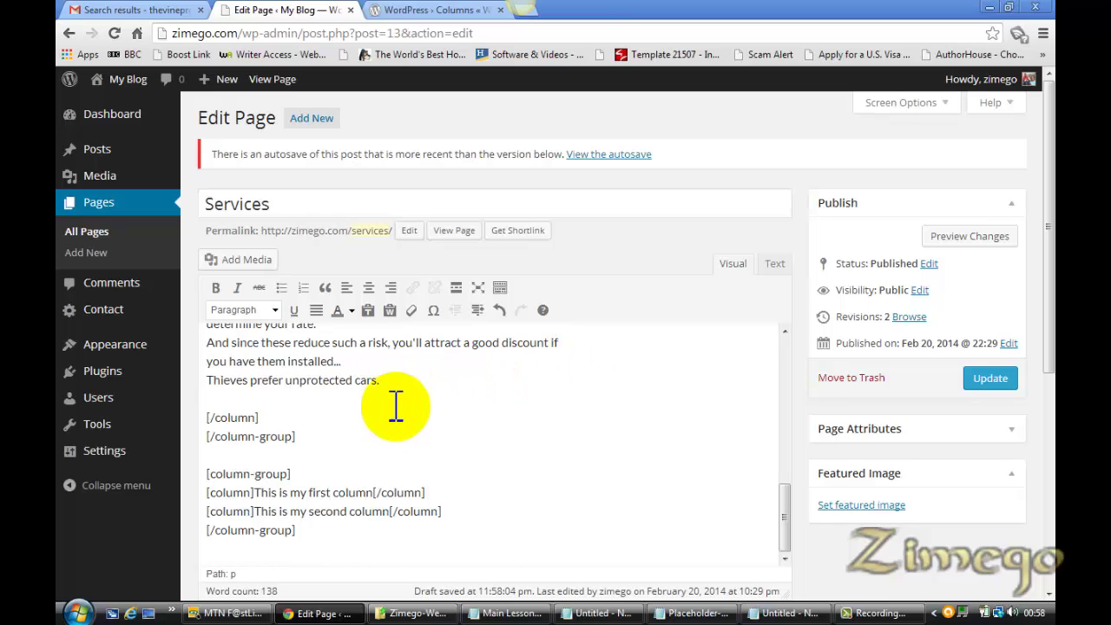
{"action": "left_click", "coordinate": [317, 437]}
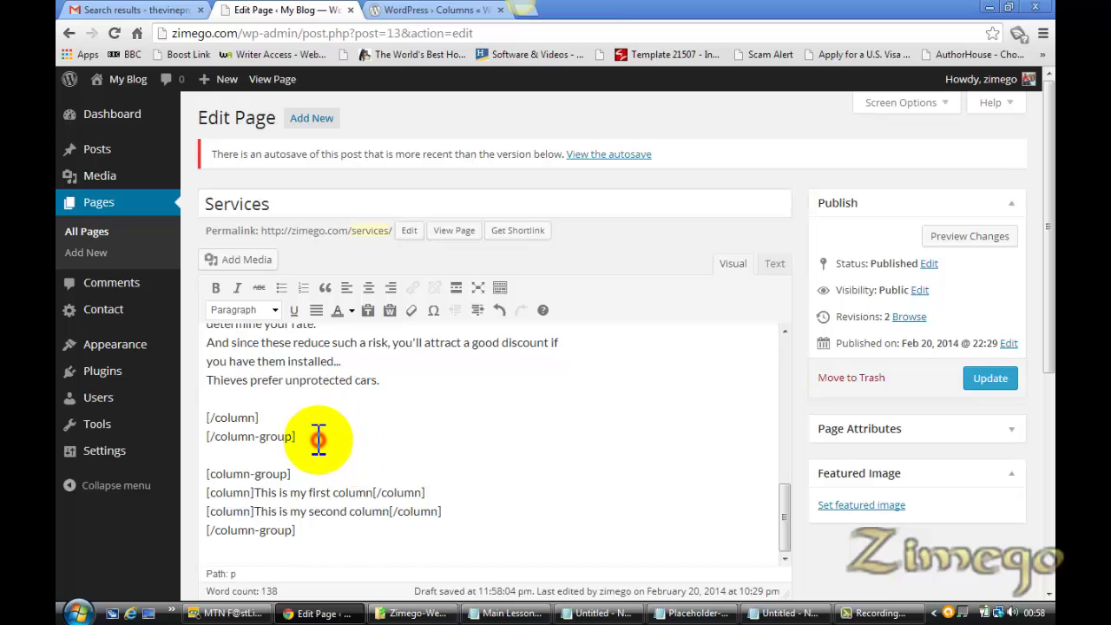
{"action": "left_click_drag", "start_coordinate": [319, 438], "coordinate": [205, 201]}
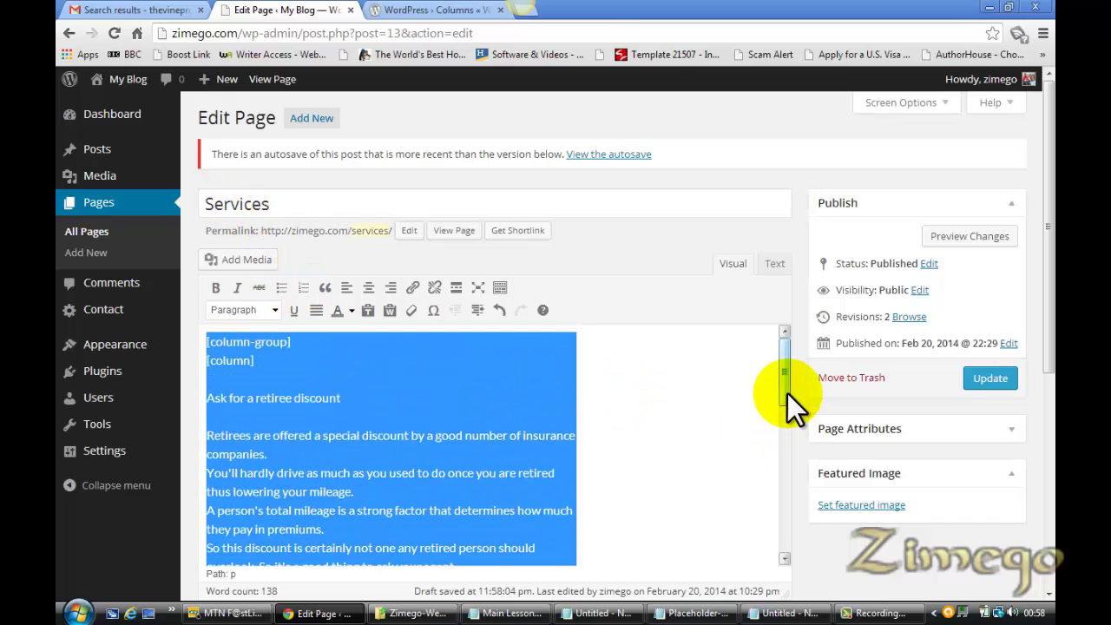
Delete the leftover placeholder column group and update the Services page
{"action": "left_click_drag", "start_coordinate": [787, 393], "coordinate": [795, 559]}
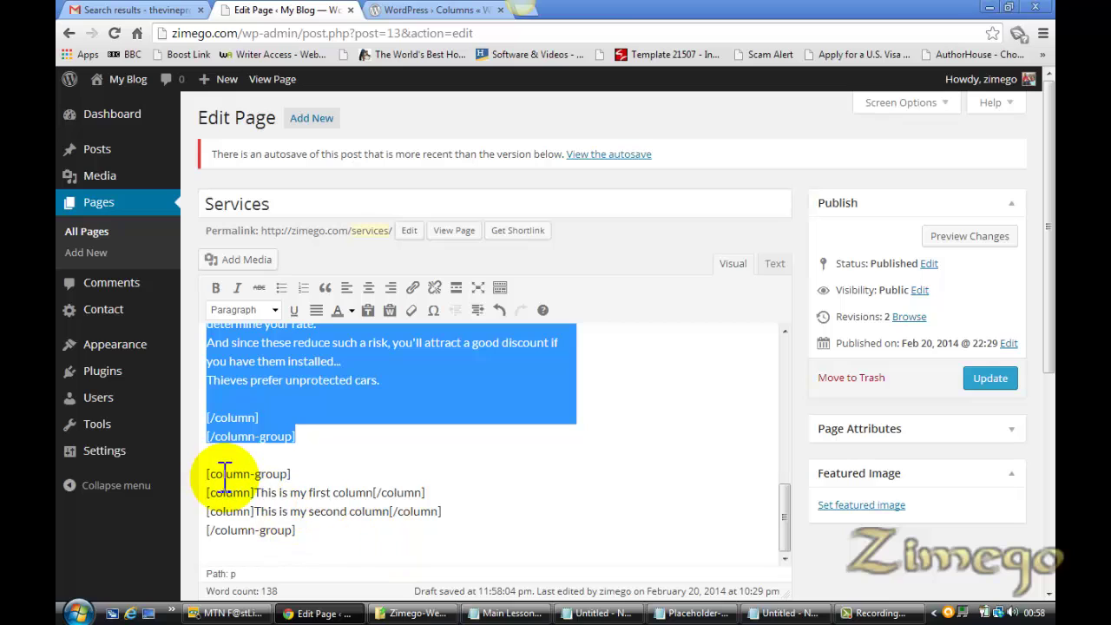
{"action": "left_click_drag", "start_coordinate": [208, 475], "coordinate": [328, 545]}
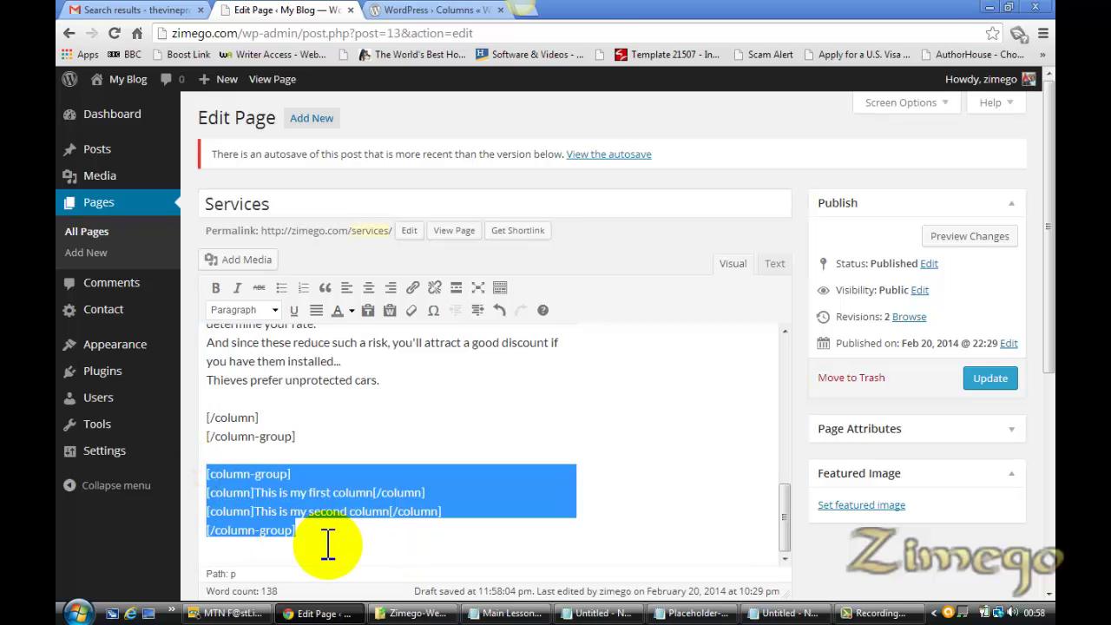
{"action": "key", "text": "BackSpace"}
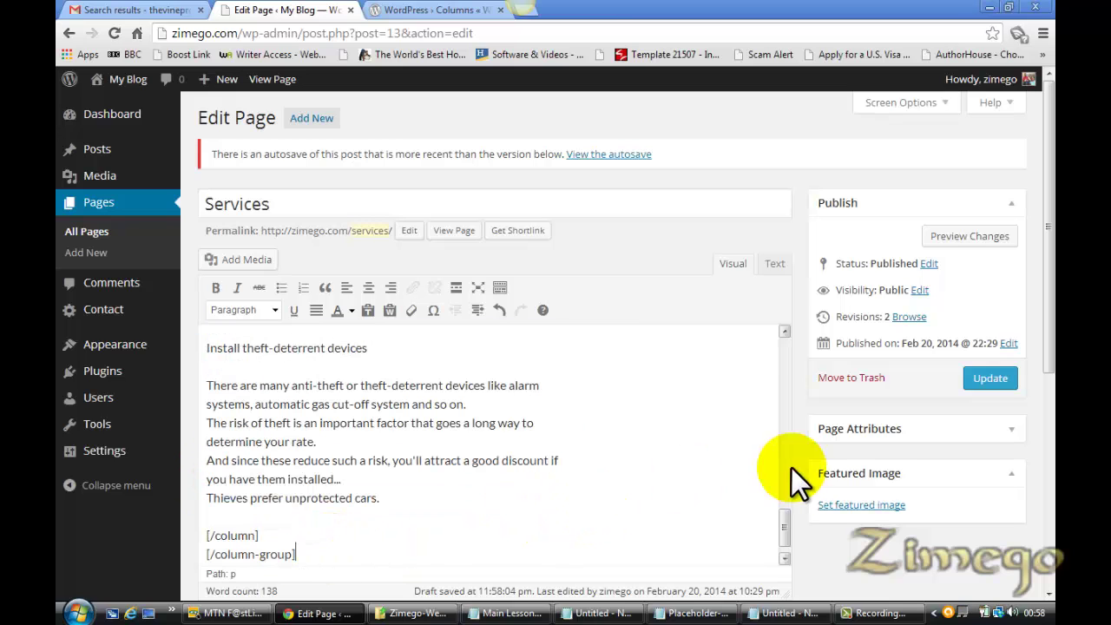
{"action": "left_click_drag", "start_coordinate": [788, 527], "coordinate": [778, 331]}
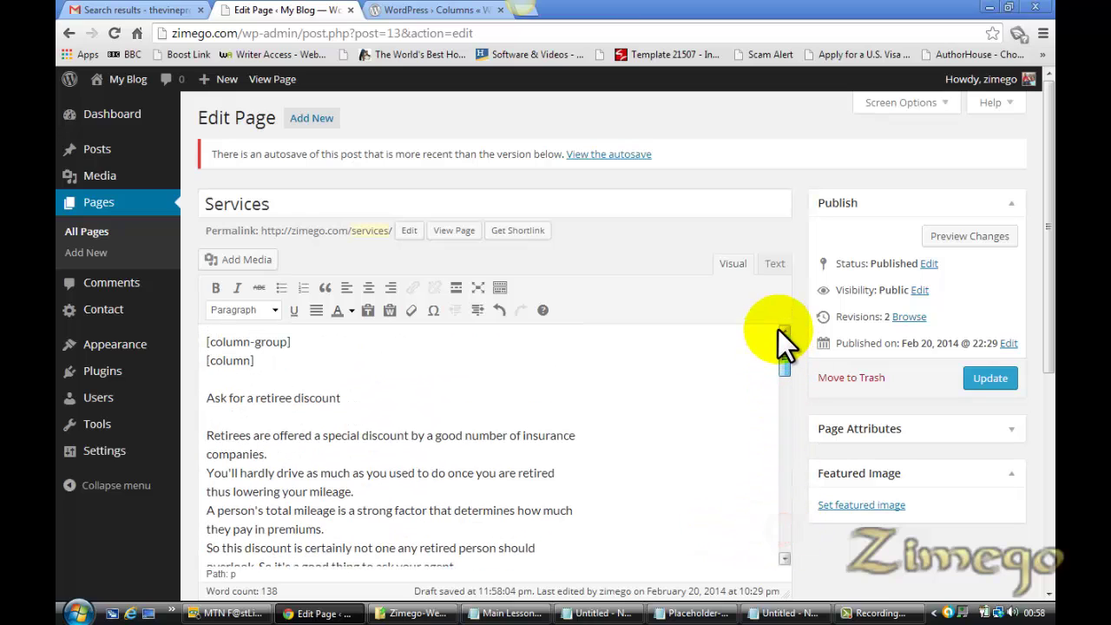
{"action": "left_click", "coordinate": [997, 375]}
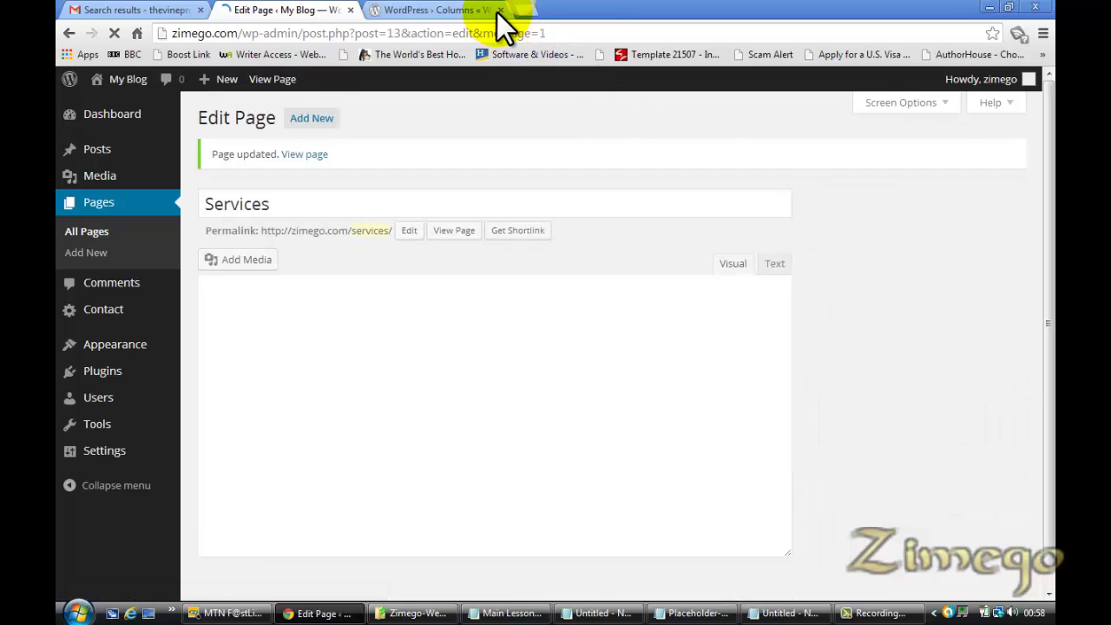
Close the Columns documentation tab and open the live Services page in a new tab
{"action": "left_click", "coordinate": [500, 10]}
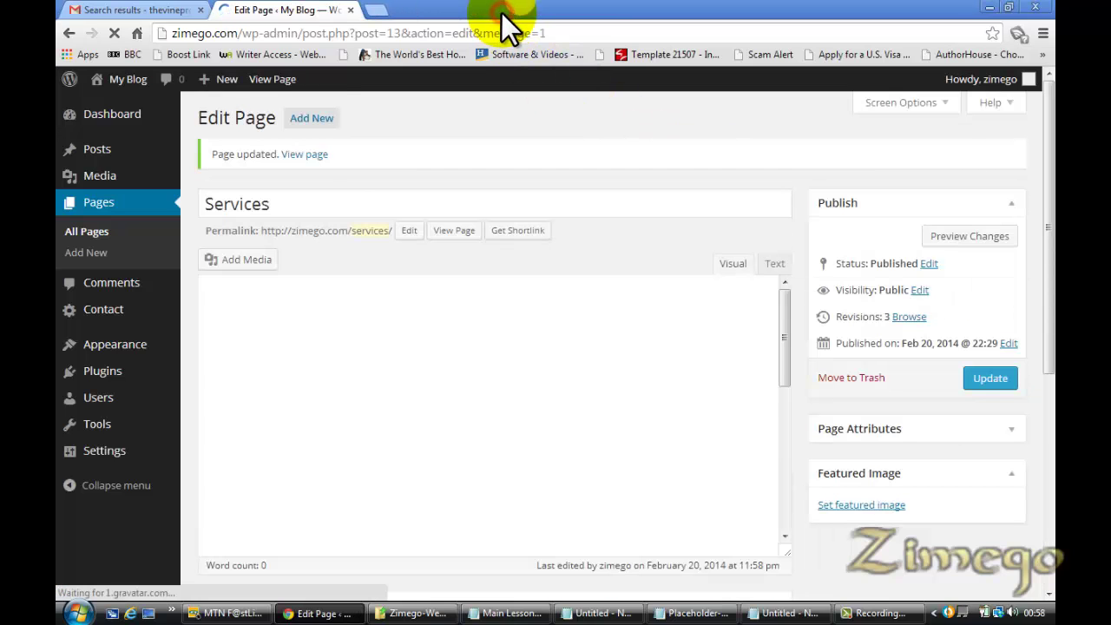
{"action": "right_click", "coordinate": [297, 154]}
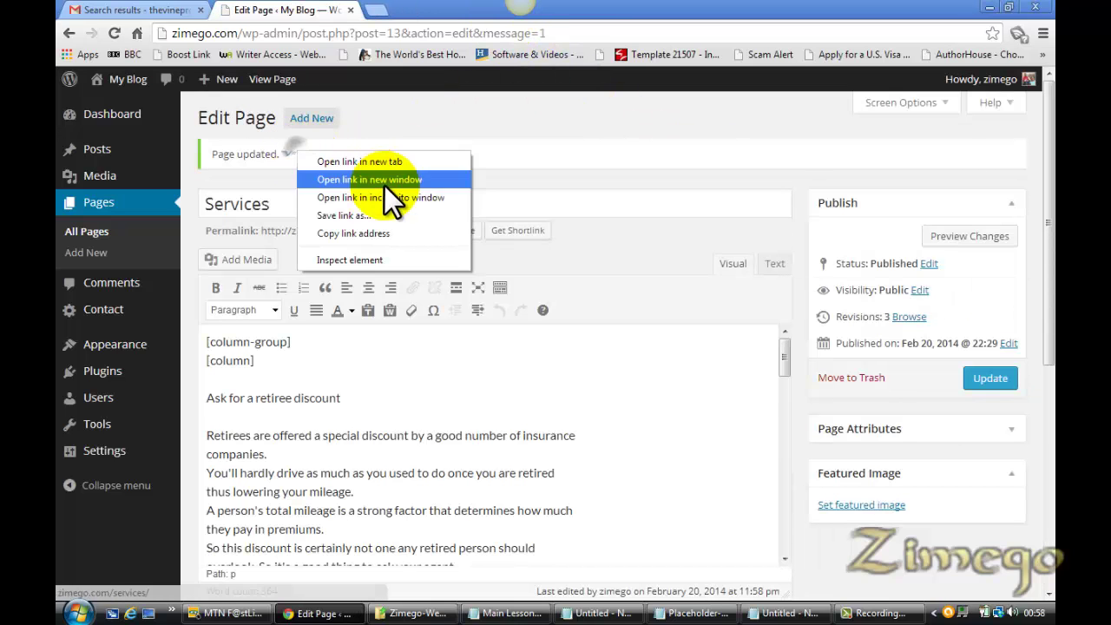
{"action": "left_click", "coordinate": [377, 162]}
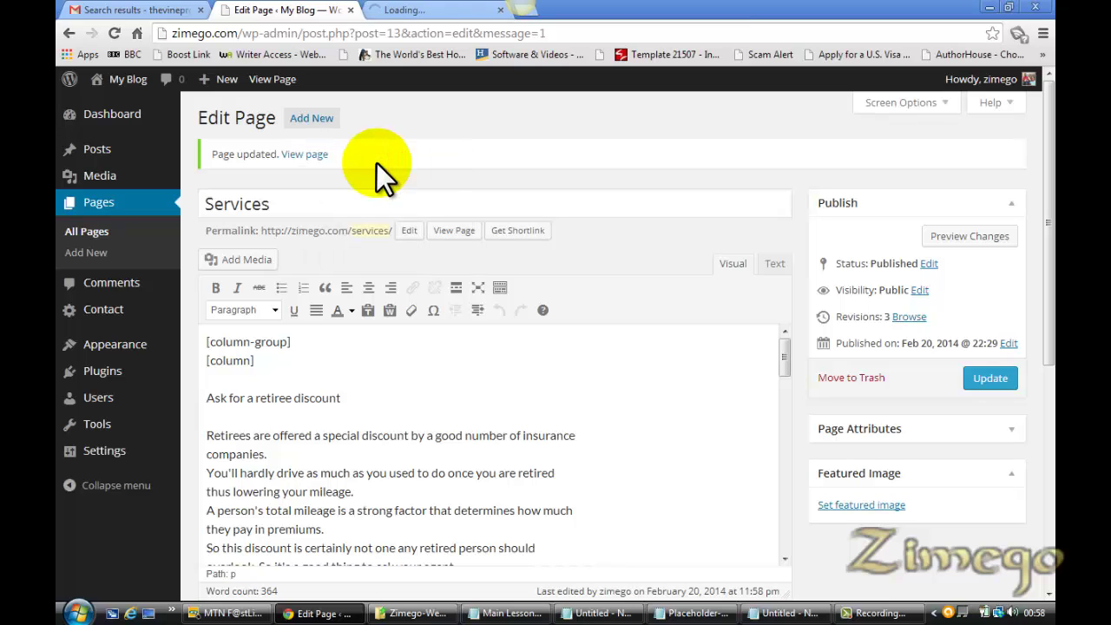
{"action": "left_click", "coordinate": [427, 12]}
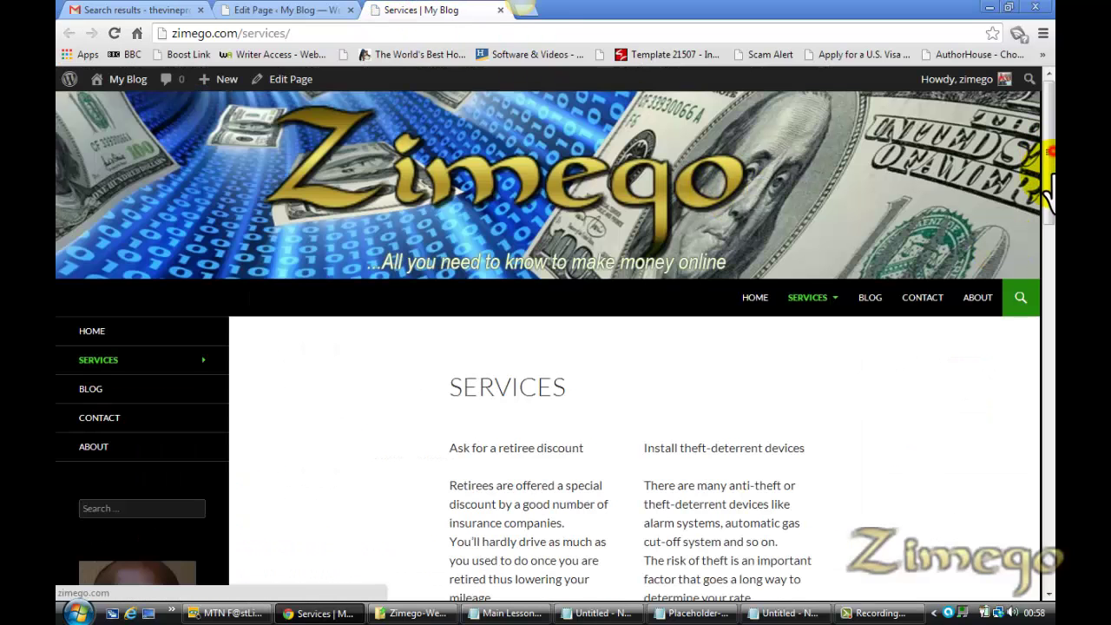
{"action": "left_click_drag", "start_coordinate": [1045, 170], "coordinate": [1051, 231]}
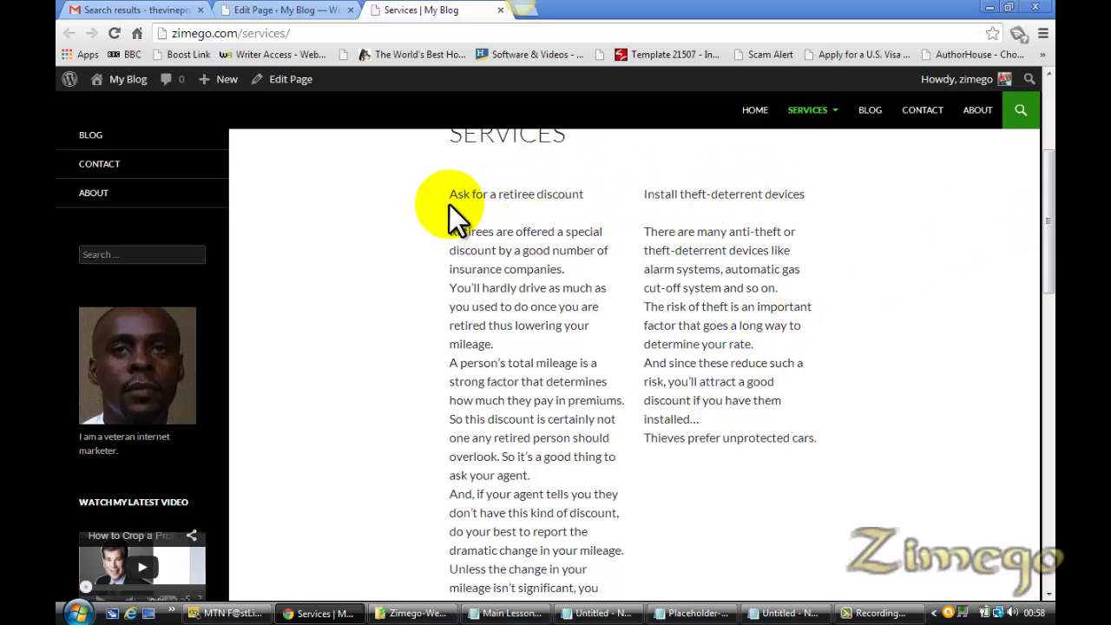
{"action": "left_click", "coordinate": [320, 12]}
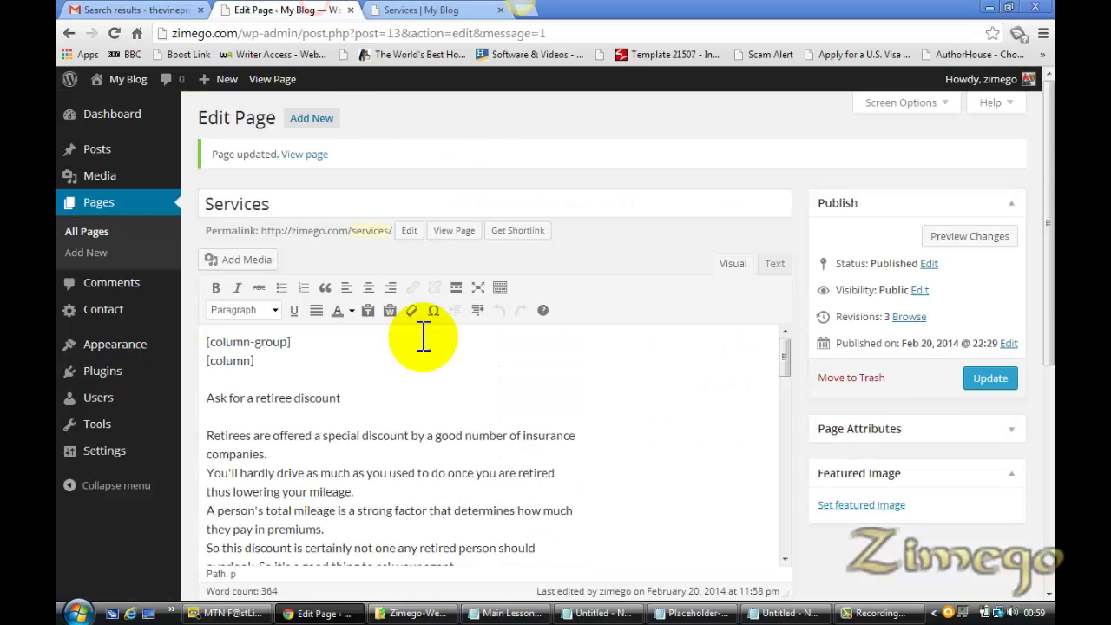
Format the titles 'Ask for a retiree discount' and 'Install theft-deterrent devices' as Heading 2
{"action": "left_click_drag", "start_coordinate": [346, 398], "coordinate": [243, 408]}
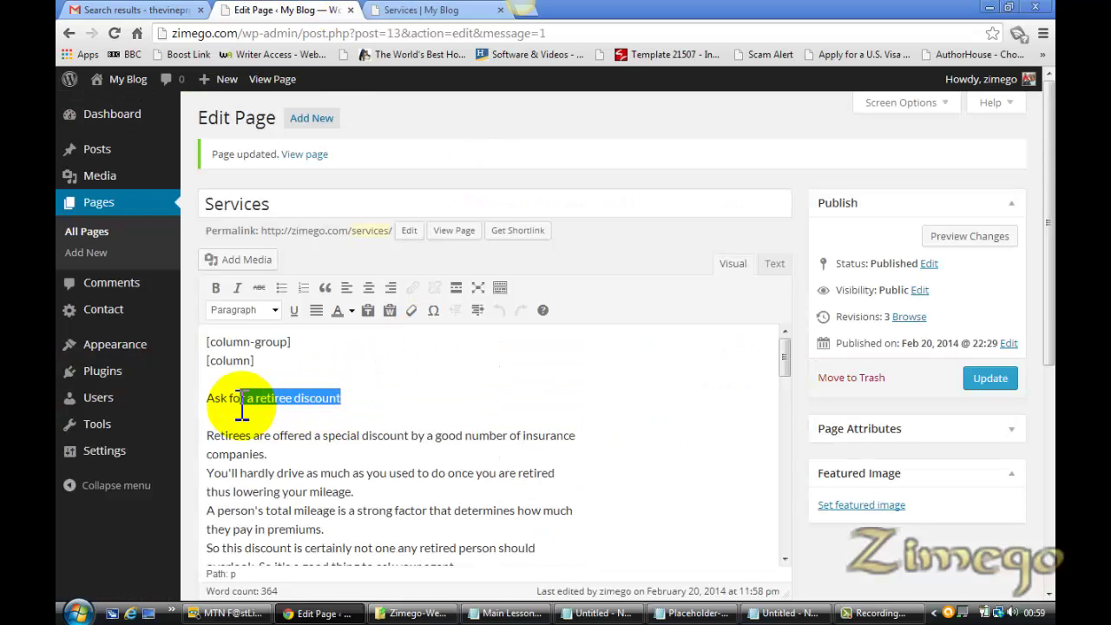
{"action": "left_click", "coordinate": [345, 399]}
{"action": "left_click_drag", "start_coordinate": [345, 399], "coordinate": [211, 399]}
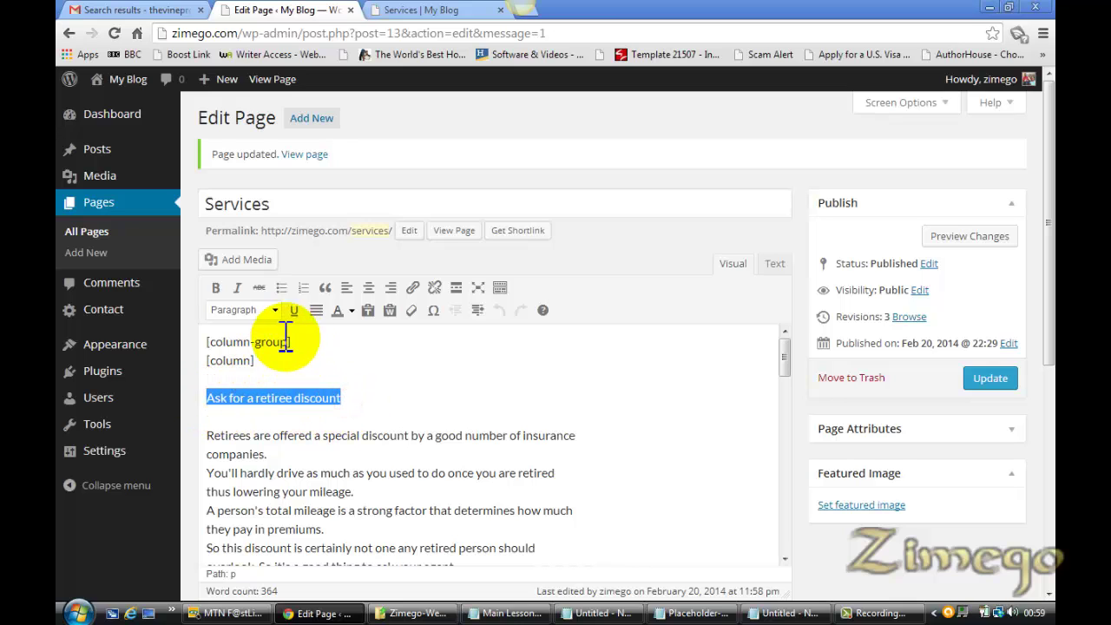
{"action": "left_click", "coordinate": [275, 311]}
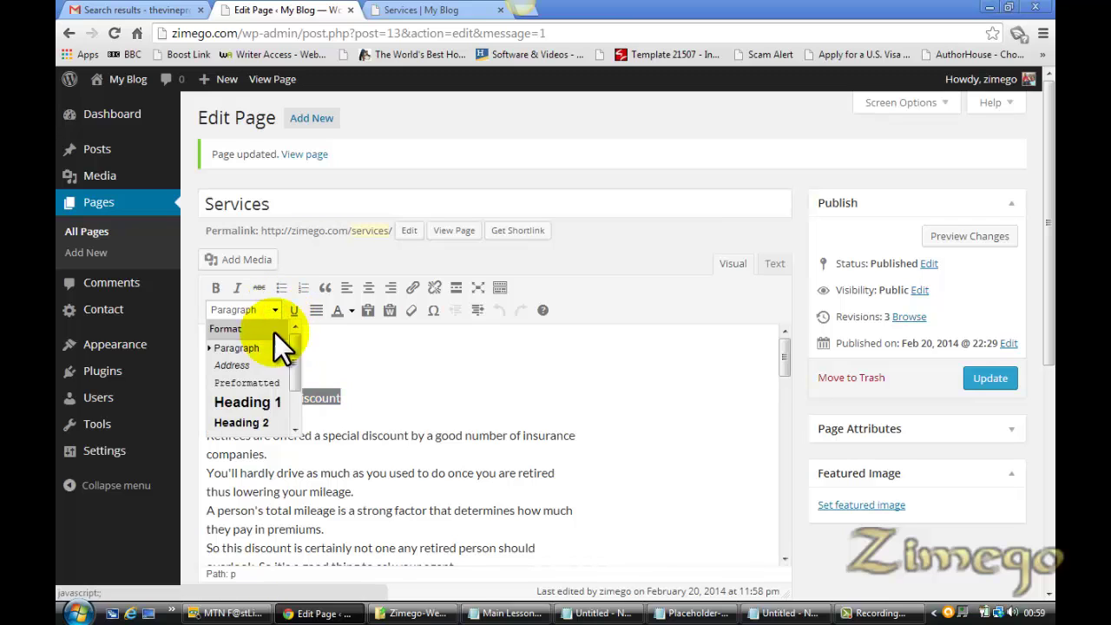
{"action": "left_click_drag", "start_coordinate": [292, 371], "coordinate": [293, 386]}
{"action": "left_click", "coordinate": [254, 383]}
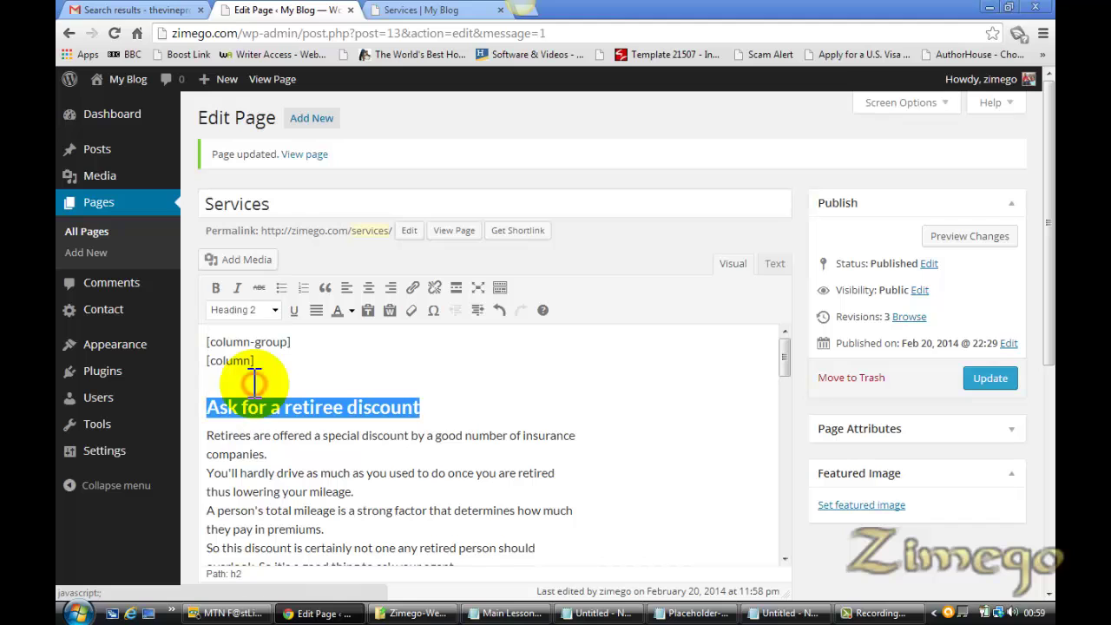
{"action": "left_click_drag", "start_coordinate": [786, 366], "coordinate": [781, 408]}
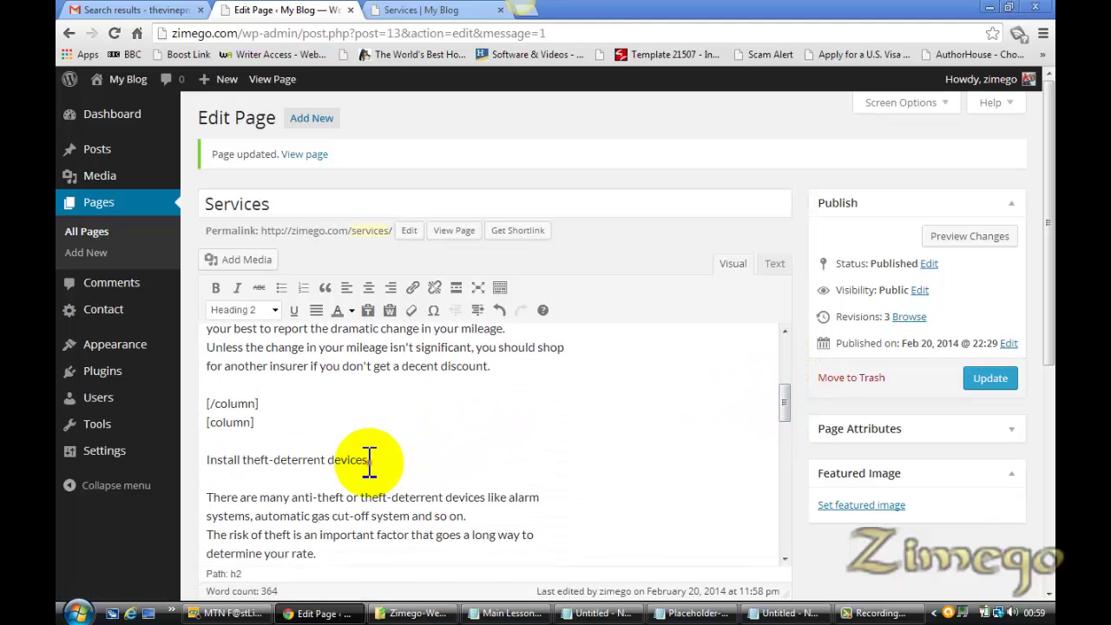
{"action": "left_click_drag", "start_coordinate": [367, 461], "coordinate": [207, 454]}
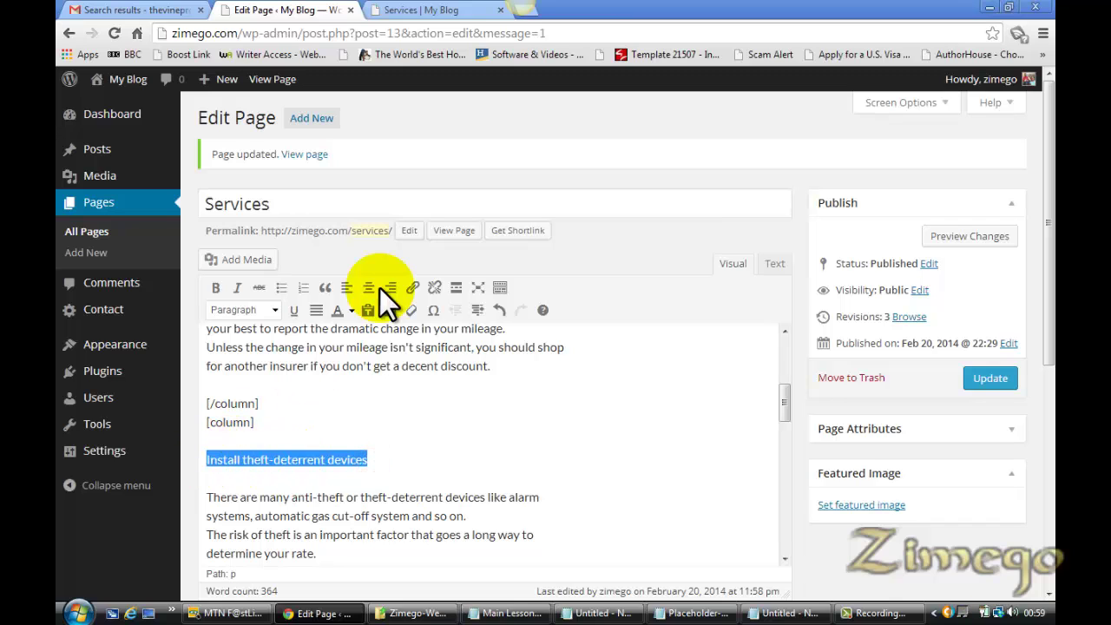
{"action": "left_click", "coordinate": [275, 311]}
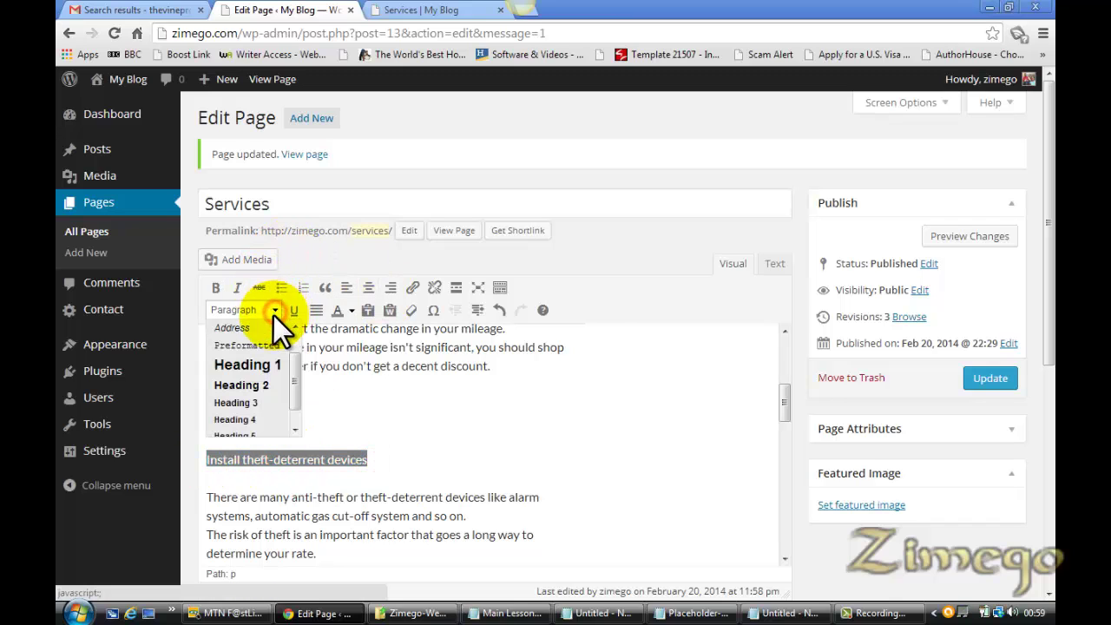
{"action": "left_click", "coordinate": [243, 384]}
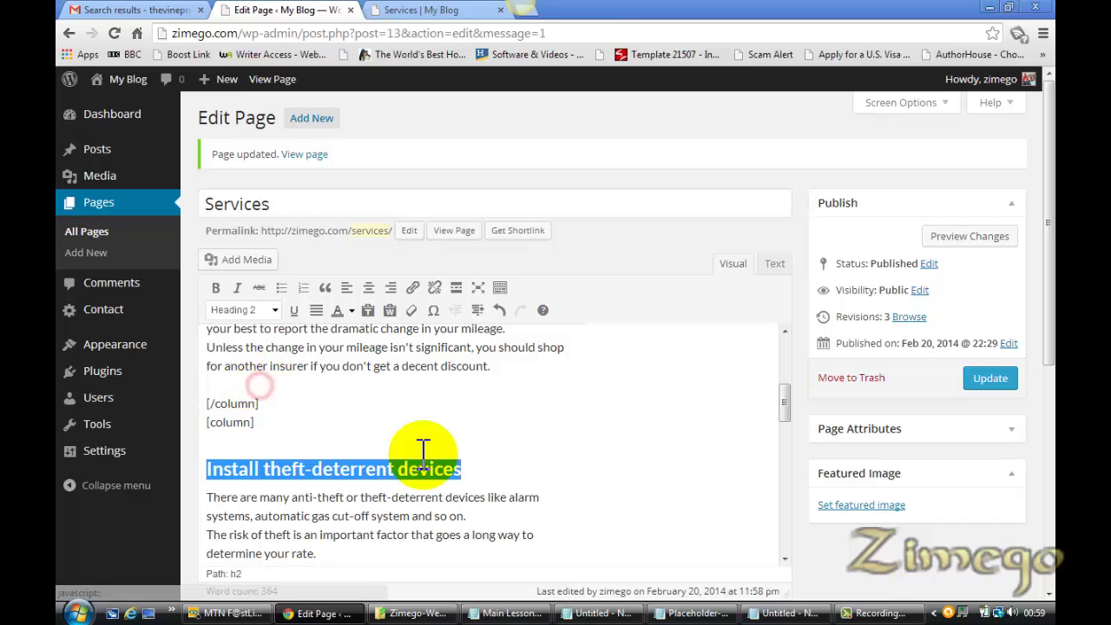
Apply Heading 2 to the lower 'Ask for a retiree discount' and 'Install theft-deterrent devices' lines, then update
{"action": "left_click_drag", "start_coordinate": [783, 399], "coordinate": [780, 448]}
{"action": "left_click_drag", "start_coordinate": [340, 441], "coordinate": [207, 444]}
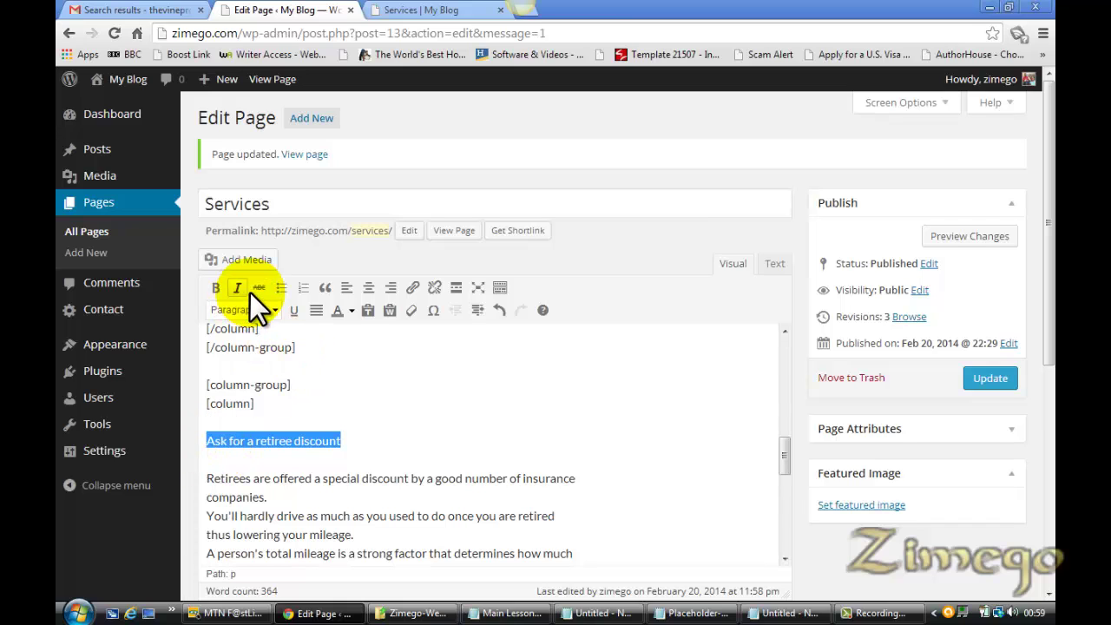
{"action": "left_click", "coordinate": [275, 311]}
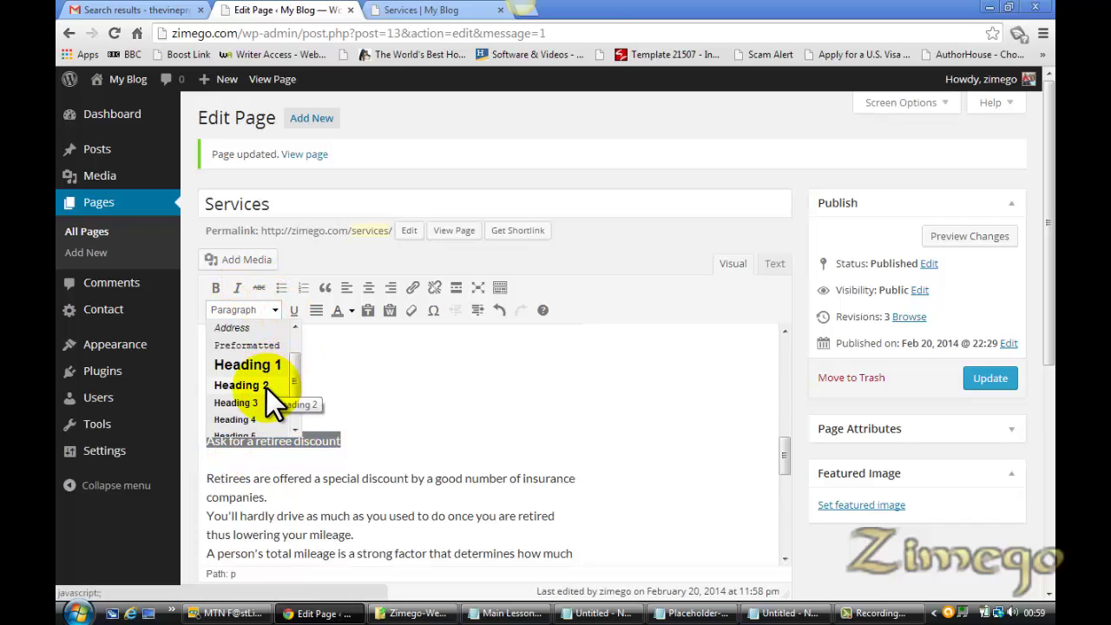
{"action": "left_click", "coordinate": [261, 387]}
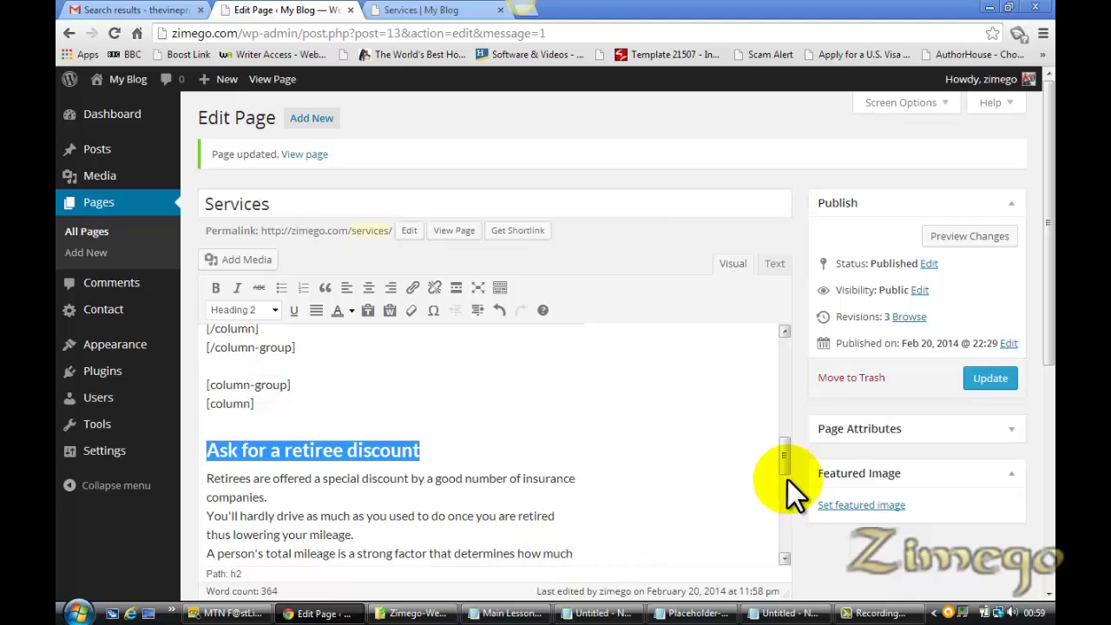
{"action": "left_click_drag", "start_coordinate": [787, 479], "coordinate": [788, 532]}
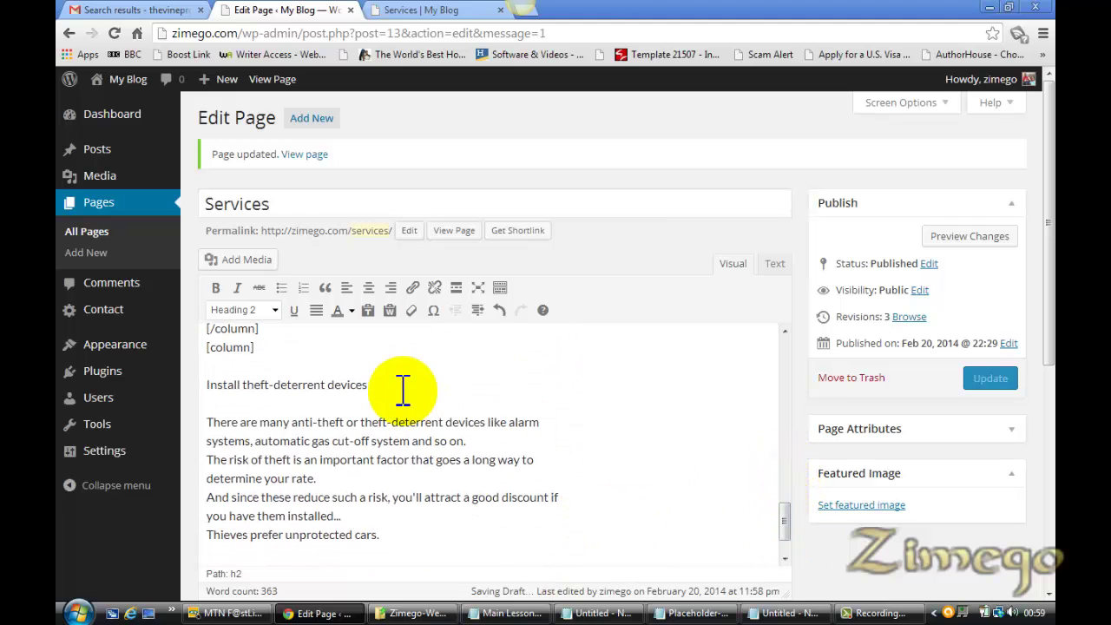
{"action": "left_click", "coordinate": [368, 386]}
{"action": "left_click_drag", "start_coordinate": [368, 386], "coordinate": [213, 386]}
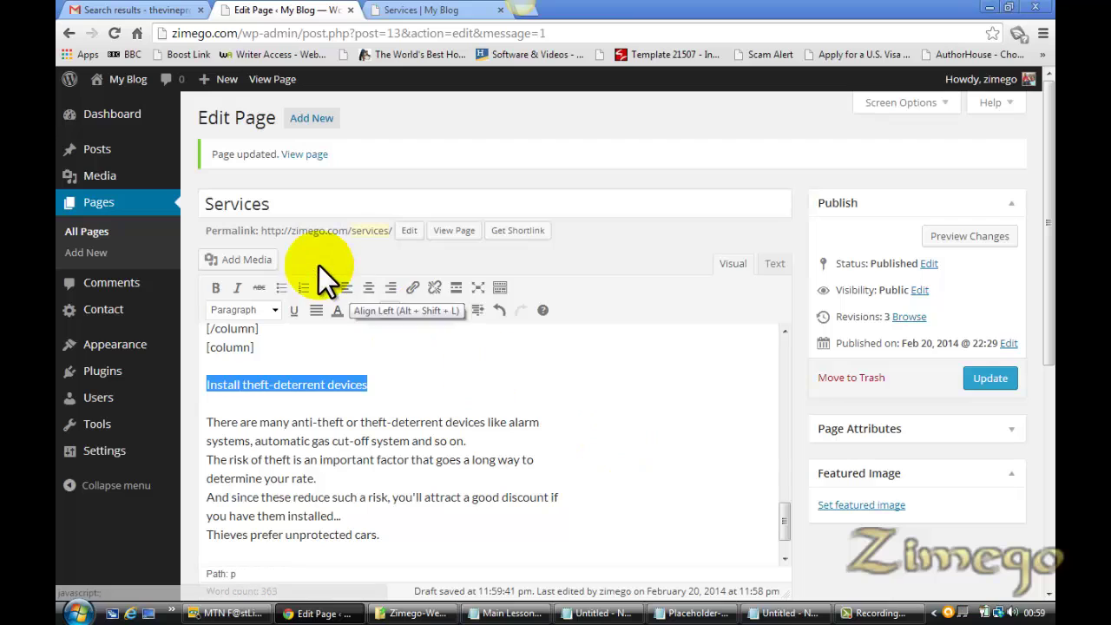
{"action": "left_click", "coordinate": [276, 310]}
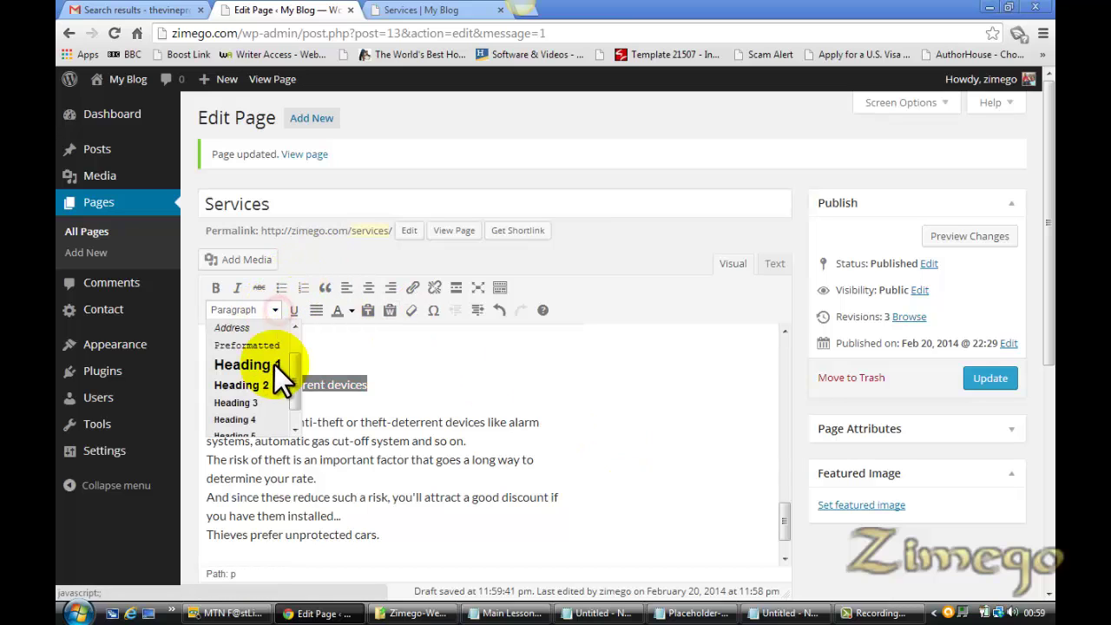
{"action": "left_click", "coordinate": [268, 387]}
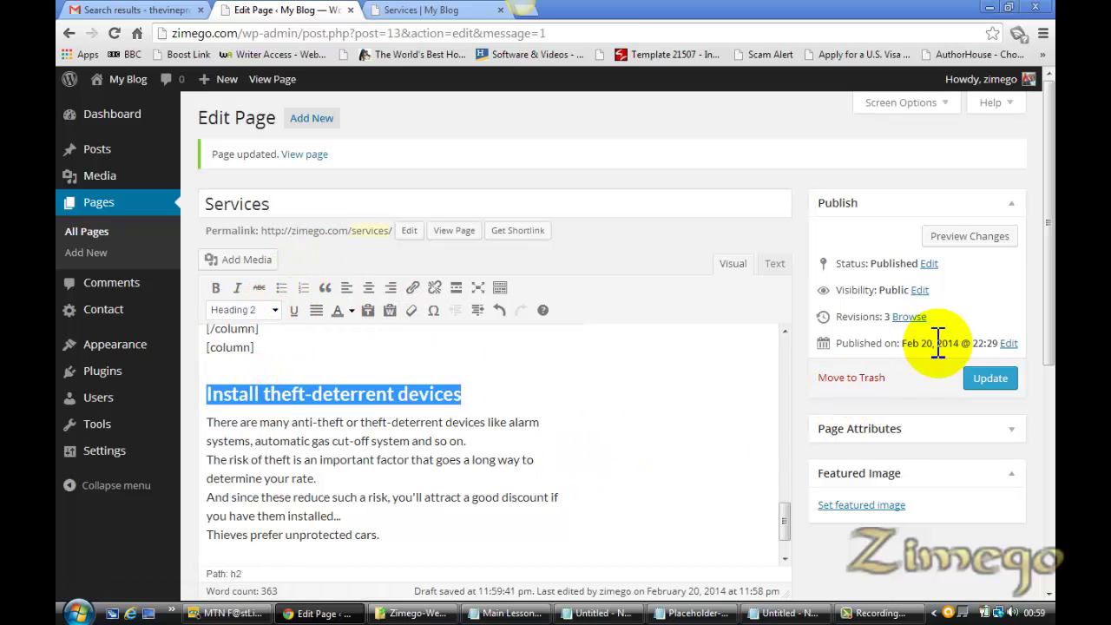
{"action": "left_click", "coordinate": [976, 379]}
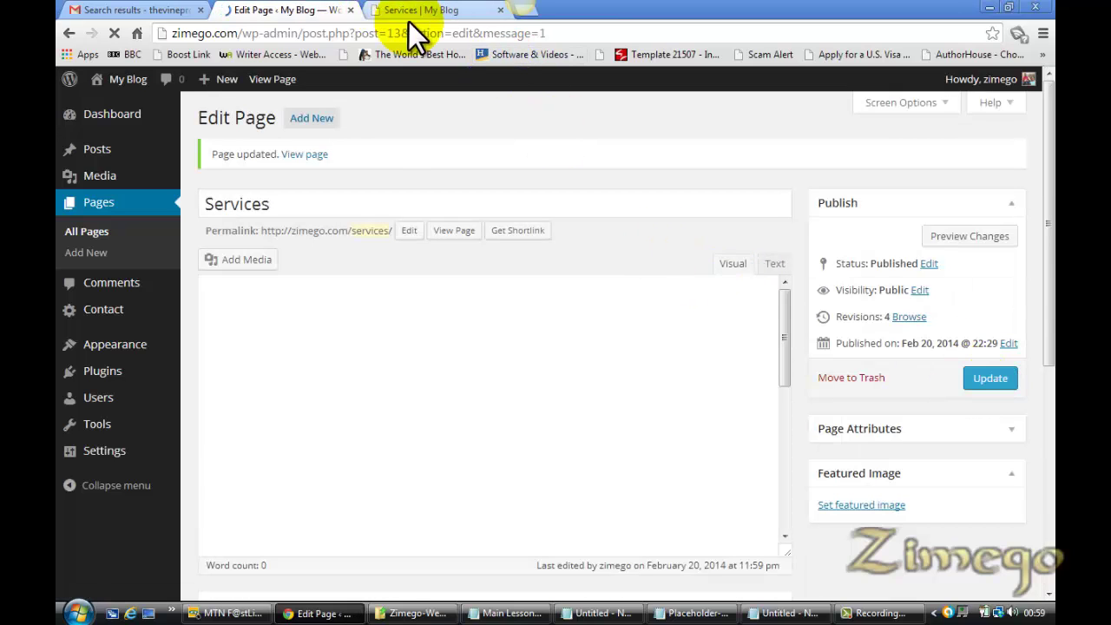
{"action": "left_click", "coordinate": [434, 10]}
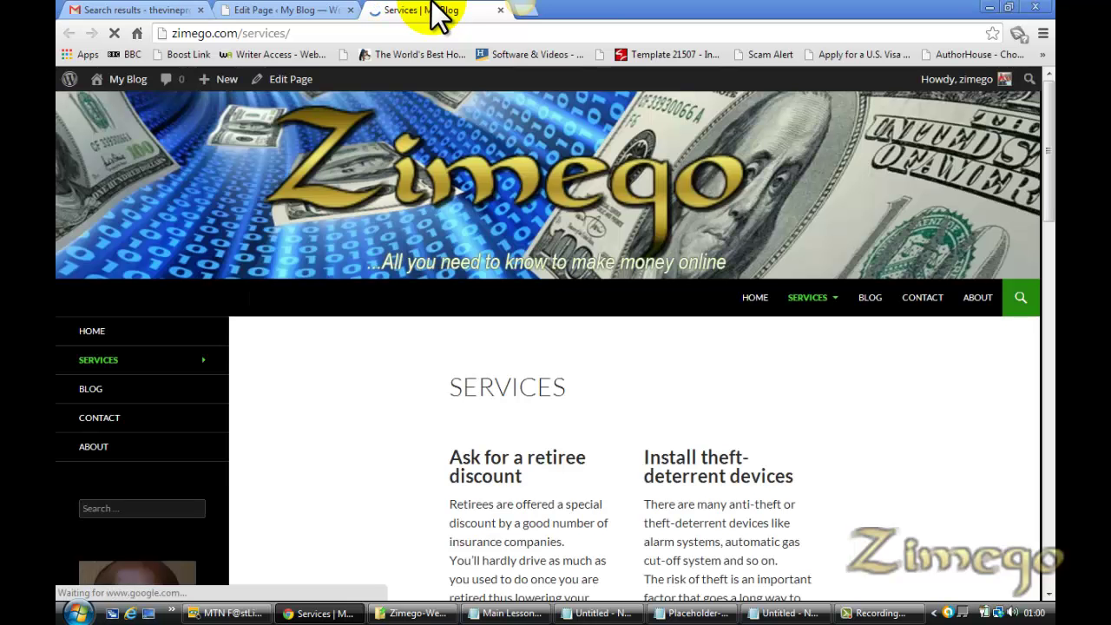
{"action": "scroll", "coordinate": [739, 199], "scroll_direction": "down", "scroll_amount": 3}
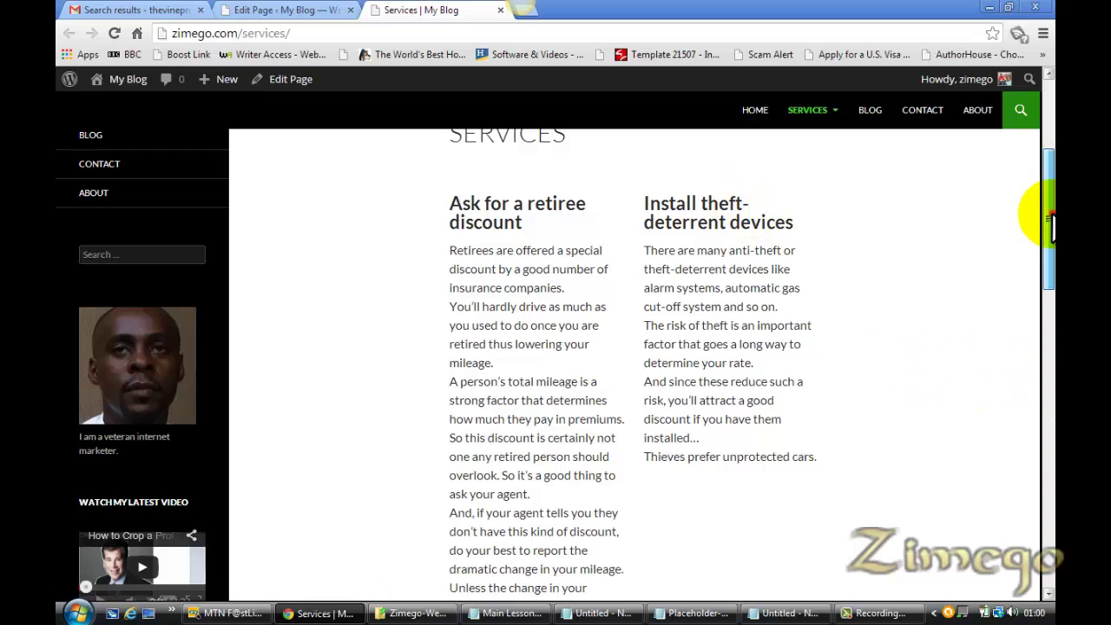
{"action": "left_click_drag", "start_coordinate": [1051, 224], "coordinate": [1048, 374]}
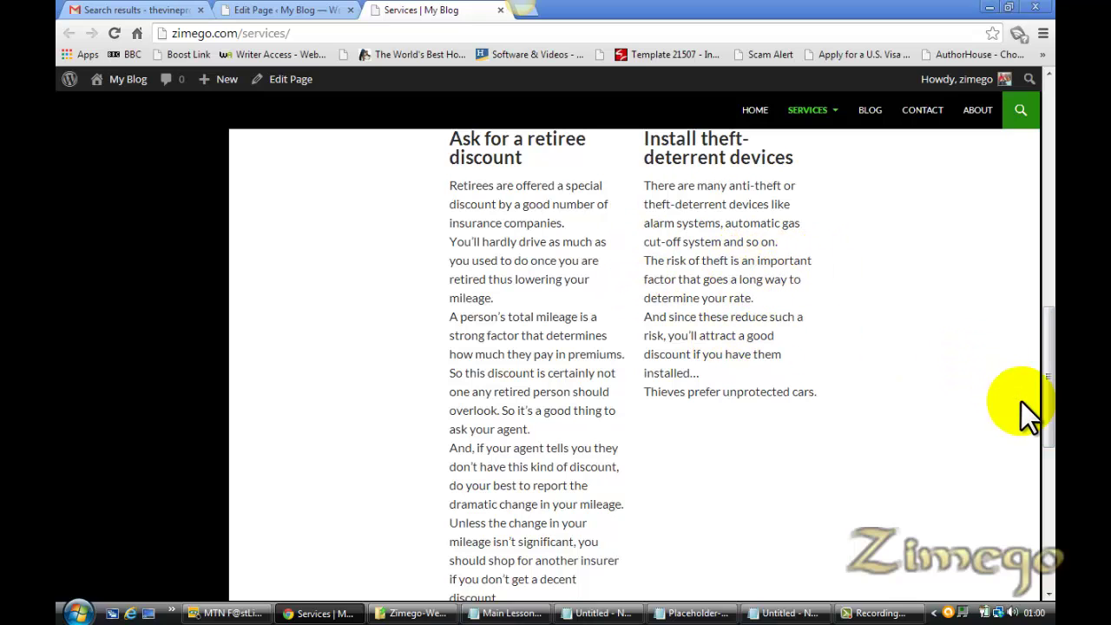
{"action": "scroll", "coordinate": [1048, 391], "scroll_direction": "down", "scroll_amount": 3}
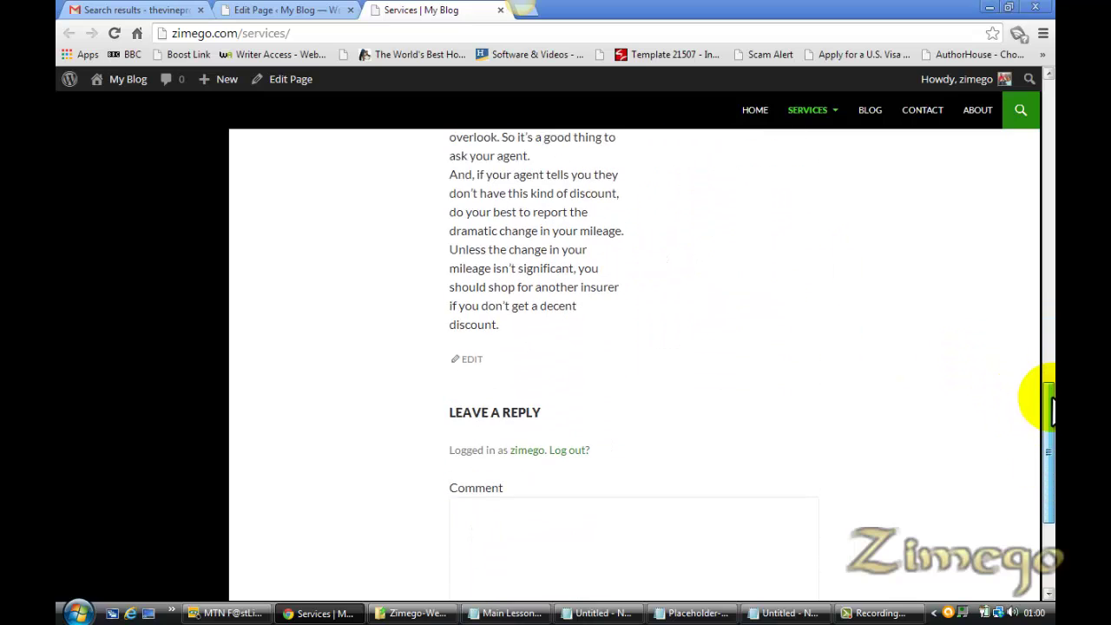
{"action": "scroll", "coordinate": [1046, 348], "scroll_direction": "up", "scroll_amount": 4}
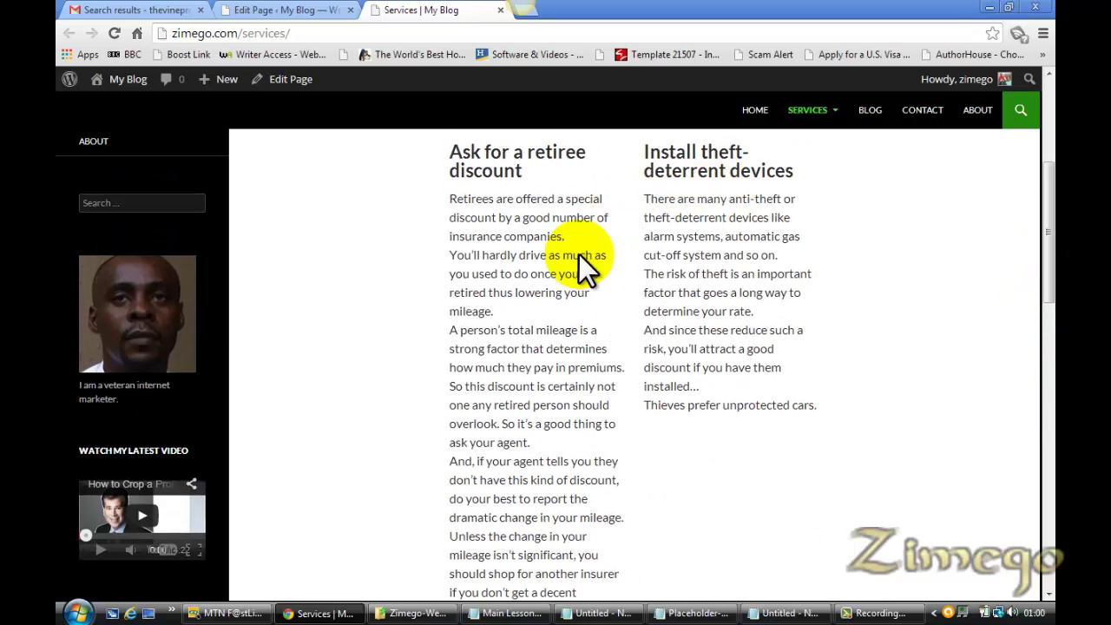
{"action": "left_click", "coordinate": [304, 13]}
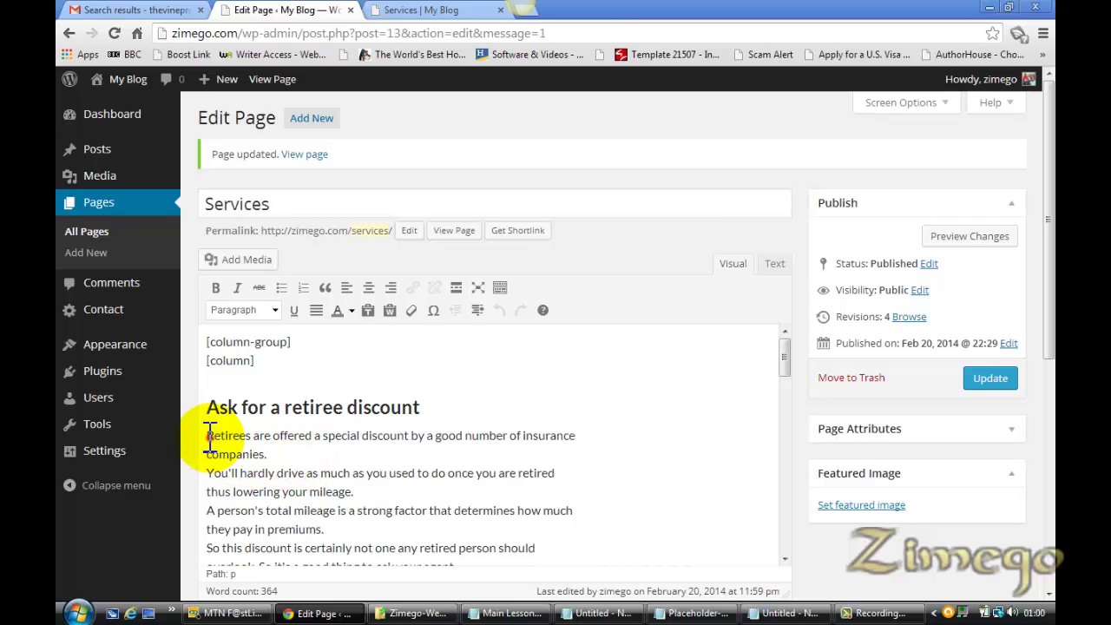
Insert the owl Blog post-2 image from the Media Library, left-aligned at 150×150 thumbnail size
{"action": "left_click", "coordinate": [241, 260]}
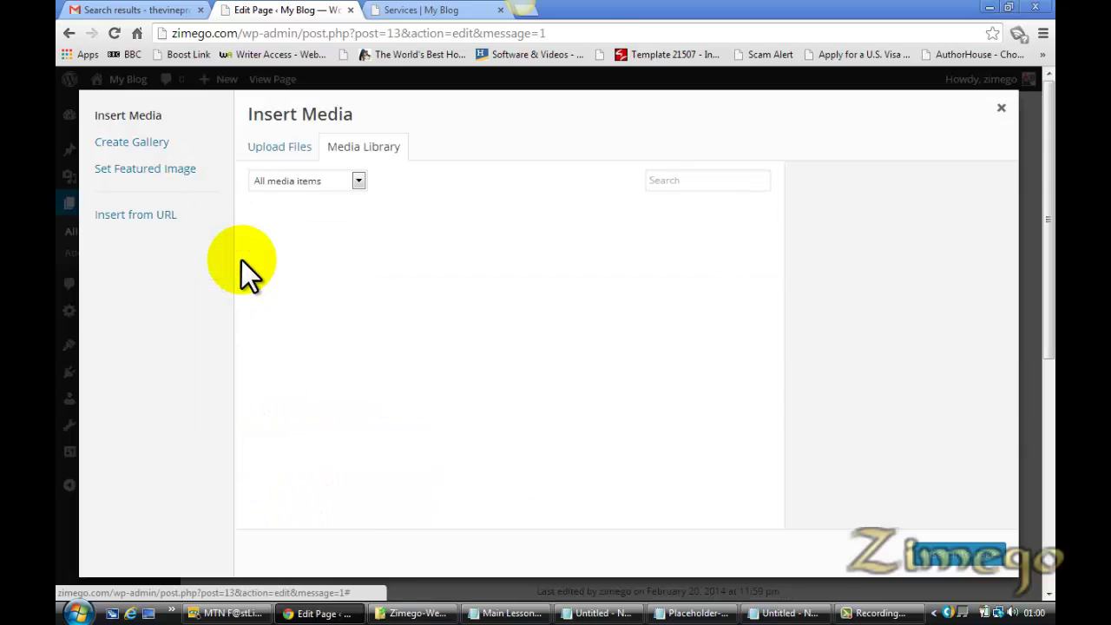
{"action": "left_click", "coordinate": [273, 148]}
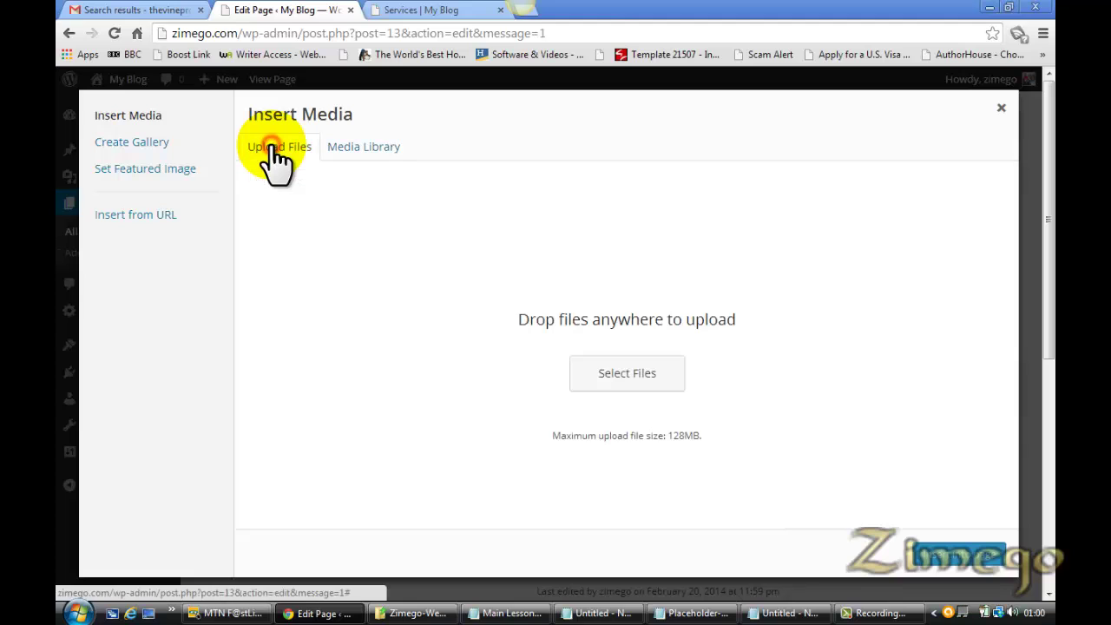
{"action": "left_click", "coordinate": [617, 382]}
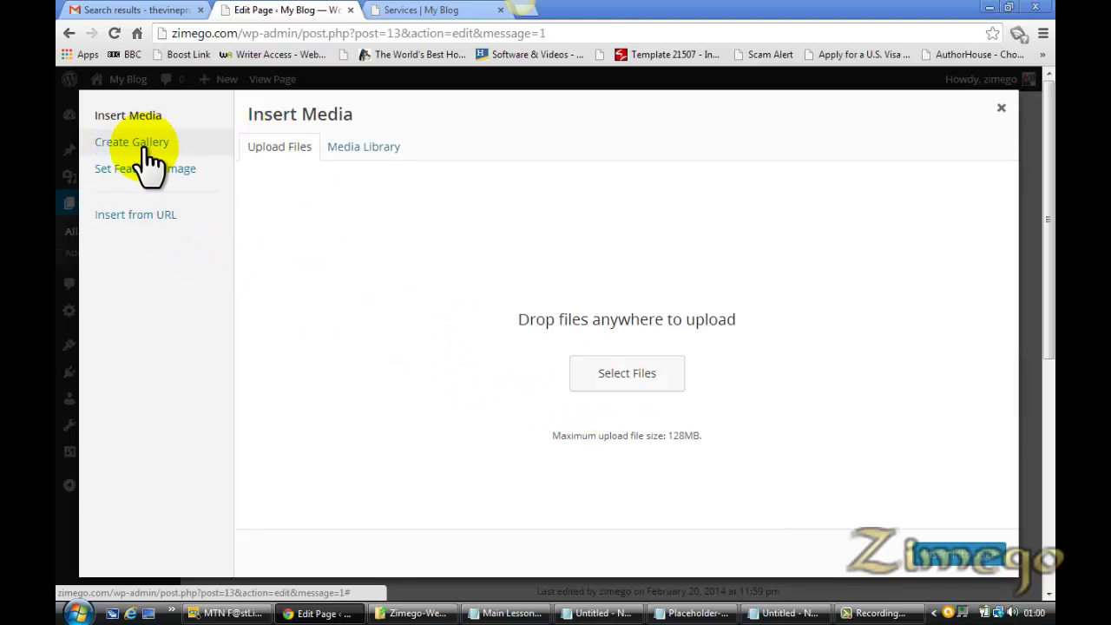
{"action": "left_click", "coordinate": [351, 152]}
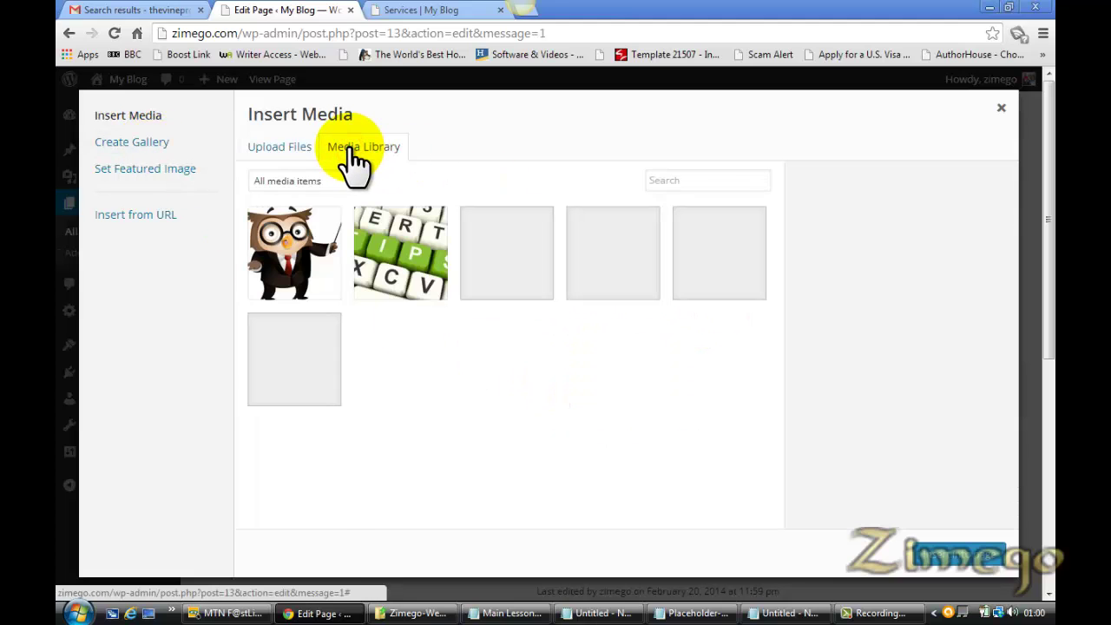
{"action": "left_click", "coordinate": [304, 269]}
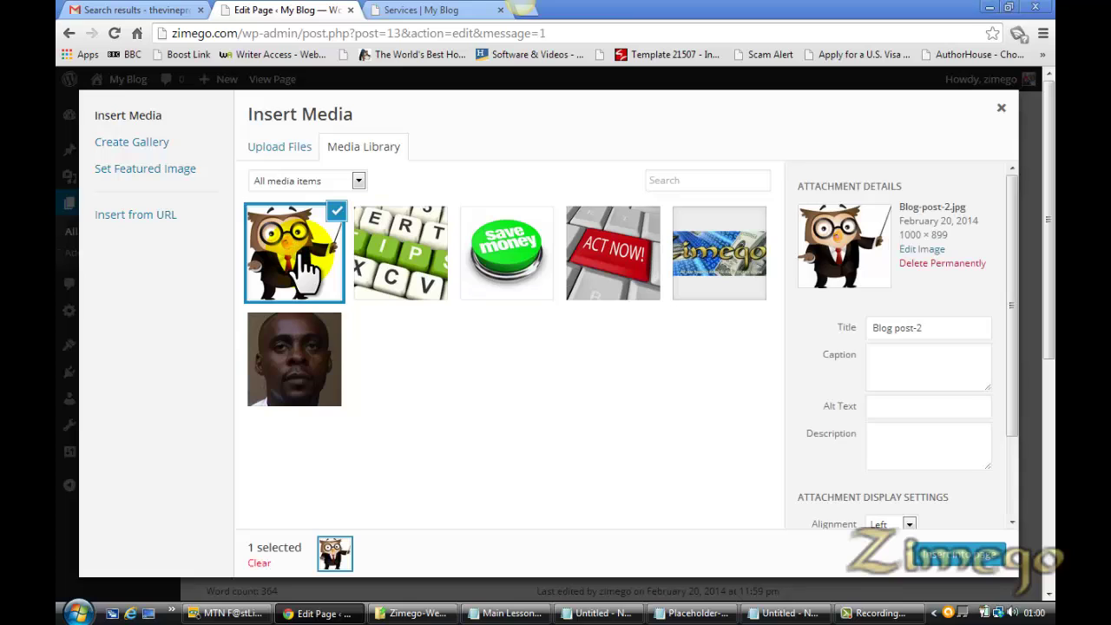
{"action": "scroll", "coordinate": [907, 530], "scroll_direction": "down", "scroll_amount": 1}
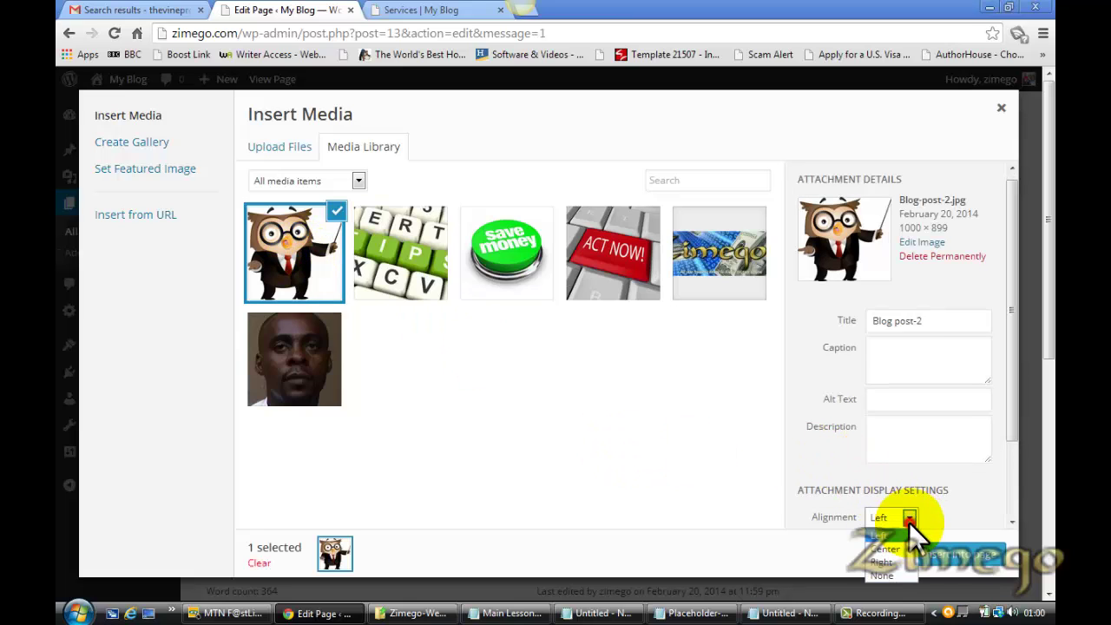
{"action": "left_click", "coordinate": [909, 522]}
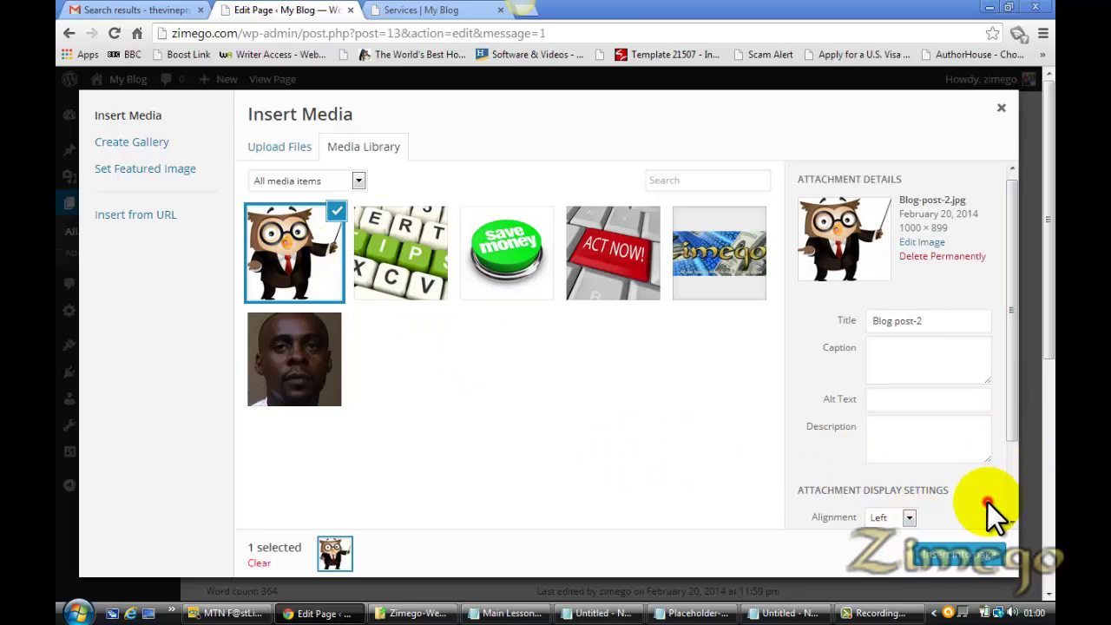
{"action": "left_click_drag", "start_coordinate": [1007, 433], "coordinate": [1007, 516]}
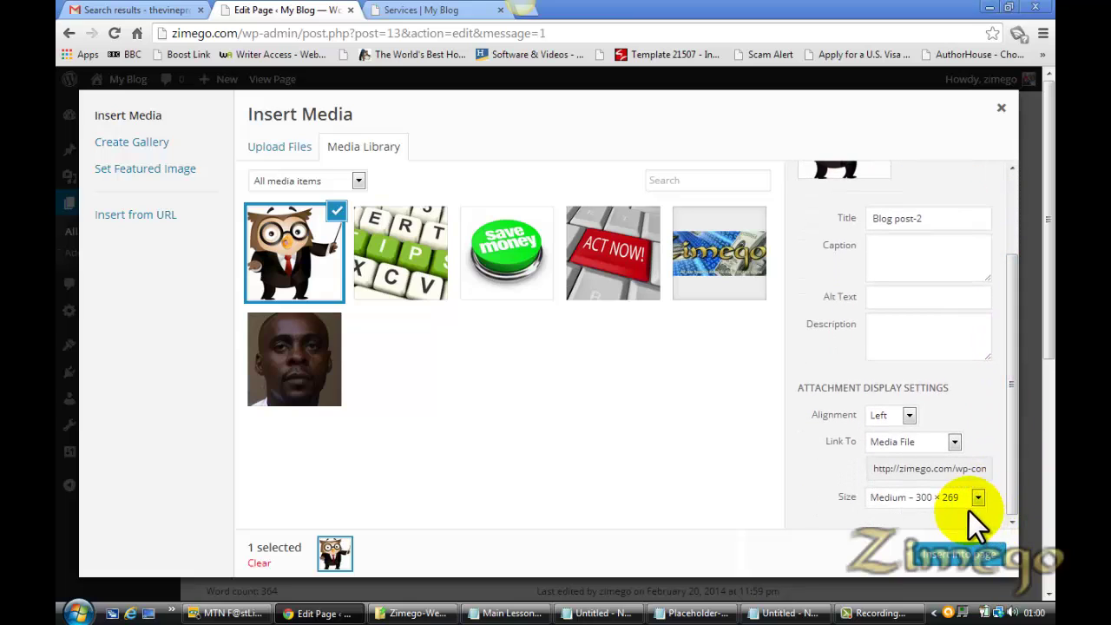
{"action": "left_click", "coordinate": [977, 497]}
{"action": "left_click", "coordinate": [958, 516]}
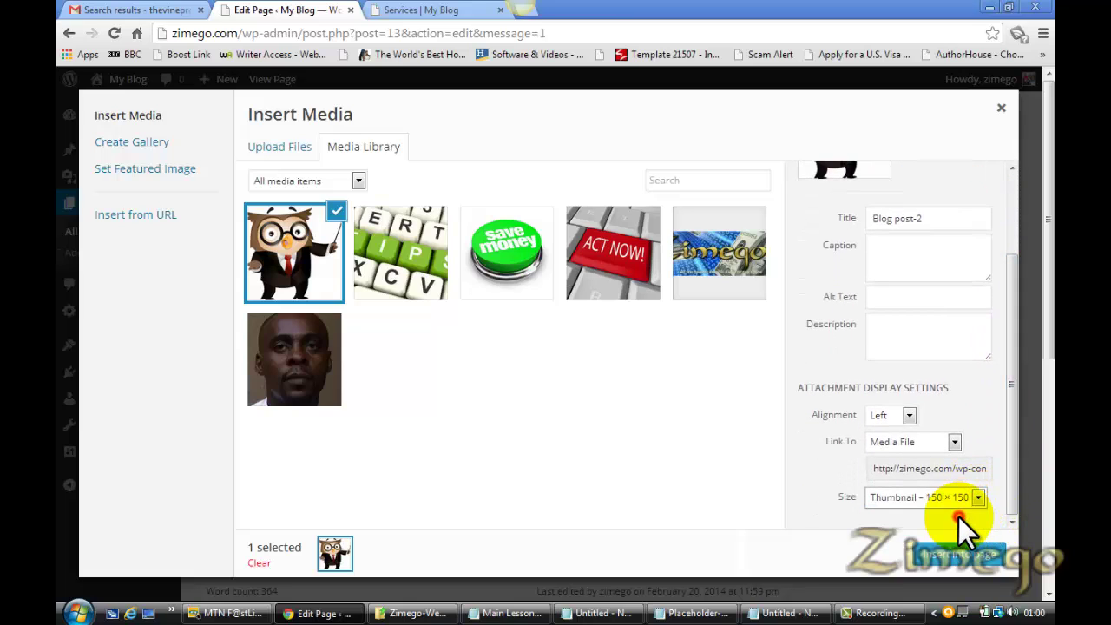
{"action": "left_click", "coordinate": [948, 553]}
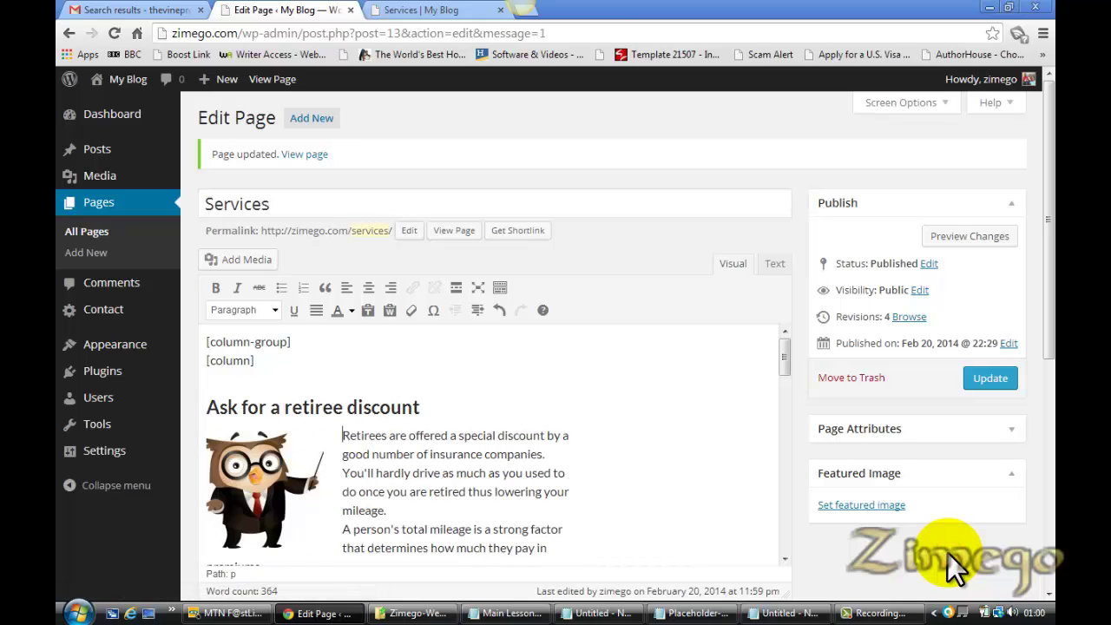
Save the page and put the cursor at the start of the theft-deterrent devices tip
{"action": "left_click", "coordinate": [996, 380]}
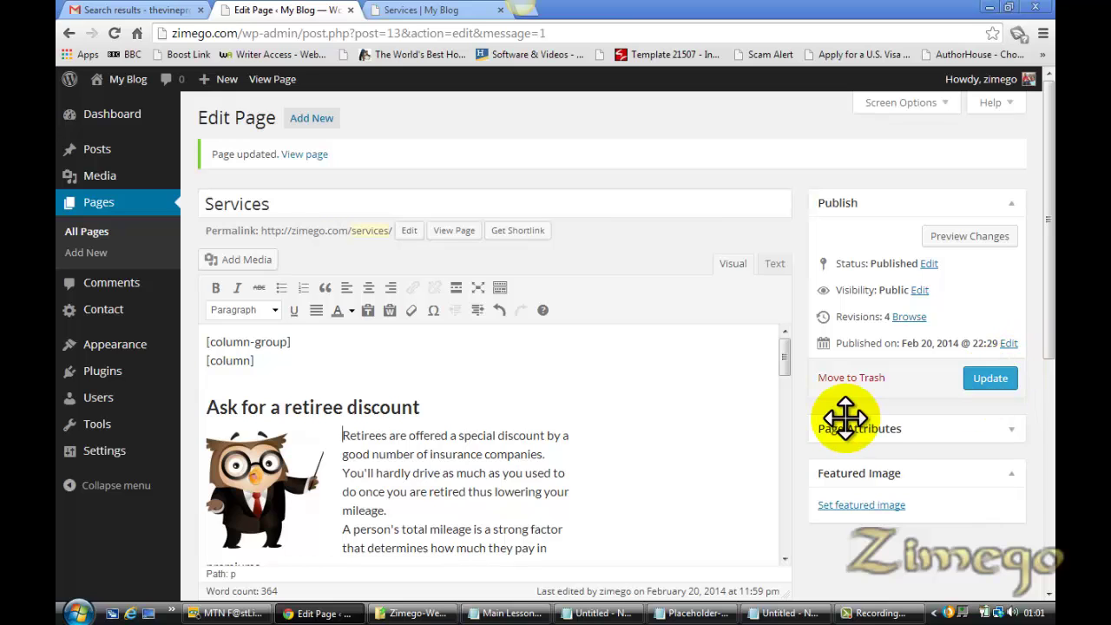
{"action": "left_click_drag", "start_coordinate": [781, 368], "coordinate": [777, 430]}
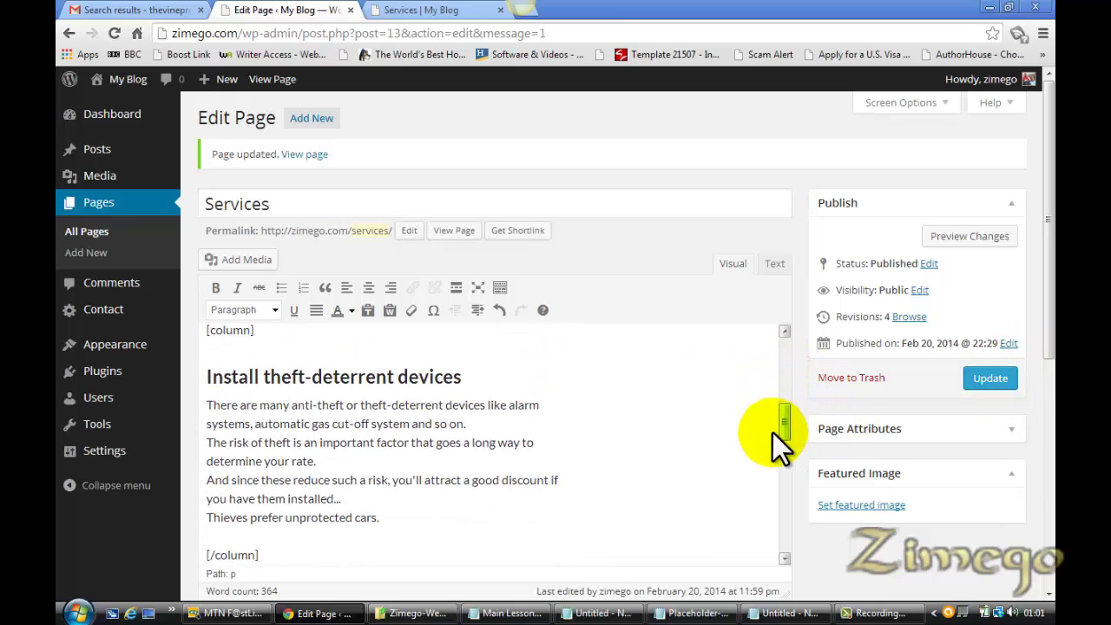
{"action": "left_click", "coordinate": [210, 404]}
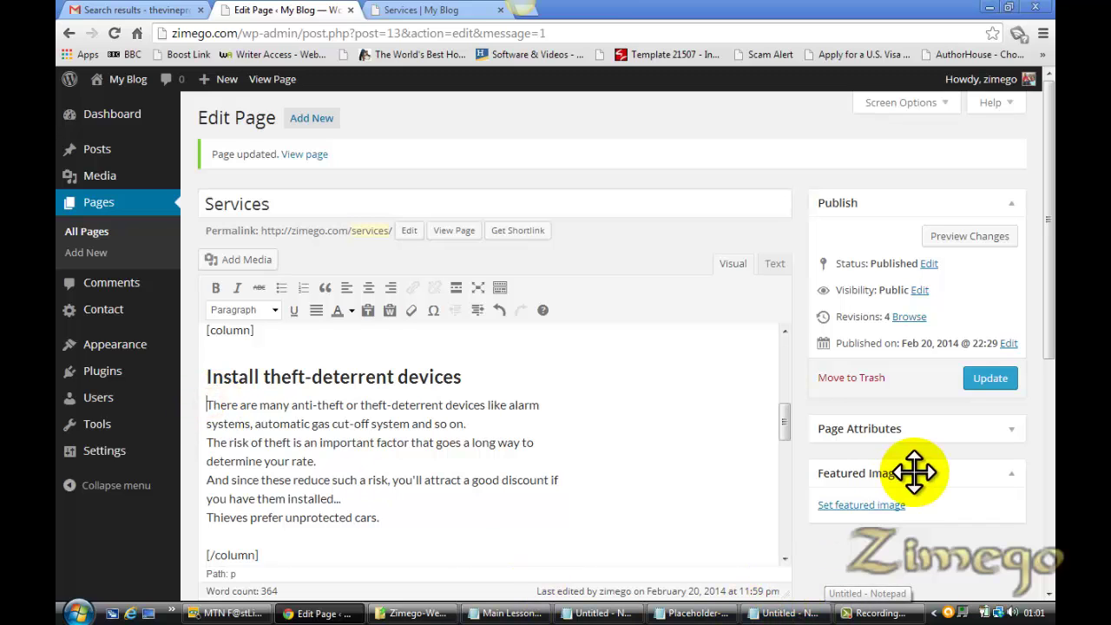
Insert the green Save Money image as a left-aligned 150×150 thumbnail
{"action": "left_click", "coordinate": [241, 259]}
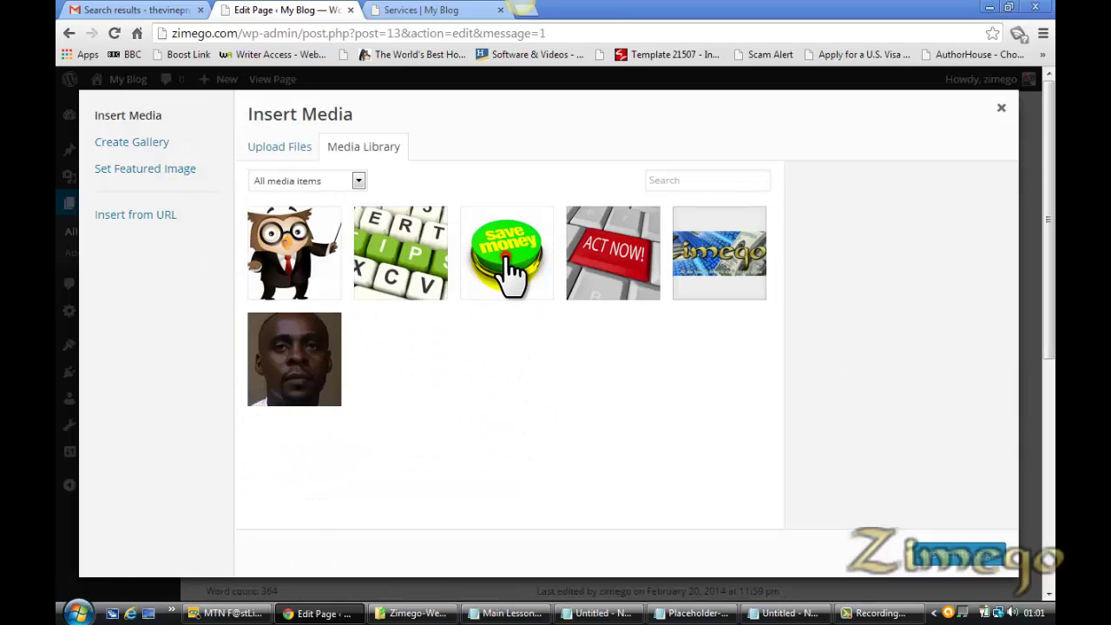
{"action": "left_click", "coordinate": [512, 269]}
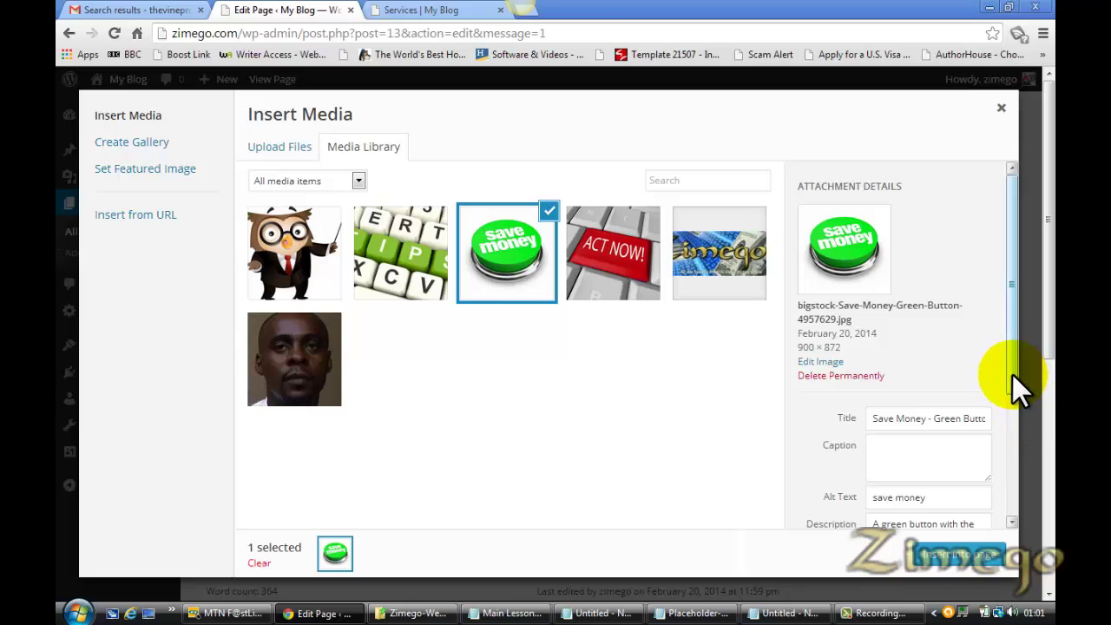
{"action": "left_click_drag", "start_coordinate": [1012, 374], "coordinate": [1016, 508]}
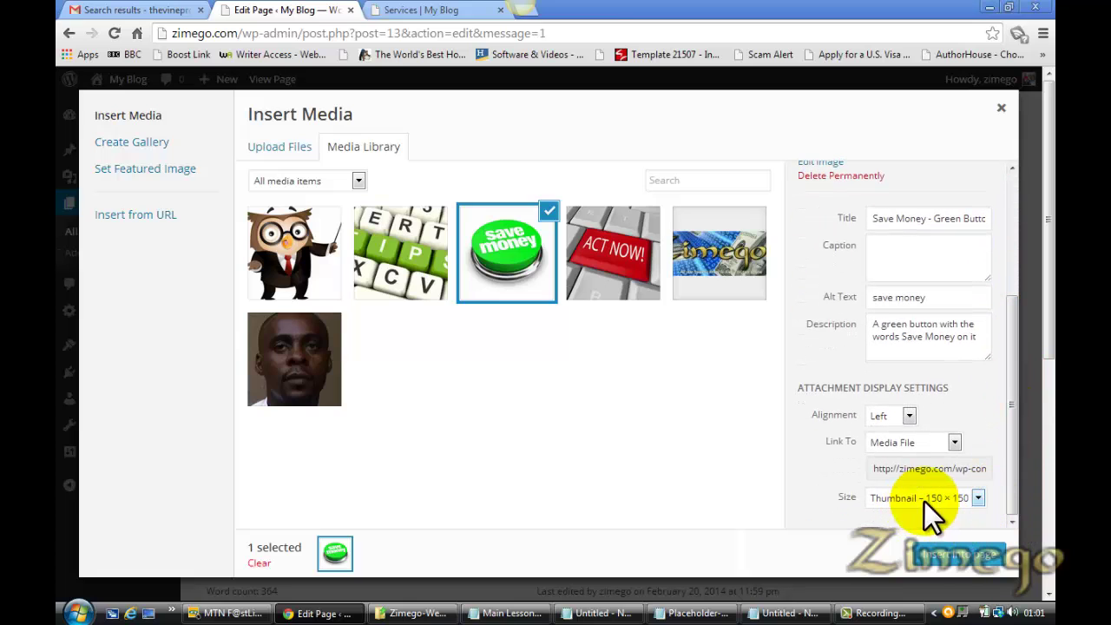
{"action": "left_click", "coordinate": [950, 555]}
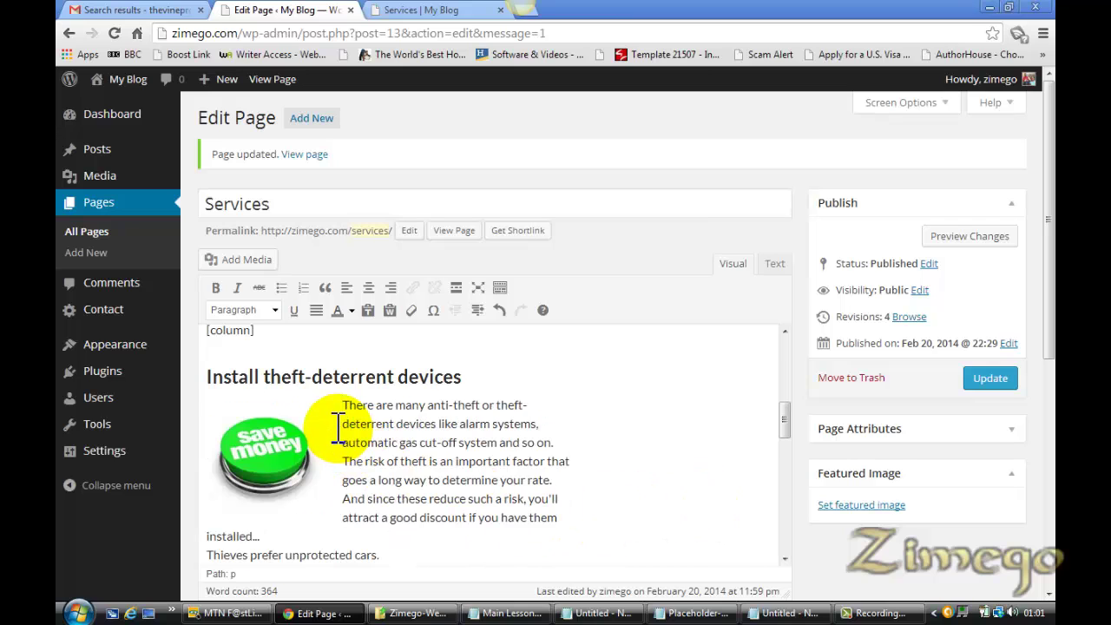
Update the Services page and switch to the live Services page in the browser
{"action": "left_click", "coordinate": [989, 379]}
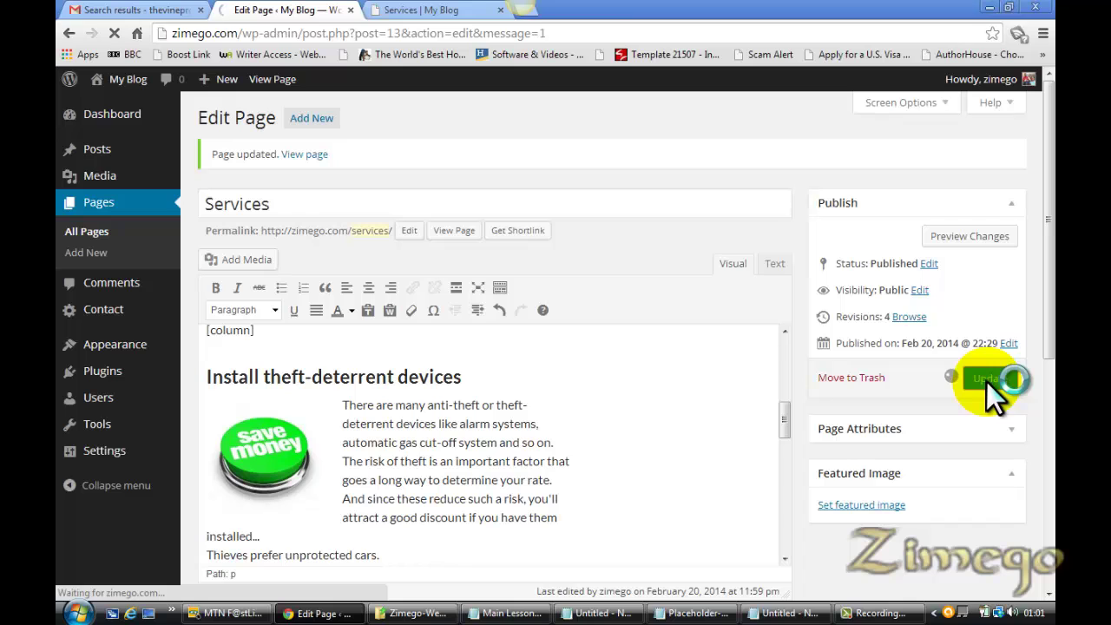
{"action": "left_click", "coordinate": [481, 612]}
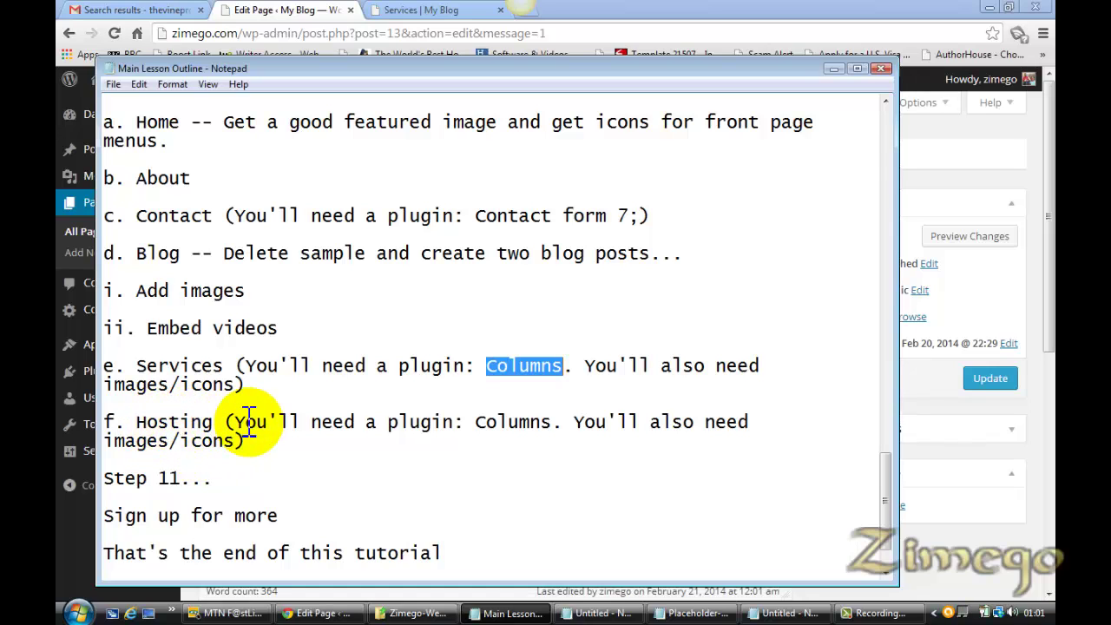
{"action": "mouse_move", "coordinate": [886, 504]}
{"action": "left_mouse_down"}
{"action": "mouse_move", "coordinate": [886, 532]}
{"action": "mouse_move", "coordinate": [876, 433]}
{"action": "mouse_move", "coordinate": [885, 513]}
{"action": "left_mouse_up"}
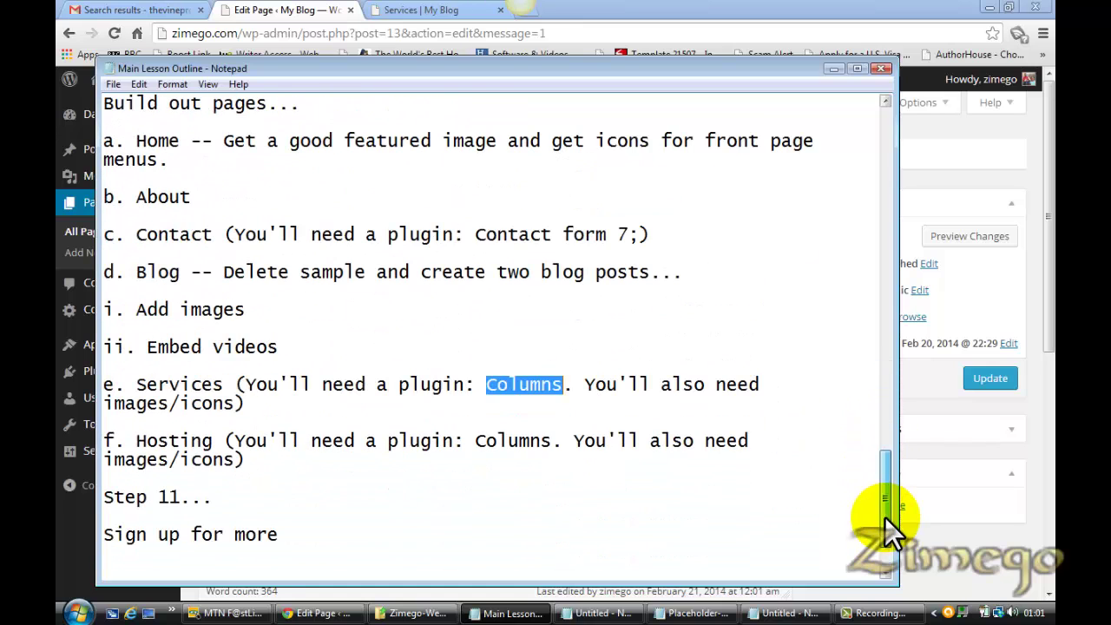
{"action": "left_click", "coordinate": [421, 10]}
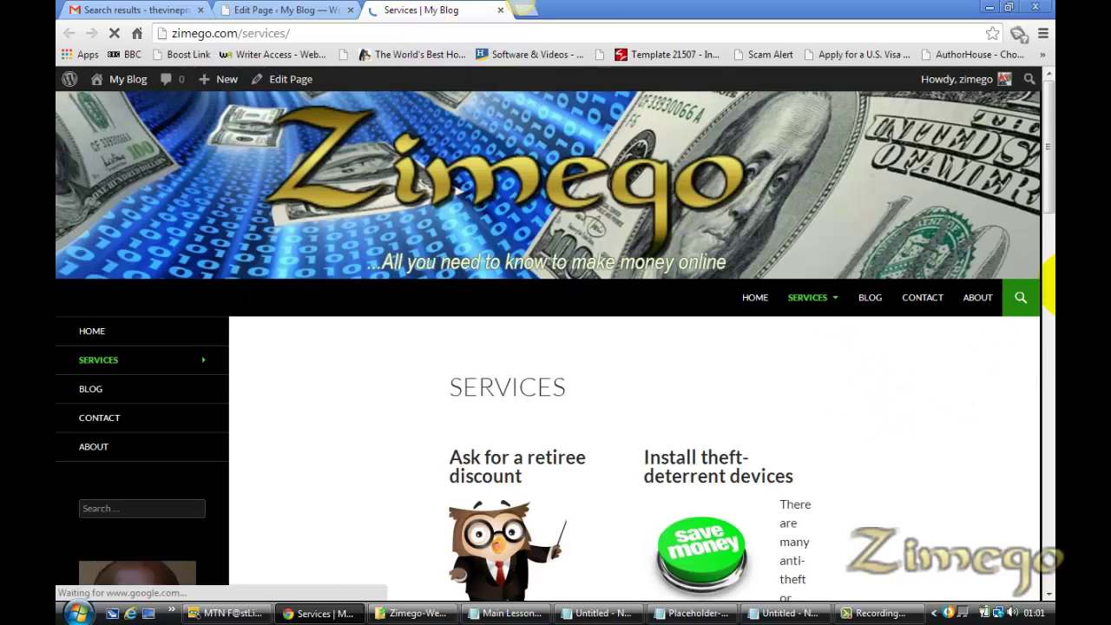
Scroll the live Services page to review both tip columns and their owl and Save Money thumbnails
{"action": "scroll", "coordinate": [1052, 283], "scroll_direction": "down", "scroll_amount": 4}
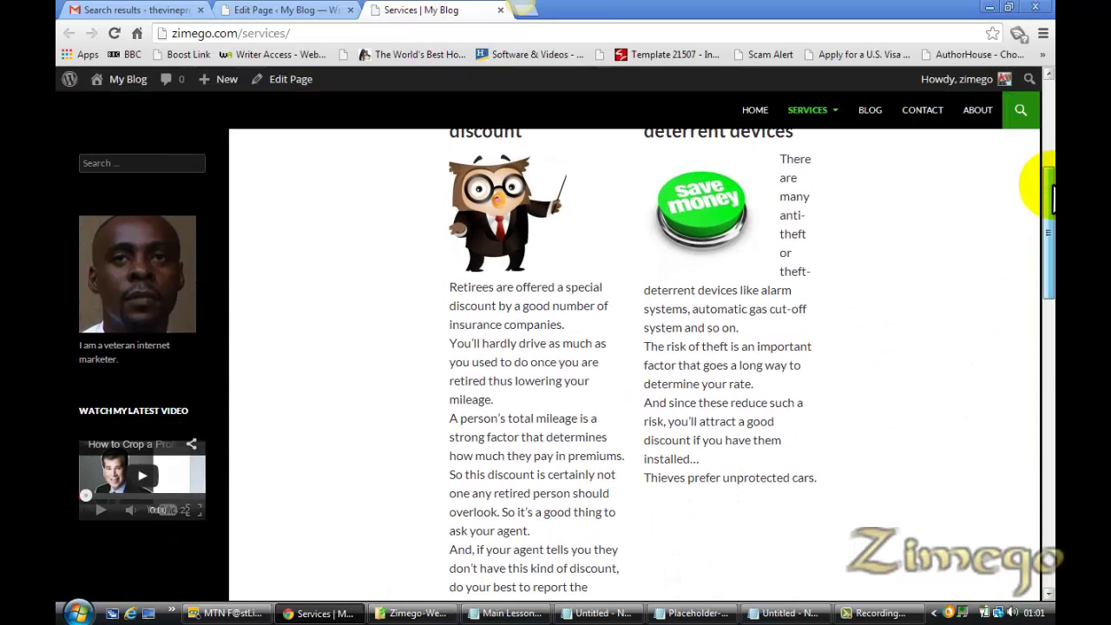
{"action": "mouse_move", "coordinate": [1052, 200]}
{"action": "left_mouse_down"}
{"action": "mouse_move", "coordinate": [1052, 169]}
{"action": "mouse_move", "coordinate": [1052, 207]}
{"action": "mouse_move", "coordinate": [1052, 195]}
{"action": "left_mouse_up"}
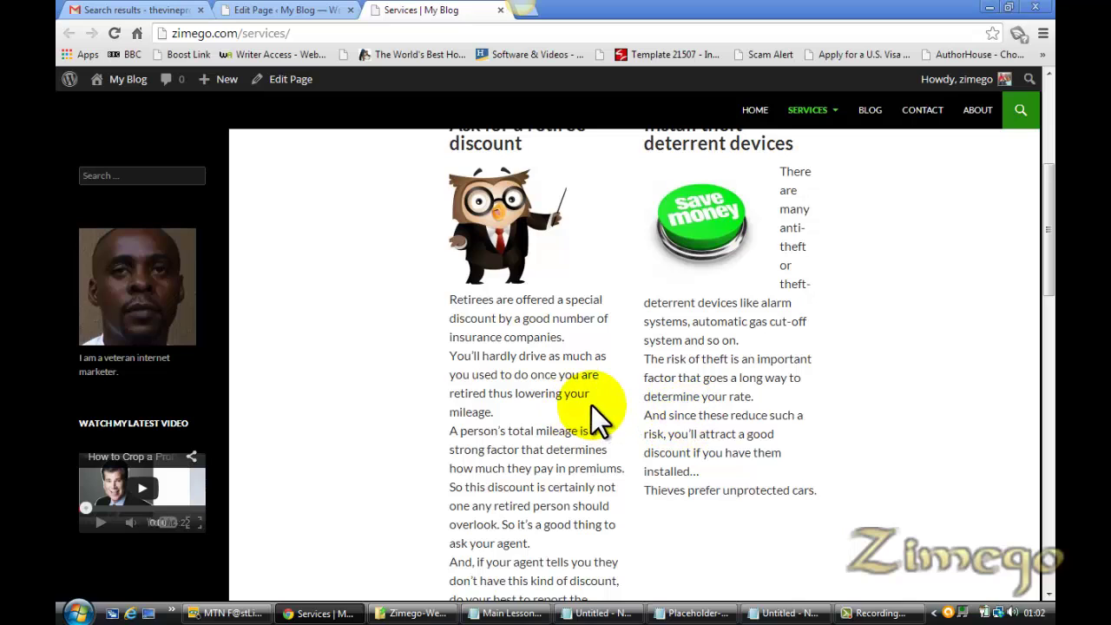
Delete the last three paragraphs of the retiree discount tip so it ends at the premiums paragraph
{"action": "left_click", "coordinate": [269, 10]}
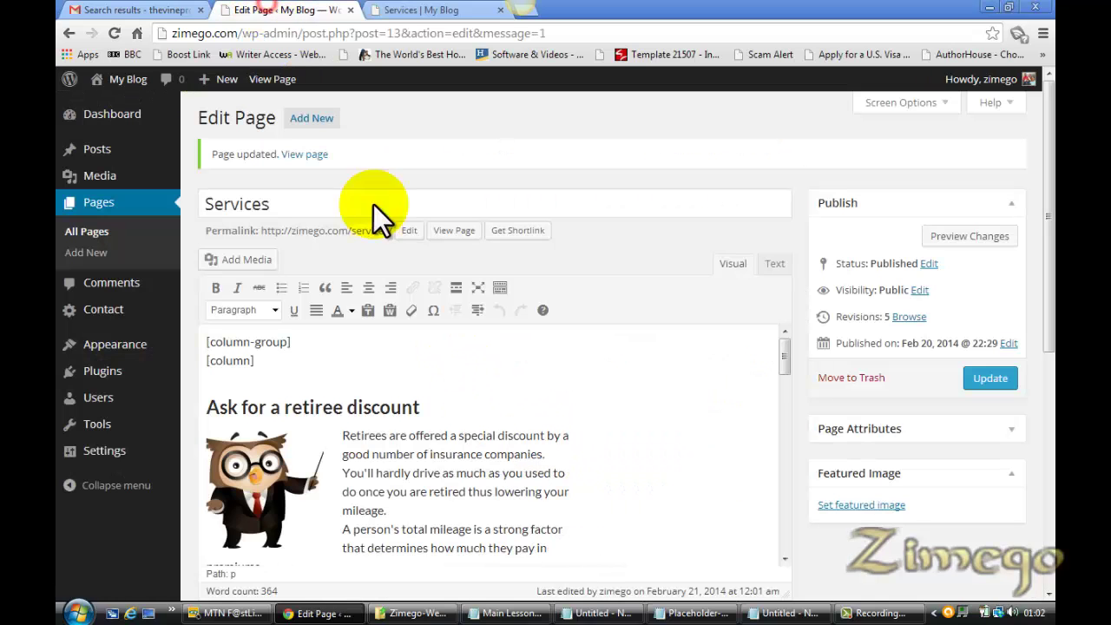
{"action": "left_click_drag", "start_coordinate": [781, 367], "coordinate": [786, 393]}
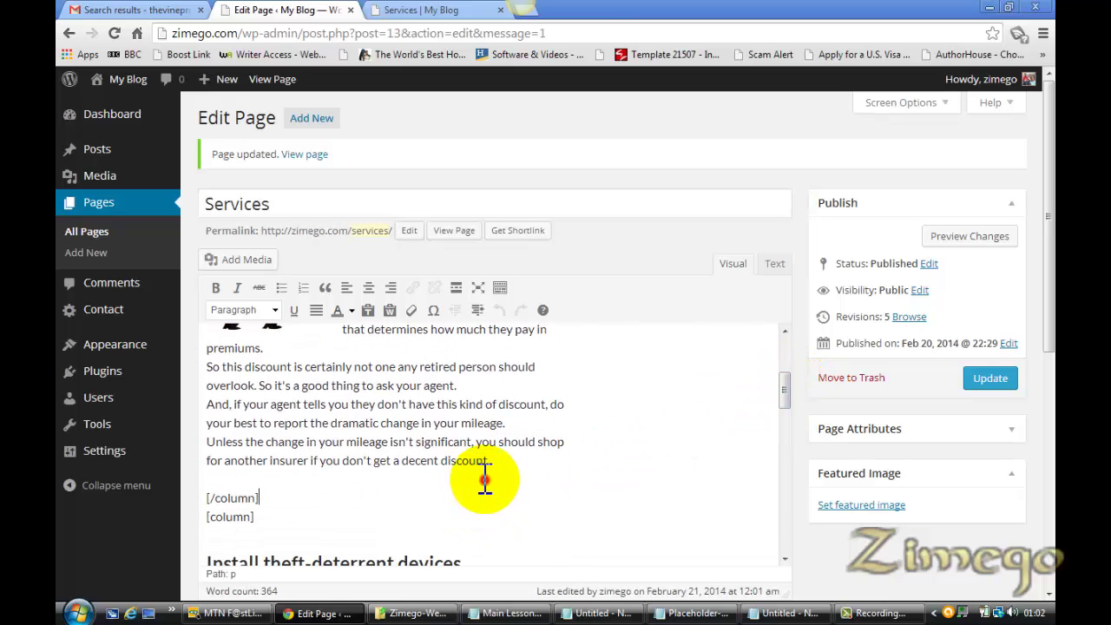
{"action": "left_click_drag", "start_coordinate": [491, 461], "coordinate": [206, 372]}
{"action": "key", "text": "Delete"}
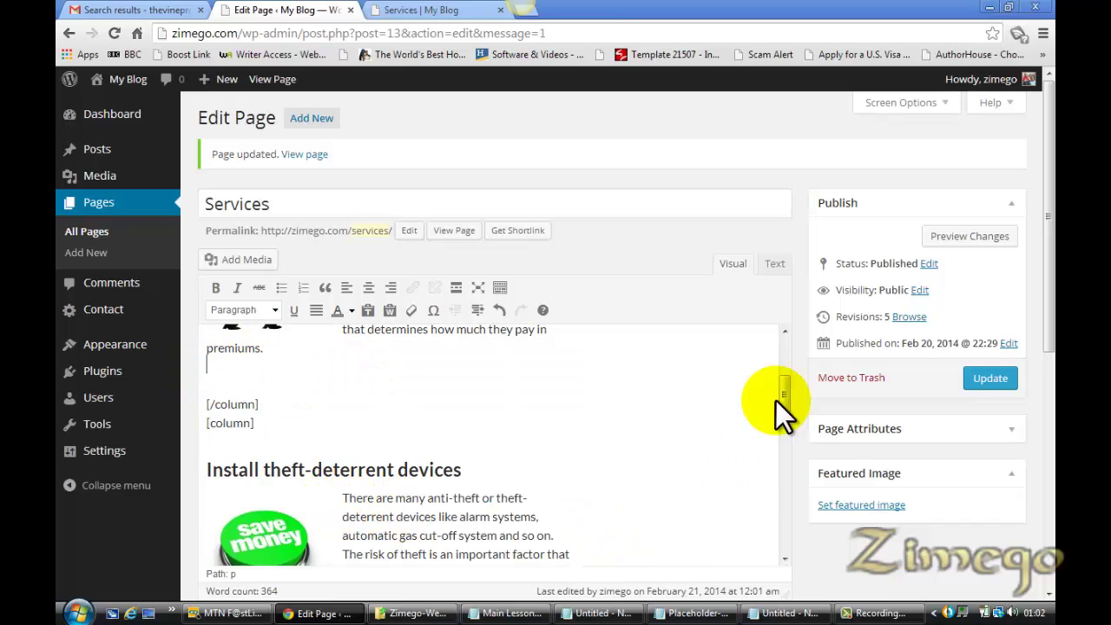
Update the Services page and reload the live Services page with F5
{"action": "left_click_drag", "start_coordinate": [786, 389], "coordinate": [784, 415]}
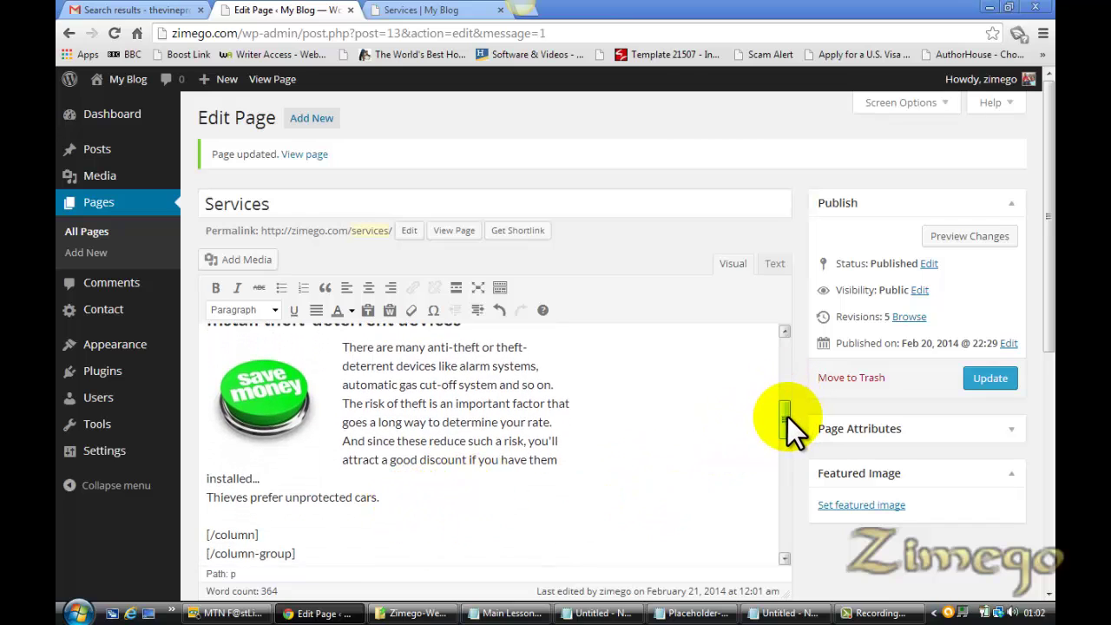
{"action": "left_click_drag", "start_coordinate": [787, 417], "coordinate": [781, 388]}
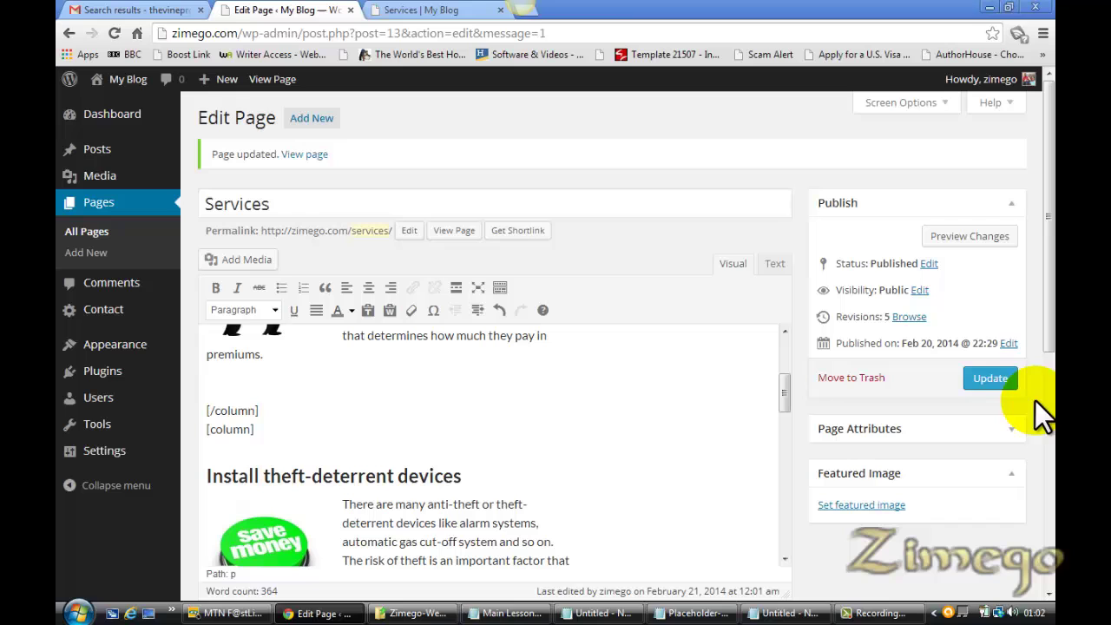
{"action": "left_click", "coordinate": [994, 382]}
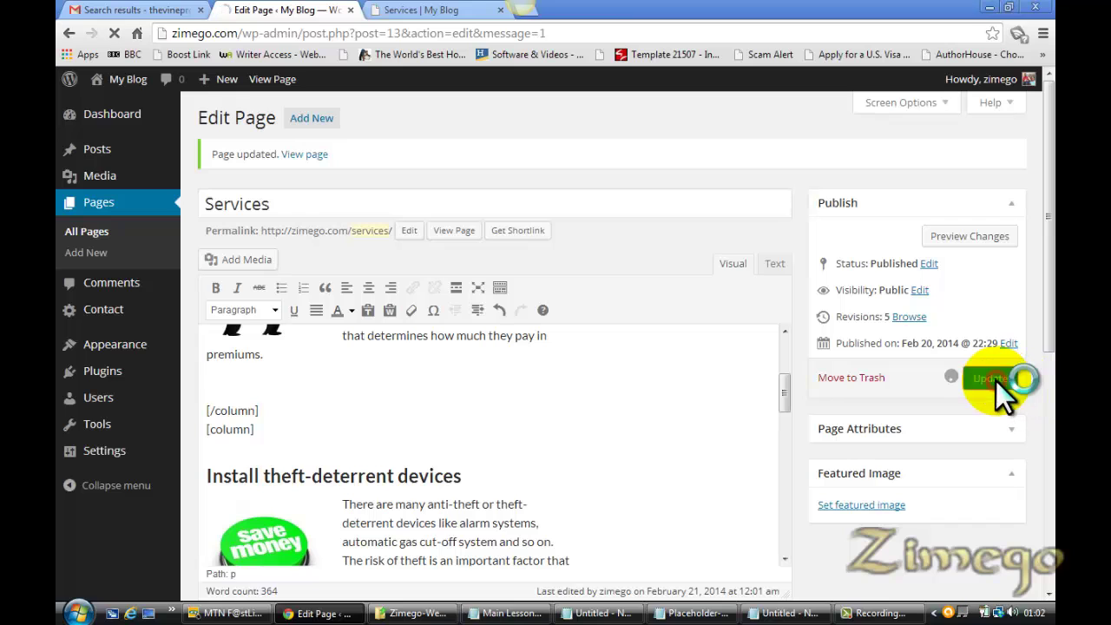
{"action": "left_click", "coordinate": [451, 12]}
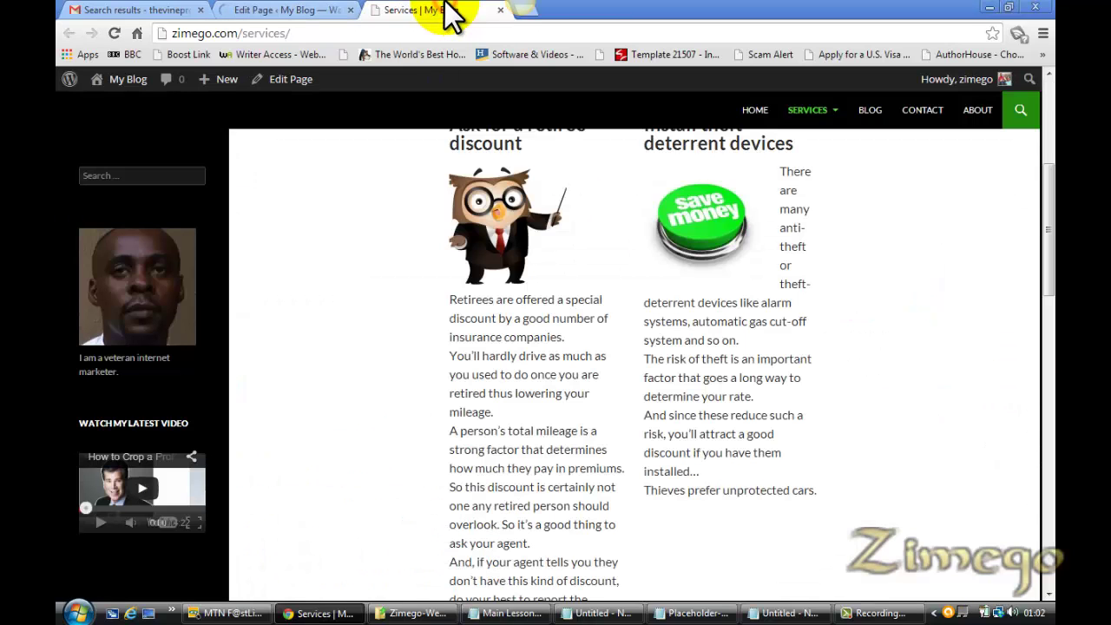
{"action": "left_click", "coordinate": [269, 16]}
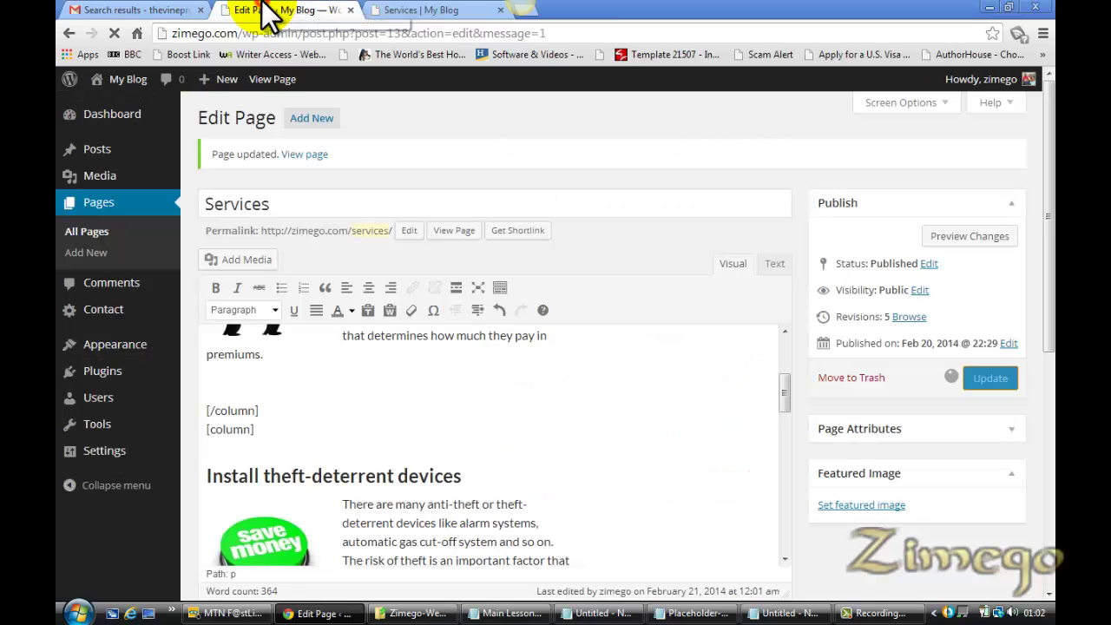
{"action": "left_click", "coordinate": [449, 12]}
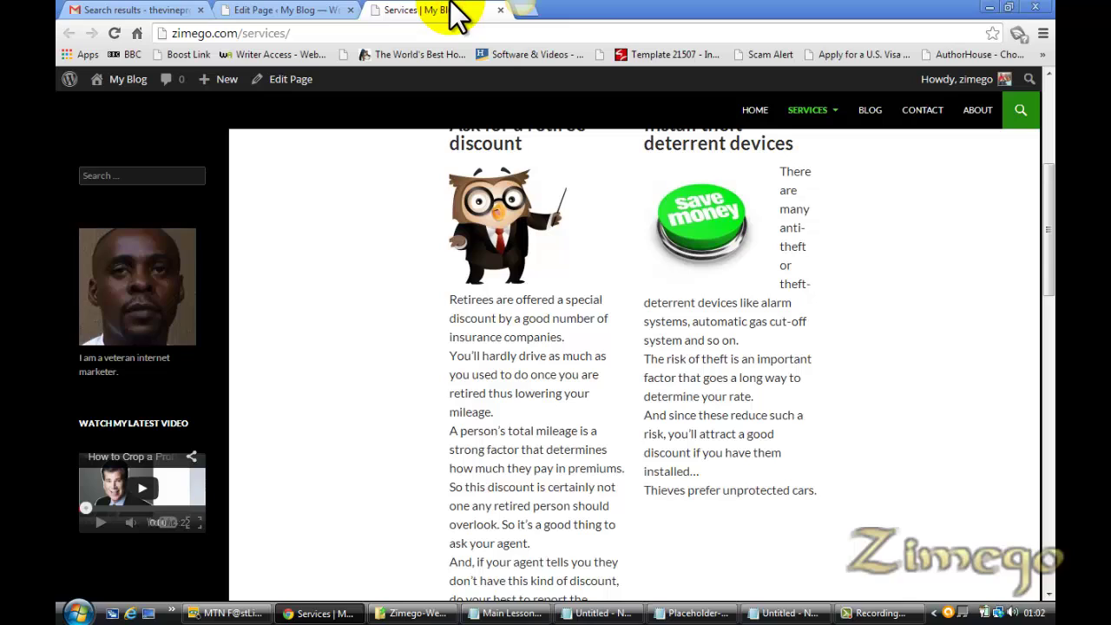
{"action": "key", "text": "F5"}
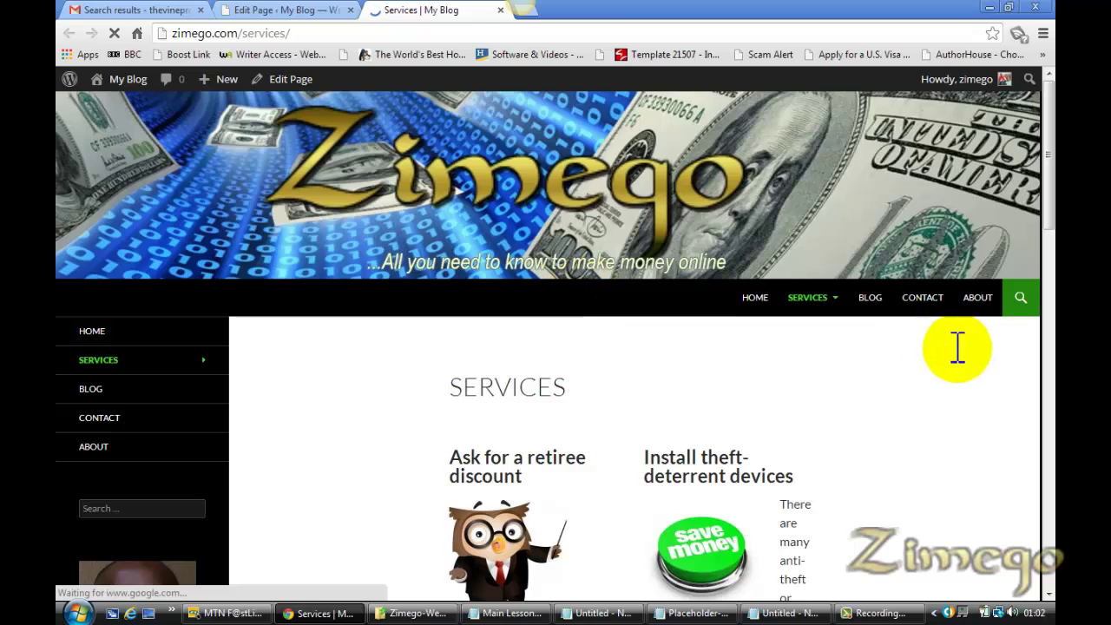
Review the shortened tip columns on the live Services page, then open HOME and scroll through it
{"action": "scroll", "coordinate": [1049, 308], "scroll_direction": "down", "scroll_amount": 3}
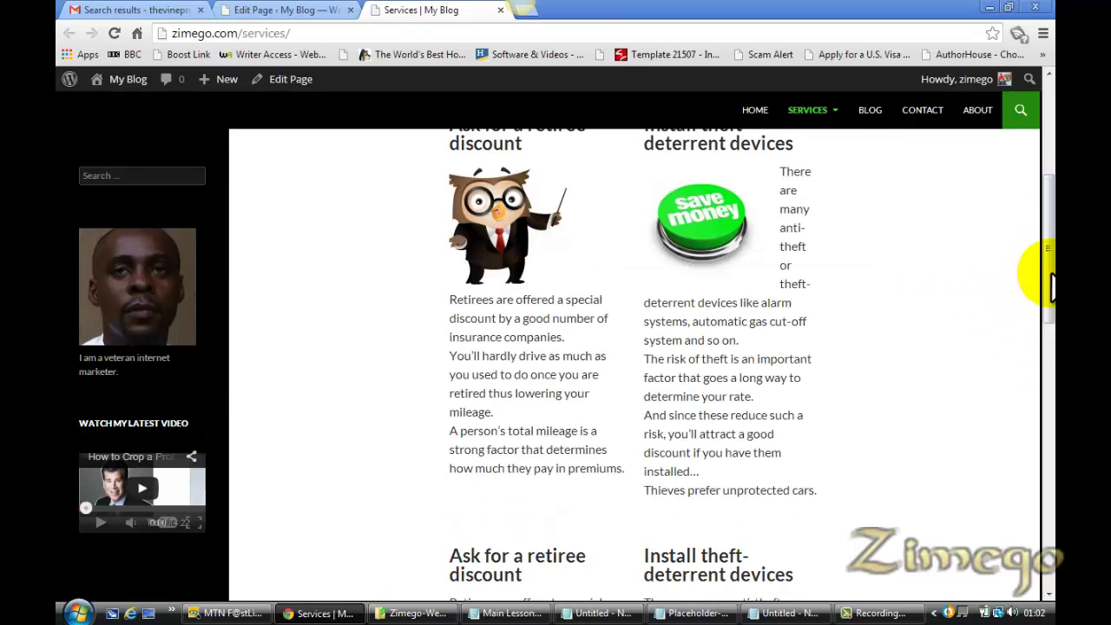
{"action": "left_click_drag", "start_coordinate": [1047, 280], "coordinate": [1046, 230]}
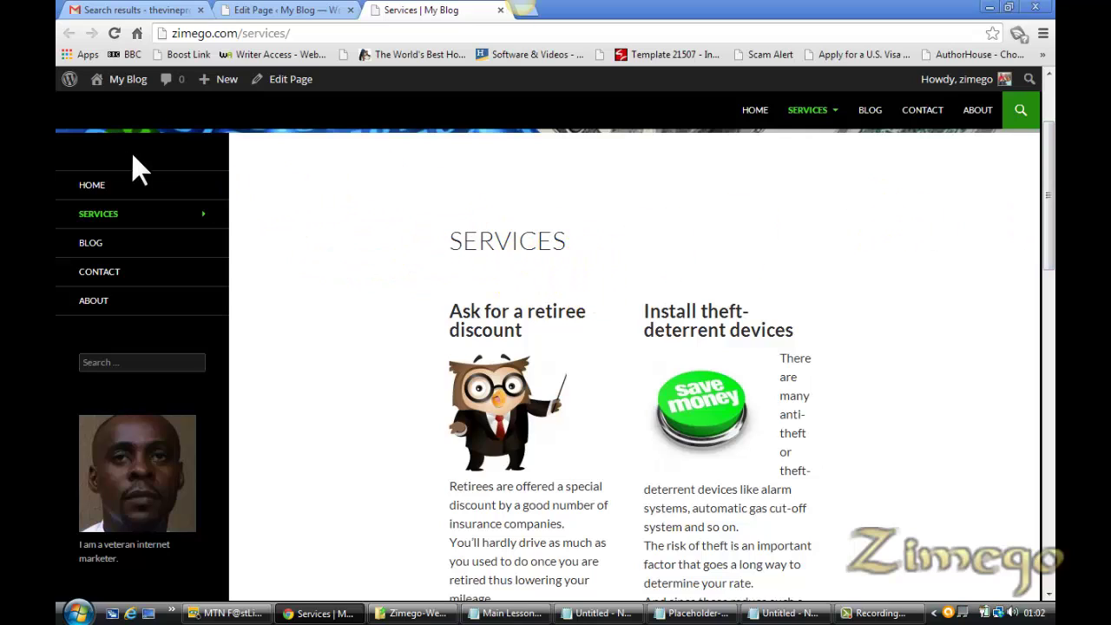
{"action": "left_click", "coordinate": [96, 189]}
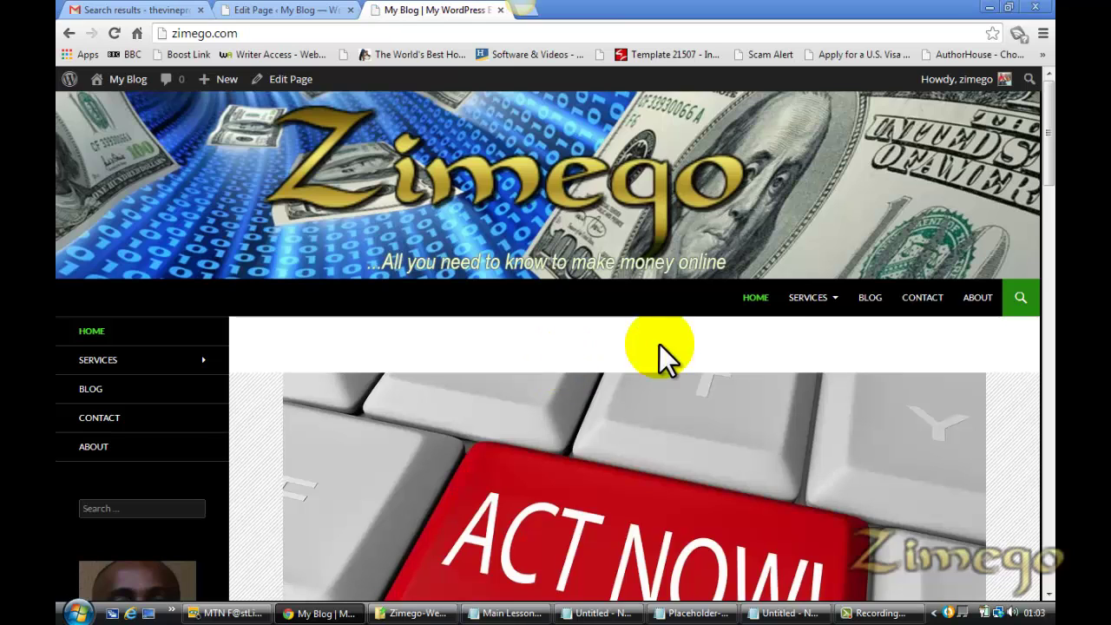
{"action": "left_click_drag", "start_coordinate": [1051, 121], "coordinate": [1048, 514]}
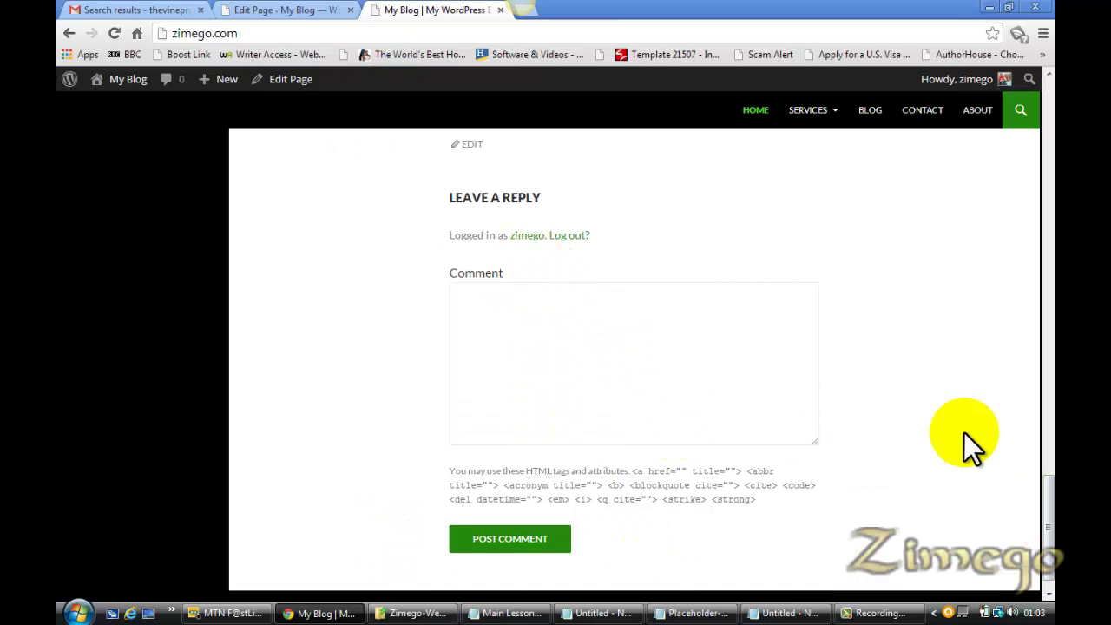
{"action": "left_click_drag", "start_coordinate": [1048, 531], "coordinate": [1046, 104]}
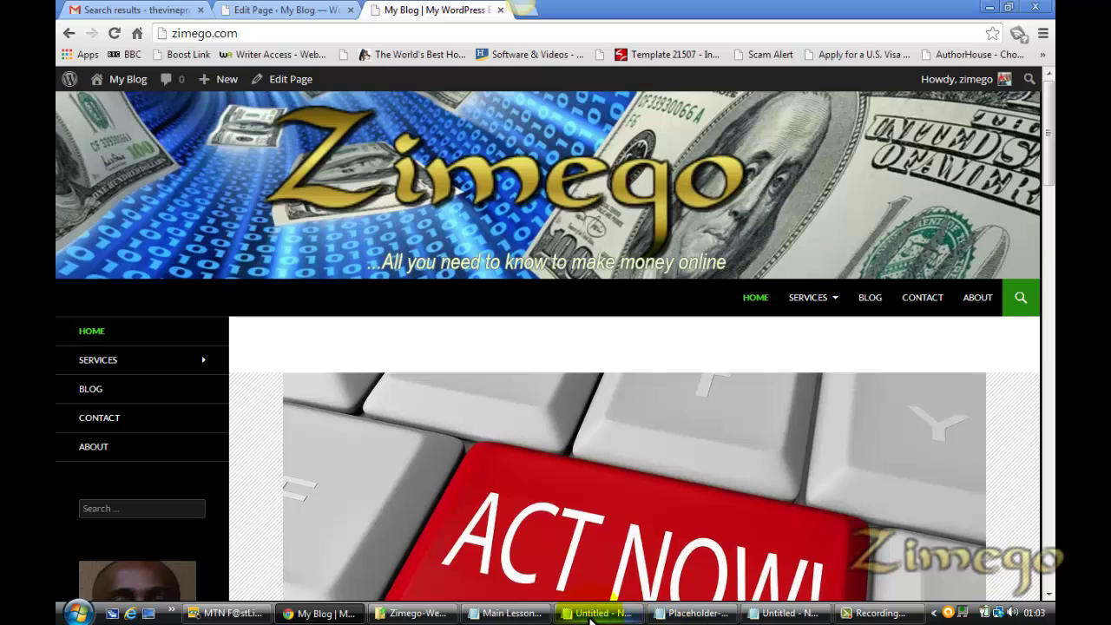
Bring the Main Lesson Outline forward and scroll to its closing Zimego.com/signup lines
{"action": "left_click", "coordinate": [511, 613]}
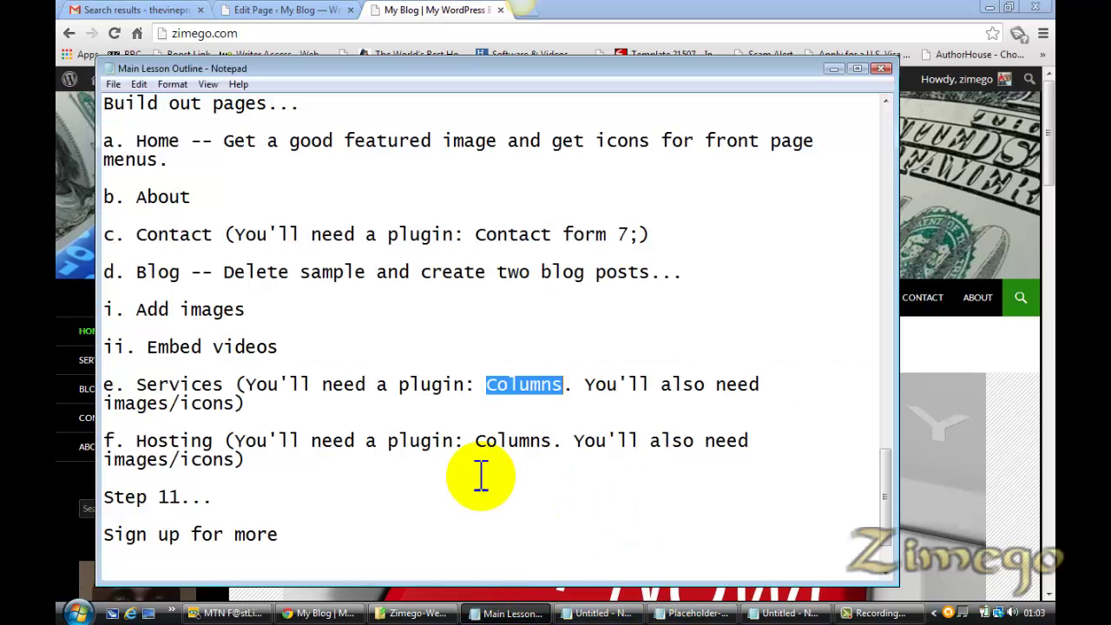
{"action": "left_click_drag", "start_coordinate": [880, 494], "coordinate": [882, 524]}
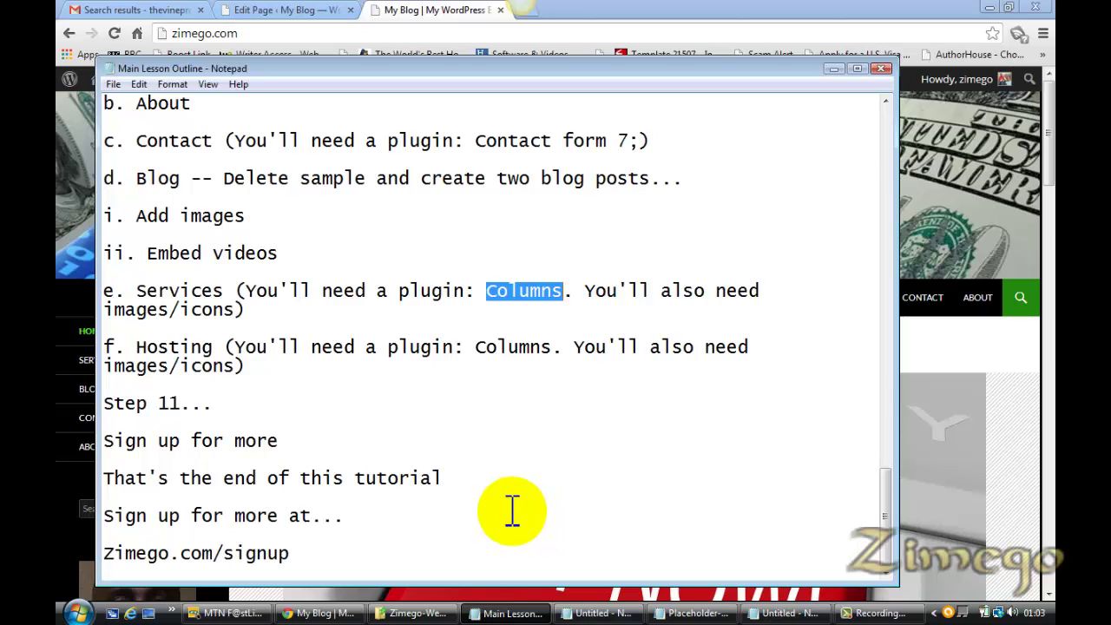
{"action": "left_click", "coordinate": [295, 554]}
{"action": "left_click_drag", "start_coordinate": [295, 554], "coordinate": [214, 564]}
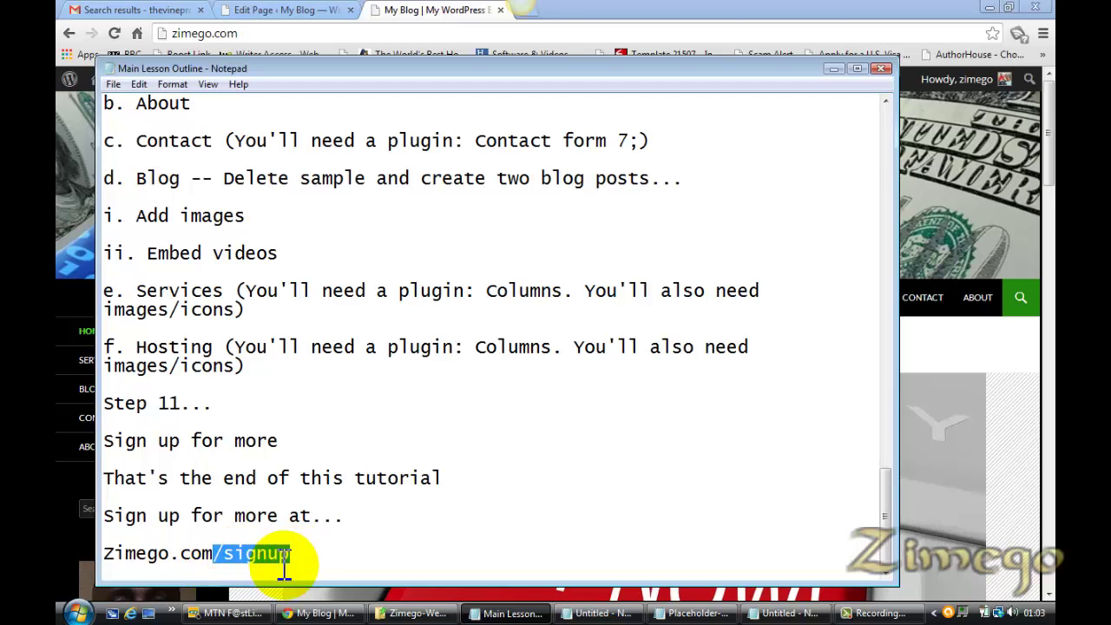
{"action": "left_click", "coordinate": [291, 562]}
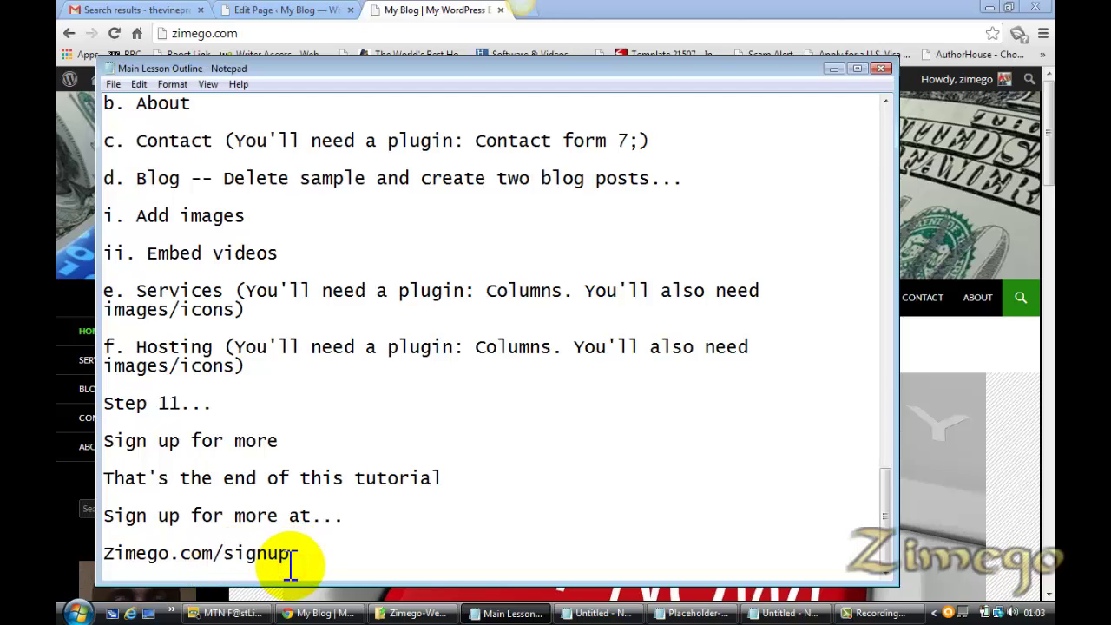